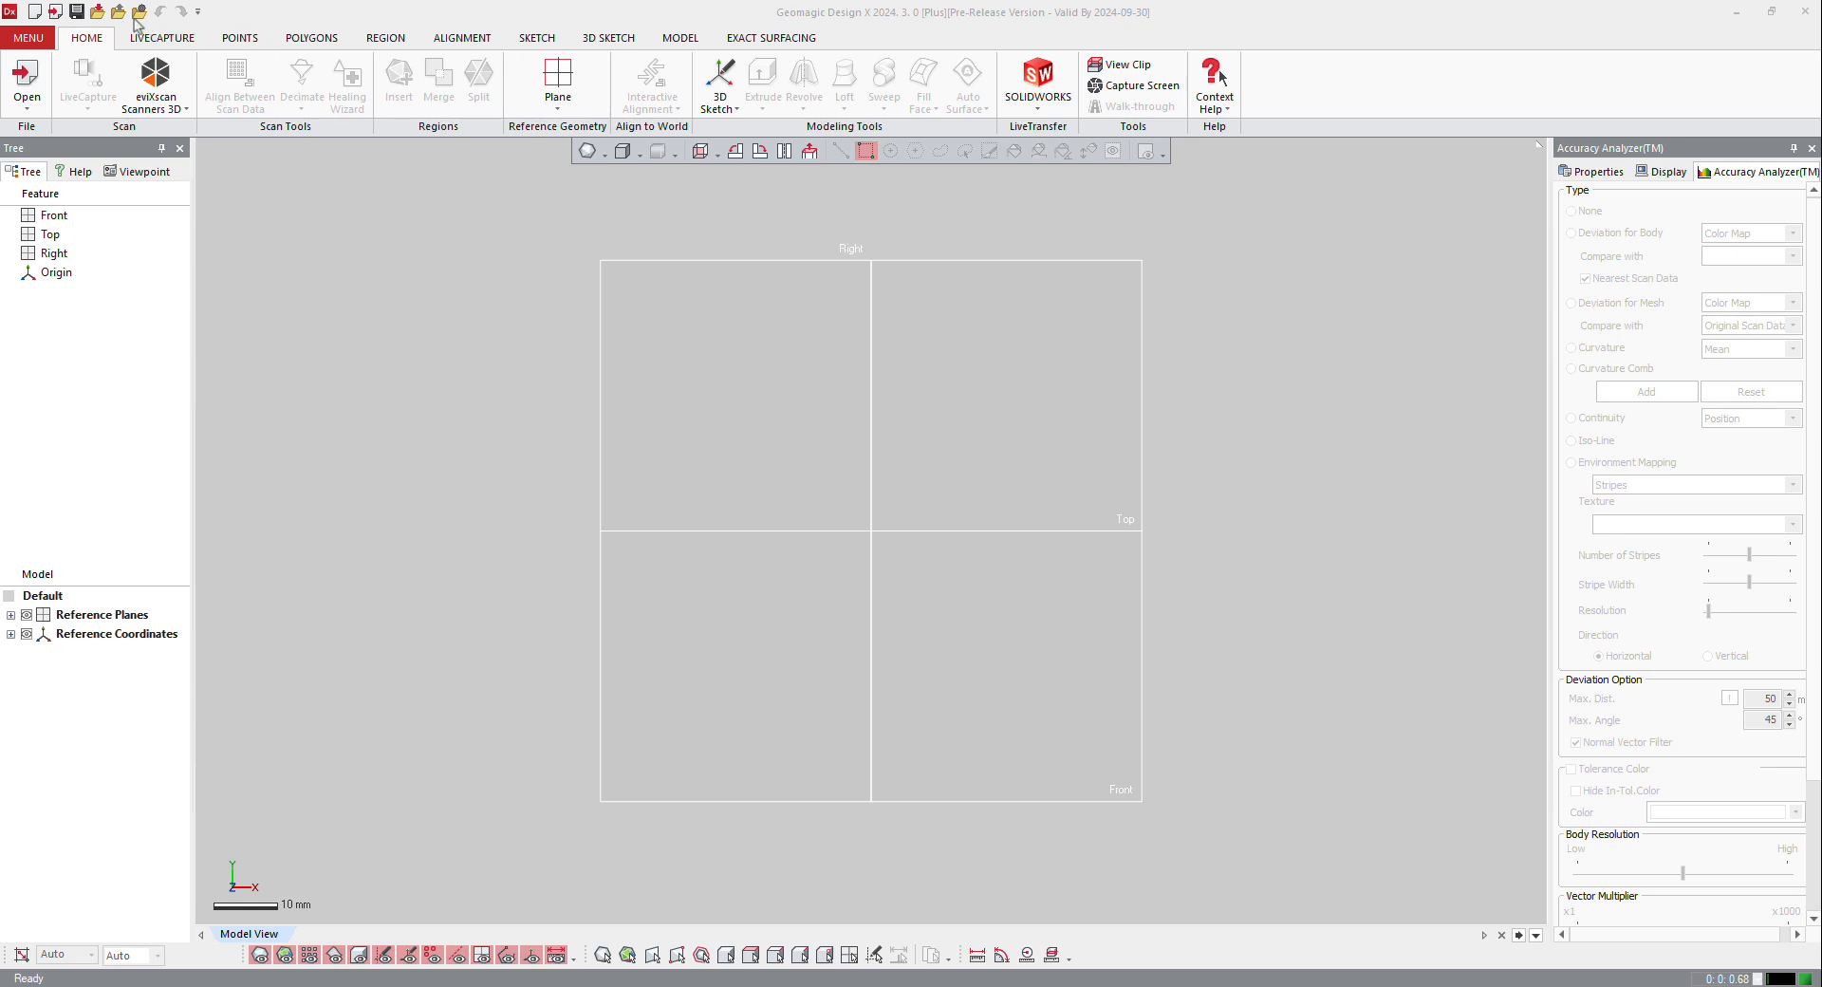
Step: Import the Flag Pole.stl mesh file
{"action": "left_click", "coordinate": [97, 13]}
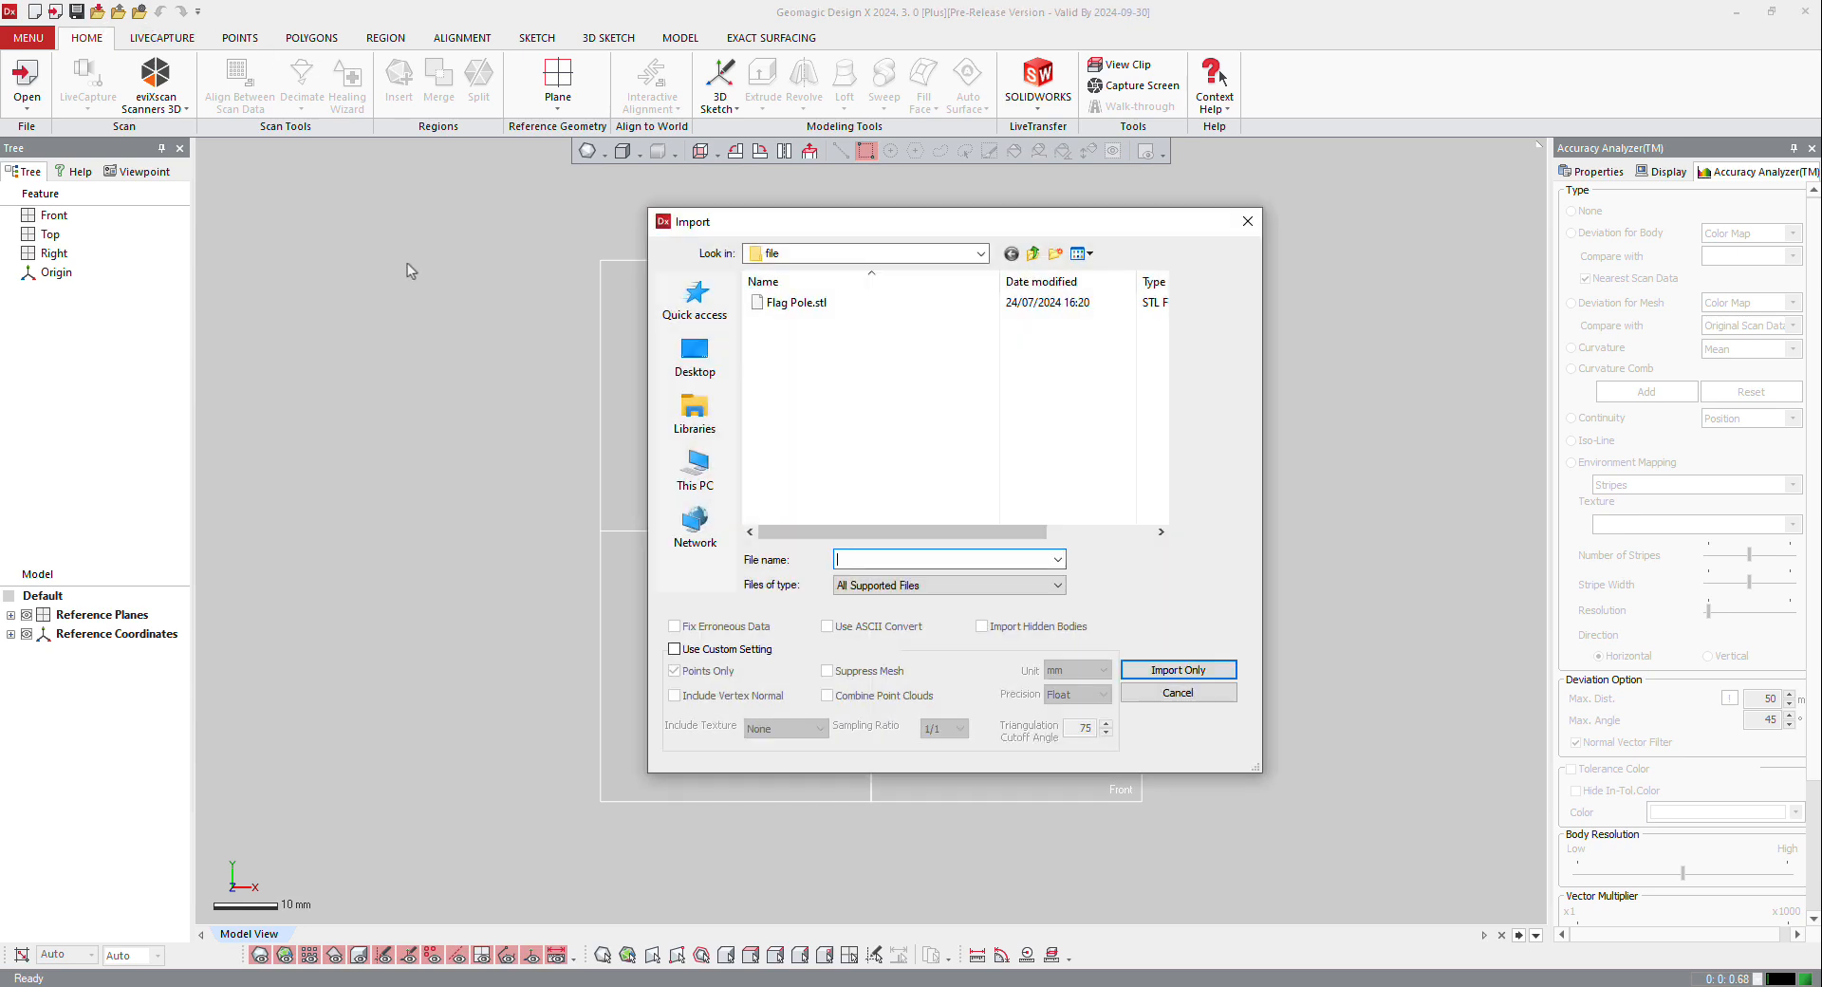
{"action": "left_click", "coordinate": [799, 301]}
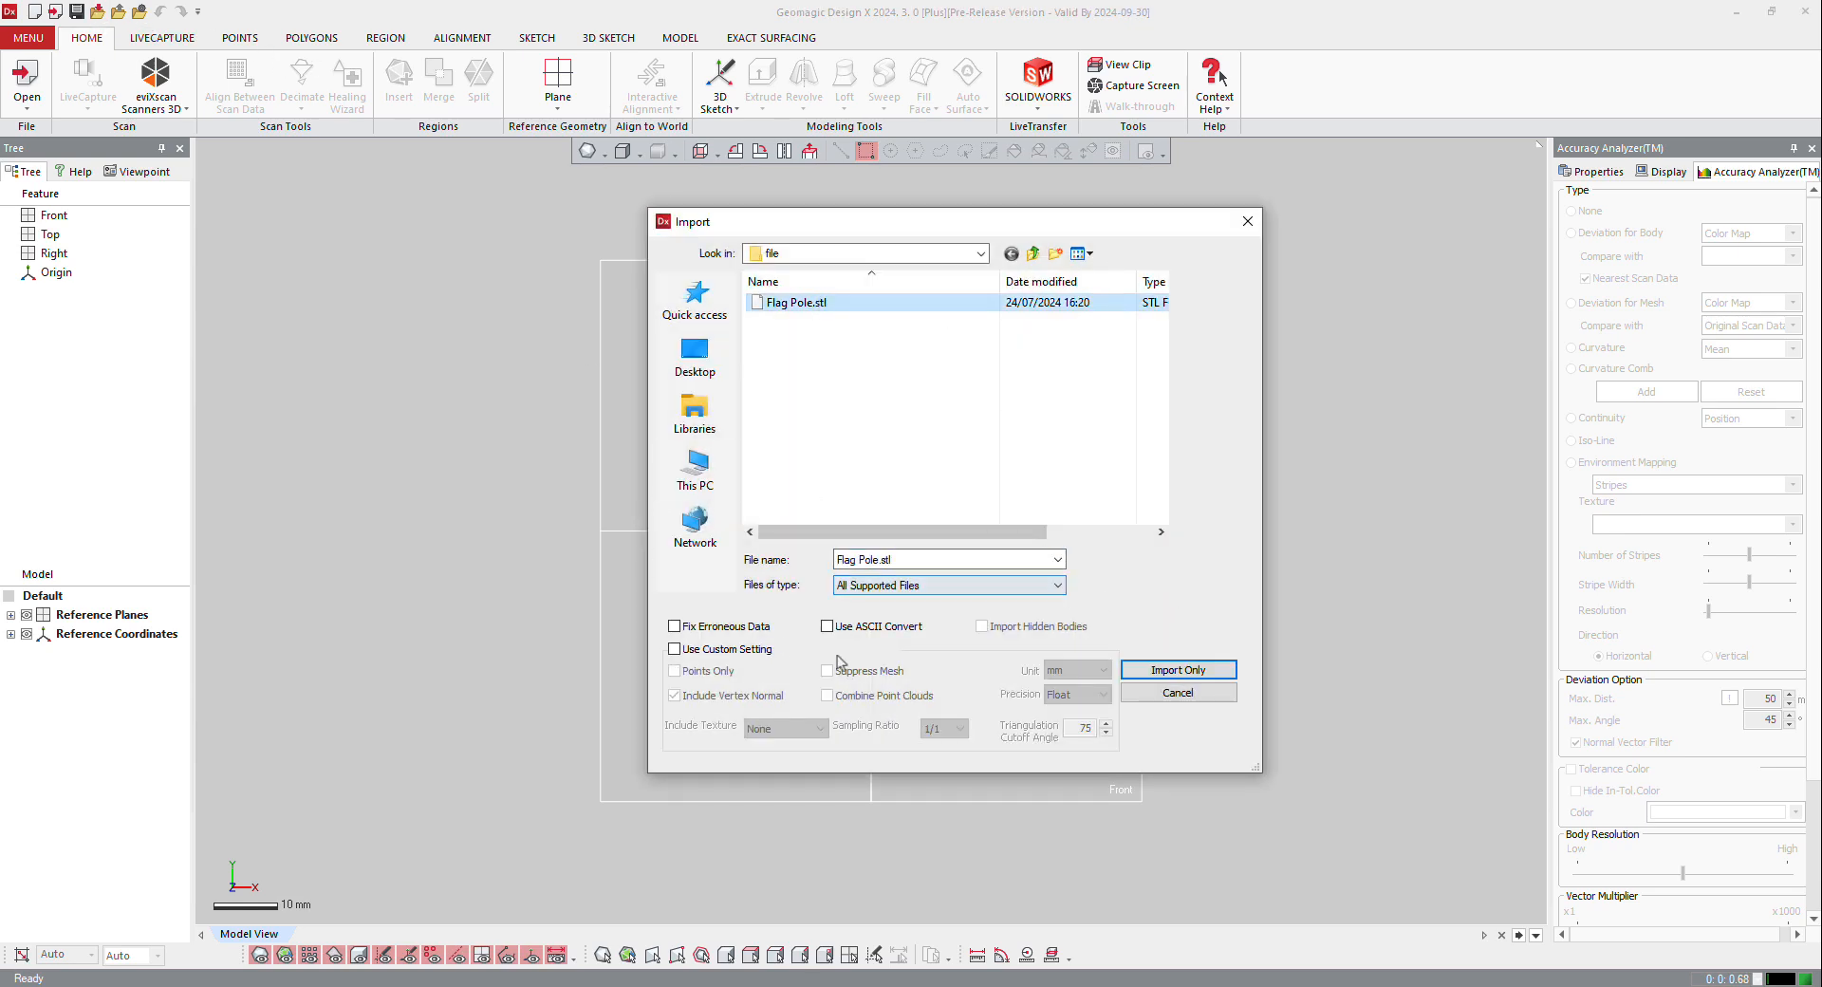
{"action": "left_click", "coordinate": [1175, 671]}
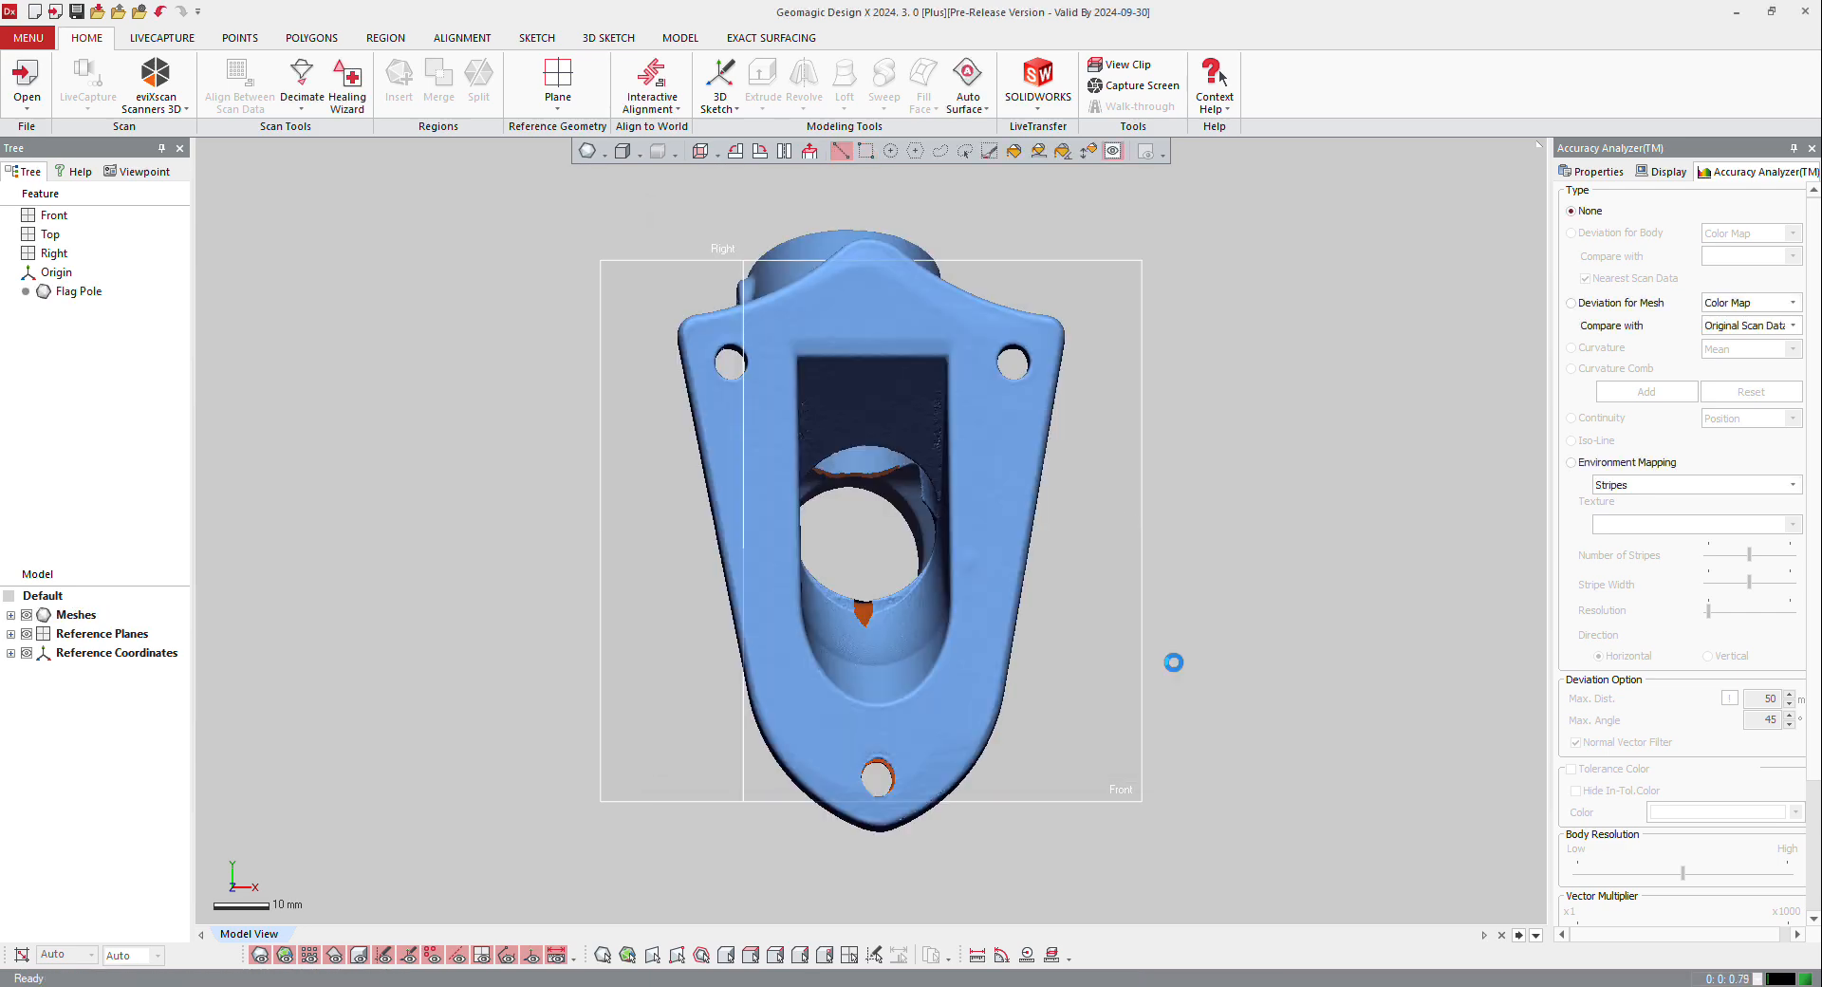
Step: Use Smart Selection on the base plate's flat underside and insert a region from the selected faces
{"action": "right_click_drag", "start_coordinate": [959, 503], "coordinate": [805, 445]}
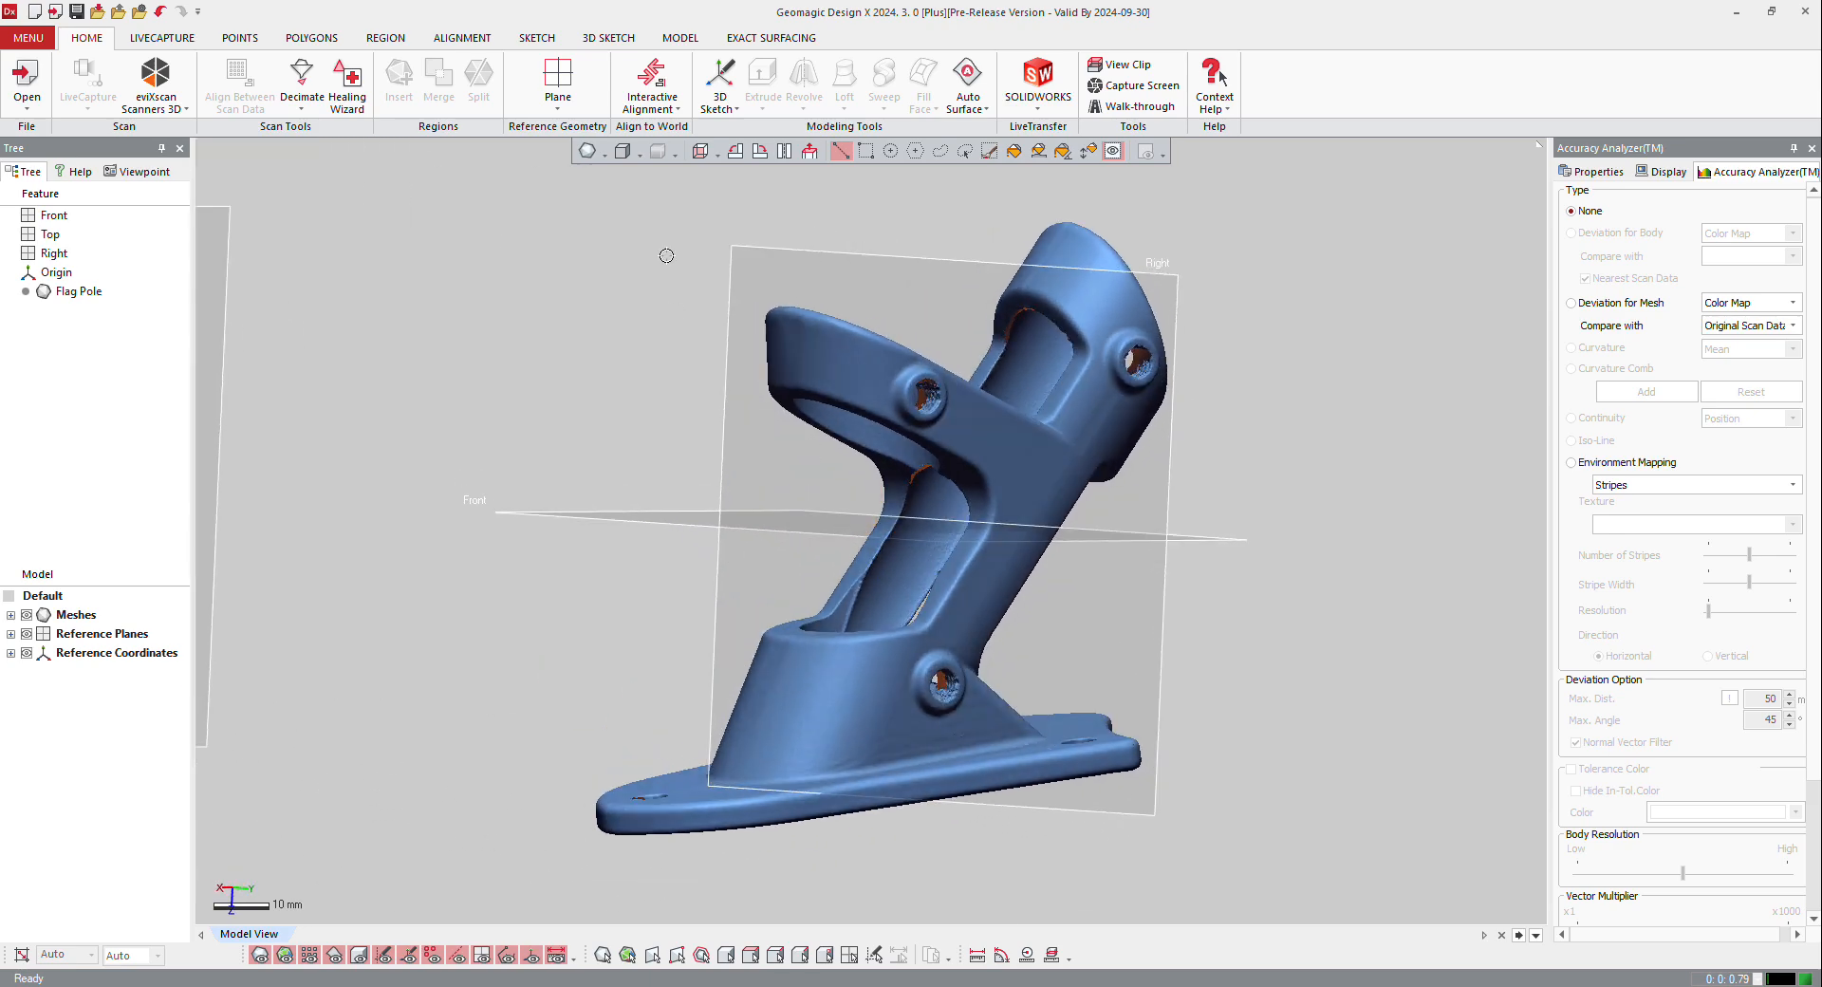
{"action": "left_click", "coordinate": [718, 155]}
{"action": "left_click", "coordinate": [698, 184]}
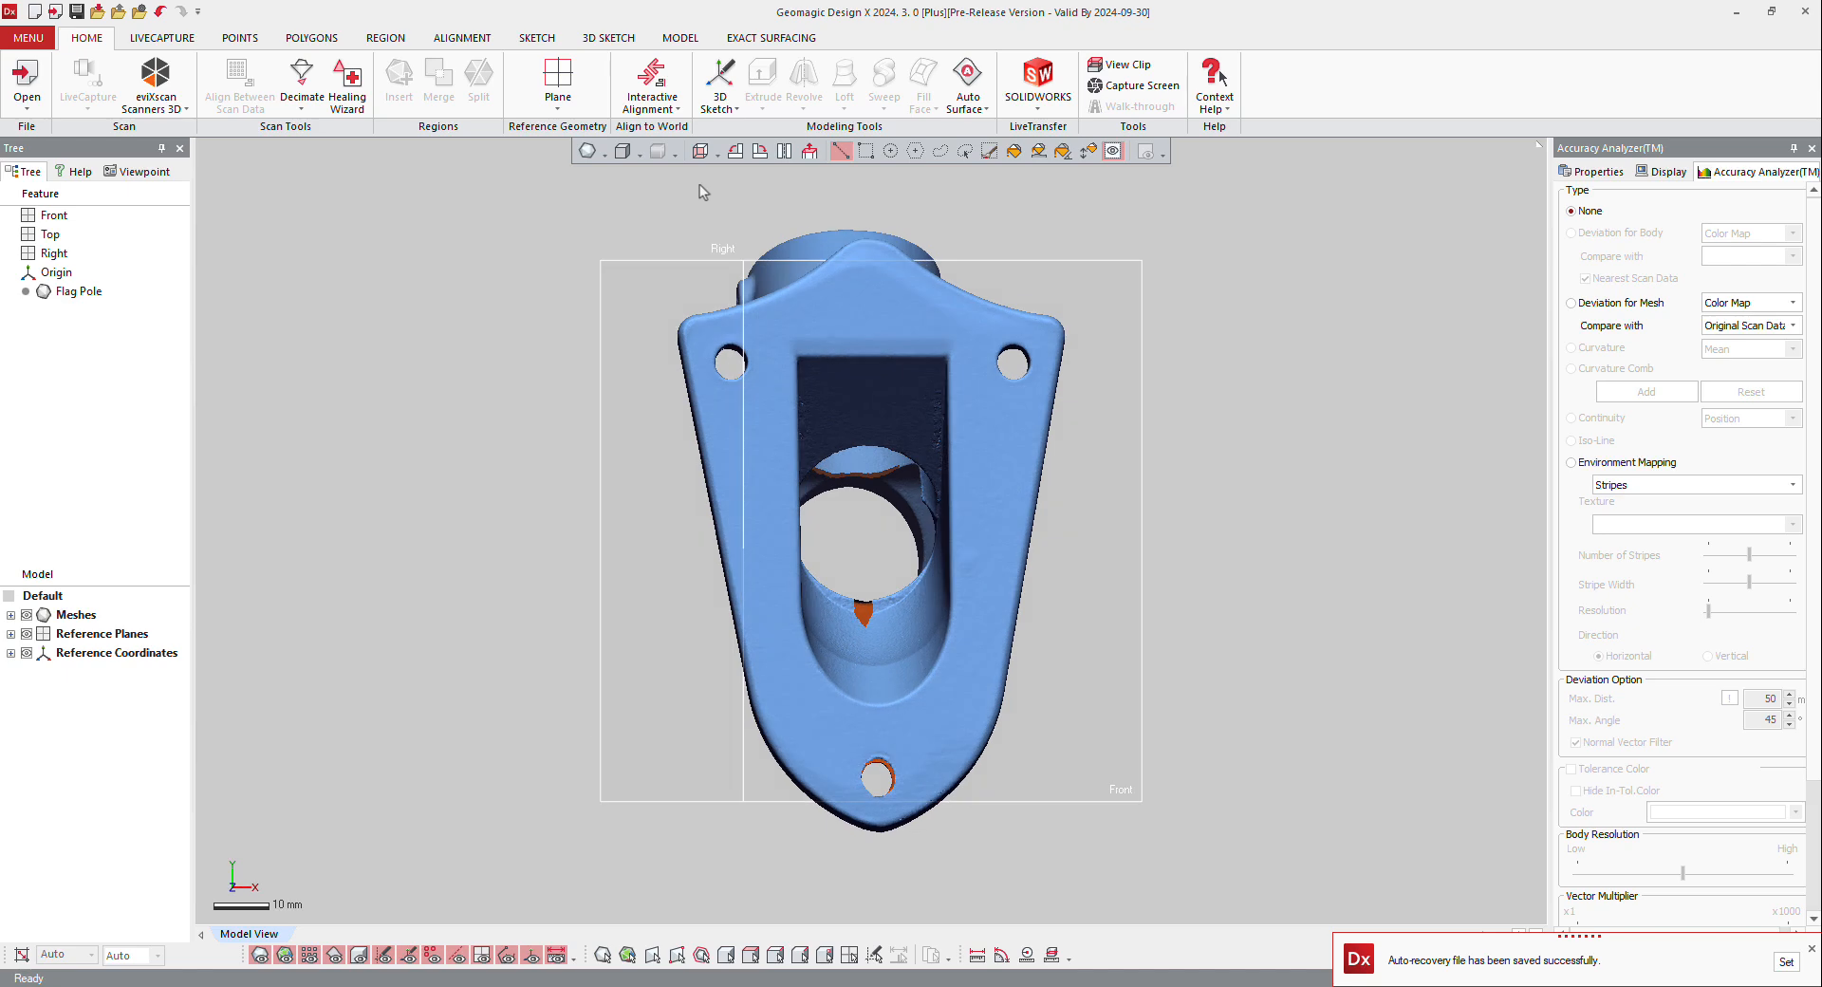
{"action": "right_click_drag", "start_coordinate": [1004, 350], "coordinate": [1180, 631]}
{"action": "scroll", "coordinate": [1118, 634], "scroll_direction": "down", "scroll_amount": 3}
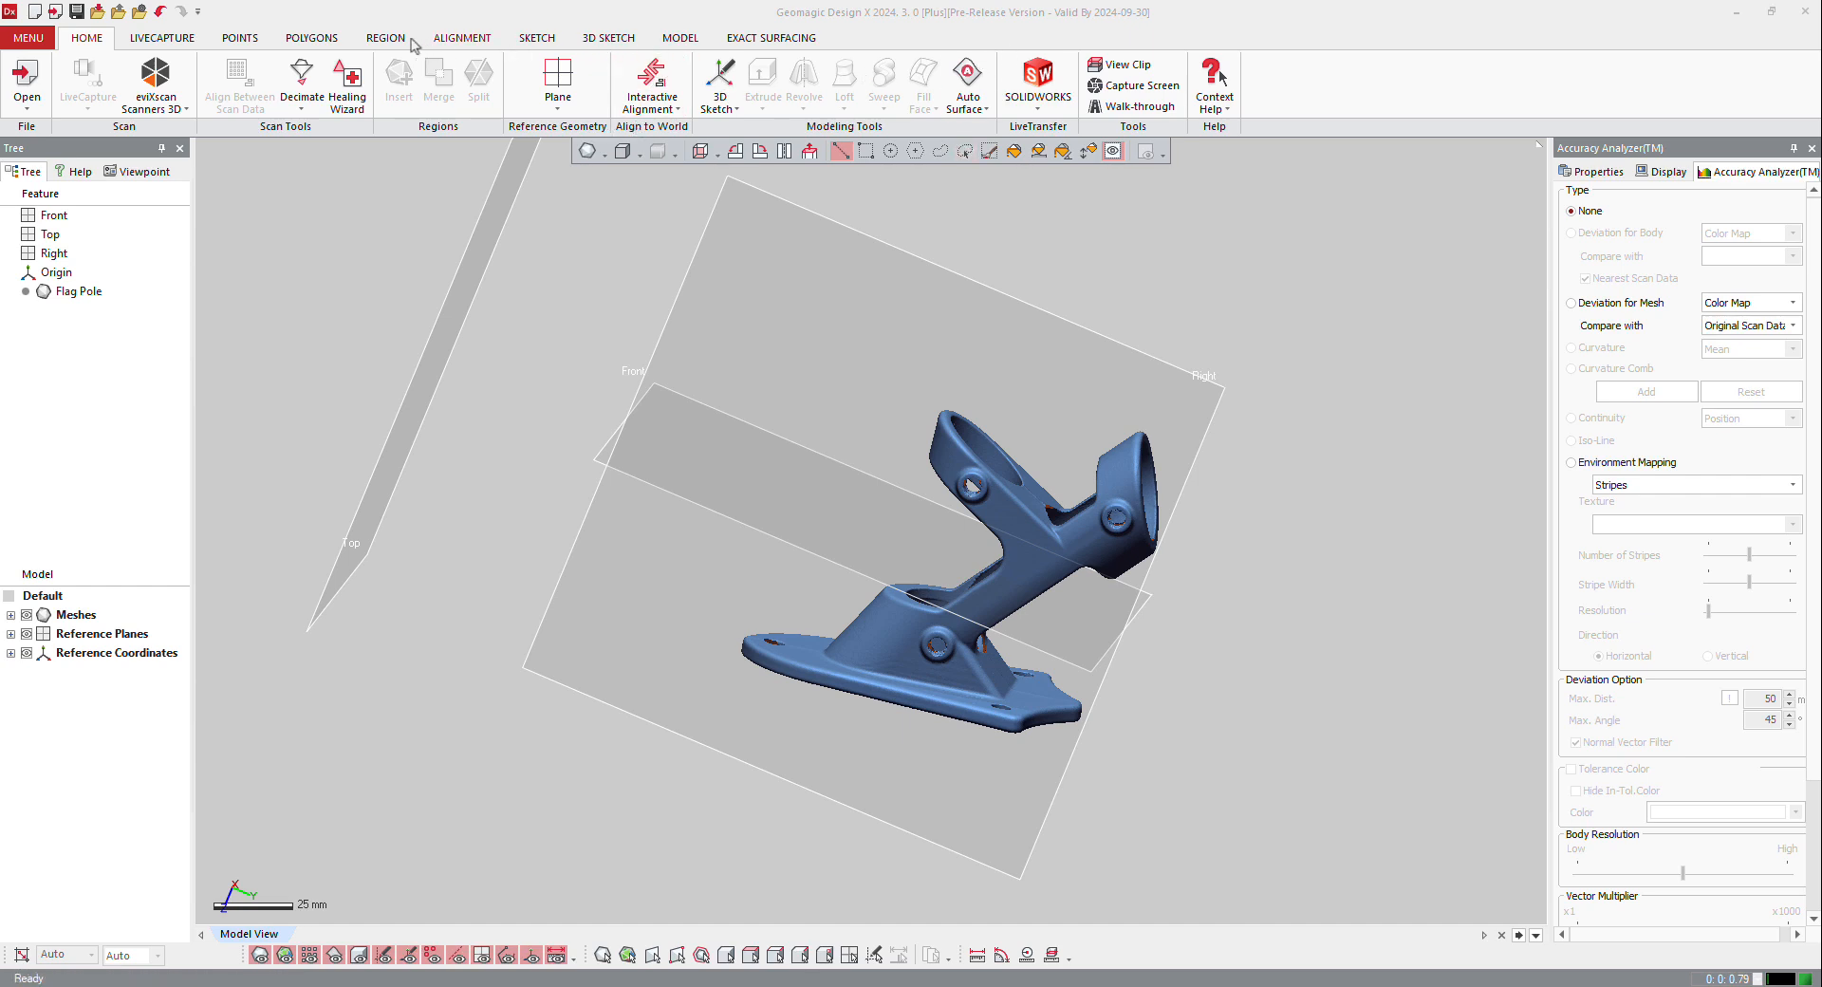
{"action": "left_click", "coordinate": [385, 39]}
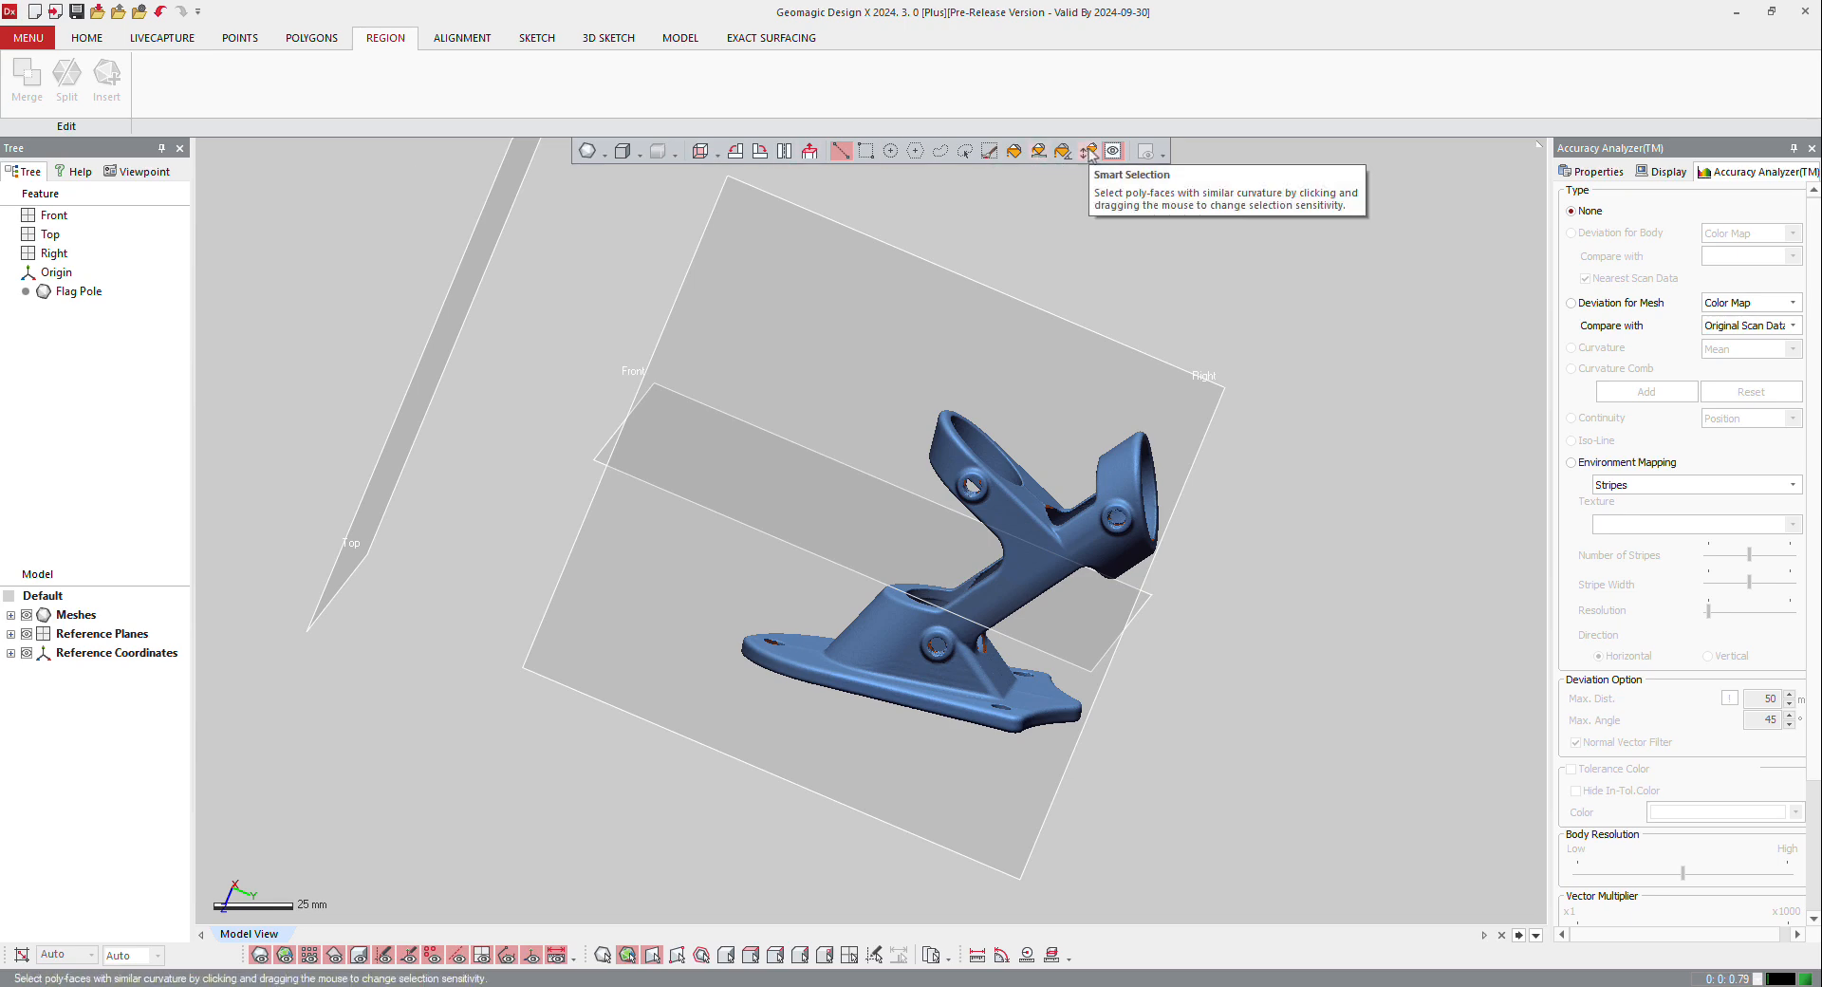
{"action": "left_click", "coordinate": [1091, 154]}
{"action": "right_click_drag", "start_coordinate": [988, 529], "coordinate": [858, 653]}
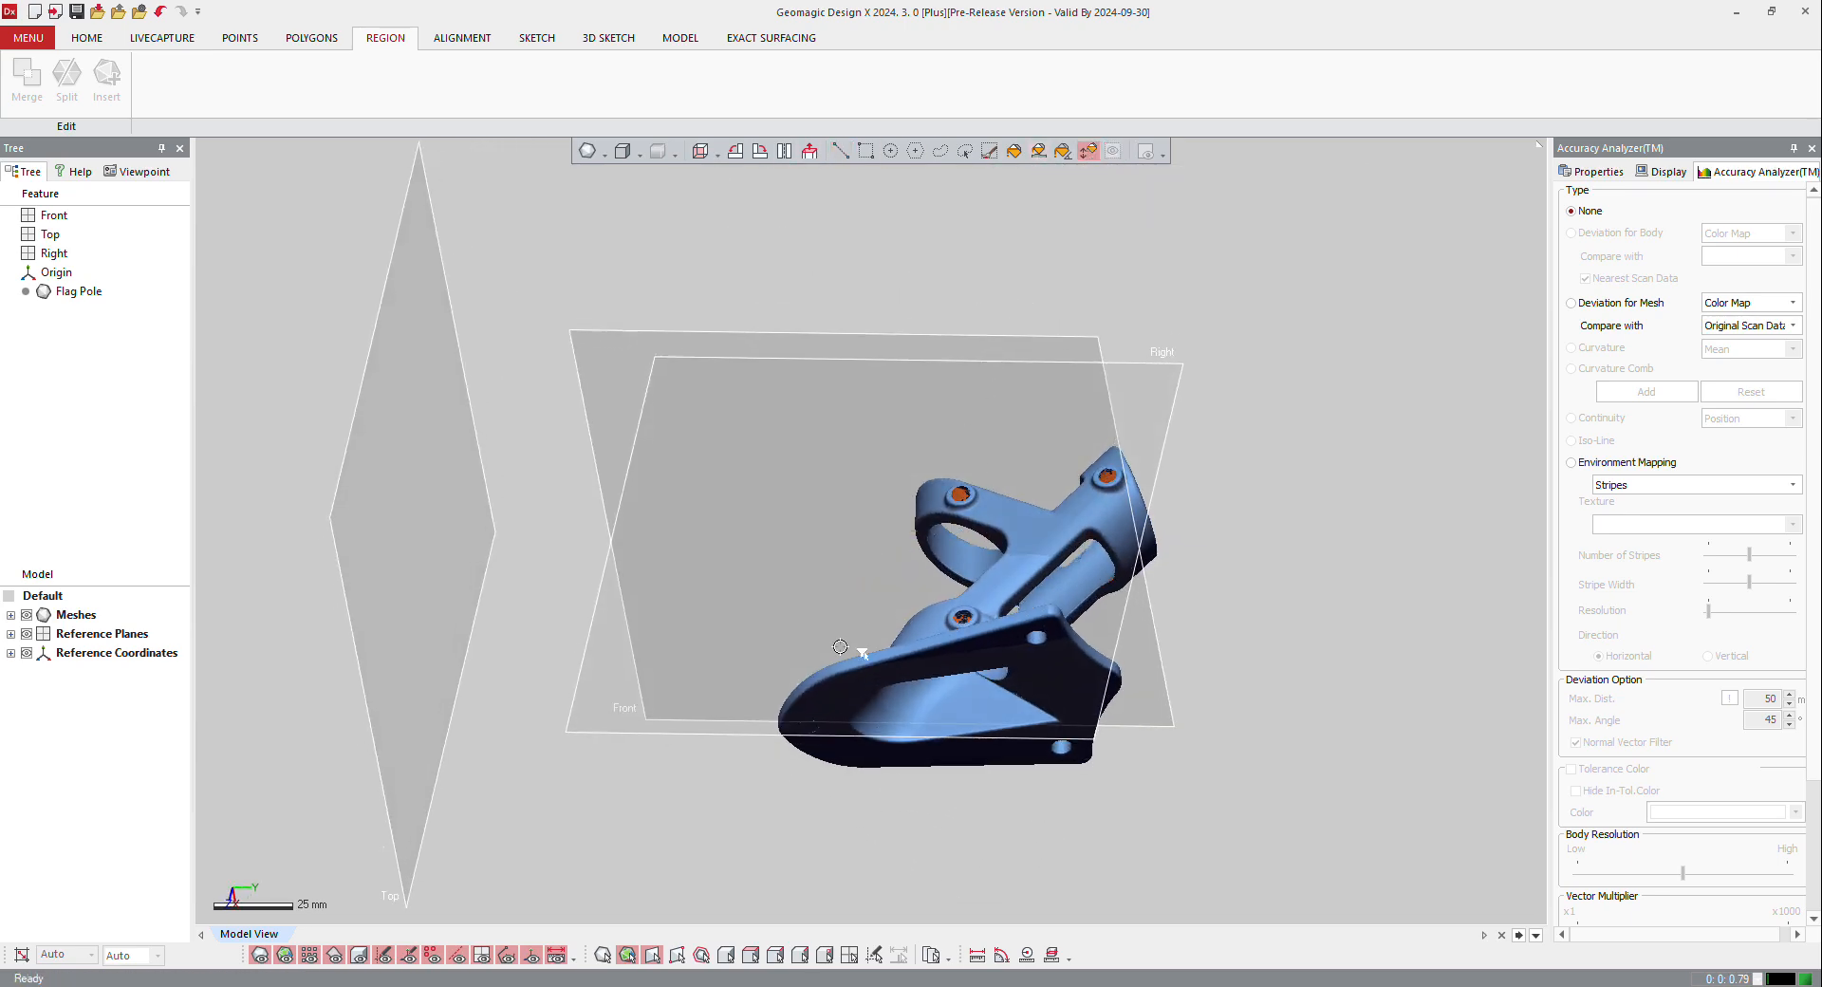
{"action": "scroll", "coordinate": [831, 723], "scroll_direction": "up", "scroll_amount": 4}
{"action": "left_click", "coordinate": [879, 647]}
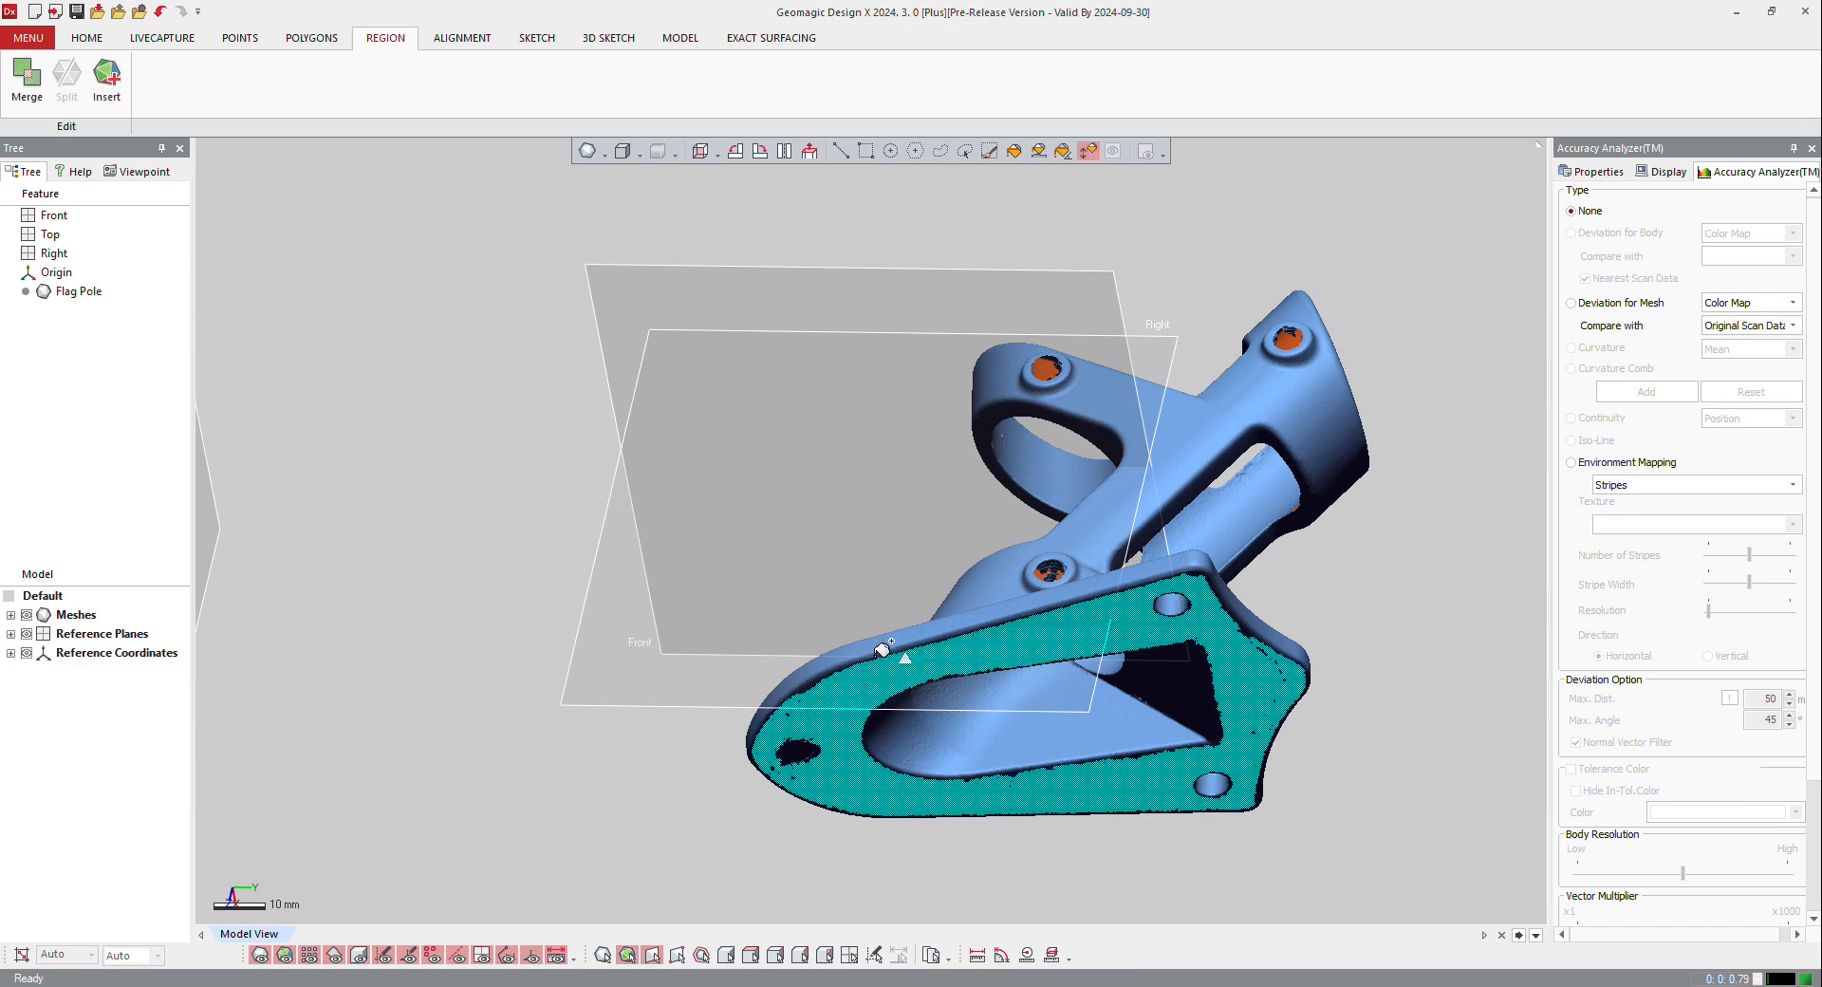
{"action": "left_click", "coordinate": [107, 73]}
Step: Select the base plate's upper face by curvature and insert it as a region
{"action": "right_click_drag", "start_coordinate": [1009, 516], "coordinate": [754, 638]}
{"action": "left_click", "coordinate": [759, 631]}
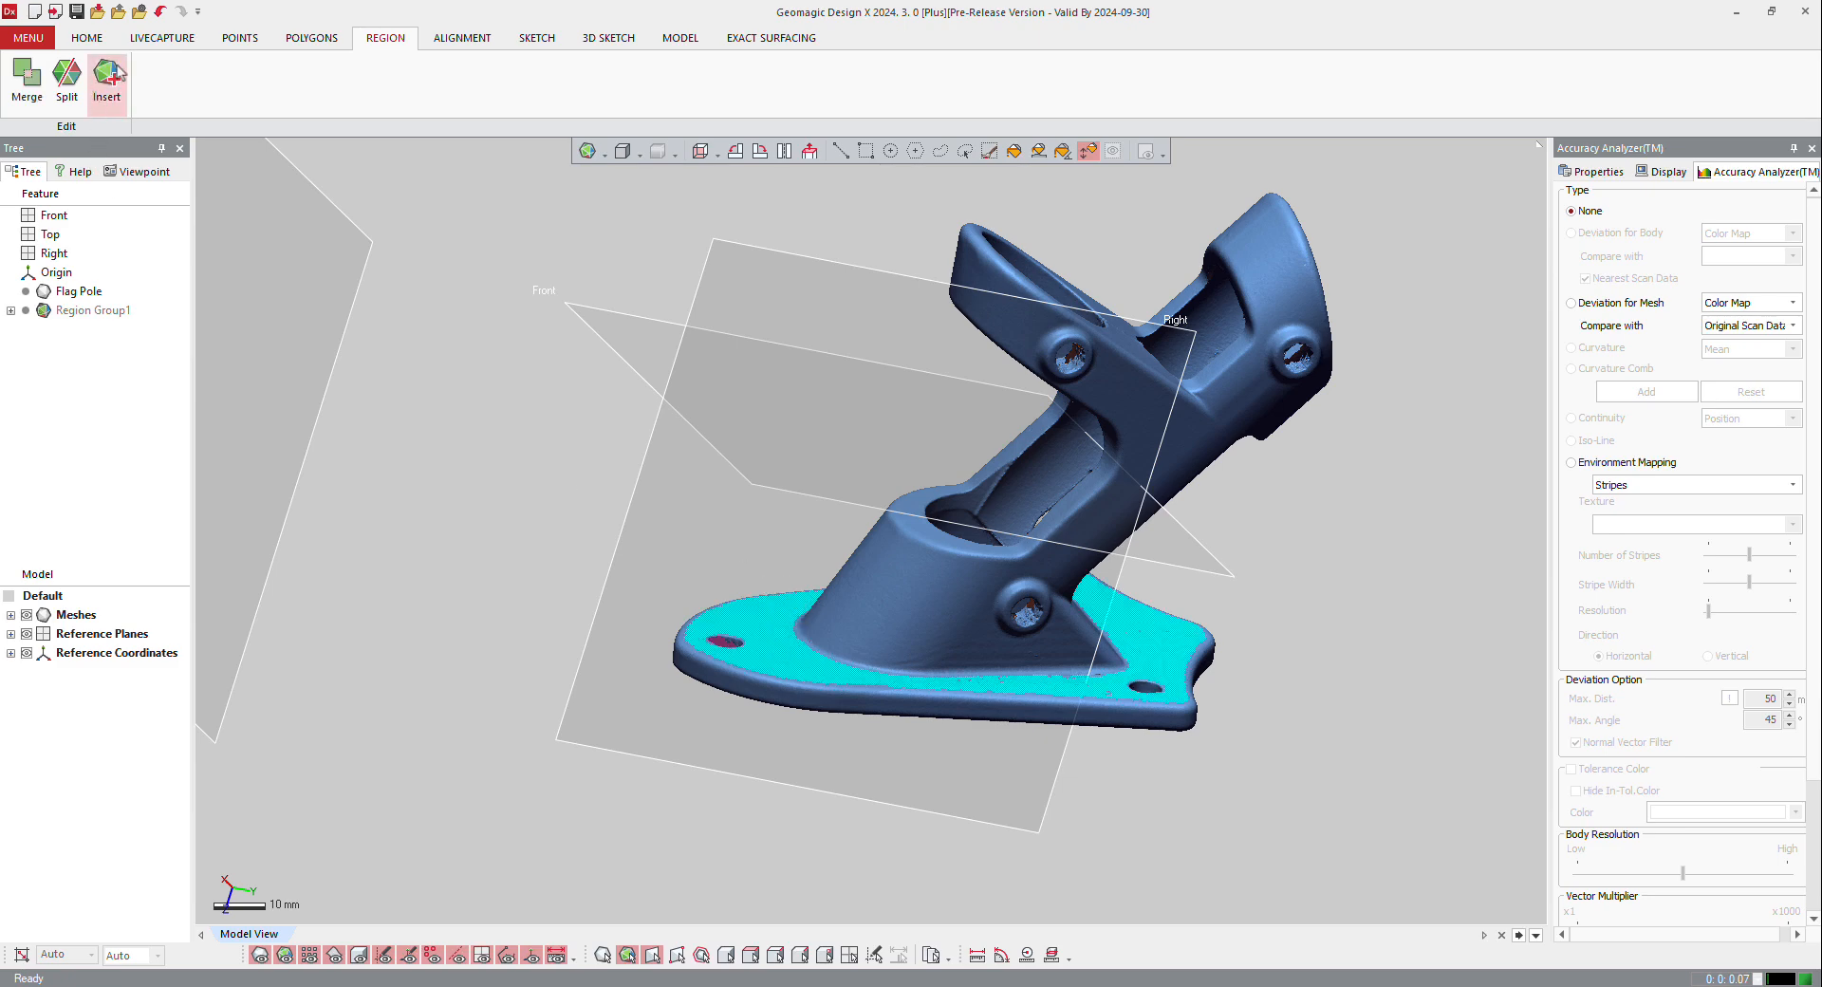
{"action": "left_click", "coordinate": [106, 73]}
Step: Select the inner bore of the open tube by curvature and insert it as a region
{"action": "right_click_drag", "start_coordinate": [592, 363], "coordinate": [1005, 427]}
{"action": "left_click", "coordinate": [1275, 256]}
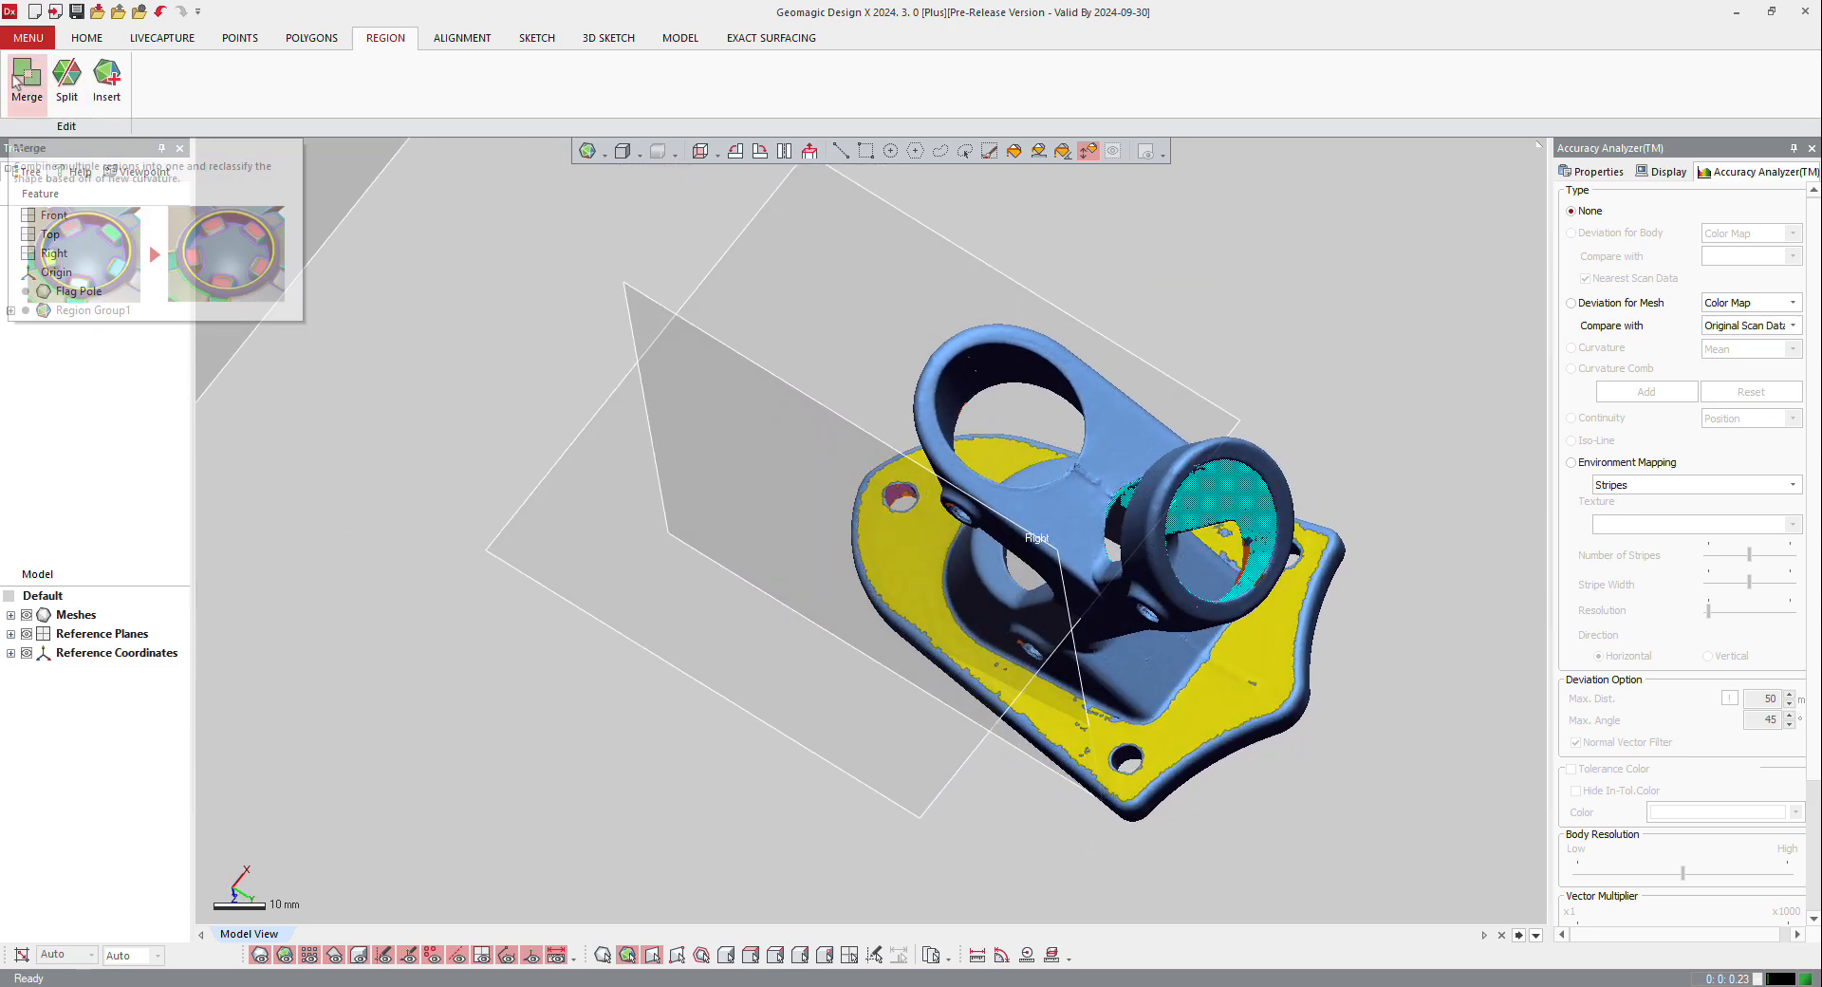
{"action": "left_click", "coordinate": [74, 75]}
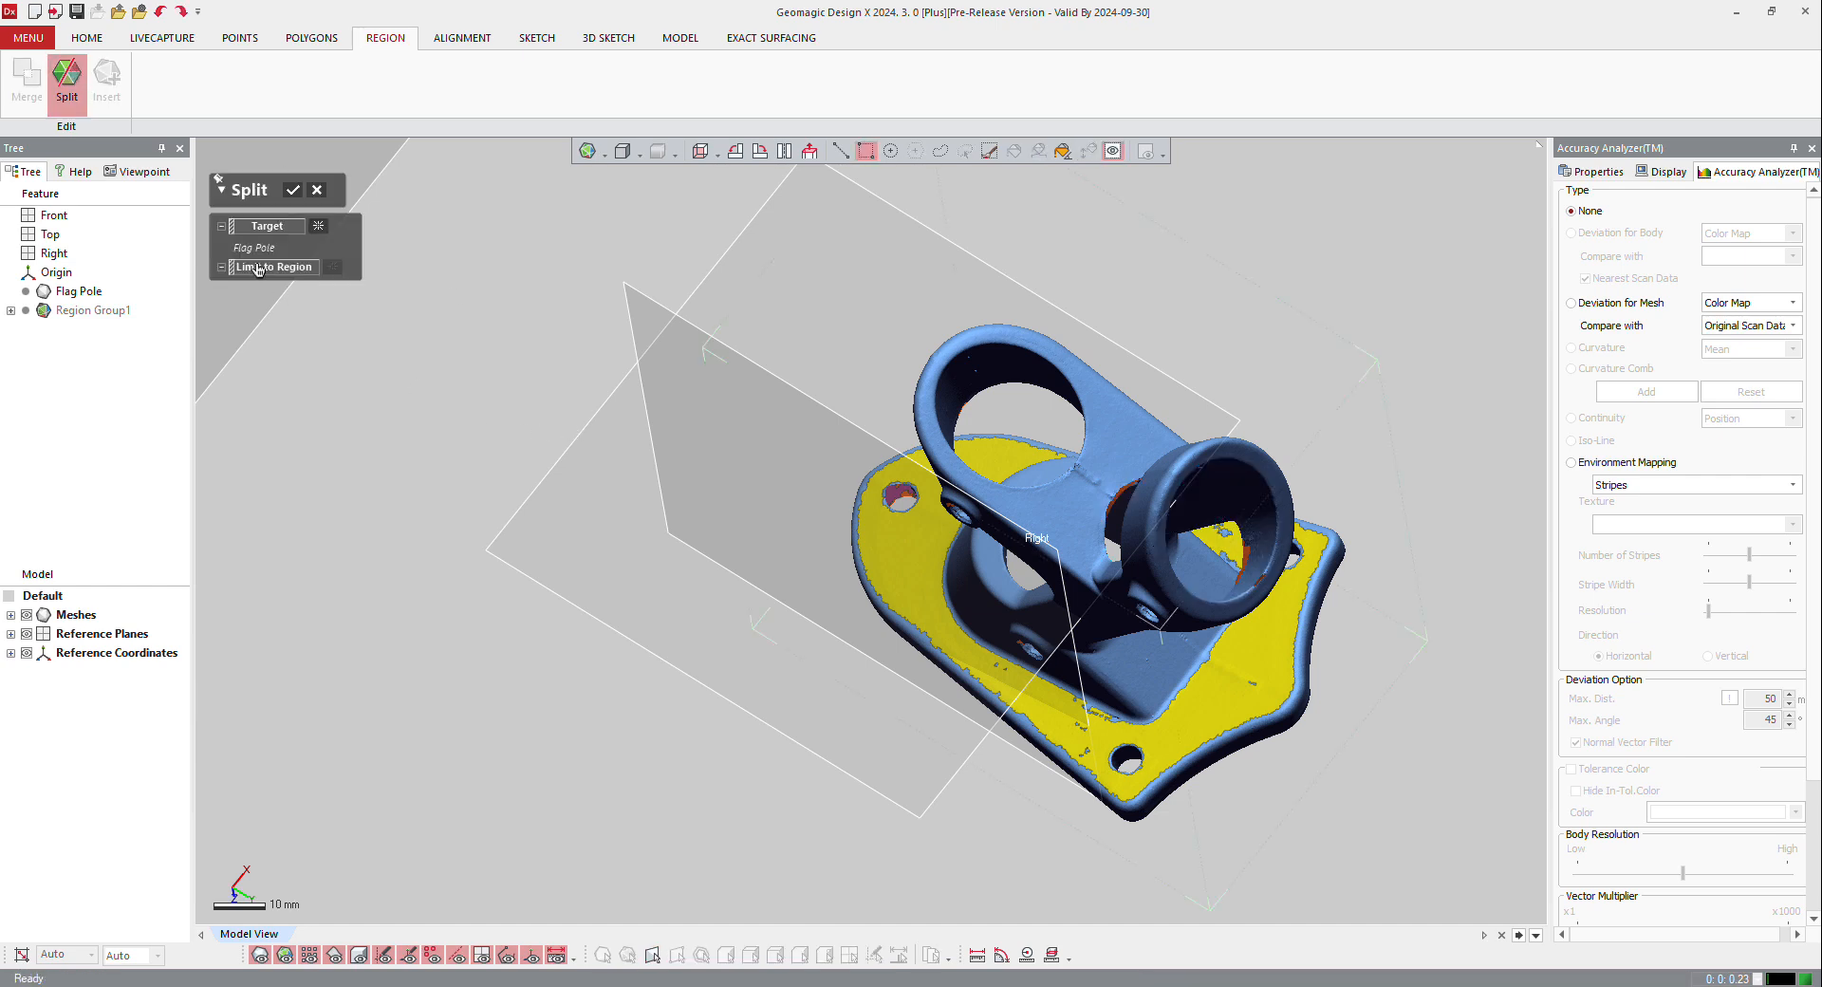
{"action": "left_click", "coordinate": [314, 191]}
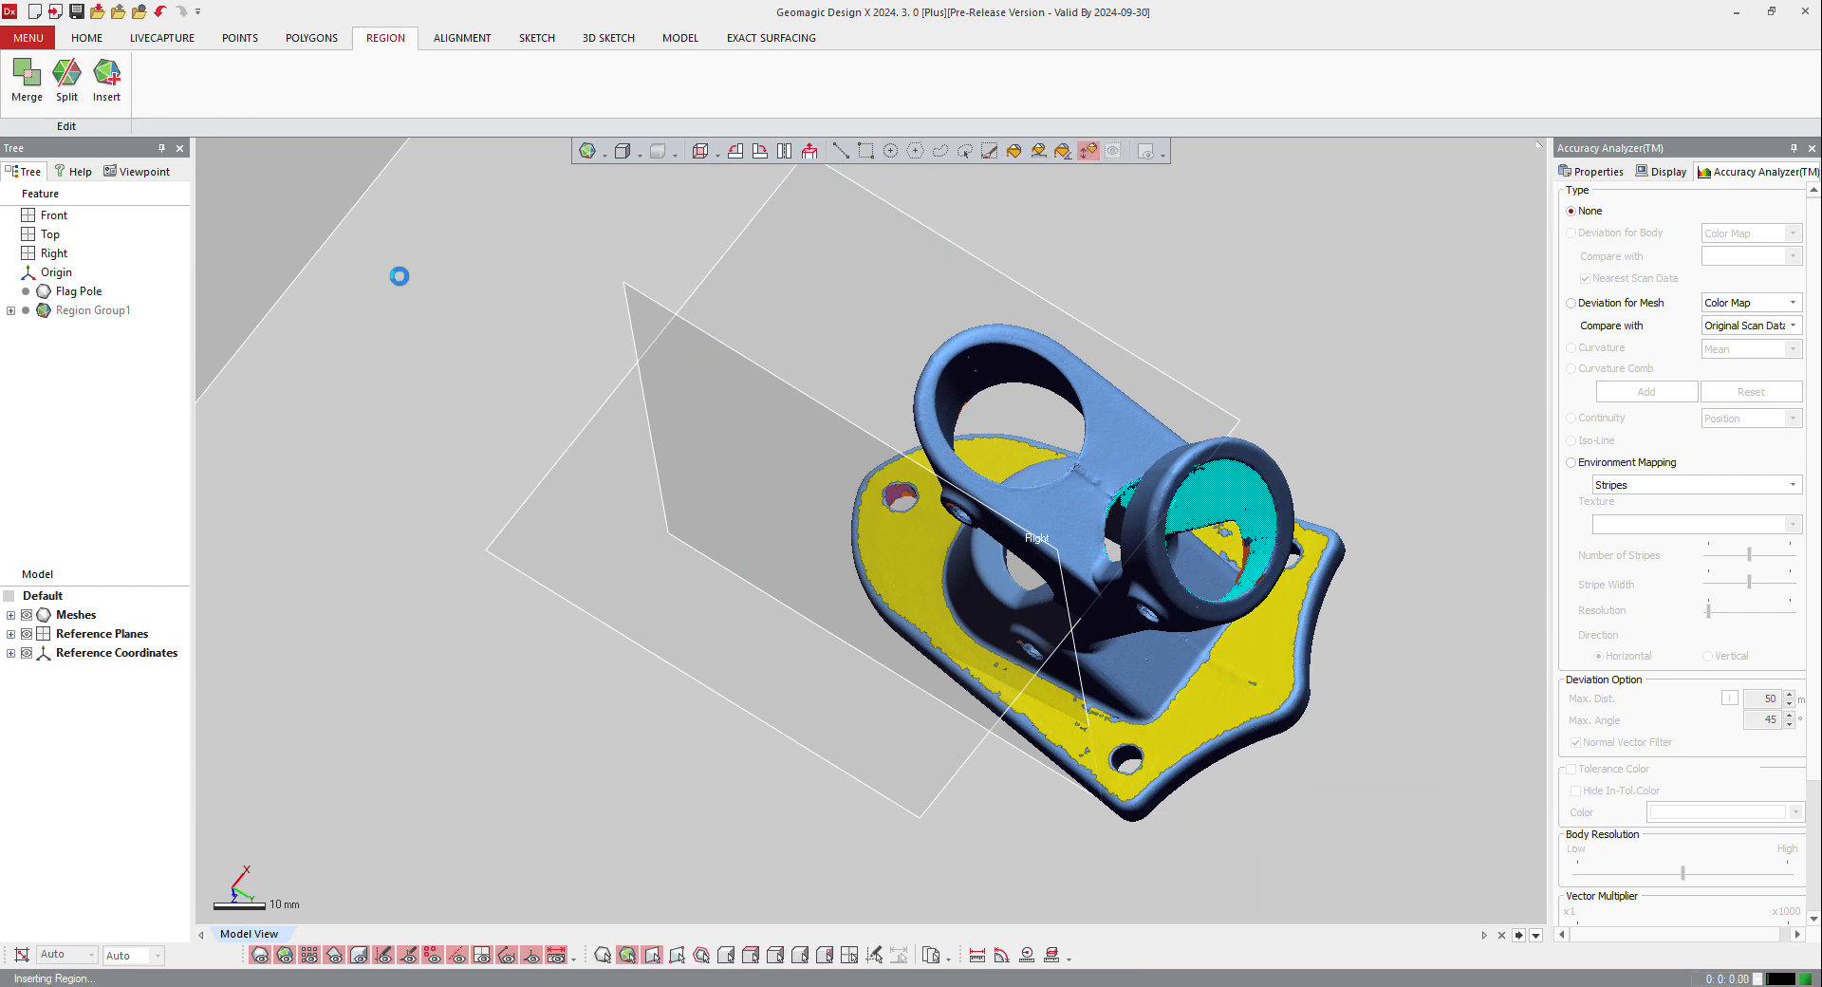
Step: Set the region display to Geometry Type and switch to the line selection mode
{"action": "right_click_drag", "start_coordinate": [671, 638], "coordinate": [1002, 564]}
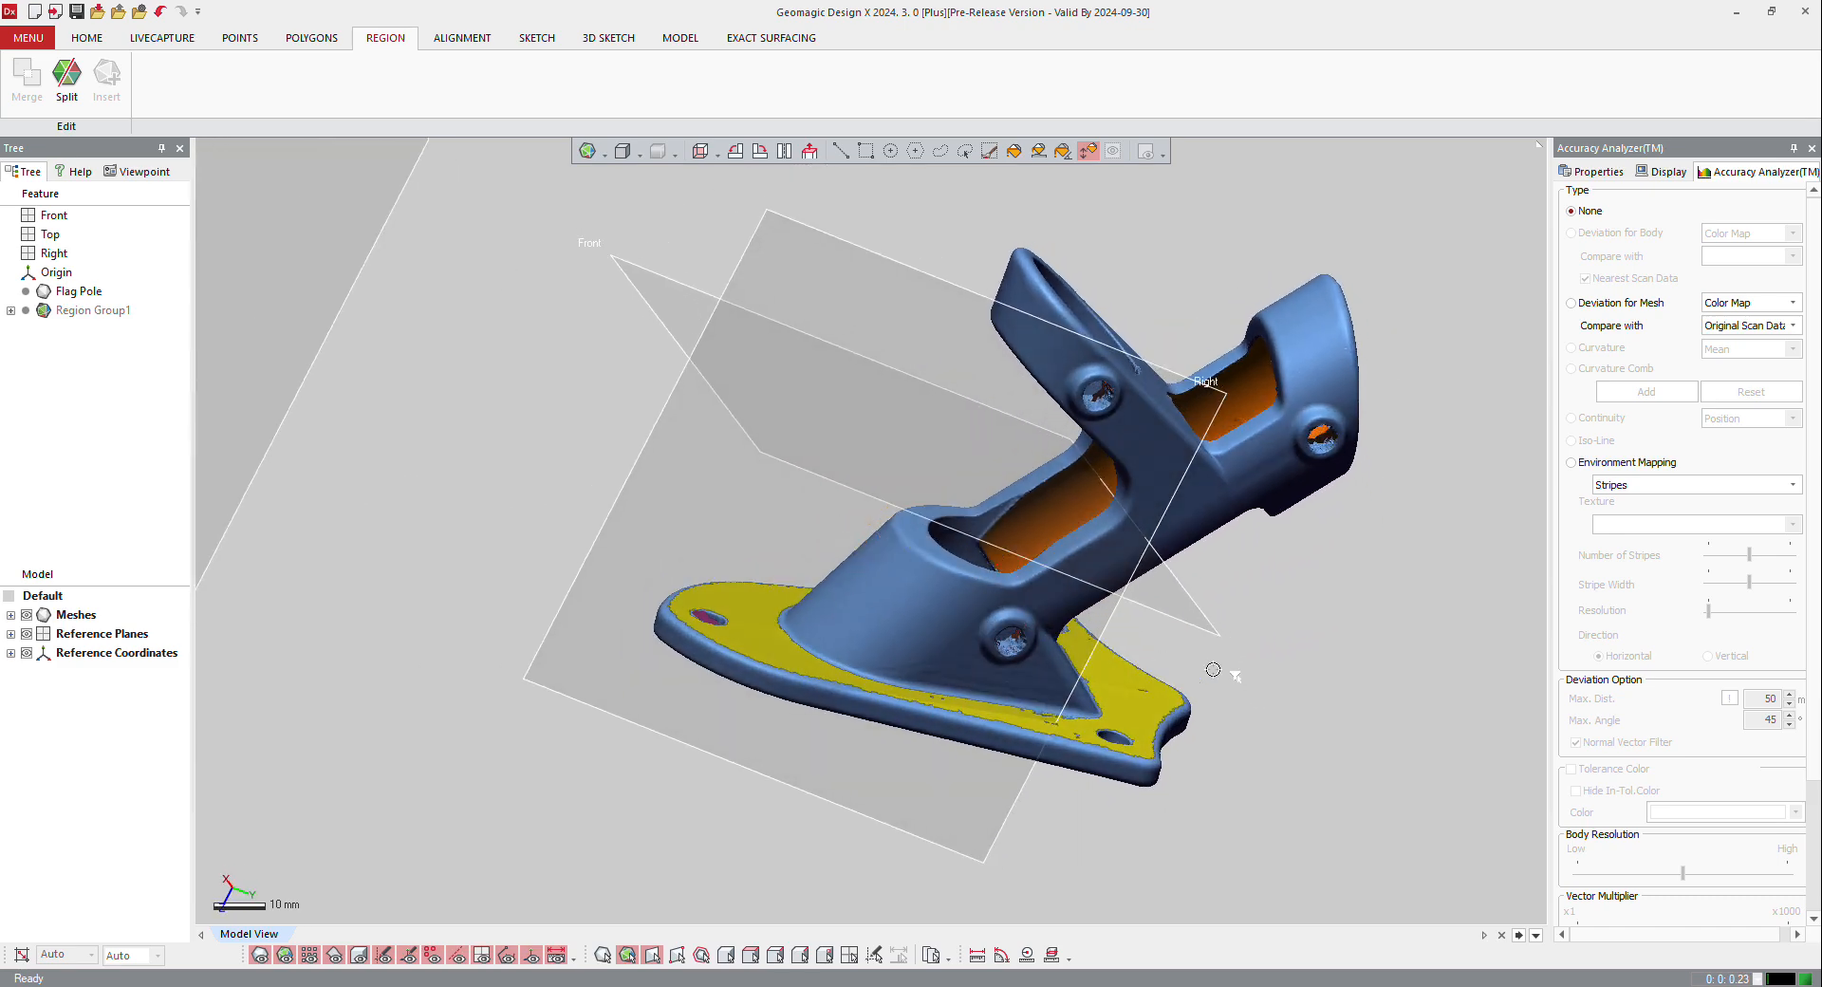
{"action": "right_click_drag", "start_coordinate": [935, 739], "coordinate": [1143, 468]}
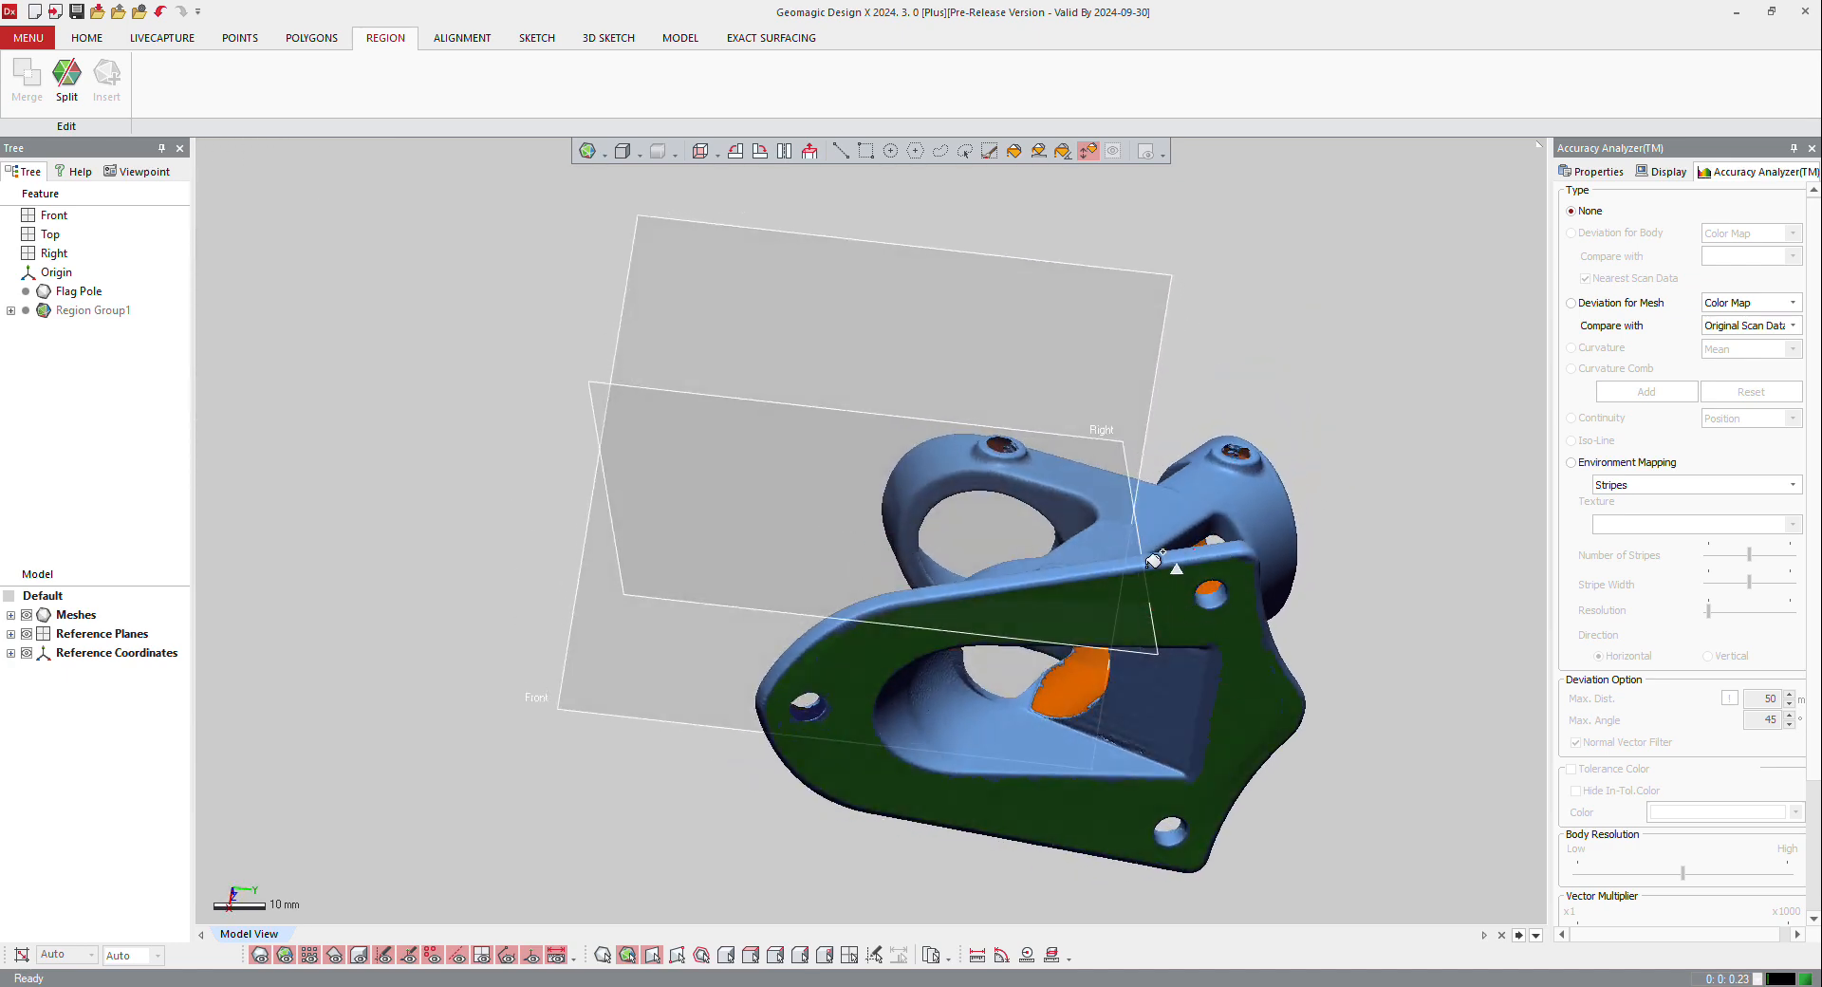
{"action": "left_click", "coordinate": [604, 152]}
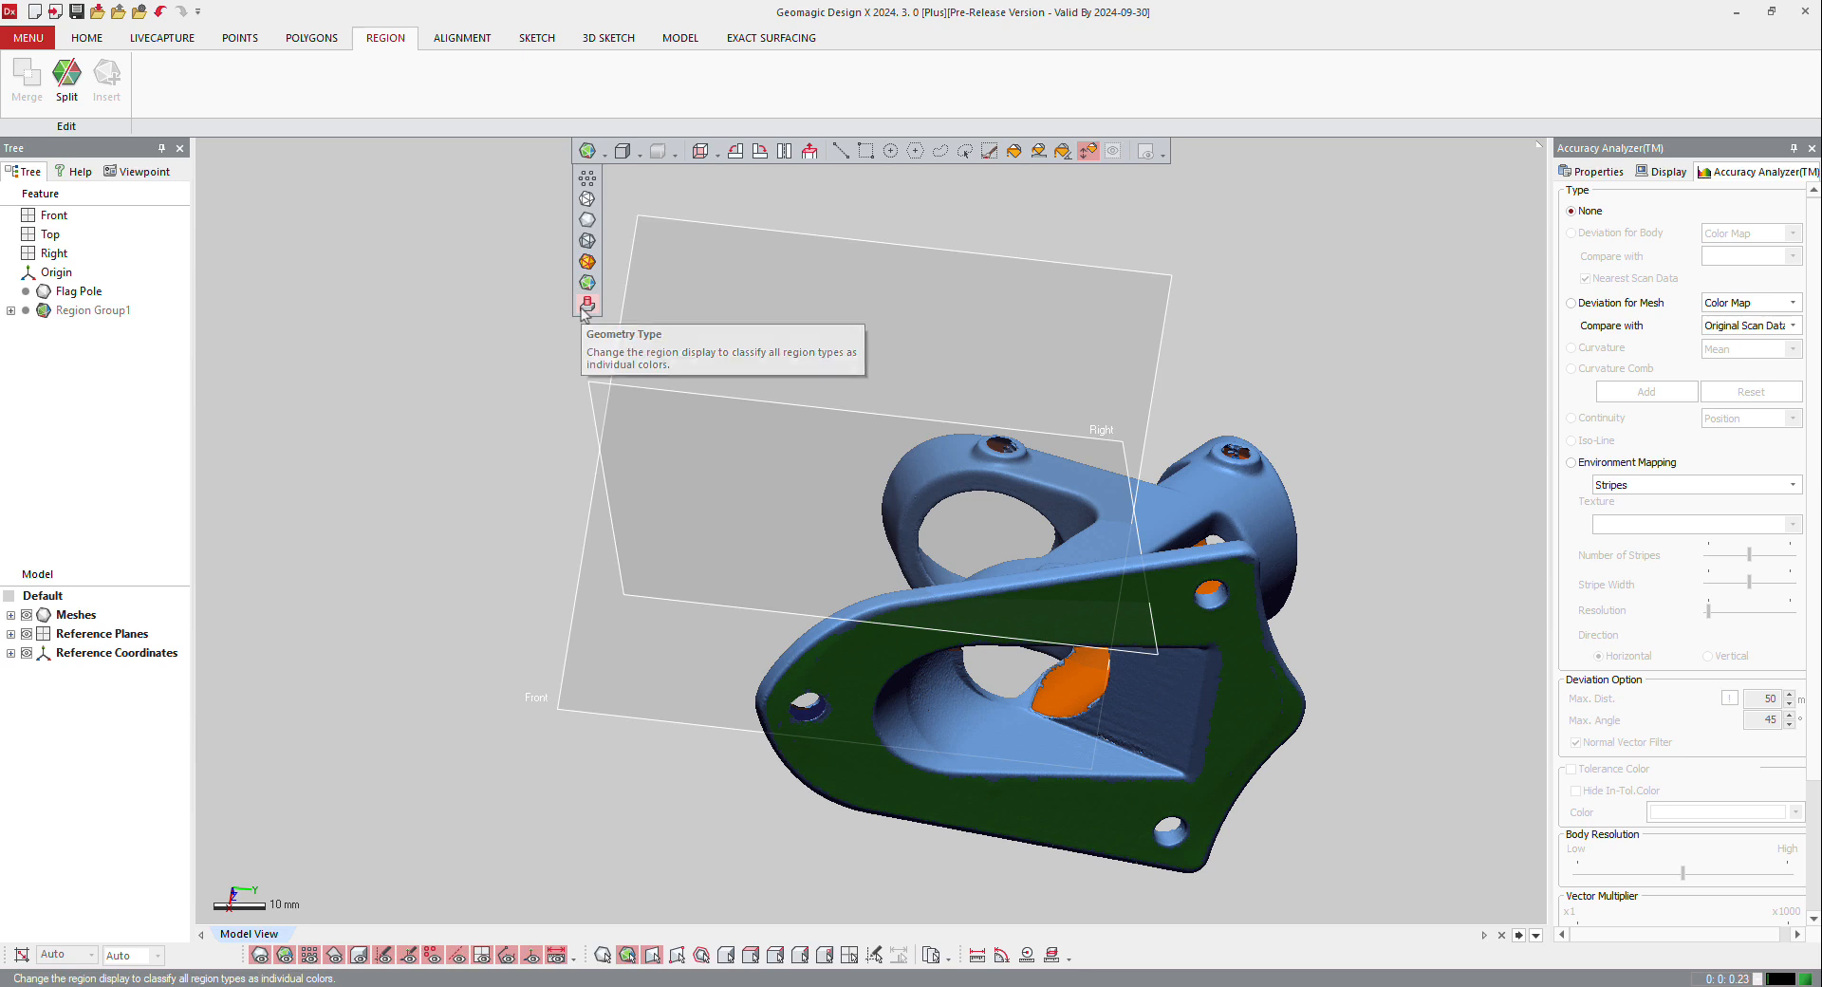
{"action": "left_click", "coordinate": [587, 303]}
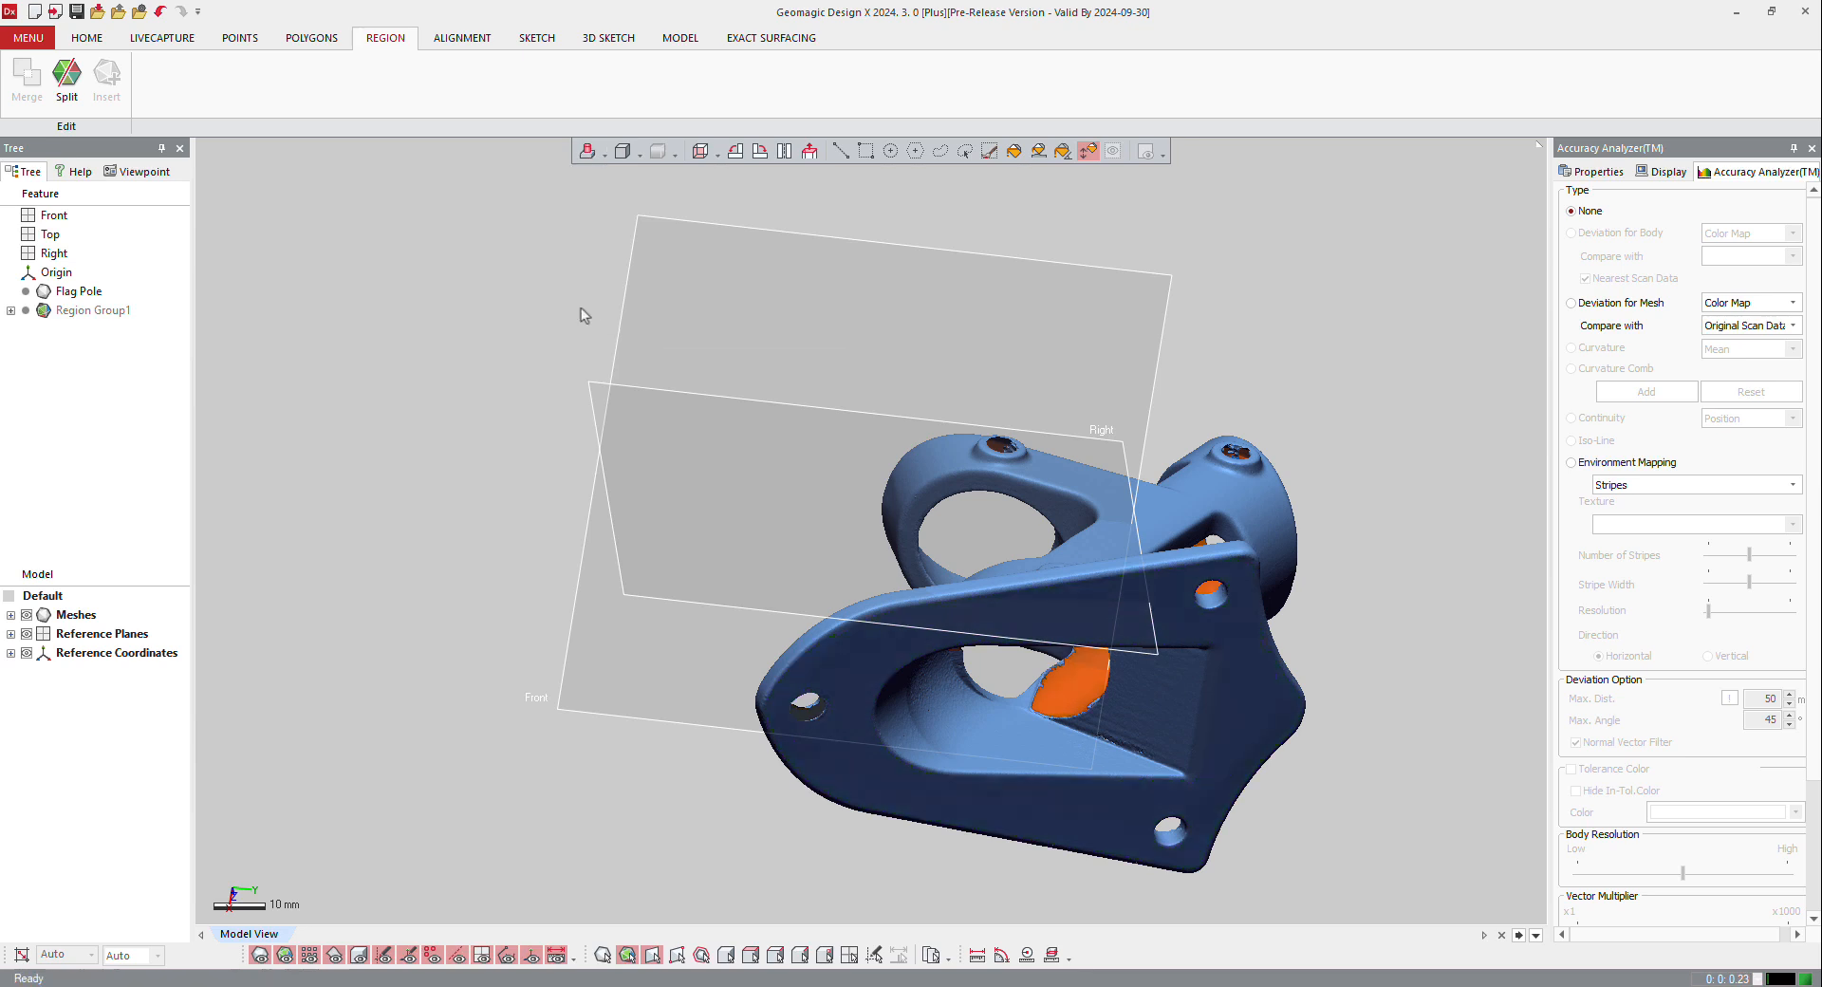
{"action": "left_click", "coordinate": [841, 151]}
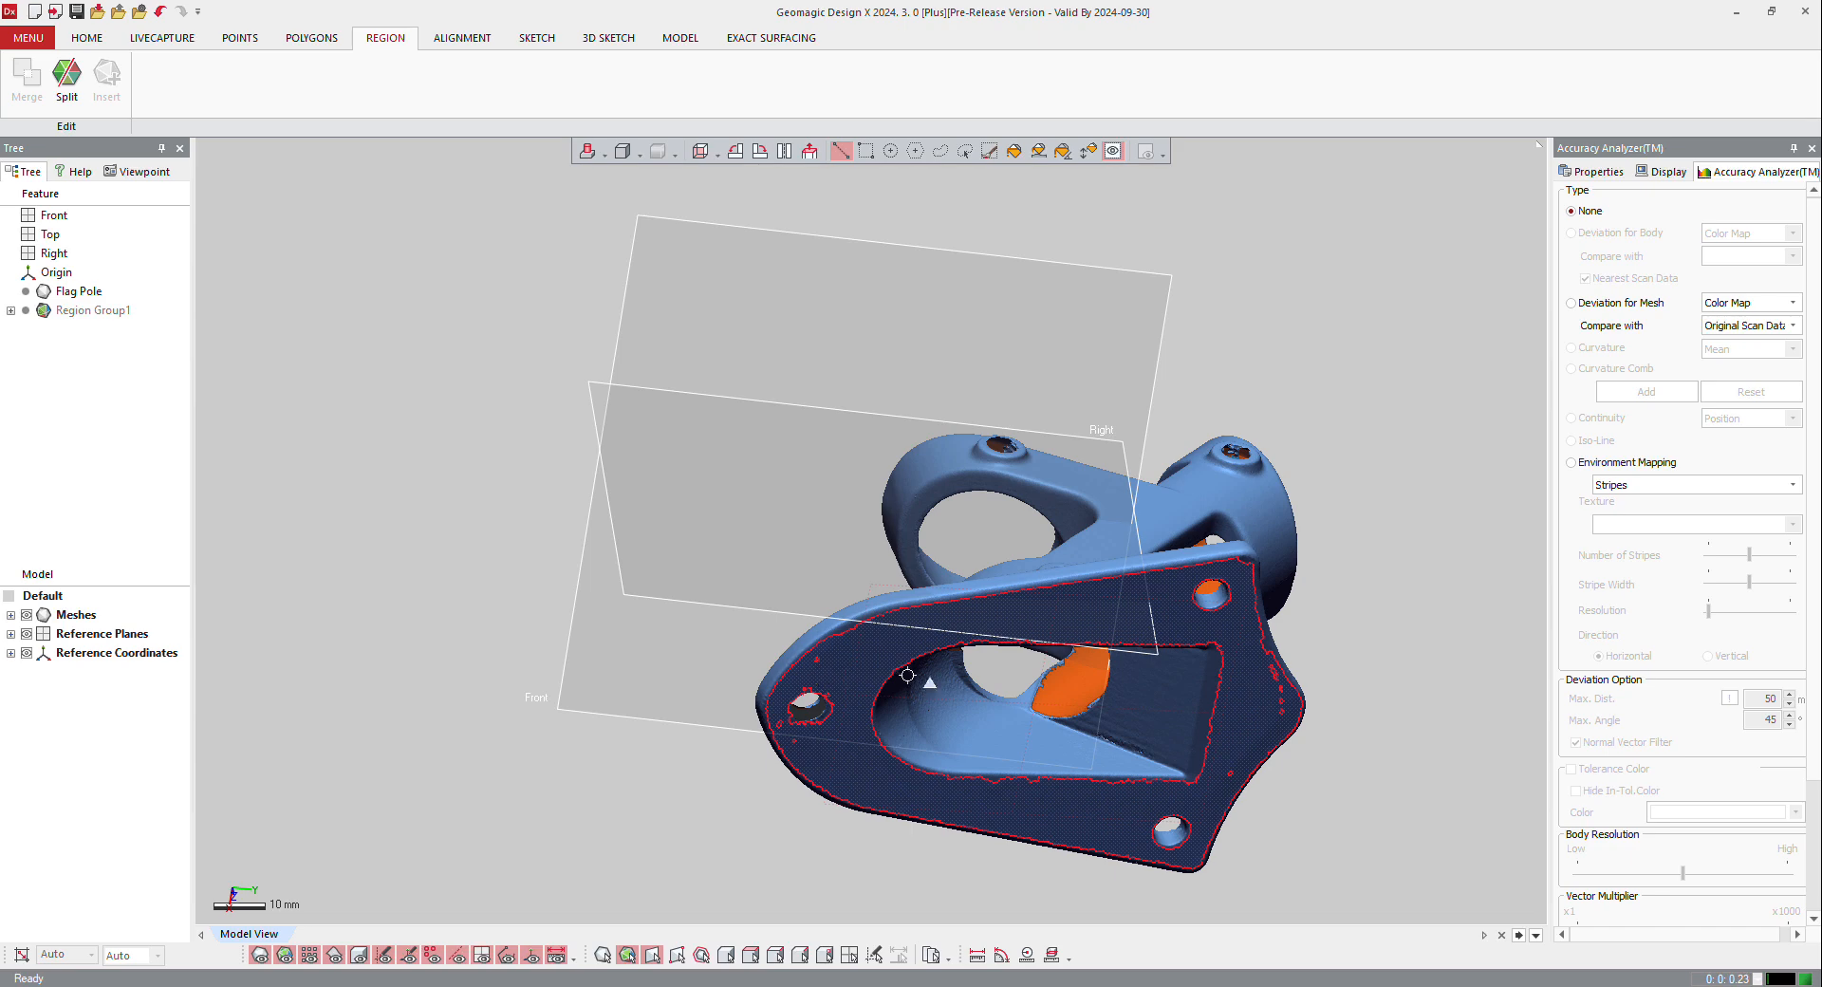
Step: Check the geometry type classification of the base plate's upper and lower regions and of the tube bore
{"action": "right_click_drag", "start_coordinate": [907, 675], "coordinate": [754, 633]}
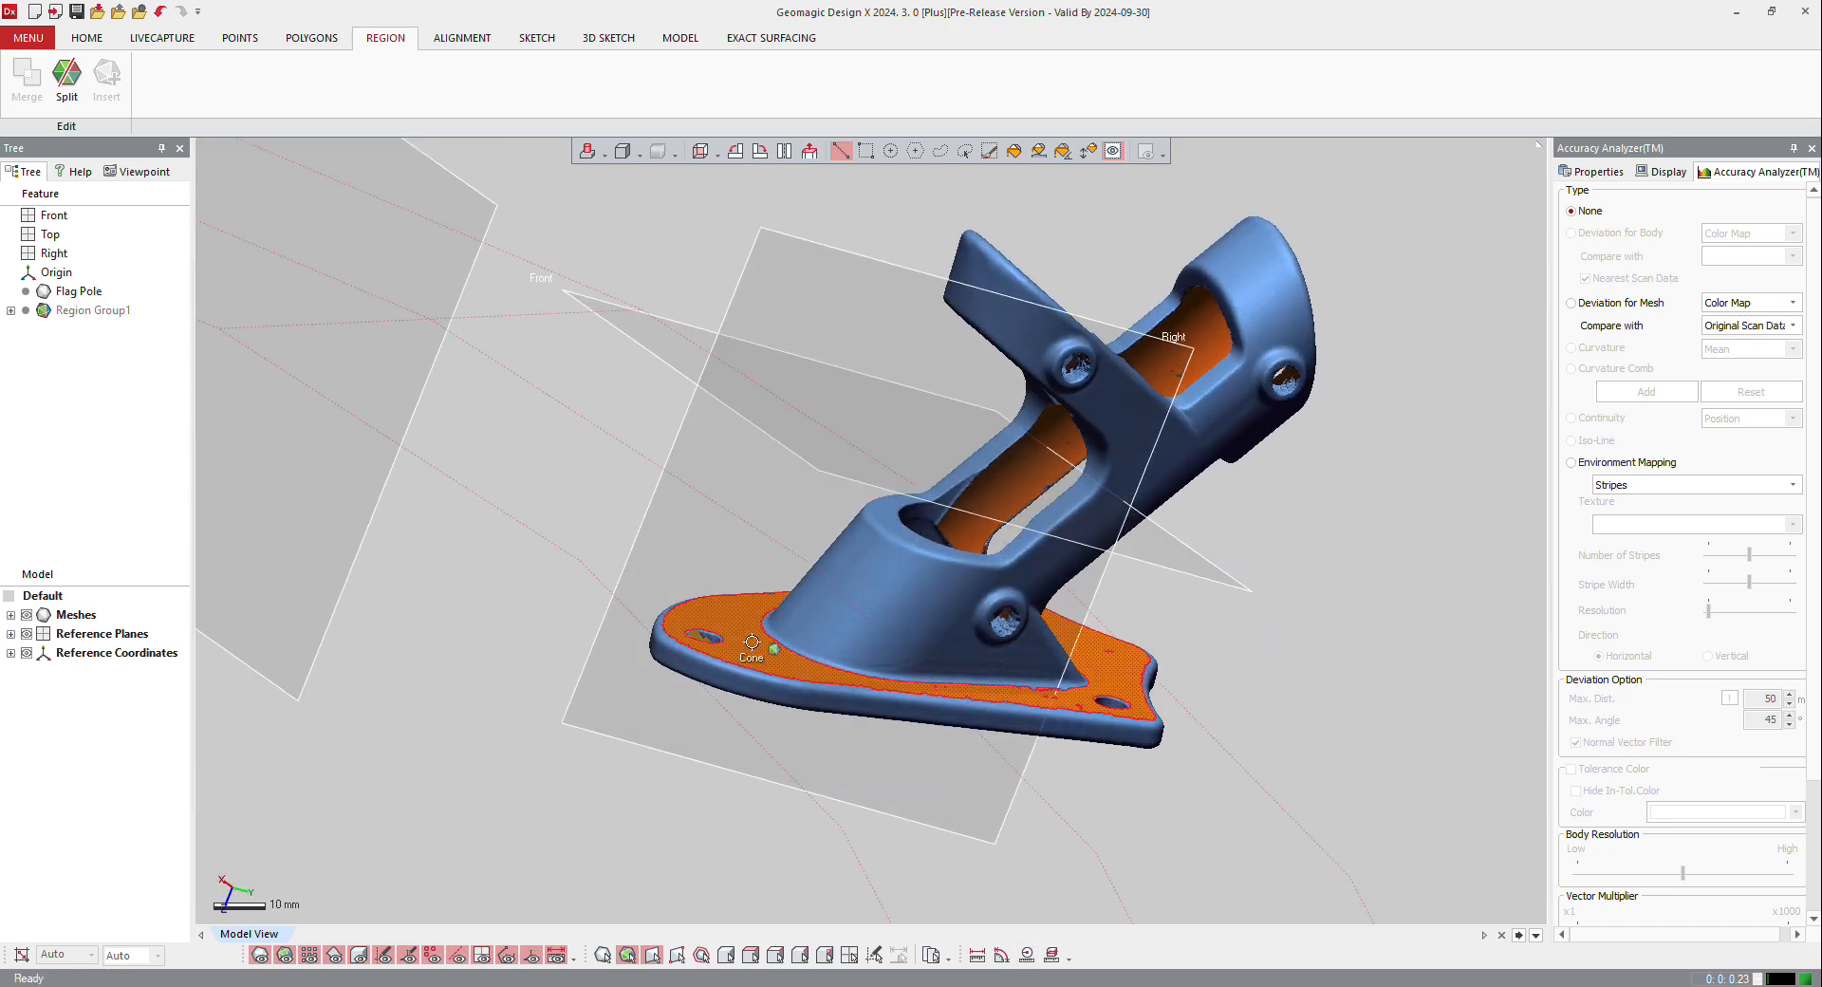
{"action": "right_click_drag", "start_coordinate": [1203, 630], "coordinate": [1233, 573]}
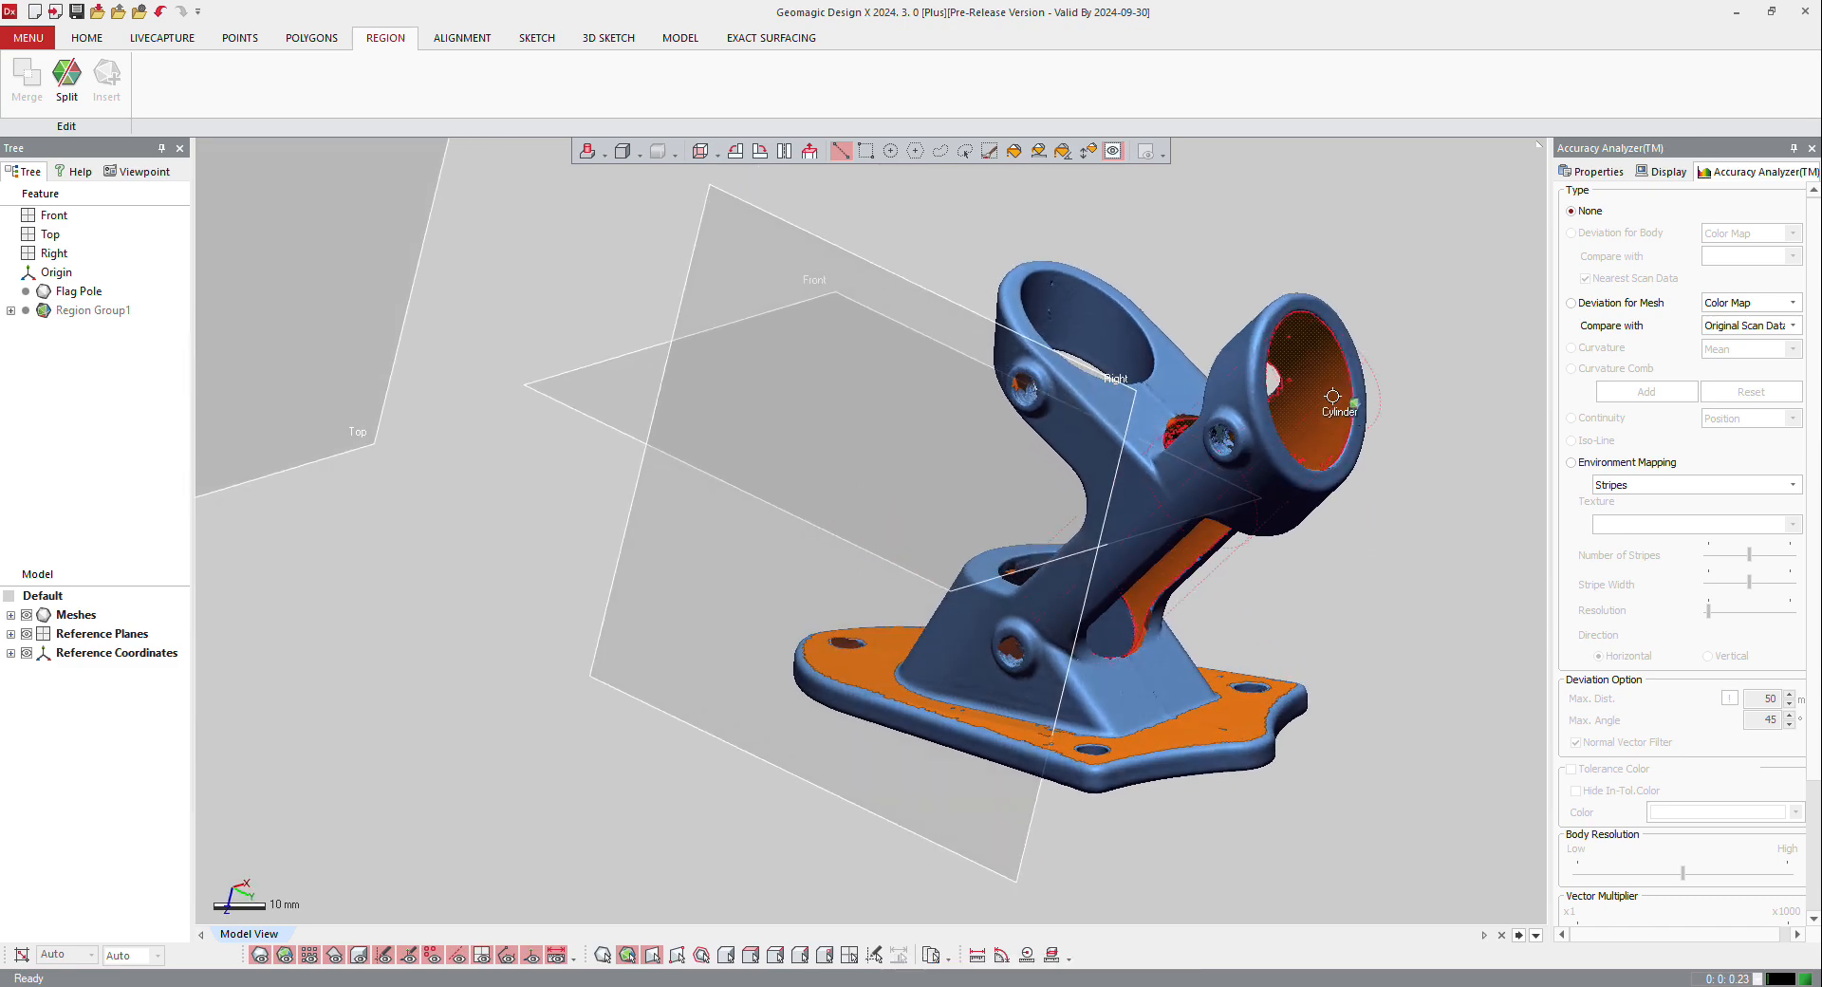
{"action": "right_click_drag", "start_coordinate": [1006, 818], "coordinate": [1097, 571]}
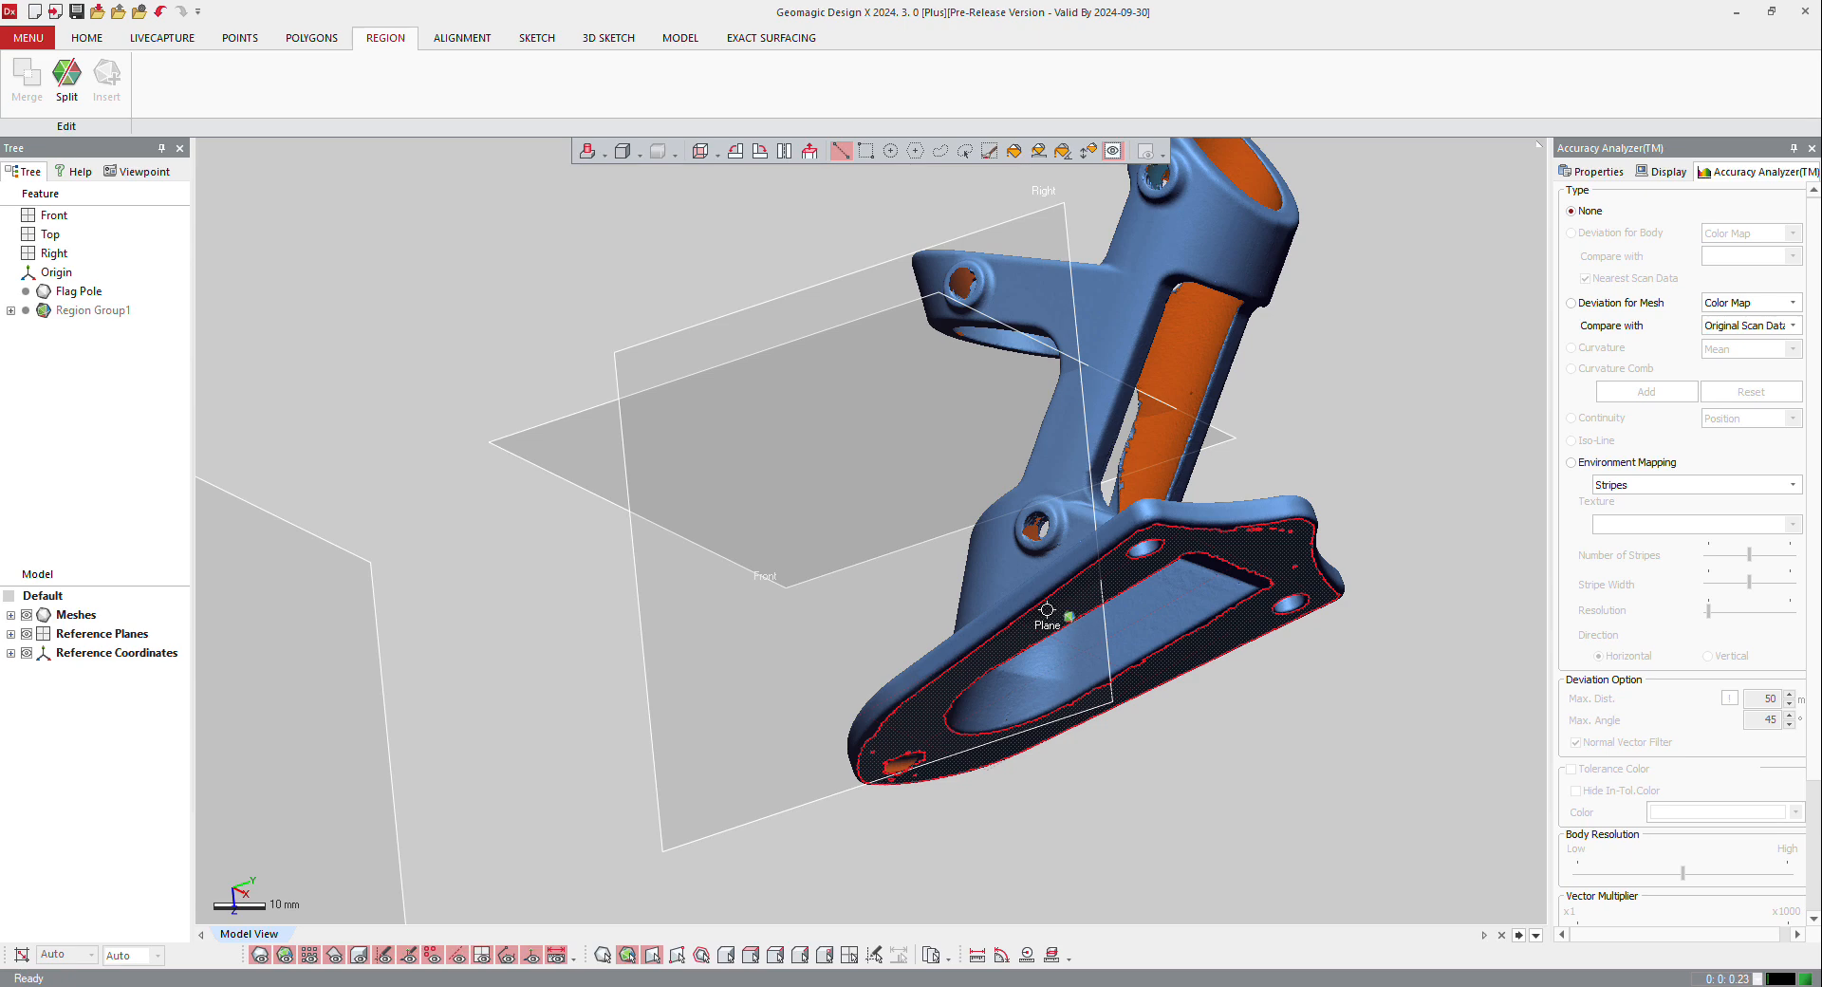
{"action": "right_click_drag", "start_coordinate": [1046, 610], "coordinate": [955, 548]}
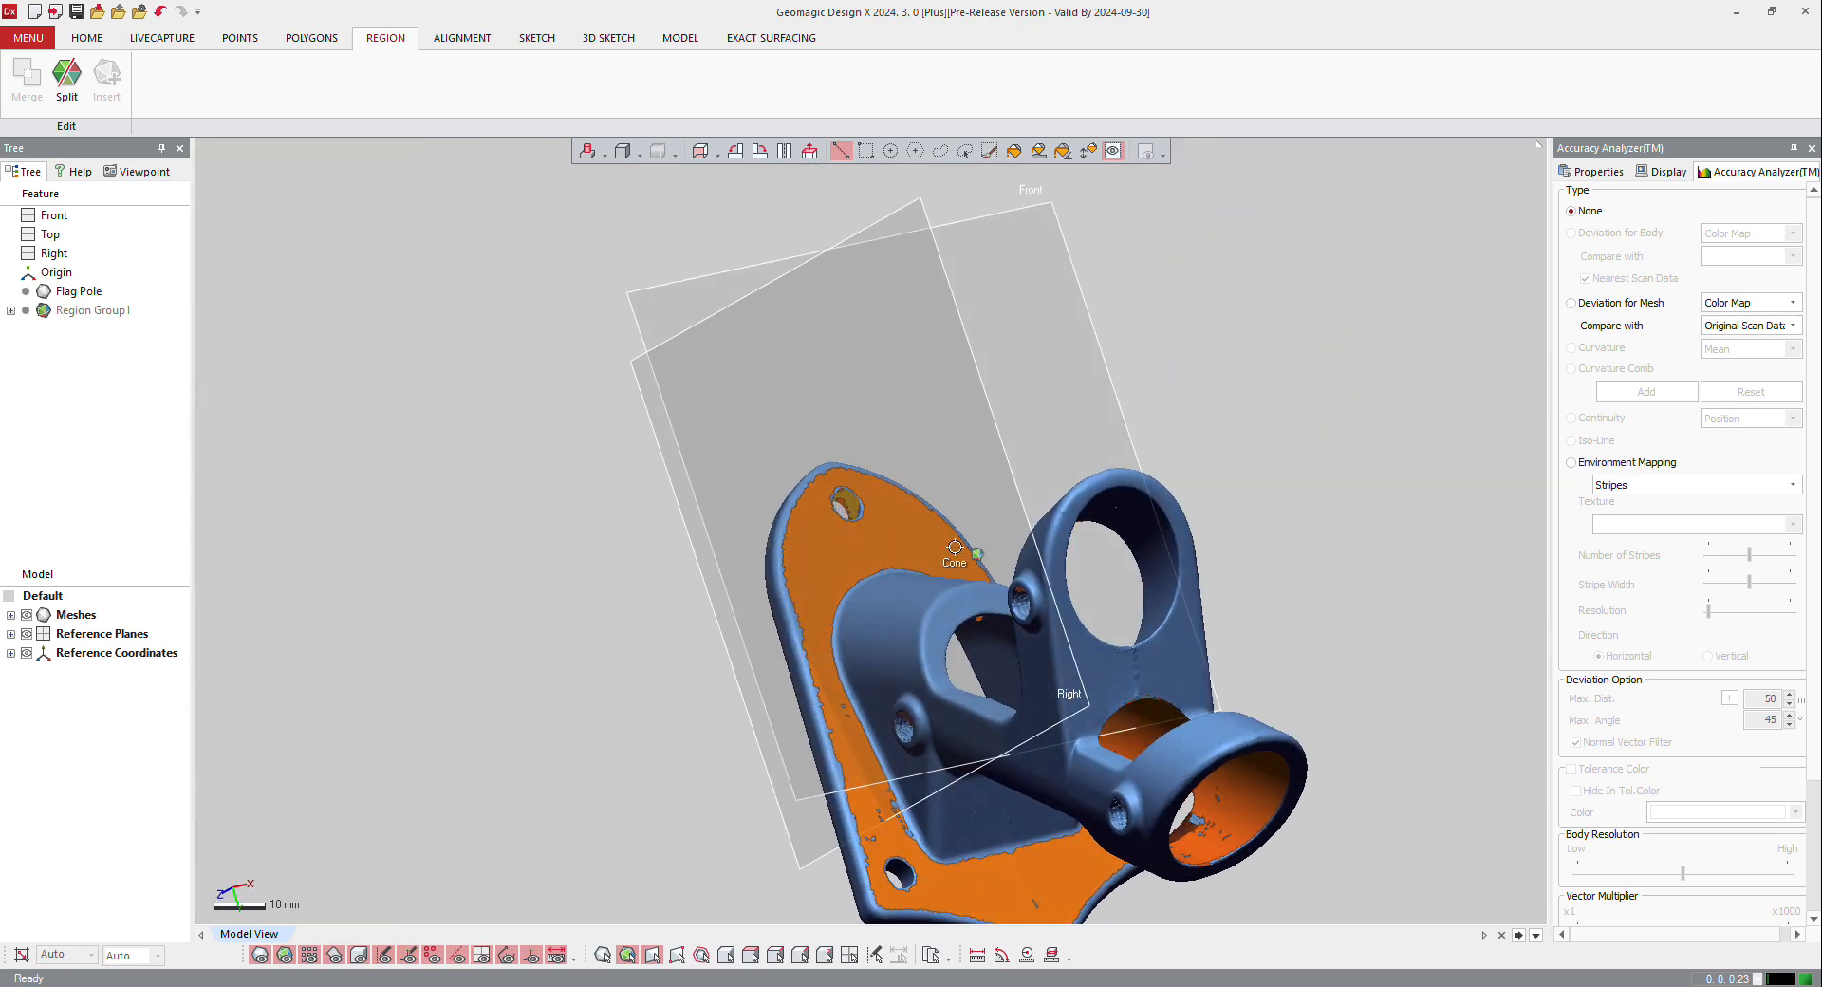
{"action": "right_click_drag", "start_coordinate": [930, 408], "coordinate": [1052, 557]}
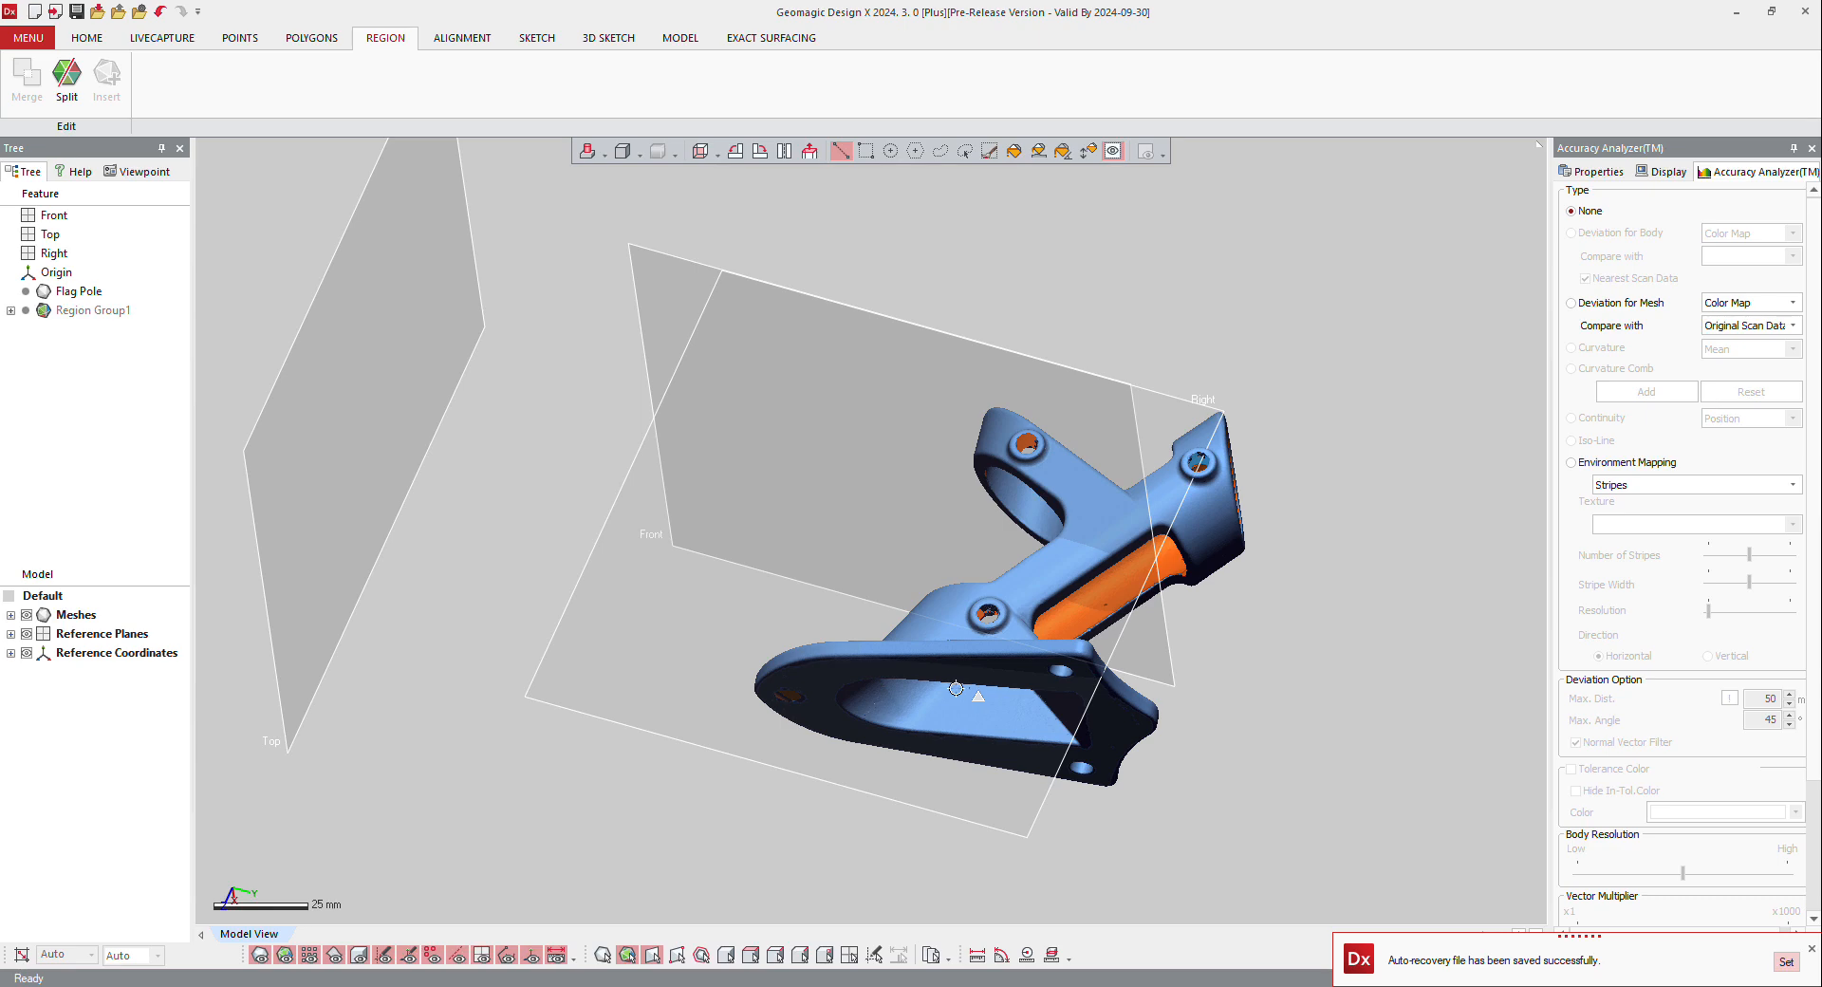
{"action": "right_click_drag", "start_coordinate": [955, 687], "coordinate": [793, 705]}
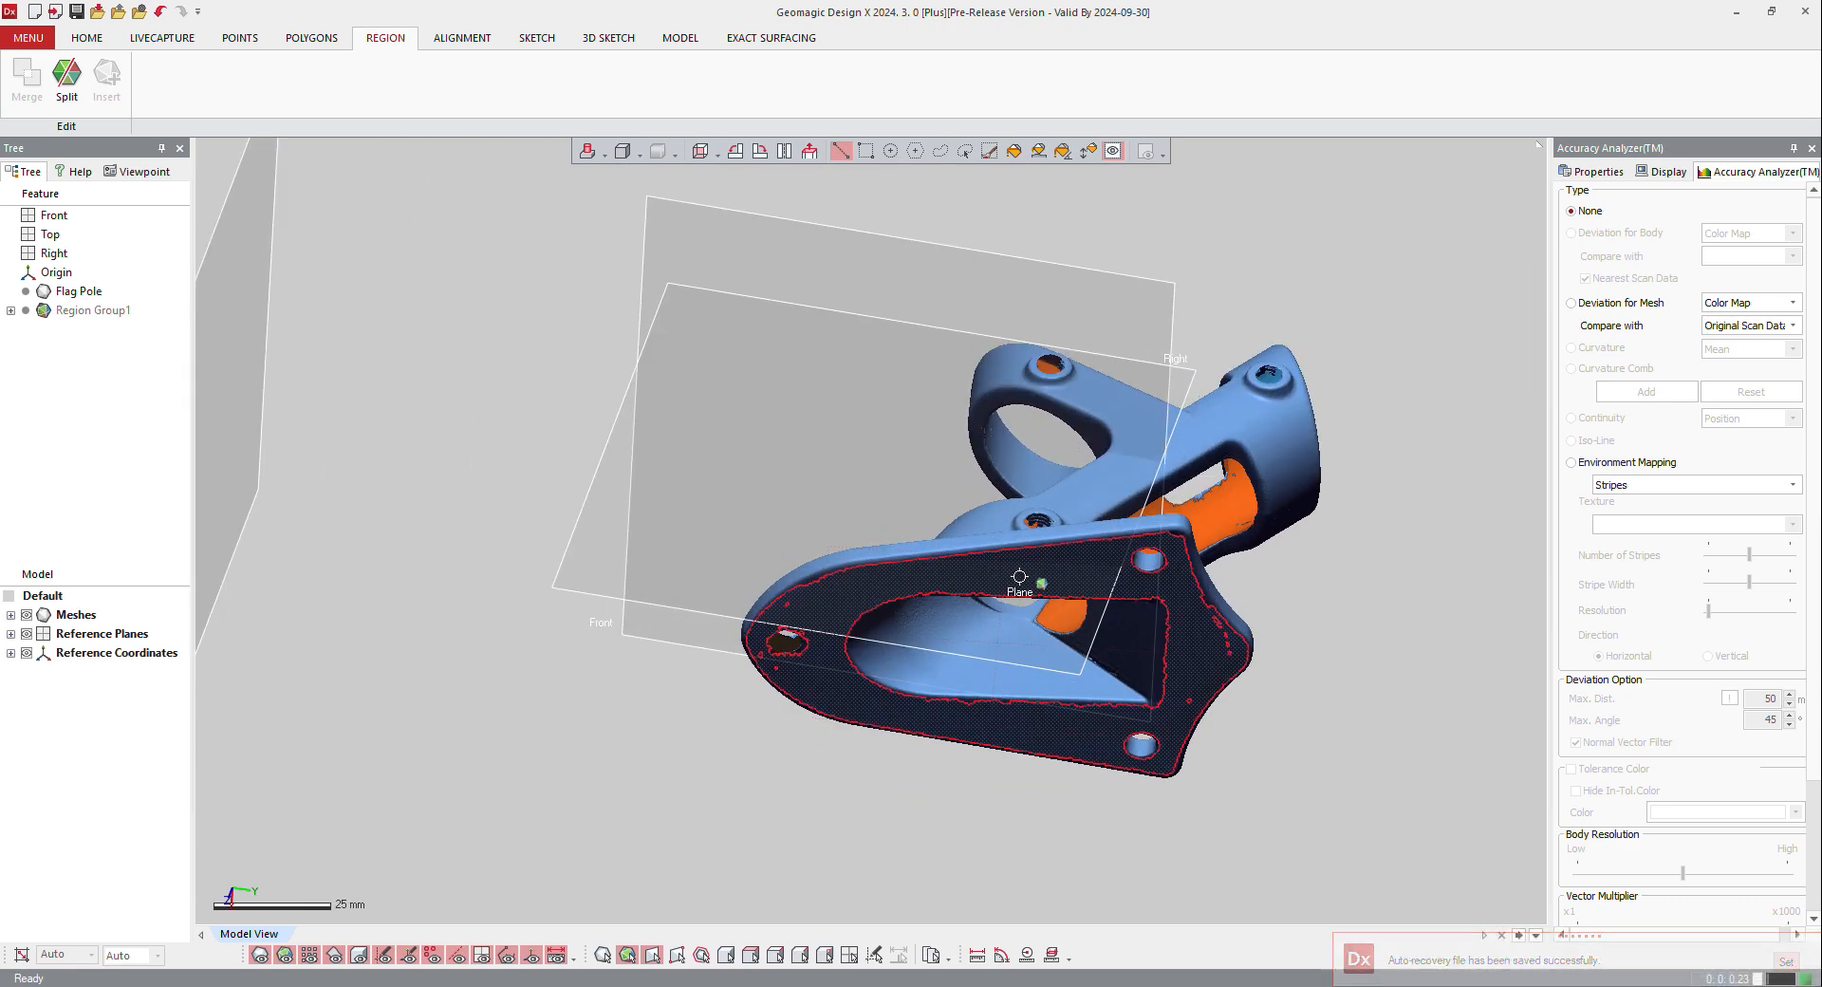
Step: Create a planar mesh sketch on the base plate's underside region with a 1.5 mm section offset and a 10 mm silhouette range
{"action": "left_click", "coordinate": [1019, 575]}
{"action": "right_click", "coordinate": [1019, 576]}
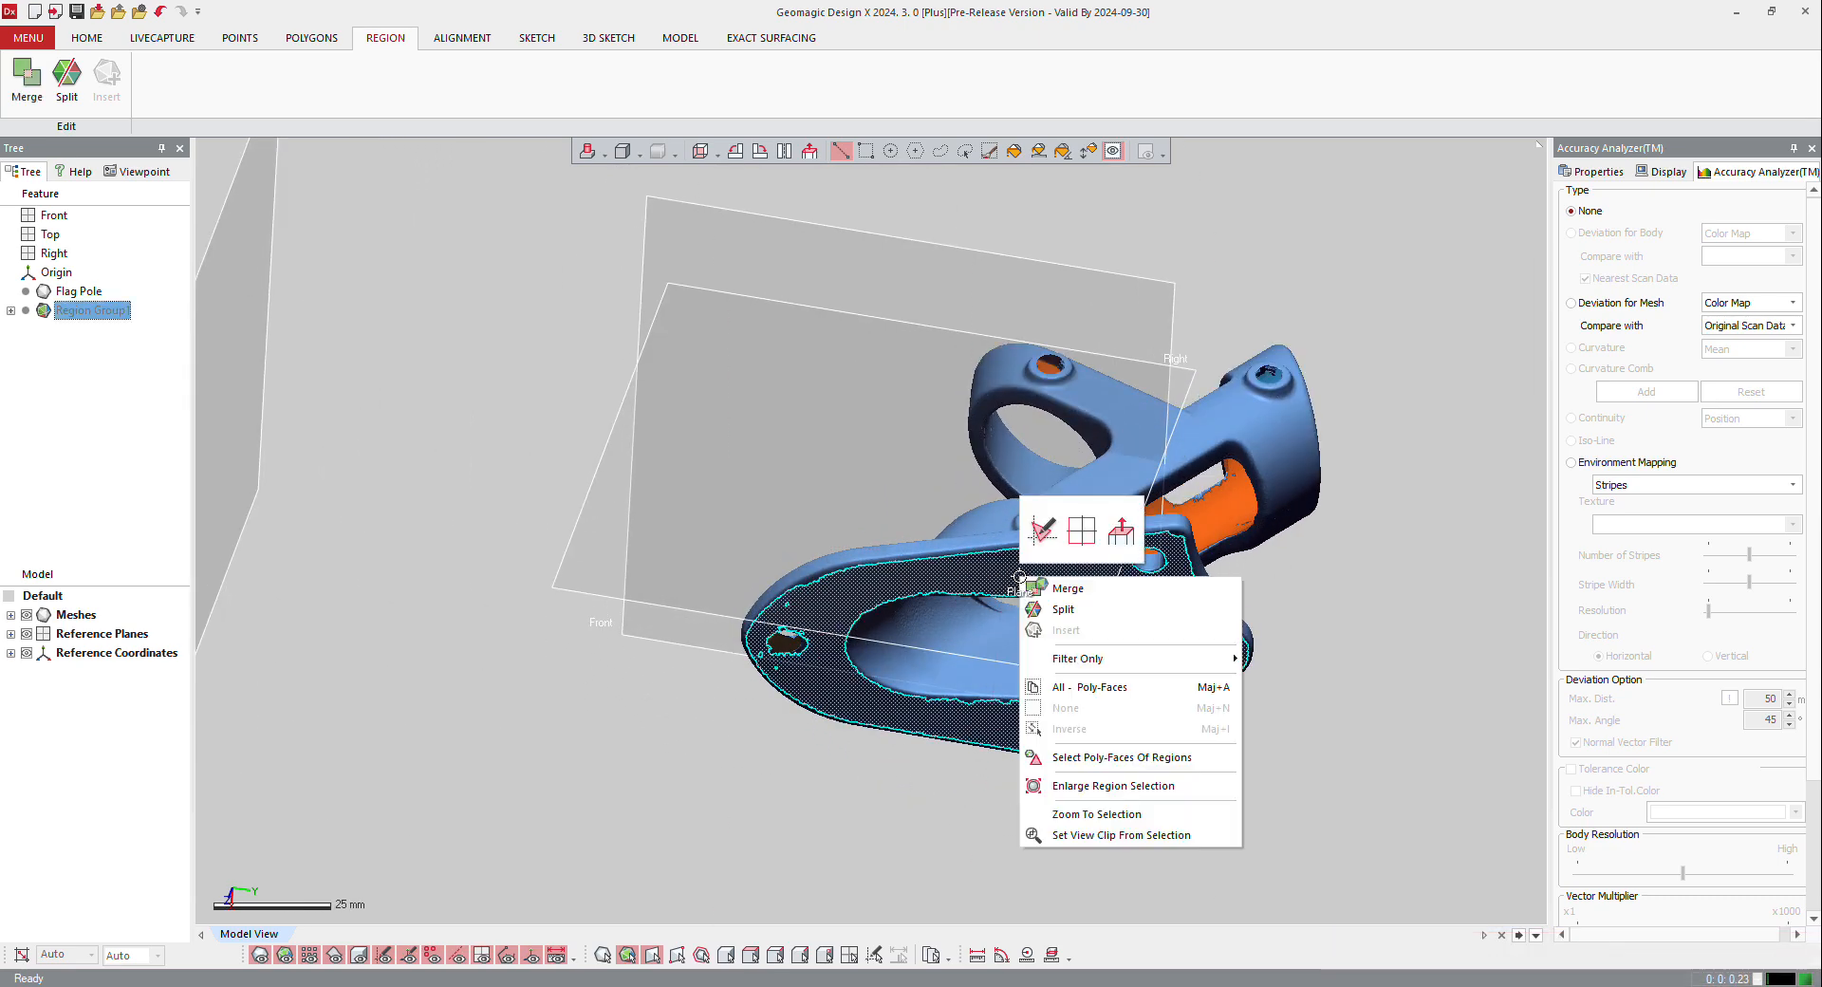
{"action": "left_click", "coordinate": [1042, 529]}
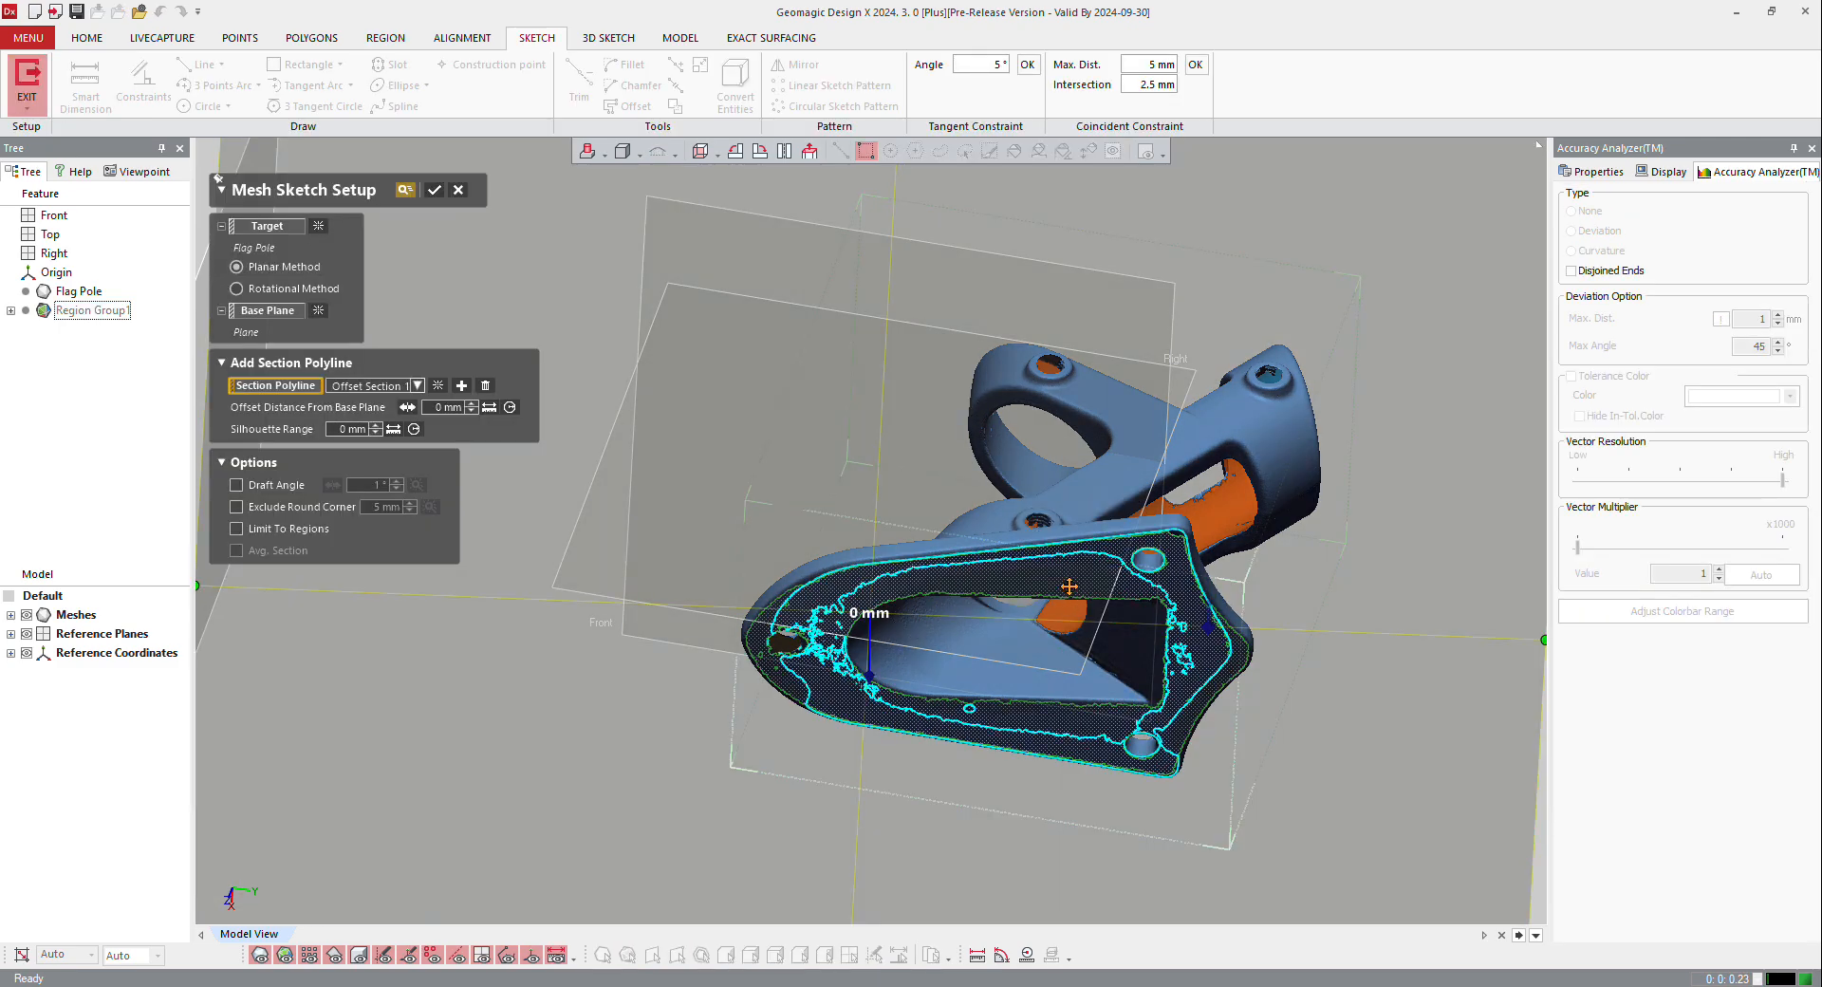
{"action": "right_click_drag", "start_coordinate": [1069, 586], "coordinate": [983, 757]}
{"action": "left_click_drag", "start_coordinate": [864, 746], "coordinate": [863, 745]}
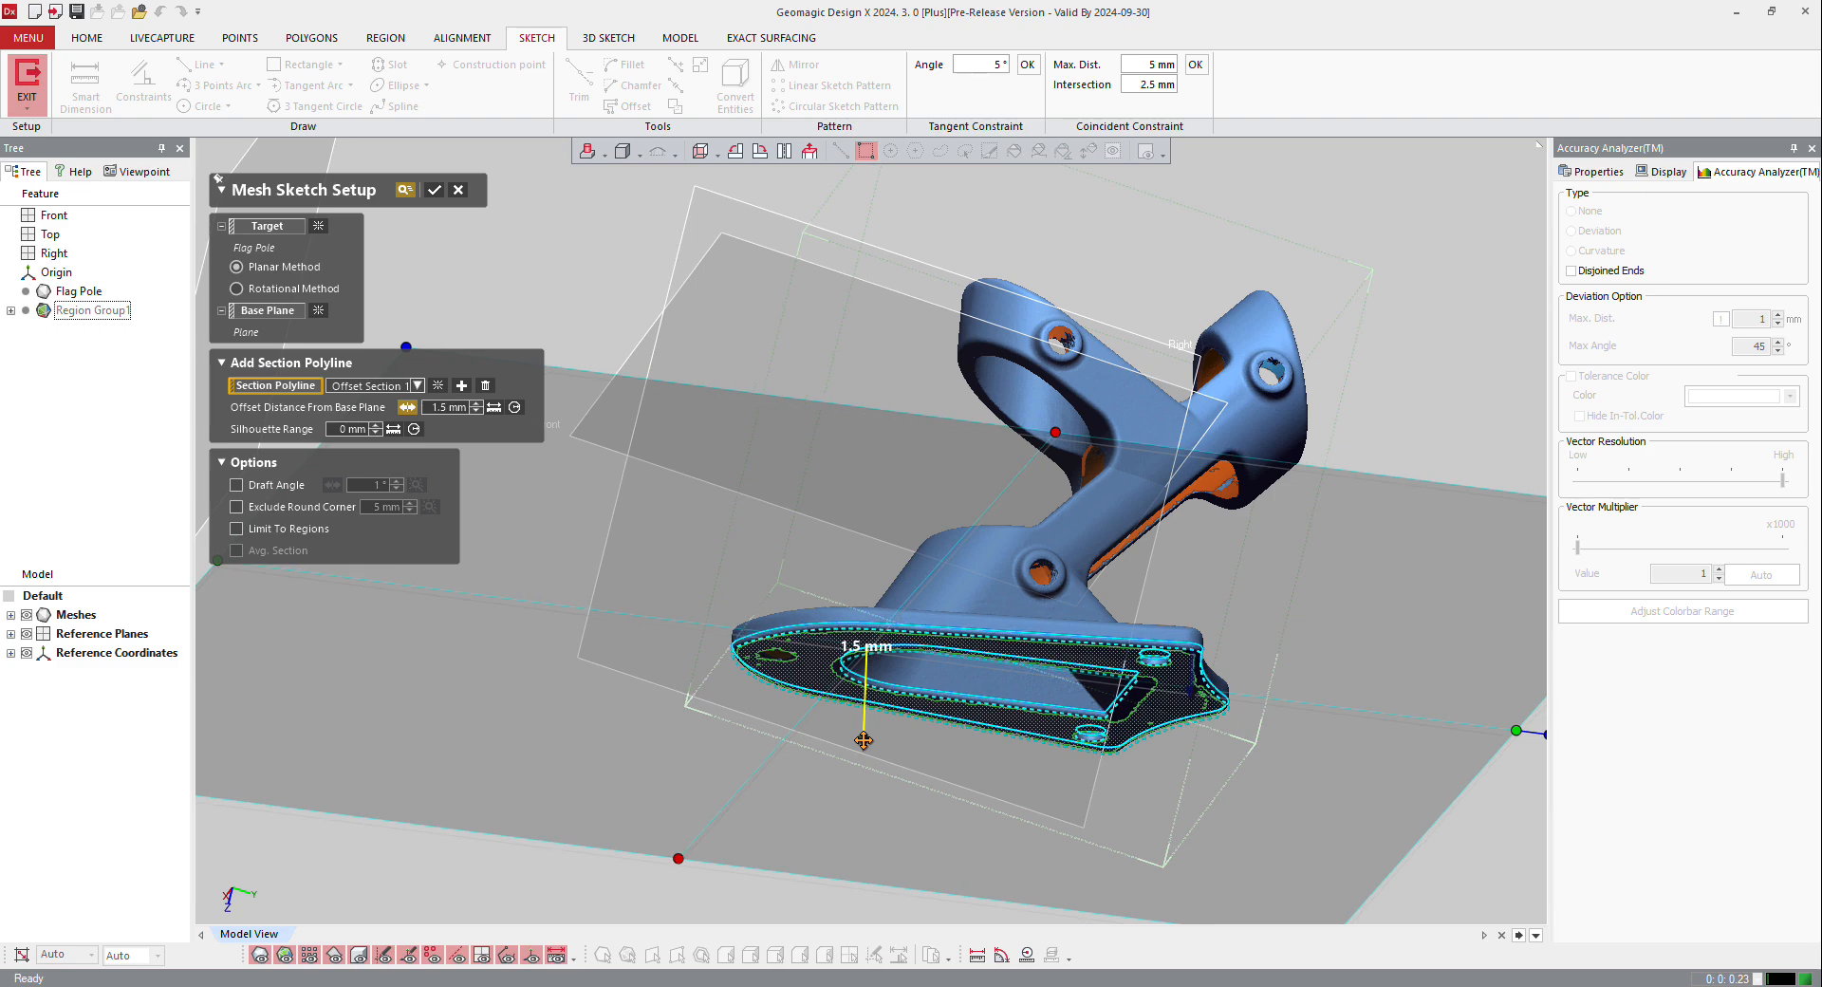
{"action": "right_click_drag", "start_coordinate": [1002, 667], "coordinate": [999, 792]}
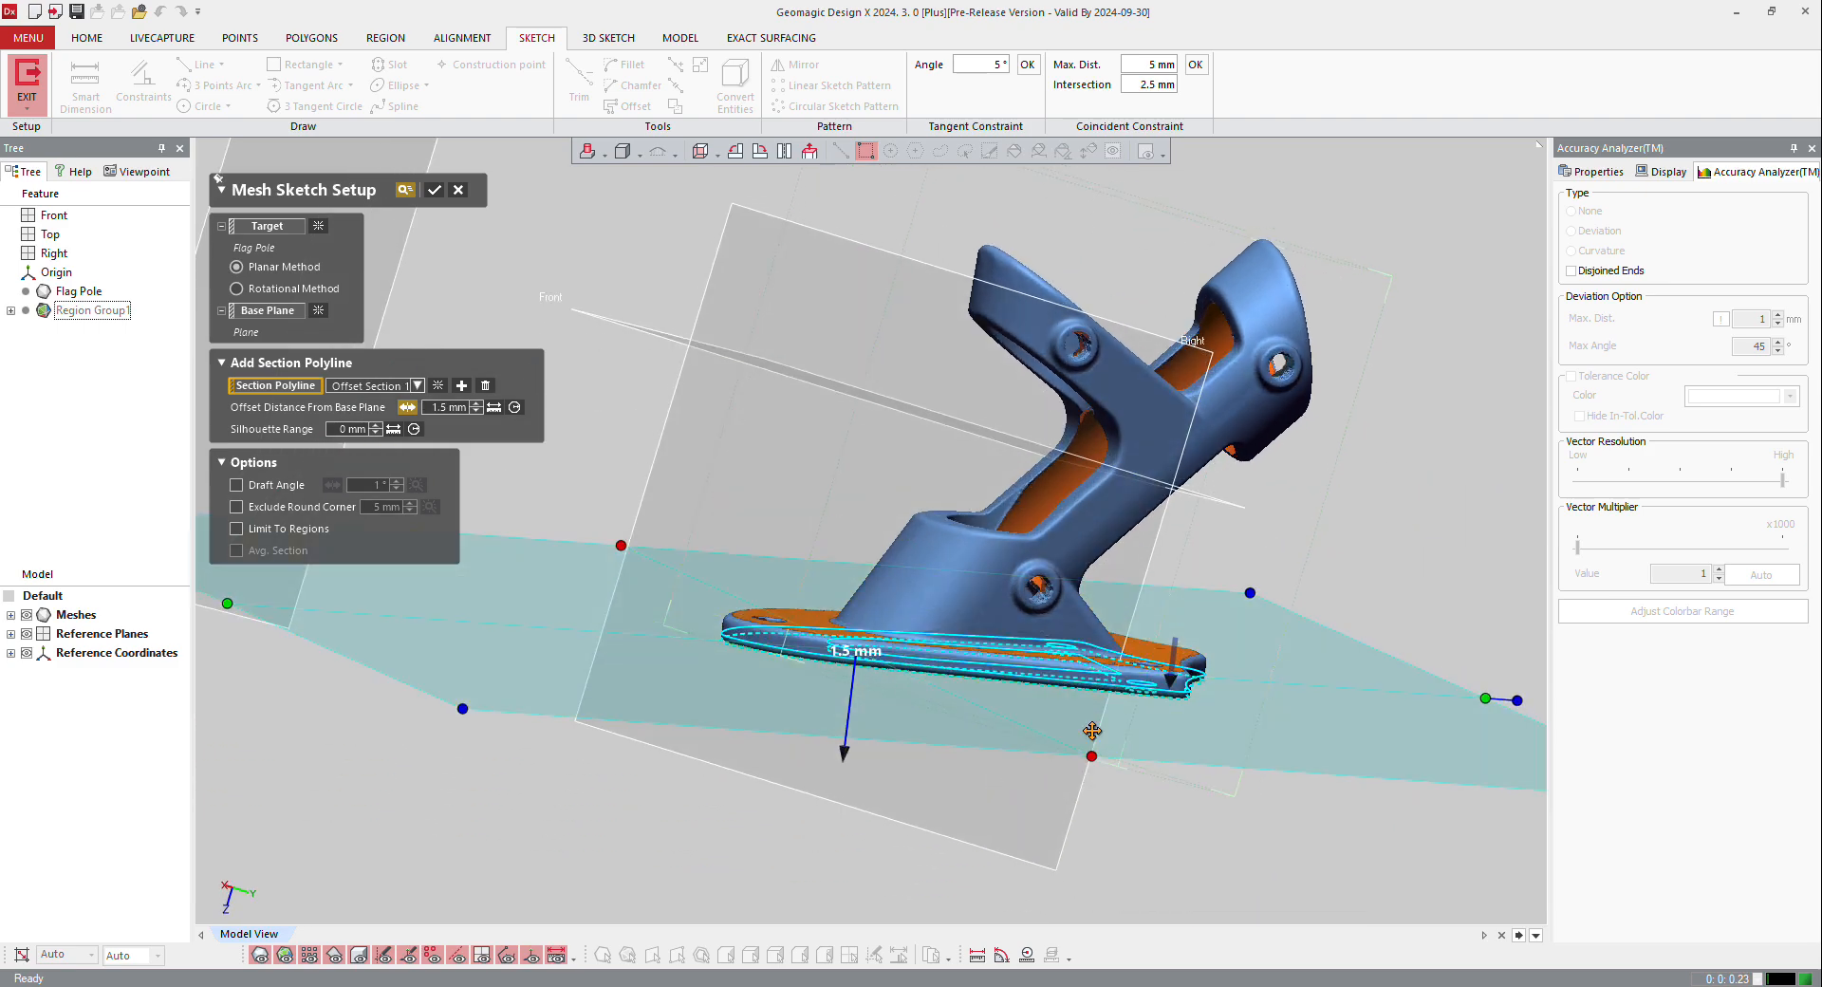
{"action": "left_click_drag", "start_coordinate": [1170, 681], "coordinate": [1167, 699]}
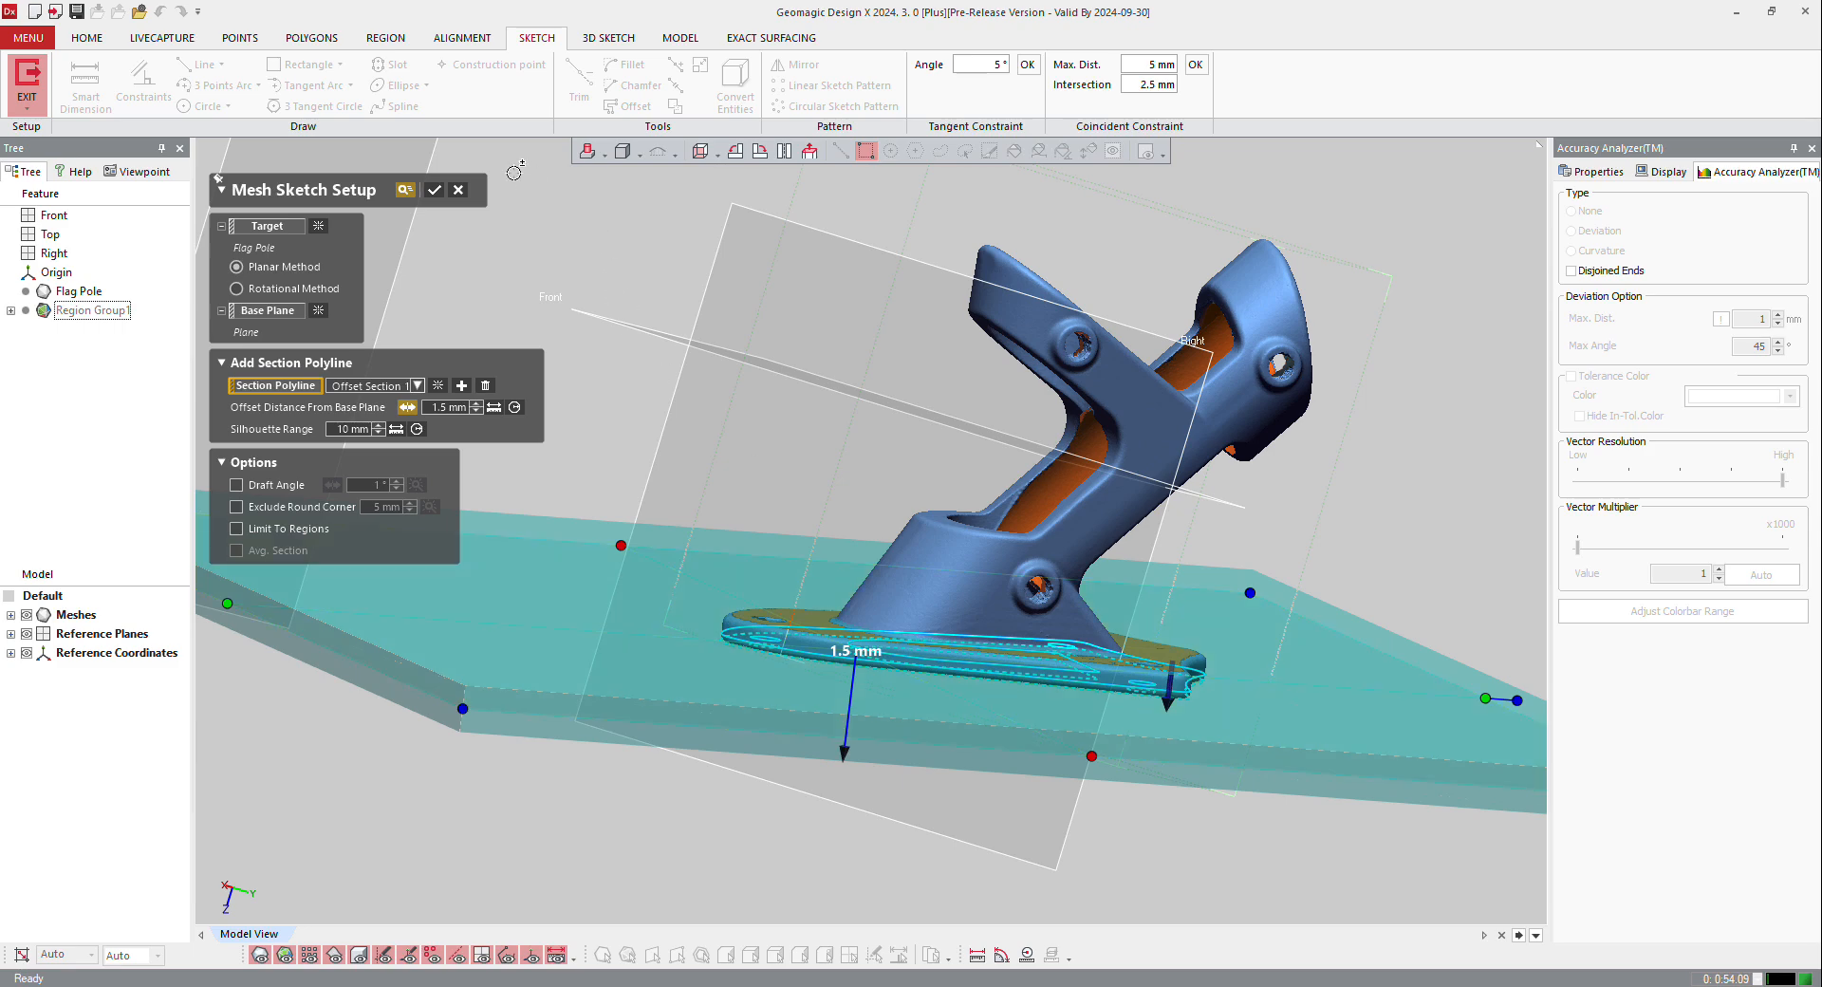
{"action": "left_click", "coordinate": [425, 193]}
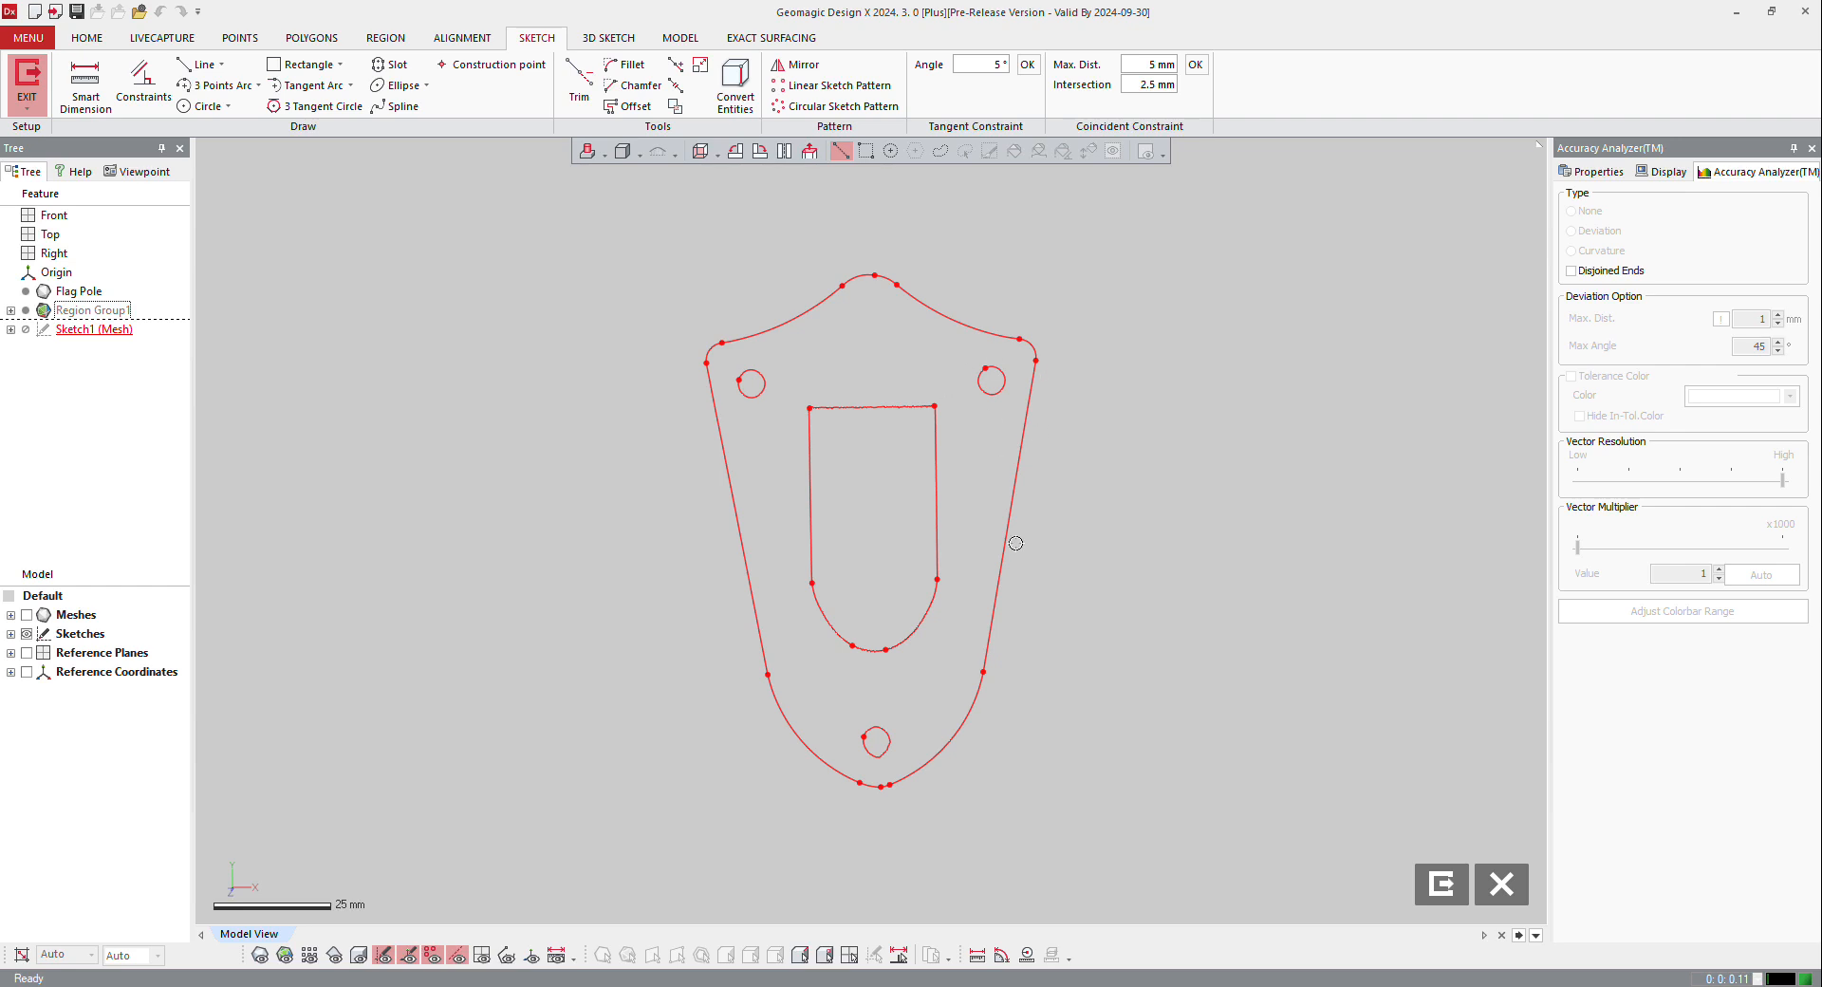
Step: Fit circles to the section polylines of the base plate's three screw holes
{"action": "left_click", "coordinate": [194, 106]}
{"action": "left_click", "coordinate": [769, 389]}
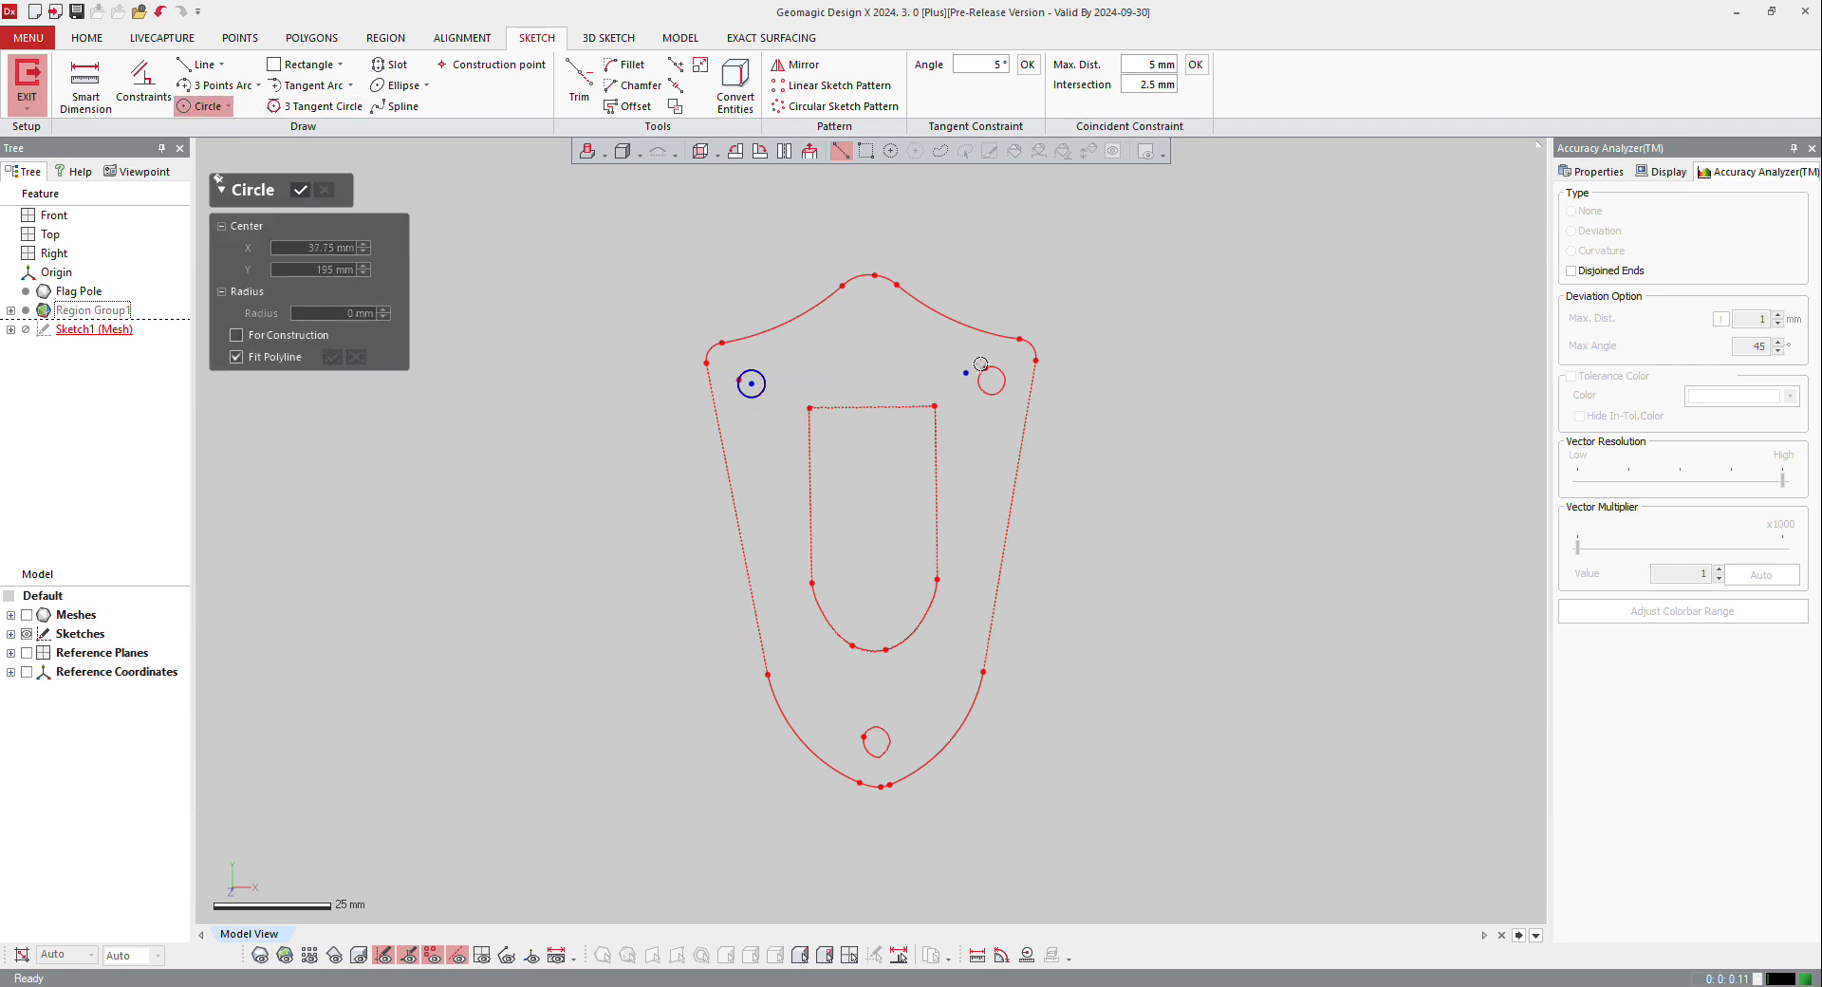
{"action": "left_click", "coordinate": [997, 408]}
{"action": "left_click", "coordinate": [893, 739]}
{"action": "left_click", "coordinate": [301, 191]}
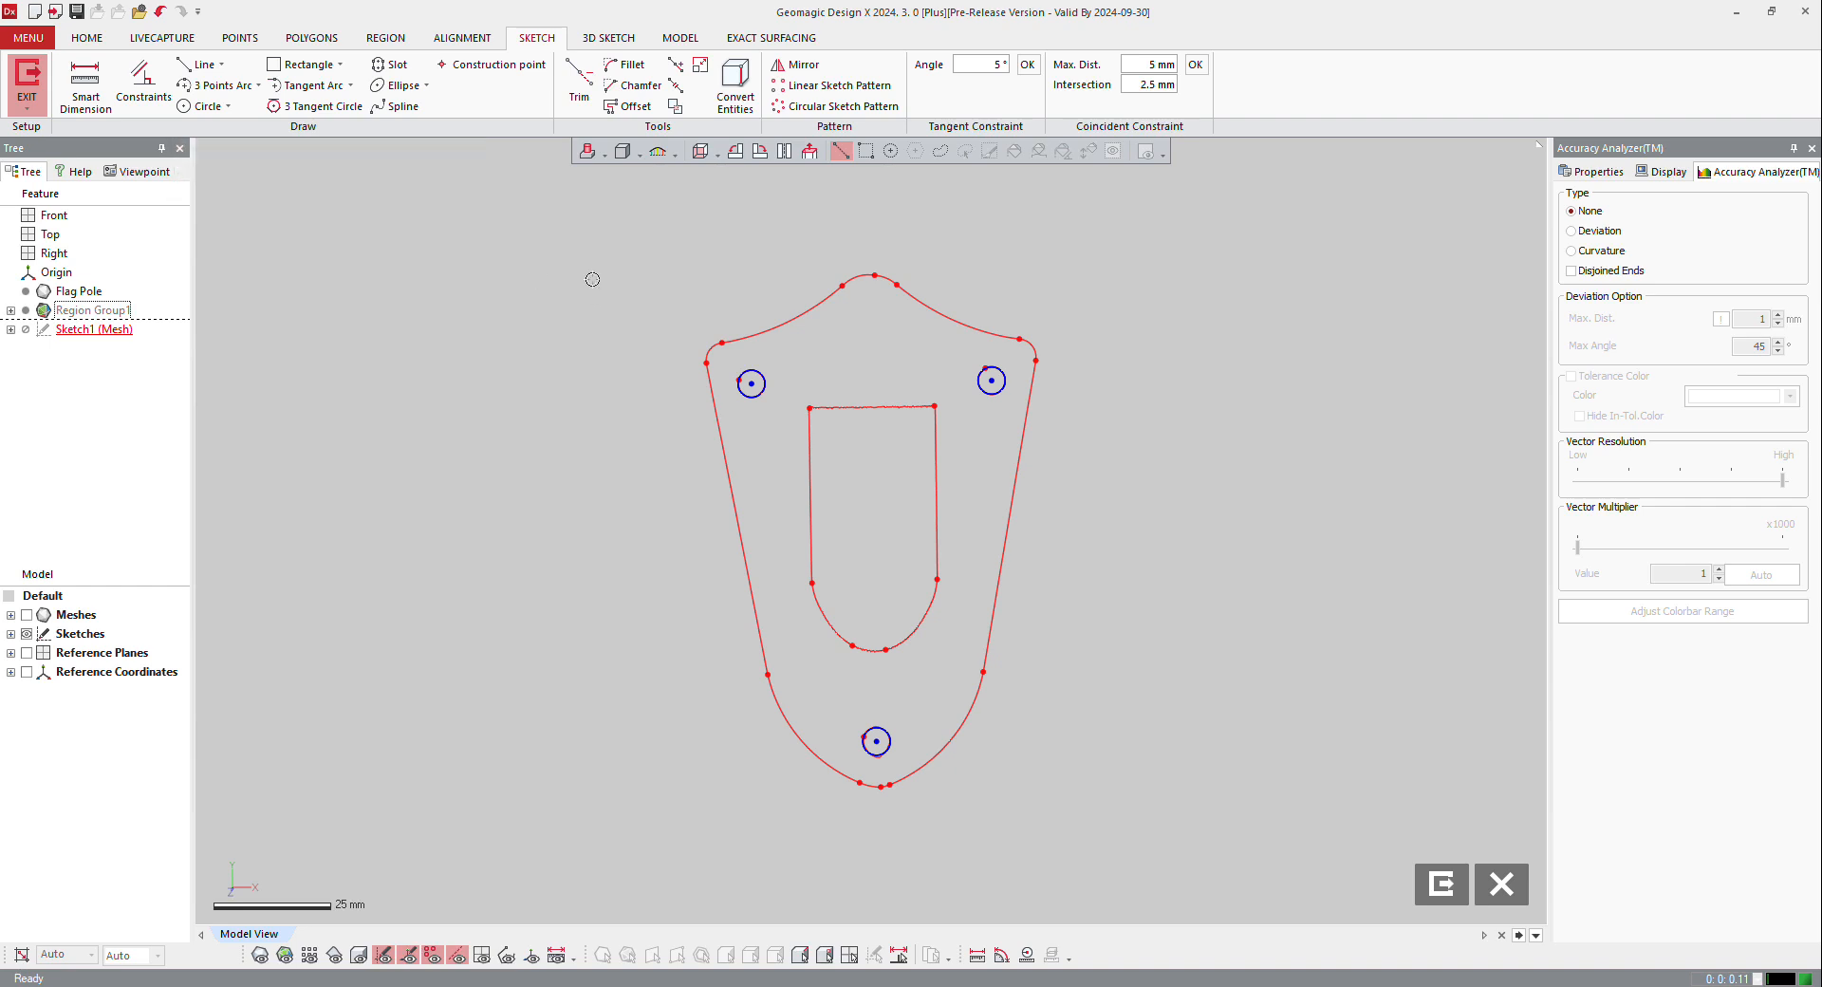
Step: Select the three screw-hole circles together and convert them to construction geometry
{"action": "mouse_move", "coordinate": [585, 252]}
{"action": "left_mouse_down"}
{"action": "mouse_move", "coordinate": [1163, 770]}
{"action": "mouse_move", "coordinate": [789, 162]}
{"action": "mouse_move", "coordinate": [839, 154]}
{"action": "left_mouse_up"}
{"action": "left_click", "coordinate": [866, 151]}
{"action": "mouse_move", "coordinate": [624, 233]}
{"action": "left_mouse_down"}
{"action": "mouse_move", "coordinate": [882, 579]}
{"action": "mouse_move", "coordinate": [1255, 894]}
{"action": "left_mouse_up"}
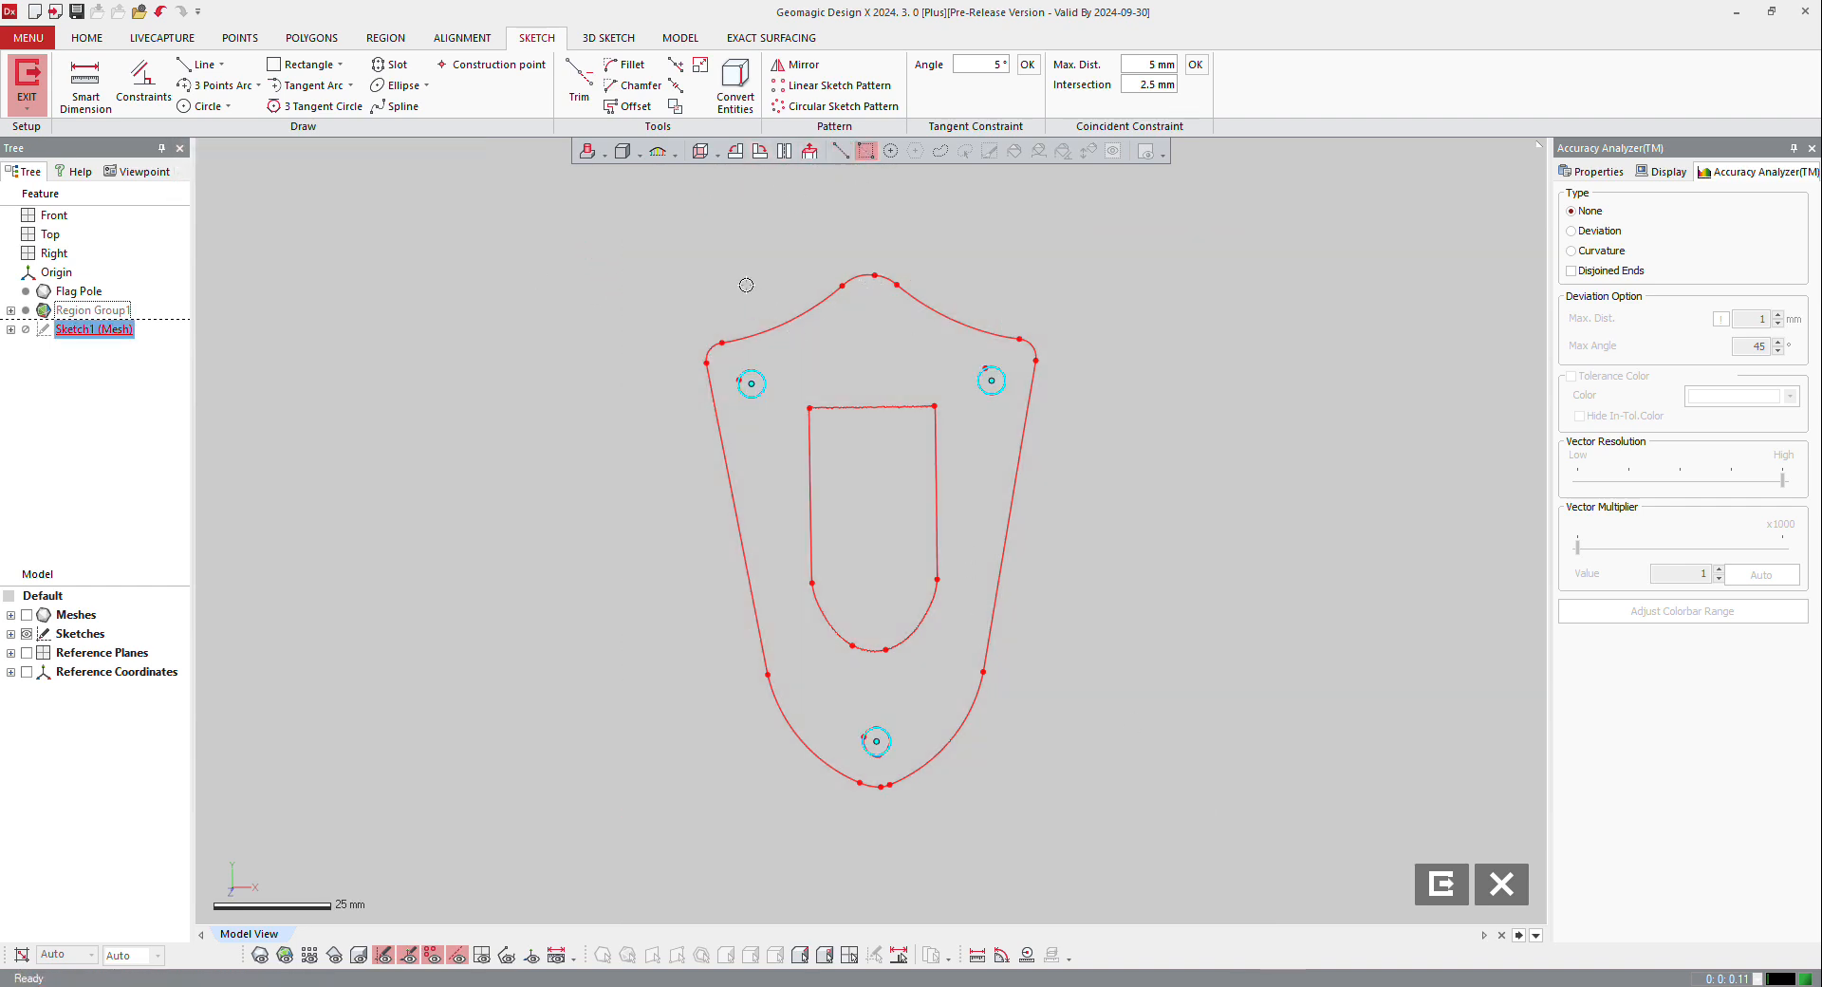
{"action": "right_click", "coordinate": [759, 371]}
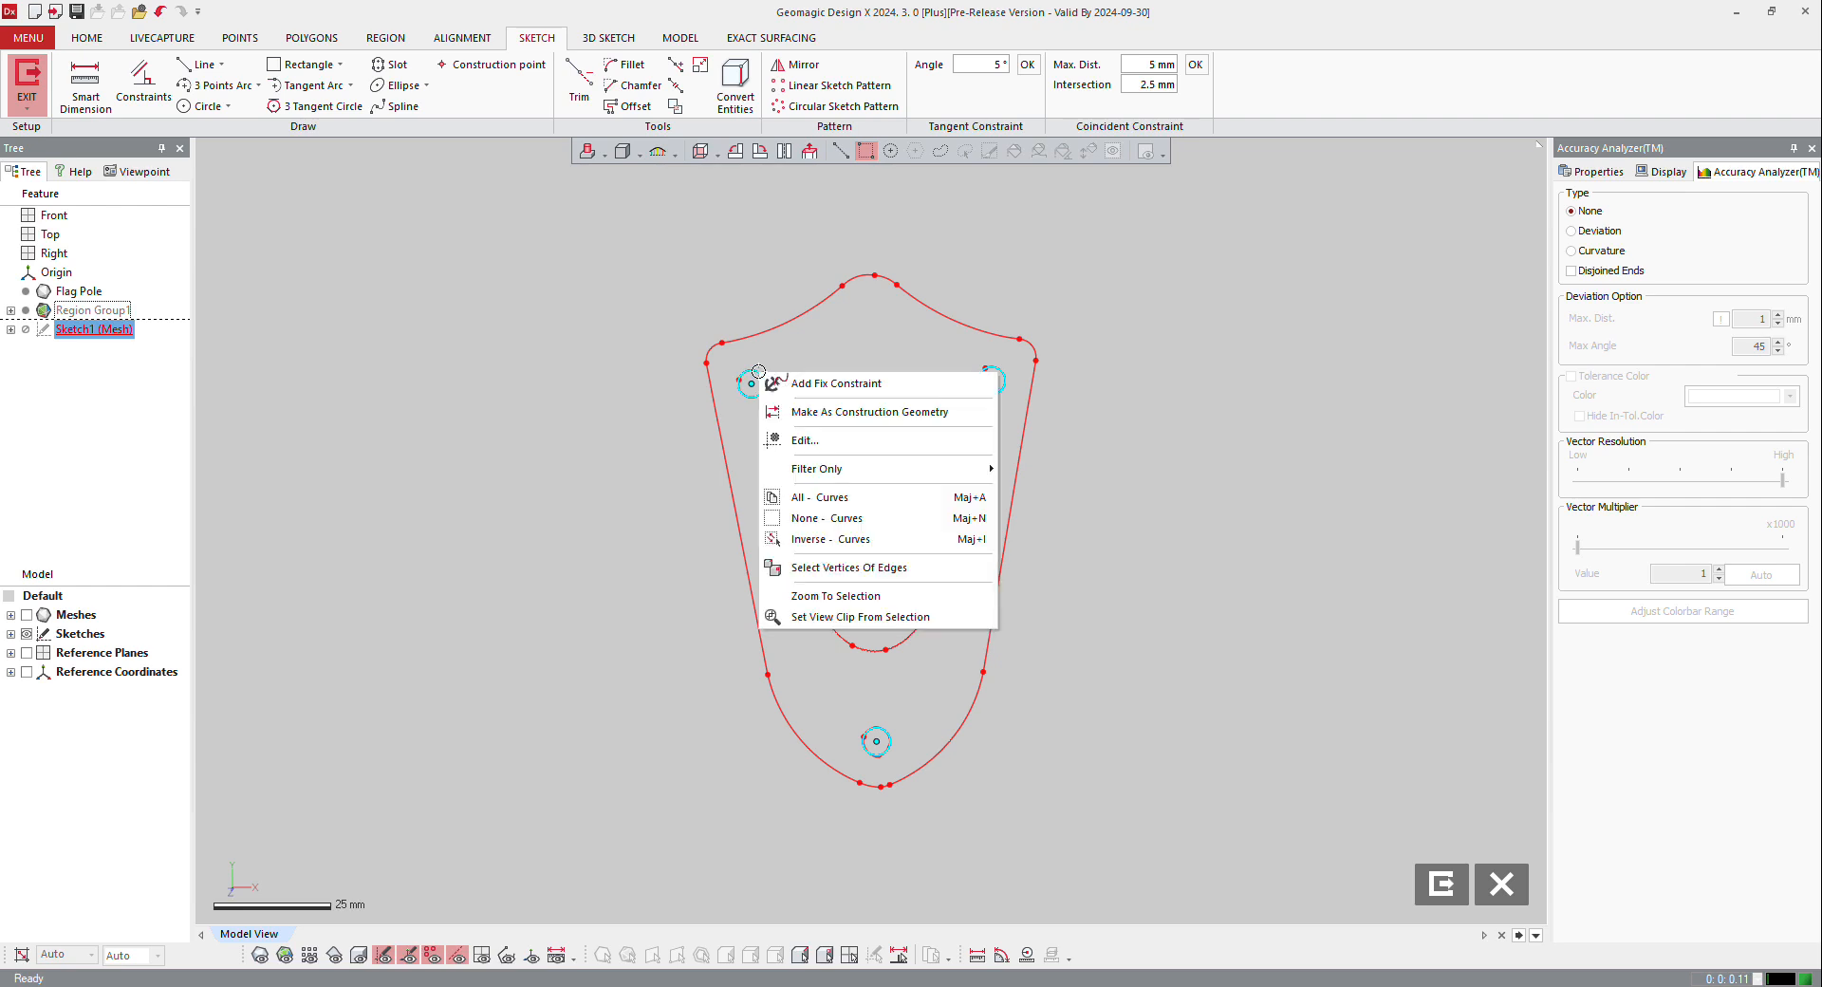
{"action": "left_click", "coordinate": [805, 412]}
{"action": "left_click", "coordinate": [439, 259]}
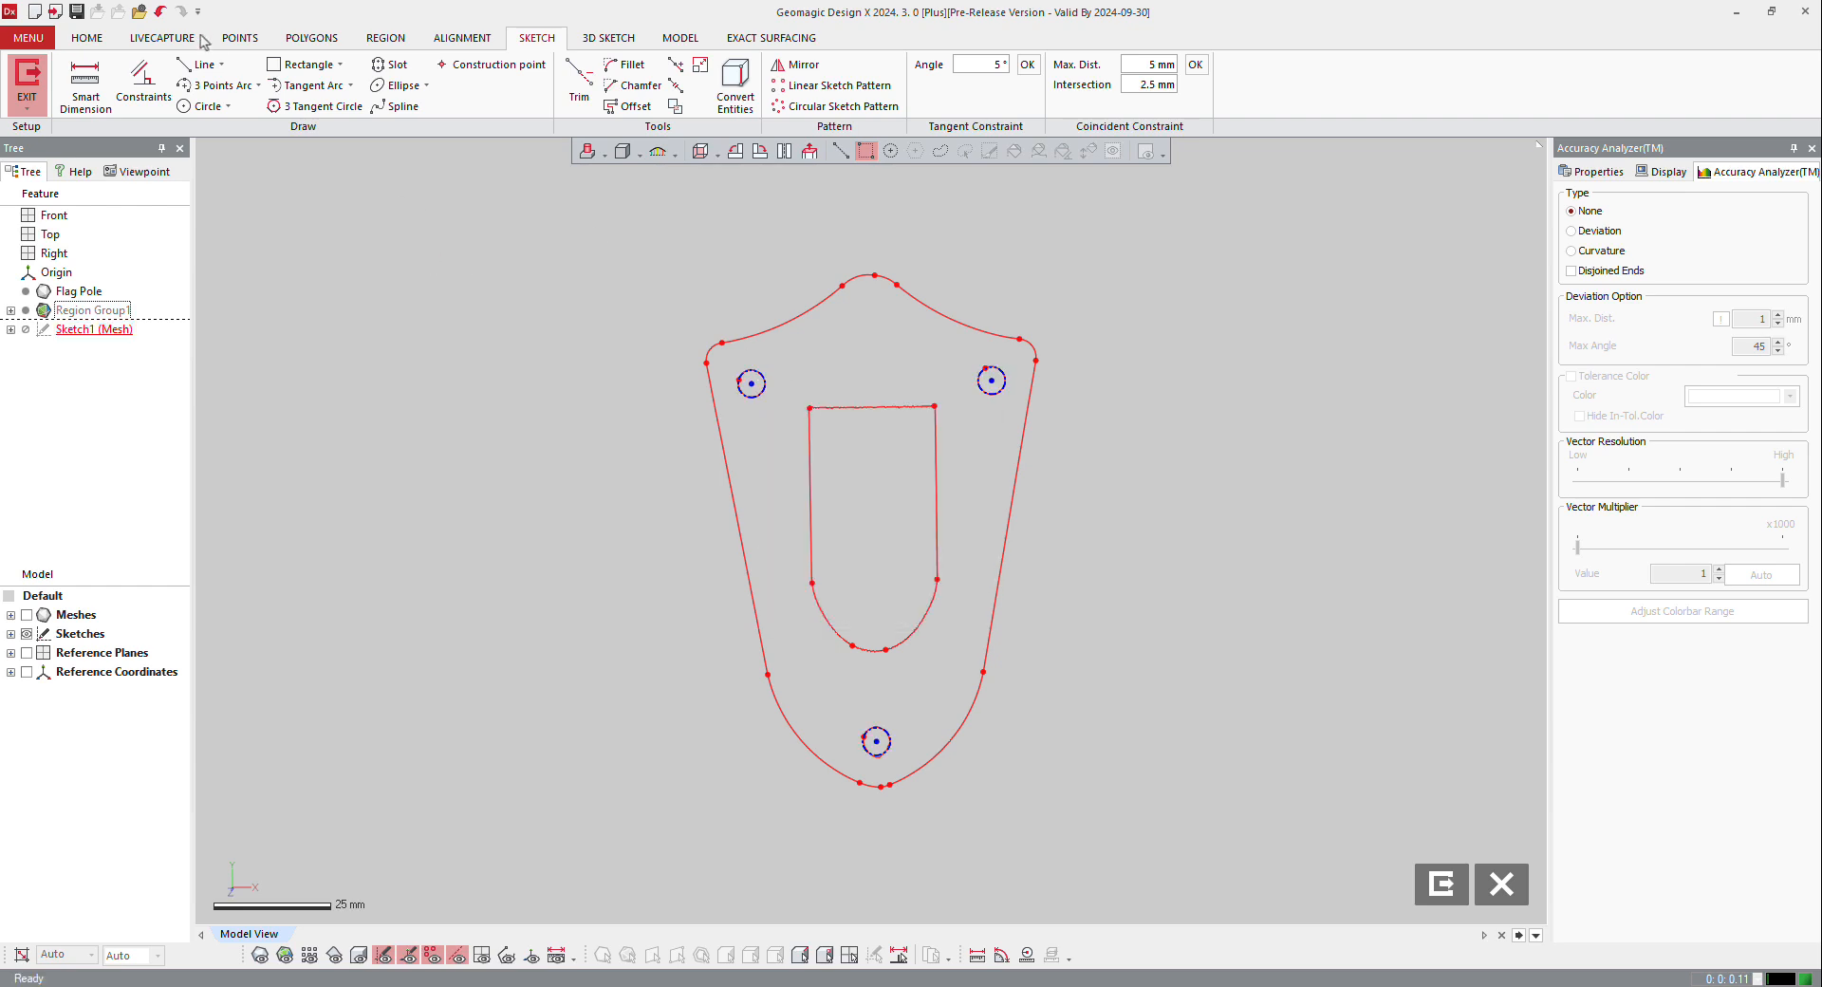
Step: Draw a construction line between the paired screw-hole centres and a regular line from its midpoint to the third hole's centre
{"action": "left_click", "coordinate": [202, 65]}
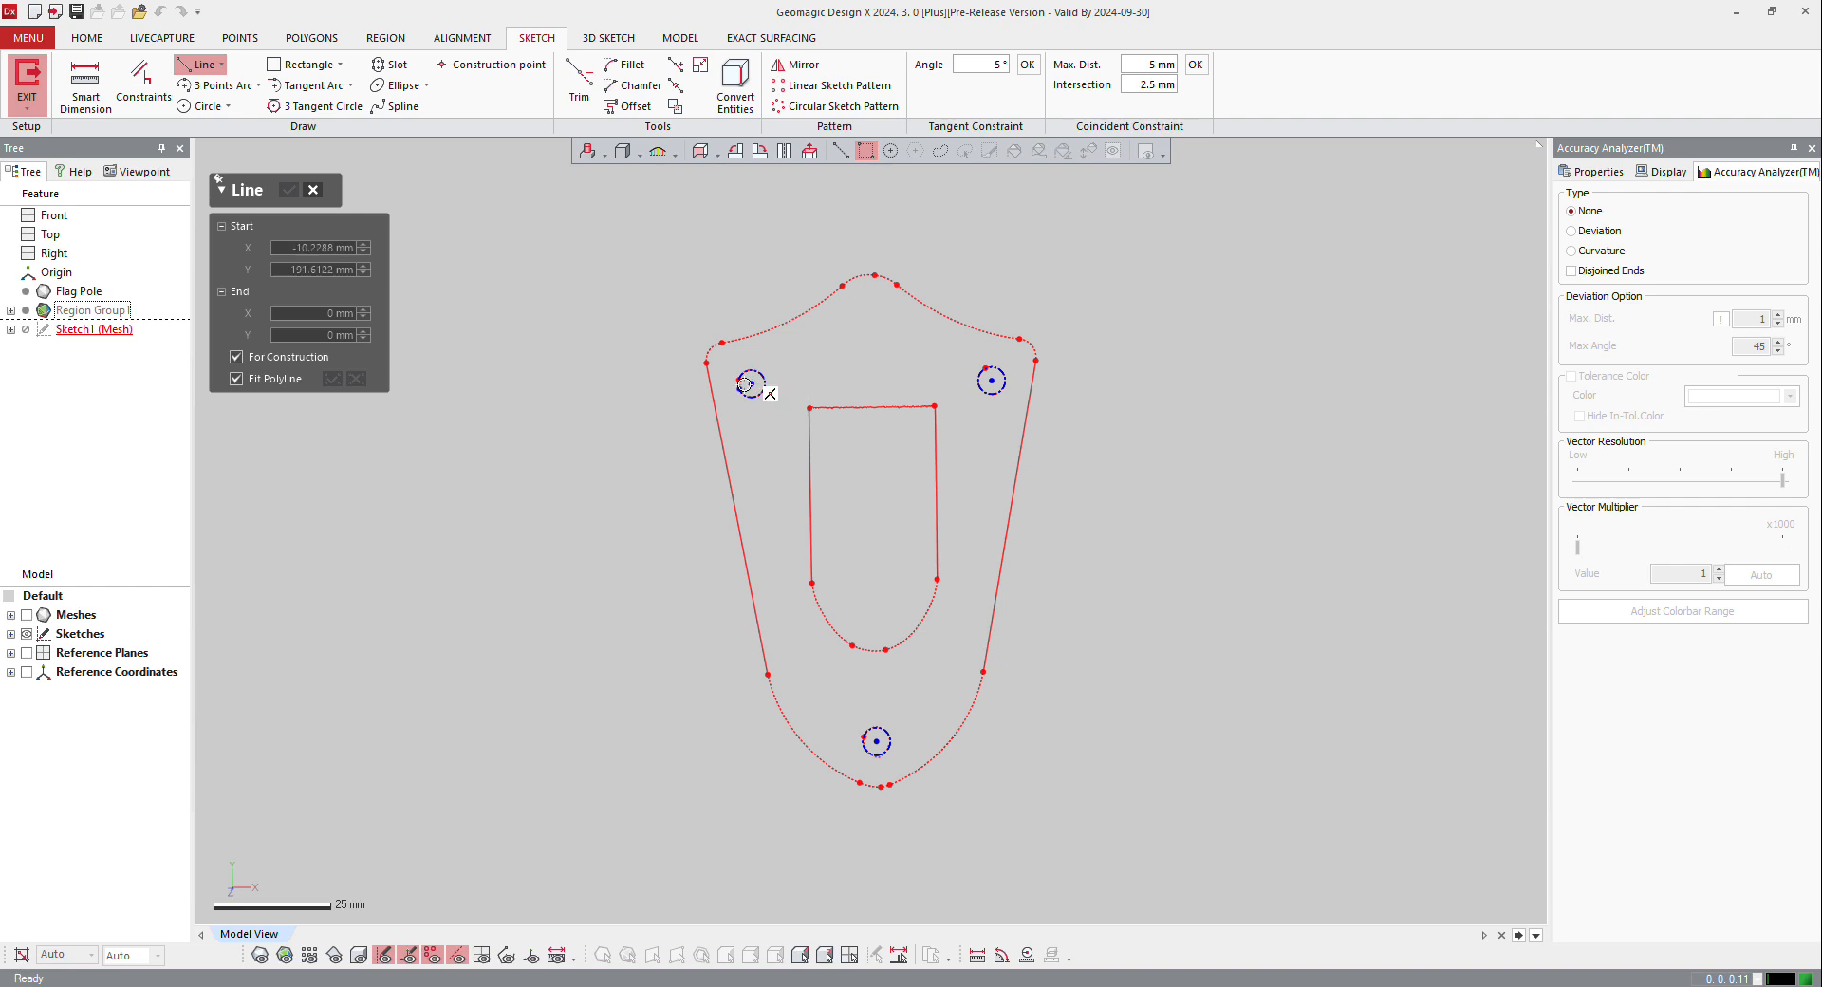
{"action": "left_click", "coordinate": [751, 384]}
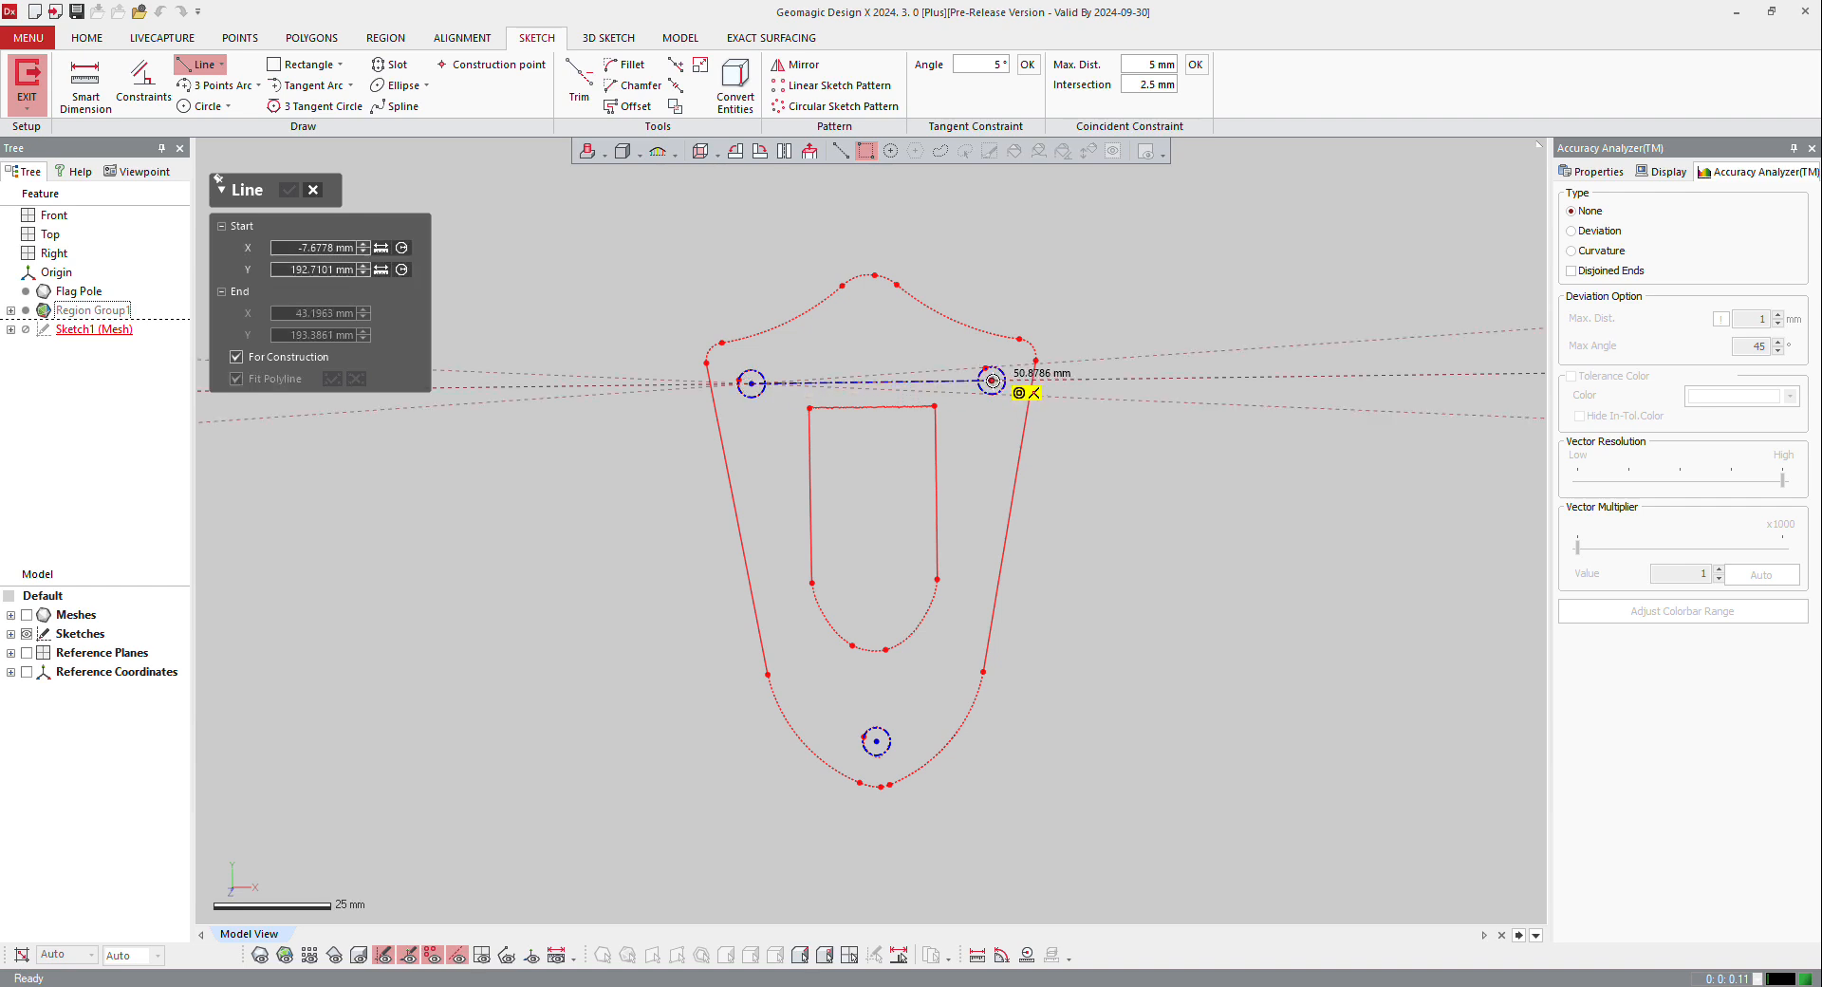
{"action": "left_click", "coordinate": [991, 380]}
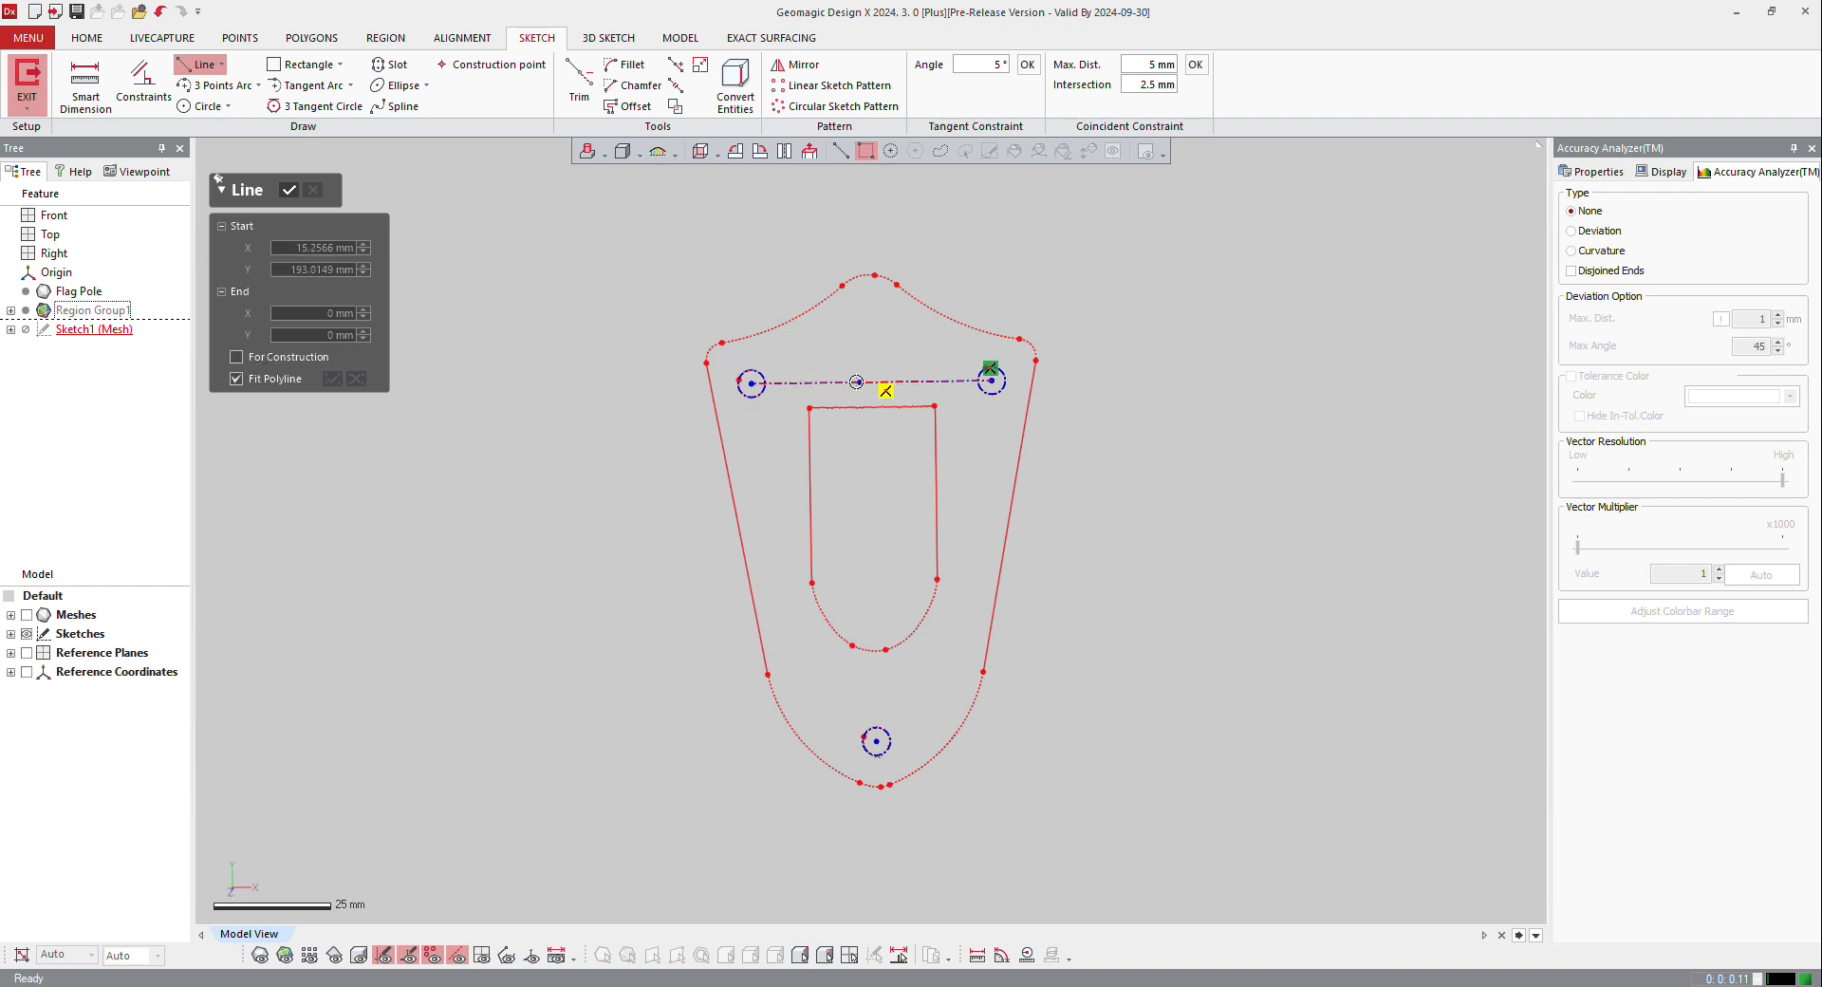
{"action": "left_click", "coordinate": [870, 381]}
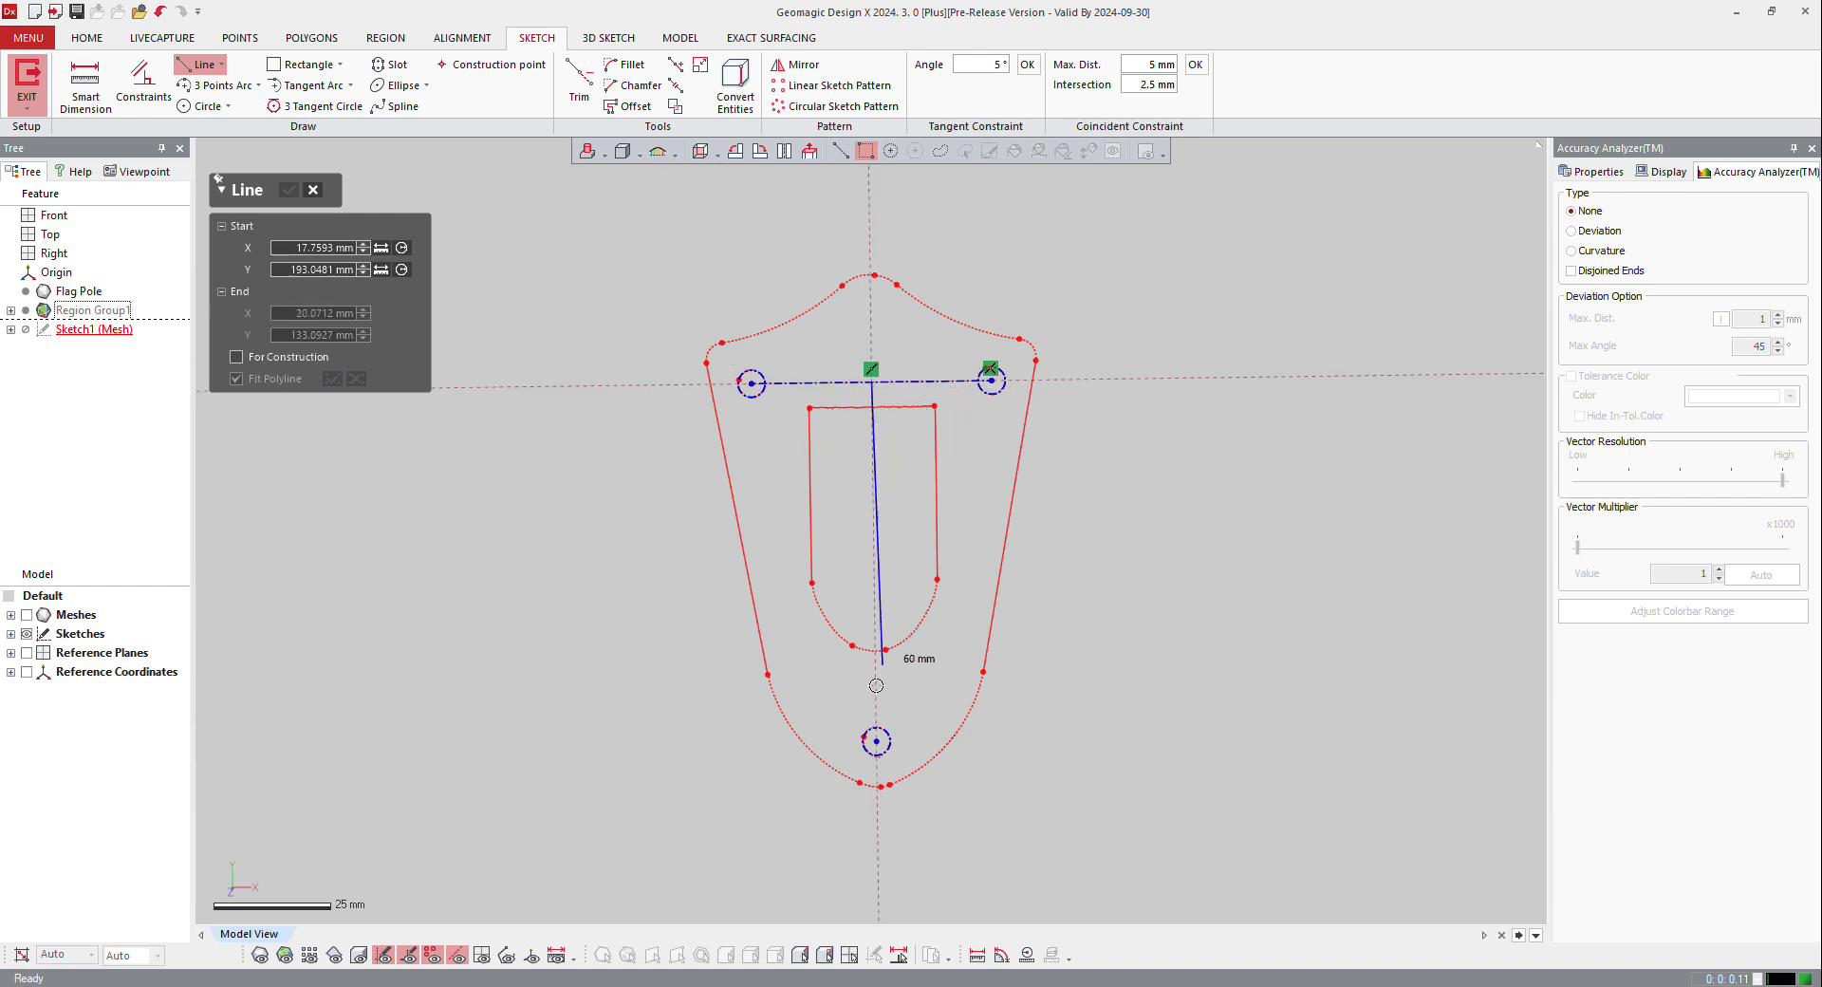
{"action": "left_click", "coordinate": [876, 740]}
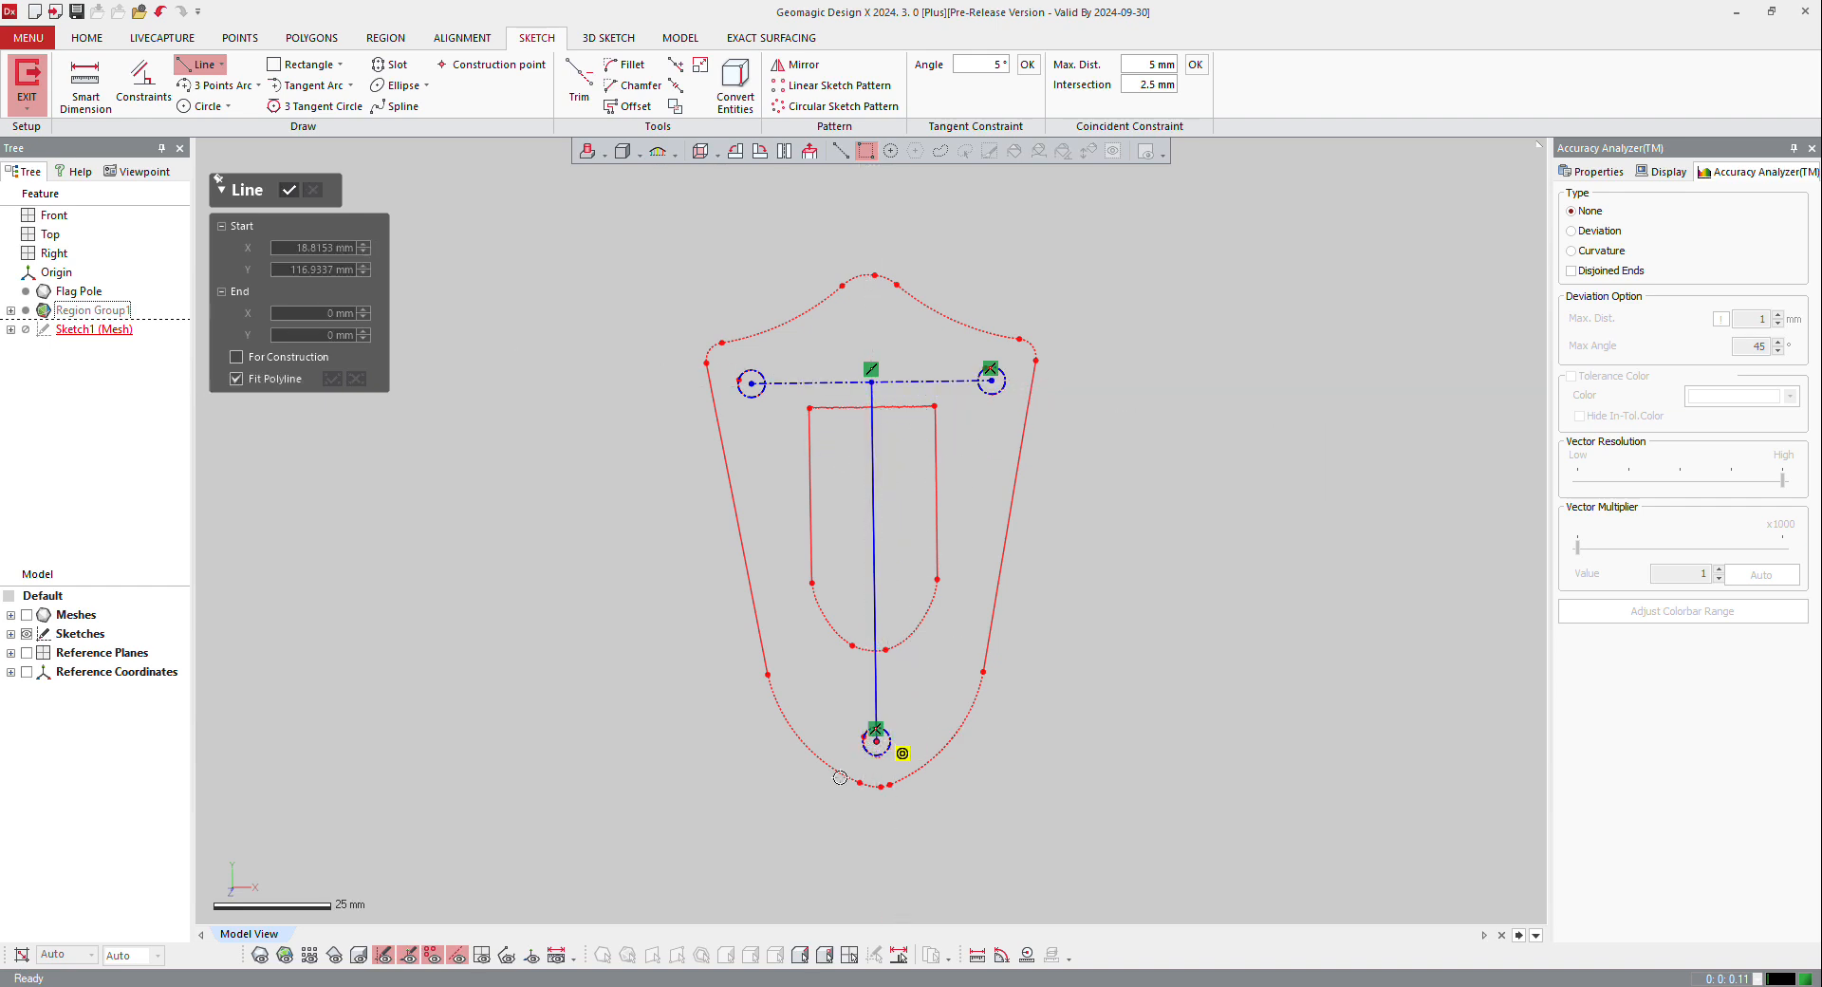
{"action": "key", "text": "Escape"}
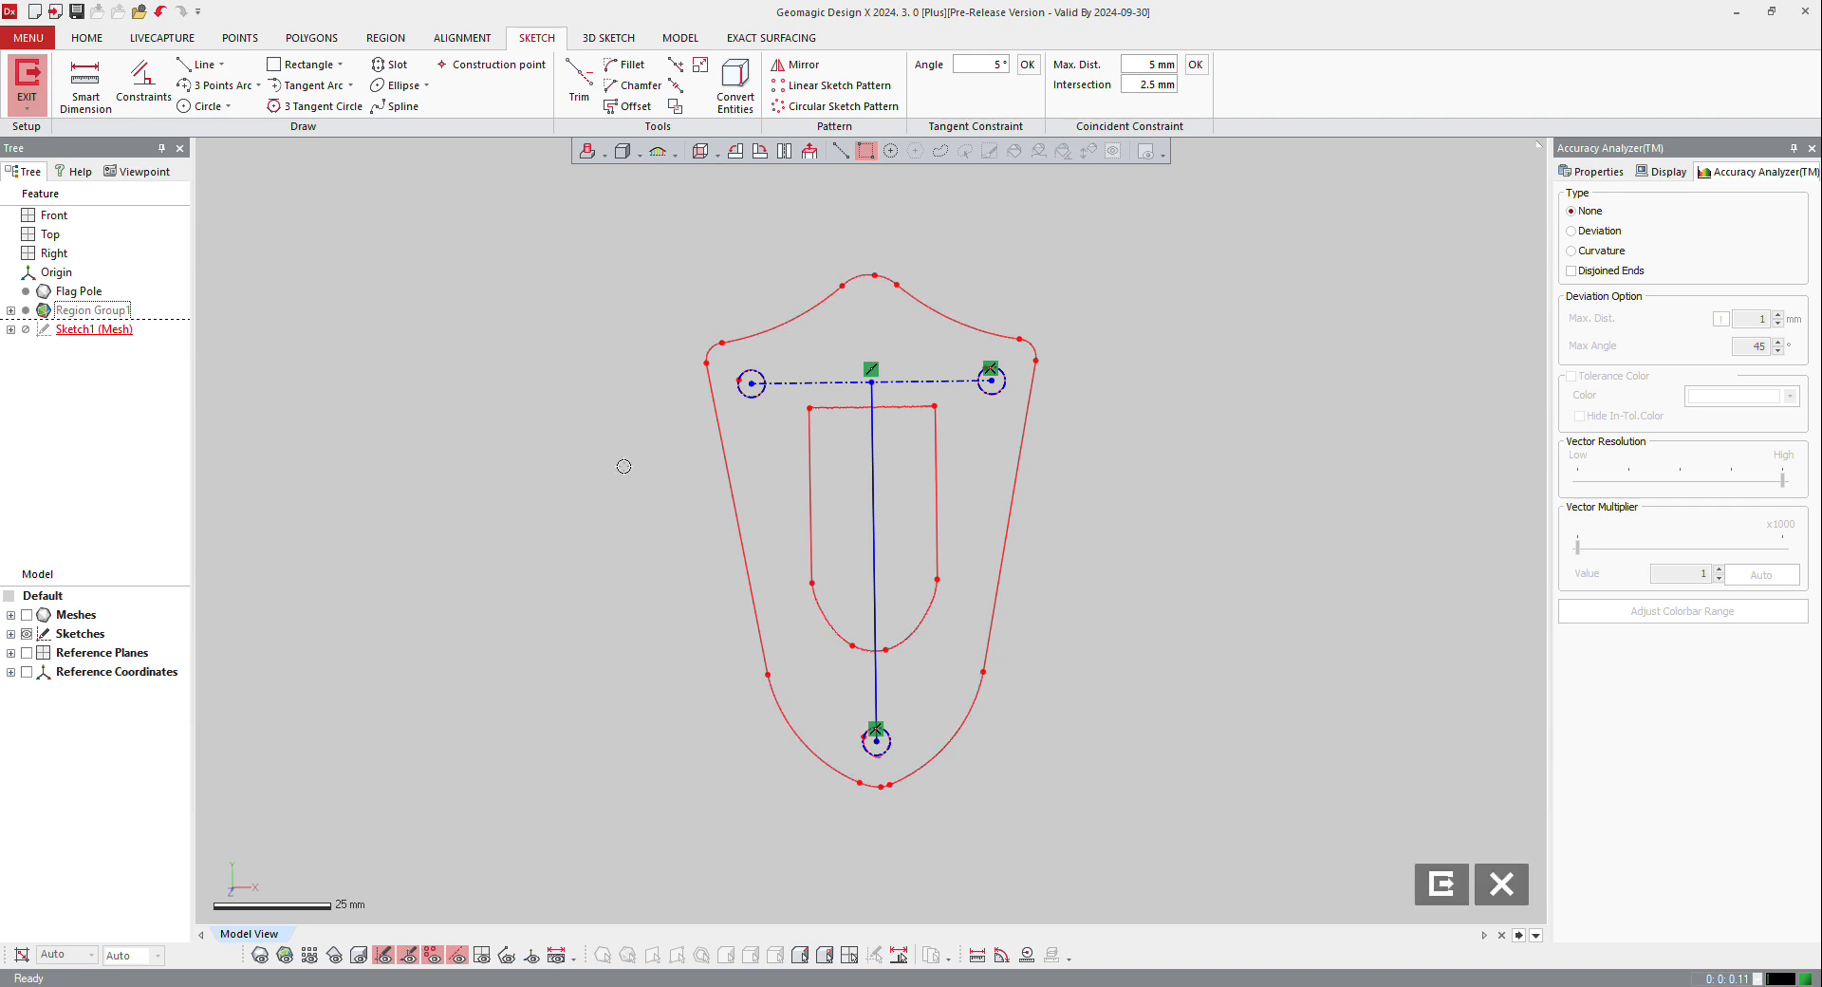
Step: Constrain the centre line and the construction line between the paired holes to be perpendicular
{"action": "left_click", "coordinate": [871, 450]}
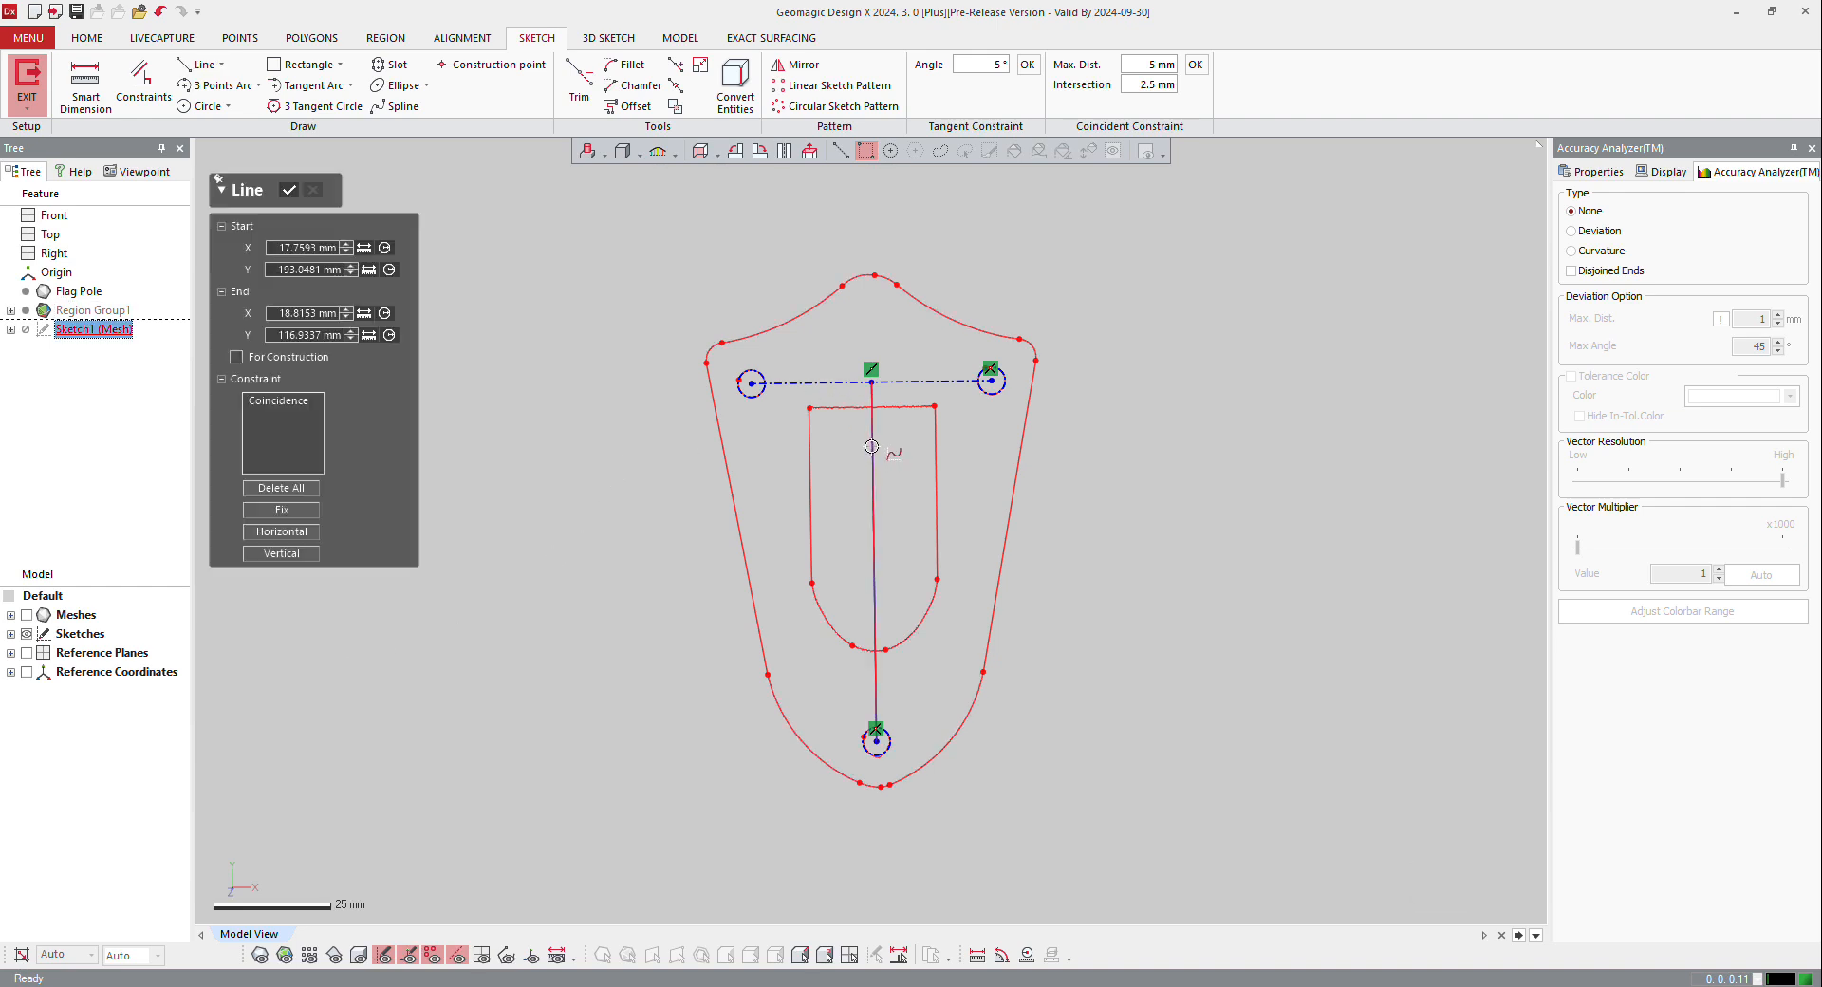
{"action": "left_click", "coordinate": [844, 383]}
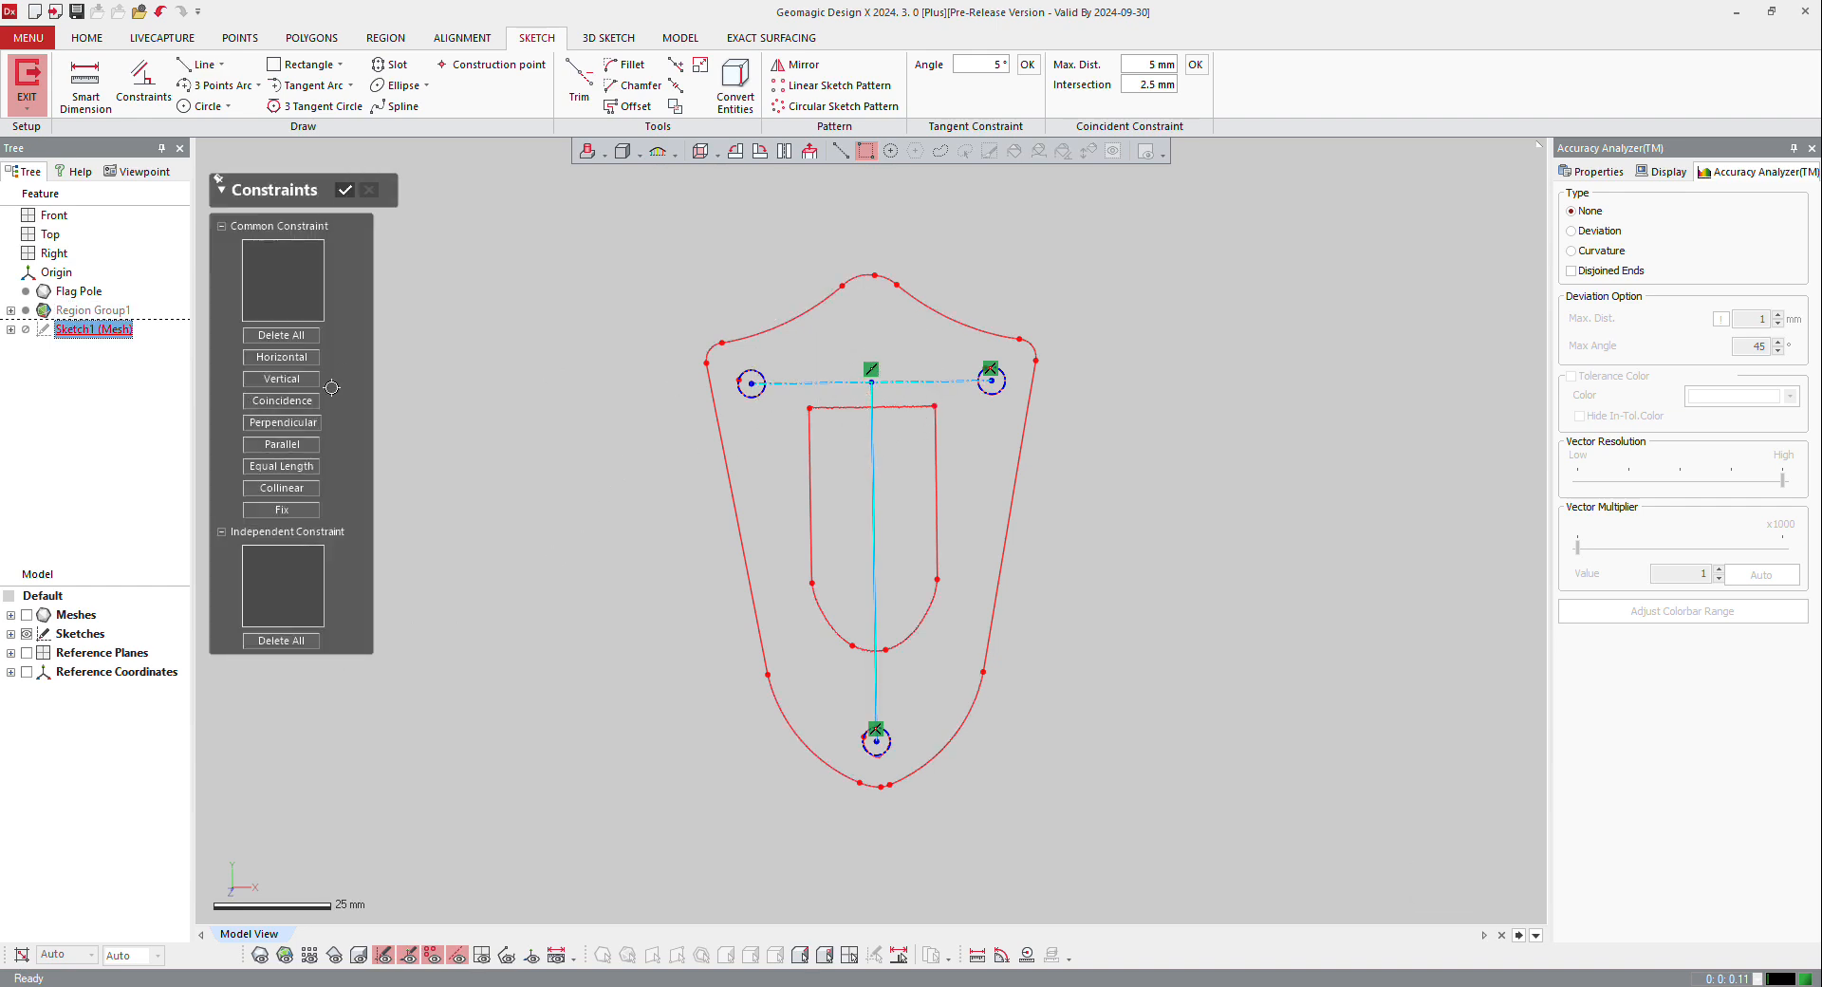
{"action": "left_click", "coordinate": [283, 423]}
{"action": "left_click", "coordinate": [959, 848]}
{"action": "scroll", "coordinate": [878, 773], "scroll_direction": "up", "scroll_amount": 4}
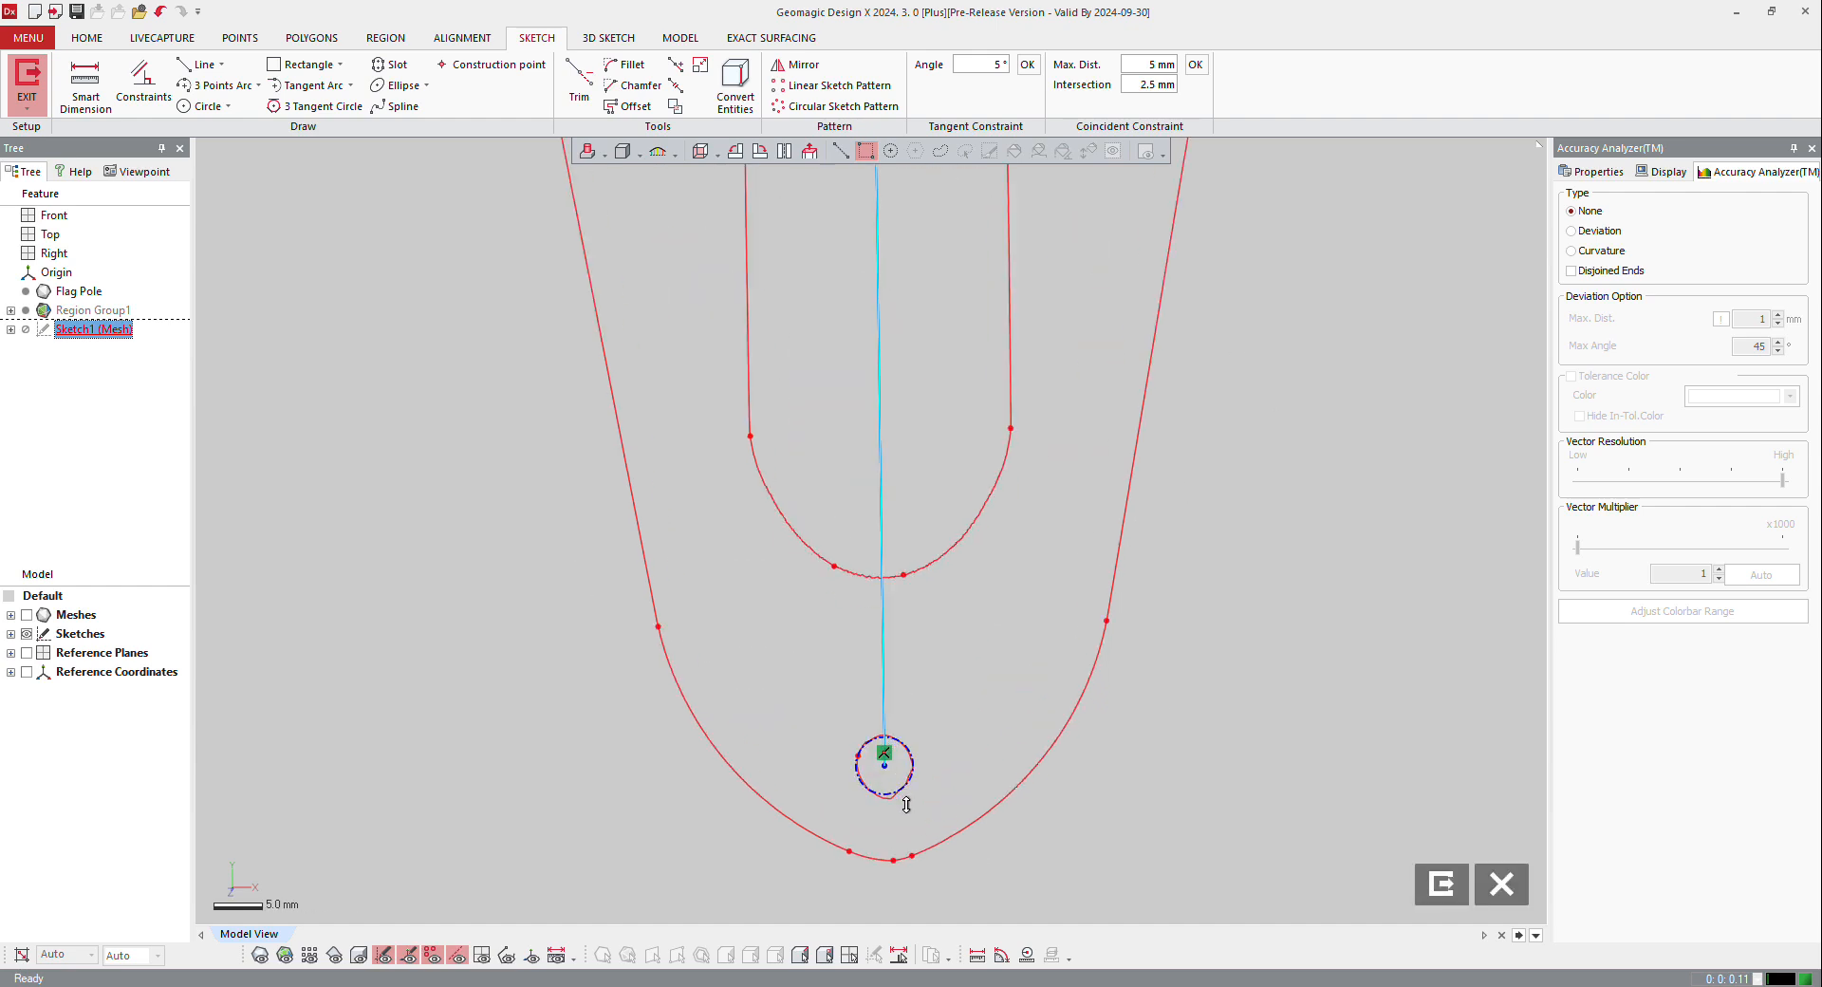
{"action": "scroll", "coordinate": [906, 804], "scroll_direction": "down", "scroll_amount": 4}
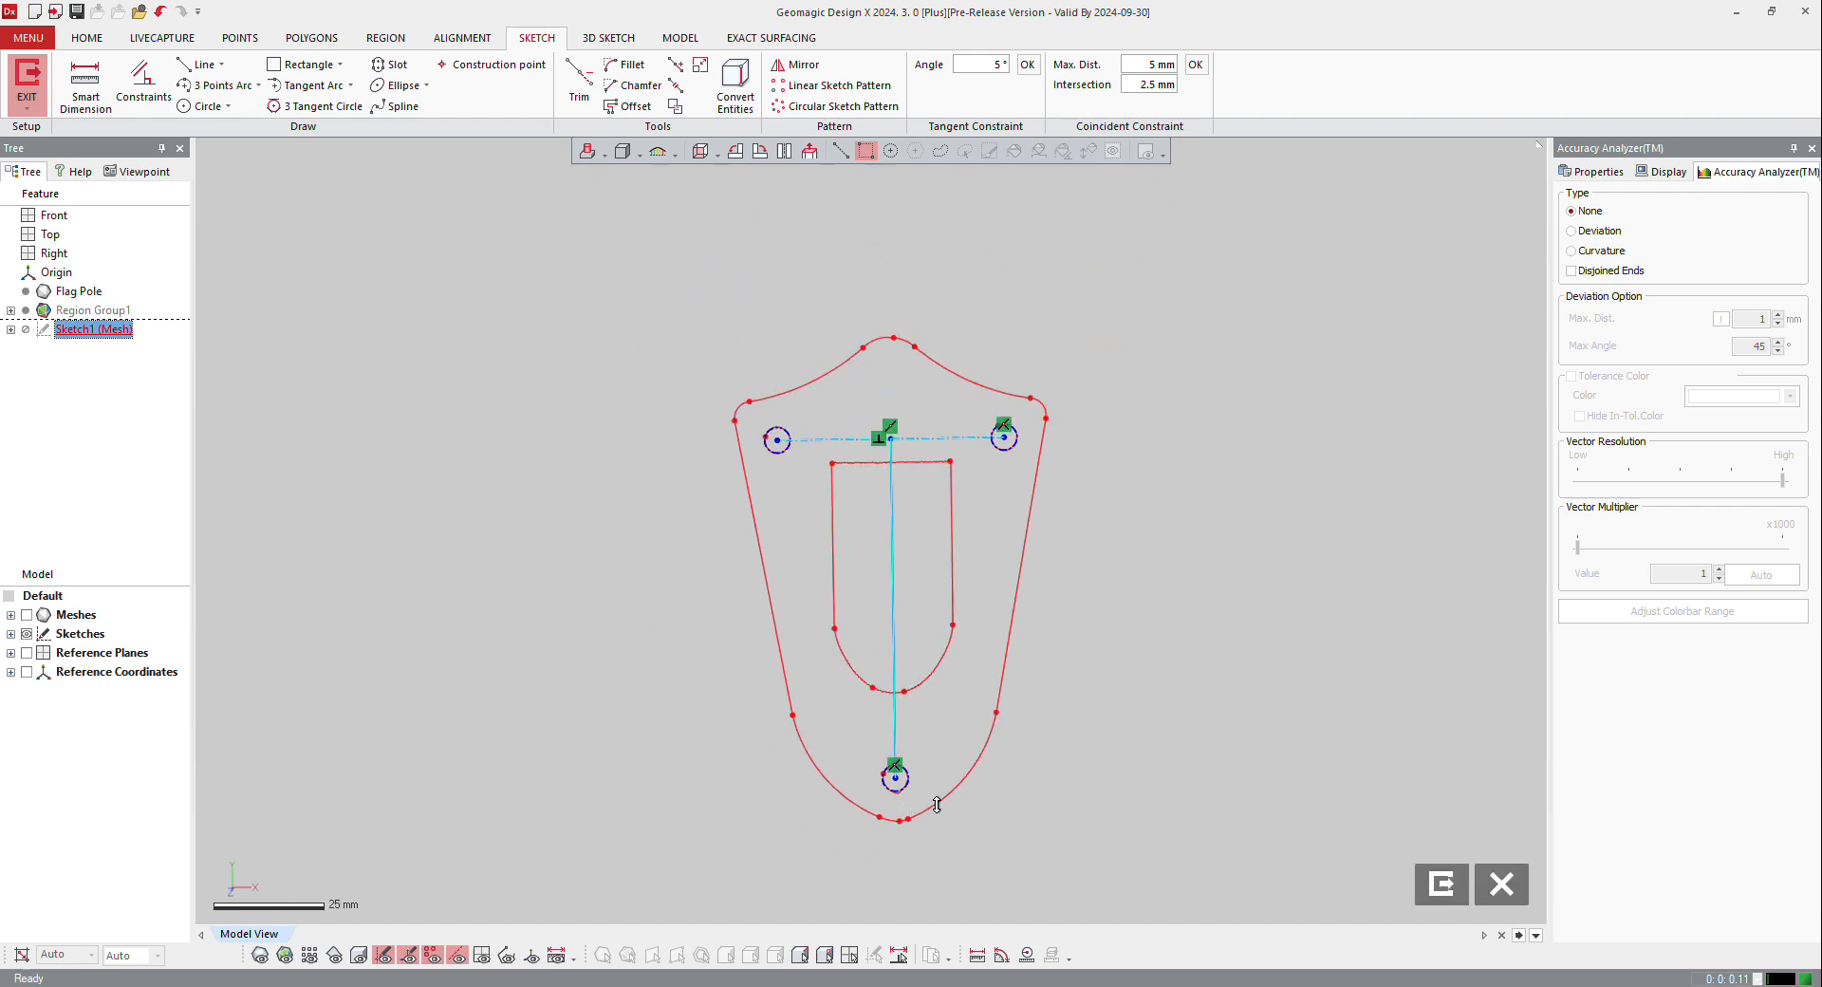
Step: Finish the mesh sketch and display the scanned mesh again
{"action": "left_click", "coordinate": [26, 81]}
{"action": "mouse_move", "coordinate": [616, 168]}
{"action": "right_mouse_down"}
{"action": "mouse_move", "coordinate": [977, 219]}
{"action": "mouse_move", "coordinate": [983, 167]}
{"action": "right_mouse_up"}
{"action": "left_click", "coordinate": [260, 957]}
{"action": "right_click_drag", "start_coordinate": [684, 693], "coordinate": [960, 525]}
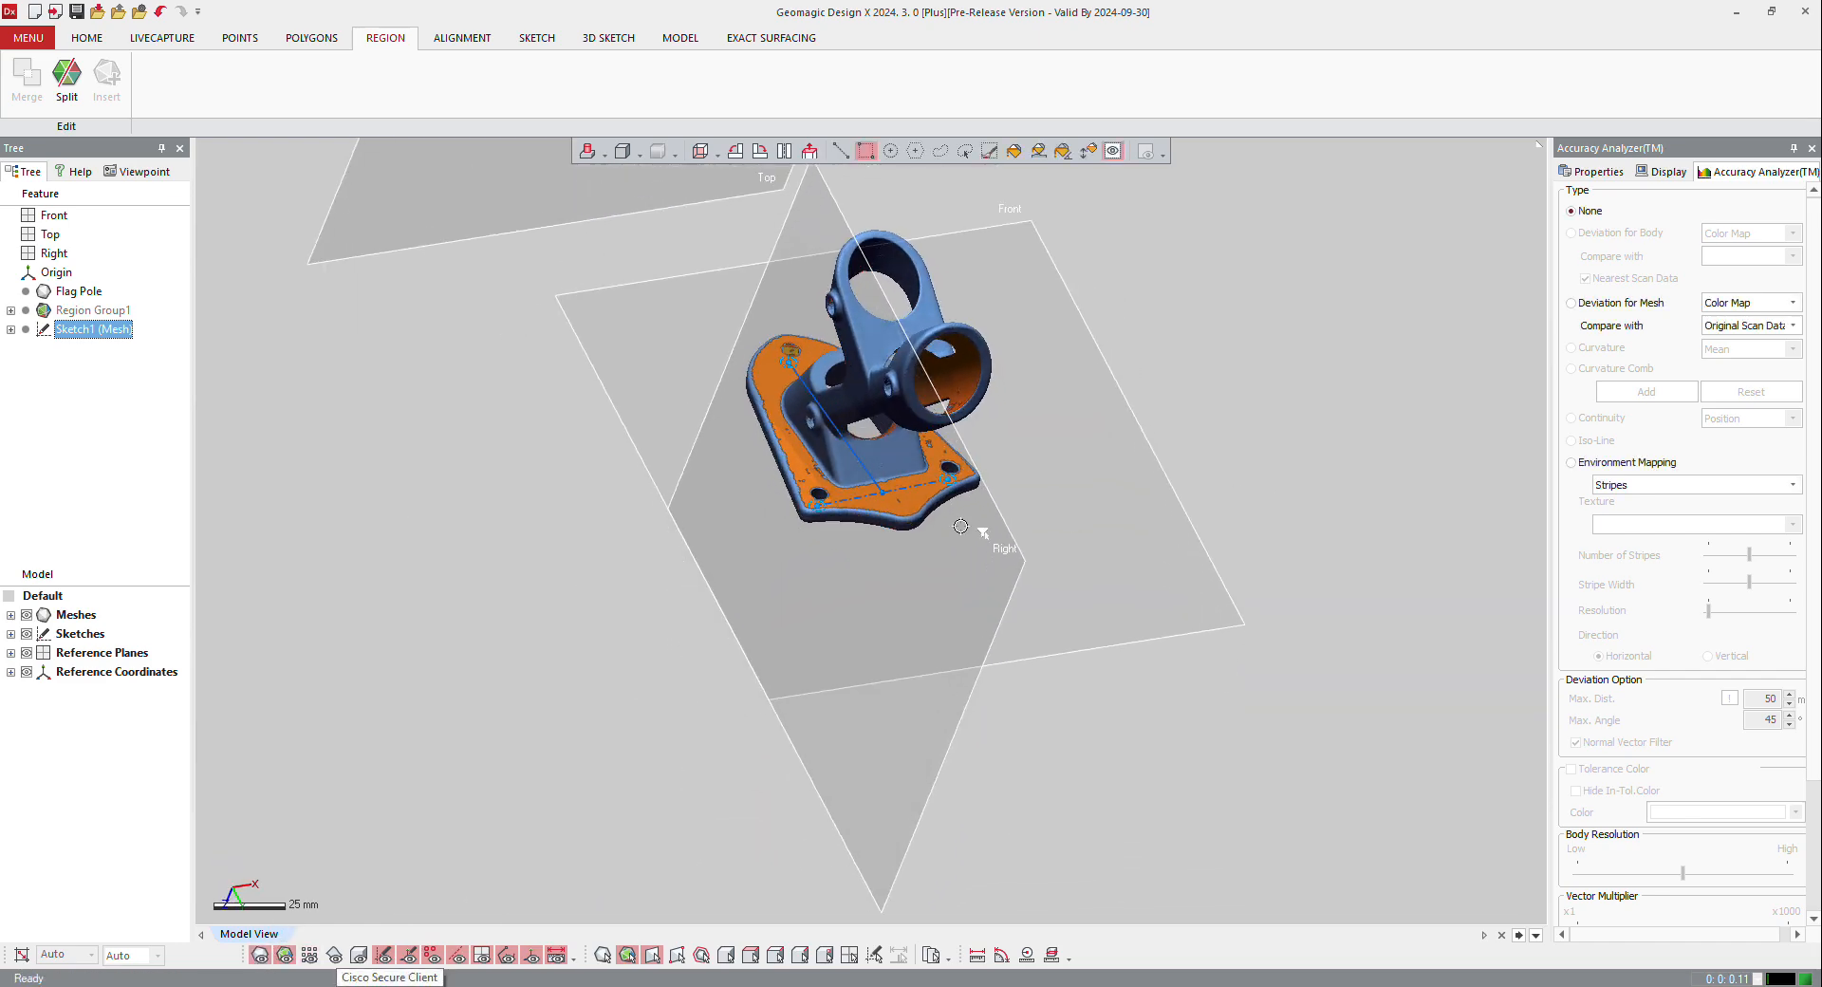
Step: Start an Interactive Alignment with the Flag Pole mesh as moving entity, using the X-Y-Z method
{"action": "left_click", "coordinate": [80, 36]}
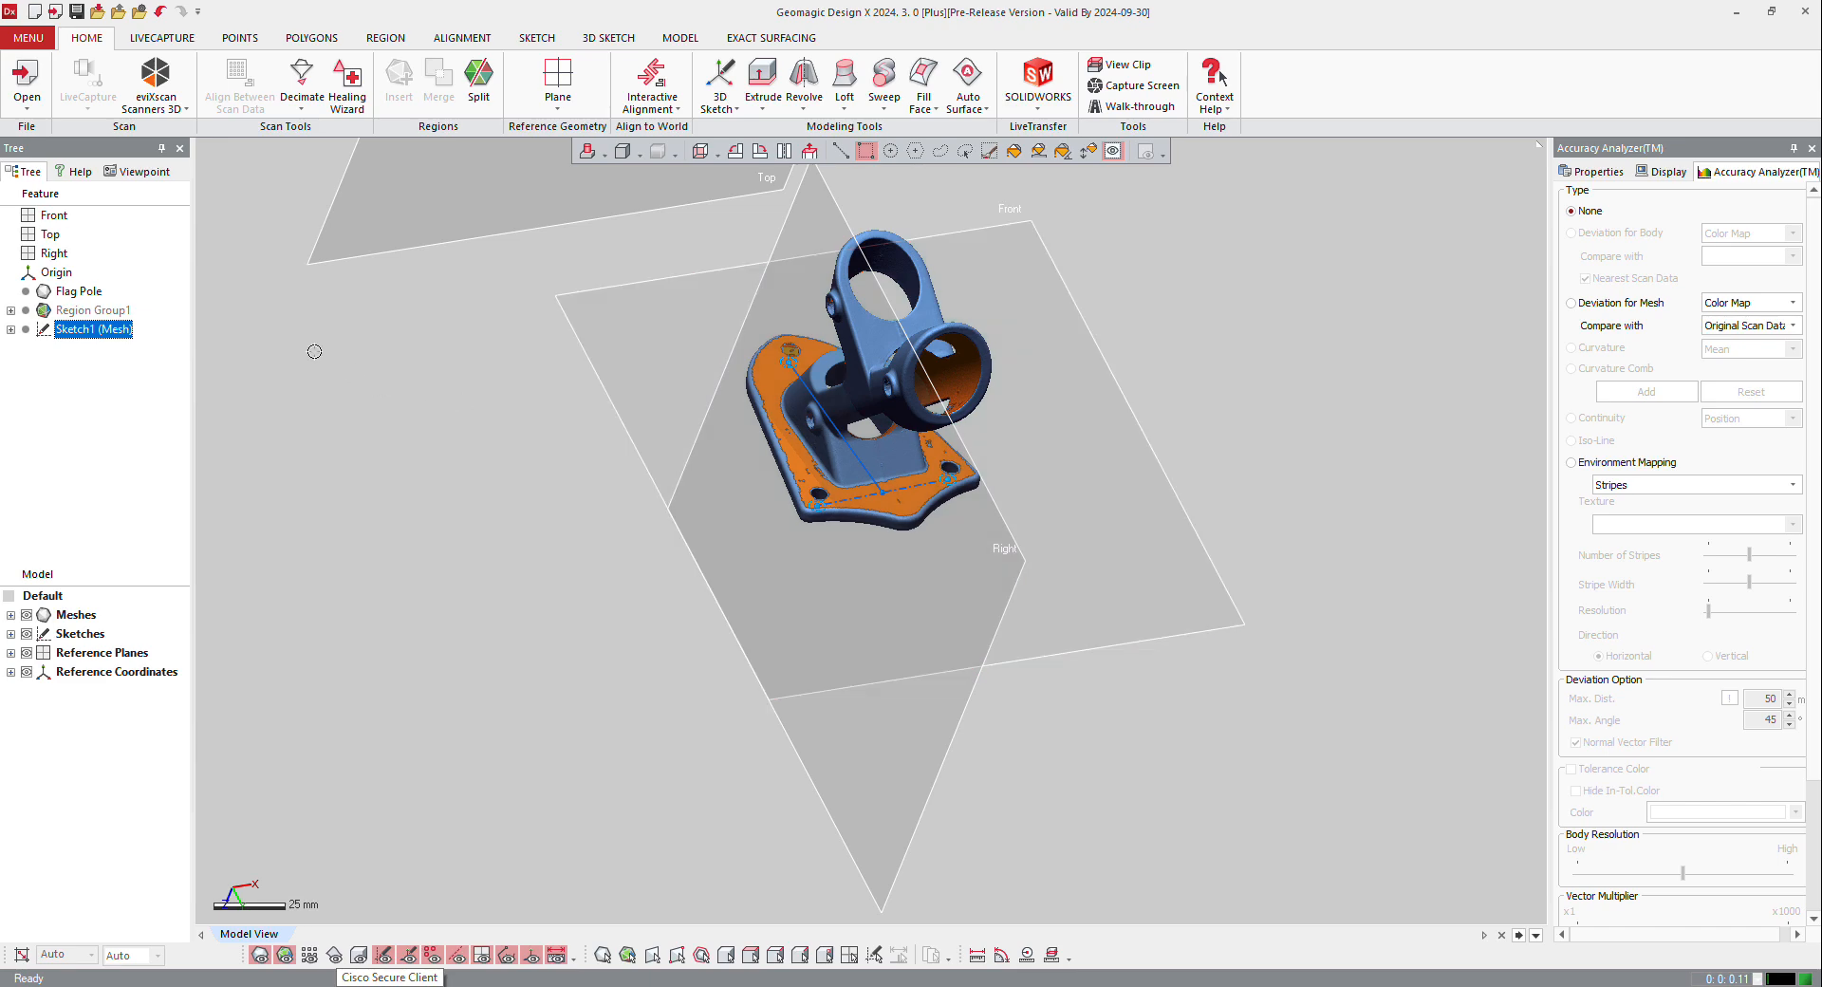
{"action": "key", "text": "ctrl+1"}
{"action": "left_click", "coordinate": [2, 2]}
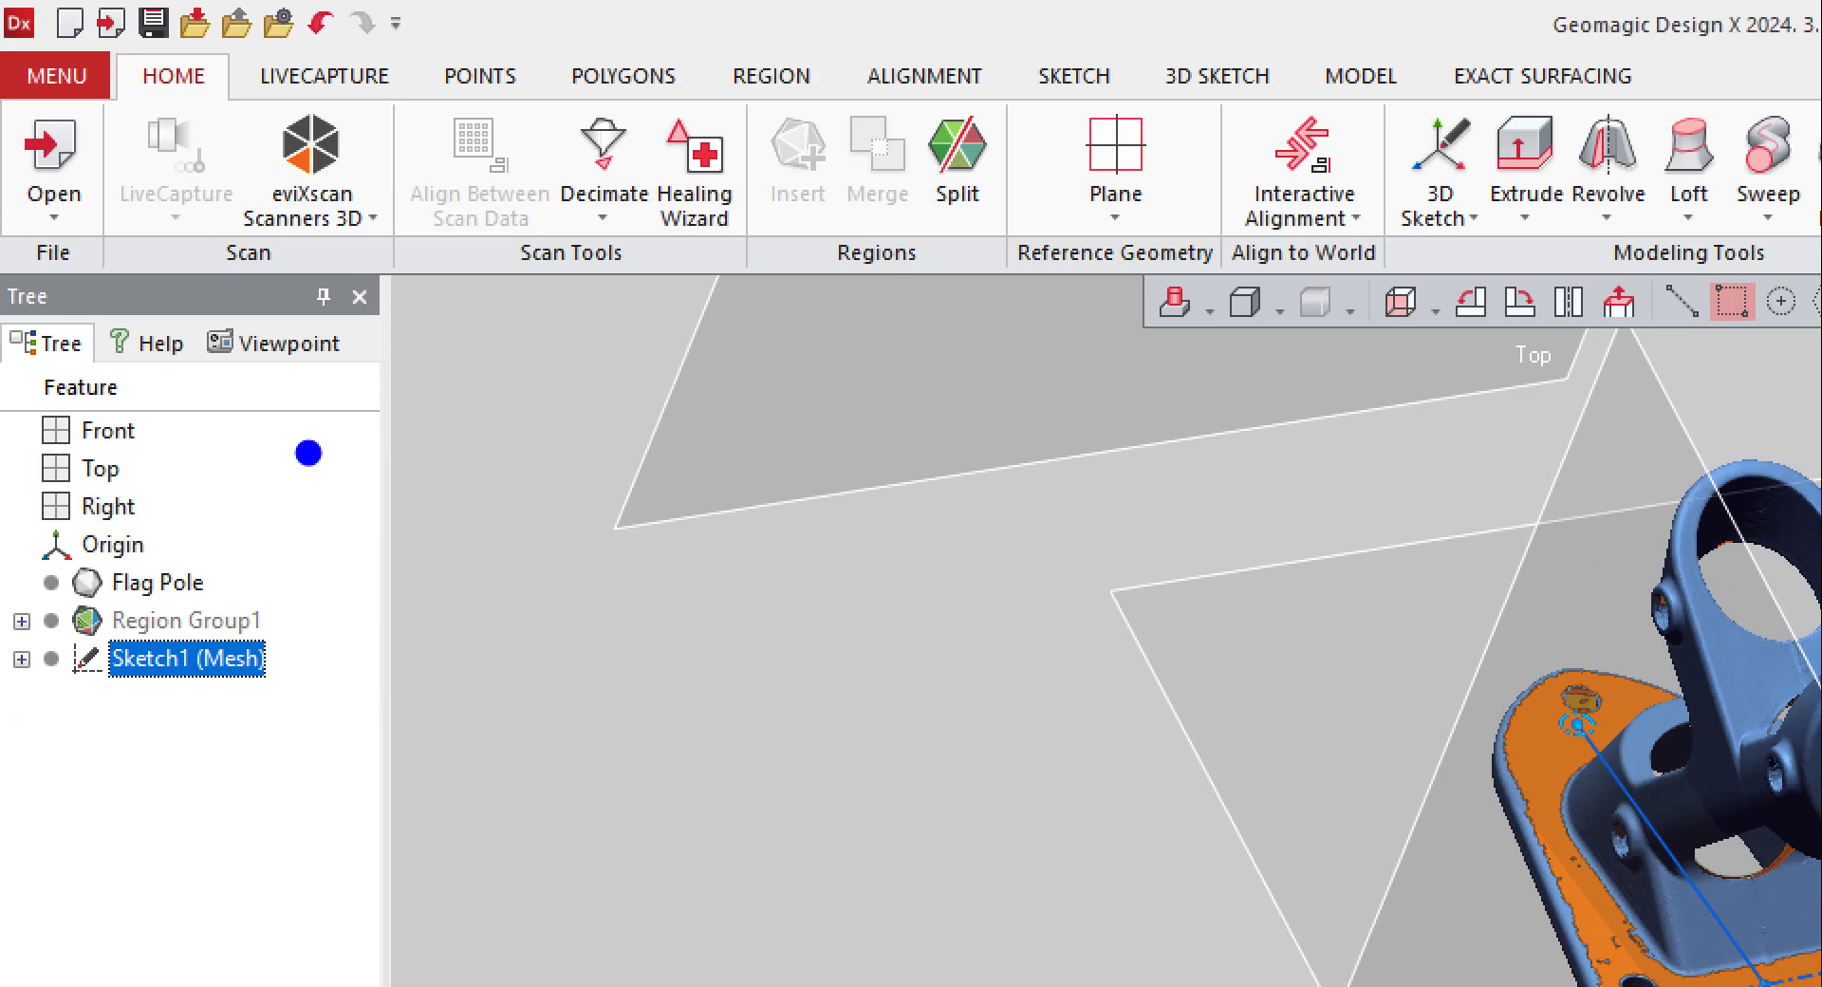
{"action": "mouse_move", "coordinate": [226, 445]}
{"action": "left_mouse_down"}
{"action": "mouse_move", "coordinate": [410, 467]}
{"action": "mouse_move", "coordinate": [1556, 482]}
{"action": "mouse_move", "coordinate": [1561, 569]}
{"action": "left_mouse_up"}
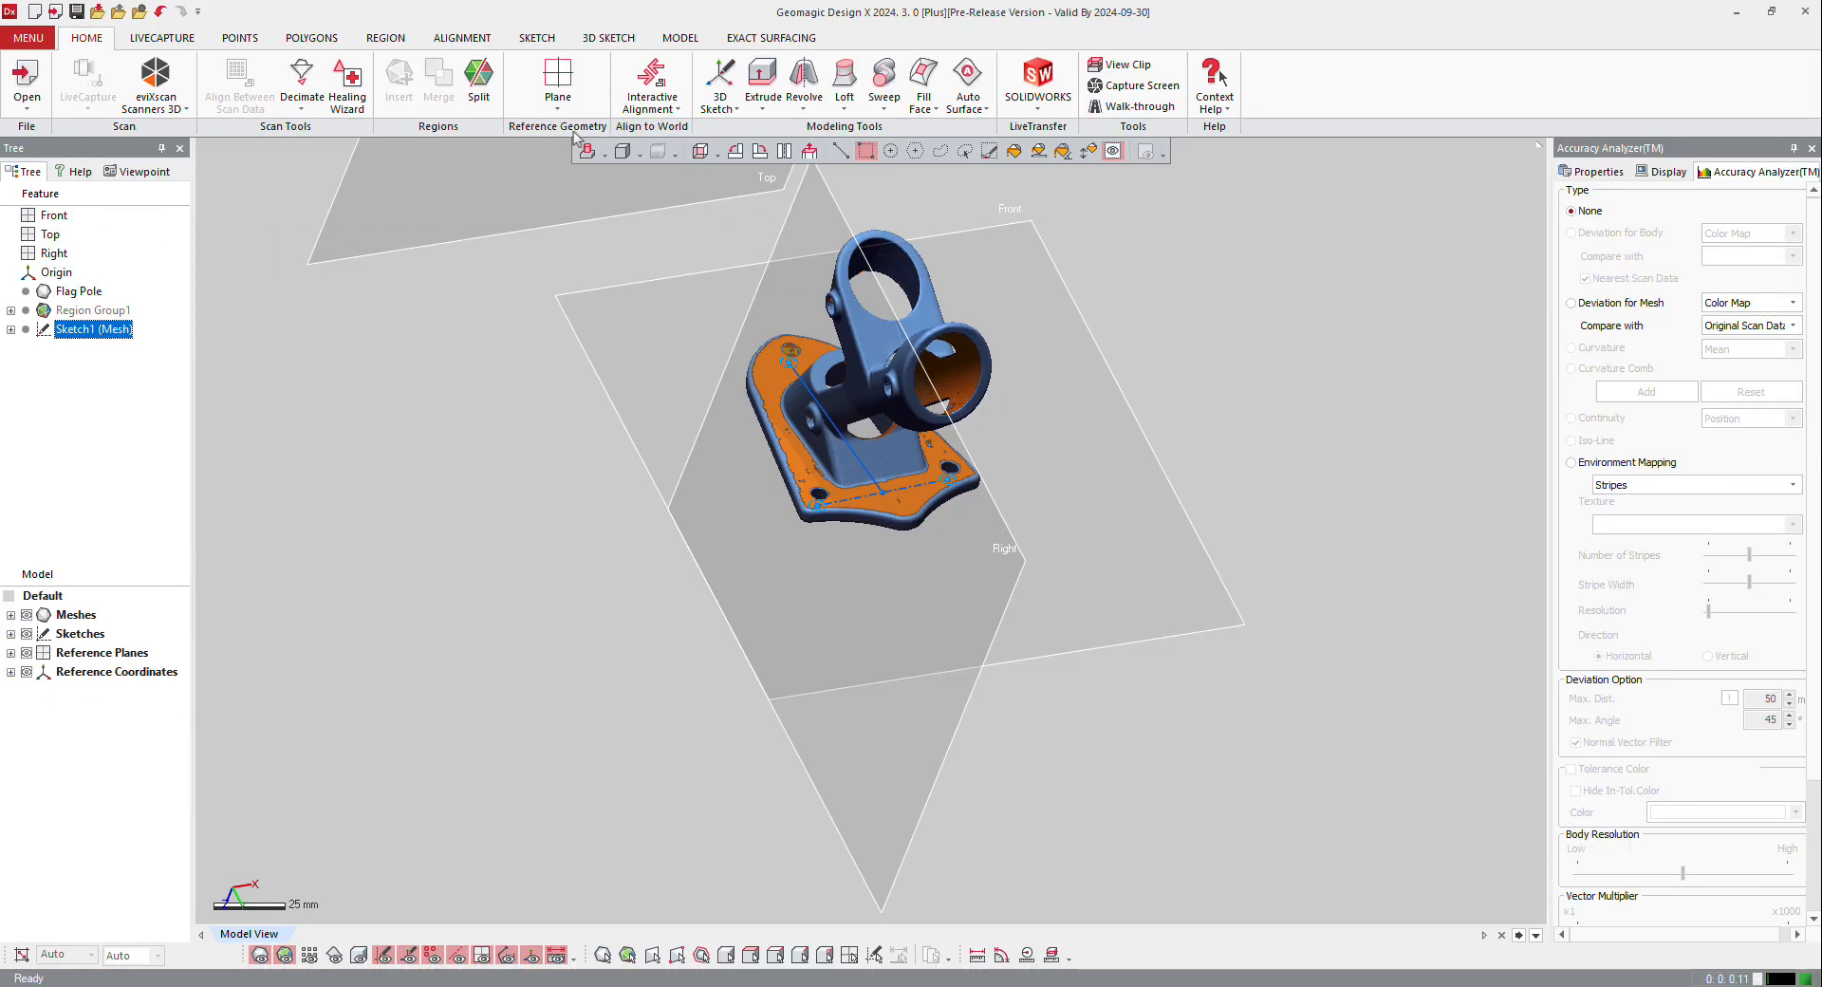
{"action": "left_click", "coordinate": [1302, 157]}
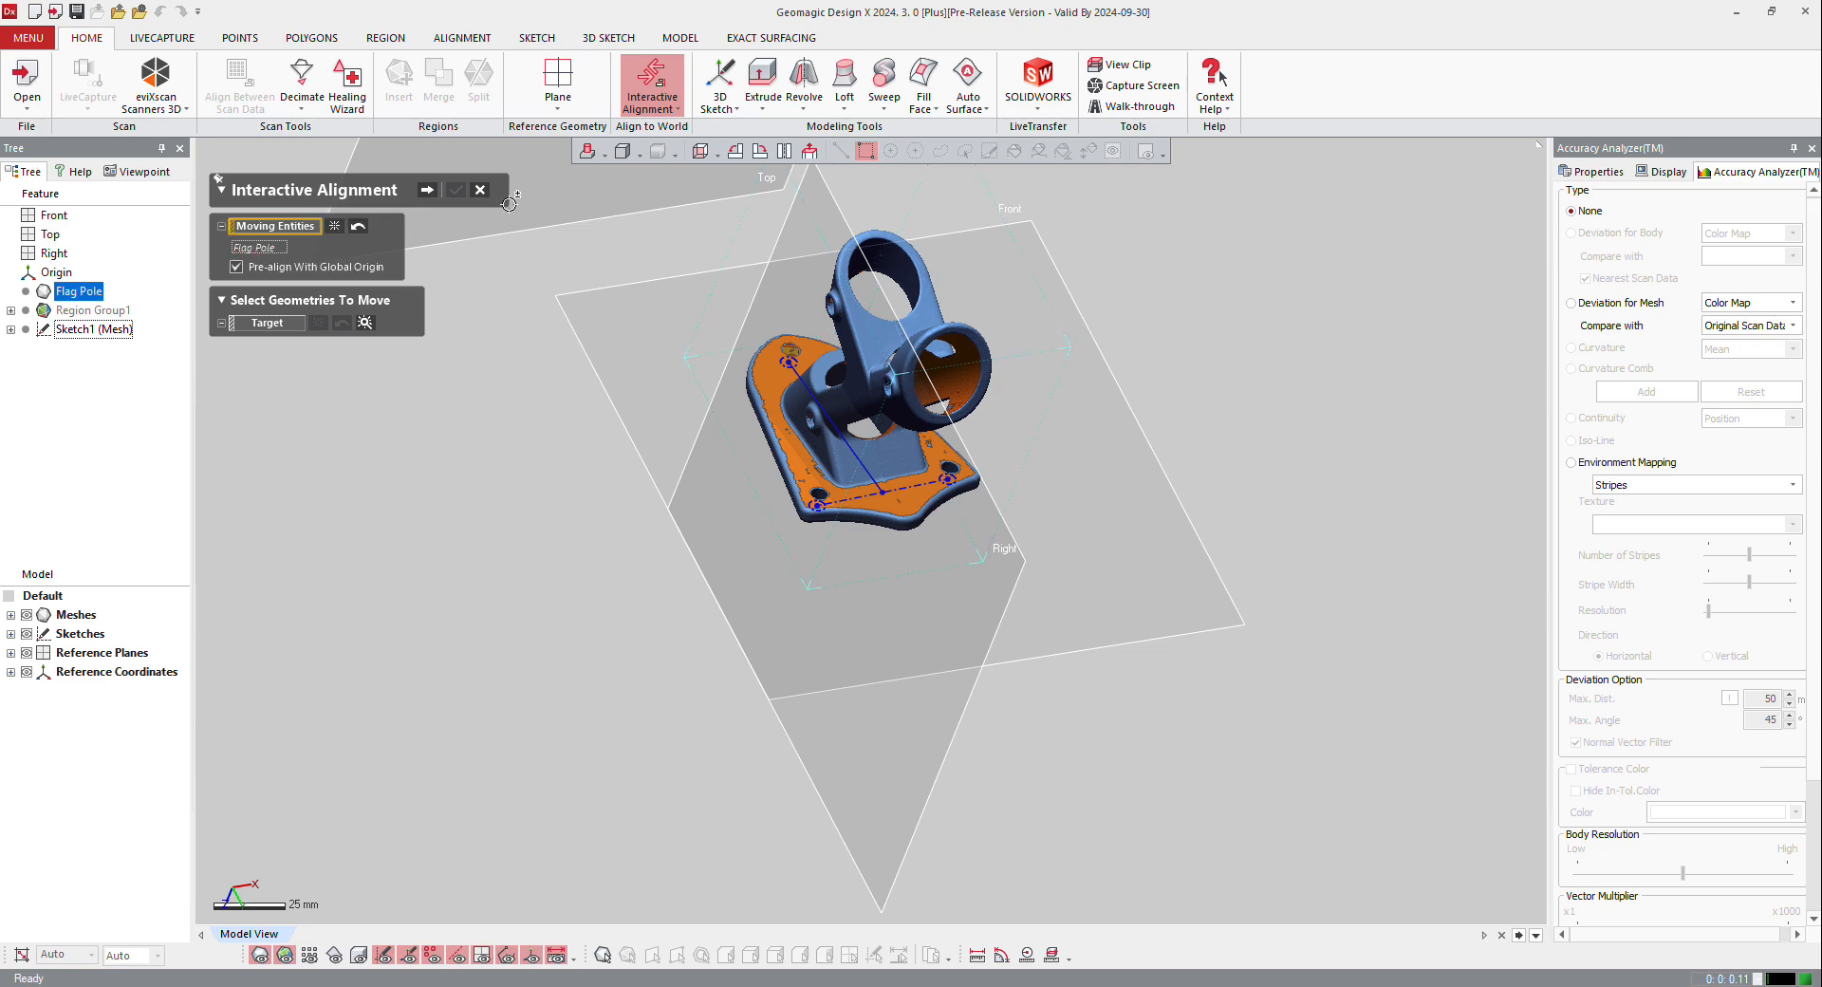
{"action": "left_click", "coordinate": [428, 191]}
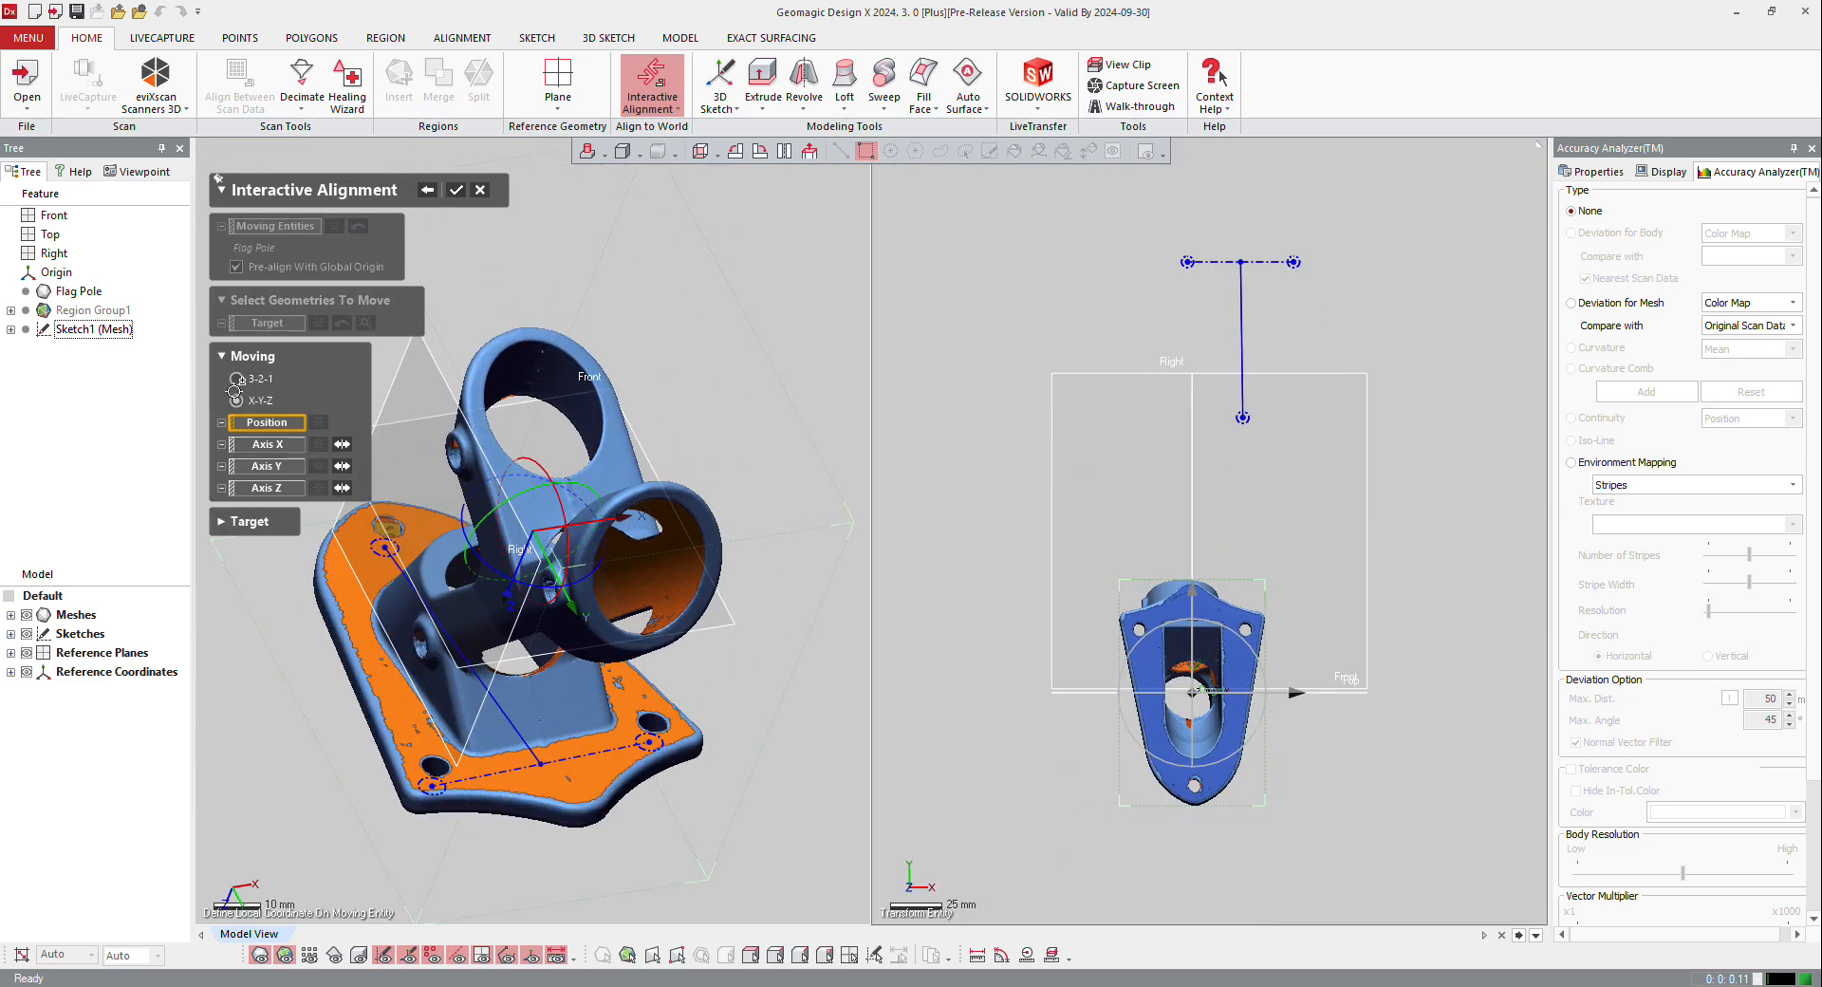
Step: Define the alignment position from the base plate's underside plane region and the tube bore's cylinder region
{"action": "left_click", "coordinate": [265, 423]}
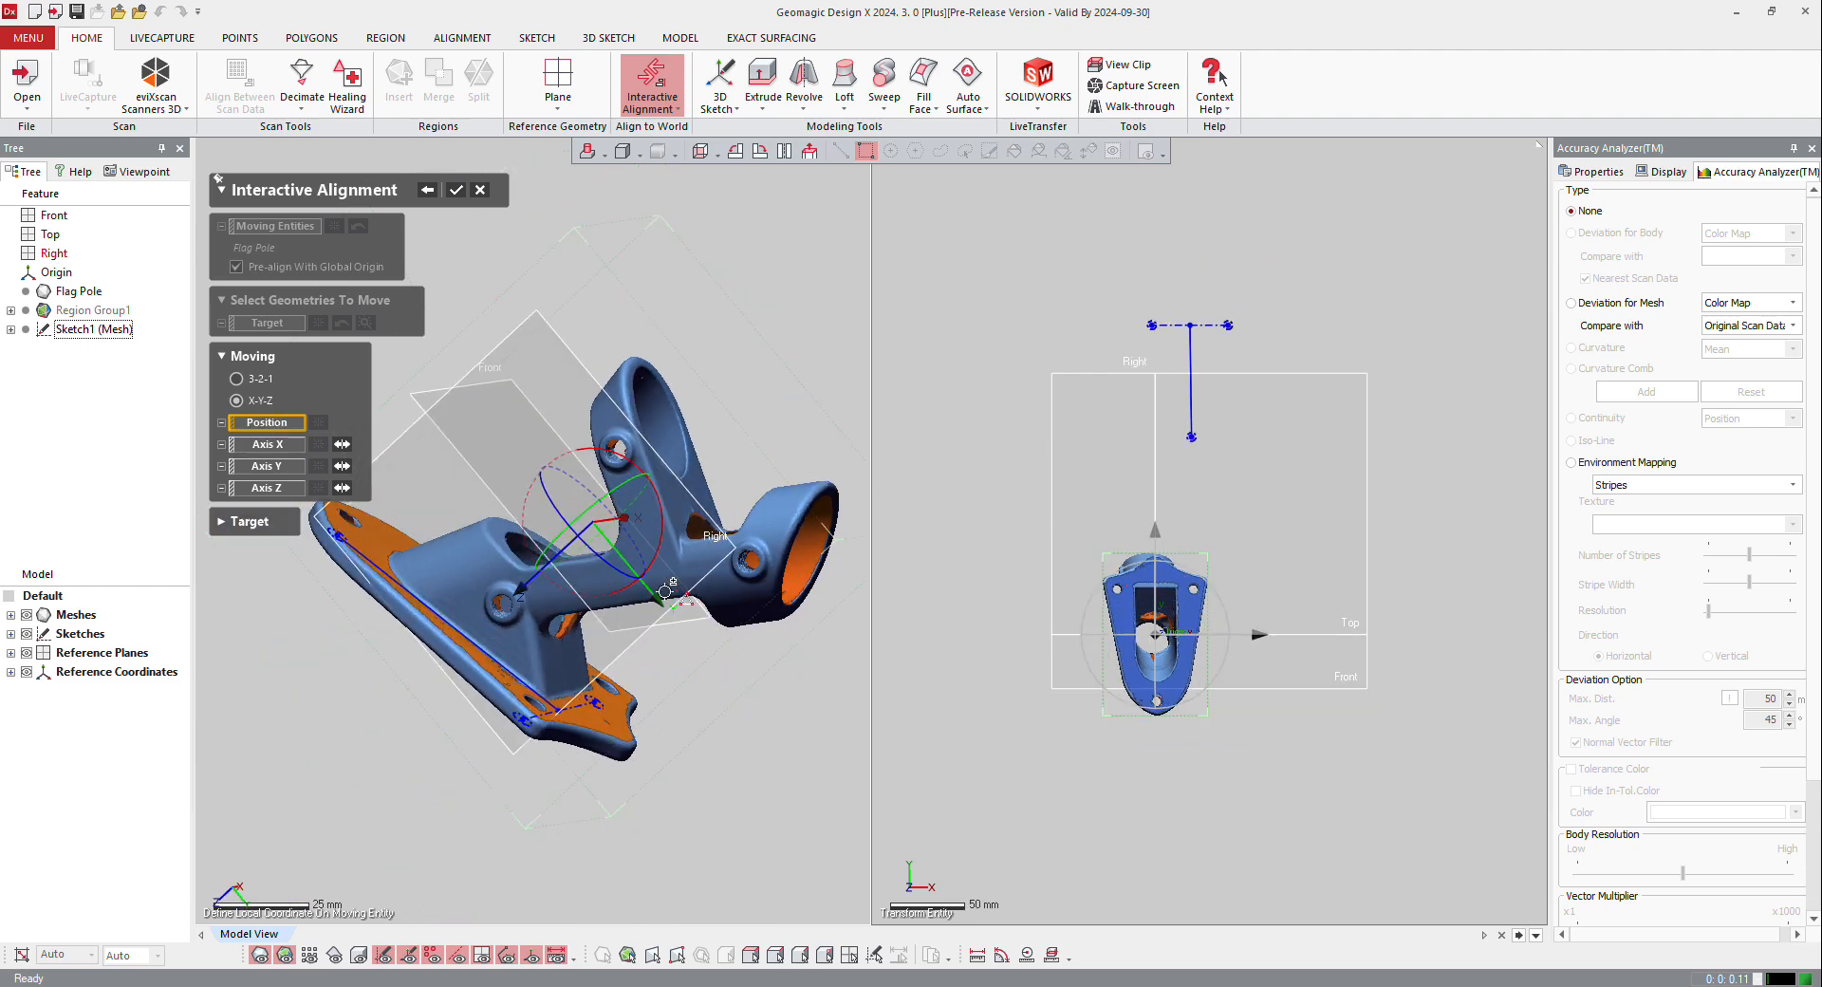
{"action": "left_click", "coordinate": [628, 716]}
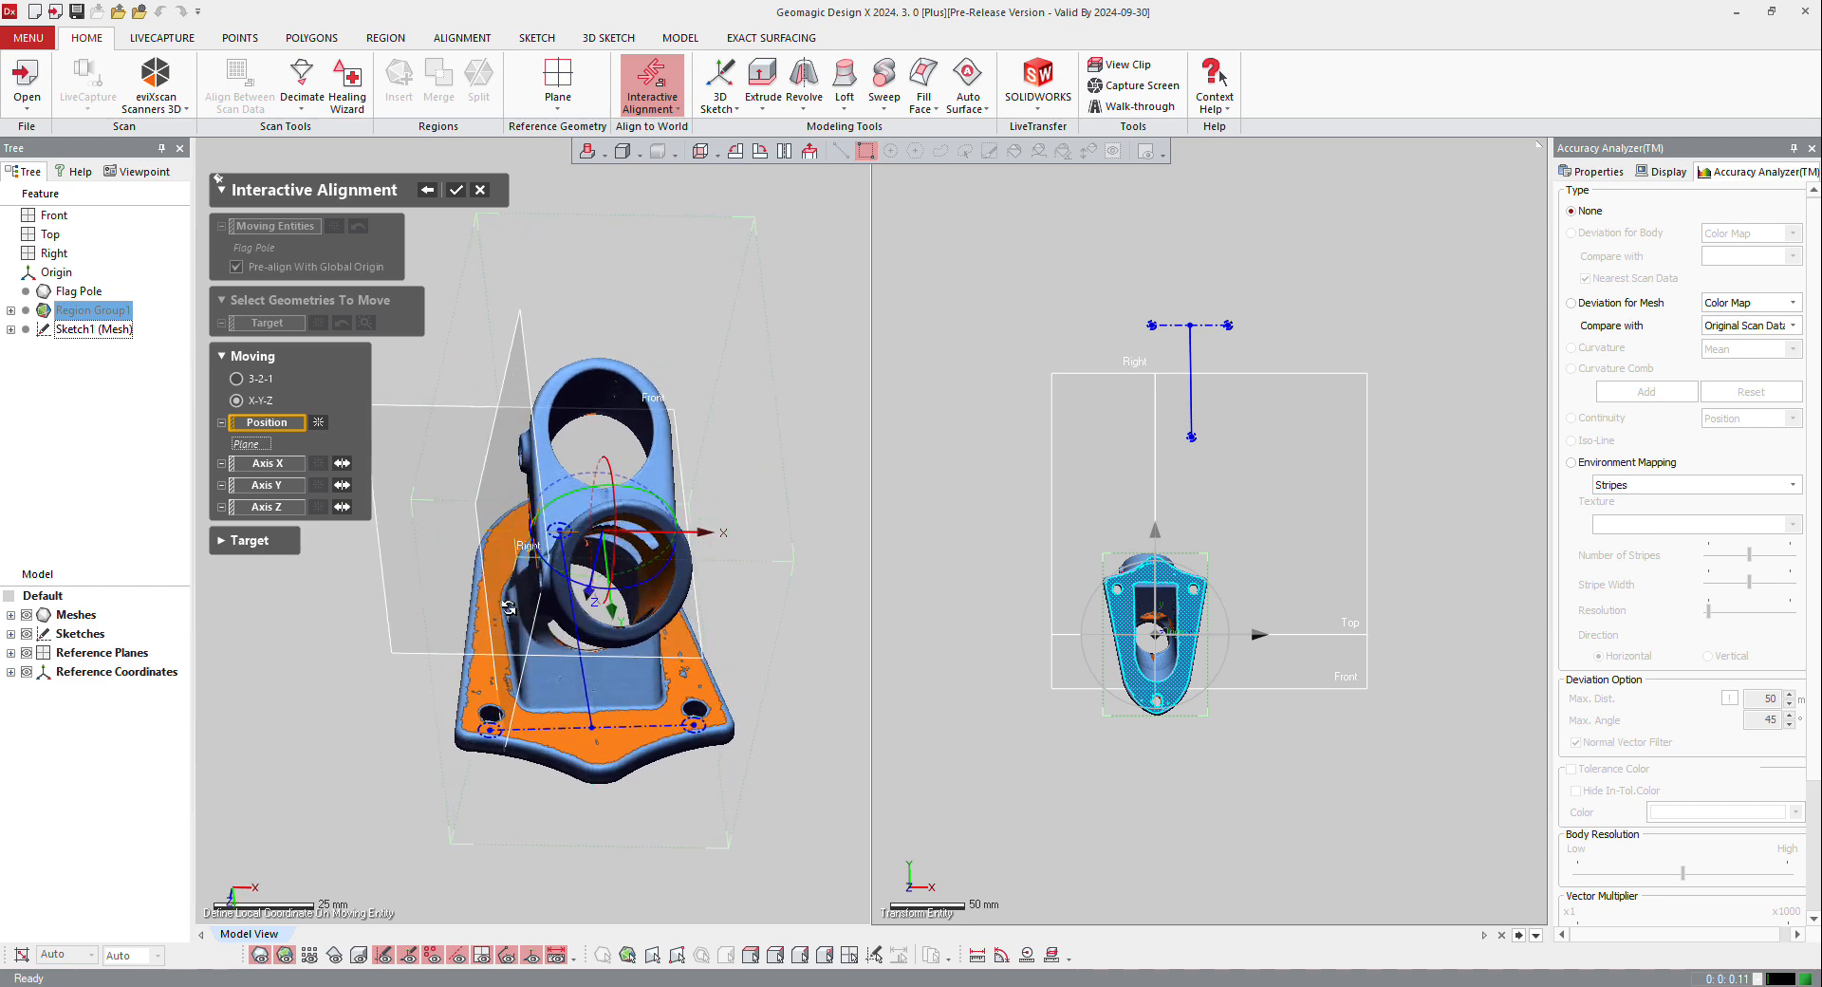
{"action": "left_click", "coordinate": [671, 566]}
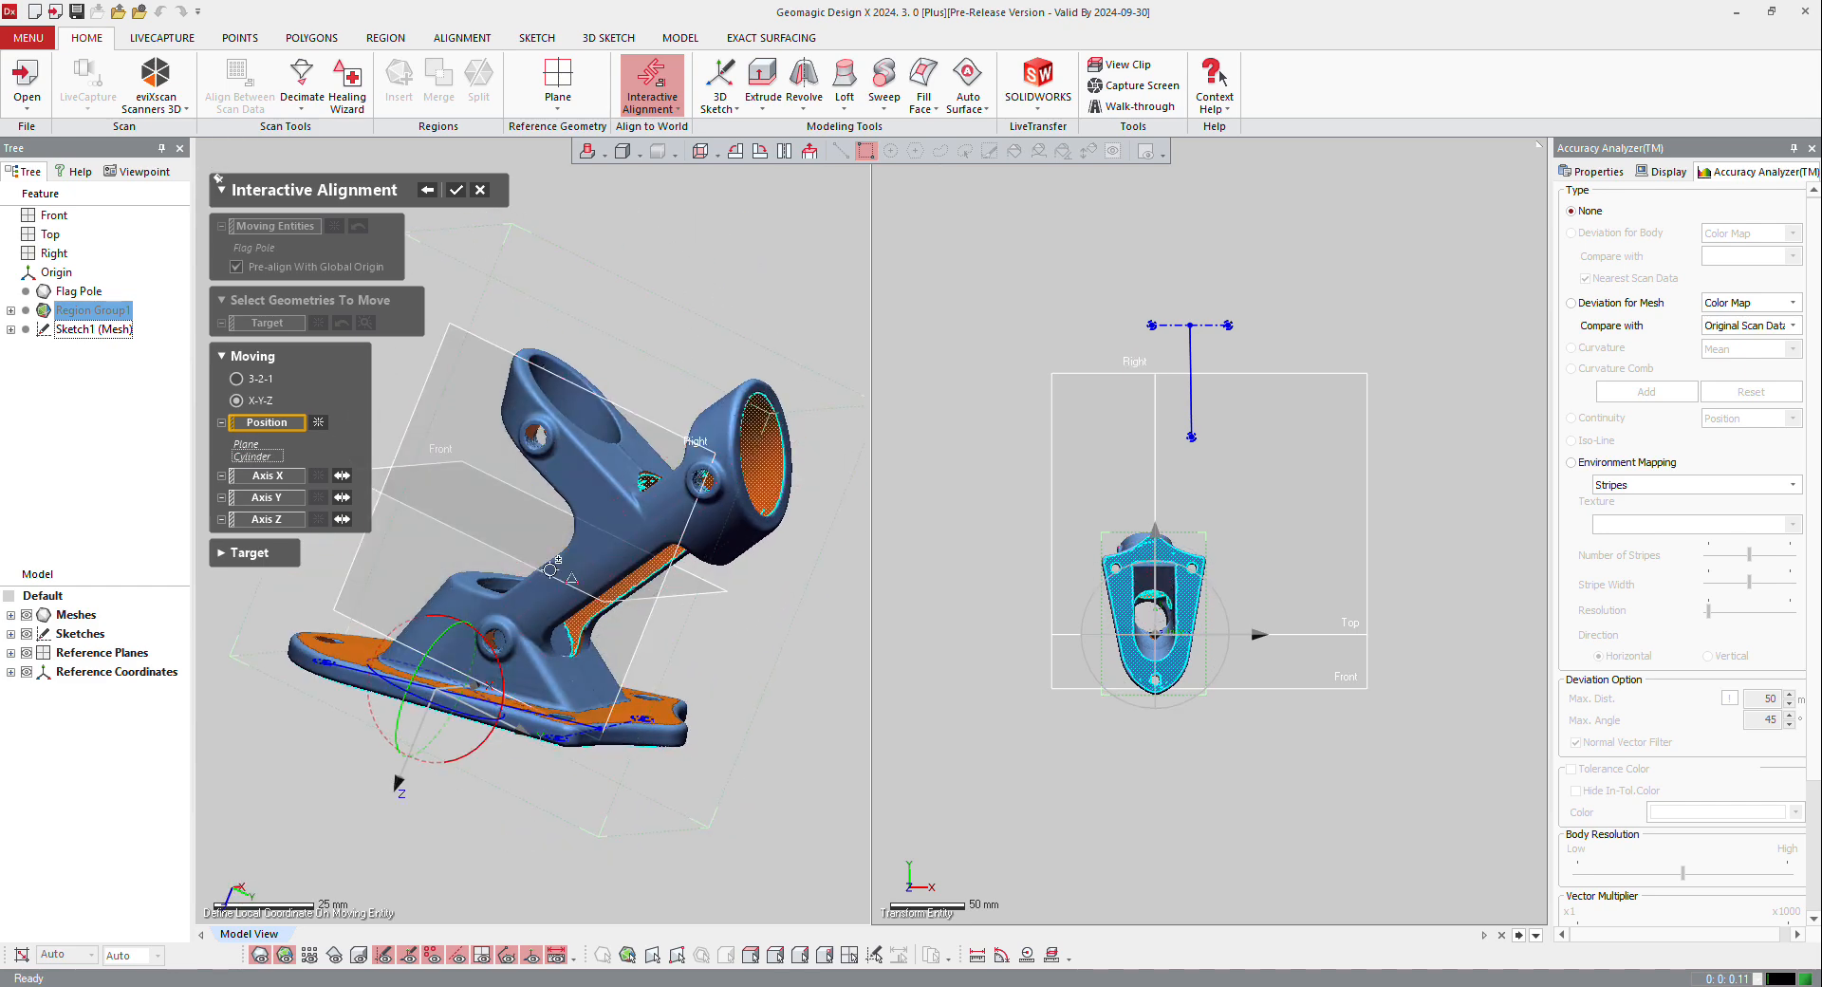
Step: Set the alignment's Z axis from the base plate's underside plane region and reverse its direction
{"action": "right_click_drag", "start_coordinate": [370, 682], "coordinate": [572, 581]}
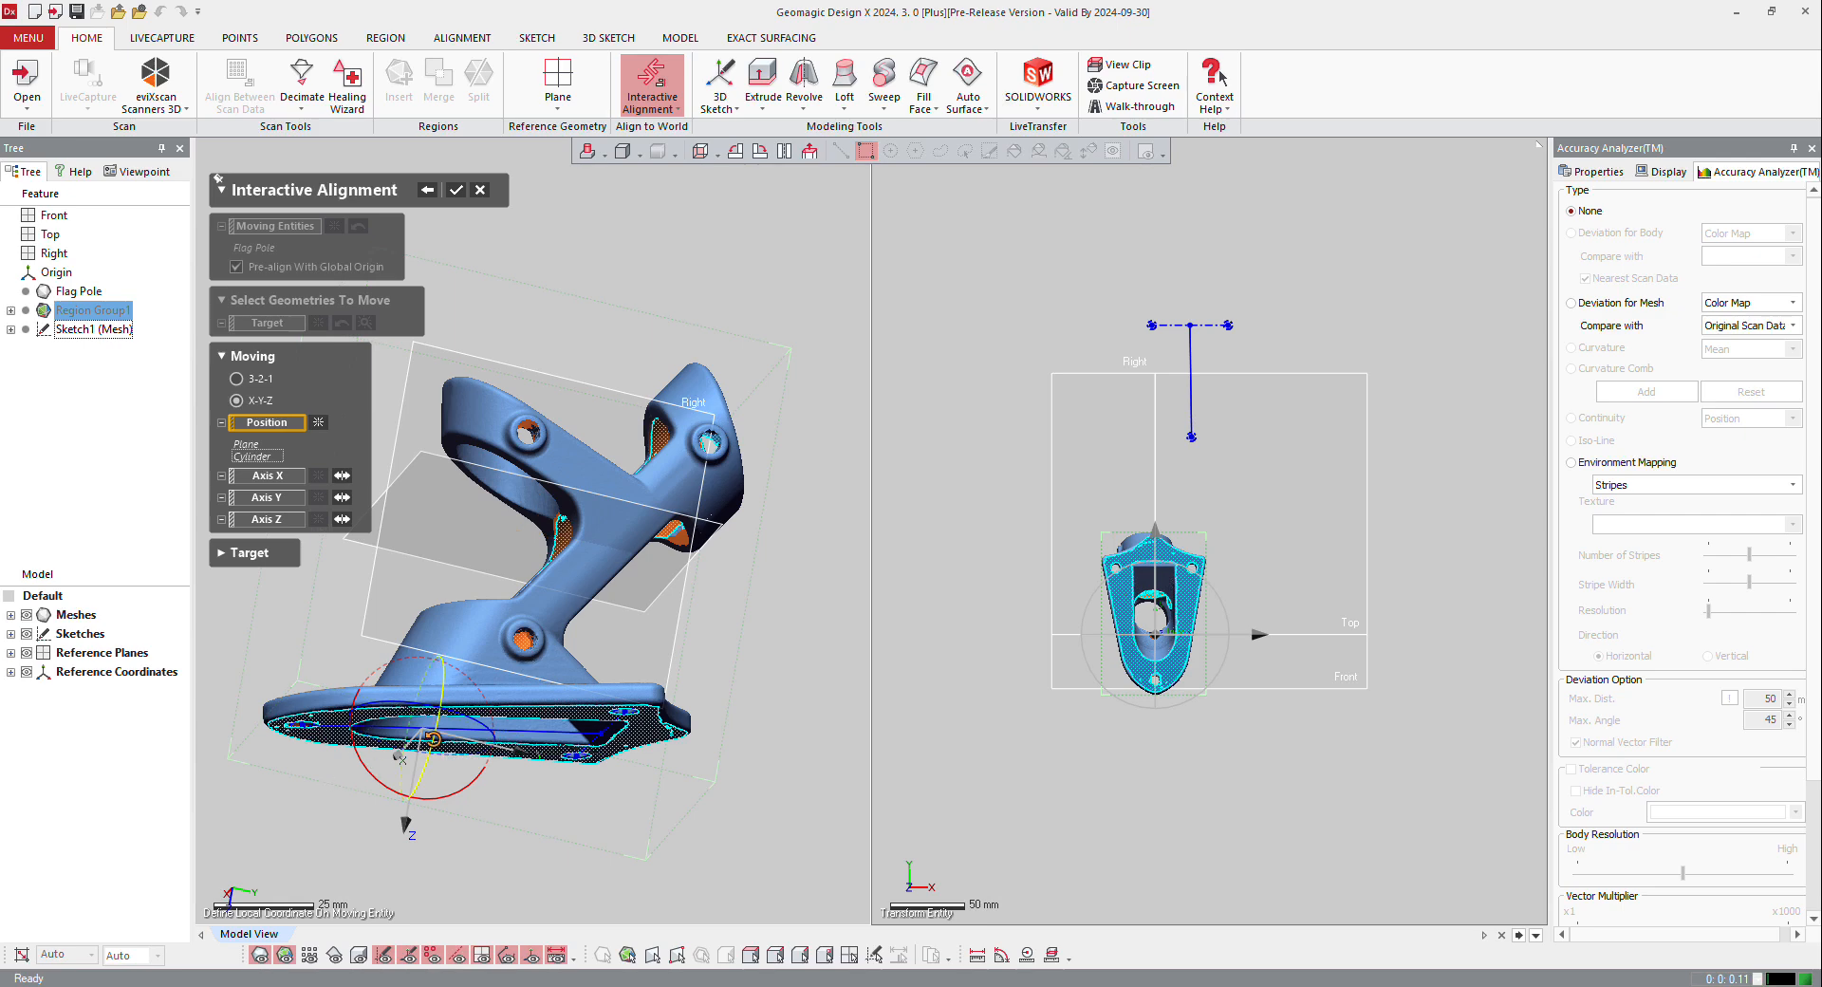
{"action": "left_click", "coordinate": [264, 520]}
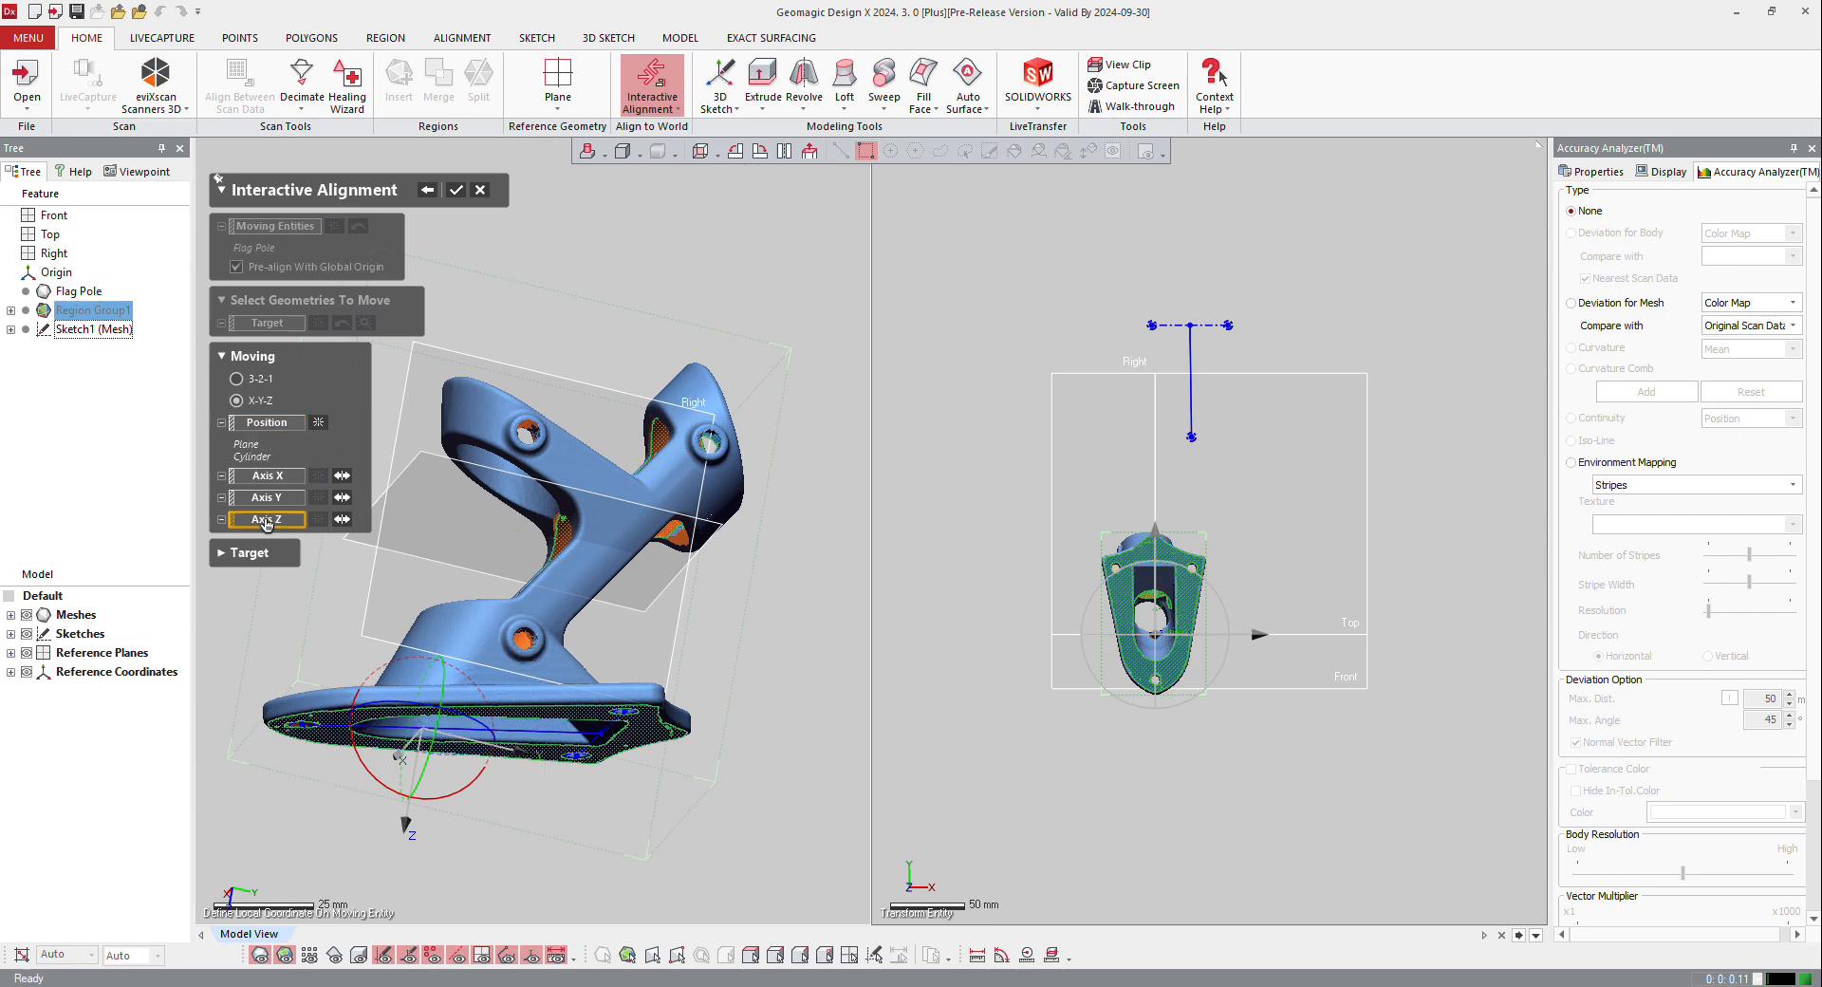
{"action": "left_click", "coordinate": [633, 723]}
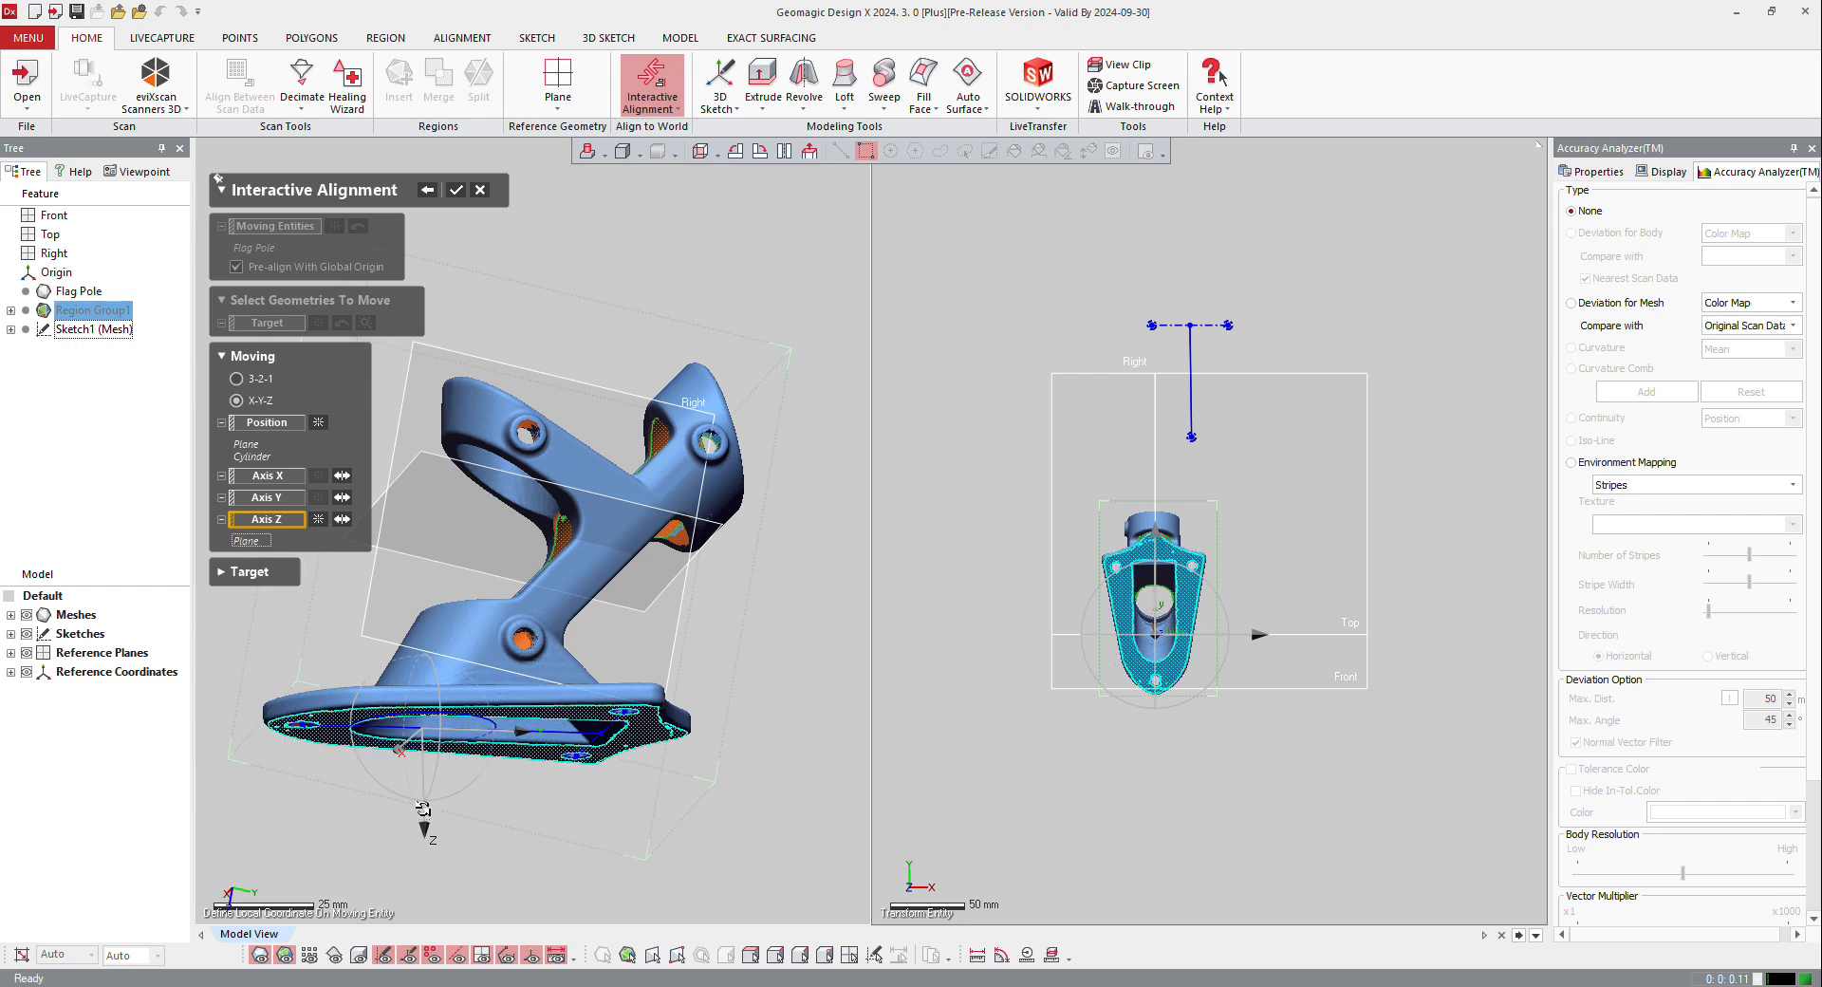
{"action": "right_click_drag", "start_coordinate": [424, 803], "coordinate": [426, 813]}
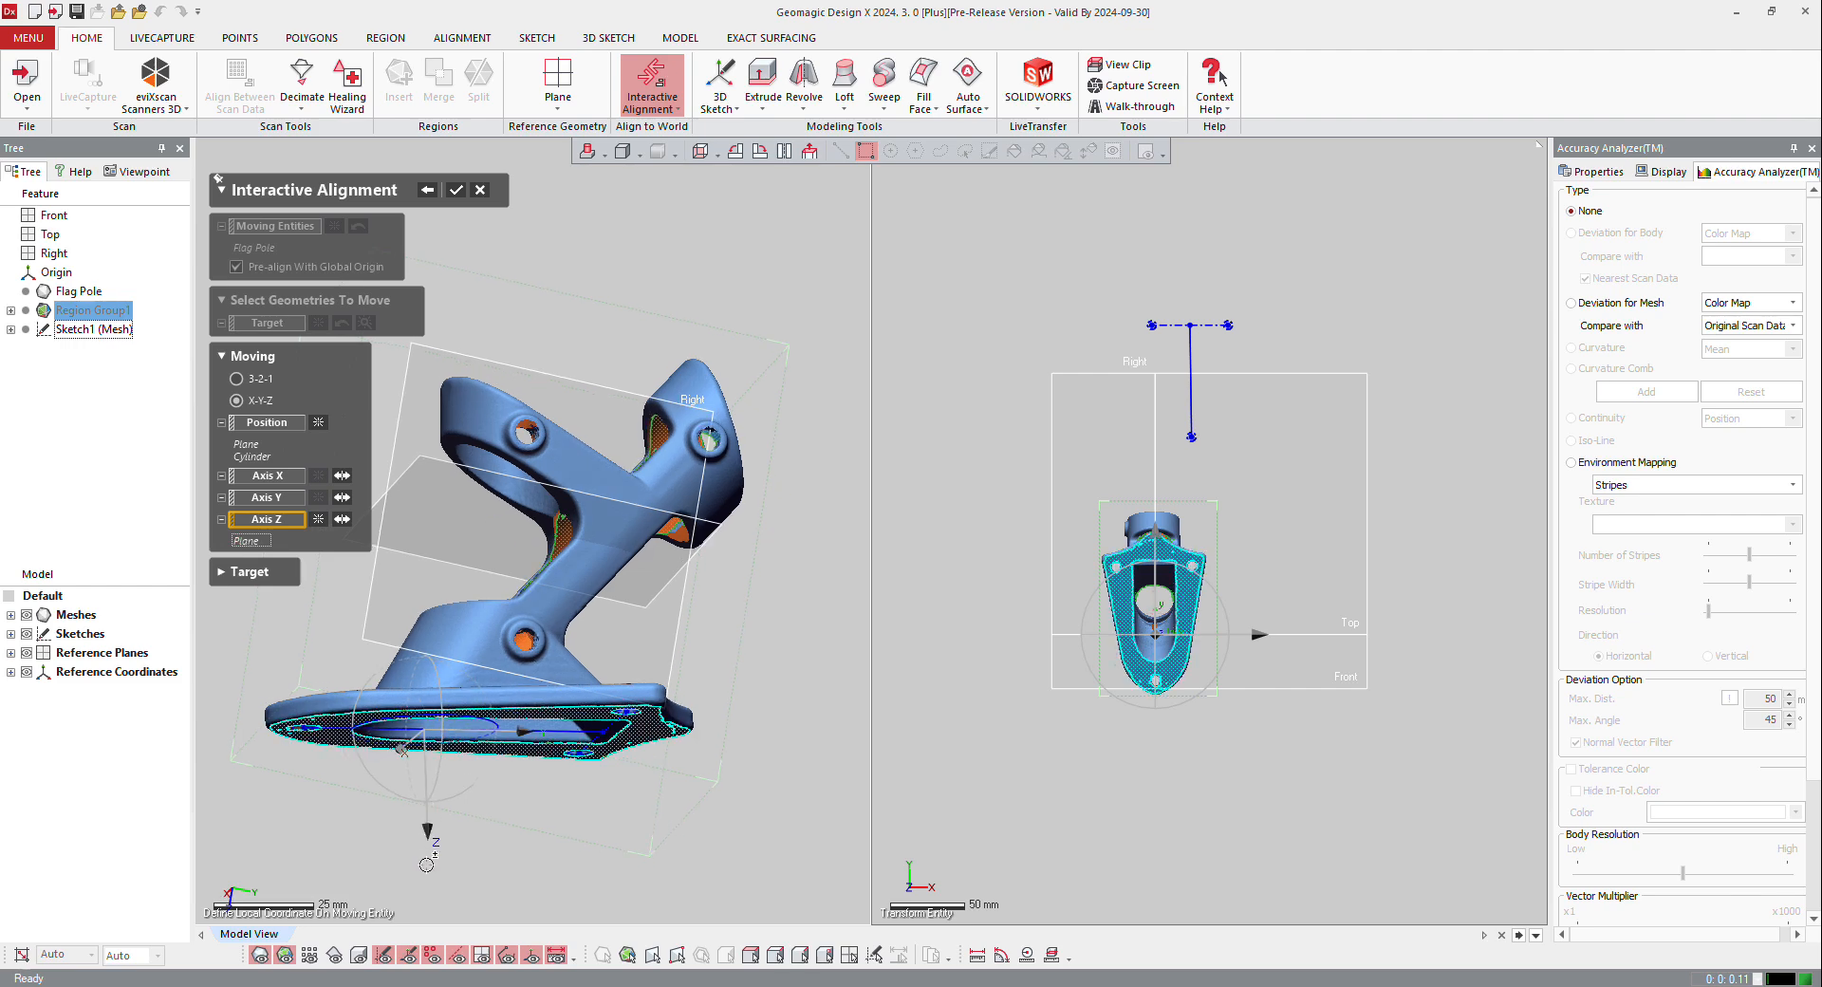
{"action": "left_click", "coordinate": [342, 519]}
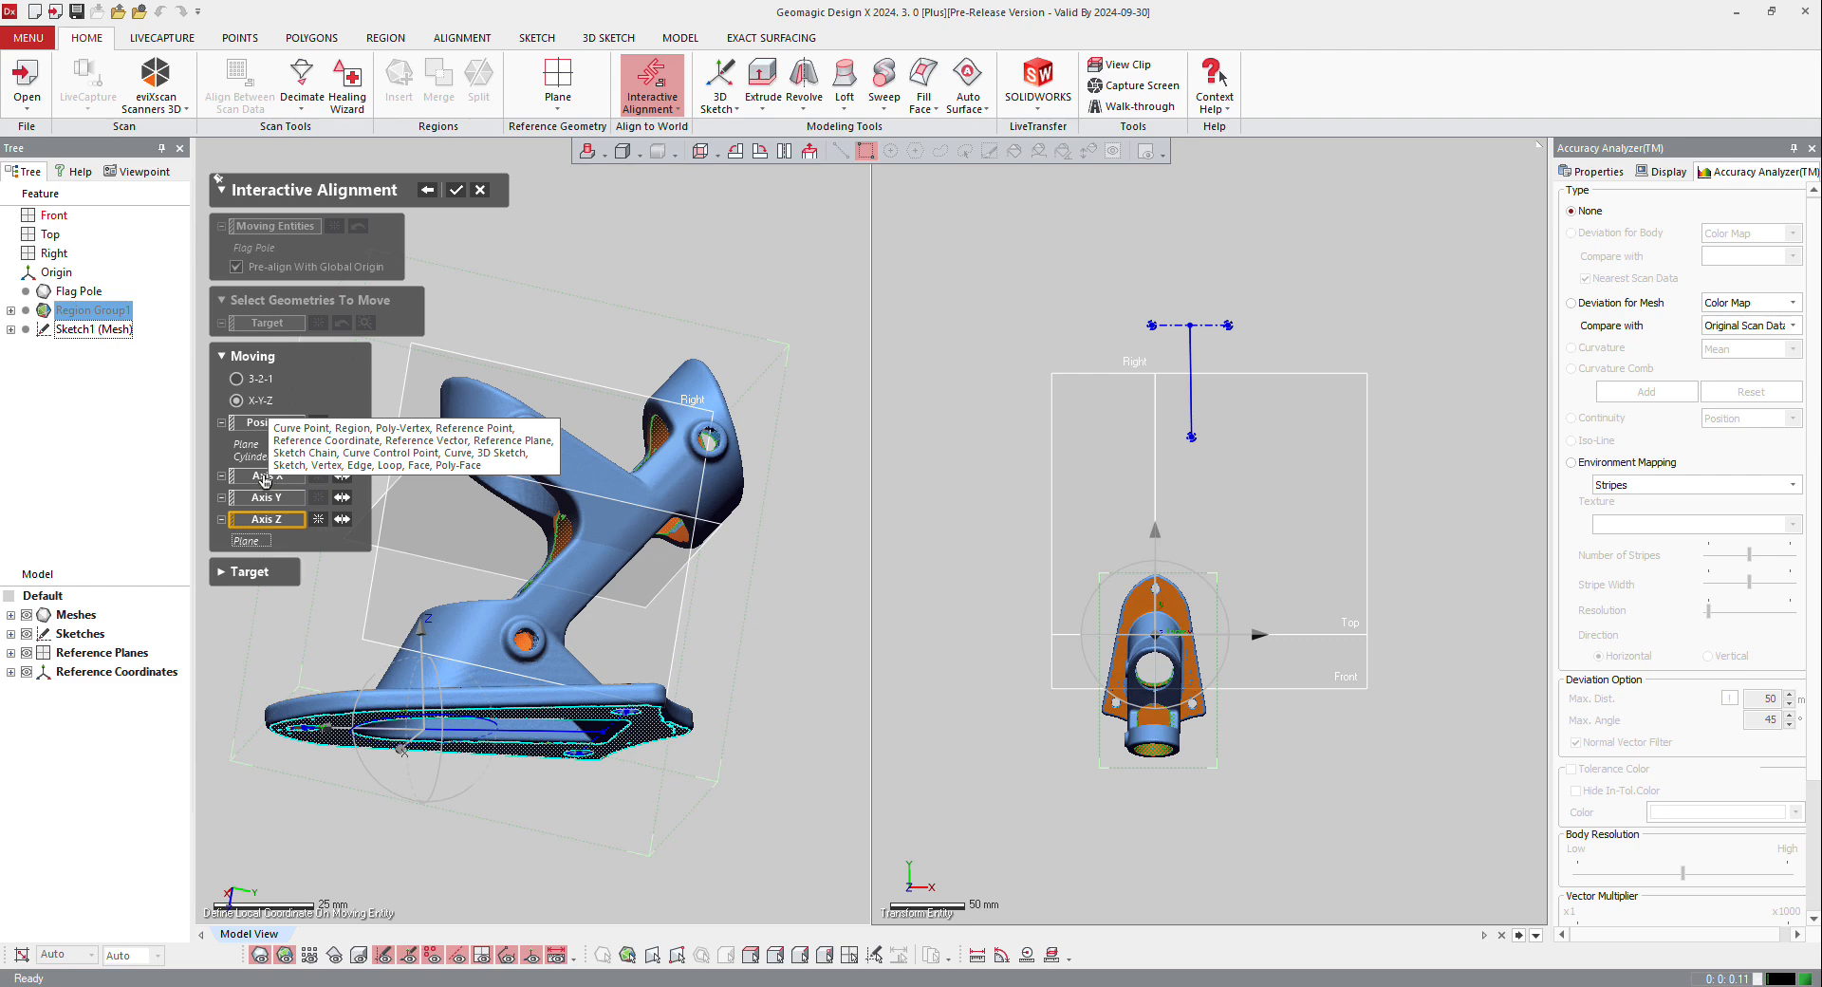
Step: Set the alignment's Y axis from the sketched centre line between the screw holes and apply the alignment
{"action": "left_click", "coordinate": [265, 477]}
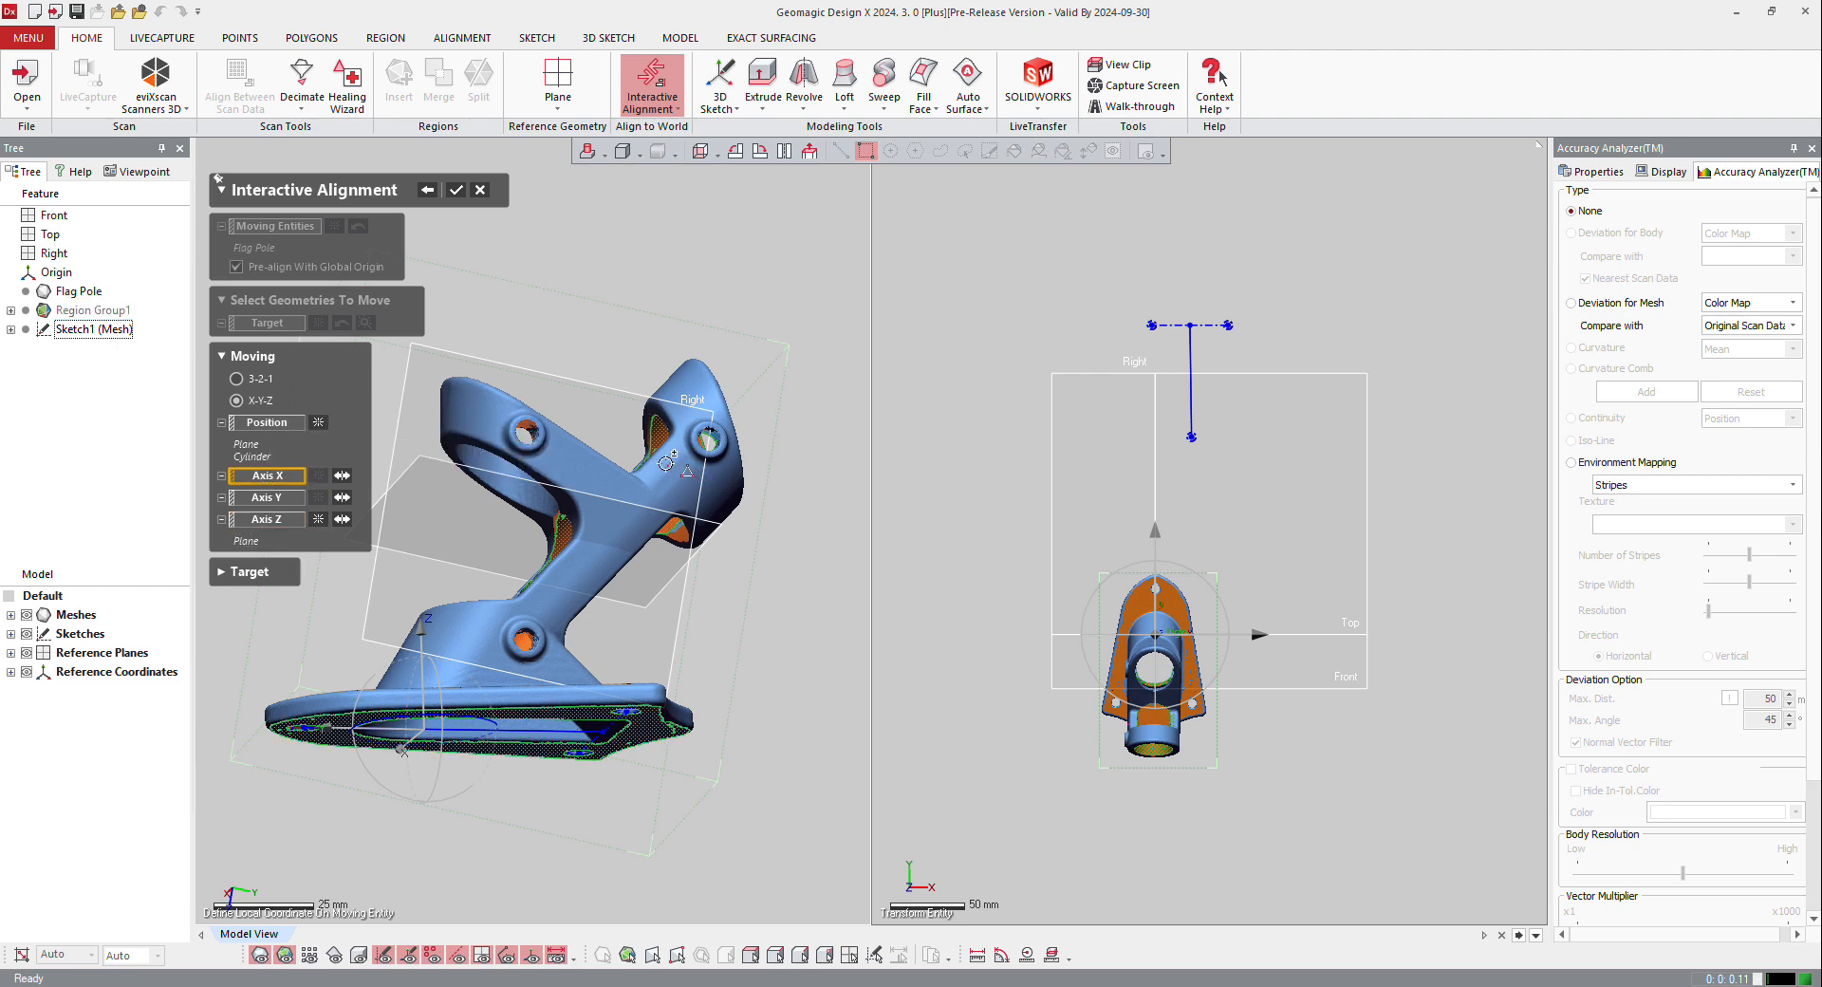
{"action": "mouse_move", "coordinate": [658, 468]}
{"action": "right_mouse_down"}
{"action": "mouse_move", "coordinate": [545, 560]}
{"action": "mouse_move", "coordinate": [680, 379]}
{"action": "mouse_move", "coordinate": [661, 394]}
{"action": "right_mouse_up"}
{"action": "left_click", "coordinate": [260, 499]}
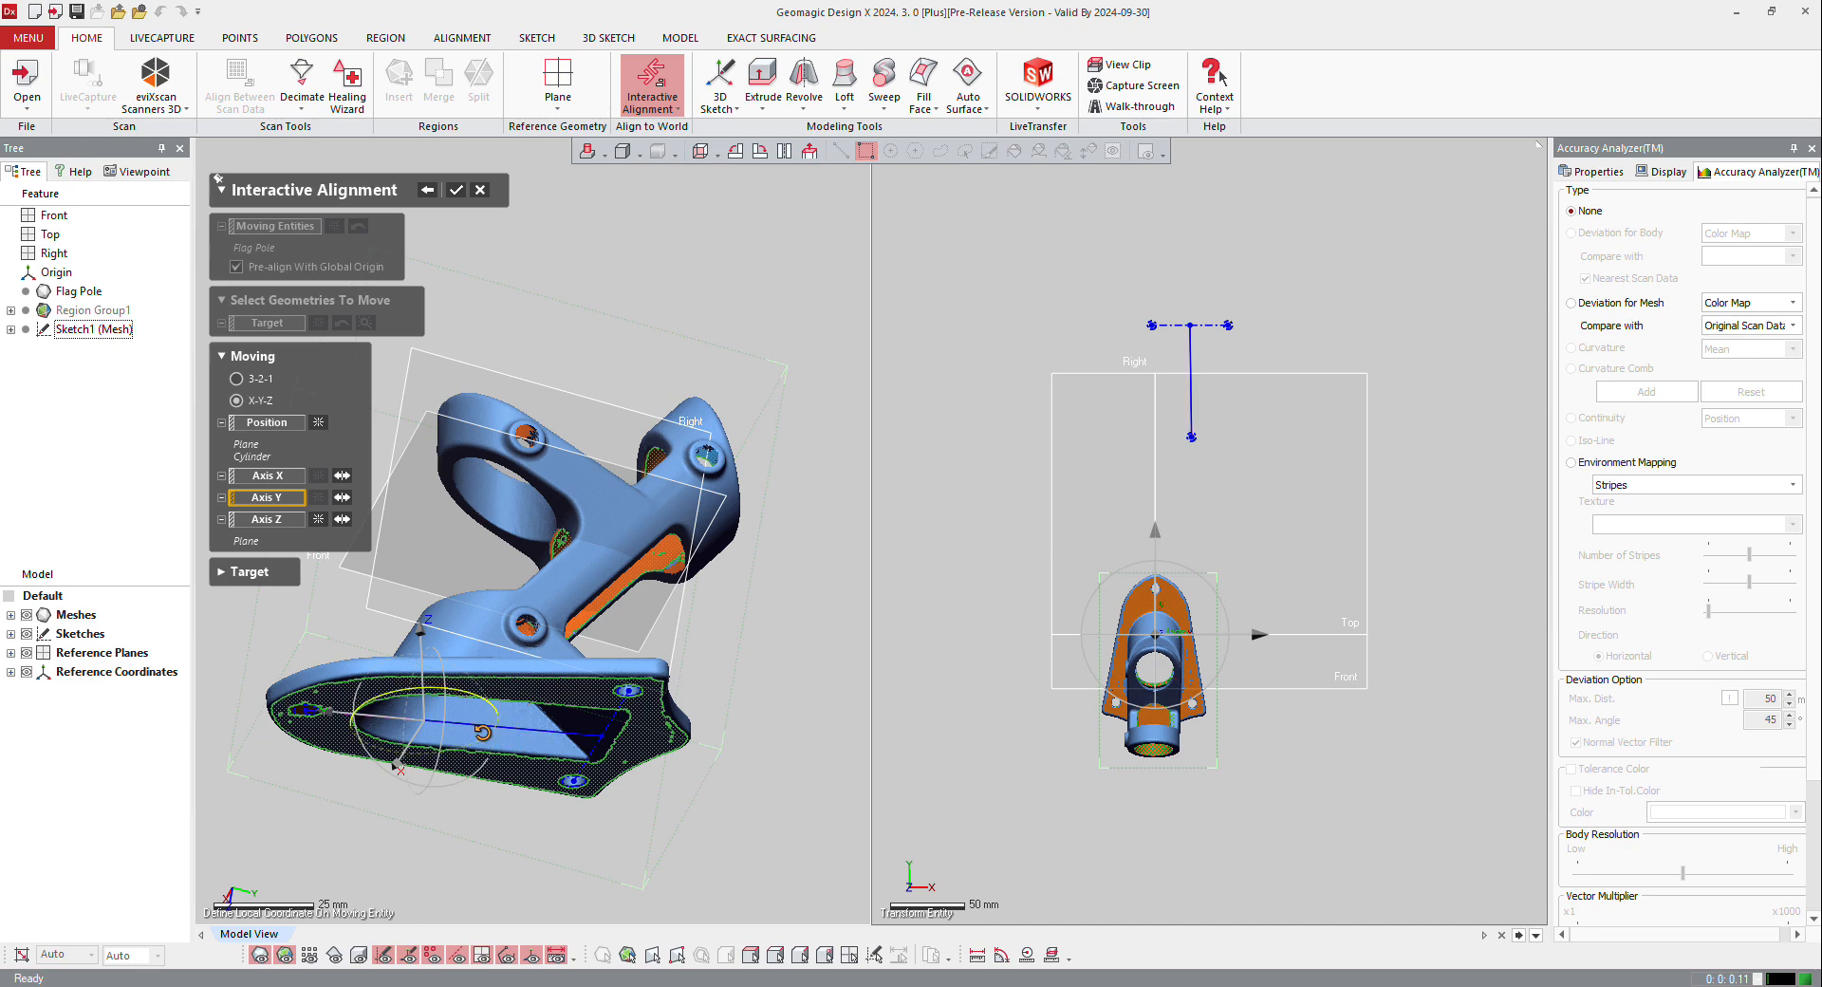
{"action": "left_click", "coordinate": [478, 722]}
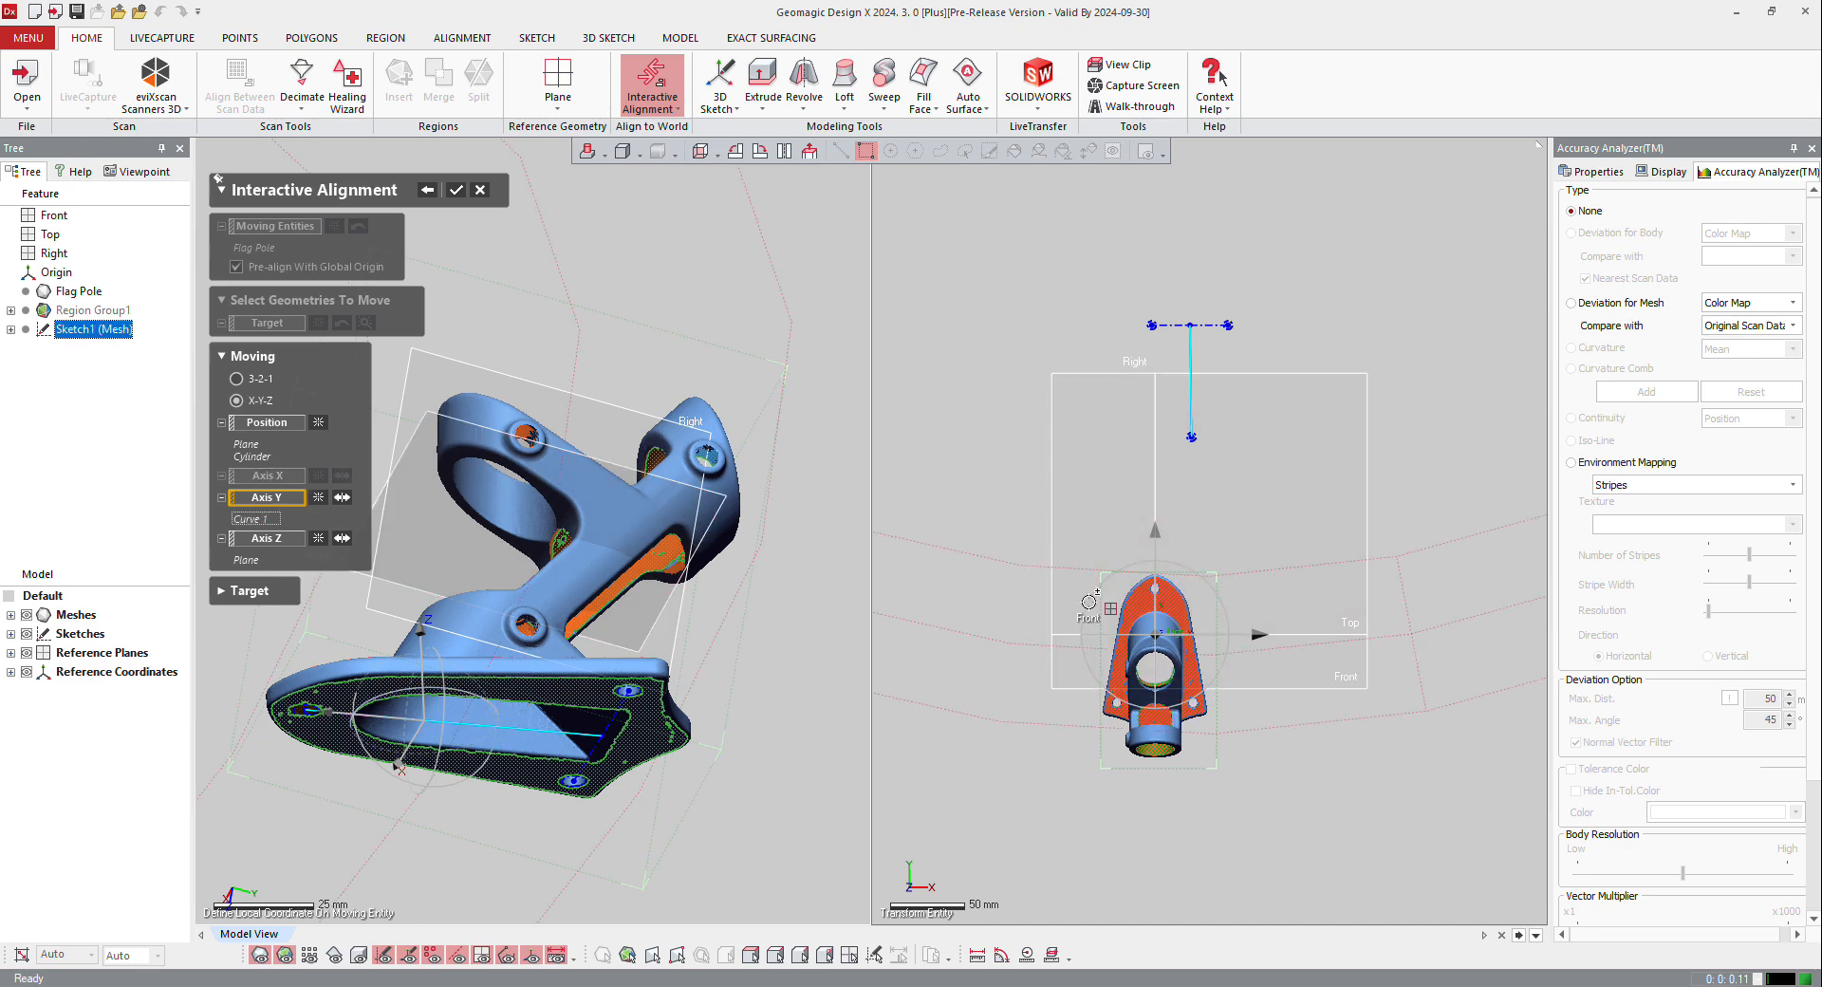
{"action": "right_click_drag", "start_coordinate": [560, 555], "coordinate": [594, 455]}
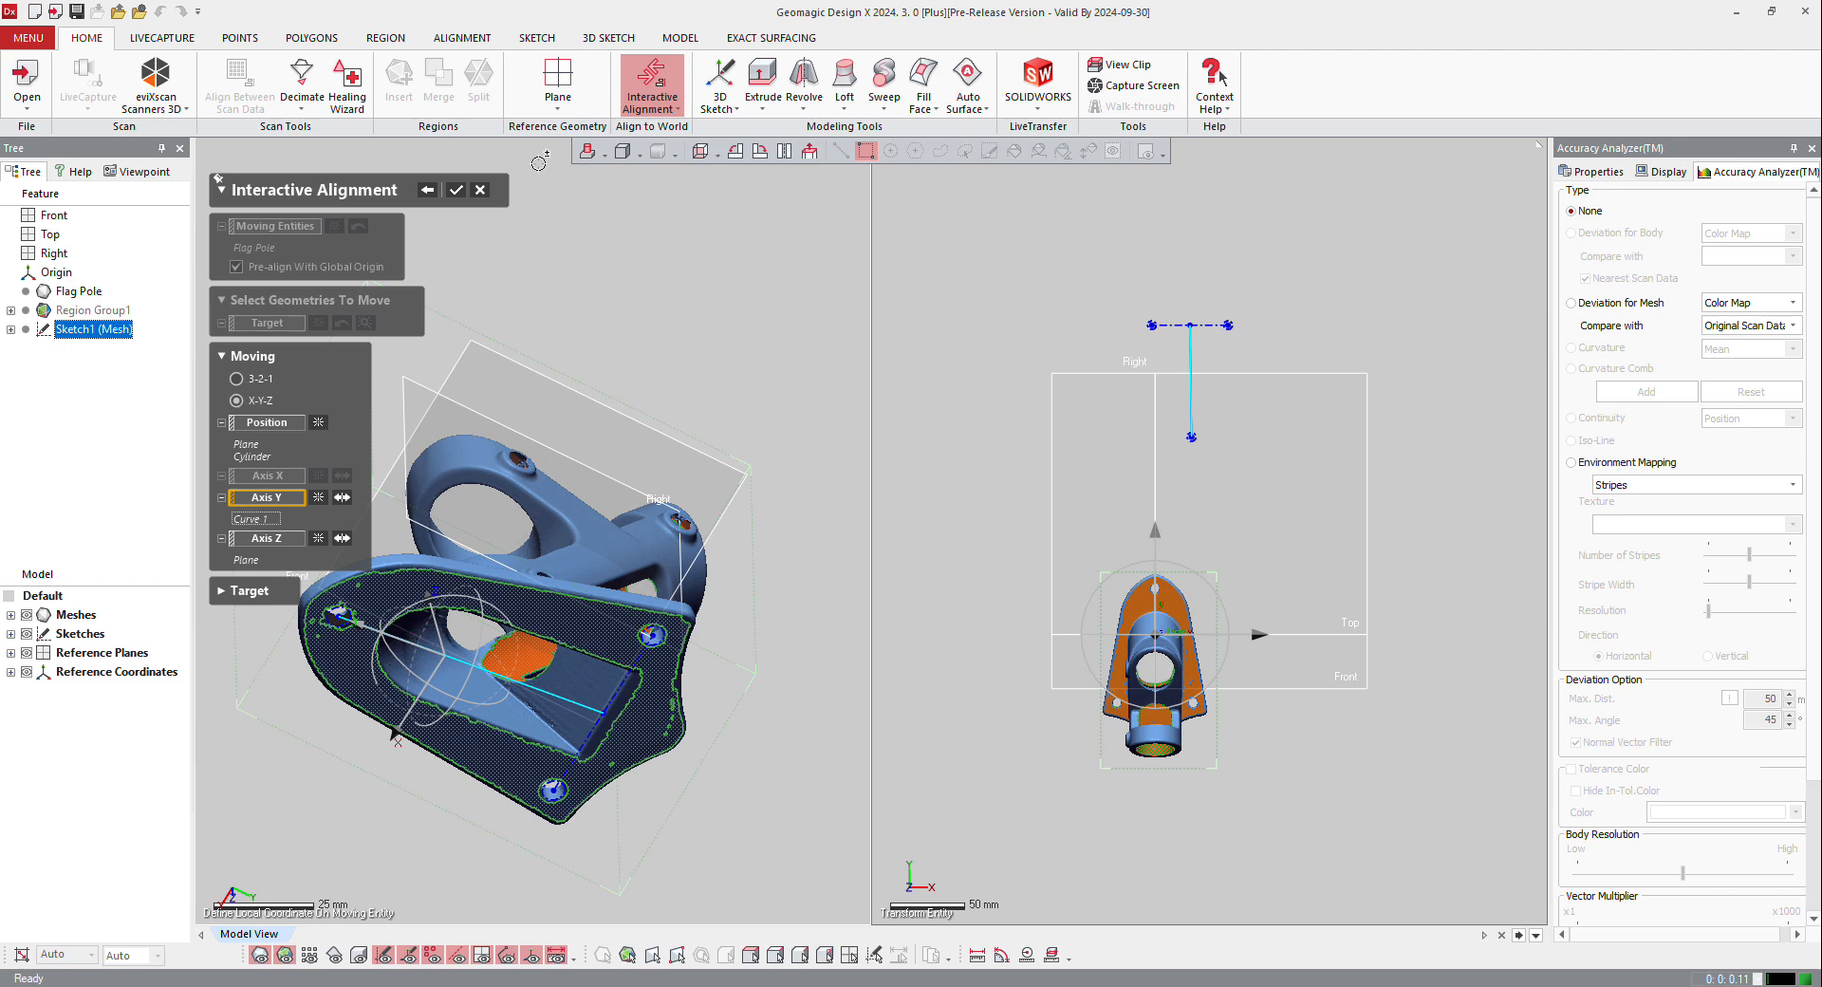
{"action": "left_click", "coordinate": [456, 190]}
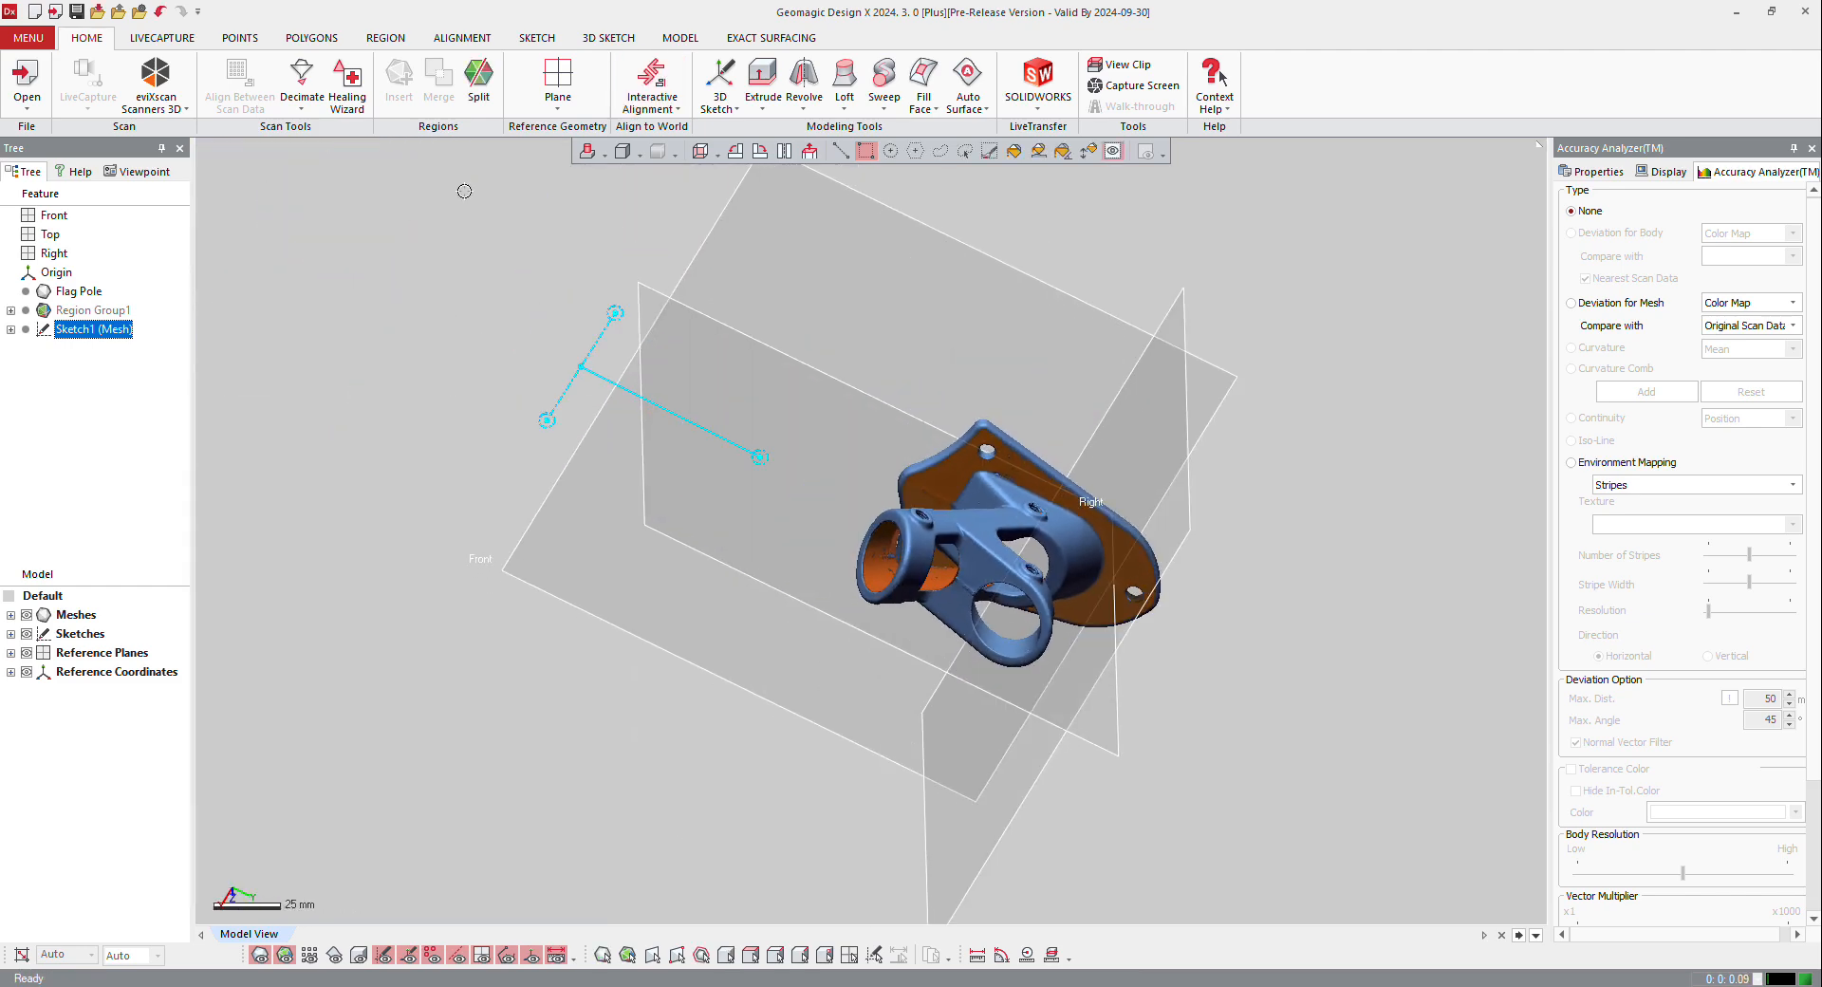
Step: Check the mesh's alignment to the reference planes in the front, left and top views
{"action": "key", "text": "alt+1"}
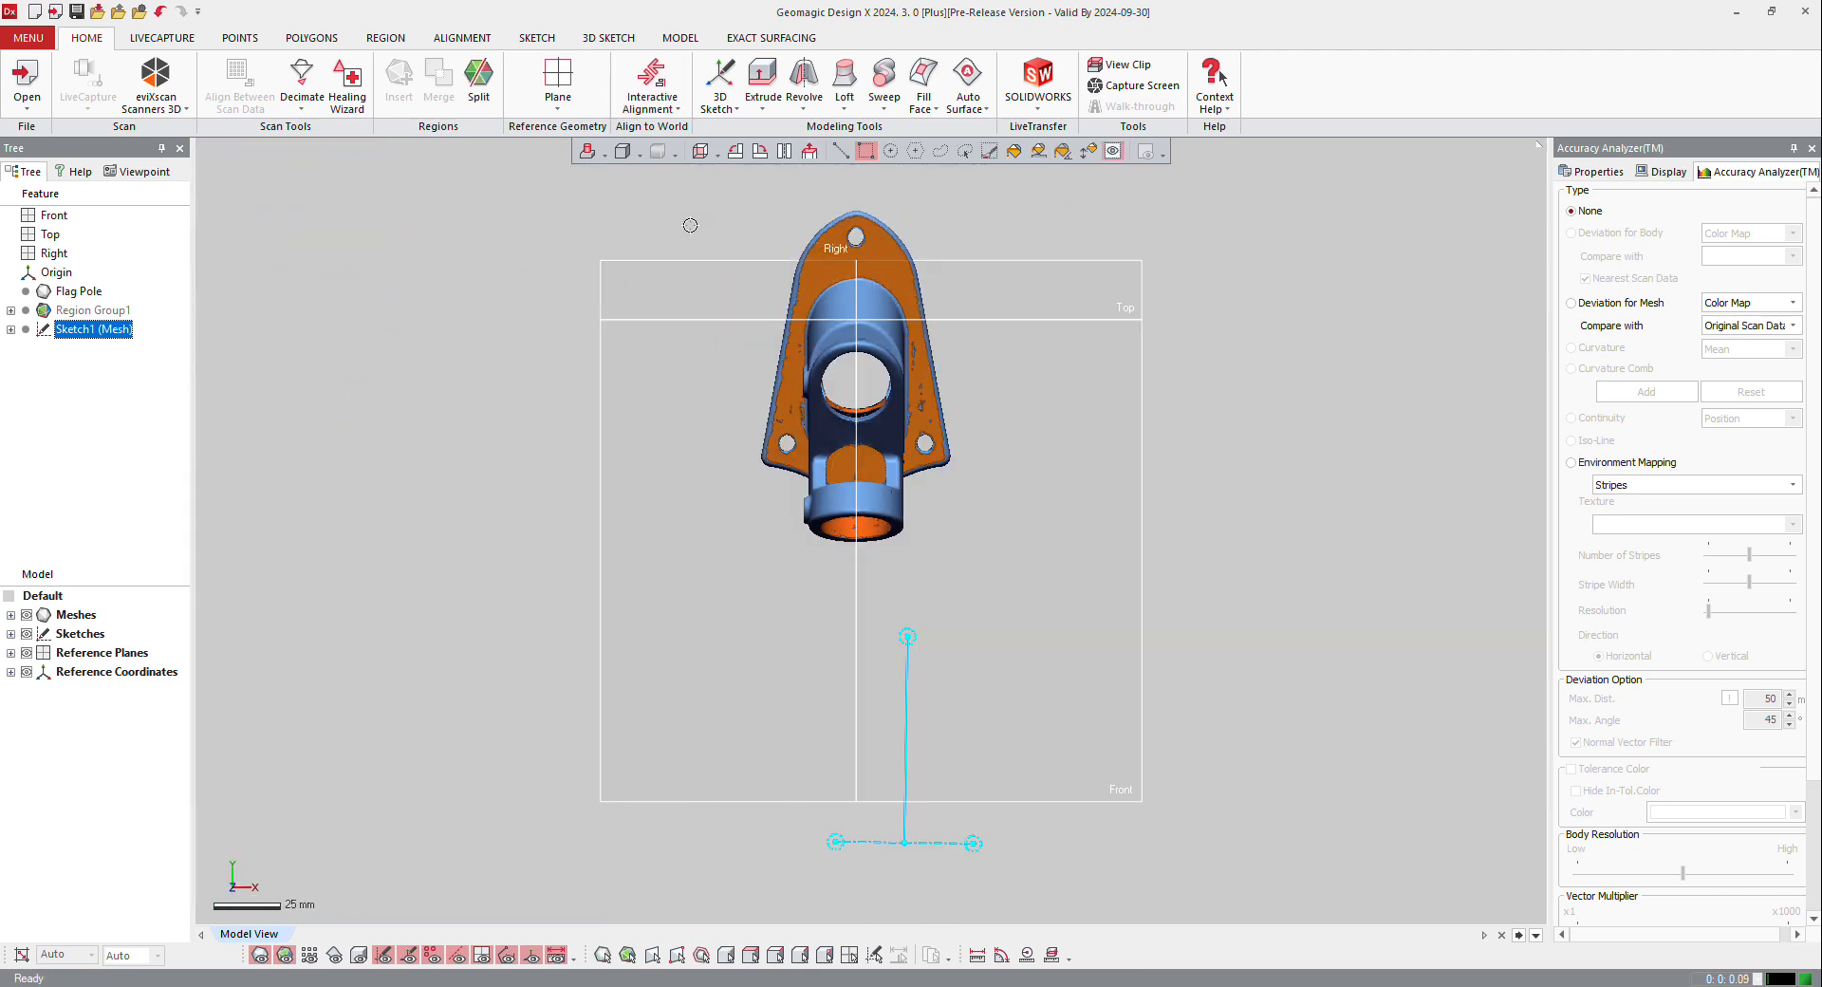
{"action": "scroll", "coordinate": [907, 237], "scroll_direction": "up", "scroll_amount": 2}
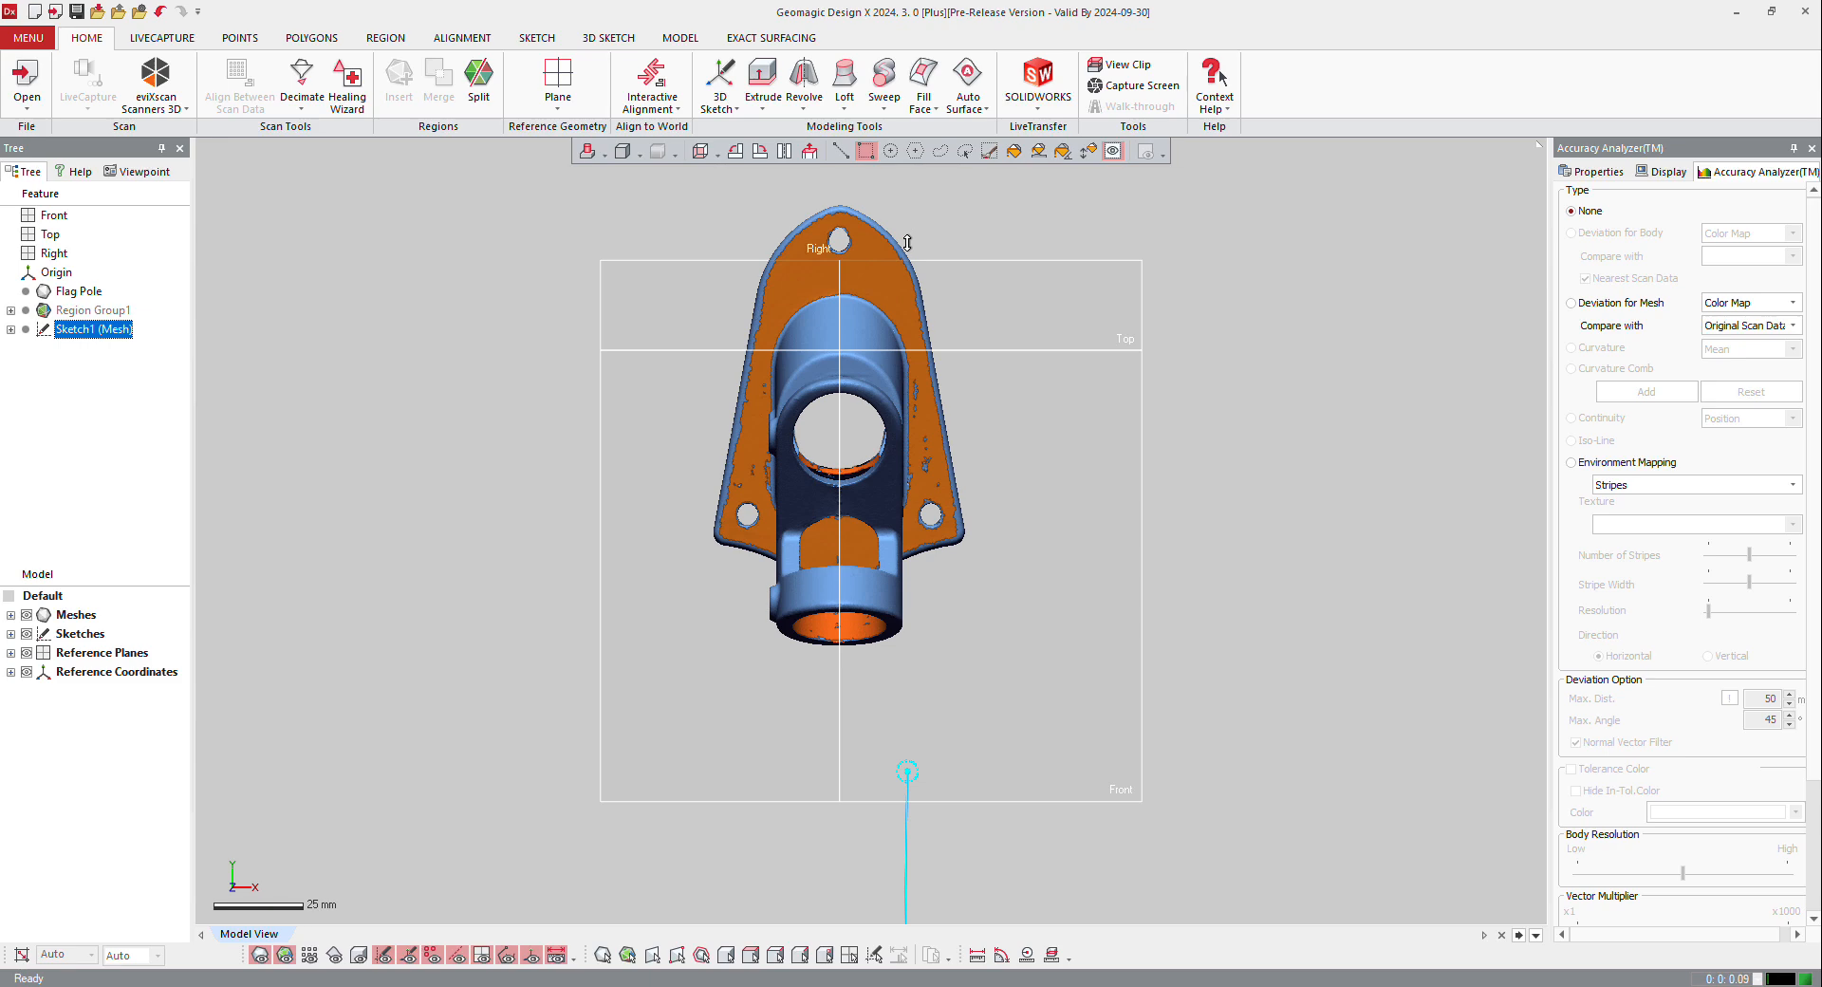
{"action": "key", "text": "alt+3"}
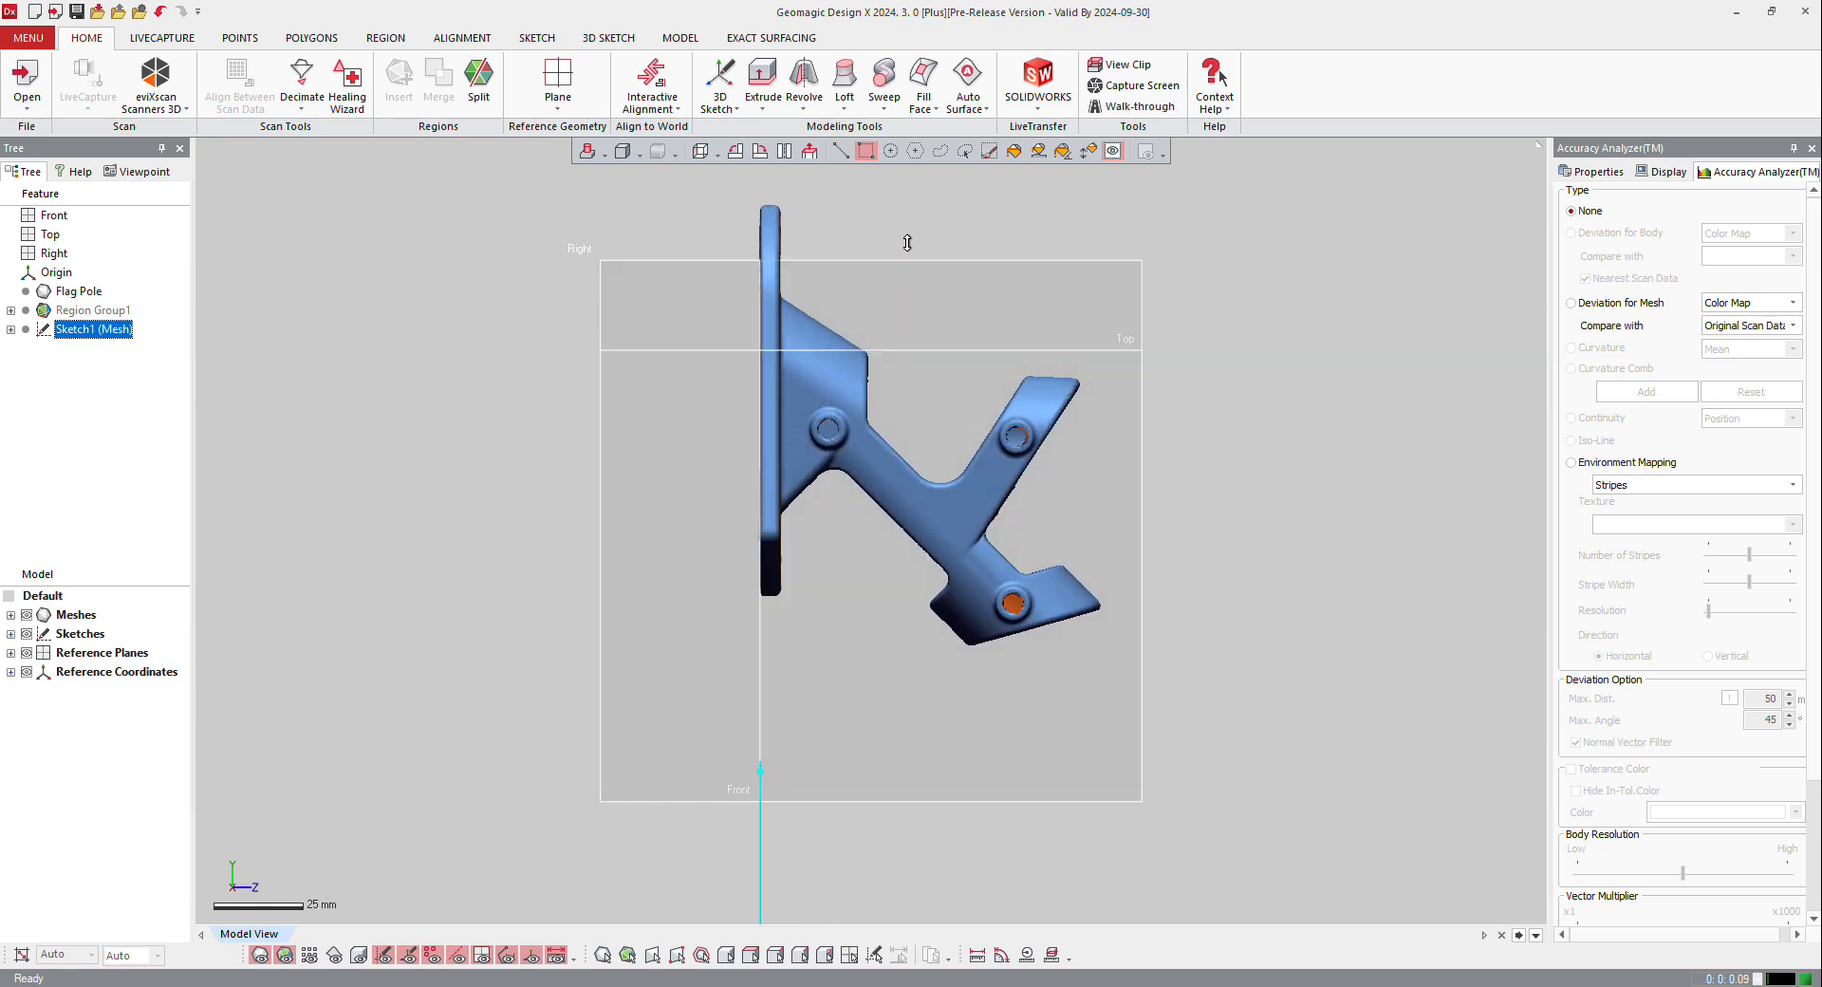
{"action": "key", "text": "alt+5"}
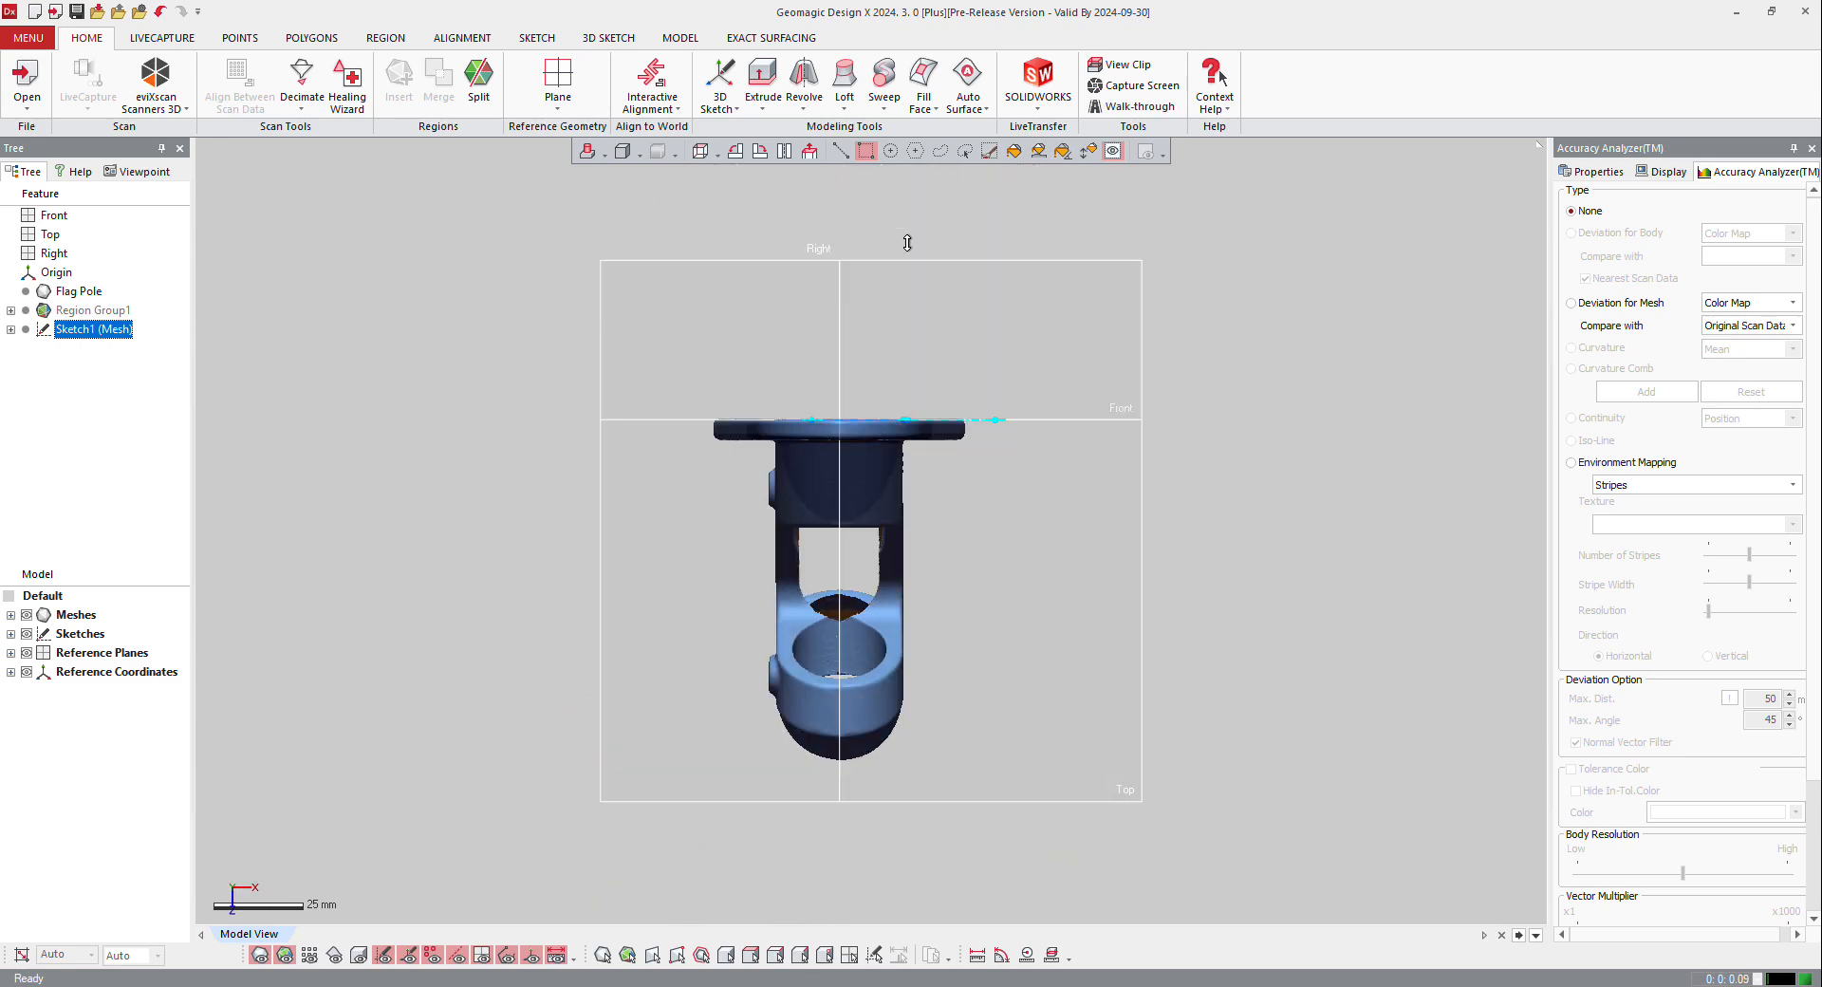
{"action": "key", "text": "alt+1"}
{"action": "scroll", "coordinate": [851, 365], "scroll_direction": "down", "scroll_amount": 3}
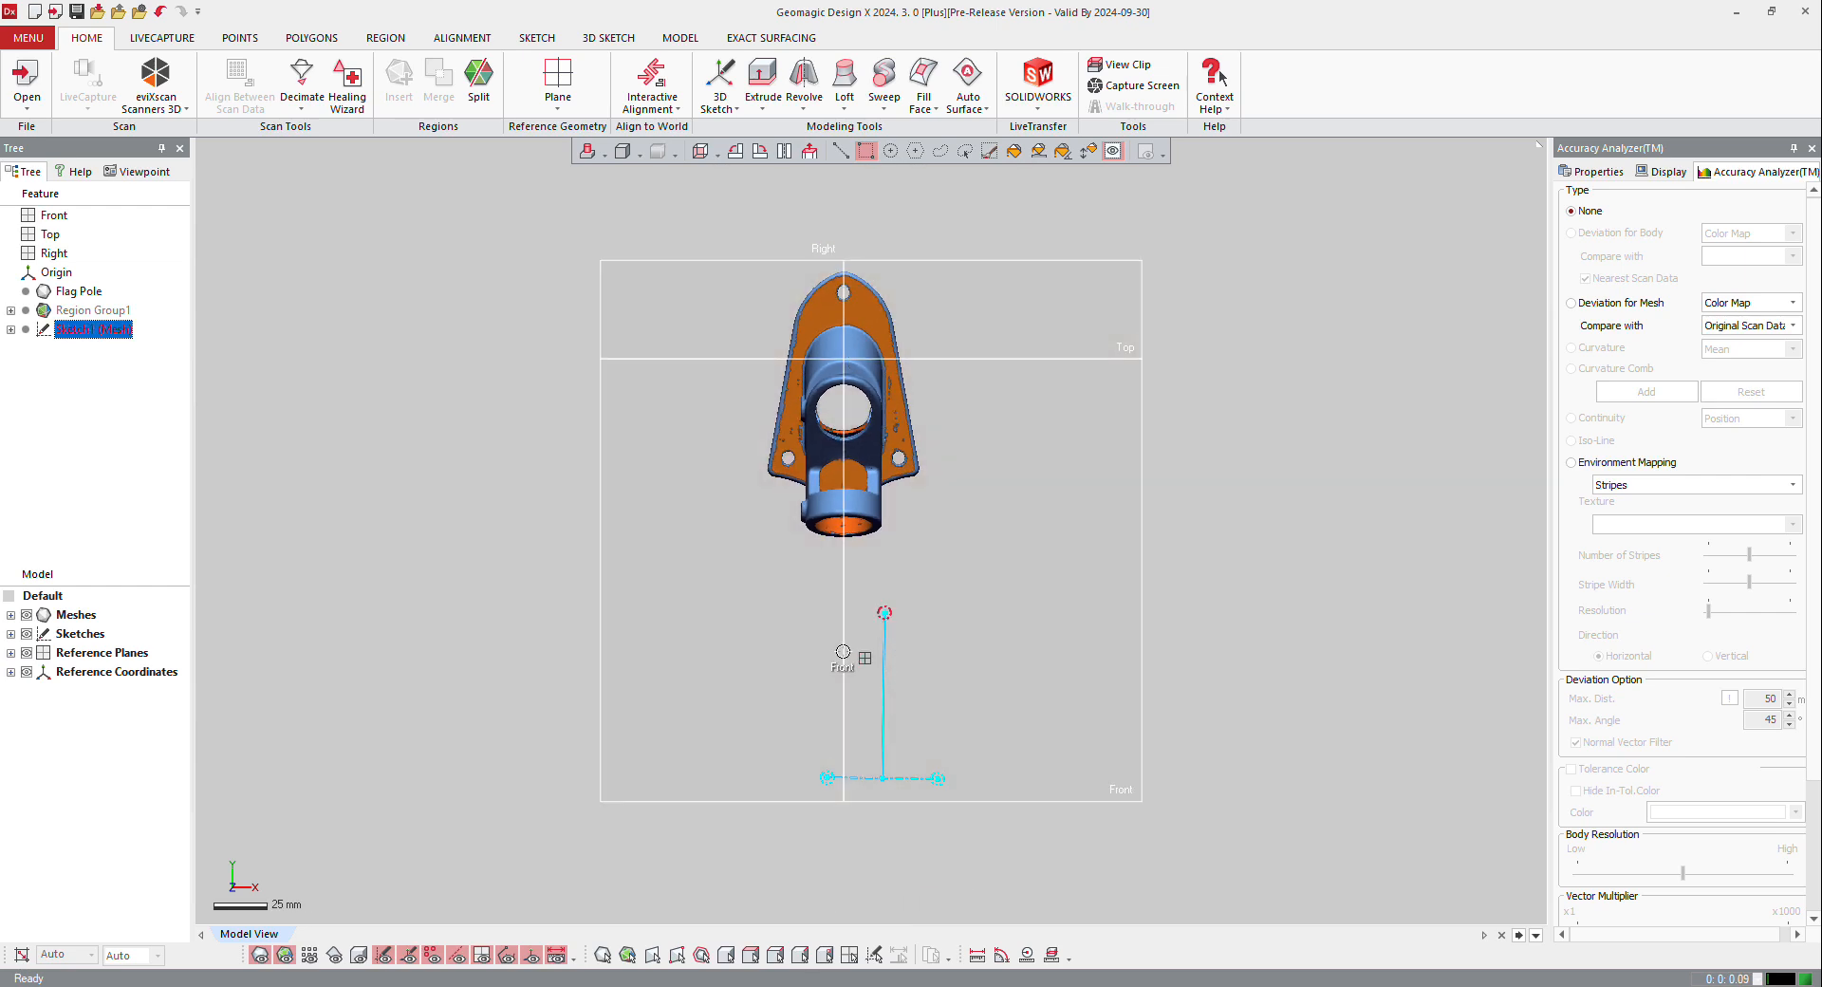
Step: Delete the mesh sketch that was used for the alignment
{"action": "right_click", "coordinate": [53, 330]}
{"action": "left_click", "coordinate": [114, 365]}
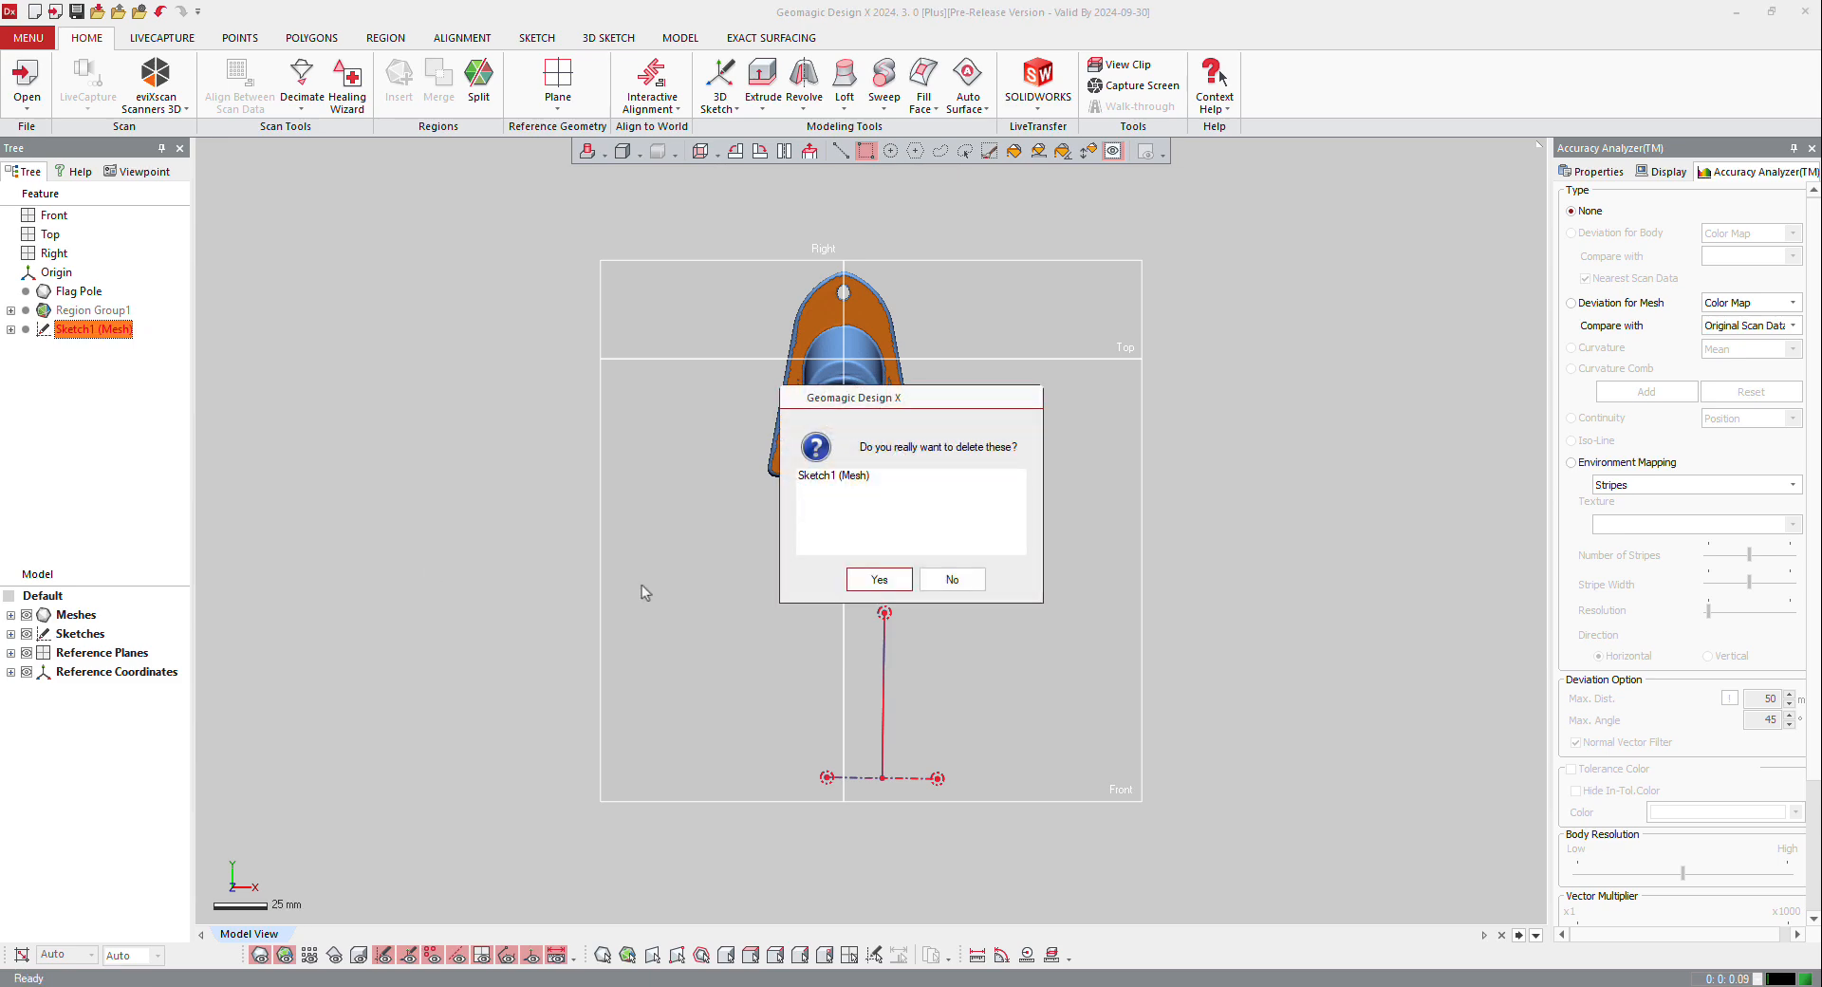
{"action": "left_click", "coordinate": [859, 577]}
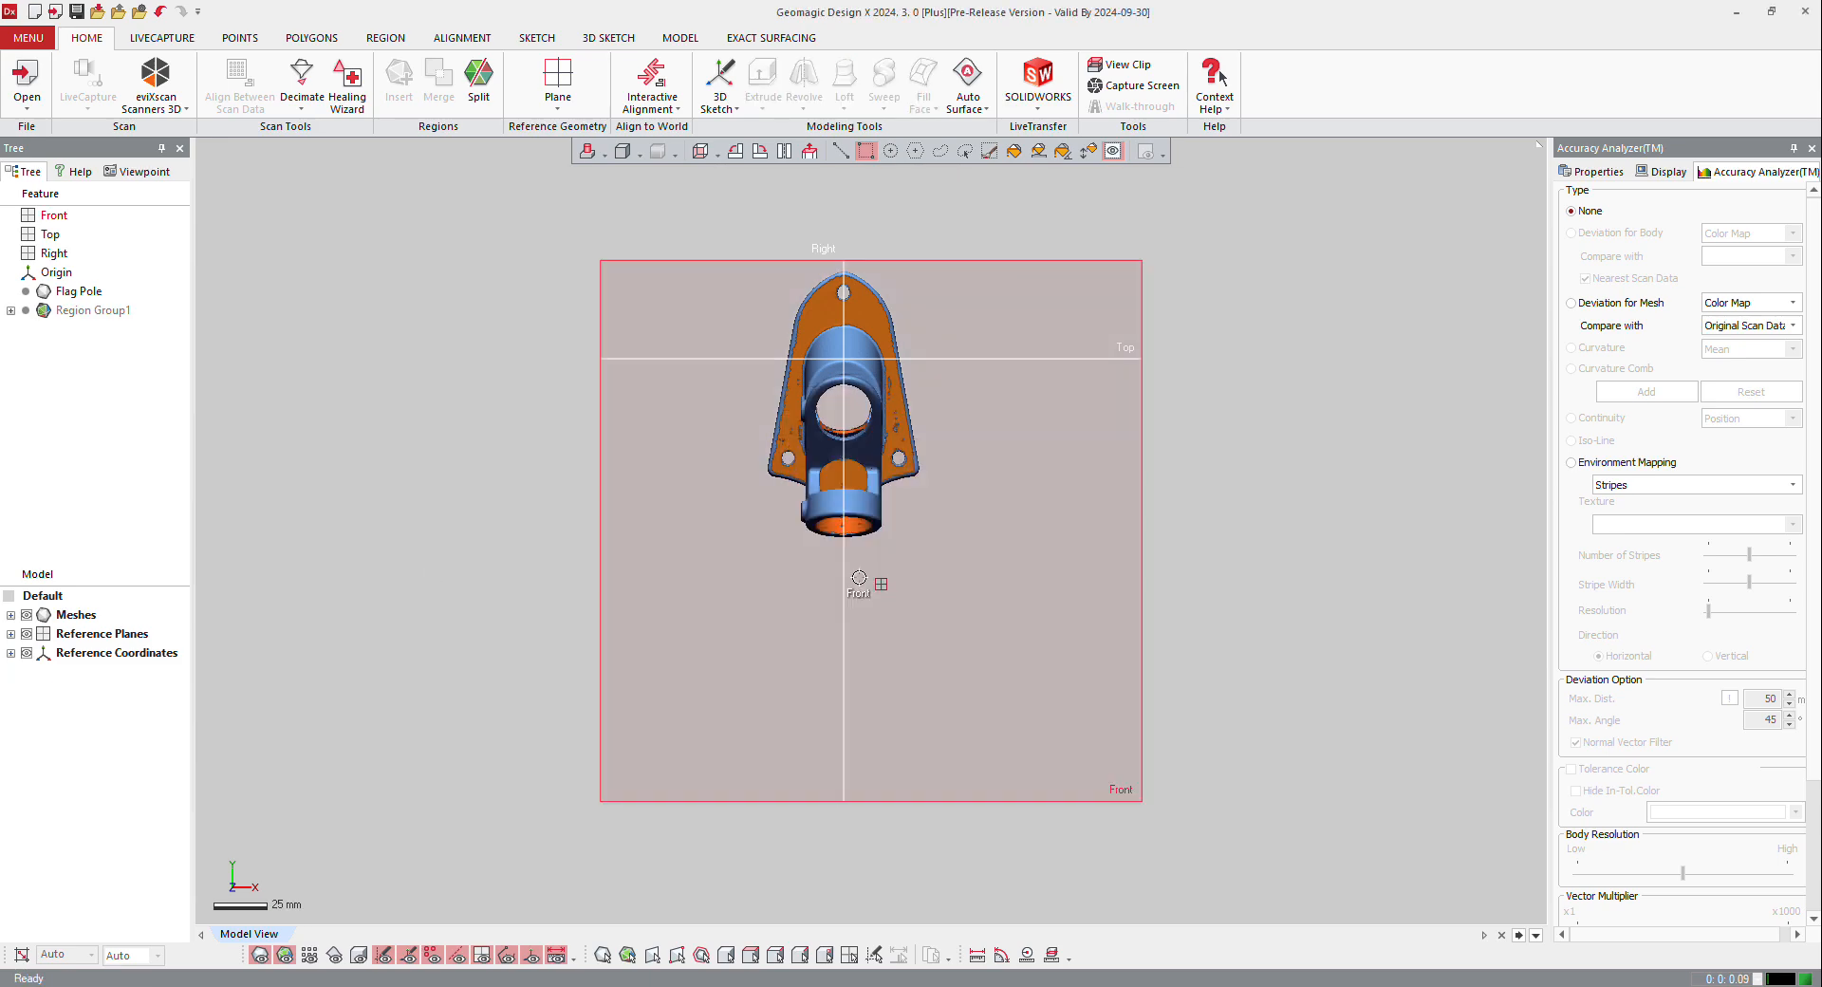
Step: Measure the angle between the Front plane and the tube bore's cylinder region, and close the measurement without keeping it
{"action": "scroll", "coordinate": [1007, 266], "scroll_direction": "up", "scroll_amount": 5}
{"action": "right_click_drag", "start_coordinate": [939, 578], "coordinate": [911, 455]}
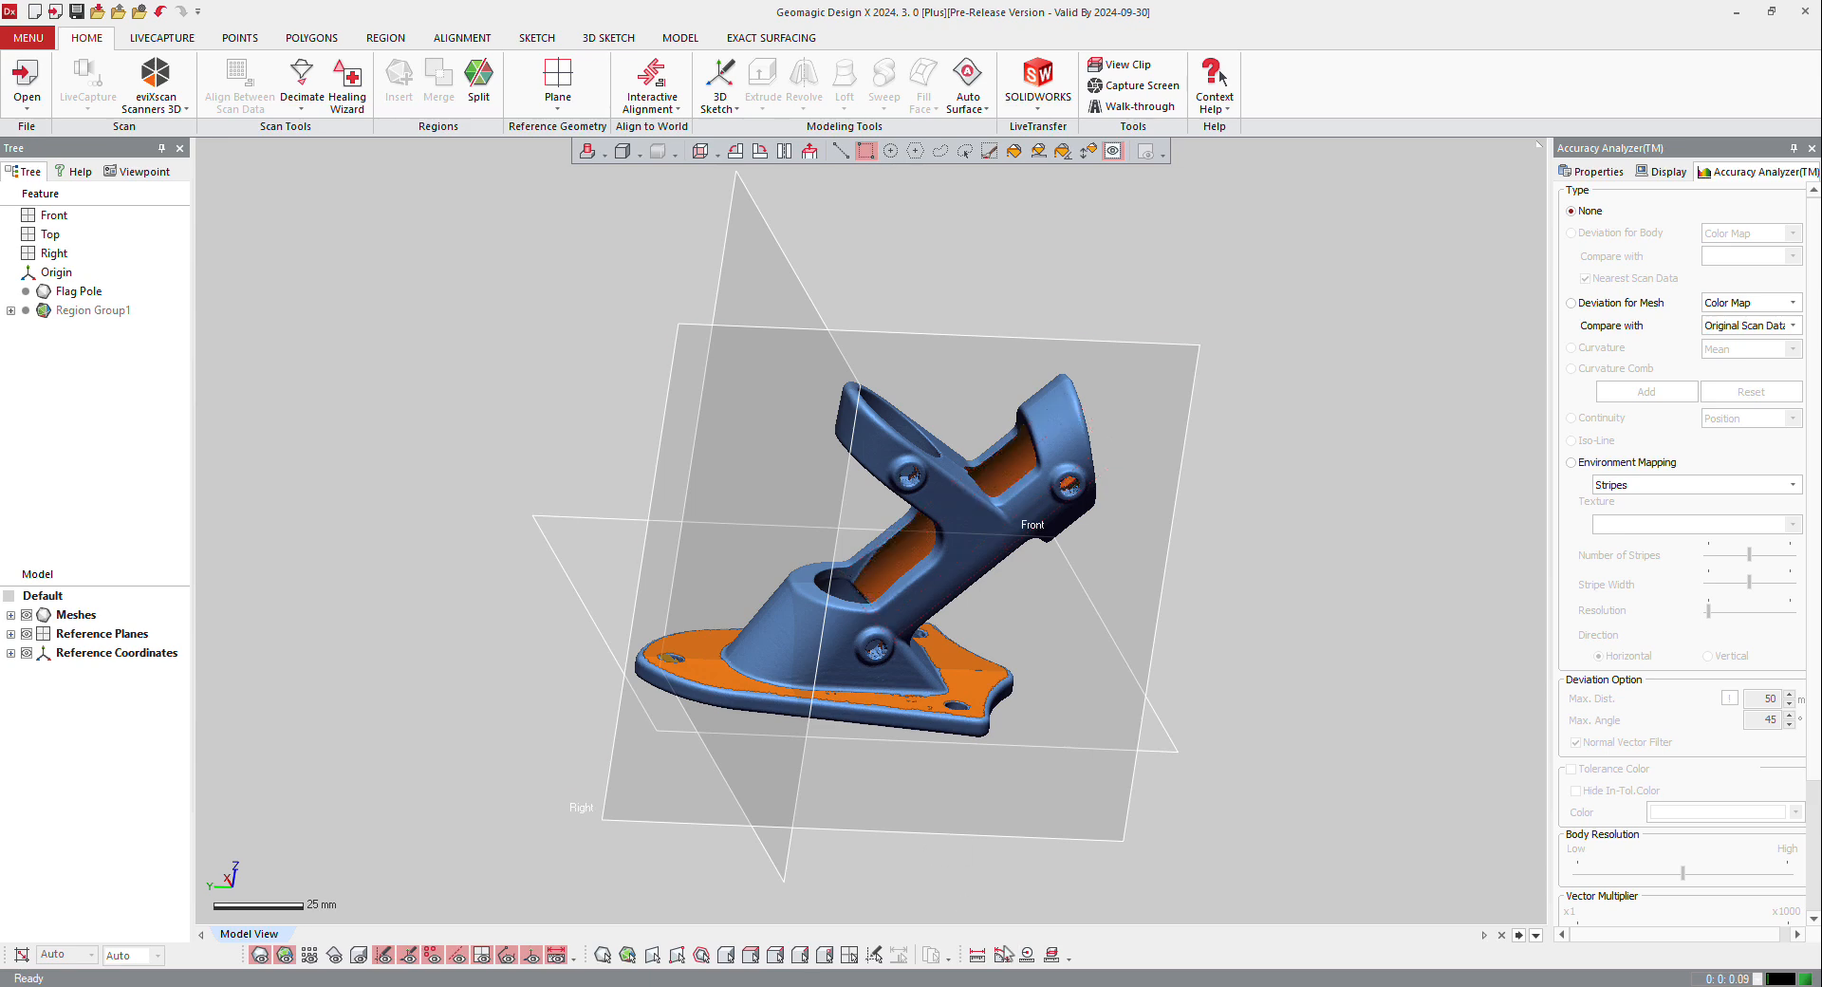
{"action": "left_click", "coordinate": [1002, 958]}
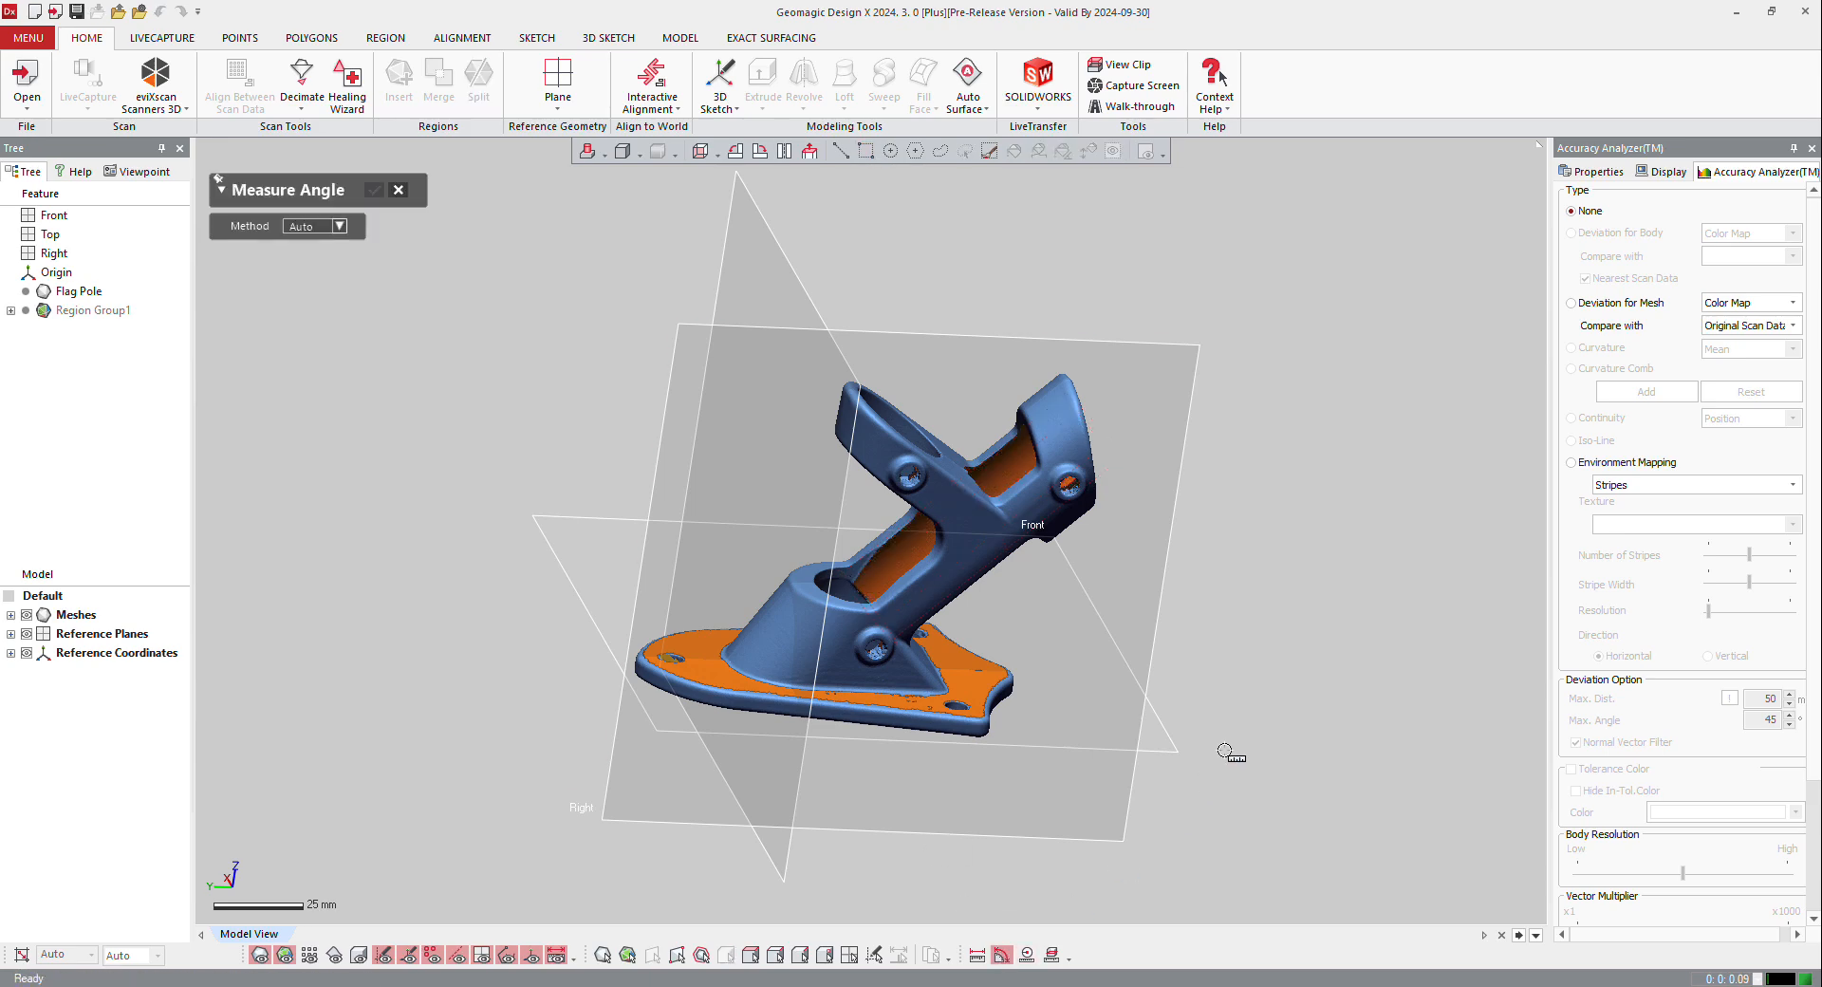
{"action": "left_click", "coordinate": [1171, 739]}
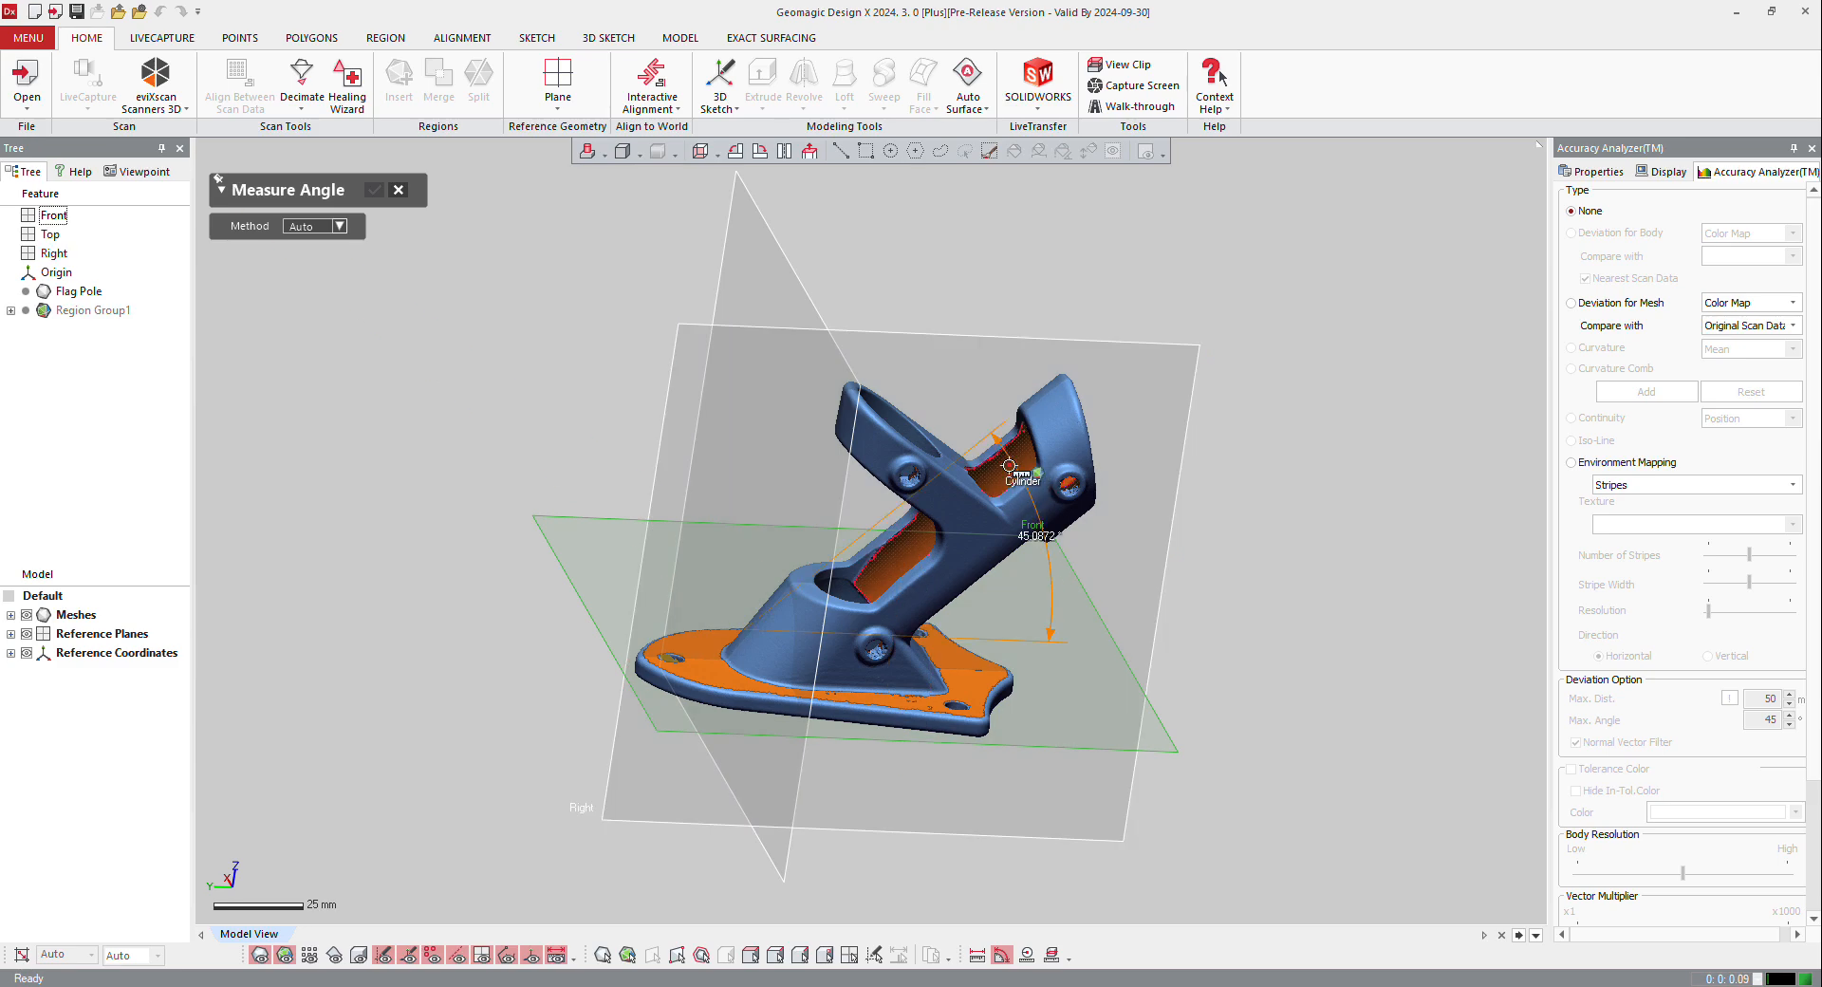
{"action": "left_click", "coordinate": [1008, 465]}
{"action": "right_click_drag", "start_coordinate": [1009, 465], "coordinate": [811, 600]}
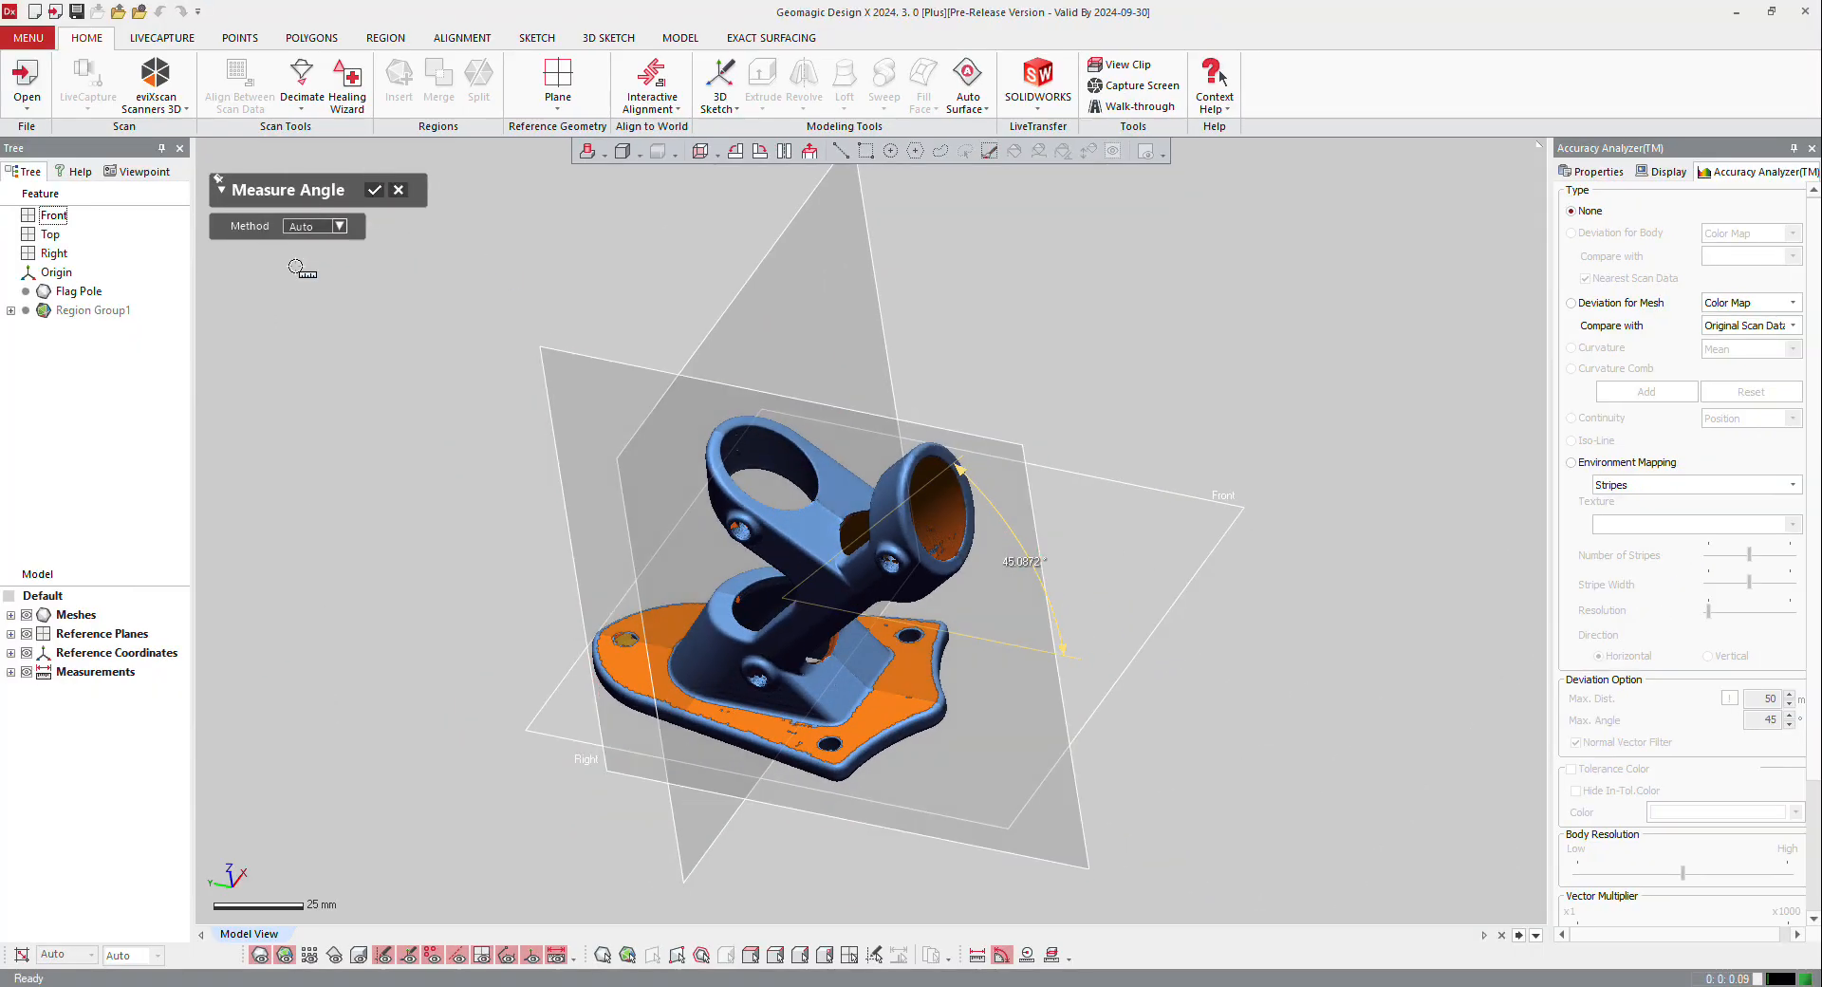
{"action": "left_click", "coordinate": [396, 192]}
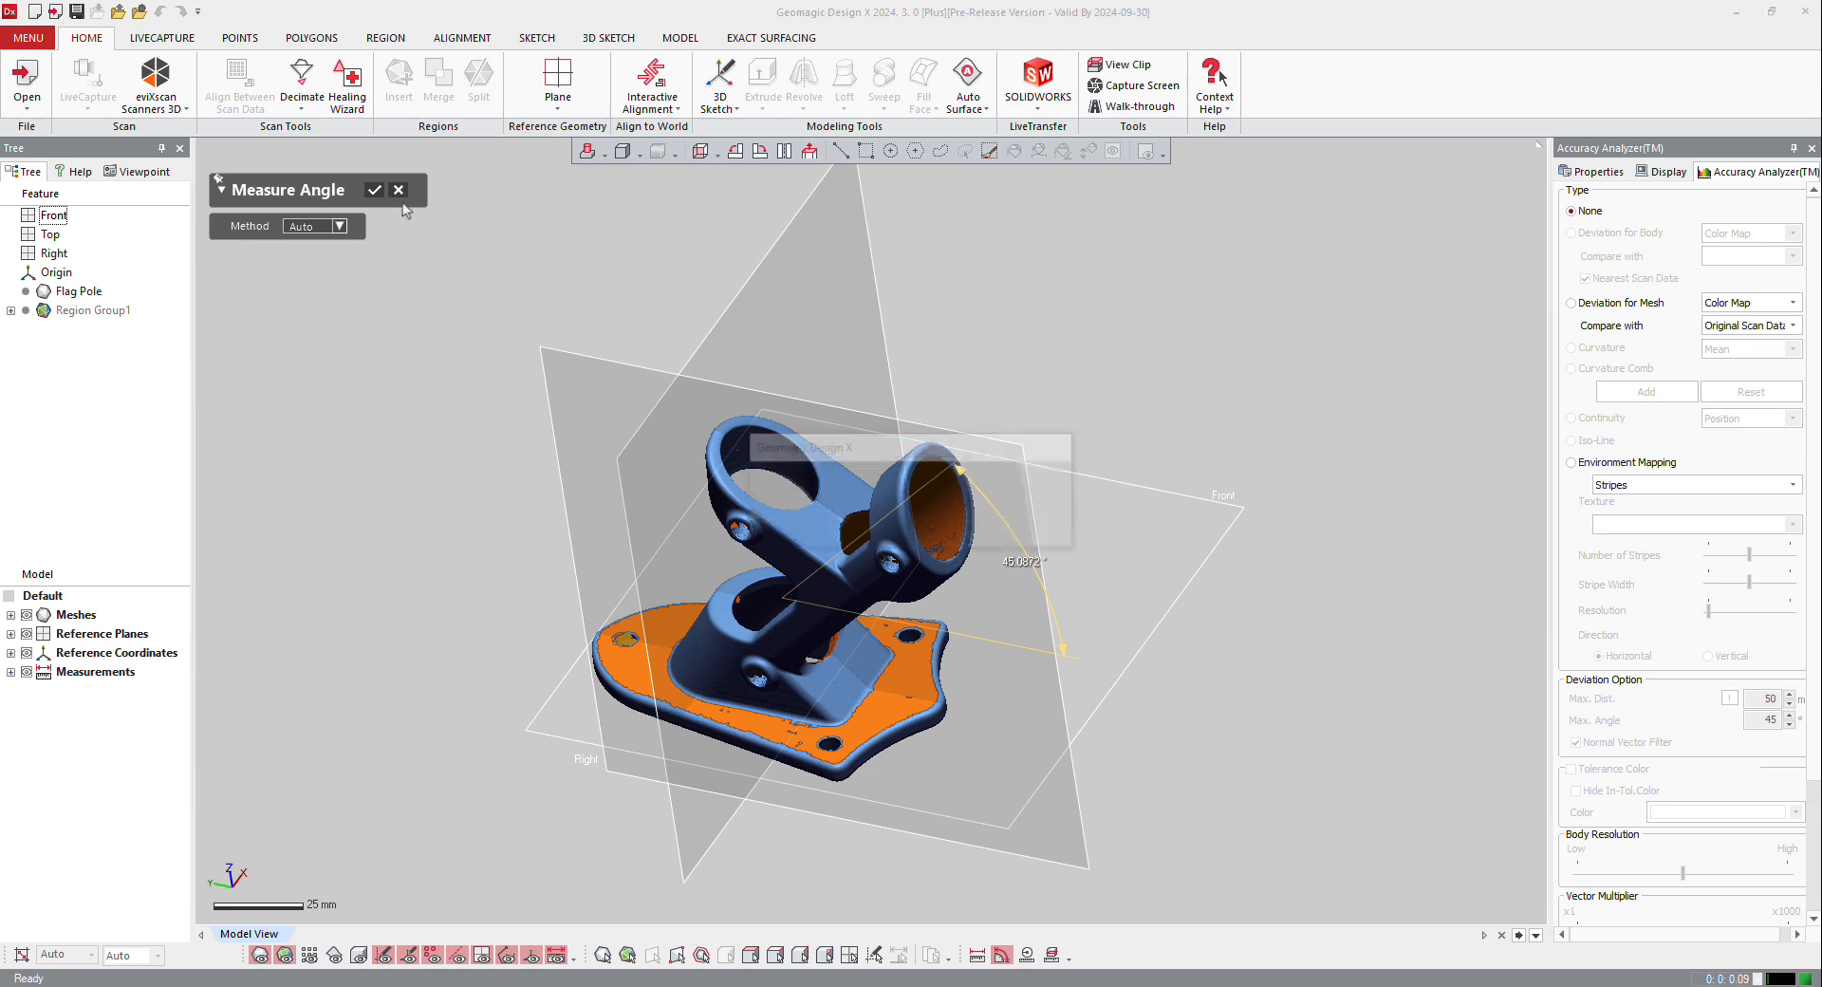
{"action": "left_click", "coordinate": [880, 538]}
Step: Add a reference vector at the intersection of the Right and Front planes
{"action": "right_click_drag", "start_coordinate": [871, 547], "coordinate": [935, 511]}
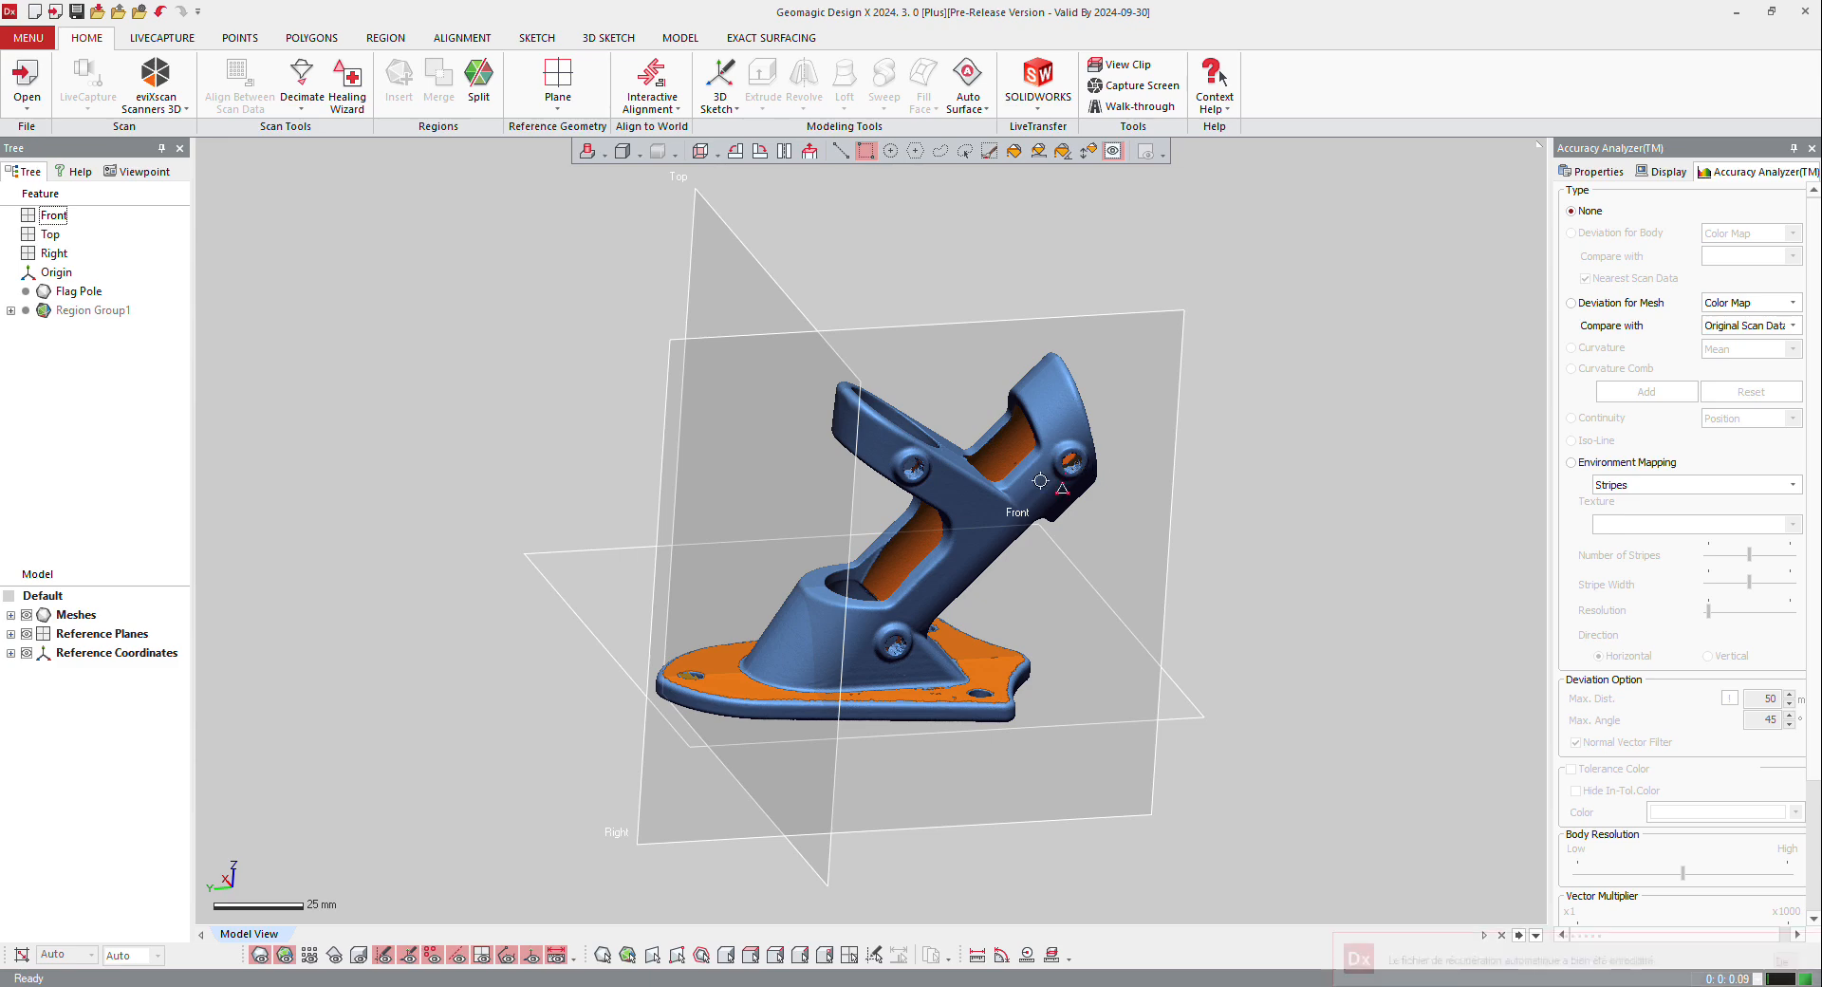
{"action": "right_click_drag", "start_coordinate": [878, 750], "coordinate": [816, 765]}
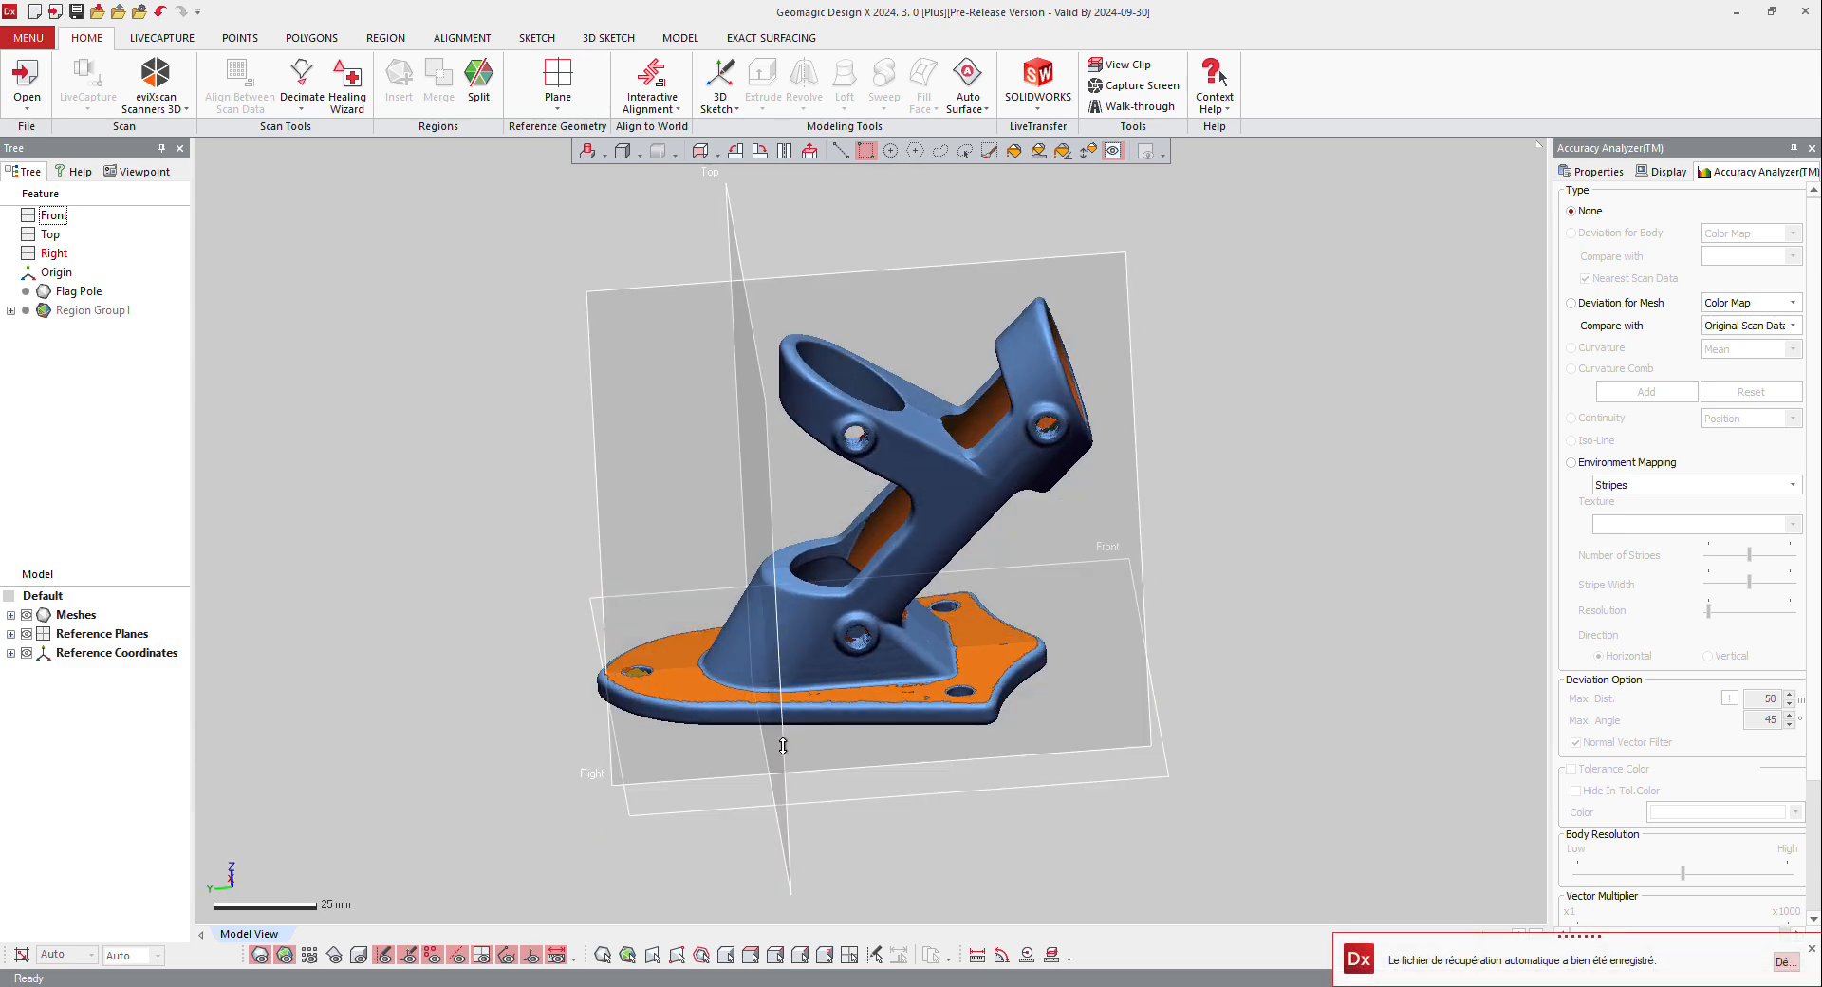
{"action": "left_click", "coordinate": [560, 108]}
{"action": "left_click", "coordinate": [586, 179]}
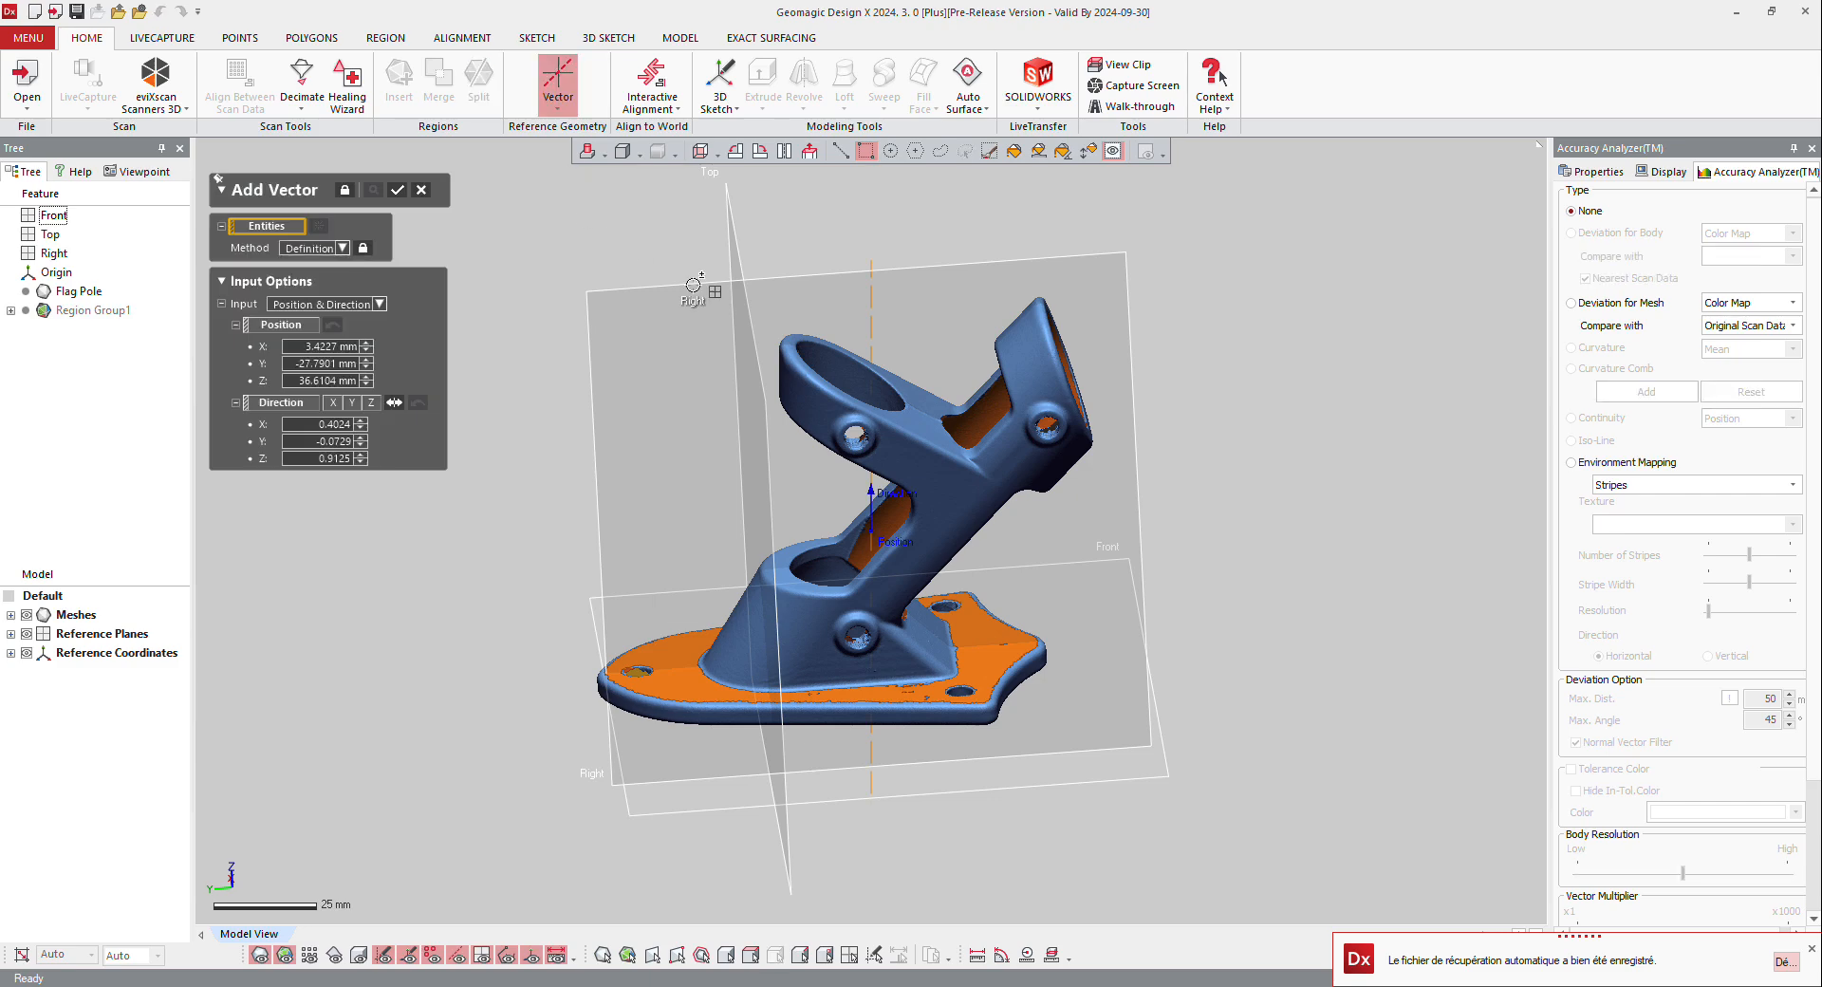
{"action": "left_click", "coordinate": [758, 250]}
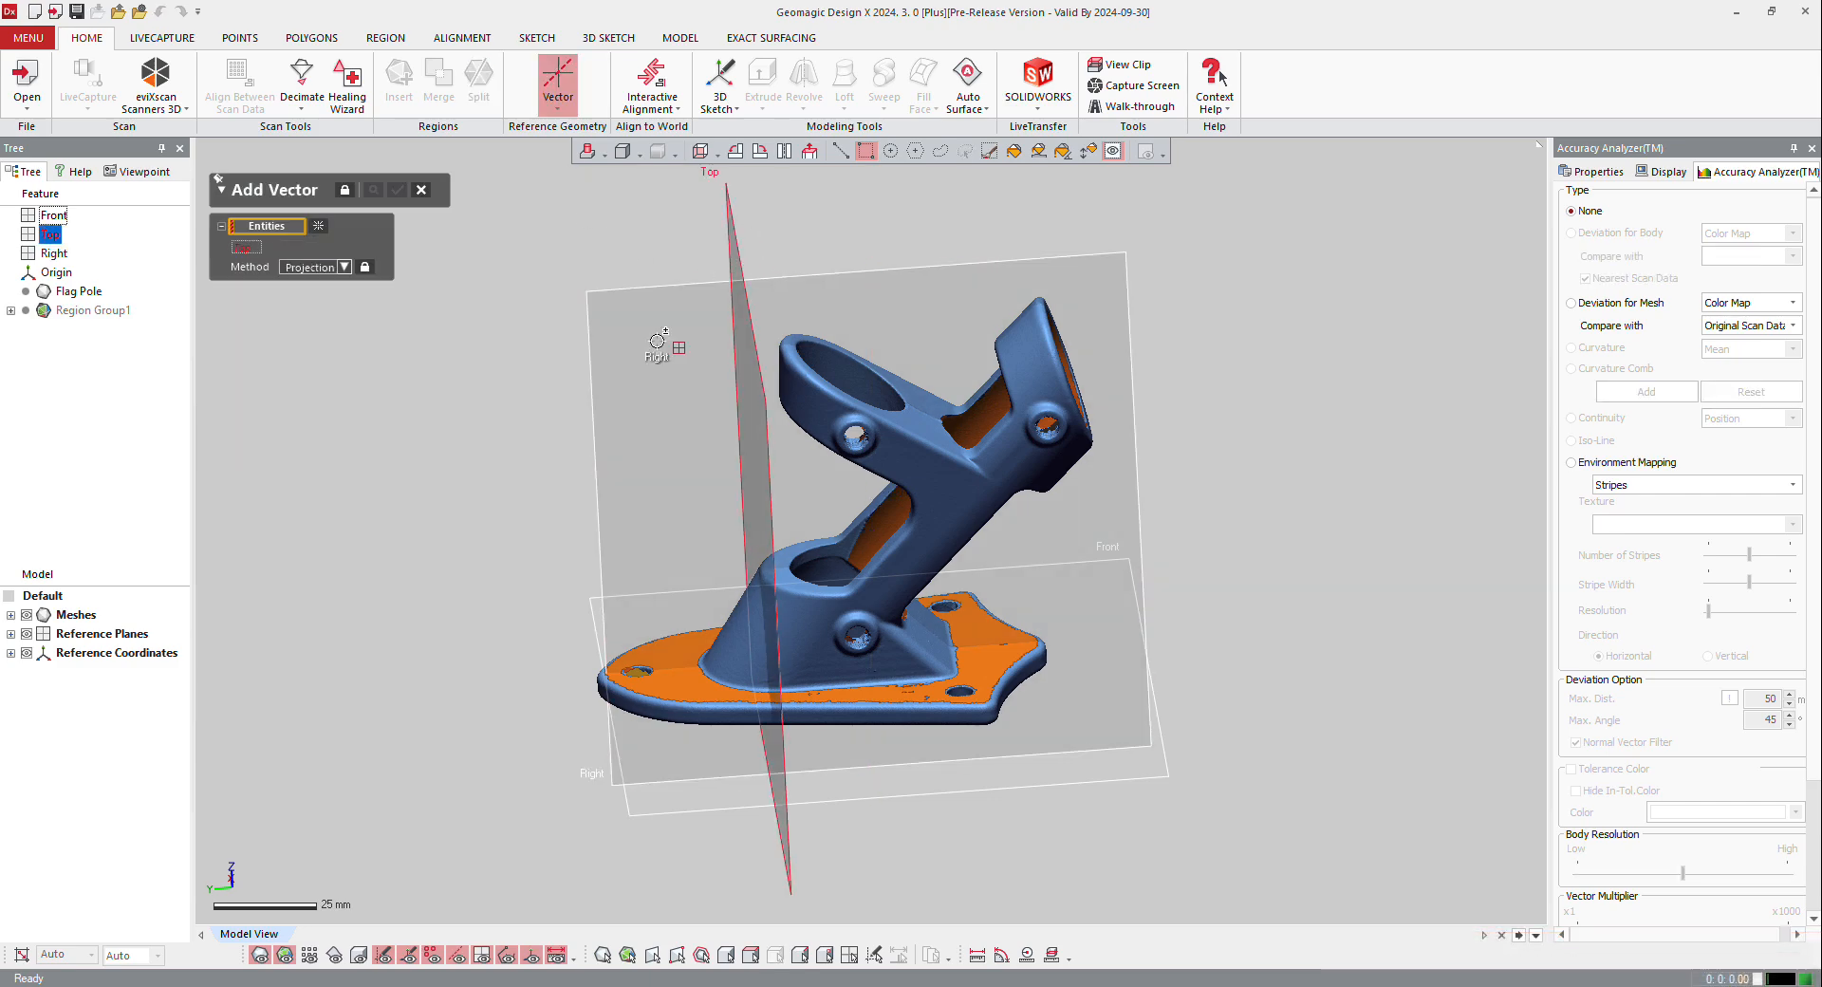
{"action": "left_click", "coordinate": [612, 780]}
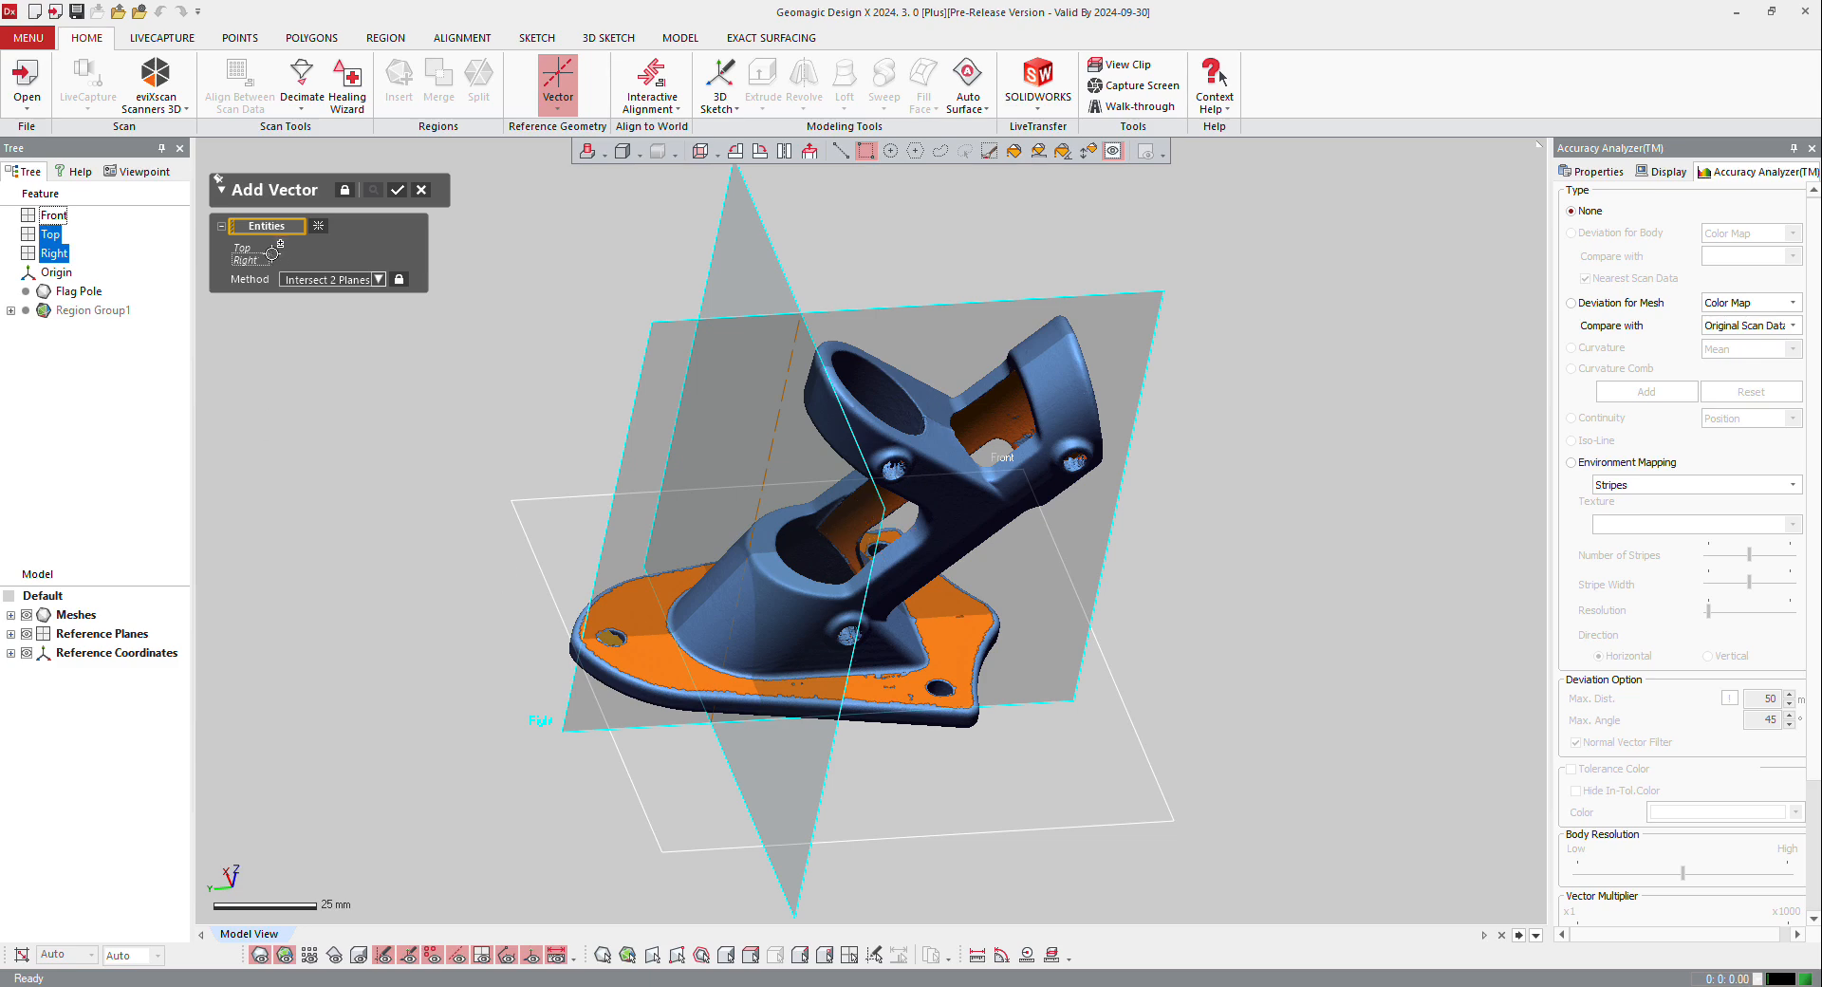
{"action": "left_click", "coordinate": [707, 216]}
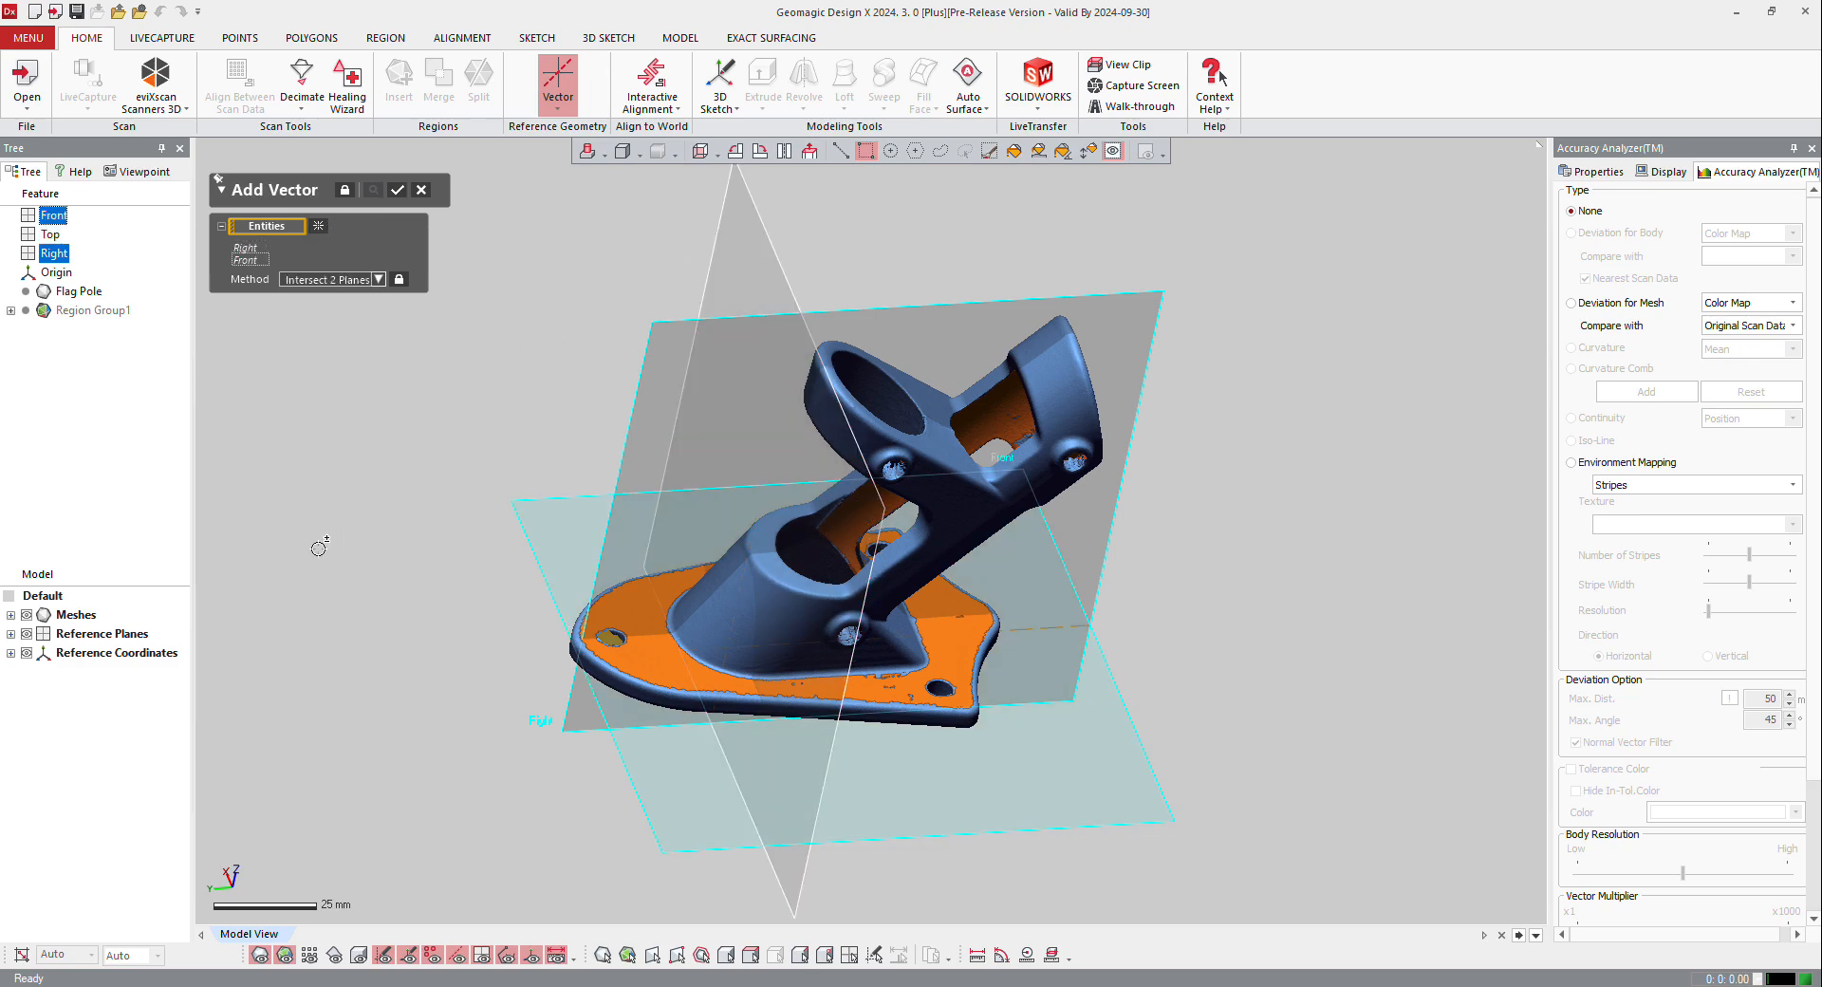
{"action": "left_click", "coordinate": [639, 432]}
{"action": "left_click", "coordinate": [397, 190]}
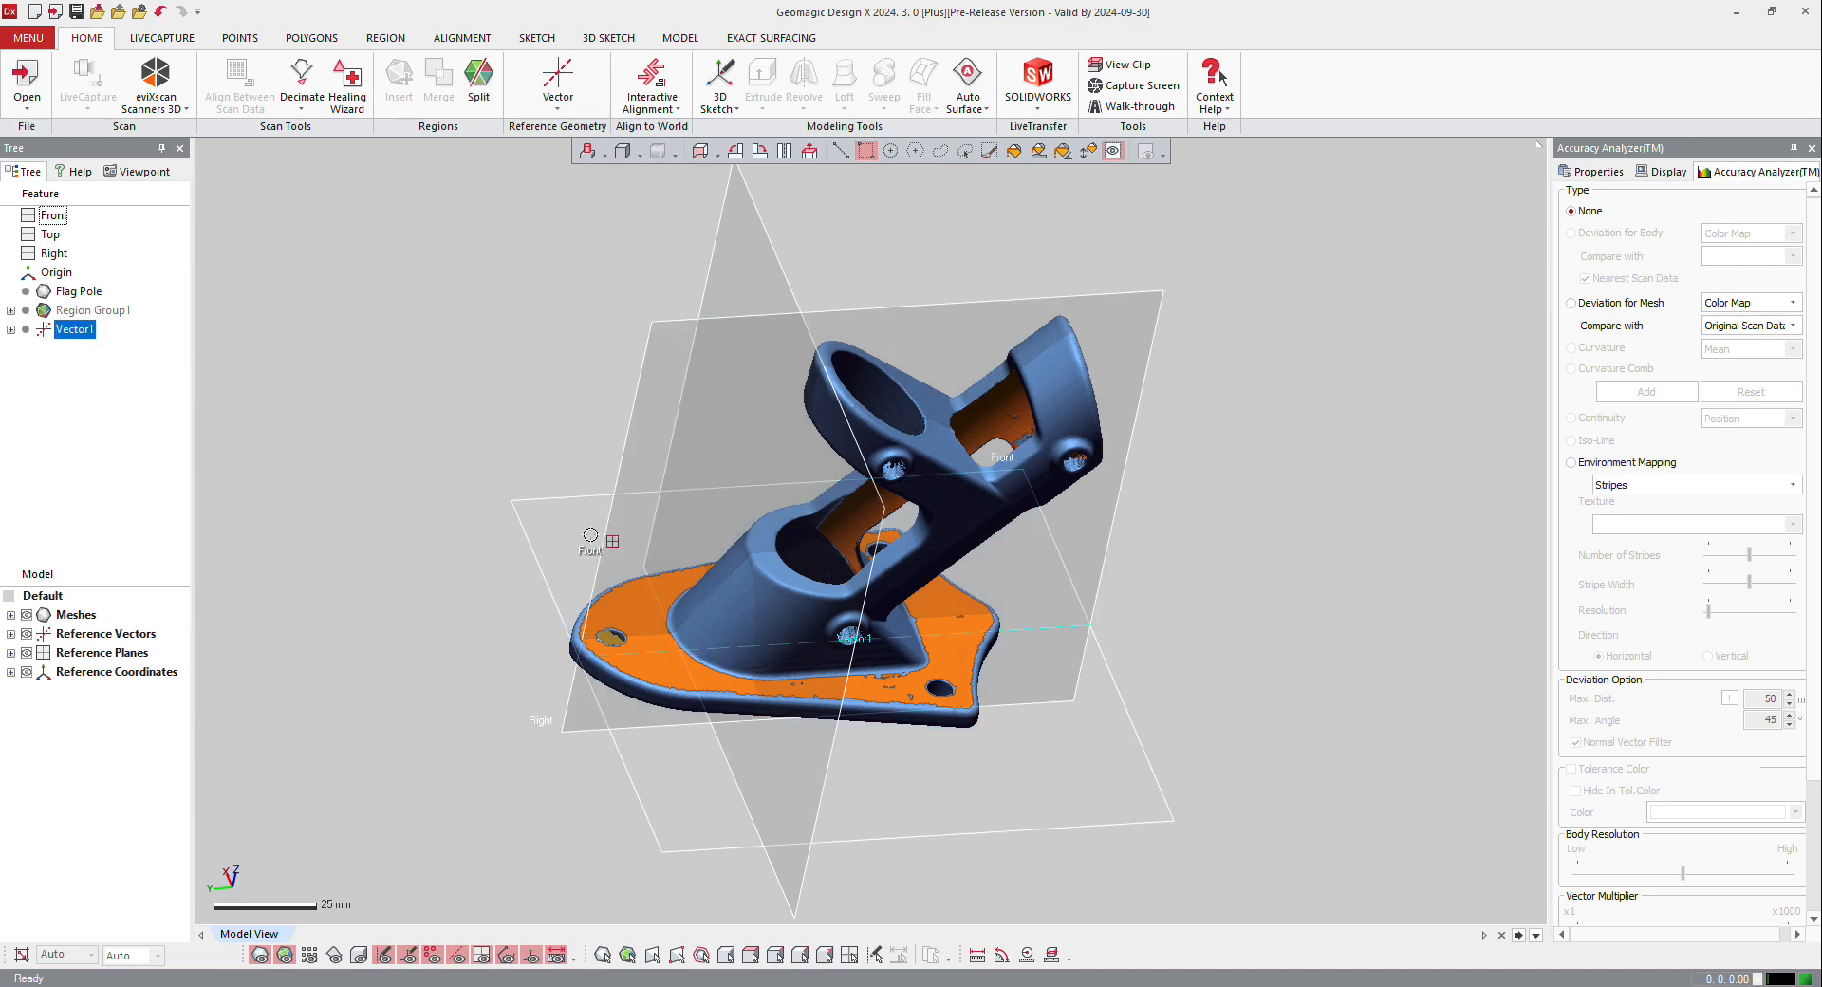
Step: Redefine the reference vector as the intersection of the Top and Front planes
{"action": "double_click", "coordinate": [76, 330]}
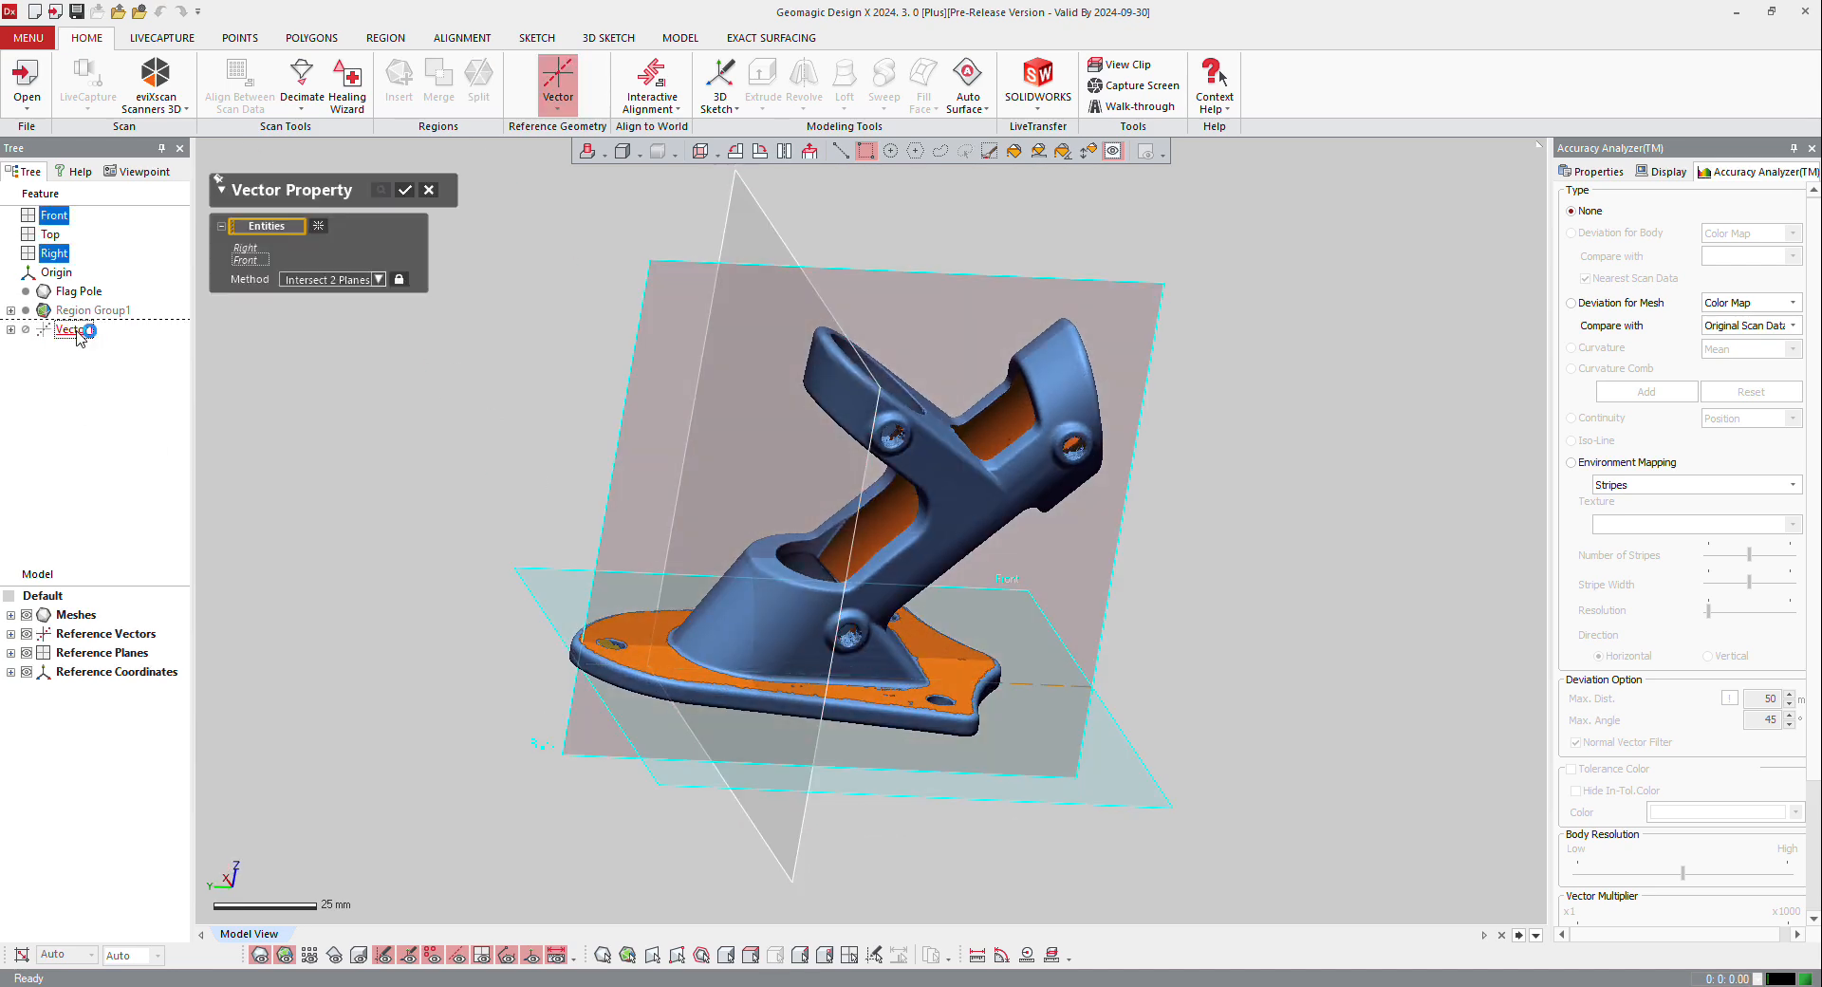
{"action": "left_click", "coordinate": [318, 228]}
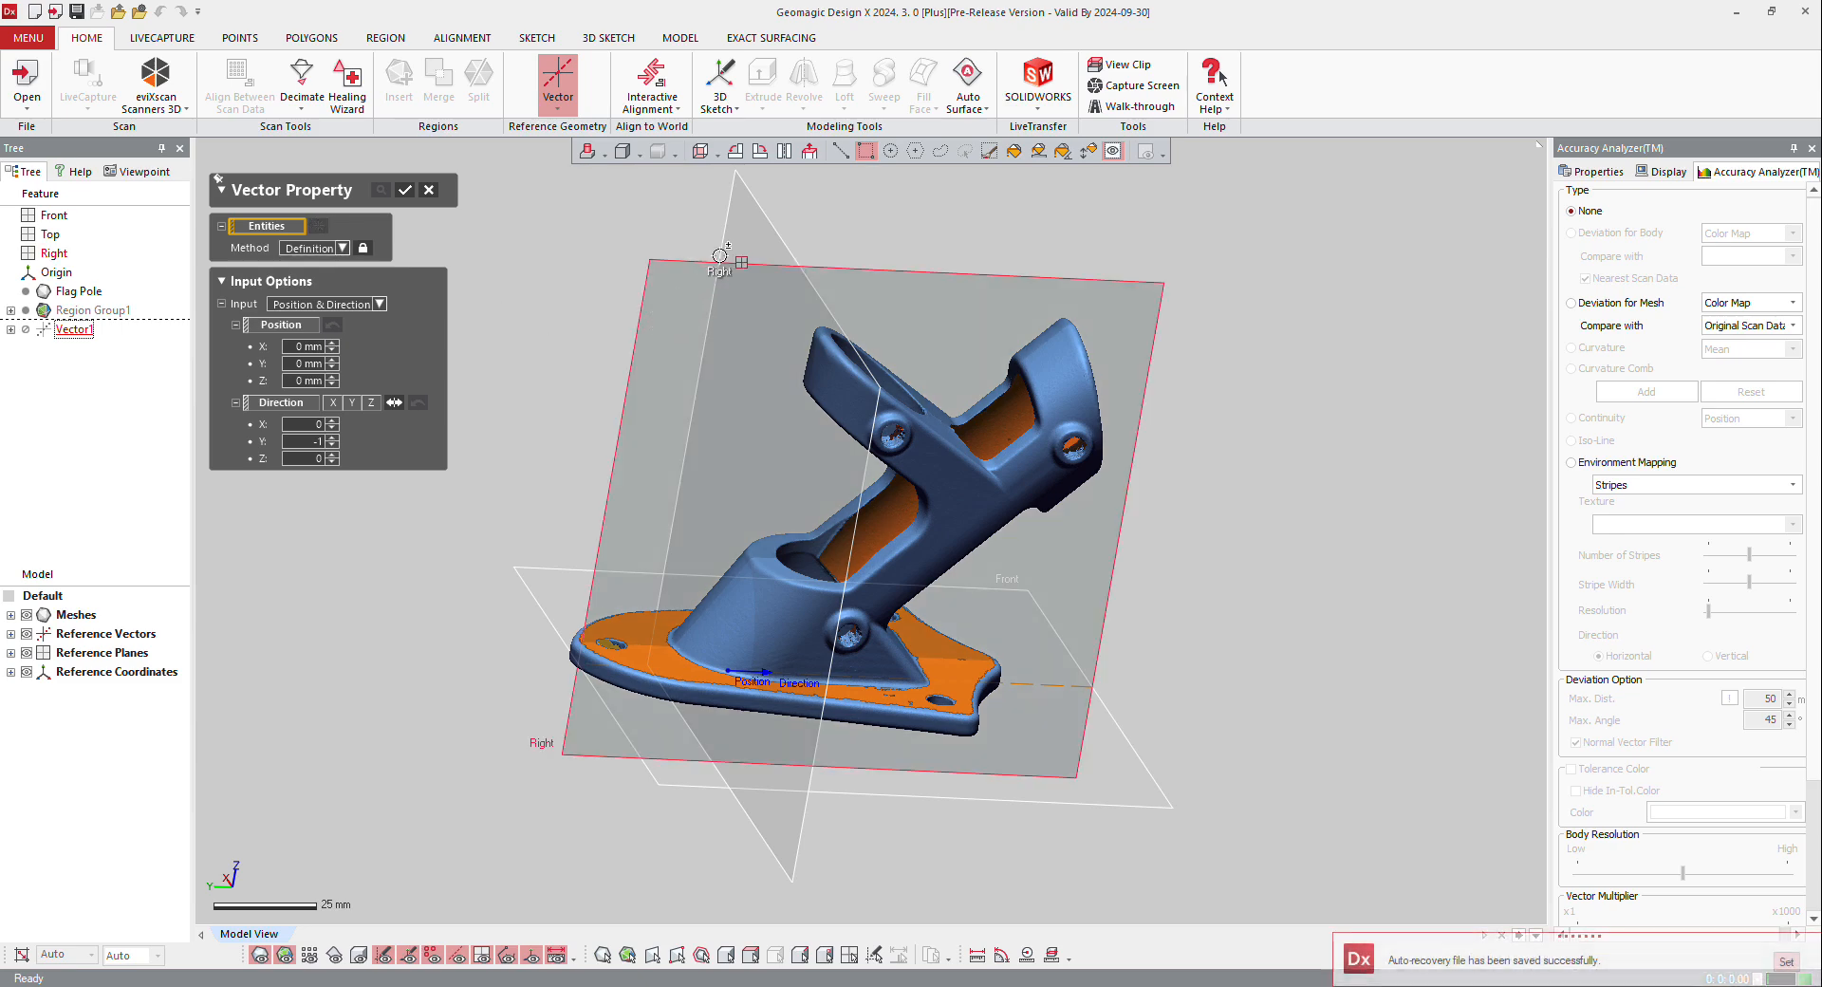
{"action": "left_click", "coordinate": [745, 232]}
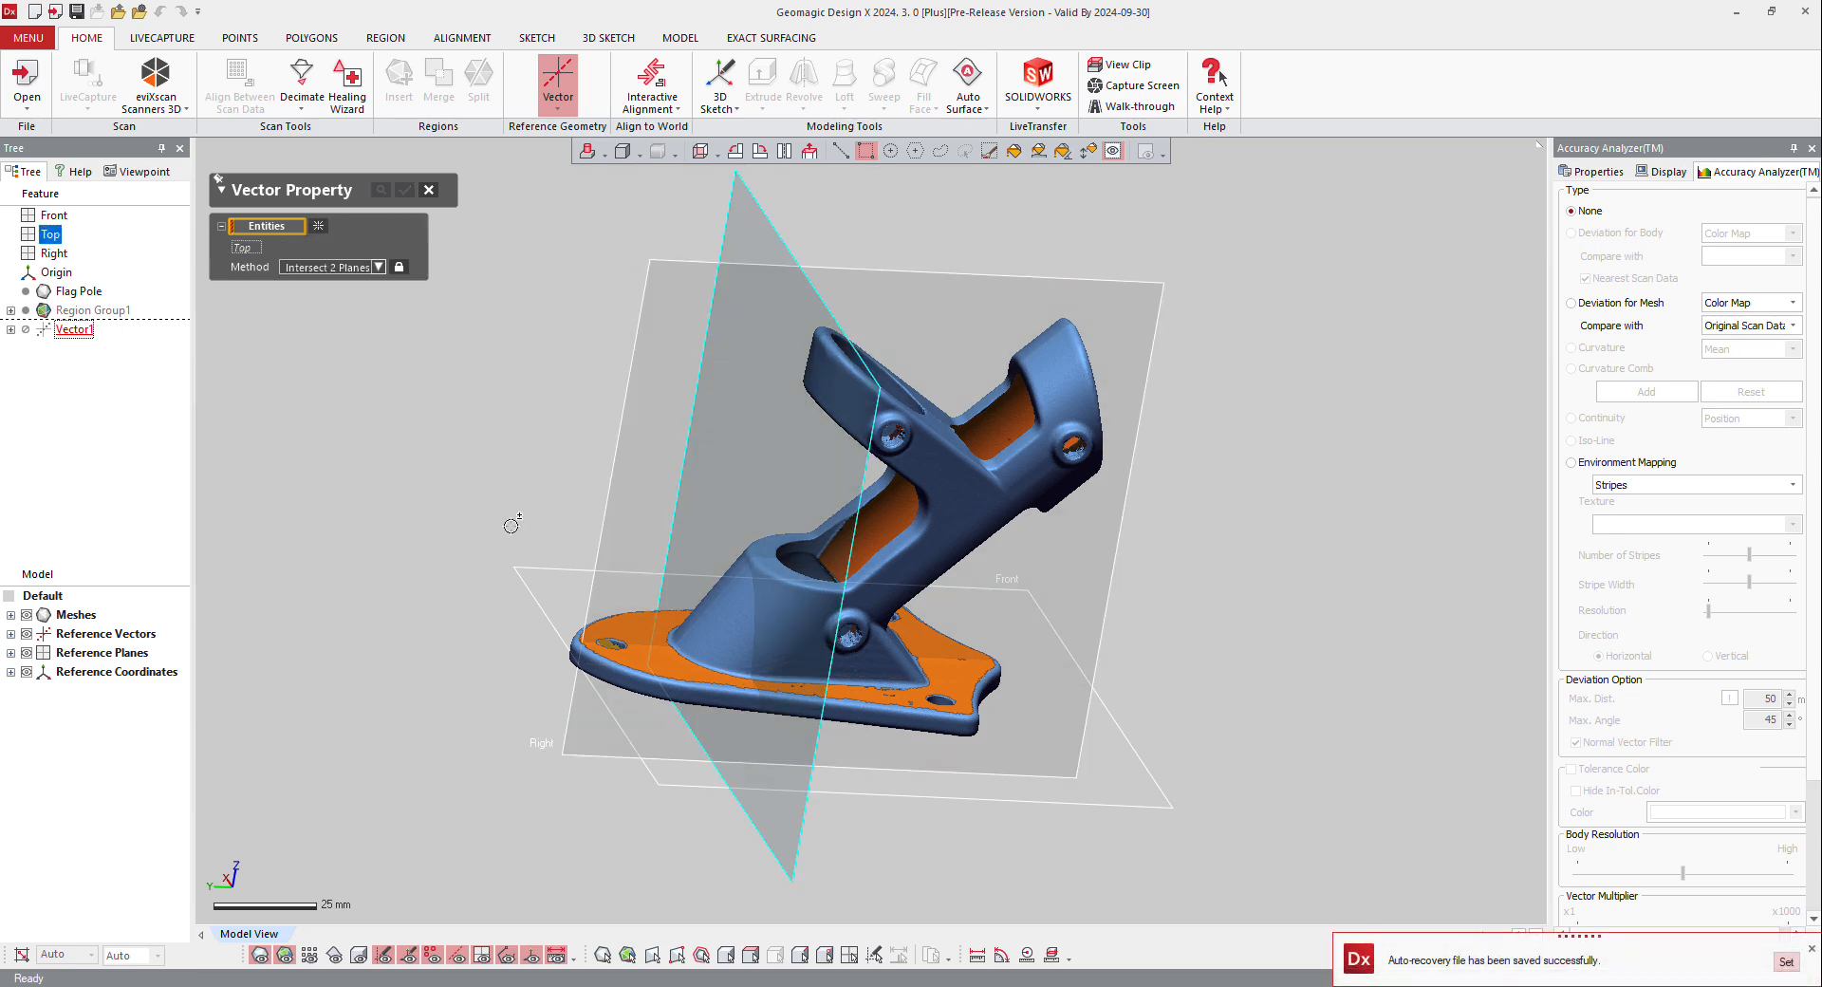
{"action": "left_click", "coordinate": [526, 568]}
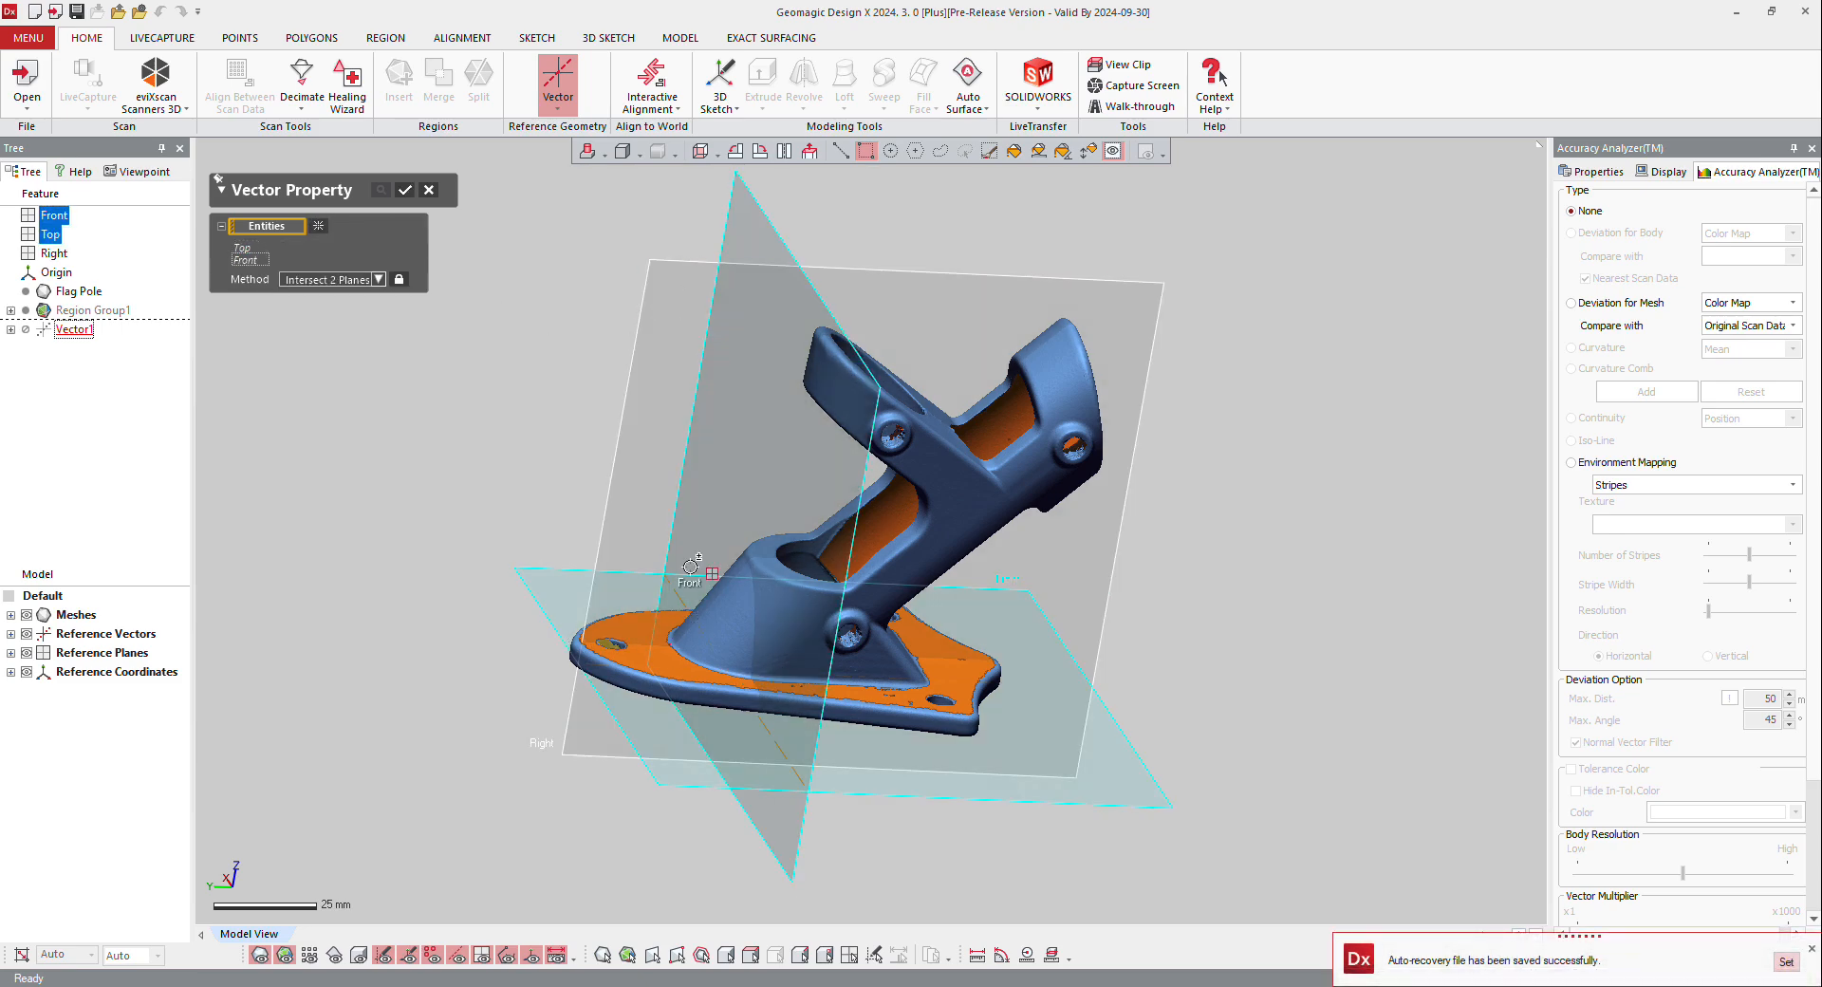
{"action": "left_click", "coordinate": [405, 192]}
Step: Add a second reference vector using Intersect 2 Planes with the Right and Front planes
{"action": "right_click_drag", "start_coordinate": [501, 327], "coordinate": [488, 366]}
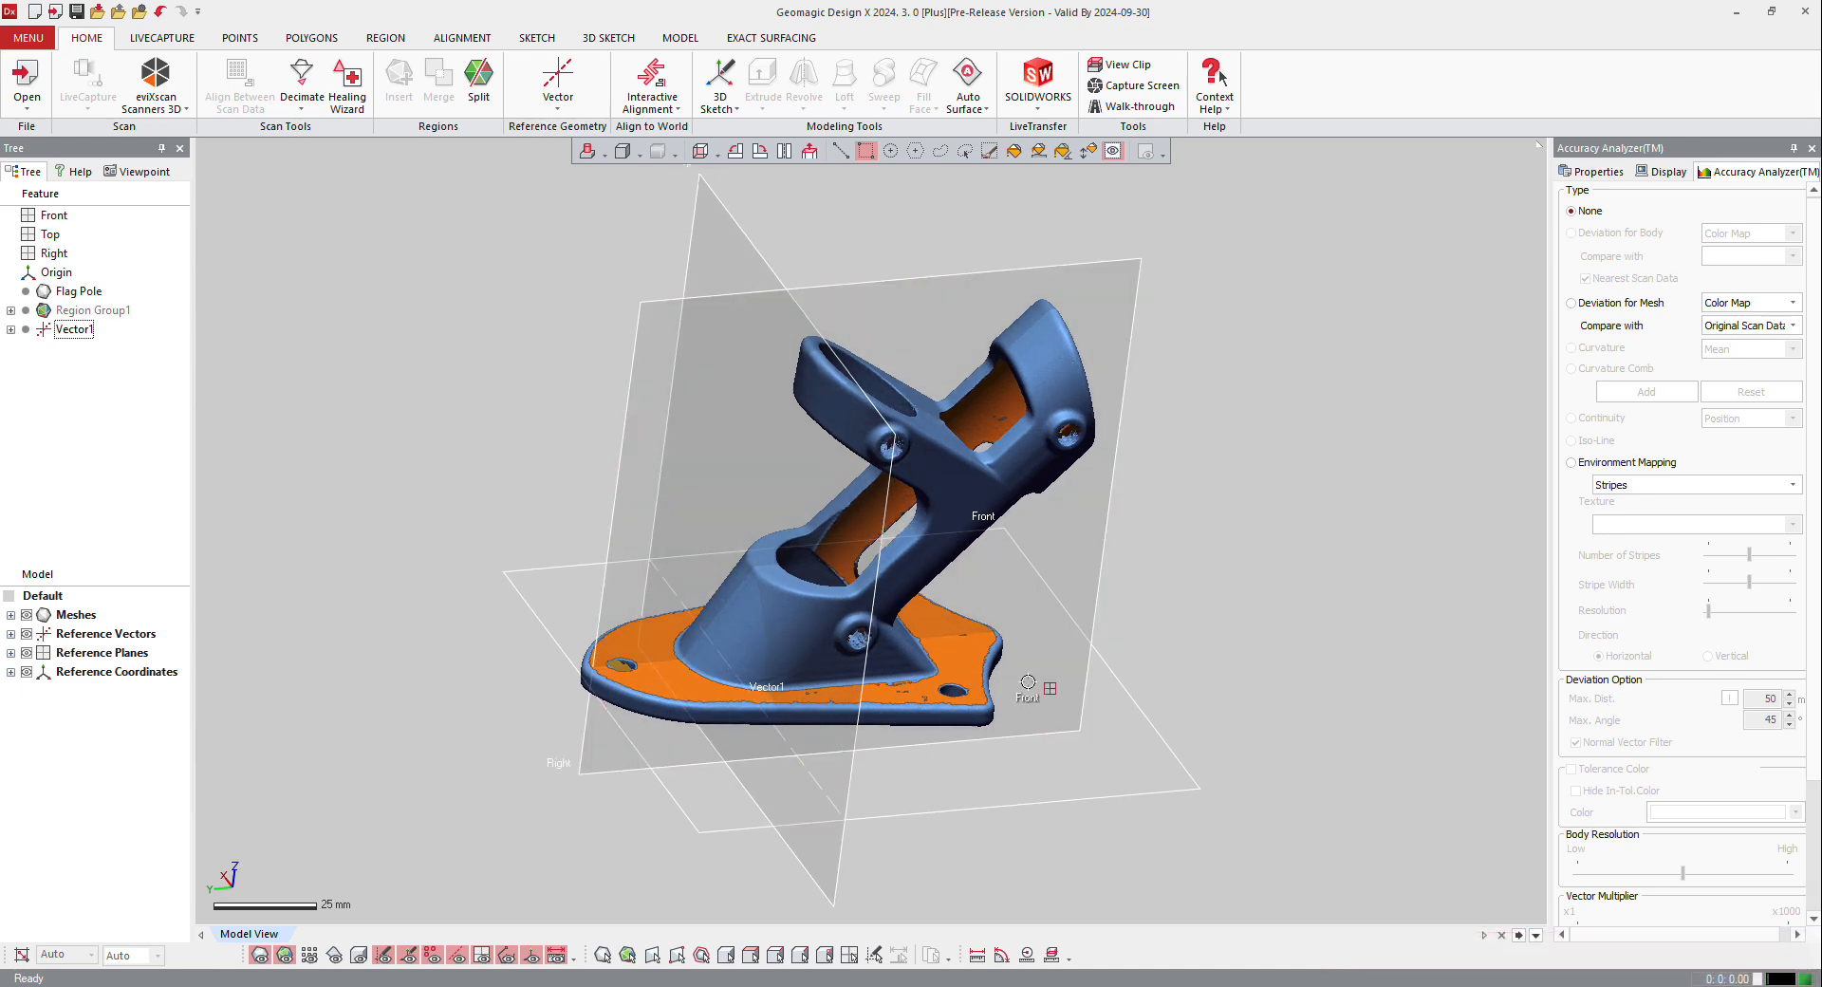
{"action": "left_click", "coordinate": [558, 76]}
{"action": "left_click", "coordinate": [666, 298]}
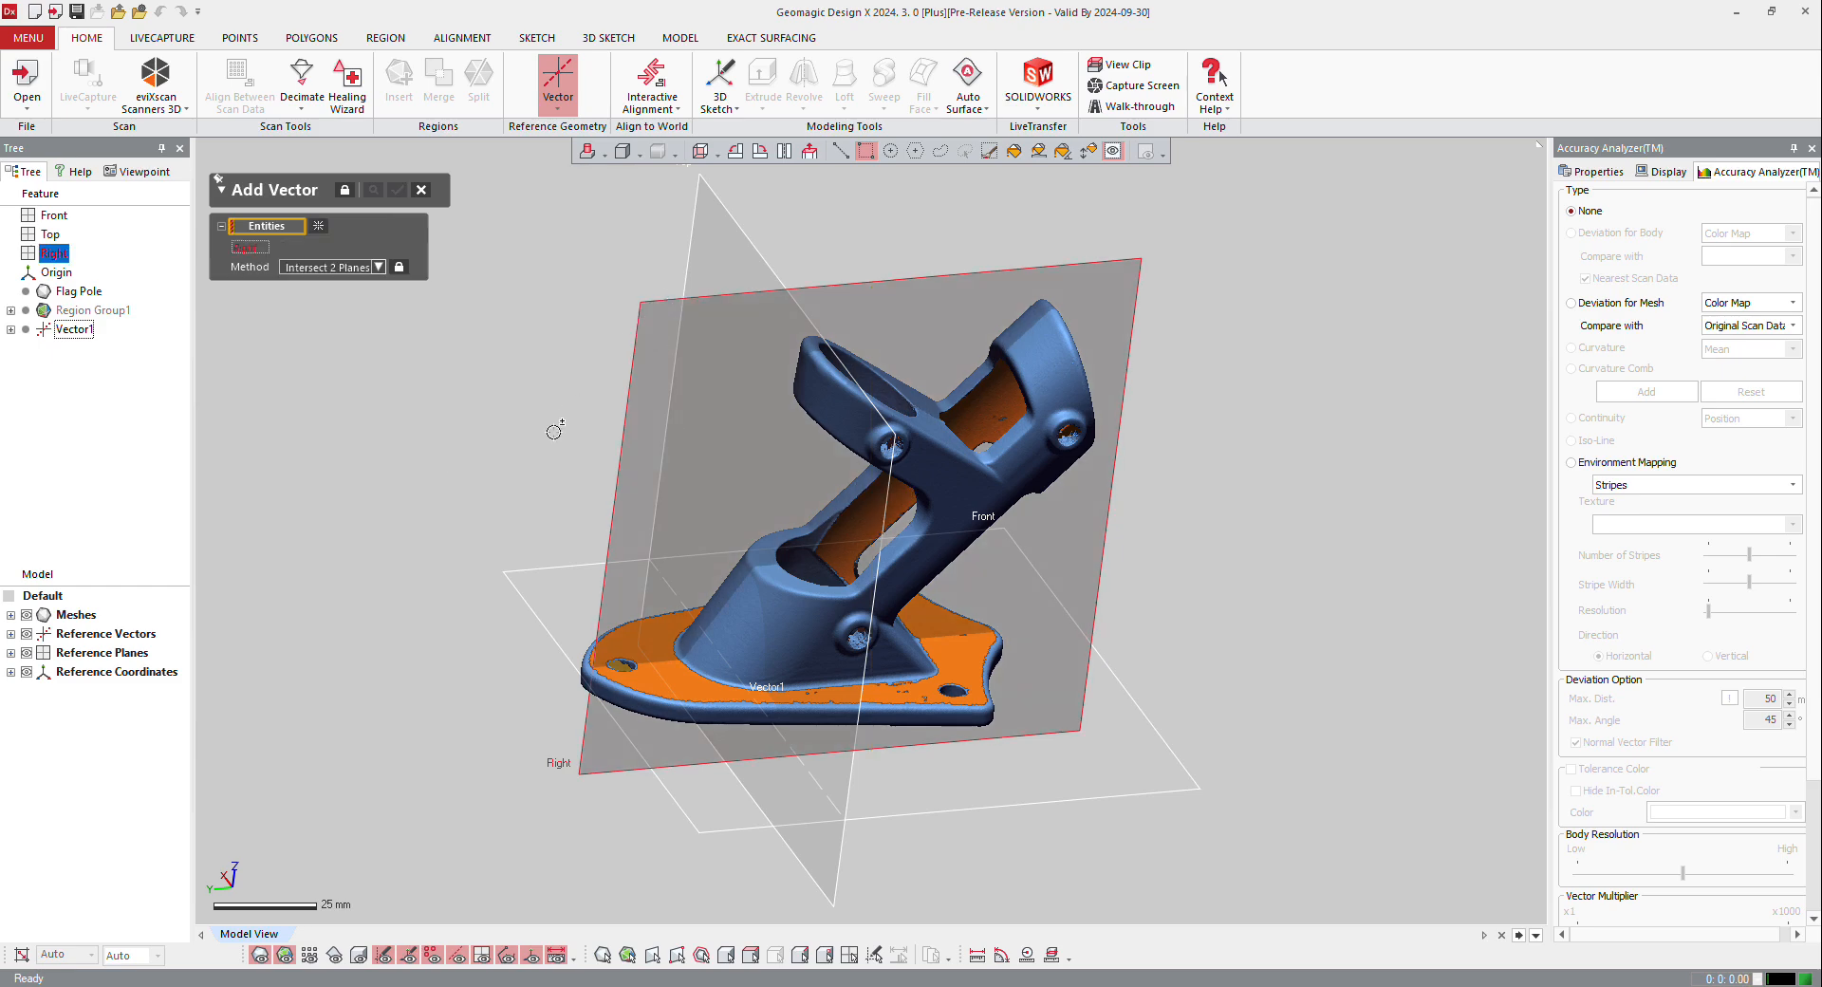
{"action": "left_click", "coordinate": [529, 570]}
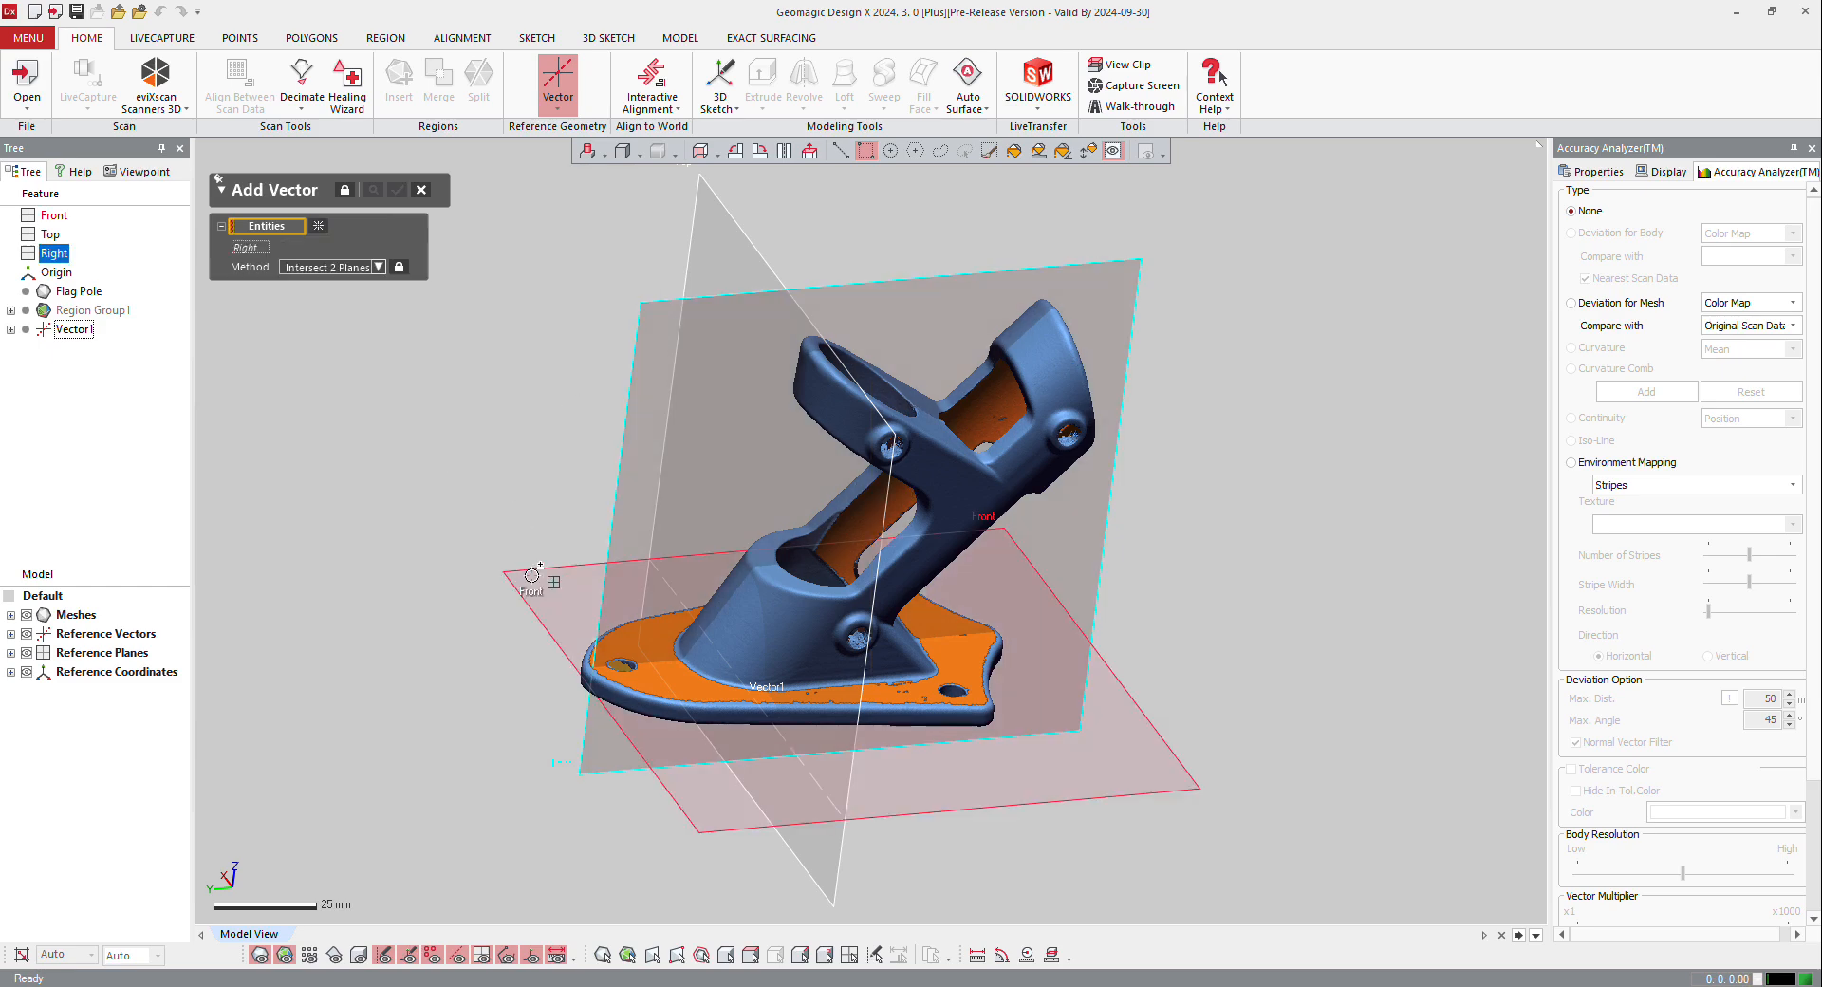
{"action": "left_click", "coordinate": [396, 190]}
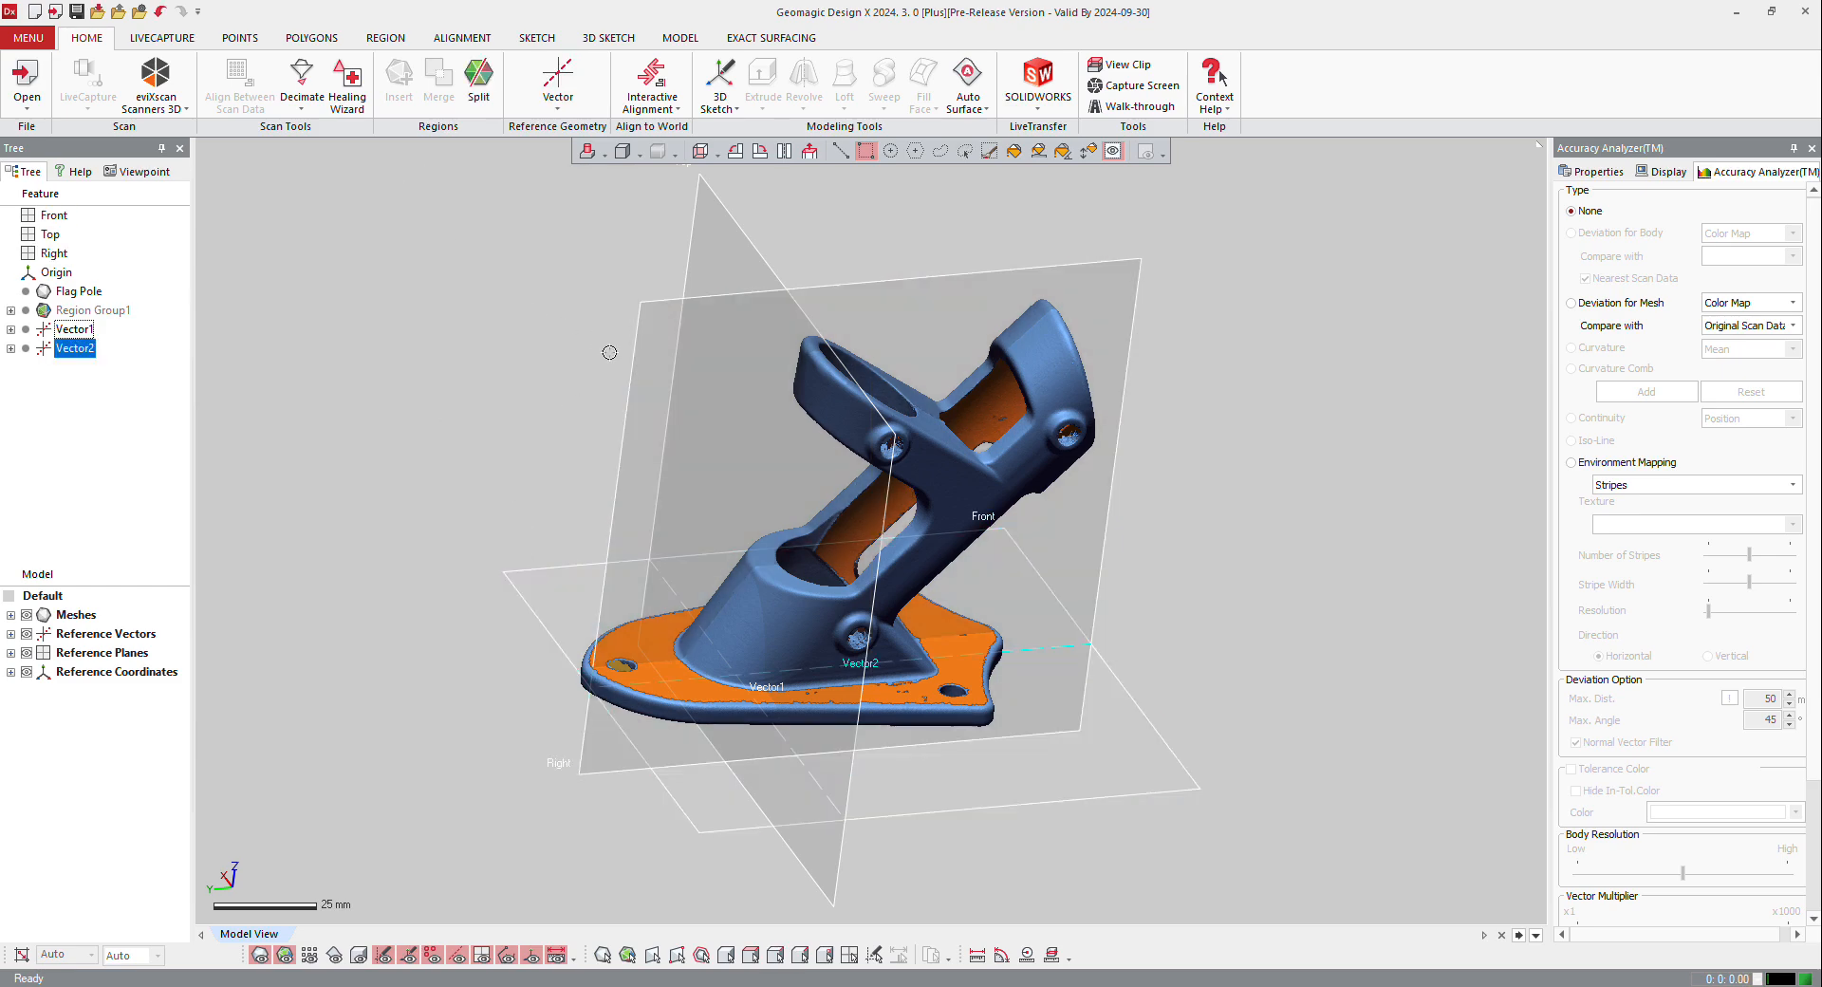
Step: Rename the vector at the Top and Front planes' intersection as "X axis"
{"action": "right_click_drag", "start_coordinate": [651, 353], "coordinate": [673, 434], "text": "shift"}
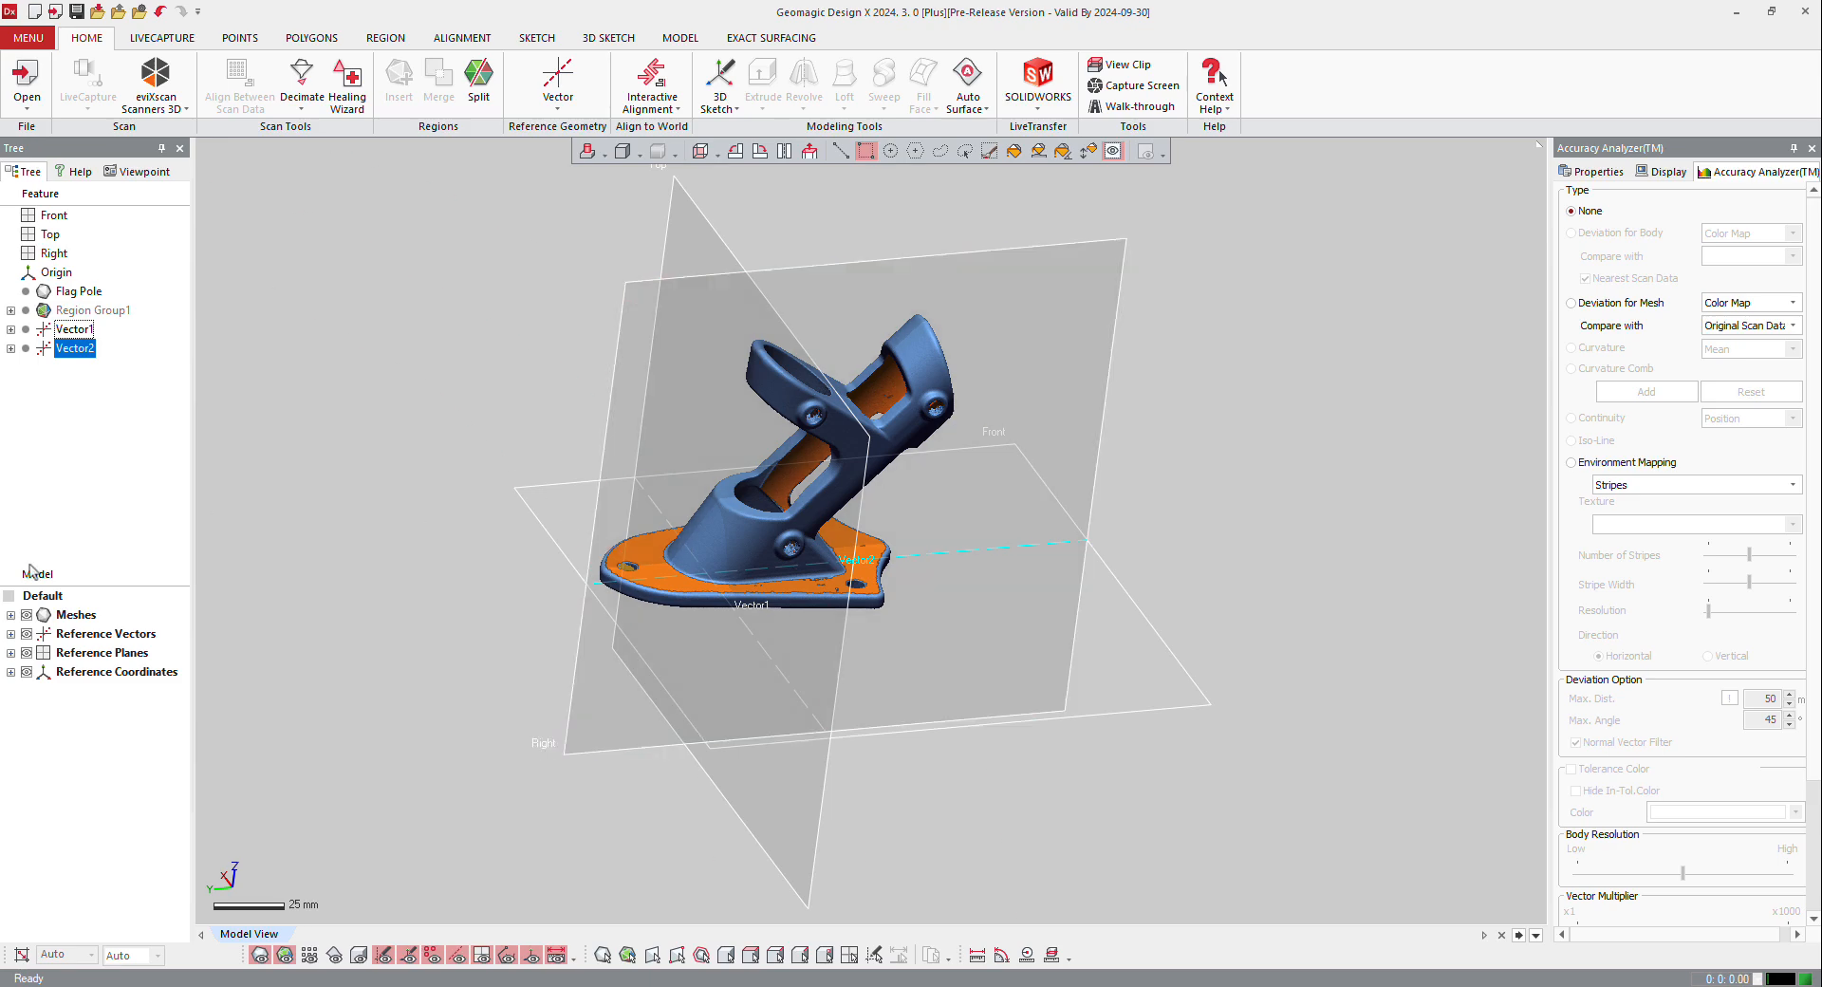
{"action": "left_click", "coordinate": [10, 633]}
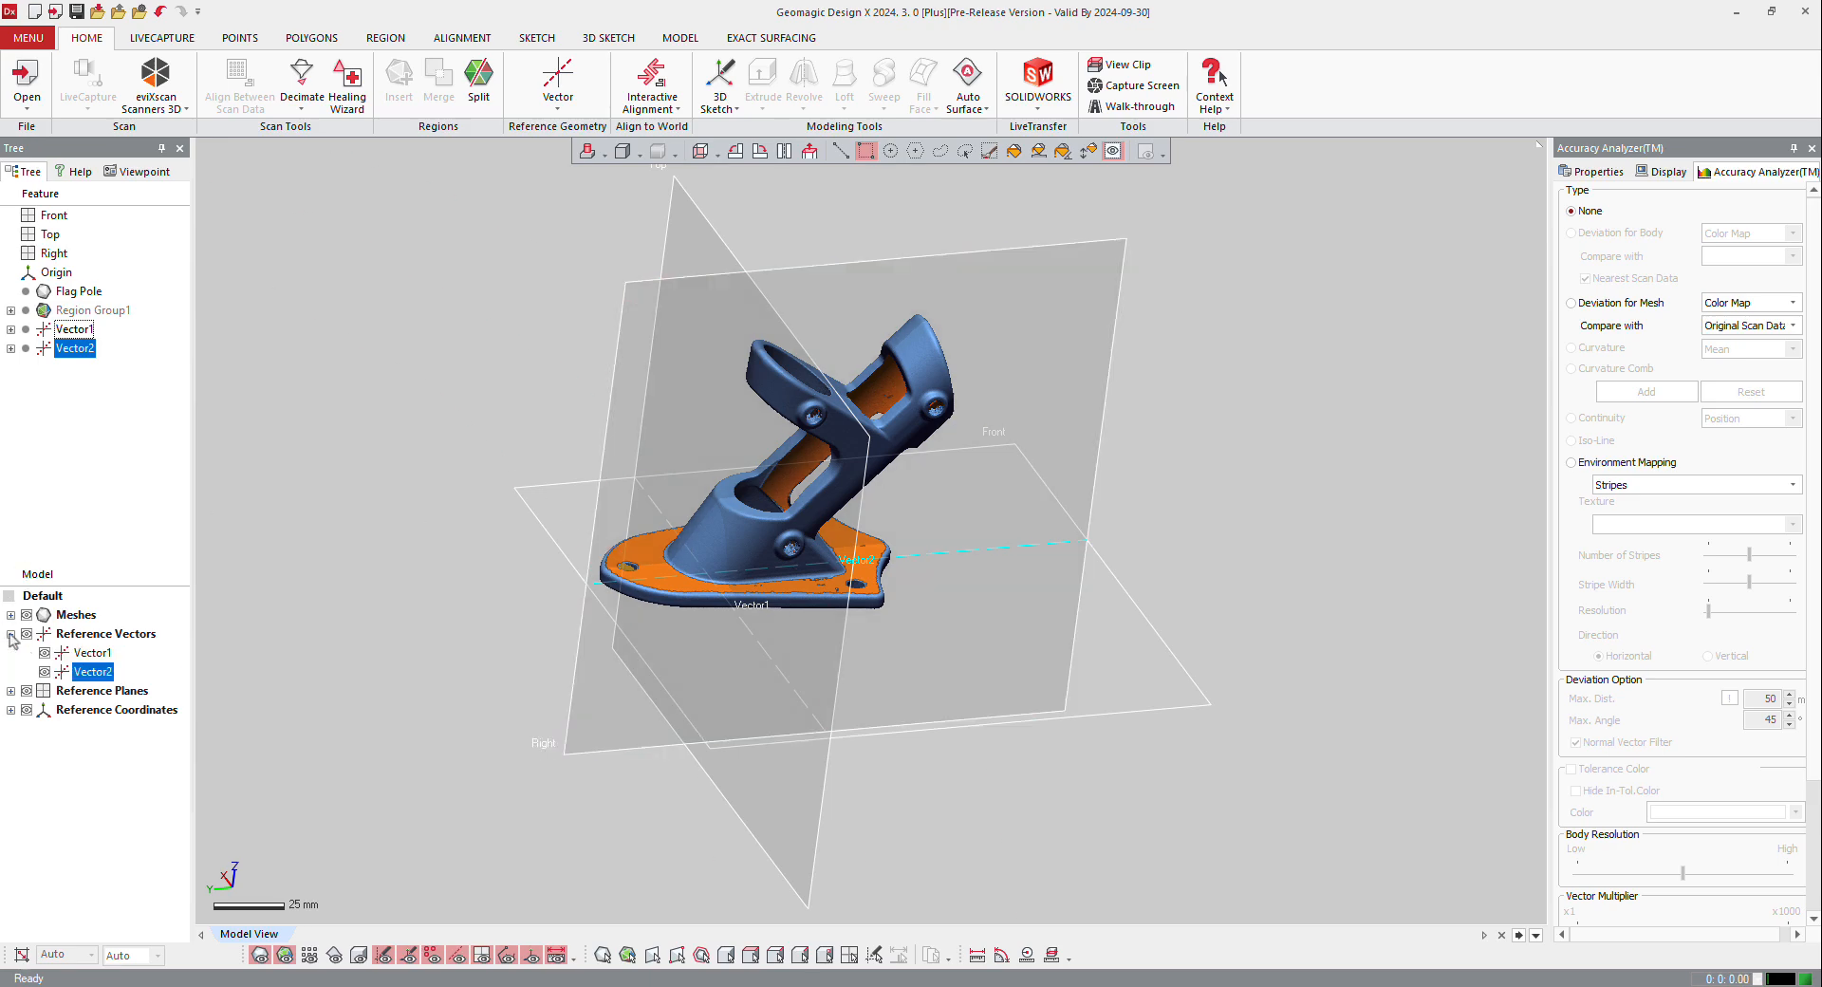
{"action": "left_click", "coordinate": [92, 653]}
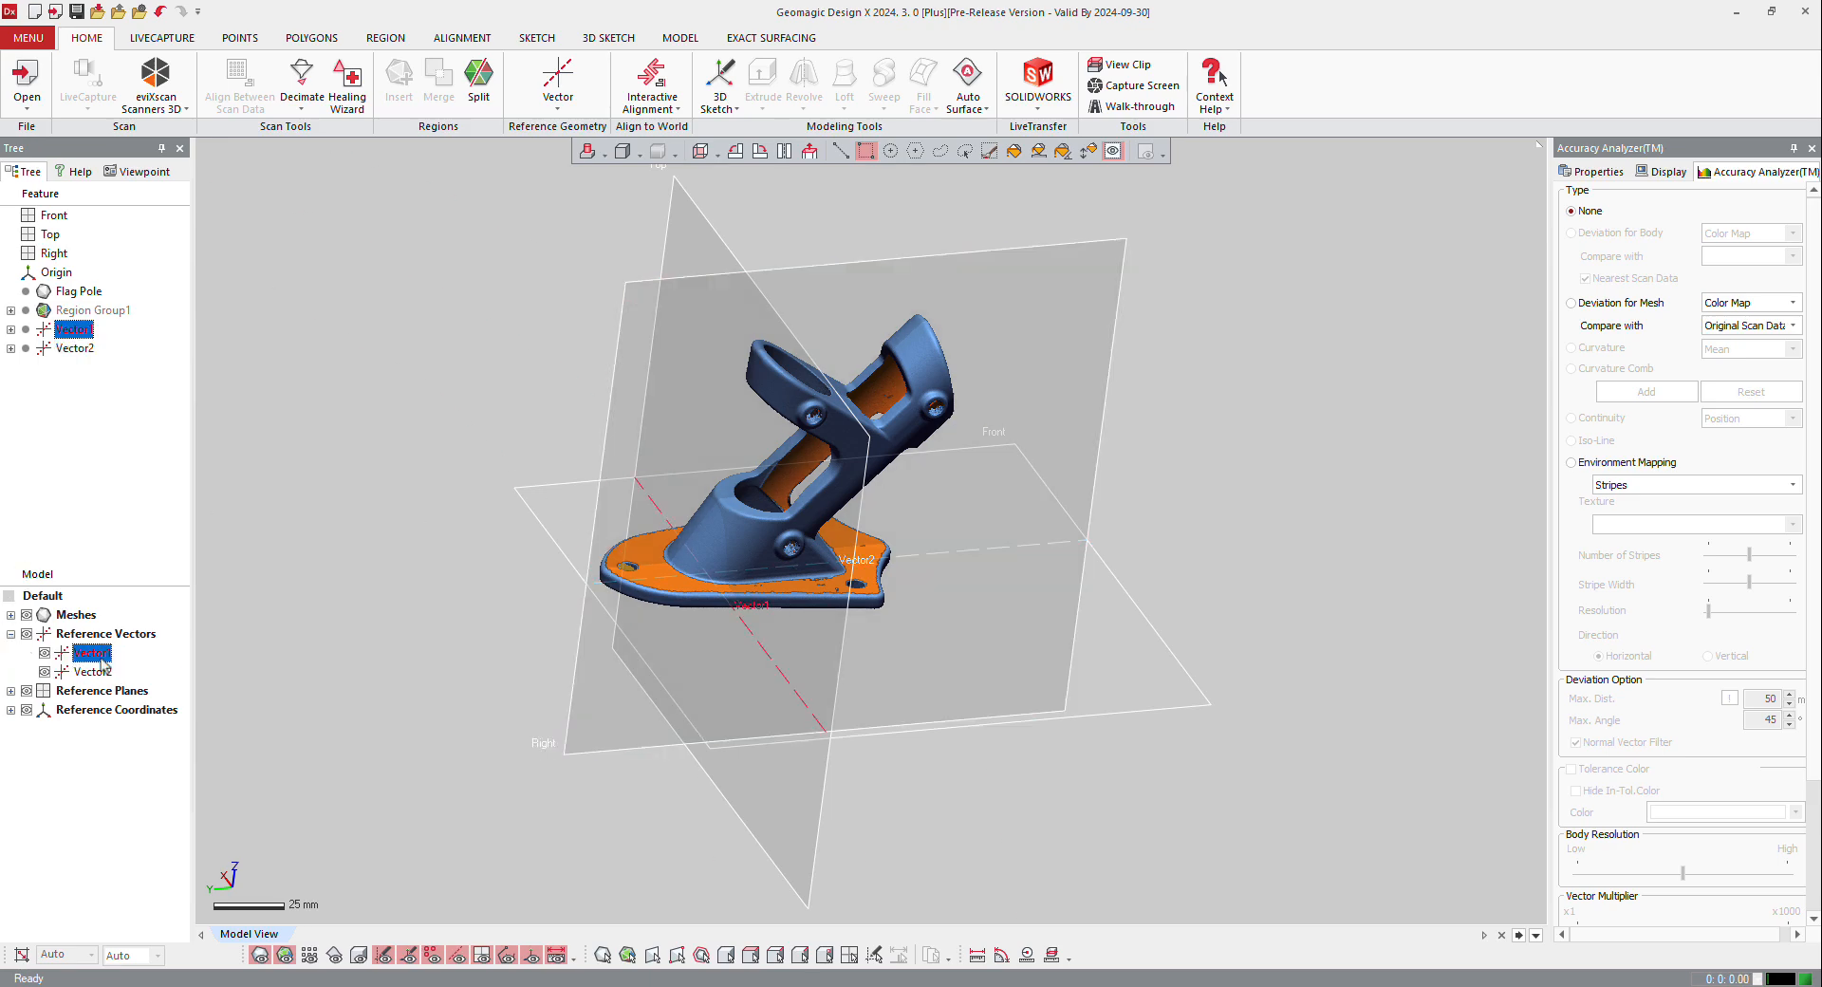
{"action": "left_click", "coordinate": [95, 655]}
{"action": "type", "text": "X axis"}
{"action": "key", "text": "Return"}
Step: Rename the vector at the Right and Front planes' intersection as "Y axis"
{"action": "left_click", "coordinate": [105, 672]}
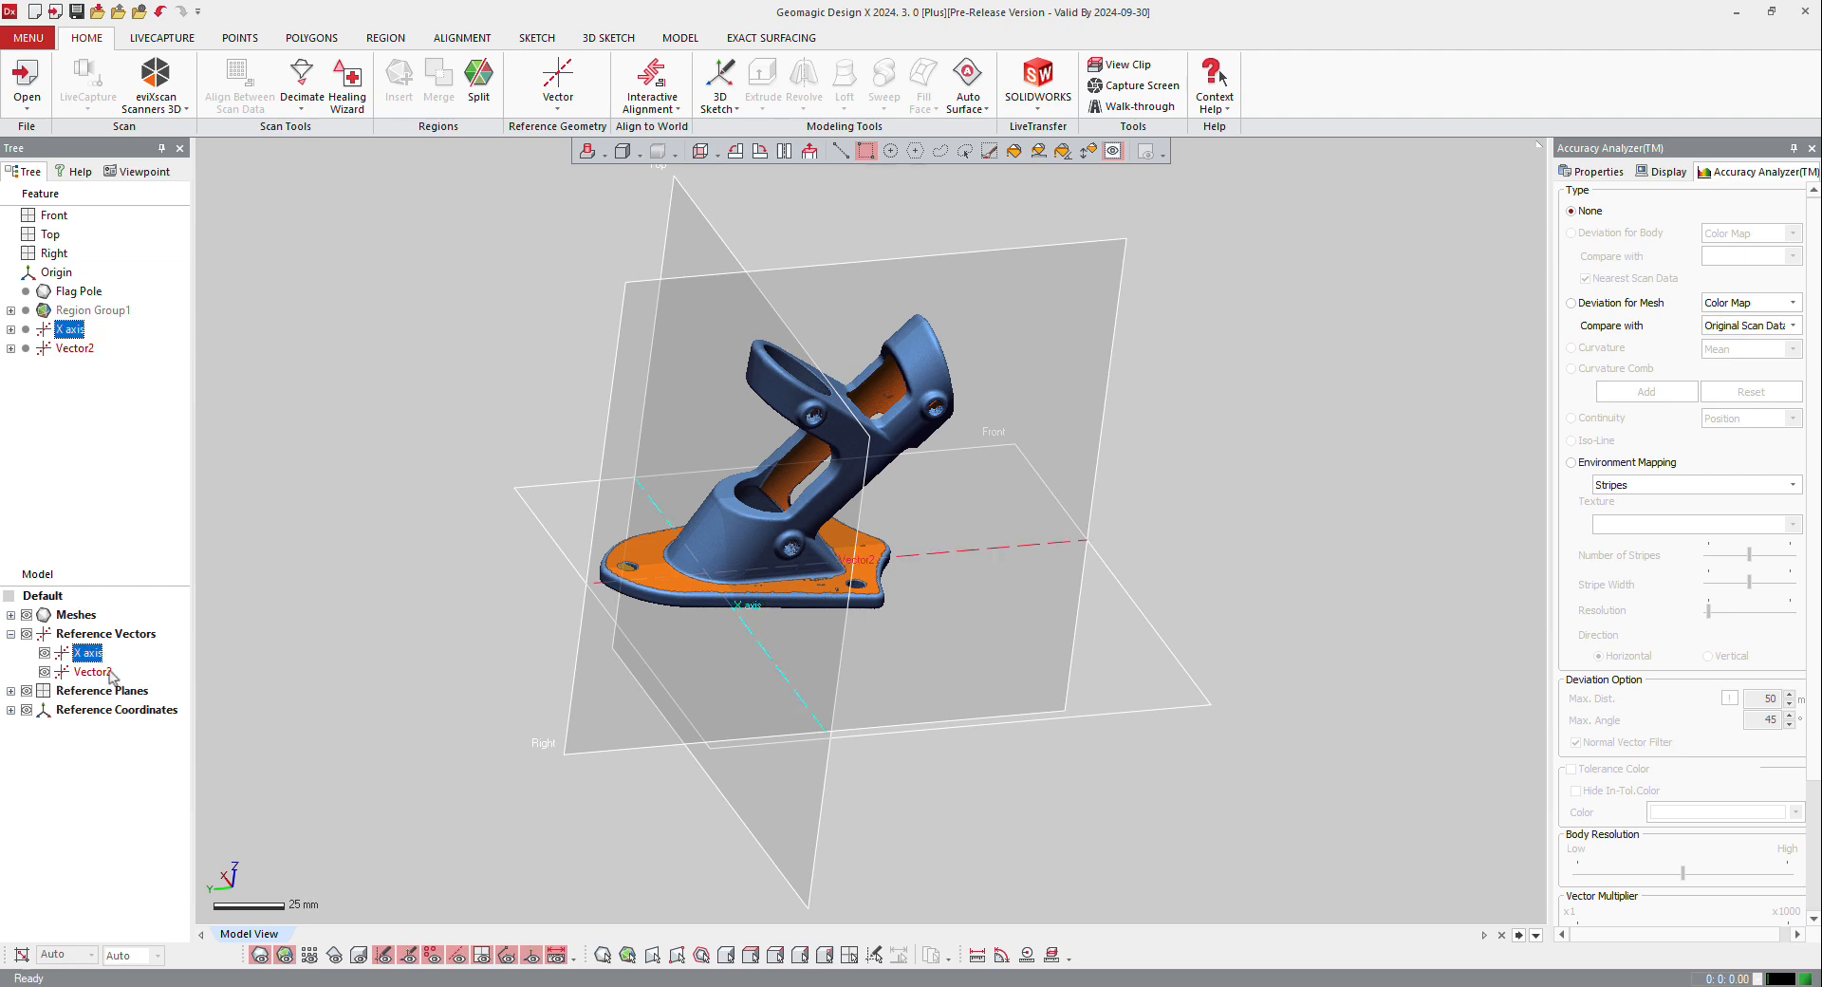
{"action": "left_click", "coordinate": [105, 672]}
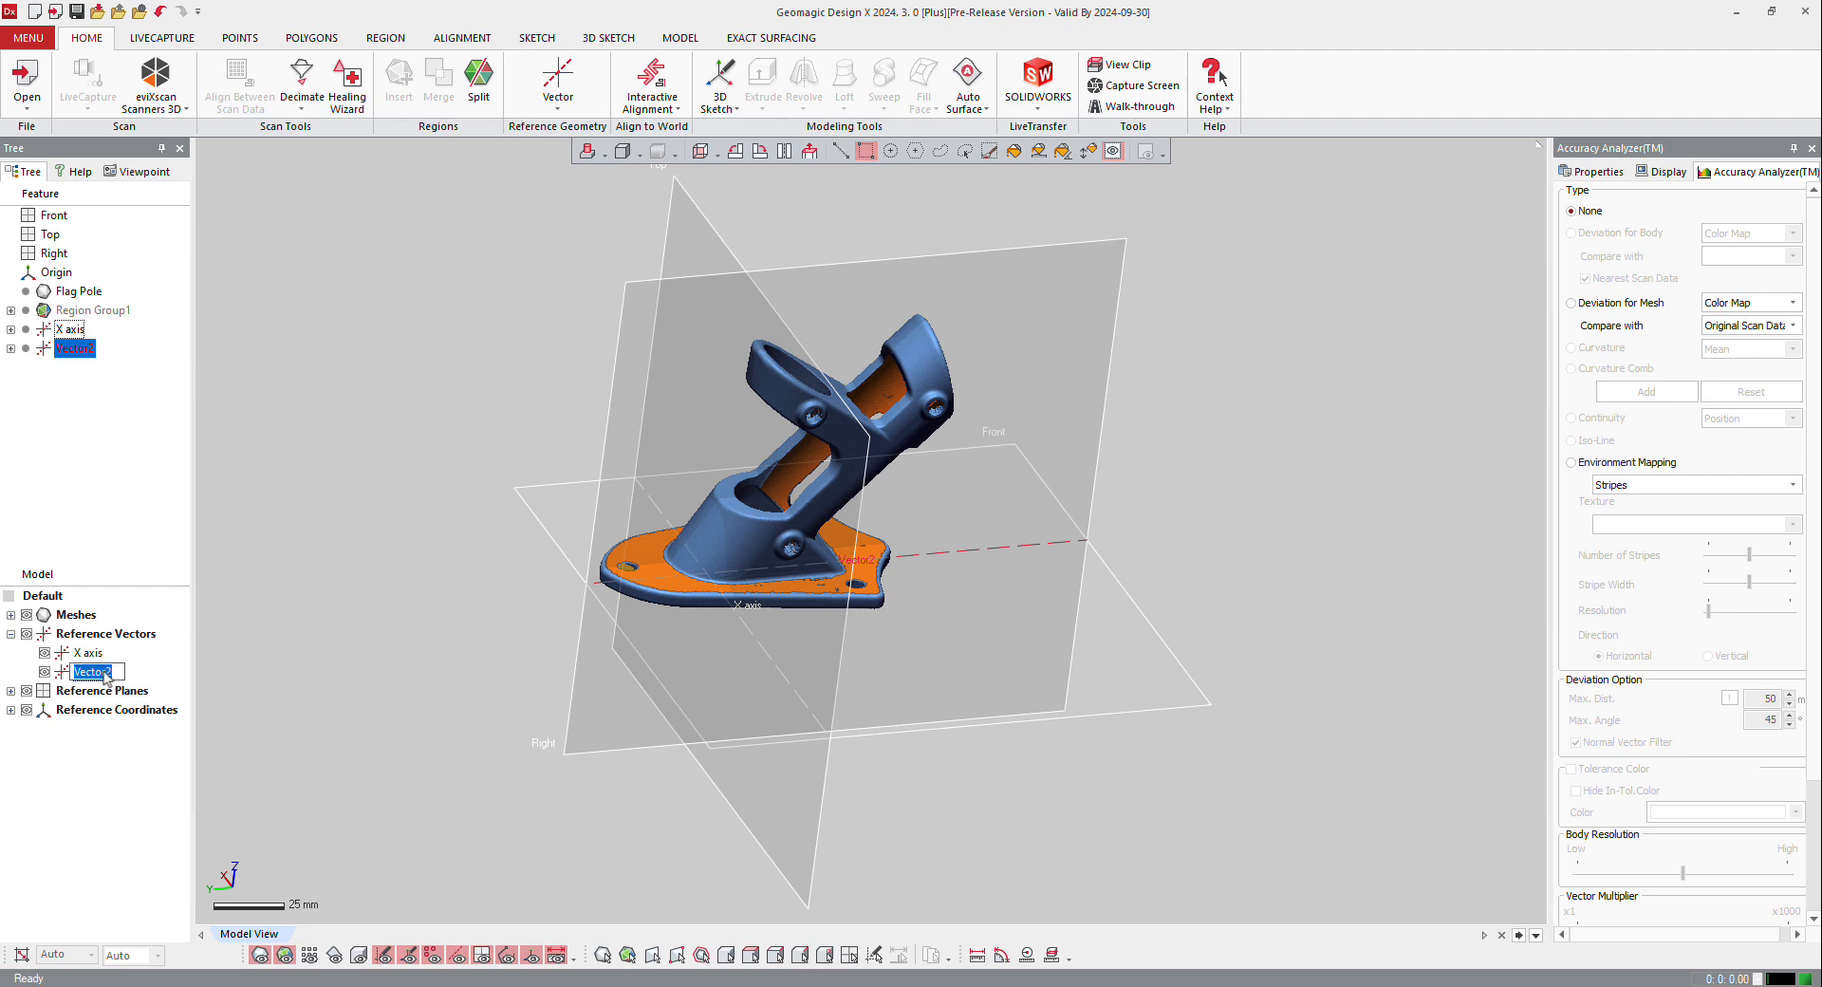
{"action": "type", "text": "Y axis"}
{"action": "key", "text": "Return"}
Step: Add one reference plane by rotating the Front plane 45° about the X axis vector
{"action": "scroll", "coordinate": [683, 581], "scroll_direction": "up", "scroll_amount": 3}
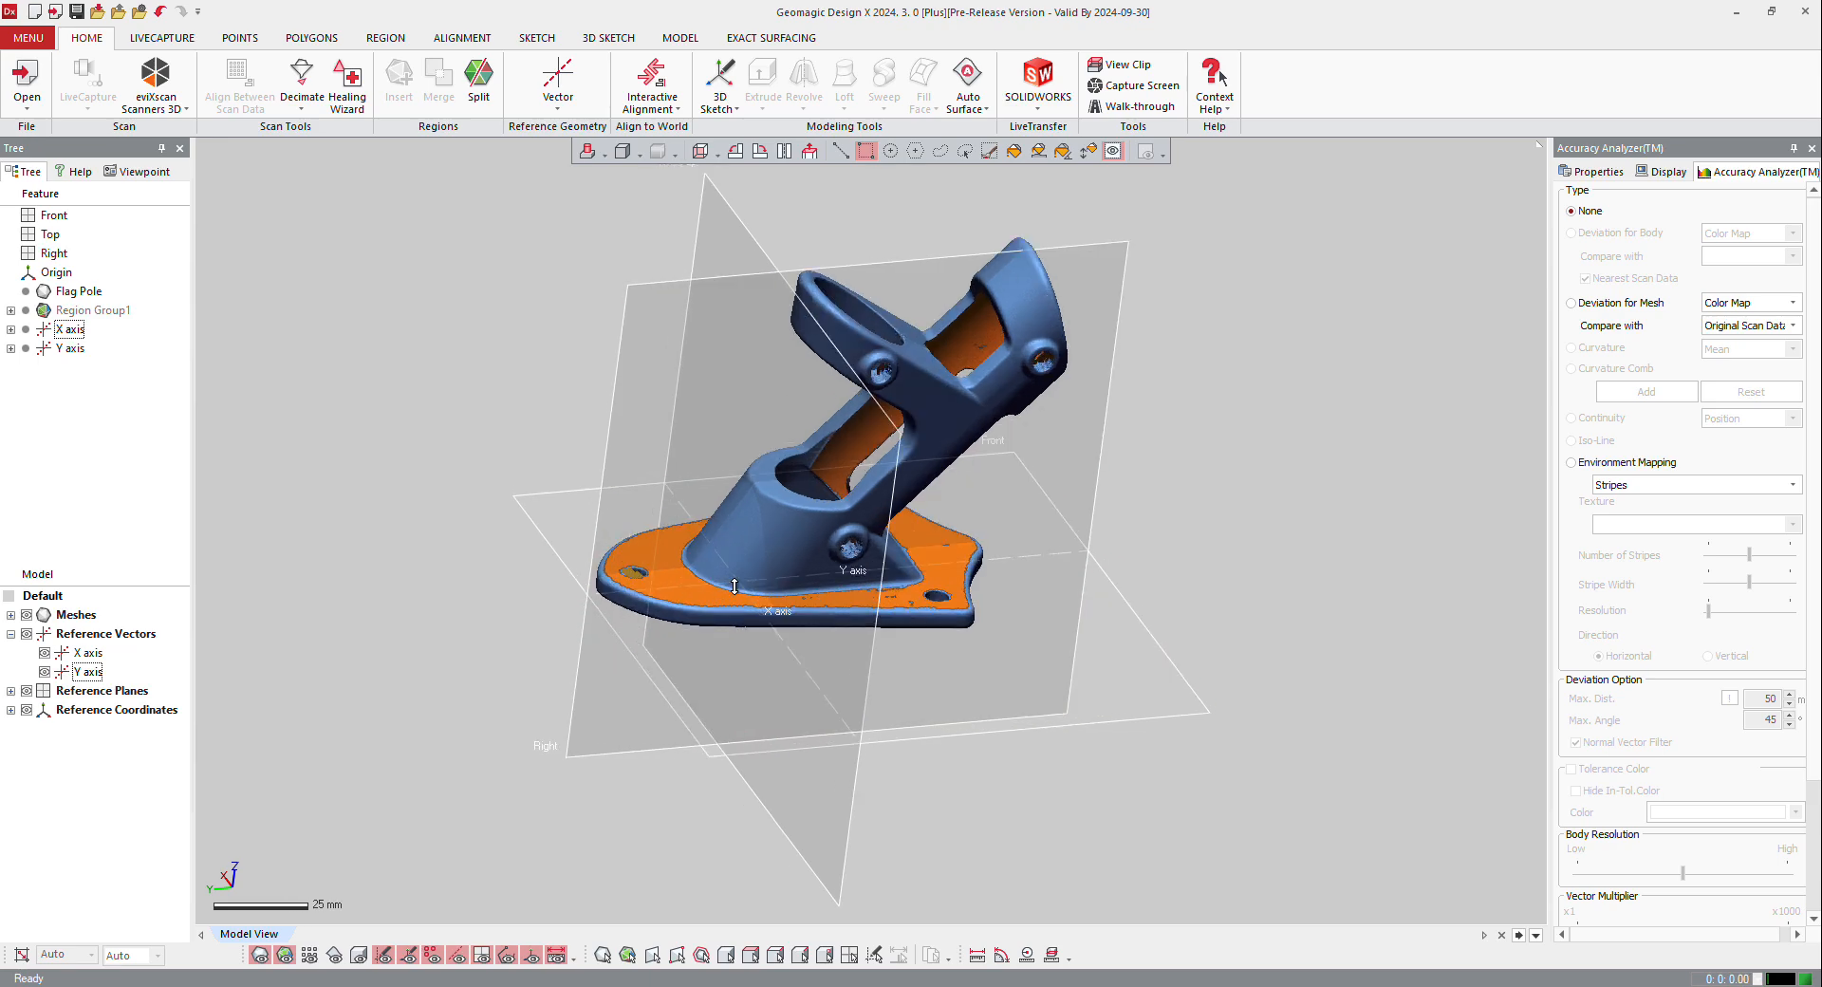
{"action": "right_click_drag", "start_coordinate": [683, 581], "coordinate": [732, 327]}
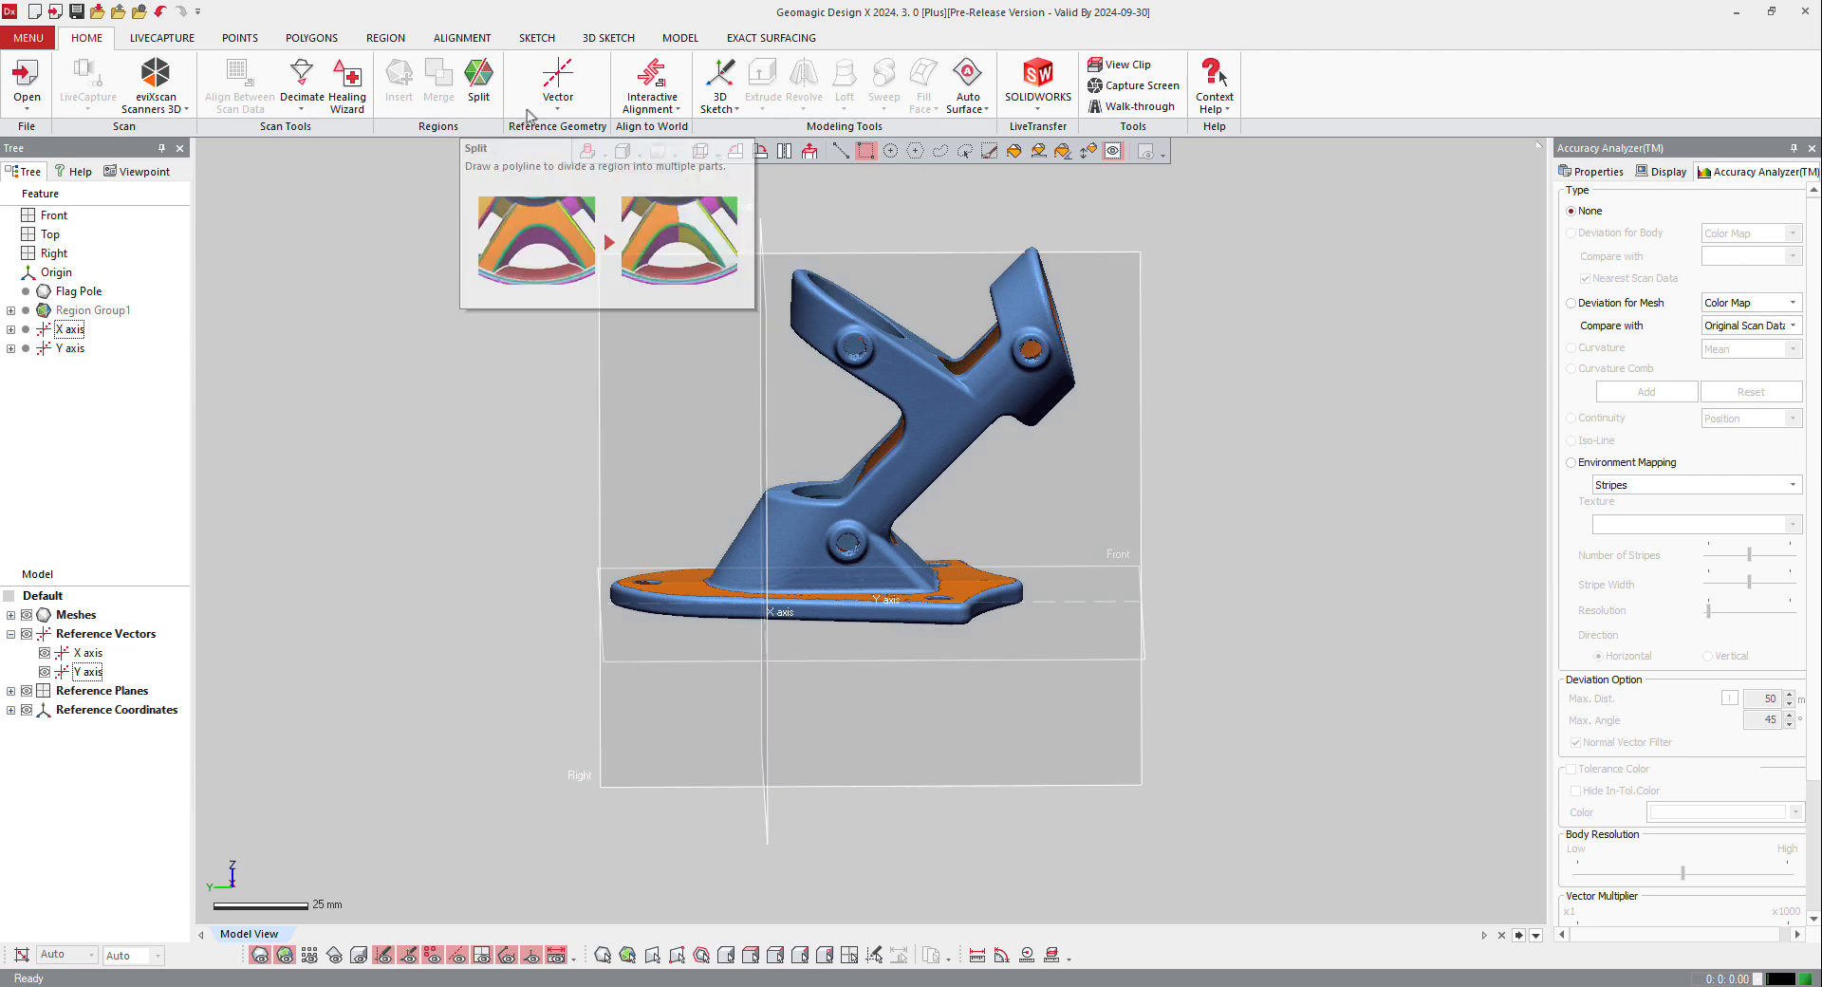
{"action": "left_click", "coordinate": [558, 108]}
{"action": "left_click", "coordinate": [574, 221]}
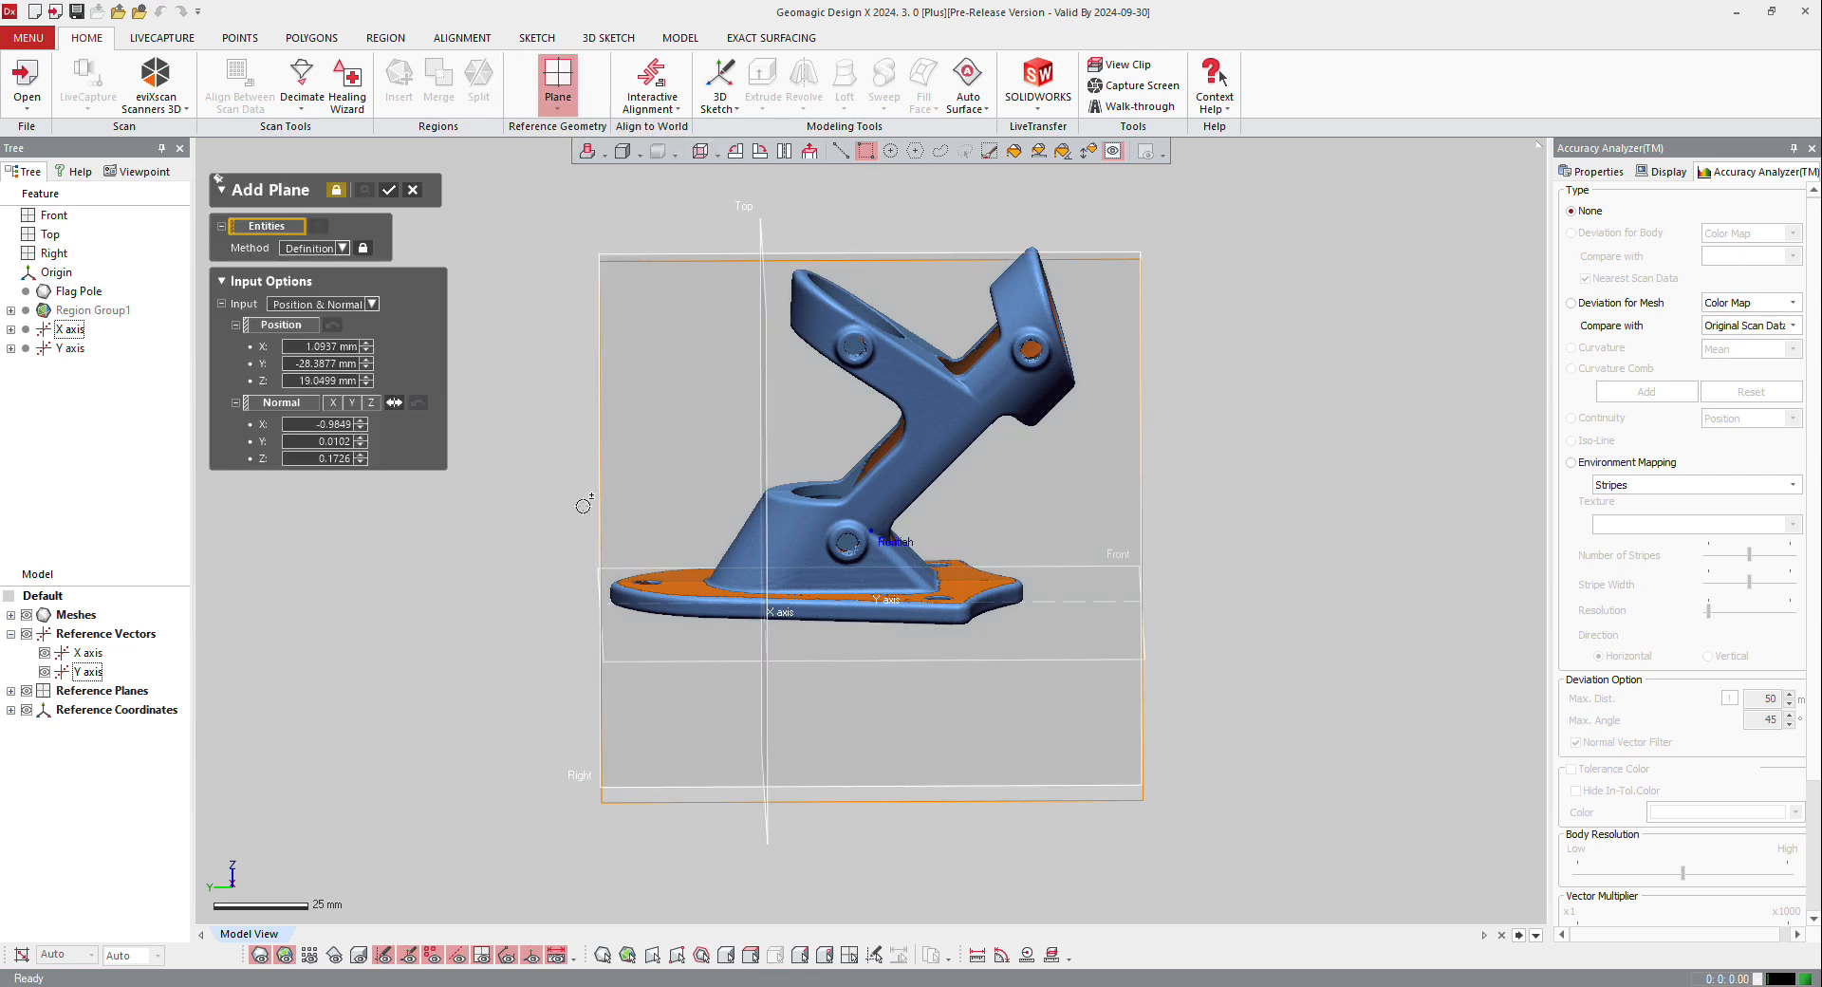
{"action": "right_click_drag", "start_coordinate": [586, 590], "coordinate": [655, 630]}
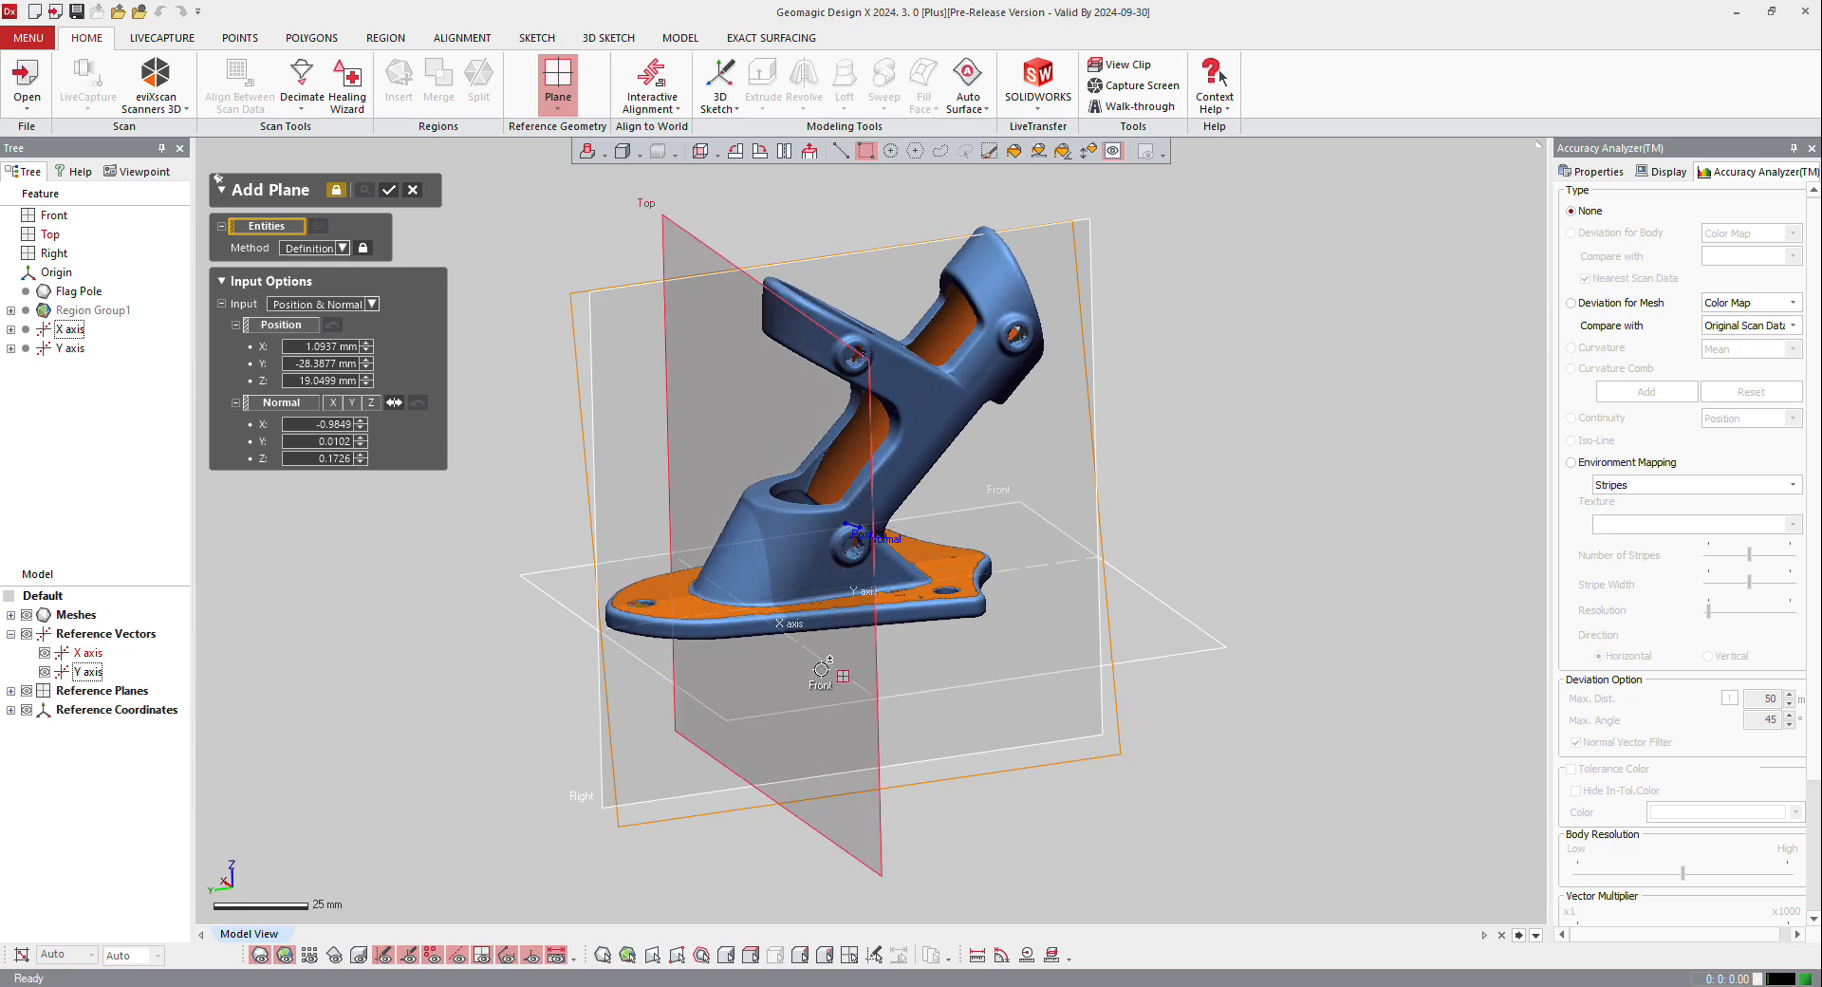
{"action": "left_click", "coordinate": [821, 663]}
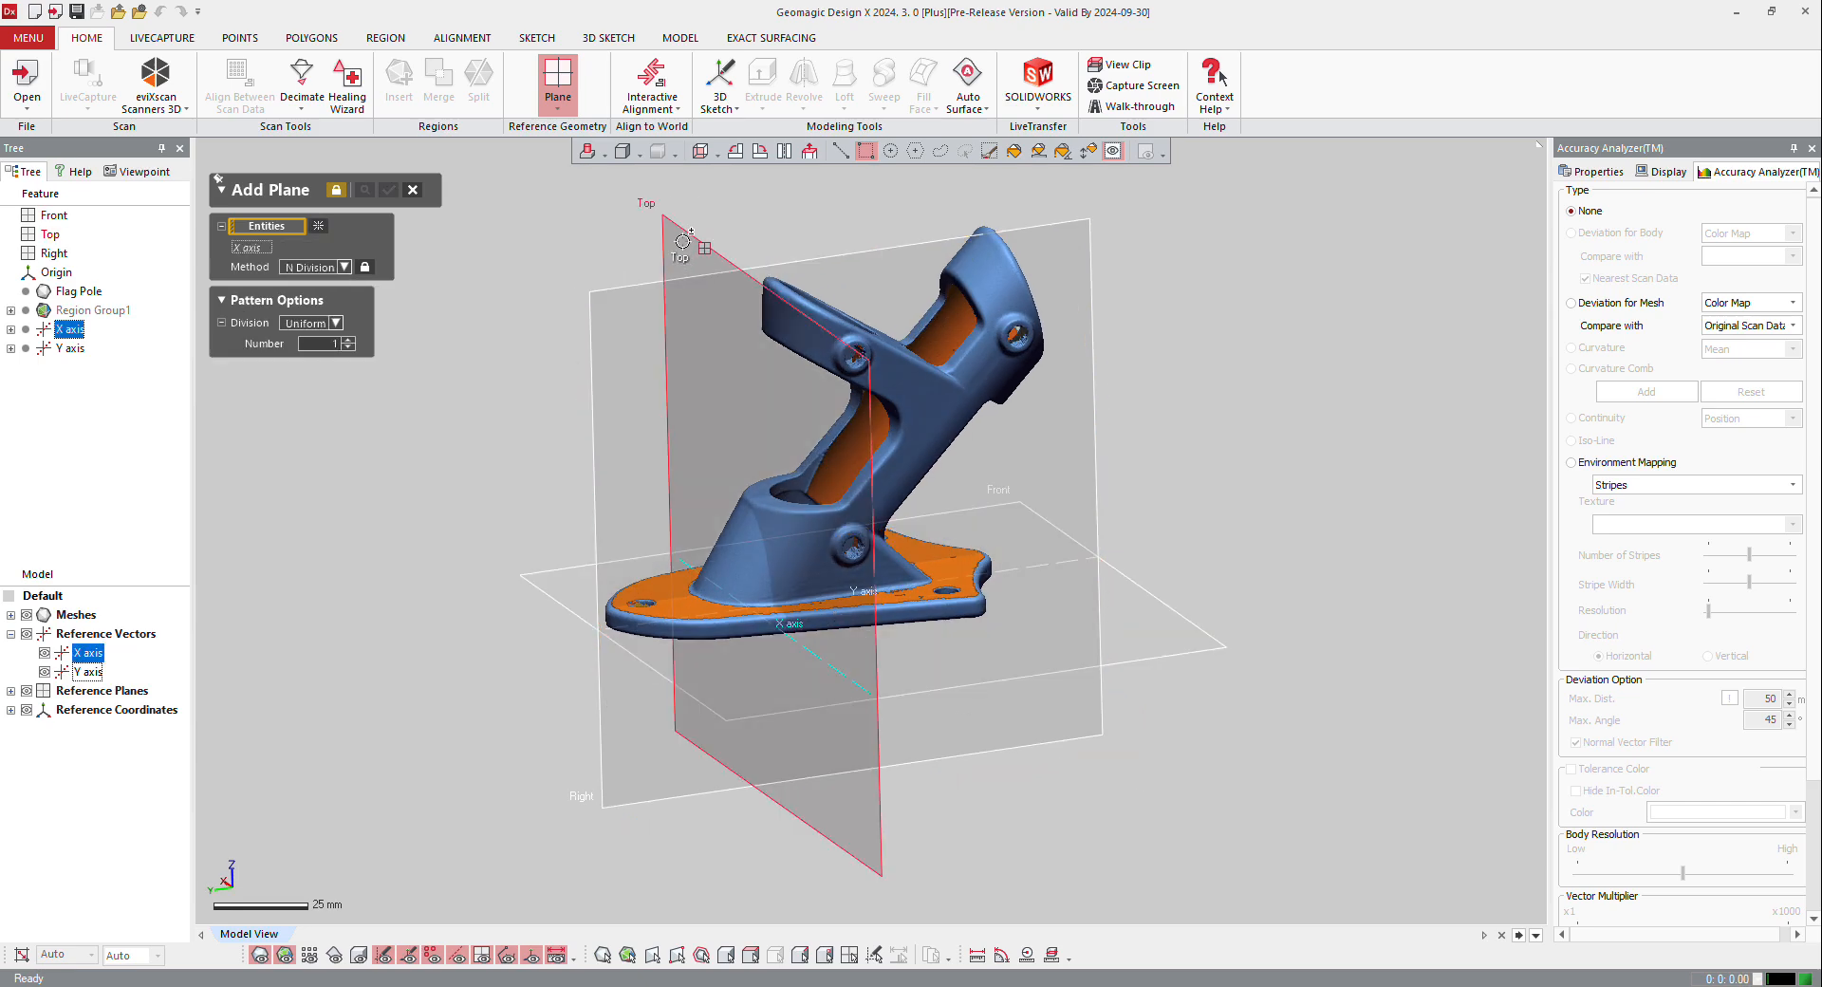
{"action": "left_click", "coordinate": [555, 589]}
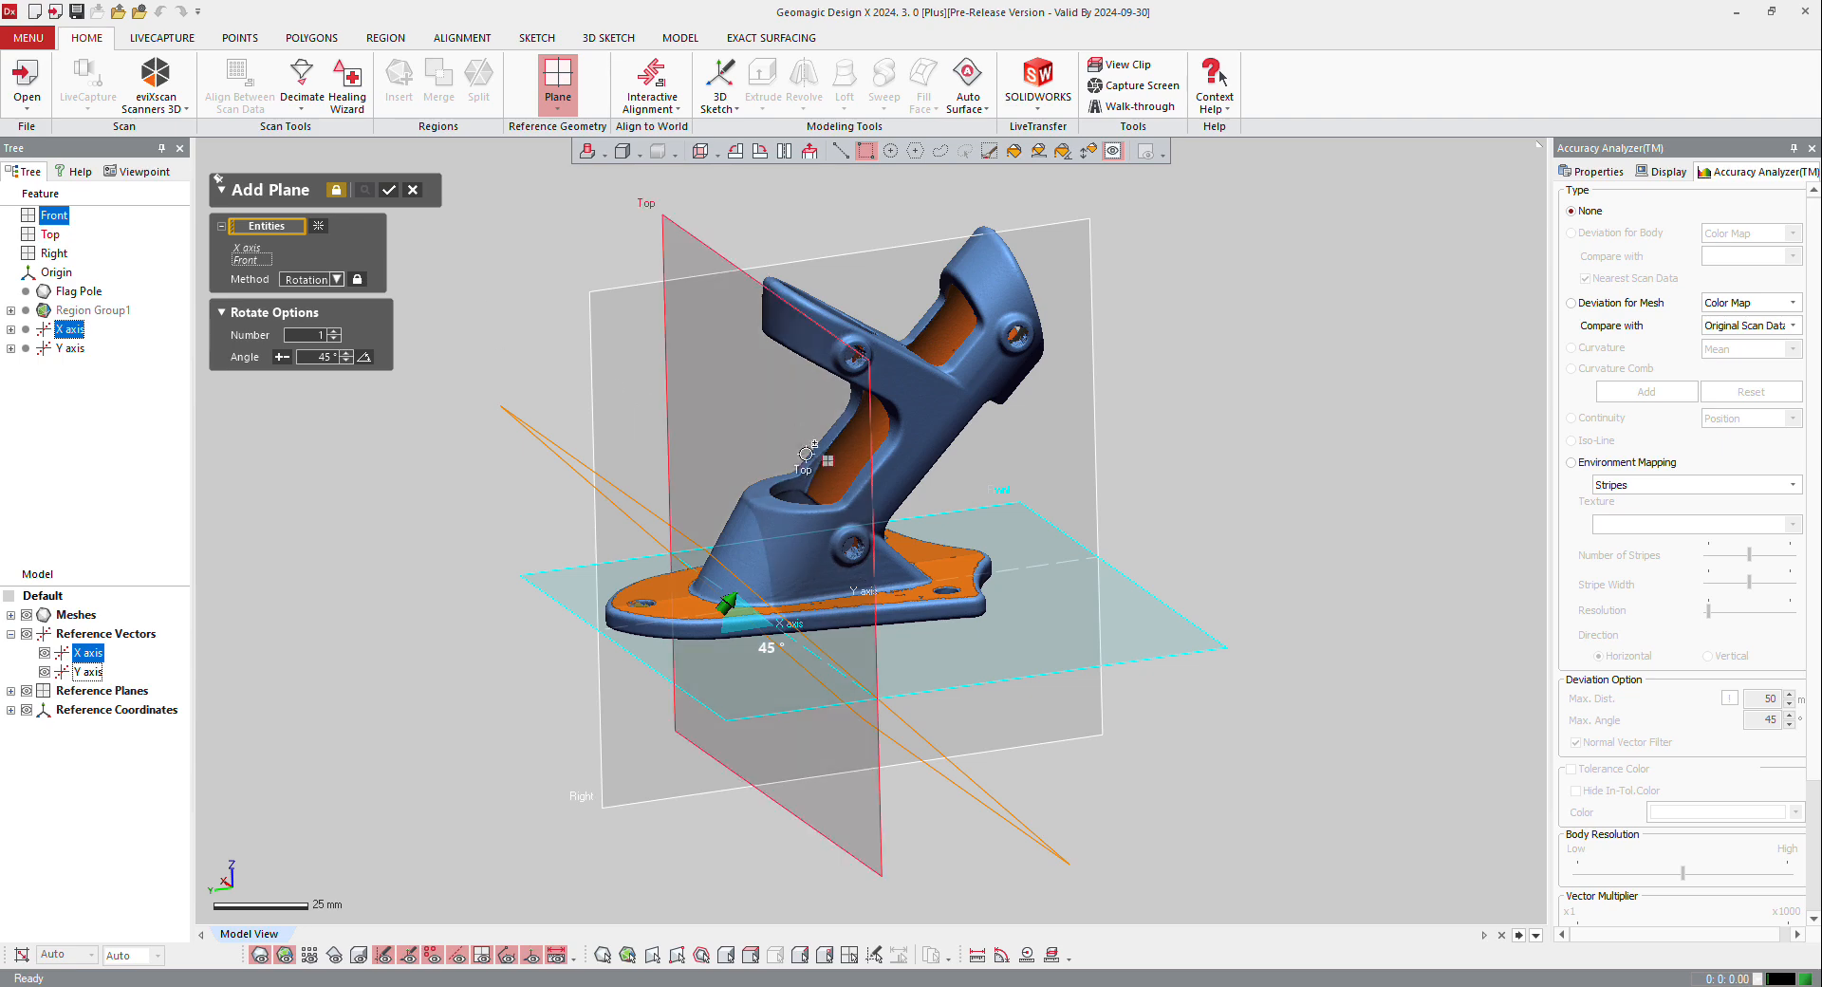
{"action": "right_click_drag", "start_coordinate": [880, 515], "coordinate": [721, 533]}
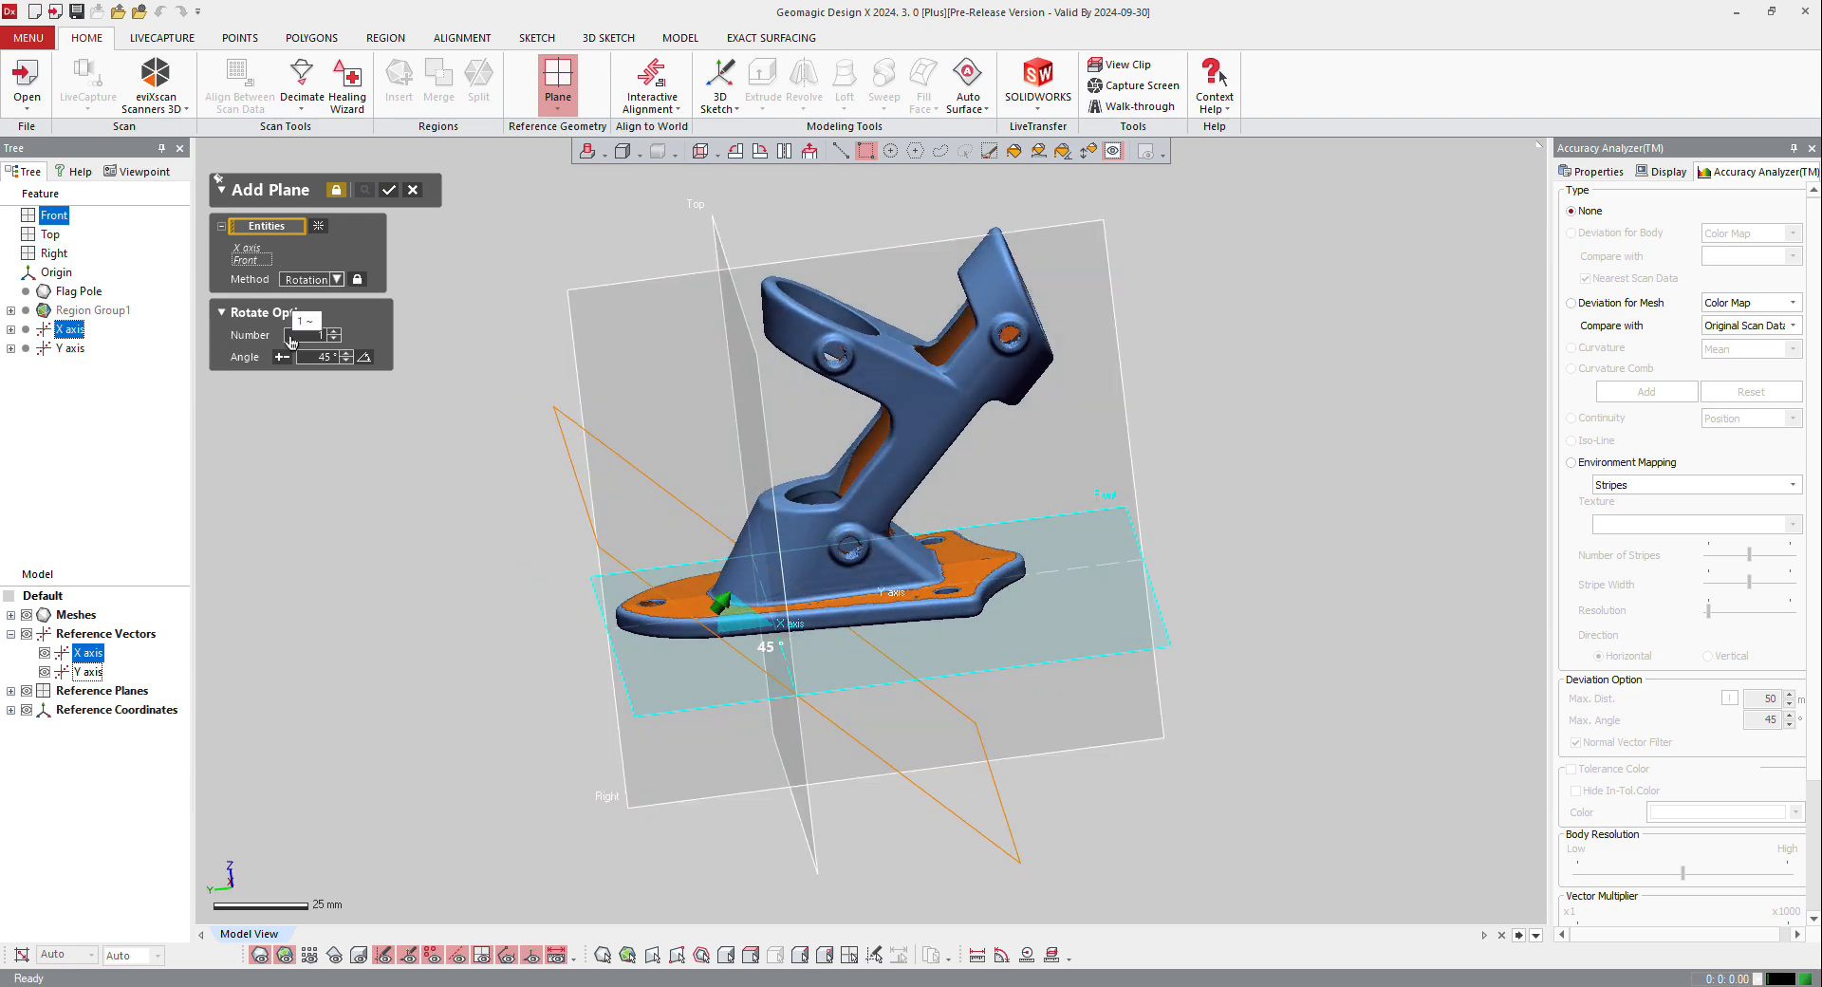
{"action": "right_click_drag", "start_coordinate": [911, 518], "coordinate": [642, 549]}
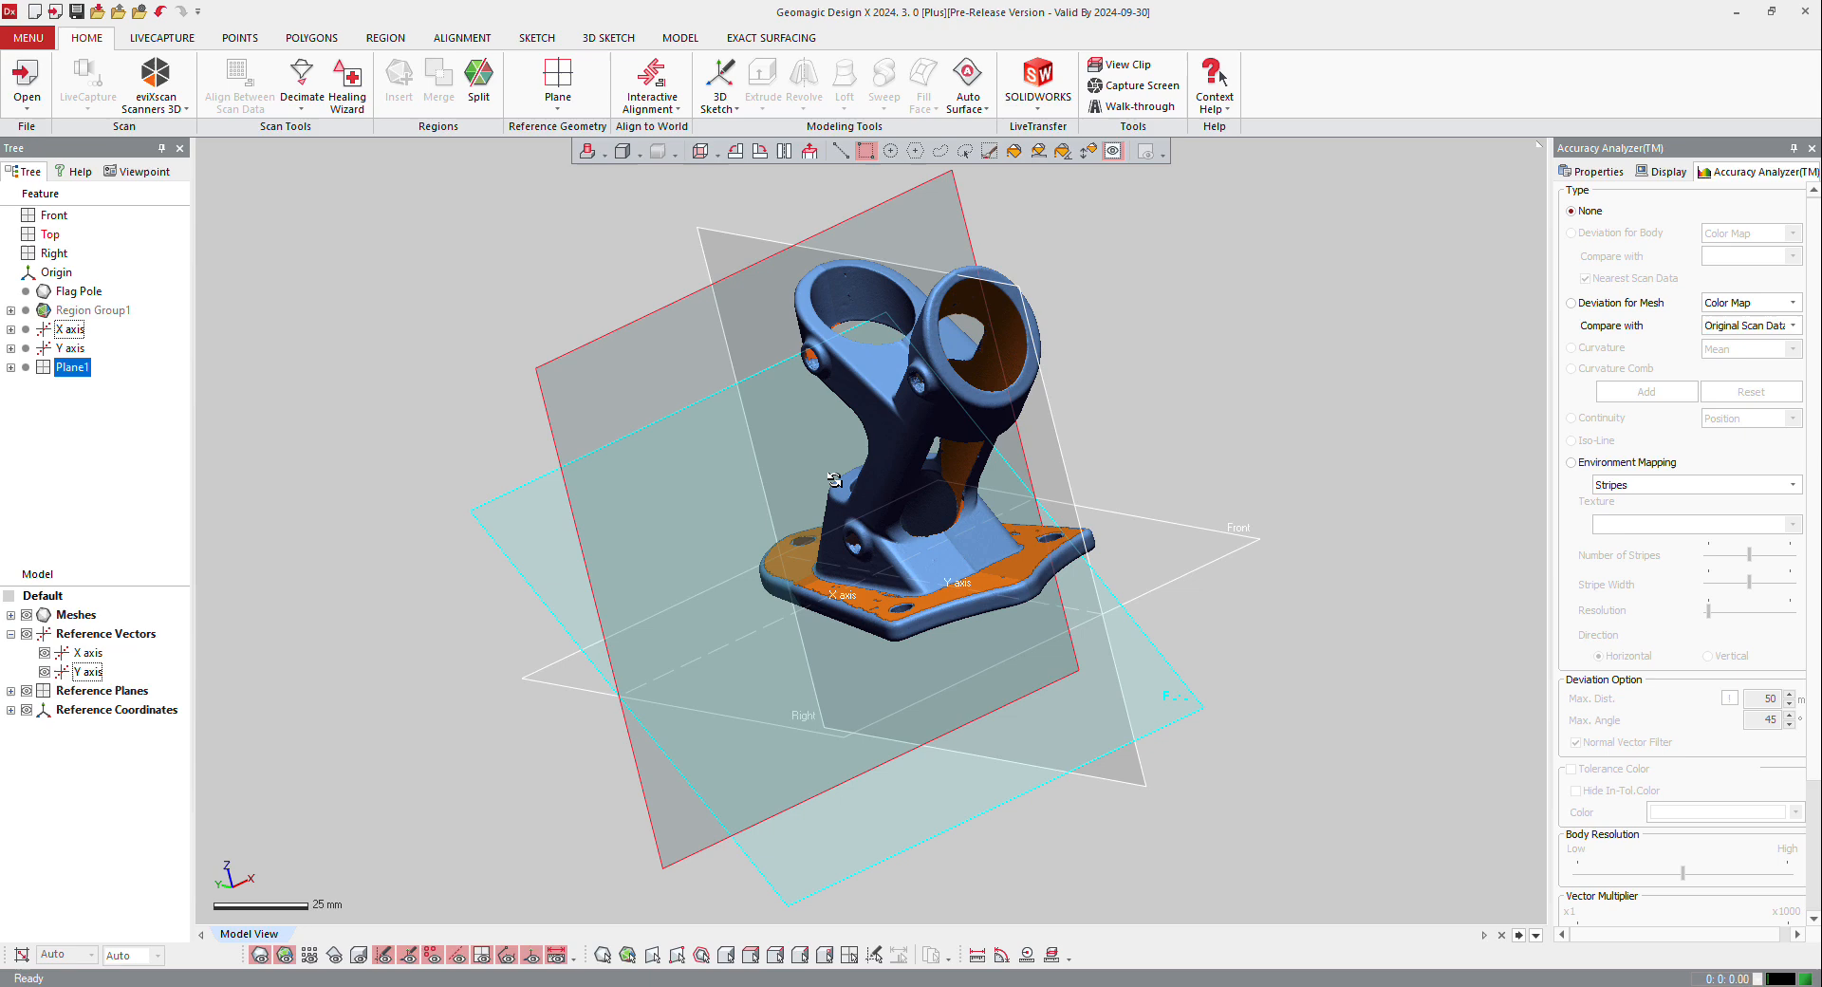
{"action": "right_click_drag", "start_coordinate": [890, 524], "coordinate": [1048, 469]}
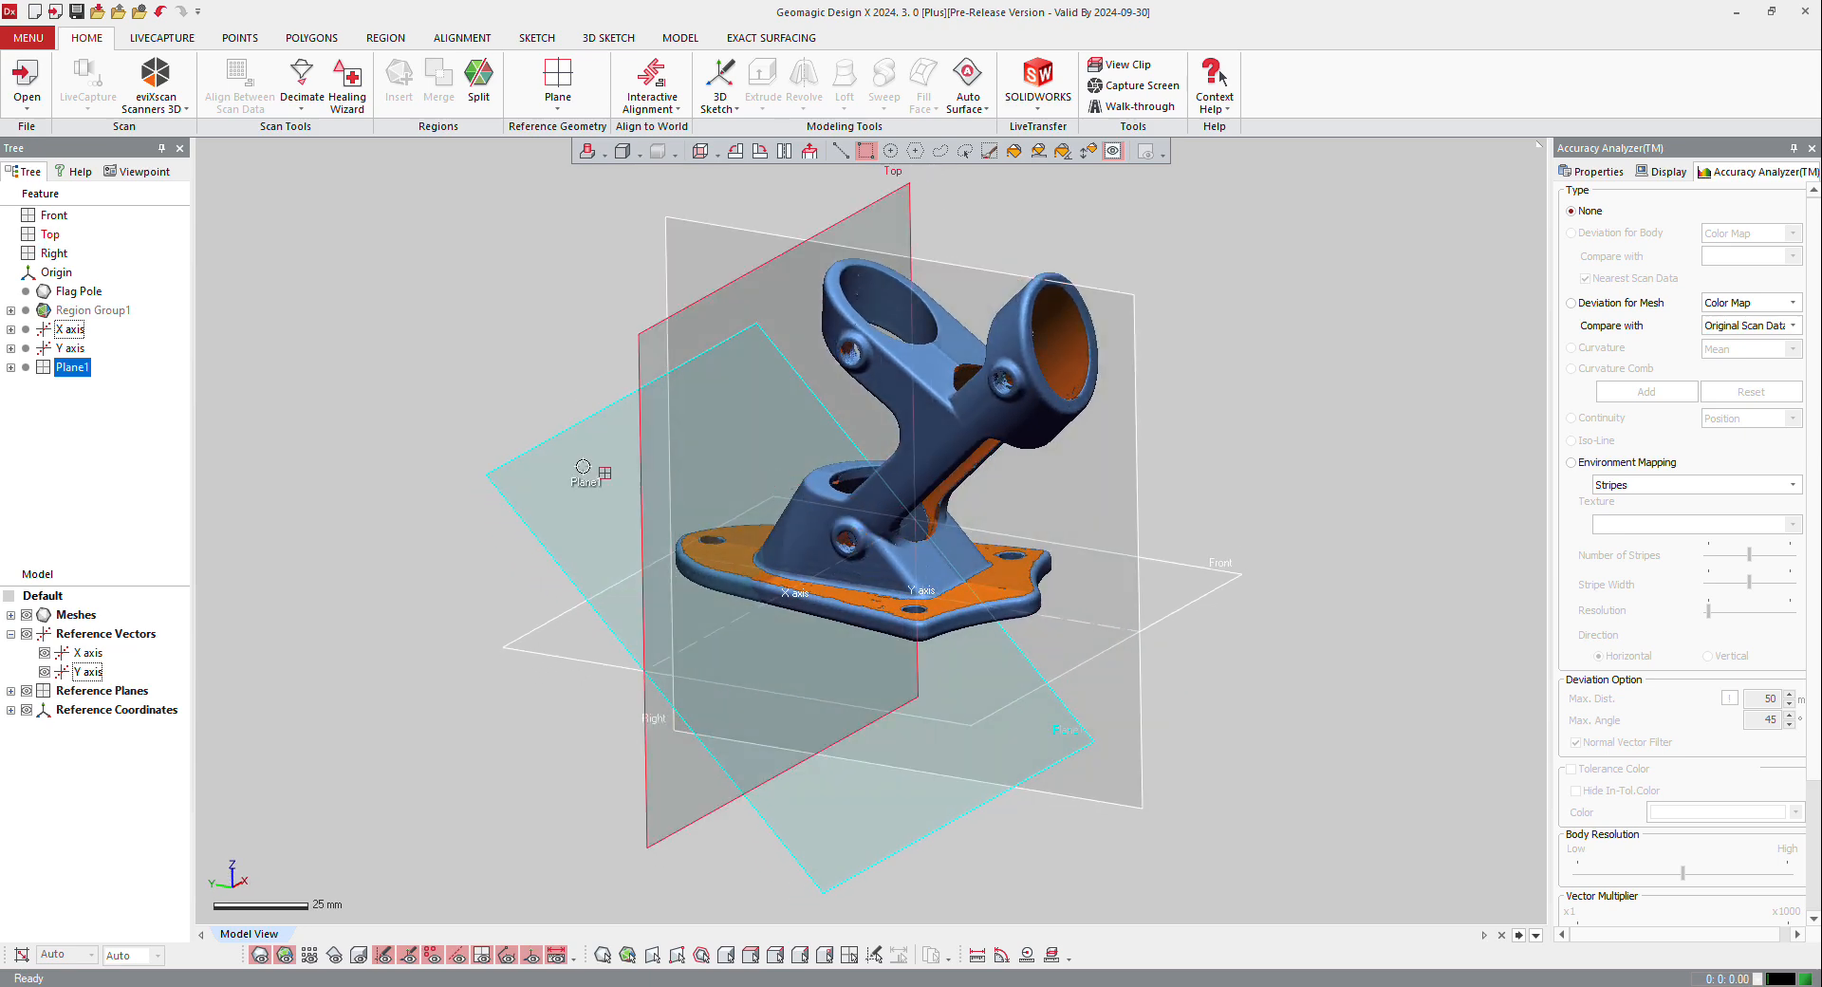
{"action": "right_click_drag", "start_coordinate": [582, 466], "coordinate": [846, 434]}
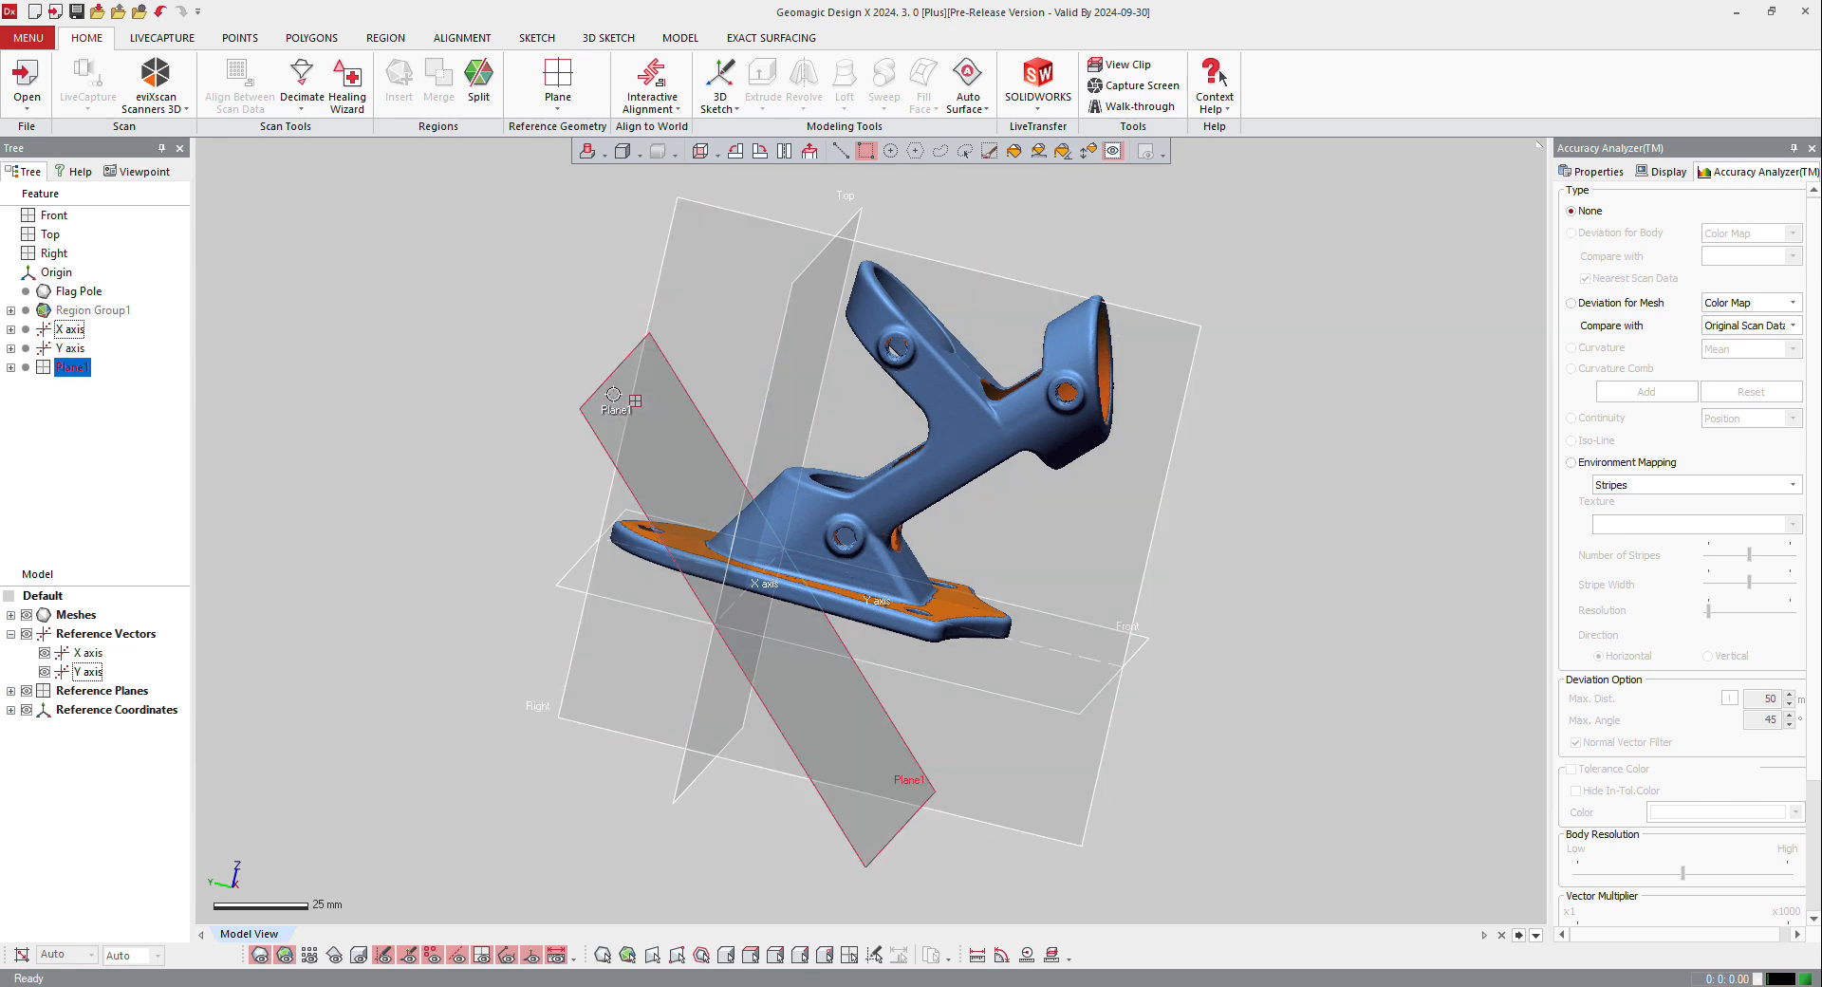
Step: Set up a mesh sketch on the 45° plane with the section offset 93 mm and a silhouette range of 27 mm
{"action": "left_click", "coordinate": [613, 394]}
{"action": "right_click", "coordinate": [613, 394]}
{"action": "left_click", "coordinate": [642, 352]}
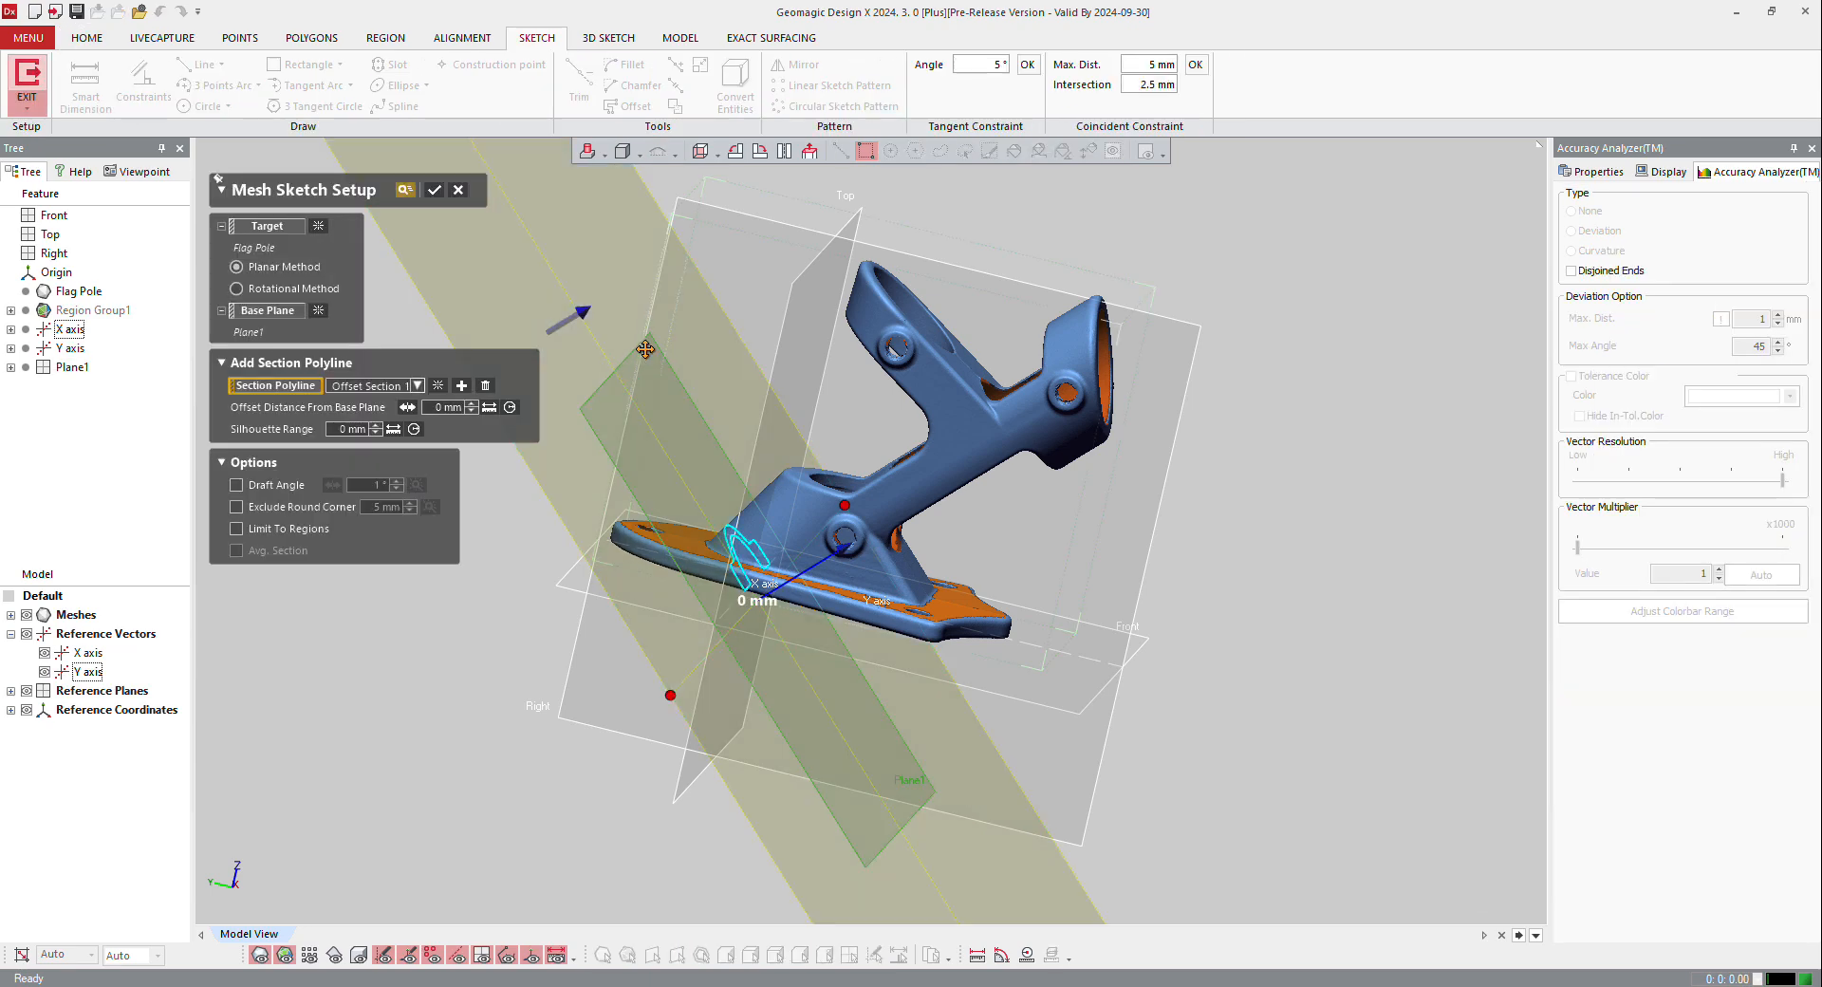
{"action": "left_click_drag", "start_coordinate": [815, 556], "coordinate": [903, 506]}
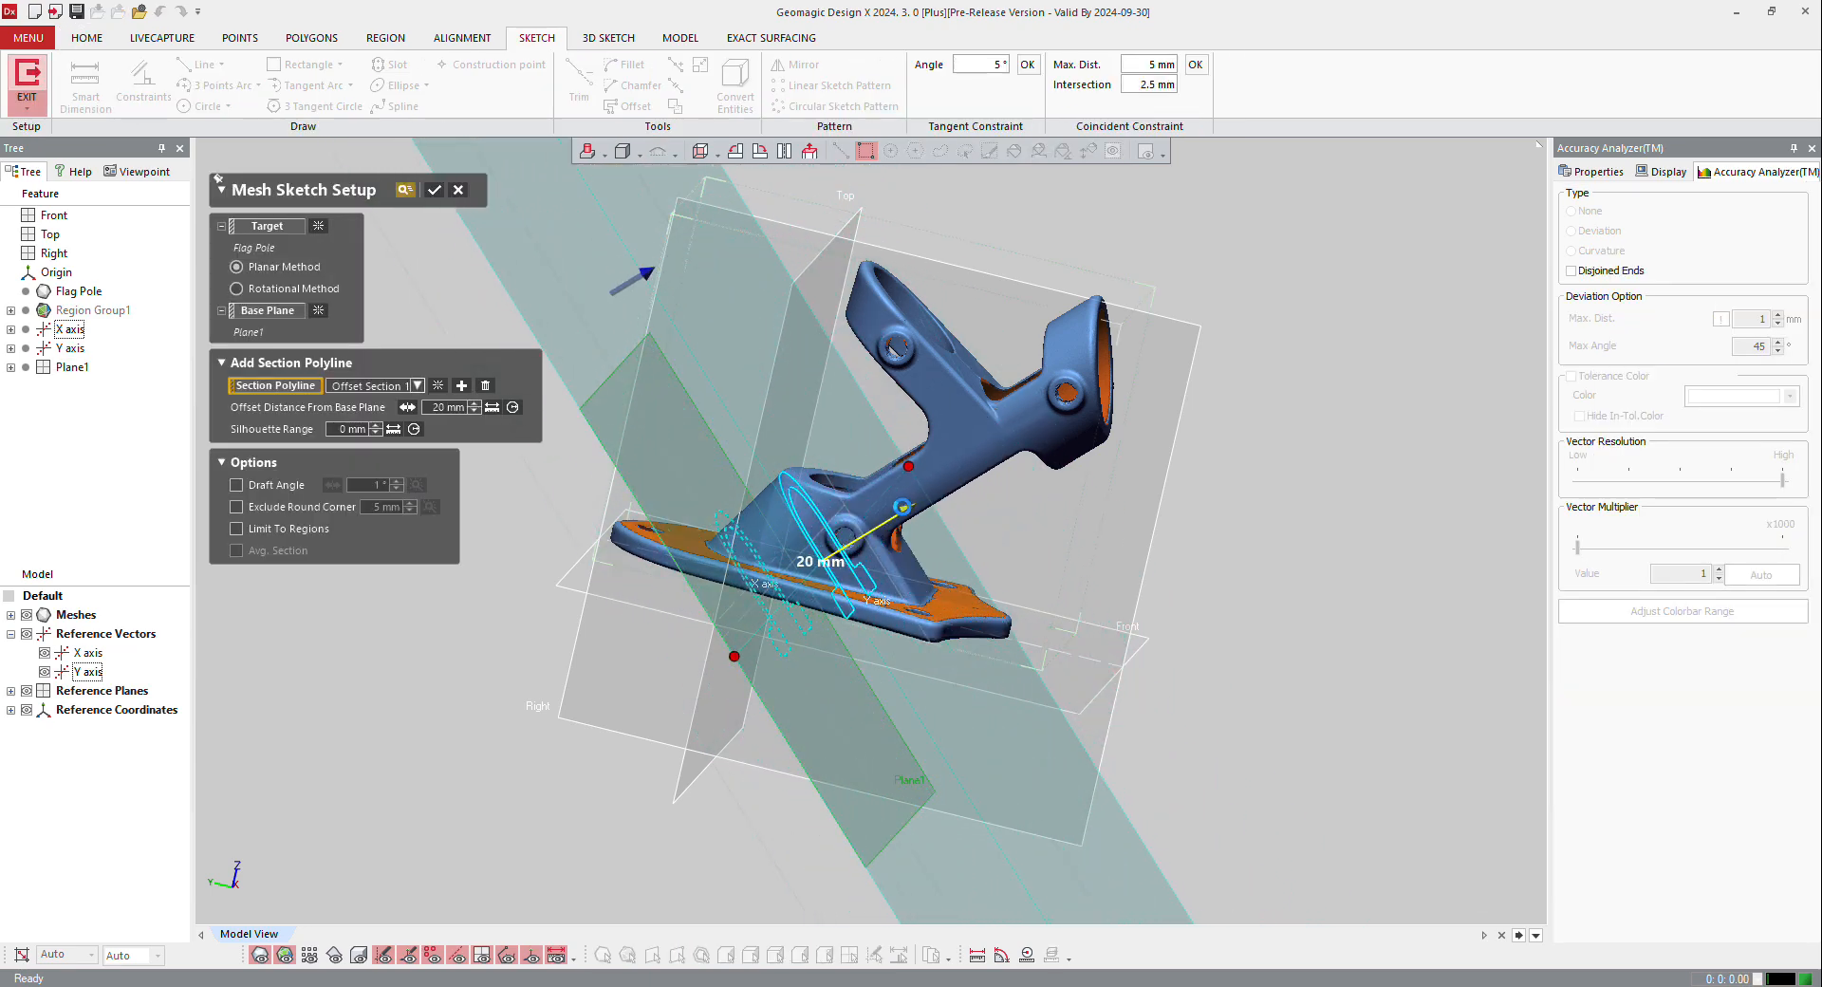
{"action": "scroll", "coordinate": [873, 525], "scroll_direction": "down", "scroll_amount": 3}
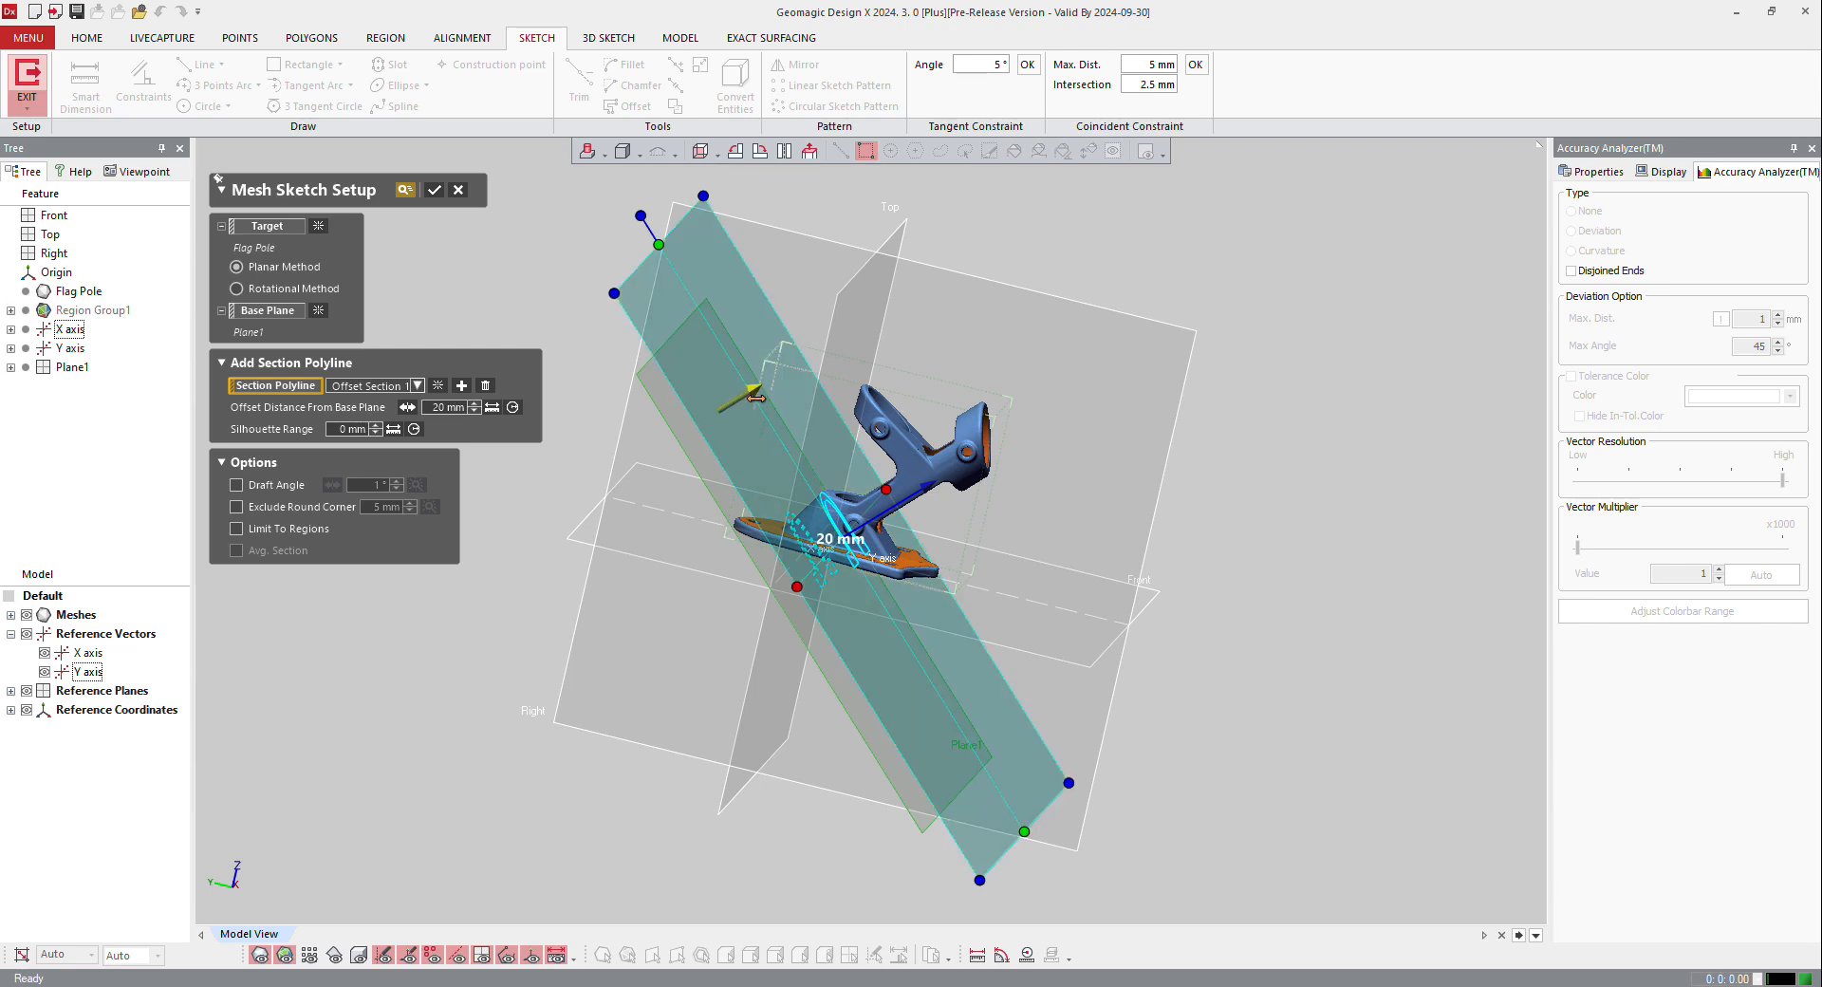
{"action": "left_click_drag", "start_coordinate": [759, 388], "coordinate": [771, 380]}
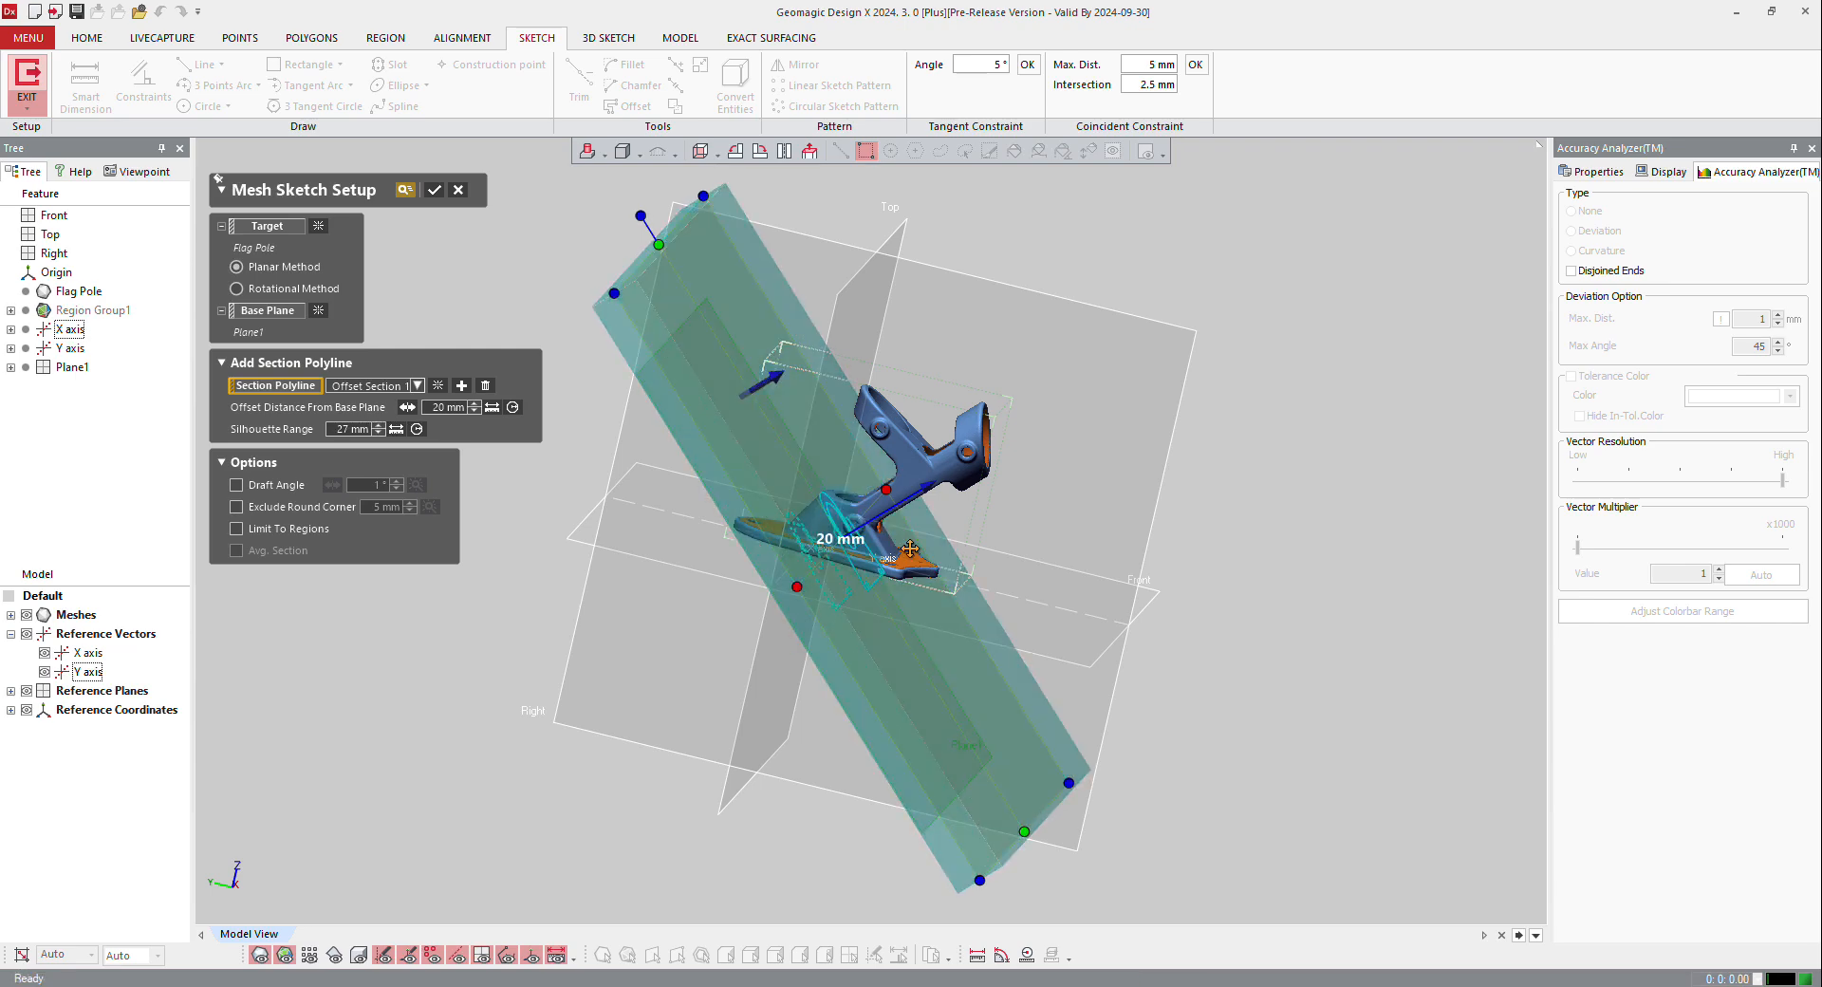
{"action": "right_click_drag", "start_coordinate": [926, 547], "coordinate": [885, 569]}
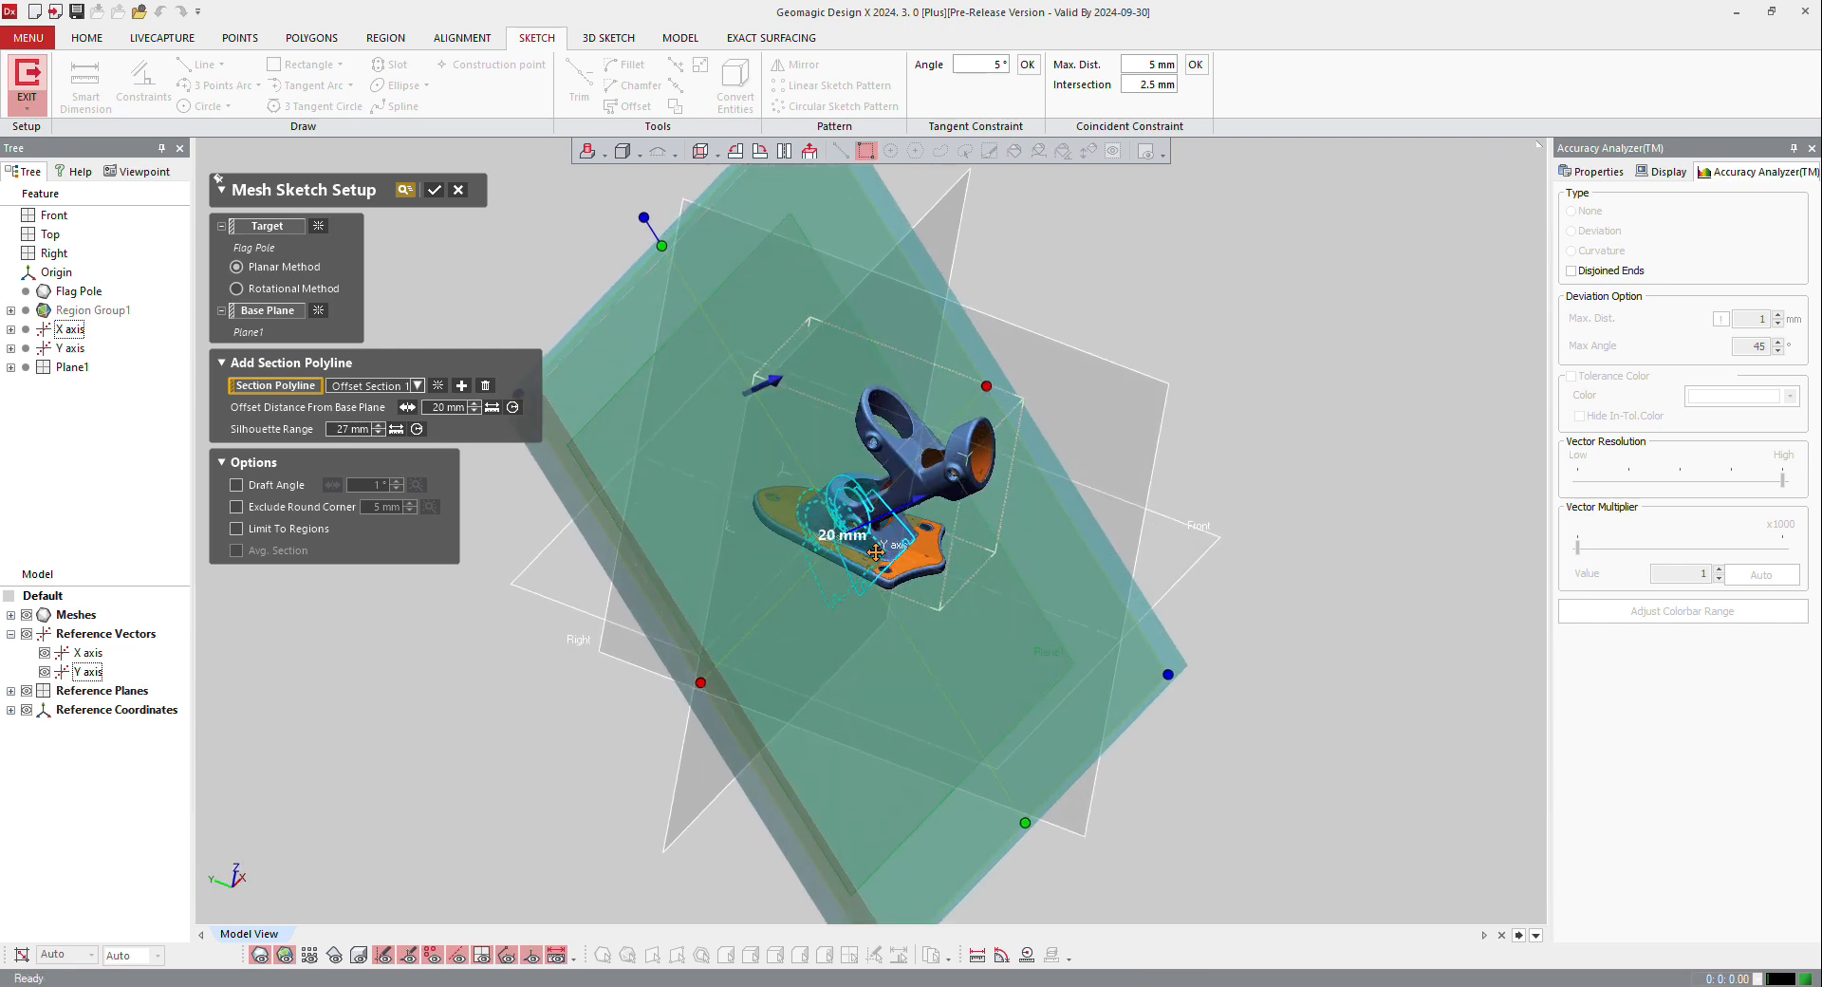
{"action": "left_click_drag", "start_coordinate": [926, 504], "coordinate": [1031, 464]}
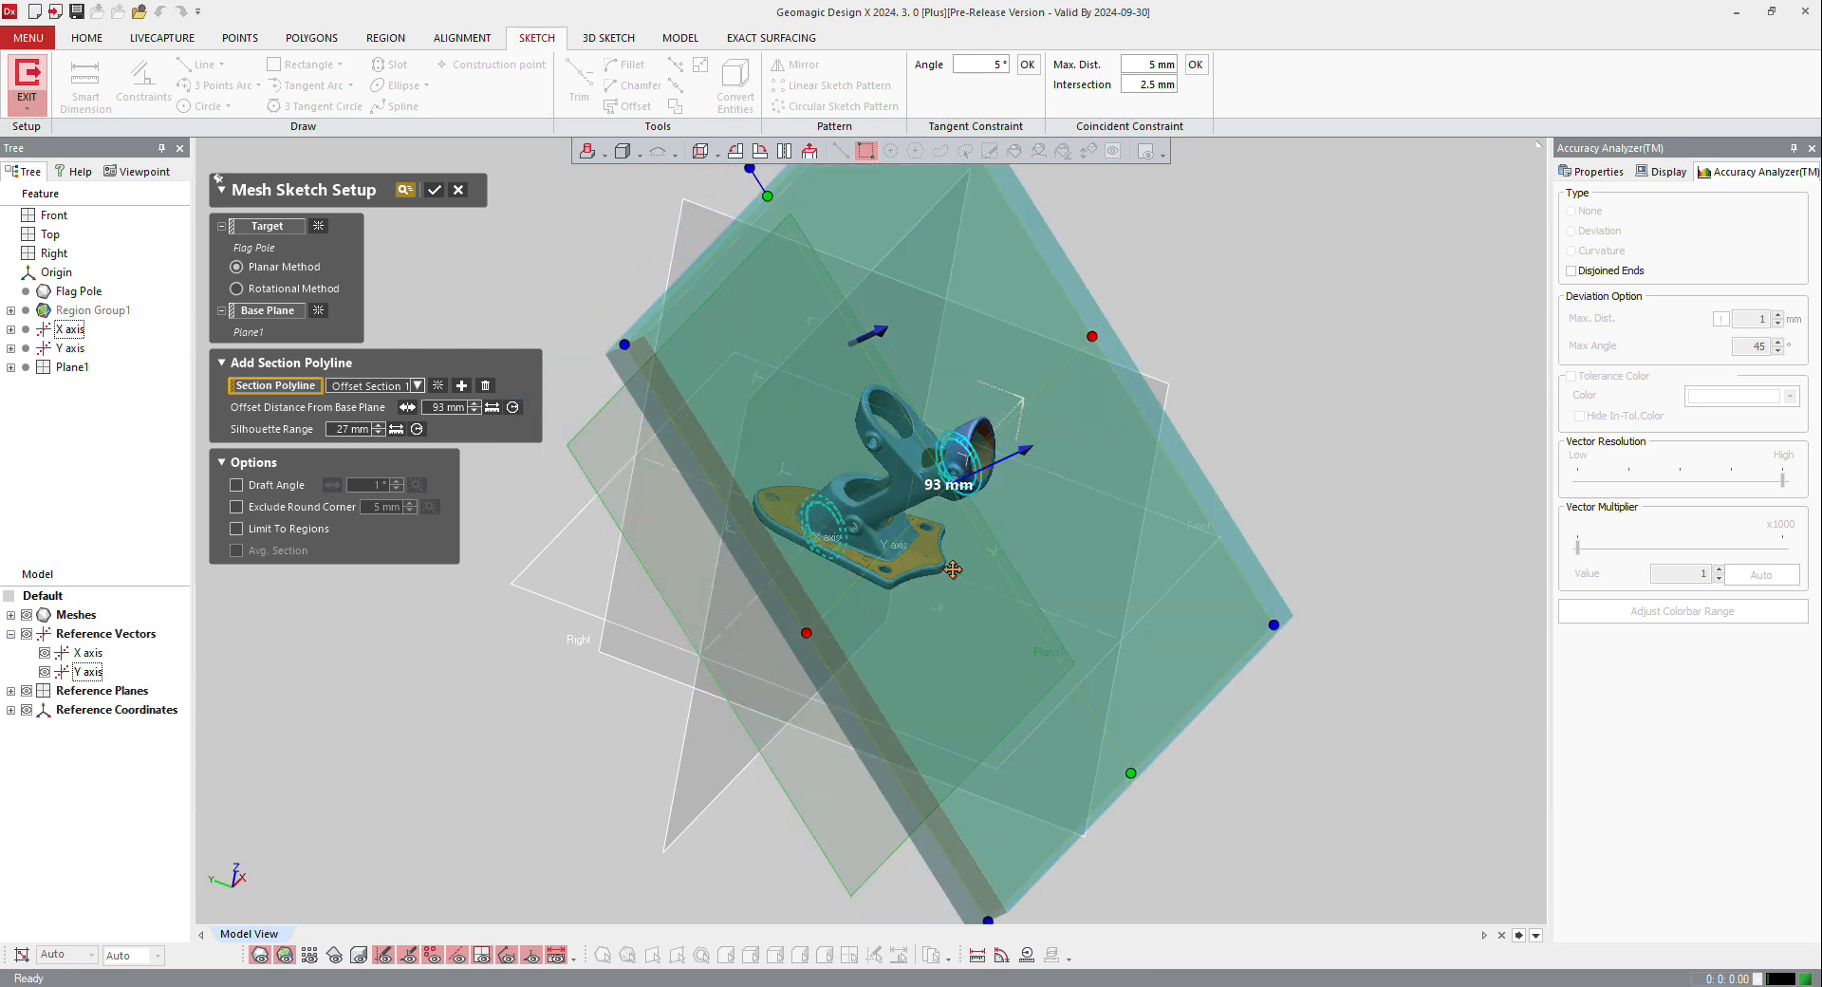
{"action": "right_click_drag", "start_coordinate": [953, 570], "coordinate": [814, 541]}
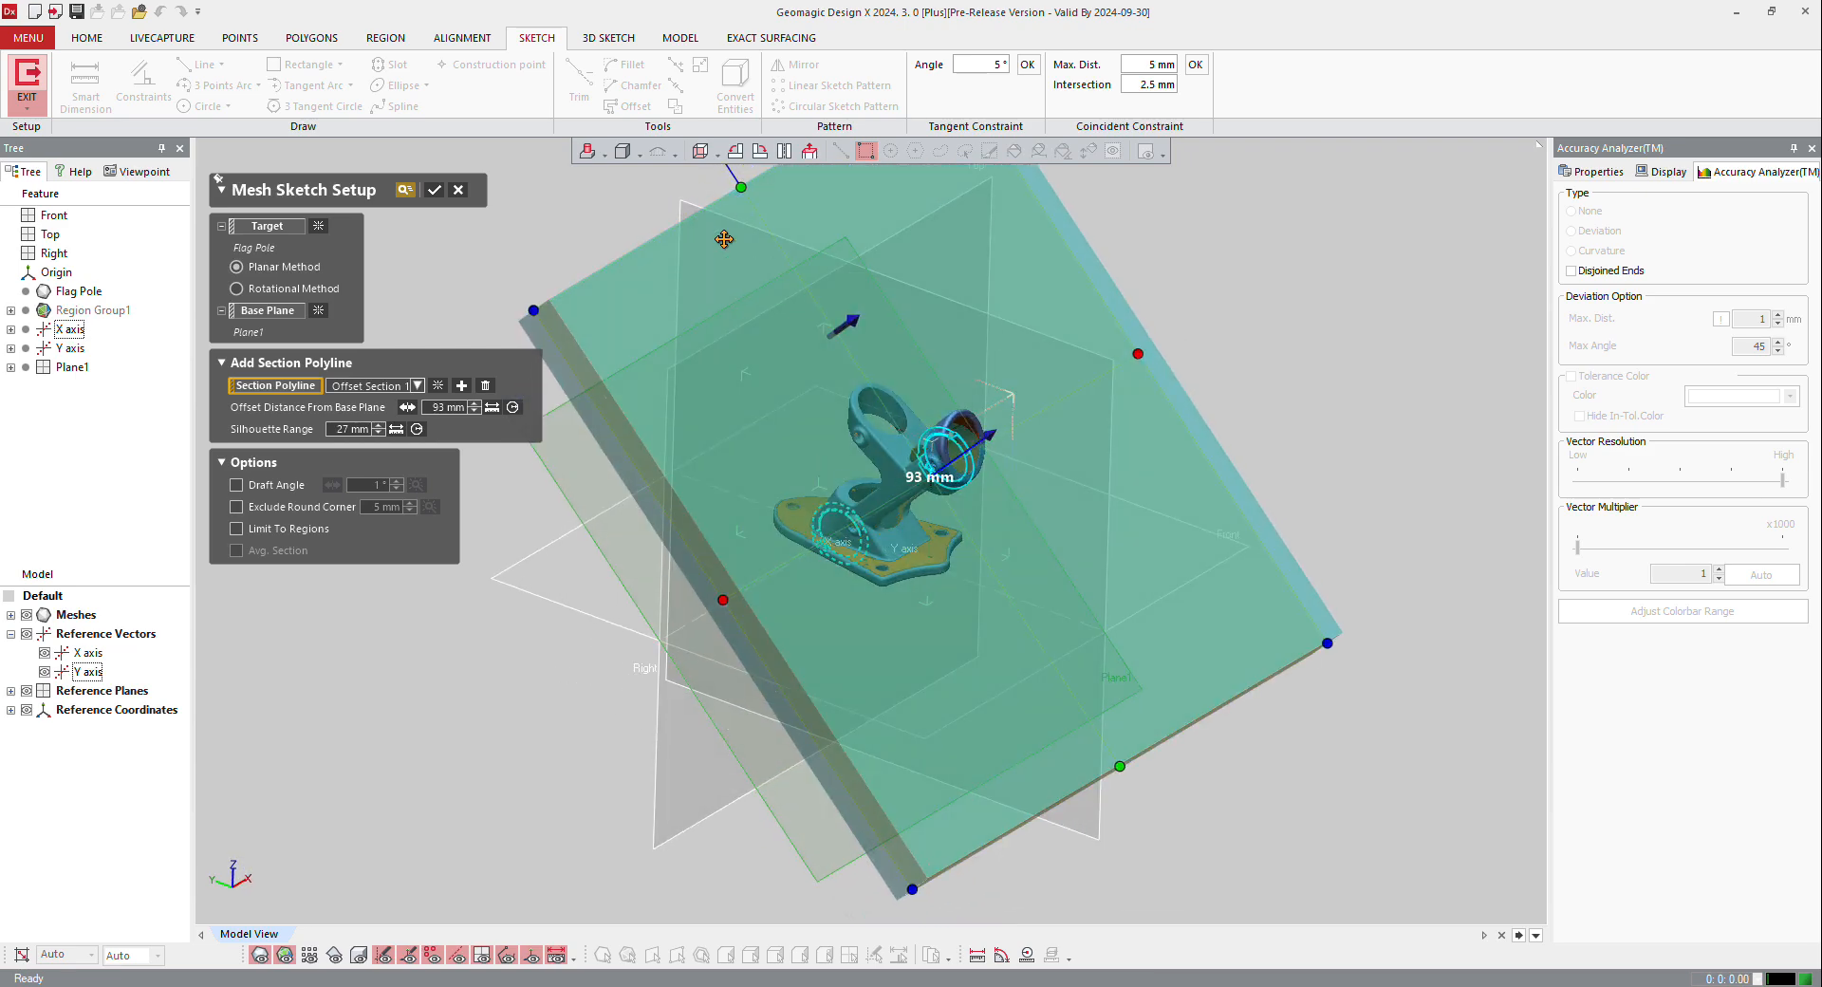
{"action": "left_click", "coordinate": [436, 191]}
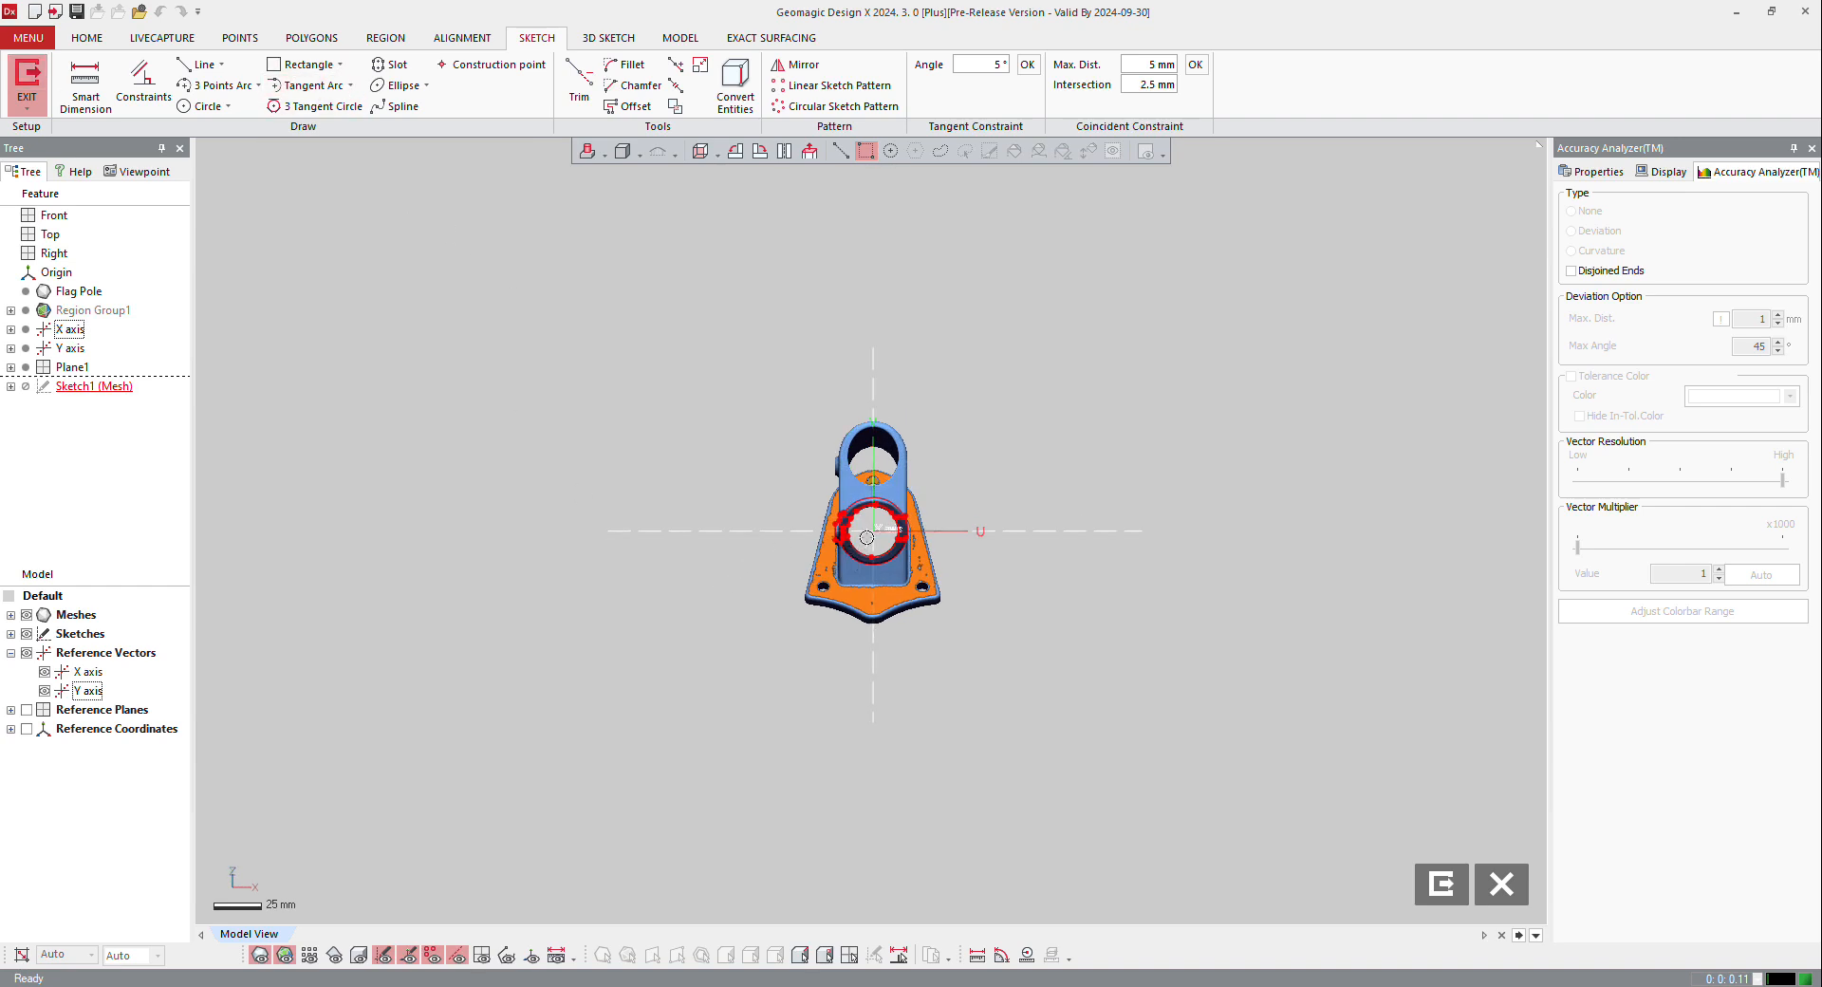
Step: Sketch a centered rectangle about 41 mm wide and 155 mm tall, with its center on the sketch origin
{"action": "left_click", "coordinate": [339, 66]}
{"action": "left_click", "coordinate": [332, 130]}
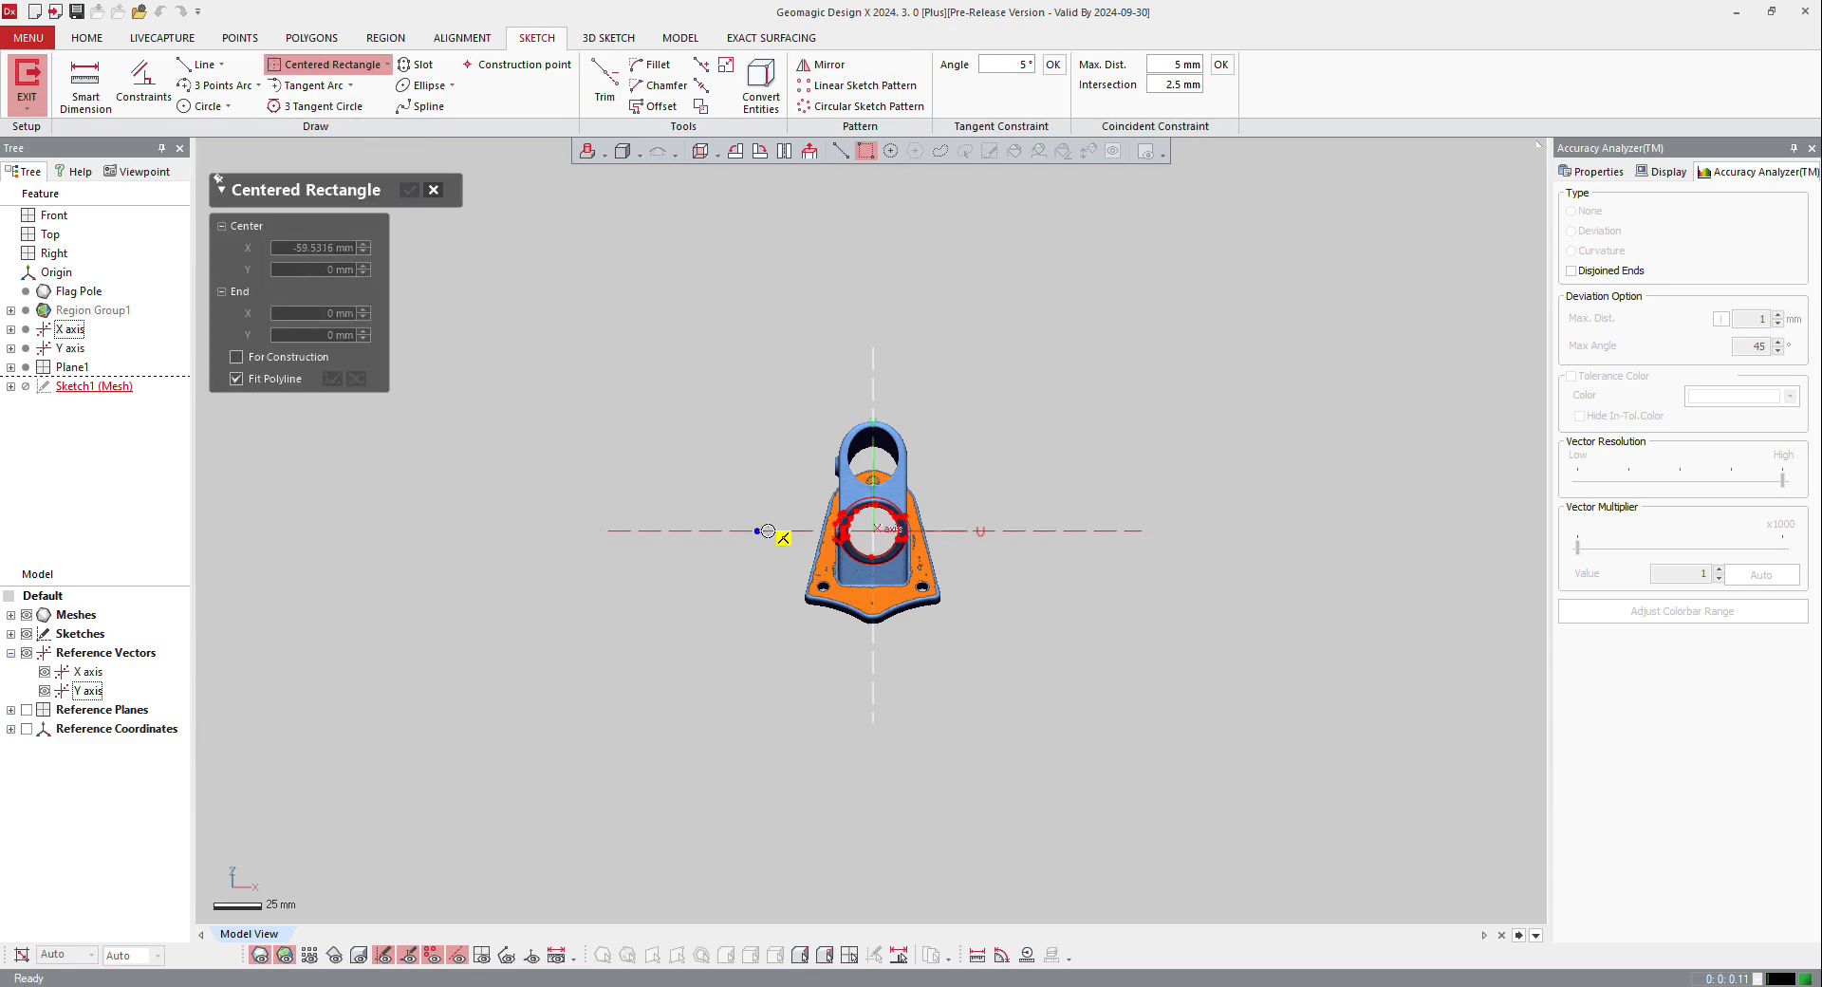
{"action": "scroll", "coordinate": [769, 530], "scroll_direction": "up", "scroll_amount": 3}
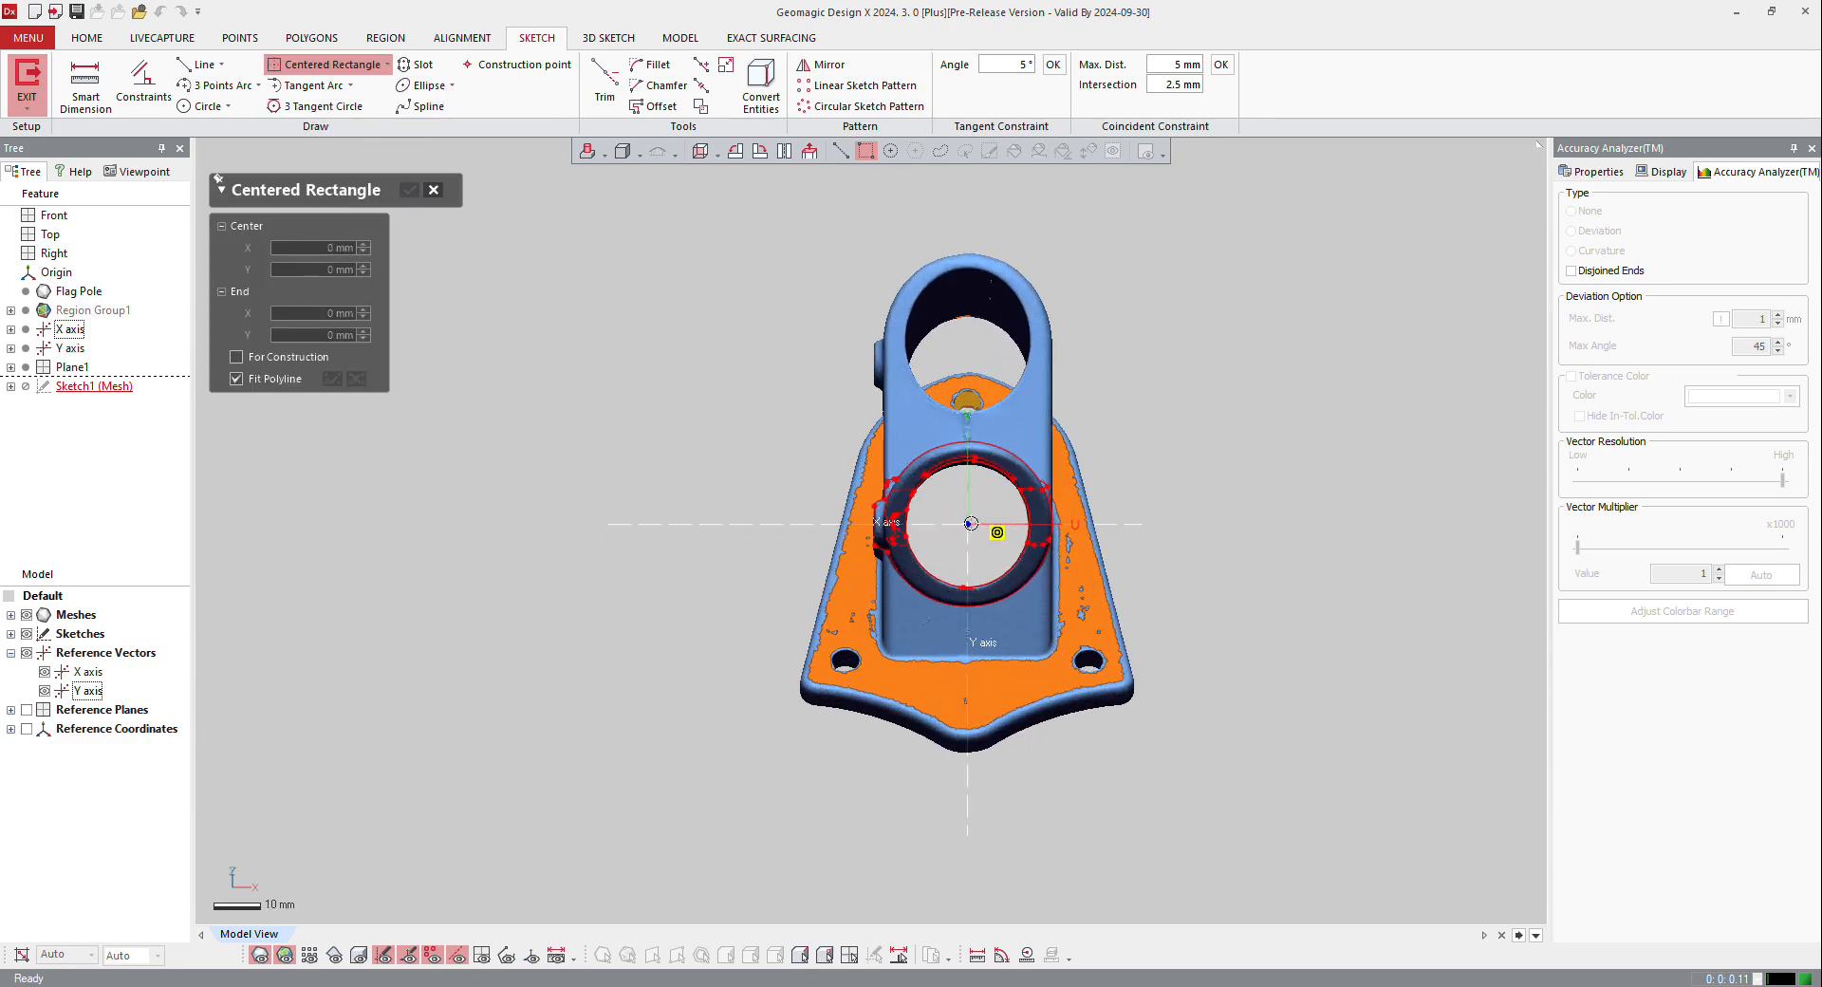
{"action": "left_click", "coordinate": [971, 523]}
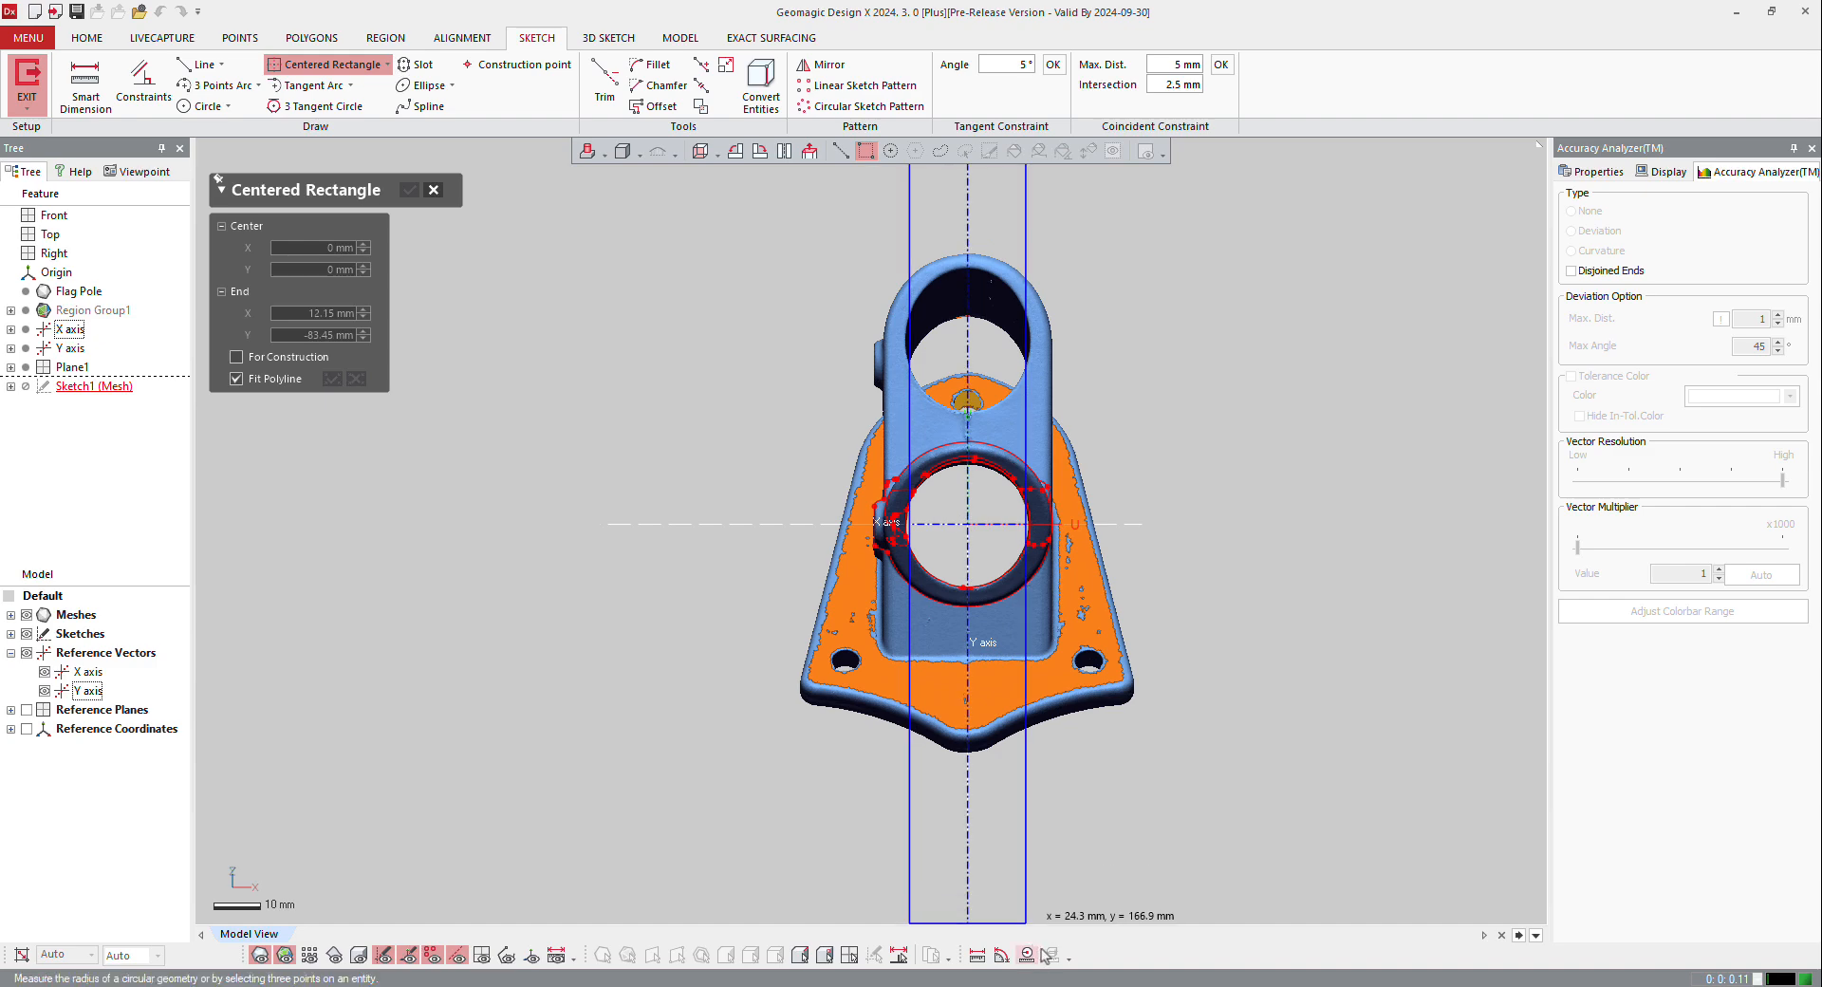
{"action": "left_click", "coordinate": [1066, 893]}
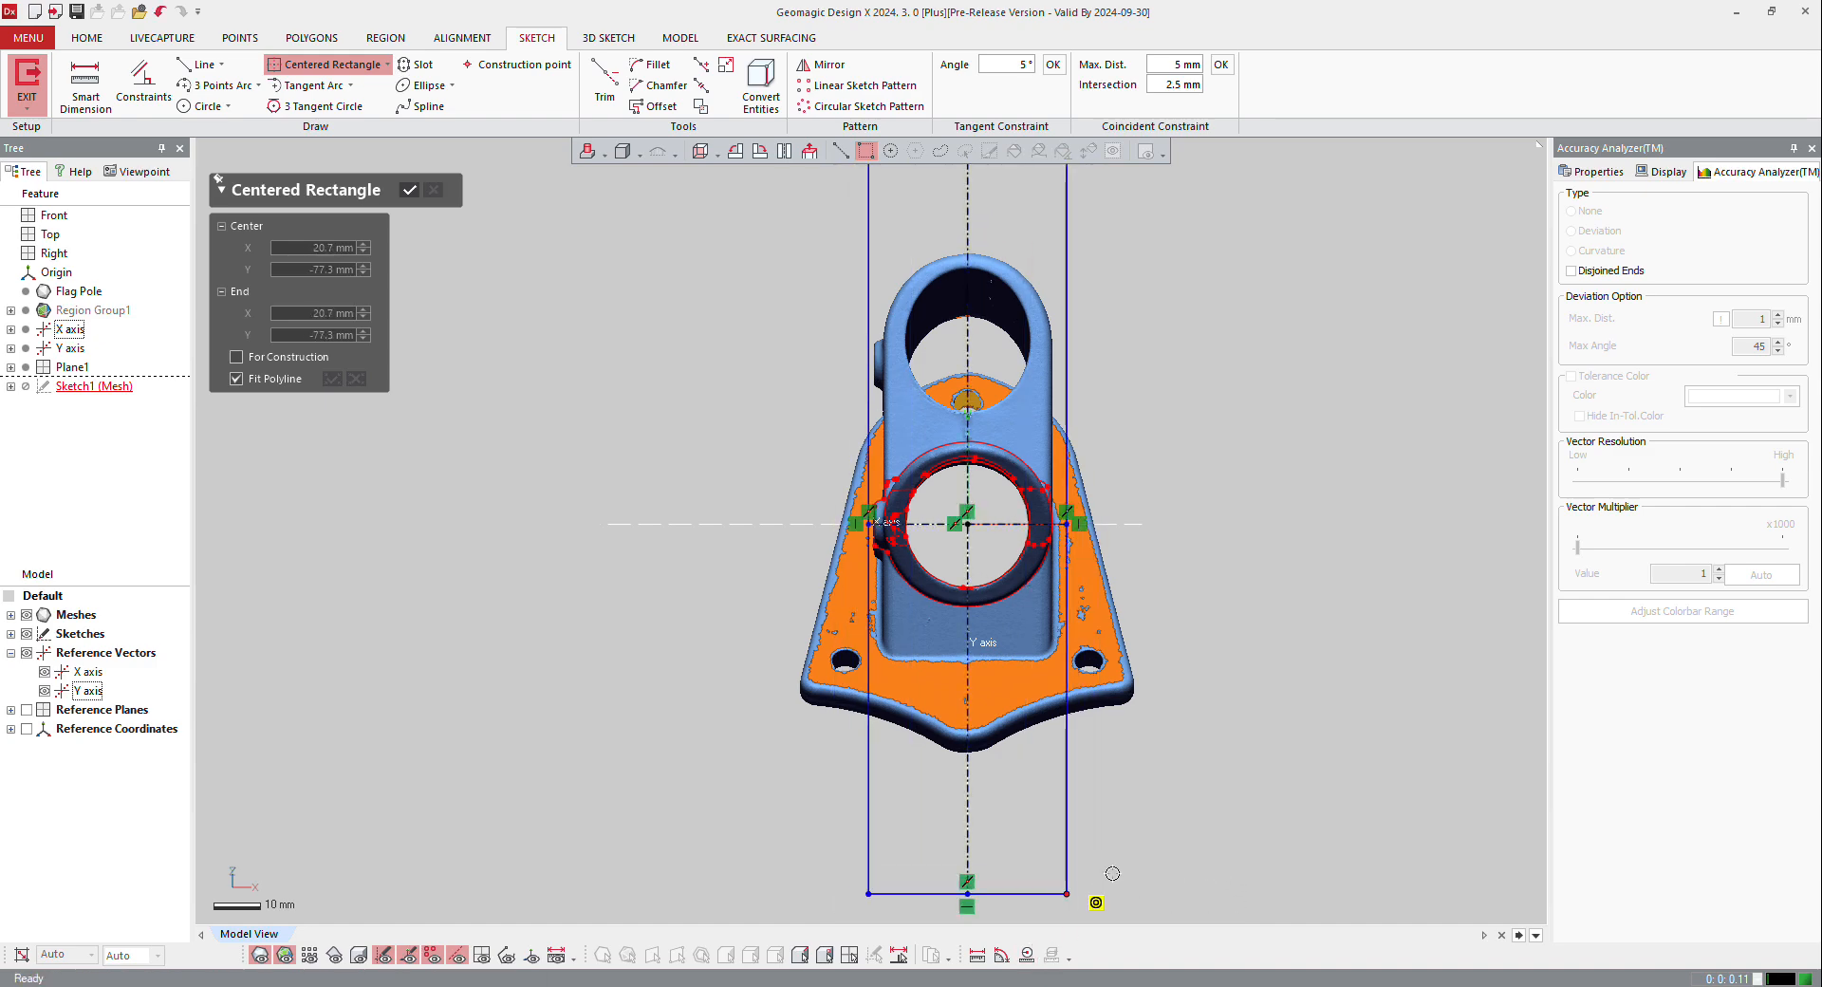
{"action": "key", "text": "Return"}
Step: Narrow the rectangle so its long sides line up with the bracket arm's outer side walls, and exit the sketch
{"action": "scroll", "coordinate": [982, 422], "scroll_direction": "up", "scroll_amount": 2}
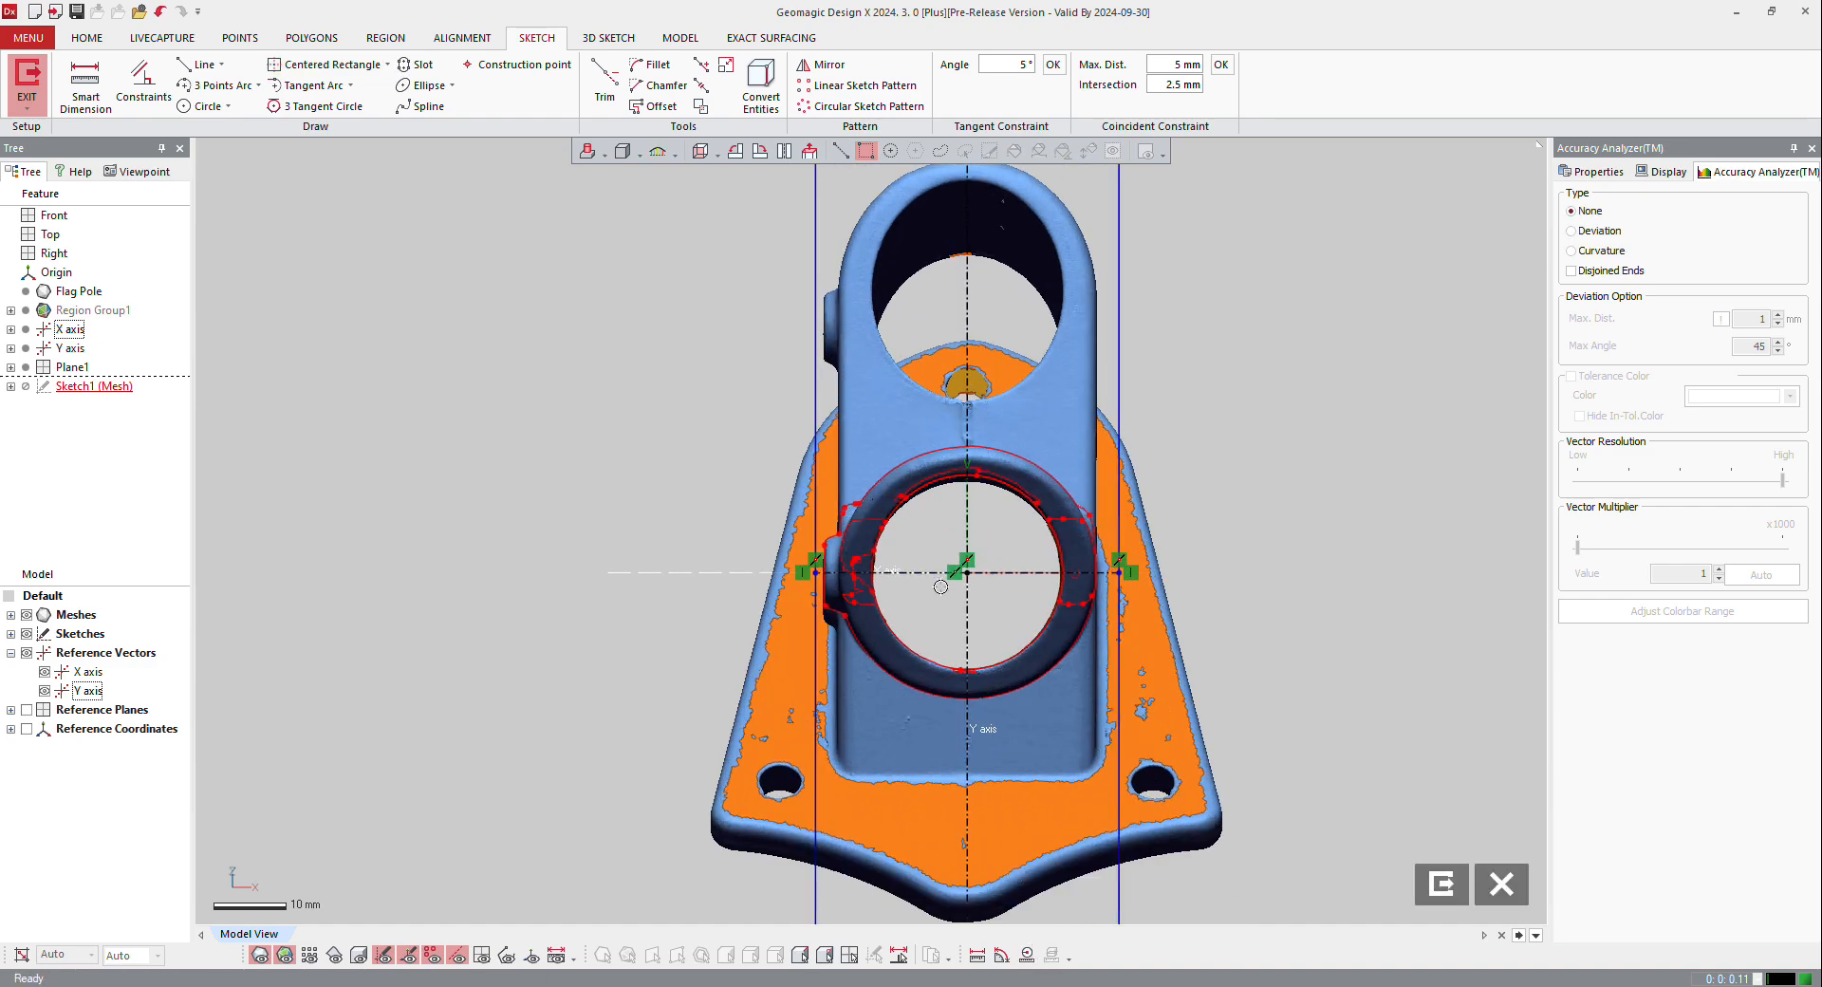
{"action": "scroll", "coordinate": [1110, 574], "scroll_direction": "up", "scroll_amount": 1}
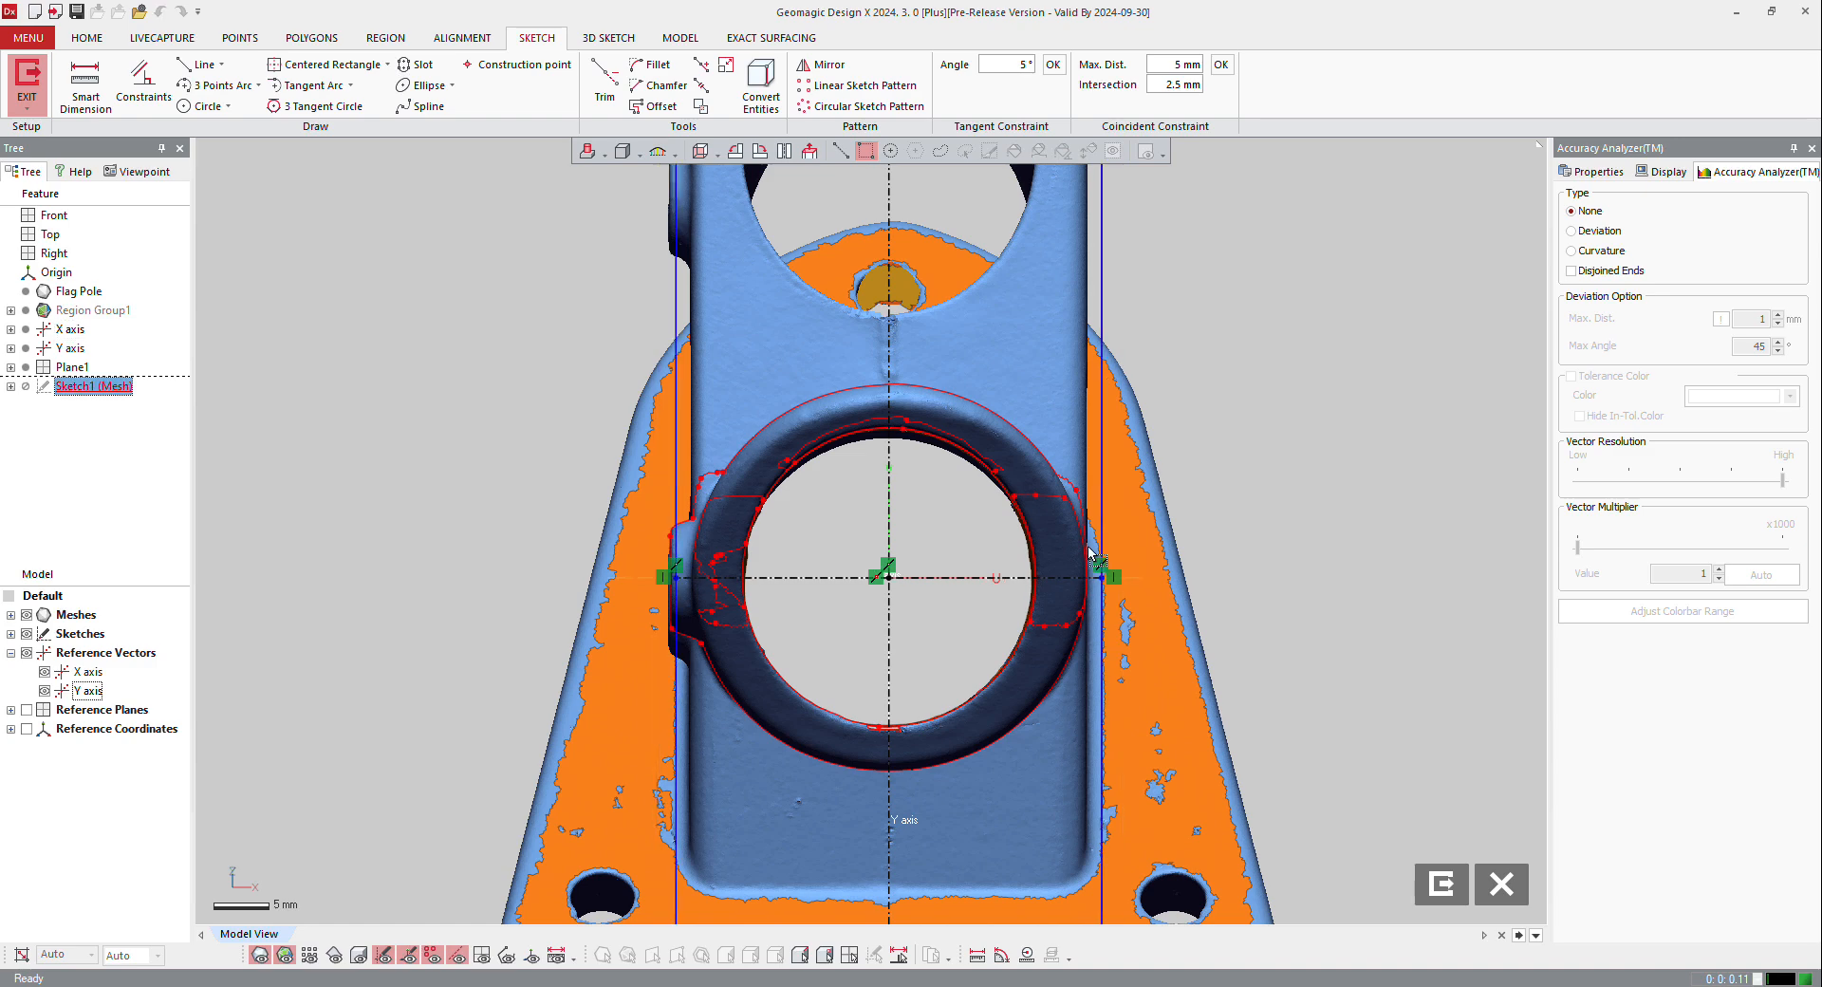
{"action": "scroll", "coordinate": [1063, 606], "scroll_direction": "down", "scroll_amount": 2}
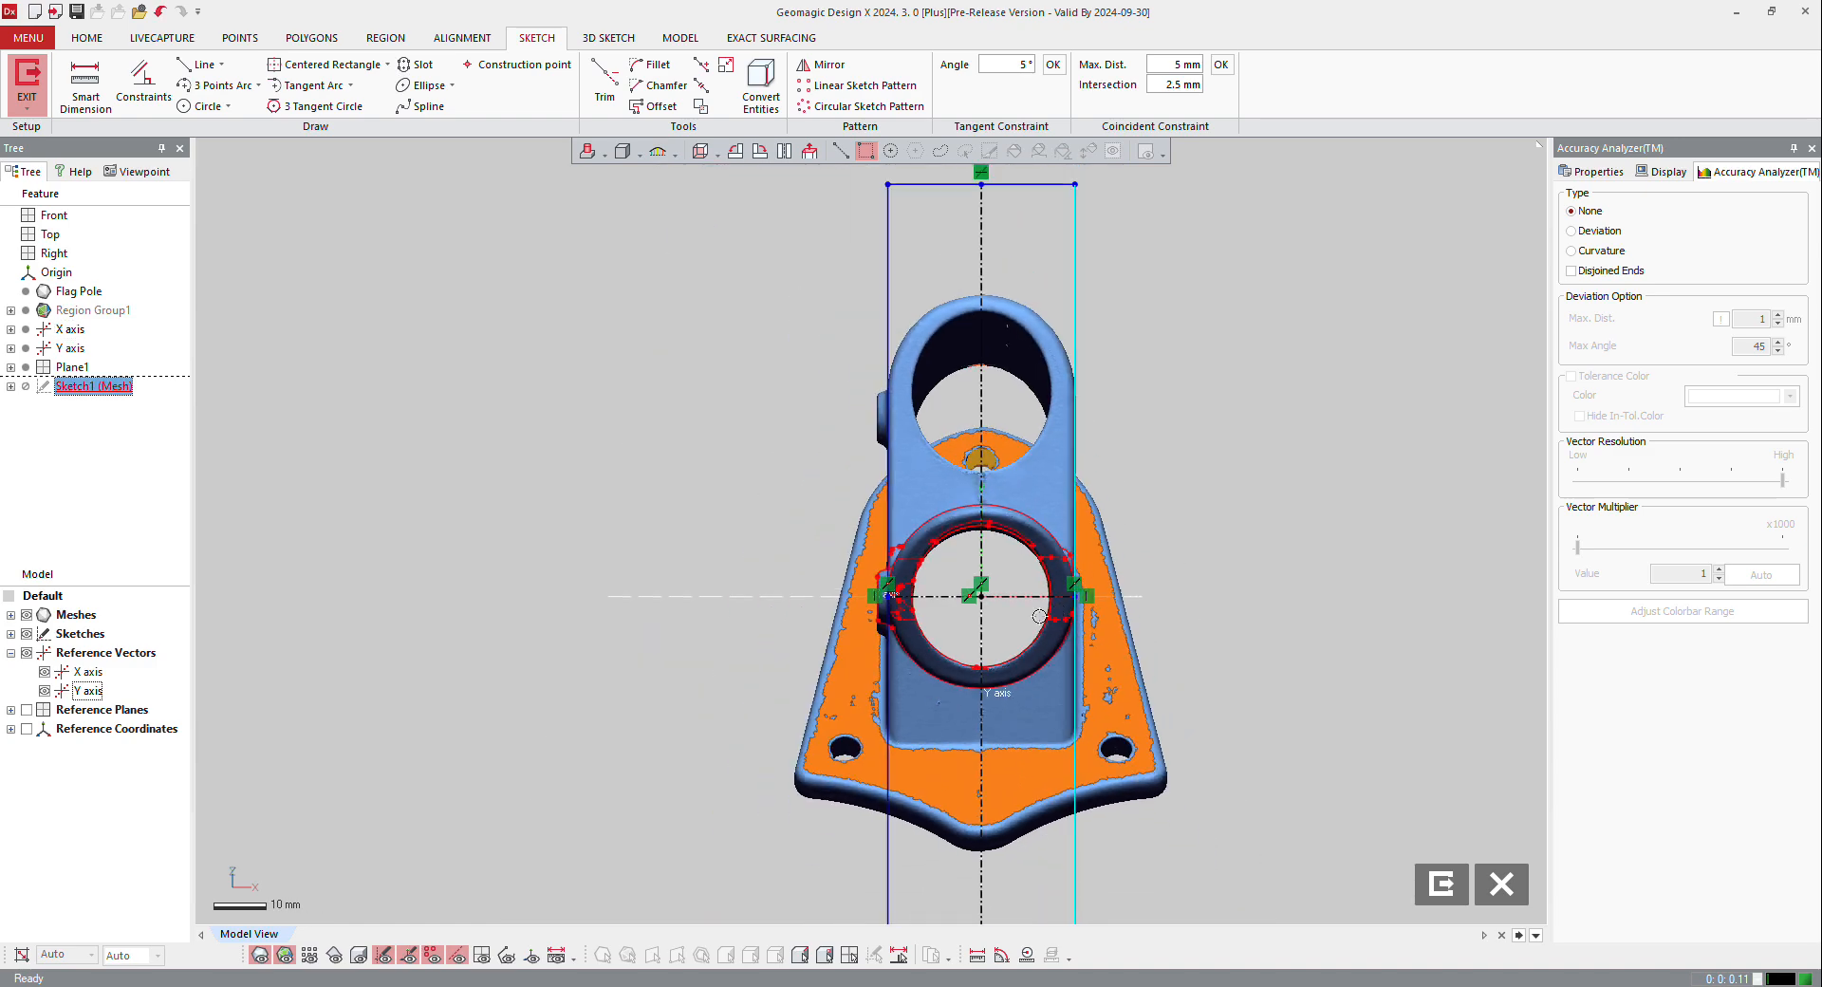
{"action": "scroll", "coordinate": [1041, 612], "scroll_direction": "down", "scroll_amount": 2}
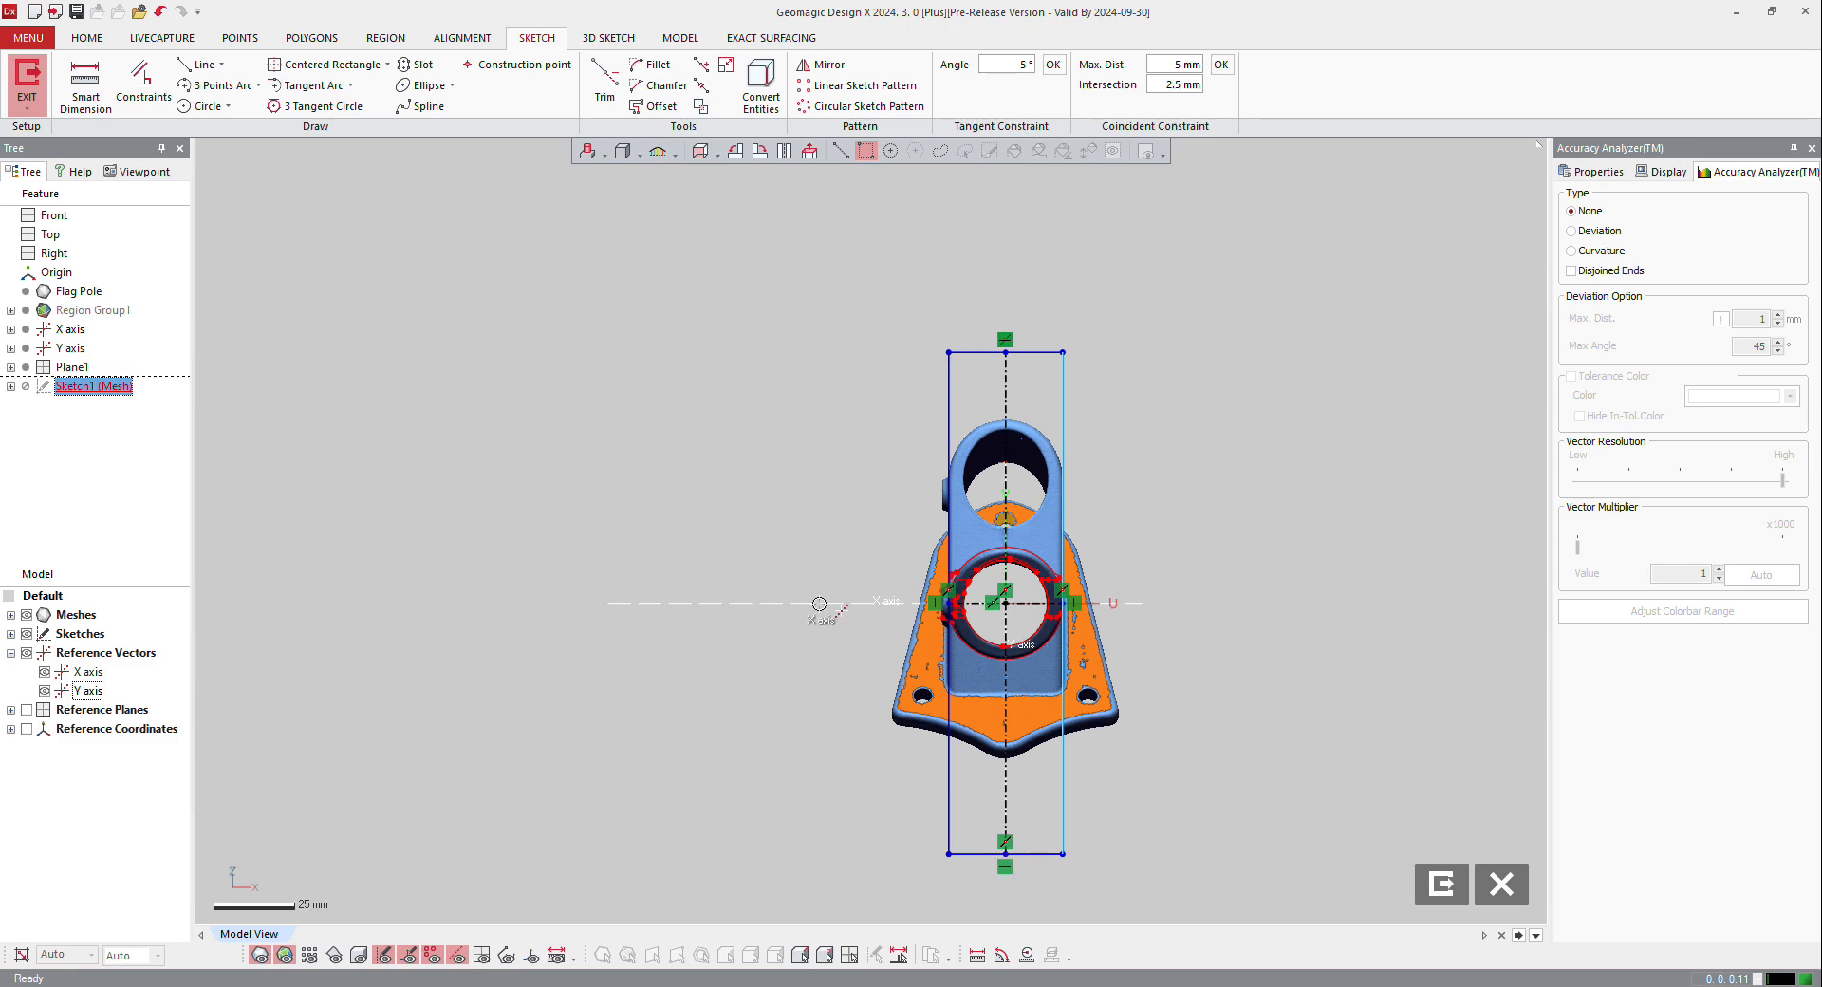
{"action": "right_click_drag", "start_coordinate": [819, 603], "coordinate": [1003, 418]}
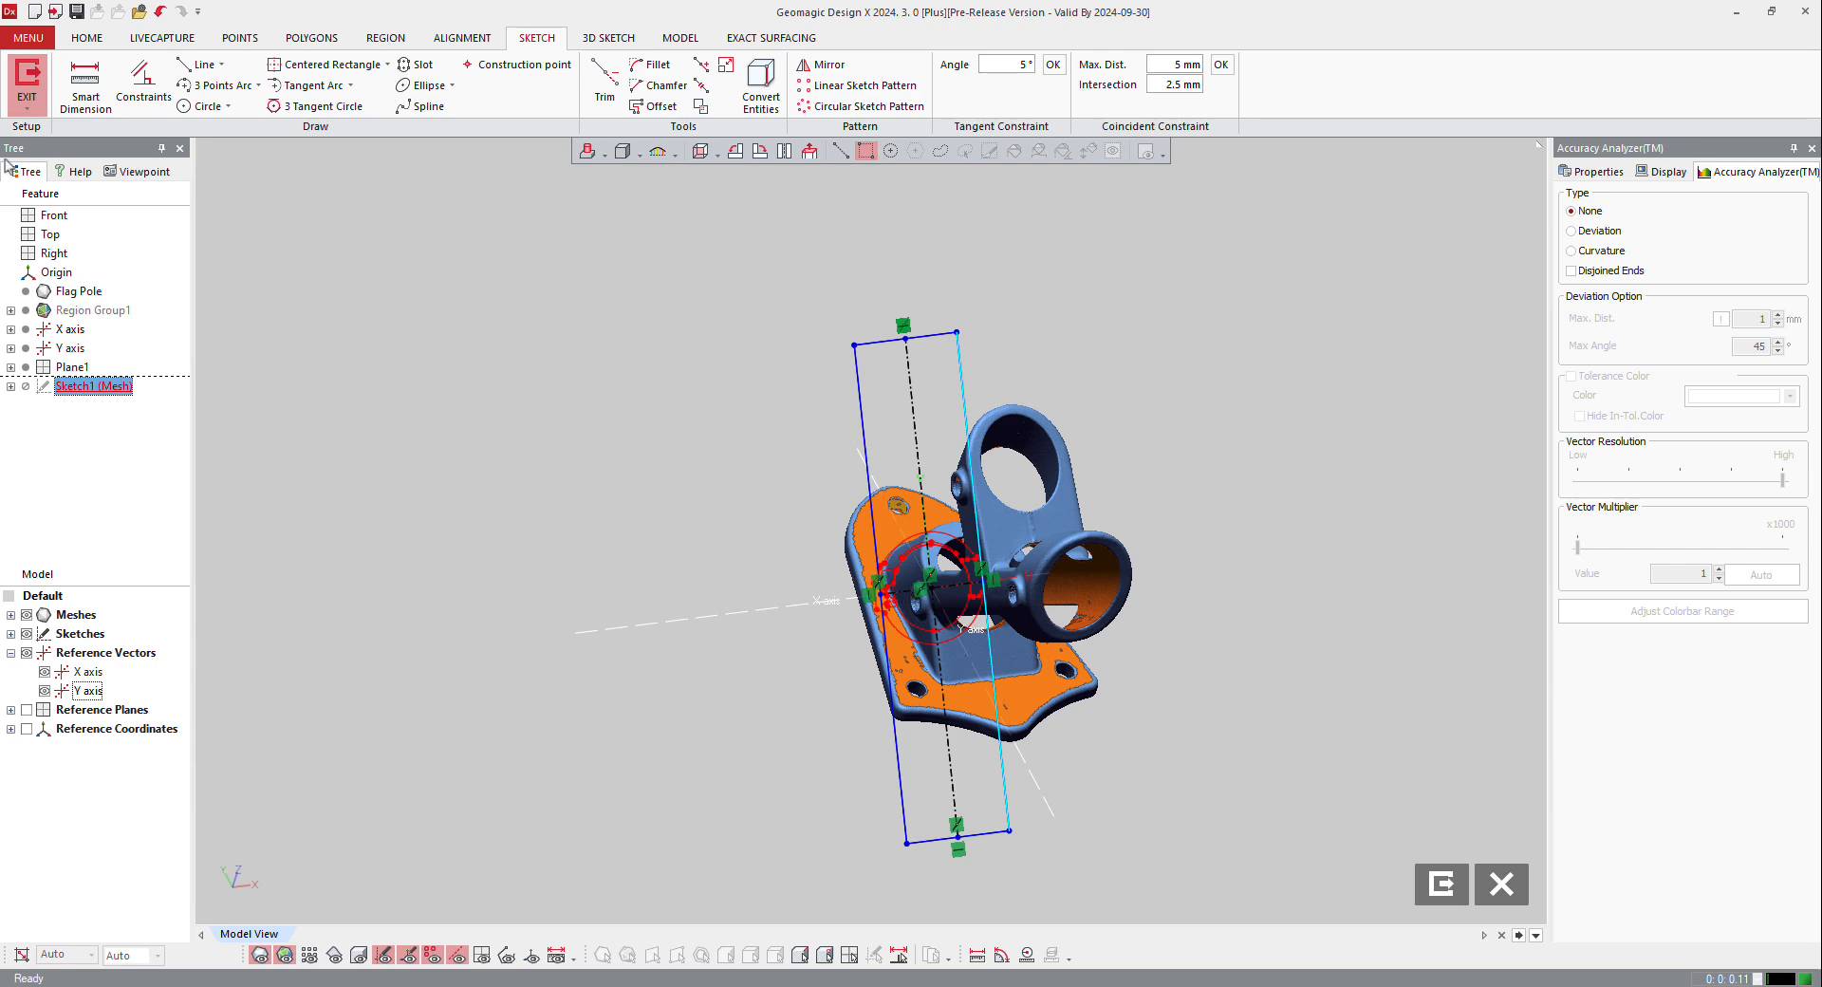
{"action": "left_click", "coordinate": [27, 84]}
Step: Extrude the rectangle sketch 125 mm along the bracket arm and 10 mm in the opposite direction, and hide the solid body
{"action": "mouse_move", "coordinate": [622, 475]}
{"action": "right_mouse_down"}
{"action": "mouse_move", "coordinate": [893, 434]}
{"action": "mouse_move", "coordinate": [892, 543]}
{"action": "right_mouse_up"}
{"action": "left_click", "coordinate": [766, 367]}
{"action": "right_click", "coordinate": [766, 367]}
{"action": "left_click", "coordinate": [800, 343]}
{"action": "left_click_drag", "start_coordinate": [729, 602], "coordinate": [1117, 598]}
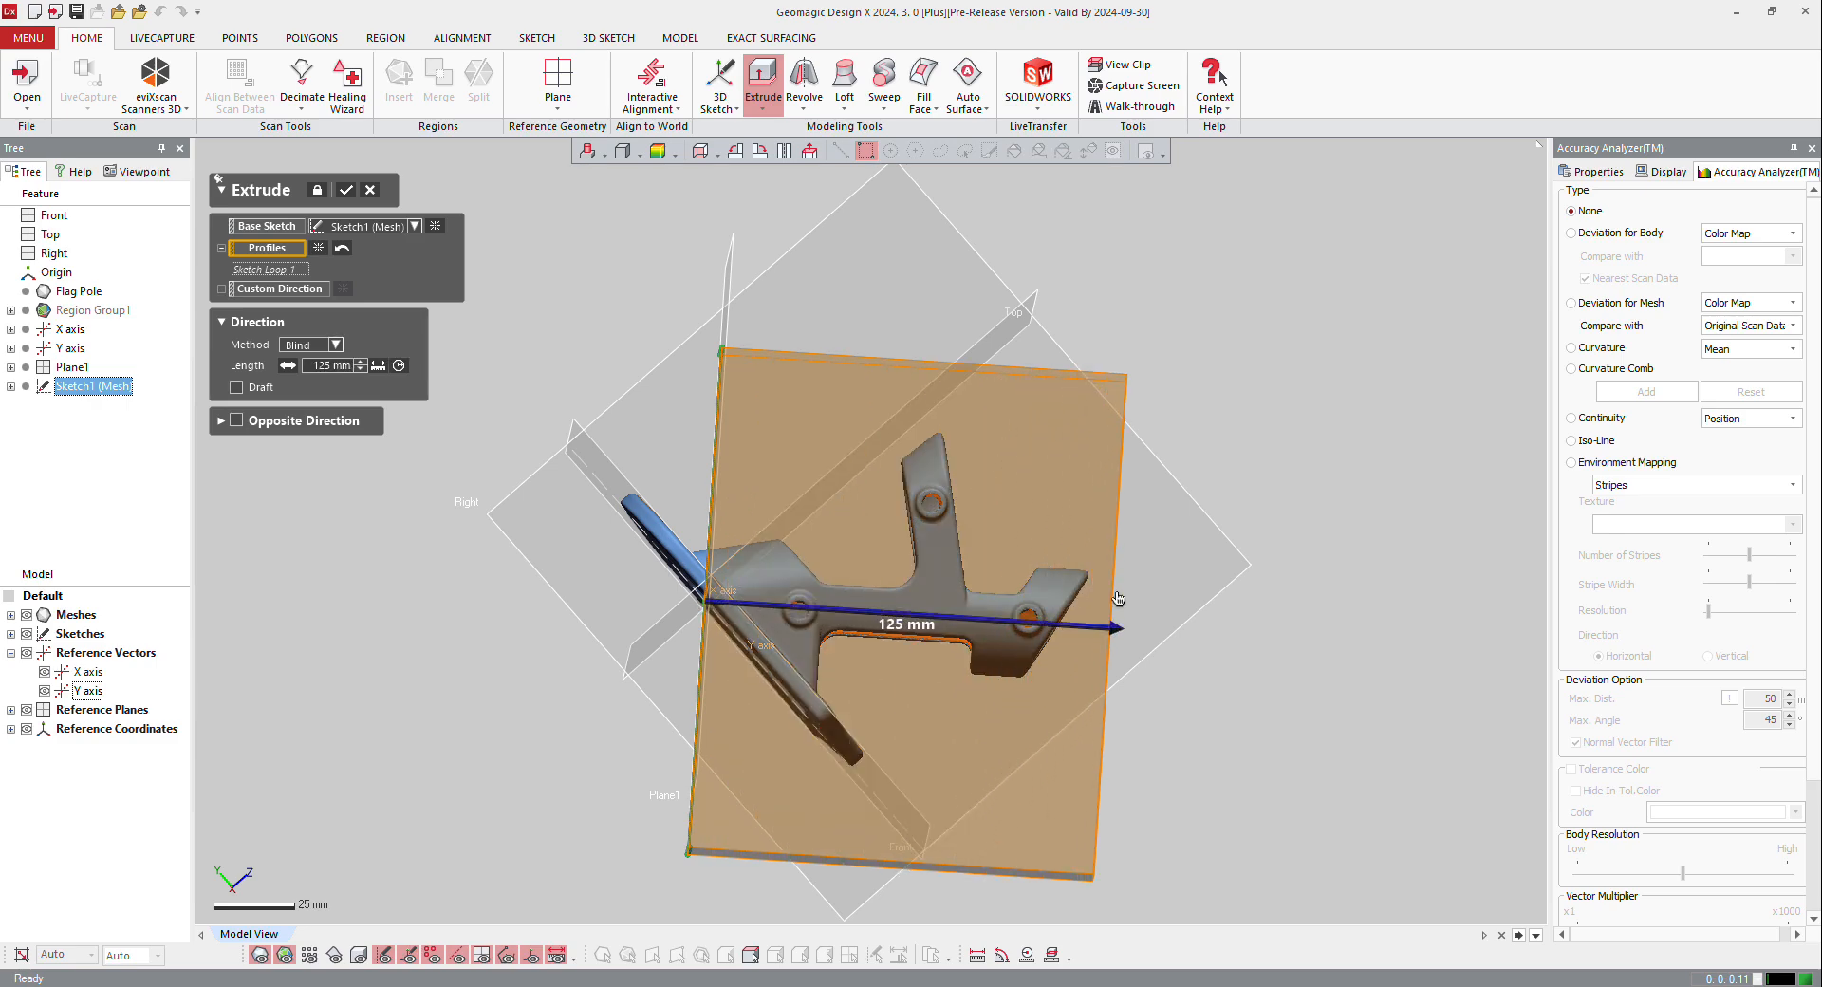
{"action": "left_click", "coordinate": [238, 421]}
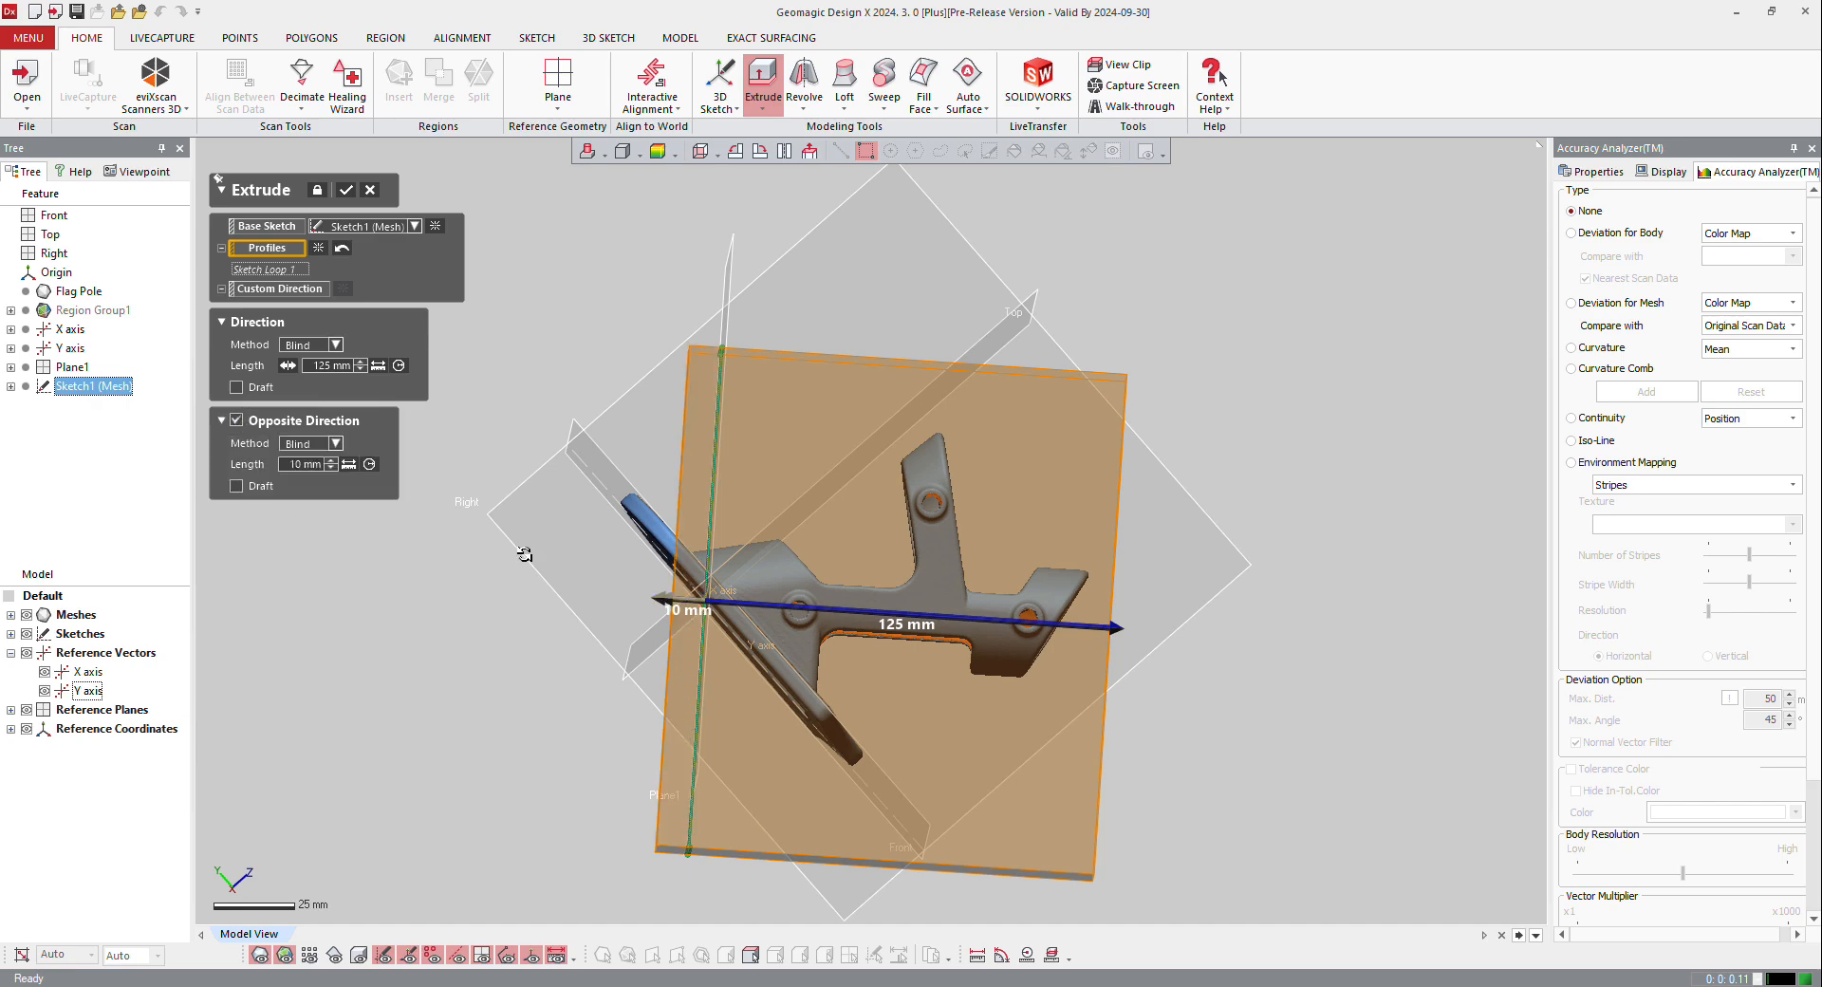
{"action": "right_click_drag", "start_coordinate": [525, 555], "coordinate": [835, 749]}
{"action": "scroll", "coordinate": [728, 708], "scroll_direction": "up", "scroll_amount": 4}
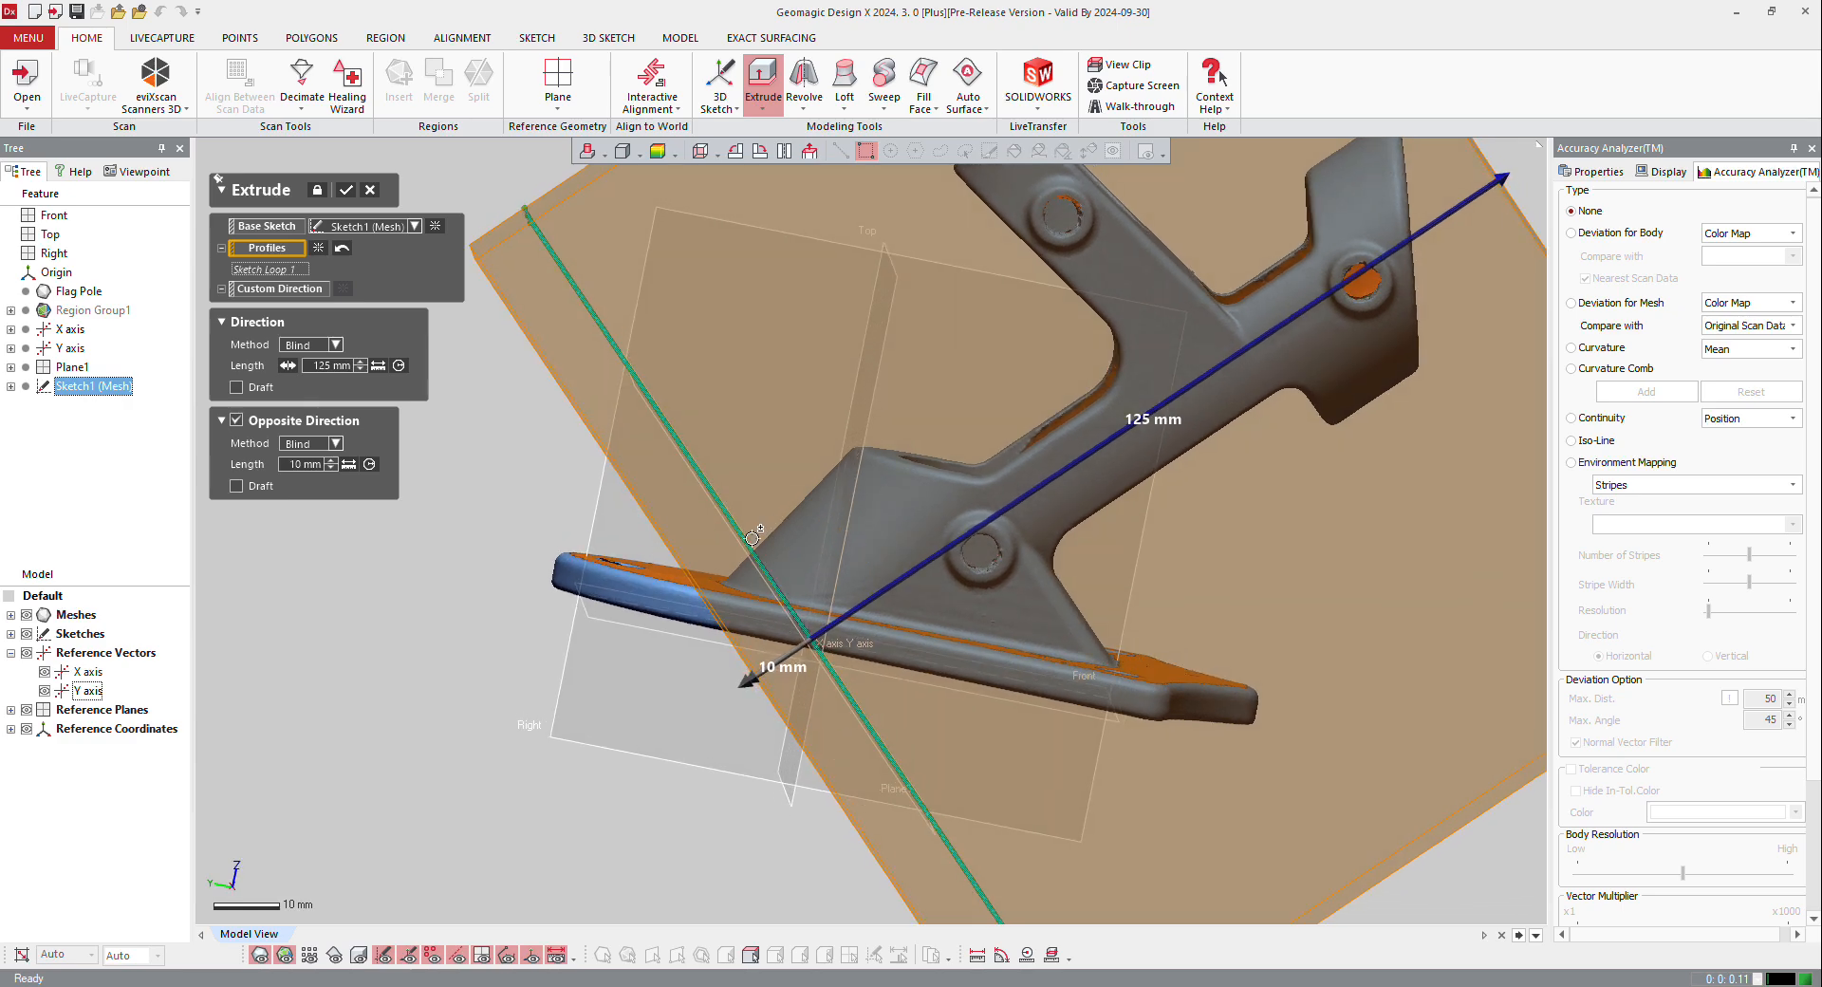
{"action": "left_click", "coordinate": [345, 189]}
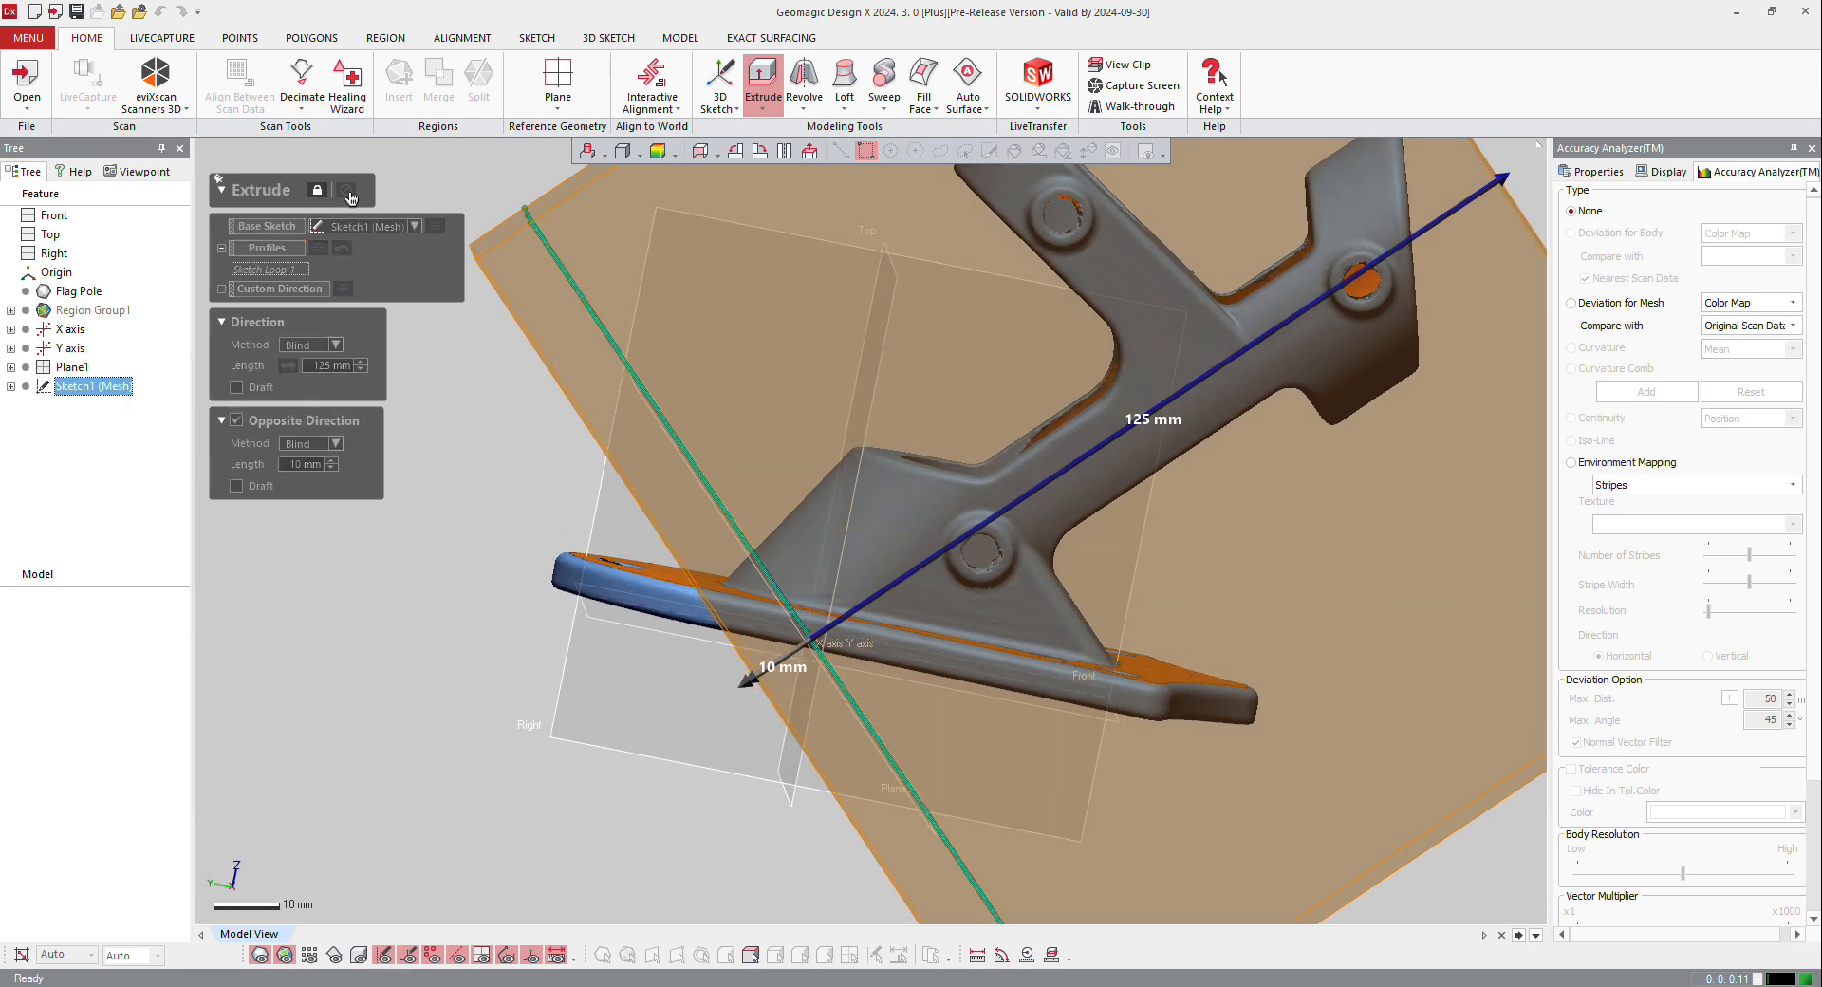
{"action": "scroll", "coordinate": [637, 414], "scroll_direction": "down", "scroll_amount": 5}
{"action": "right_click_drag", "start_coordinate": [637, 415], "coordinate": [806, 456]}
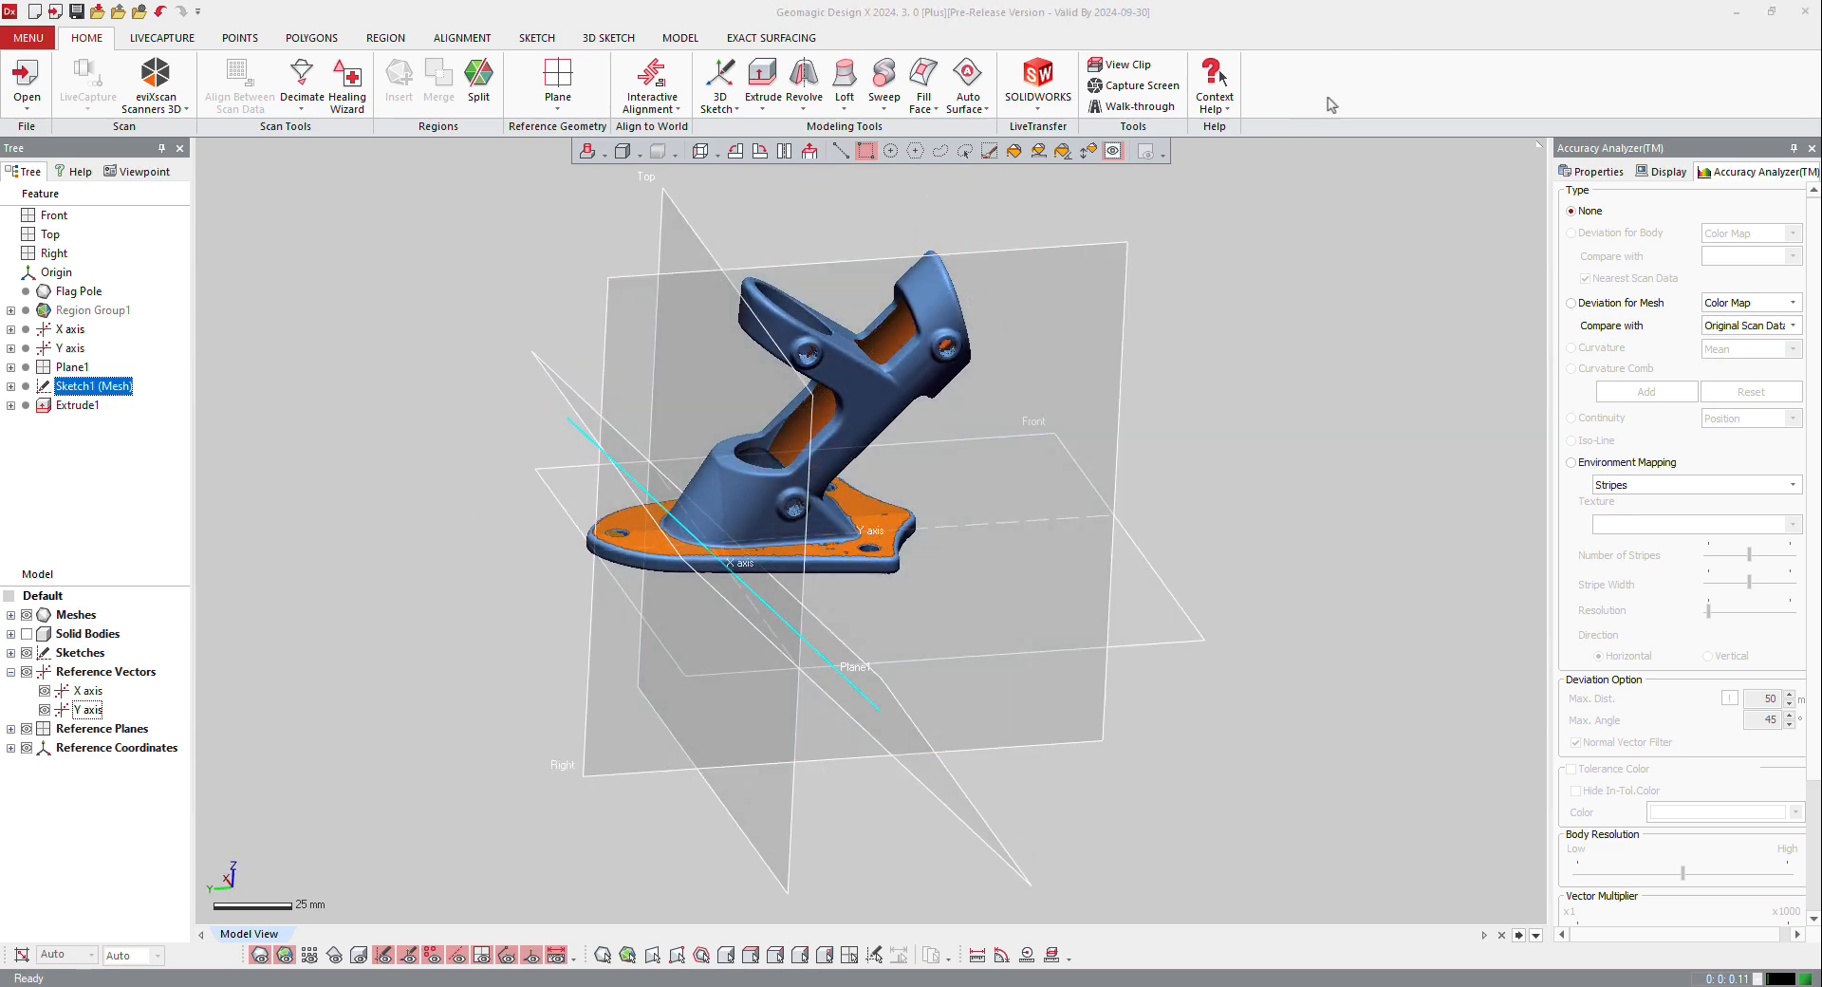
Step: Try to define a plane offset about 36.5 mm from the 45° plane, towards the sloped face above the base
{"action": "right_click_drag", "start_coordinate": [726, 612], "coordinate": [556, 521]}
{"action": "scroll", "coordinate": [834, 508], "scroll_direction": "up", "scroll_amount": 2}
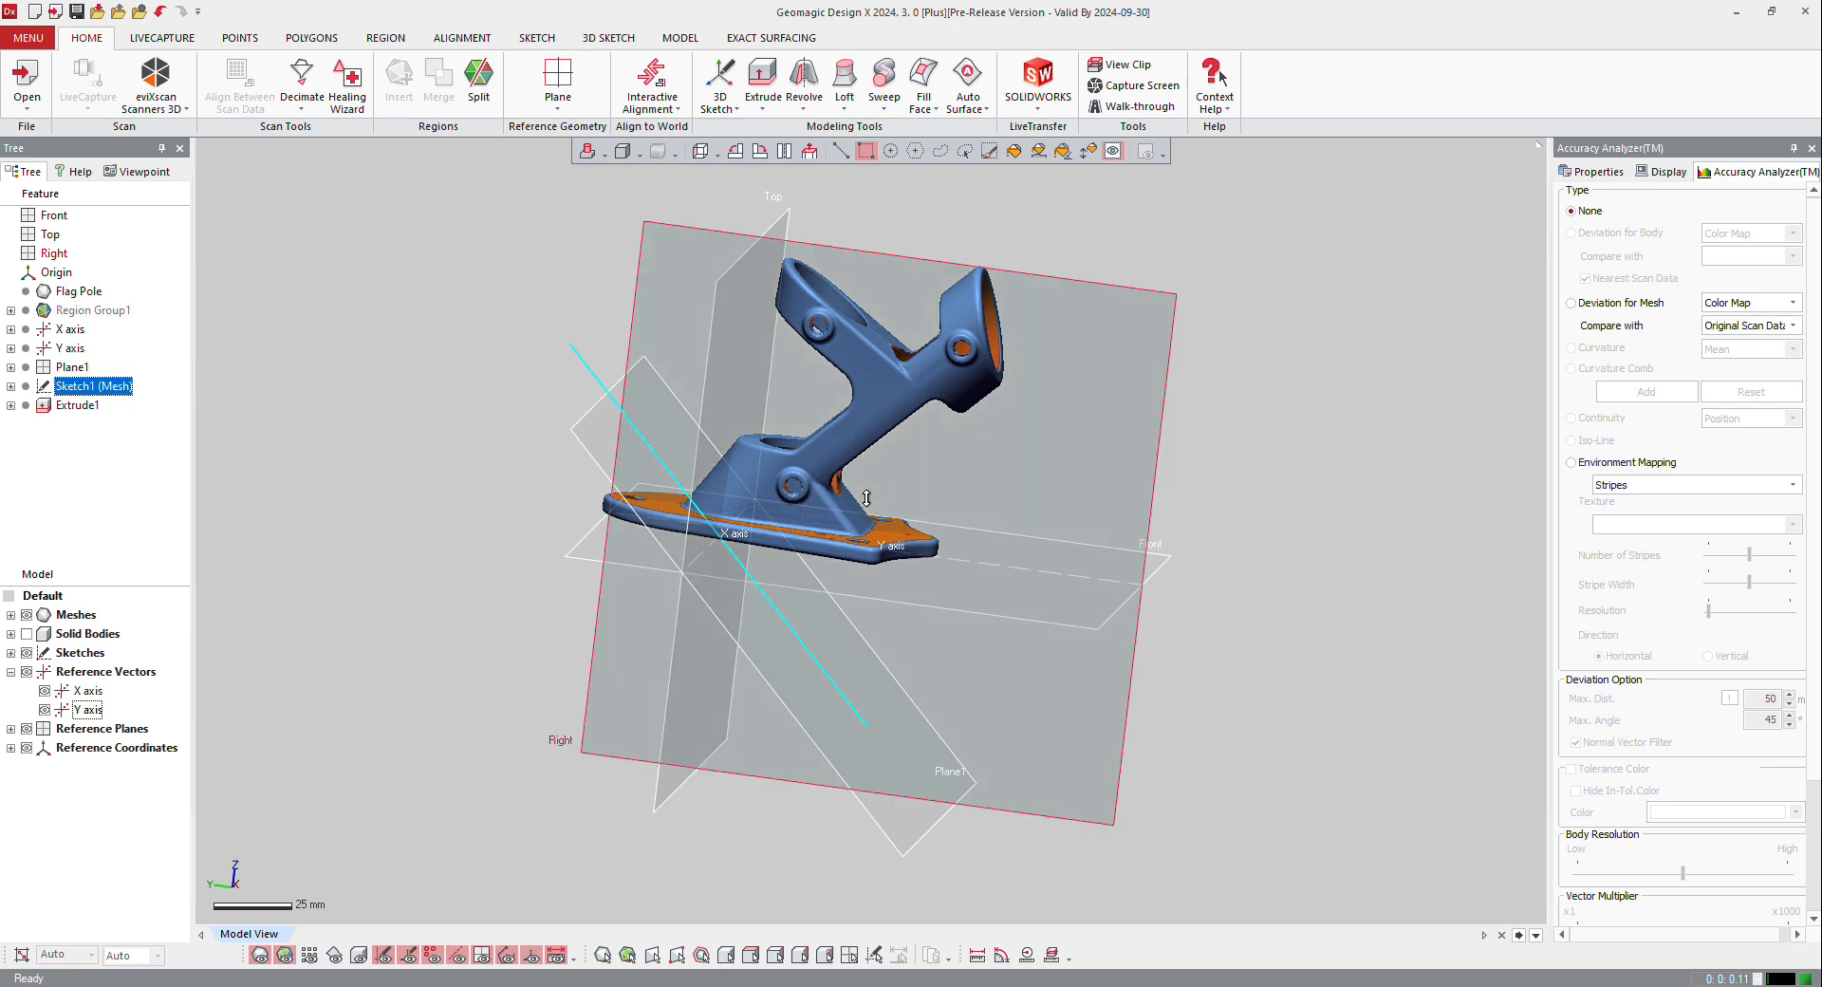
{"action": "right_click_drag", "start_coordinate": [968, 351], "coordinate": [821, 518]}
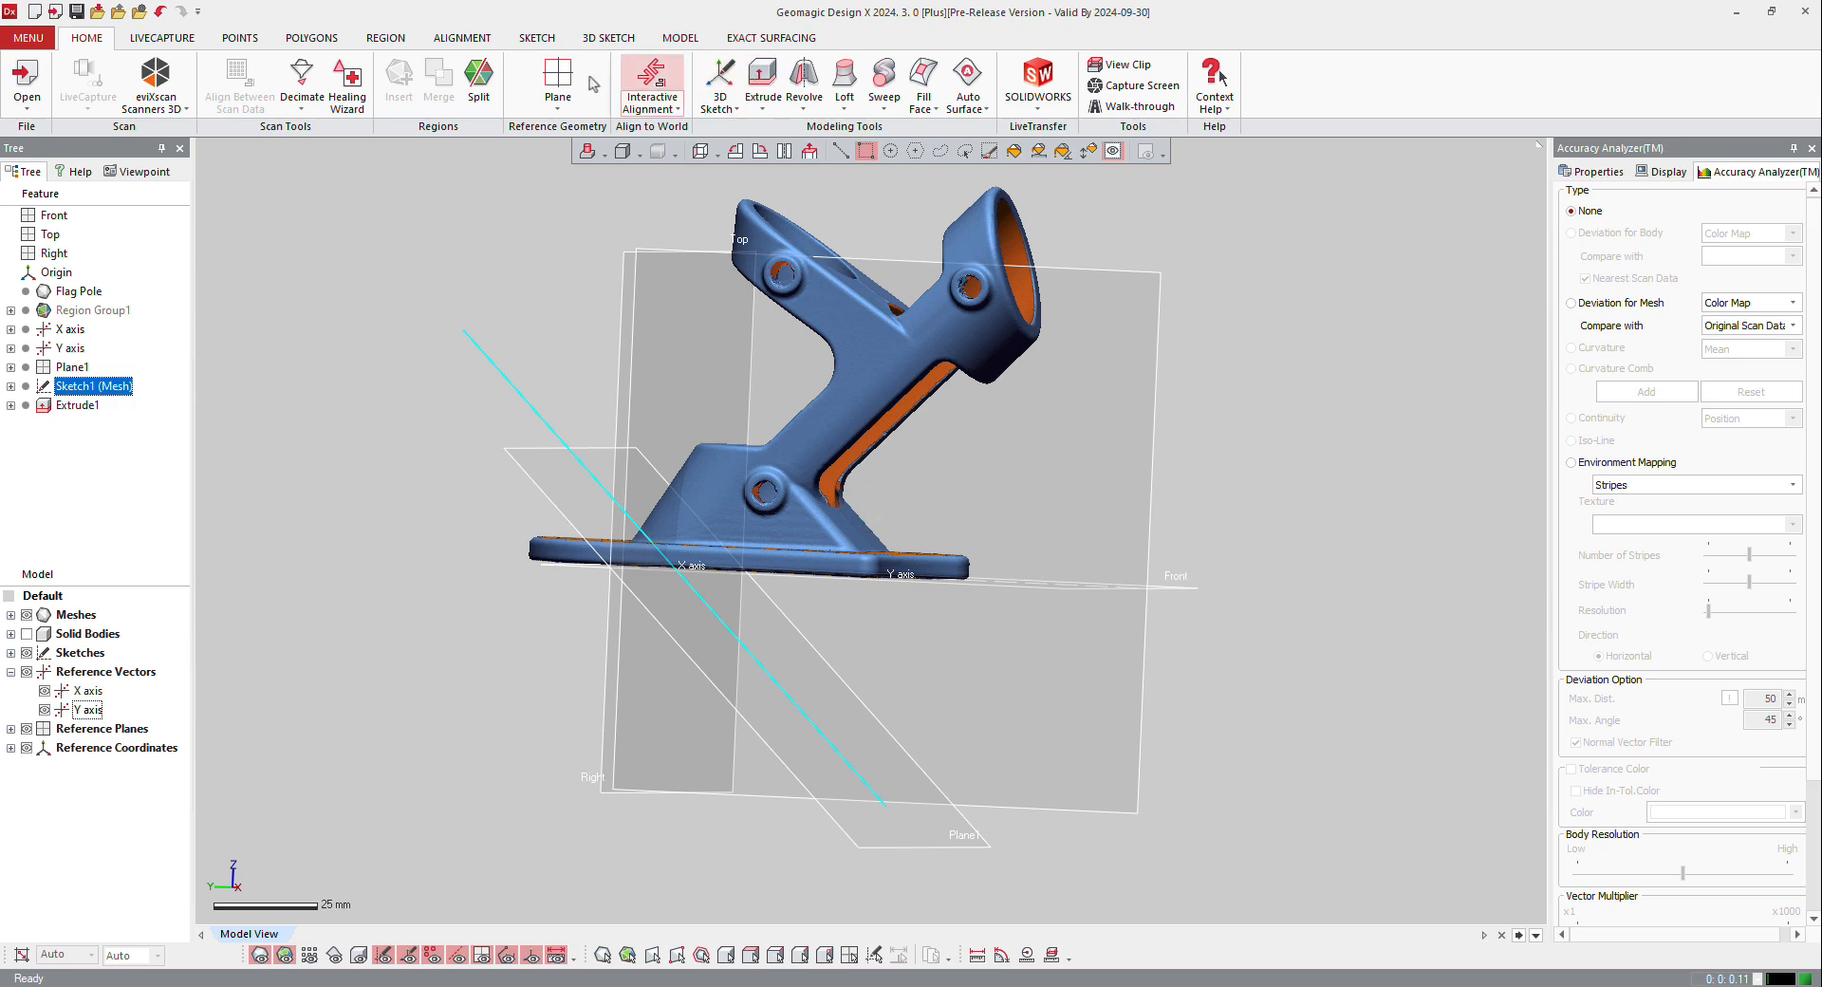
{"action": "left_click", "coordinate": [563, 104]}
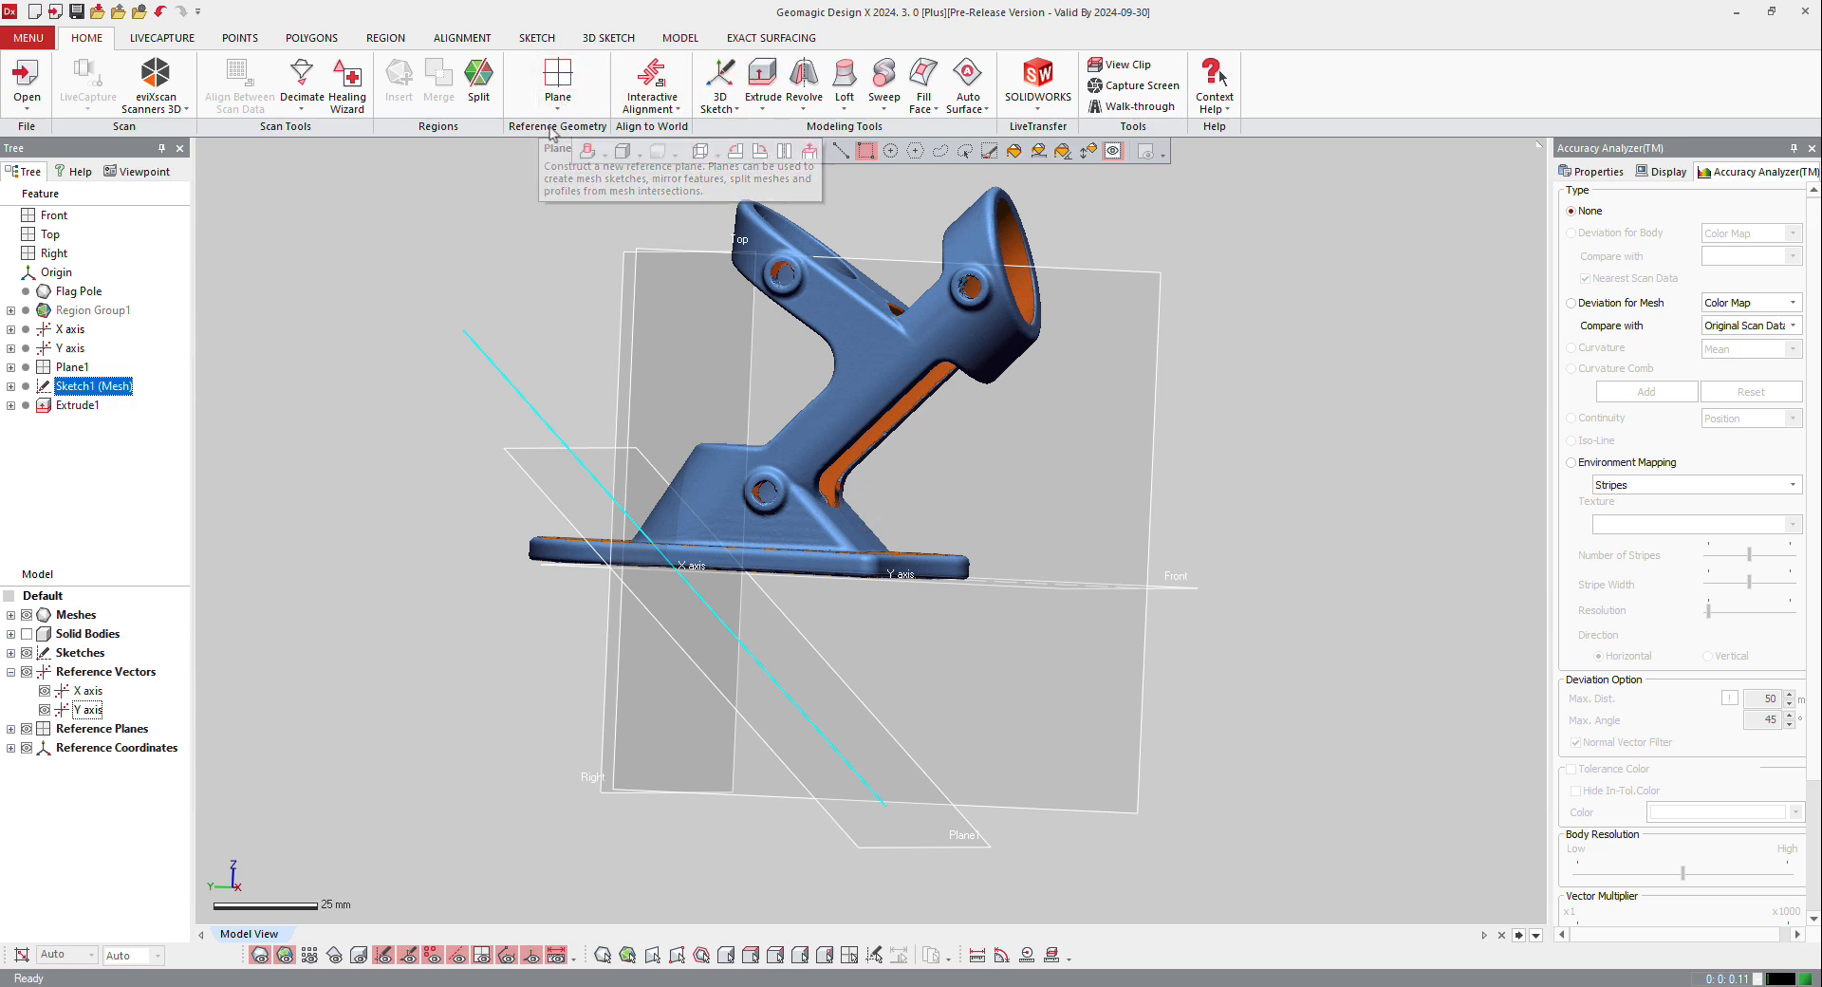
{"action": "left_click", "coordinate": [524, 473]}
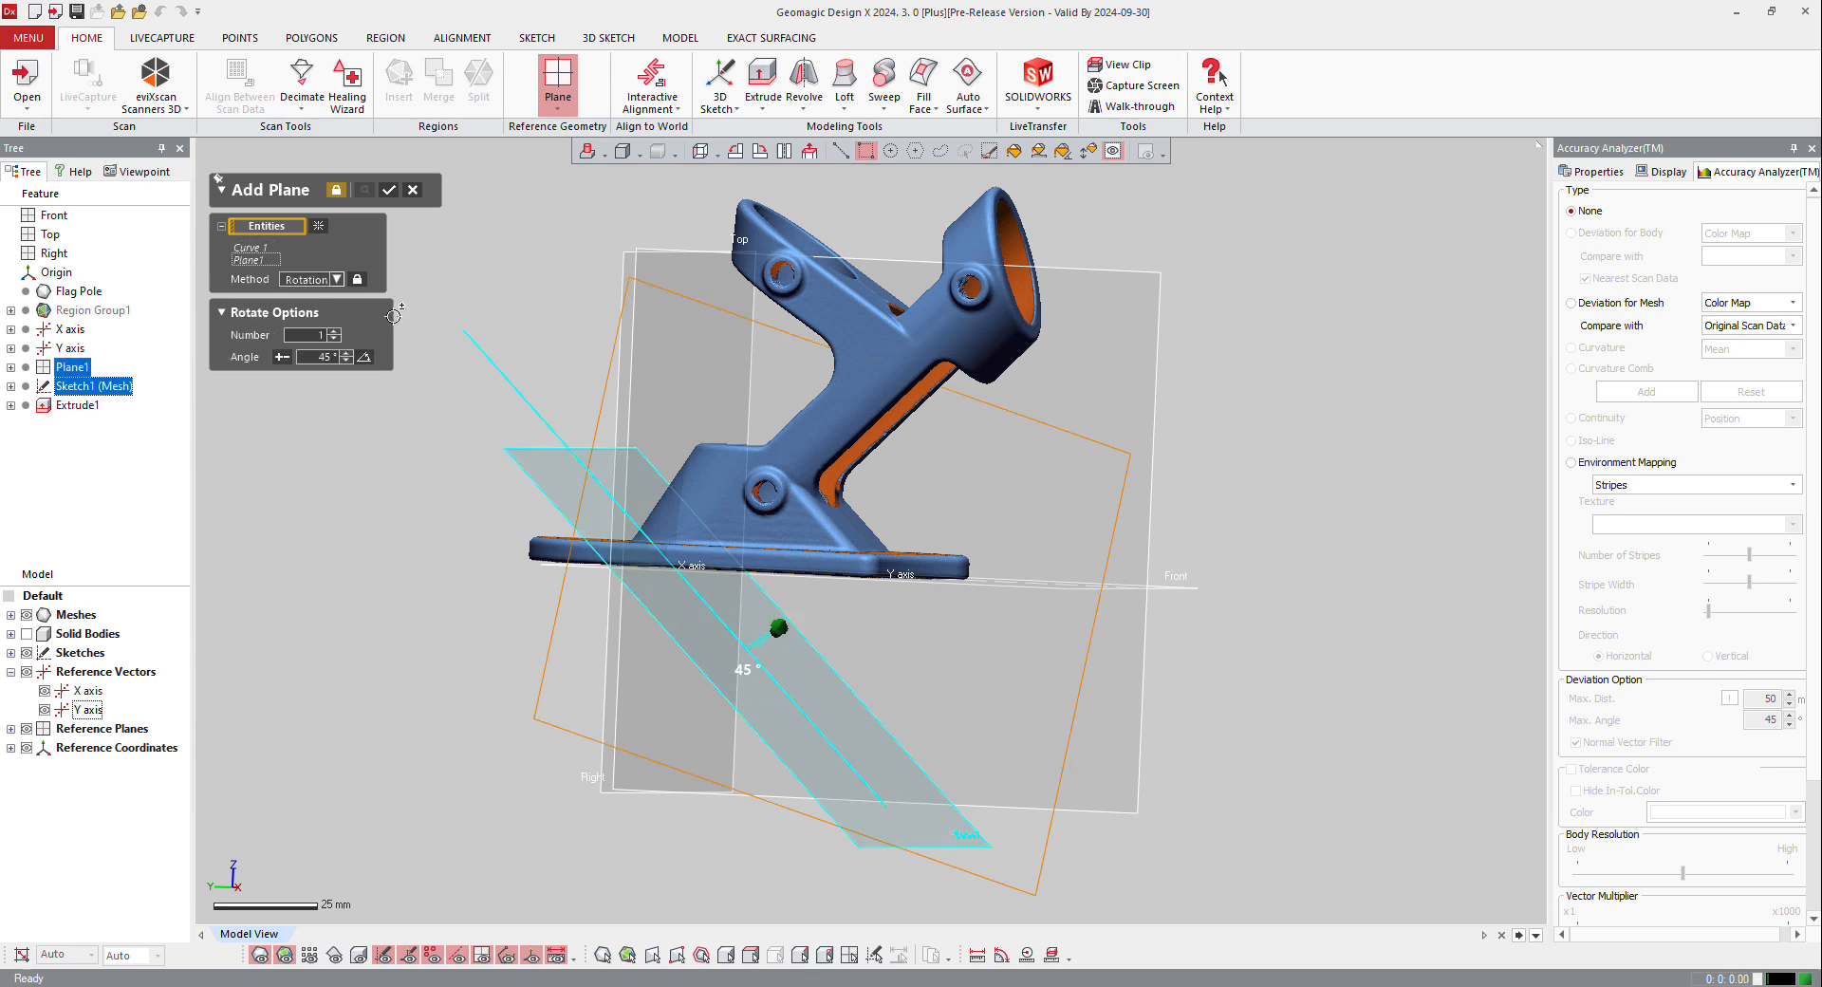
{"action": "left_click", "coordinate": [329, 281]}
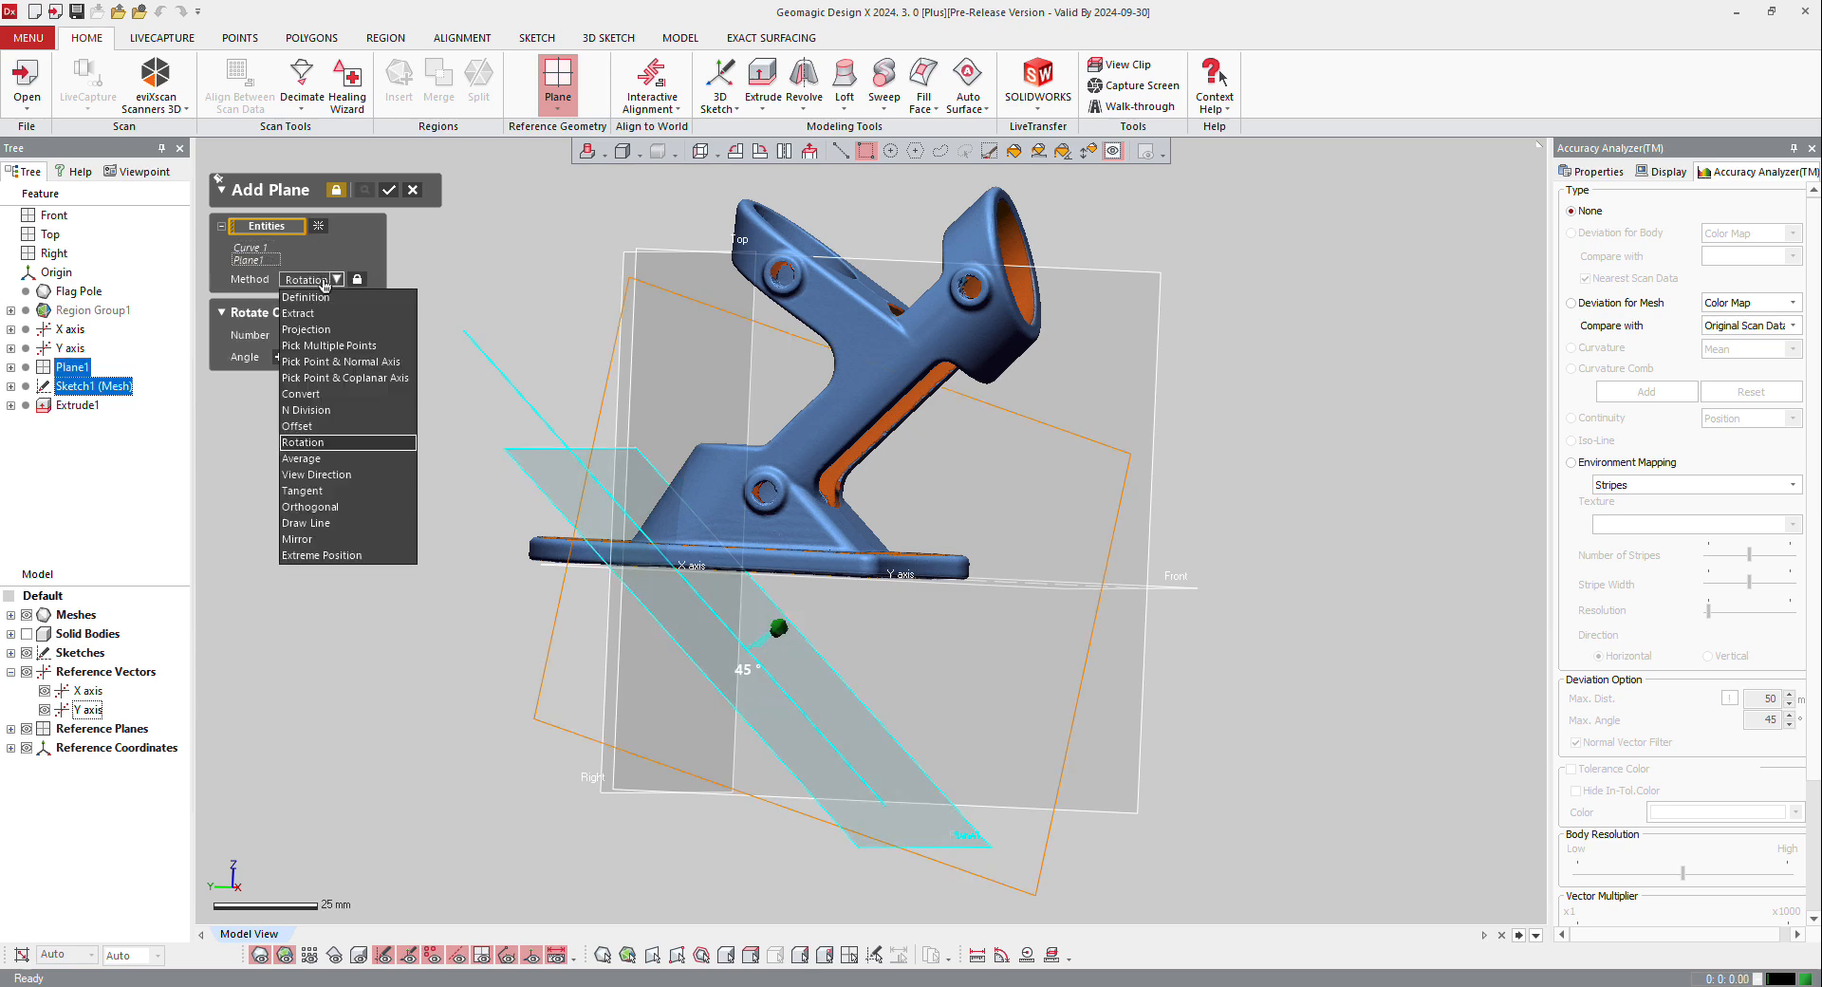
{"action": "left_click", "coordinate": [342, 428]}
{"action": "right_click_drag", "start_coordinate": [781, 612], "coordinate": [844, 569]}
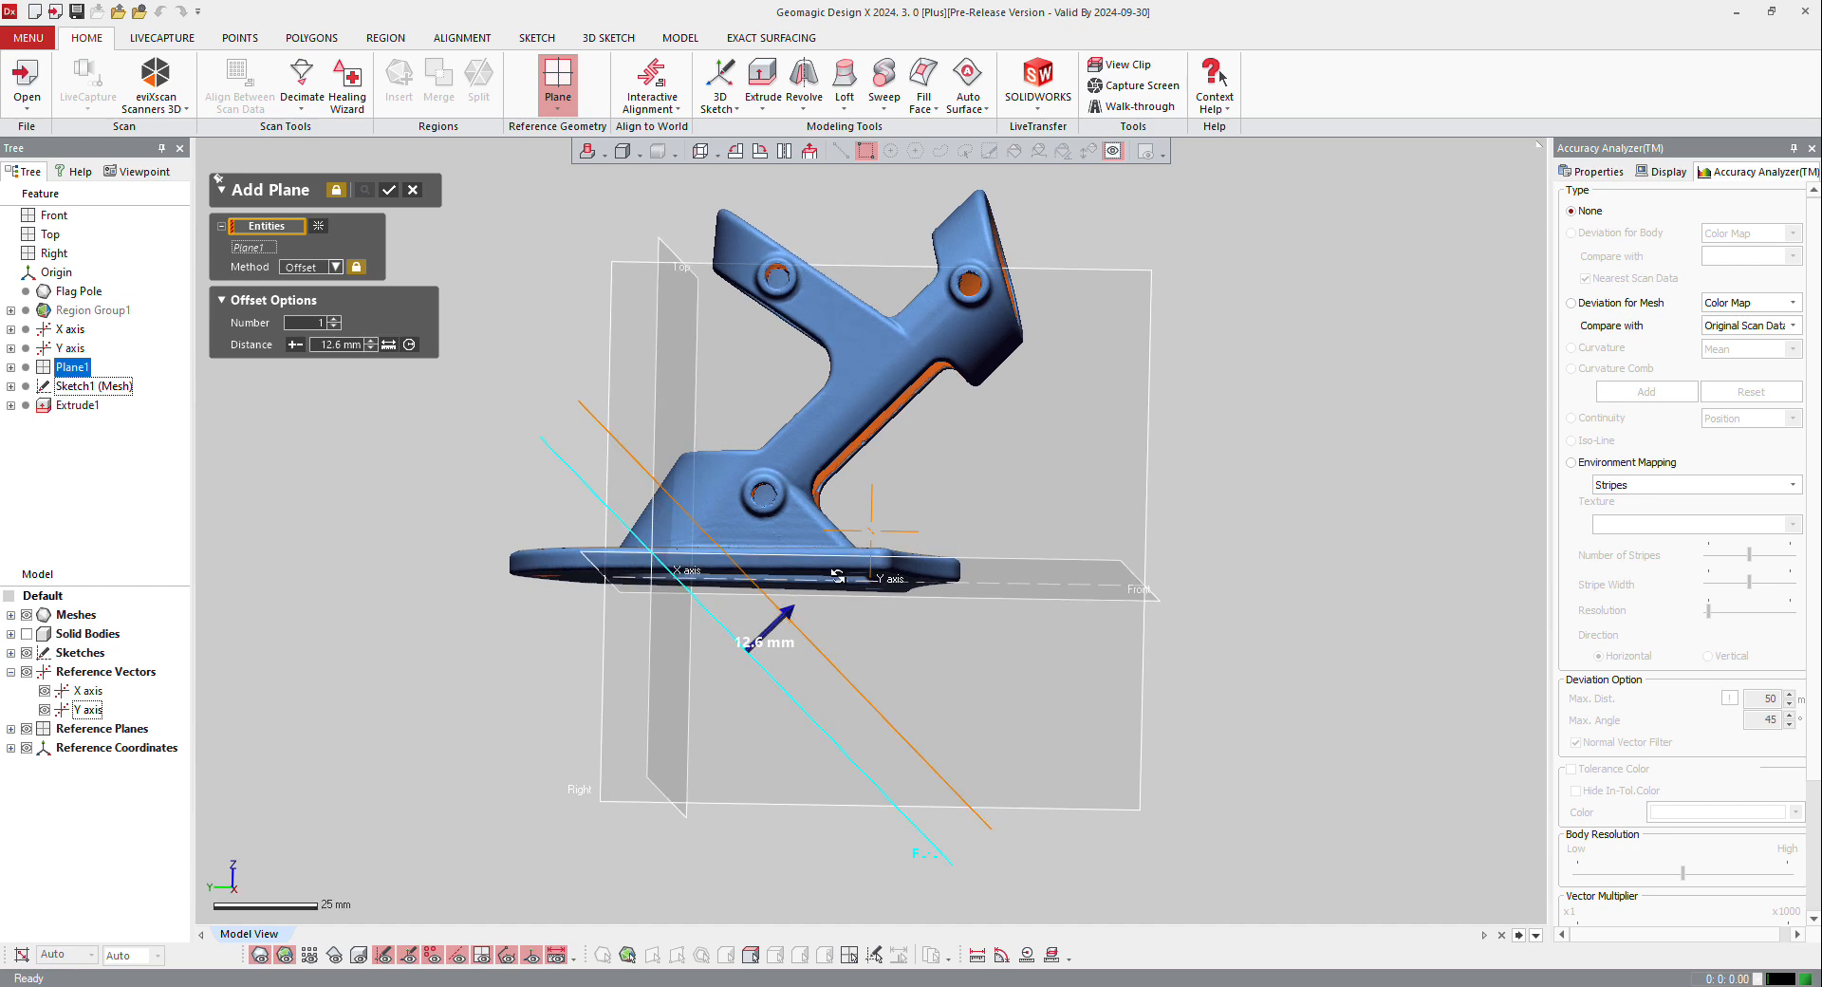
{"action": "left_click_drag", "start_coordinate": [790, 607], "coordinate": [859, 548]}
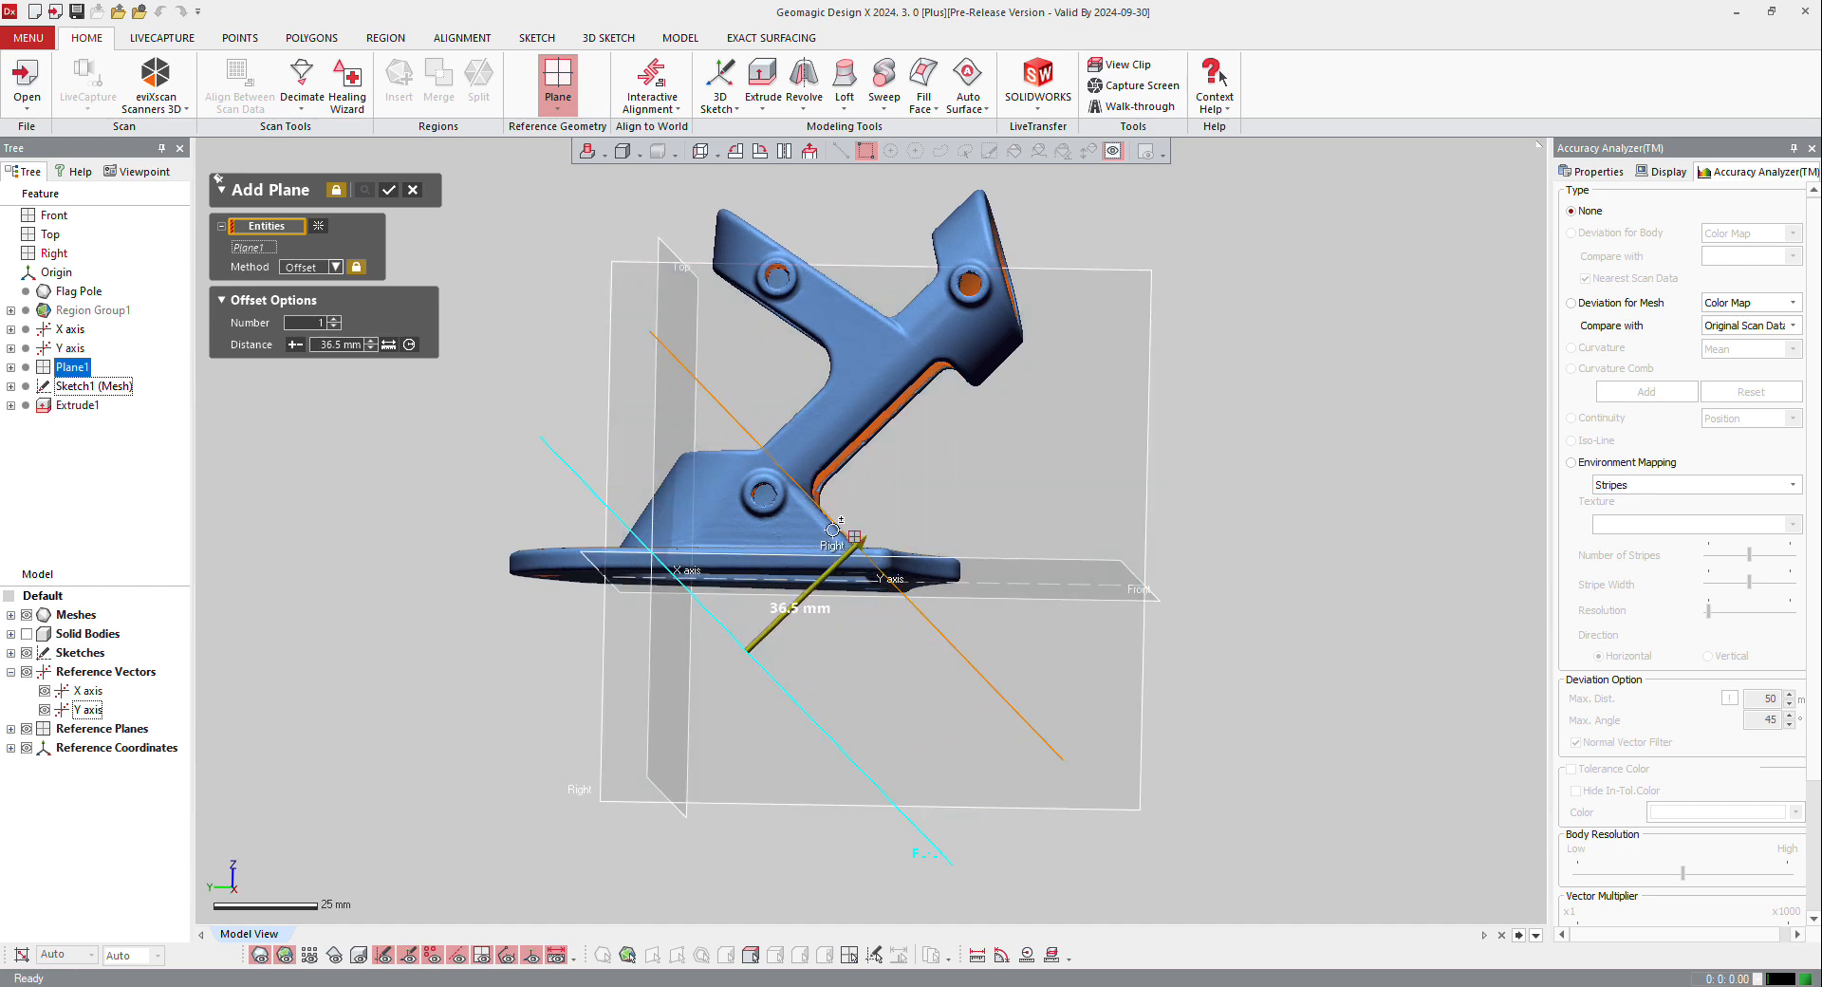
Step: Fine-tune the plane's offset distance against the sloped face, trying 35 mm and settling on 36 mm
{"action": "scroll", "coordinate": [844, 543], "scroll_direction": "up", "scroll_amount": 10}
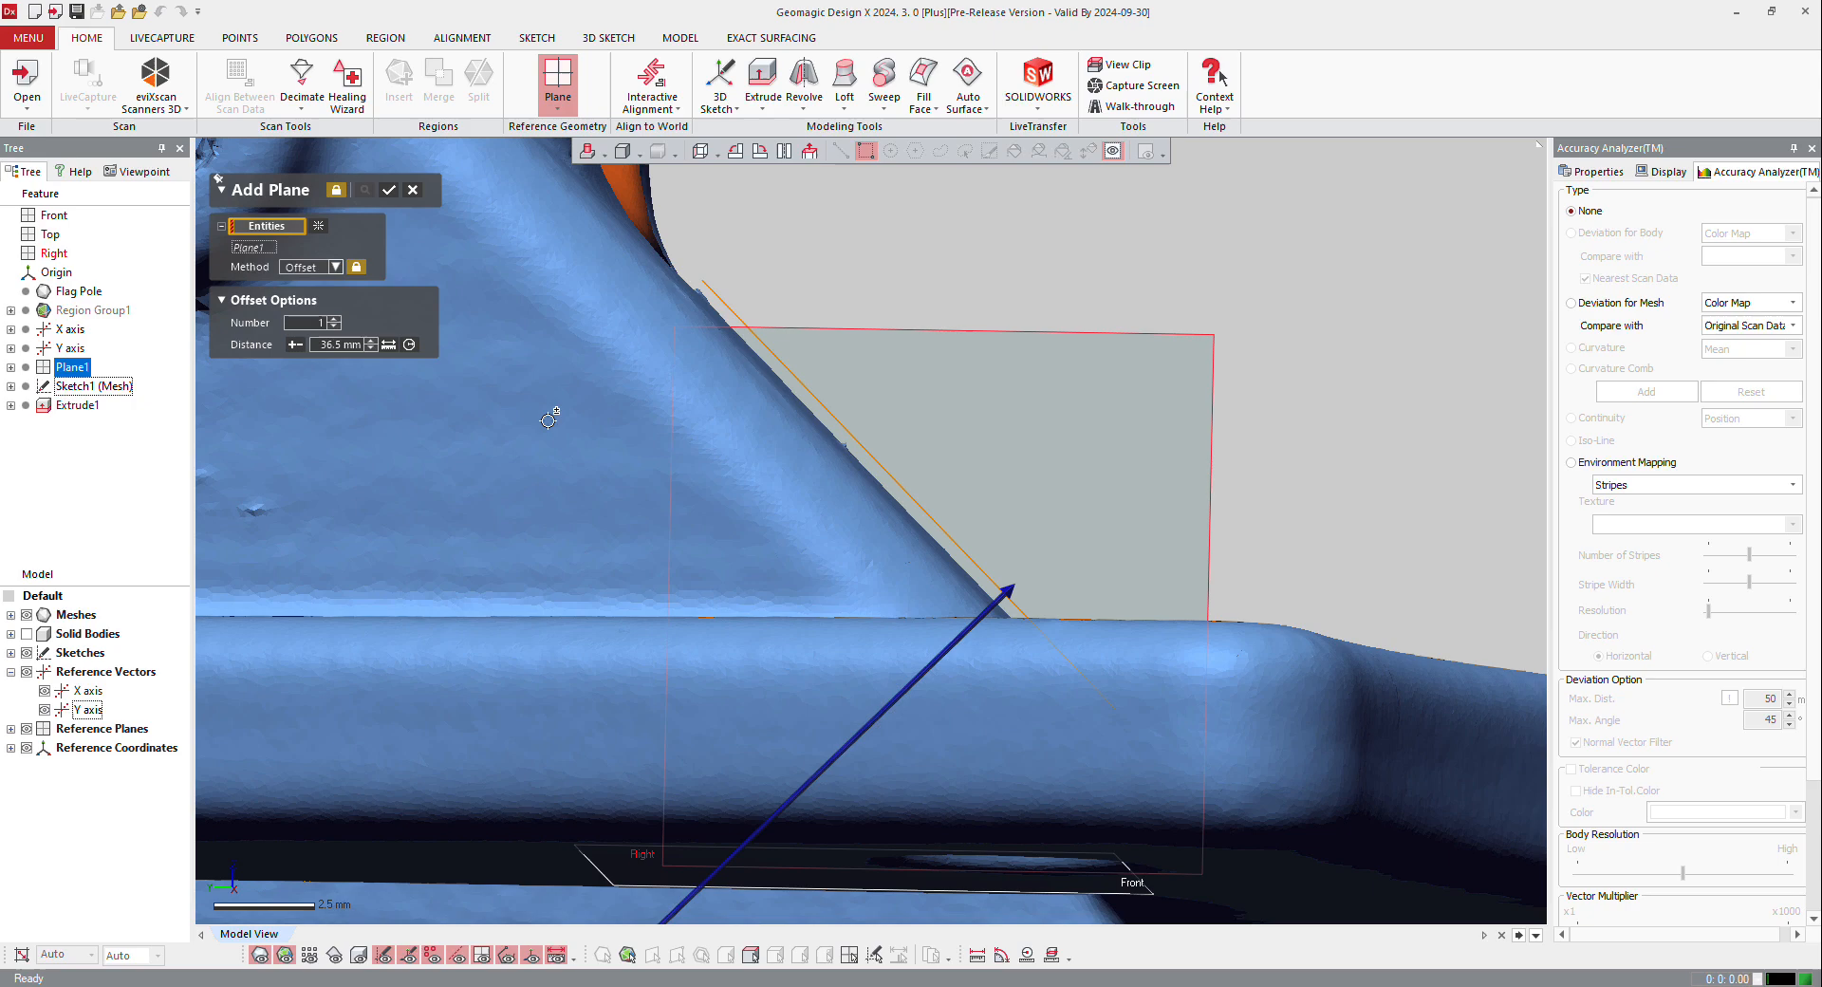
{"action": "left_click", "coordinate": [351, 344]}
{"action": "key", "text": "Return"}
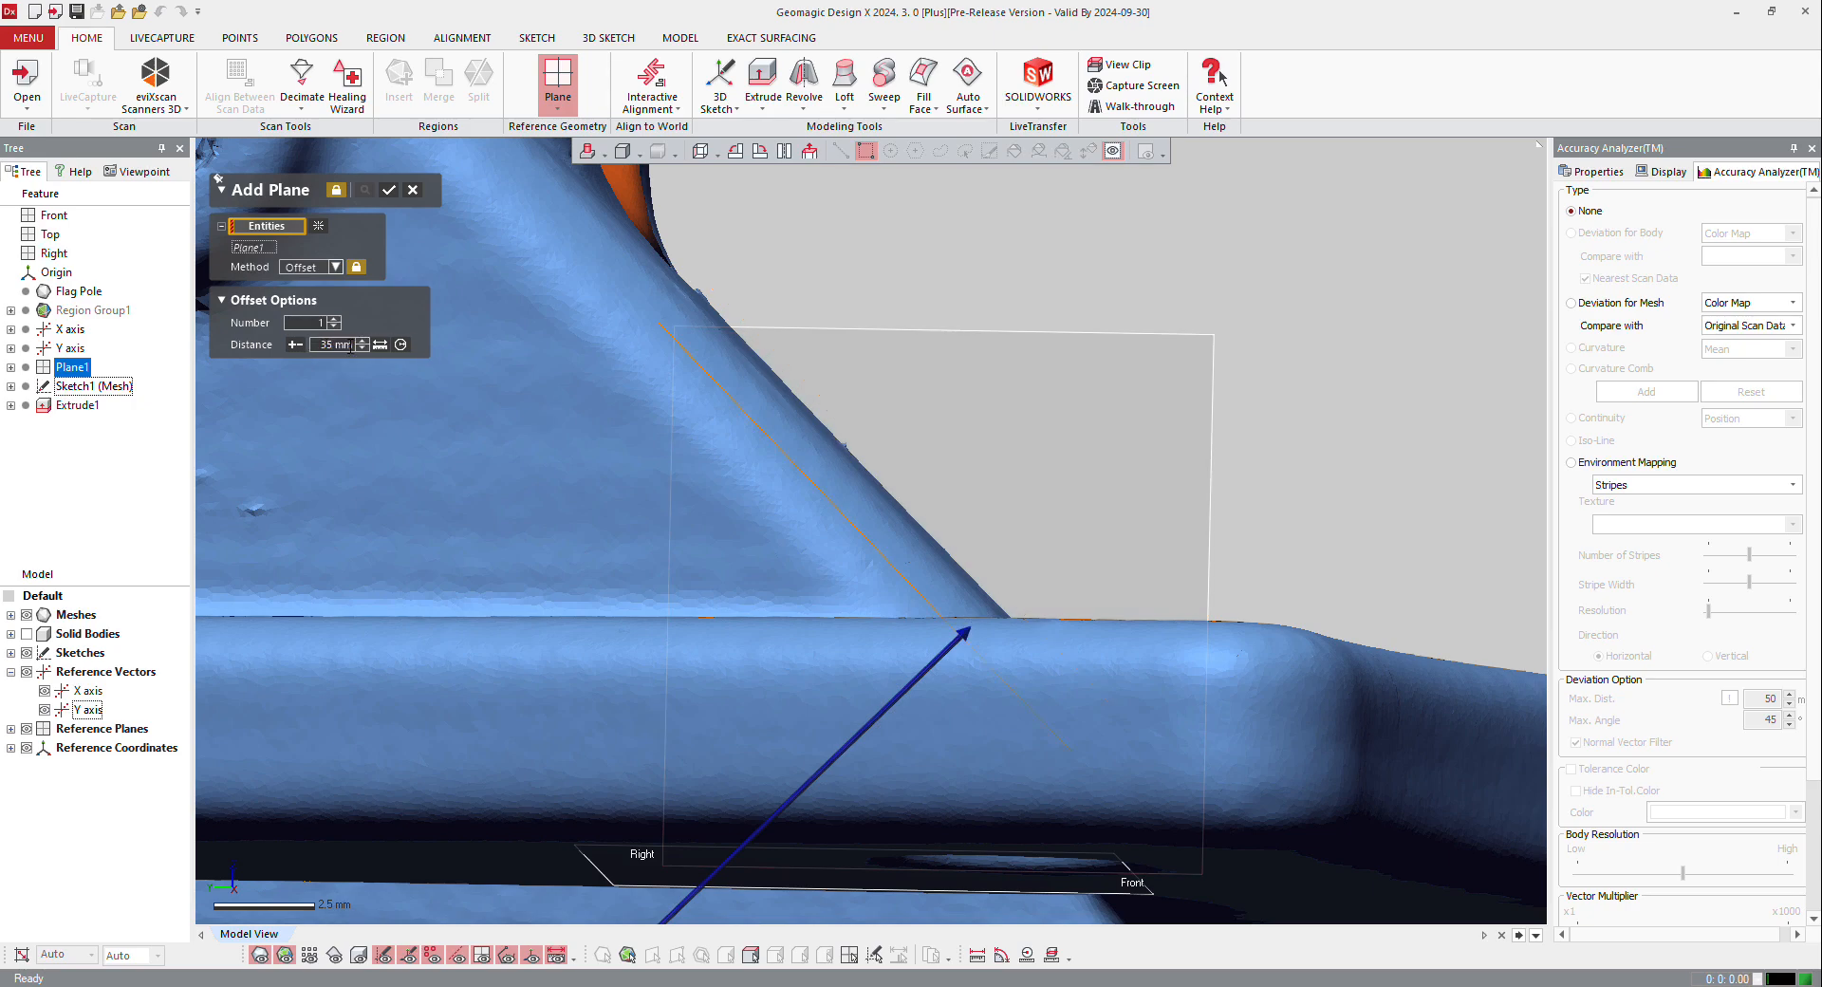
{"action": "type", "text": "36"}
{"action": "key", "text": "Return"}
{"action": "scroll", "coordinate": [624, 356], "scroll_direction": "down", "scroll_amount": 7}
Step: Switch the plane method from Offset to Extract and select the mesh poly-faces of the sloped face above the base
{"action": "left_click", "coordinate": [320, 228]}
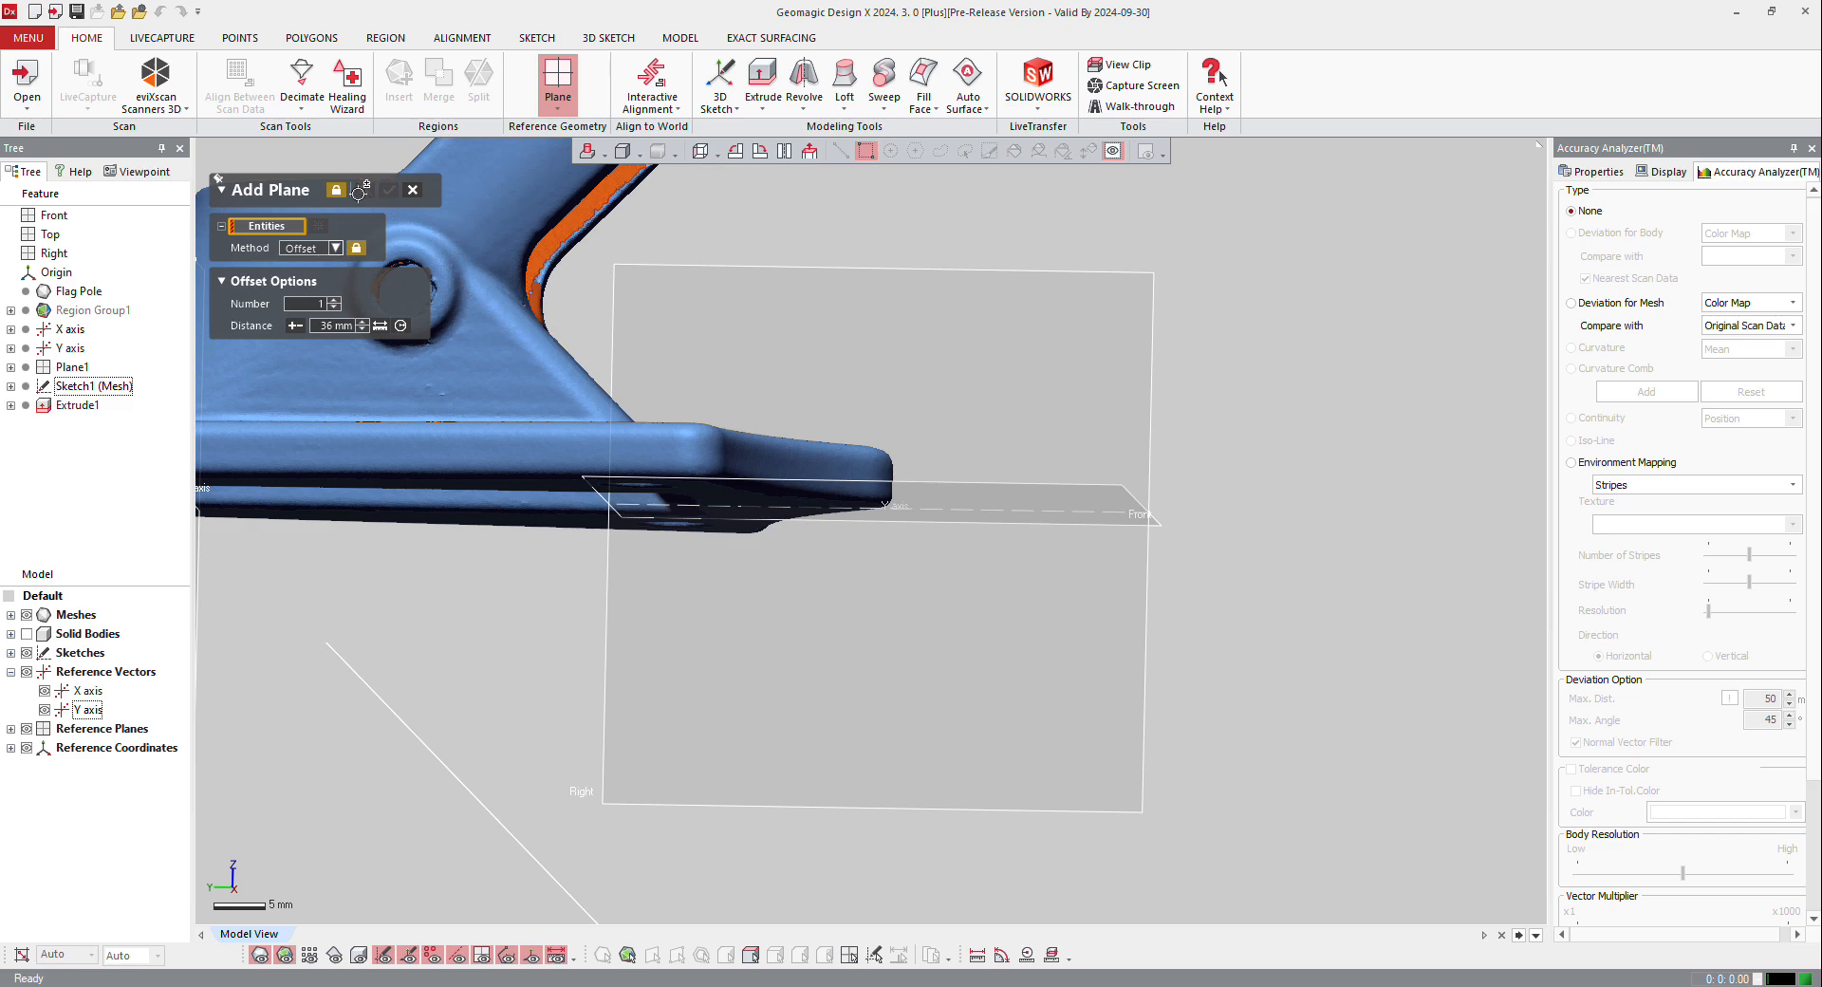
{"action": "left_click", "coordinate": [326, 249]}
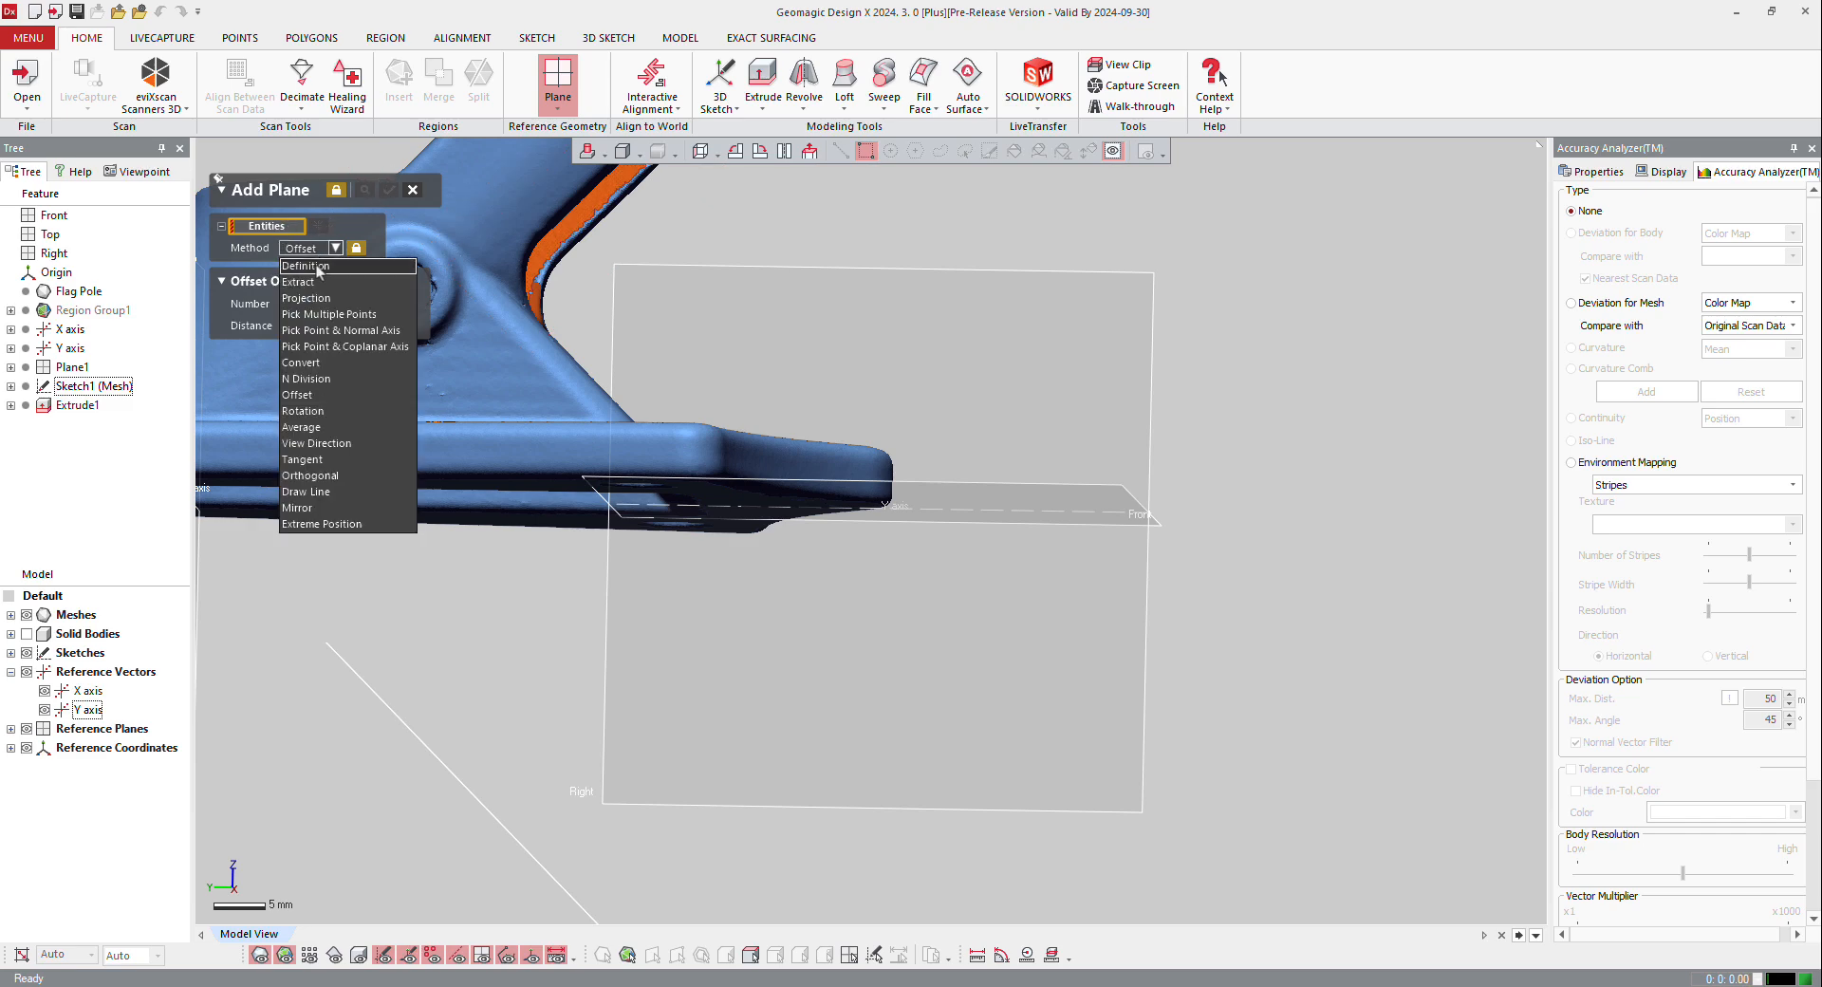
{"action": "left_click", "coordinate": [323, 284]}
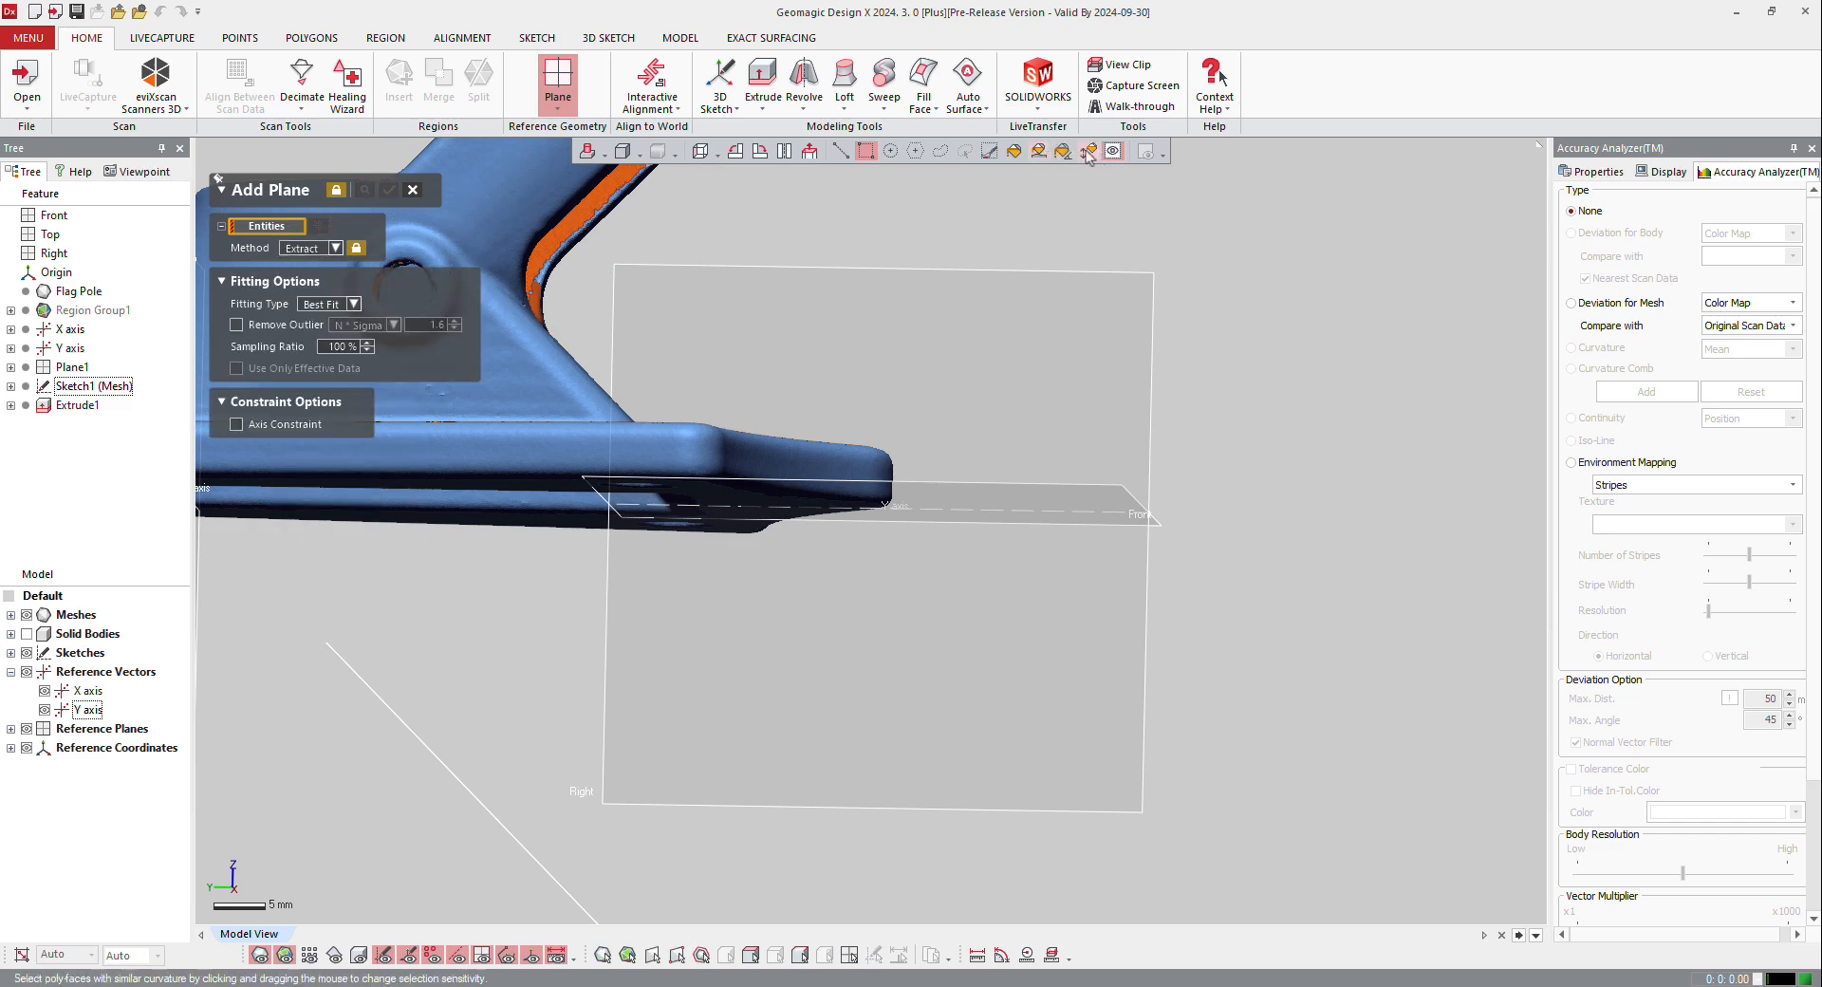
{"action": "left_click", "coordinate": [1088, 152]}
{"action": "right_click_drag", "start_coordinate": [780, 389], "coordinate": [706, 489]}
{"action": "left_click_drag", "start_coordinate": [592, 406], "coordinate": [594, 383]}
{"action": "scroll", "coordinate": [708, 385], "scroll_direction": "down", "scroll_amount": 3}
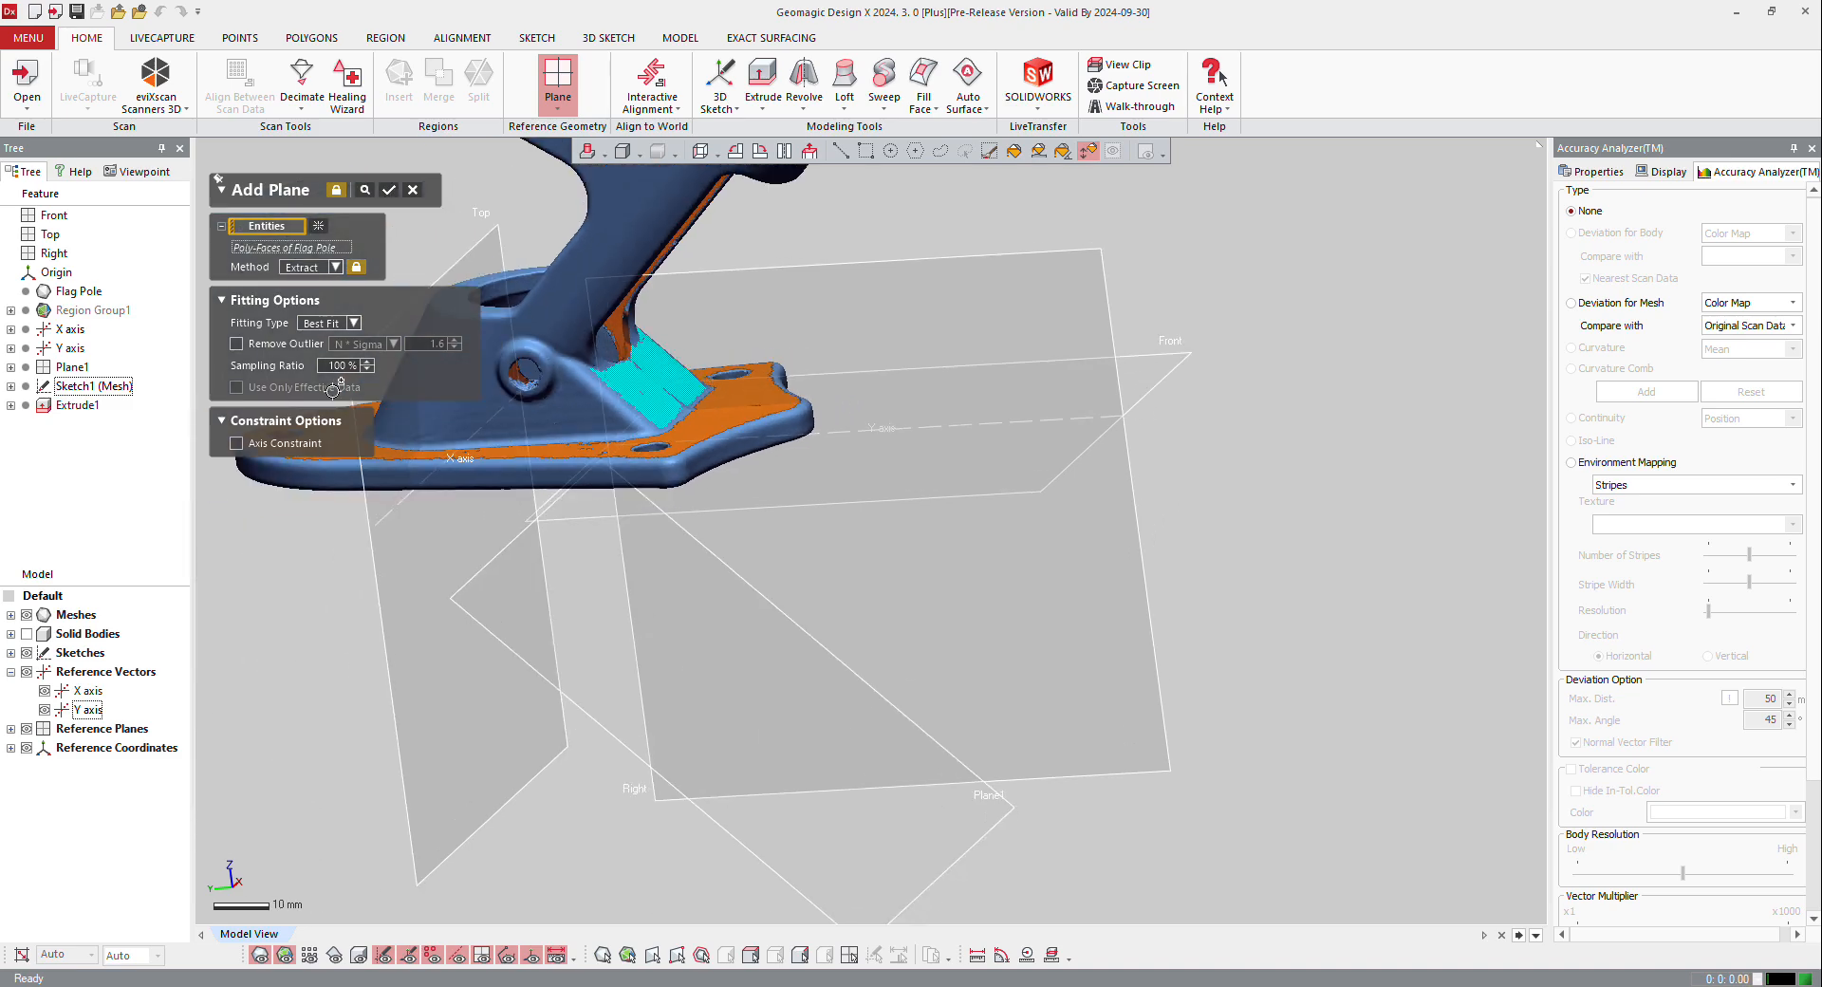
Step: Constrain the extracted plane to the 45° plane's direction as it is, create it, and close the plane command
{"action": "left_click", "coordinate": [237, 443]}
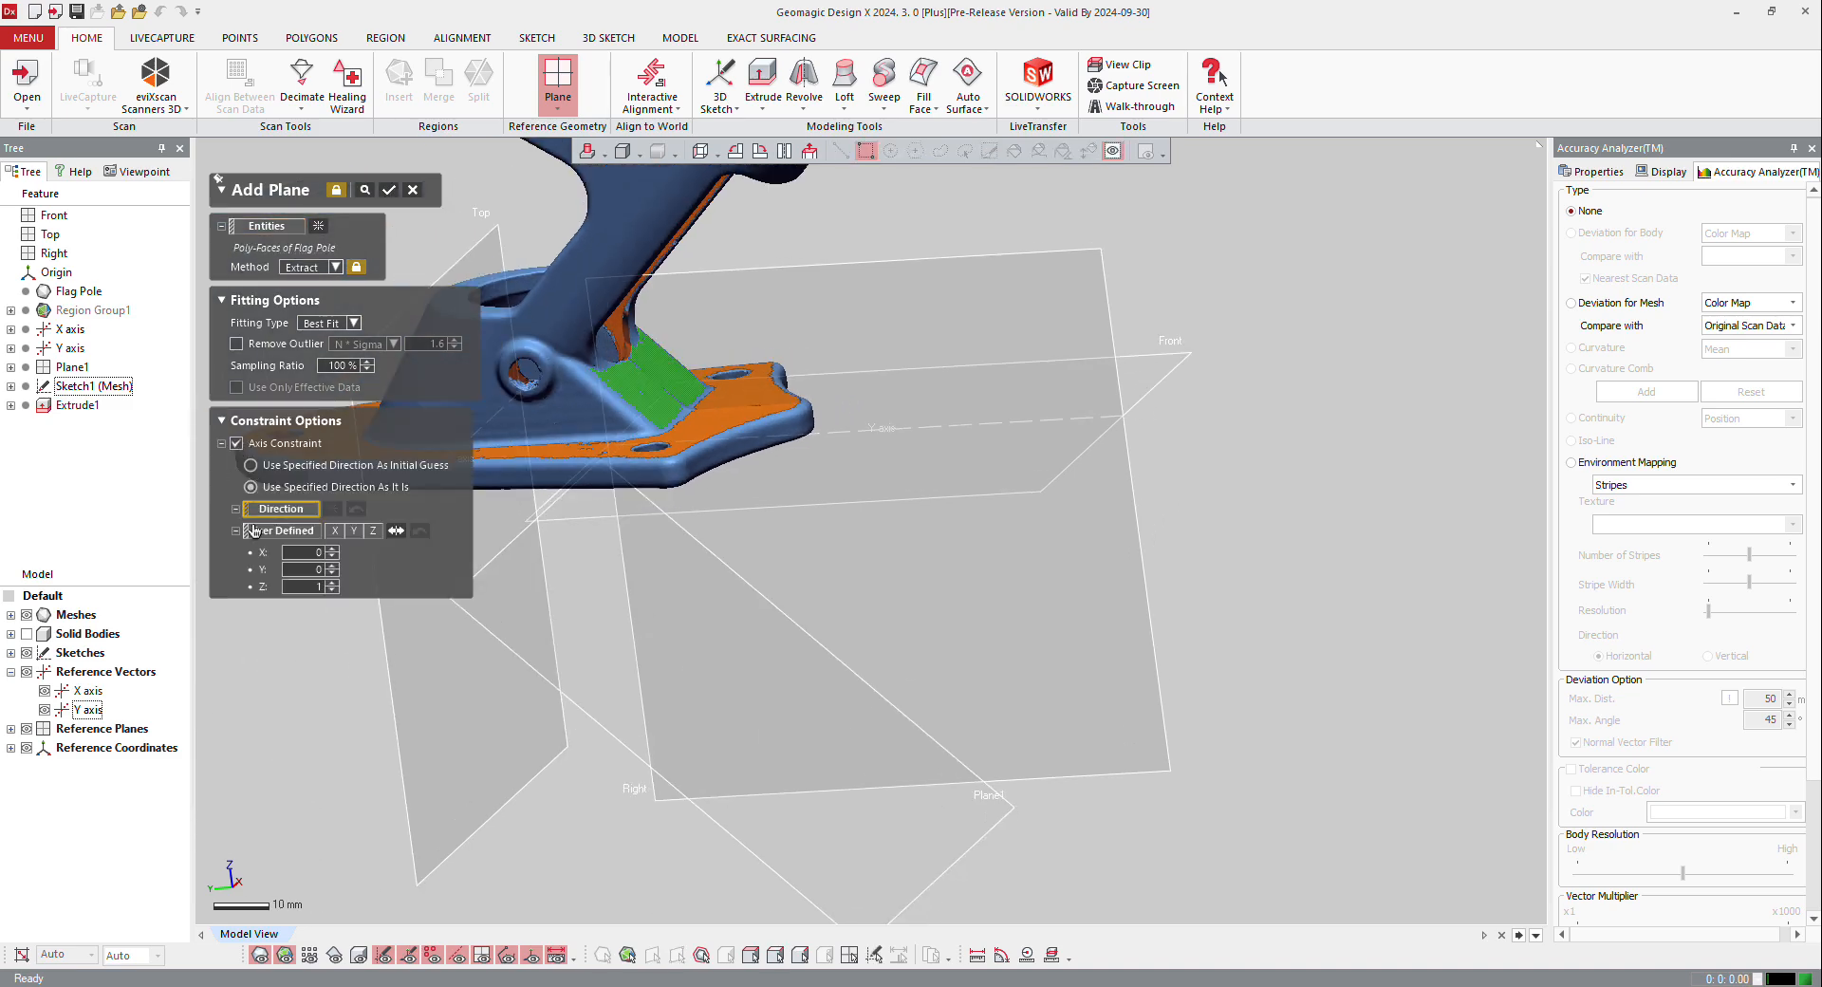
{"action": "left_click", "coordinate": [281, 532]}
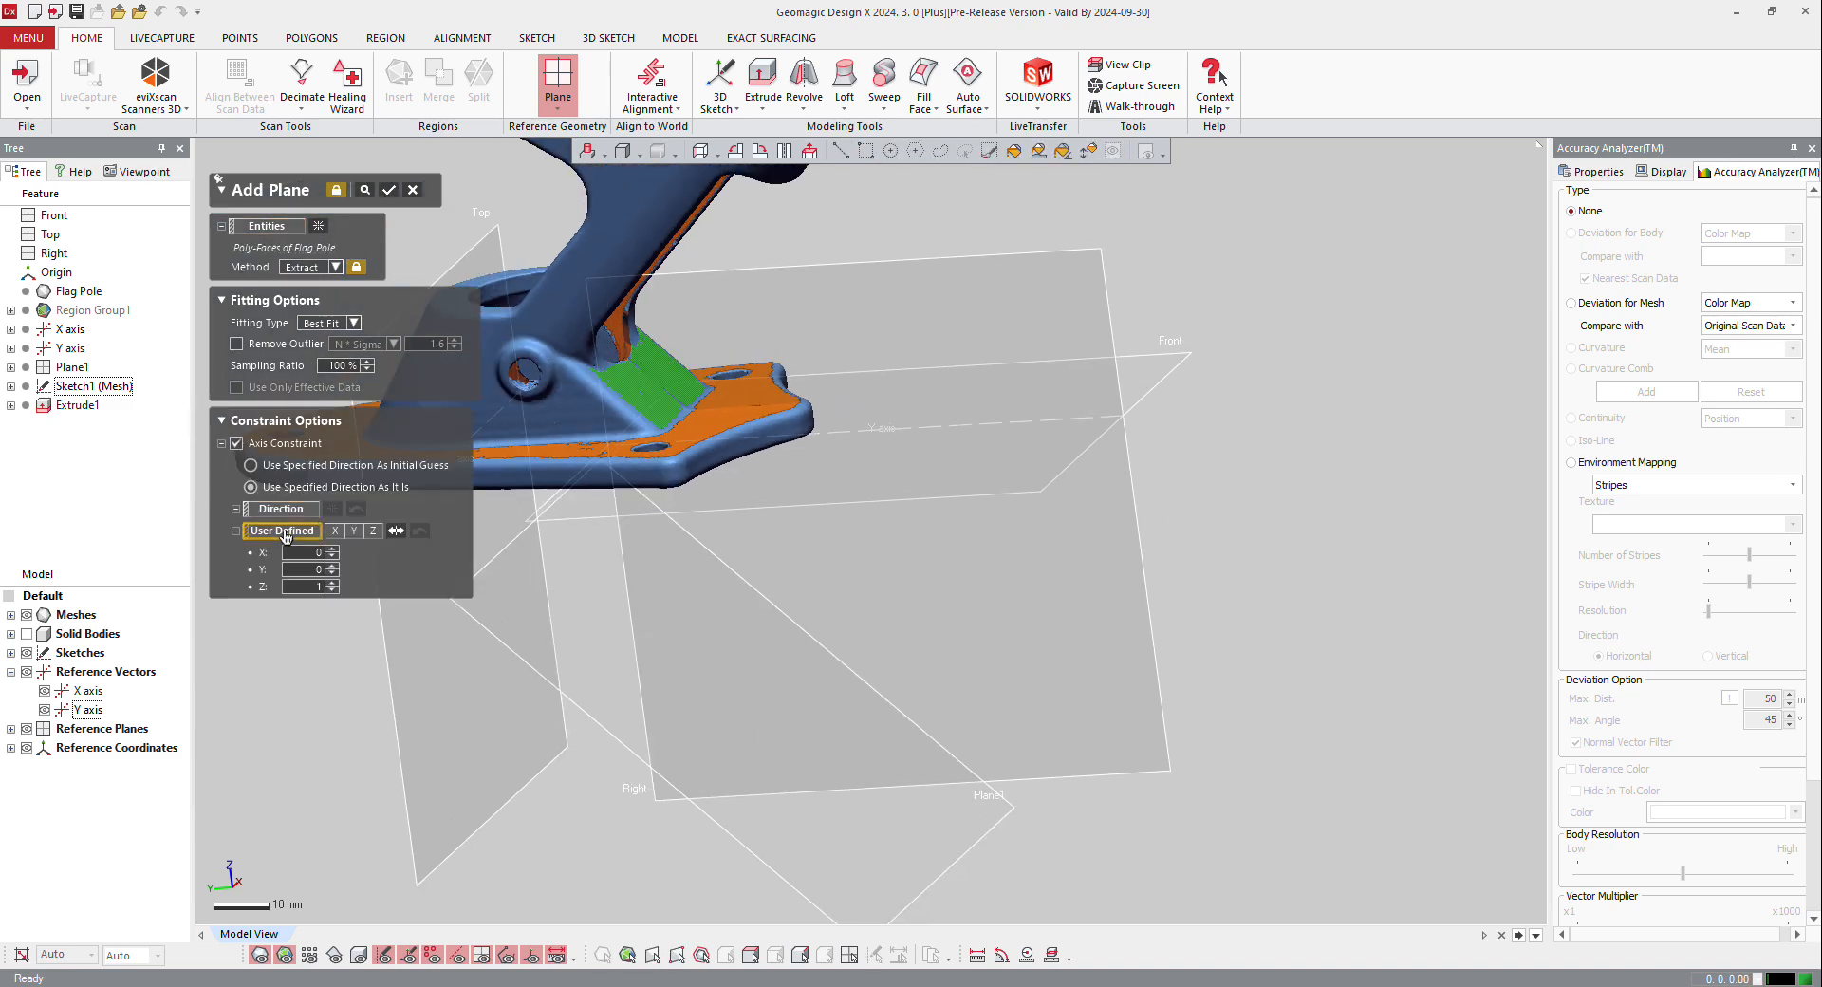
{"action": "left_click", "coordinate": [543, 659]}
{"action": "left_click", "coordinate": [390, 190]}
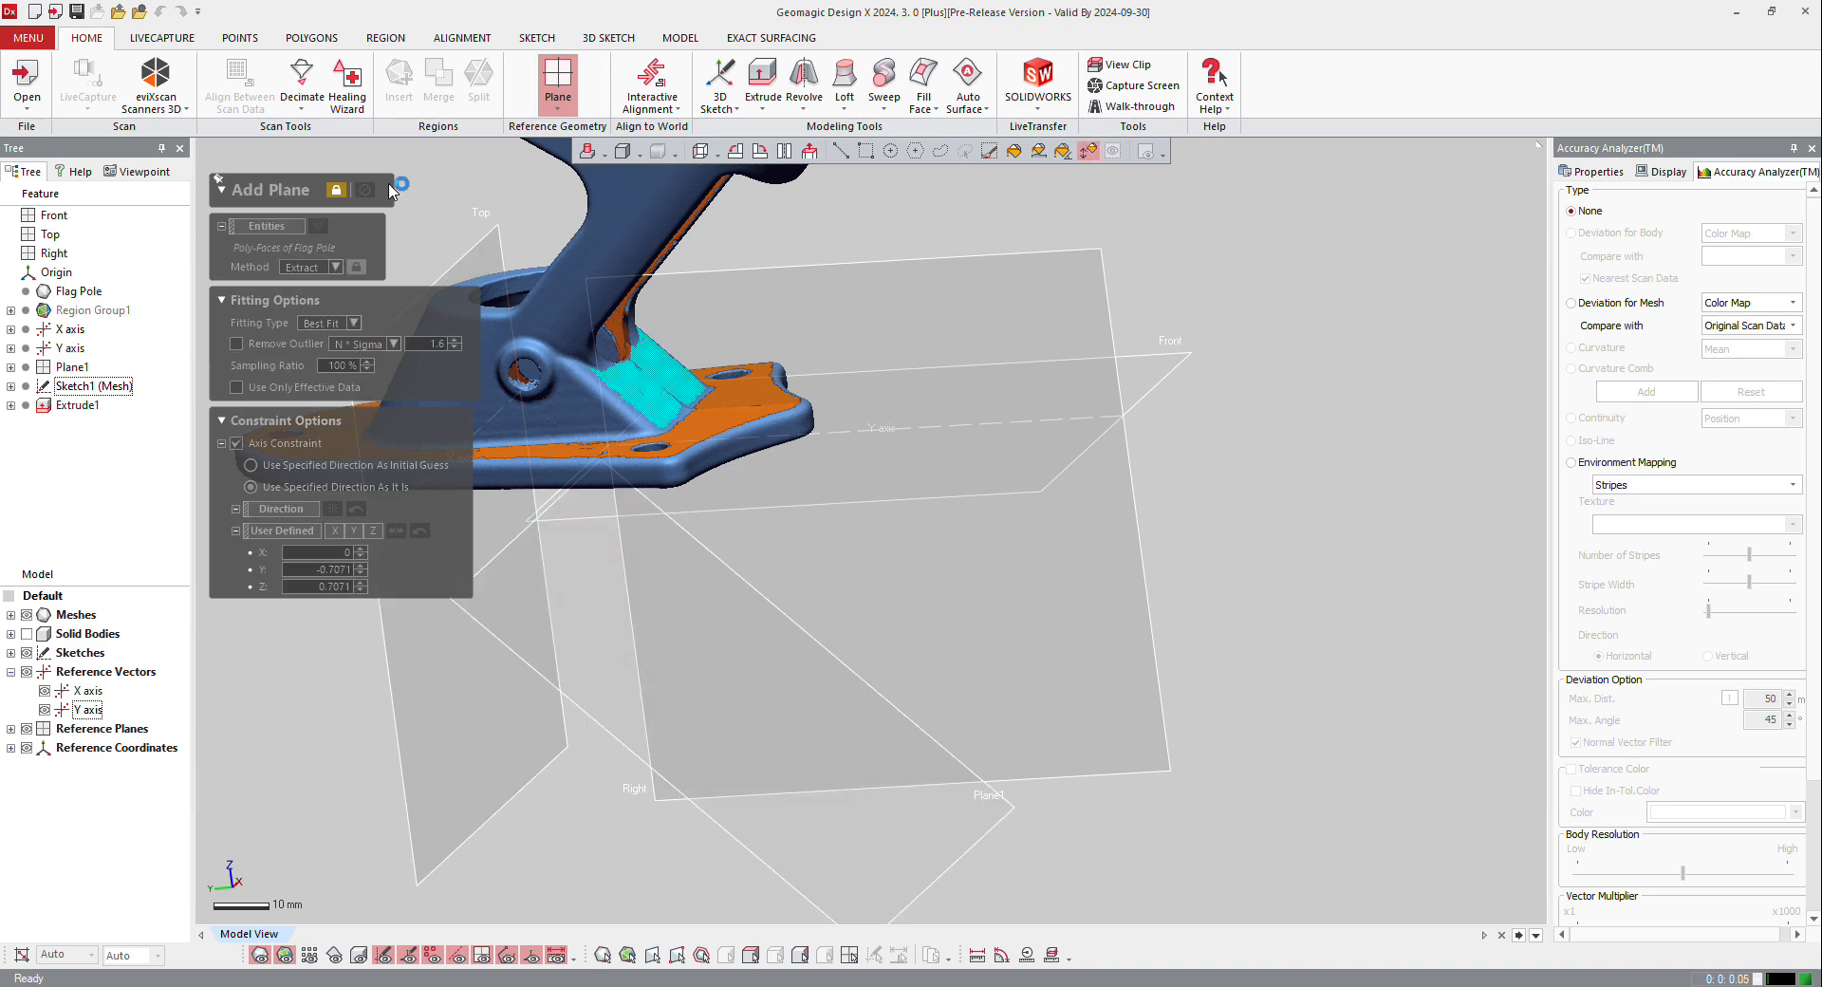
{"action": "scroll", "coordinate": [918, 436], "scroll_direction": "down", "scroll_amount": 3}
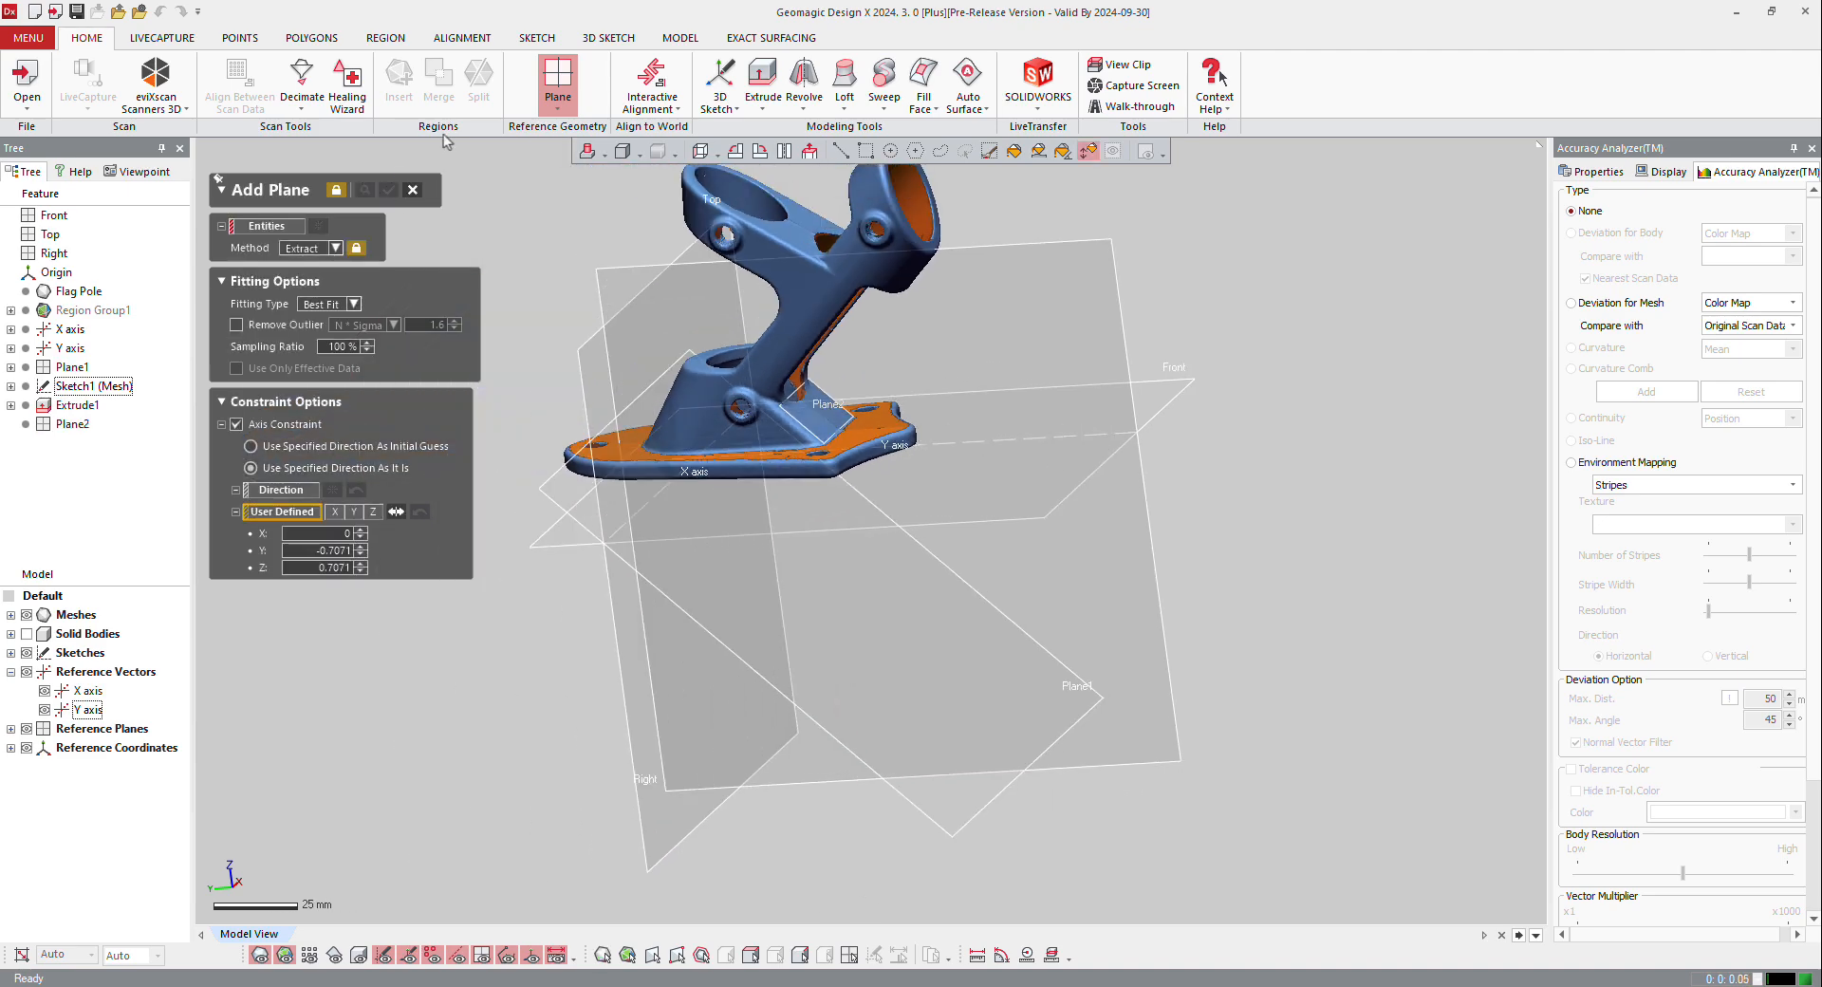
{"action": "left_click", "coordinate": [412, 194]}
Step: Start a planar mesh sketch using the newly extracted plane on the sloped face as the base plane
{"action": "scroll", "coordinate": [802, 360], "scroll_direction": "up", "scroll_amount": 3}
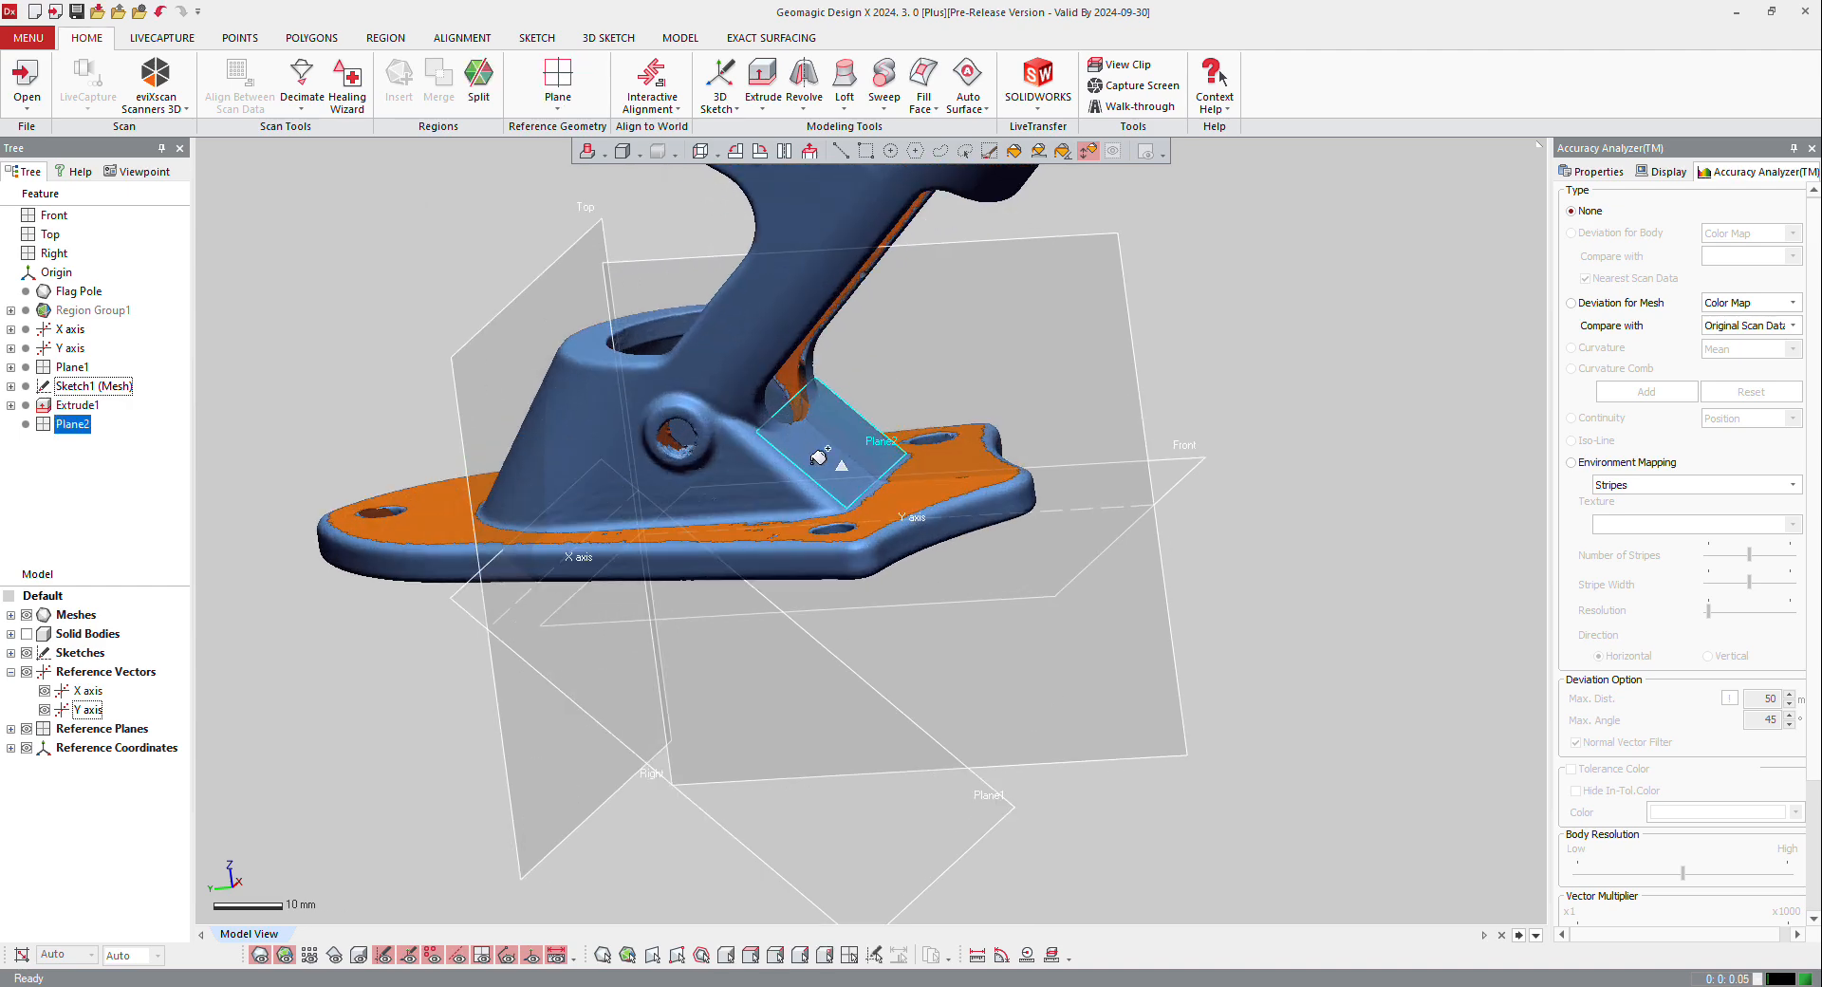
{"action": "left_click", "coordinate": [840, 150]}
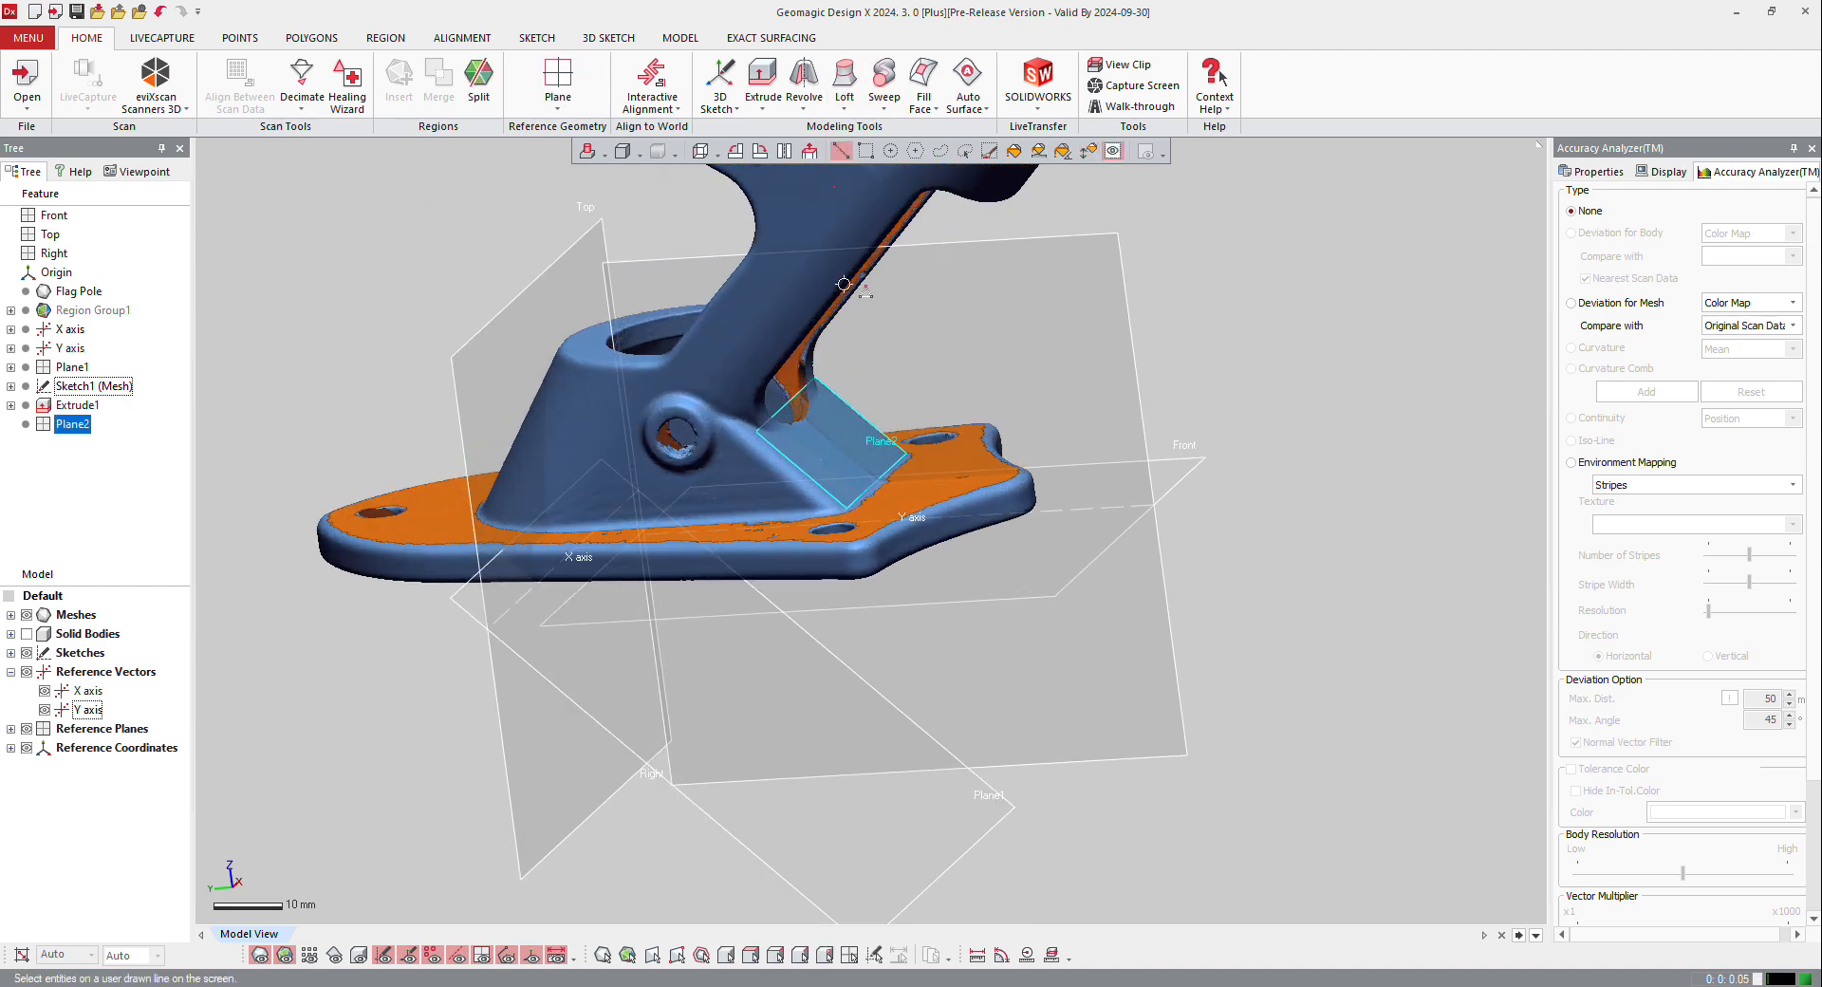
{"action": "right_click", "coordinate": [794, 406]}
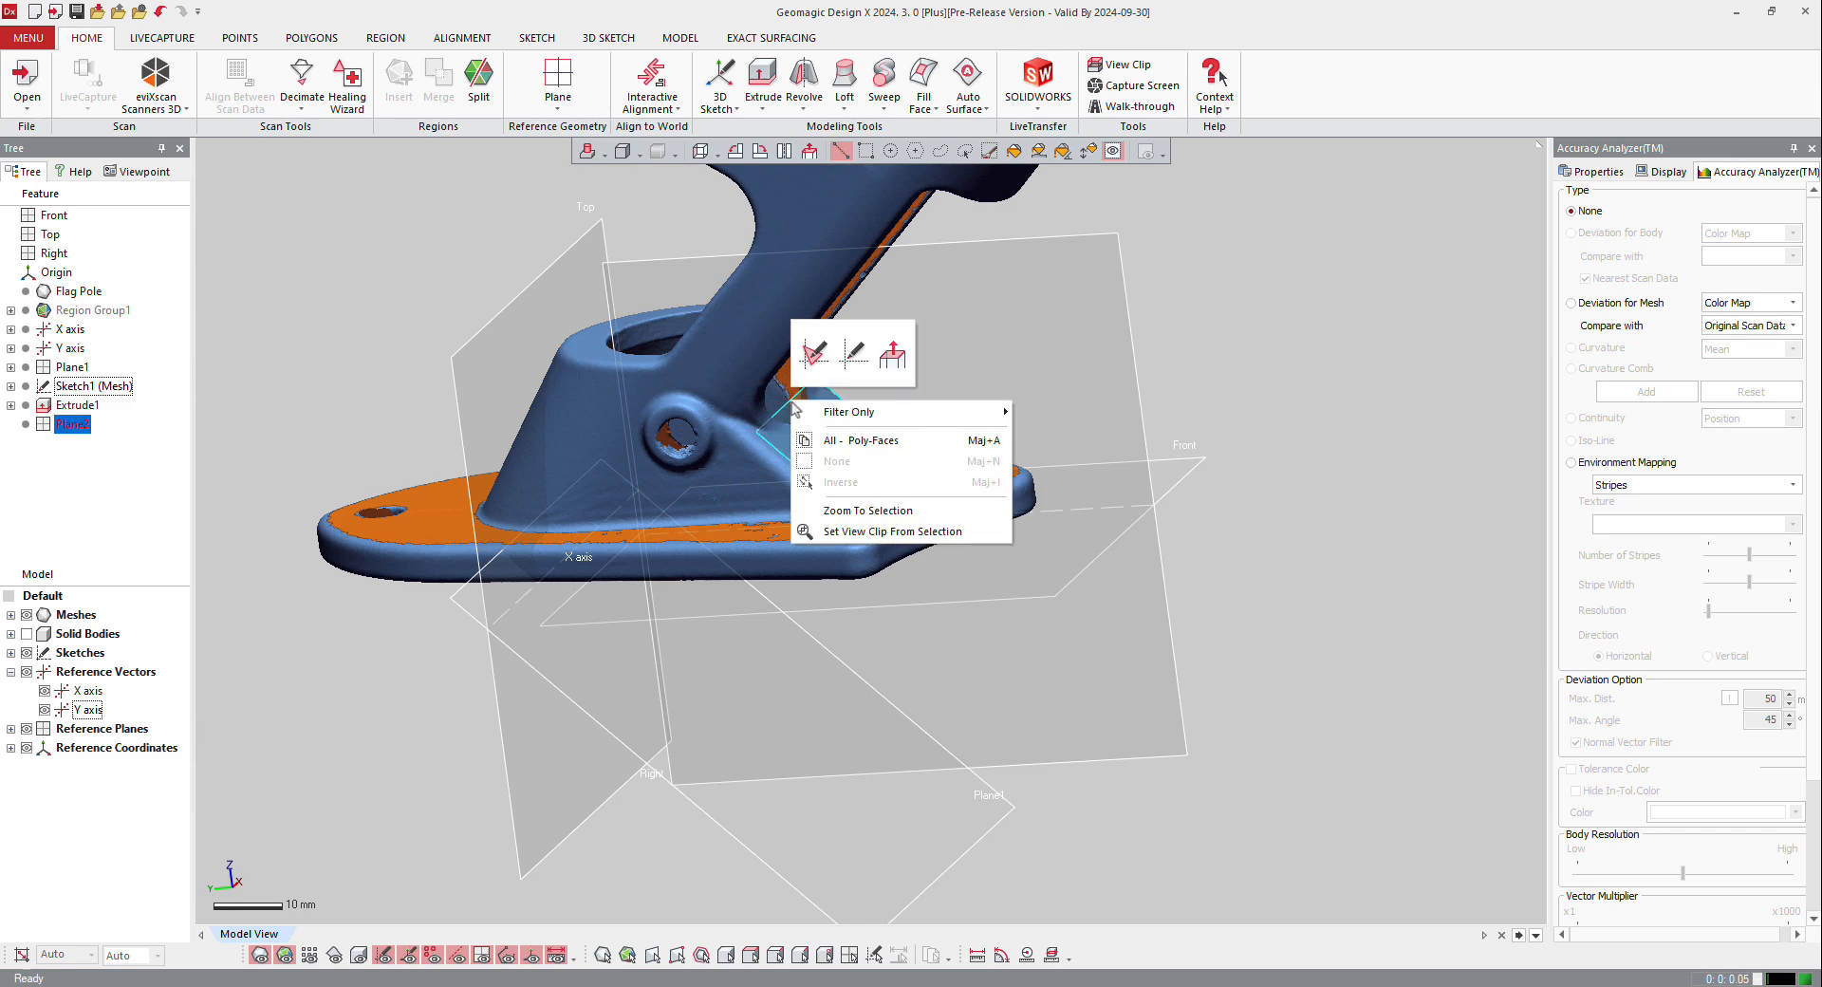
{"action": "left_click", "coordinate": [815, 353]}
Step: Offset the section polyline 52 mm from the base plane to cut through the bracket's angled tube, and accept the sketch setup
{"action": "mouse_move", "coordinate": [976, 382]}
{"action": "right_mouse_down"}
{"action": "mouse_move", "coordinate": [962, 347]}
{"action": "mouse_move", "coordinate": [961, 391]}
{"action": "right_mouse_up"}
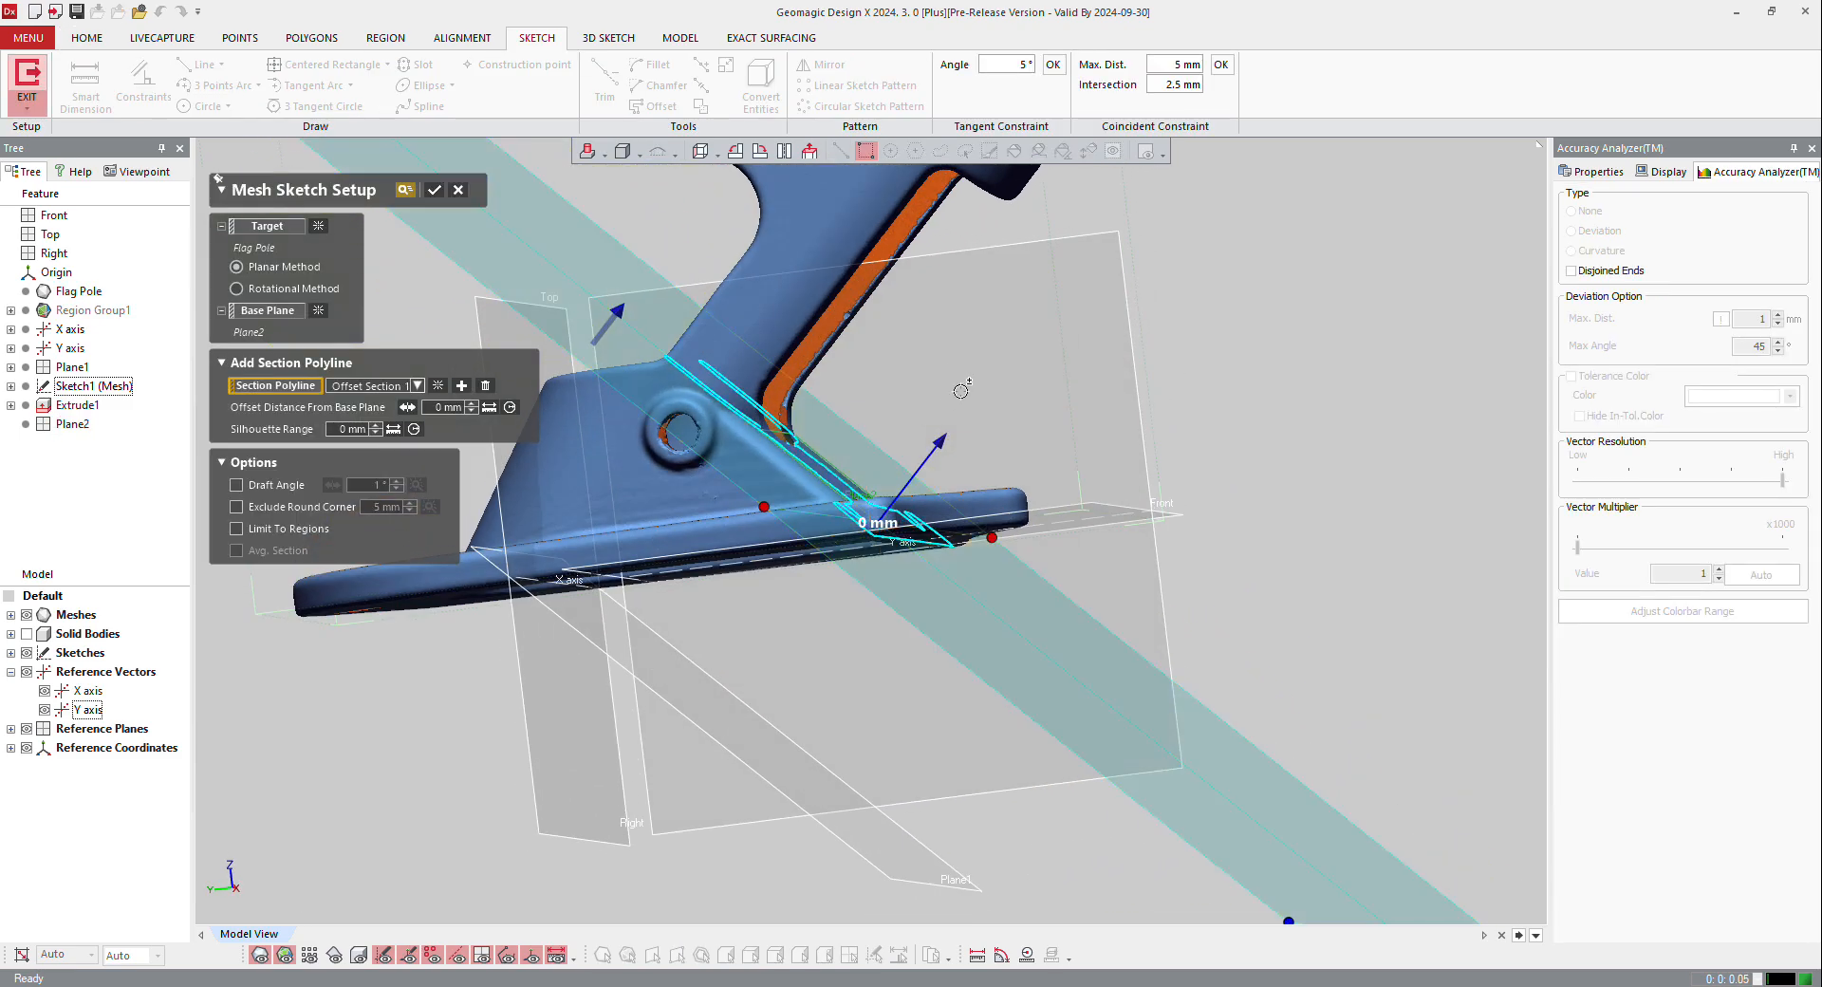
{"action": "left_click_drag", "start_coordinate": [935, 435], "coordinate": [980, 390]}
{"action": "right_click_drag", "start_coordinate": [962, 351], "coordinate": [816, 456]}
{"action": "scroll", "coordinate": [818, 427], "scroll_direction": "down", "scroll_amount": 4}
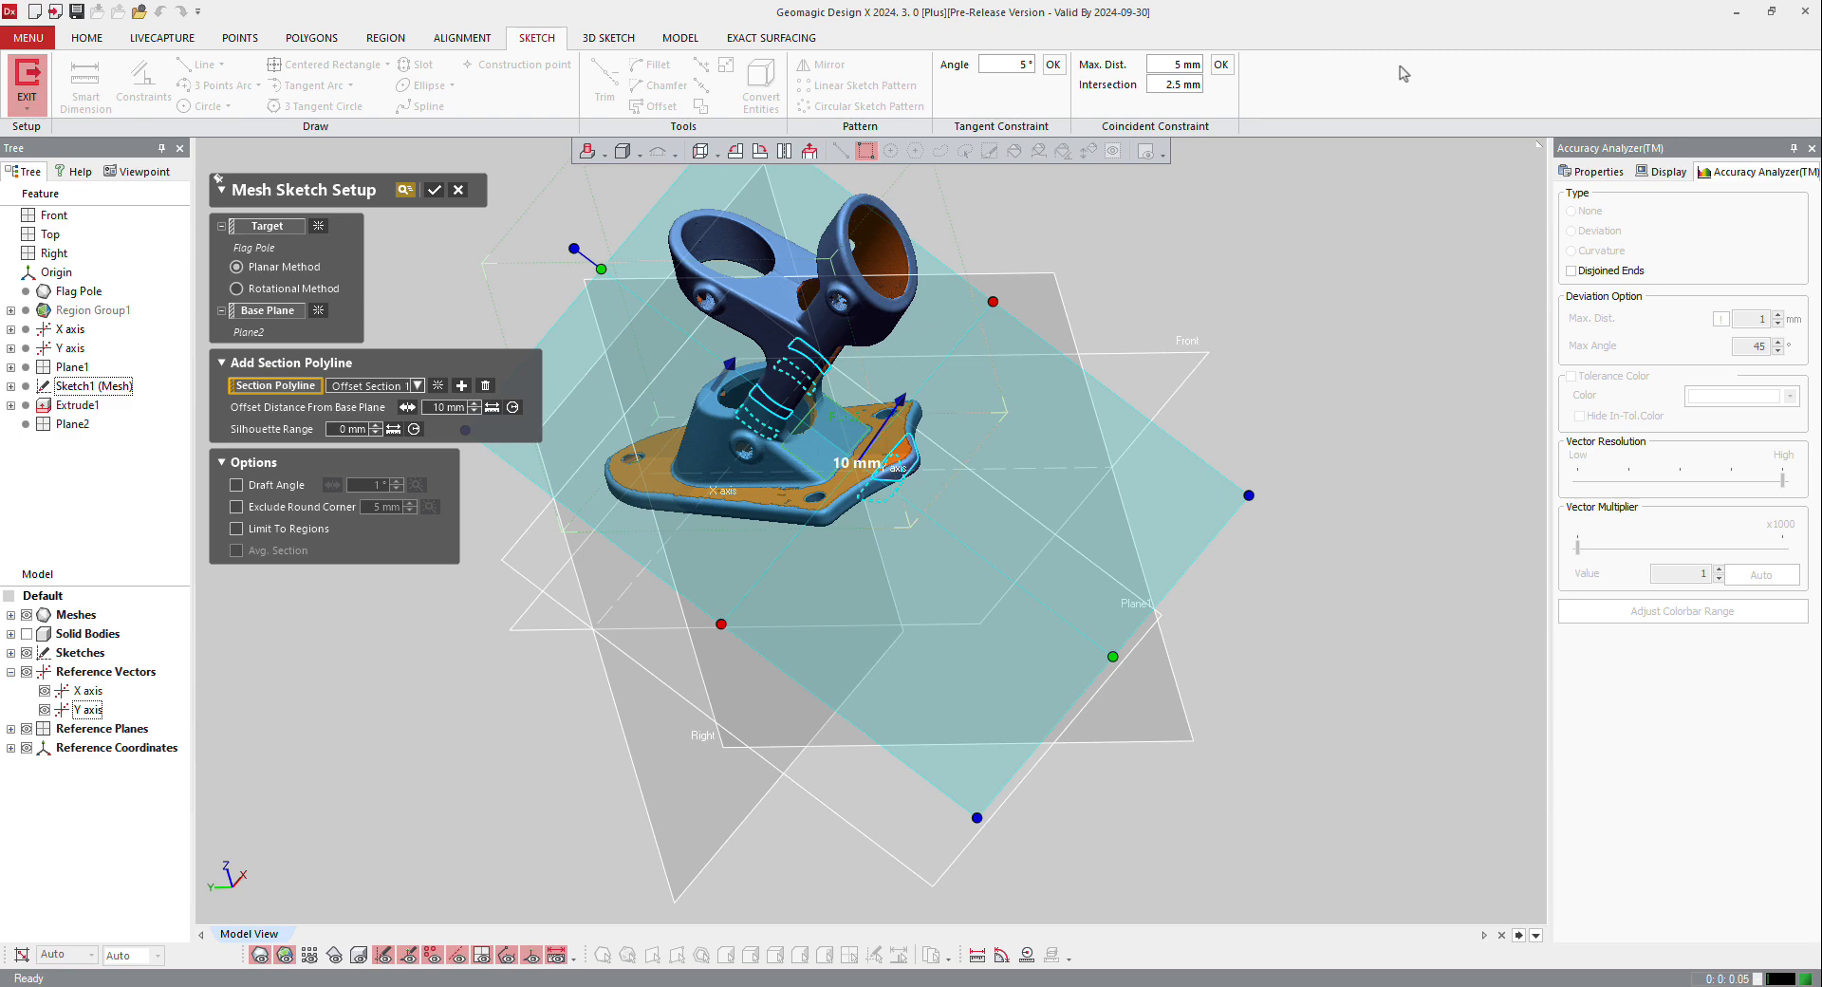
{"action": "left_click_drag", "start_coordinate": [901, 401], "coordinate": [961, 314]}
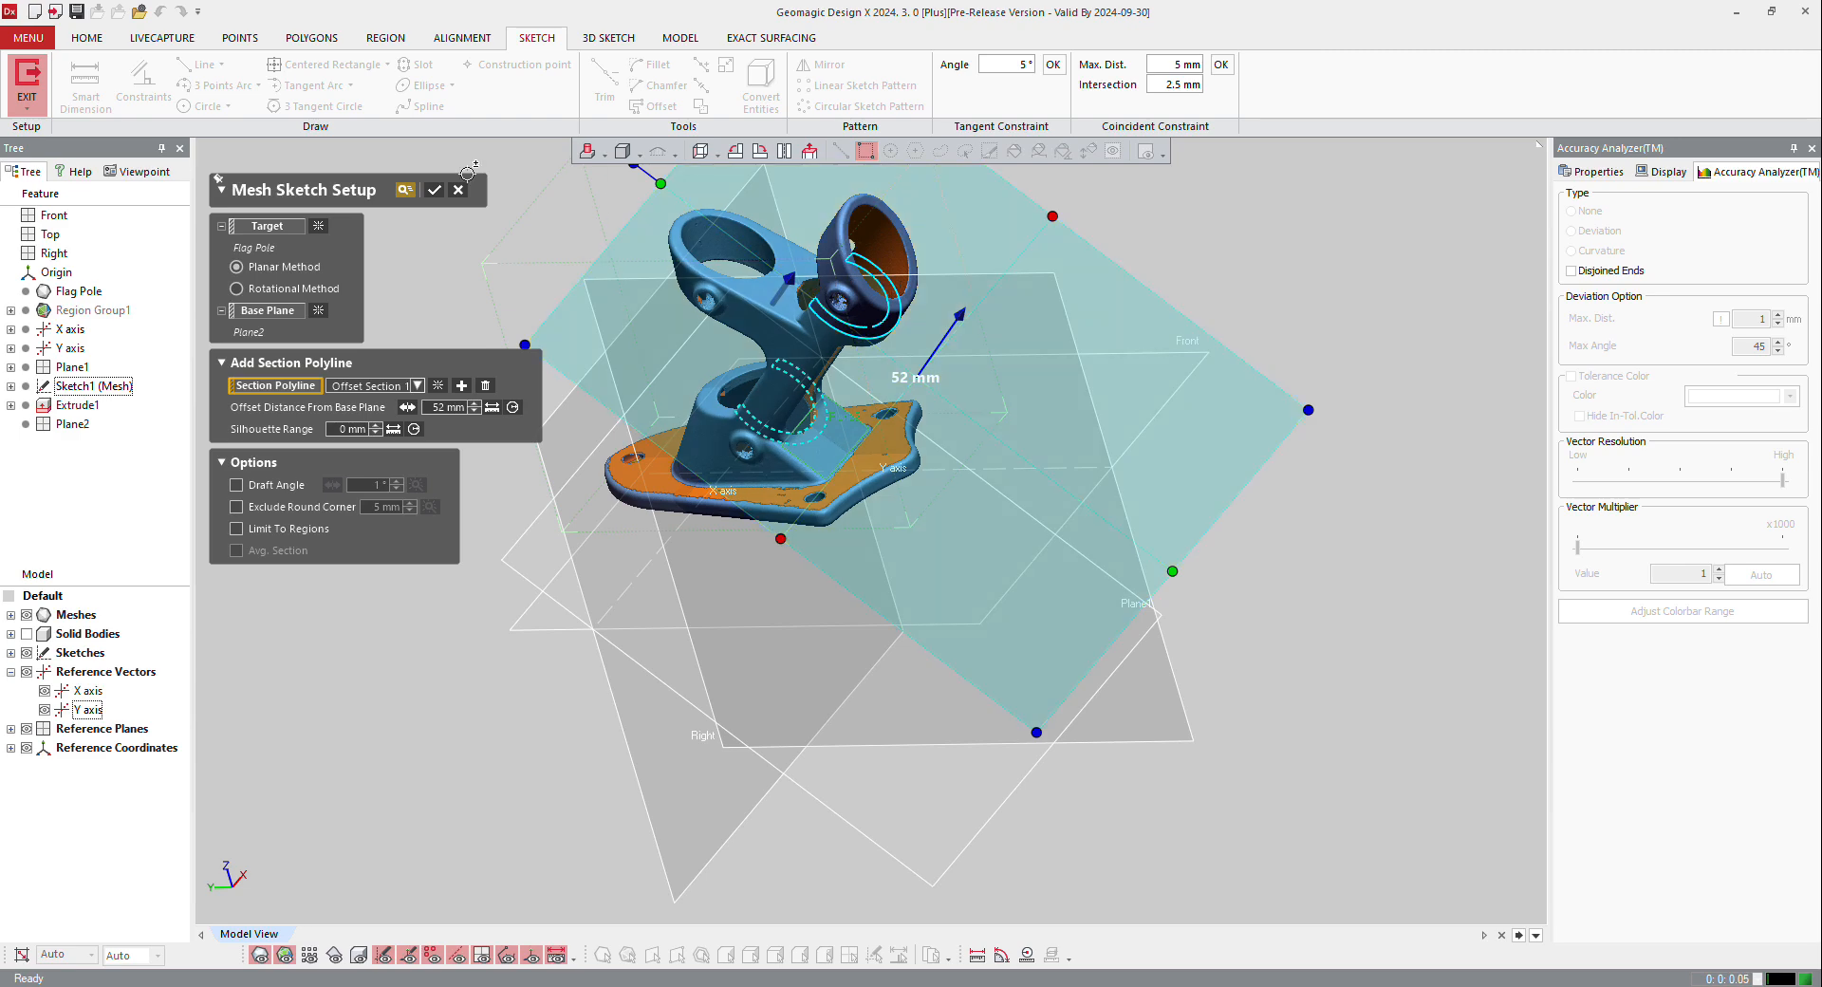
{"action": "left_click", "coordinate": [434, 189]}
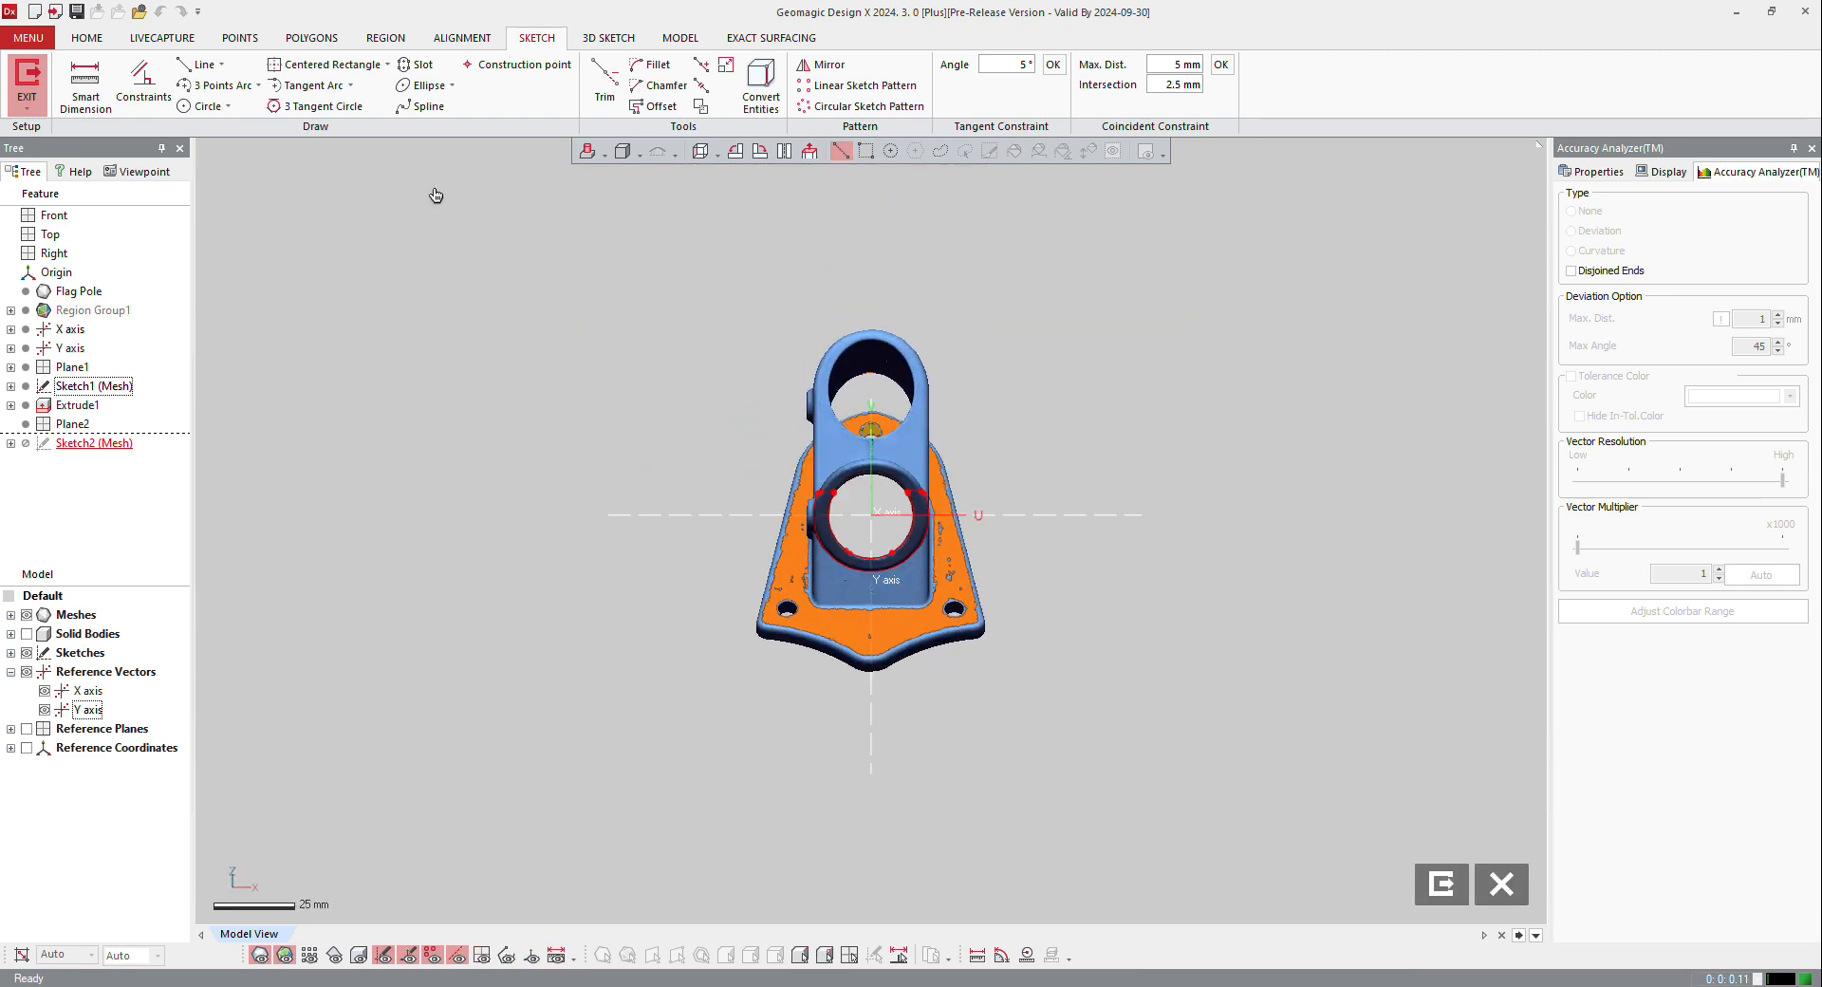
Step: With the mesh hidden, draw a circle of about 17.25 mm radius centred on the origin along the outer section arc
{"action": "scroll", "coordinate": [907, 584], "scroll_direction": "up", "scroll_amount": 4}
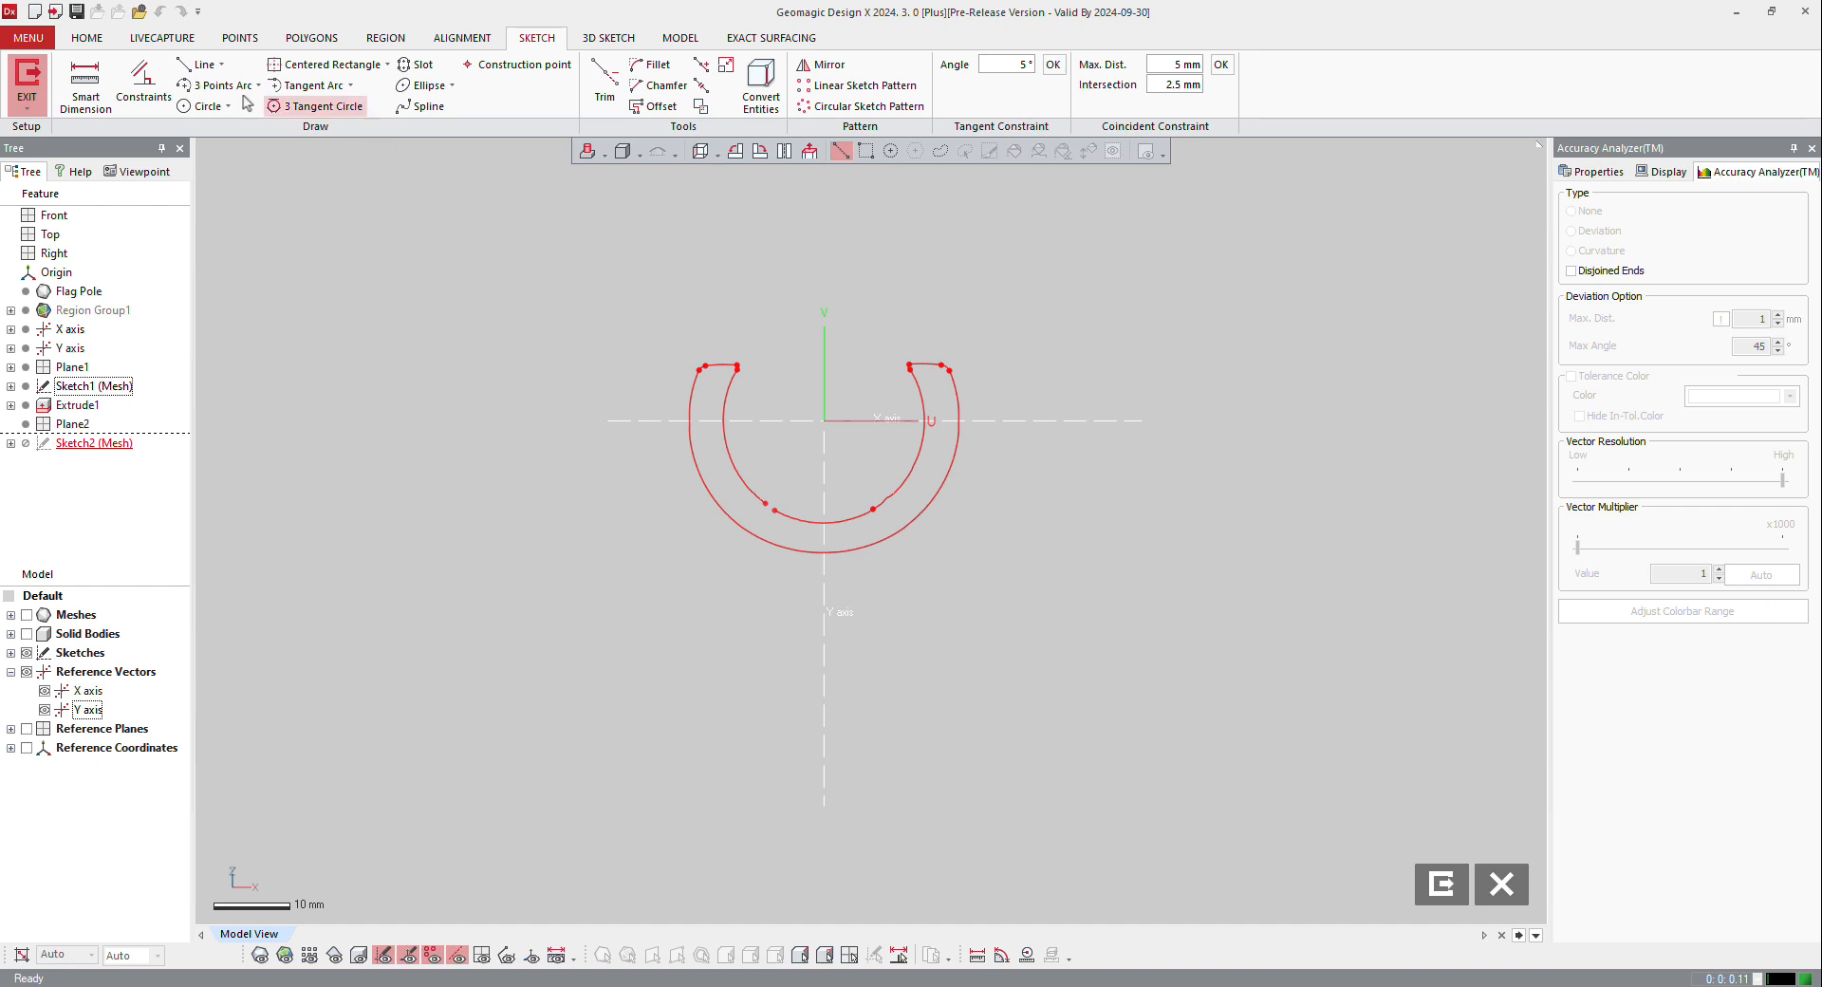
{"action": "left_click", "coordinate": [207, 106]}
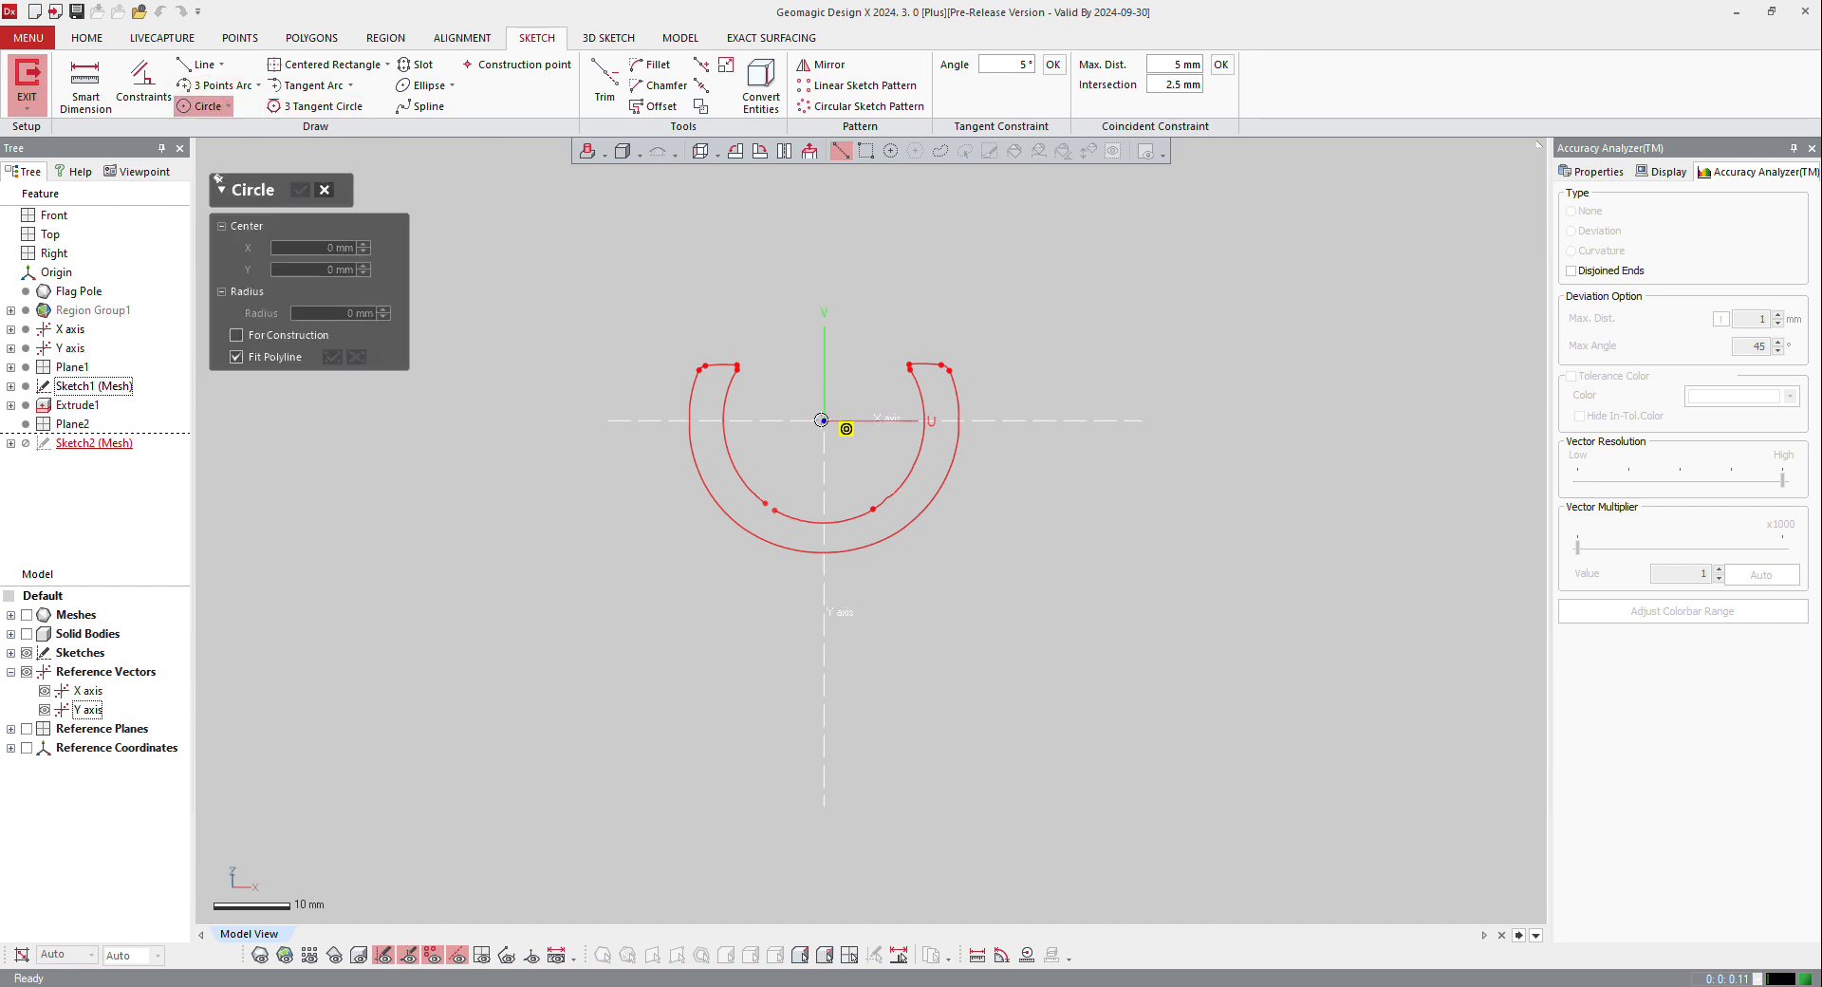
{"action": "left_click", "coordinate": [823, 420]}
{"action": "left_click", "coordinate": [890, 536]}
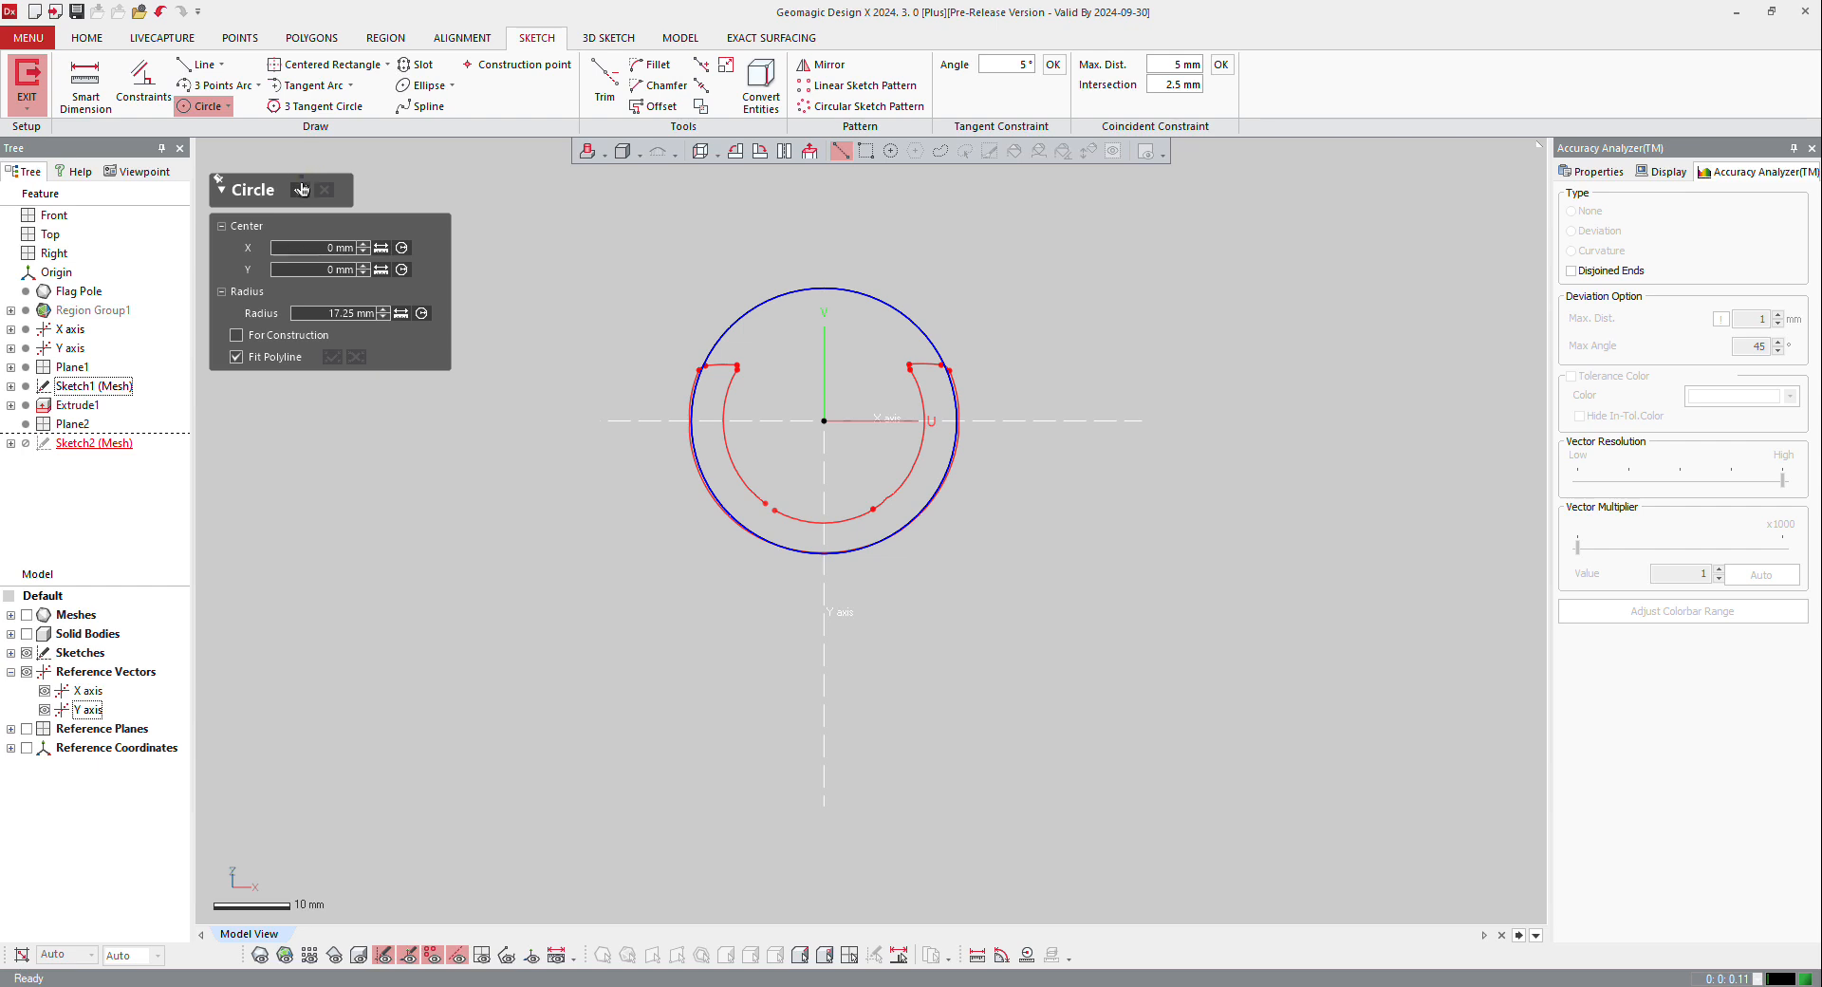
{"action": "left_click", "coordinate": [301, 190]}
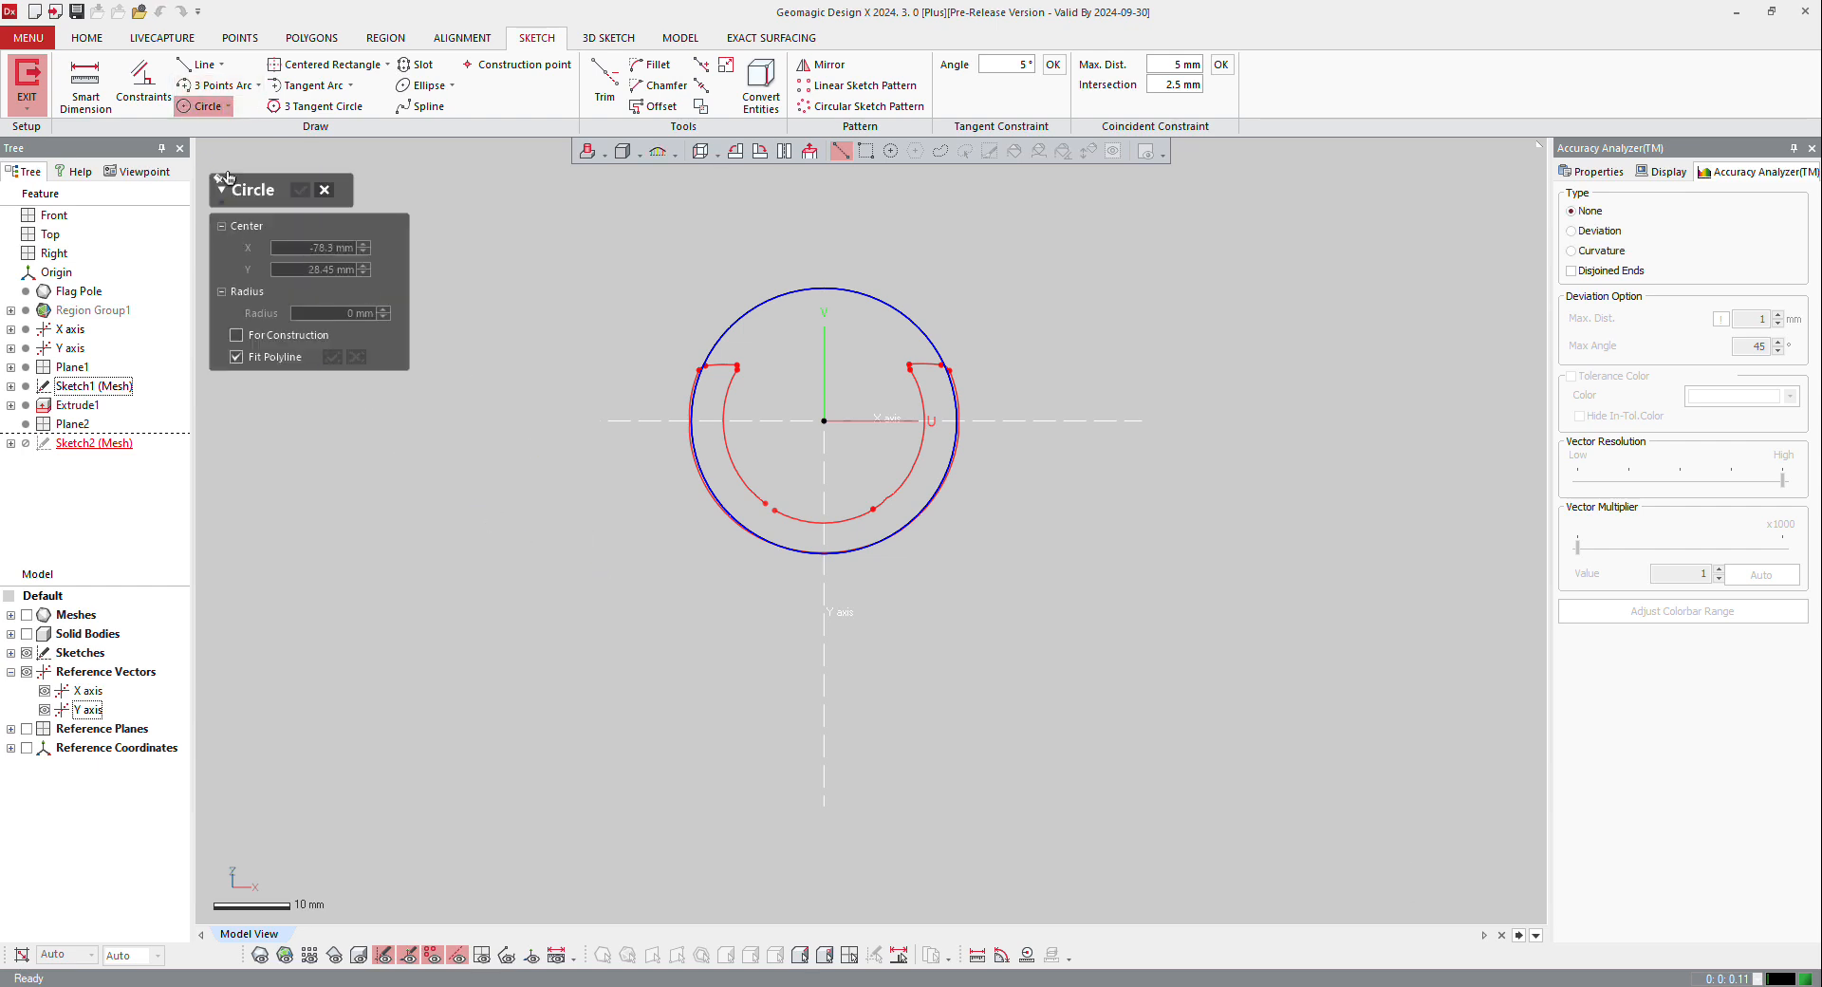
Step: Dimension the circle as a diameter and set it to 35 mm
{"action": "left_click", "coordinate": [86, 84]}
{"action": "left_click", "coordinate": [878, 543]}
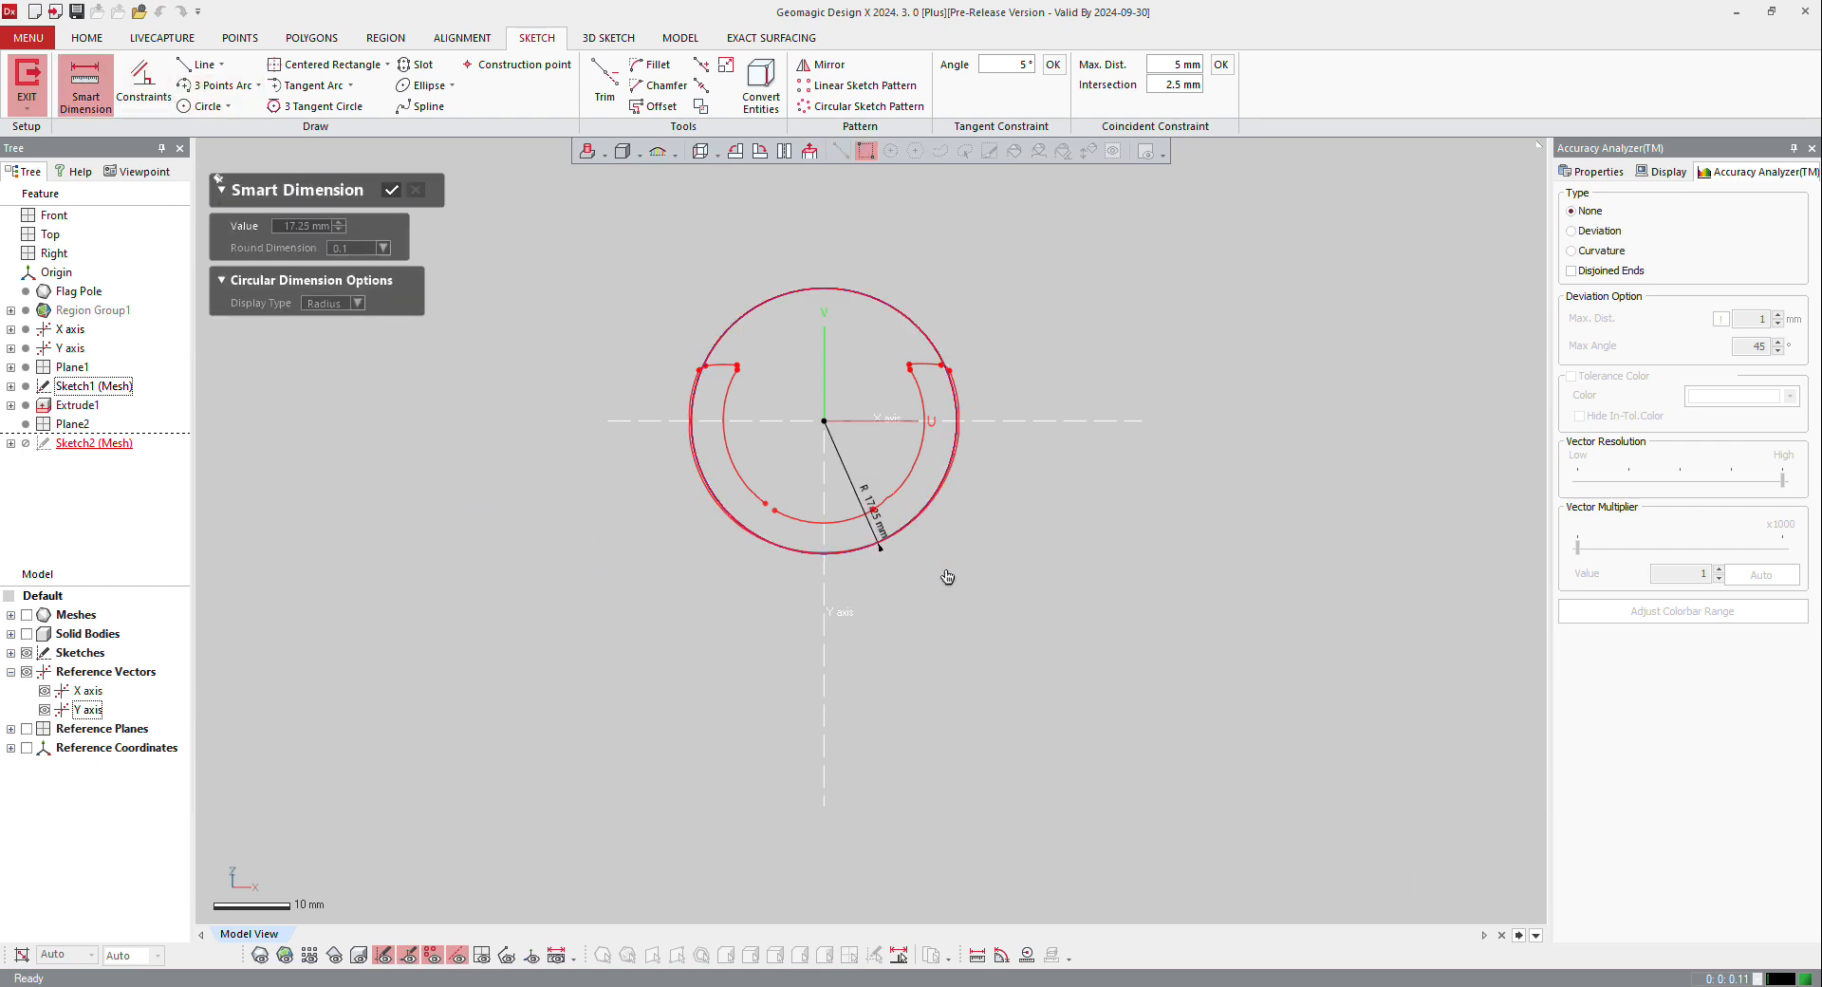
{"action": "left_click", "coordinate": [357, 303]}
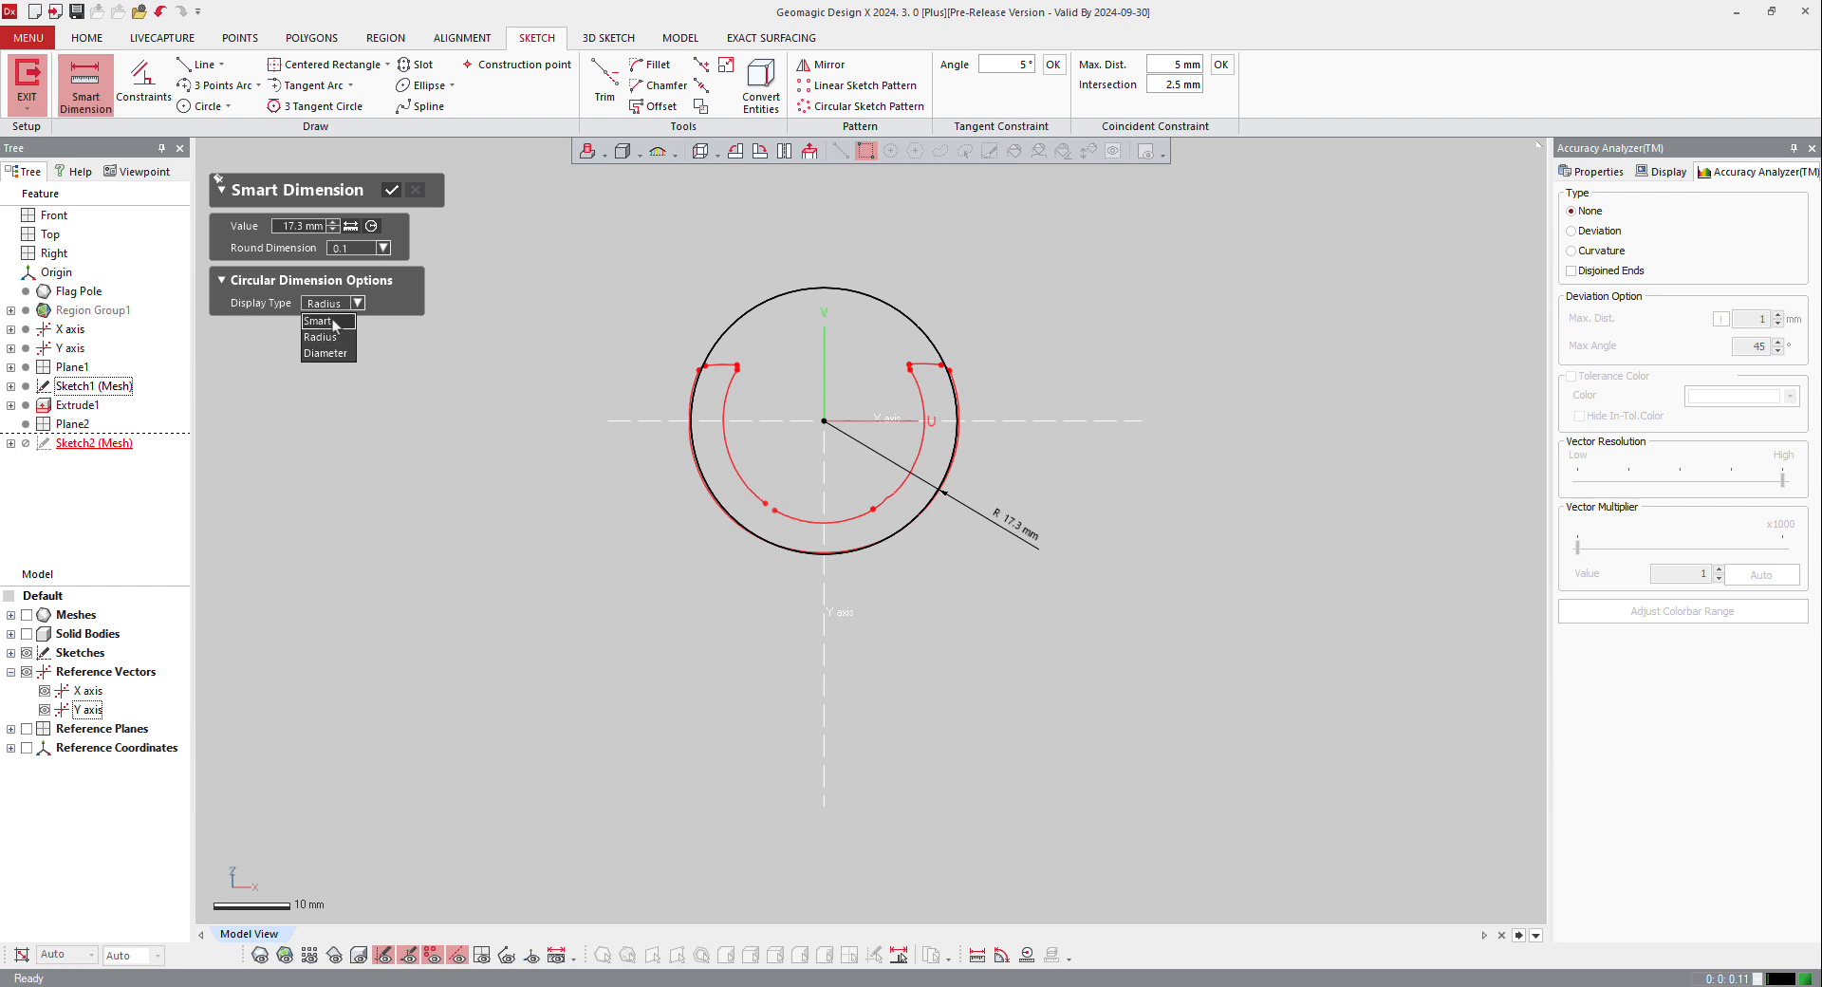
{"action": "left_click", "coordinate": [338, 353]}
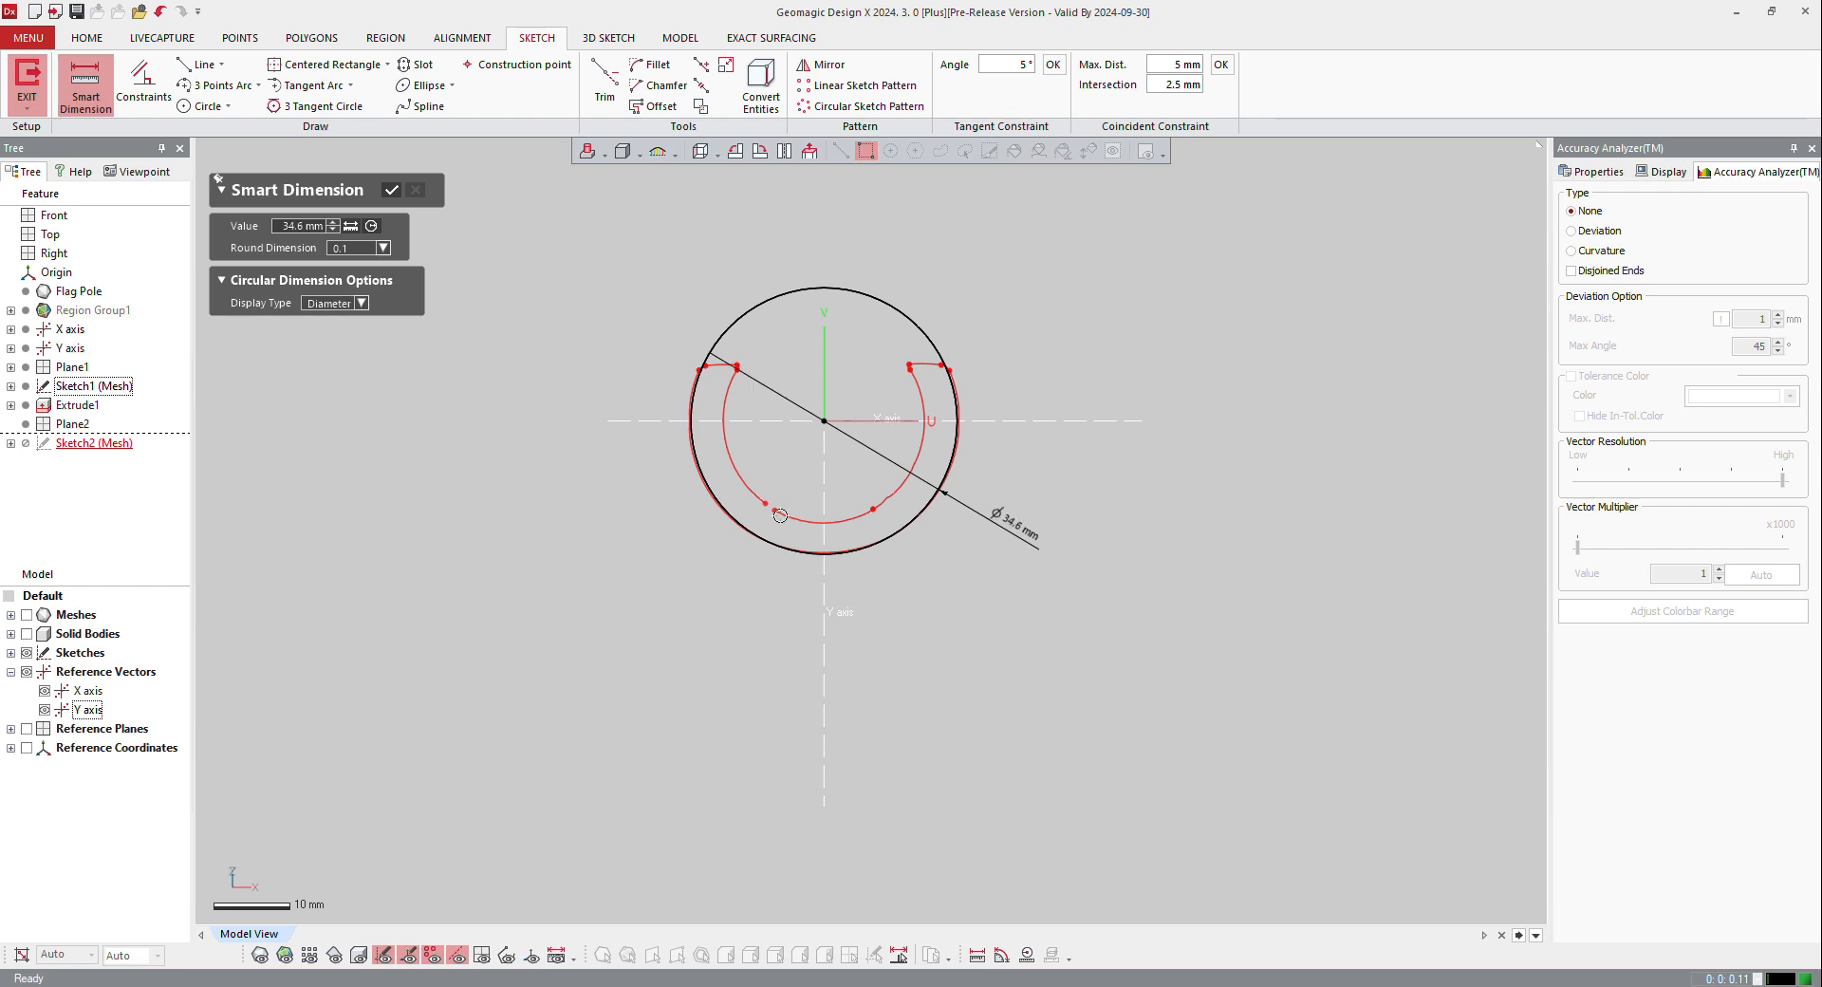
{"action": "double_click", "coordinate": [1025, 533]}
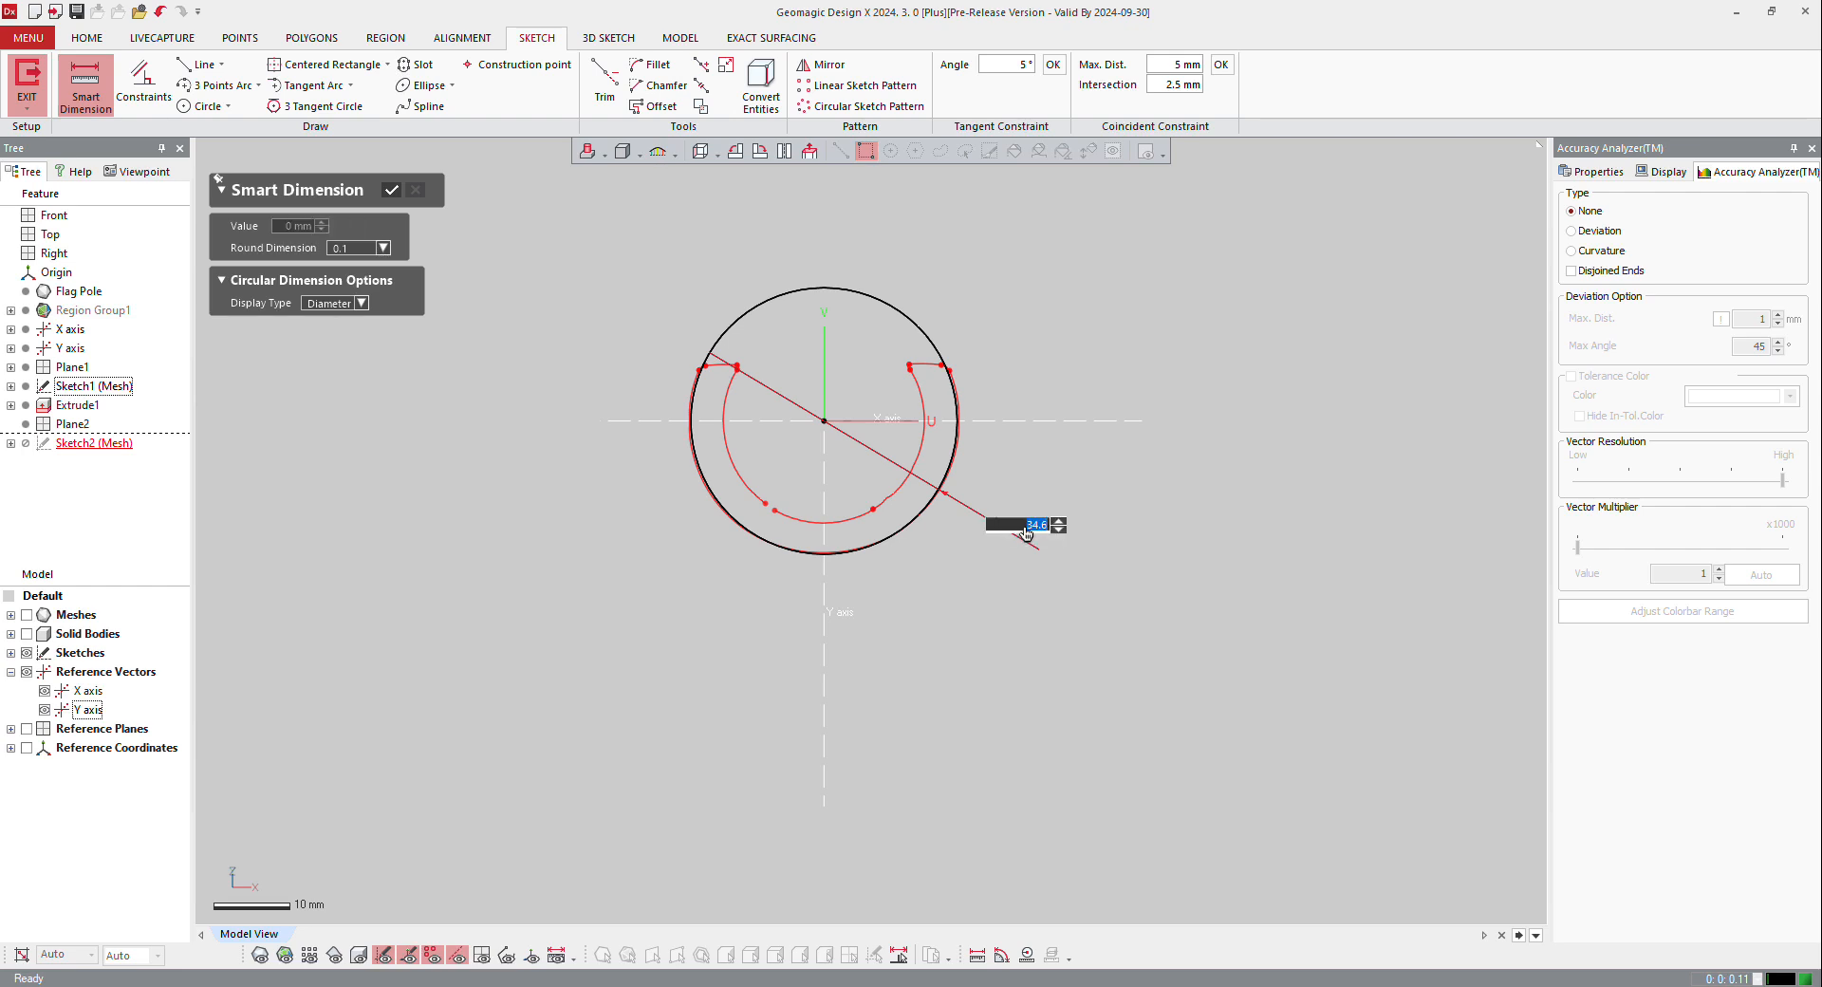
{"action": "key", "text": "Return"}
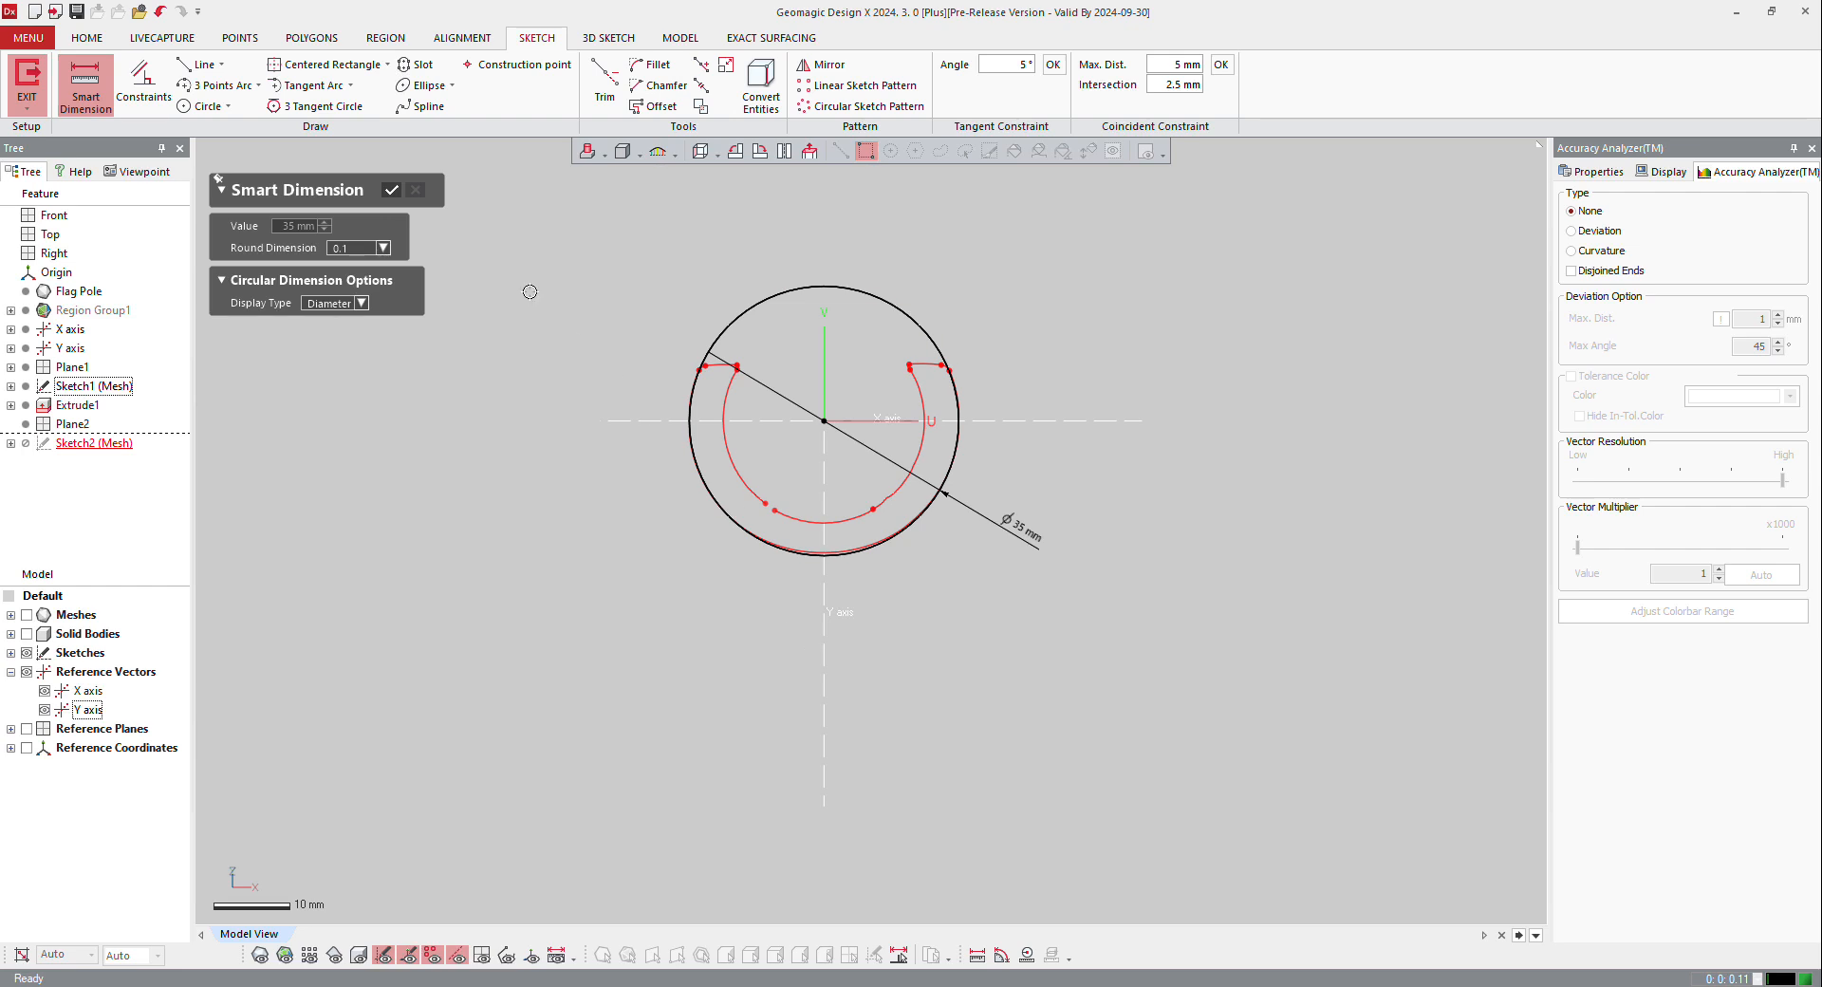
{"action": "left_click", "coordinate": [392, 191]}
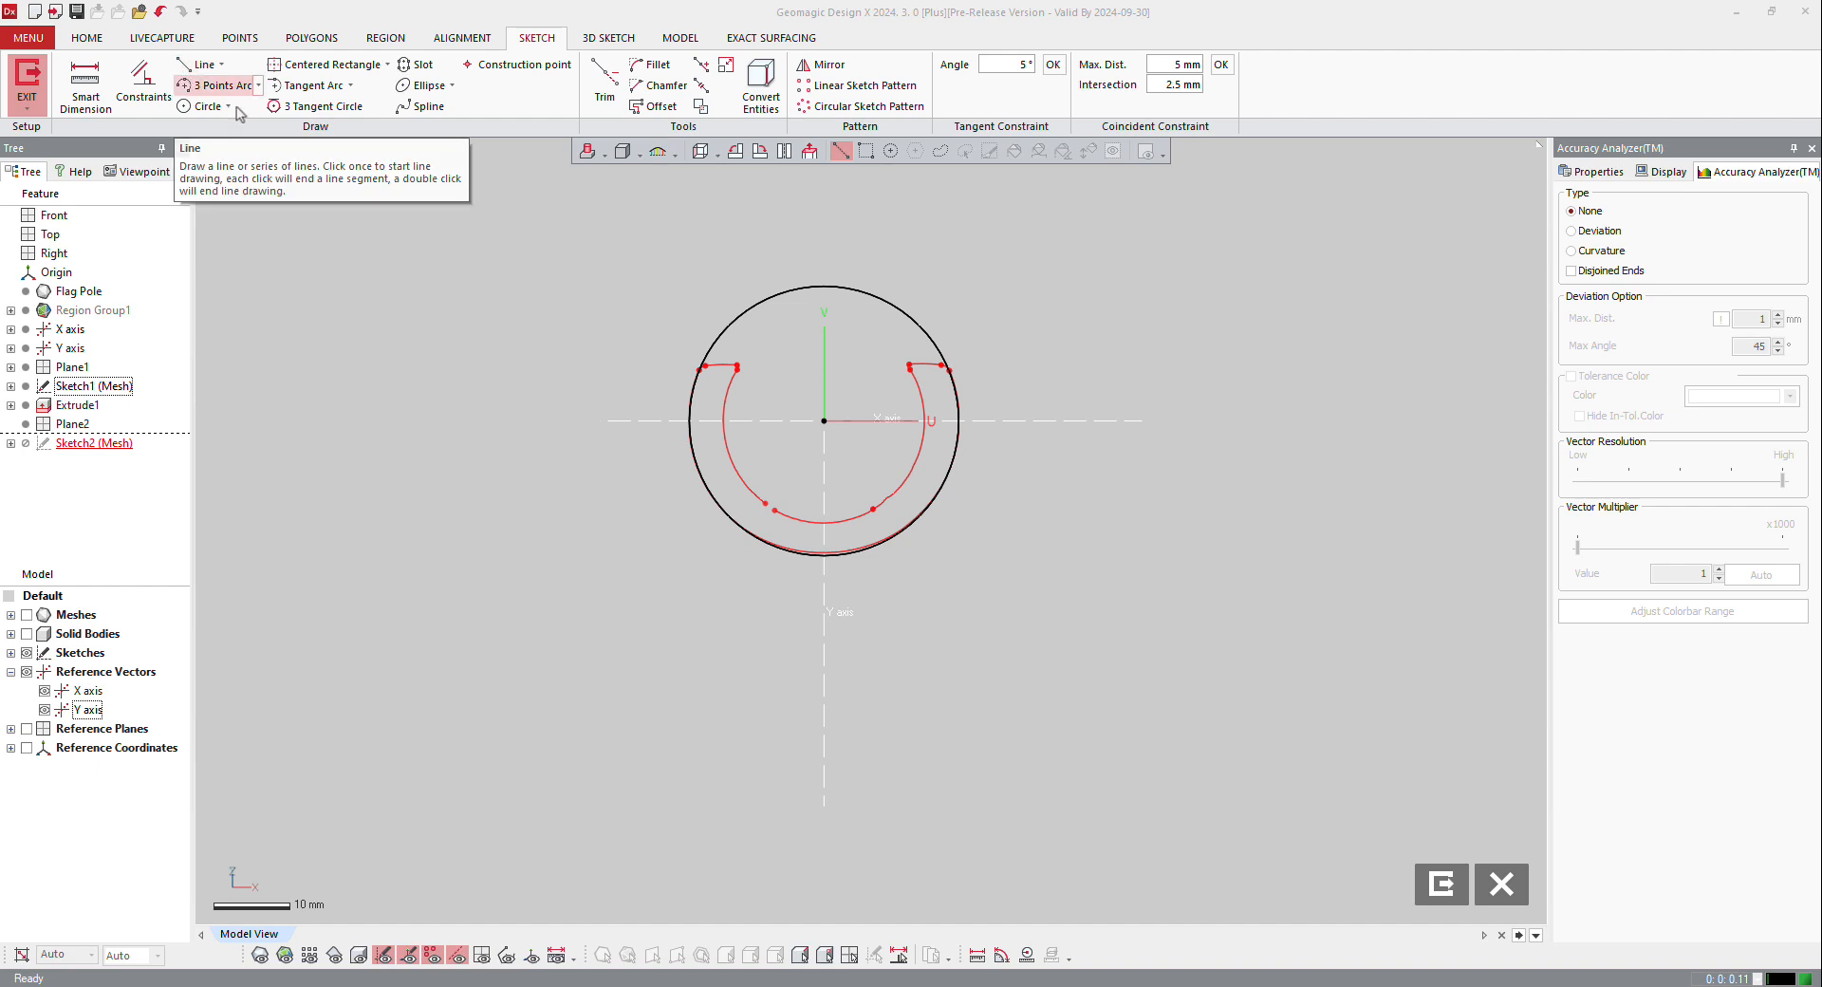
Step: Convert the X axis into a sketch line and extend its left end to about 41 mm from the origin
{"action": "right_click", "coordinate": [628, 418]}
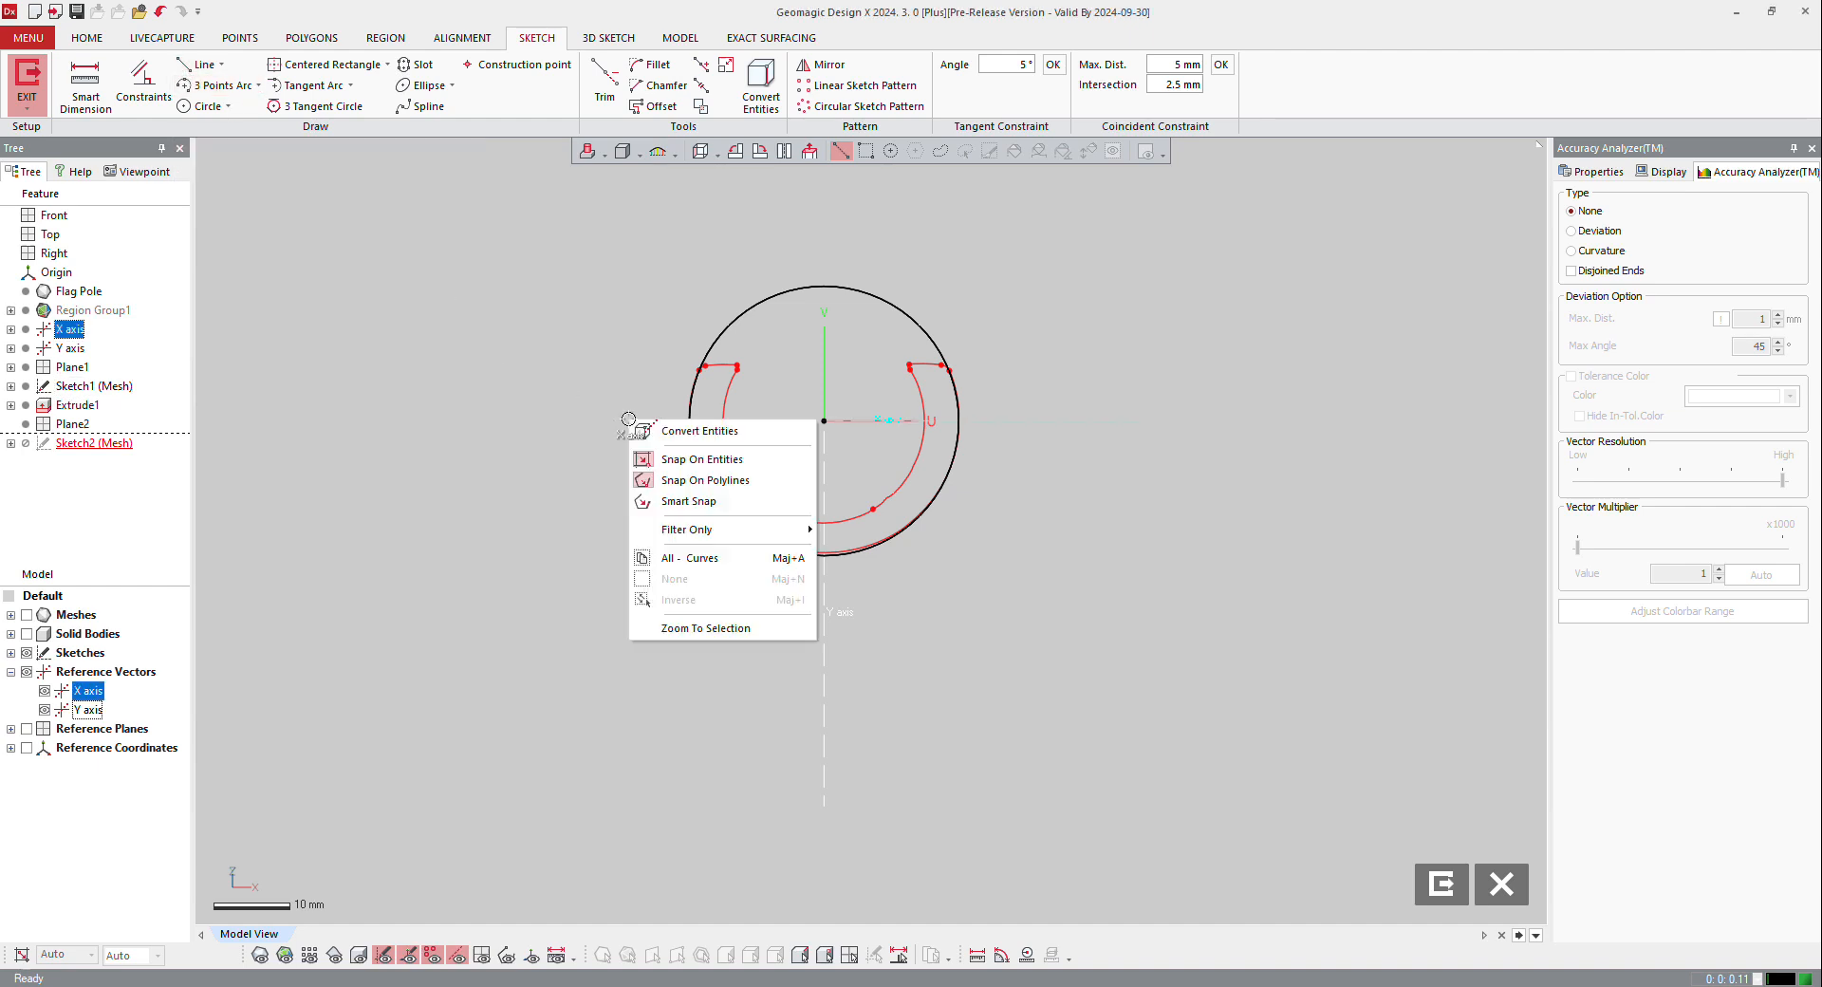
{"action": "left_click", "coordinate": [678, 432]}
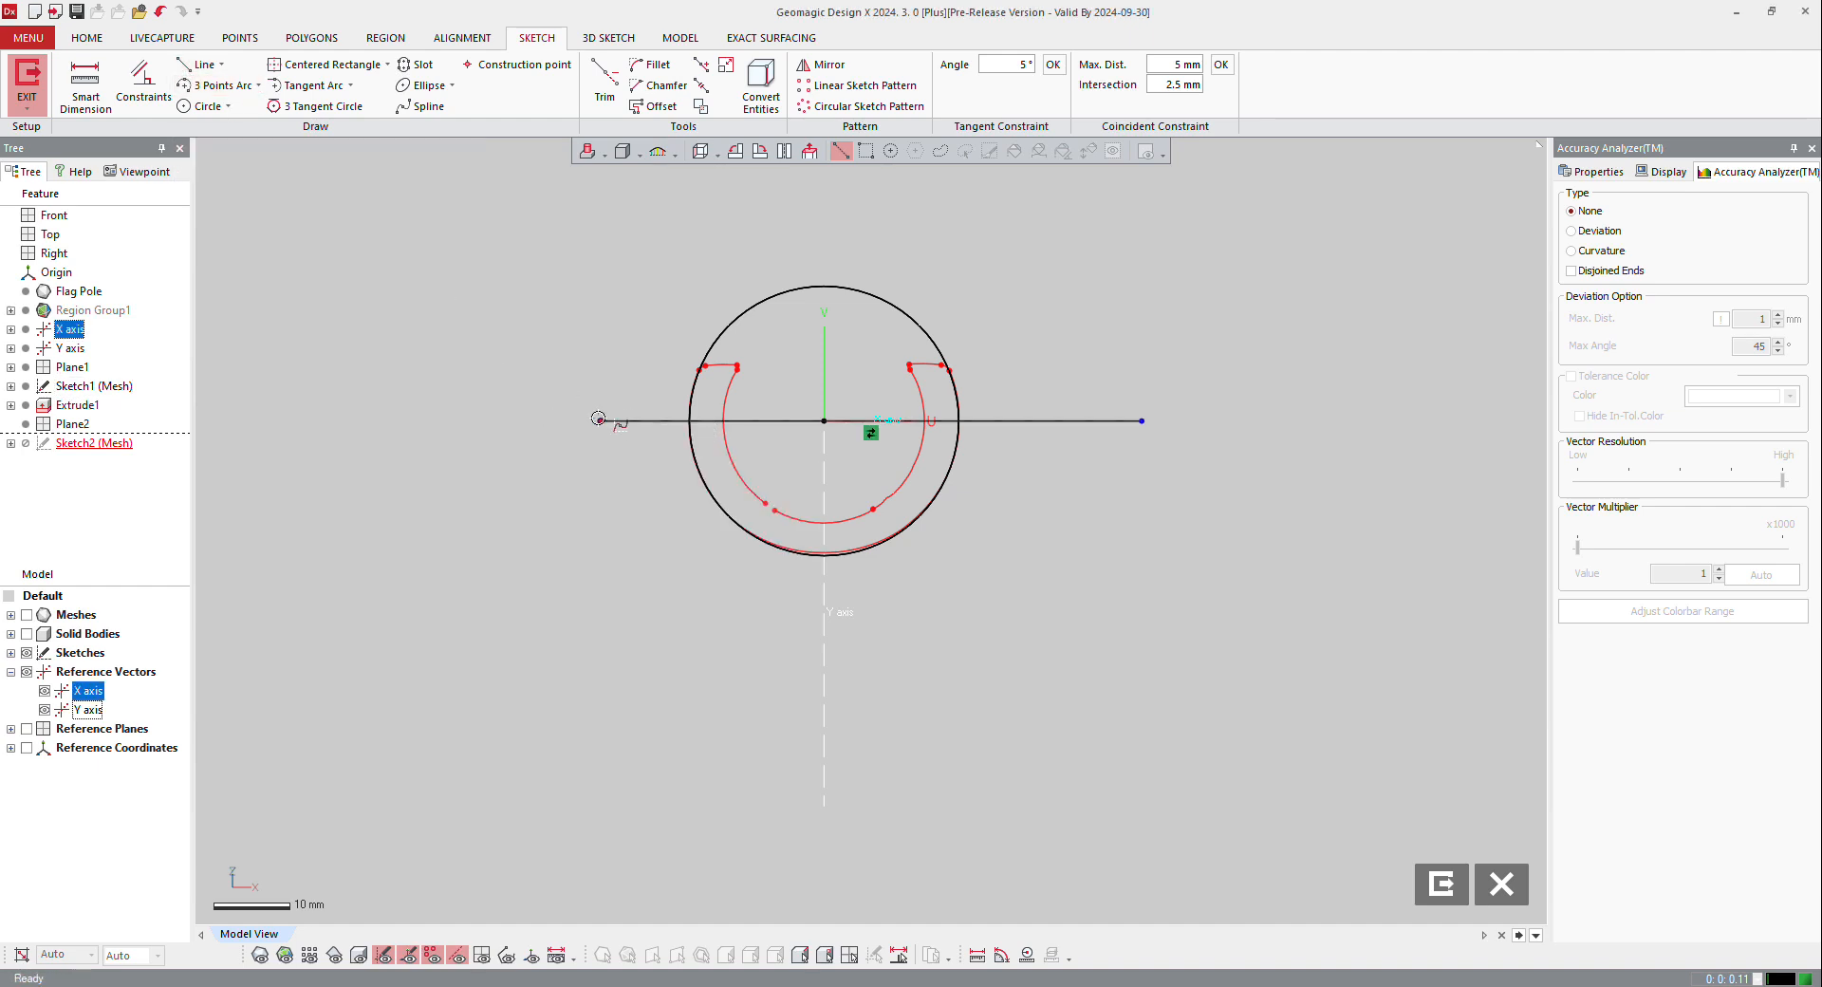
{"action": "left_click_drag", "start_coordinate": [597, 419], "coordinate": [509, 424]}
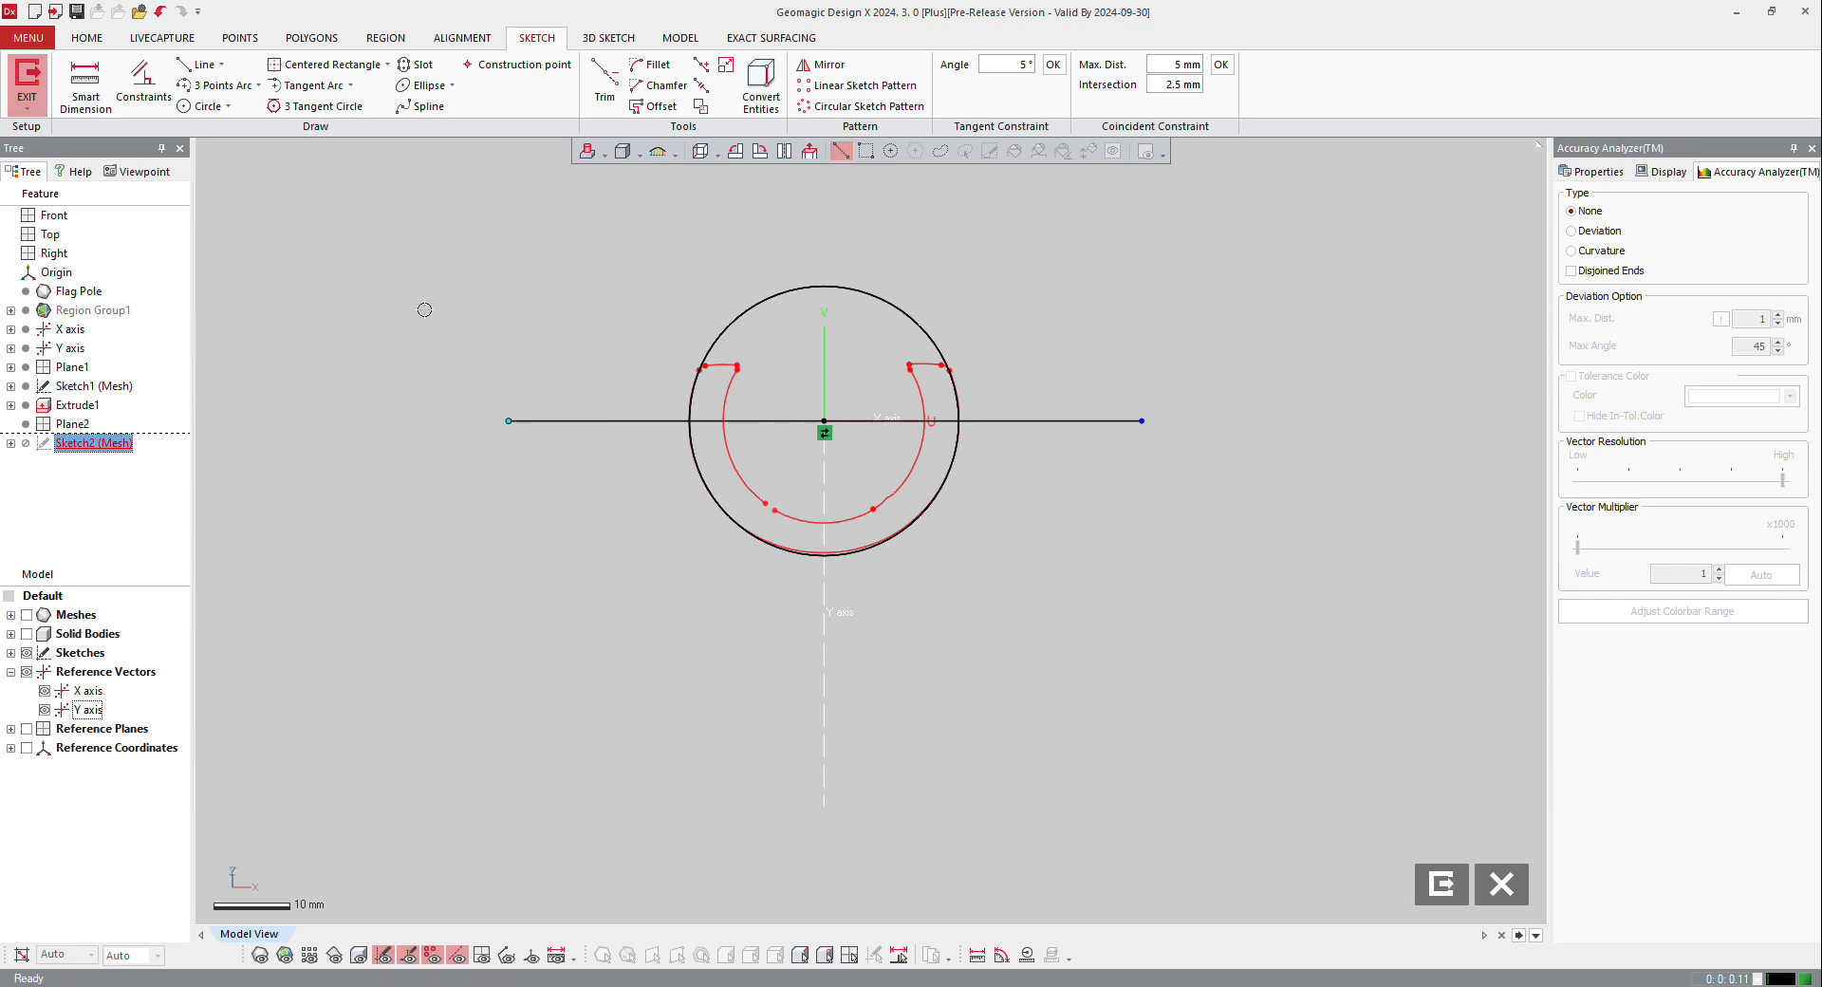
Step: Show the mesh and draw a three-sided outline below the converted line, 50 mm deep and about 82 mm wide, joining its ends
{"action": "left_click", "coordinate": [218, 64]}
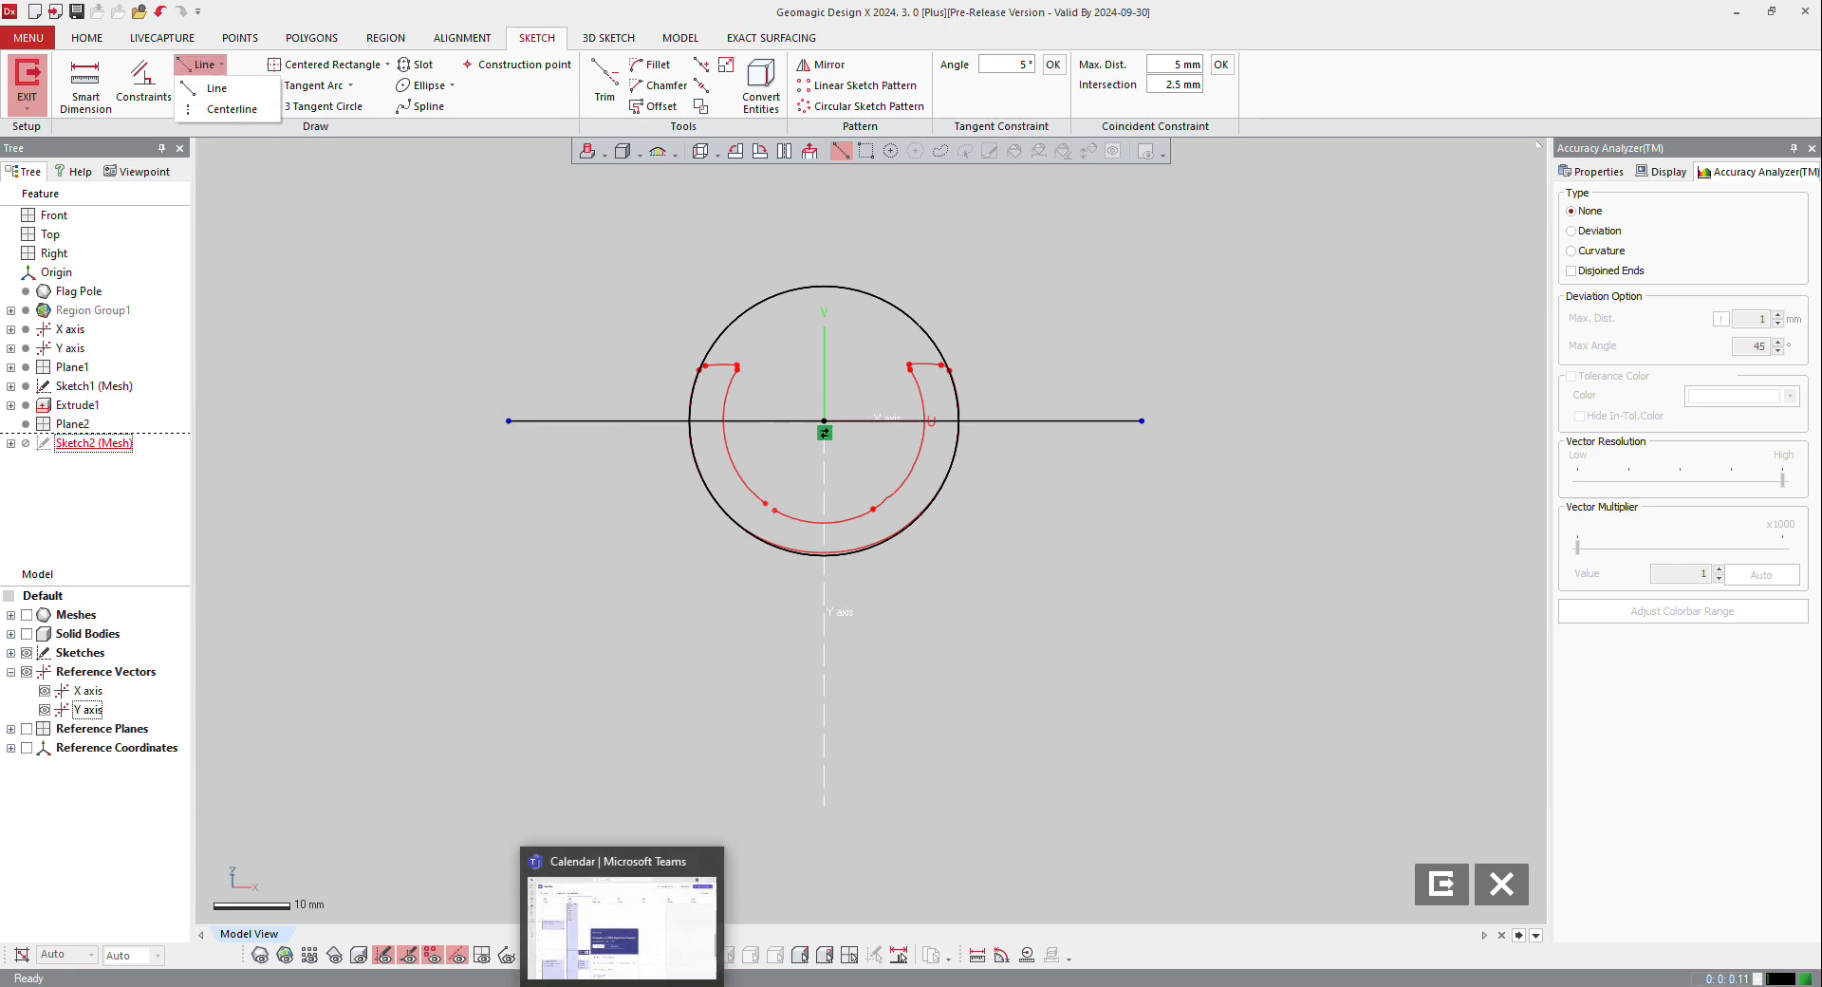
{"action": "left_click", "coordinate": [259, 957]}
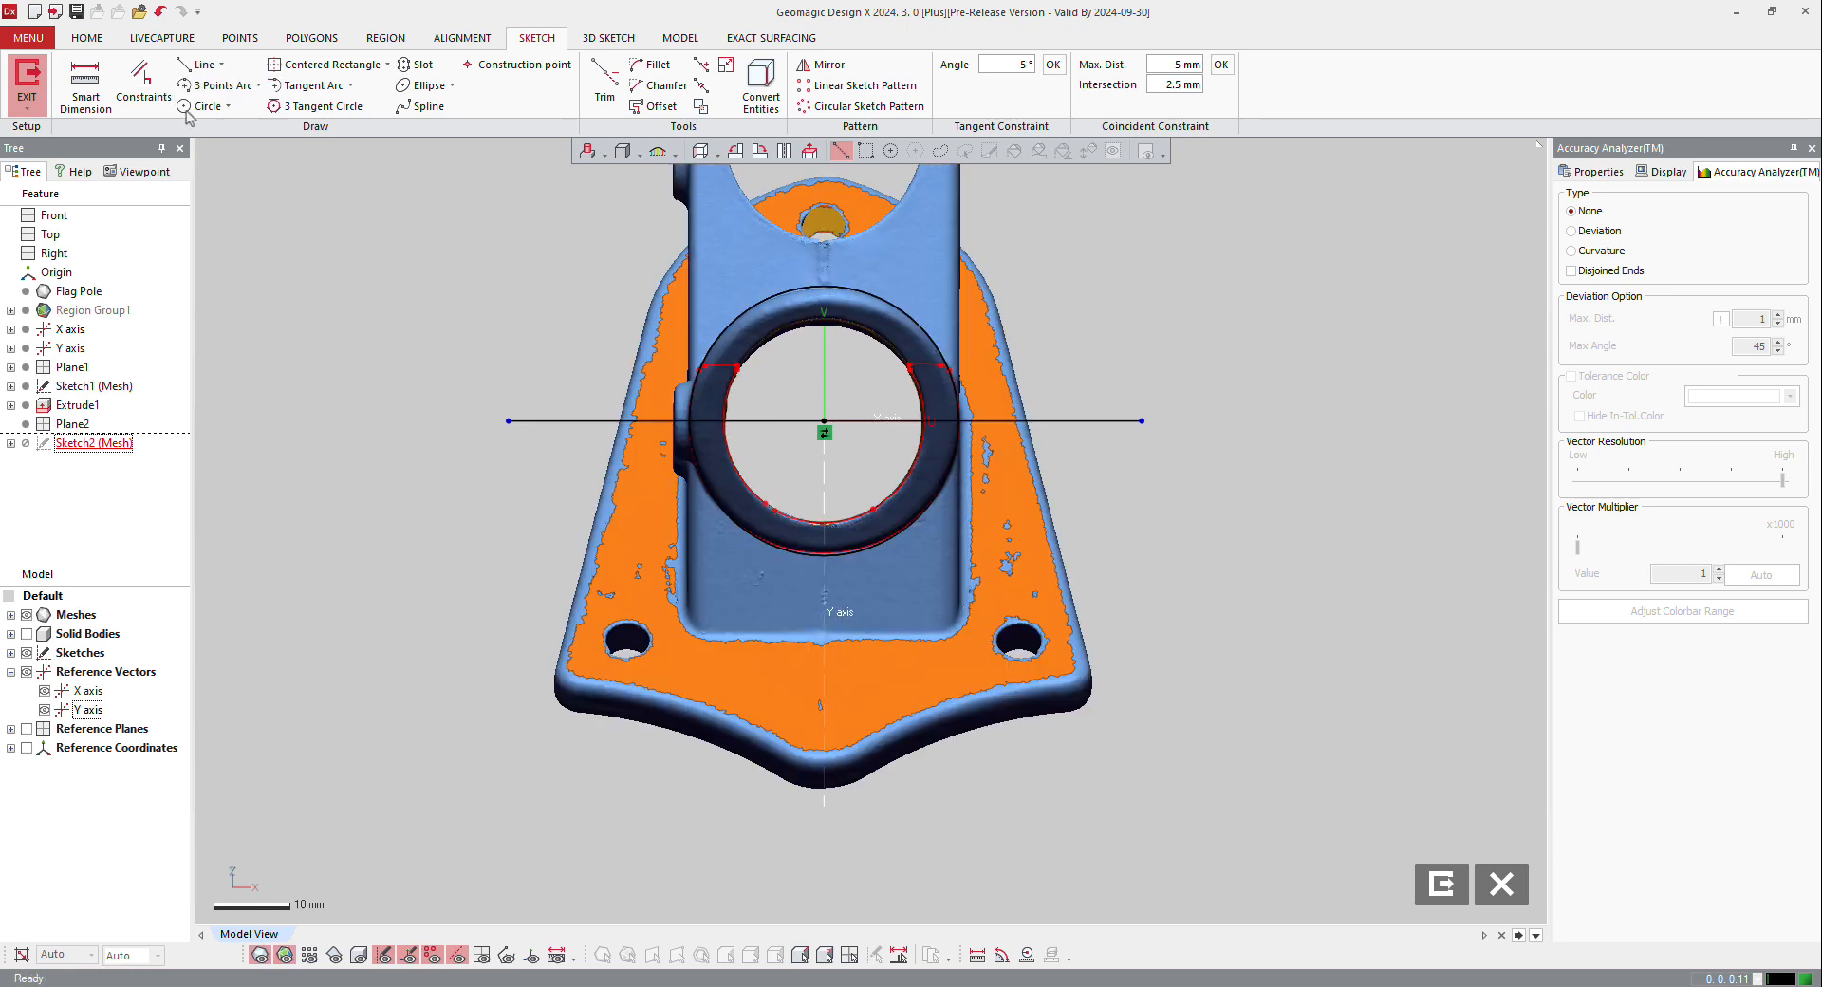
{"action": "left_click", "coordinate": [202, 64]}
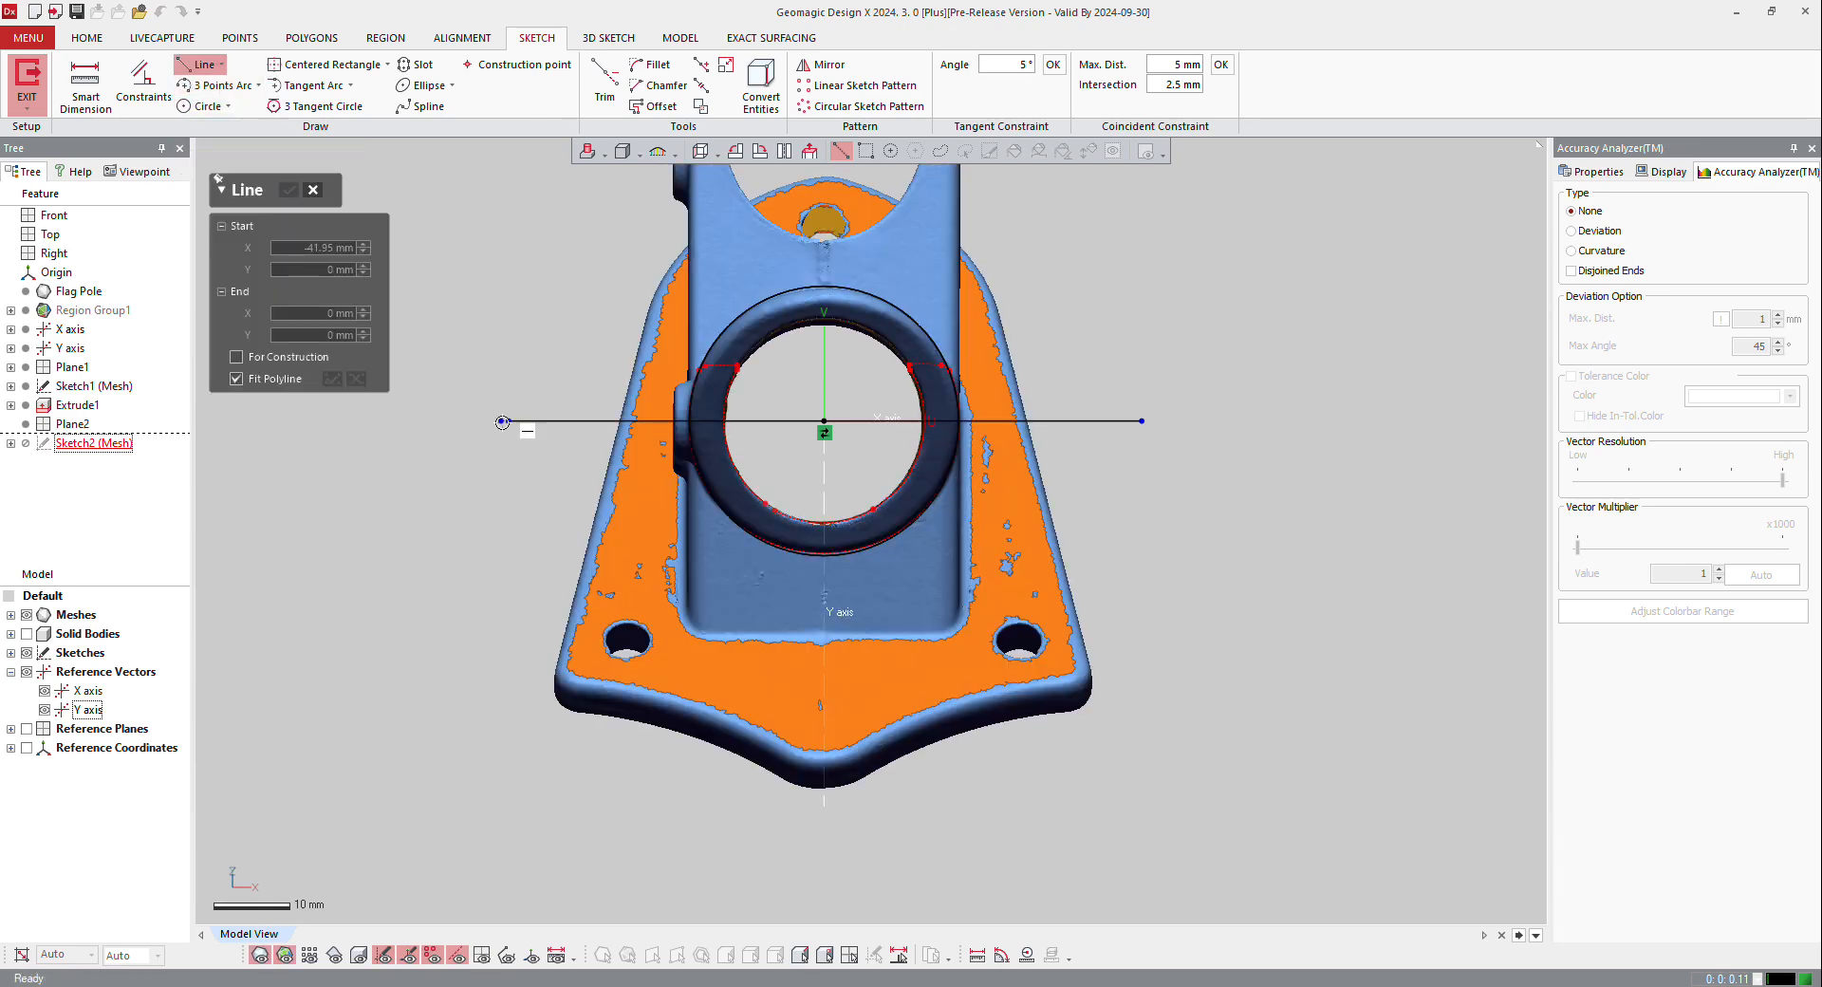
{"action": "left_click", "coordinate": [508, 420]}
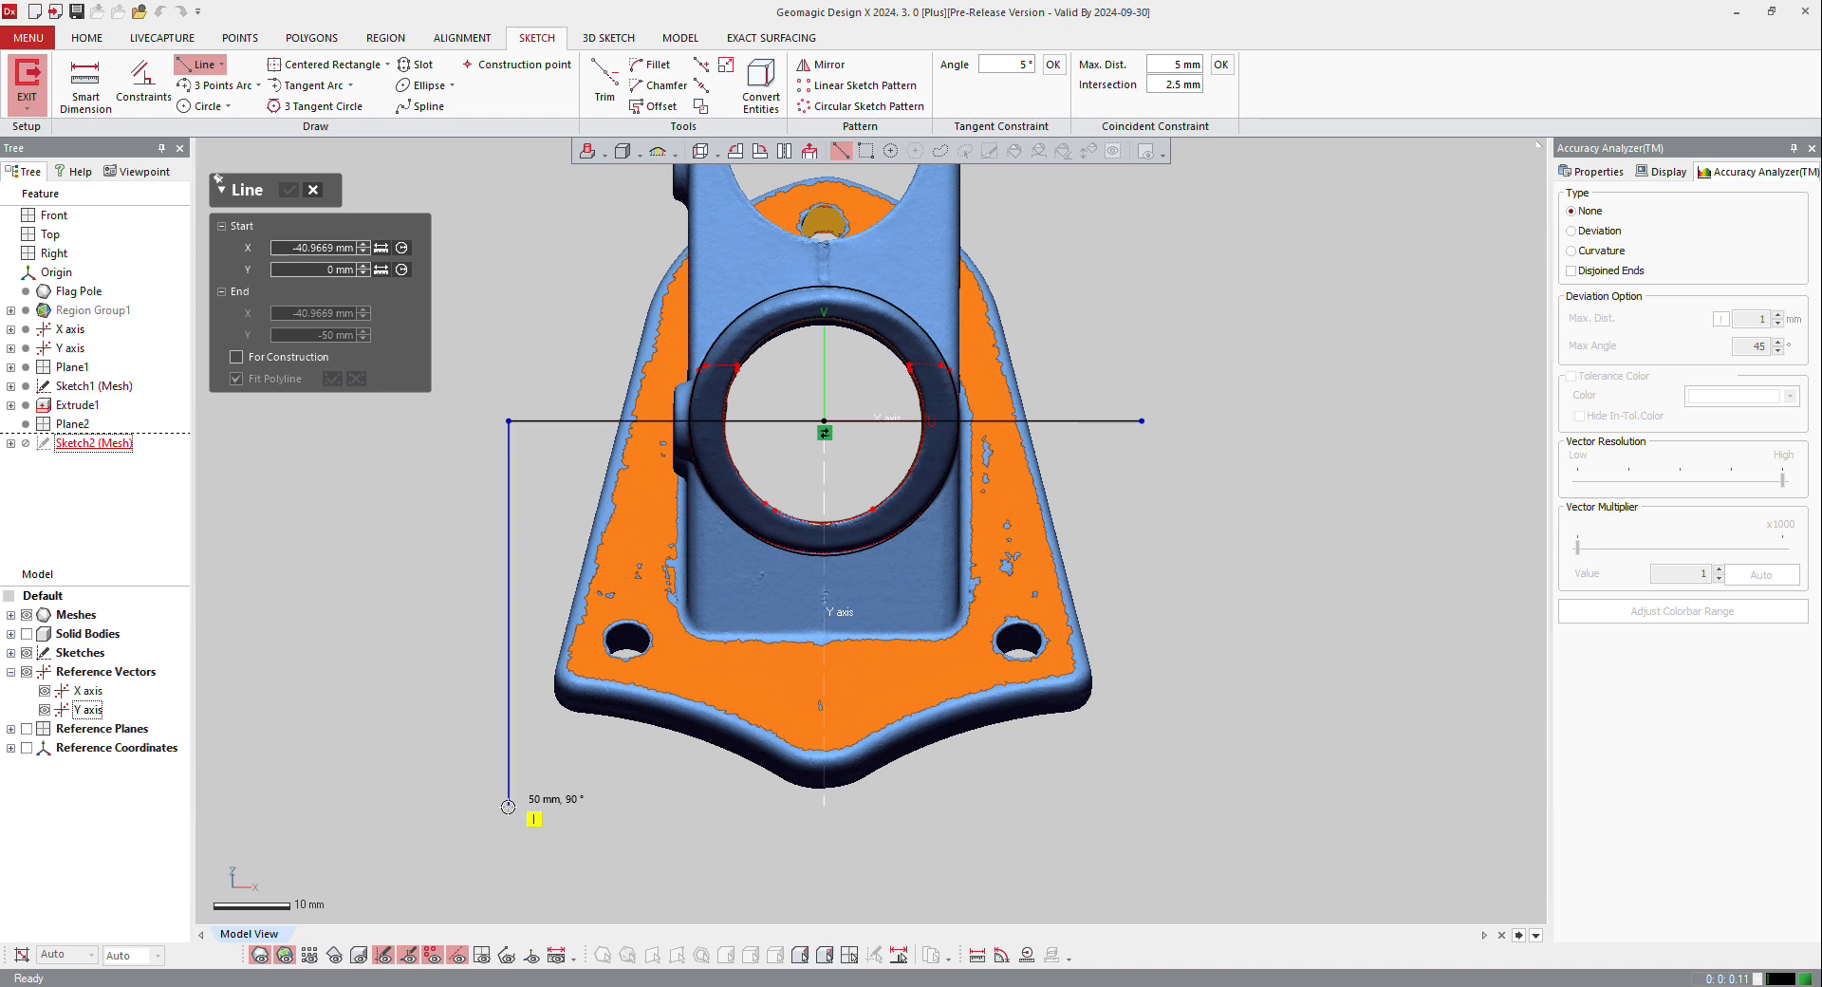
{"action": "left_click", "coordinate": [508, 806]}
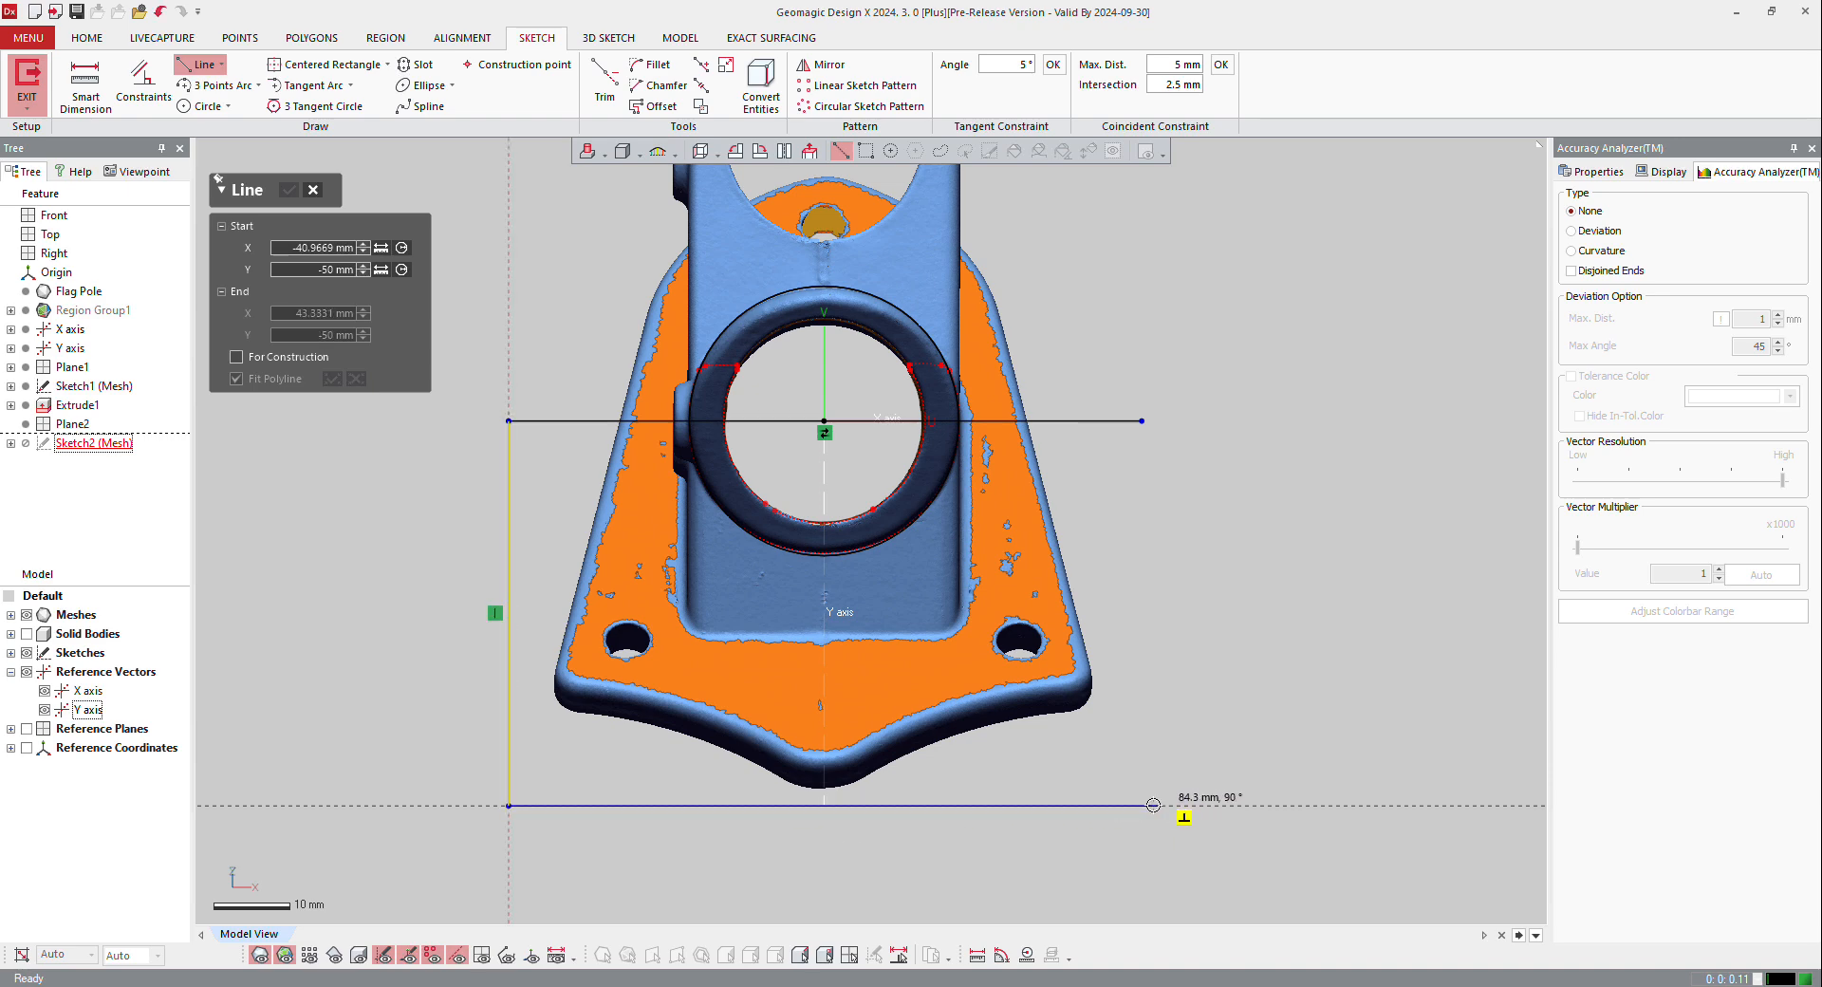
{"action": "left_click", "coordinate": [1142, 806]}
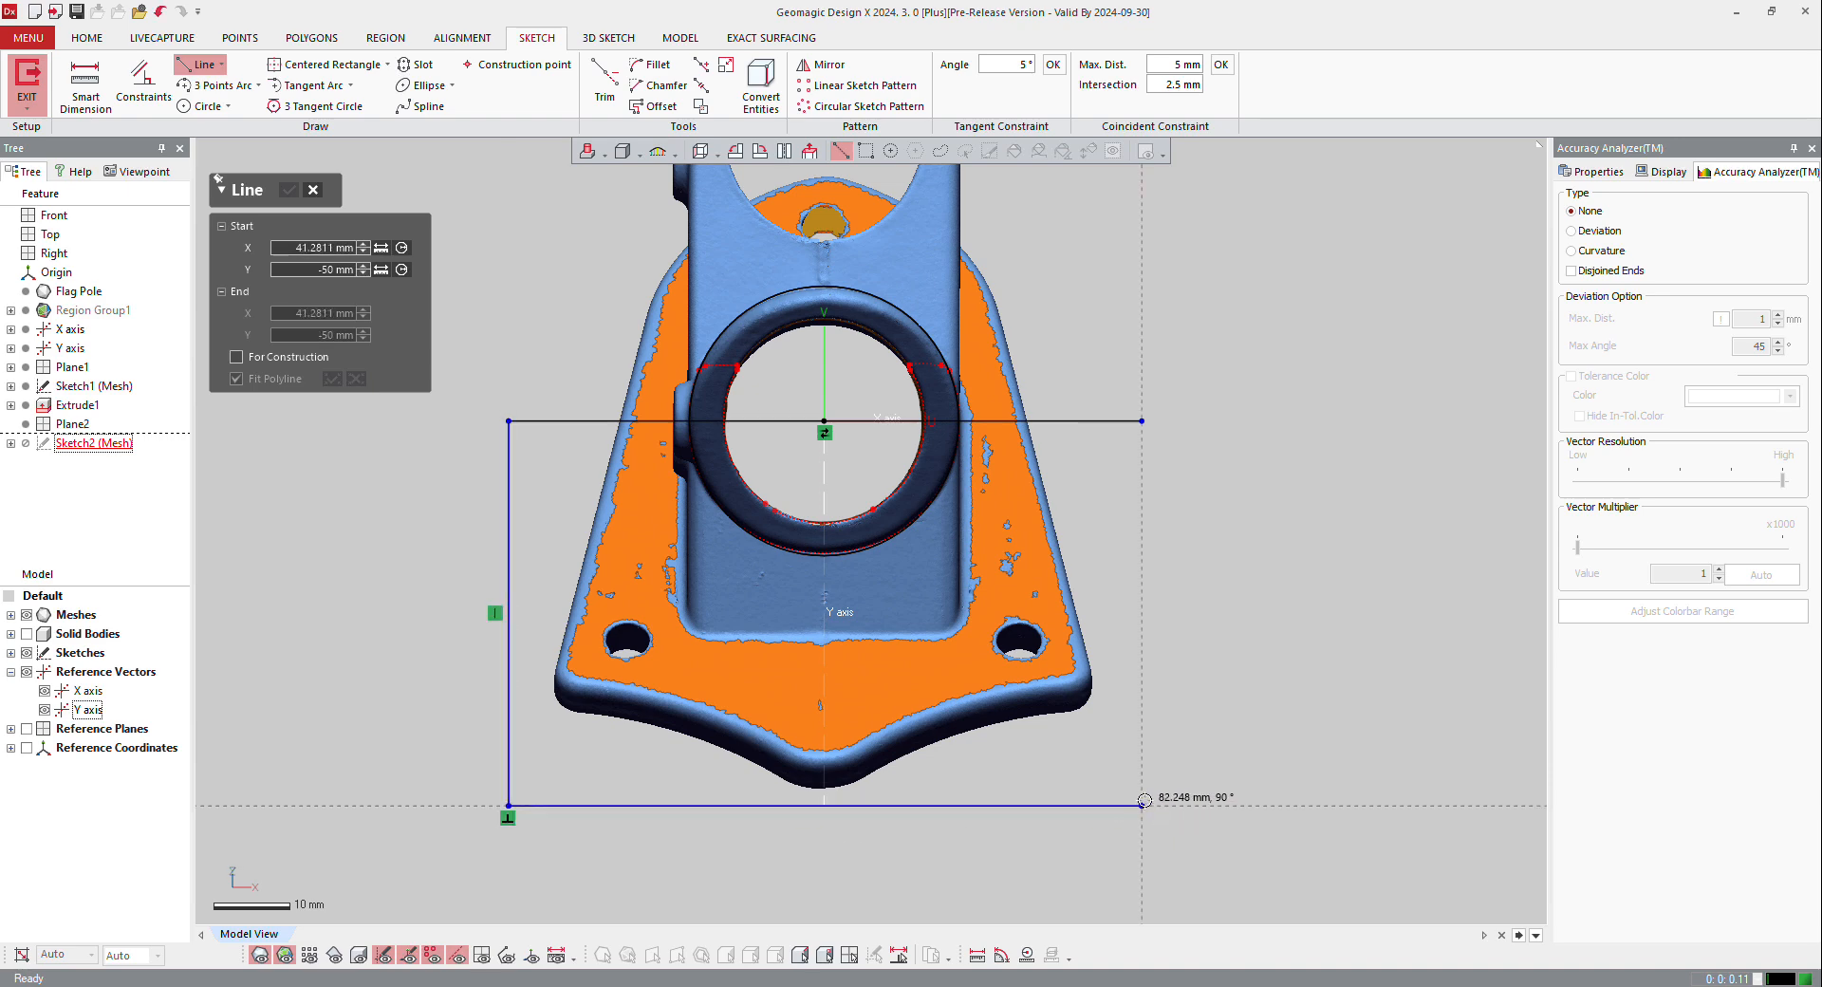
{"action": "left_click", "coordinate": [1145, 417]}
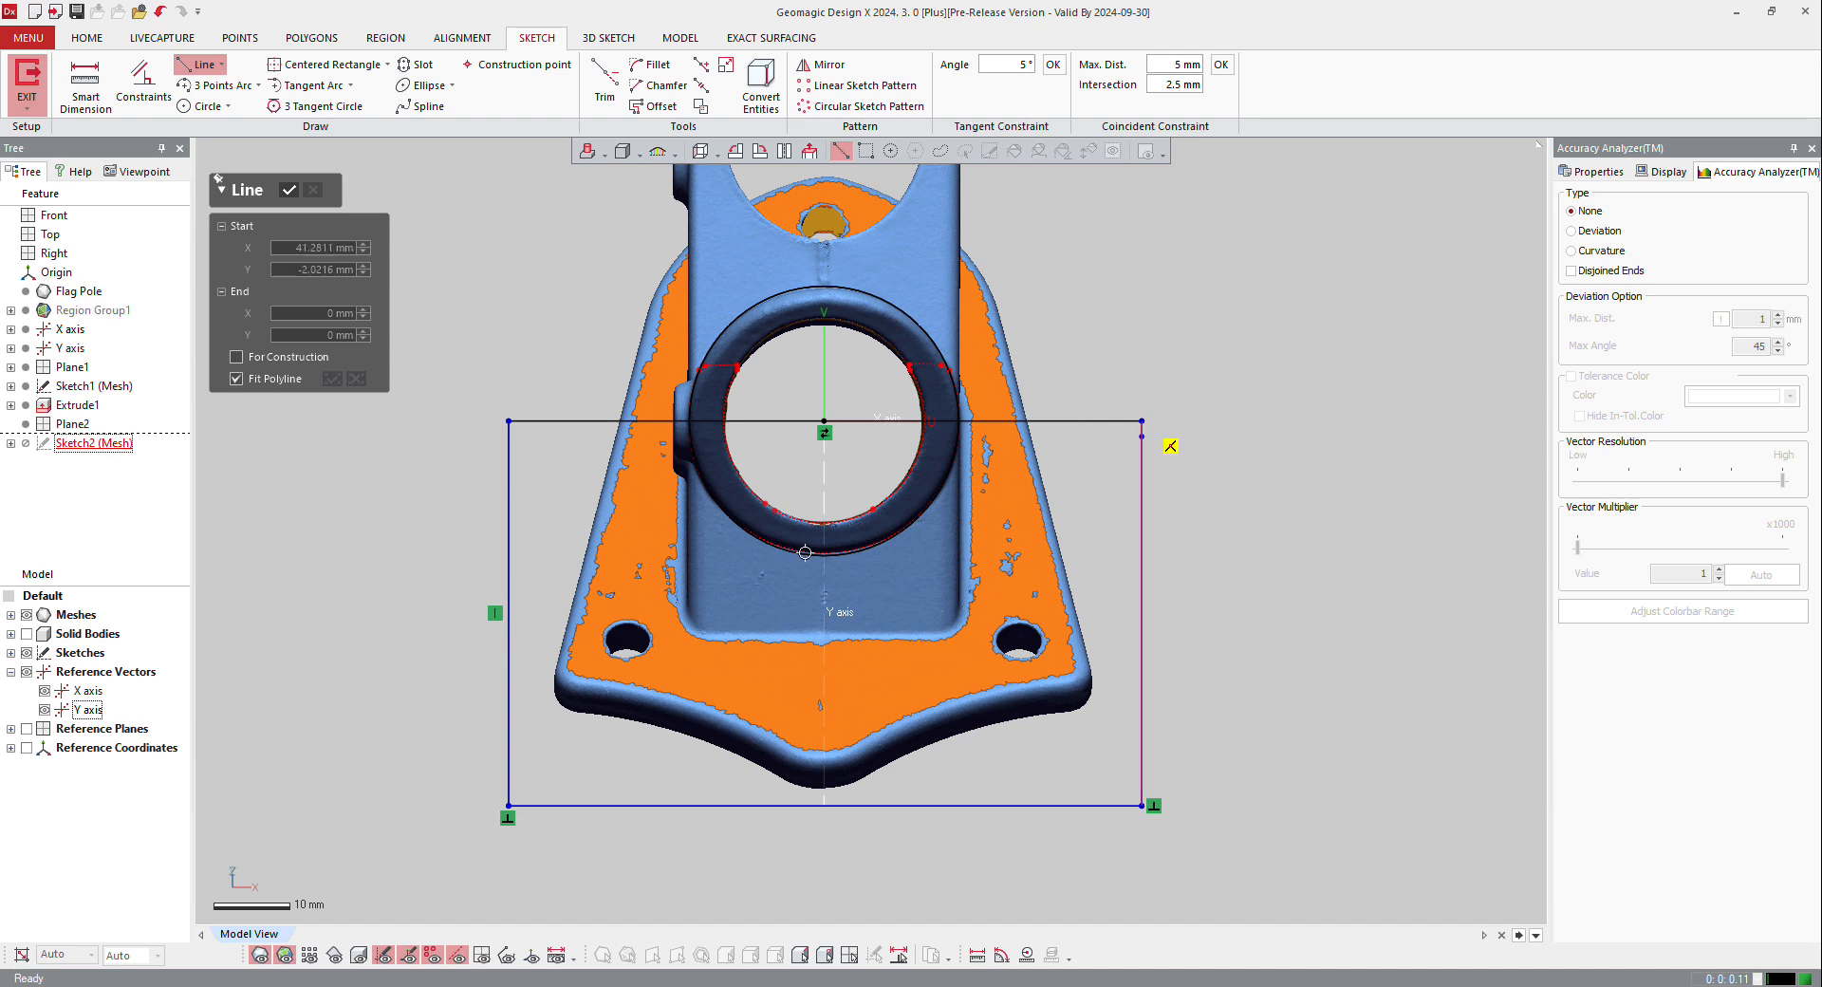
Step: Finish the rectangular outline, hide the mesh and exit the sketch
{"action": "left_click", "coordinate": [496, 459]}
{"action": "left_click", "coordinate": [289, 194]}
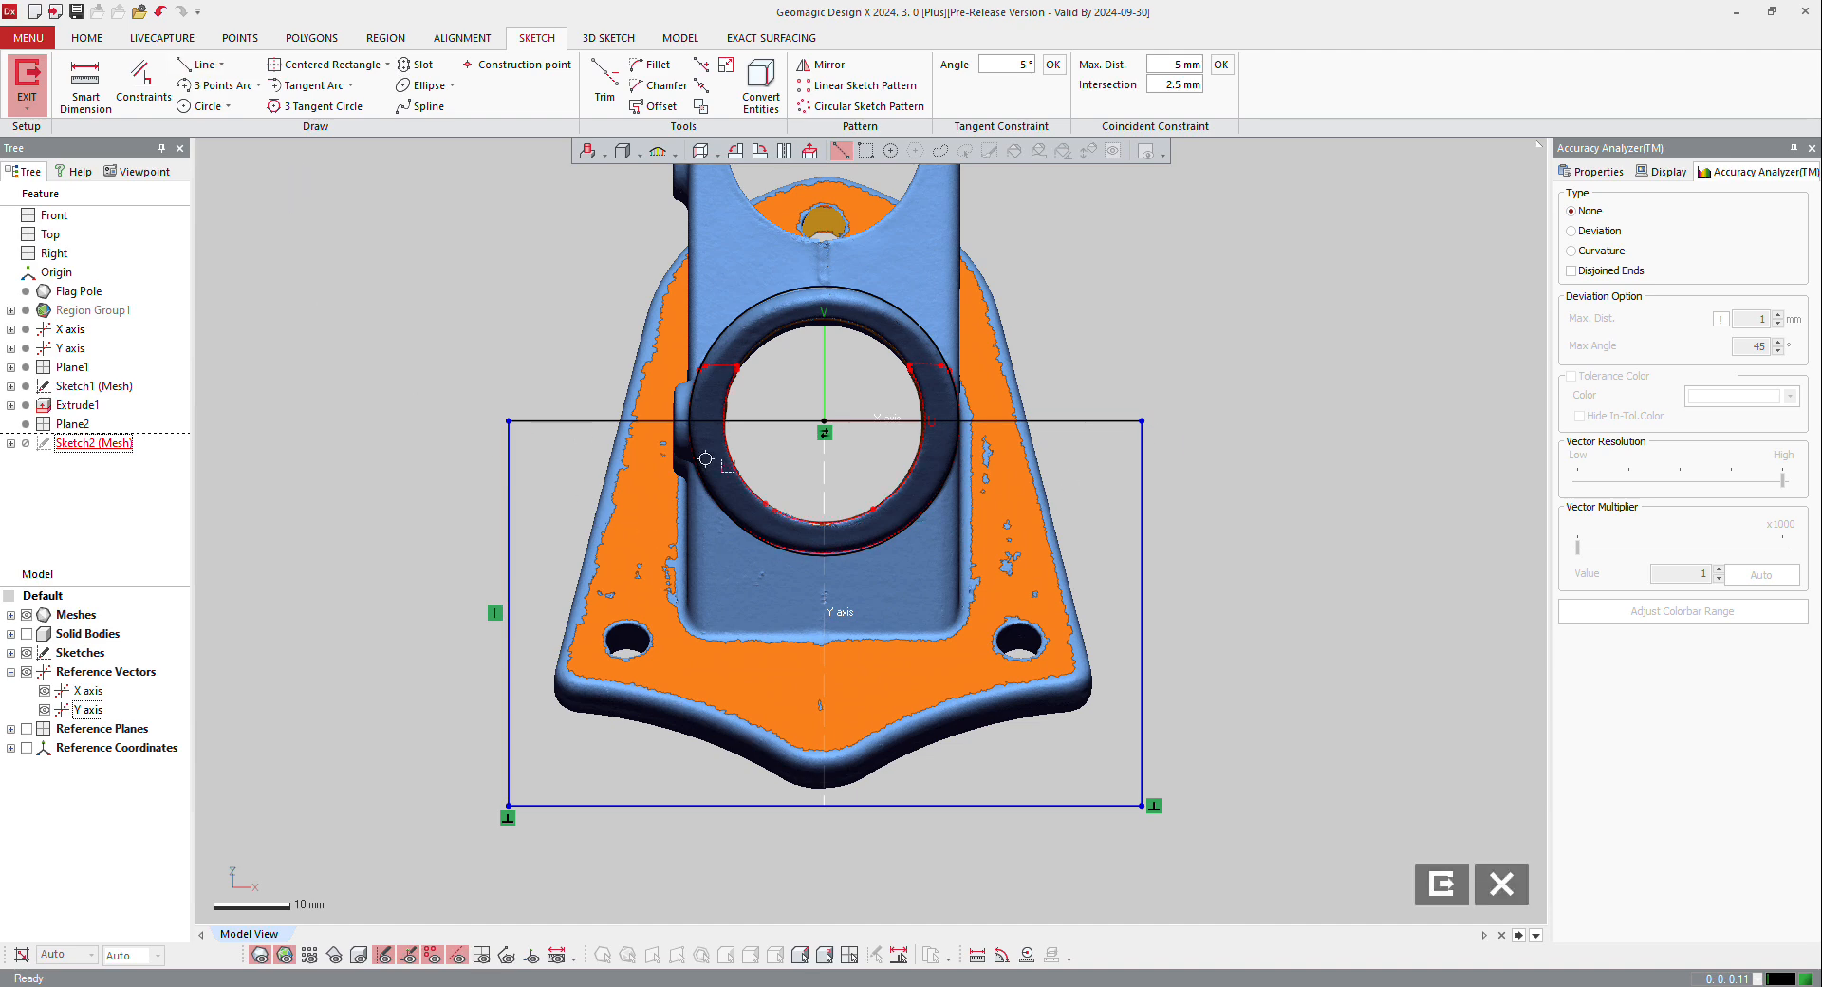
{"action": "key", "text": "ctrl+1"}
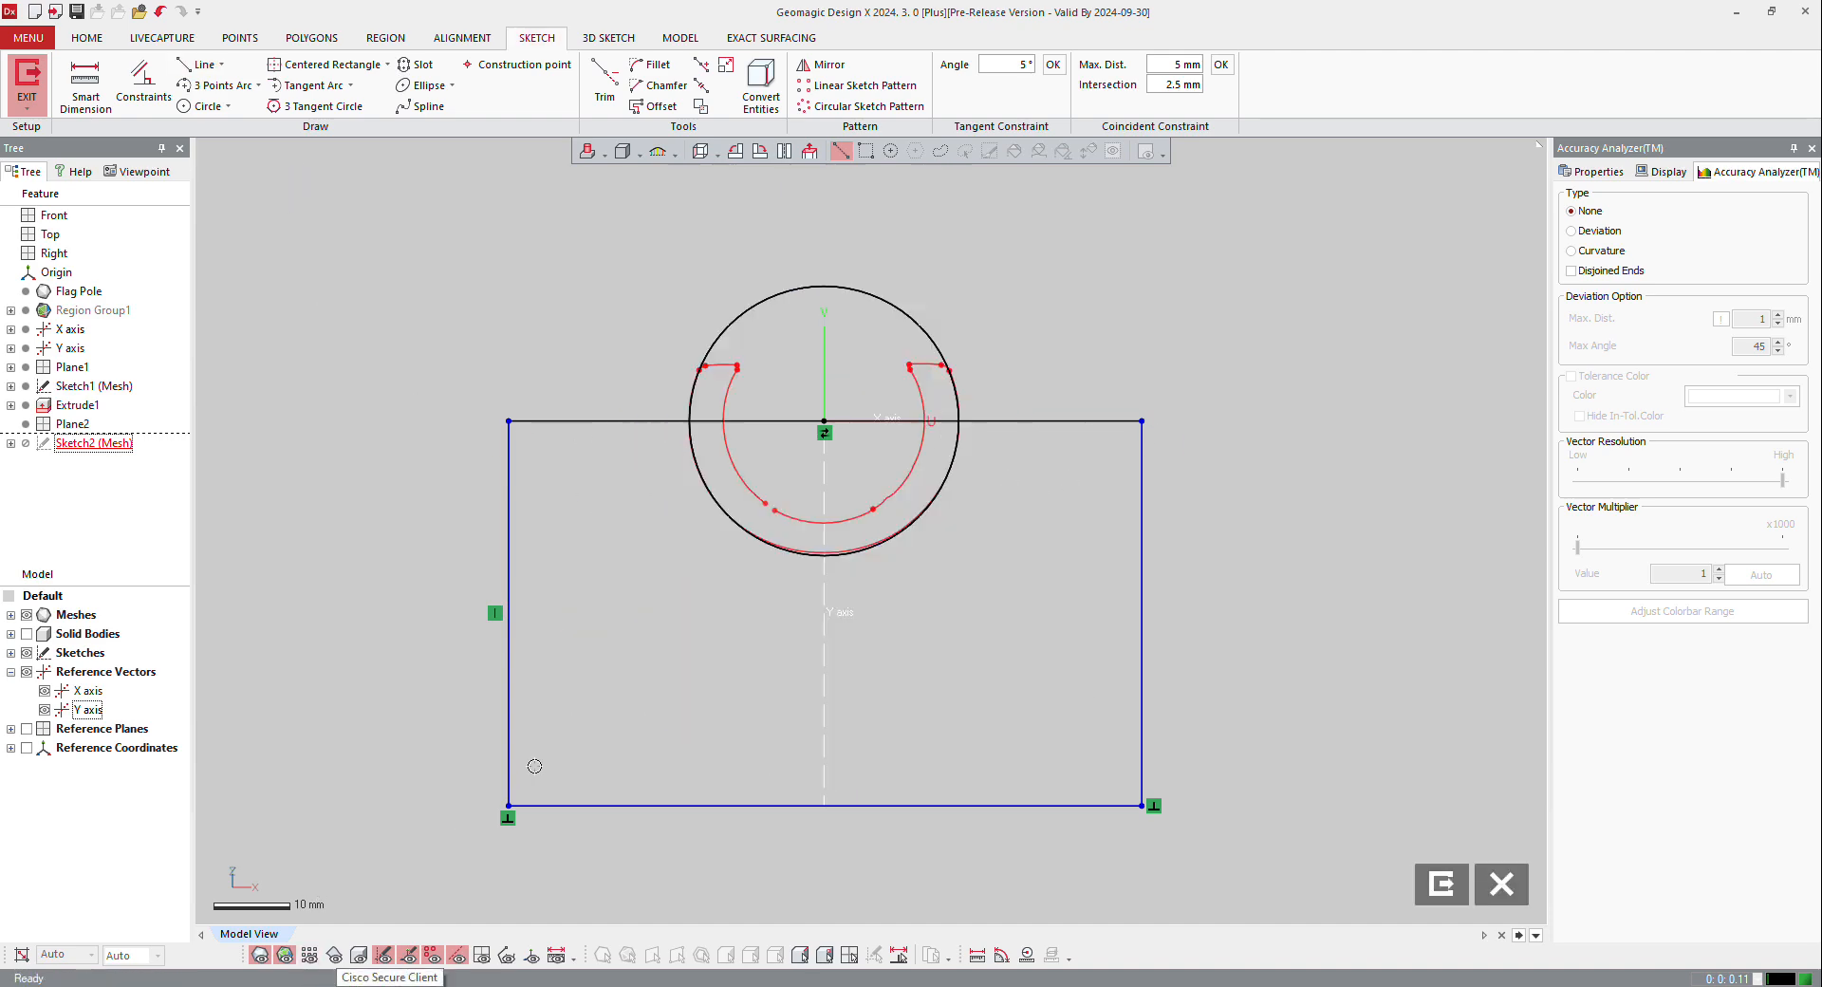
{"action": "scroll", "coordinate": [759, 542], "scroll_direction": "up", "scroll_amount": 2}
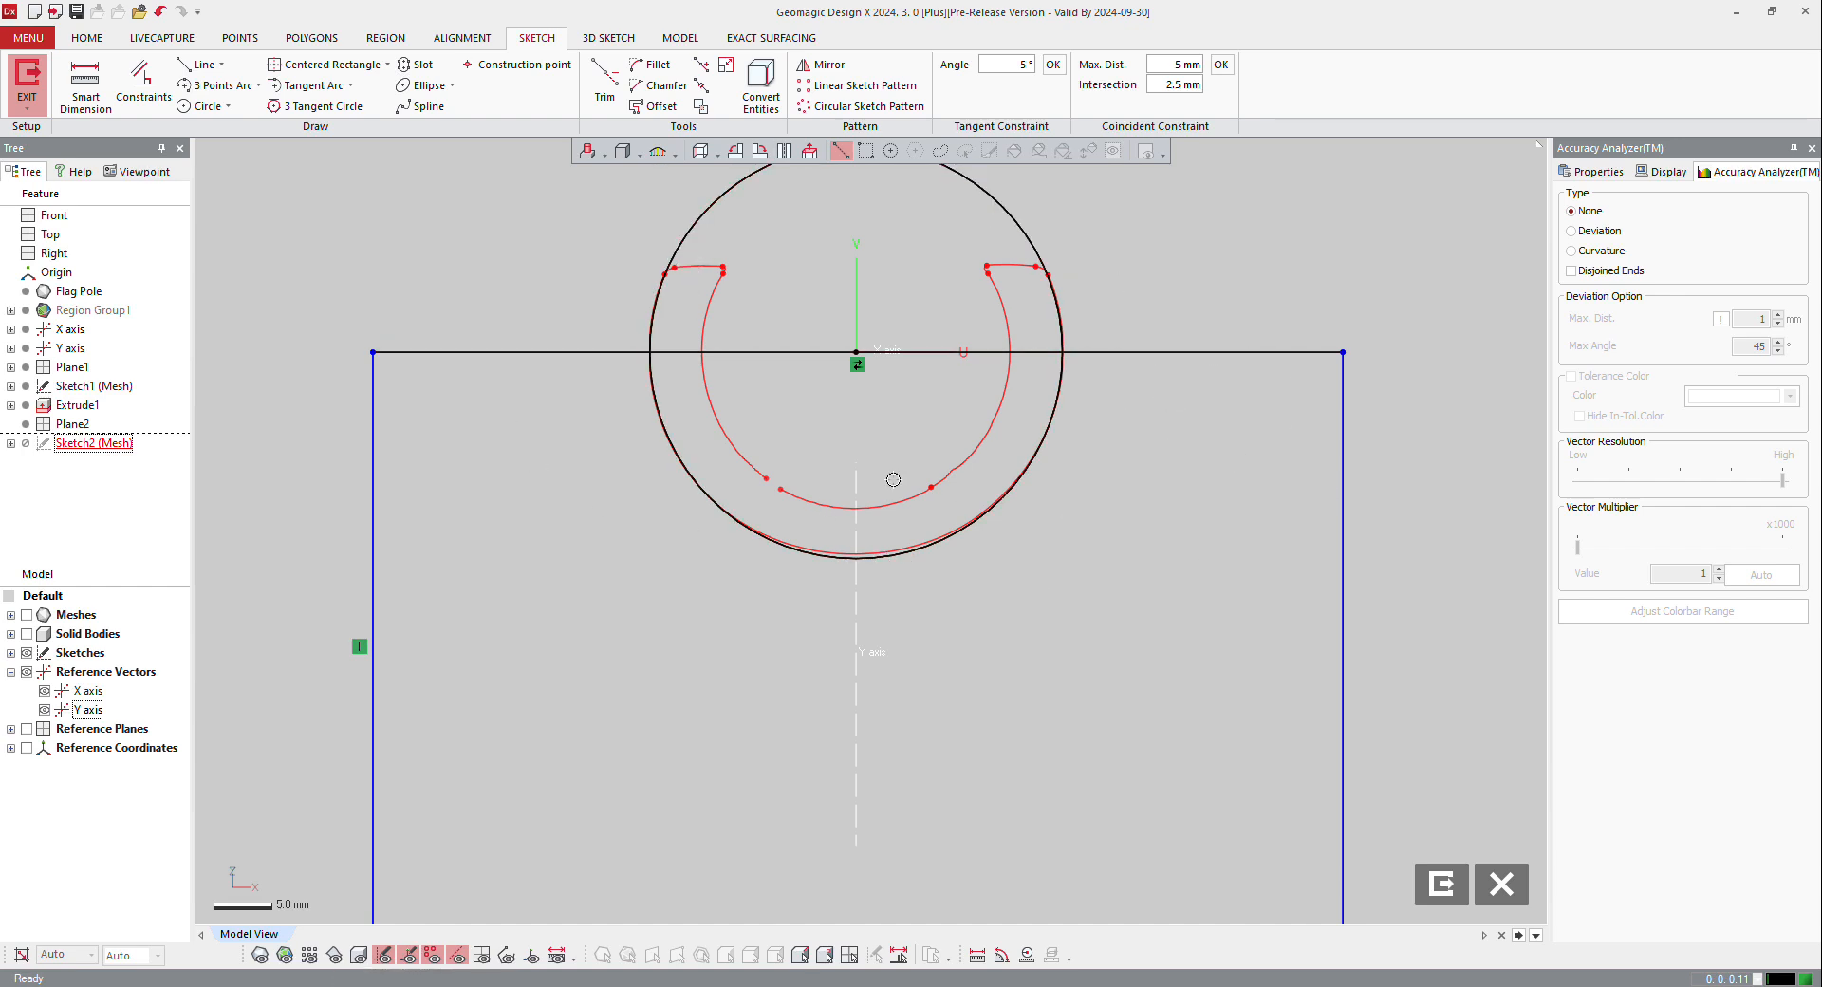
{"action": "scroll", "coordinate": [892, 479], "scroll_direction": "down", "scroll_amount": 3}
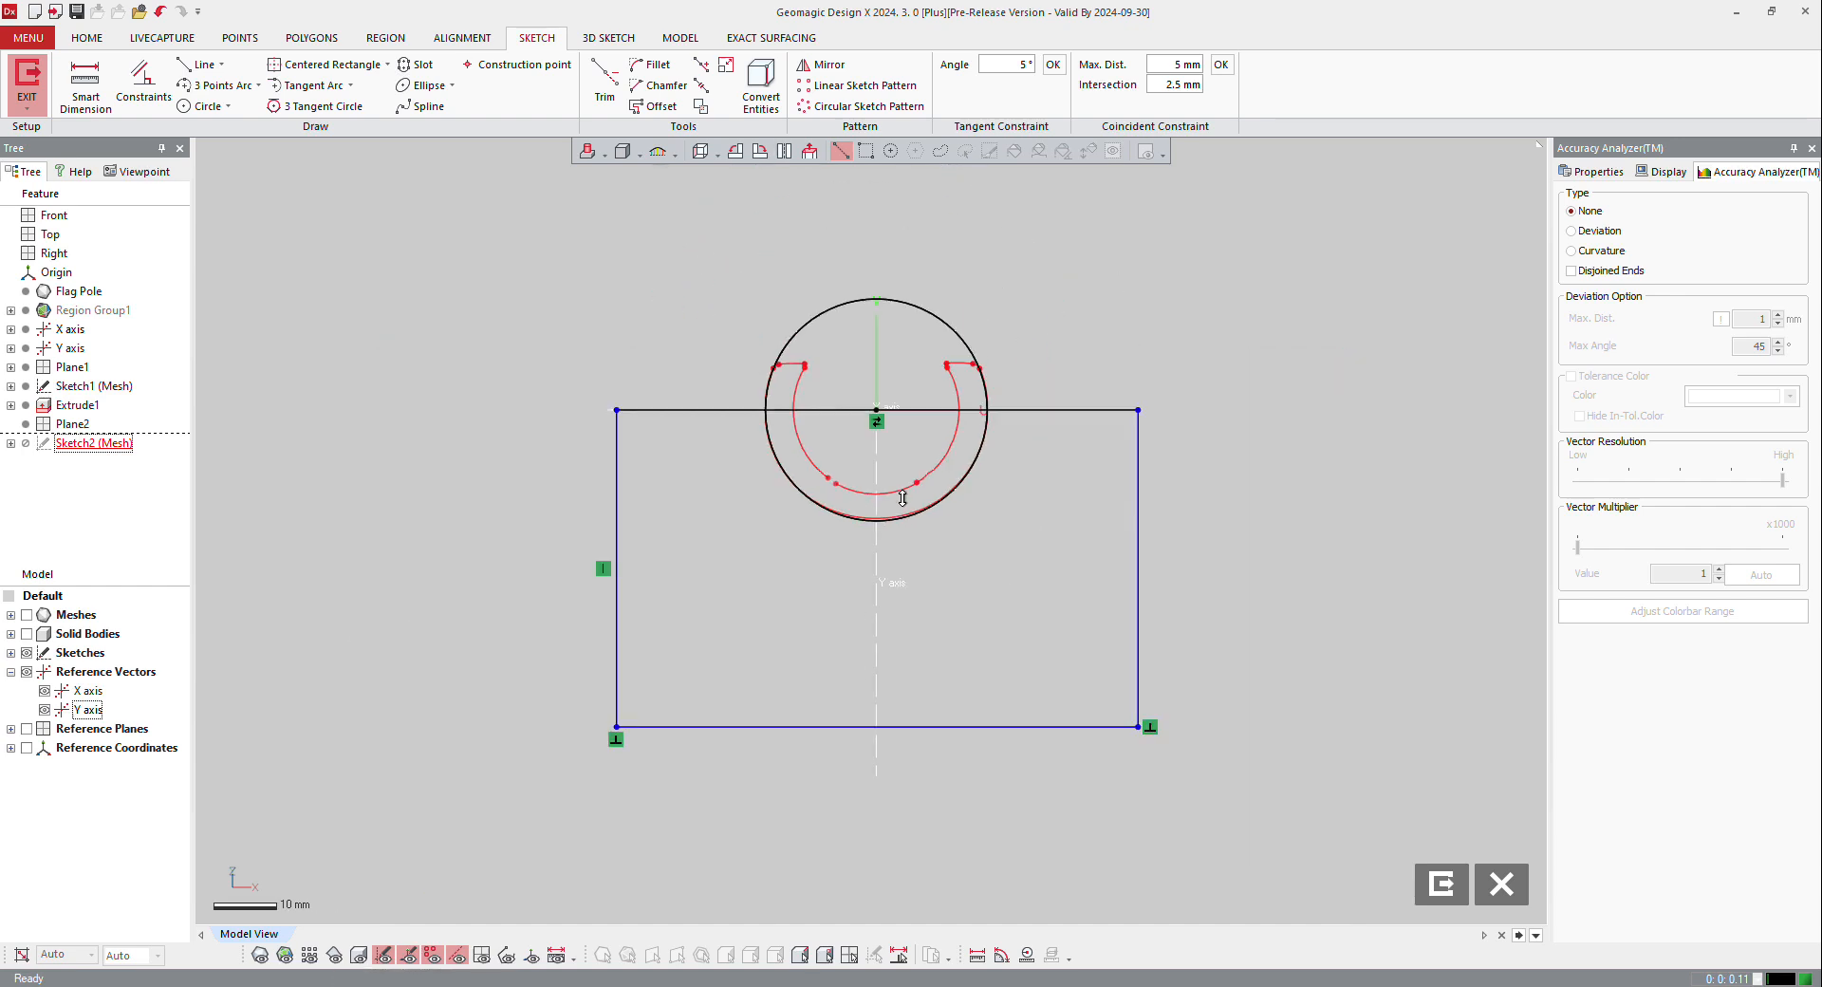
{"action": "left_click", "coordinate": [26, 78]}
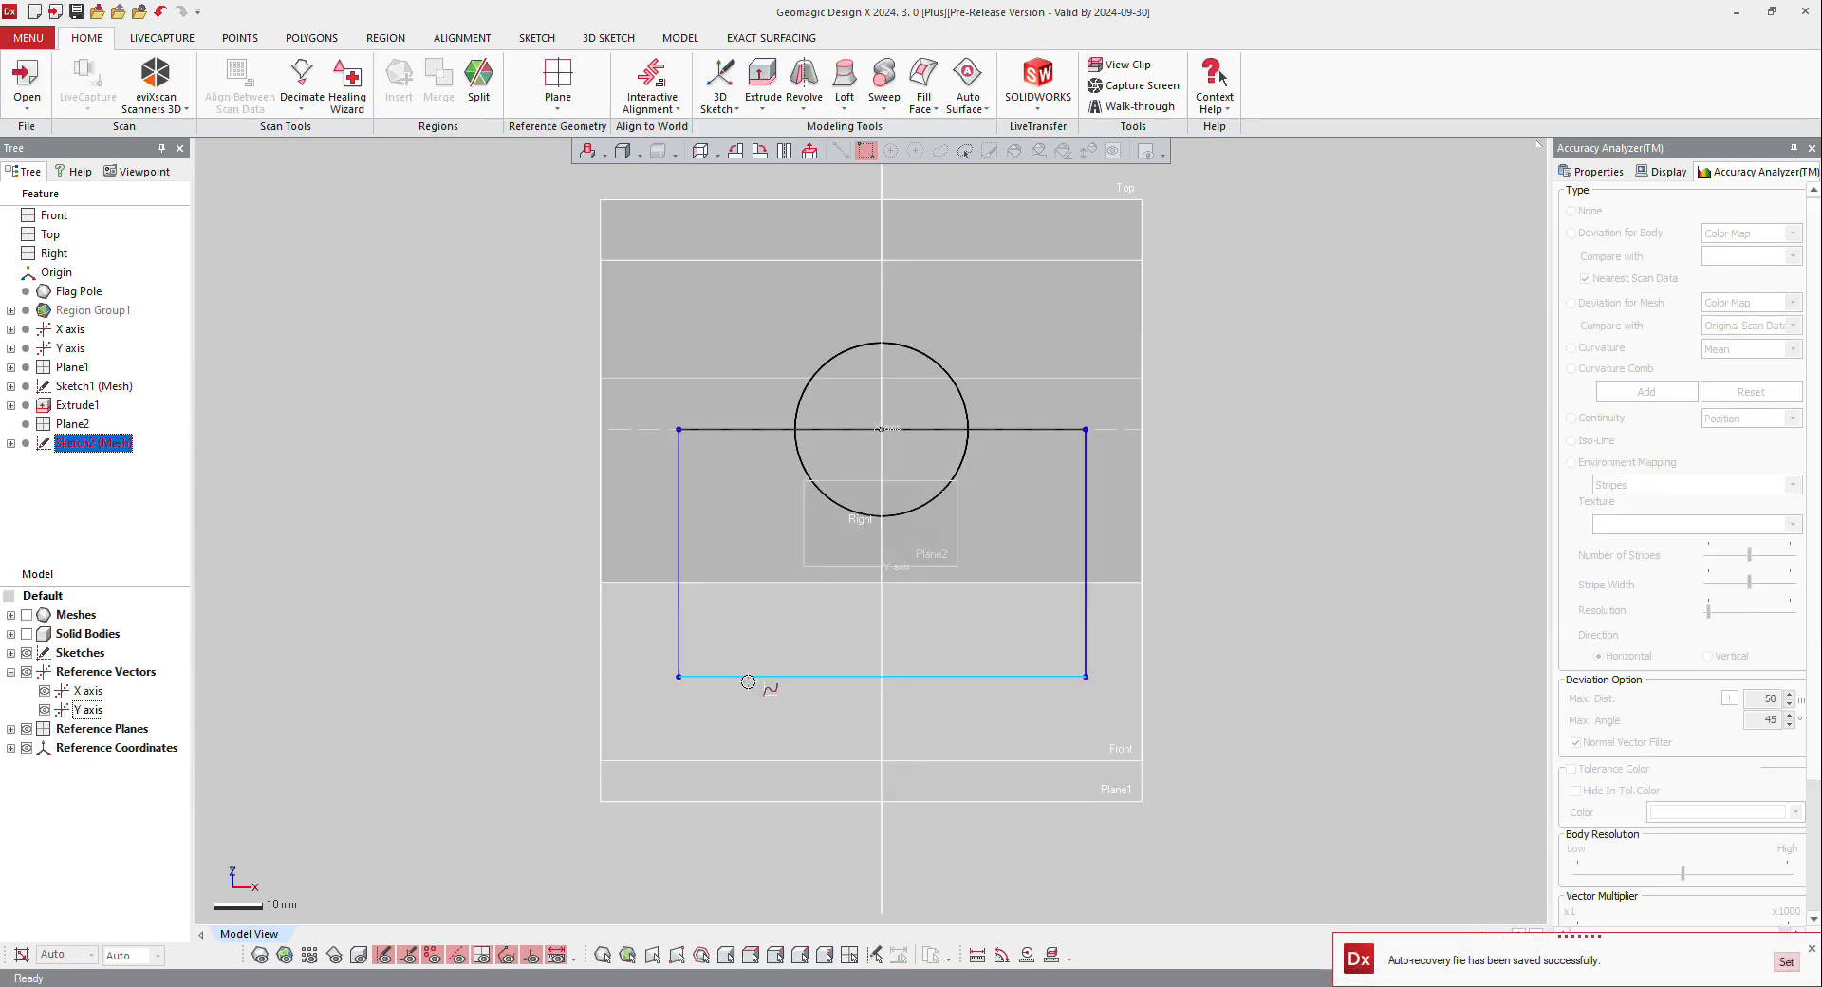
Step: Extrude the outline region outside the circle 125 mm as a cut through the solid block
{"action": "right_click", "coordinate": [748, 681]}
{"action": "left_click", "coordinate": [757, 622]}
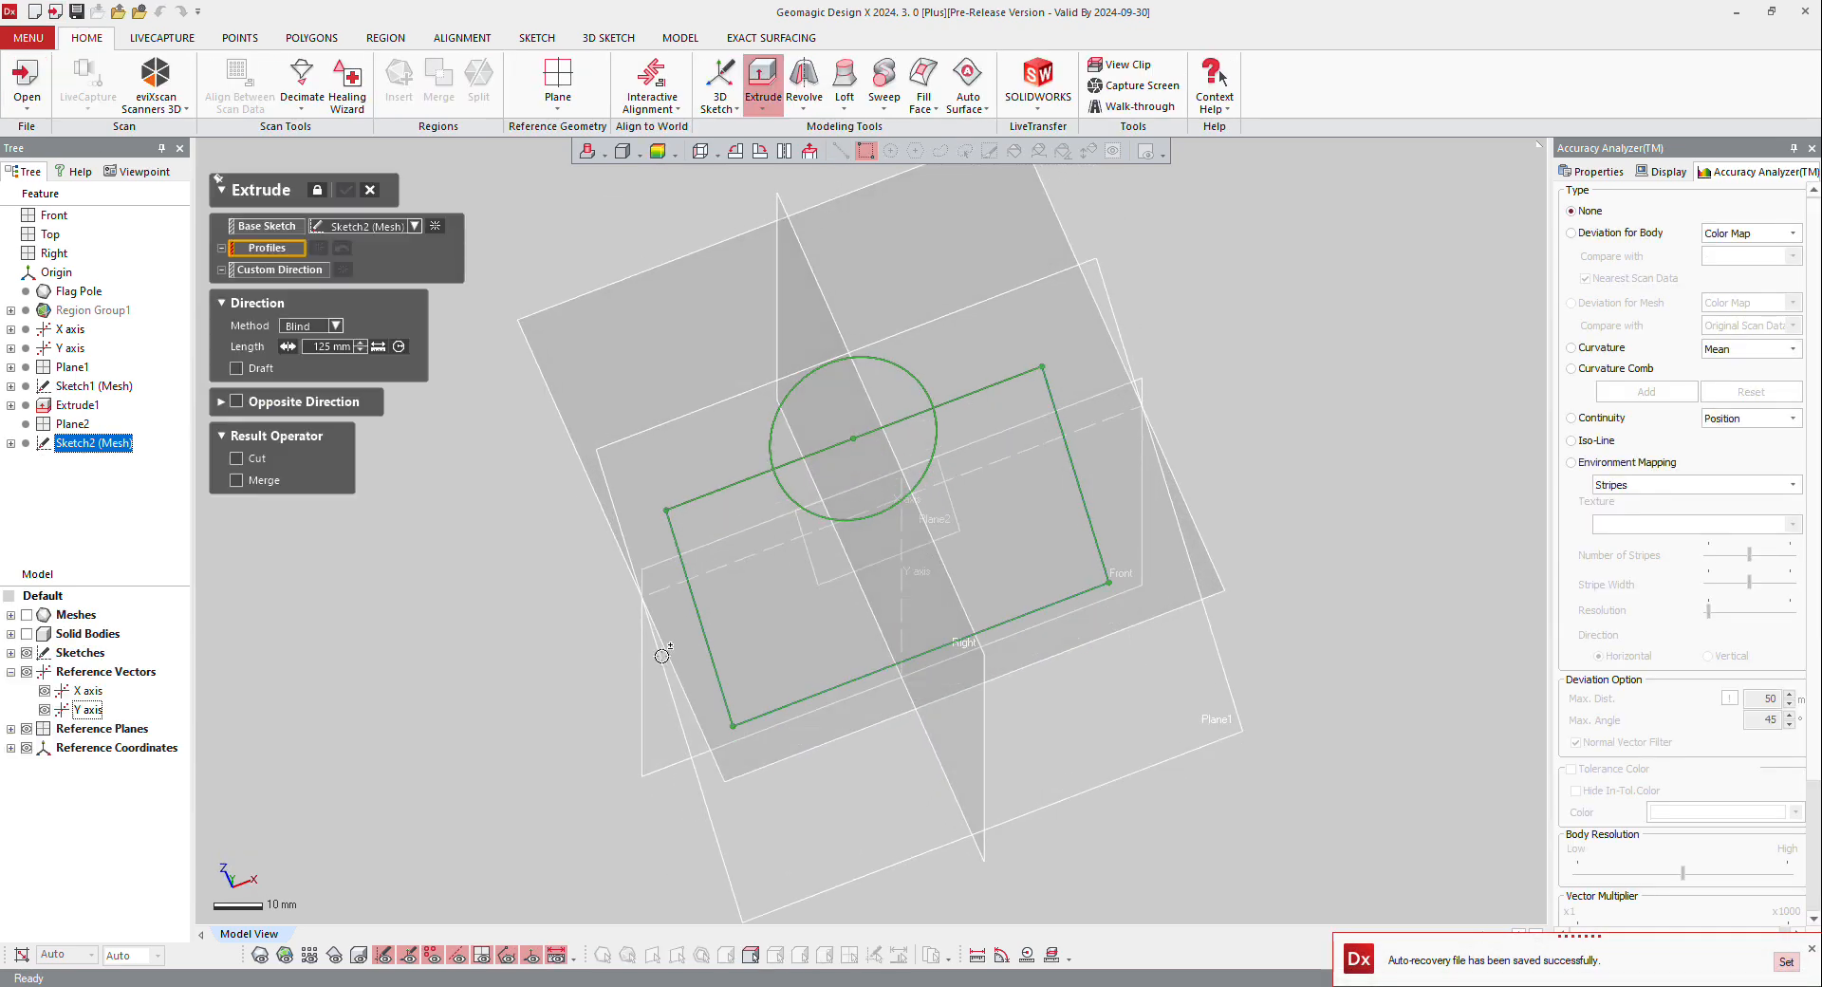
{"action": "left_click", "coordinate": [807, 624]}
{"action": "right_click_drag", "start_coordinate": [614, 615], "coordinate": [1224, 533]}
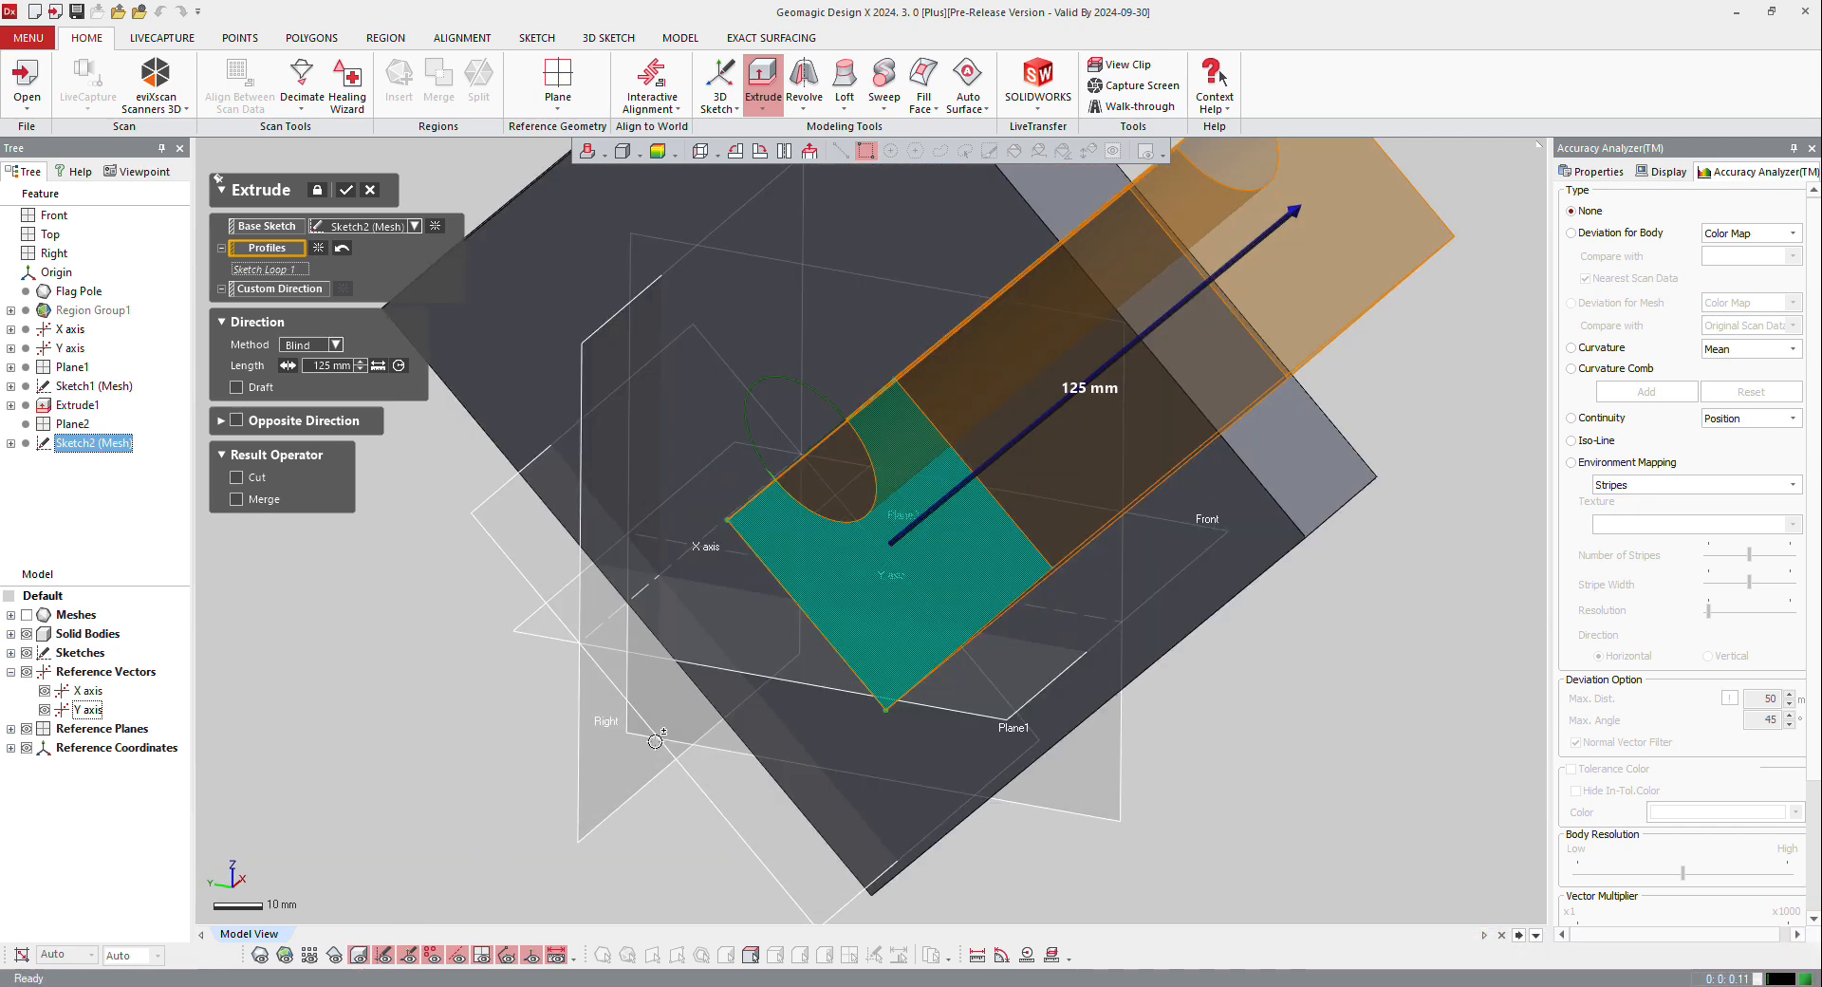
{"action": "scroll", "coordinate": [655, 741], "scroll_direction": "down", "scroll_amount": 5}
{"action": "right_click_drag", "start_coordinate": [764, 669], "coordinate": [843, 574]}
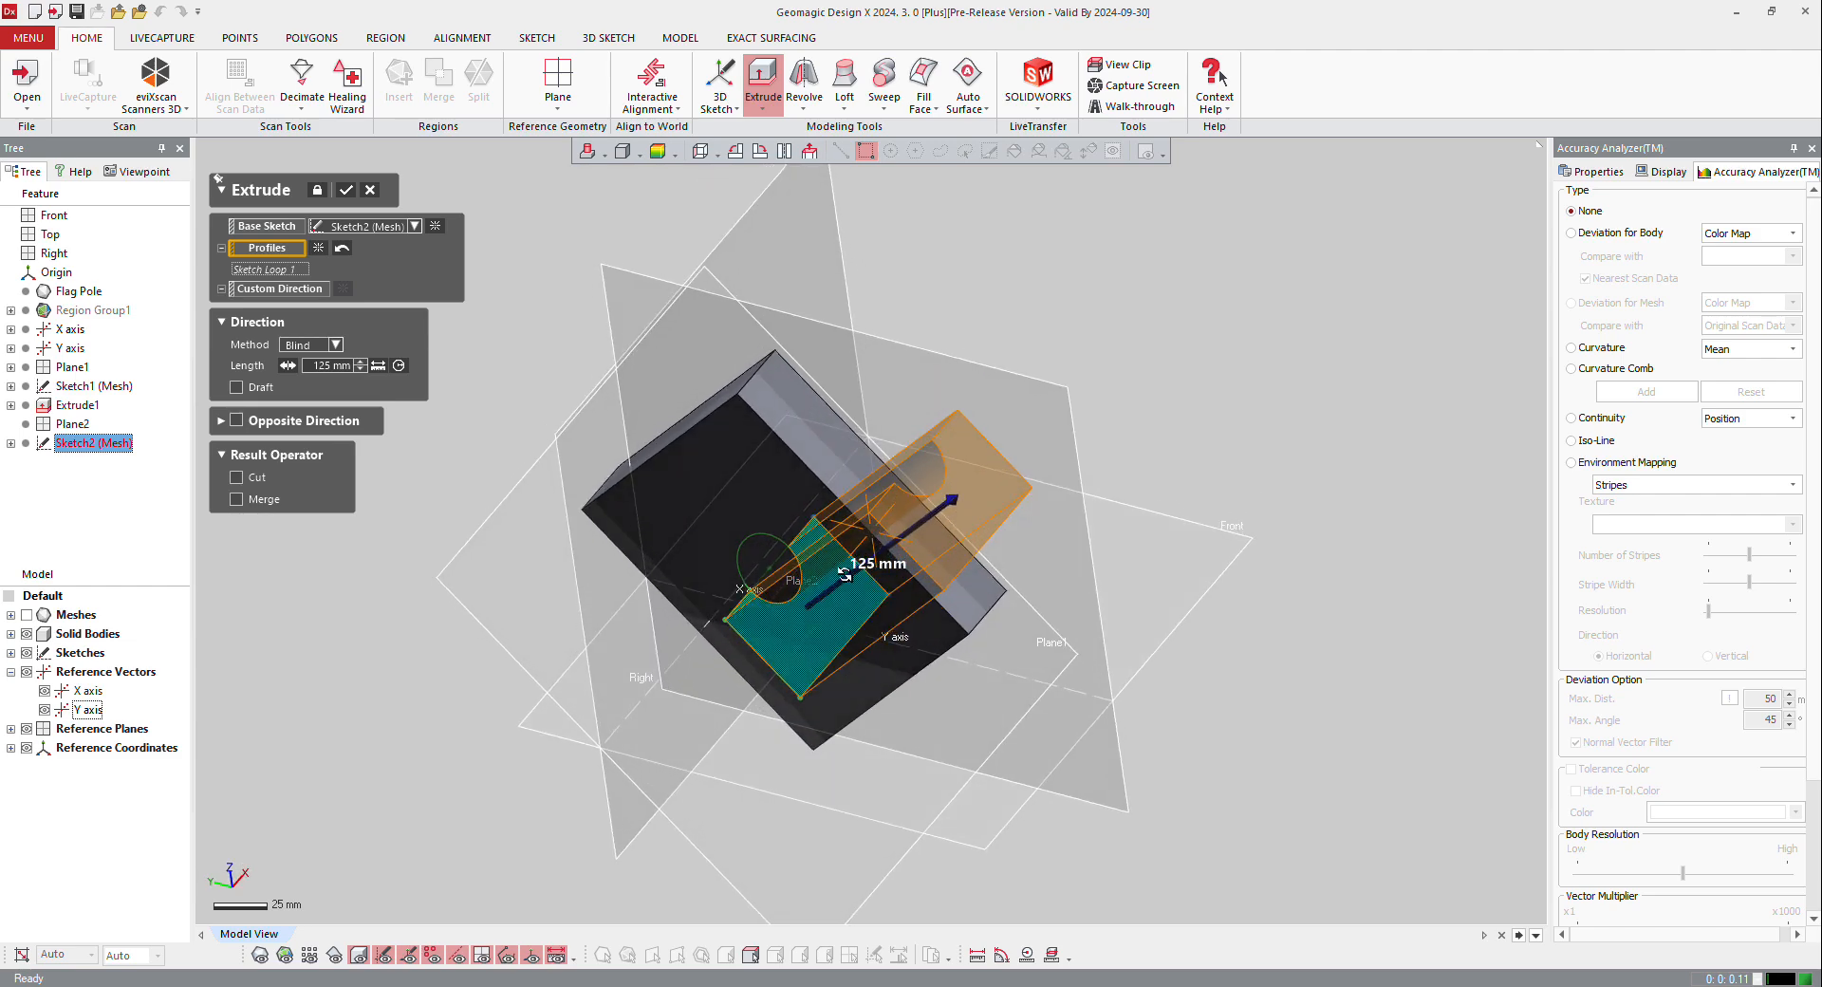
{"action": "left_click", "coordinate": [258, 477]}
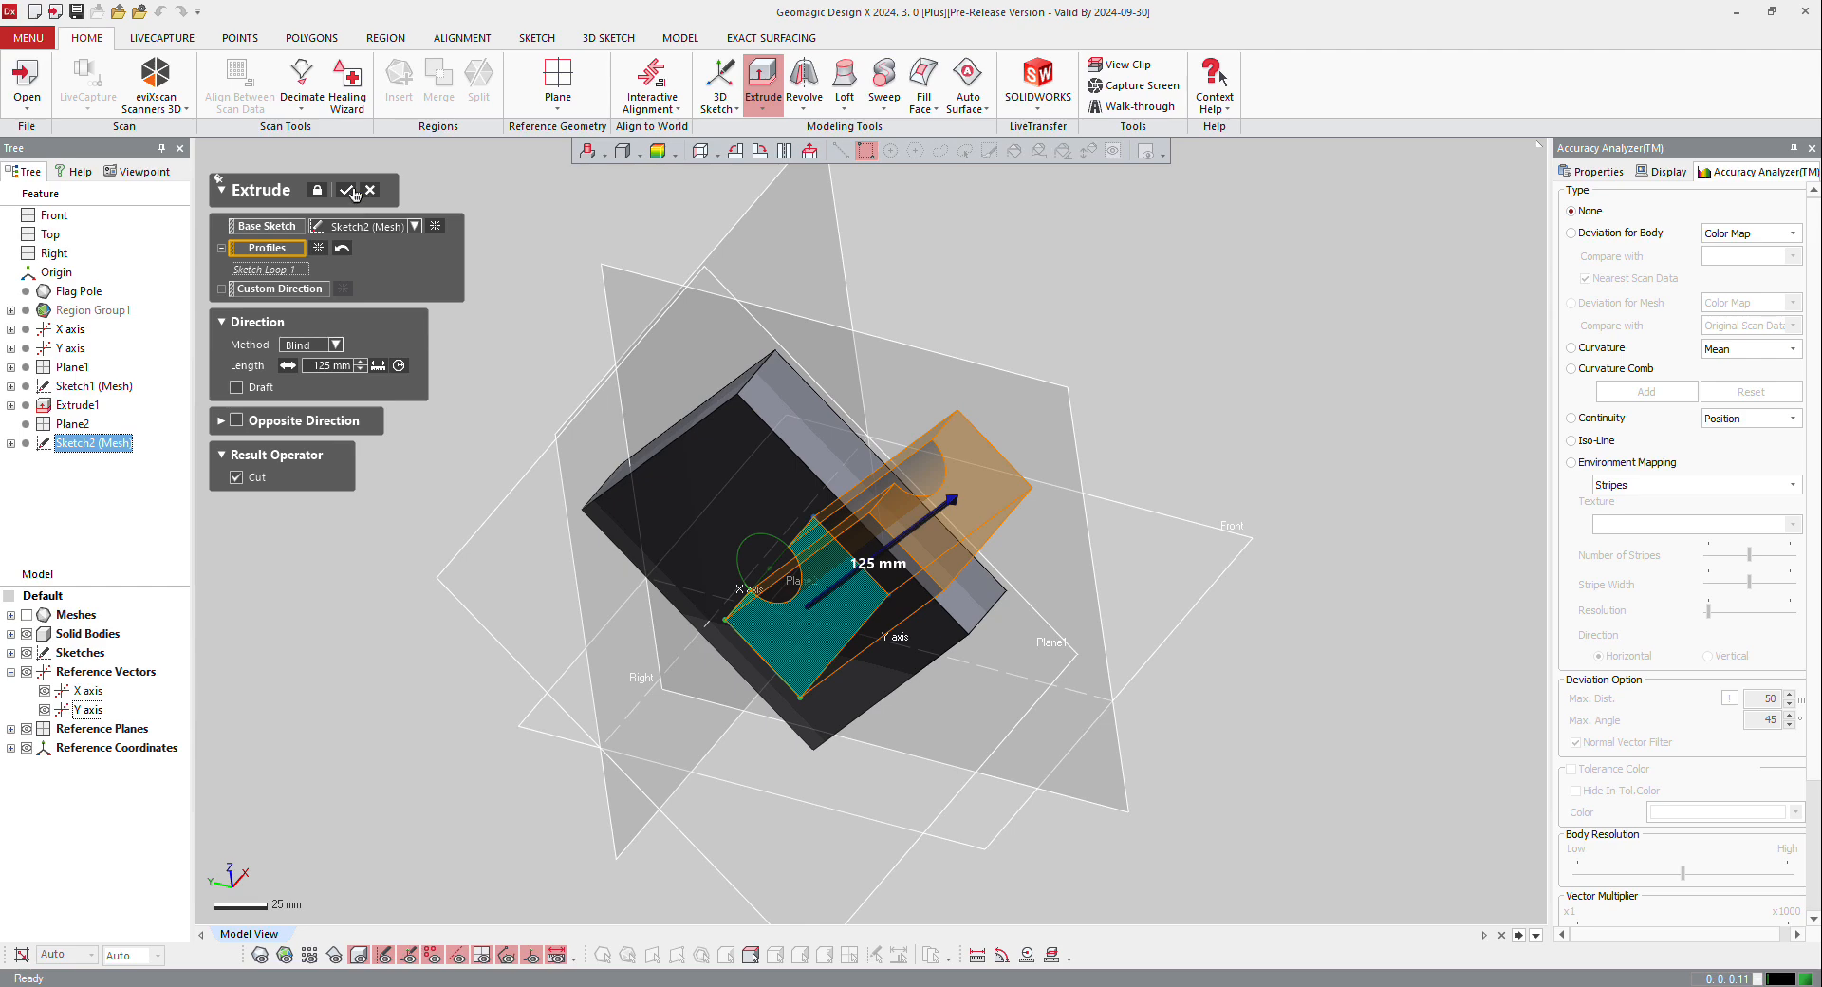
{"action": "left_click", "coordinate": [351, 193]}
{"action": "right_click_drag", "start_coordinate": [810, 589], "coordinate": [797, 508]}
{"action": "scroll", "coordinate": [842, 679], "scroll_direction": "up", "scroll_amount": 4}
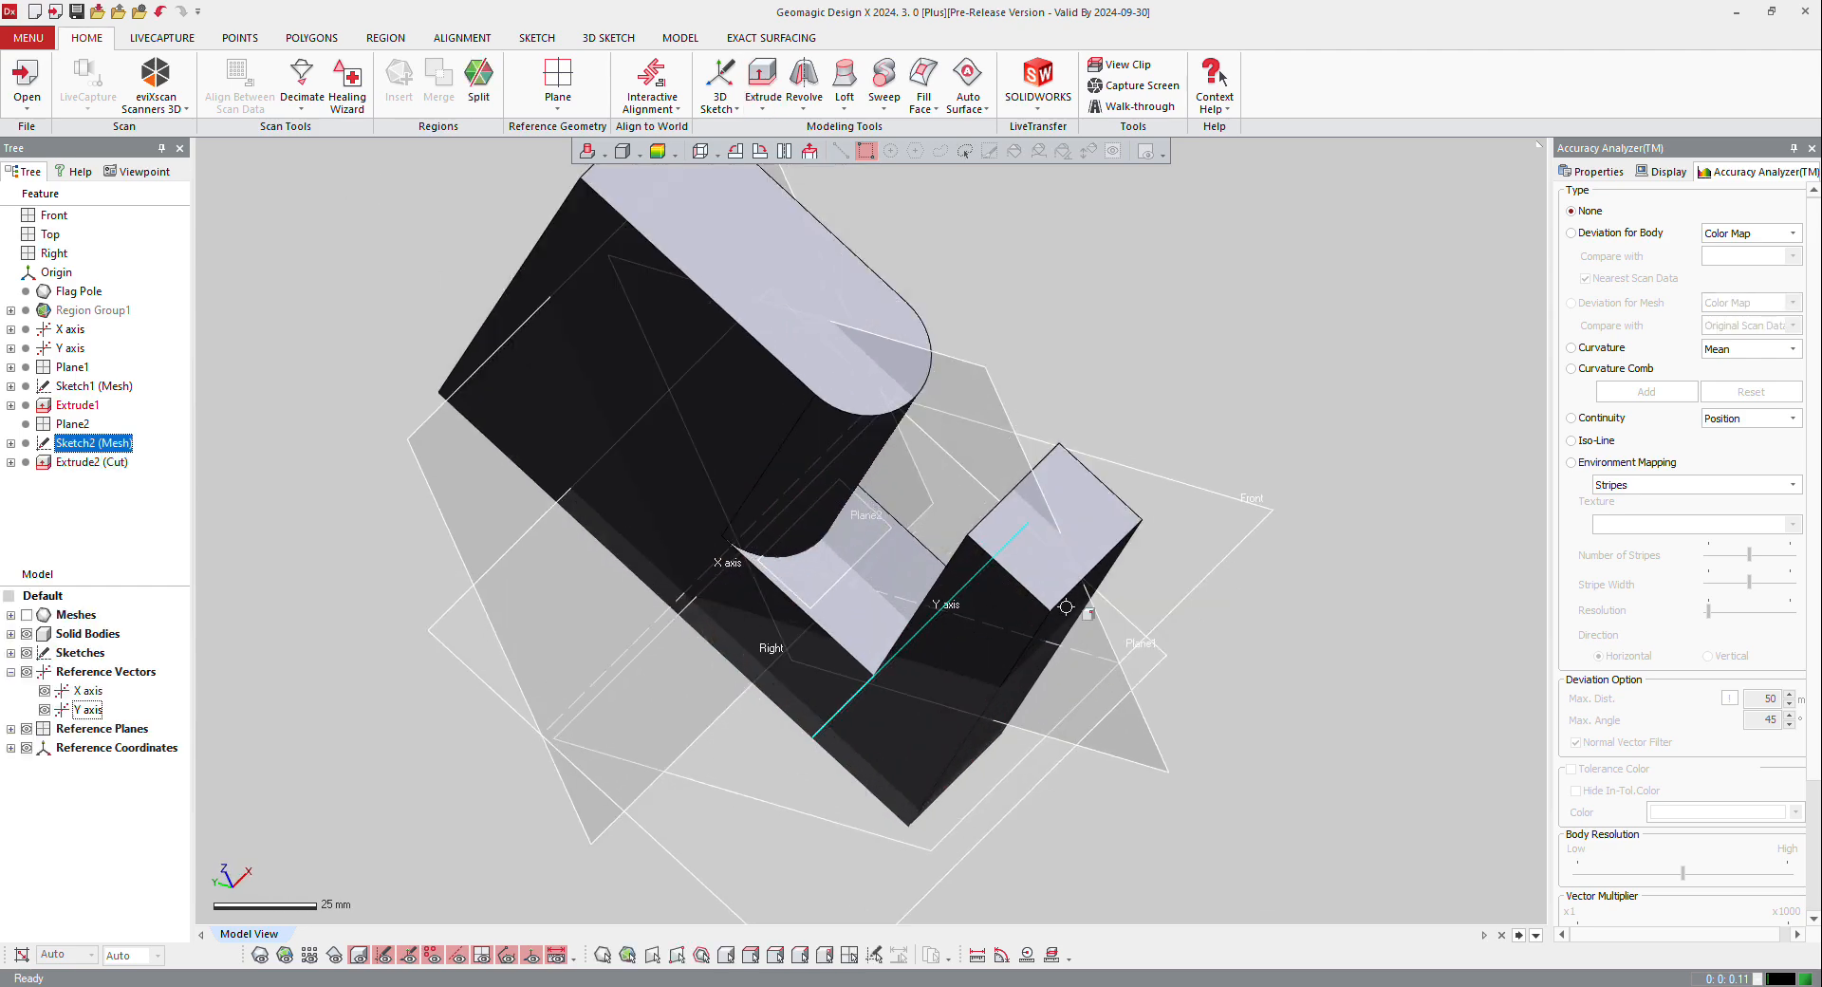
Step: Edit the cut's sketch so the outline's far edge extends beyond the end of the solid block, and update the cut
{"action": "double_click", "coordinate": [74, 444]}
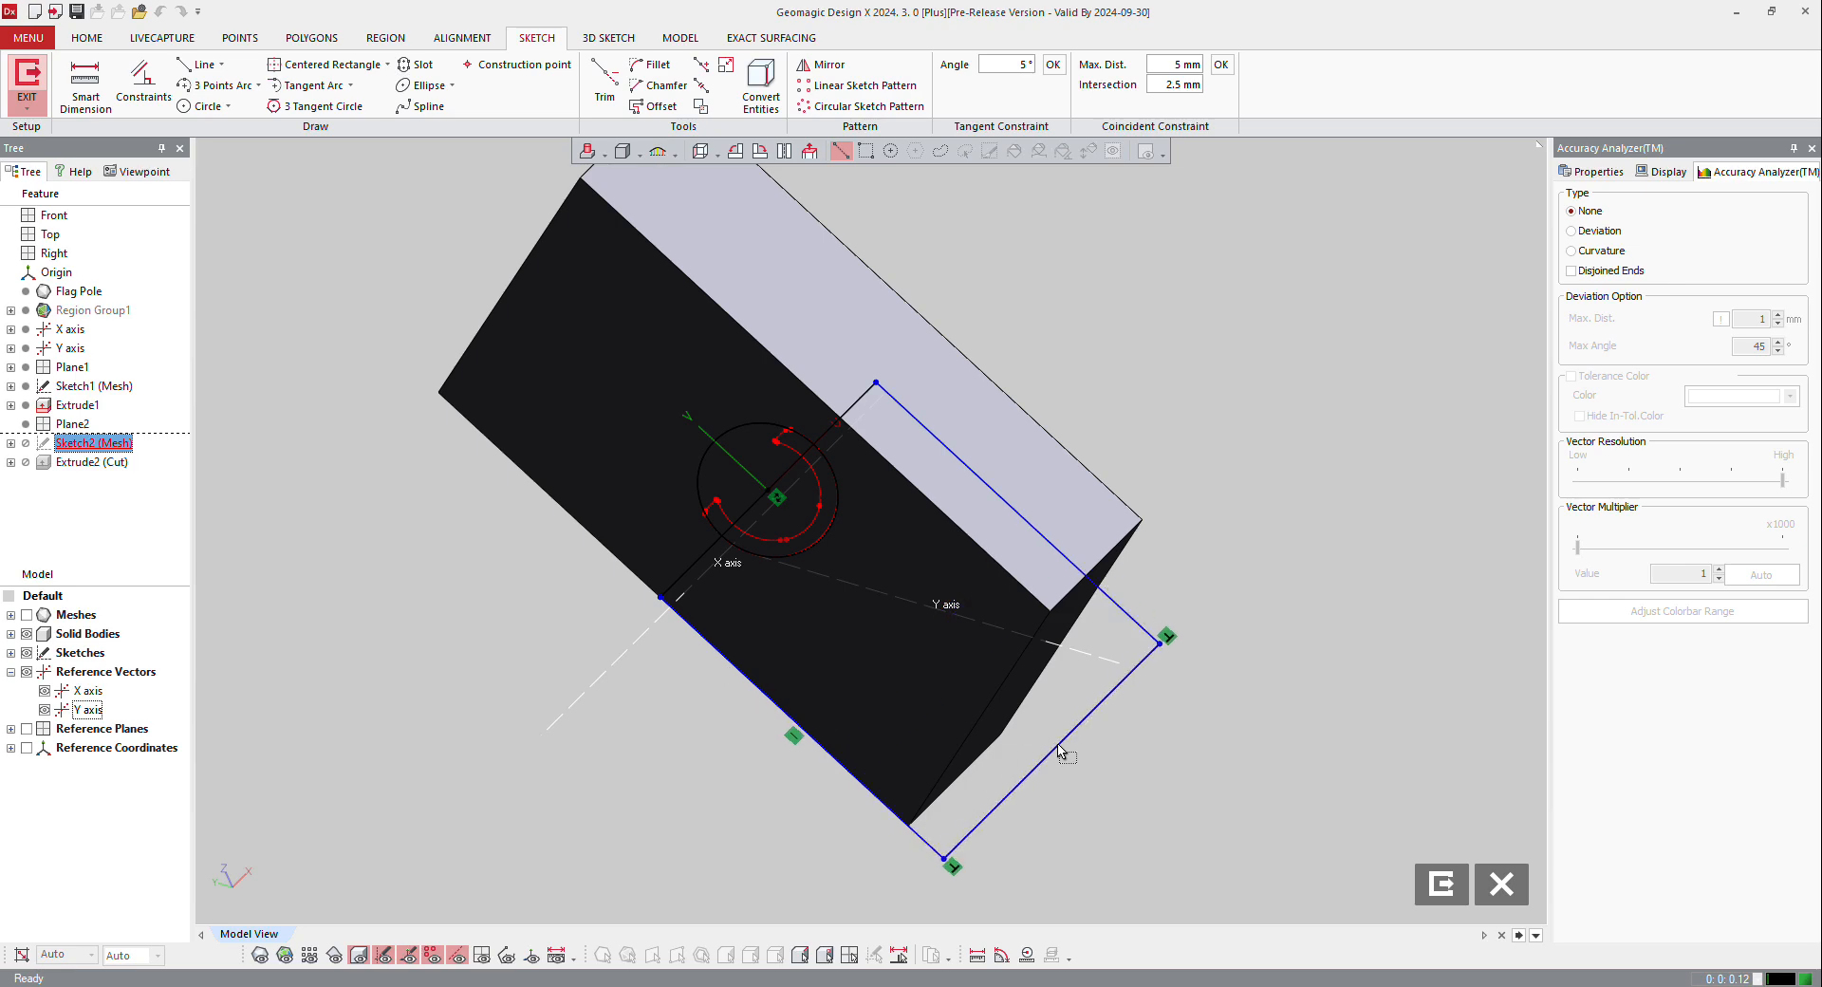
{"action": "left_click", "coordinate": [1056, 750]}
{"action": "left_click", "coordinate": [28, 81]}
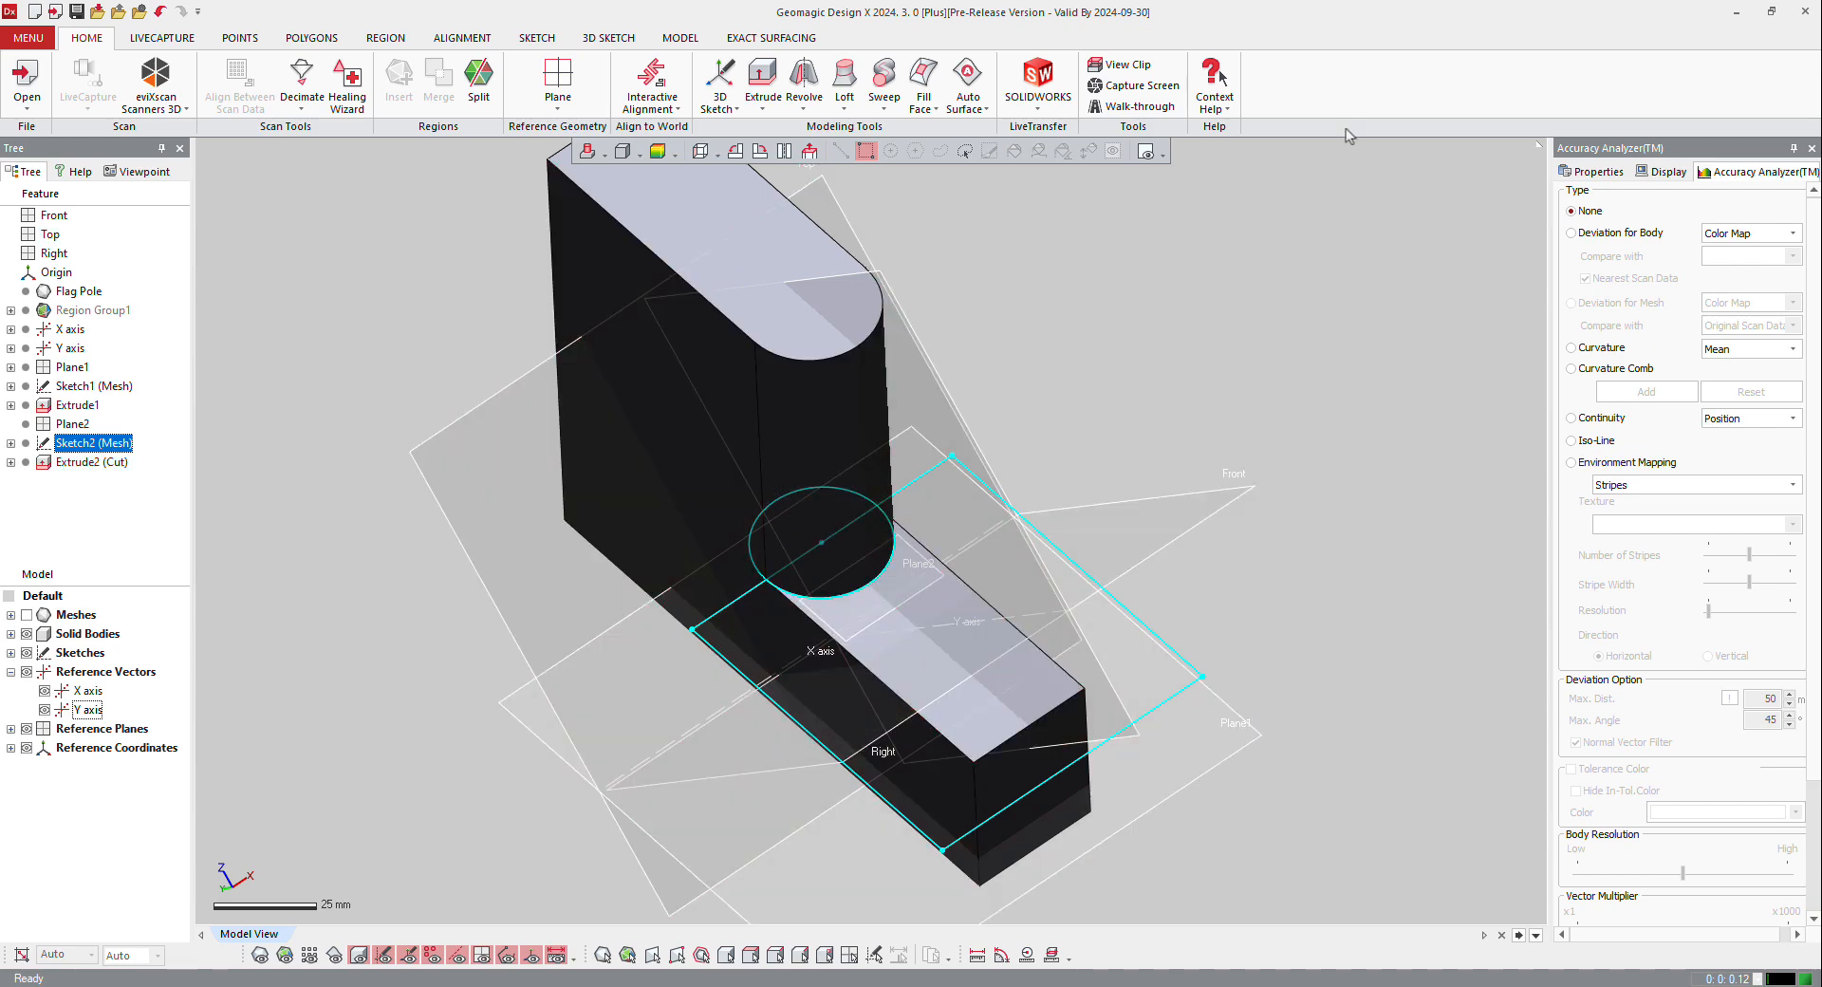
{"action": "right_click_drag", "start_coordinate": [1174, 506], "coordinate": [816, 486]}
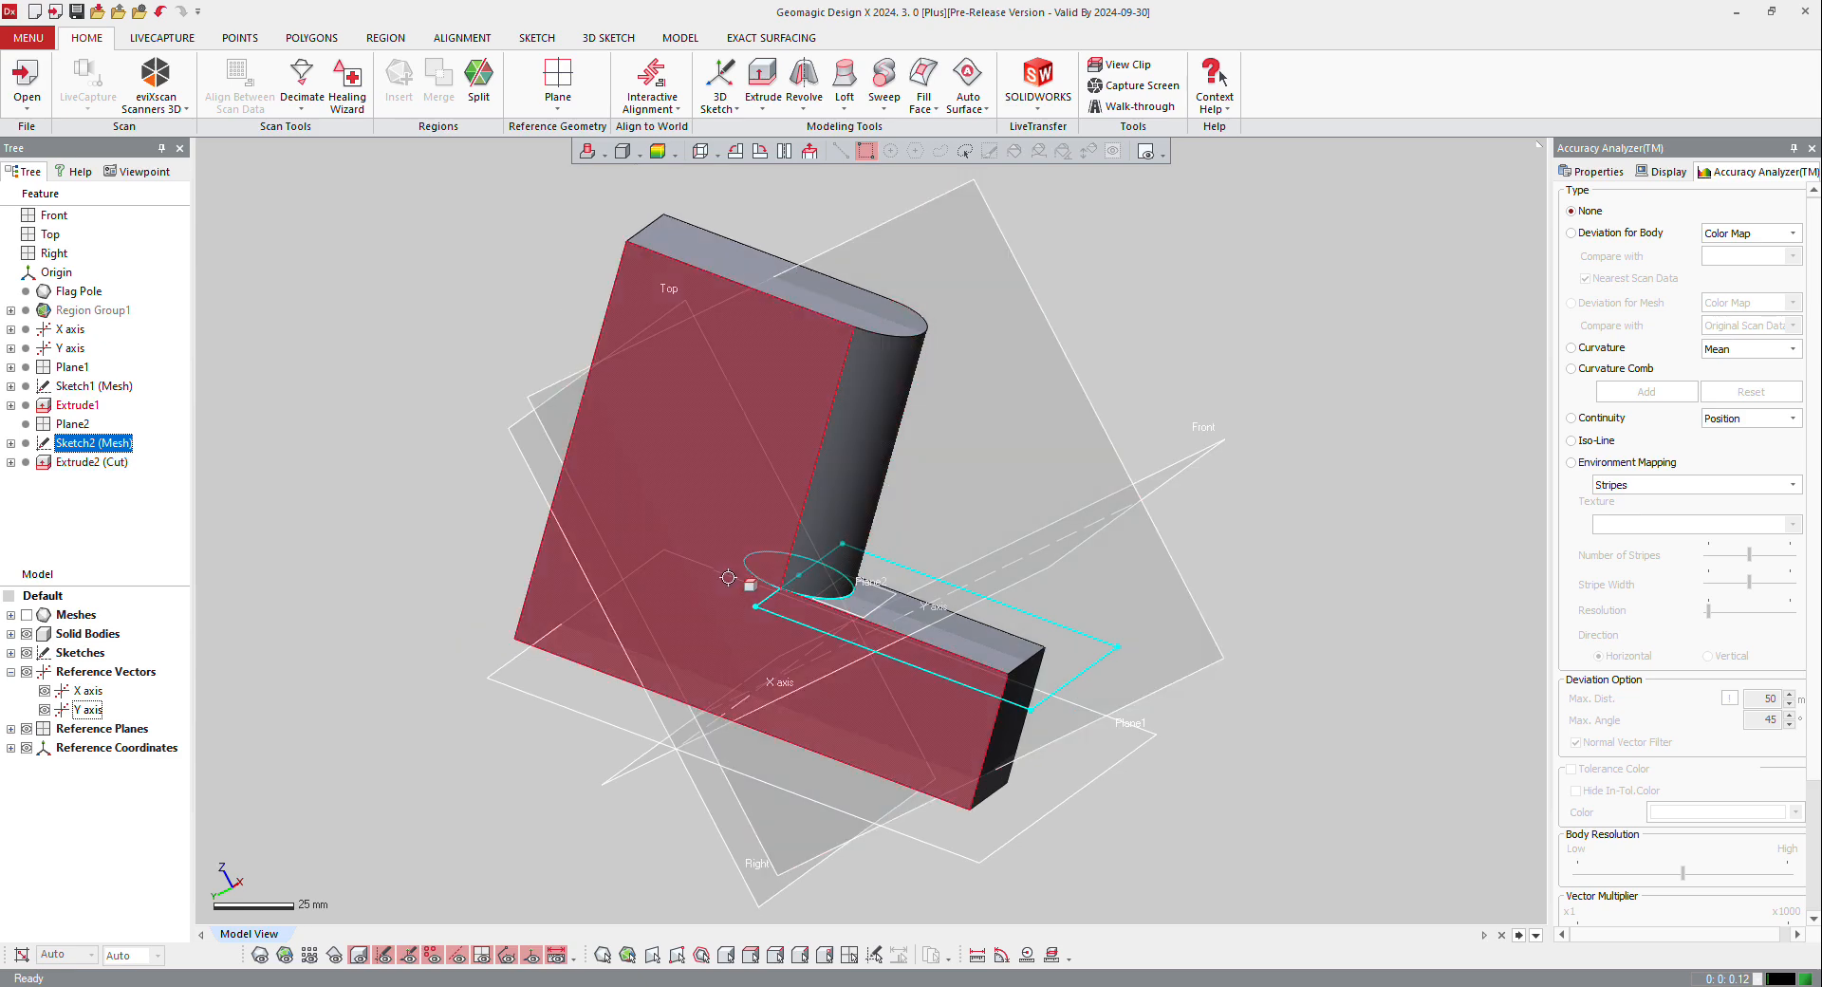
Step: Show the mesh and hide the solid bodies
{"action": "left_click", "coordinate": [257, 955]}
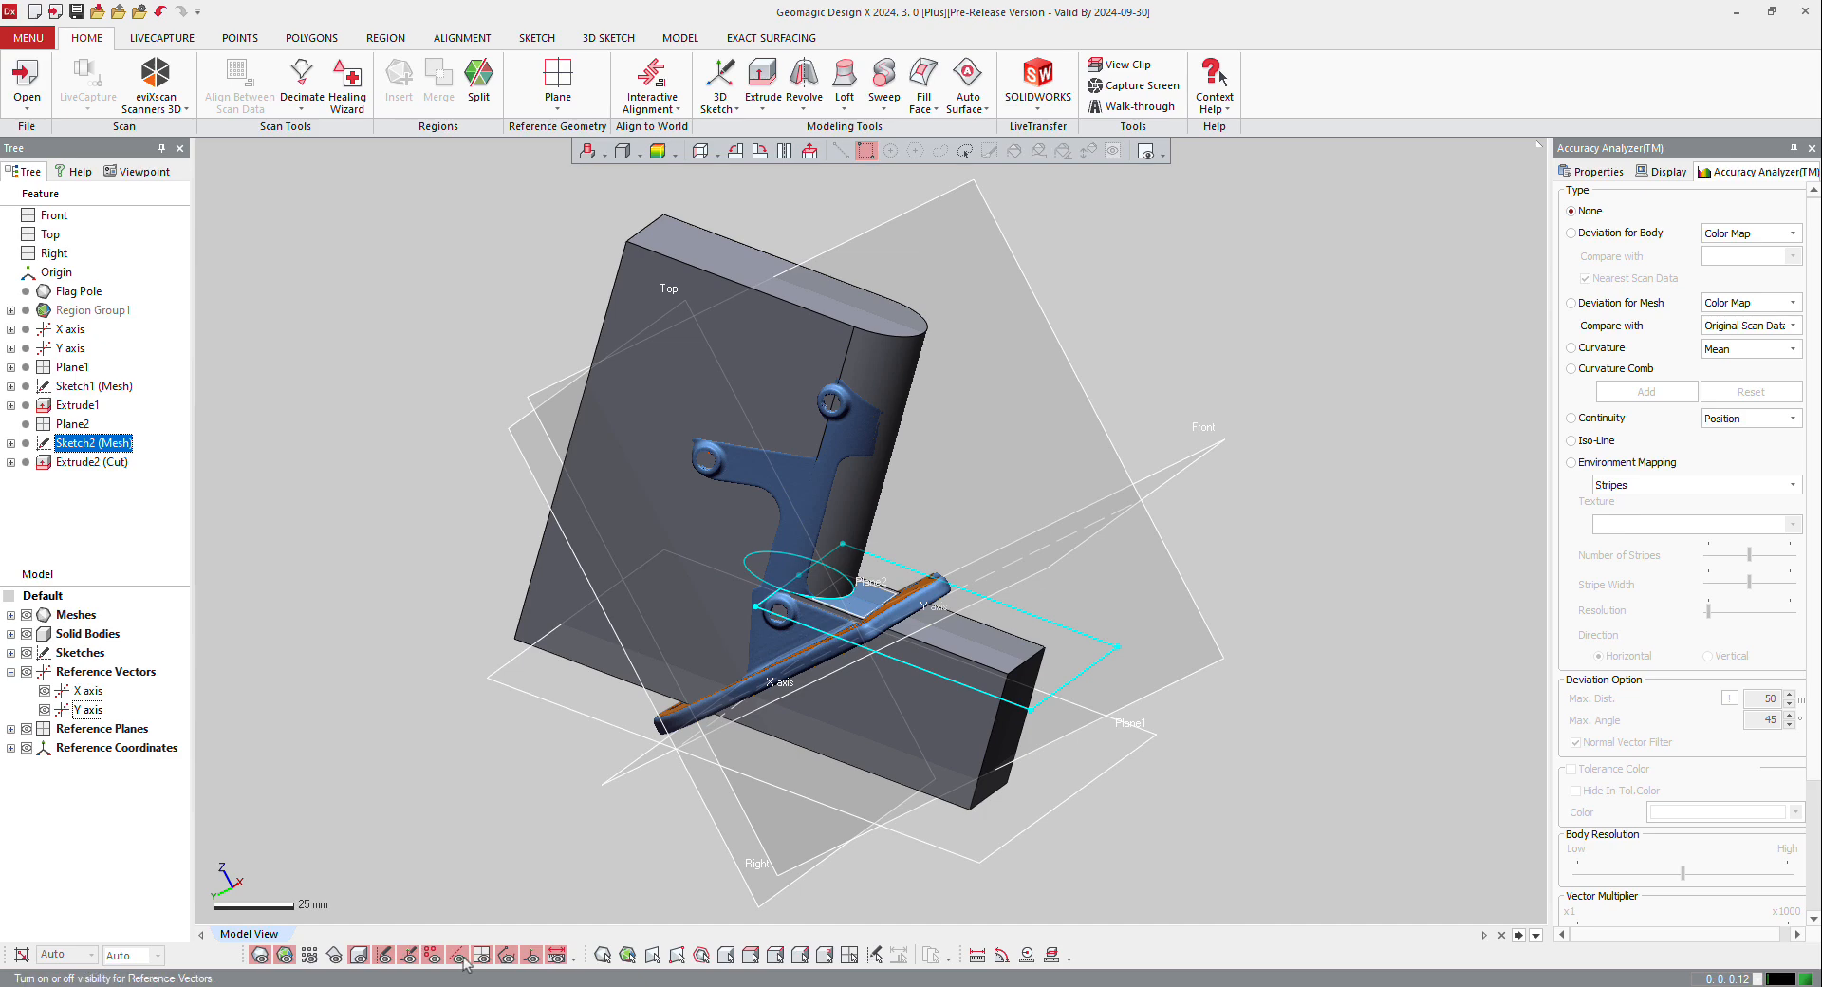
{"action": "left_click", "coordinate": [364, 956]}
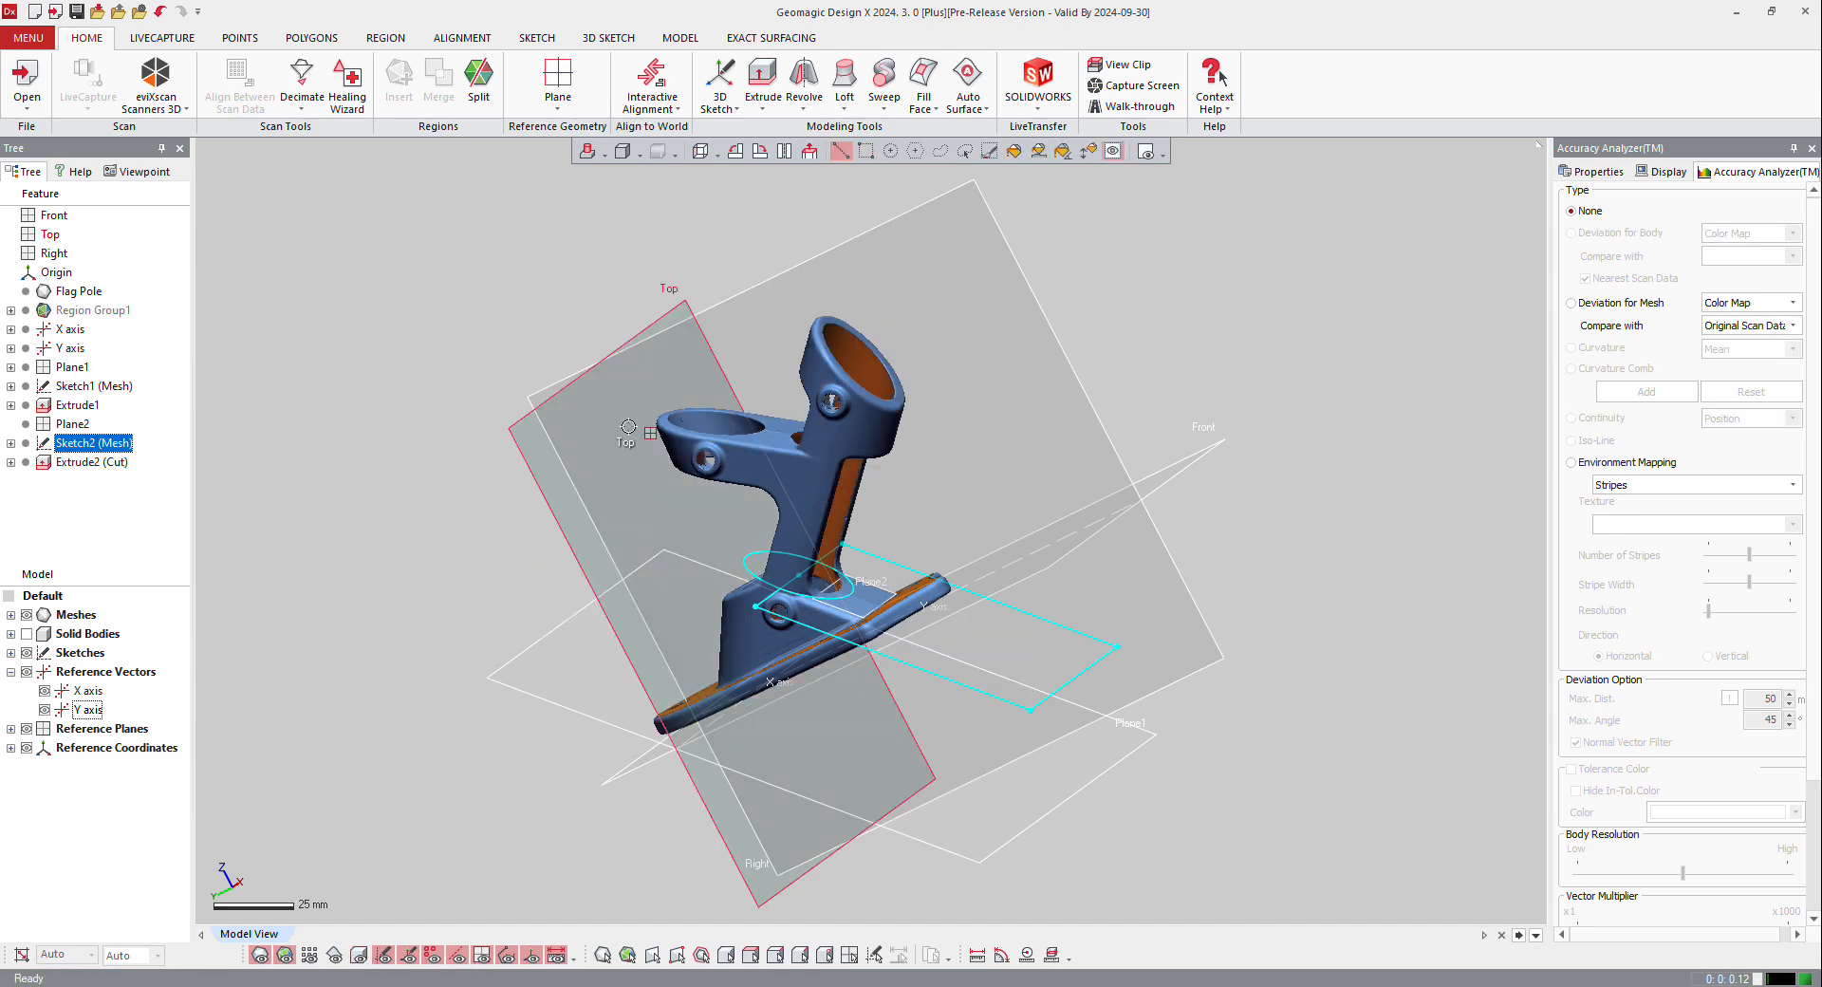
Step: Create a mesh sketch on the Right plane with a 0 mm offset and an 83 mm silhouette range
{"action": "mouse_move", "coordinate": [856, 287]}
{"action": "right_mouse_down"}
{"action": "mouse_move", "coordinate": [882, 318]}
{"action": "mouse_move", "coordinate": [884, 278]}
{"action": "right_mouse_up"}
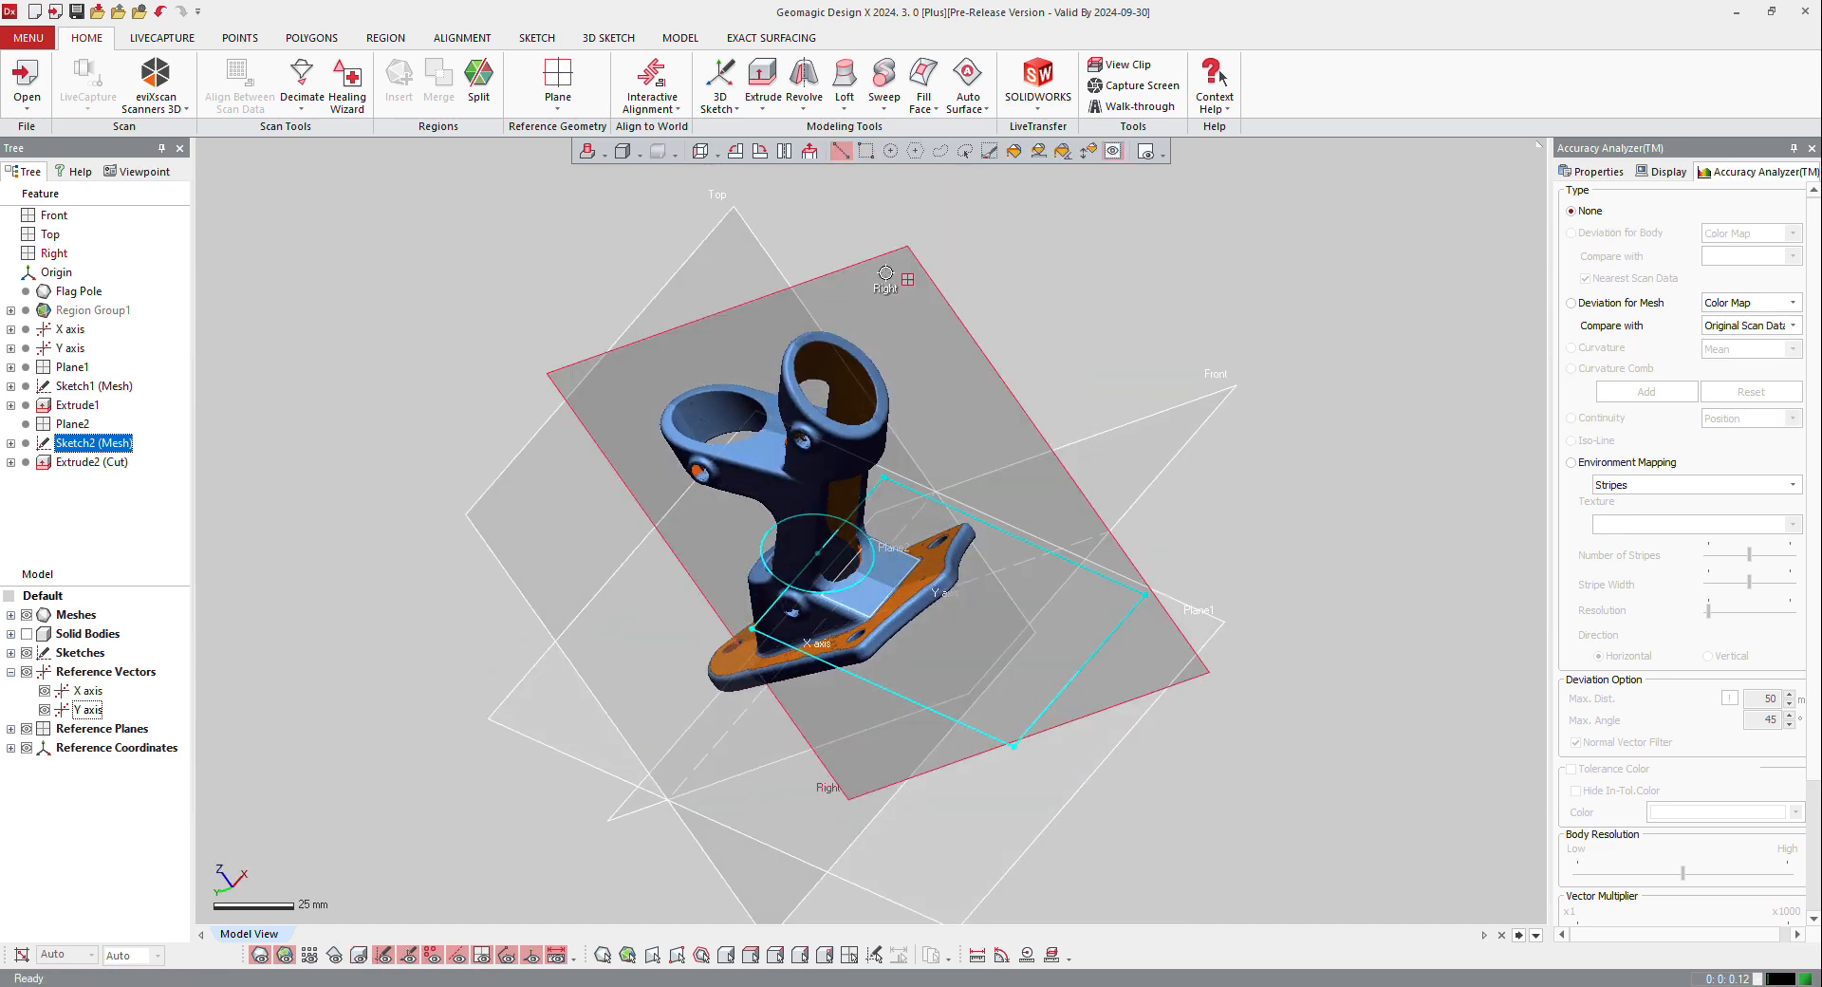
{"action": "left_click", "coordinate": [885, 272]}
{"action": "right_click", "coordinate": [886, 273]}
{"action": "left_click", "coordinate": [912, 234]}
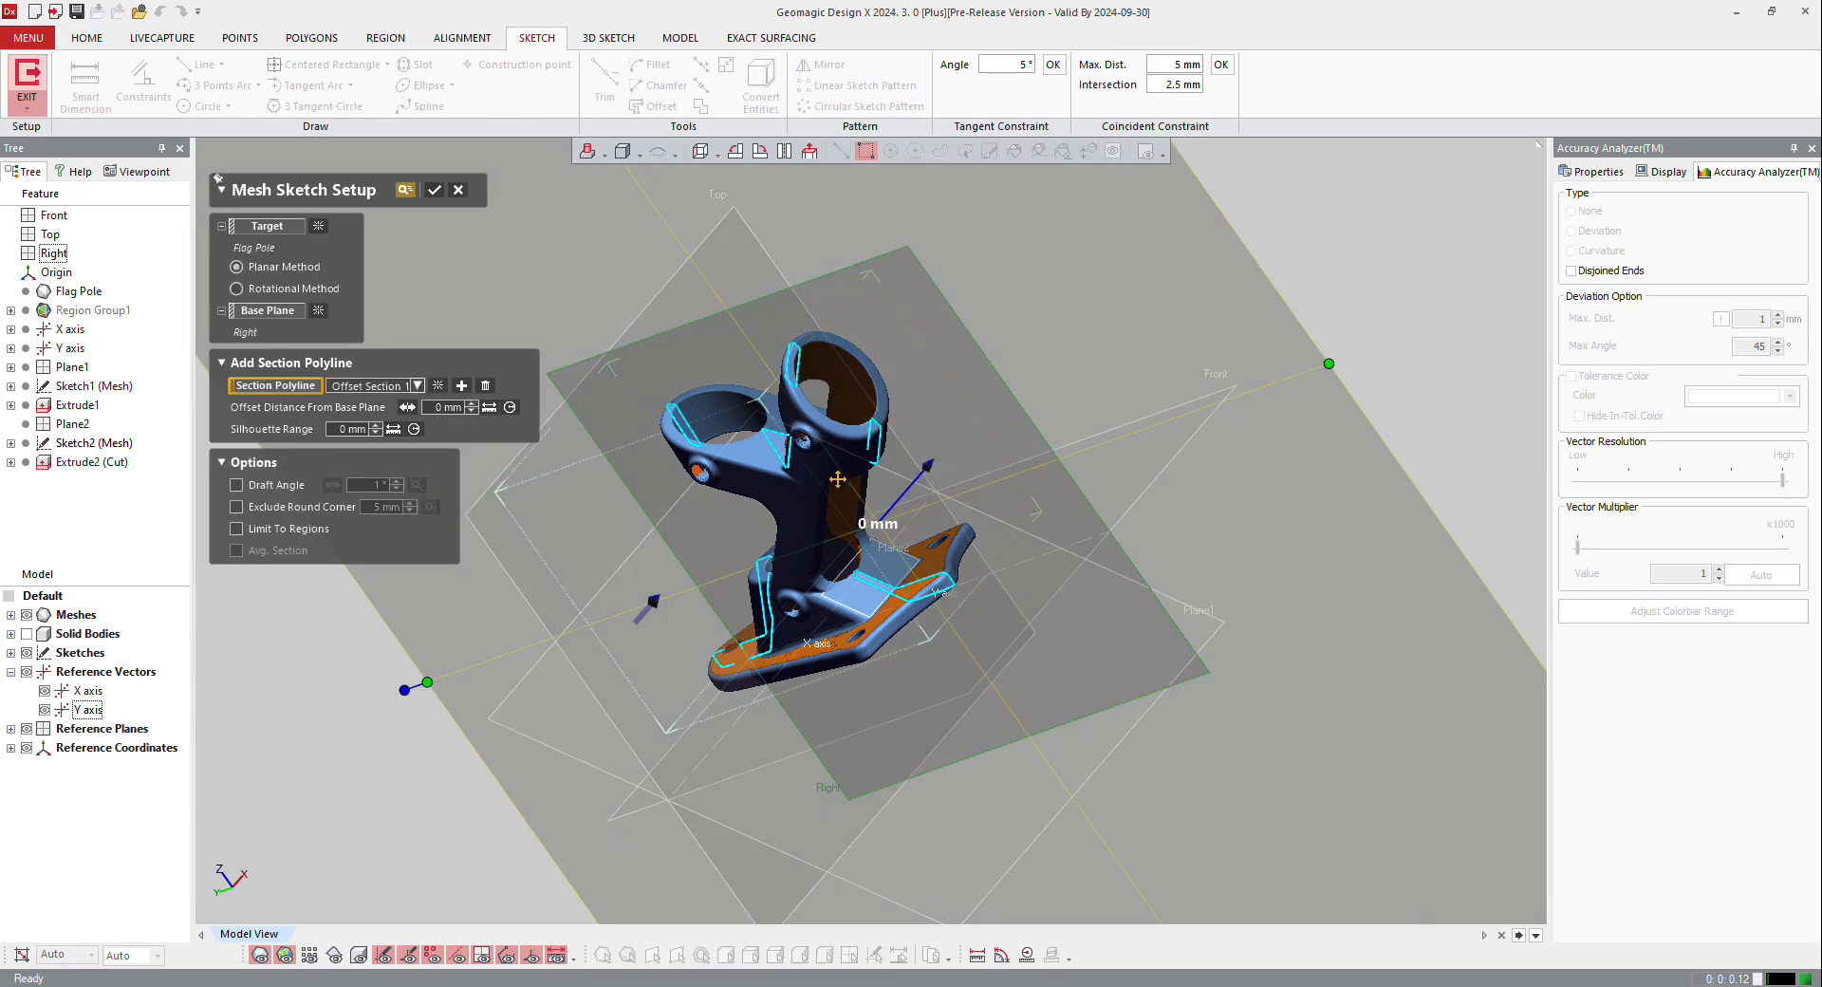
{"action": "right_click_drag", "start_coordinate": [884, 573], "coordinate": [813, 655]}
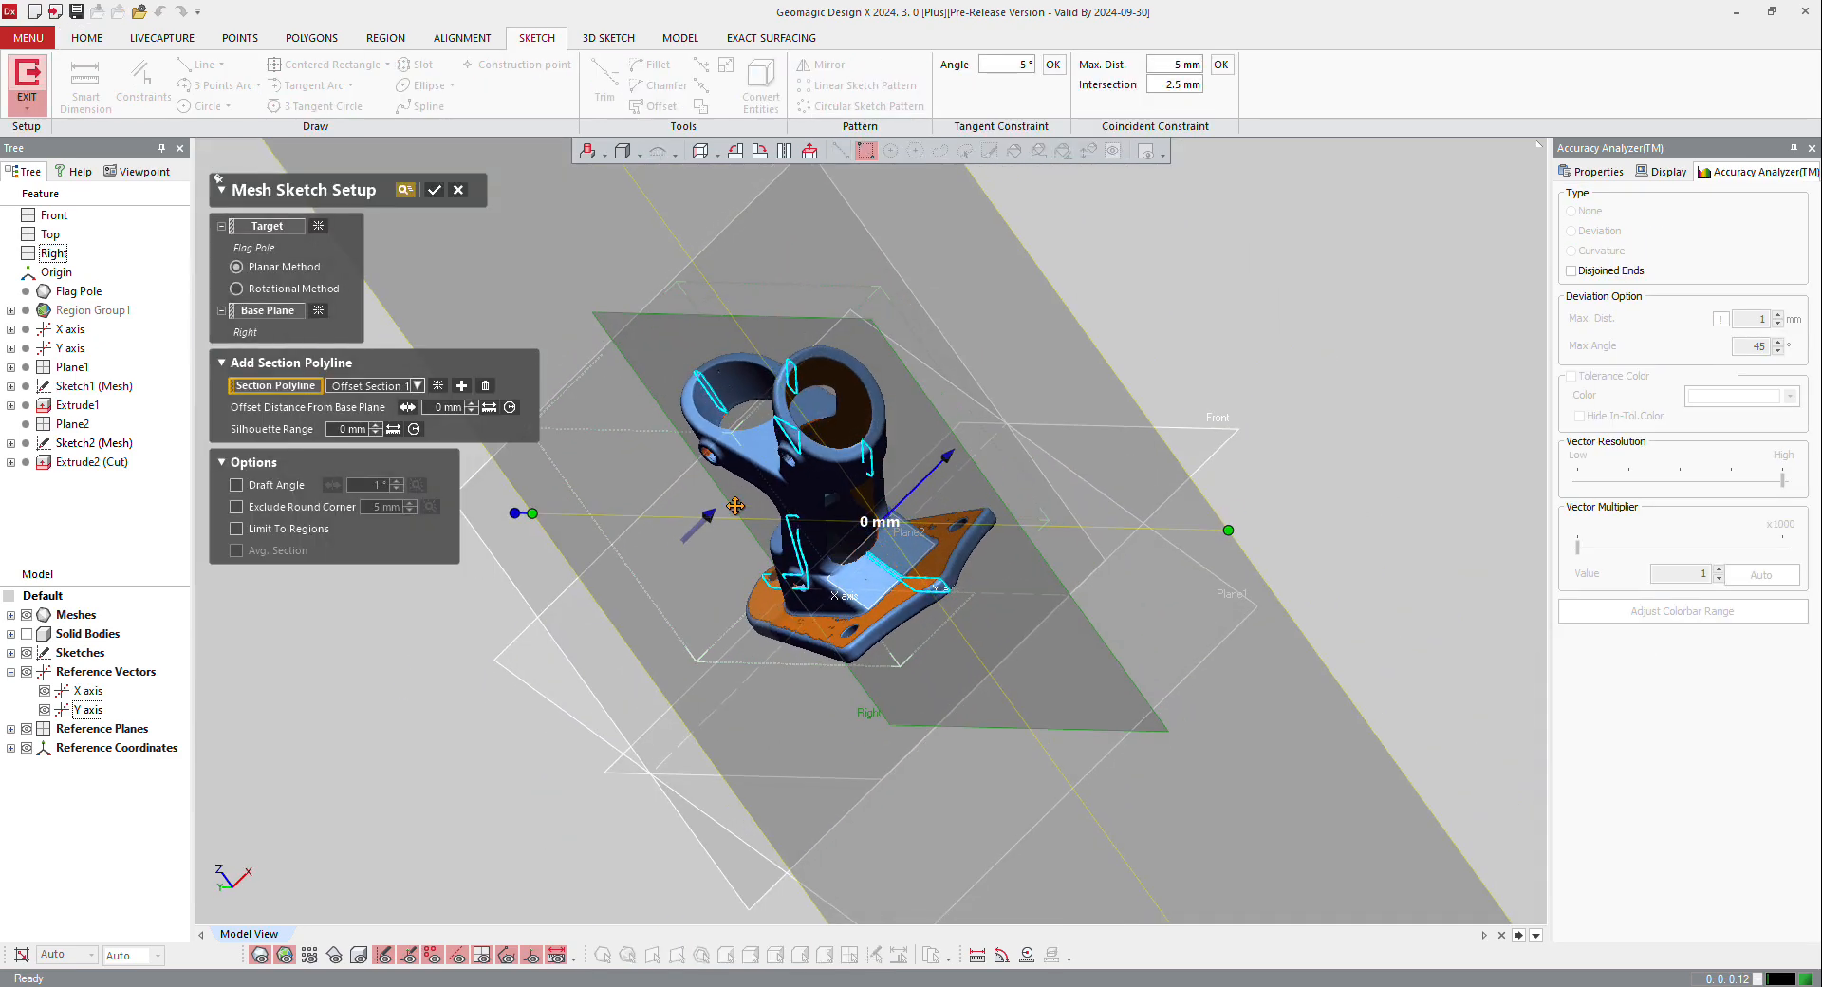
{"action": "mouse_move", "coordinate": [735, 506]}
{"action": "left_mouse_down"}
{"action": "mouse_move", "coordinate": [827, 387]}
{"action": "mouse_move", "coordinate": [898, 359]}
{"action": "left_mouse_up"}
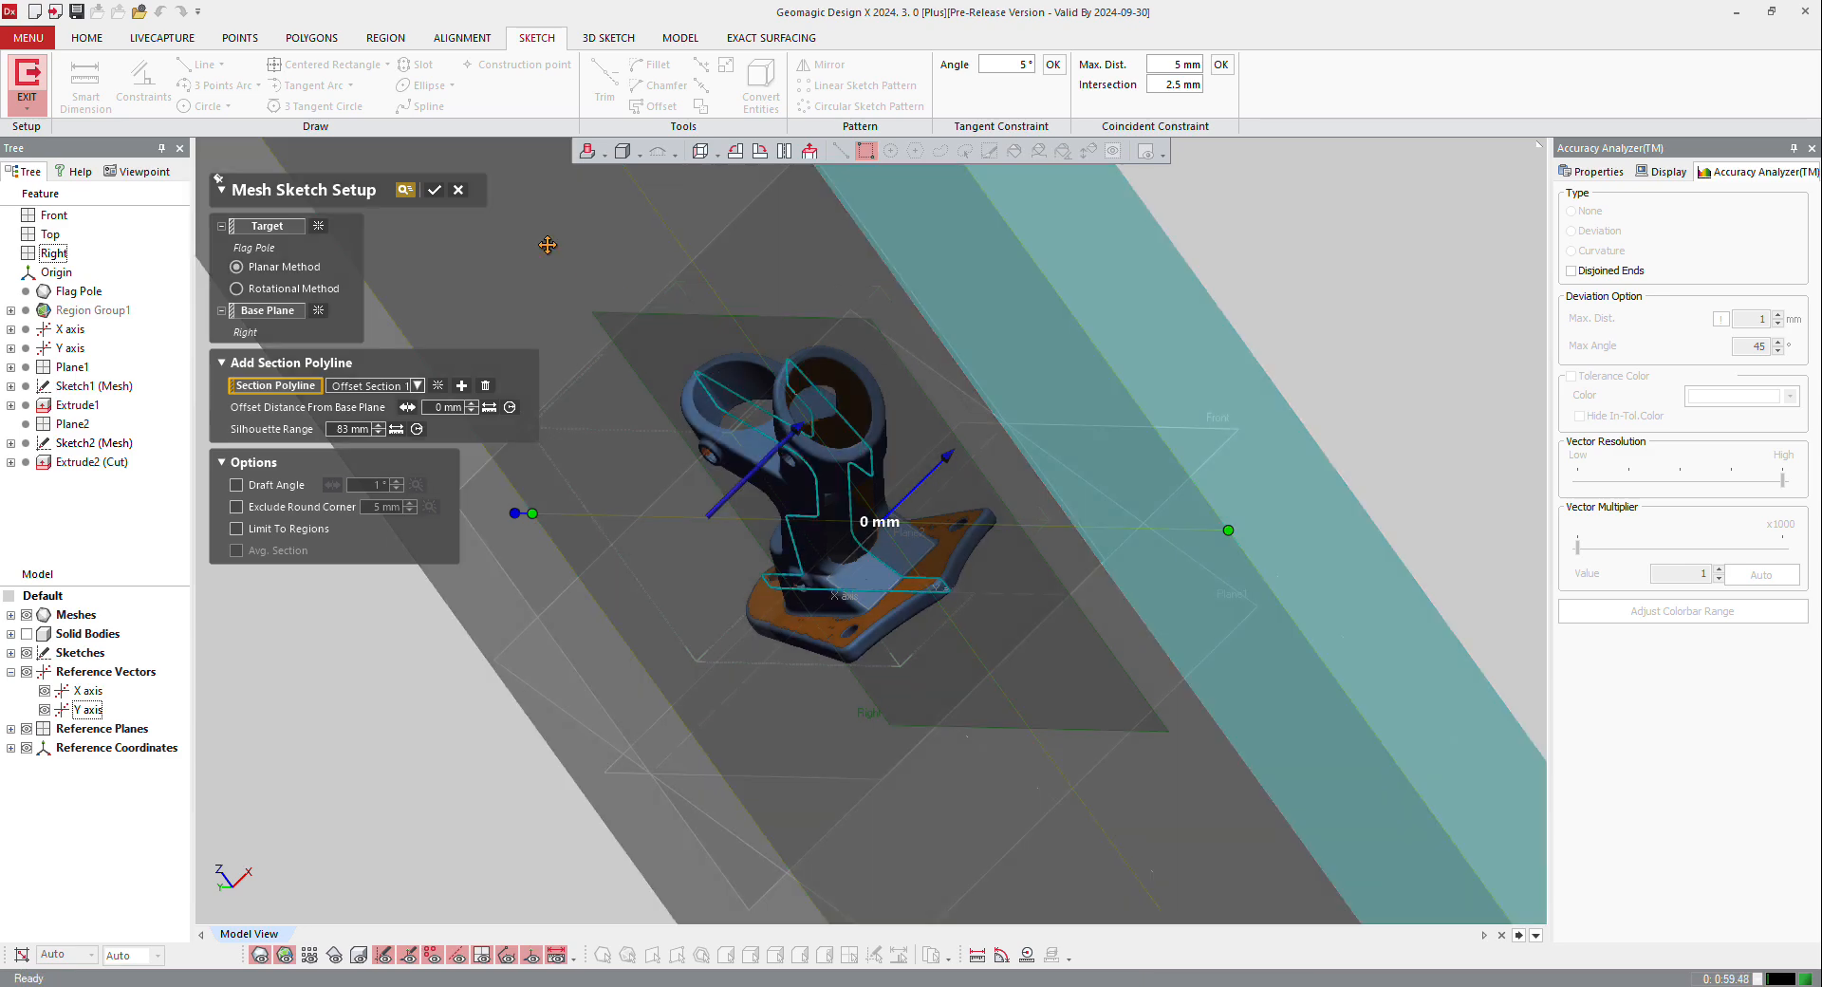
{"action": "left_click", "coordinate": [436, 190]}
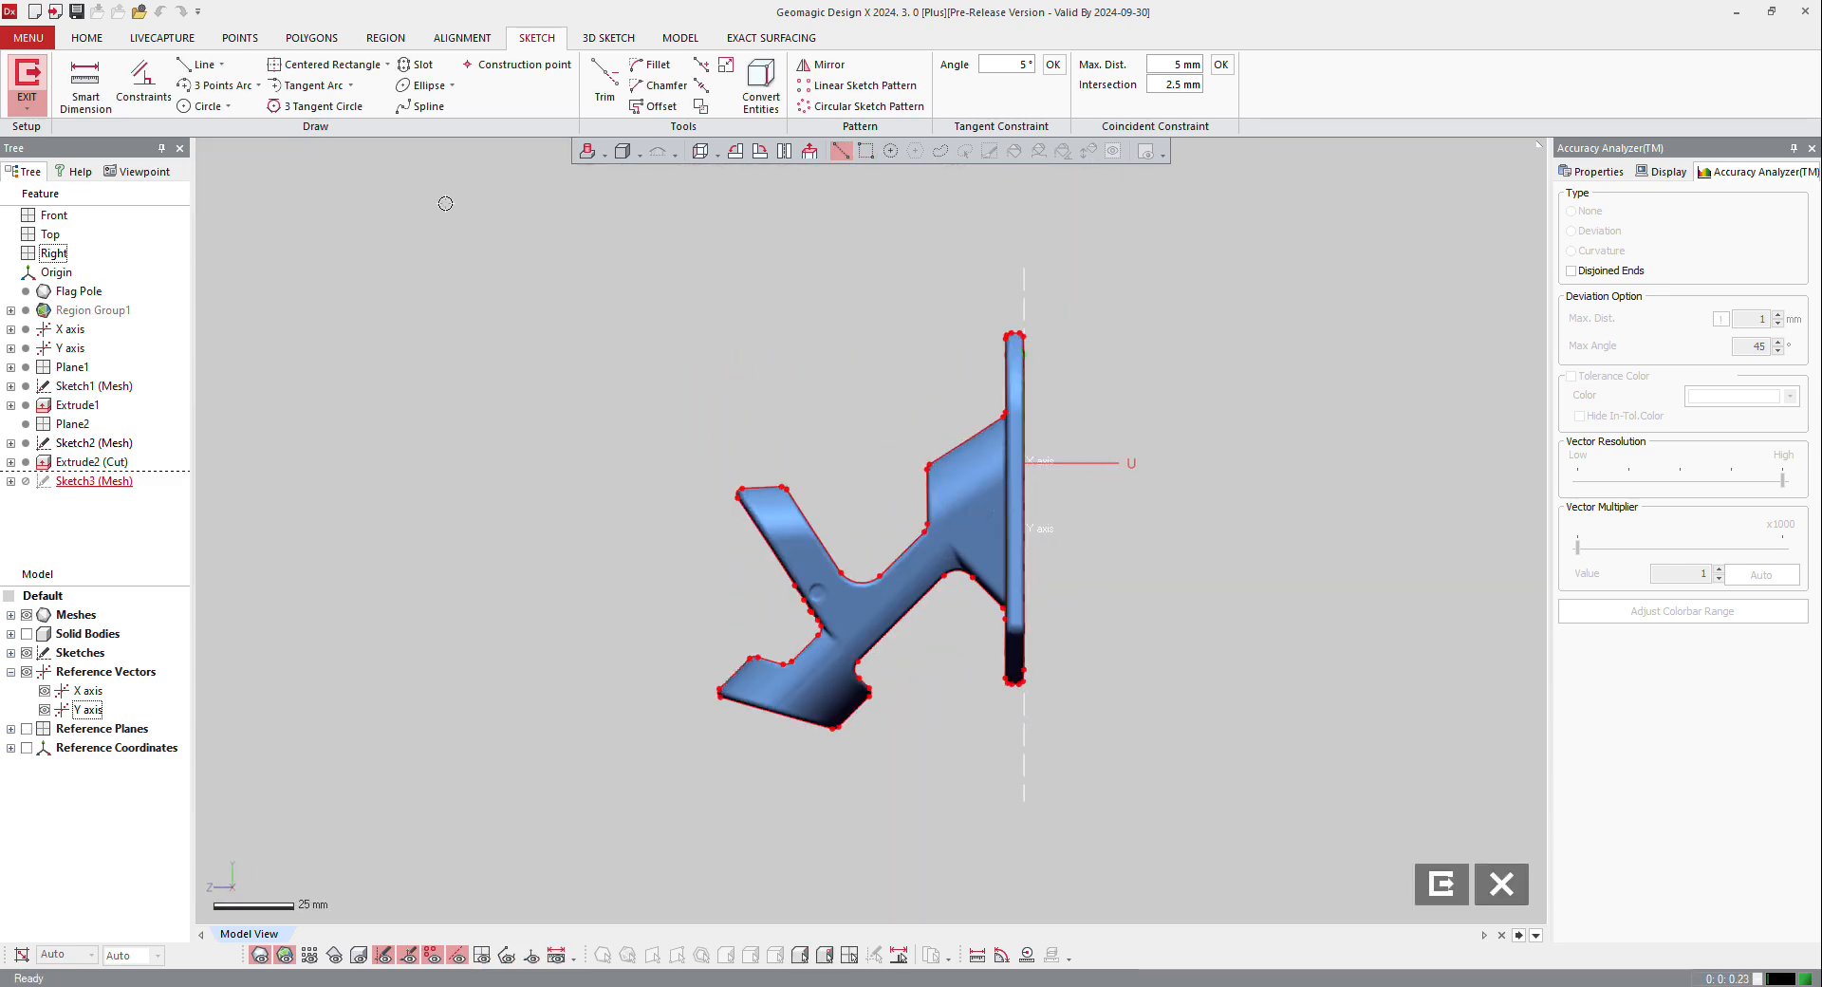
Step: Fit lines to the upper silhouette segments, from the slope beside the base flange to the upper arm's end edge
{"action": "left_click", "coordinate": [200, 65]}
{"action": "left_click", "coordinate": [965, 436]}
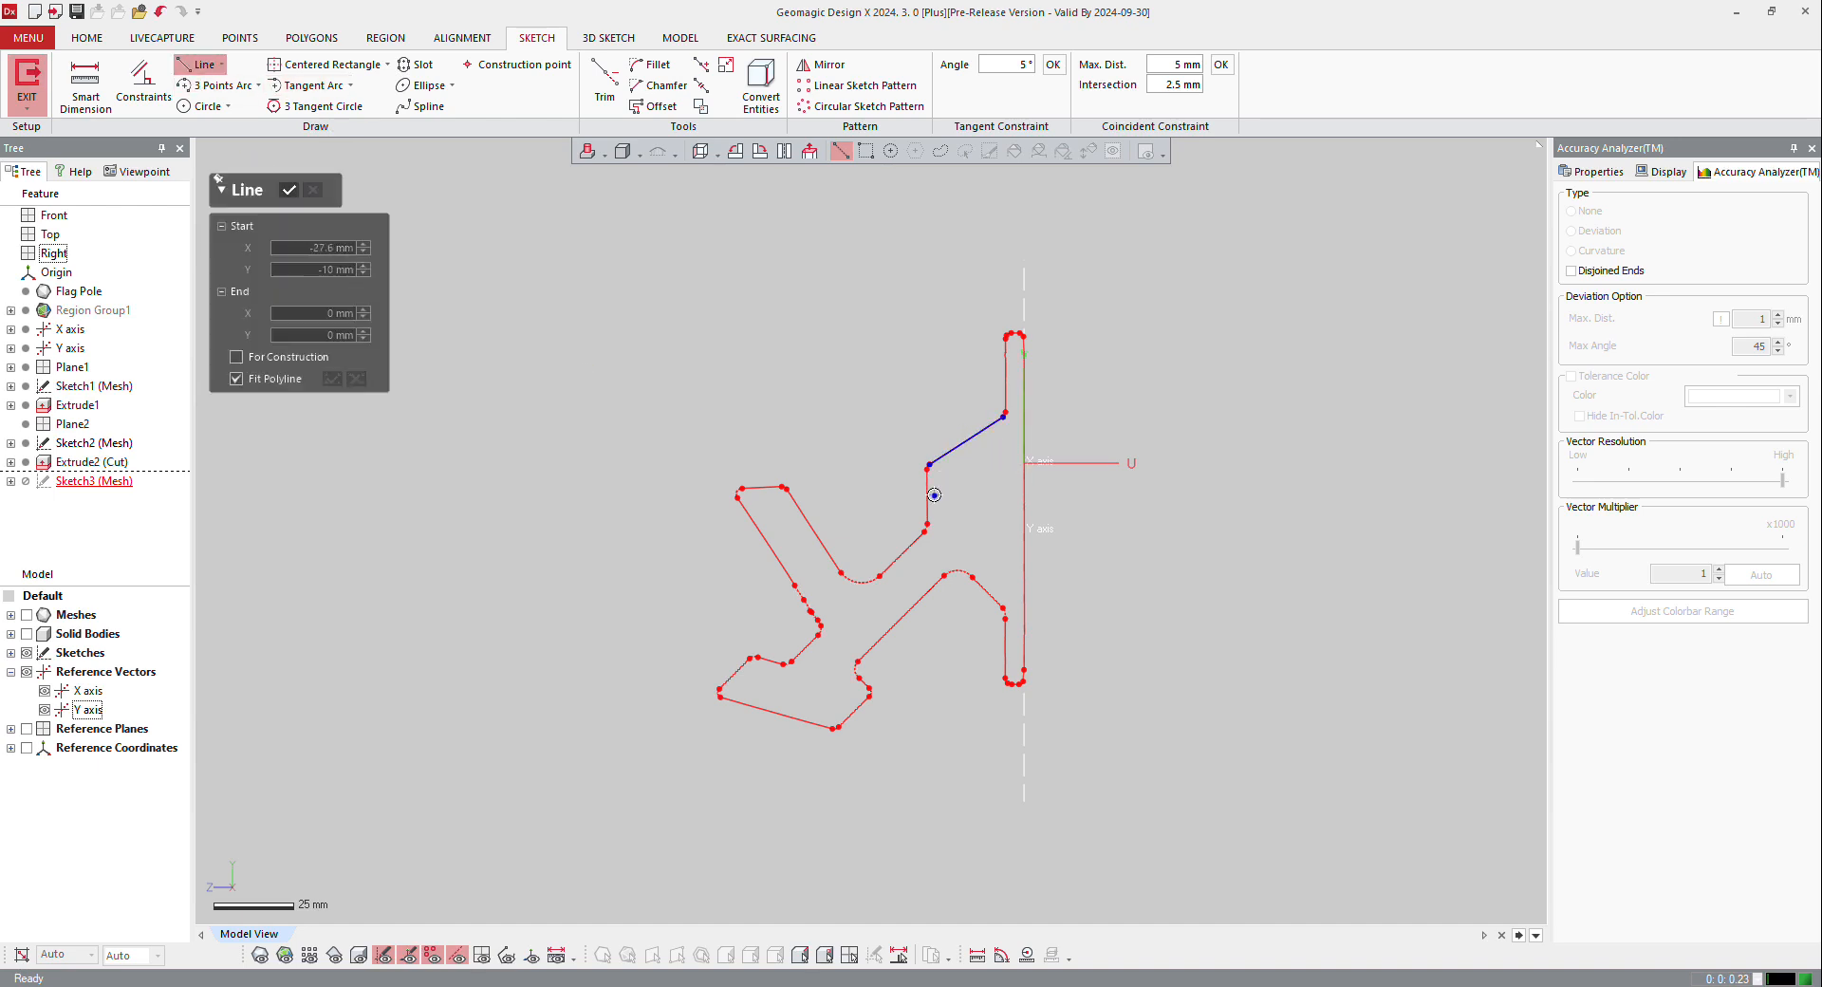
{"action": "left_click", "coordinate": [927, 496]}
{"action": "left_click", "coordinate": [895, 573]}
{"action": "left_click", "coordinate": [757, 488]}
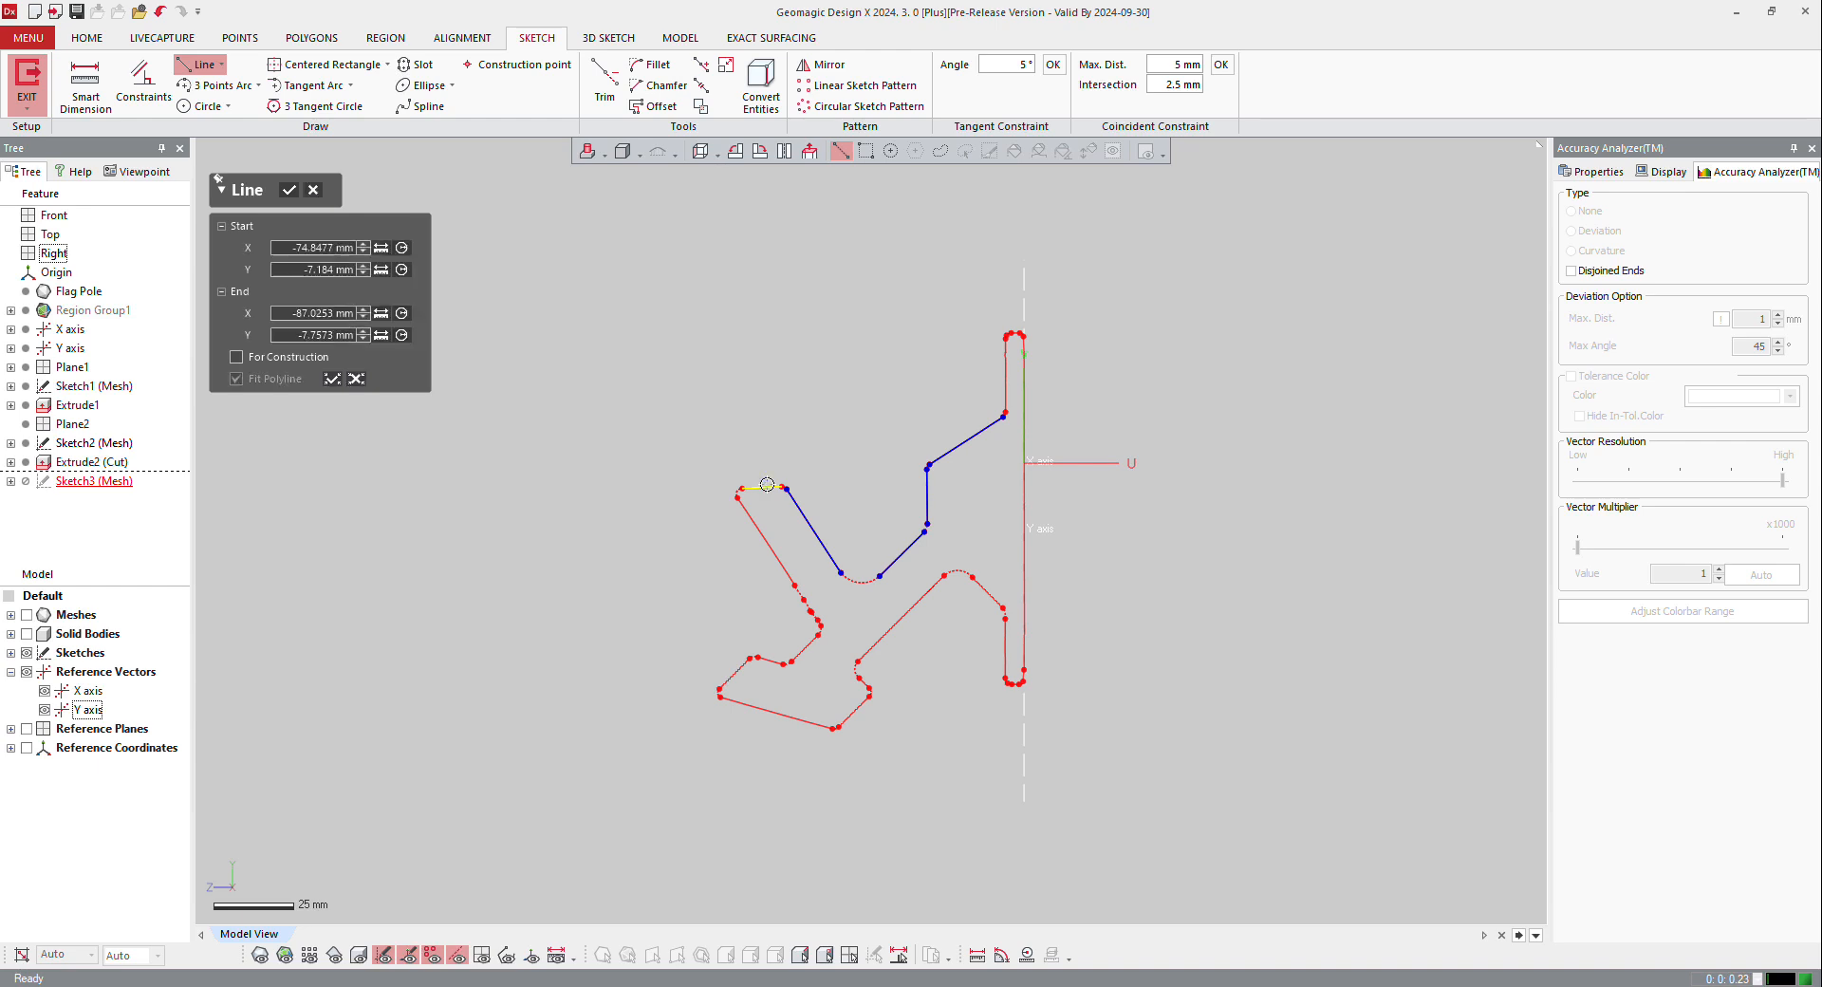
{"action": "left_click", "coordinate": [763, 533]}
{"action": "scroll", "coordinate": [781, 619], "scroll_direction": "up", "scroll_amount": 4}
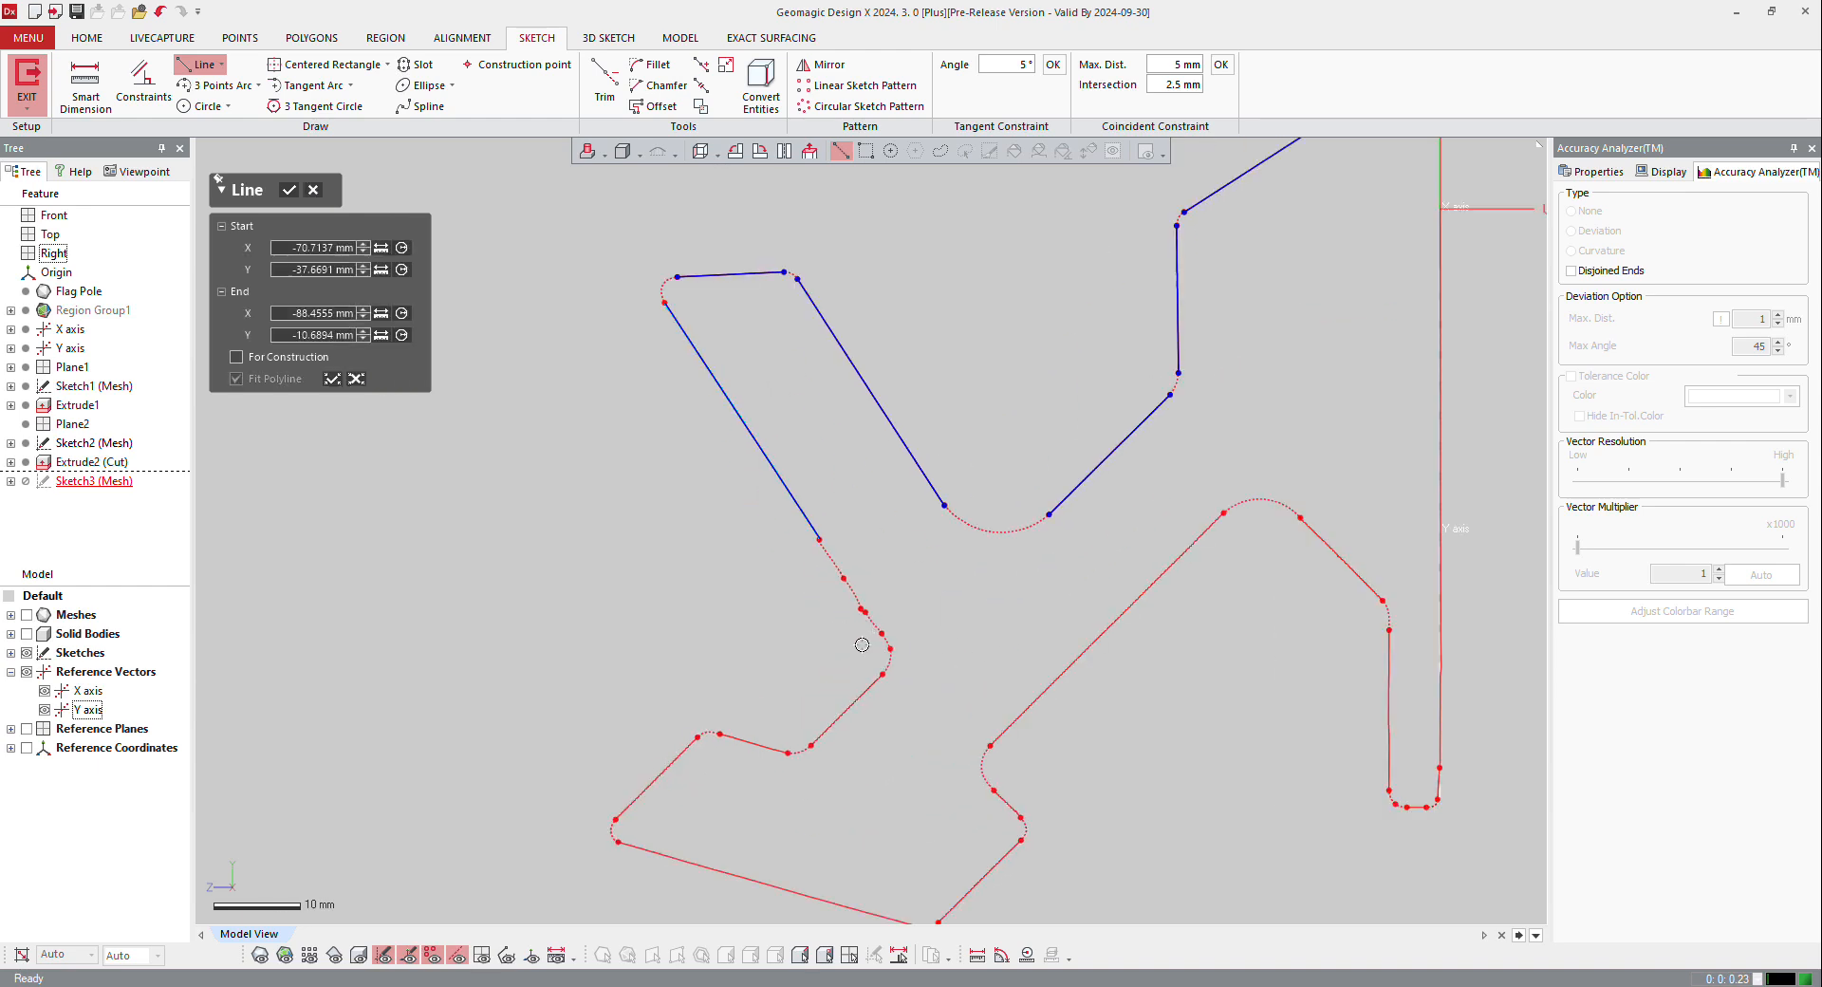
{"action": "left_click", "coordinate": [332, 381]}
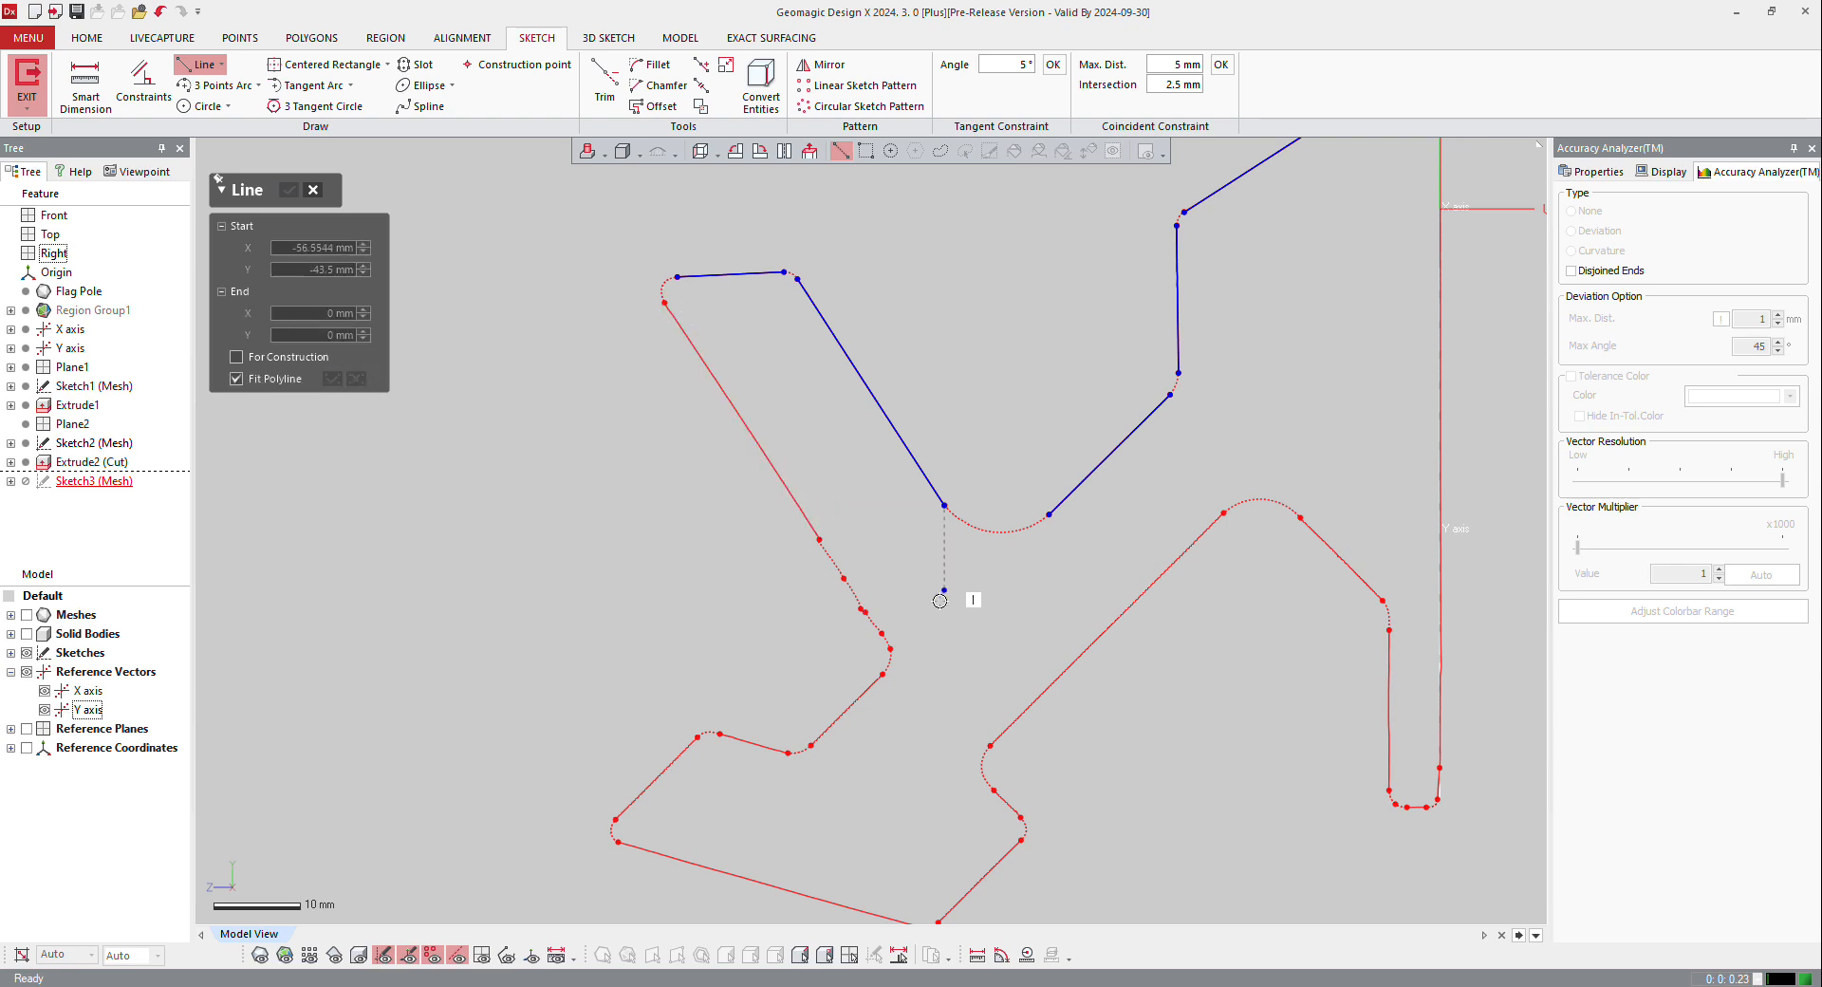
Step: Draw a line about 44 mm long along the upper arm's outer edge and fit lines to five straight segments around the lower arm's end
{"action": "left_click", "coordinate": [886, 631]}
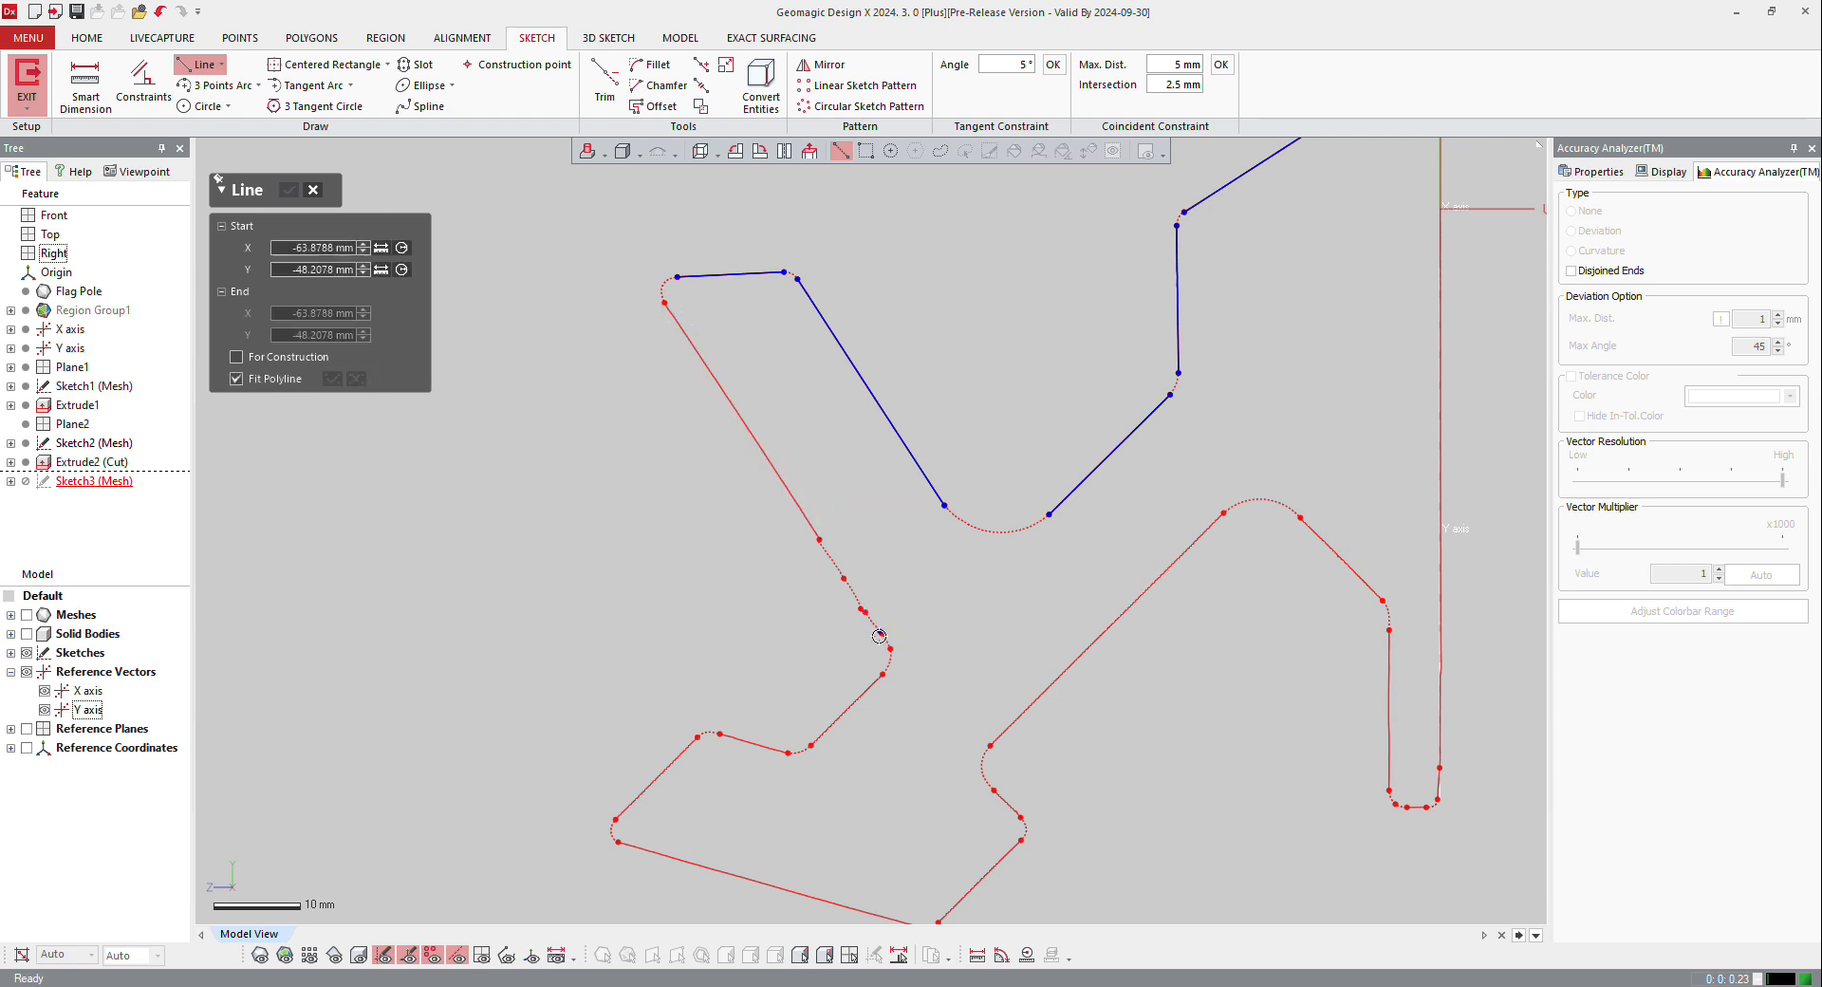
{"action": "left_click", "coordinate": [667, 304]}
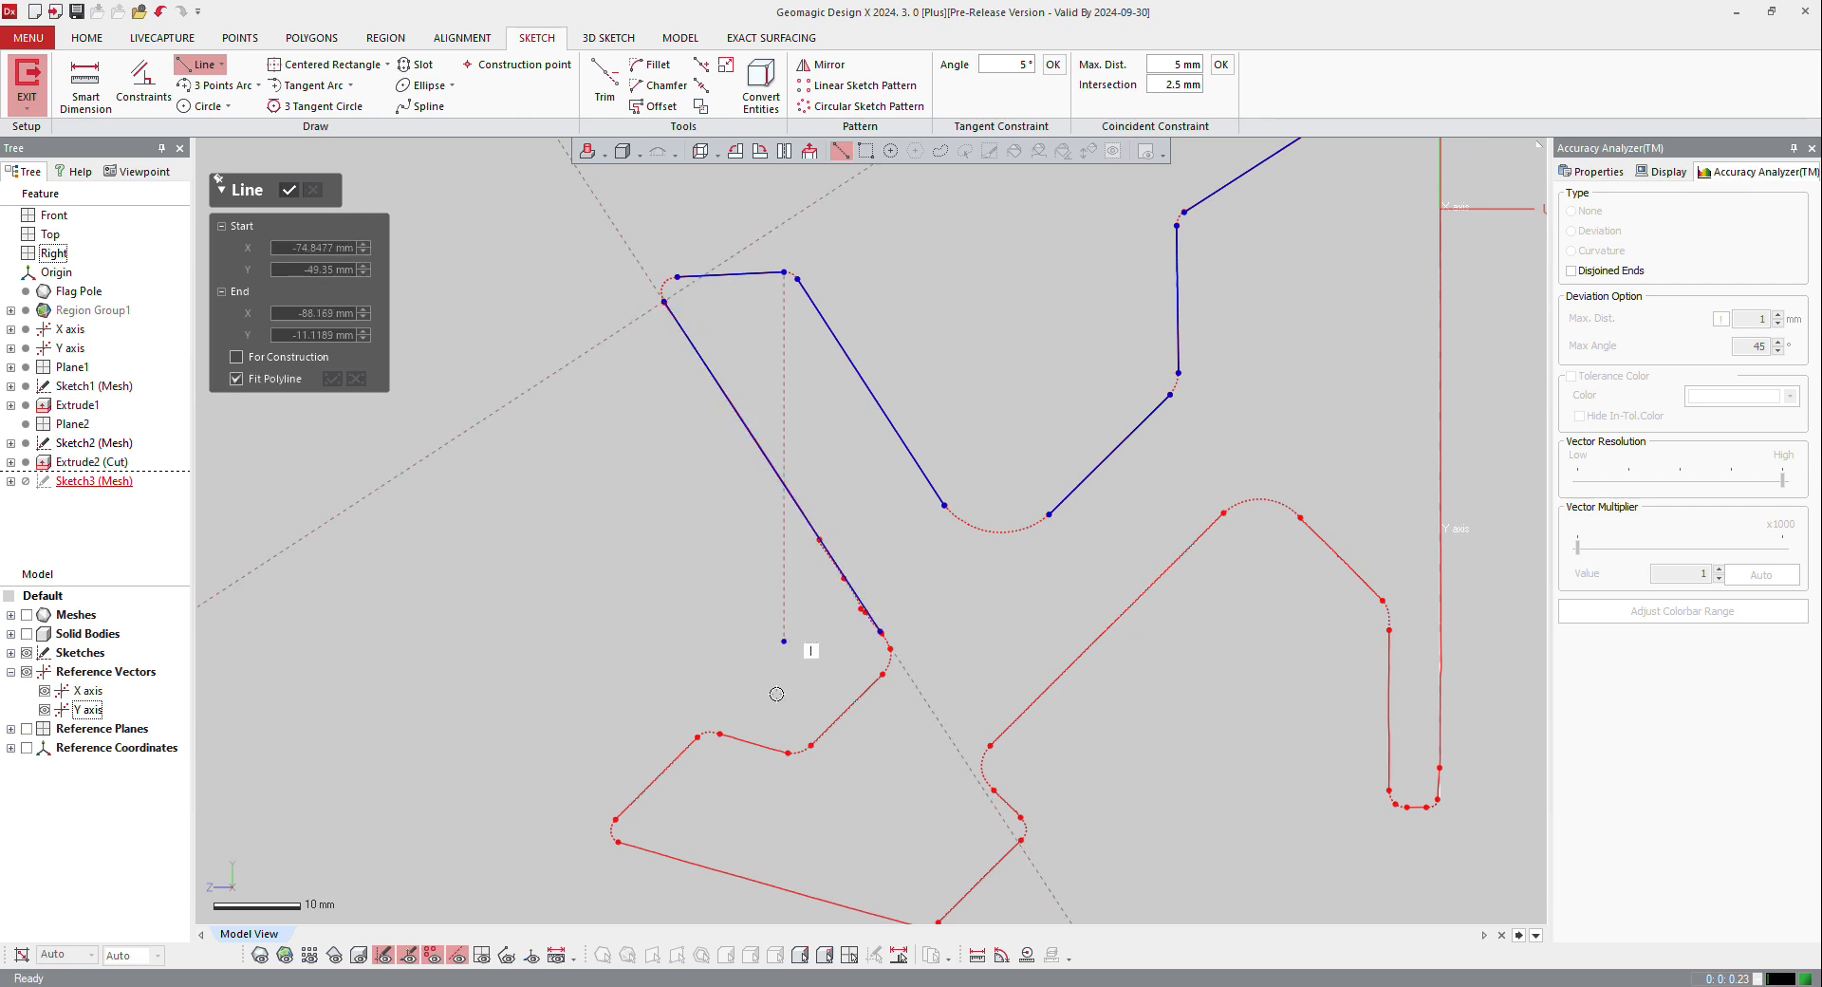
{"action": "left_click", "coordinate": [847, 713]}
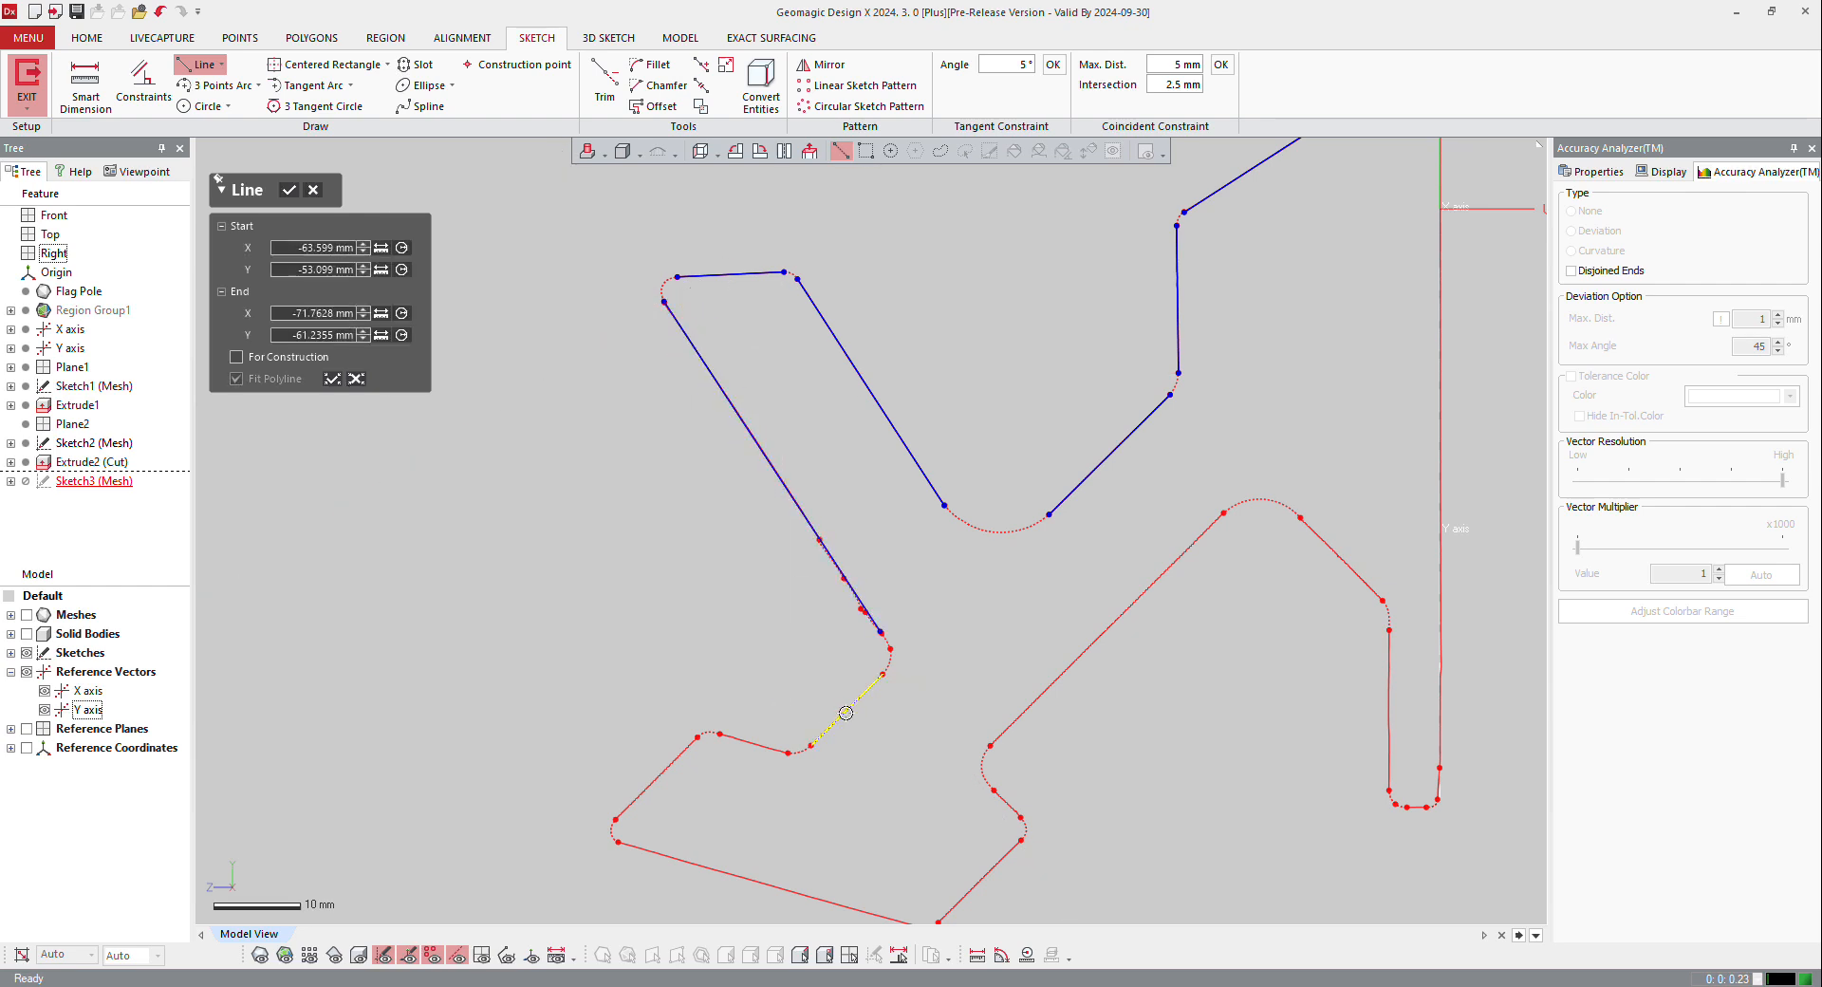
{"action": "left_click", "coordinate": [758, 739]}
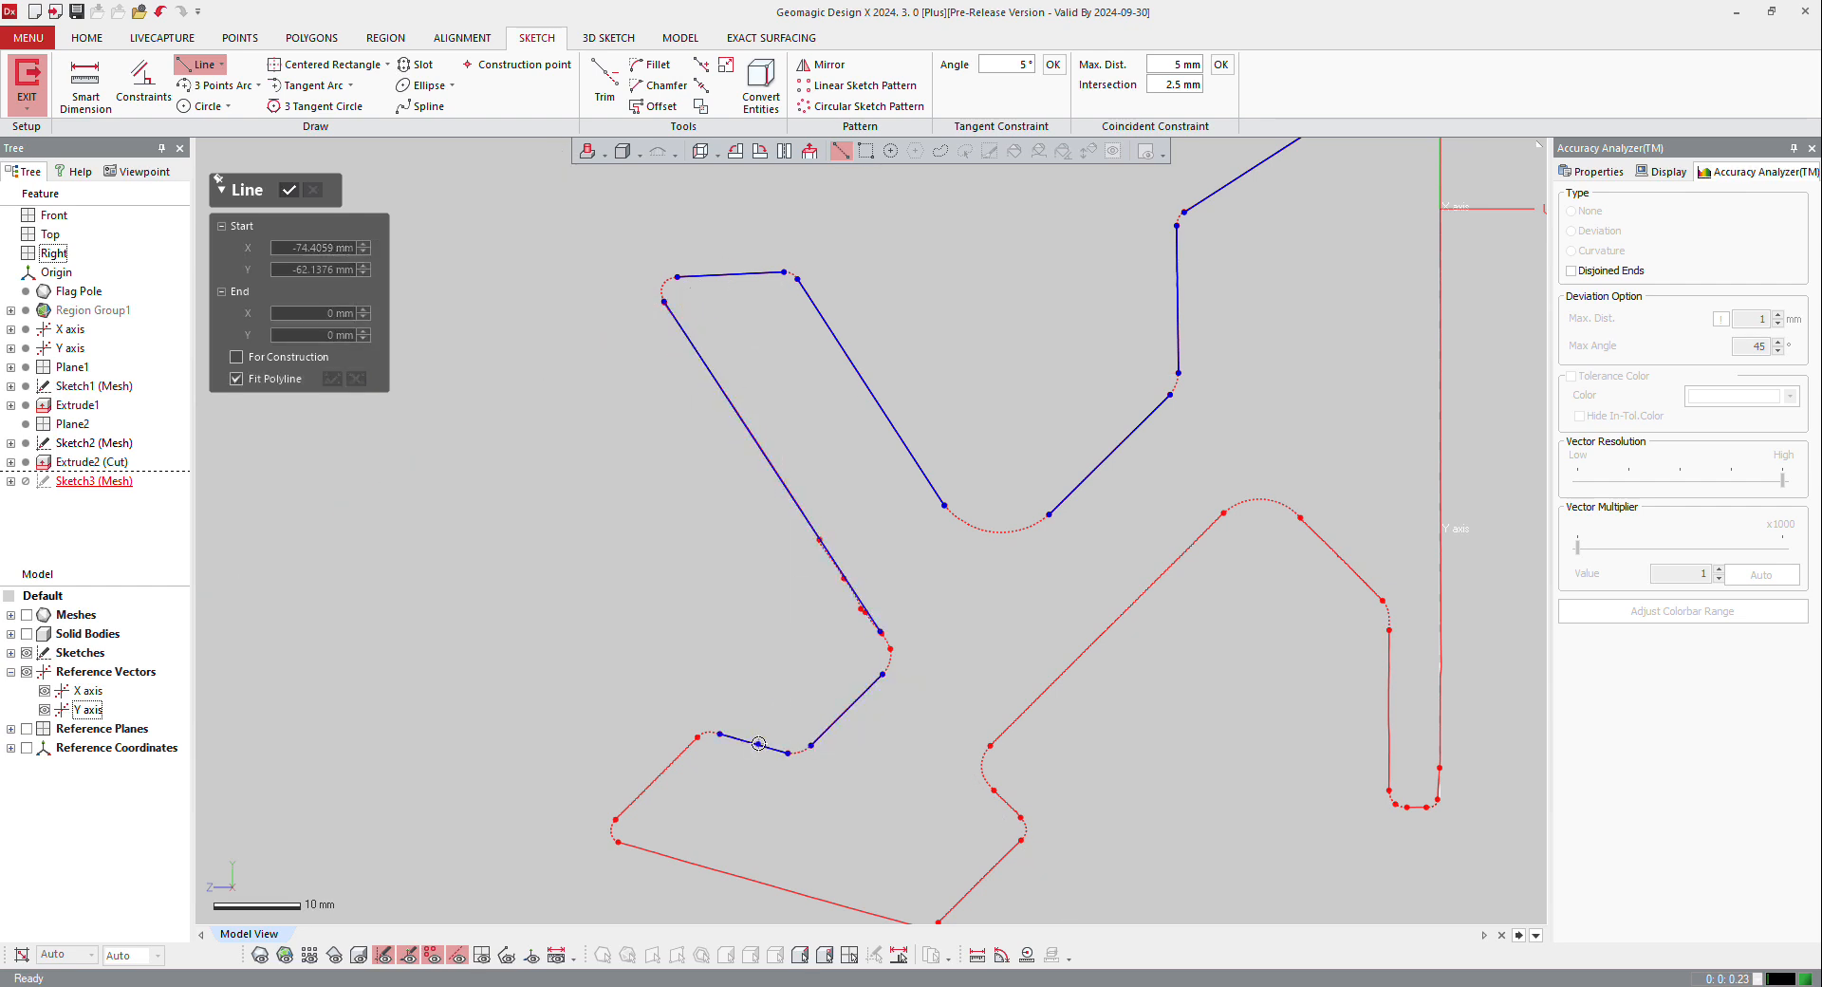
{"action": "left_click", "coordinate": [673, 755]}
{"action": "scroll", "coordinate": [673, 754], "scroll_direction": "down", "scroll_amount": 3}
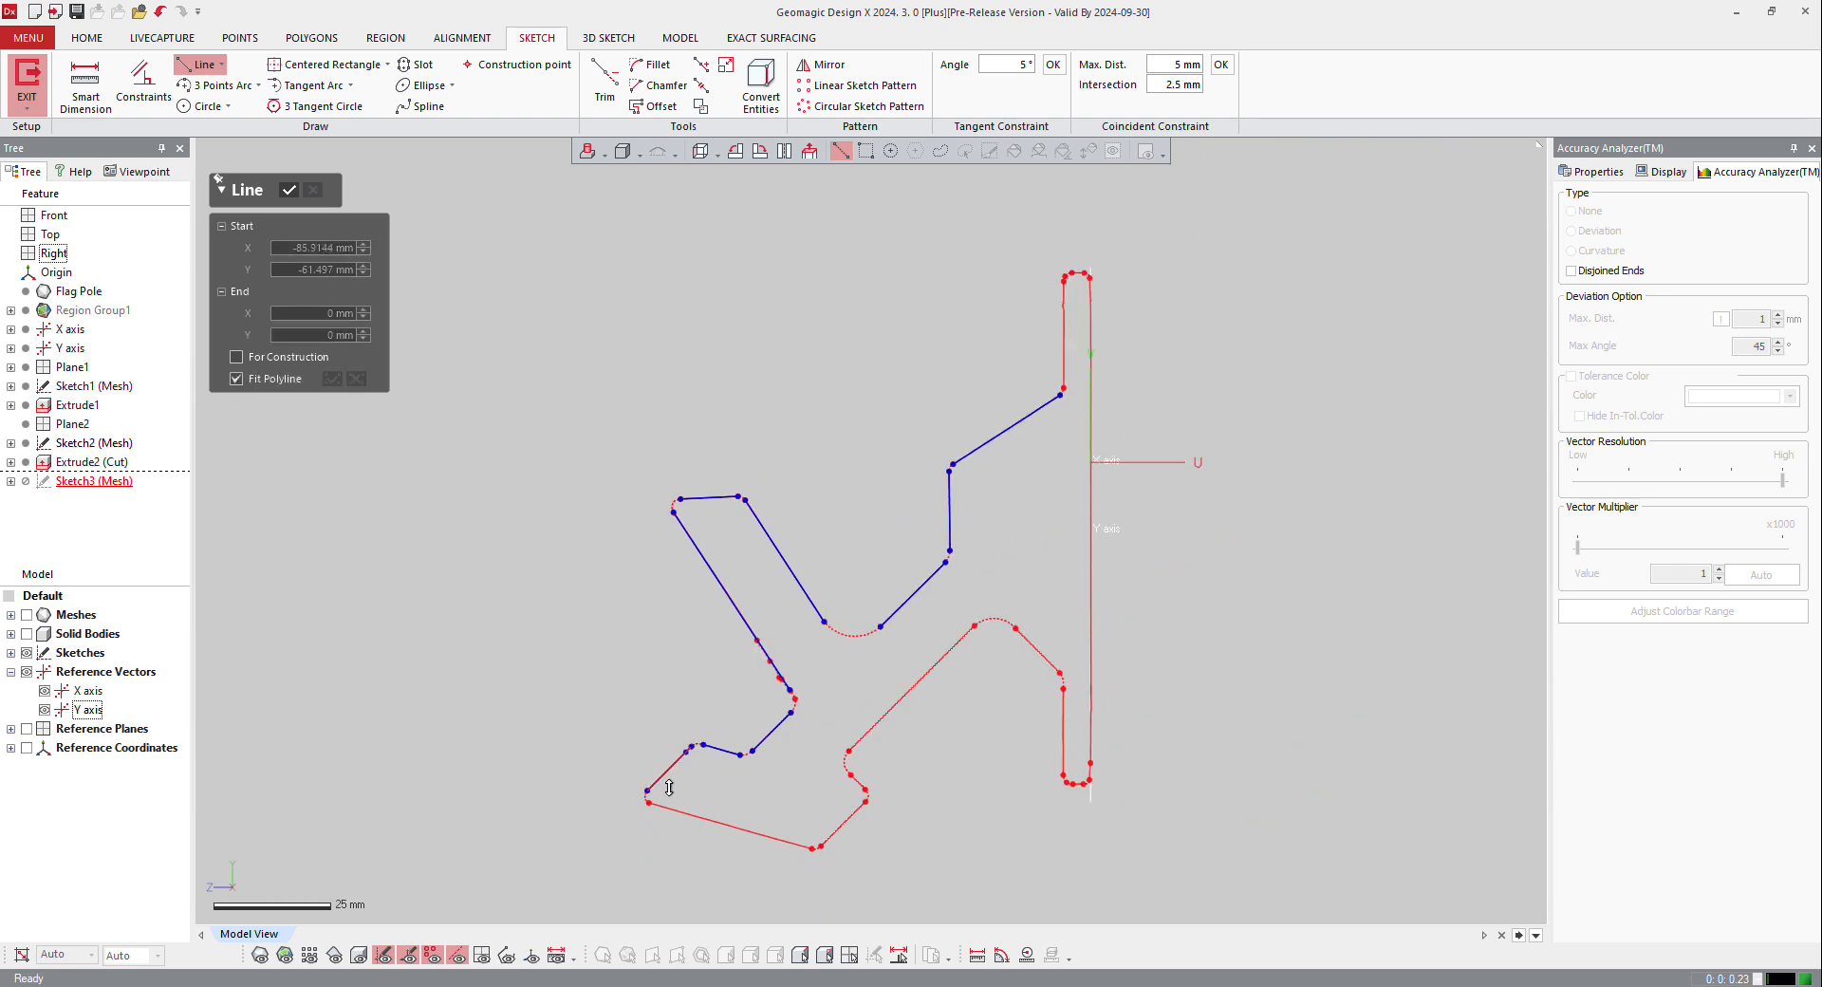
{"action": "left_click", "coordinate": [720, 822]}
{"action": "left_click", "coordinate": [856, 802]}
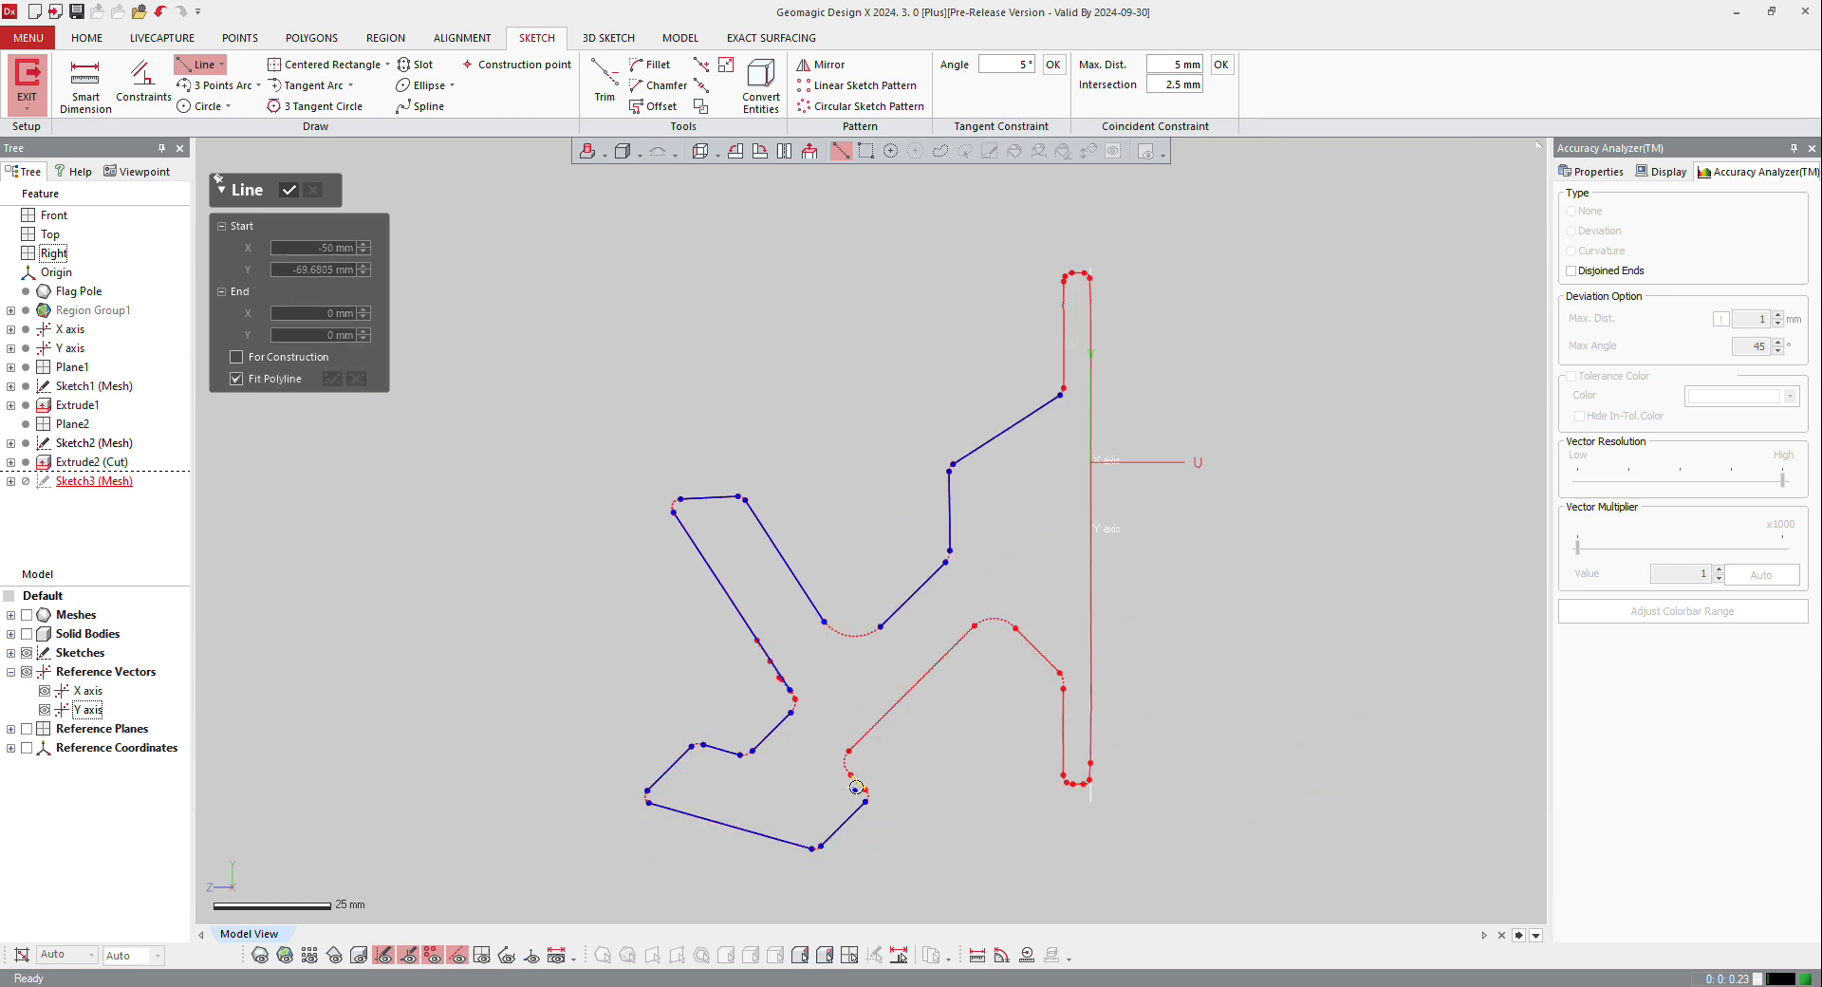
Step: Compare the silhouette lines with the mesh and the cut solid body
{"action": "left_click", "coordinate": [258, 955]}
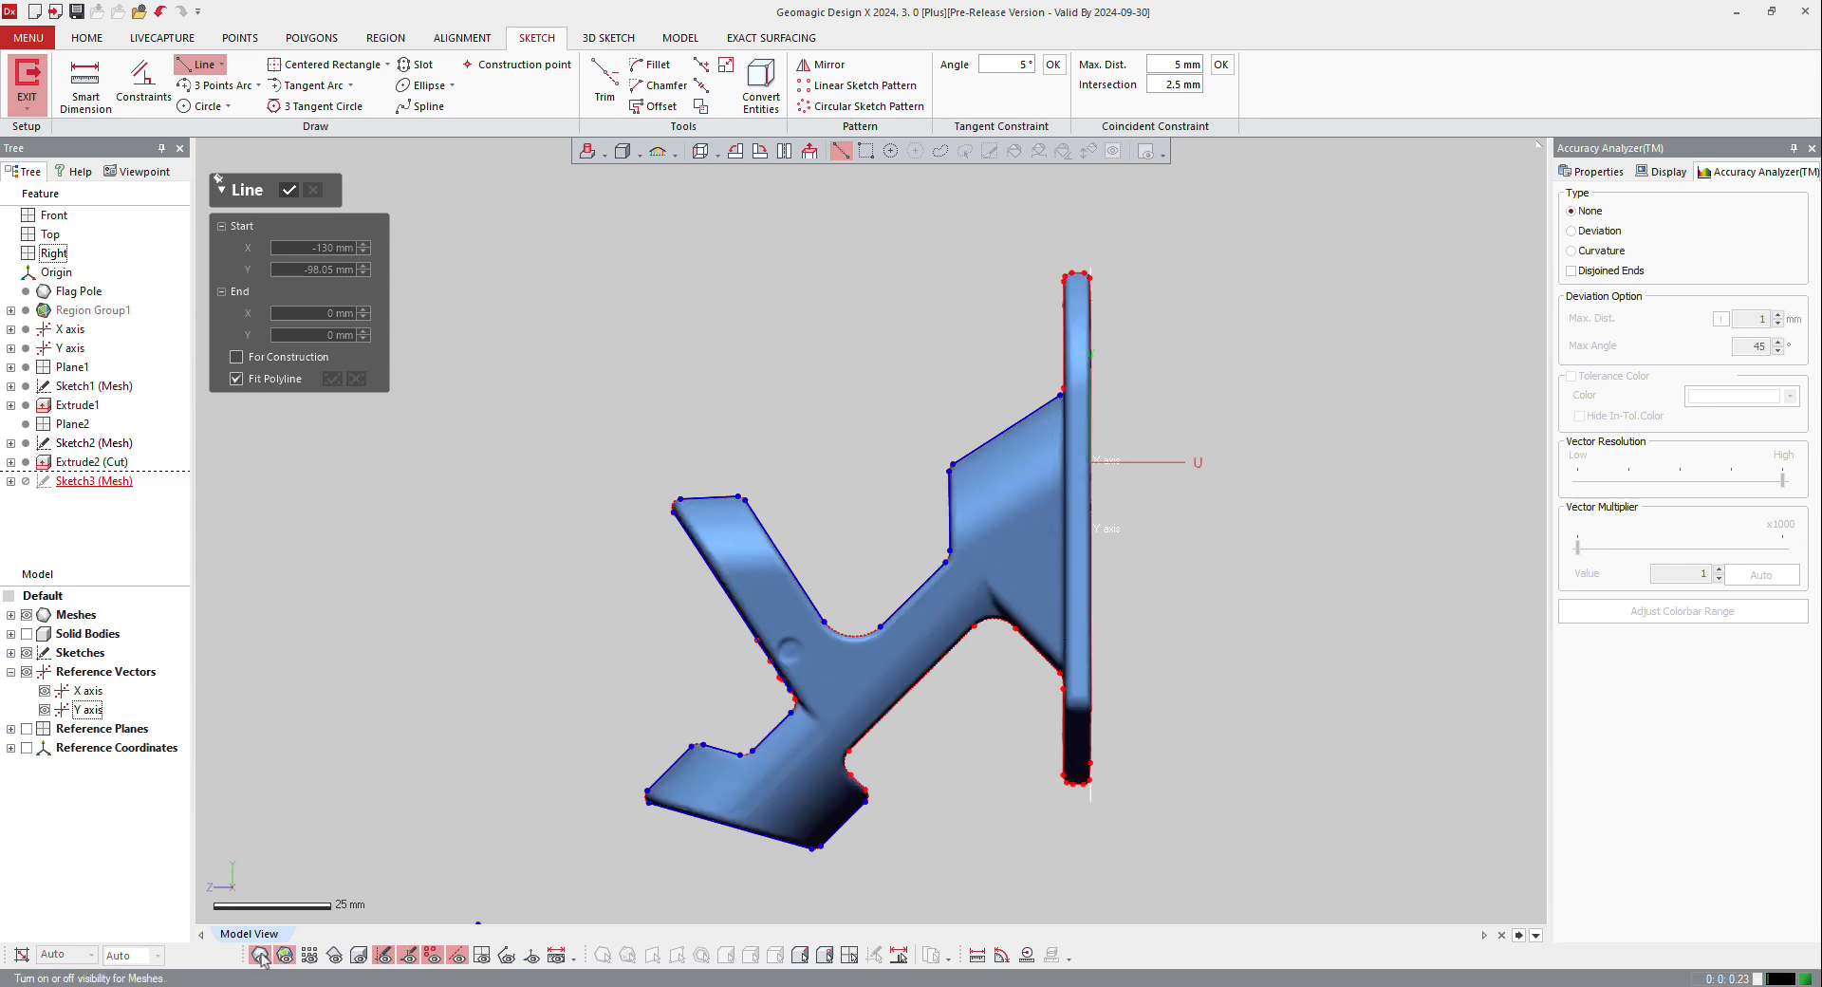
{"action": "left_click", "coordinate": [358, 956]}
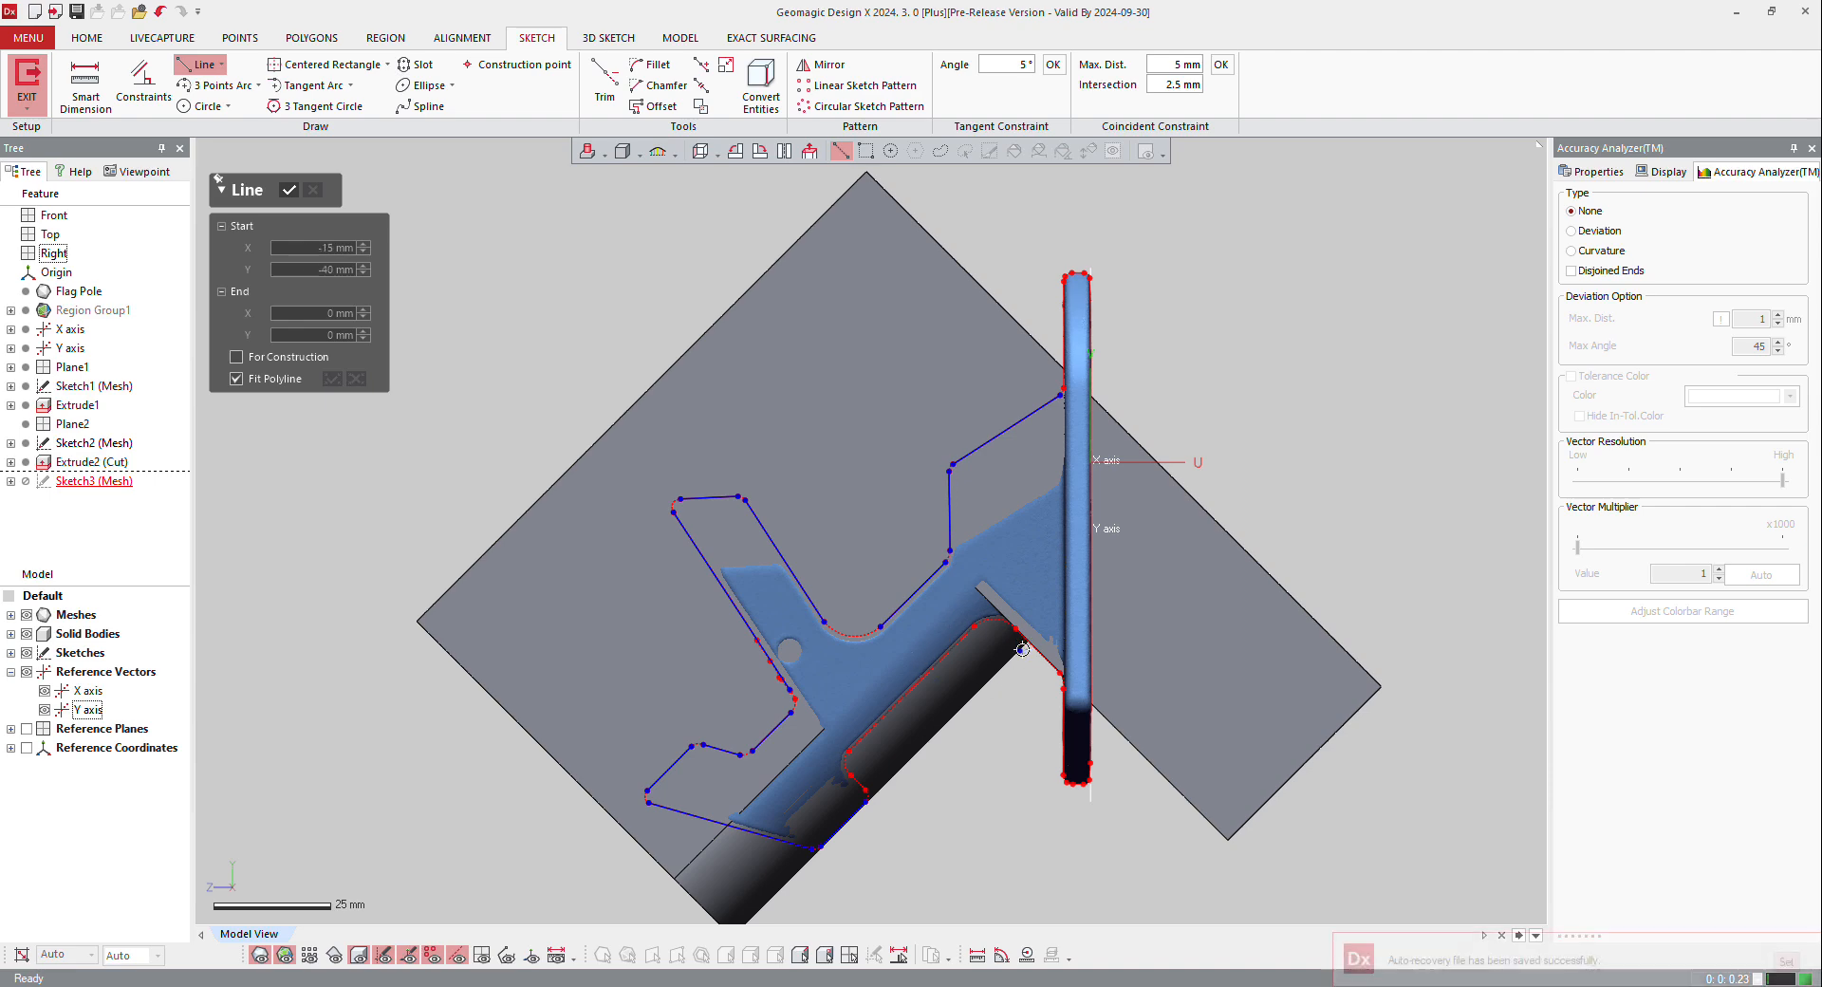
{"action": "mouse_move", "coordinate": [465, 983]}
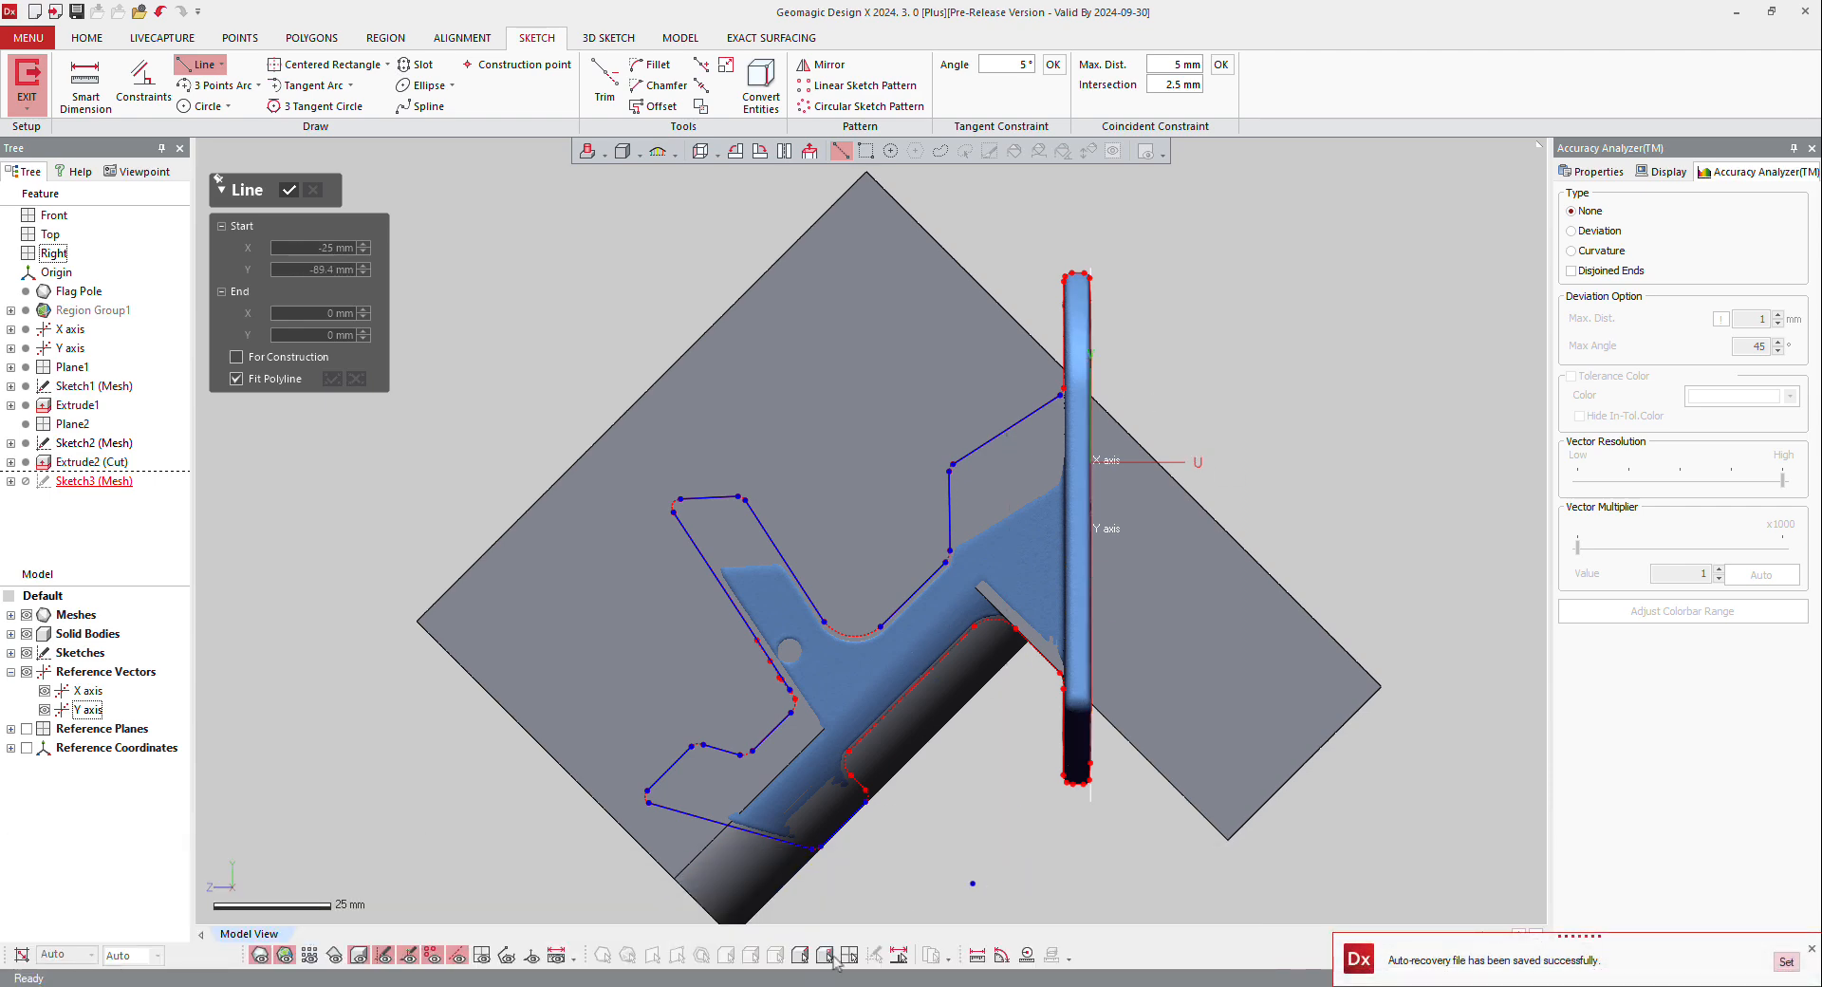
{"action": "left_click", "coordinate": [358, 956]}
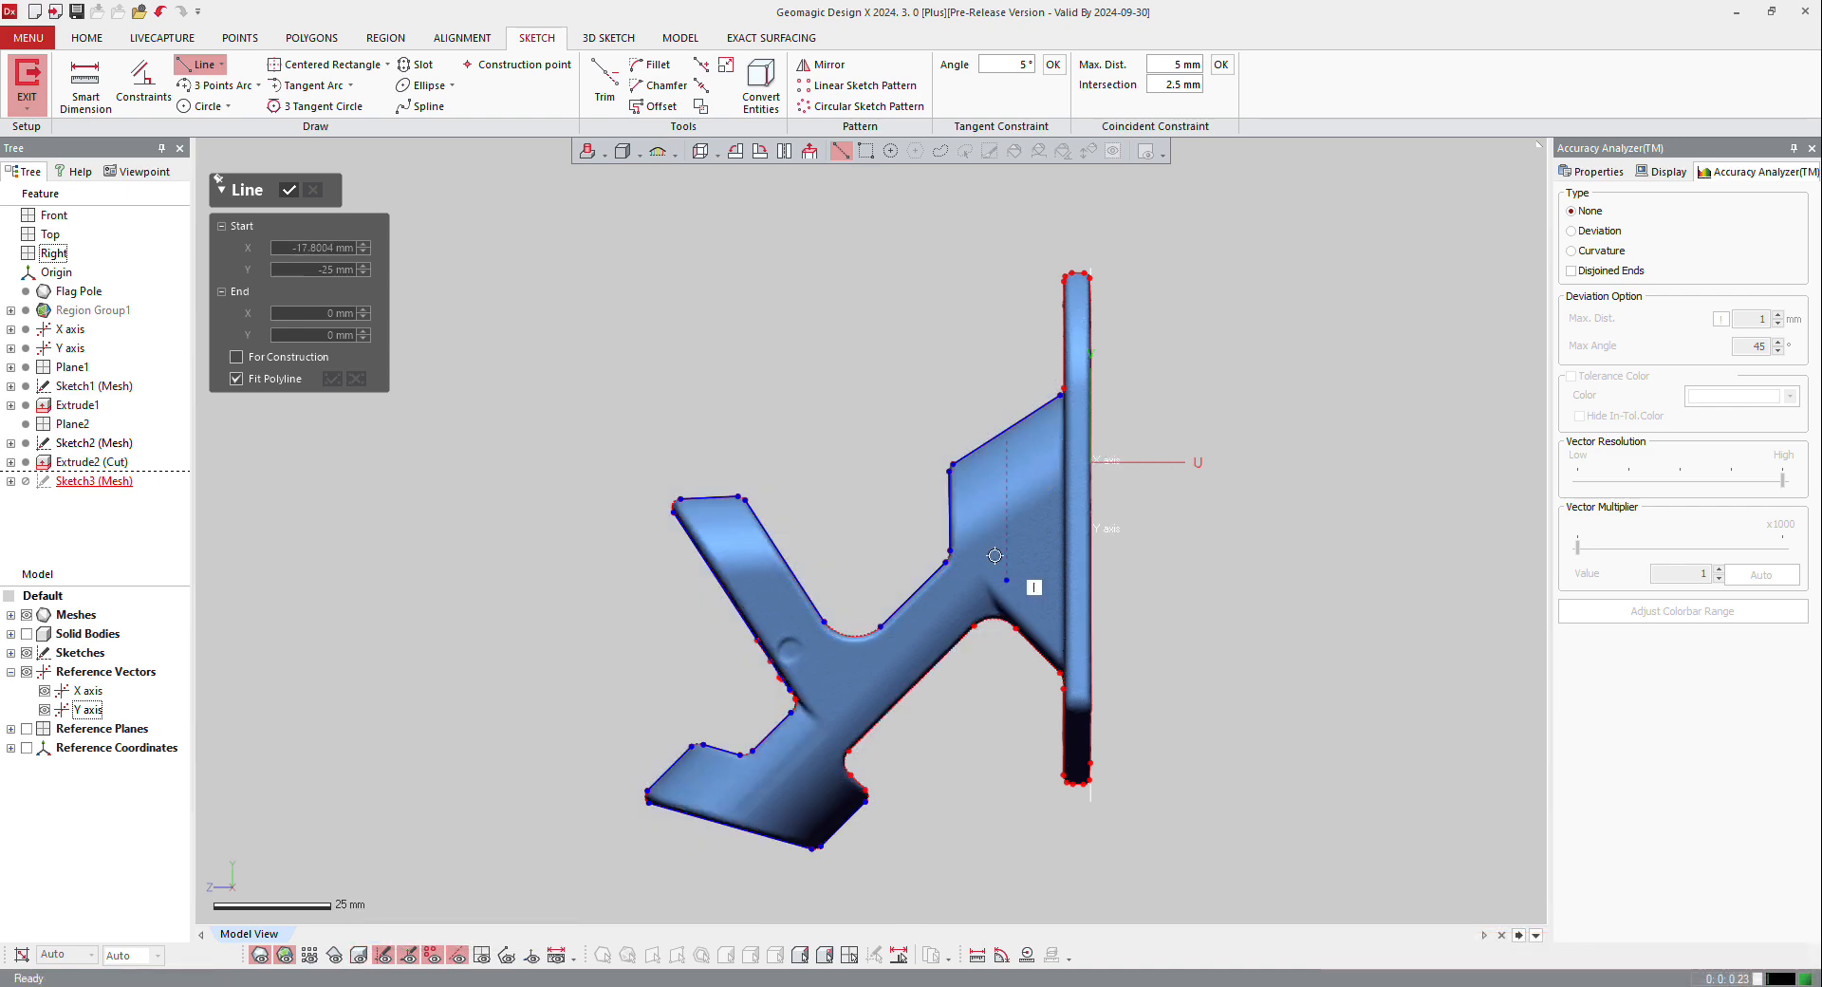
Step: Draw a vertical line about 74 mm long inside the base flange's thickness and hide the mesh
{"action": "scroll", "coordinate": [1114, 504], "scroll_direction": "up", "scroll_amount": 2}
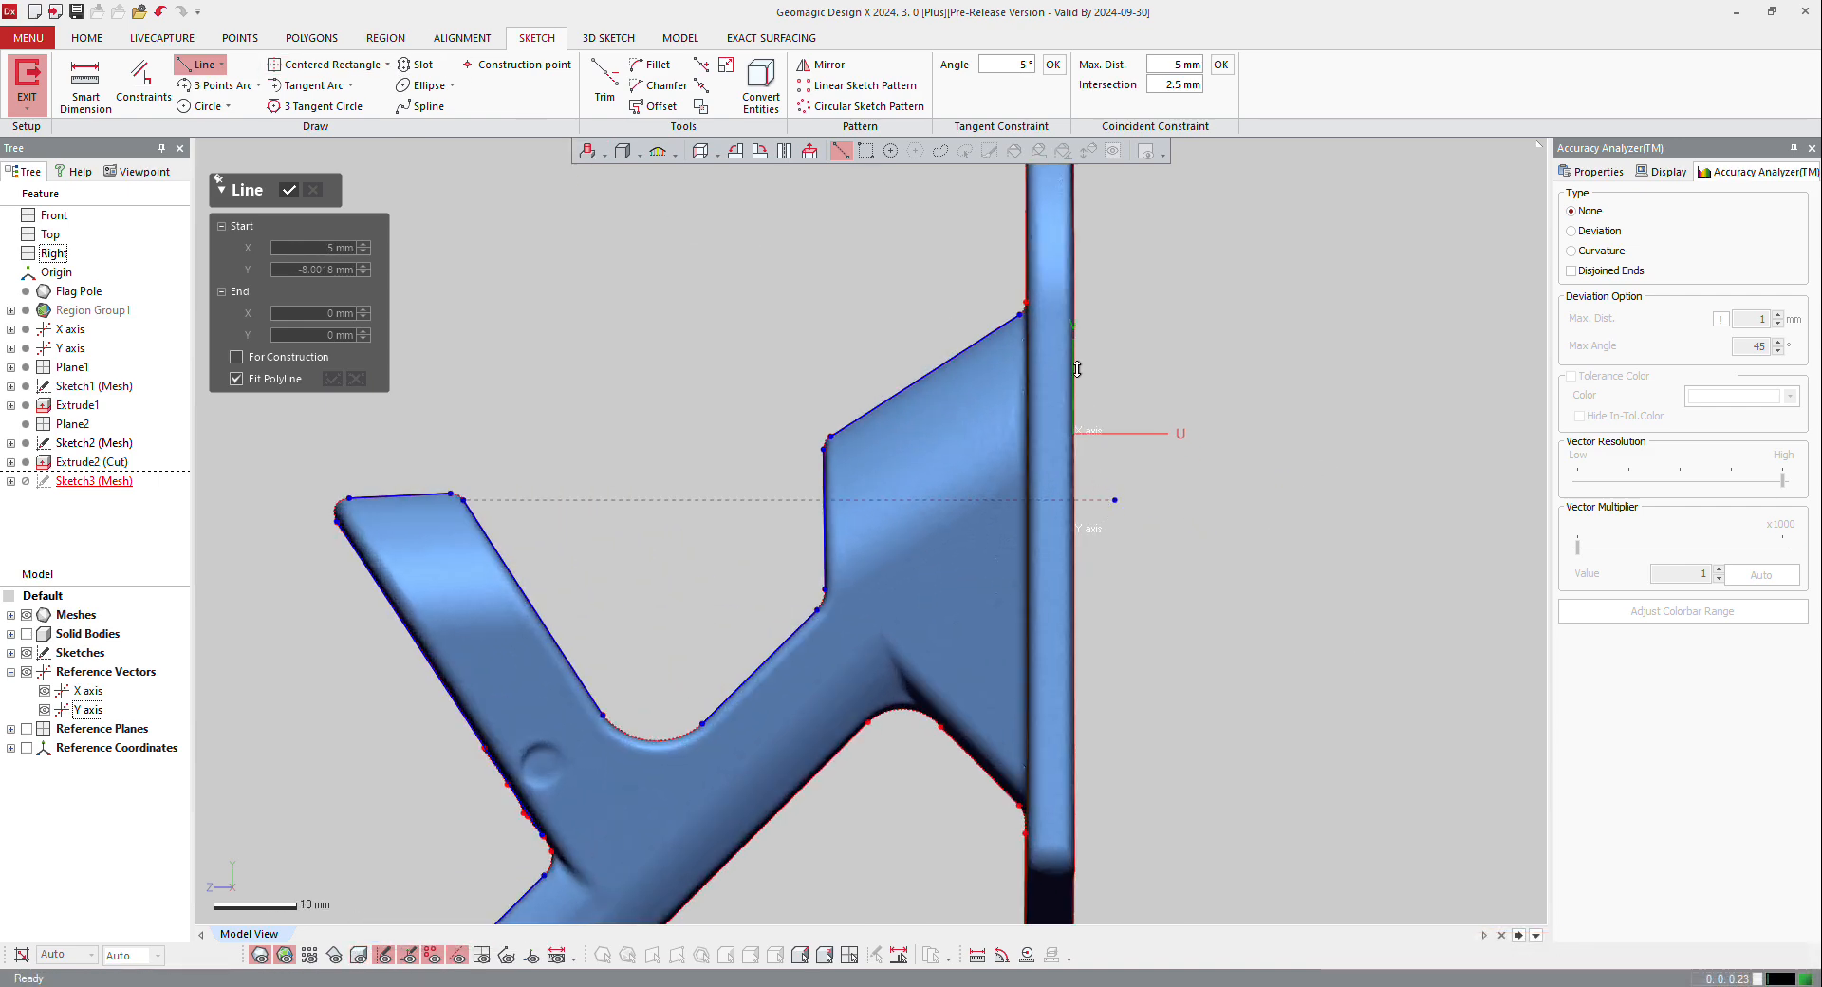
{"action": "left_click", "coordinate": [1056, 259]}
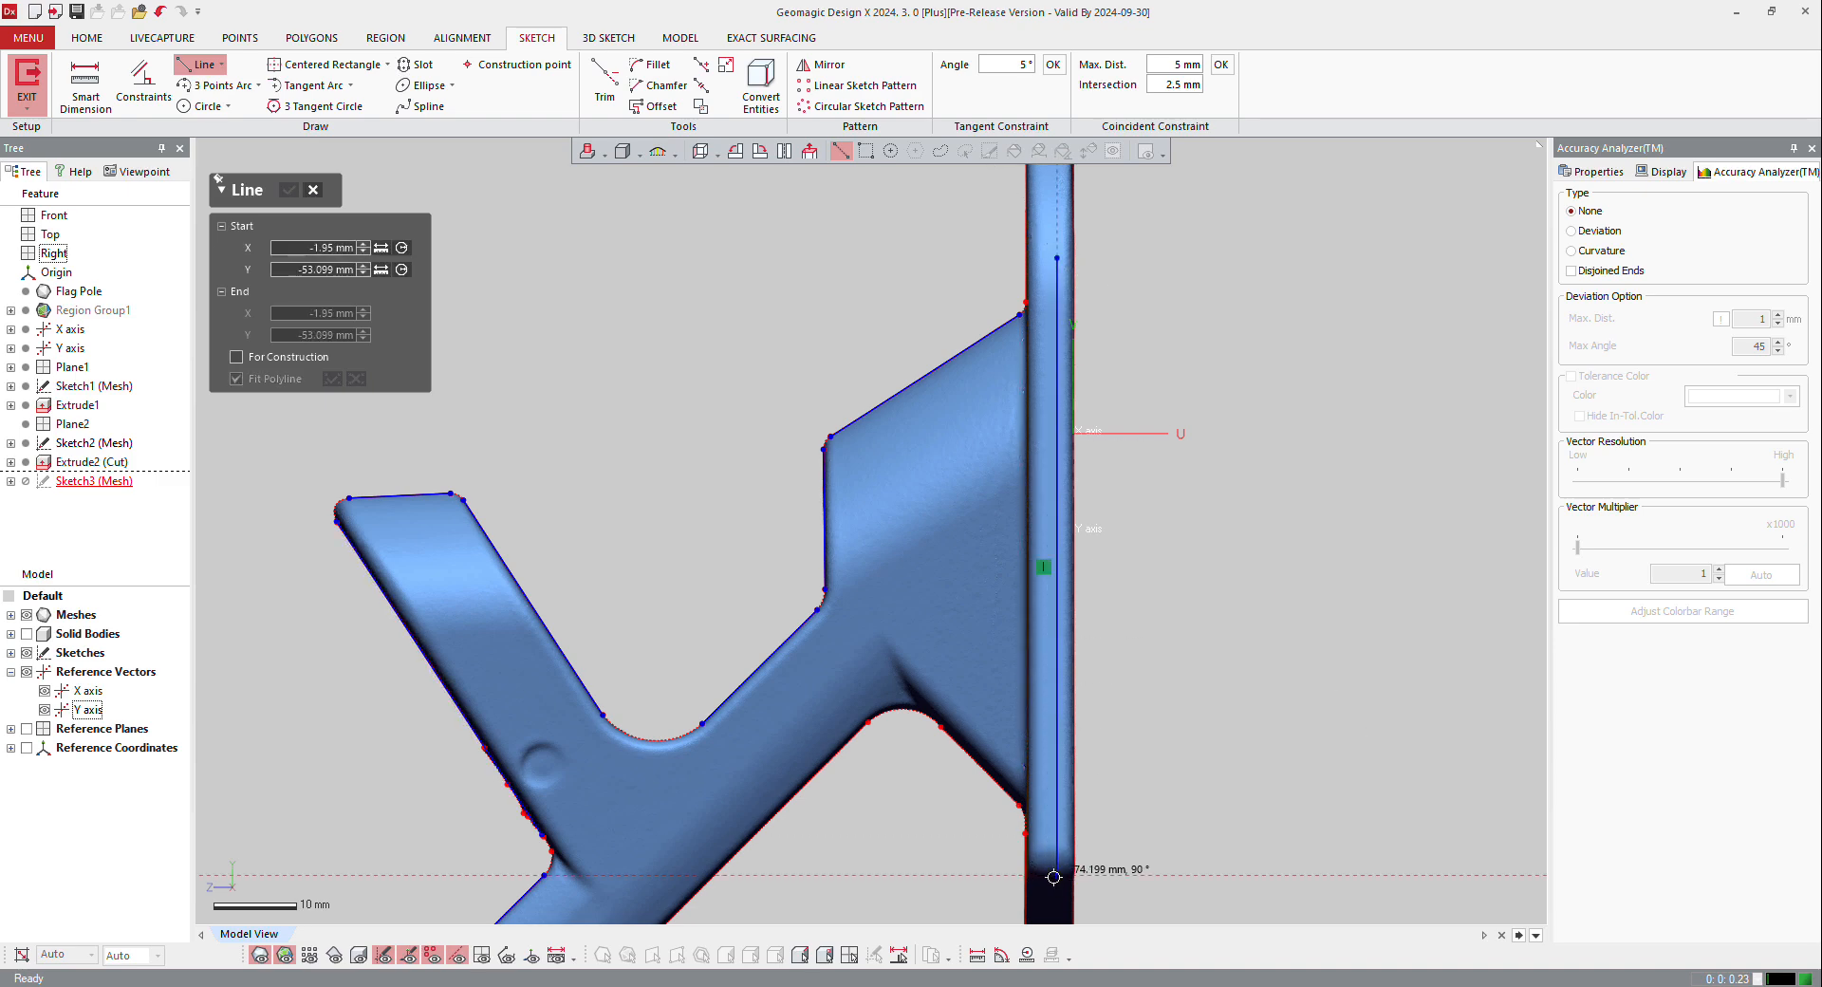
{"action": "left_click", "coordinate": [1048, 873]}
{"action": "scroll", "coordinate": [1233, 284], "scroll_direction": "down", "scroll_amount": 3}
{"action": "left_click", "coordinate": [1229, 240]}
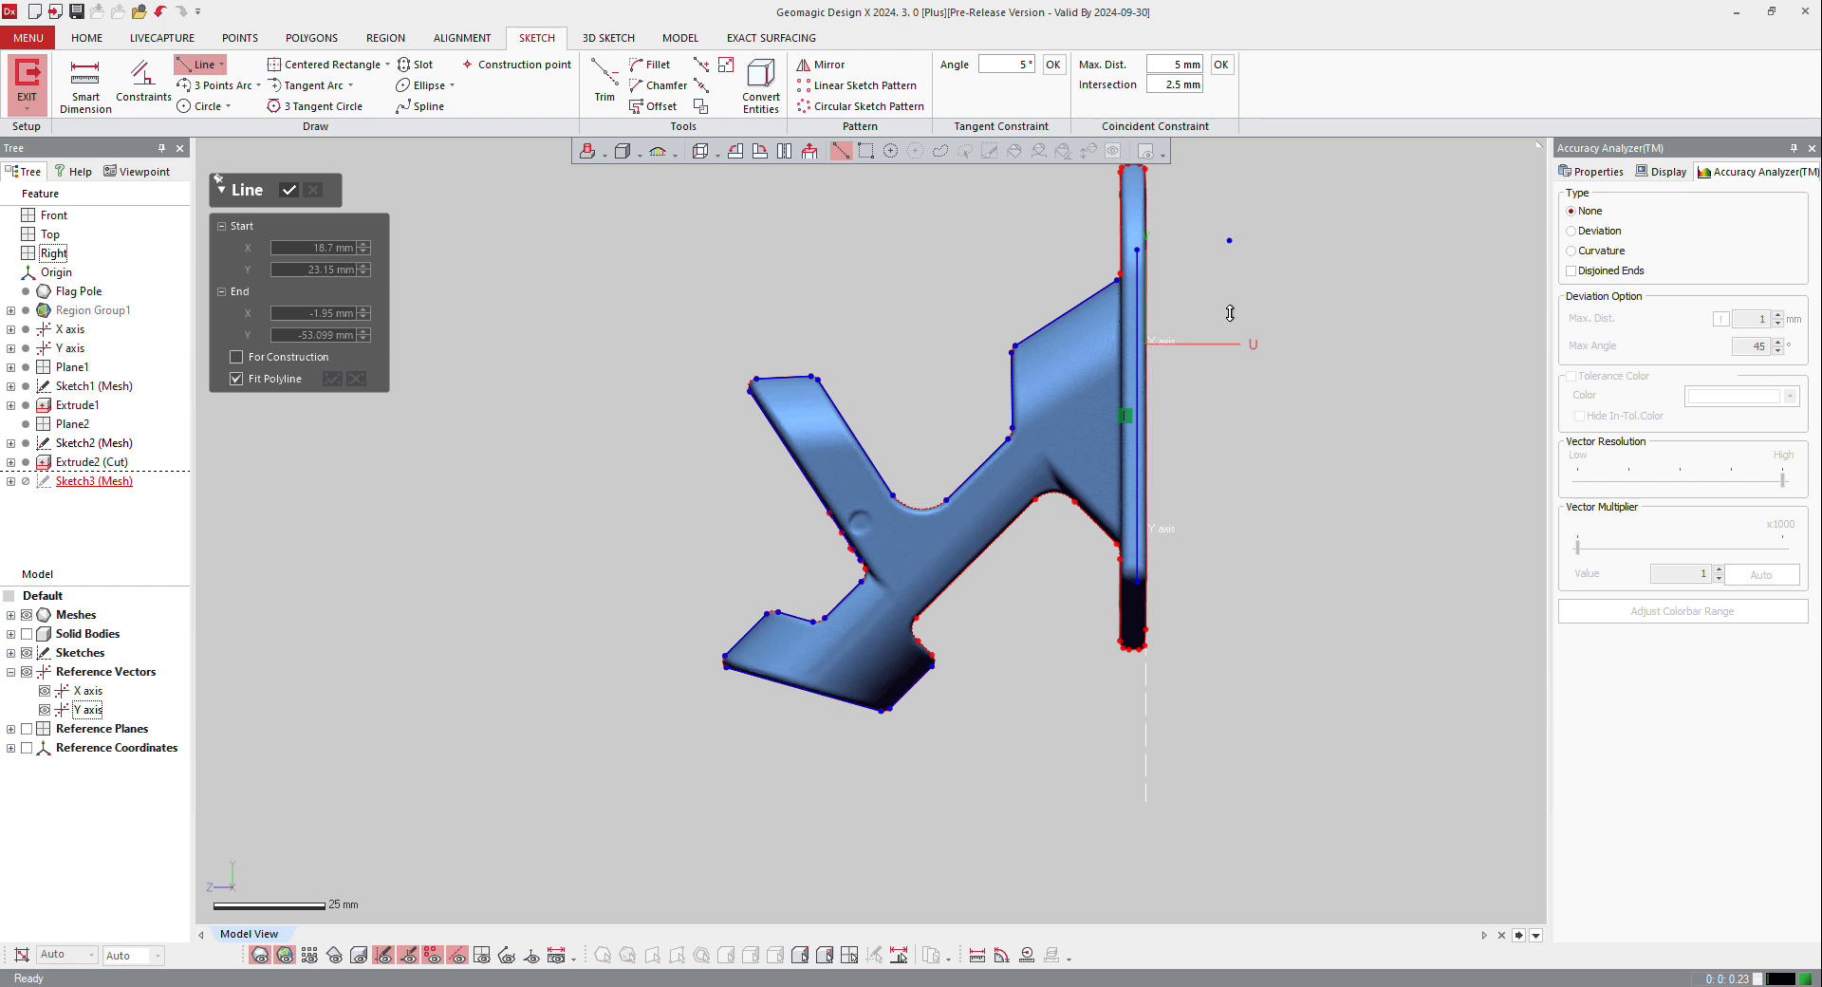
{"action": "left_click", "coordinate": [259, 954]}
{"action": "scroll", "coordinate": [719, 564], "scroll_direction": "down", "scroll_amount": 3}
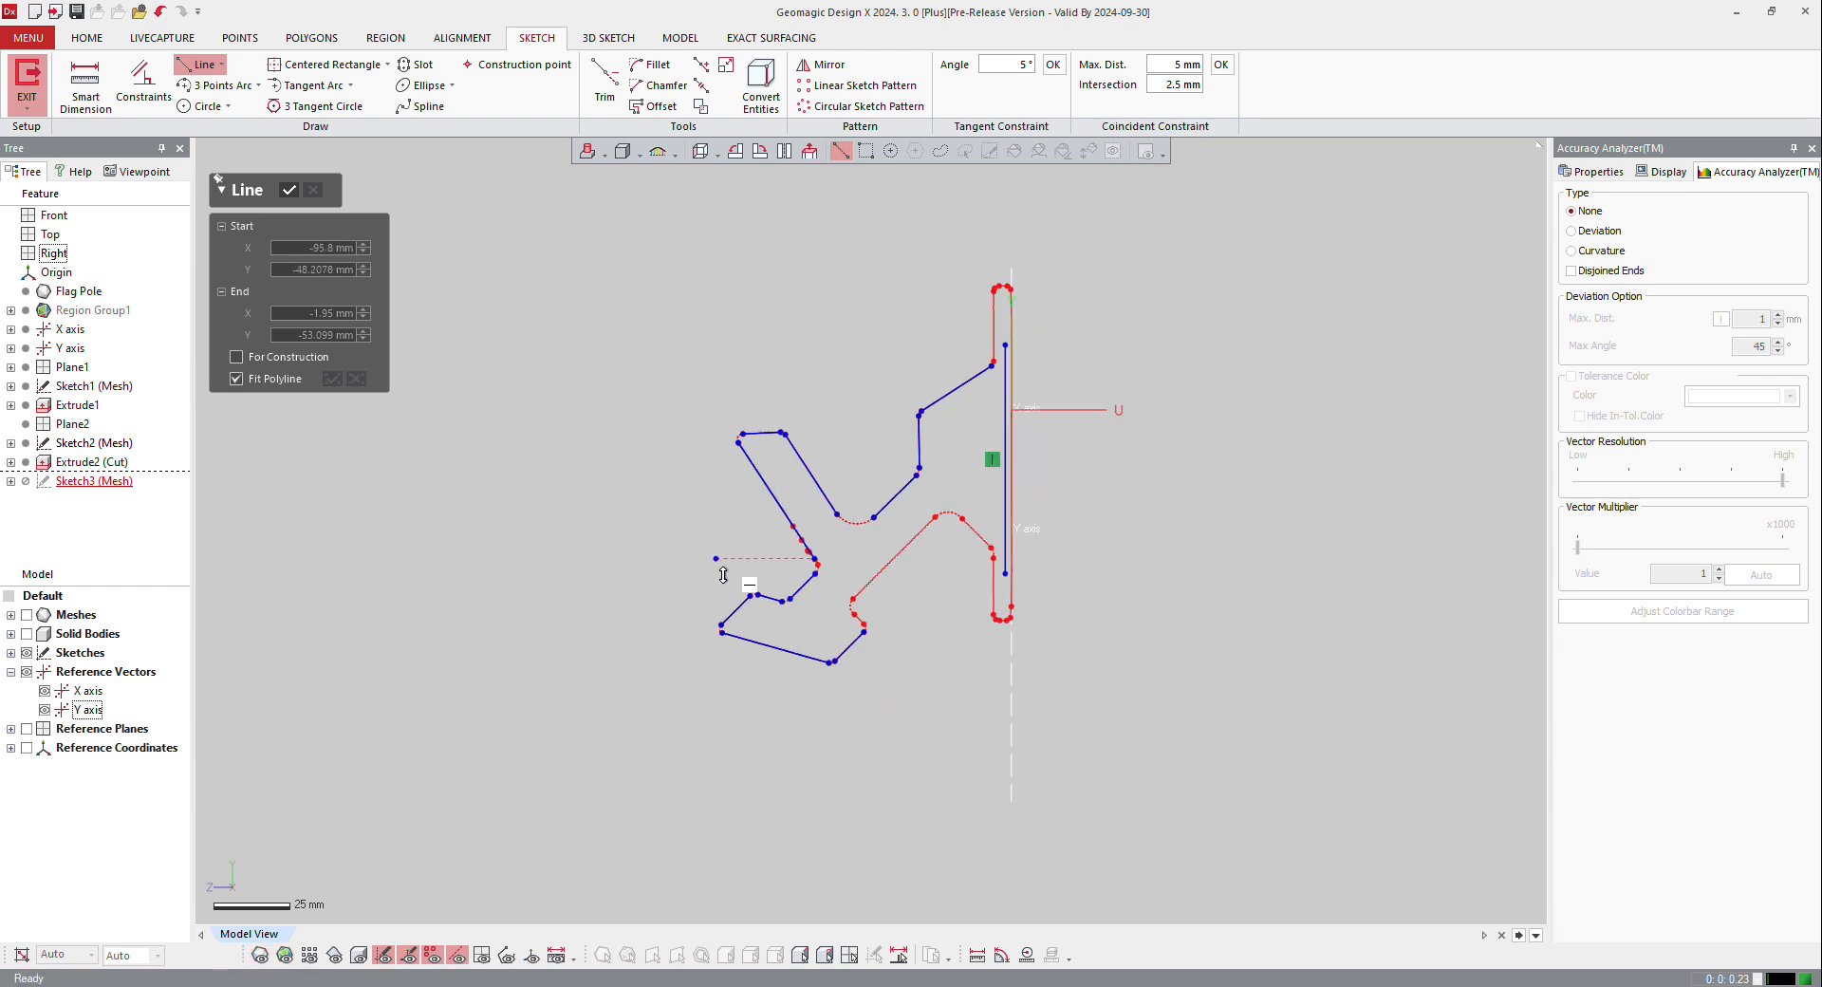
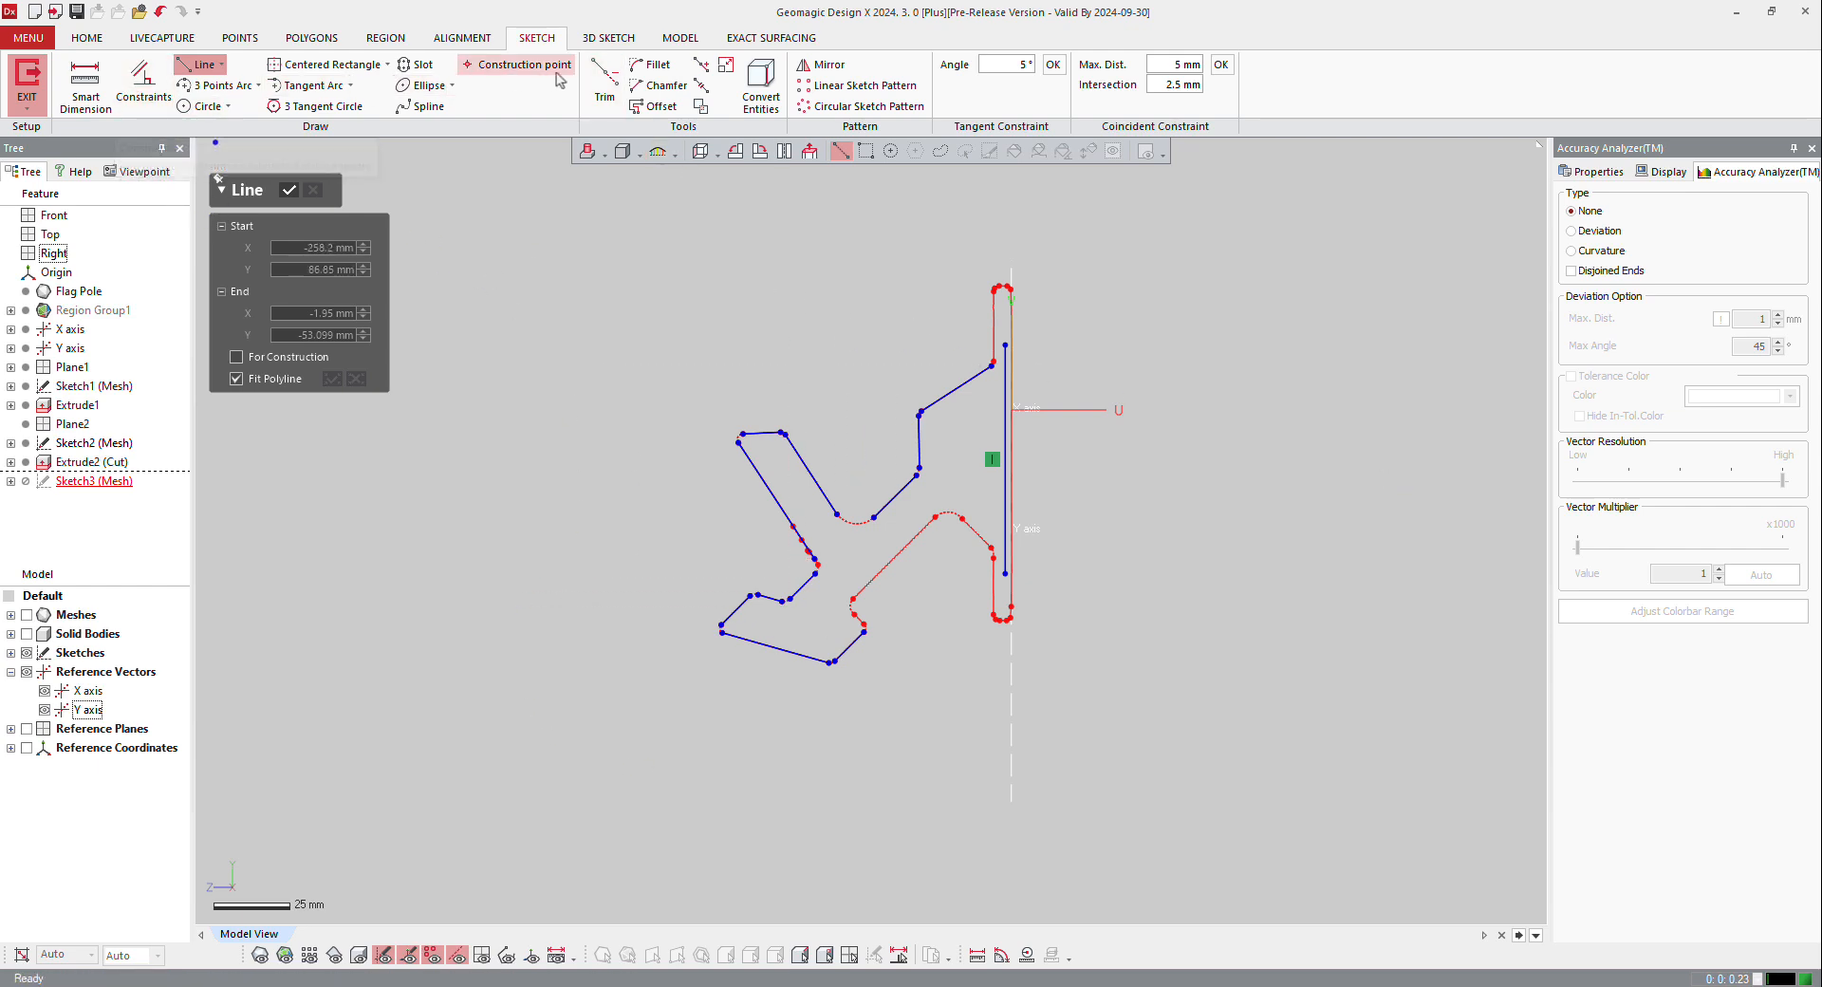
Step: Corner-trim the fitted silhouette lines into sharp corners and apply coincident constraints with a 5 mm maximum distance and 2.5 mm intersection
{"action": "left_click", "coordinate": [604, 83]}
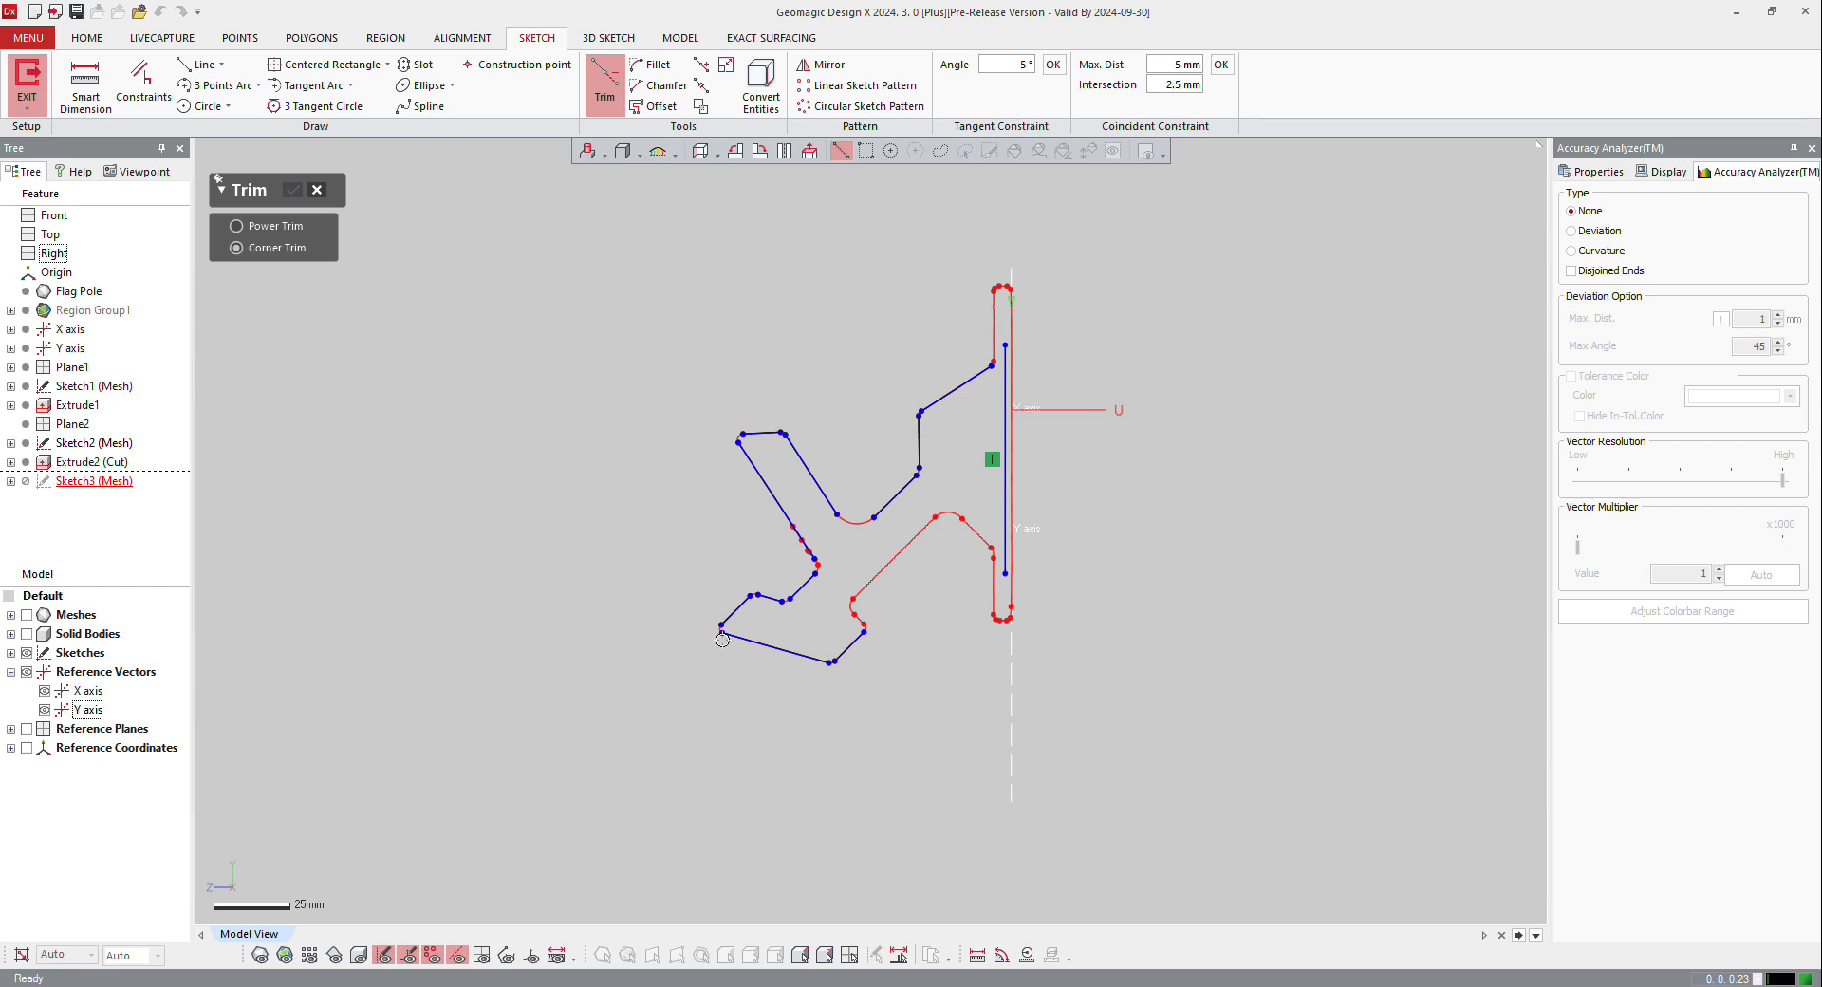
{"action": "scroll", "coordinate": [722, 639], "scroll_direction": "up", "scroll_amount": 4}
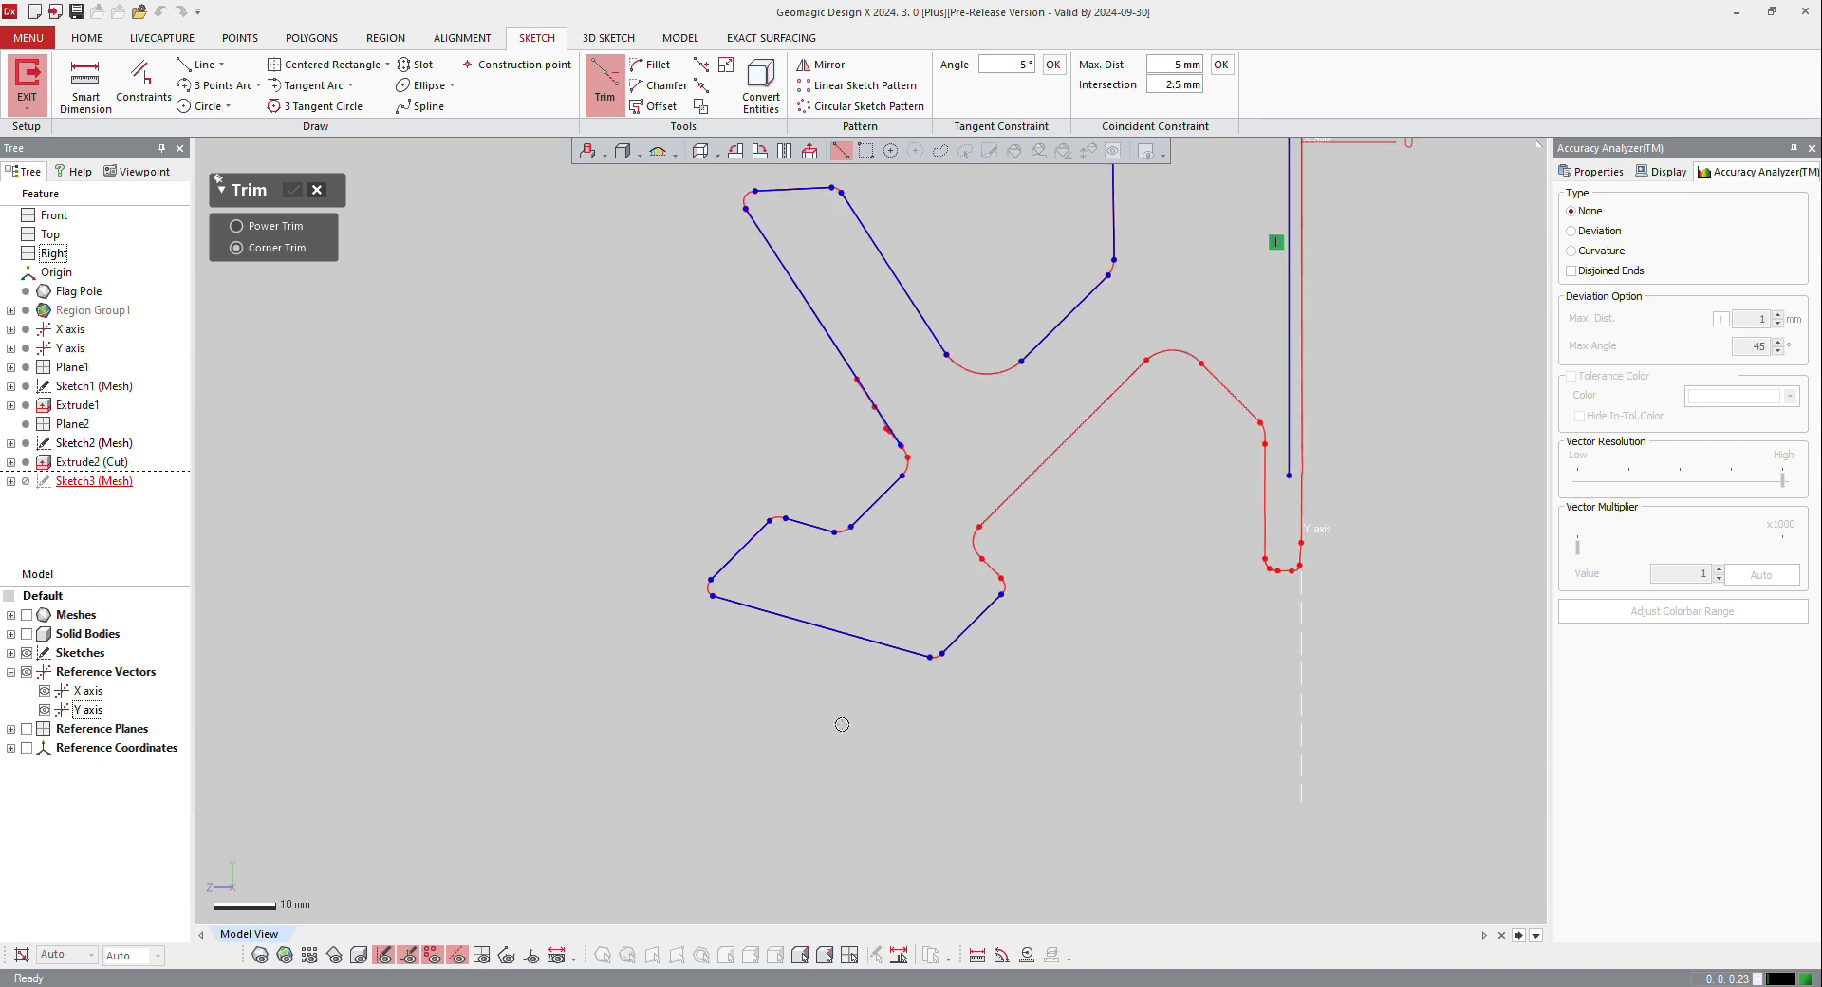
{"action": "mouse_move", "coordinate": [729, 586]}
{"action": "left_mouse_down"}
{"action": "mouse_move", "coordinate": [667, 533]}
{"action": "mouse_move", "coordinate": [793, 537]}
{"action": "mouse_move", "coordinate": [809, 495]}
{"action": "left_mouse_up"}
{"action": "mouse_move", "coordinate": [785, 561]}
{"action": "left_mouse_down"}
{"action": "mouse_move", "coordinate": [863, 481]}
{"action": "mouse_move", "coordinate": [891, 520]}
{"action": "mouse_move", "coordinate": [882, 398]}
{"action": "mouse_move", "coordinate": [699, 224]}
{"action": "mouse_move", "coordinate": [797, 168]}
{"action": "mouse_move", "coordinate": [917, 225]}
{"action": "left_mouse_up"}
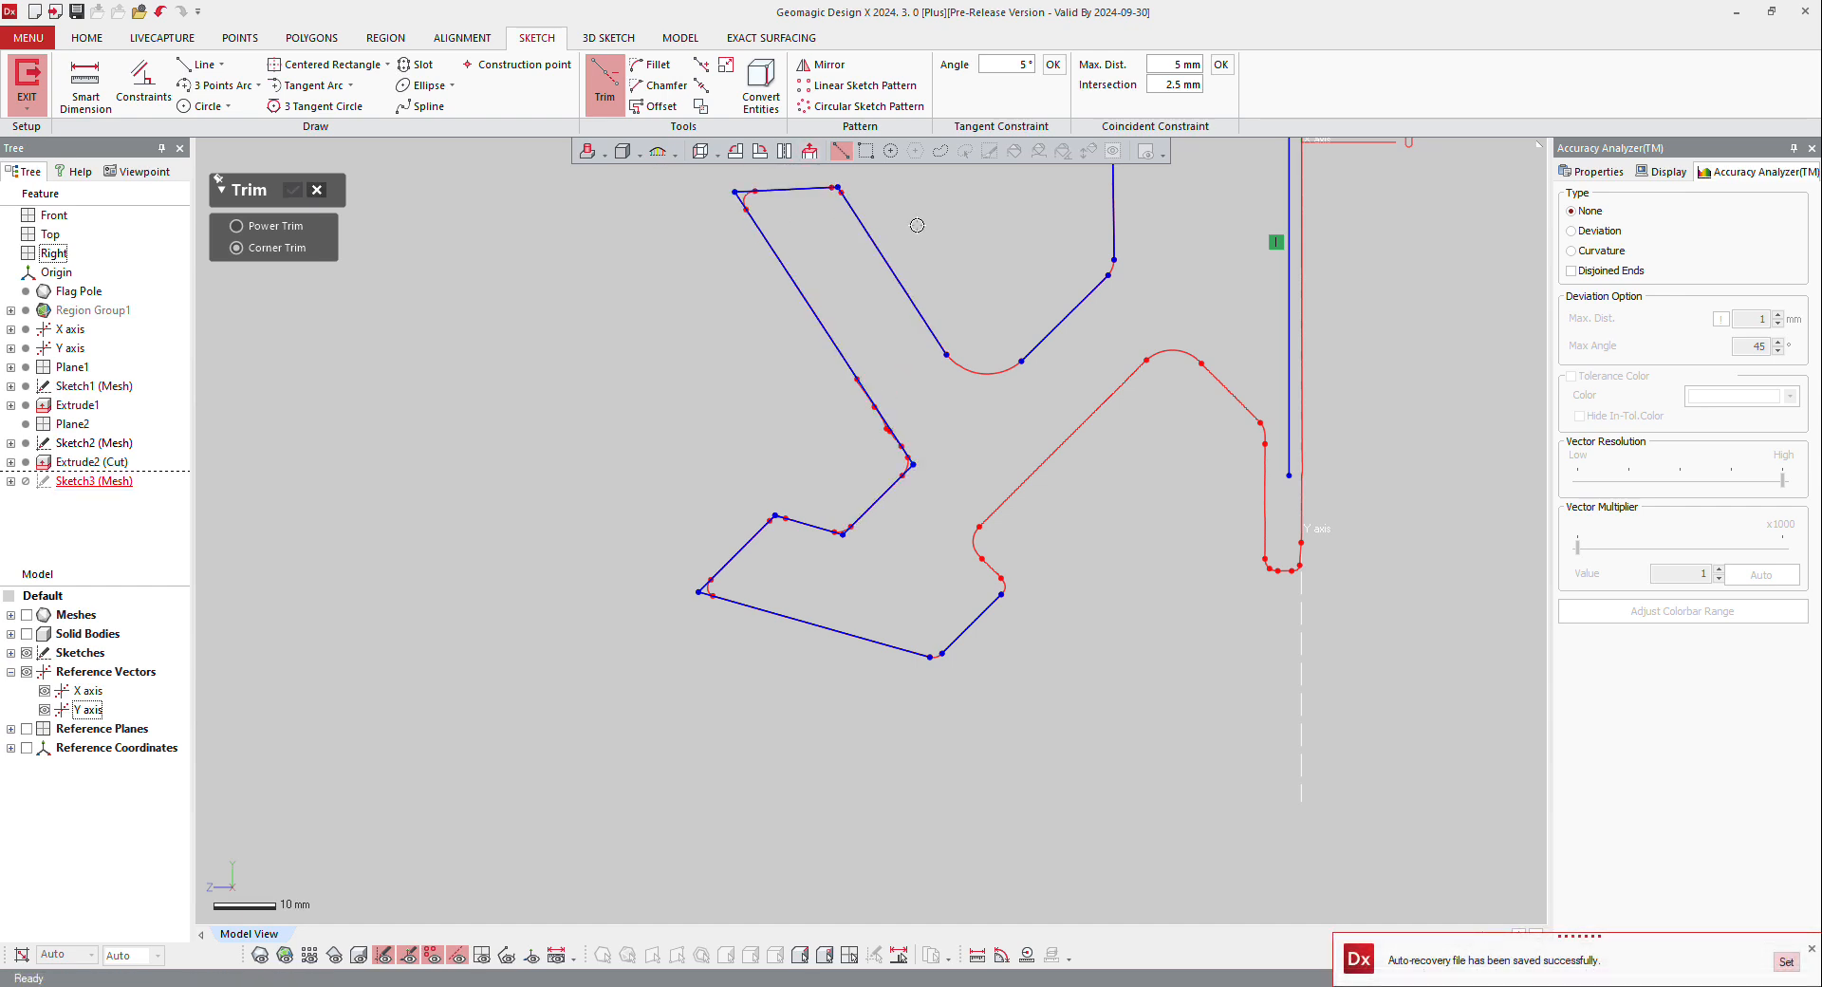
{"action": "scroll", "coordinate": [887, 307], "scroll_direction": "down", "scroll_amount": 3}
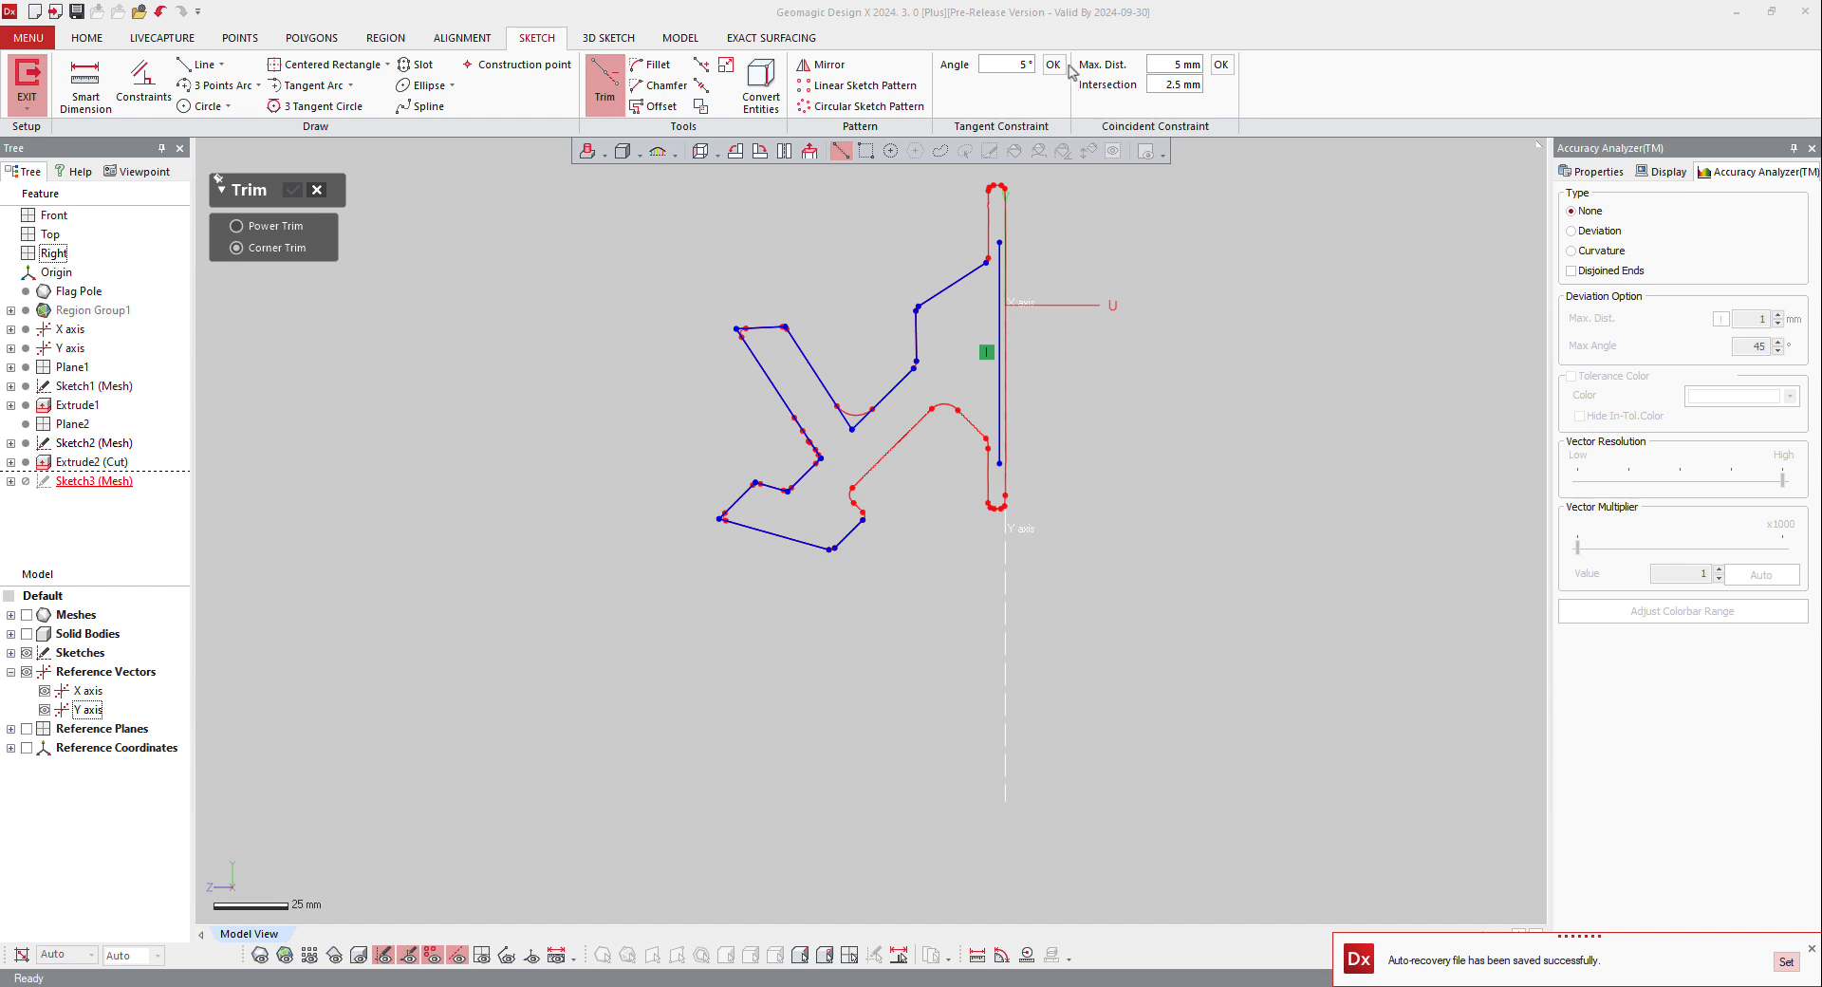
{"action": "left_click", "coordinate": [1218, 69]}
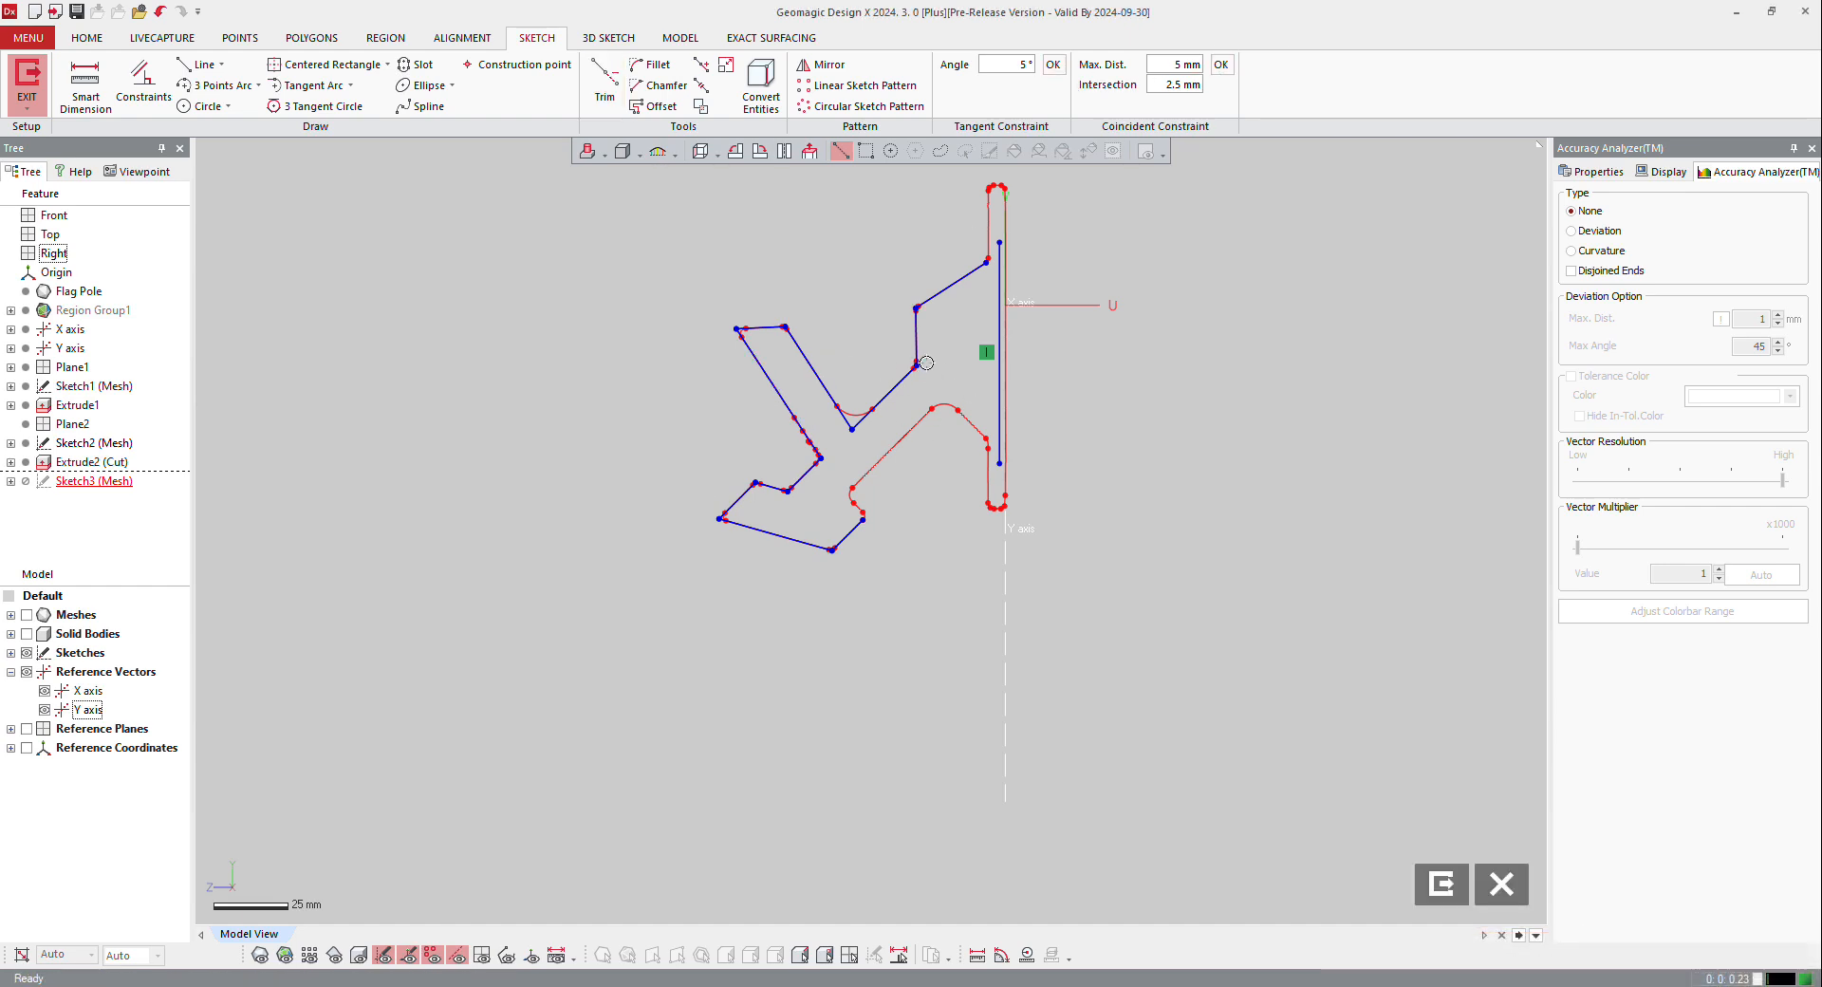
Step: Check the lines against the mesh, delete the short line at the lower arm's end and extend its lower edge line beyond the silhouette
{"action": "left_click", "coordinate": [258, 956]}
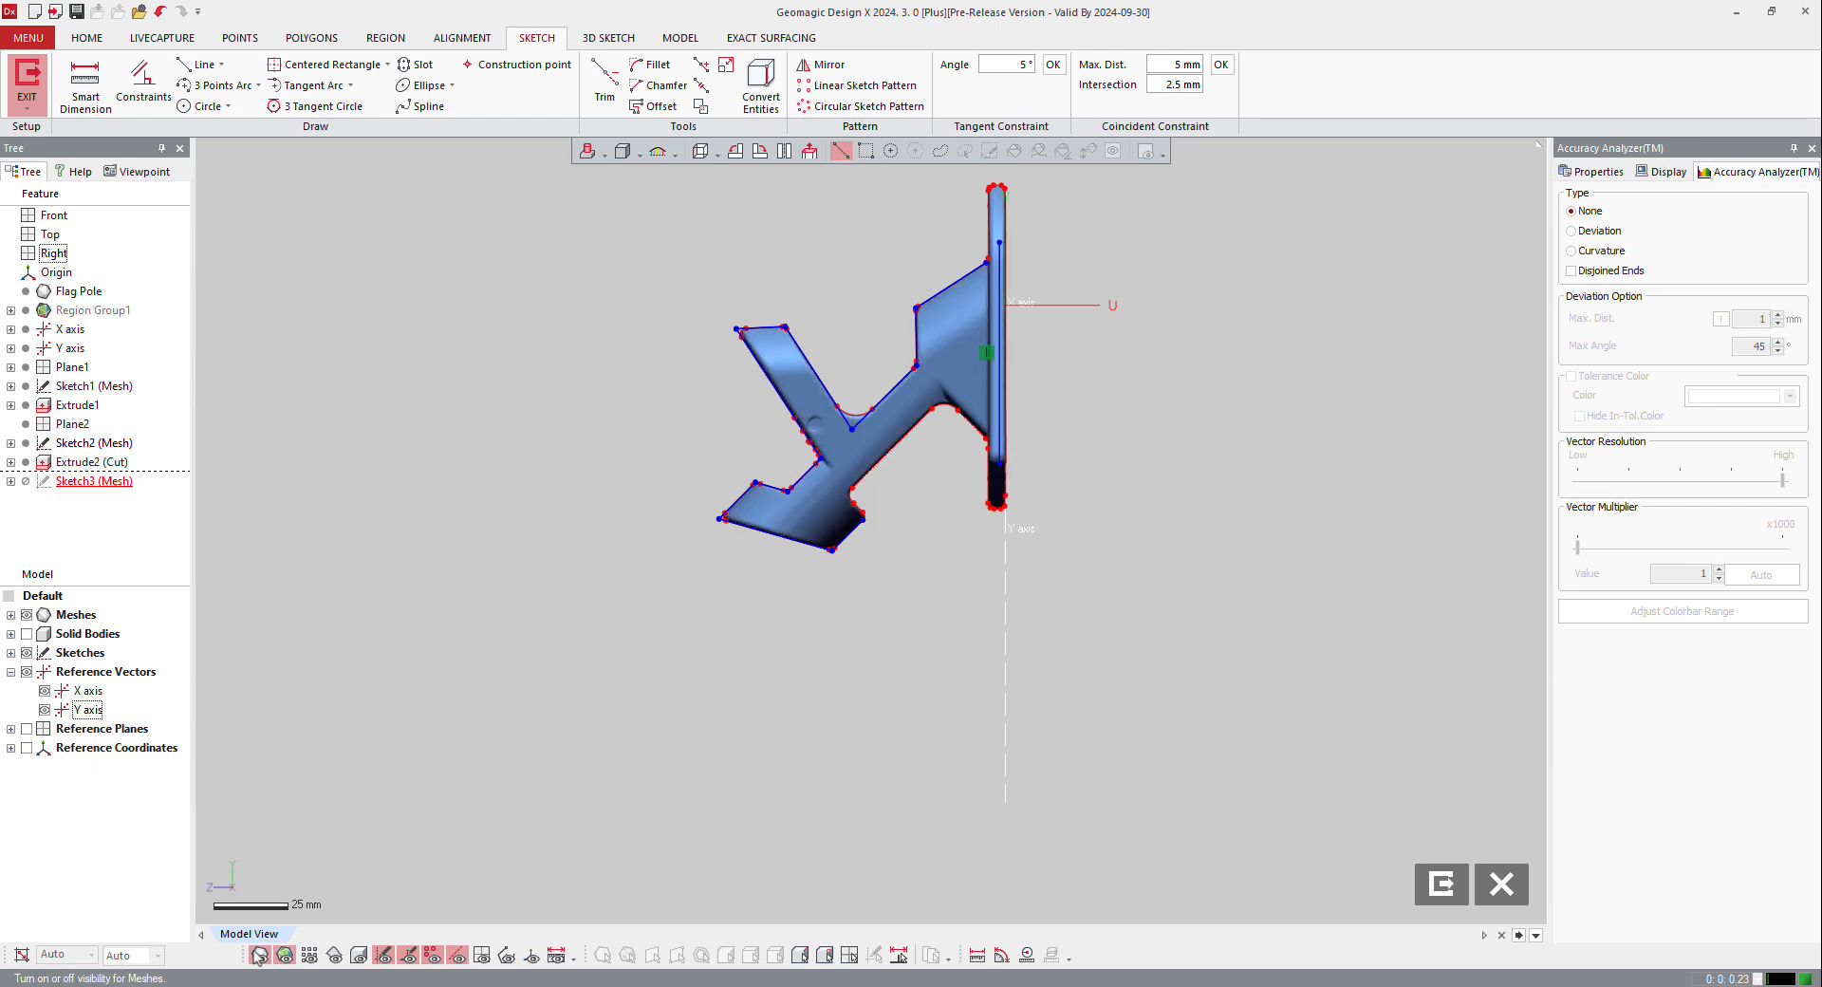
{"action": "left_click", "coordinate": [258, 955]}
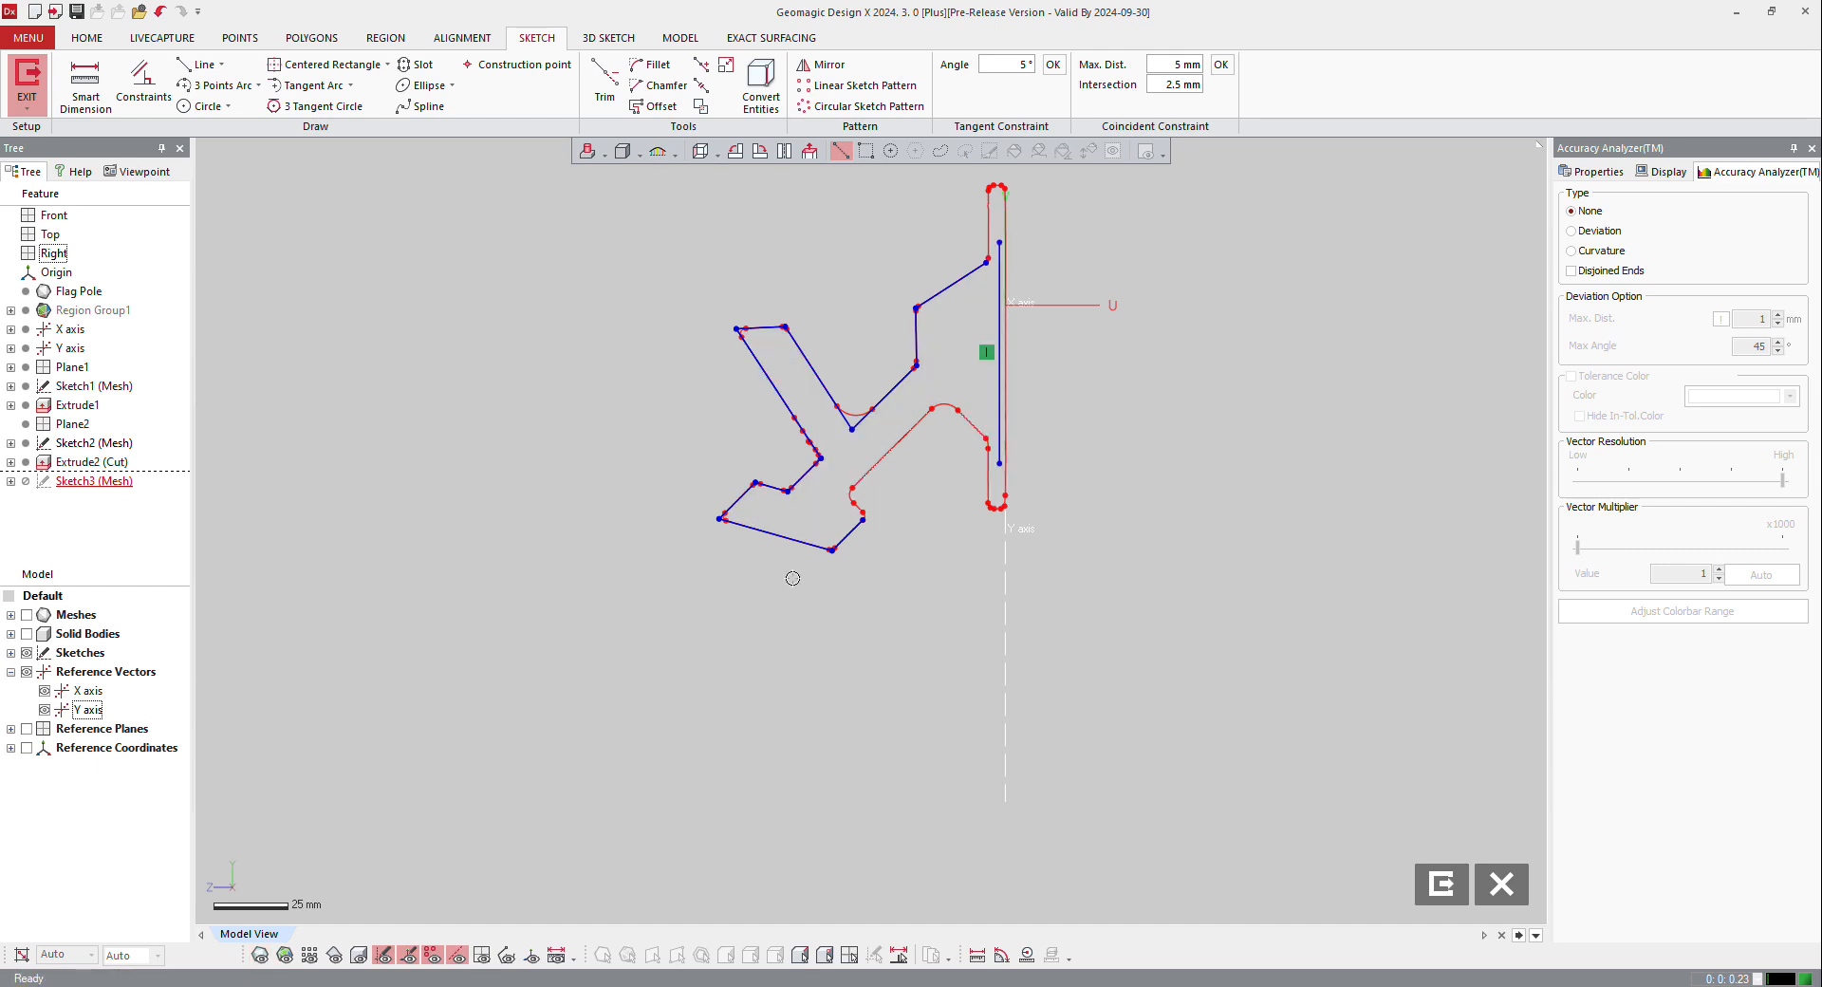
{"action": "left_click", "coordinate": [849, 535]}
{"action": "left_click", "coordinate": [931, 616]}
{"action": "left_click", "coordinate": [728, 67]}
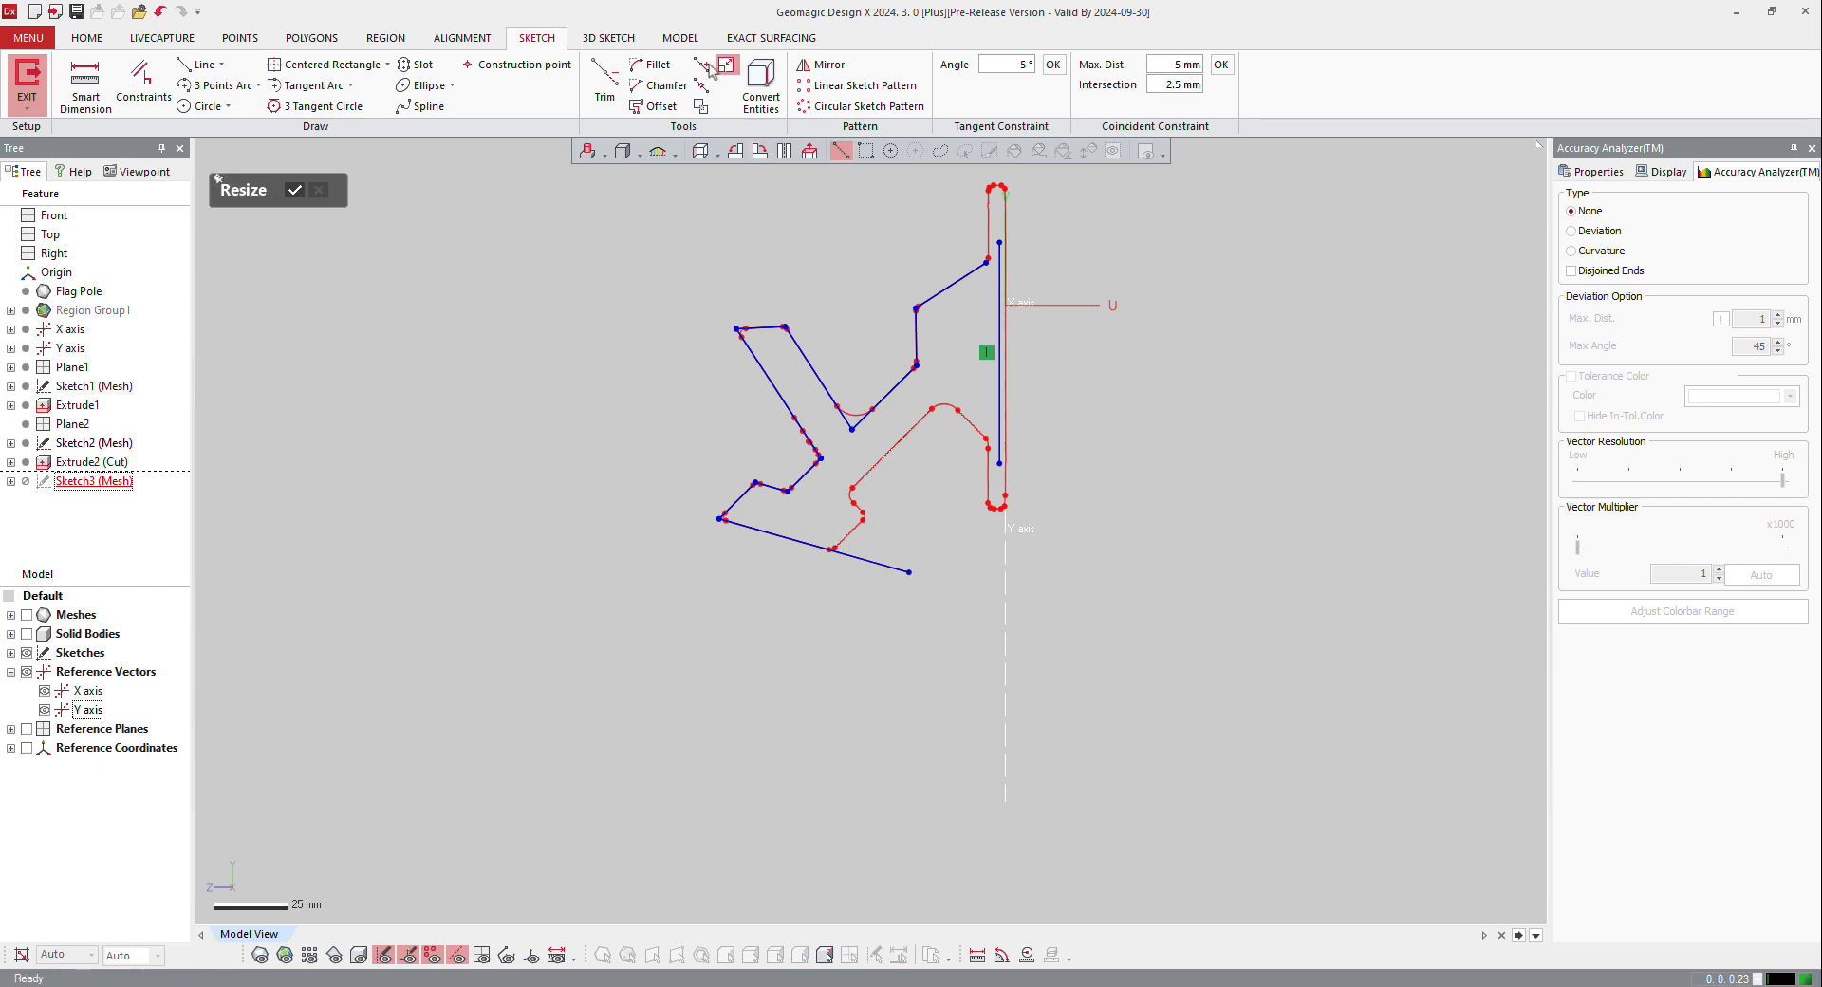
Step: Corner-trim the upper slope line with the vertical flange line, compare the profile with the solid body, and exit the sketch
{"action": "left_click", "coordinate": [605, 81]}
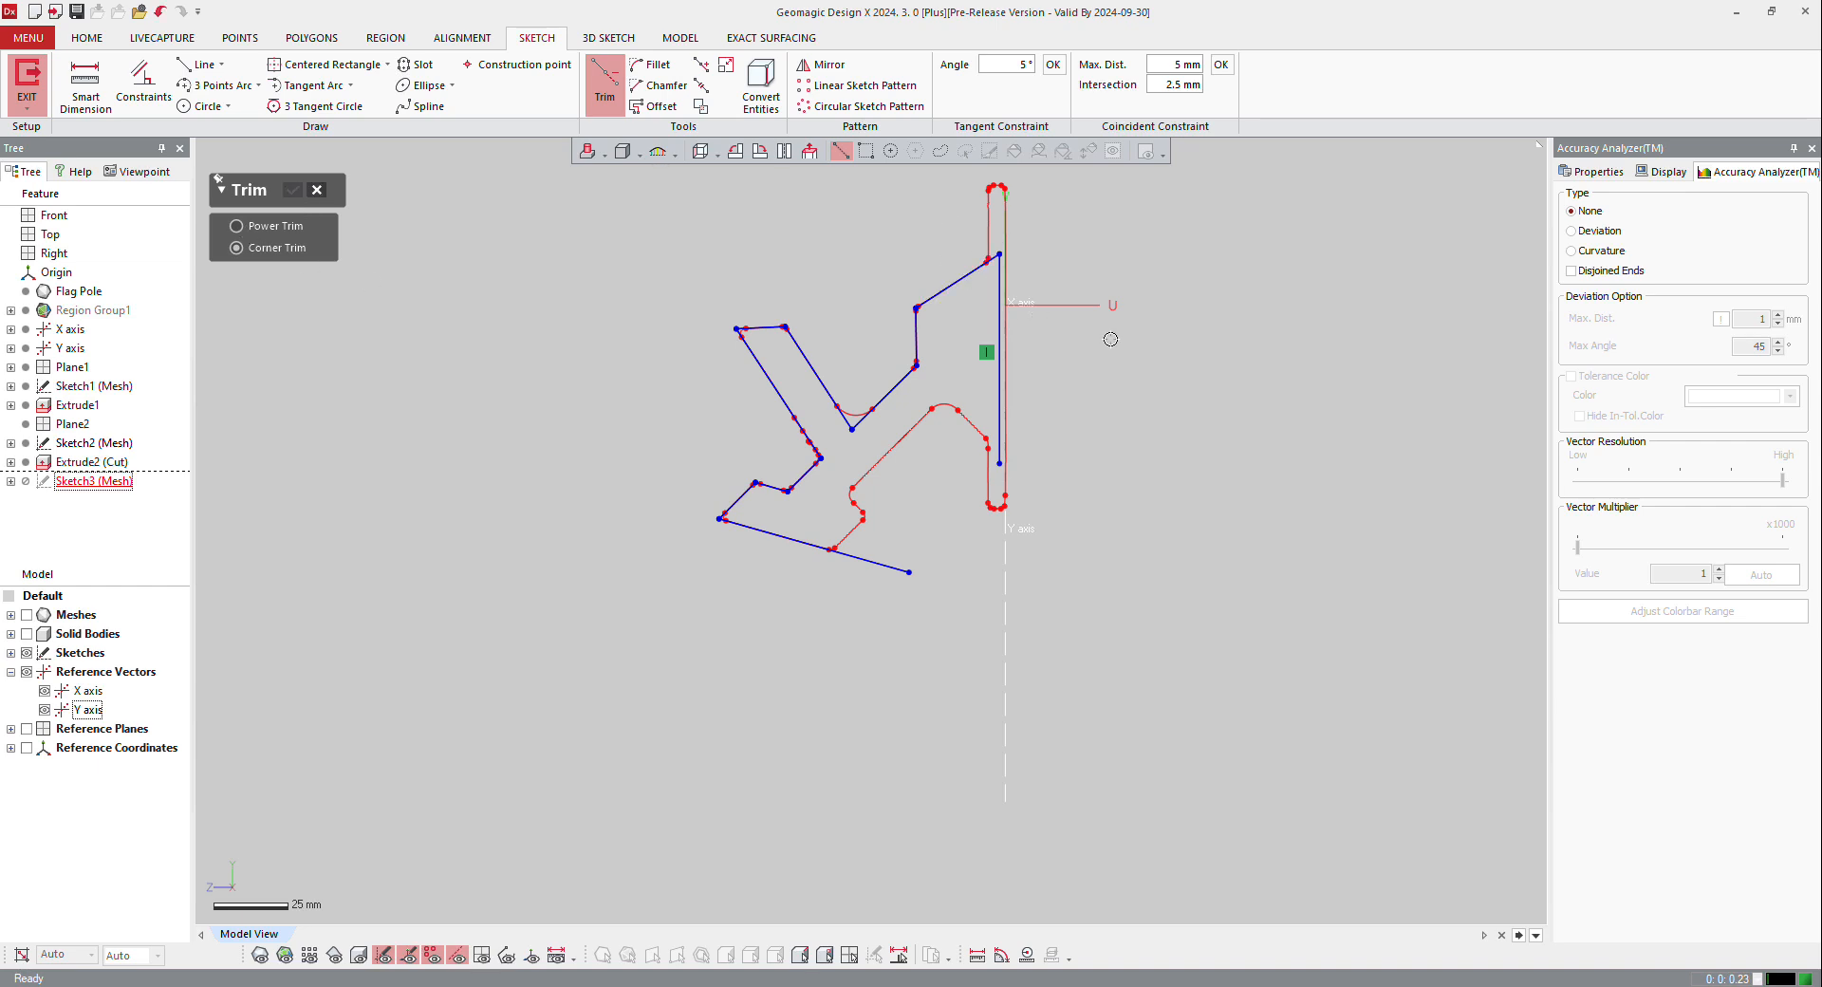
{"action": "left_click", "coordinate": [358, 956]}
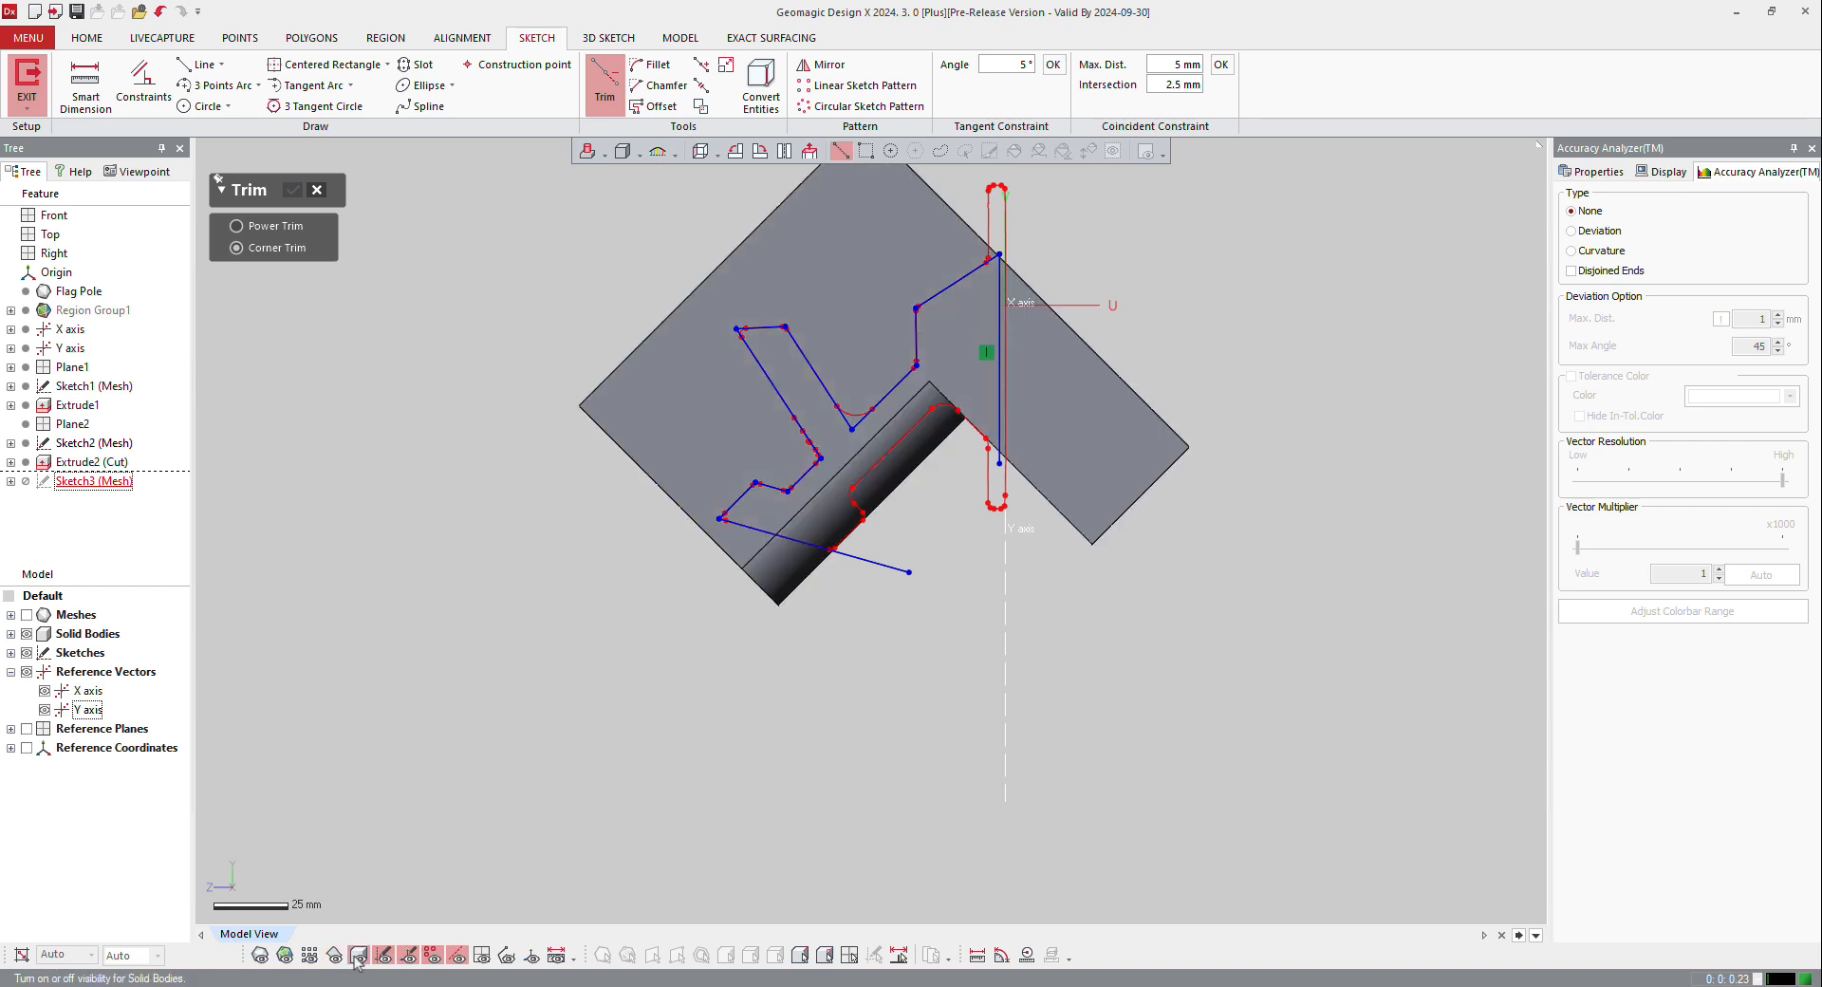
{"action": "left_click", "coordinate": [357, 955]}
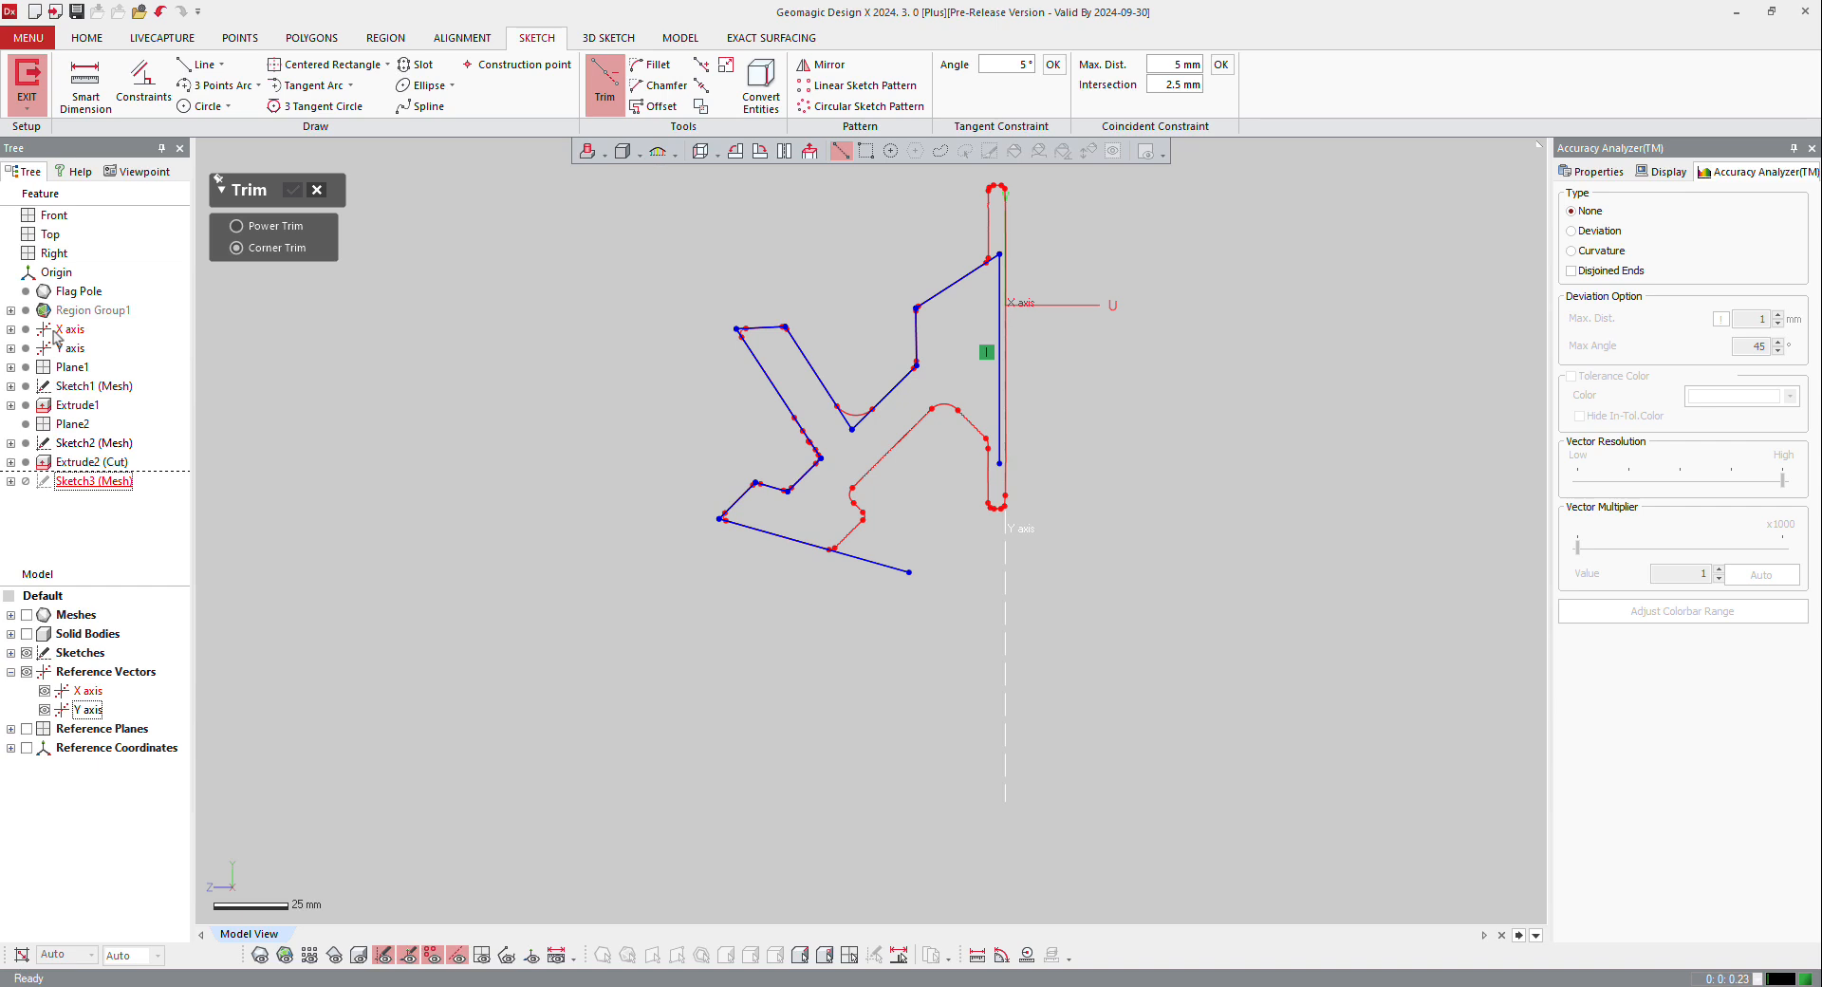
{"action": "left_click", "coordinate": [317, 191]}
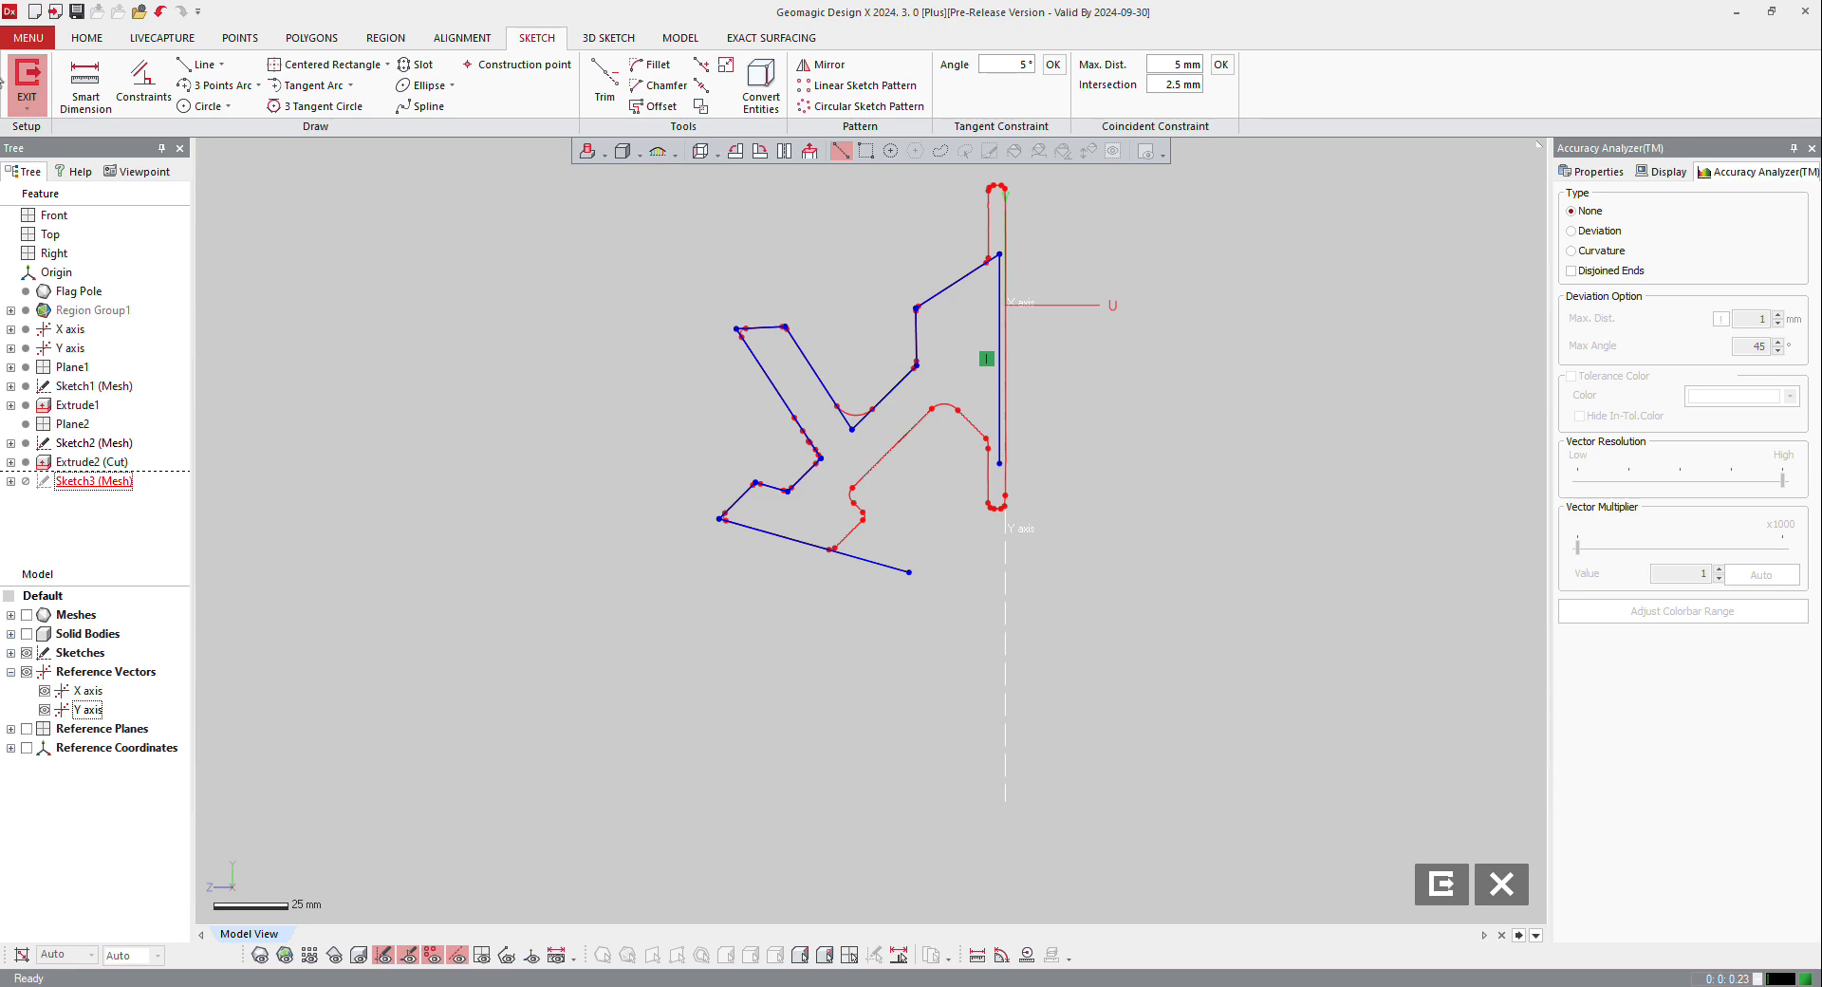
{"action": "left_click", "coordinate": [27, 81]}
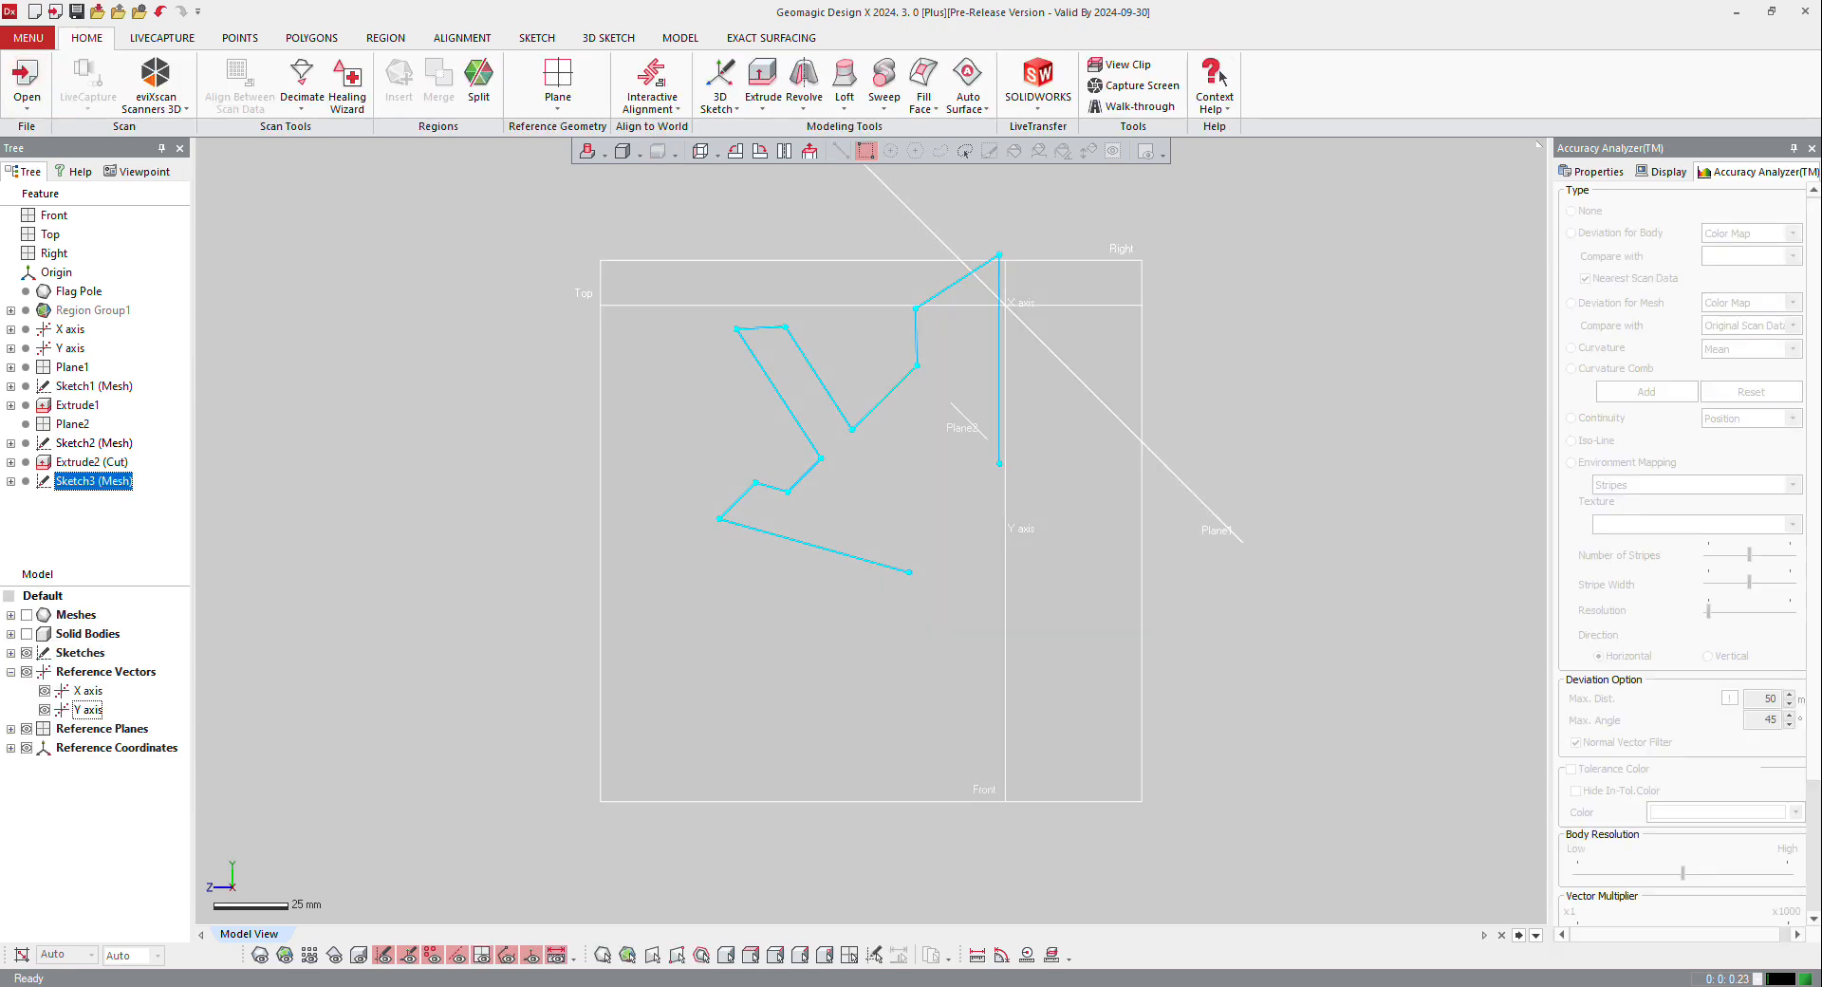
Step: Cut the solid body with the side silhouette sketch chain, keeping the bracket-shaped middle piece as the remaining body
{"action": "left_click", "coordinate": [358, 955]}
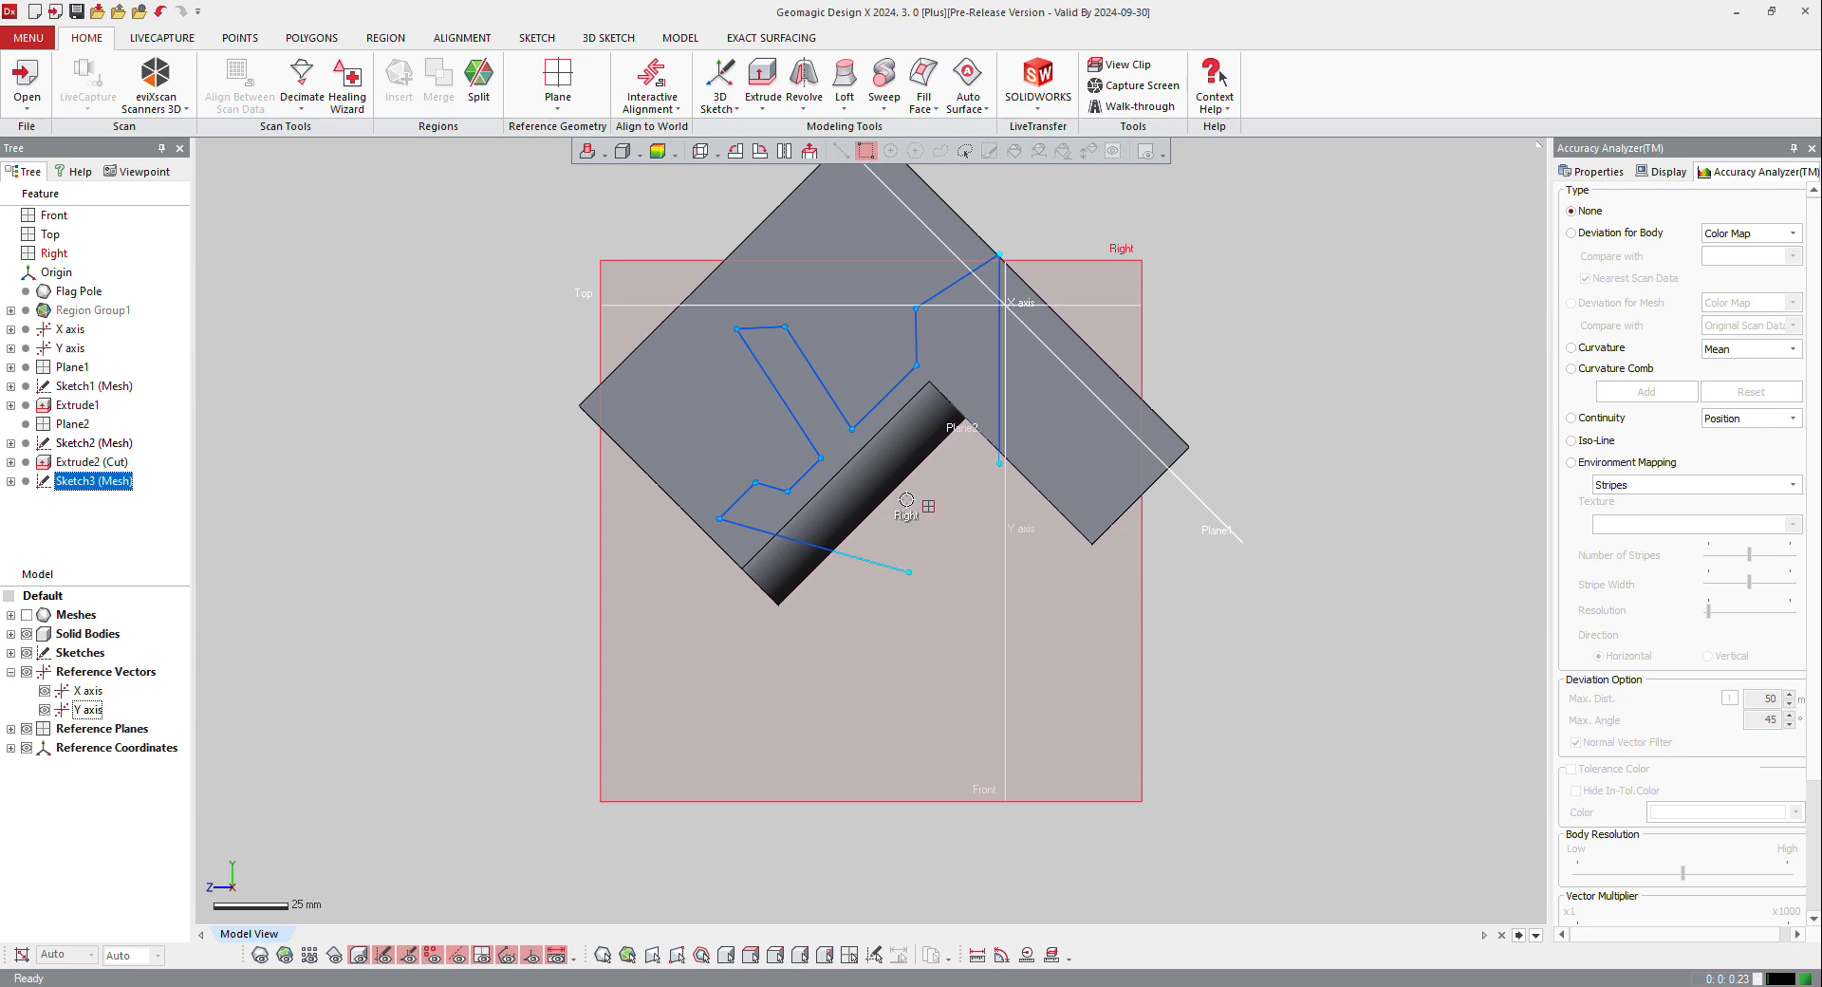
{"action": "left_click", "coordinate": [906, 497]}
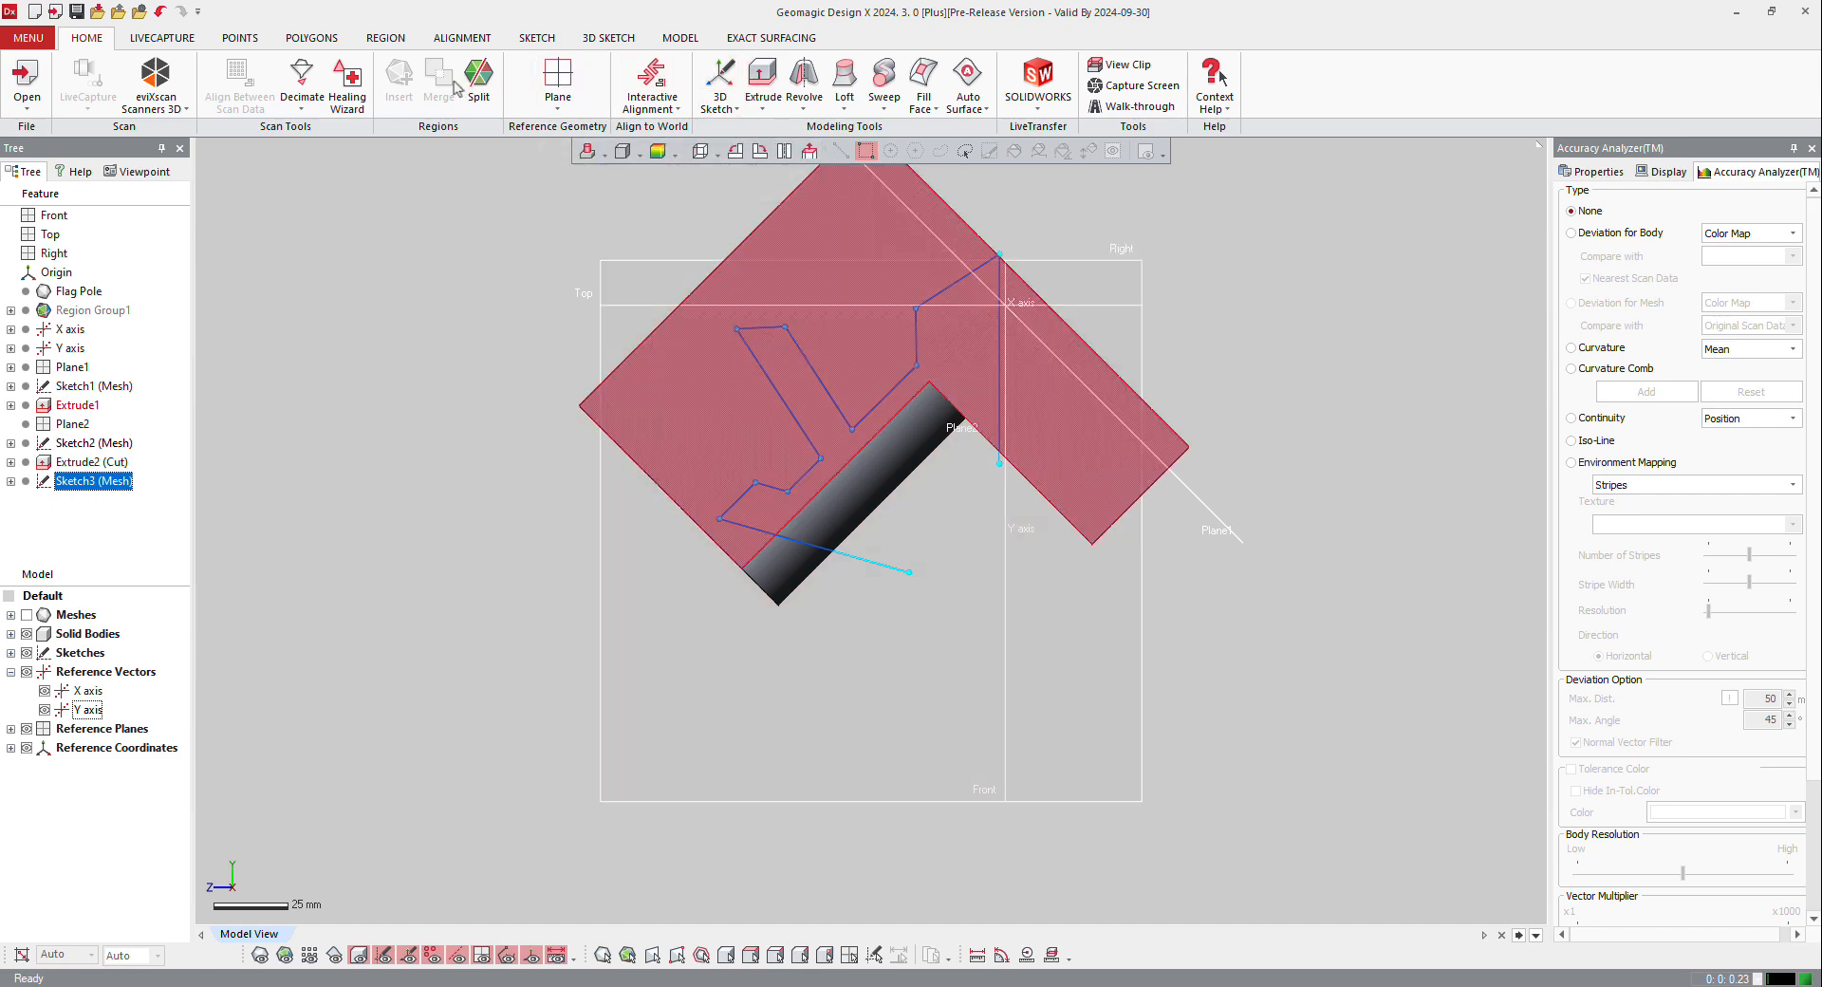
{"action": "left_click", "coordinate": [678, 38]}
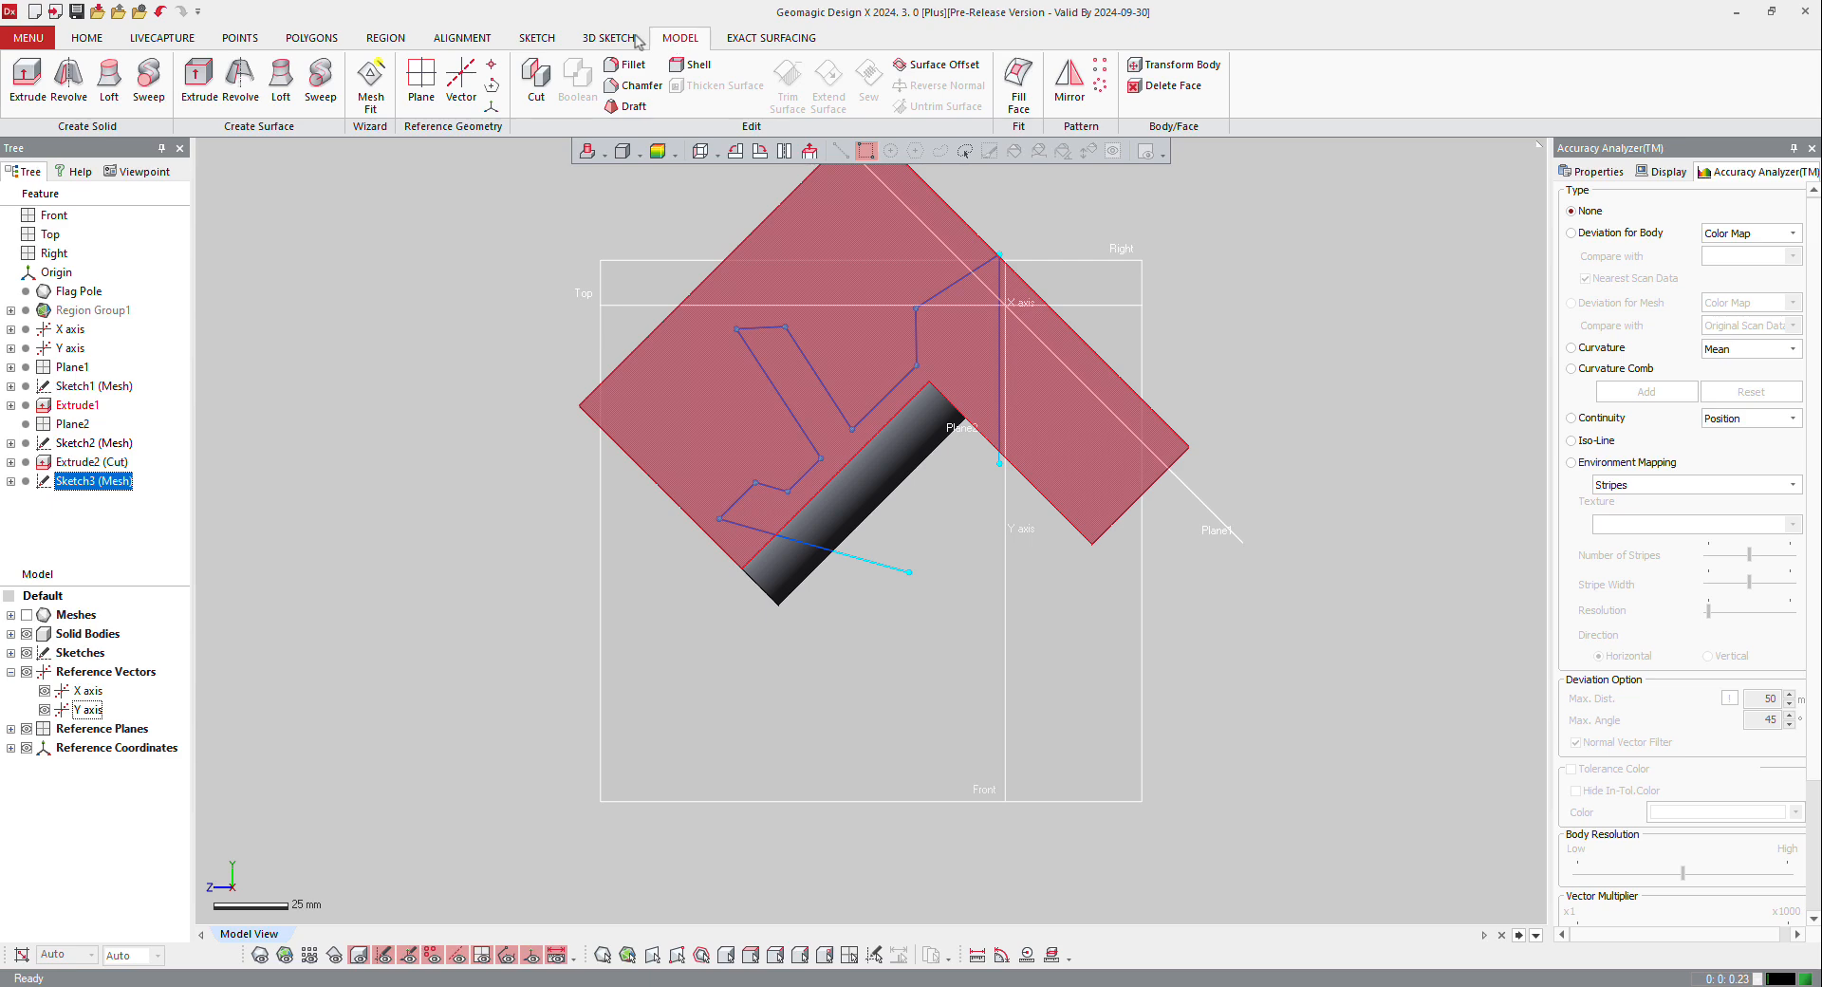
{"action": "left_click", "coordinate": [537, 76]}
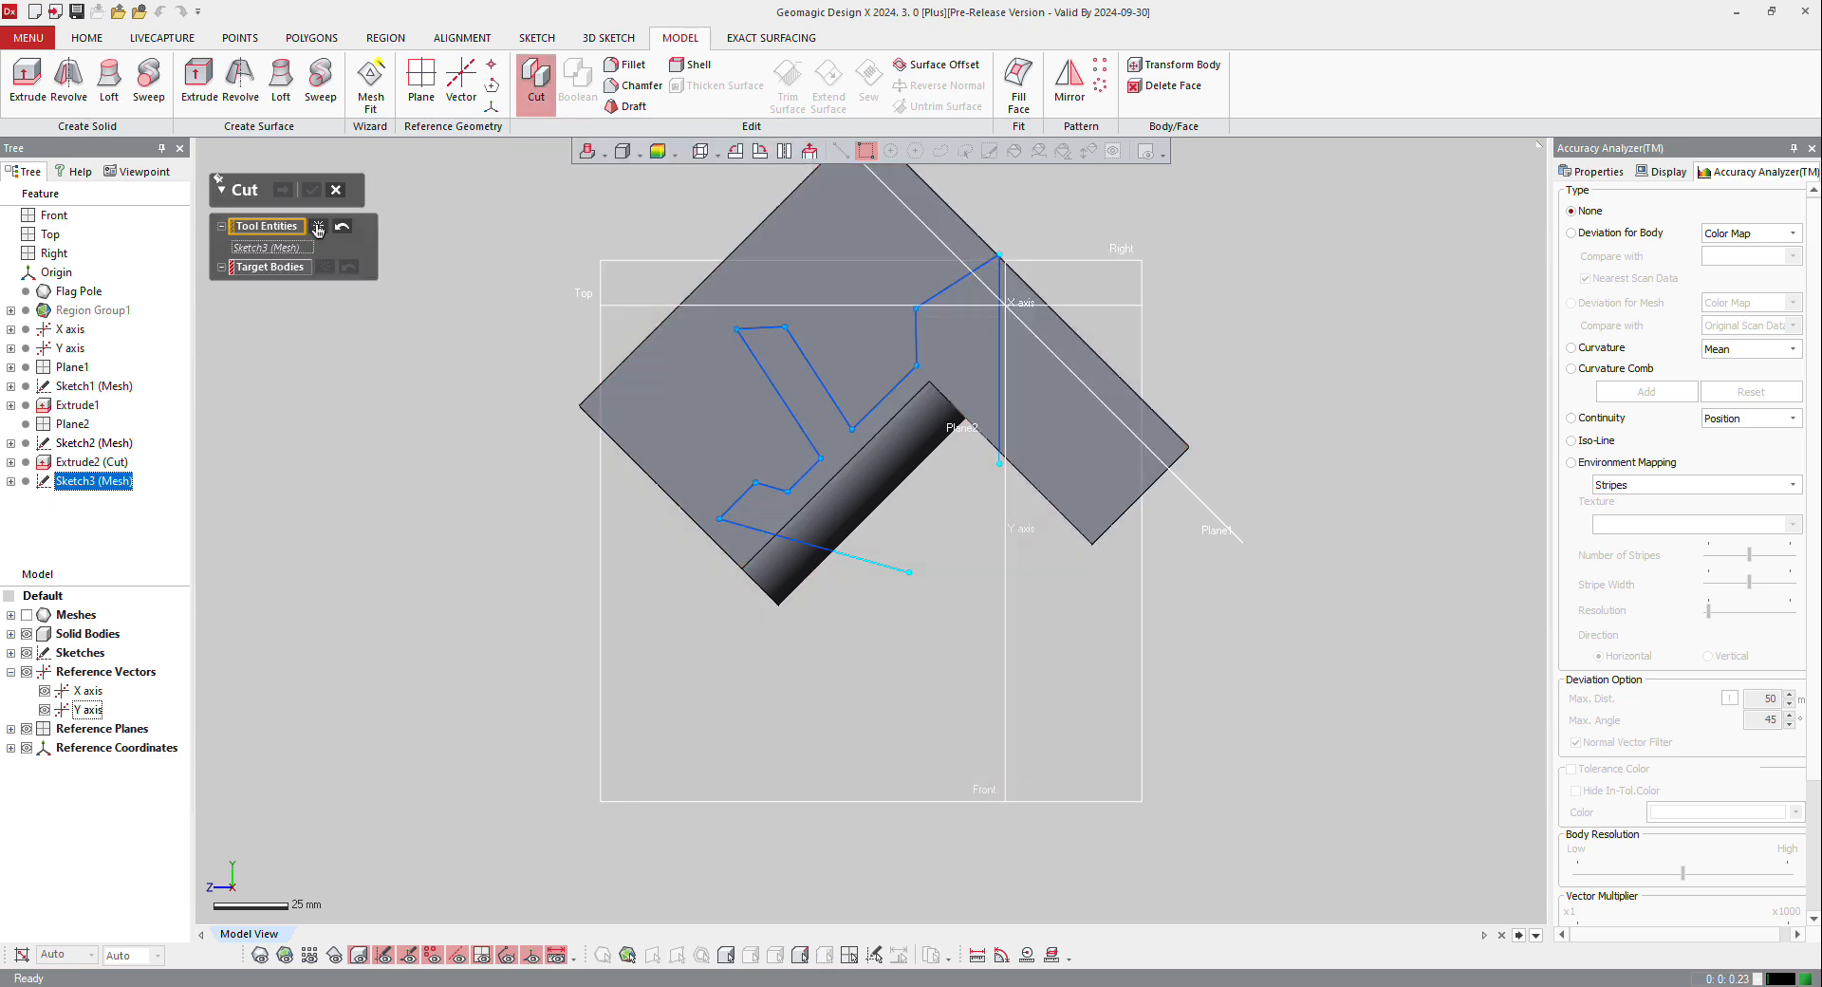
{"action": "left_click", "coordinate": [899, 570]}
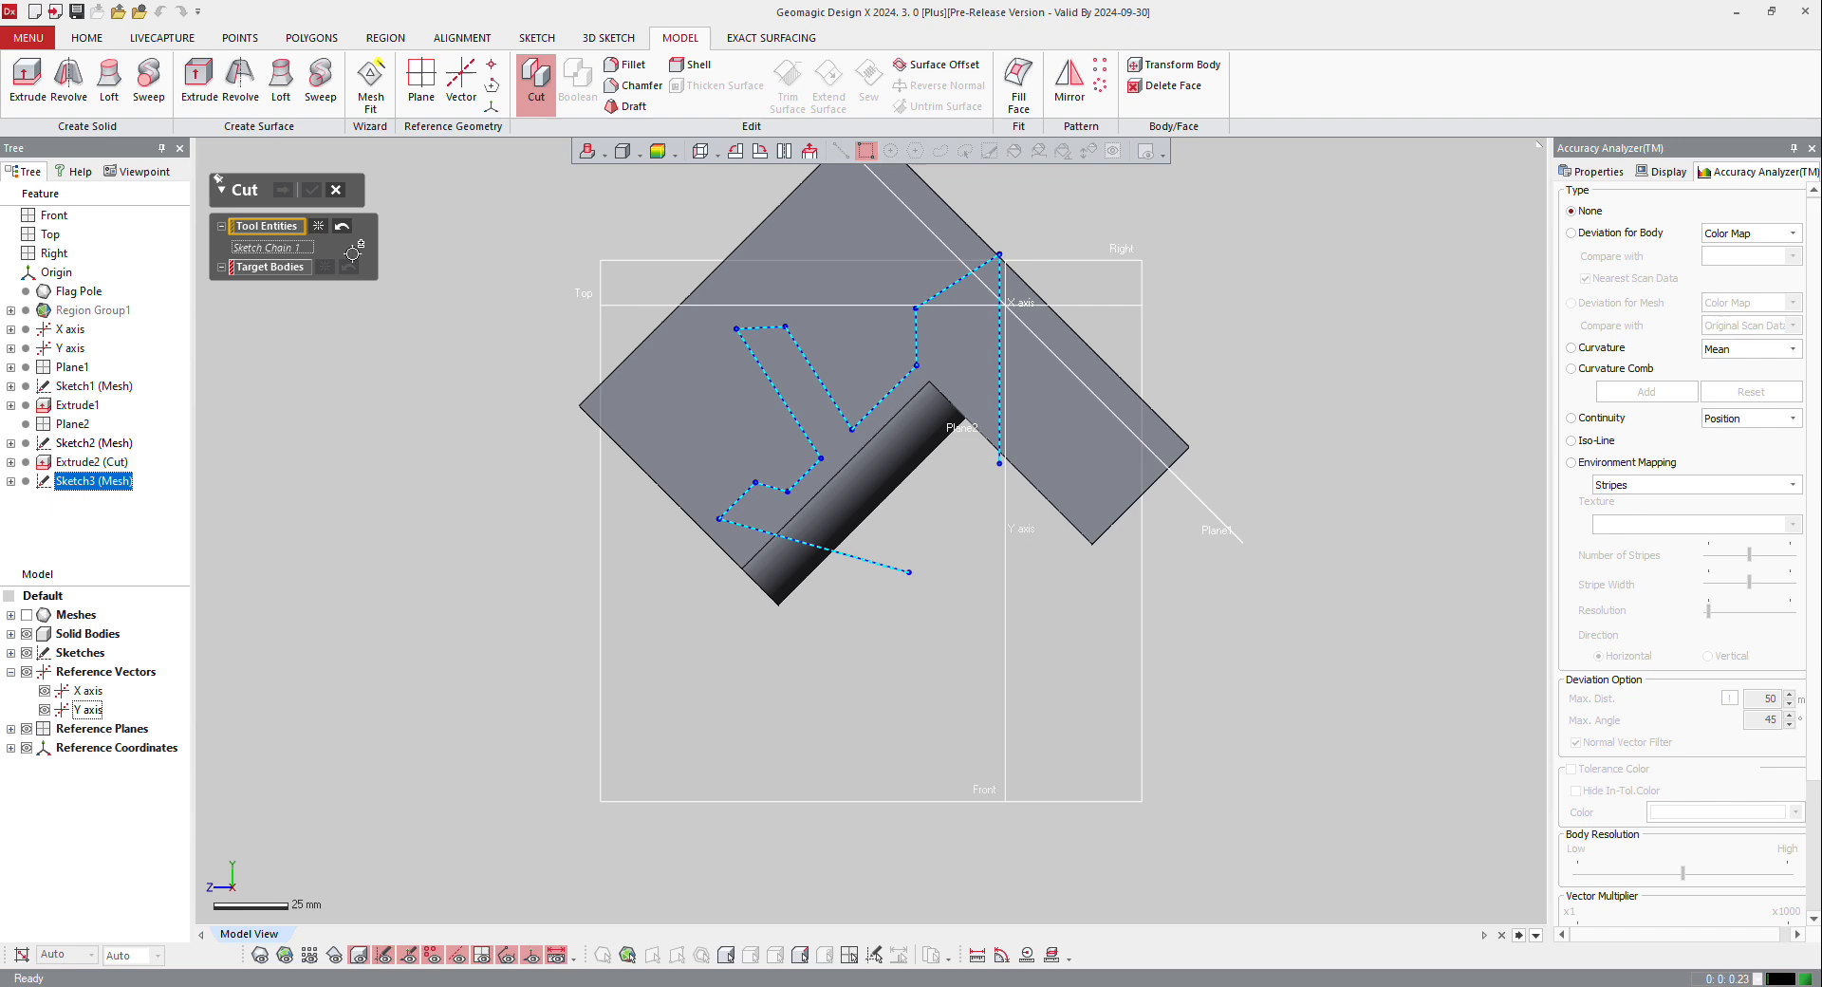
{"action": "left_click", "coordinate": [280, 269]}
{"action": "left_click", "coordinate": [673, 273]}
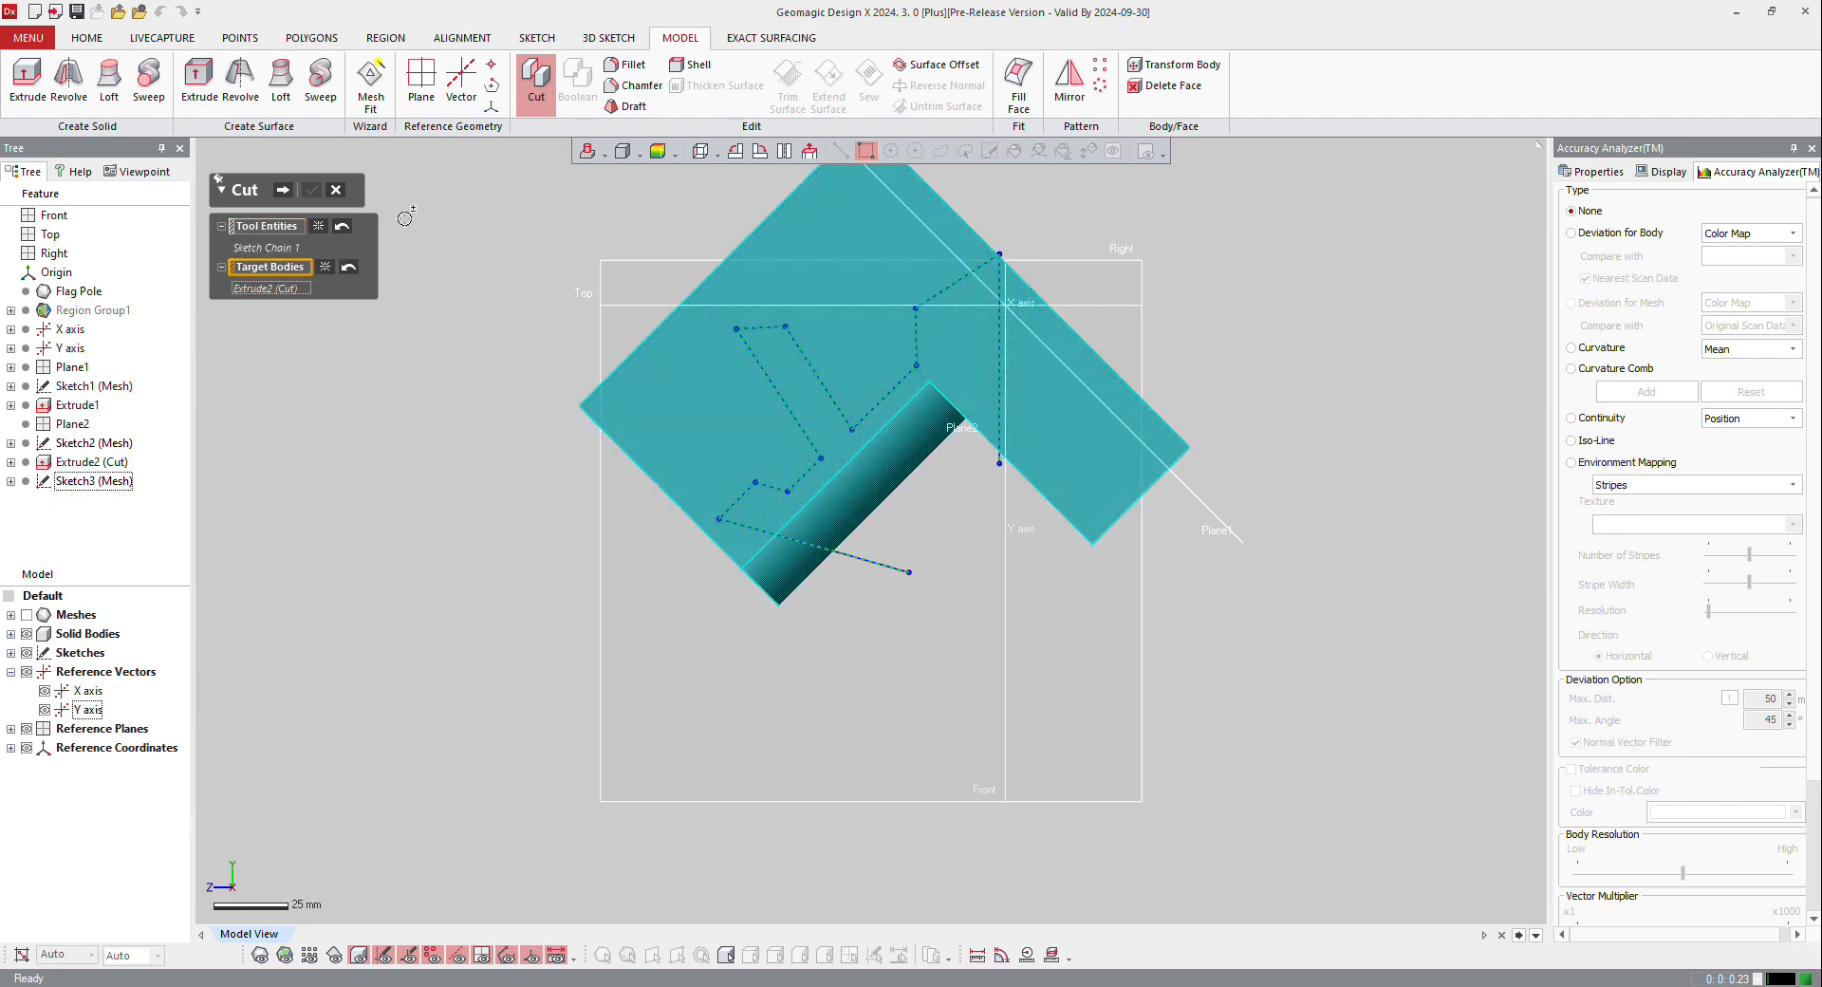
{"action": "left_click", "coordinate": [283, 191]}
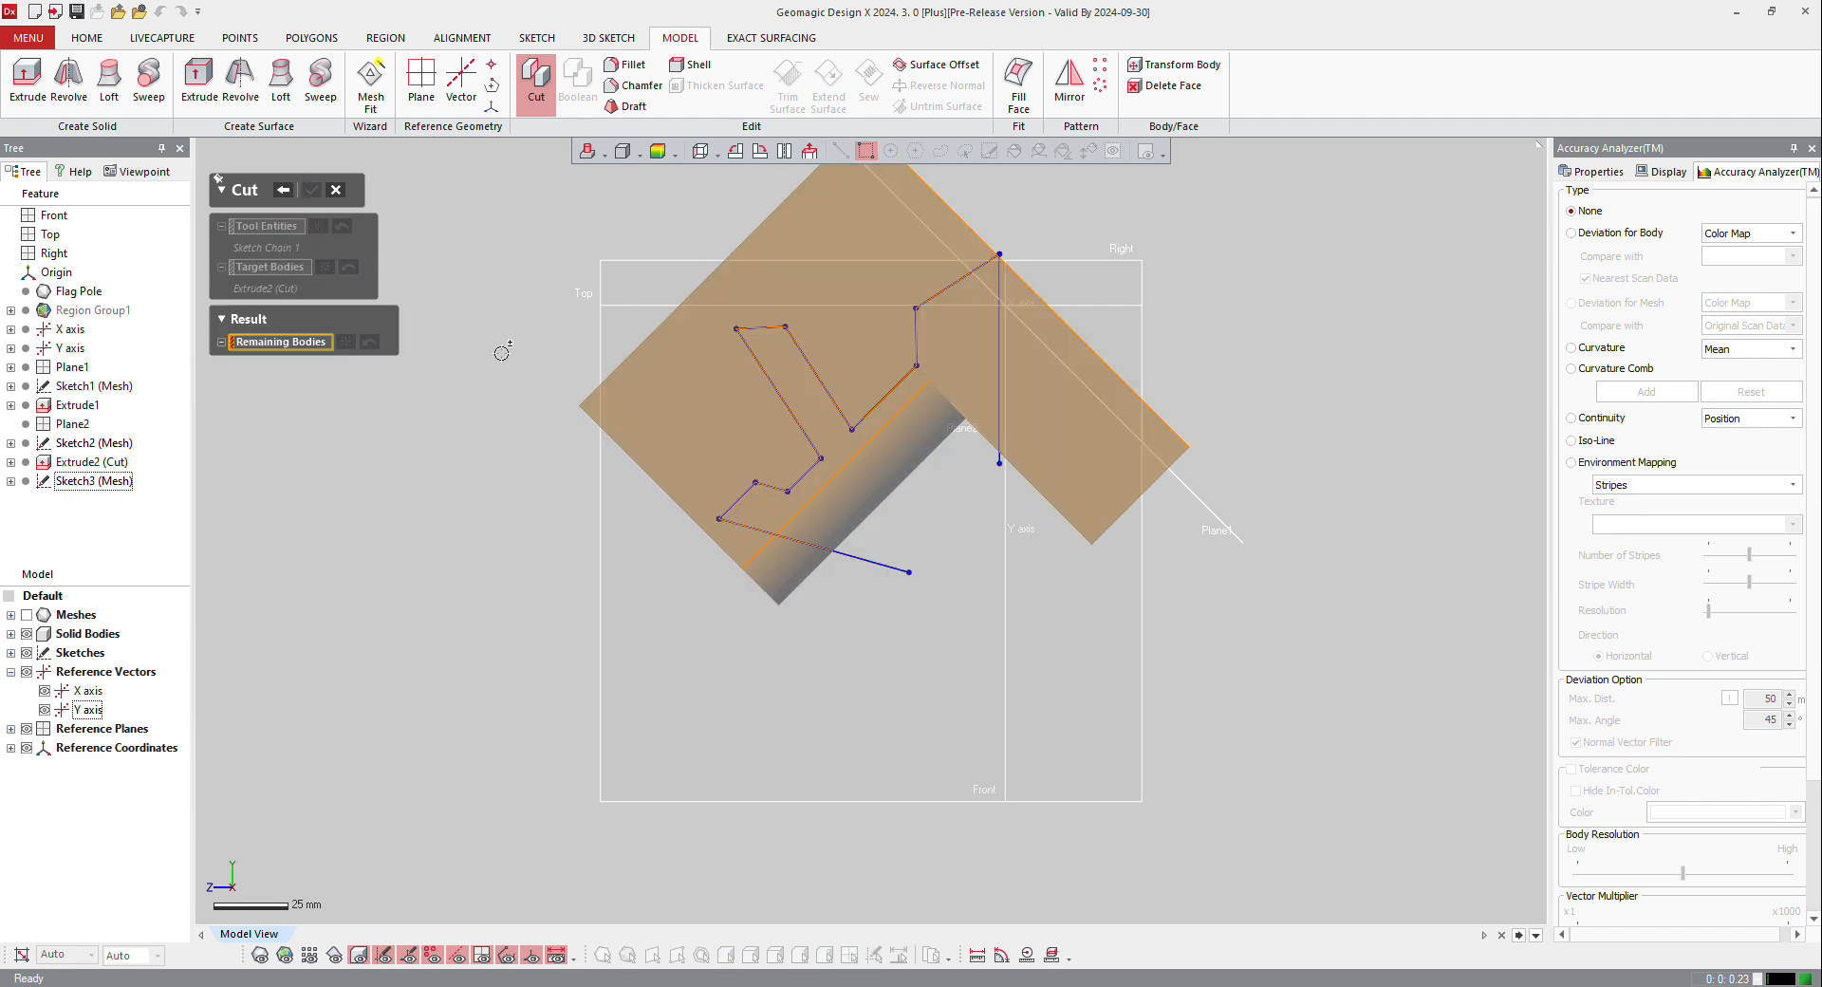
{"action": "left_click", "coordinate": [850, 493]}
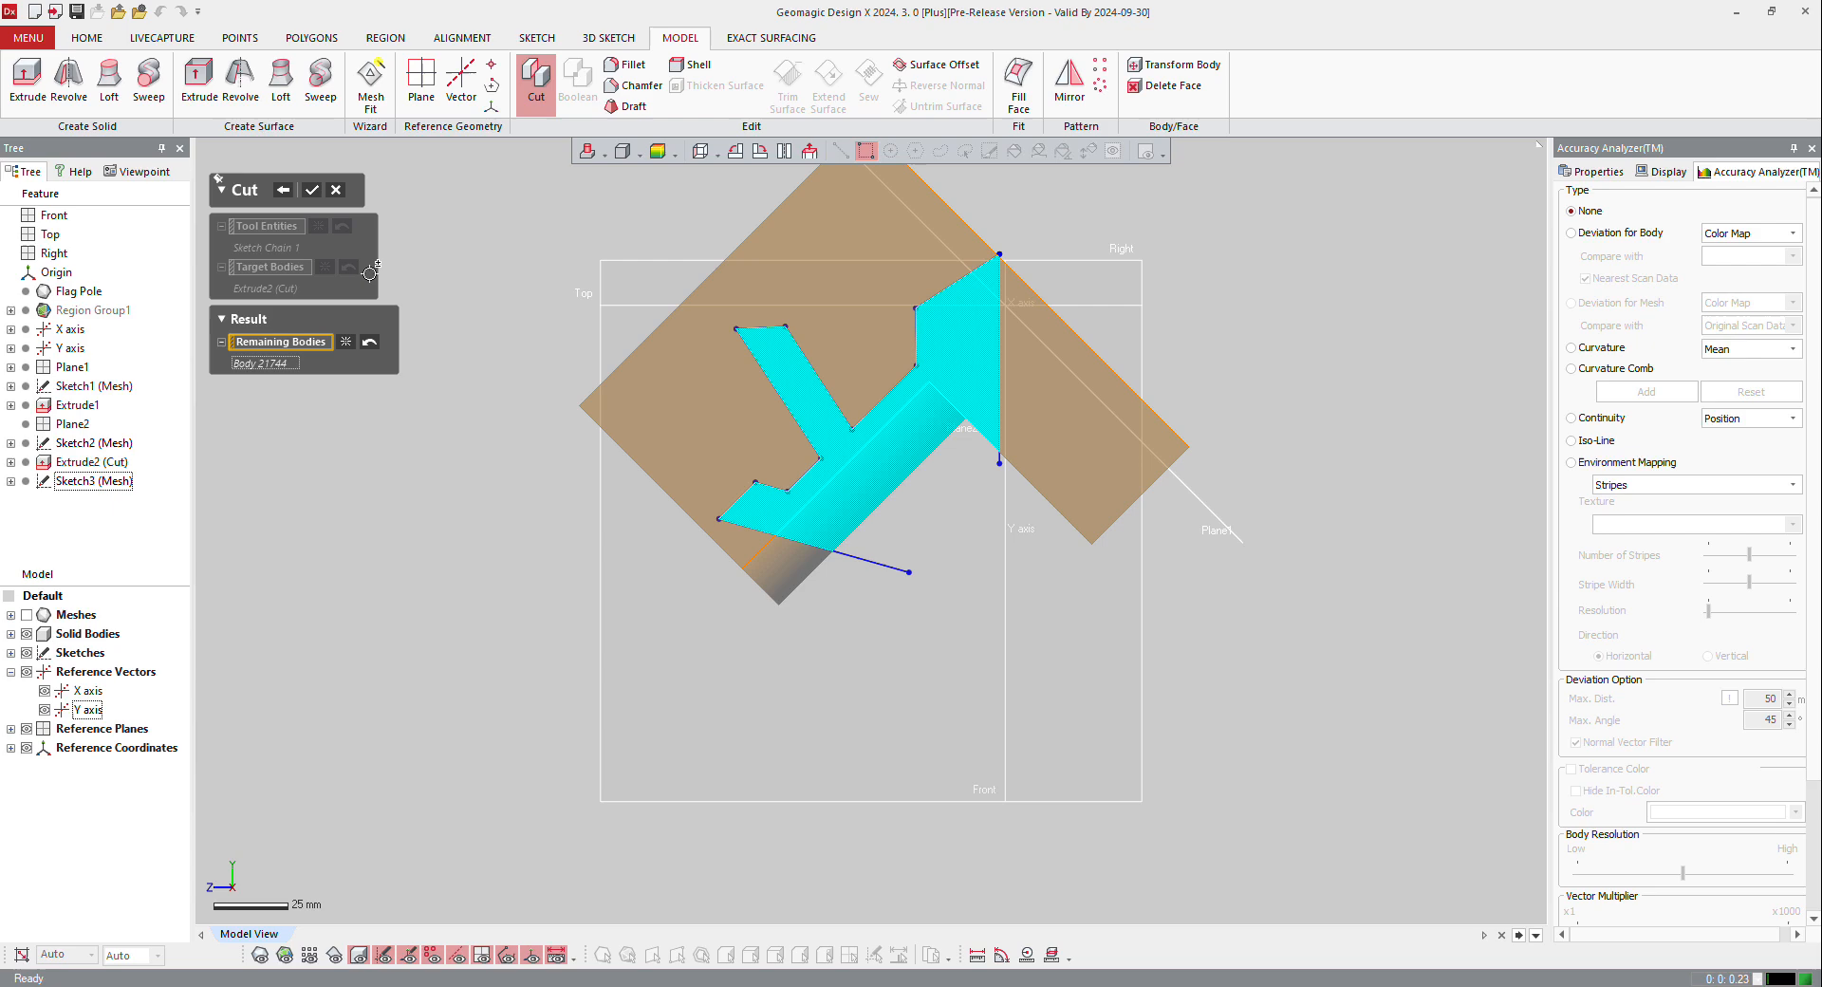
{"action": "left_click", "coordinate": [312, 191]}
Step: Show the mesh and examine how the cut body matches the scan around both arms and the base
{"action": "right_click_drag", "start_coordinate": [518, 430], "coordinate": [859, 612]}
{"action": "left_click", "coordinate": [260, 954]}
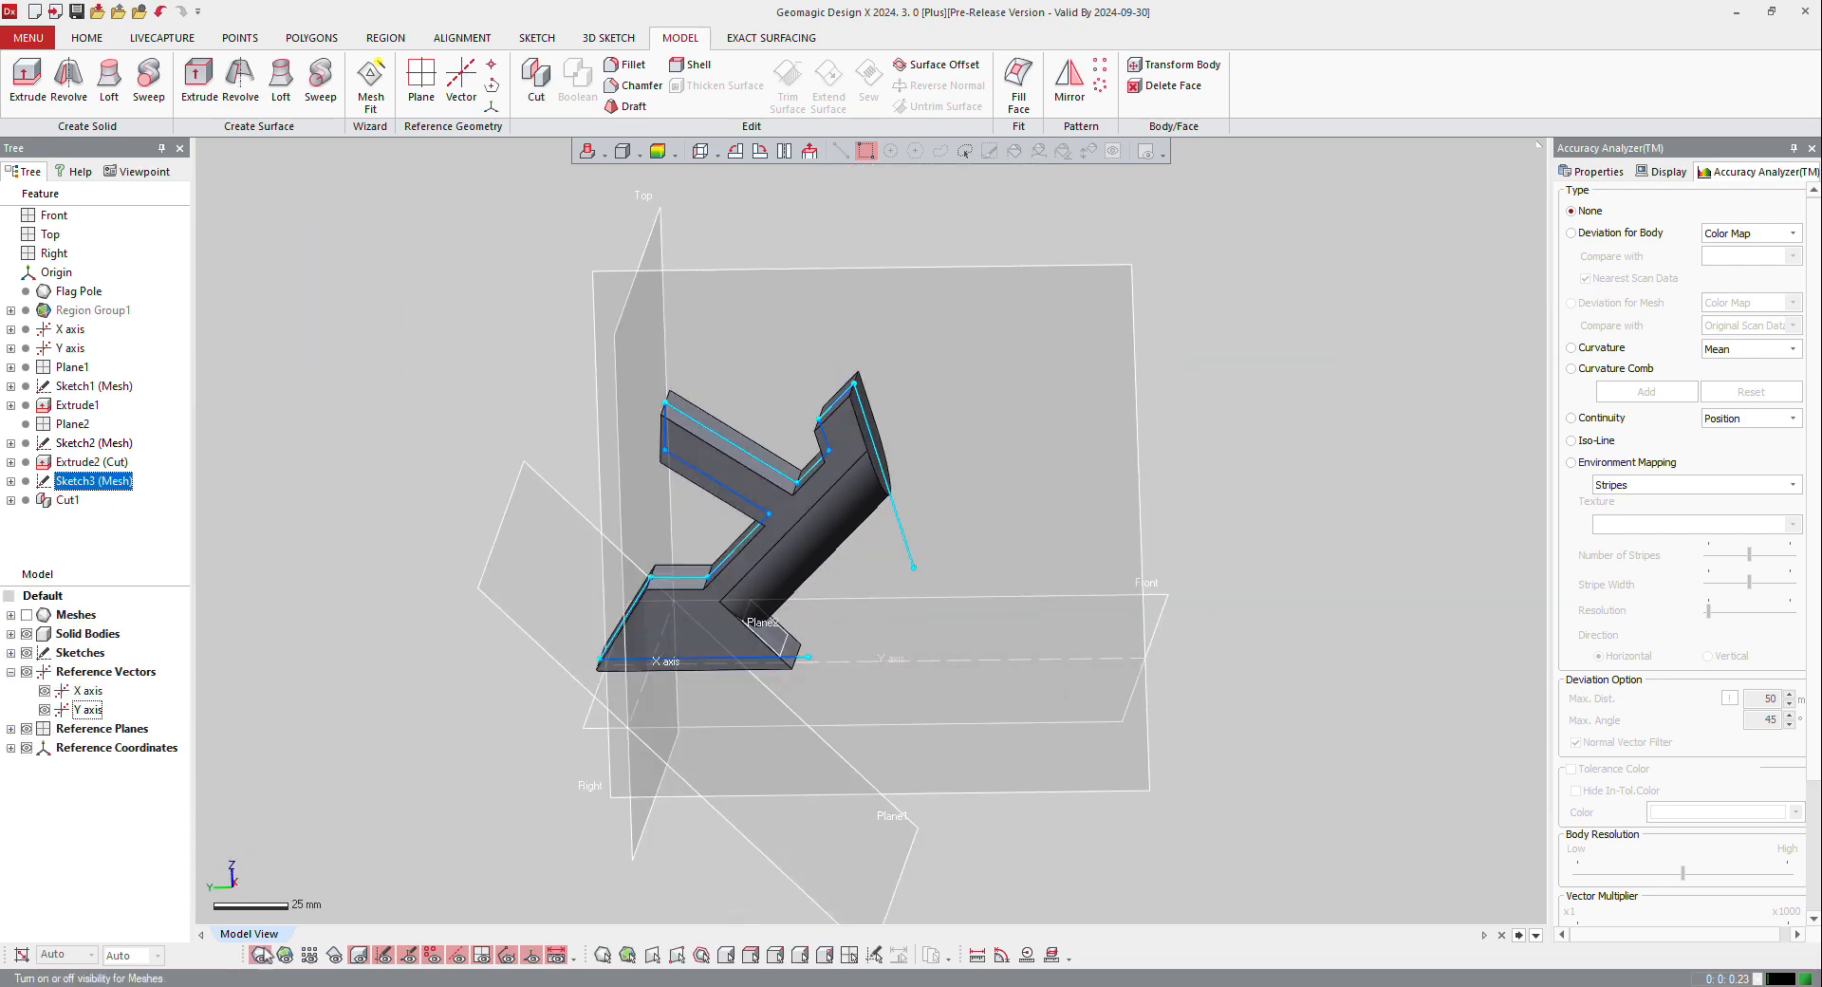
{"action": "right_click_drag", "start_coordinate": [835, 835], "coordinate": [1060, 621]}
{"action": "scroll", "coordinate": [859, 370], "scroll_direction": "up", "scroll_amount": 3}
{"action": "right_click_drag", "start_coordinate": [884, 498], "coordinate": [871, 429]}
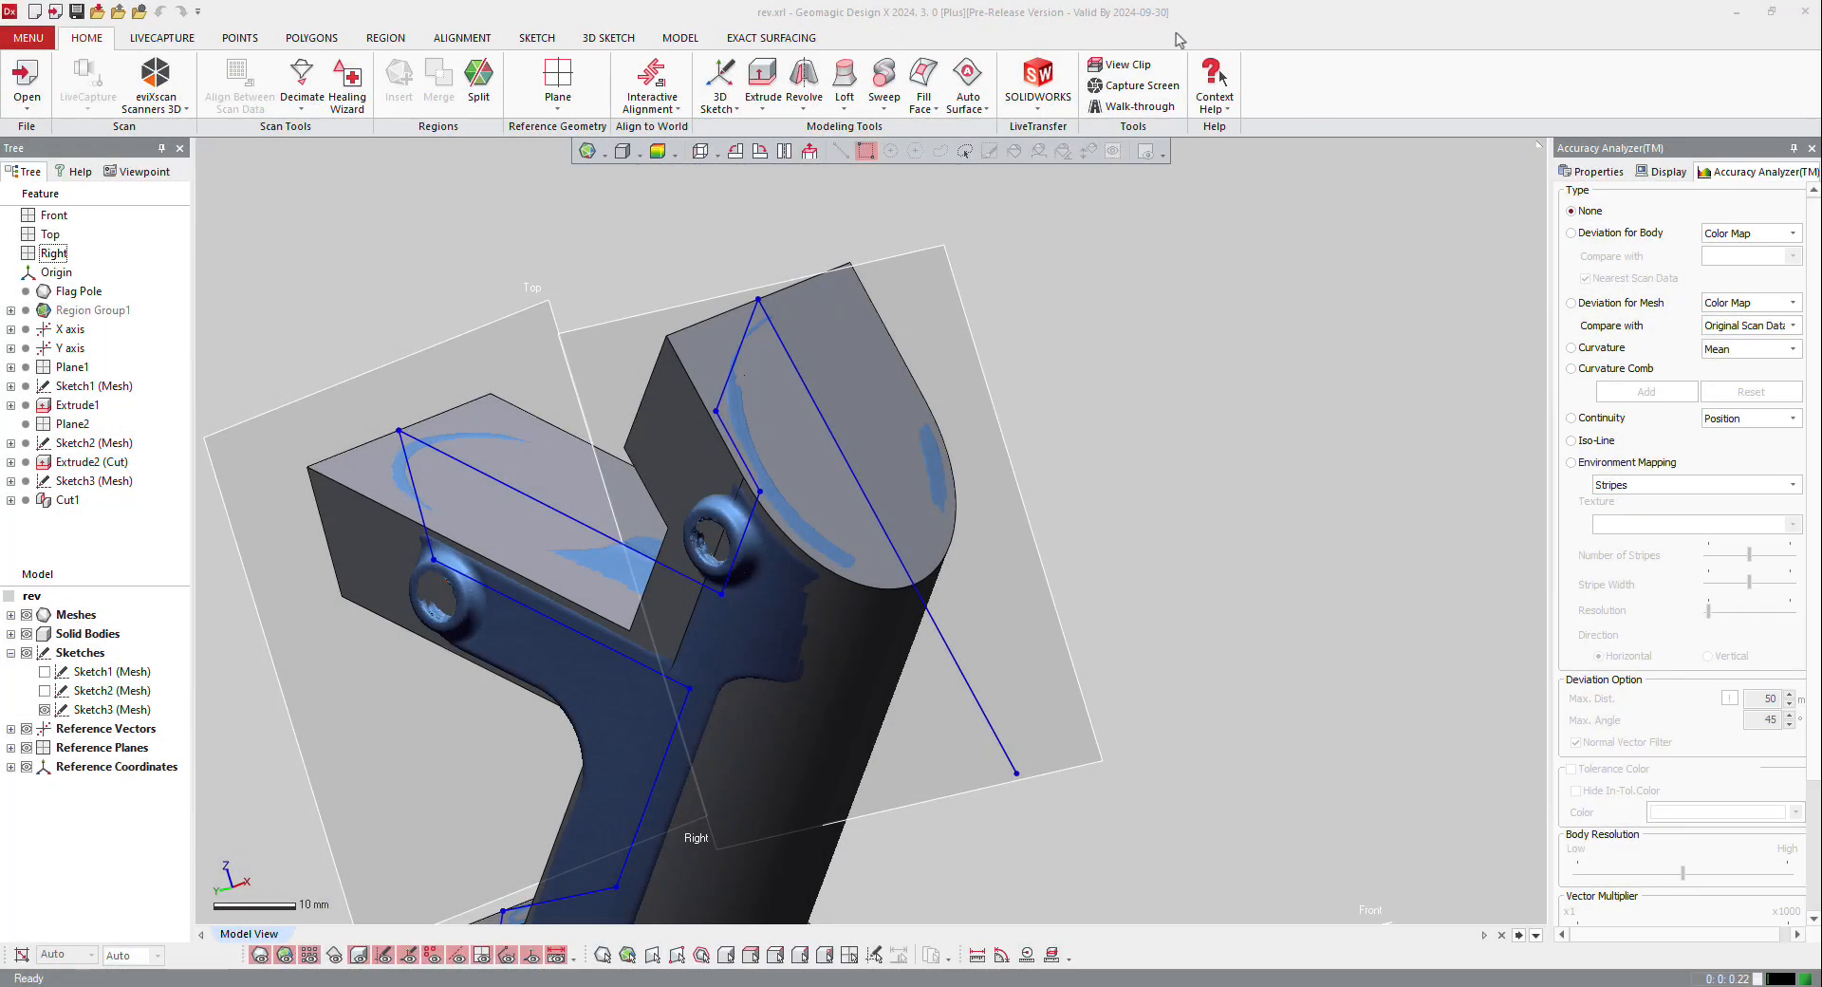
{"action": "scroll", "coordinate": [743, 778], "scroll_direction": "down", "scroll_amount": 8}
{"action": "right_click_drag", "start_coordinate": [780, 717], "coordinate": [856, 545]}
{"action": "scroll", "coordinate": [822, 673], "scroll_direction": "up", "scroll_amount": 3}
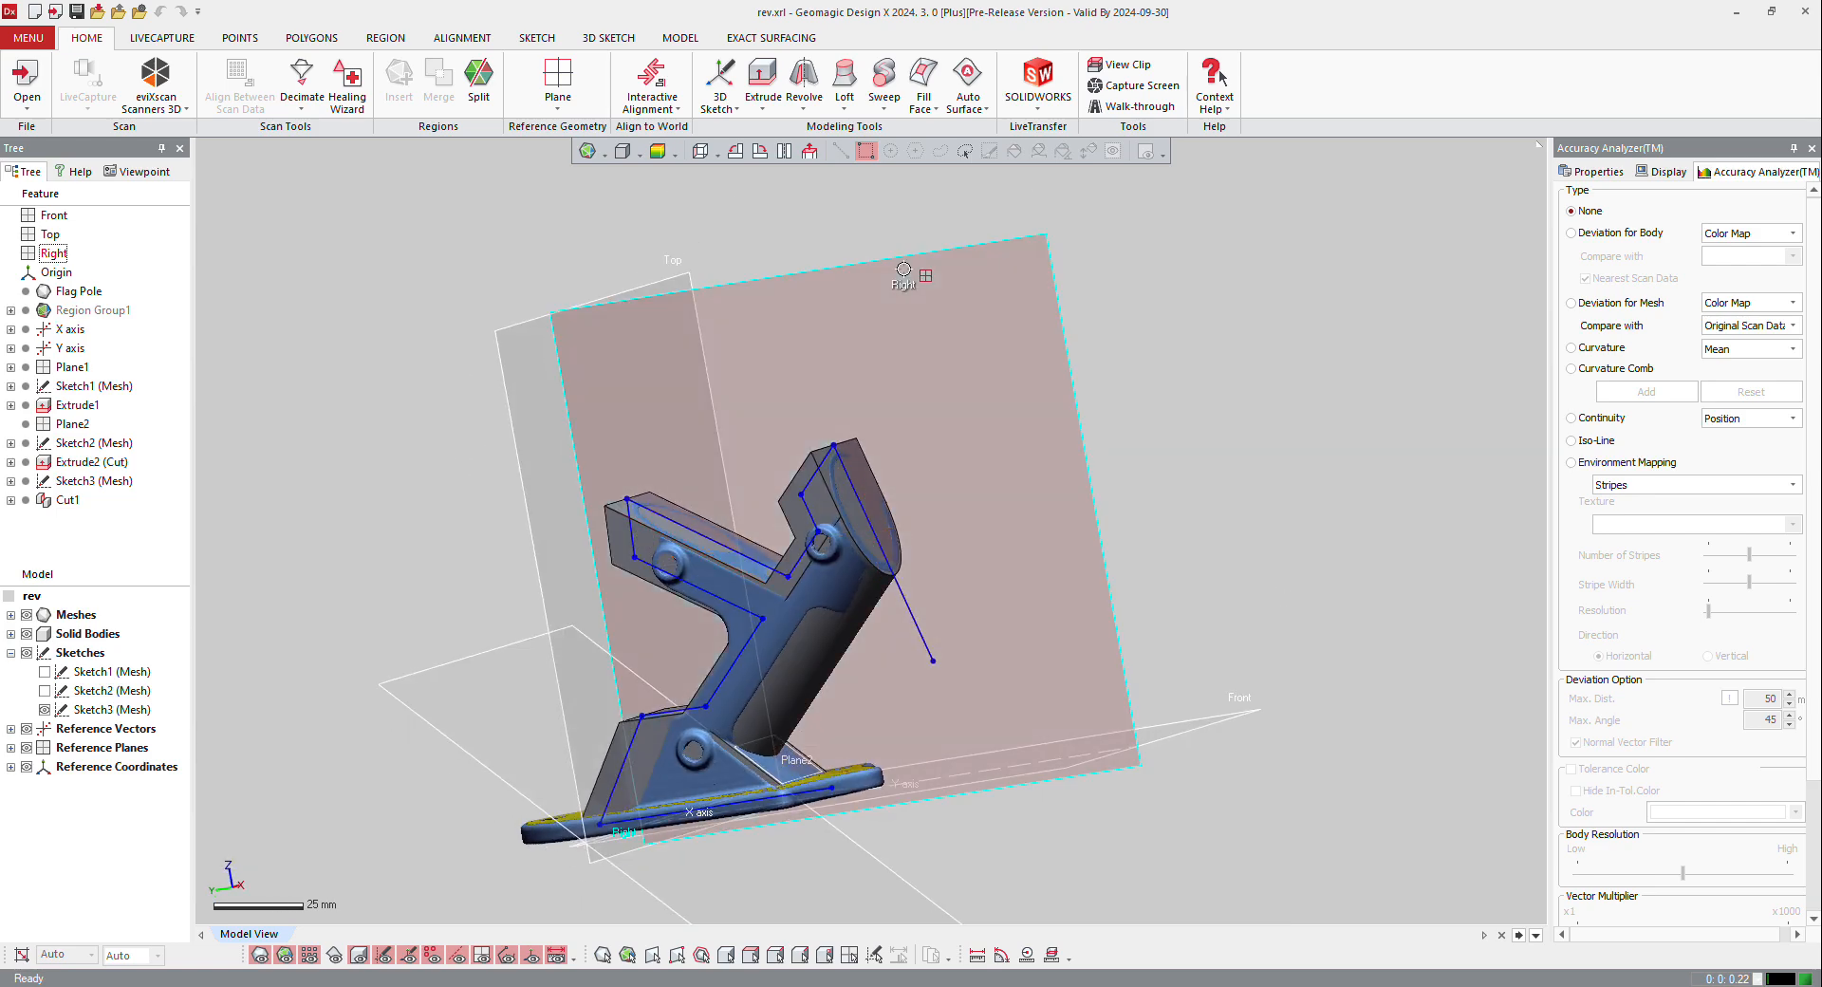
Step: Start a mesh sketch on the Right plane with the Planar Method, a 0 mm section offset and a 90 mm silhouette range
{"action": "right_click", "coordinate": [903, 269]}
{"action": "left_click", "coordinate": [927, 215]}
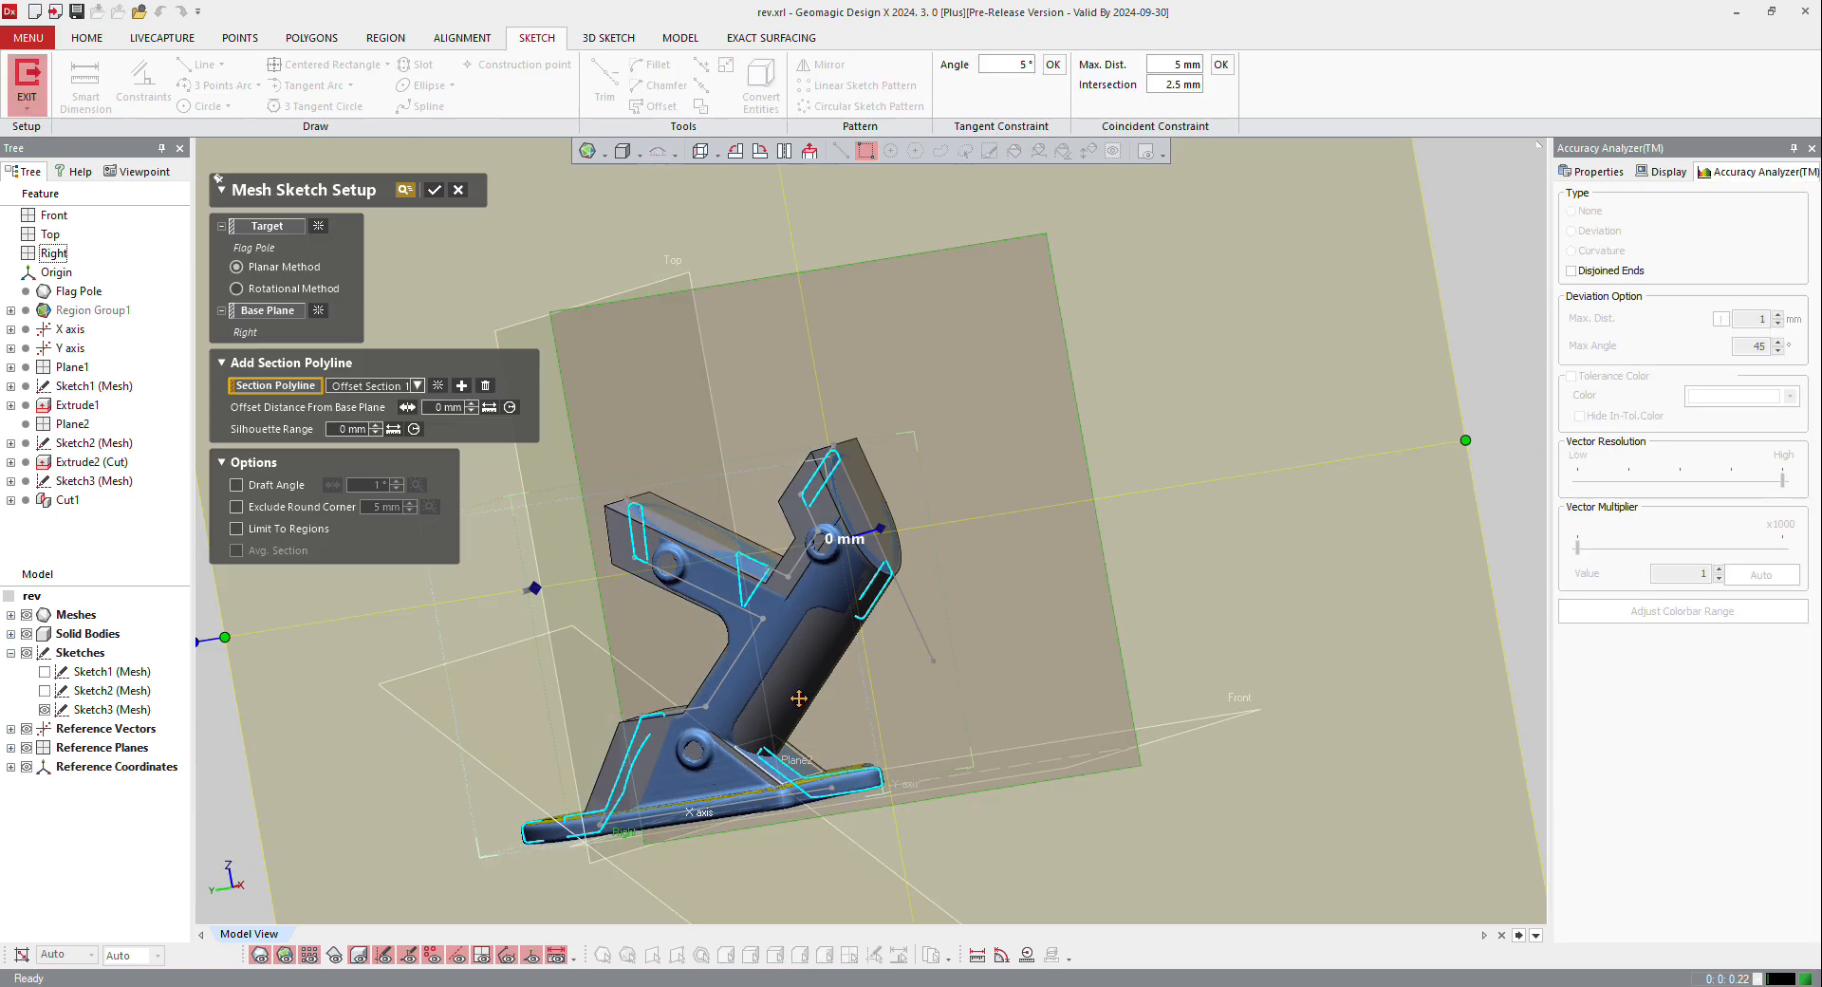
{"action": "right_click_drag", "start_coordinate": [777, 683], "coordinate": [707, 636]}
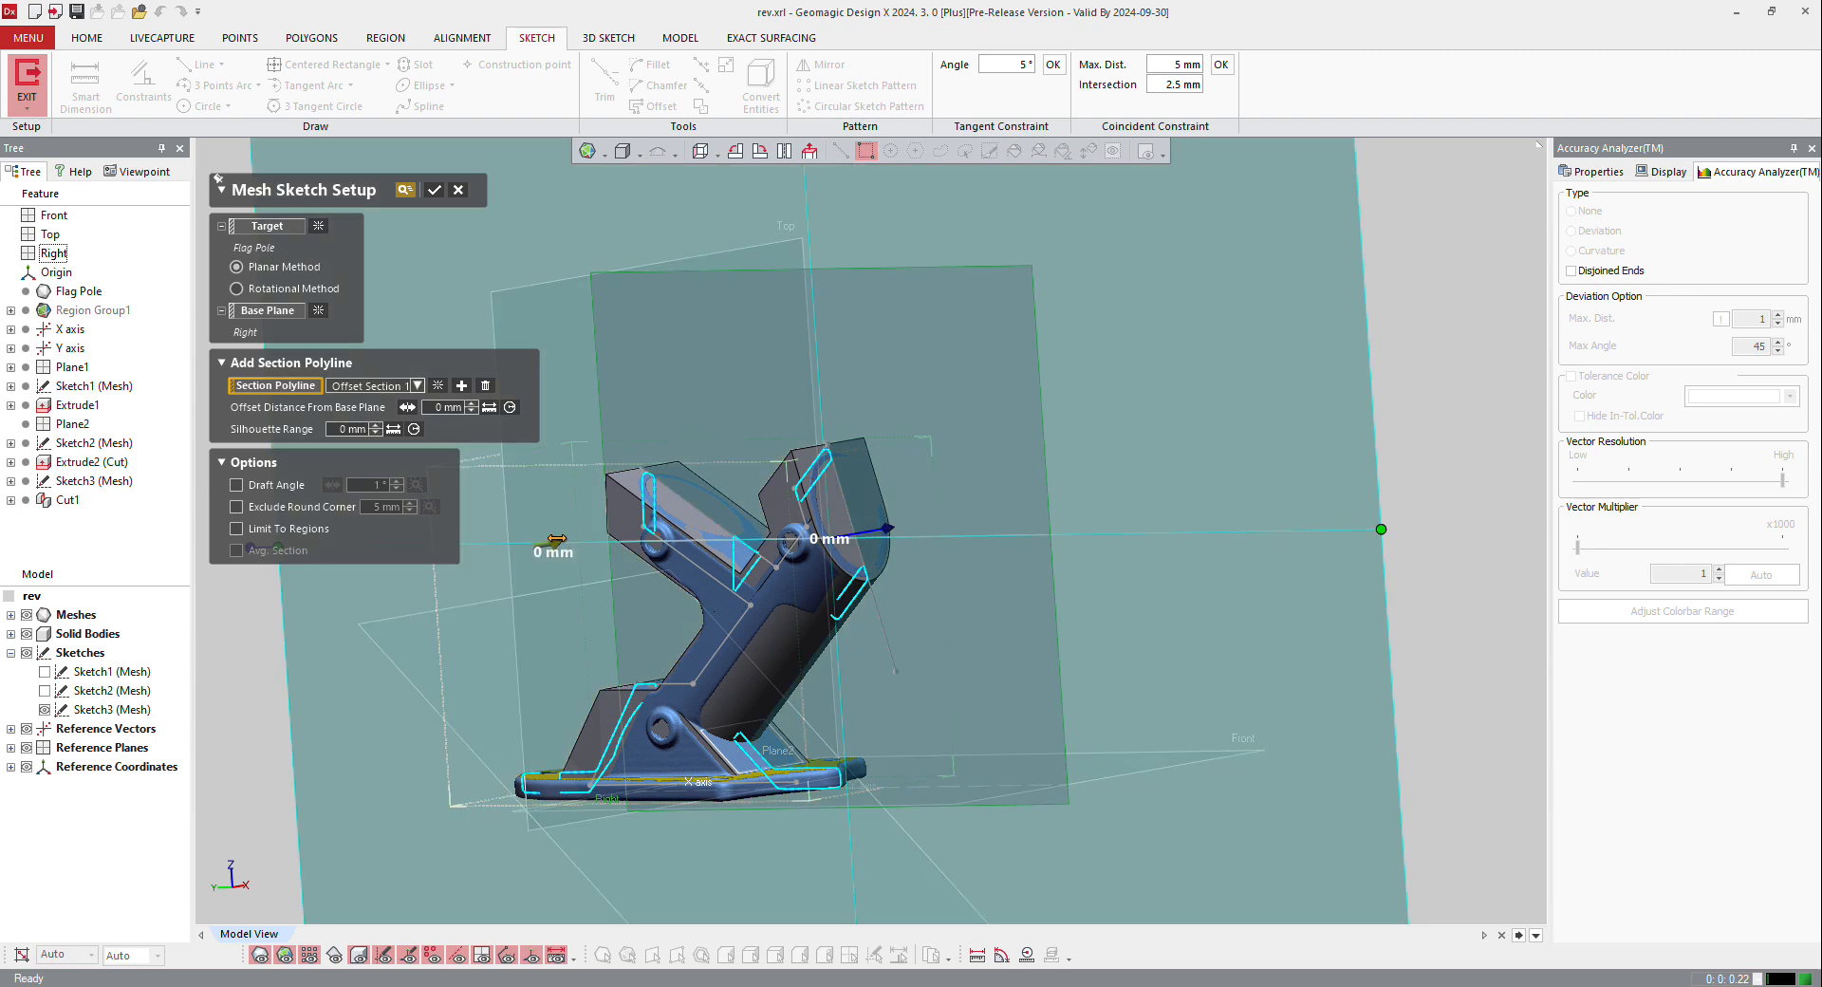
{"action": "left_click_drag", "start_coordinate": [553, 525], "coordinate": [743, 506]}
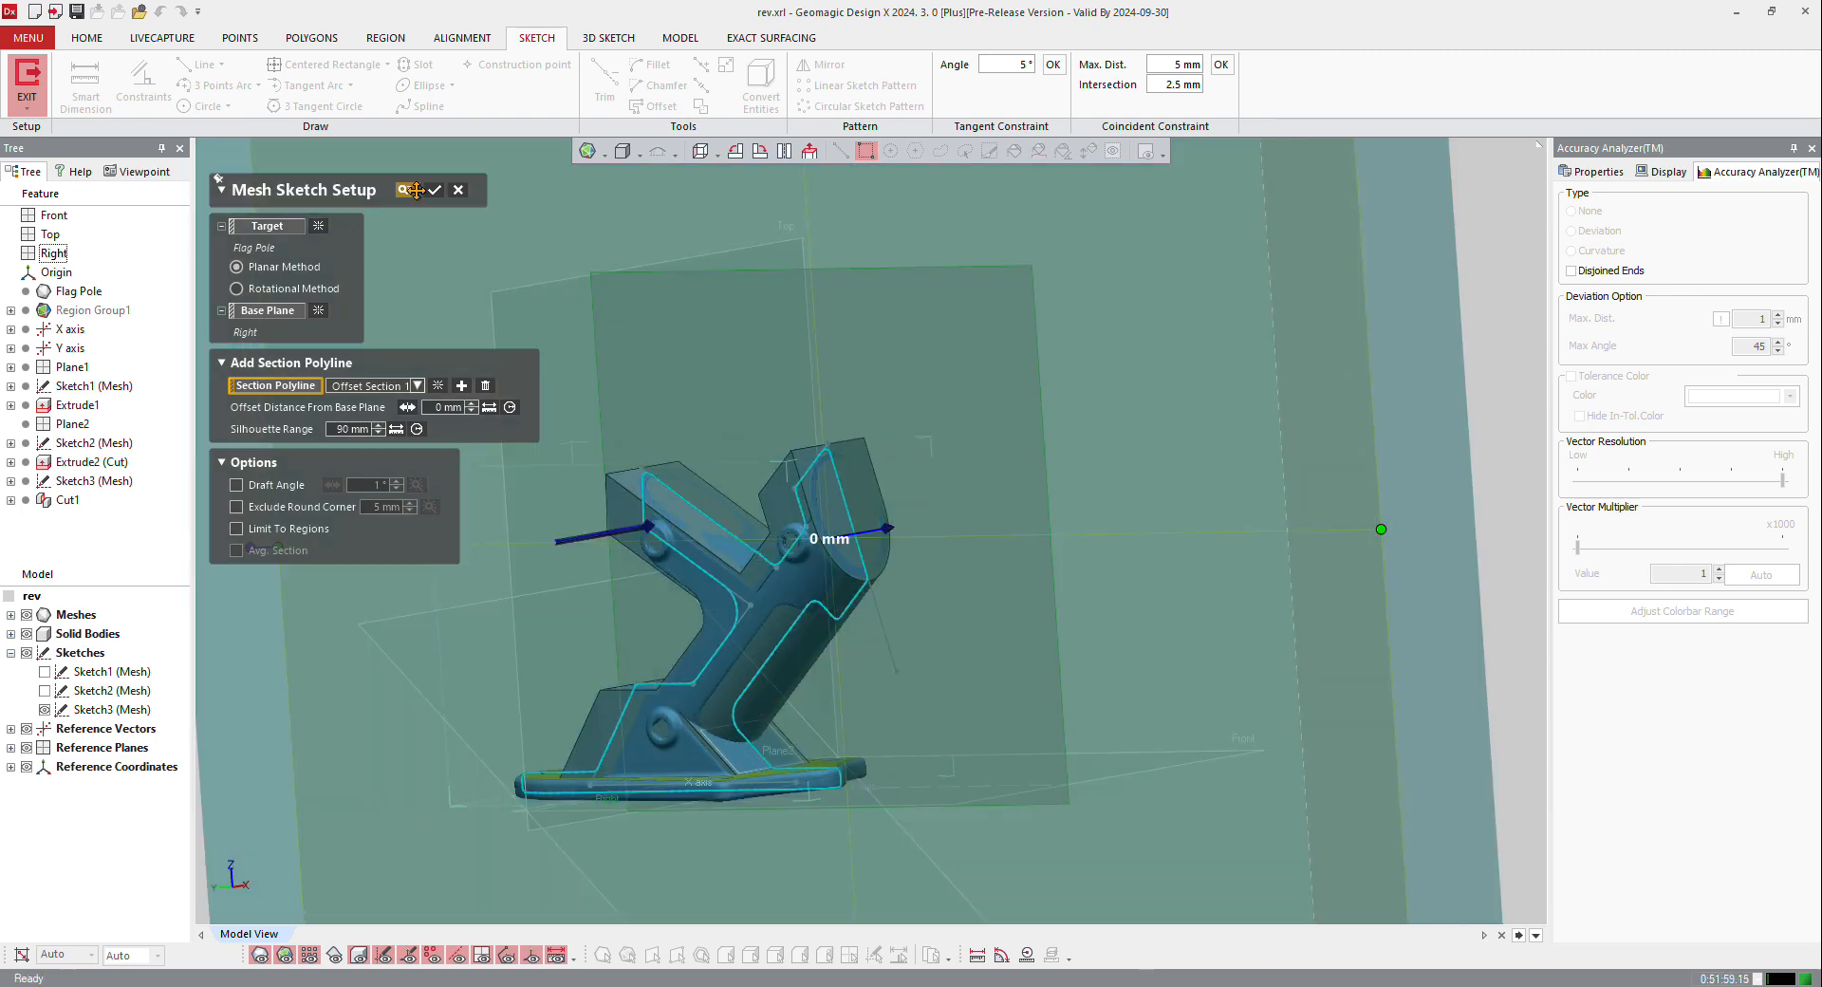
{"action": "left_click", "coordinate": [431, 187]}
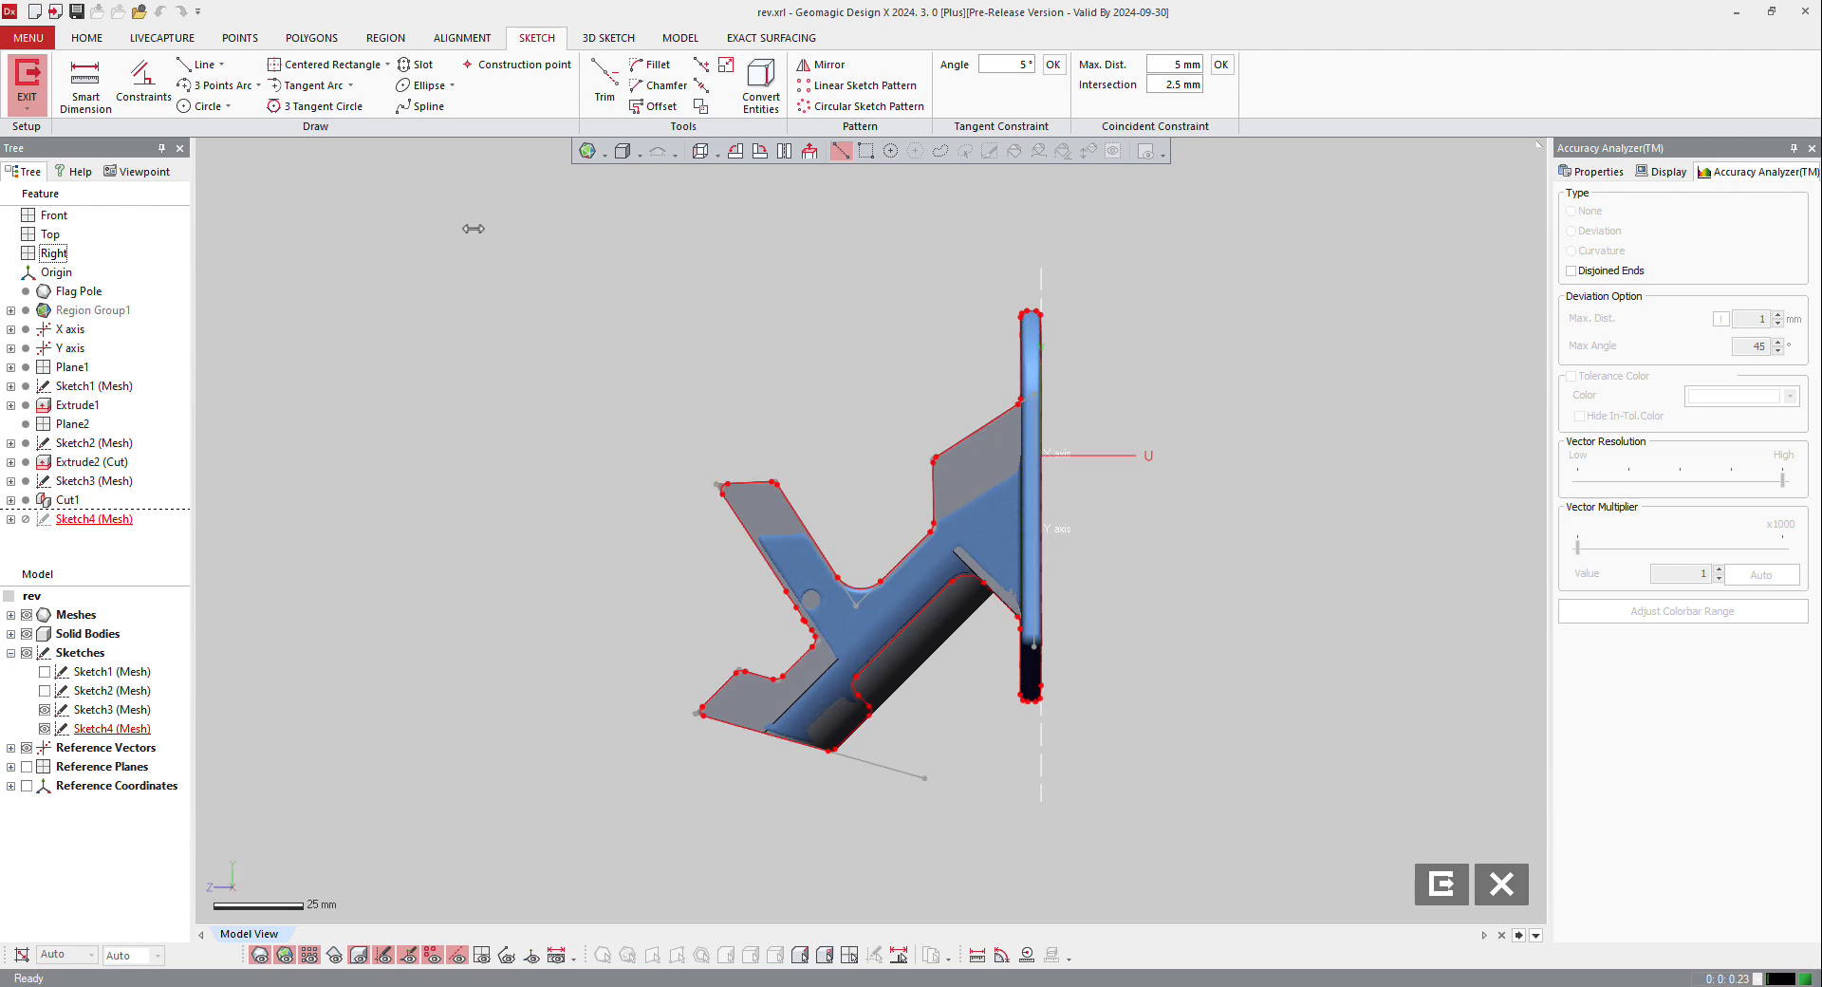
Step: Convert the solid body's straight edge behind the half-cylinder into a sketch line and hide the solid body
{"action": "scroll", "coordinate": [1081, 736], "scroll_direction": "up", "scroll_amount": 4}
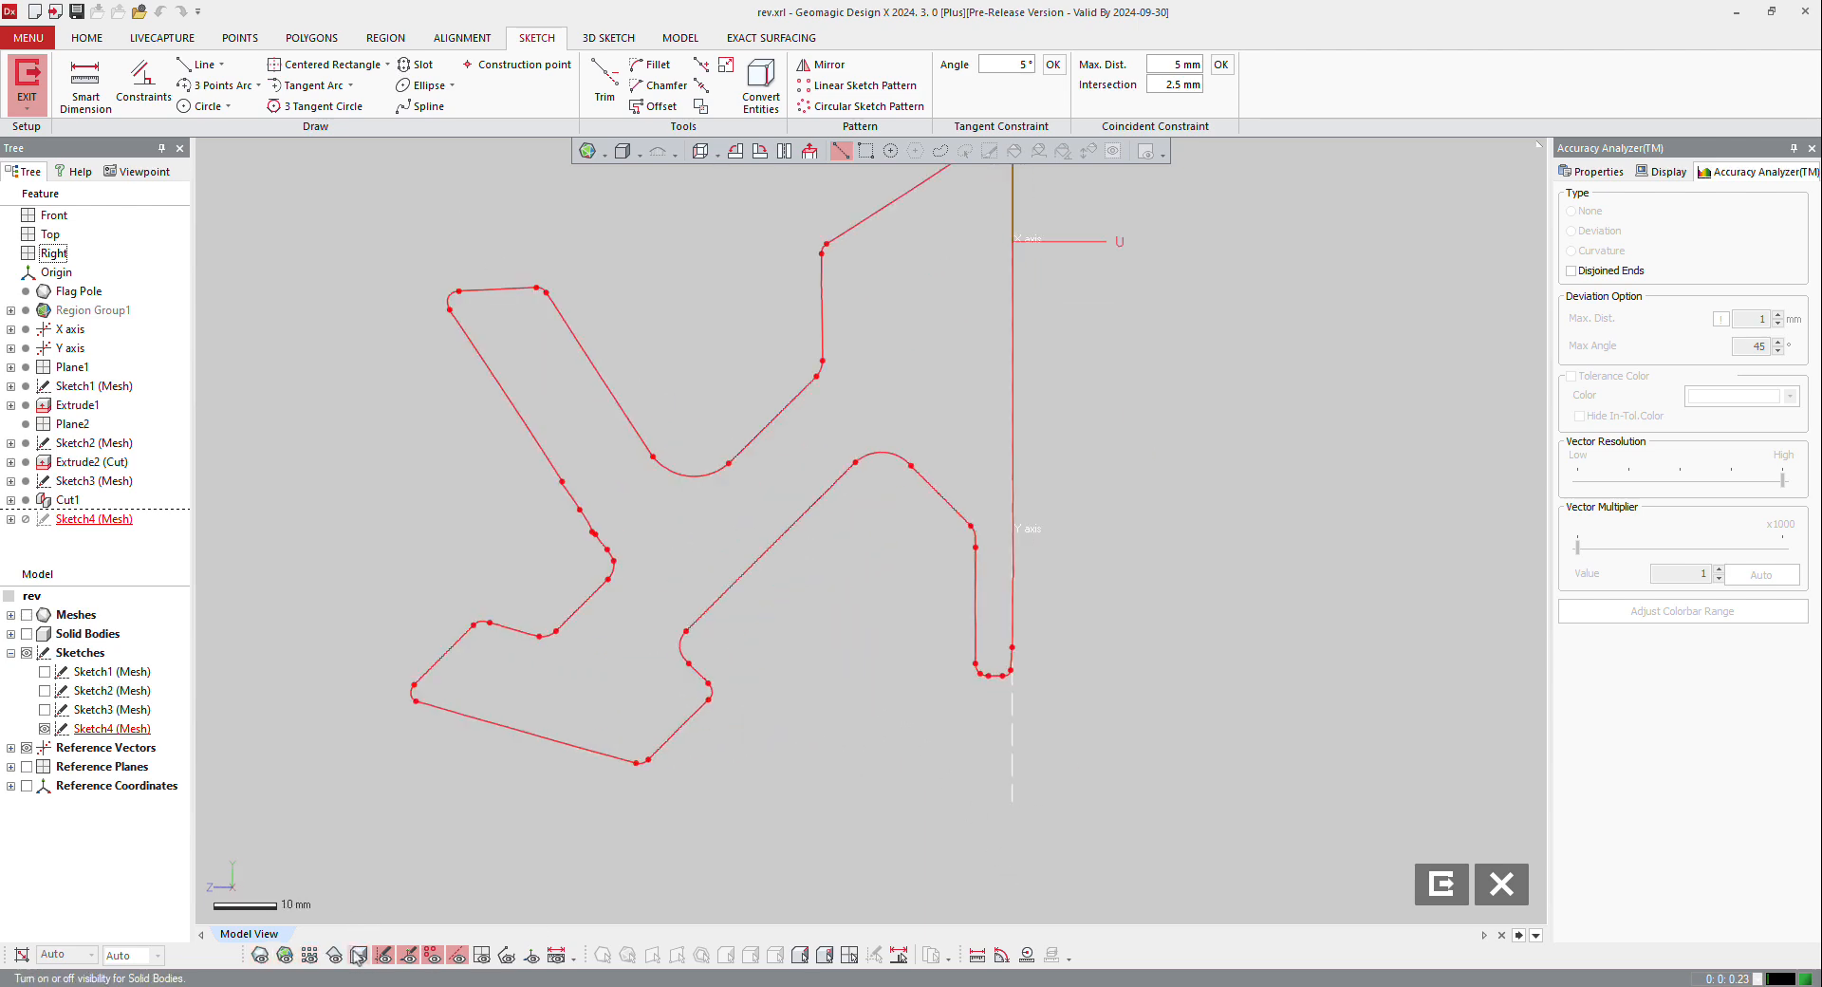
{"action": "left_click", "coordinate": [359, 954]}
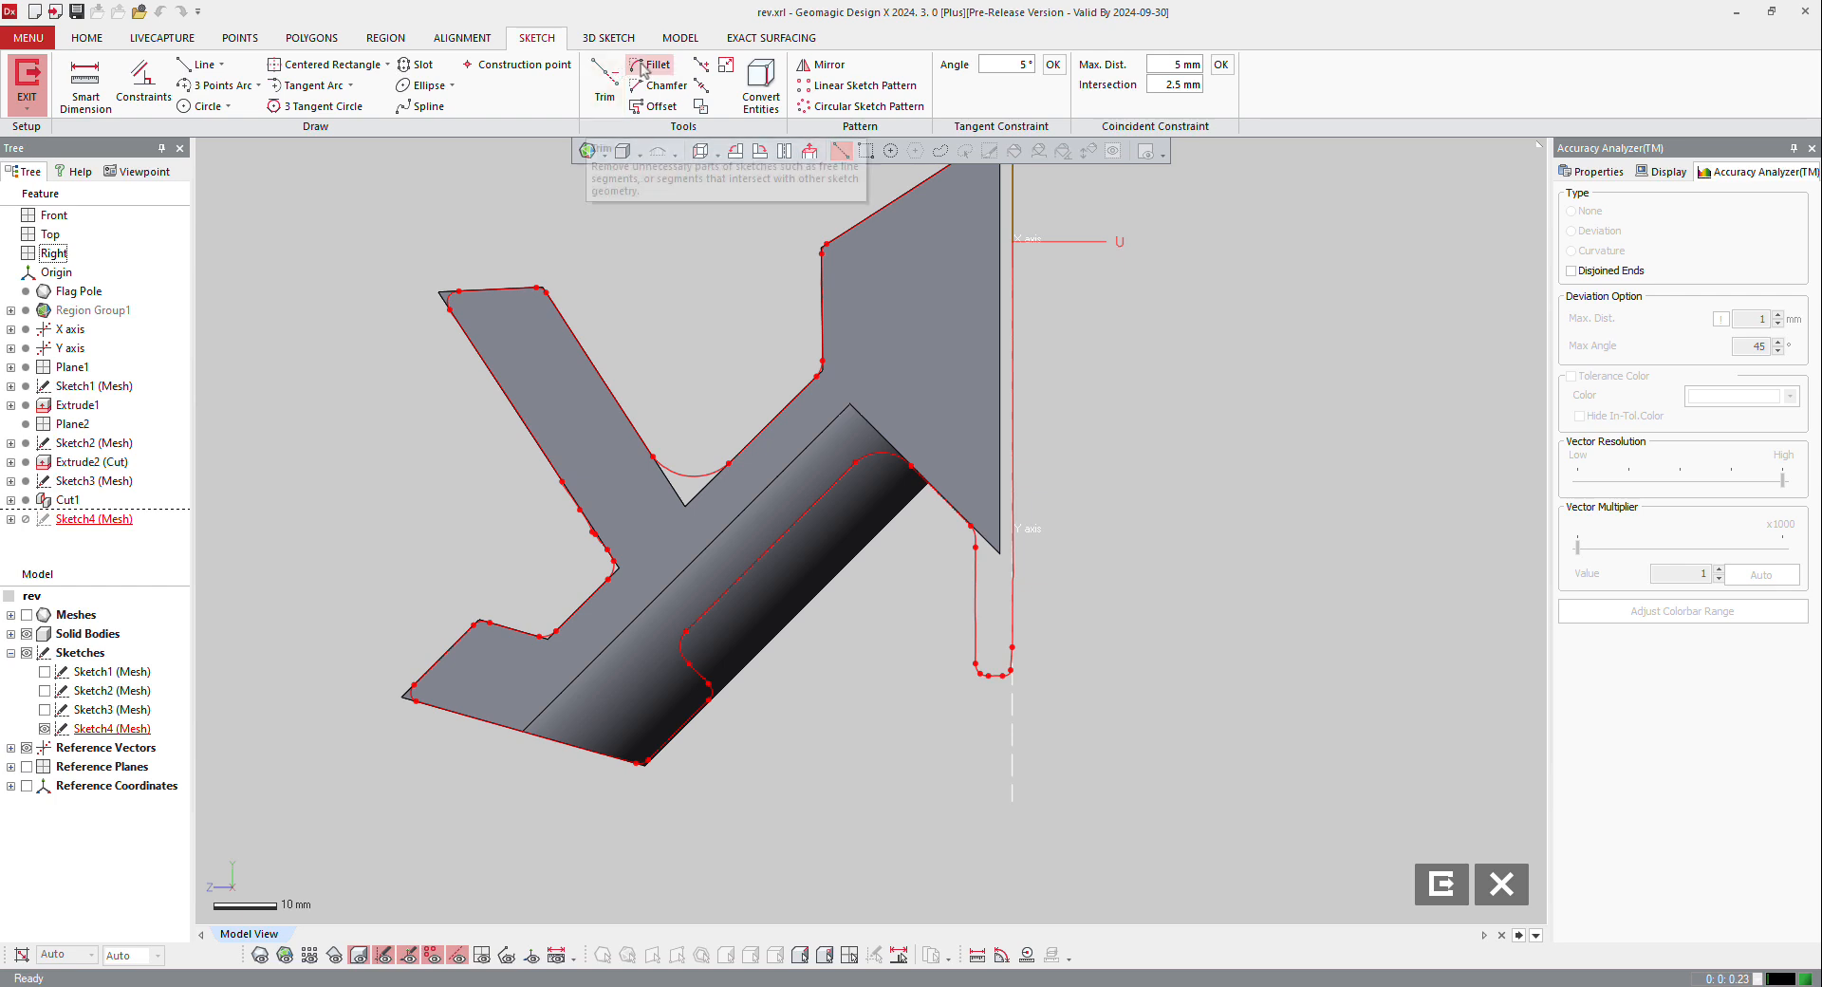
{"action": "left_click", "coordinate": [759, 80]}
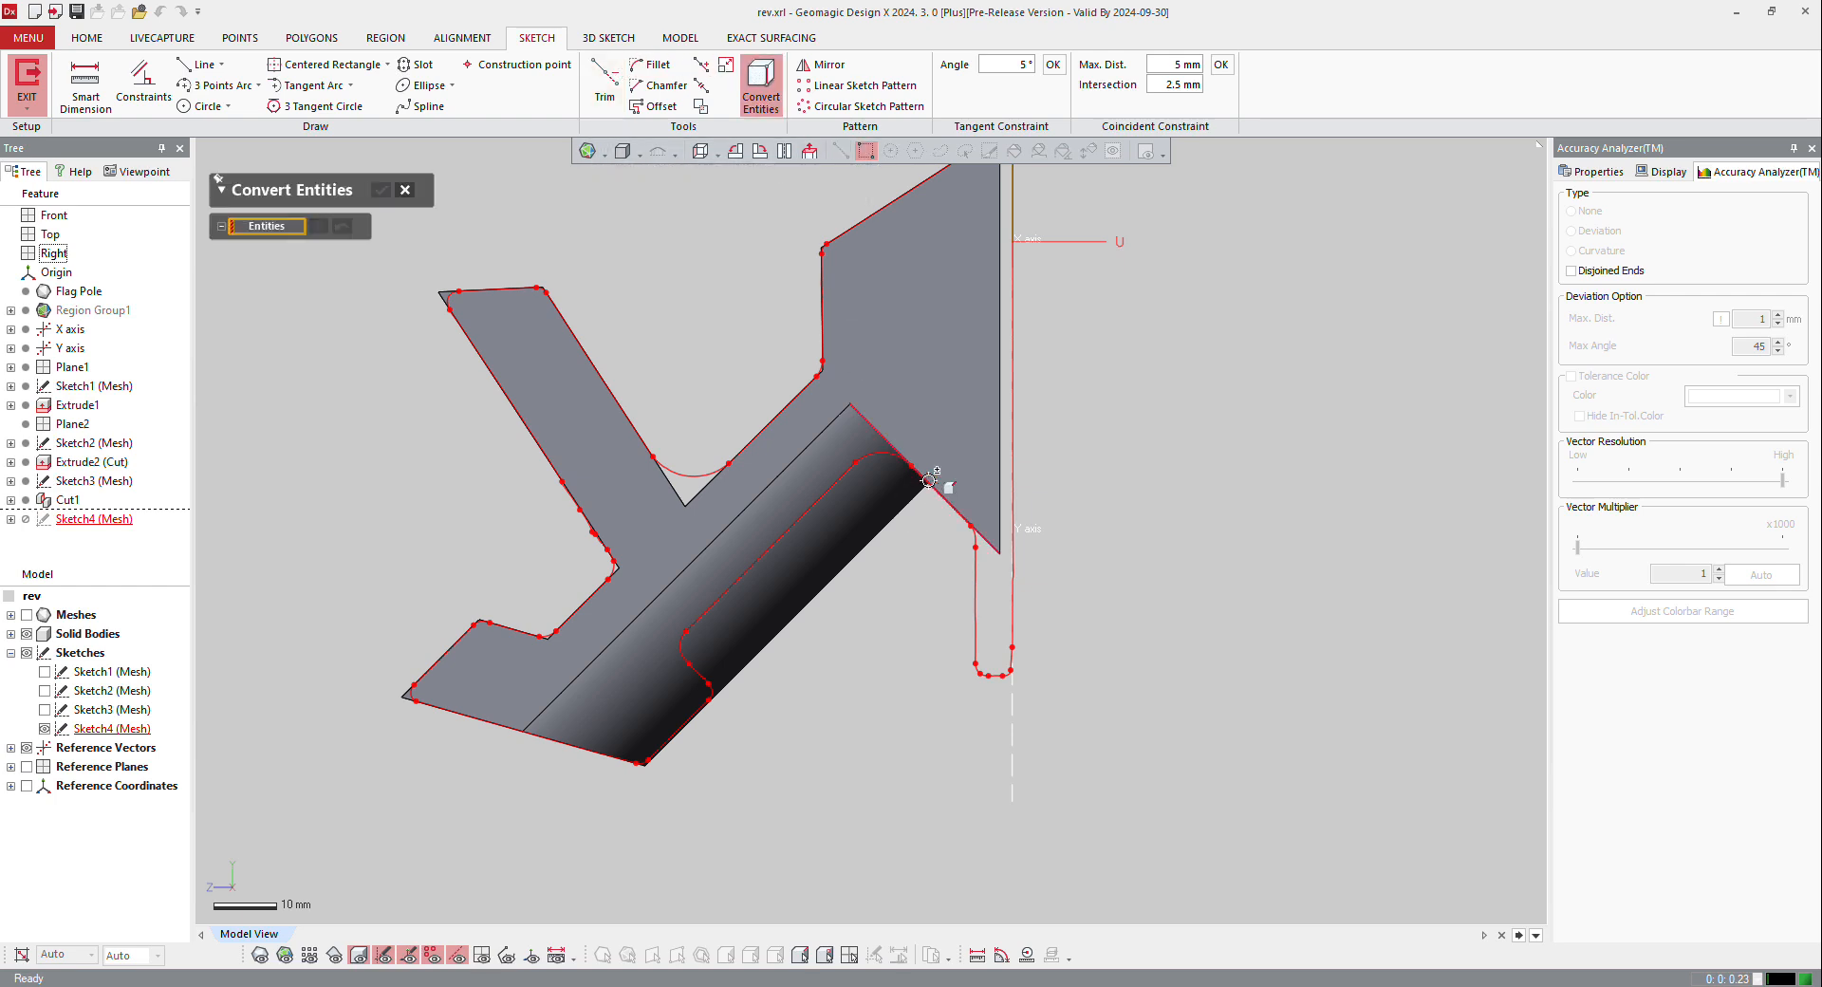
{"action": "left_click", "coordinate": [933, 482]}
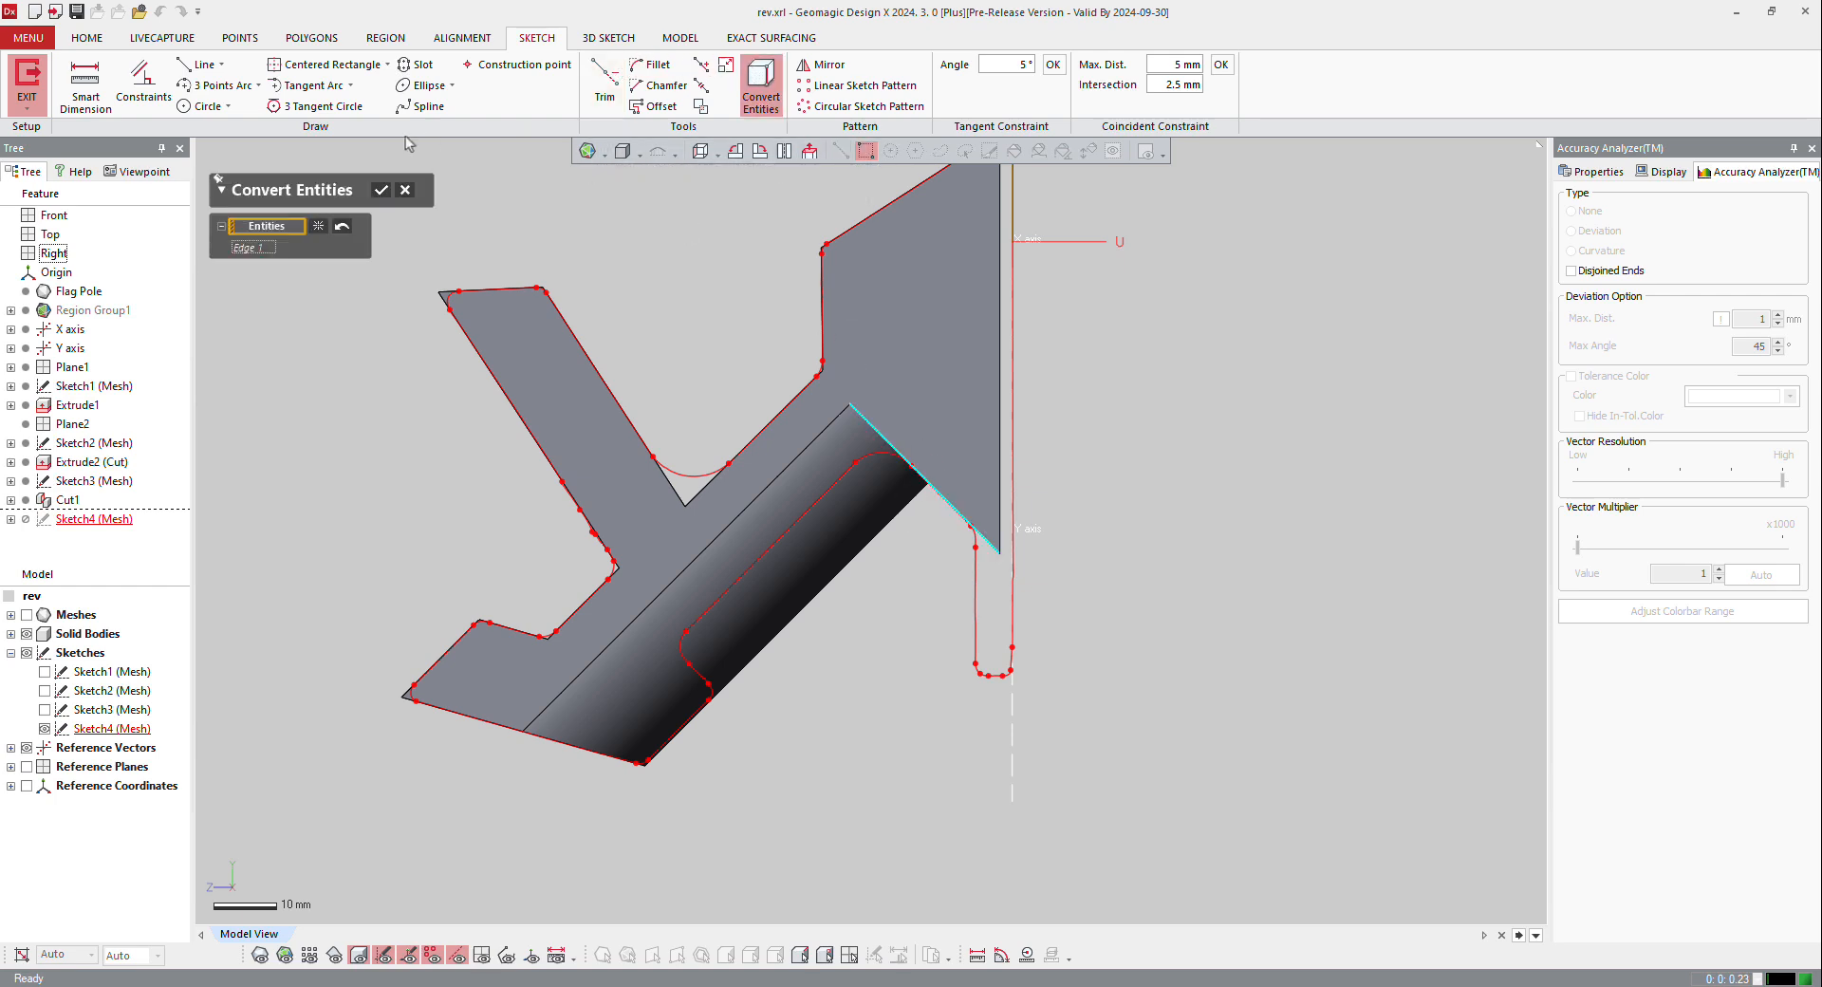
{"action": "left_click", "coordinate": [379, 188]}
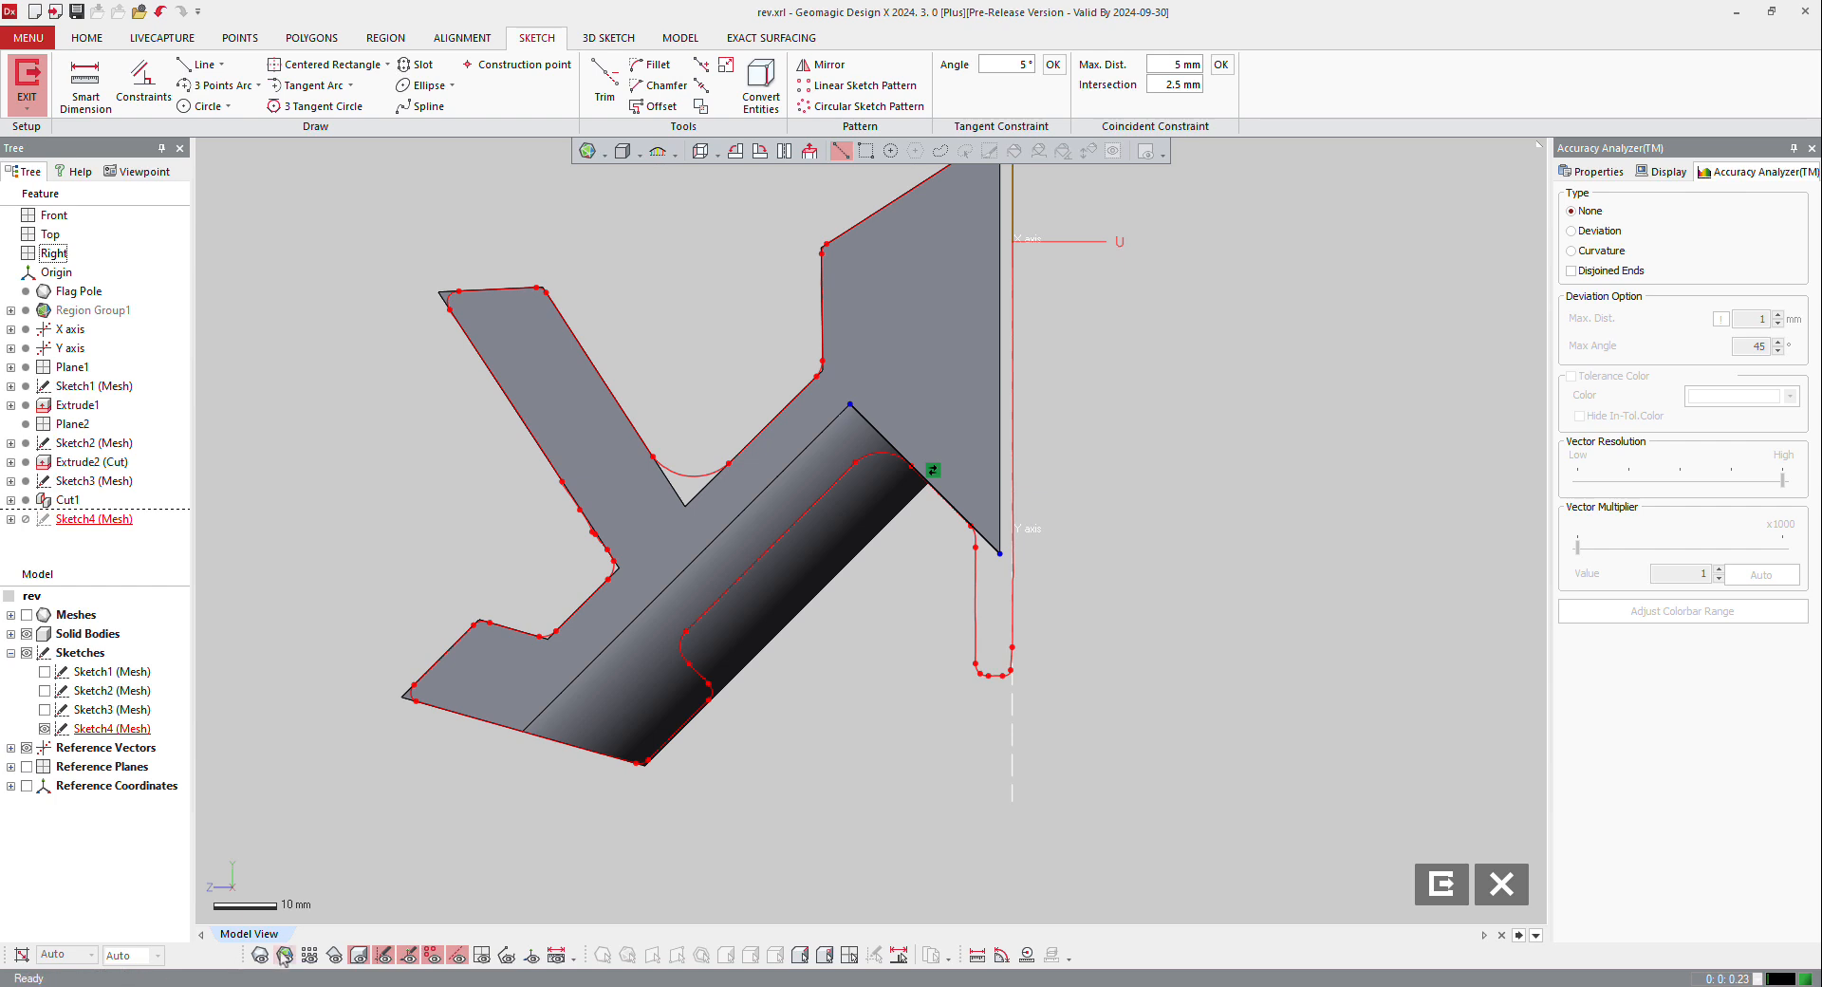
{"action": "left_click", "coordinate": [359, 955]}
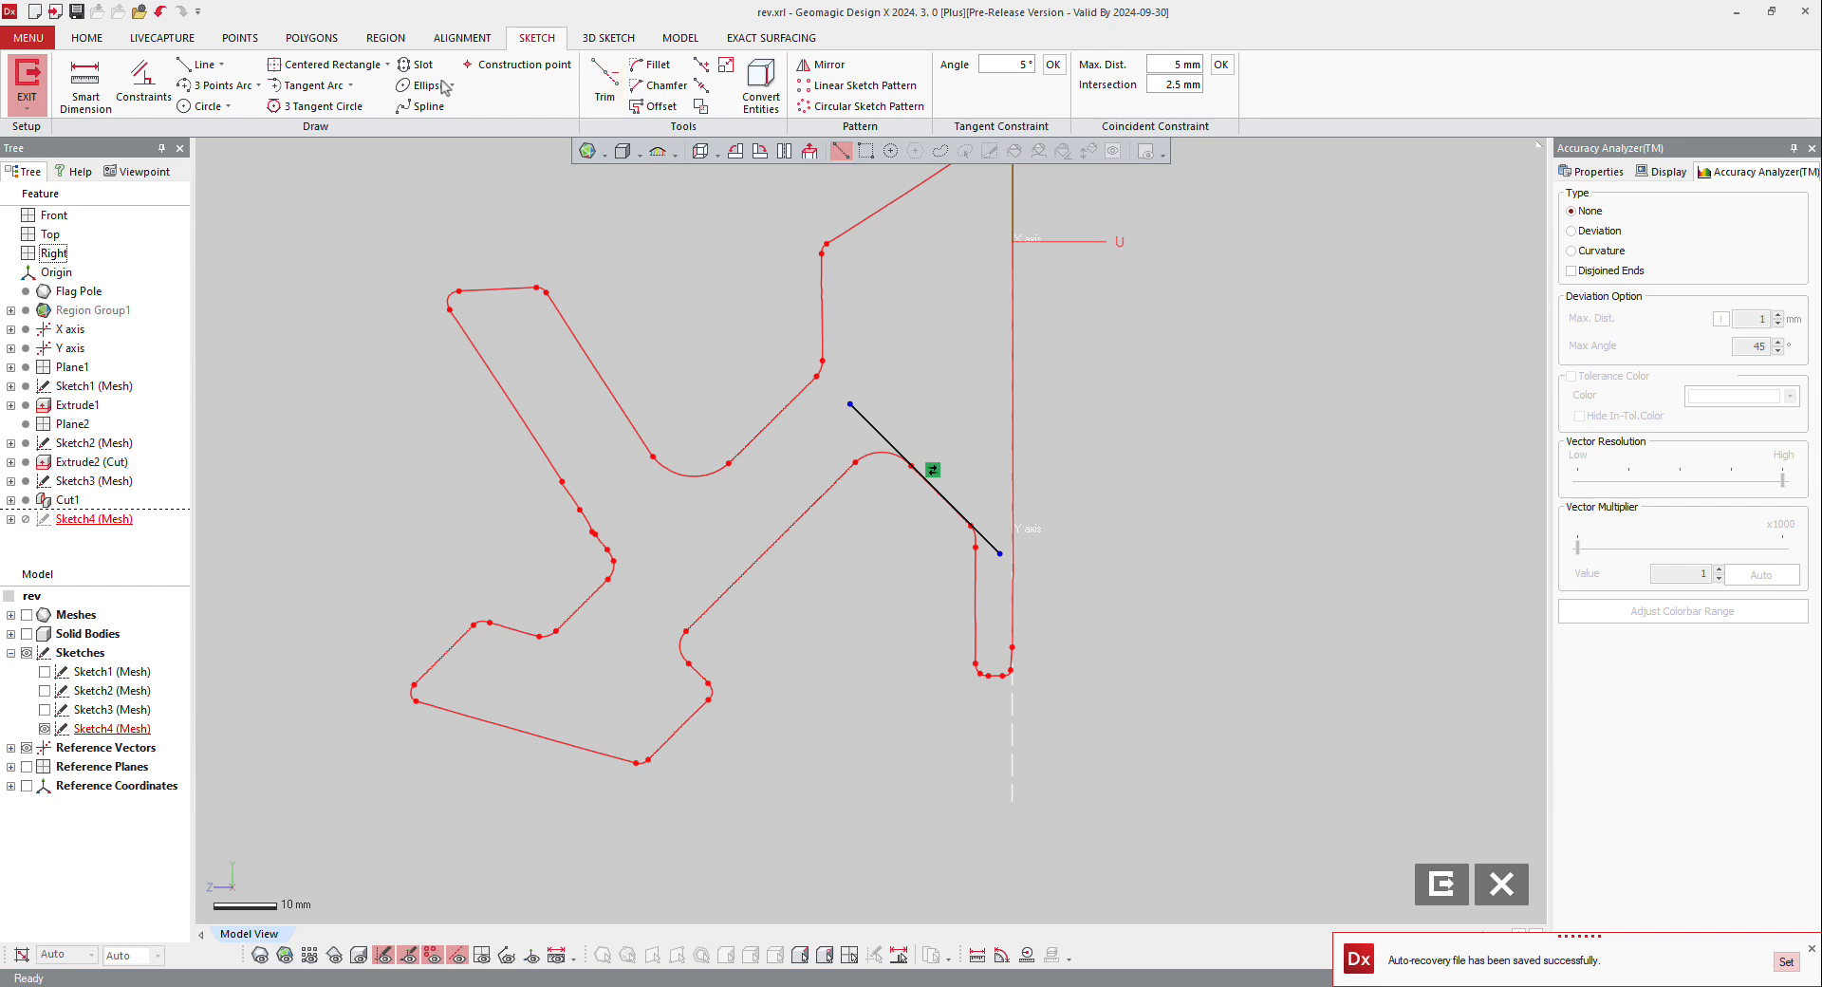
Step: Sketch a line about 38 mm long from the upper arm's underside parallel to the converted line, and a perpendicular line along the post's underside silhouette
{"action": "left_click", "coordinate": [199, 65]}
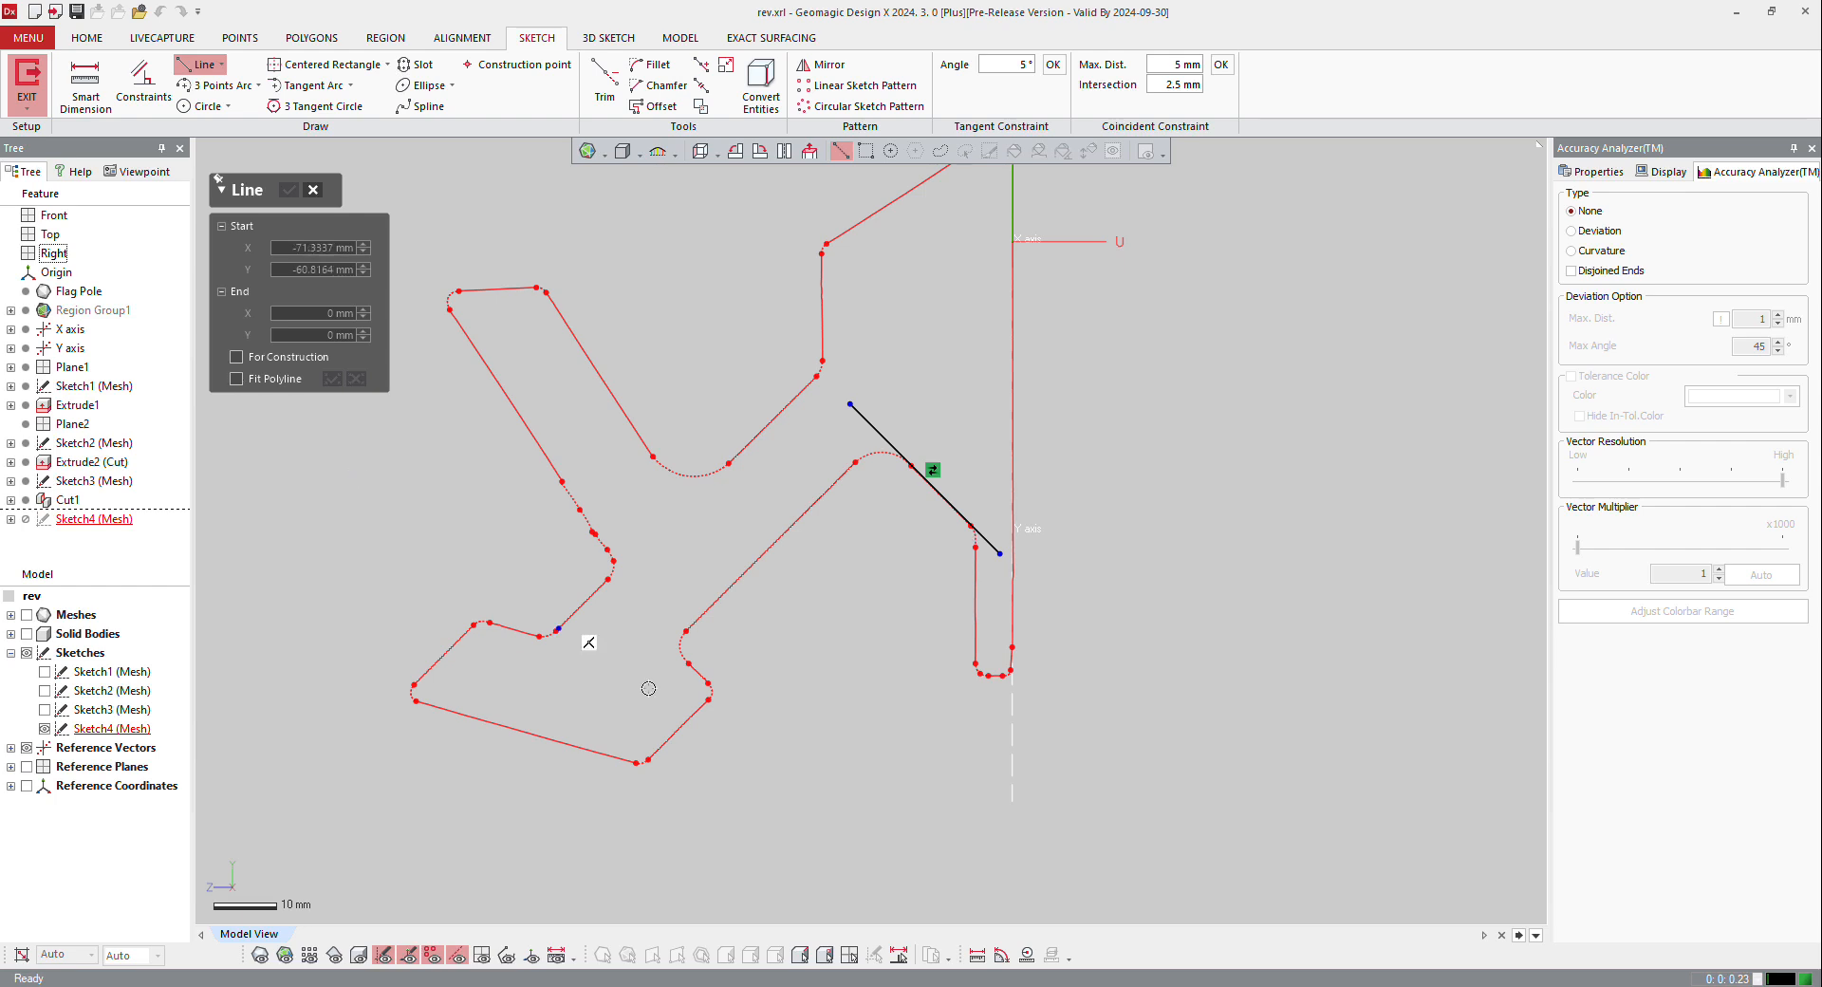
{"action": "left_click", "coordinate": [693, 667]}
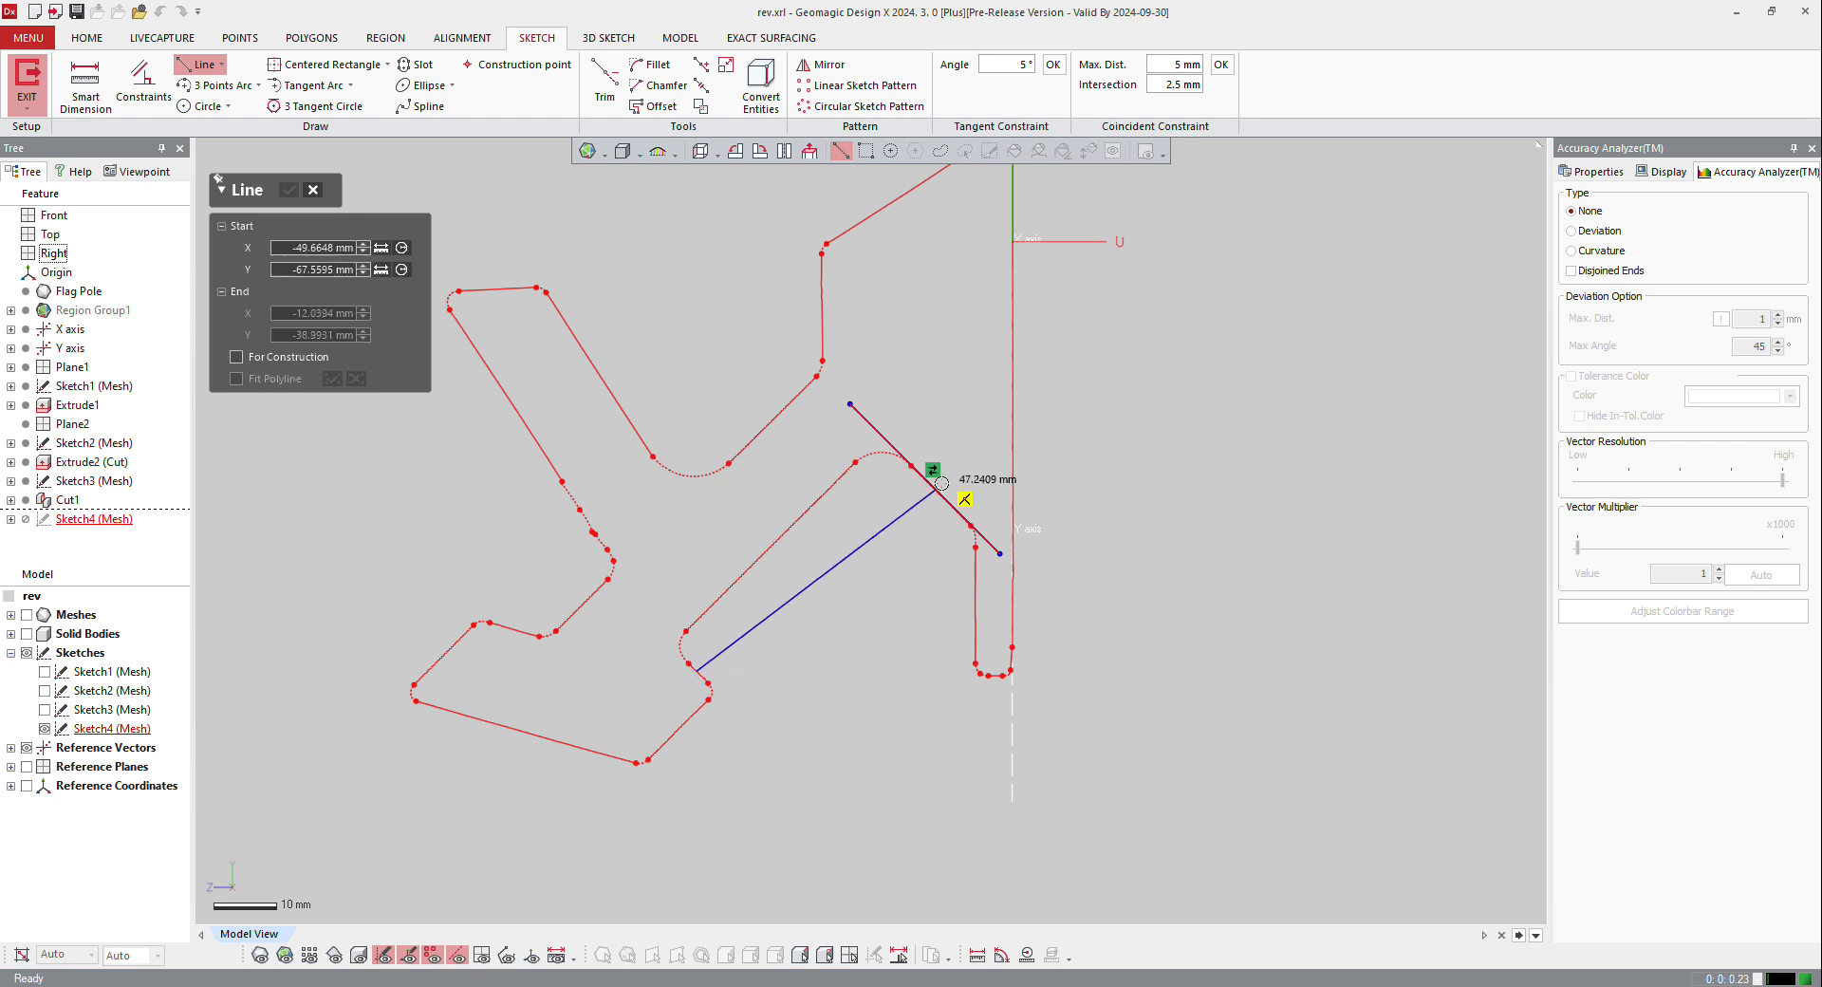
{"action": "left_click", "coordinate": [865, 840]}
{"action": "left_click", "coordinate": [702, 616]}
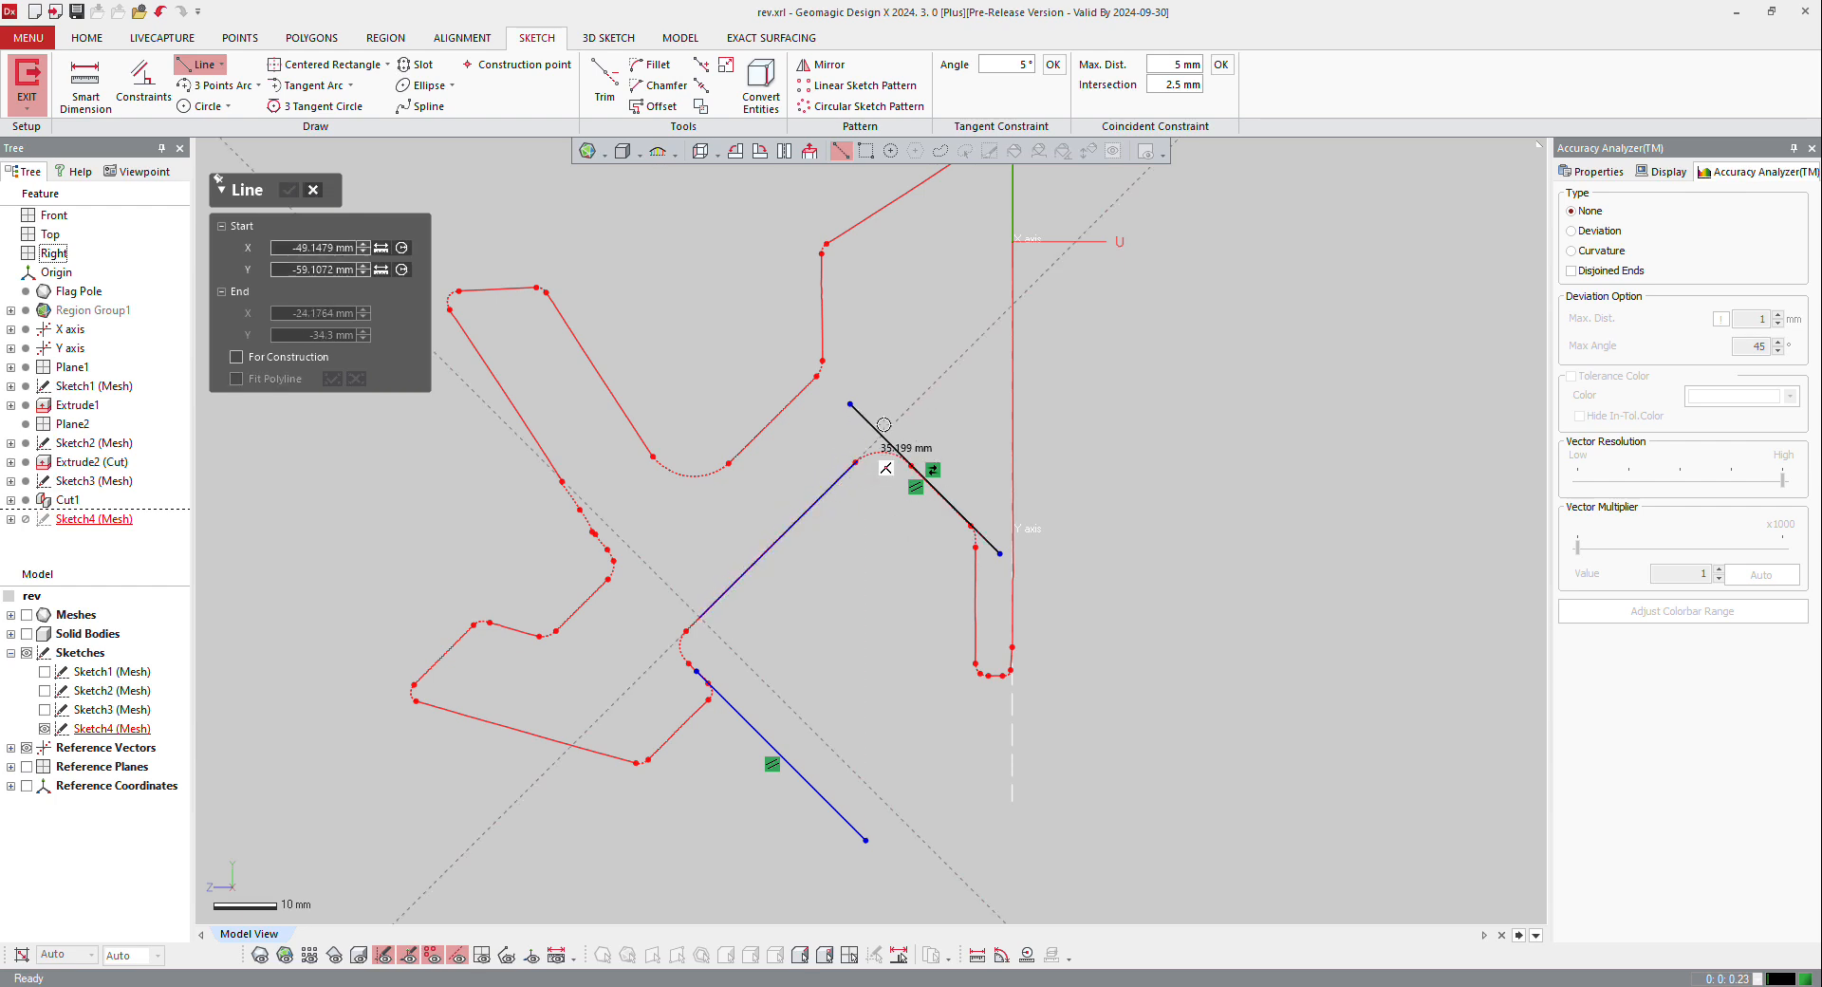
{"action": "left_click", "coordinate": [908, 415]}
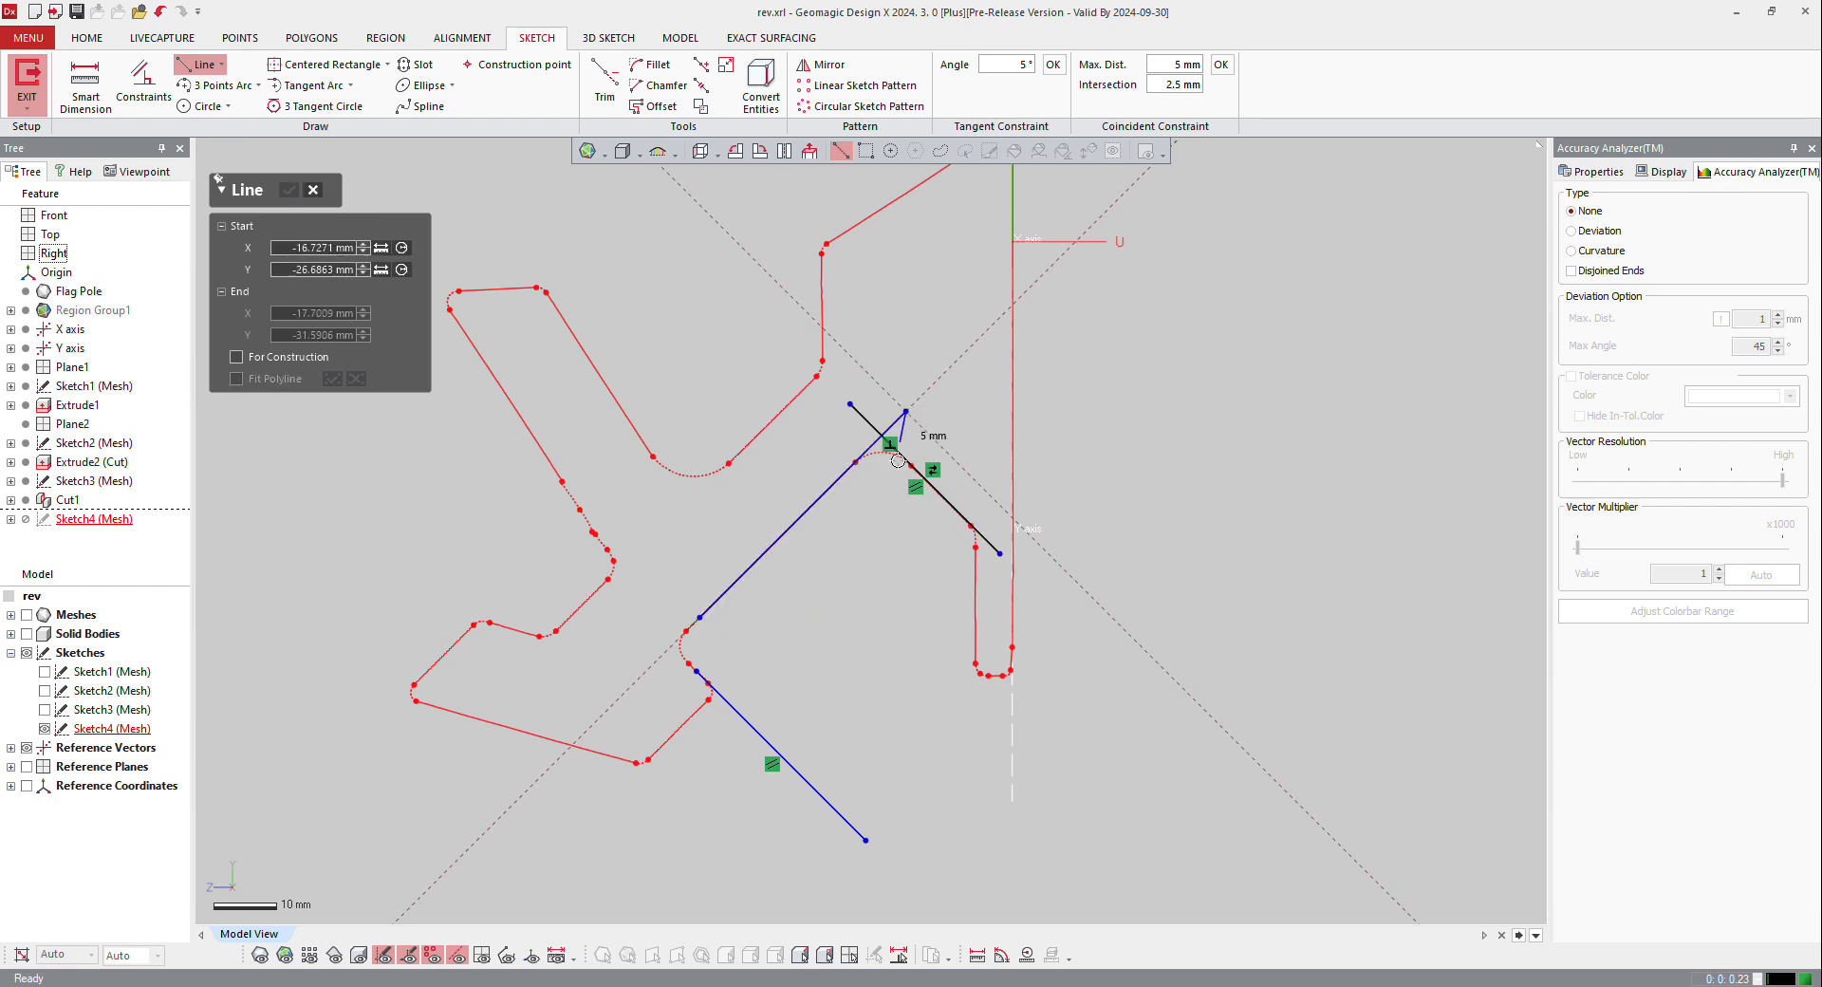
{"action": "key", "text": "Escape"}
Step: Sketch an outer line beyond the silhouette, parallel to the post's underside line, as the fourth side of the cut profile
{"action": "left_click", "coordinate": [912, 892]}
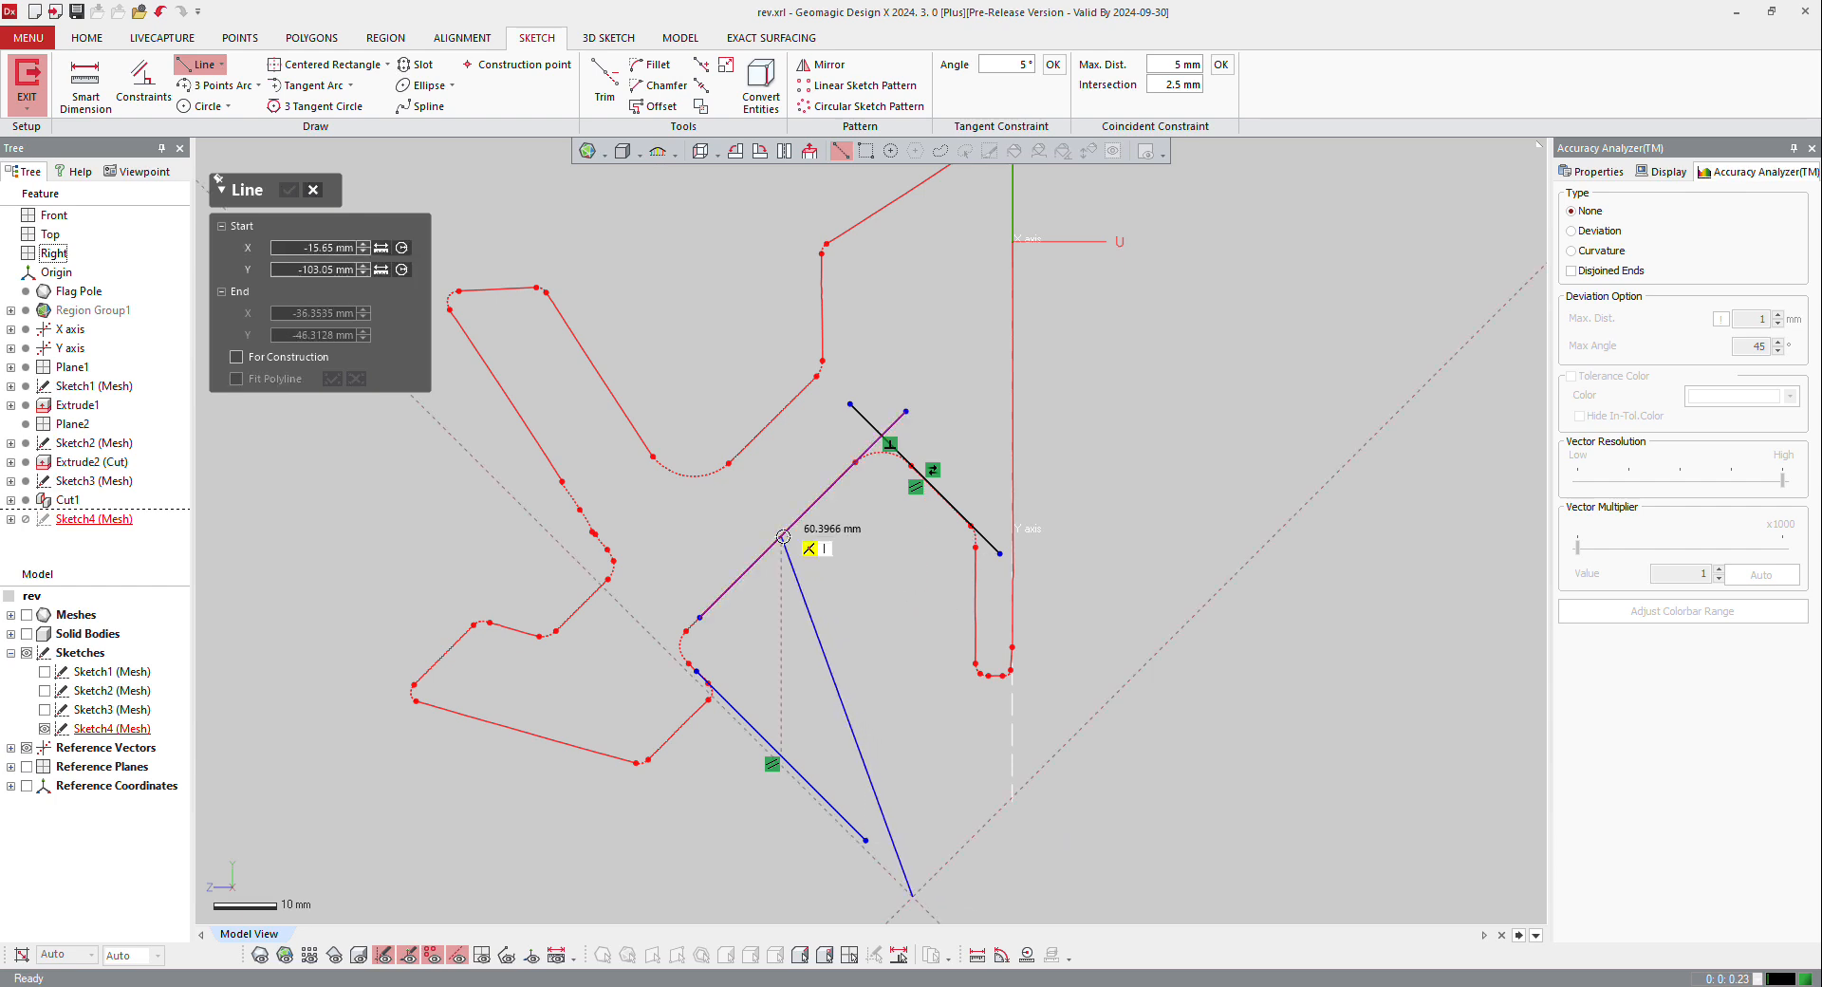
{"action": "left_click", "coordinate": [1149, 655]}
{"action": "key", "text": "Escape"}
{"action": "scroll", "coordinate": [1005, 474], "scroll_direction": "down", "scroll_amount": 3}
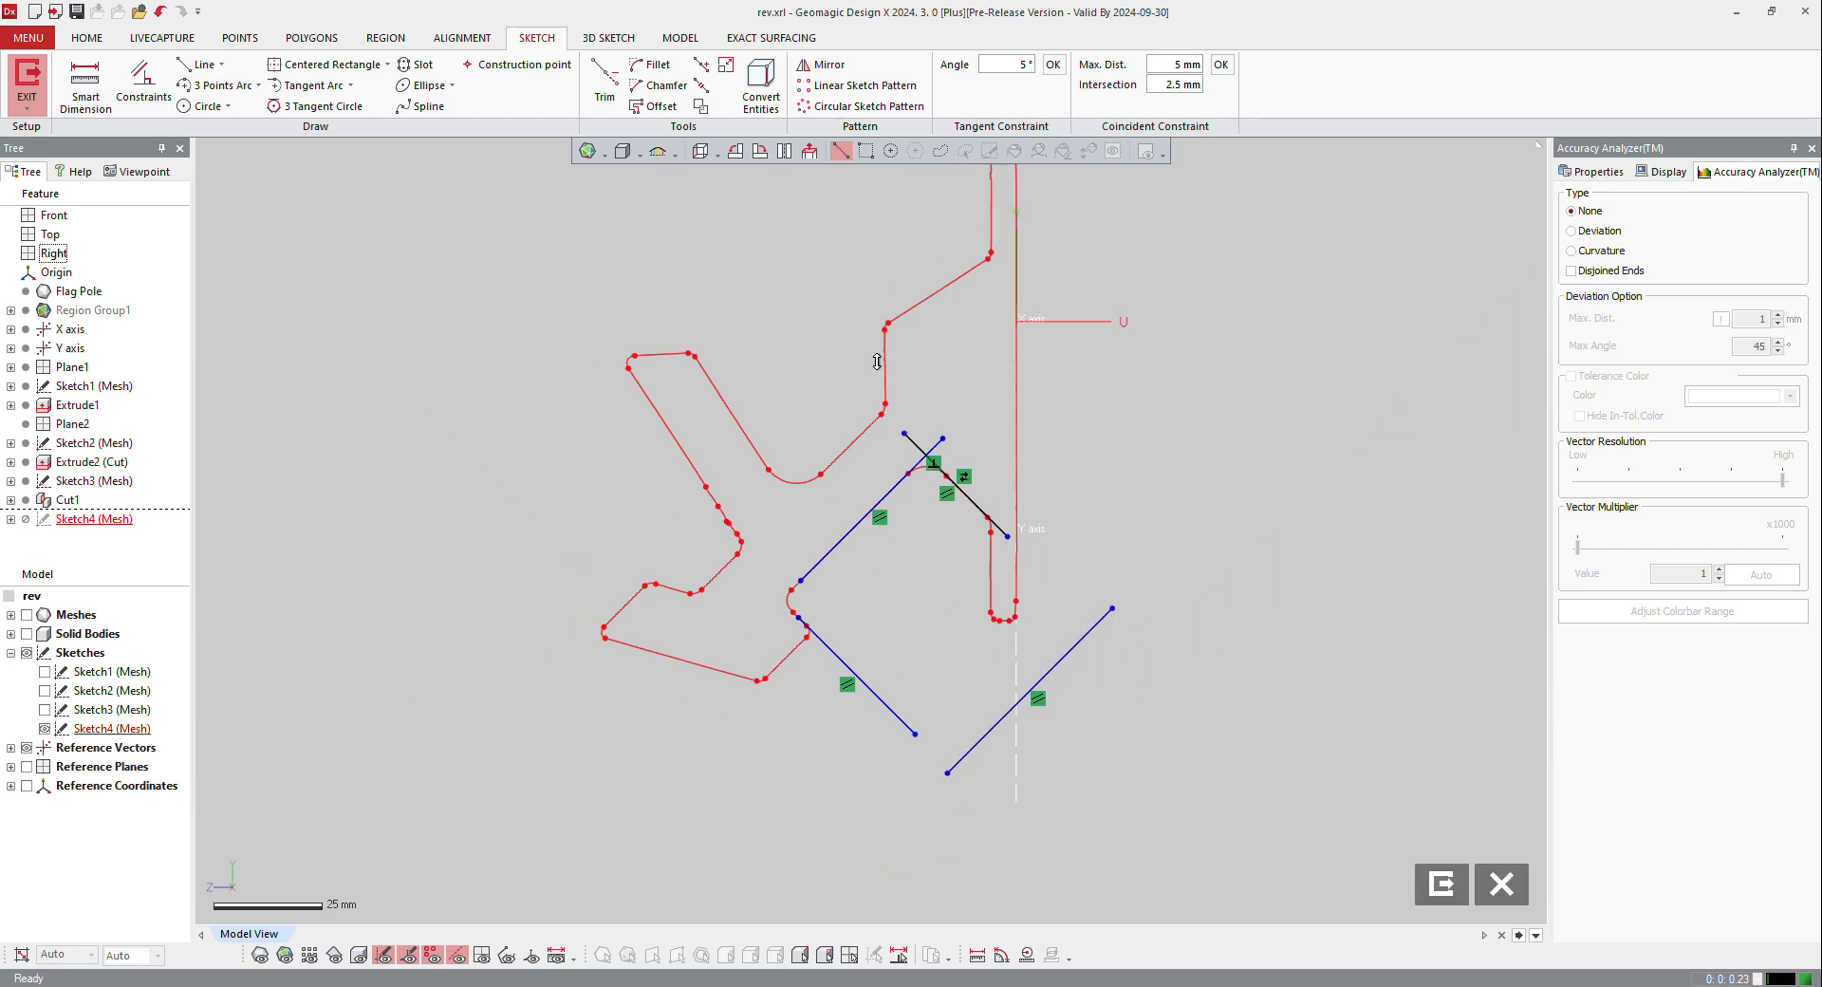
Step: Corner Trim the four lines into a closed rectangle and exit the mesh sketch
{"action": "left_click", "coordinate": [604, 86]}
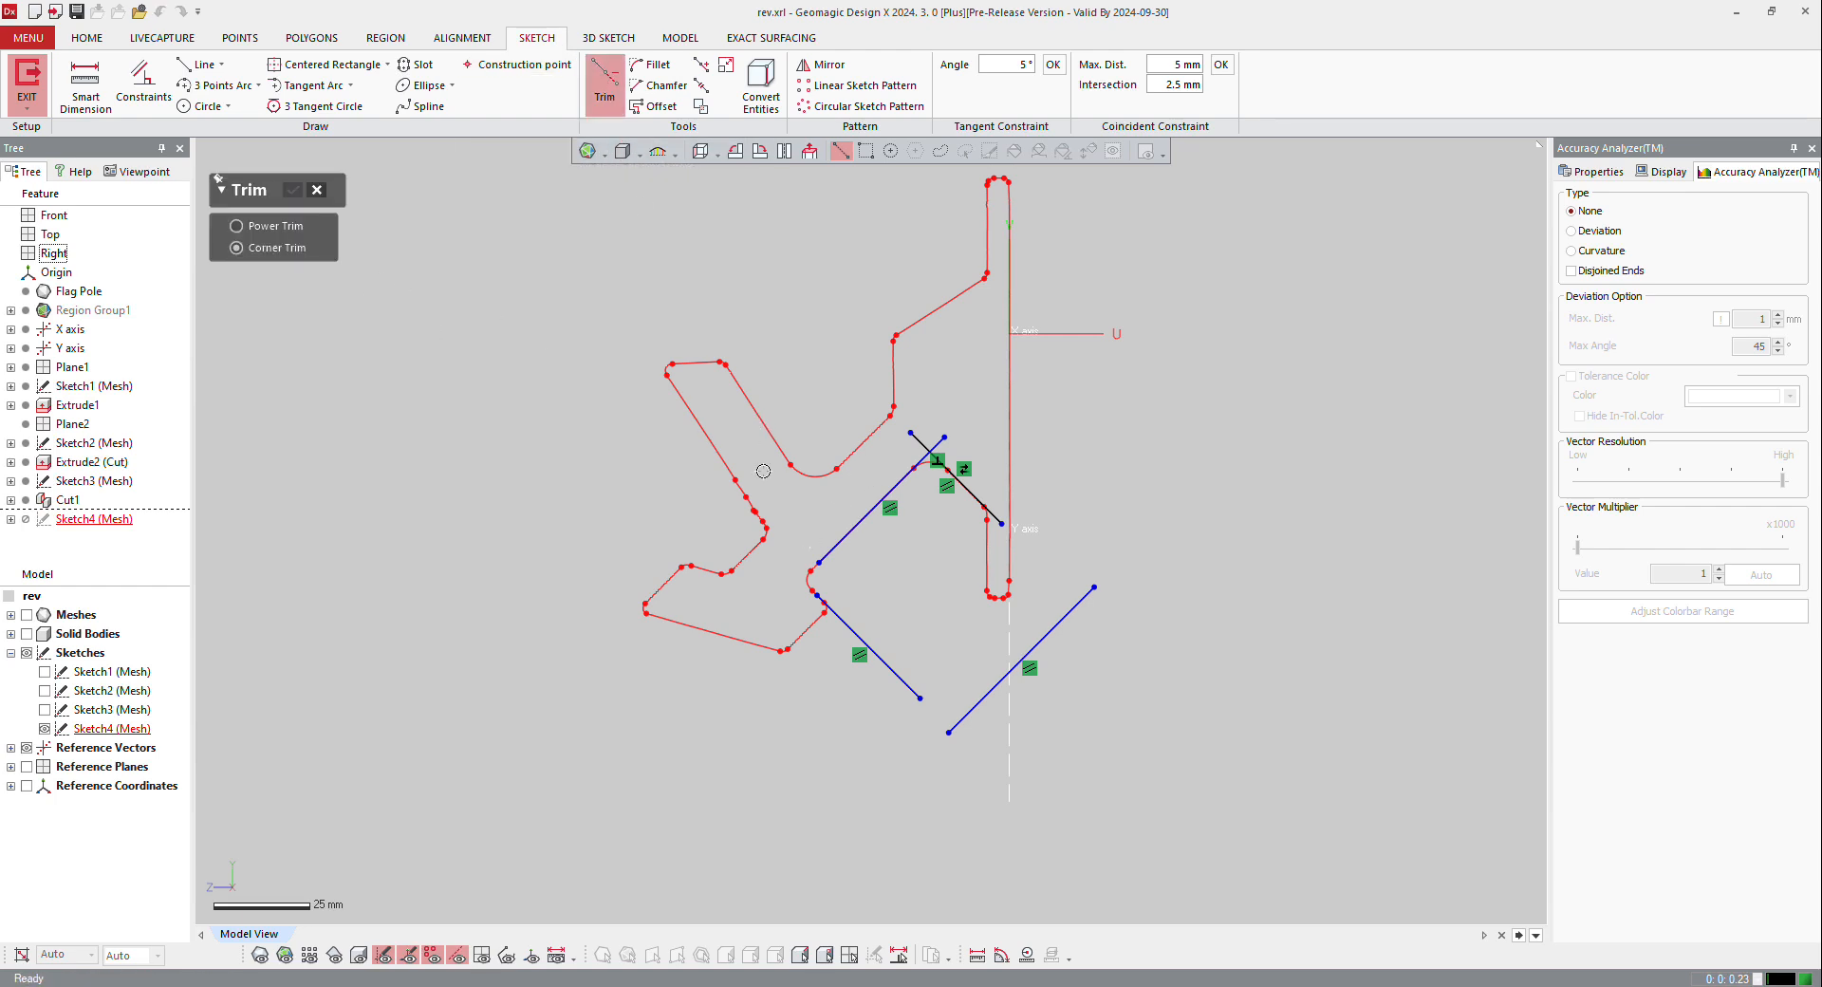
{"action": "mouse_move", "coordinate": [762, 471]}
{"action": "left_mouse_down"}
{"action": "mouse_move", "coordinate": [1053, 458]}
{"action": "mouse_move", "coordinate": [1135, 808]}
{"action": "left_mouse_up"}
{"action": "left_click_drag", "start_coordinate": [1059, 720], "coordinate": [988, 487]}
{"action": "left_click_drag", "start_coordinate": [863, 700], "coordinate": [1026, 699]}
{"action": "mouse_move", "coordinate": [827, 642]}
{"action": "left_mouse_down"}
{"action": "mouse_move", "coordinate": [838, 557]}
{"action": "mouse_move", "coordinate": [818, 531]}
{"action": "left_mouse_up"}
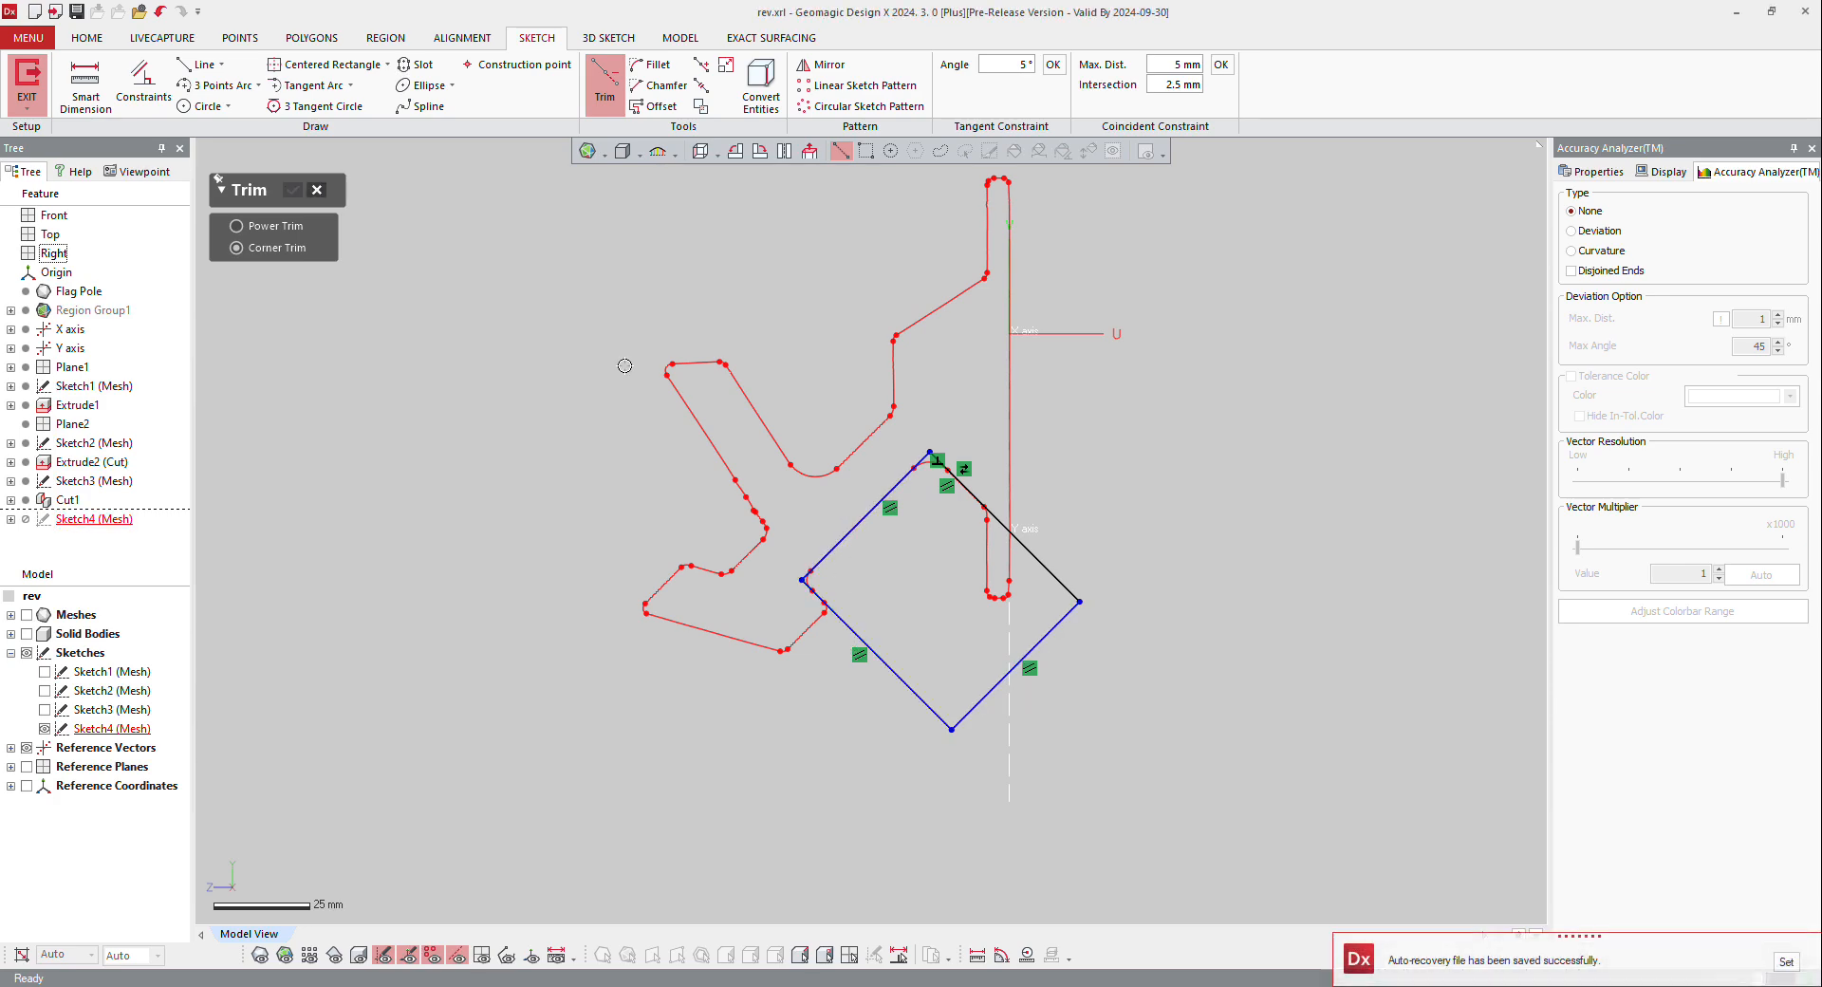
{"action": "left_click", "coordinate": [27, 76]}
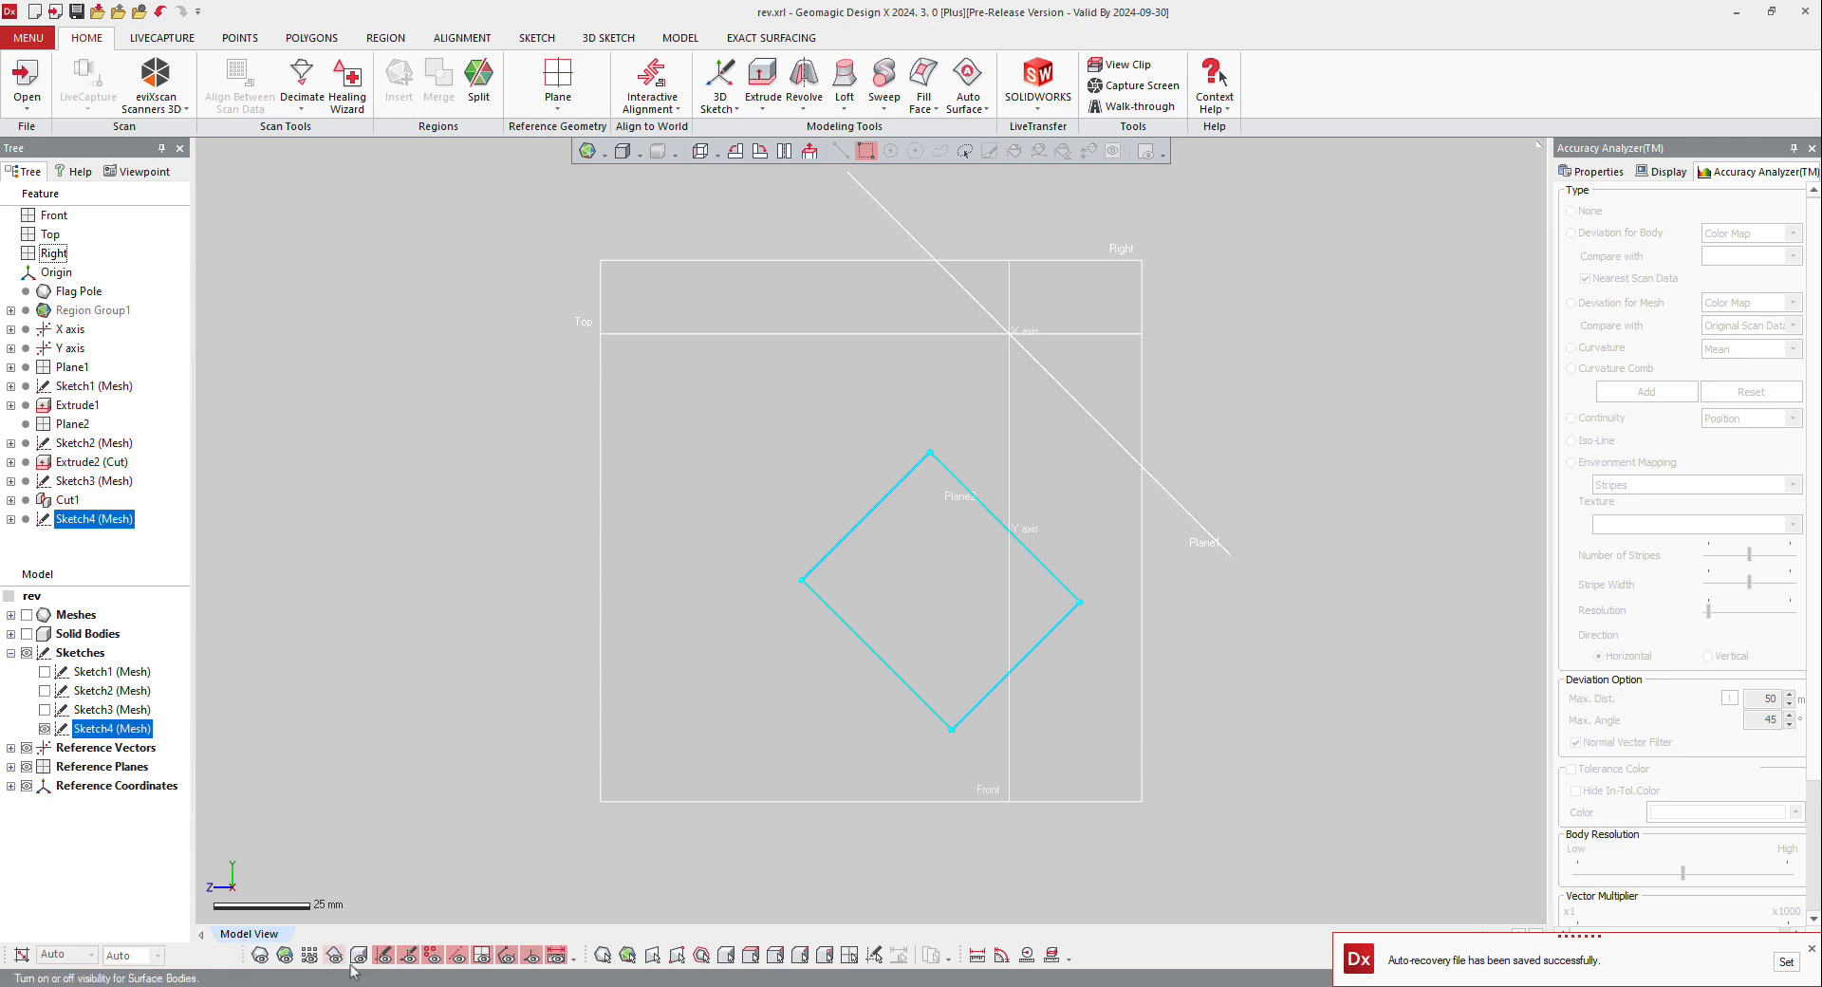
Step: Extrude the rectangle as a cut through the solid body with the Mid Plane method and a 60 mm length
{"action": "right_click", "coordinate": [809, 584]}
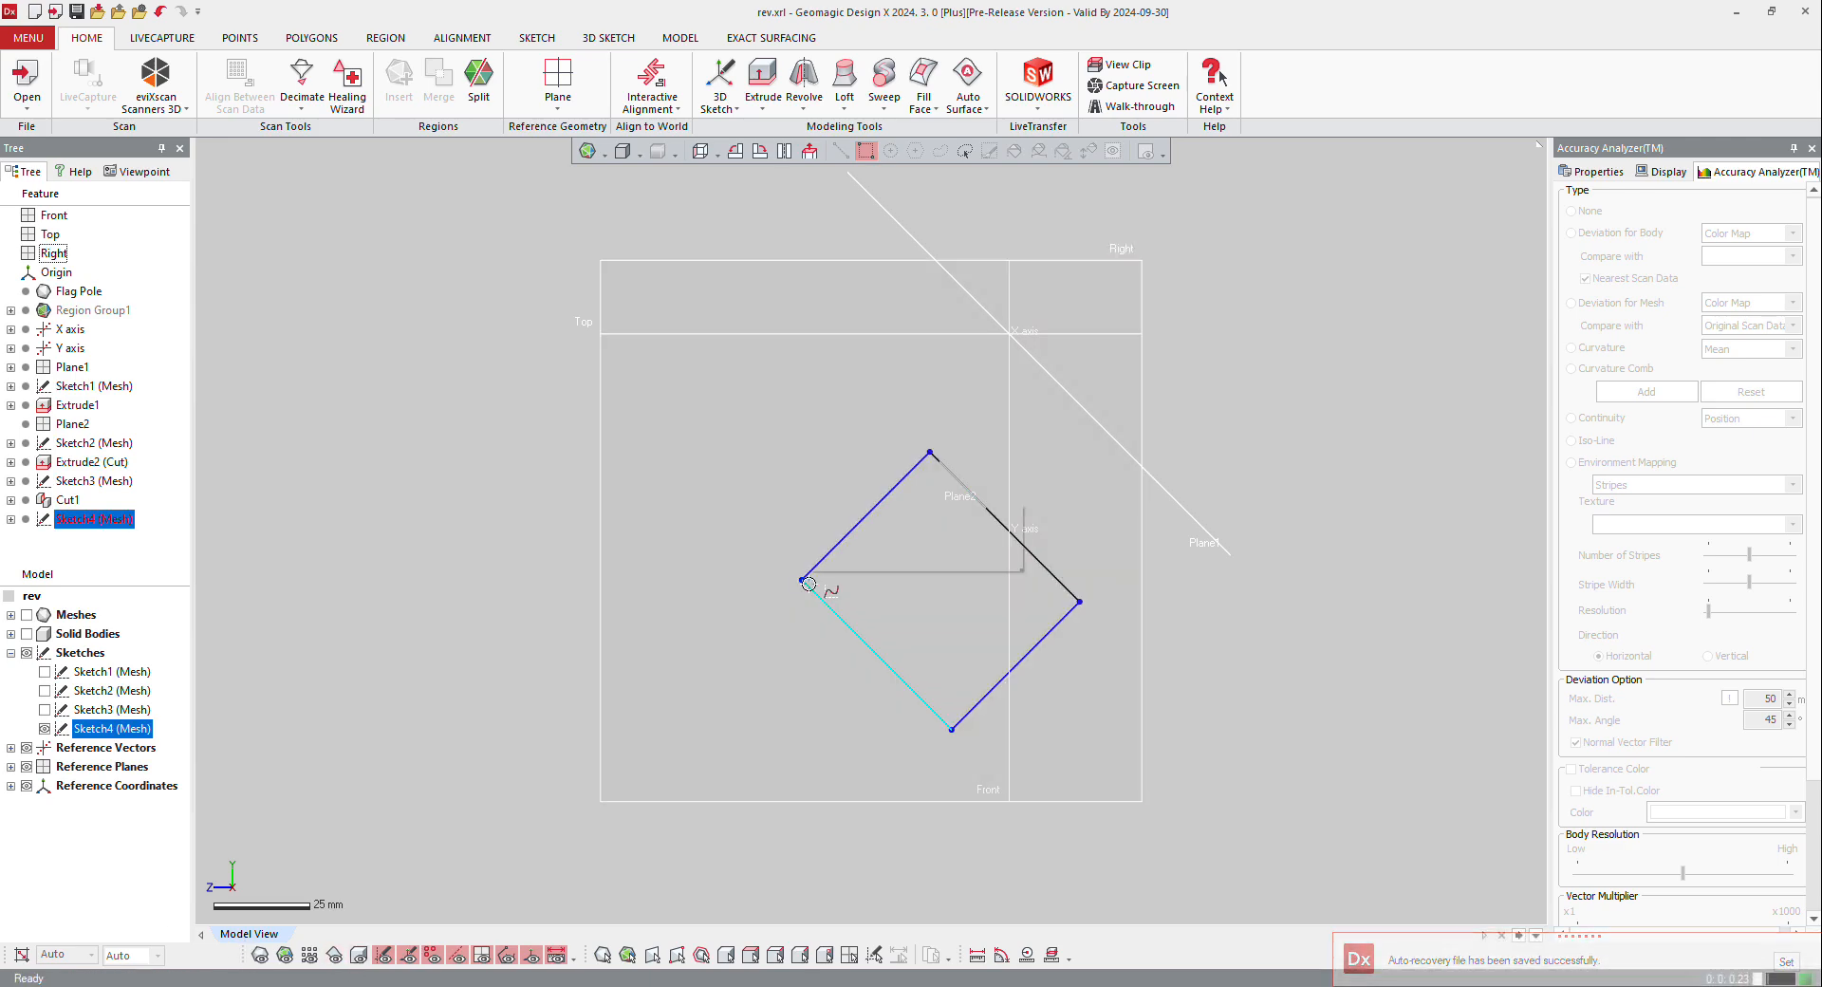
{"action": "left_click", "coordinate": [831, 538]}
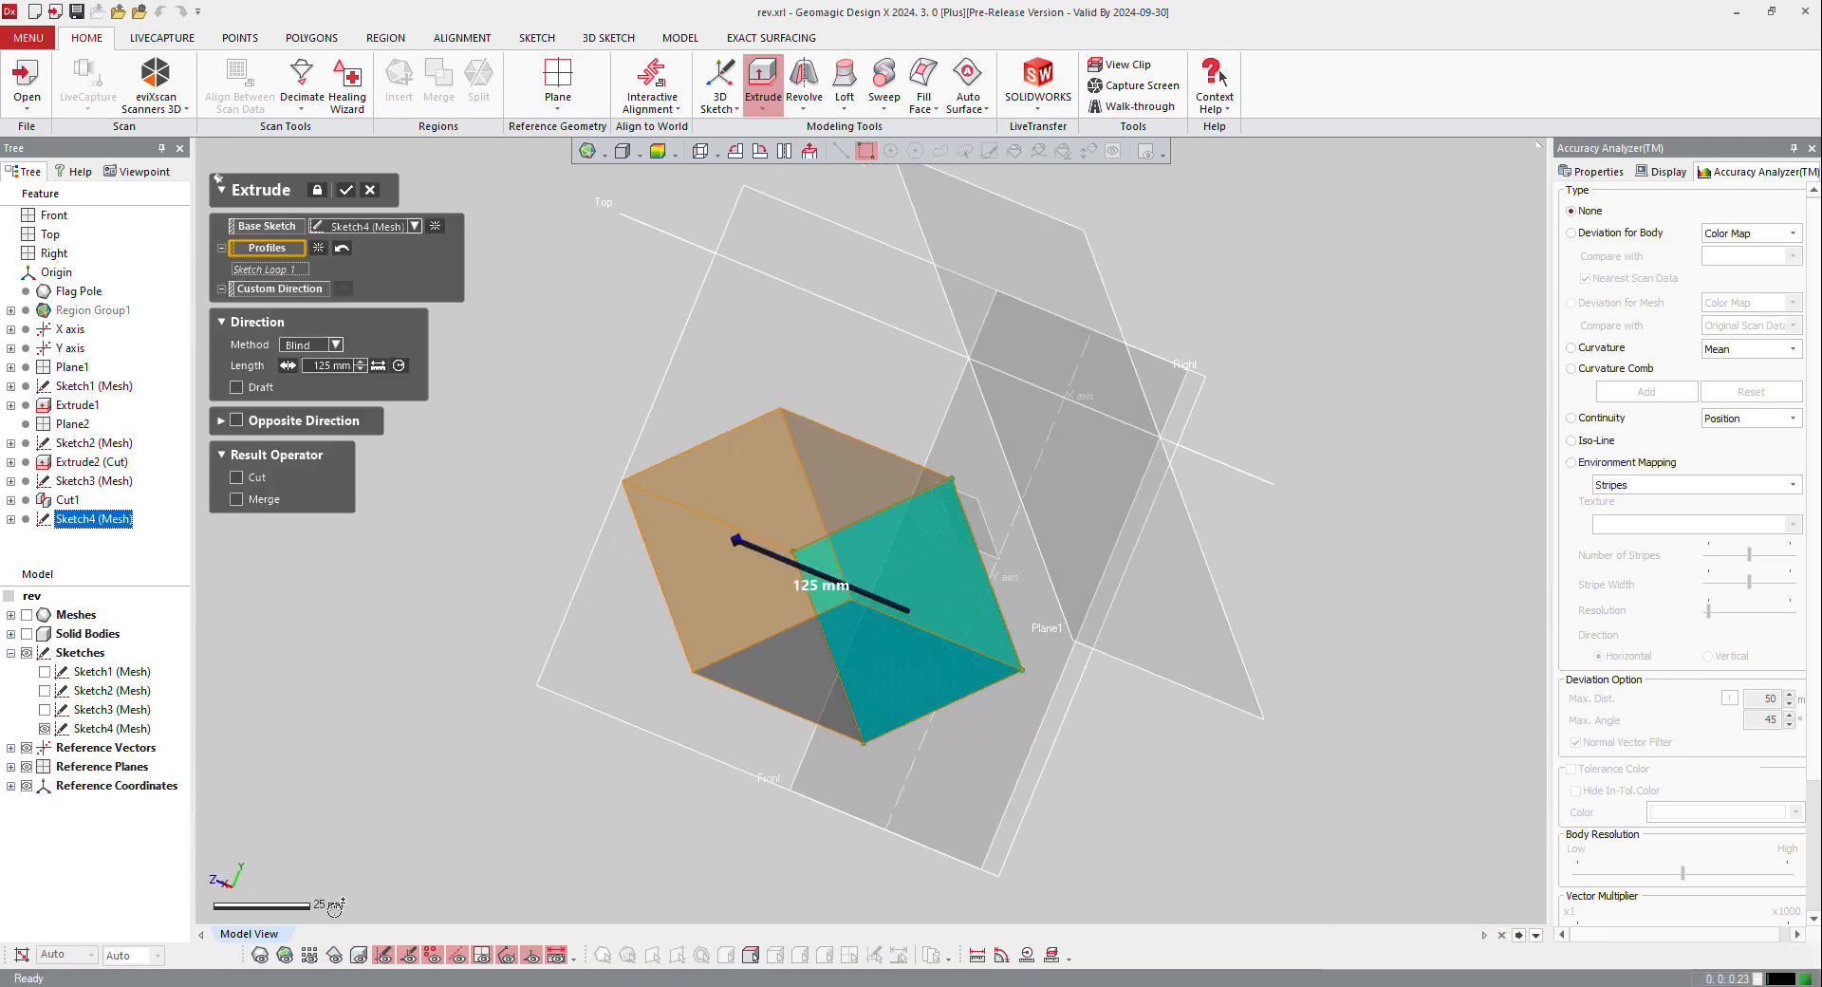
{"action": "left_click", "coordinate": [359, 957]}
{"action": "right_click_drag", "start_coordinate": [628, 478], "coordinate": [797, 580]}
{"action": "left_click", "coordinate": [334, 344]}
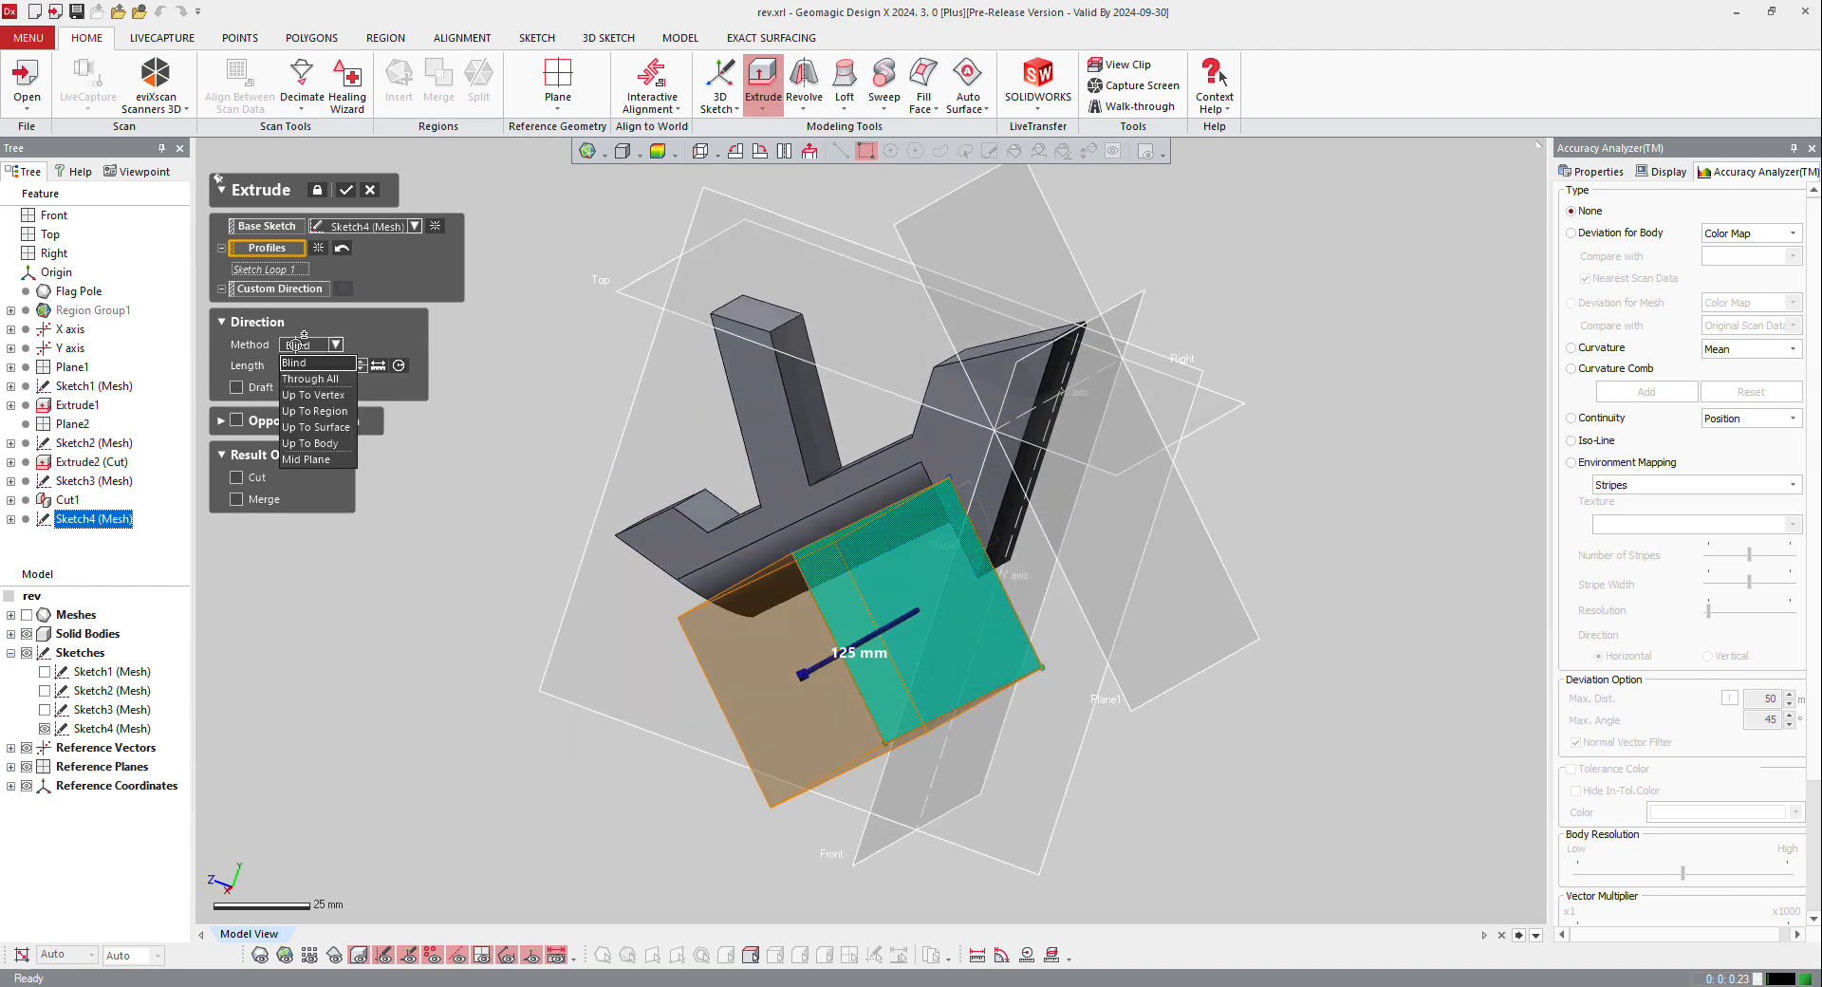
{"action": "left_click", "coordinate": [308, 464]}
{"action": "right_click_drag", "start_coordinate": [524, 526], "coordinate": [641, 495]}
{"action": "left_click_drag", "start_coordinate": [624, 565], "coordinate": [736, 565]}
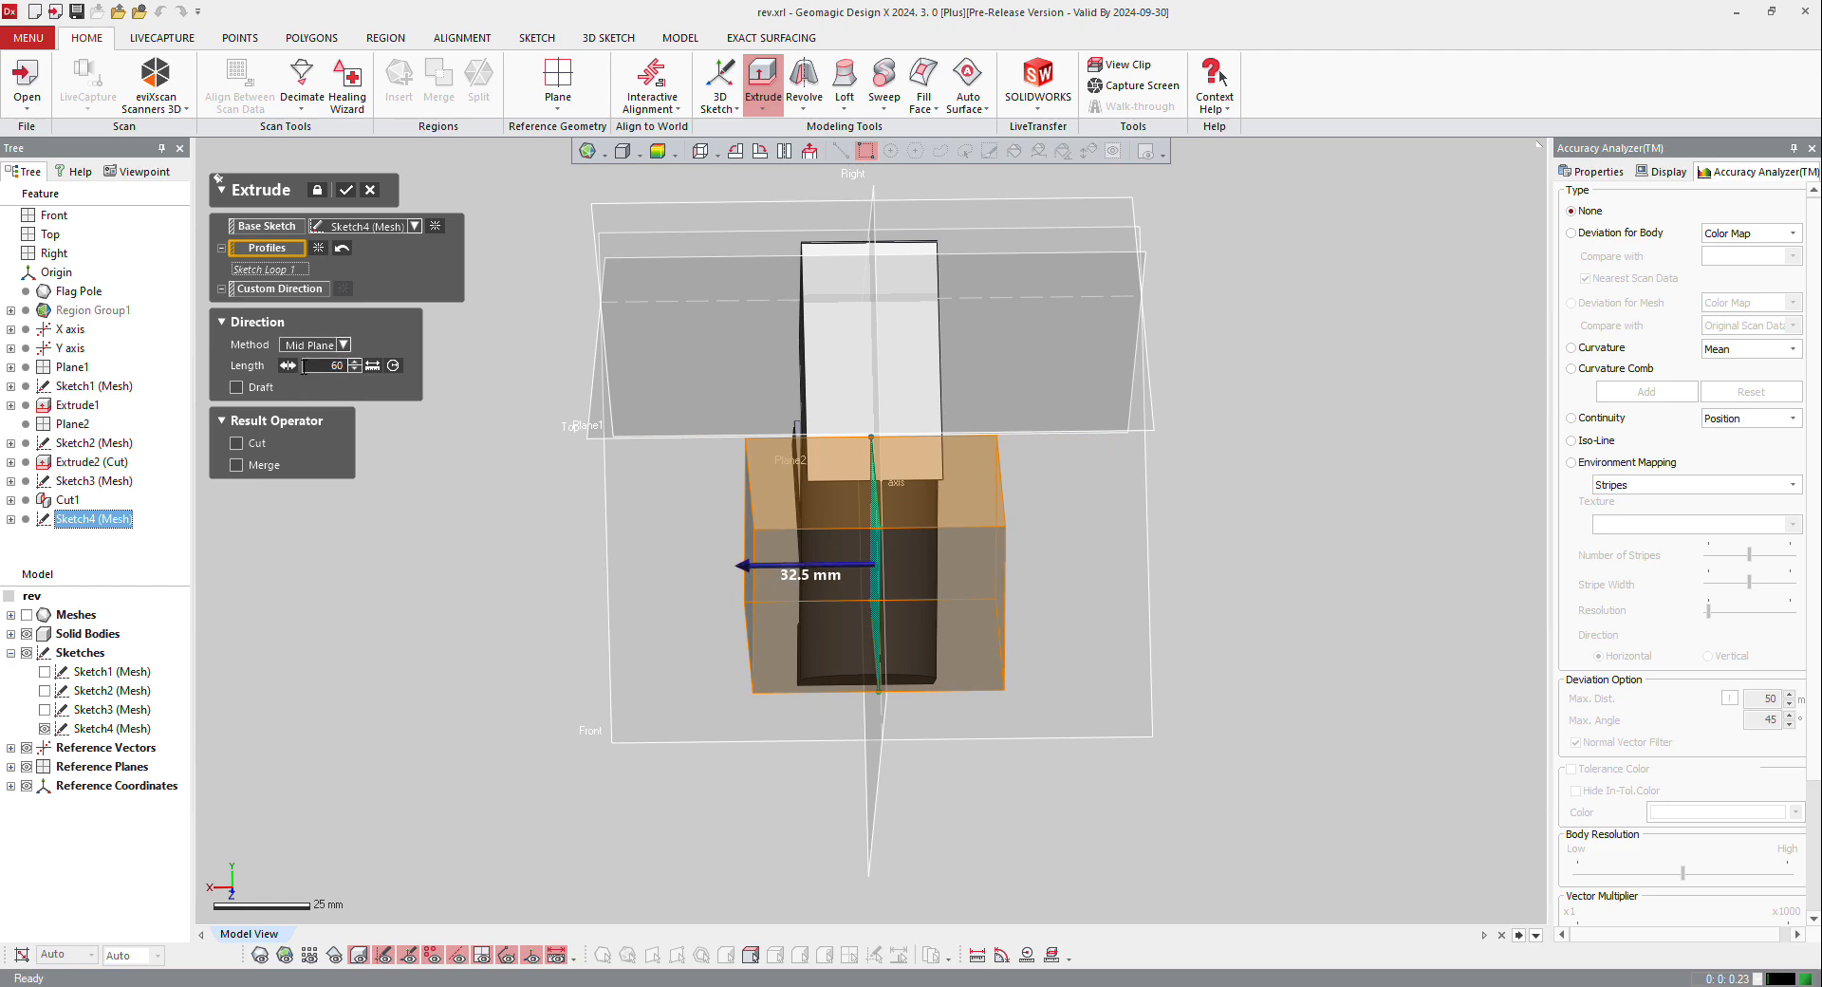
{"action": "key", "text": "Return"}
{"action": "left_click", "coordinate": [237, 442]}
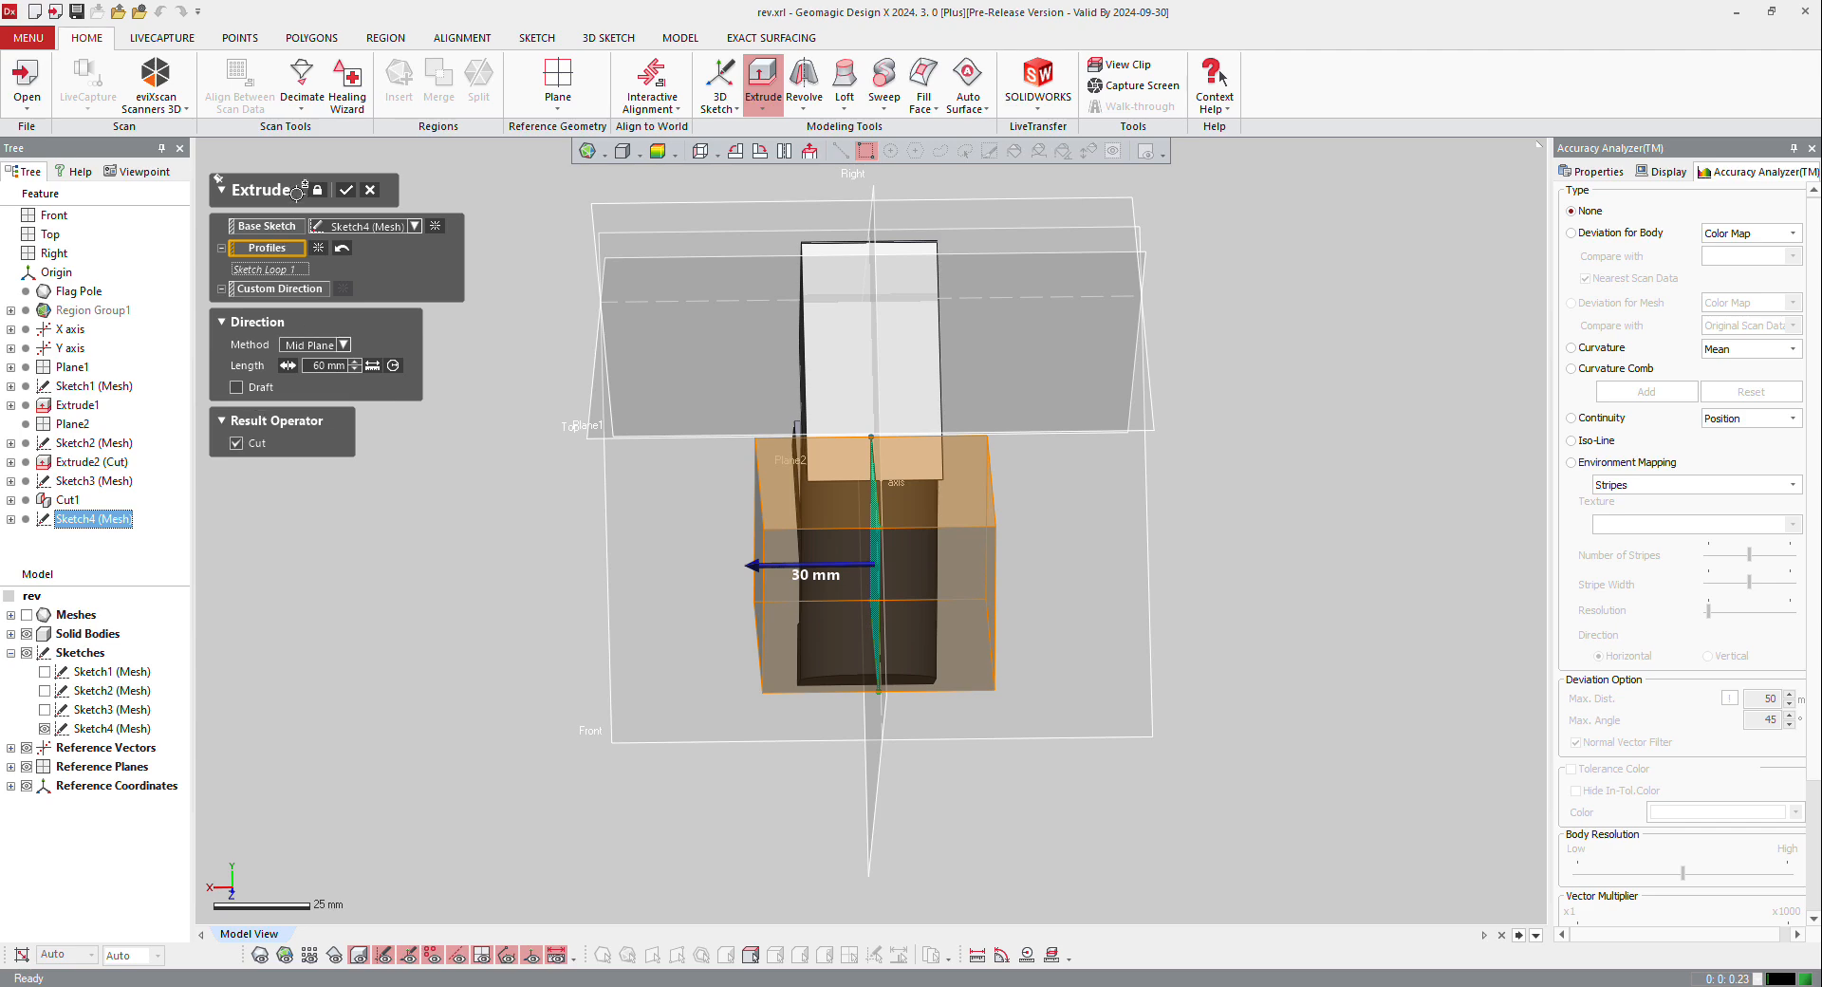
{"action": "left_click", "coordinate": [354, 190]}
Step: Show the mesh and examine how the cut body matches the scan around the post and base block
{"action": "right_click_drag", "start_coordinate": [824, 350], "coordinate": [716, 630]}
{"action": "scroll", "coordinate": [715, 630], "scroll_direction": "up", "scroll_amount": 2}
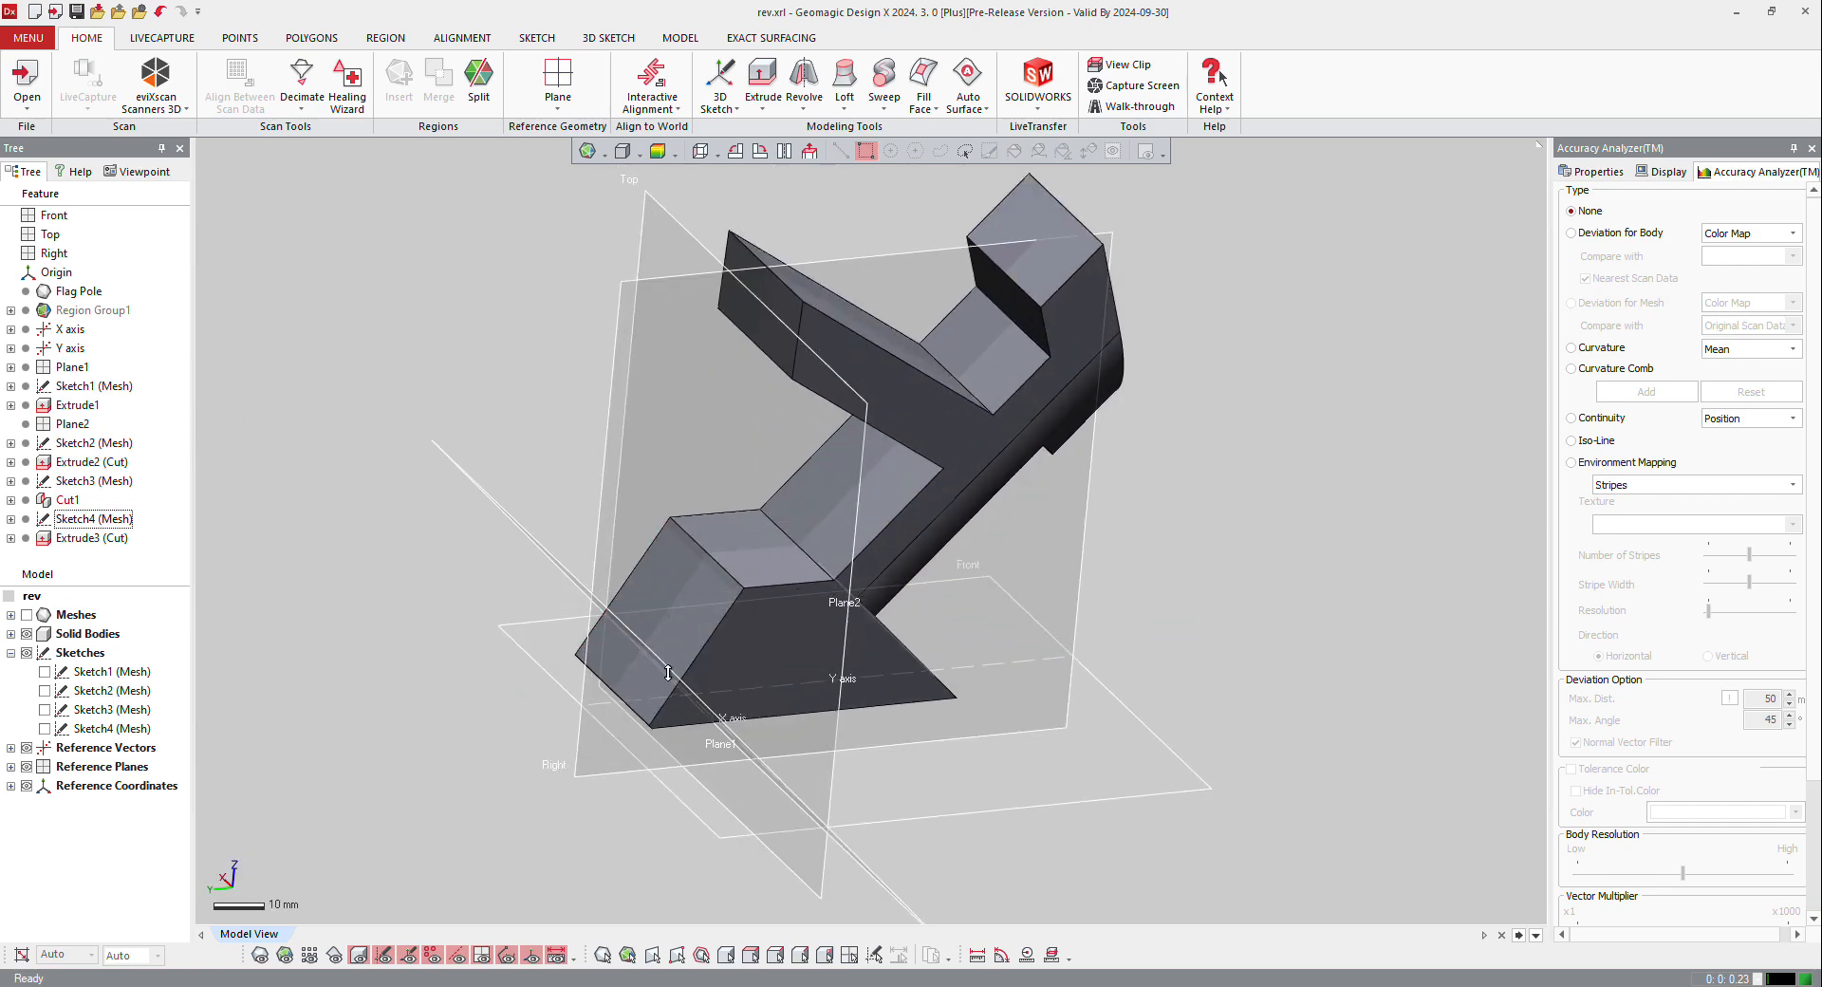
{"action": "left_click", "coordinate": [260, 956]}
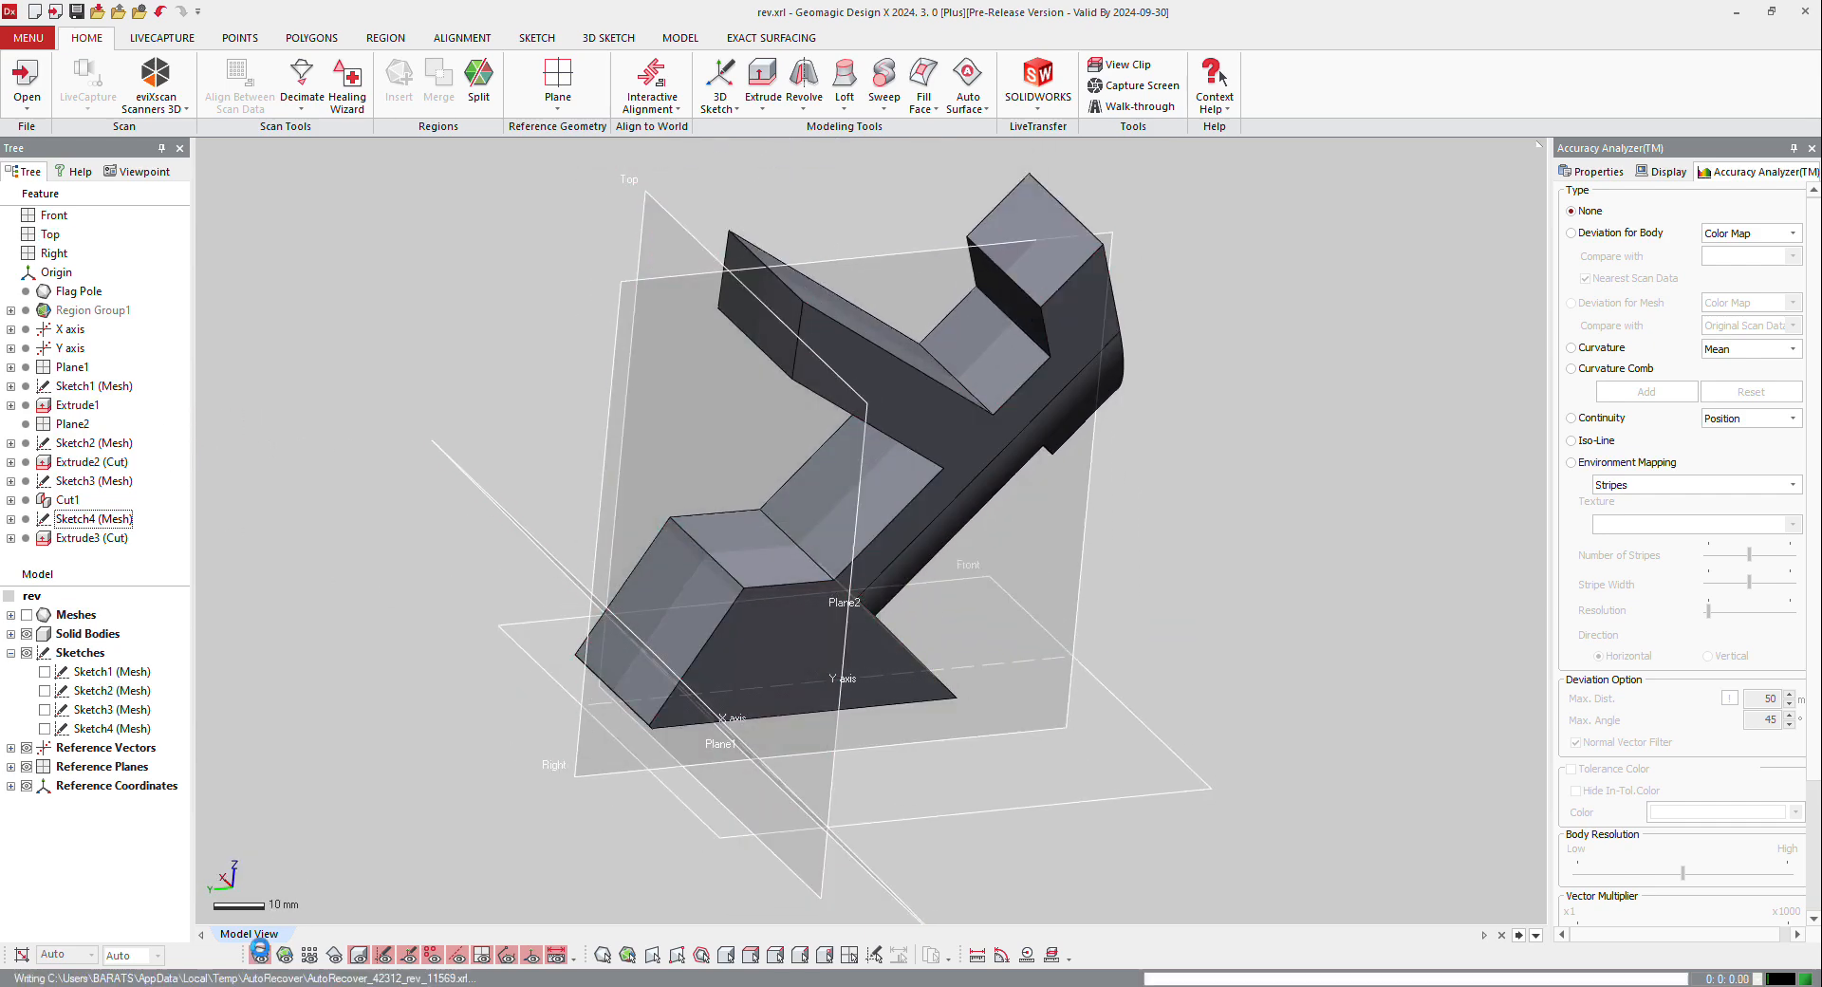
{"action": "scroll", "coordinate": [631, 609], "scroll_direction": "up", "scroll_amount": 3}
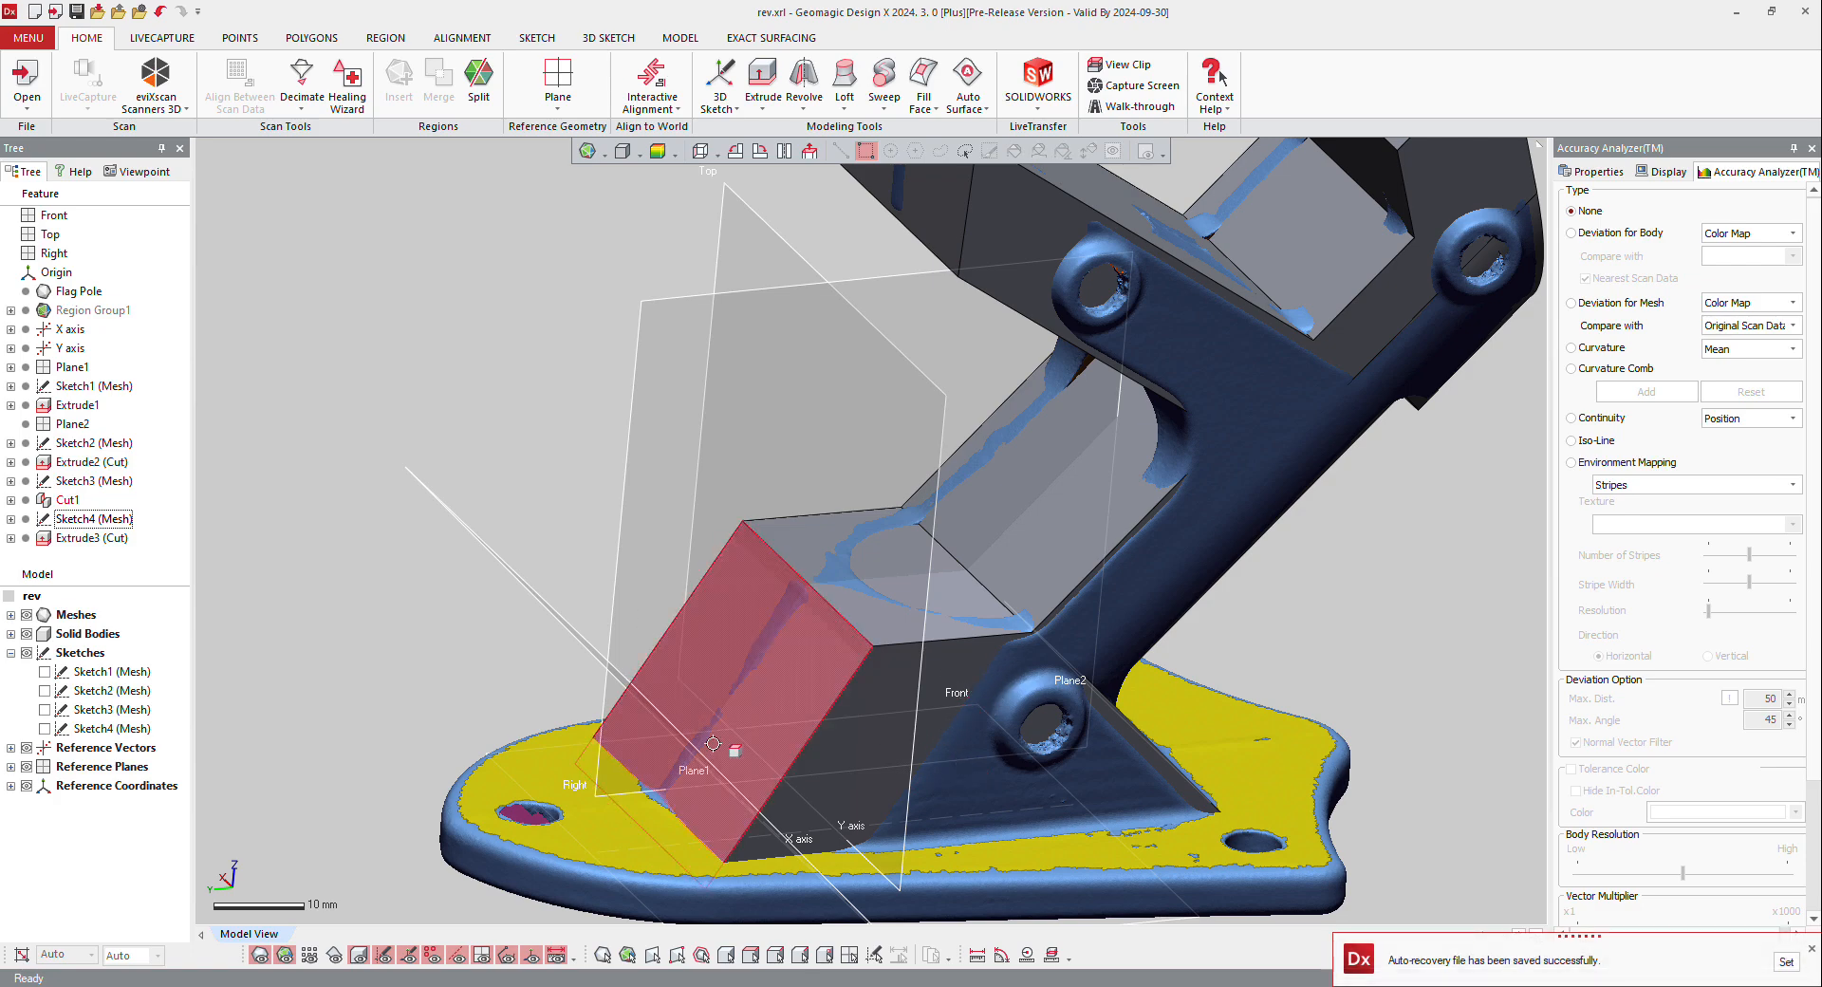
{"action": "right_click_drag", "start_coordinate": [701, 737], "coordinate": [1101, 654]}
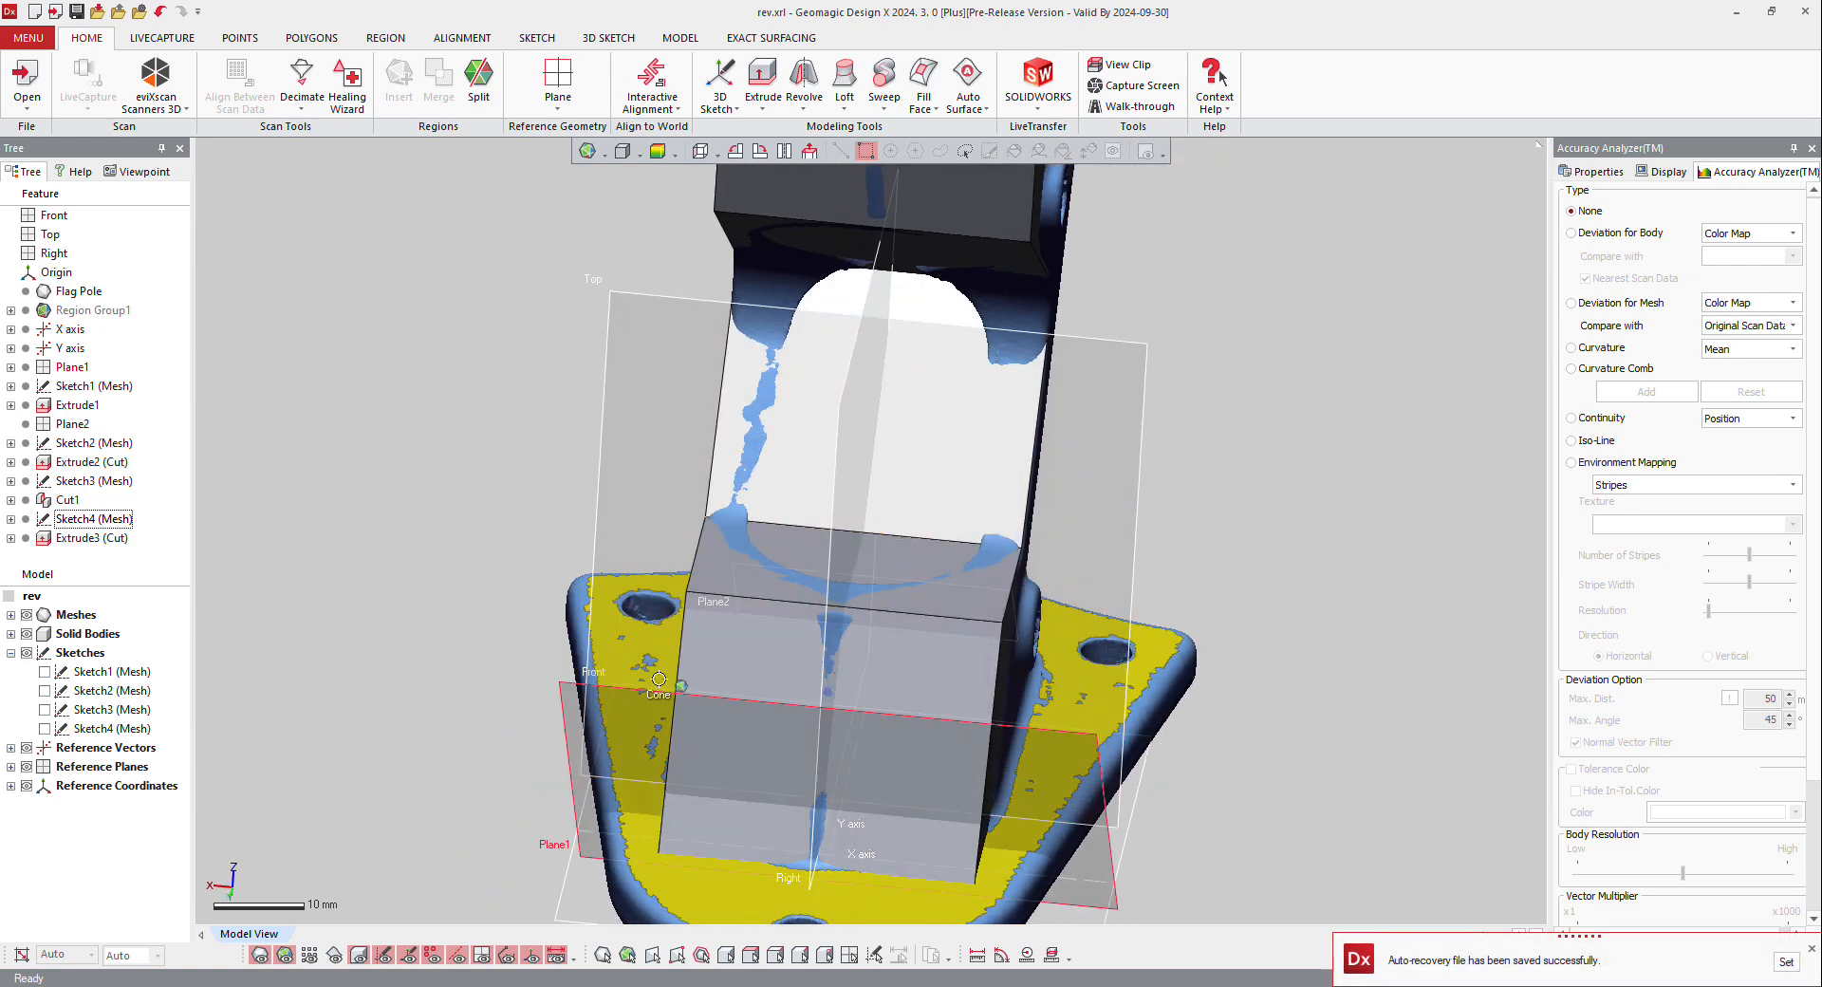
{"action": "right_click_drag", "start_coordinate": [702, 617], "coordinate": [481, 689]}
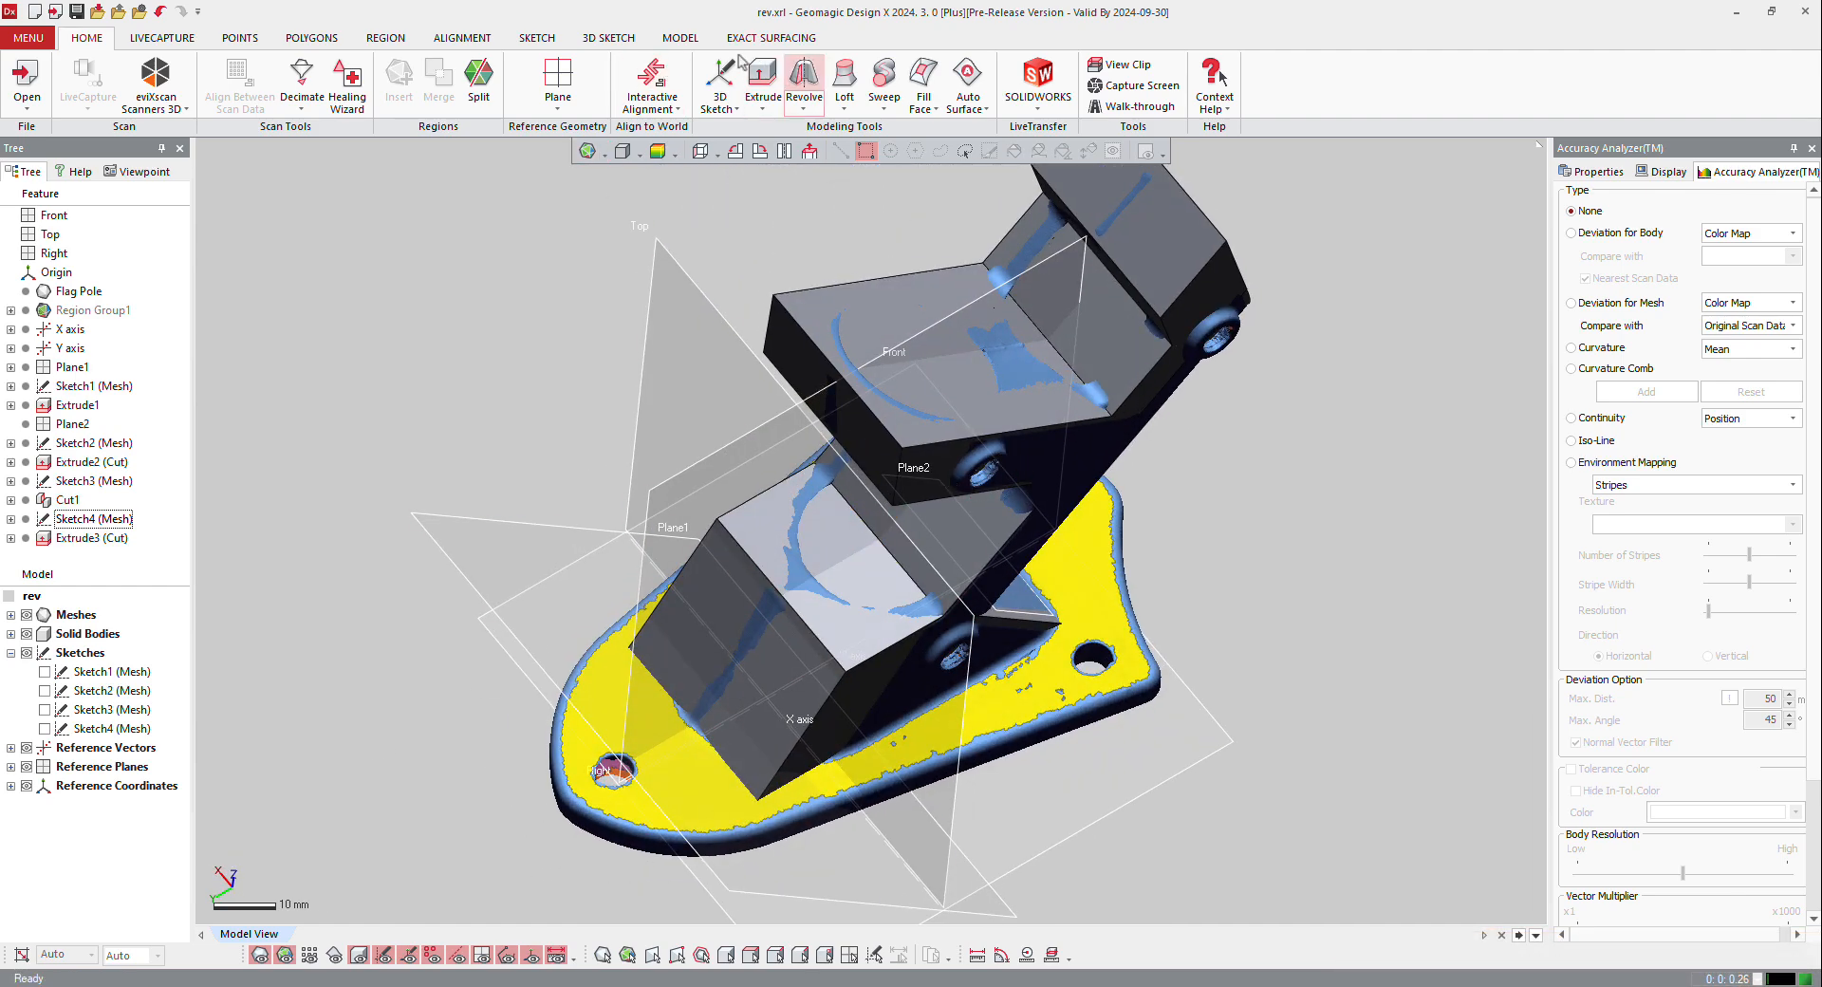
Step: Round the base block's sloped front face with a Full Face Fillet between the body's two side faces
{"action": "left_click", "coordinate": [680, 40]}
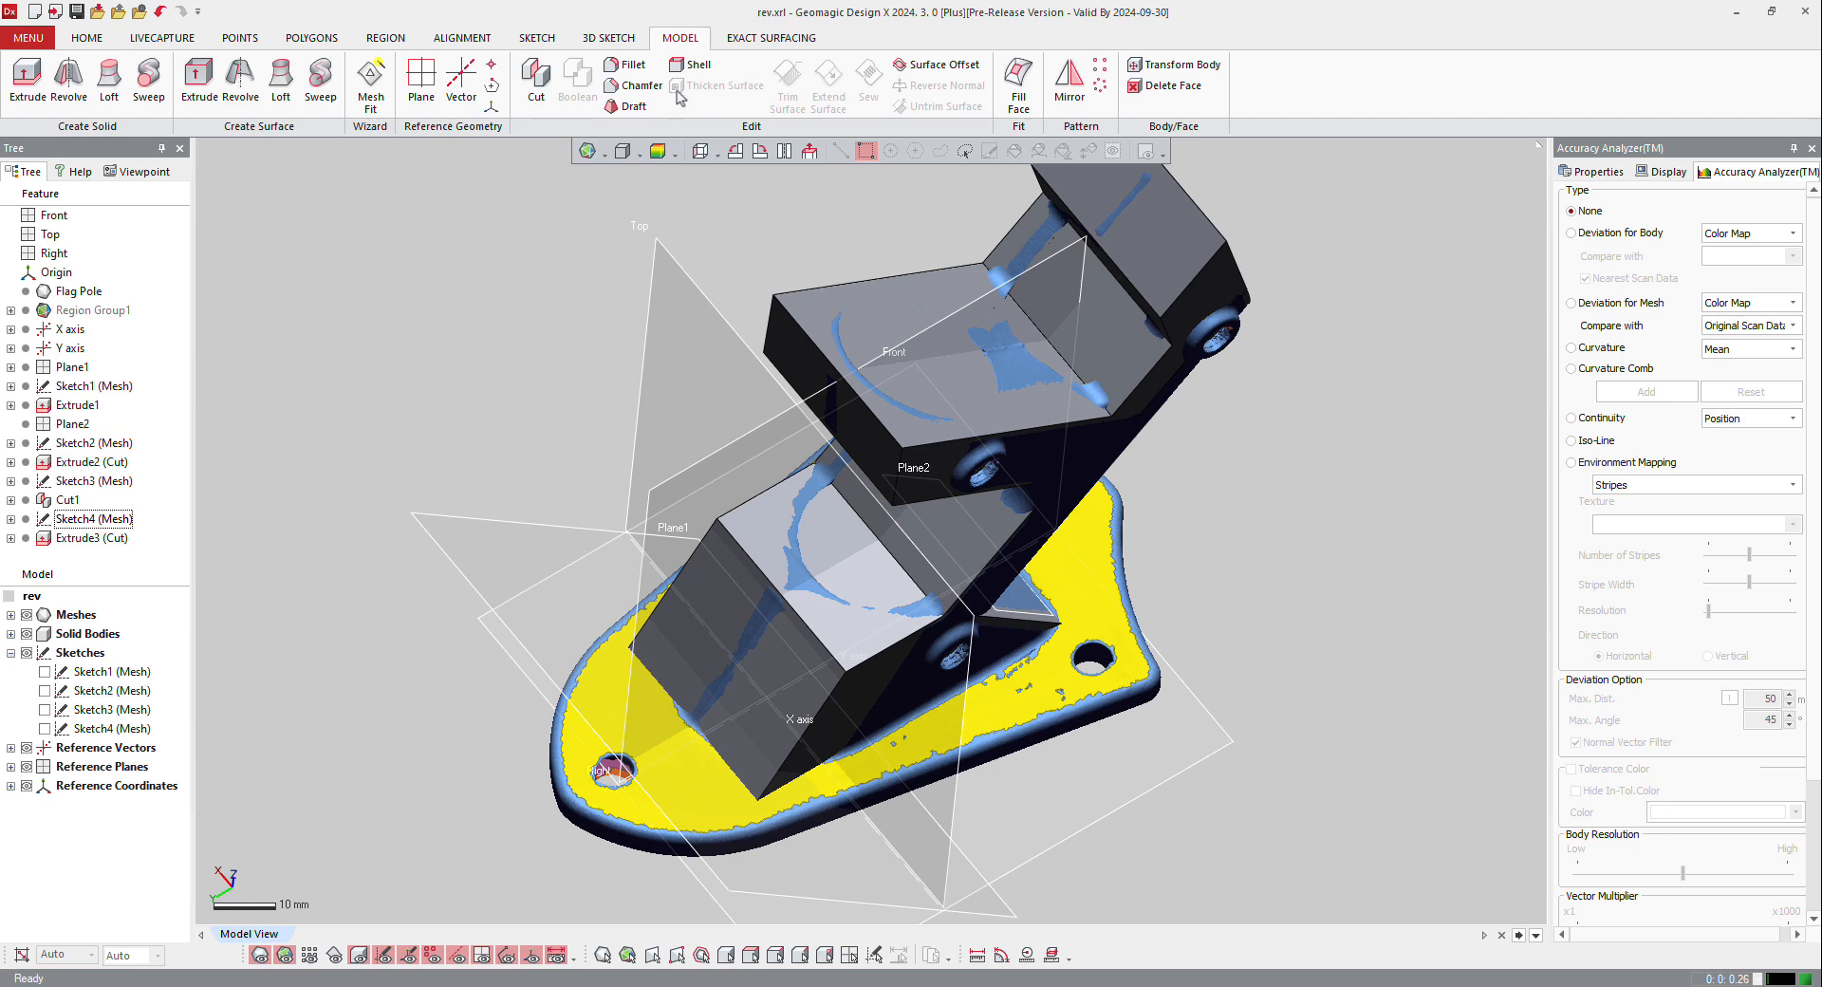
{"action": "left_click", "coordinate": [626, 65]}
{"action": "left_click", "coordinate": [238, 291]}
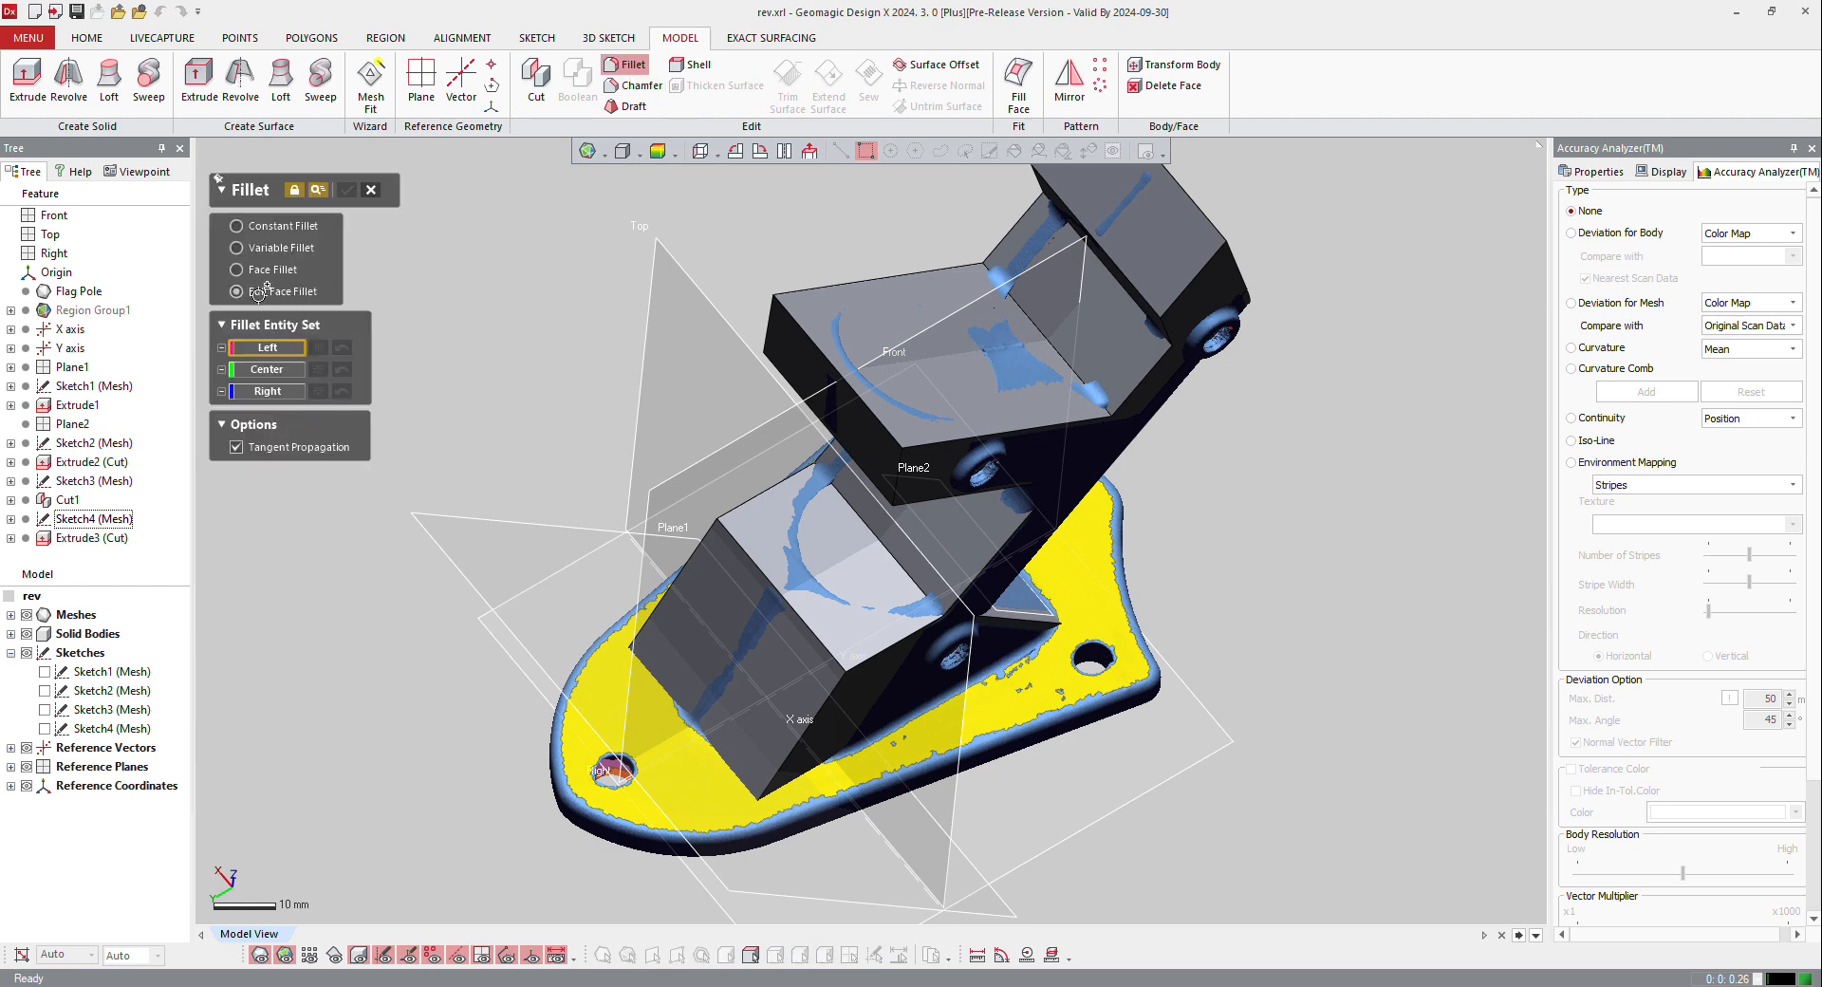
{"action": "left_click", "coordinate": [835, 729]}
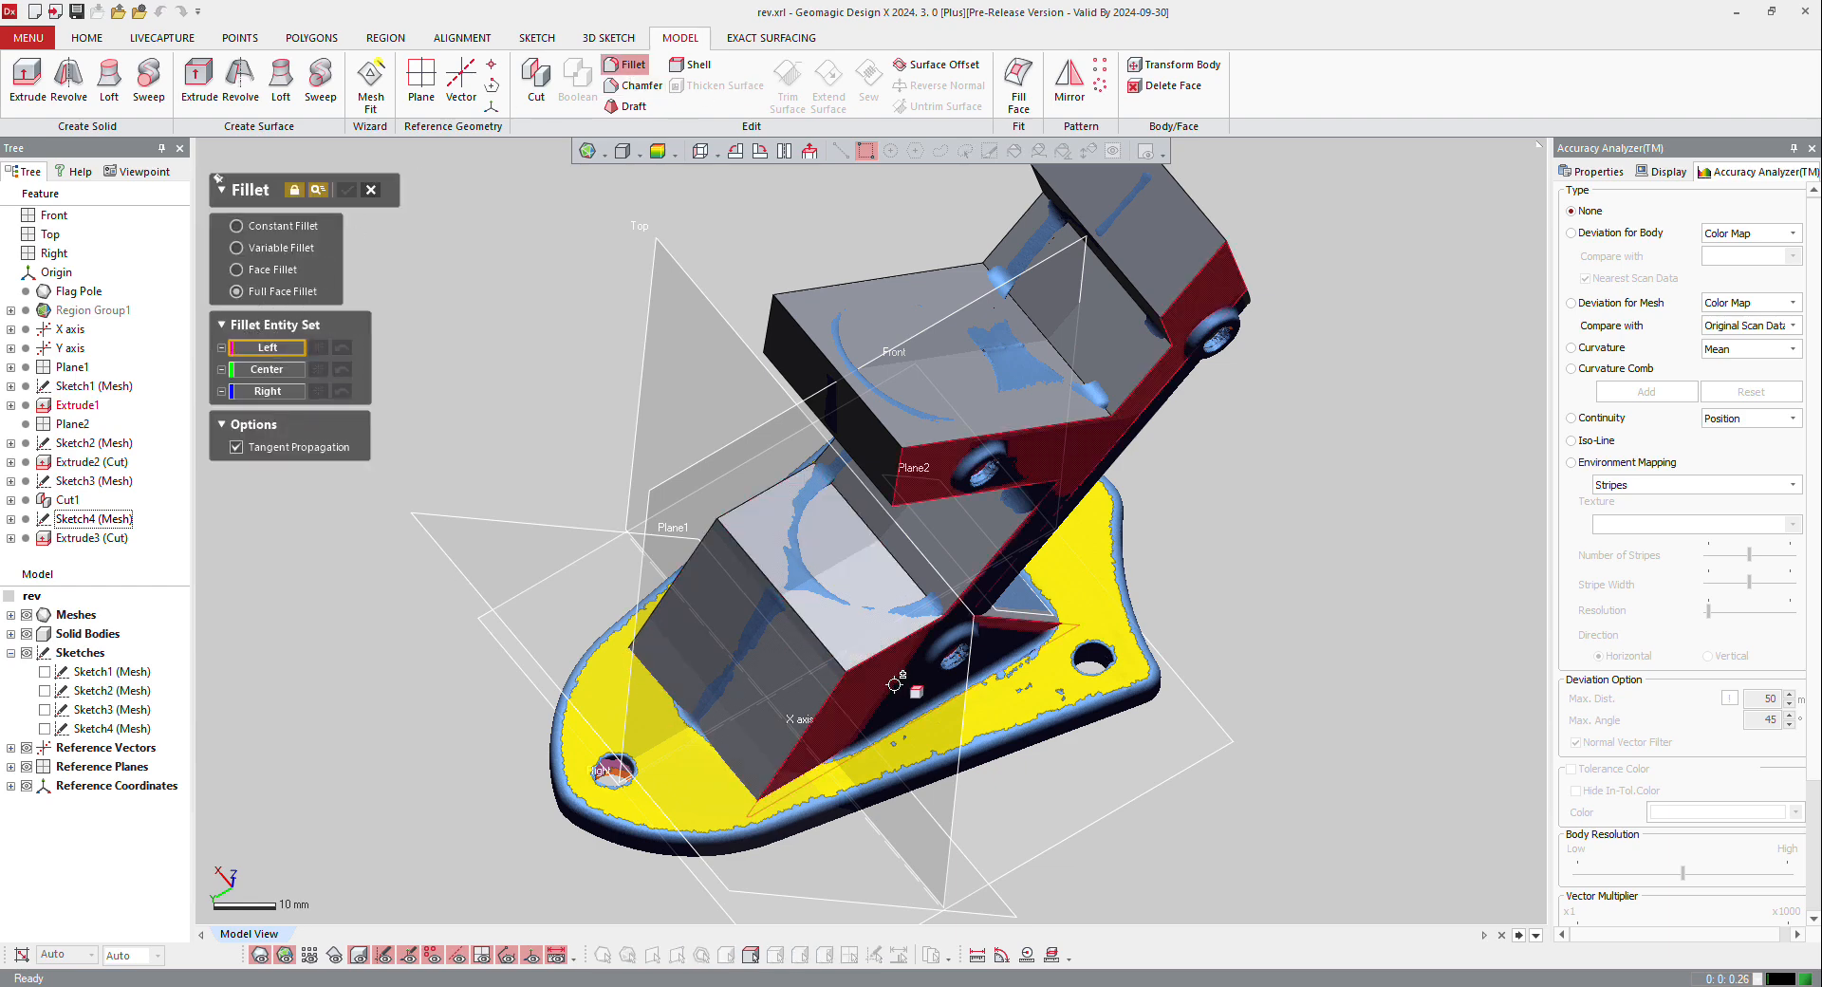
{"action": "left_click", "coordinate": [270, 387]}
{"action": "left_click", "coordinate": [735, 646]}
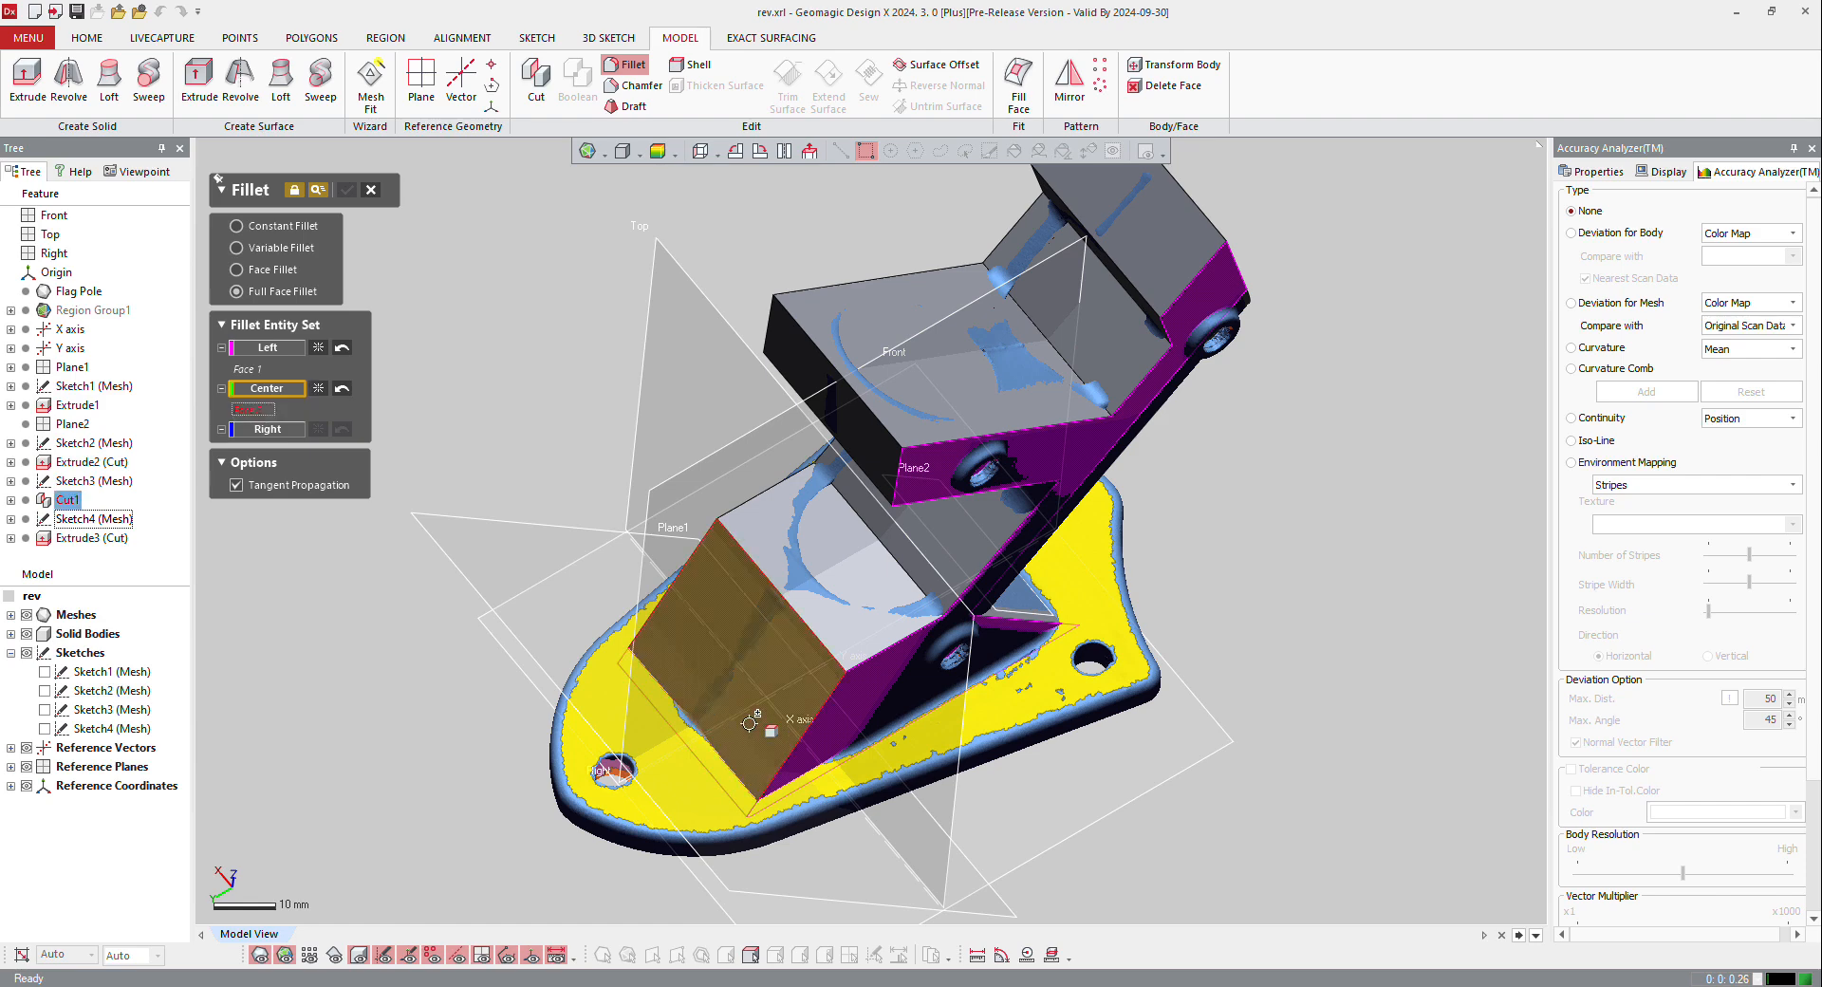
{"action": "left_click", "coordinate": [274, 434]}
{"action": "right_click_drag", "start_coordinate": [607, 569], "coordinate": [1309, 697]}
{"action": "left_click", "coordinate": [666, 593]}
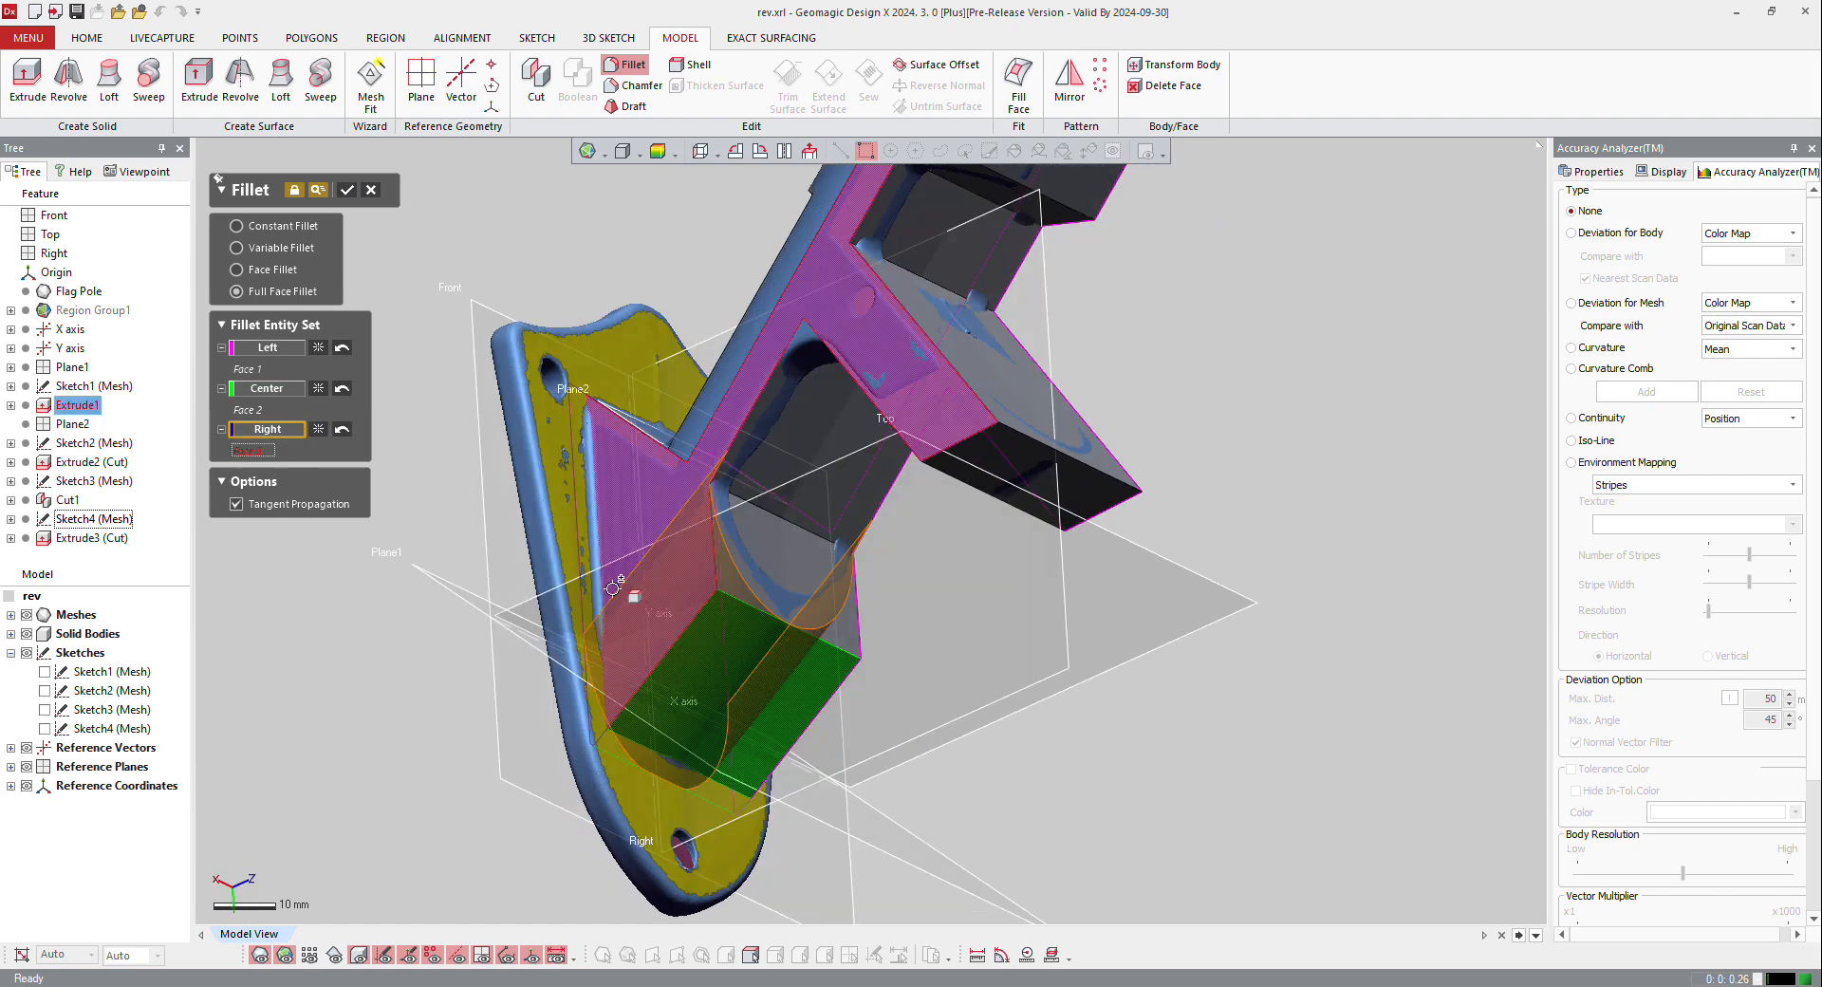
{"action": "left_click", "coordinate": [343, 194]}
Step: Round the middle arm's end face with a Full Face Fillet between the body's two side faces
{"action": "scroll", "coordinate": [577, 423], "scroll_direction": "down", "scroll_amount": 3}
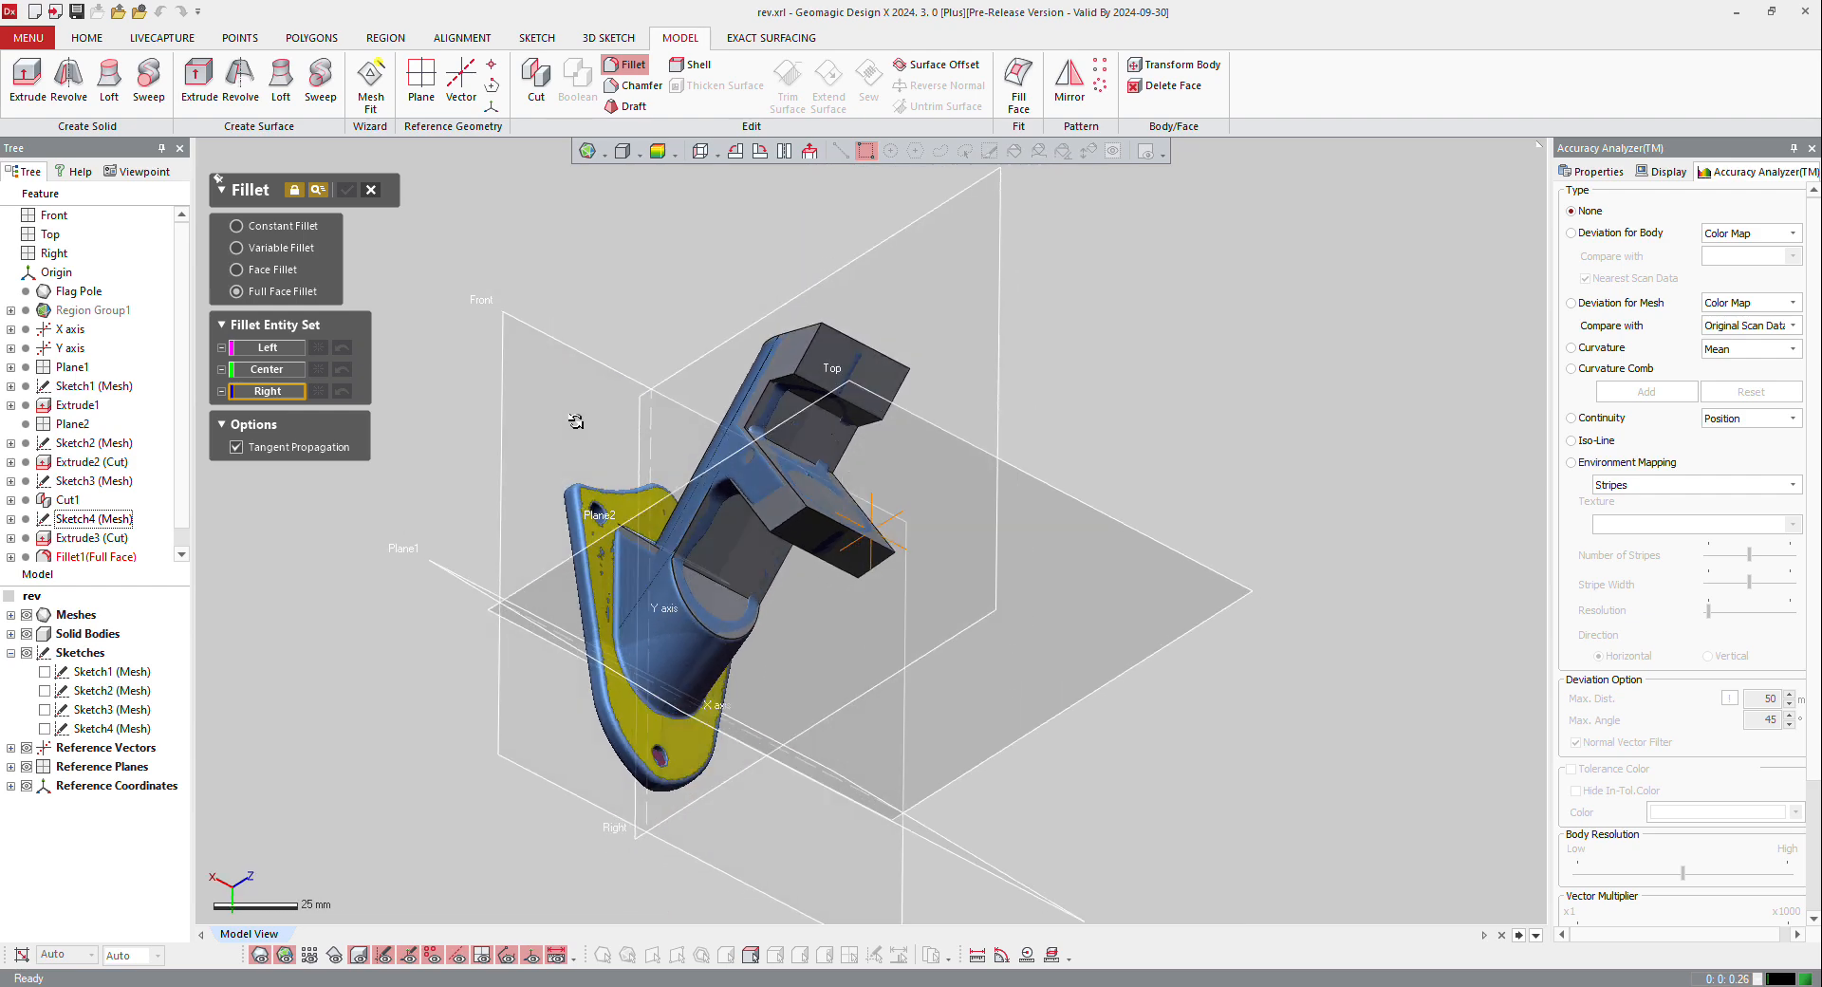
{"action": "right_click_drag", "start_coordinate": [577, 423], "coordinate": [1008, 553]}
{"action": "scroll", "coordinate": [835, 560], "scroll_direction": "up", "scroll_amount": 3}
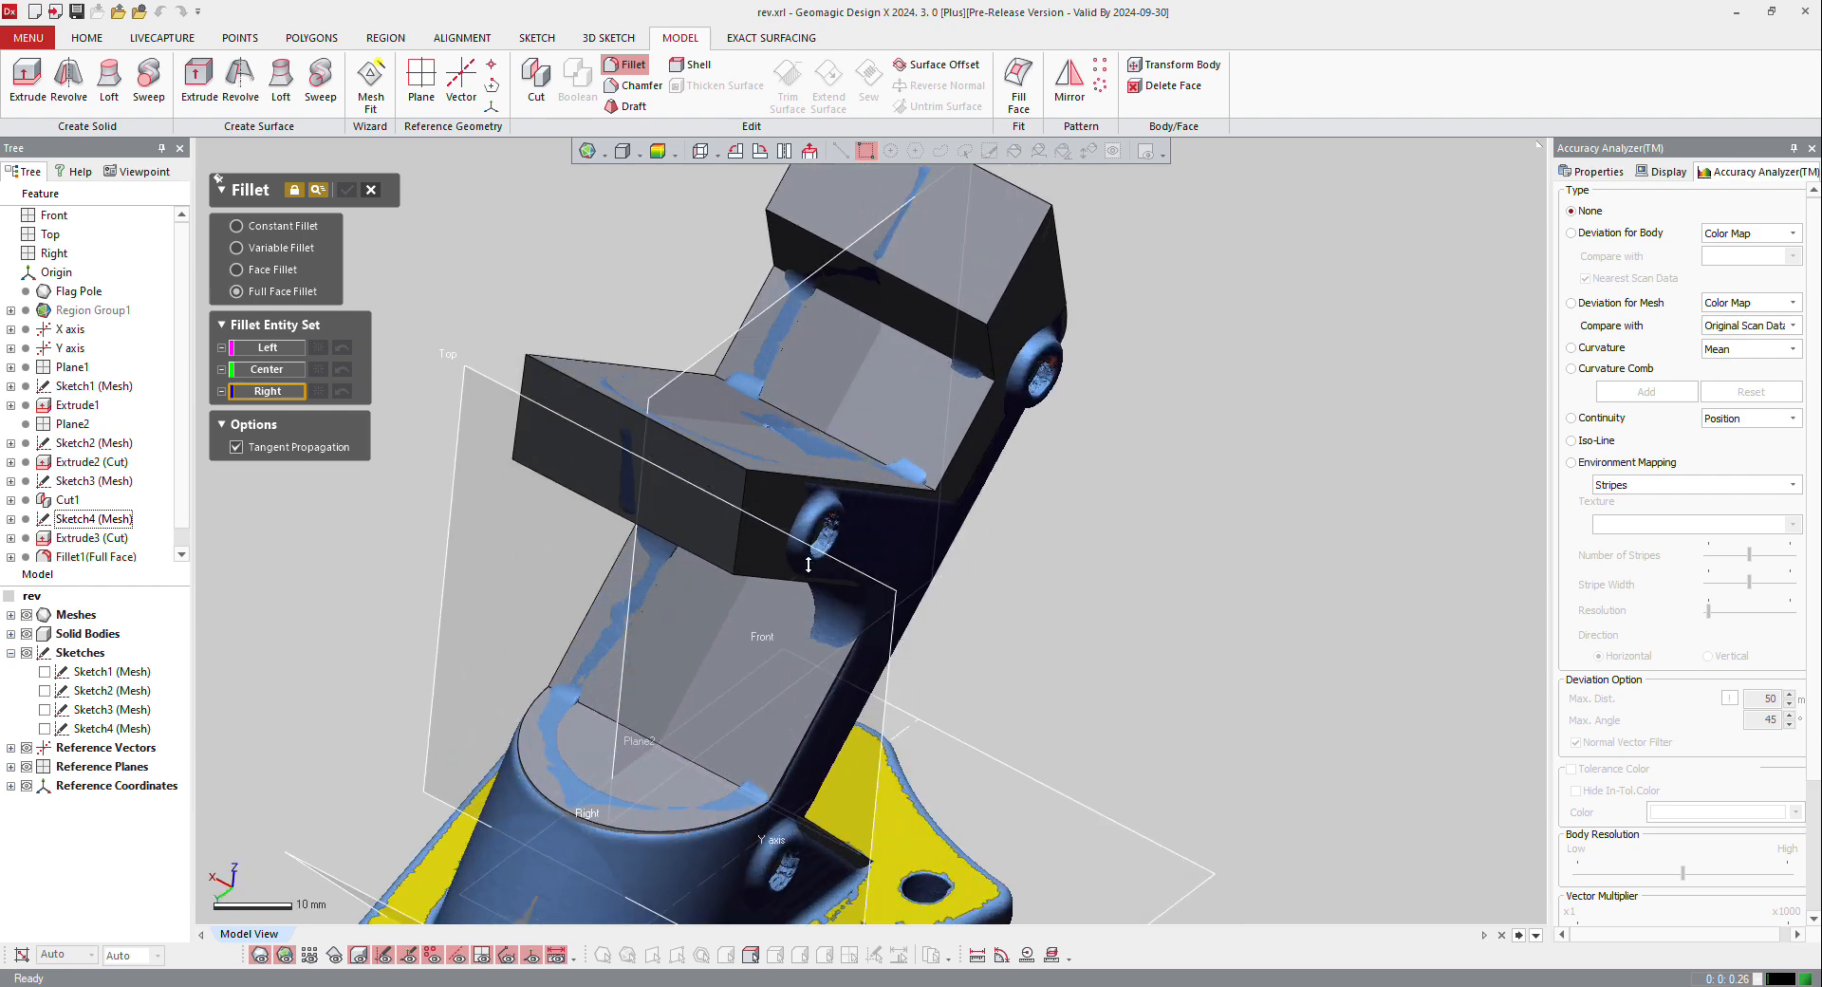
{"action": "left_click", "coordinate": [775, 506]}
{"action": "left_click", "coordinate": [249, 369]}
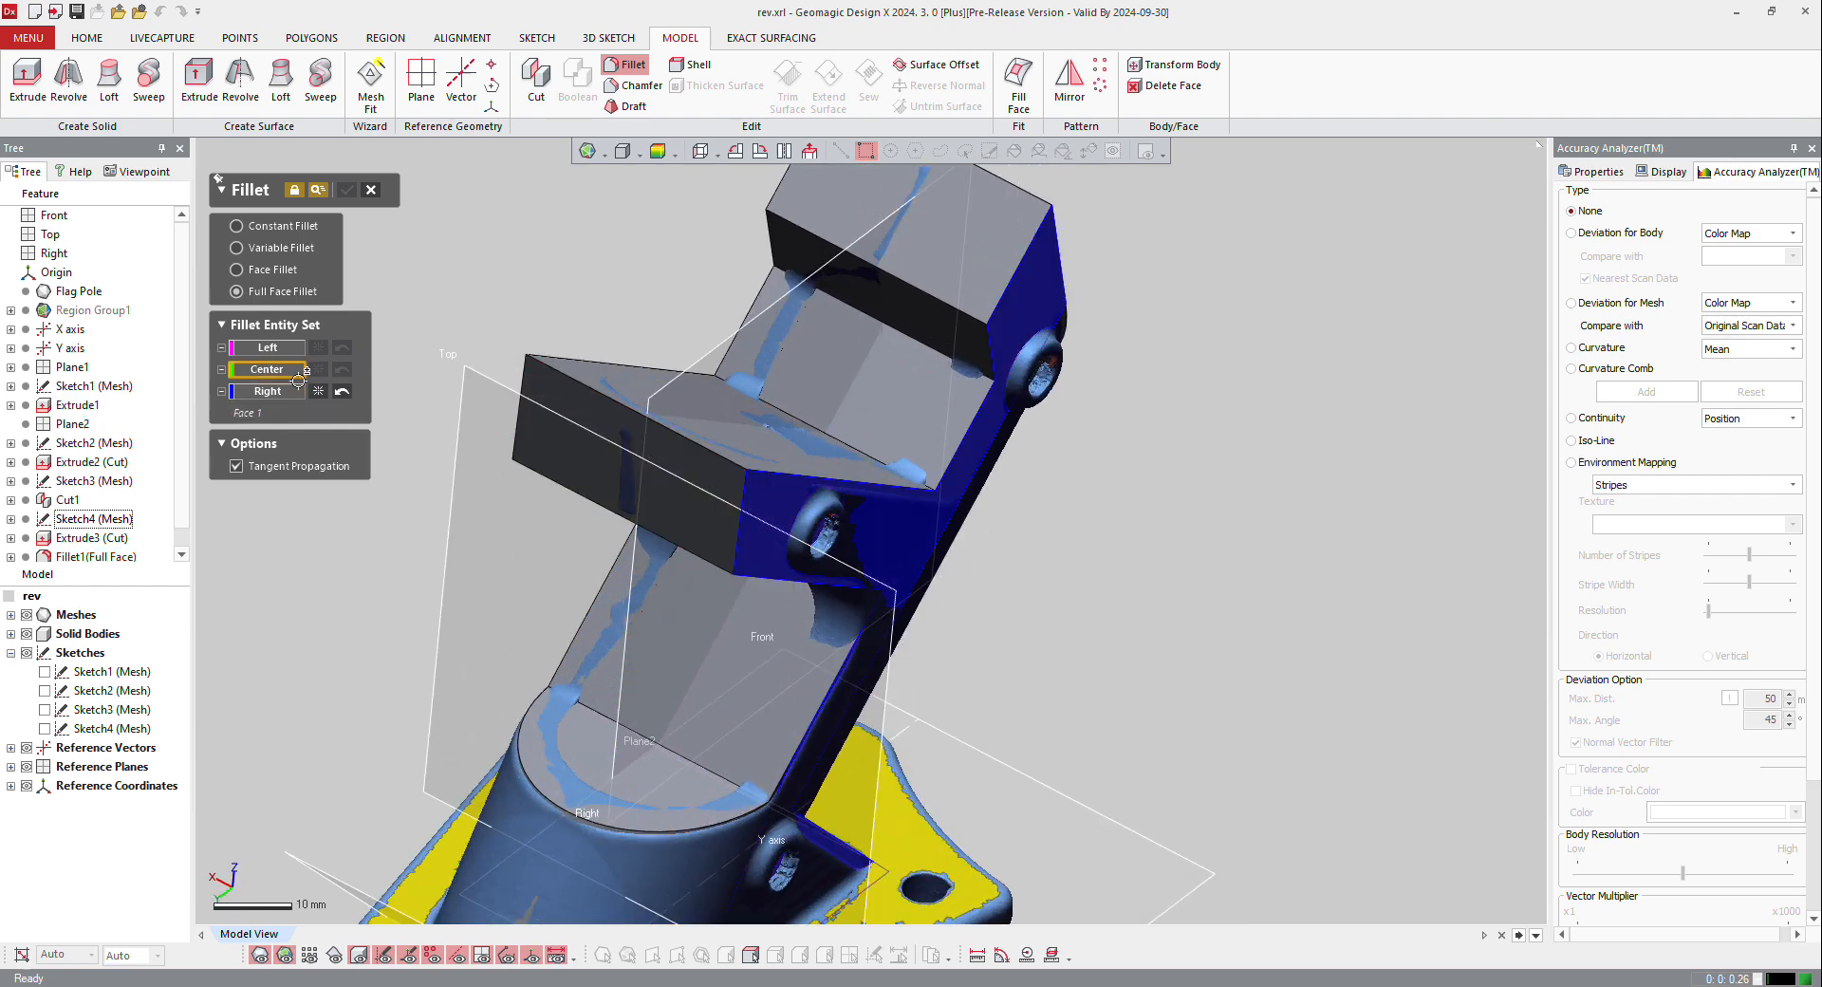
{"action": "left_click", "coordinate": [607, 465]}
{"action": "left_click", "coordinate": [300, 349]}
{"action": "right_click_drag", "start_coordinate": [531, 446], "coordinate": [882, 493]}
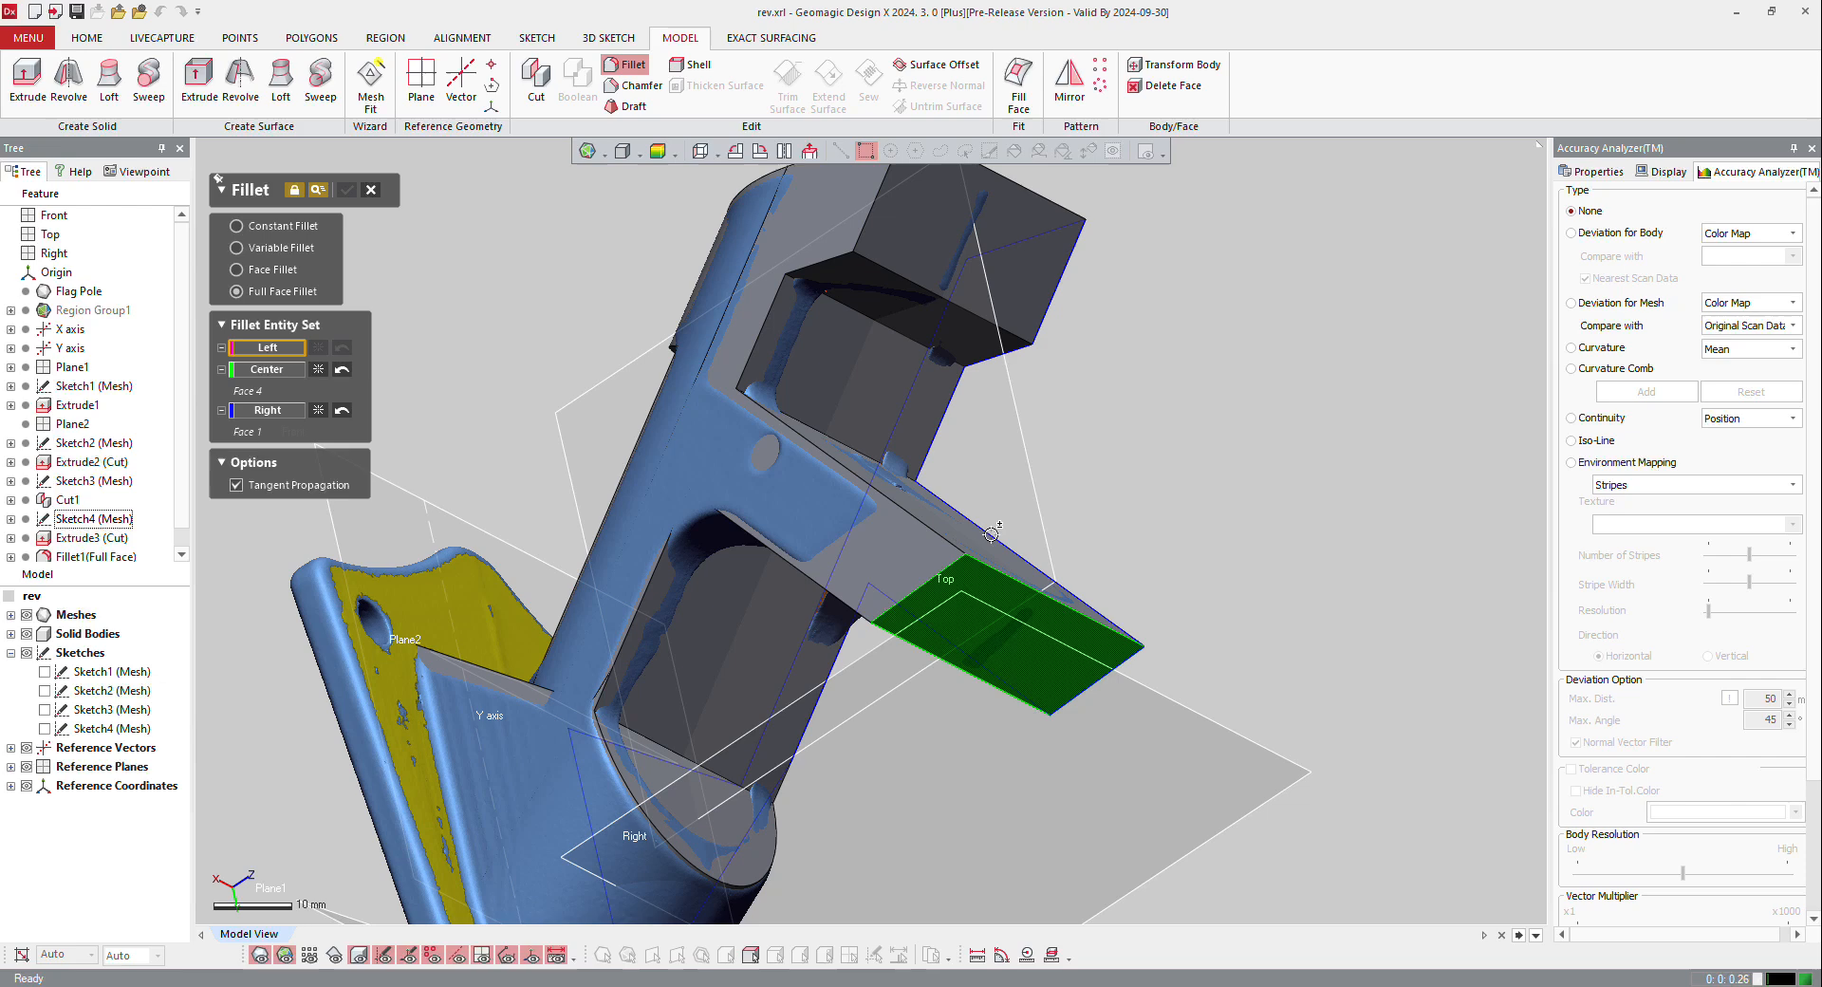
{"action": "left_click", "coordinate": [886, 530]}
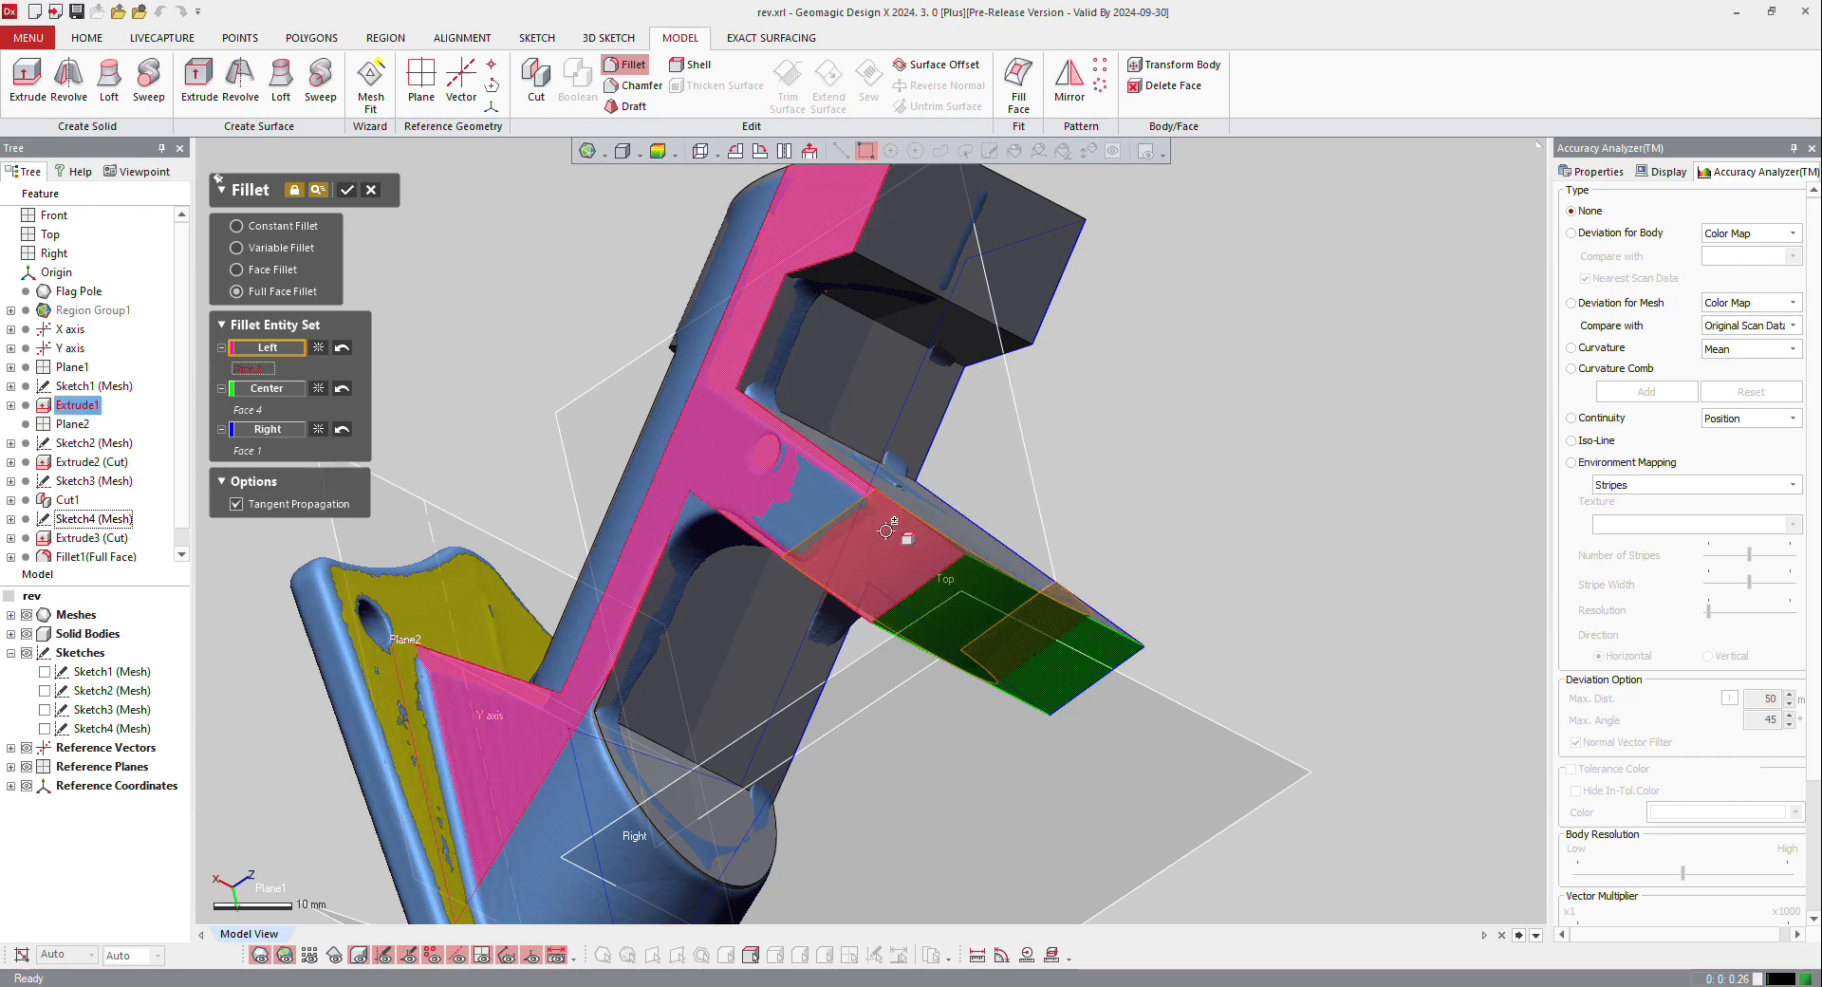
{"action": "left_click", "coordinate": [350, 190]}
Step: Round the upper arm's end with a Full Face Fillet as well and leave the Fillet command
{"action": "right_click_drag", "start_coordinate": [902, 642], "coordinate": [513, 436]}
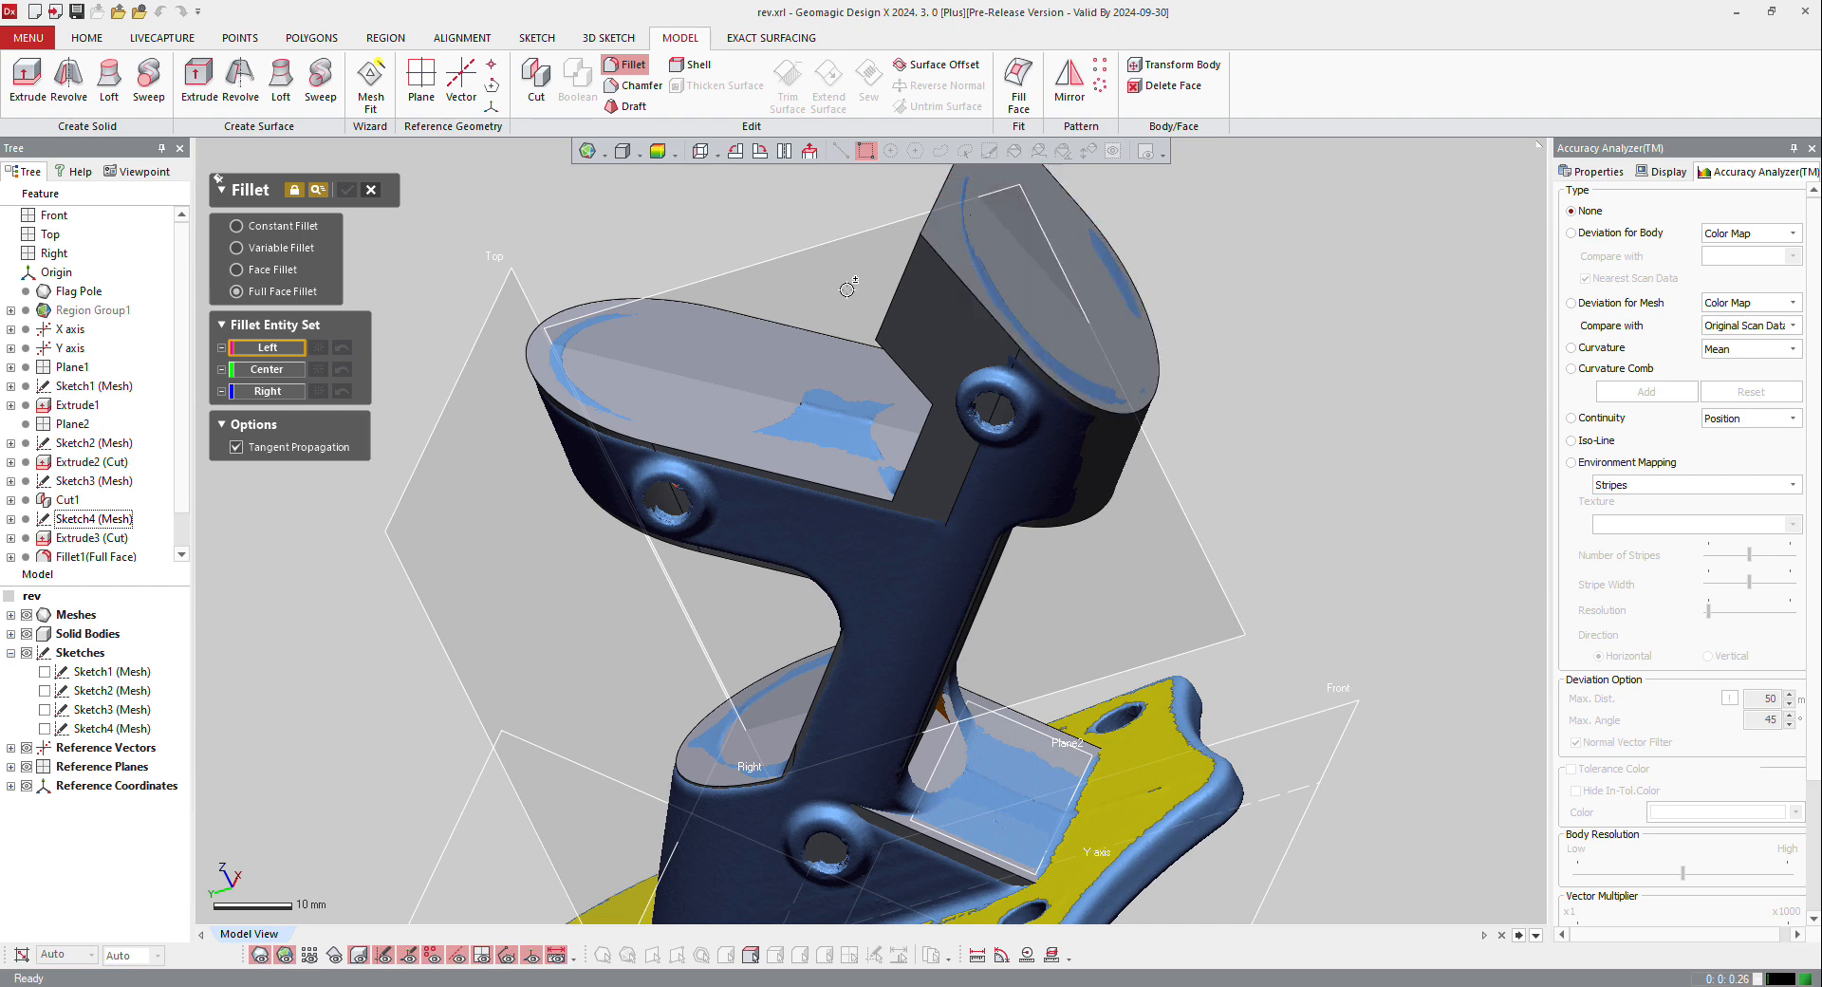
{"action": "scroll", "coordinate": [894, 347], "scroll_direction": "down", "scroll_amount": 3}
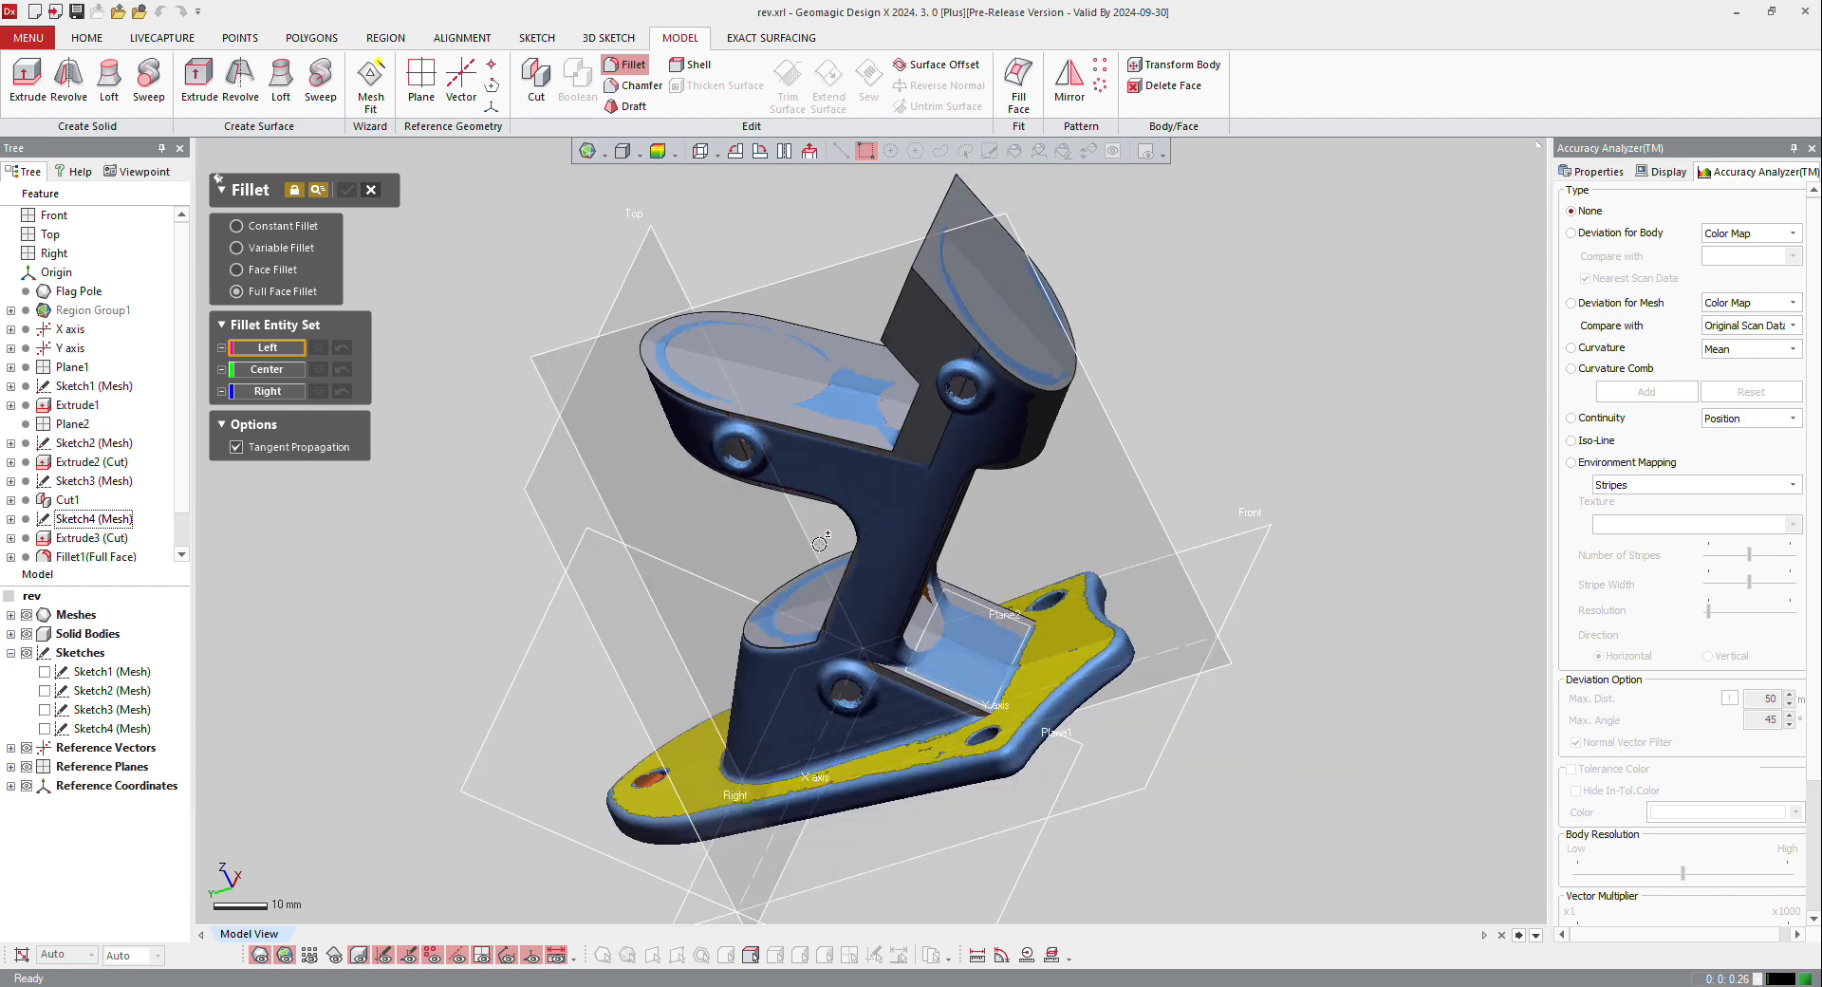
{"action": "right_click_drag", "start_coordinate": [820, 543], "coordinate": [941, 583]}
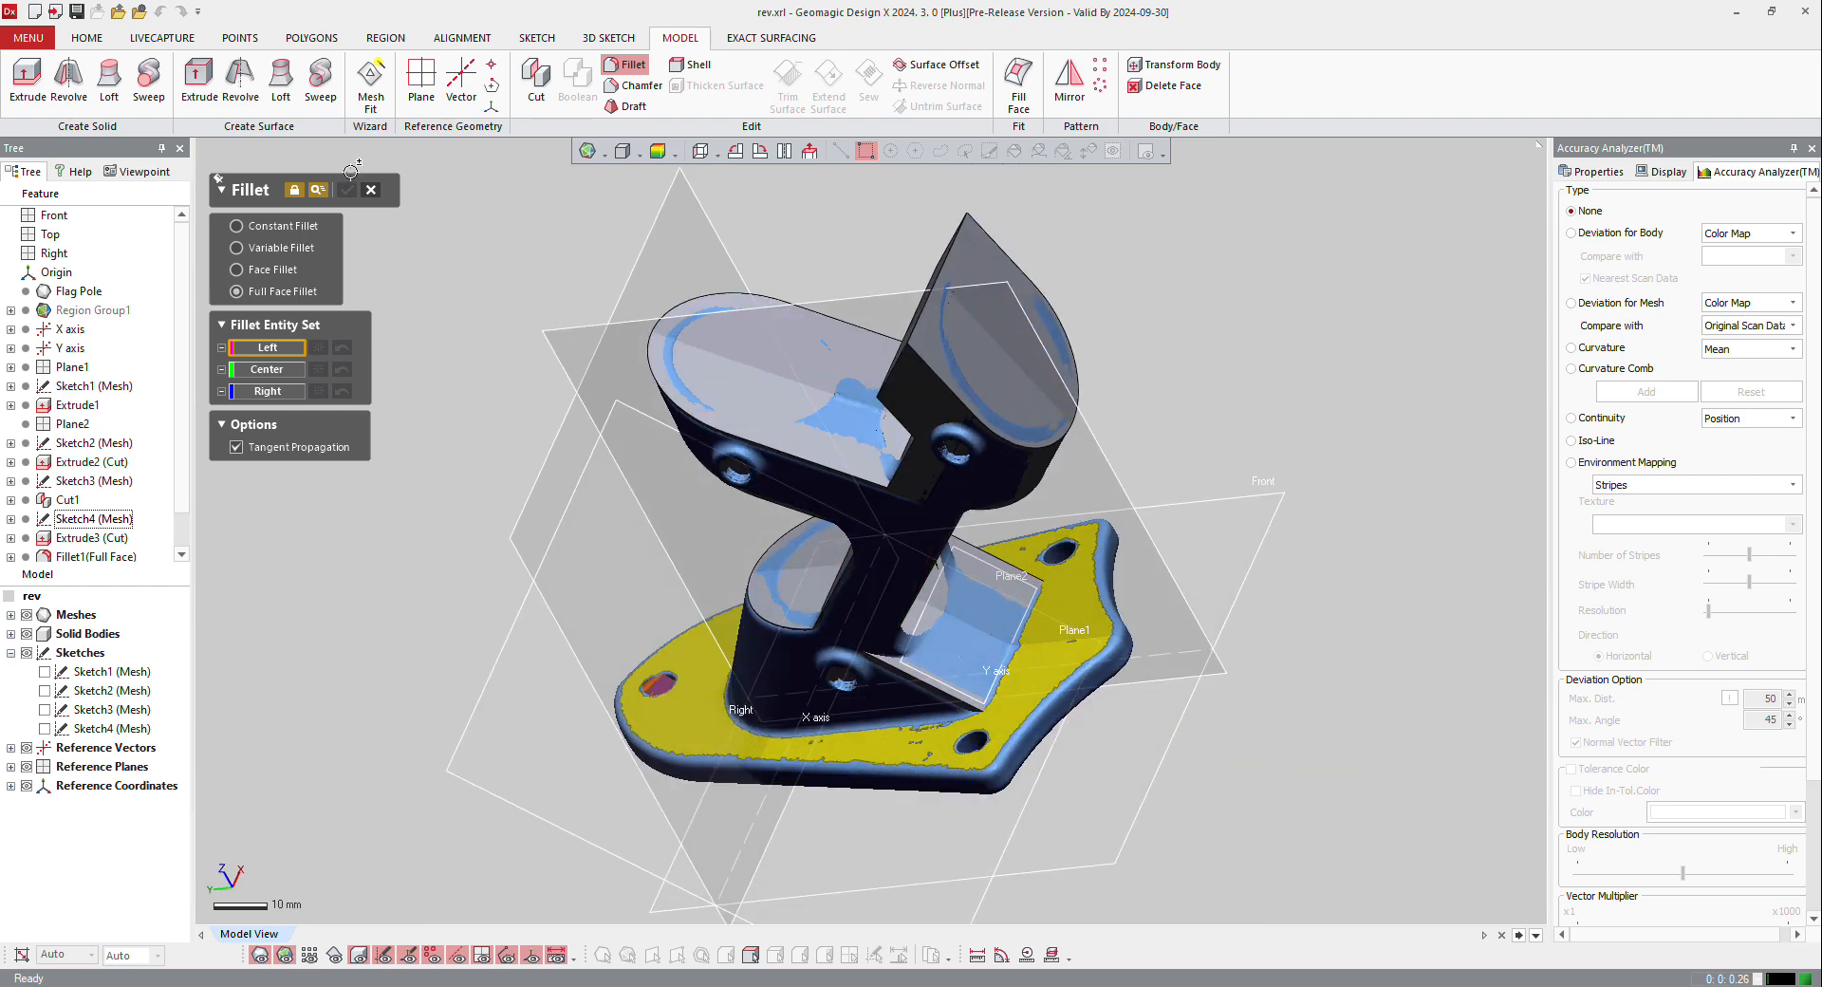
{"action": "left_click", "coordinate": [374, 189]}
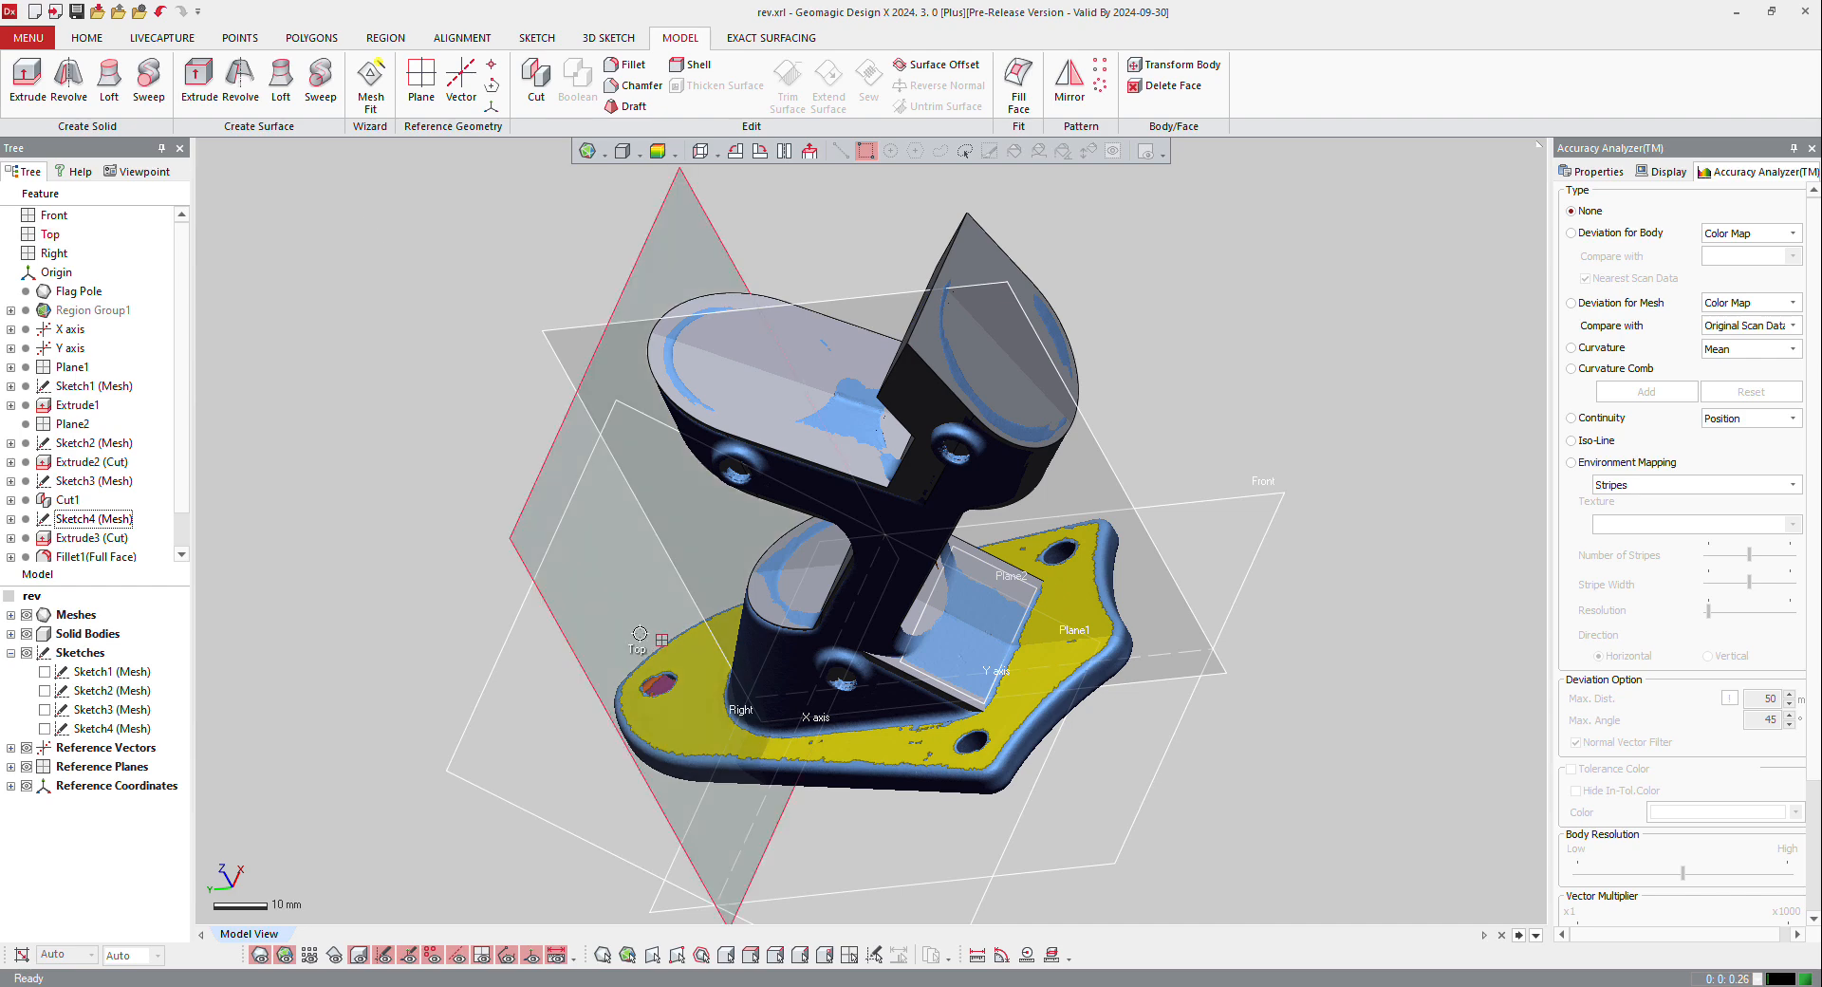
Step: Examine the rounded arms and base block against the scan from the side and at an angle
{"action": "right_click_drag", "start_coordinate": [640, 633], "coordinate": [914, 476]}
{"action": "right_click_drag", "start_coordinate": [1072, 768], "coordinate": [541, 633]}
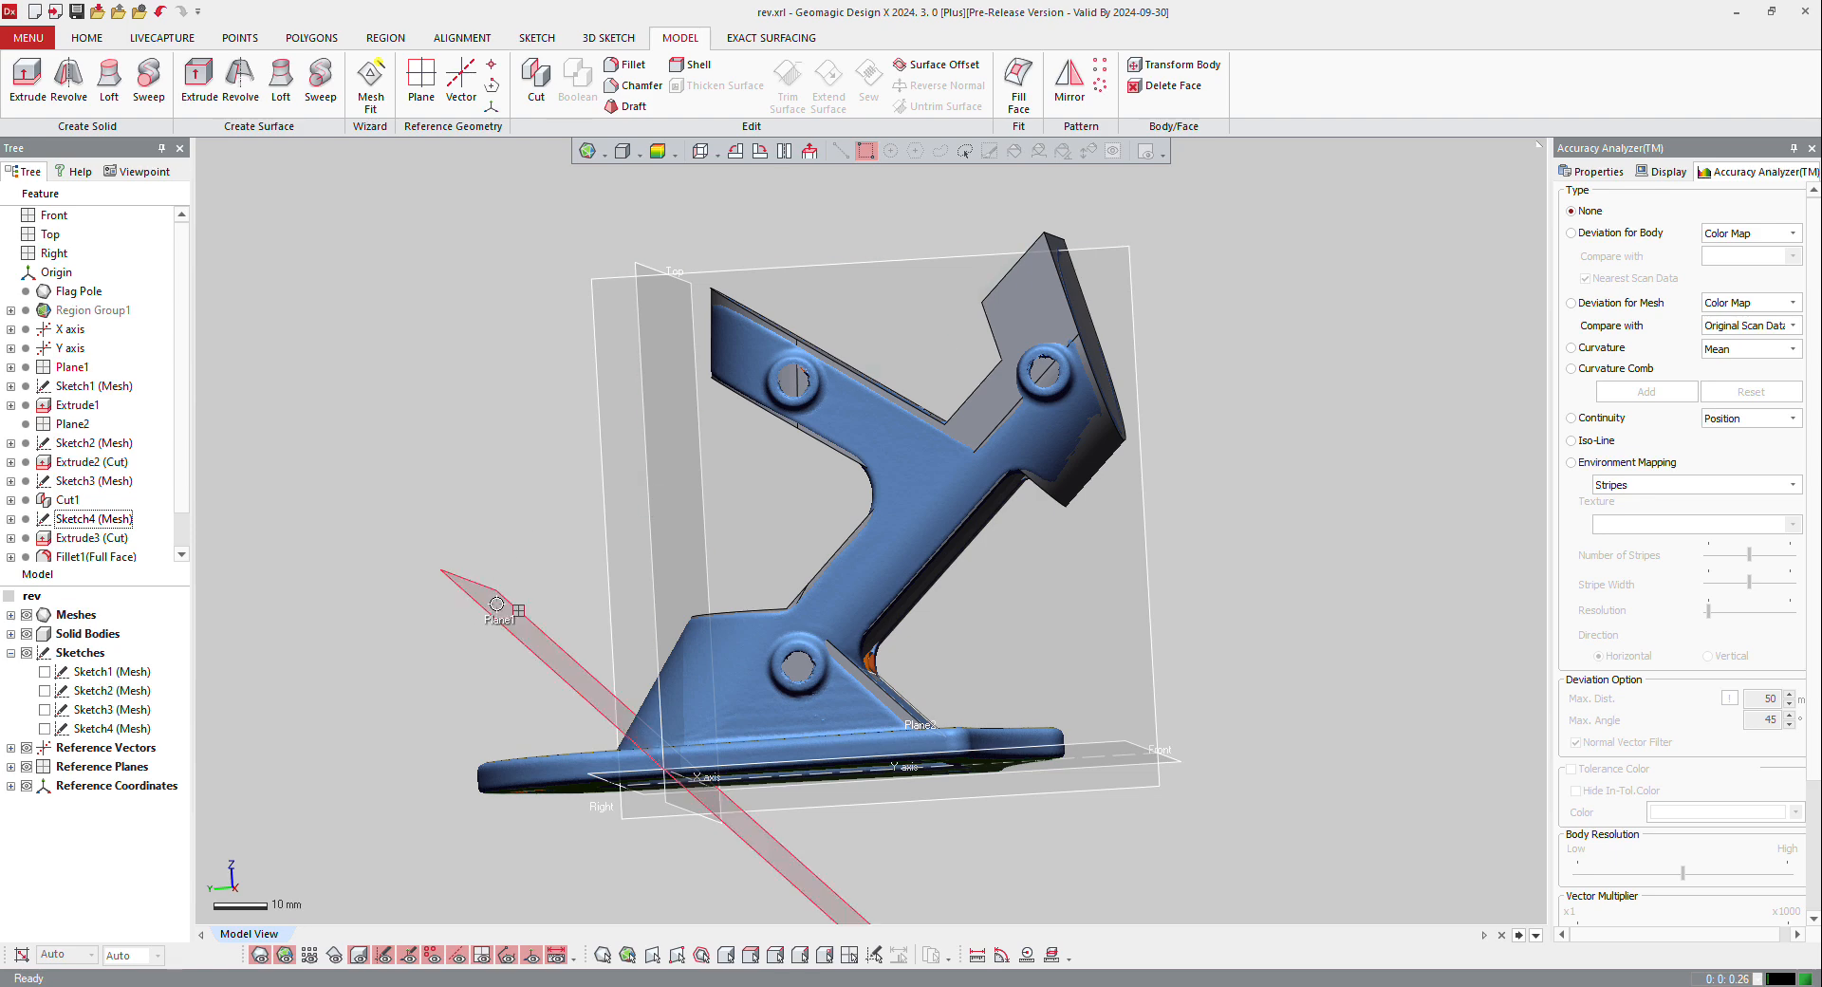
{"action": "left_click_drag", "start_coordinate": [497, 604], "coordinate": [1117, 245], "text": "ctrl"}
{"action": "right_click_drag", "start_coordinate": [1004, 408], "coordinate": [988, 447]}
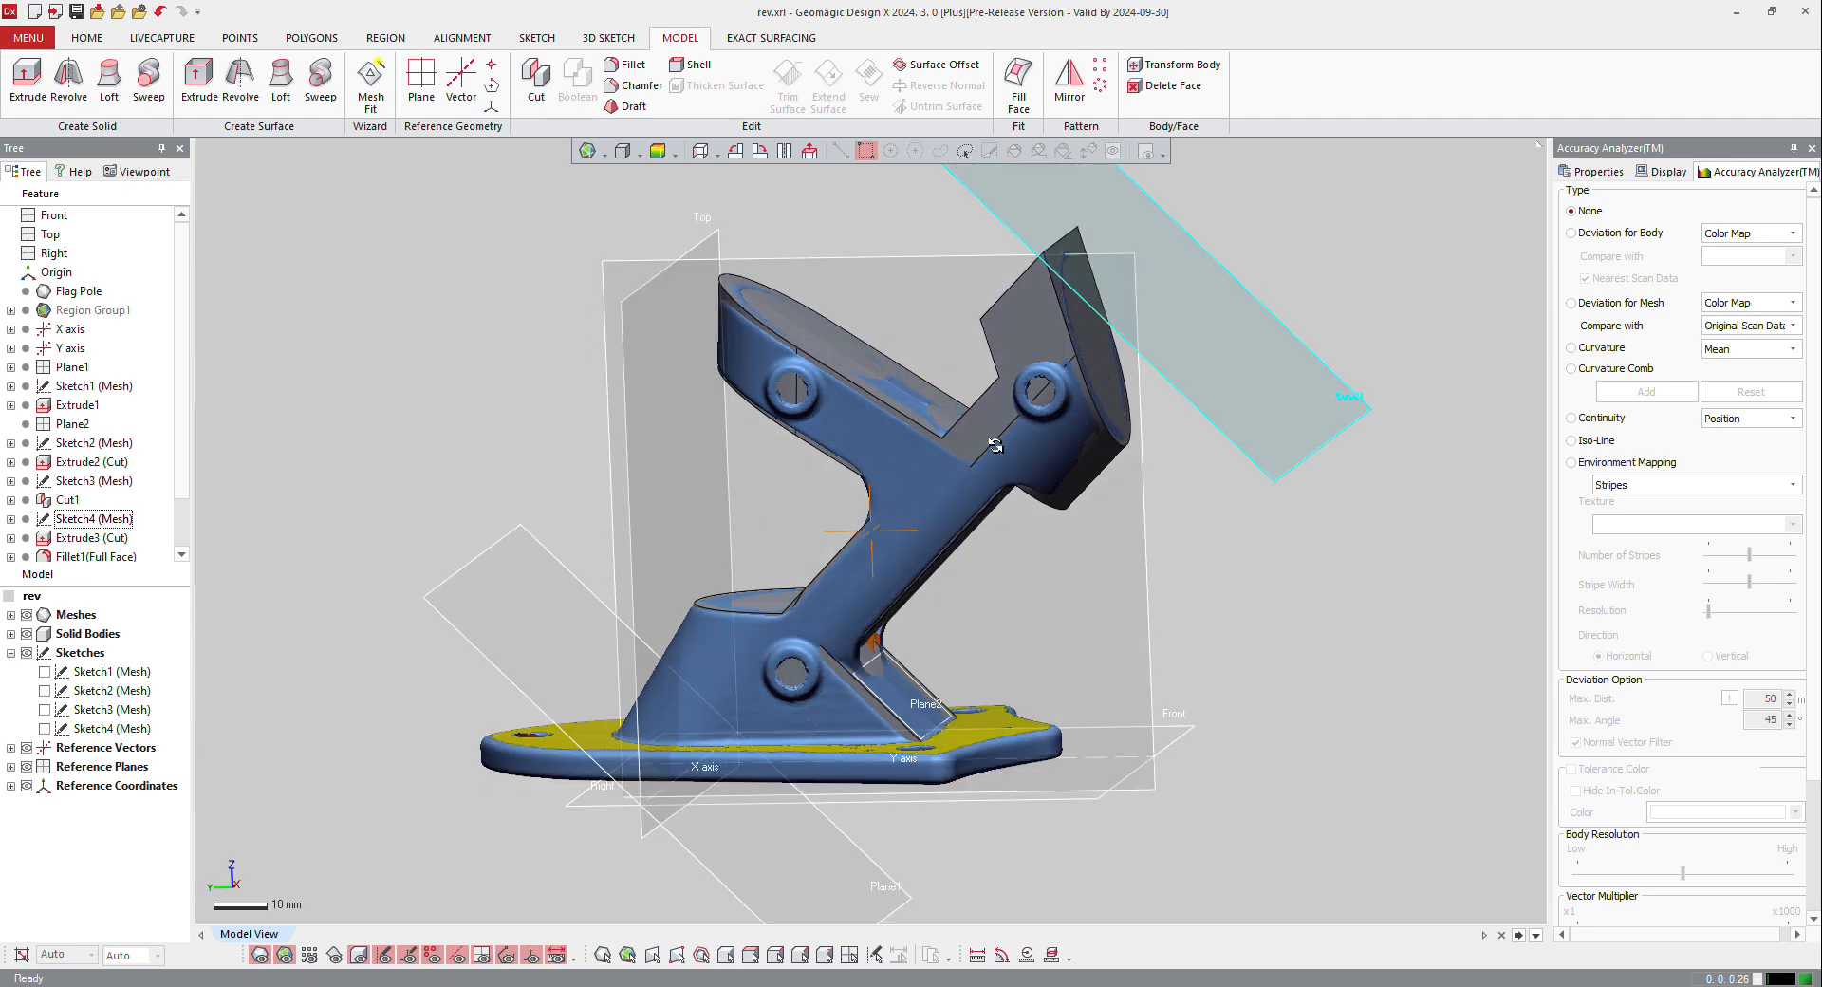
Step: Start a mesh sketch on Plane3 with the section offset at 30 mm and a silhouette range of 45 mm
{"action": "scroll", "coordinate": [1002, 538], "scroll_direction": "down", "scroll_amount": 3}
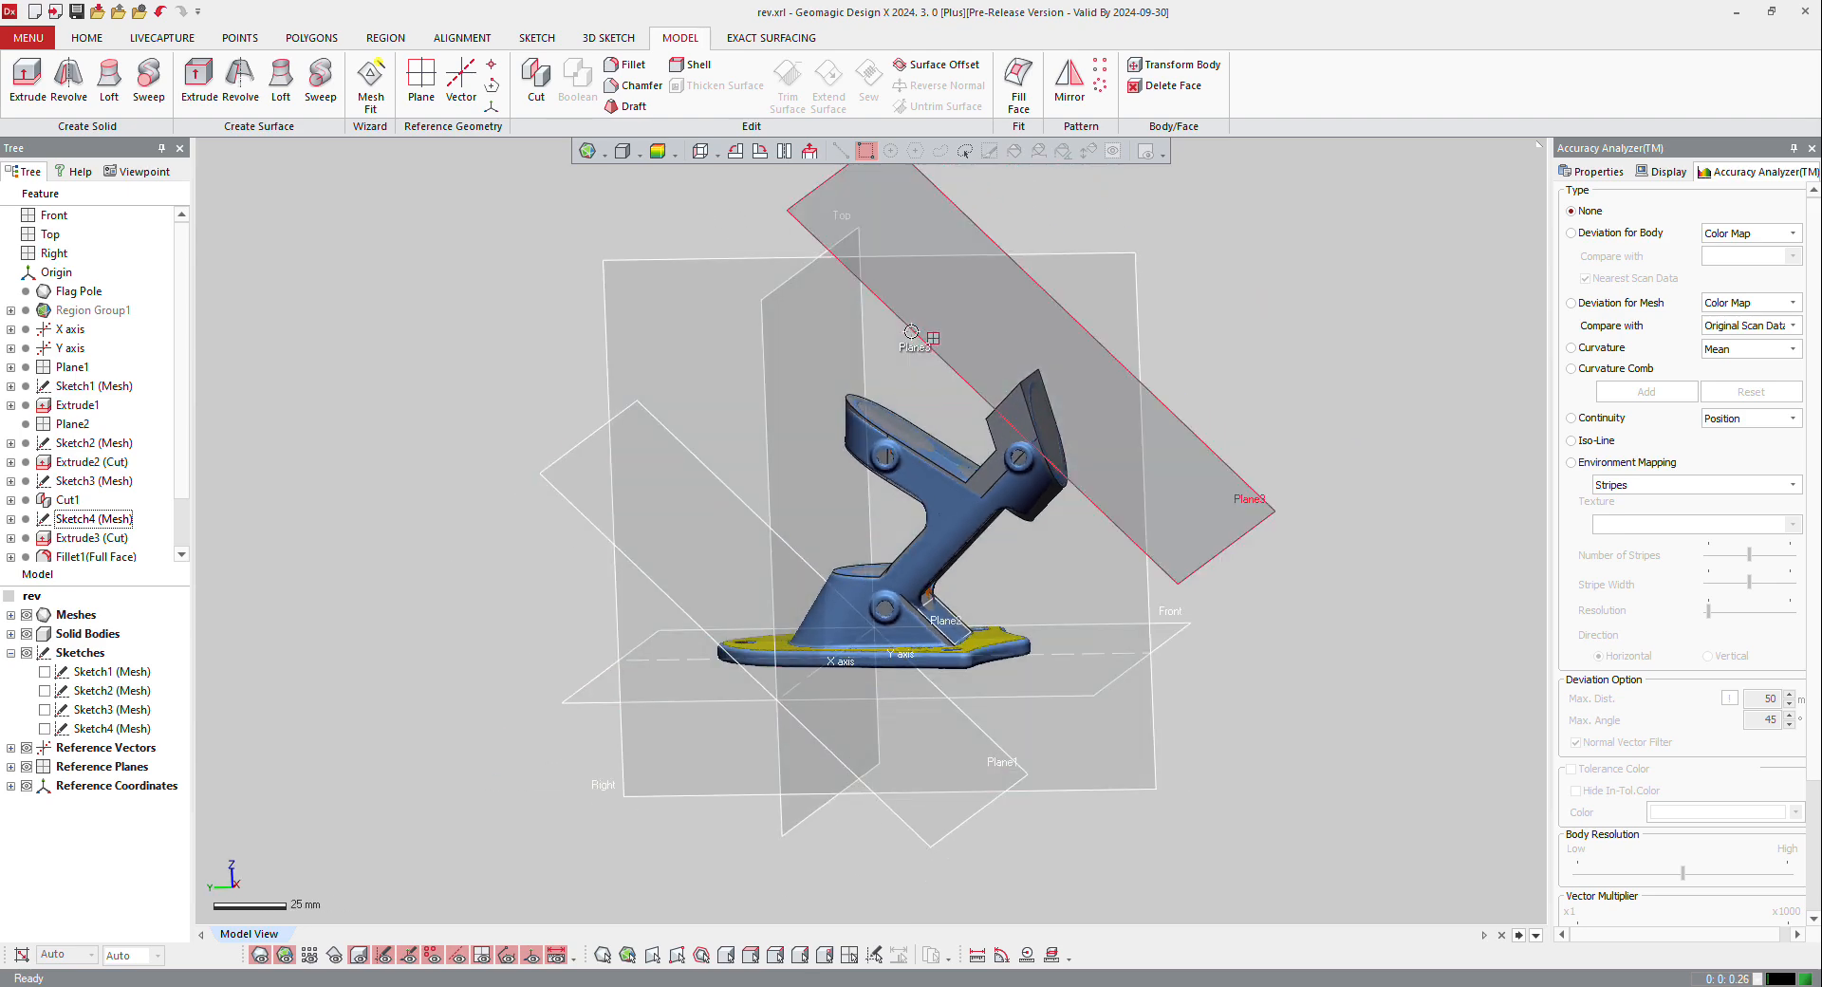
{"action": "right_click", "coordinate": [920, 334]}
{"action": "left_click", "coordinate": [934, 279]}
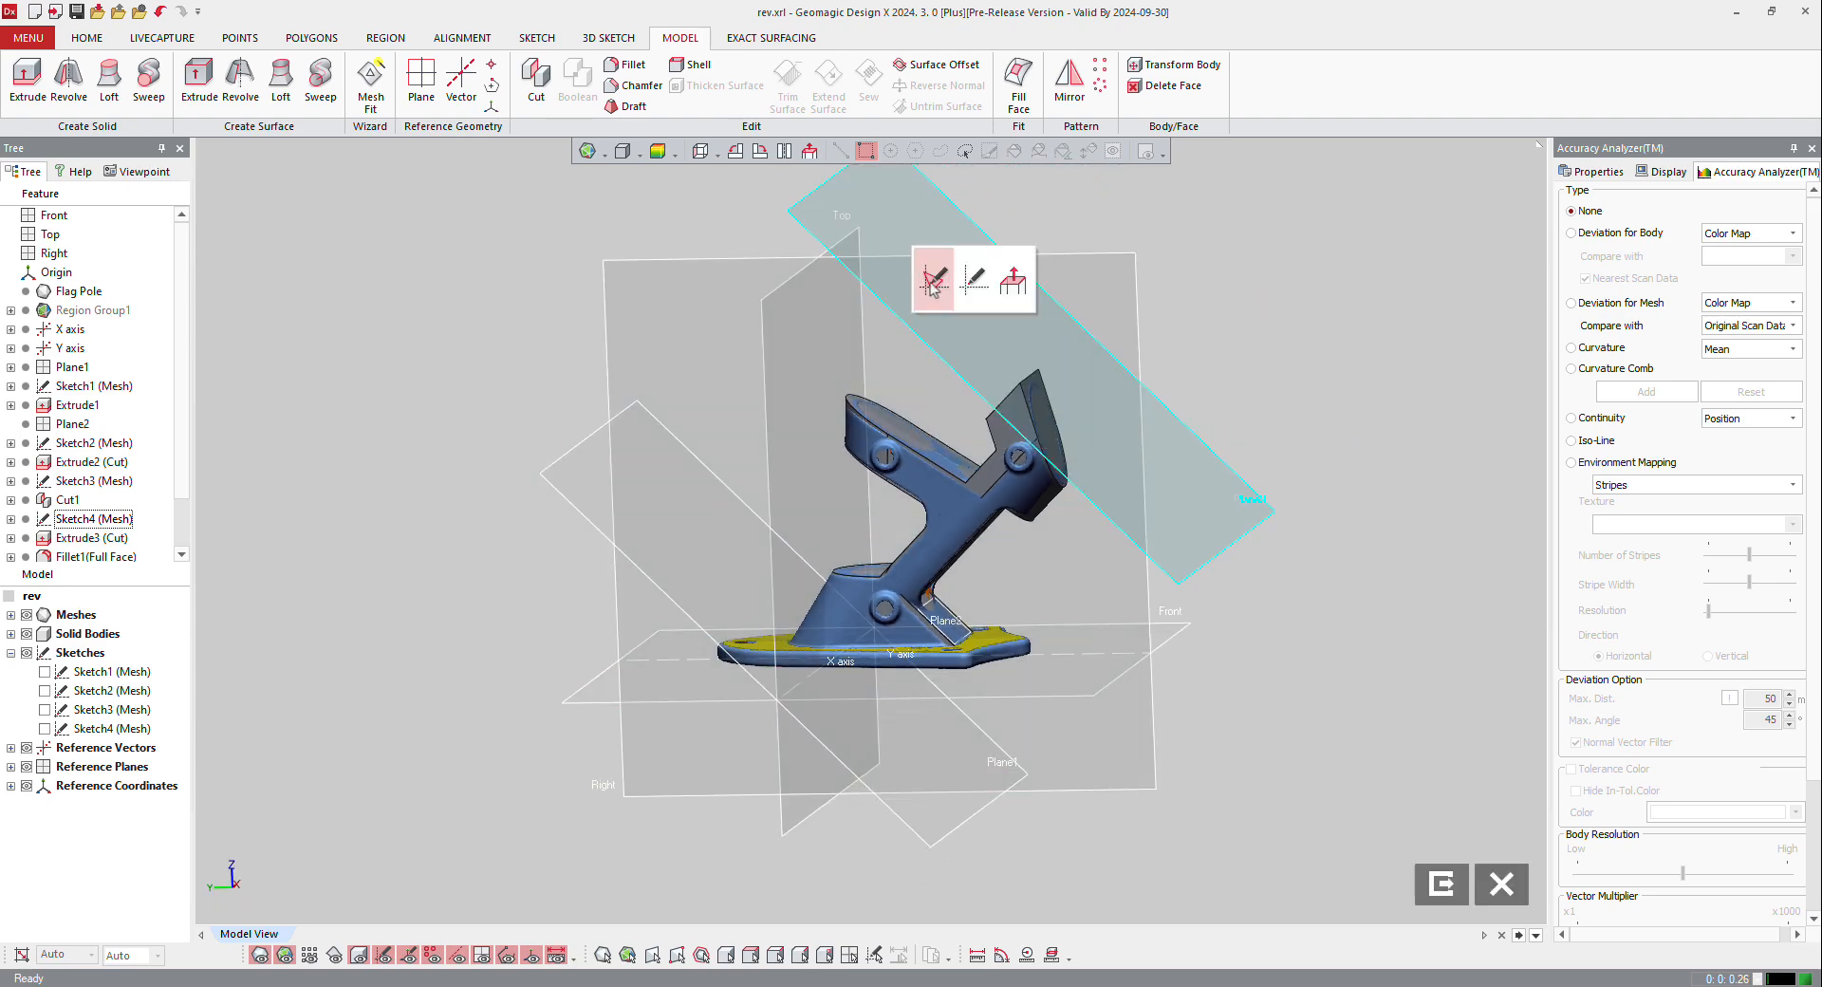
{"action": "left_click_drag", "start_coordinate": [1048, 315], "coordinate": [1035, 359]}
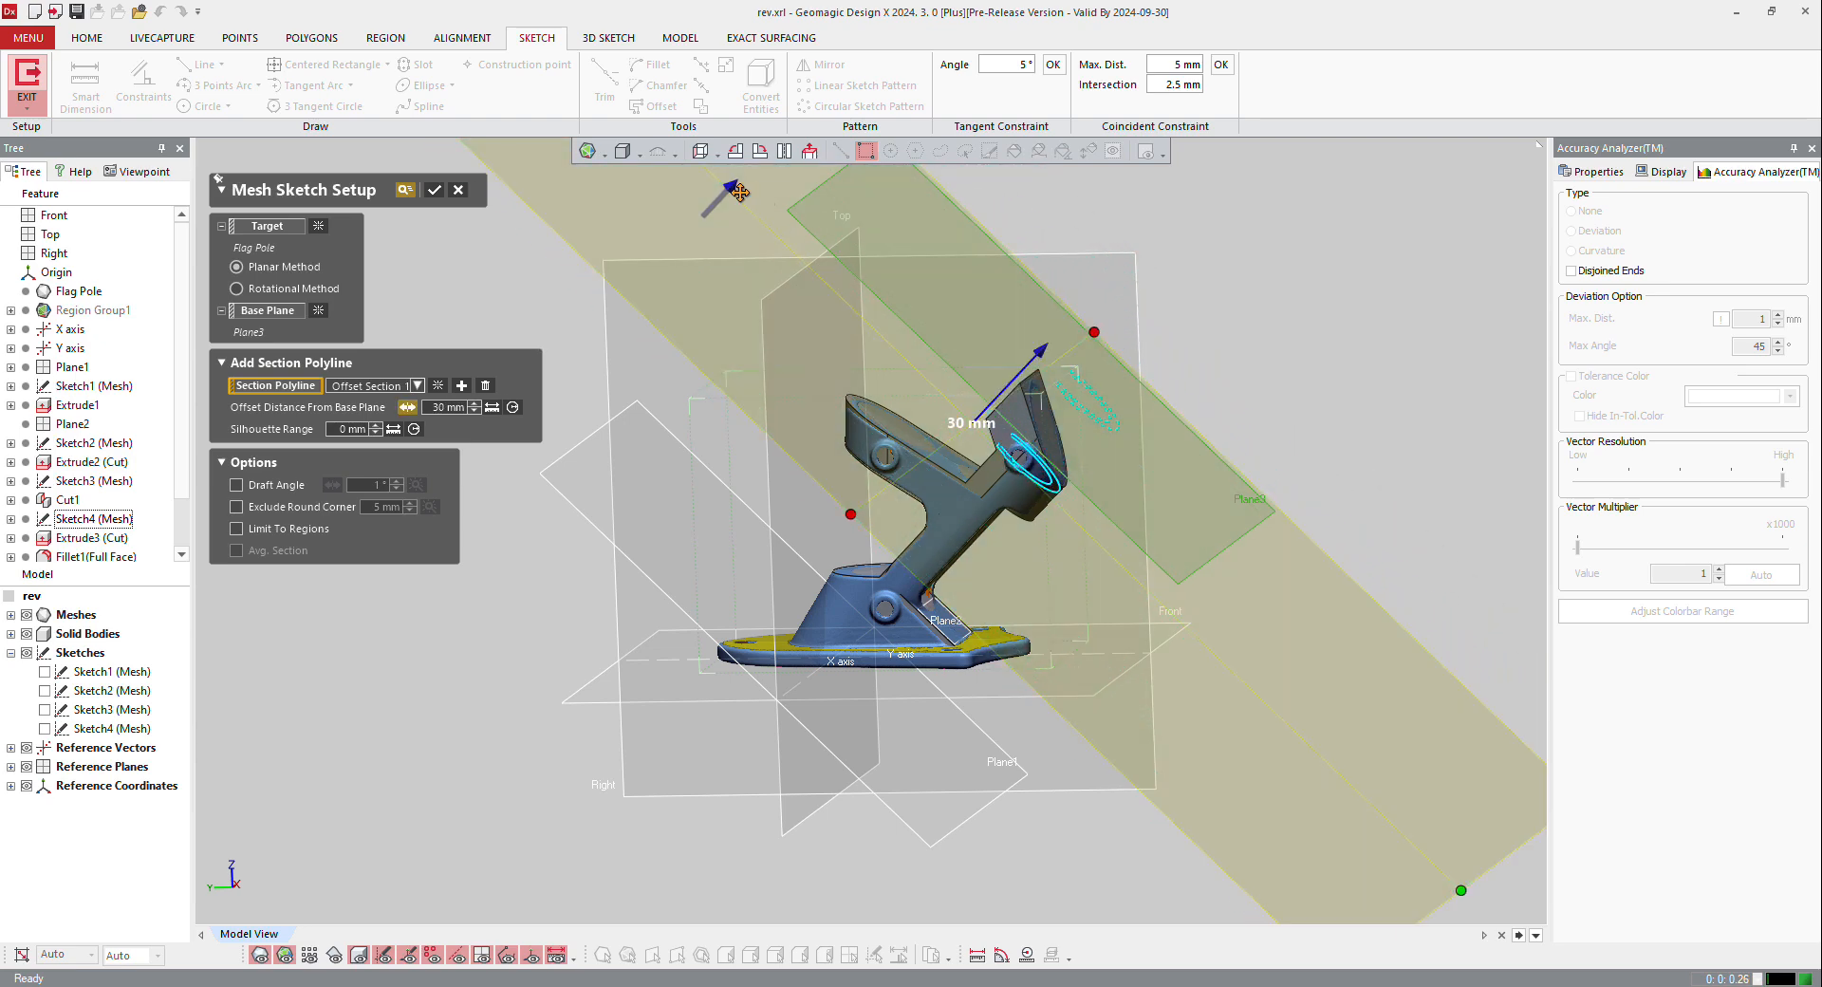
{"action": "left_click_drag", "start_coordinate": [730, 186], "coordinate": [760, 171]}
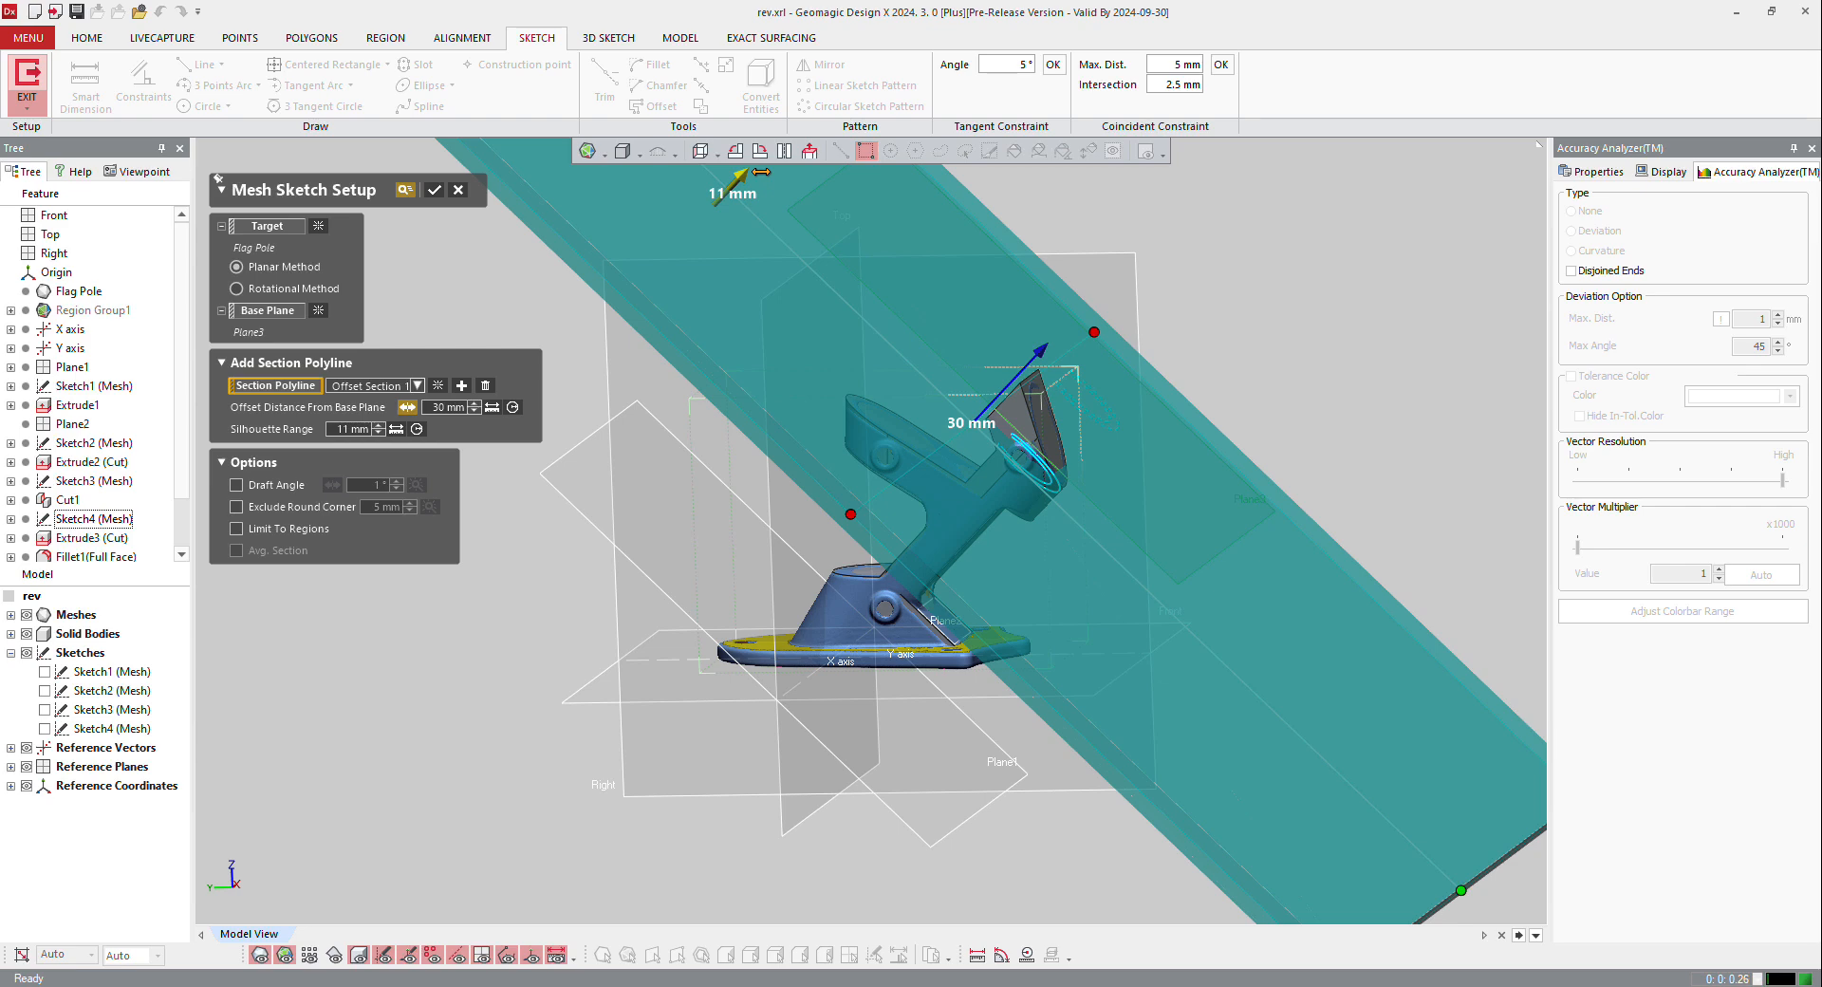
{"action": "left_click_drag", "start_coordinate": [760, 171], "coordinate": [860, 127]}
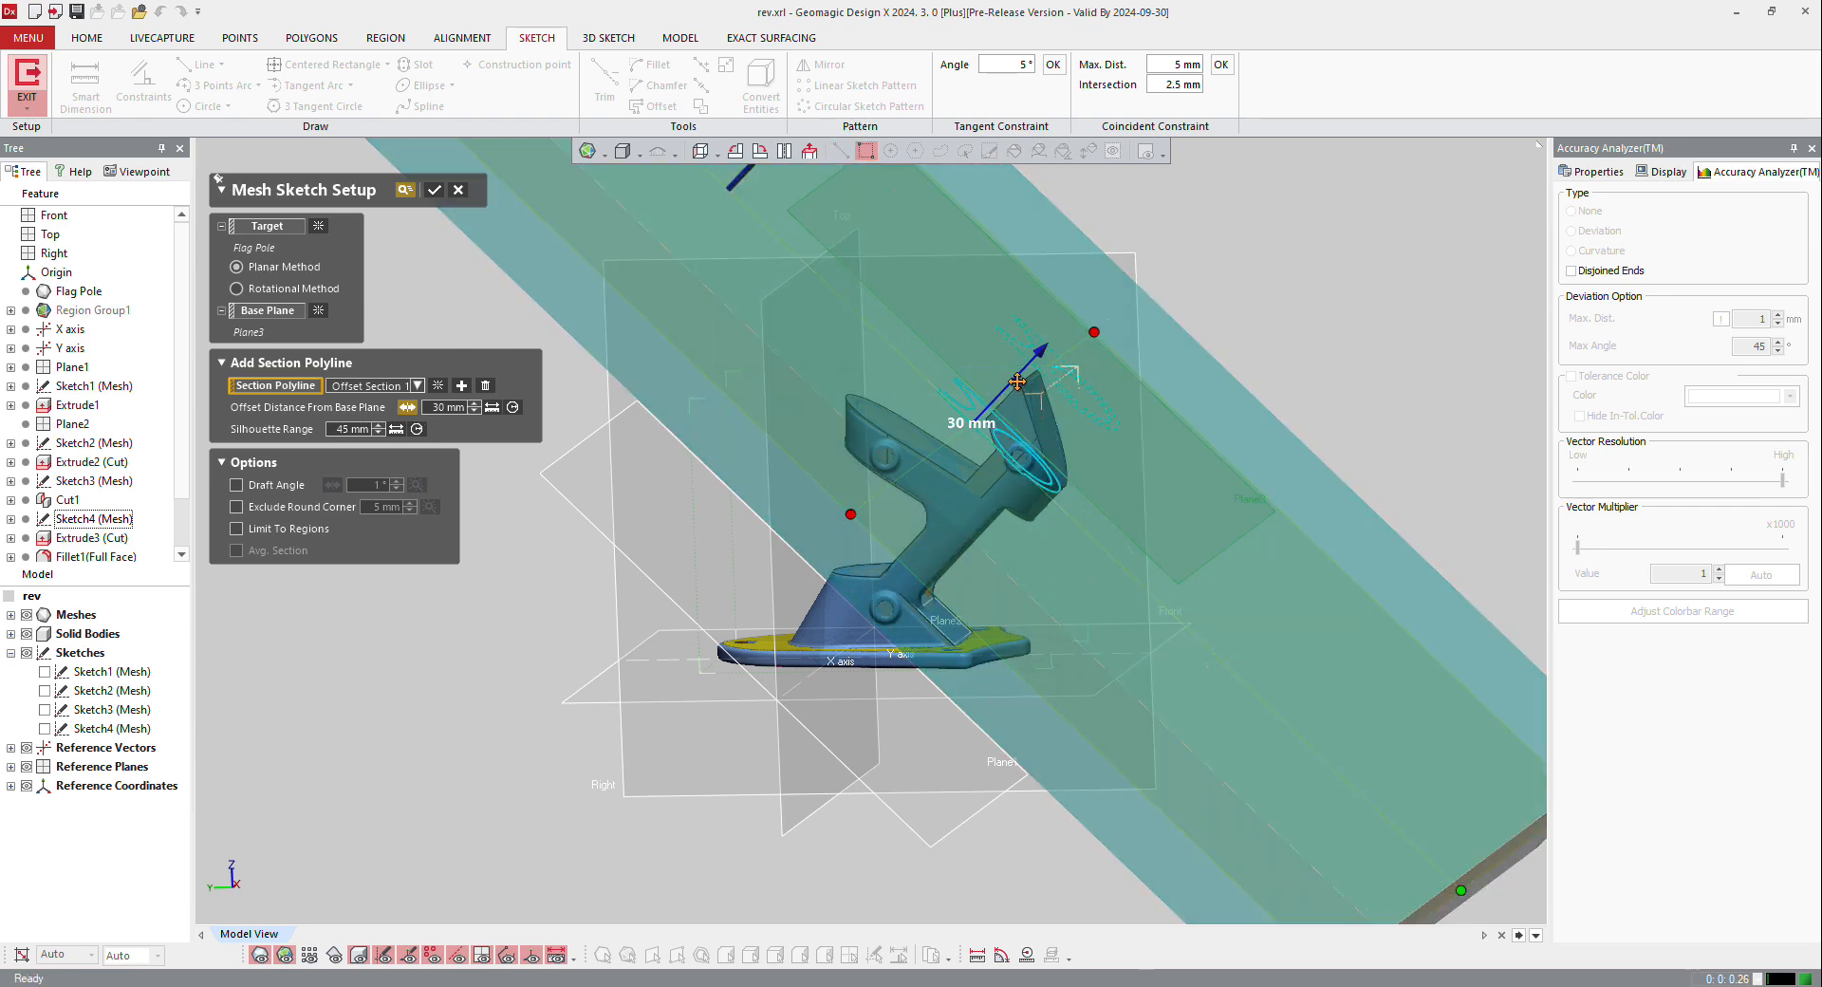
{"action": "left_click", "coordinate": [437, 188]}
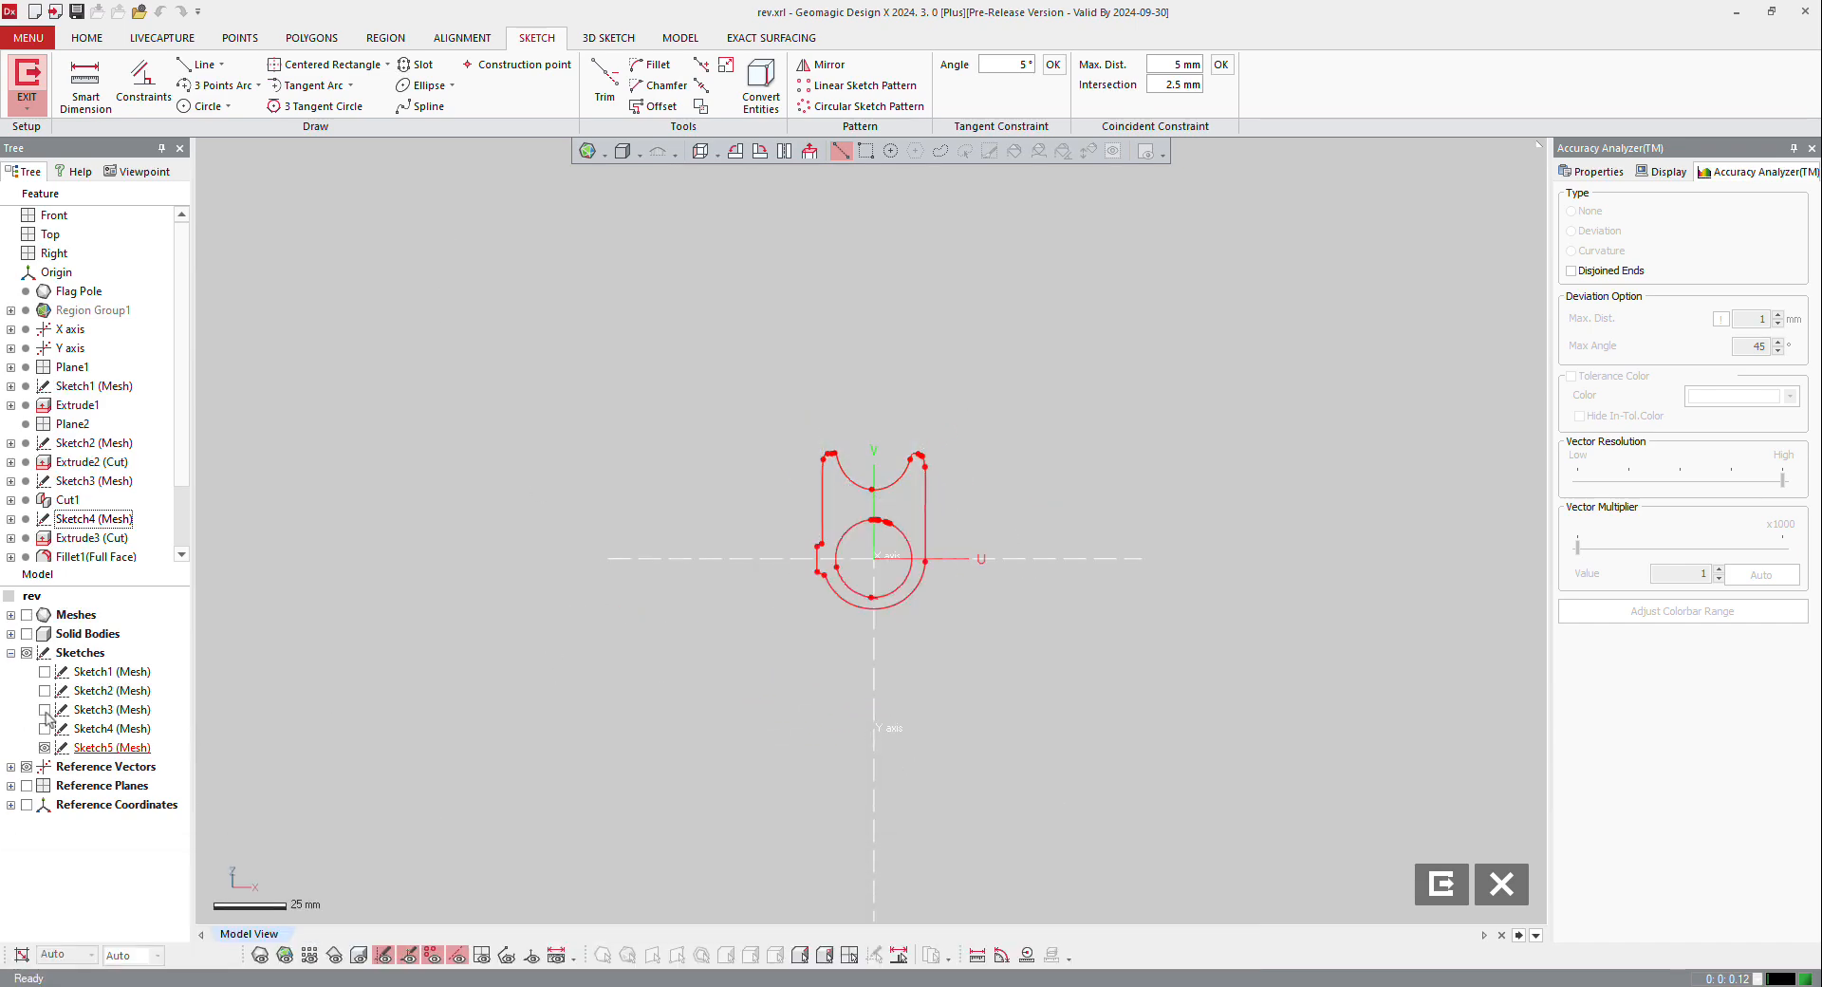
Step: Convert the circle and upper line of Sketch2 into the new mesh sketch and hide Sketch2 again
{"action": "left_click", "coordinate": [45, 709]}
{"action": "right_click_drag", "start_coordinate": [874, 595], "coordinate": [270, 599]}
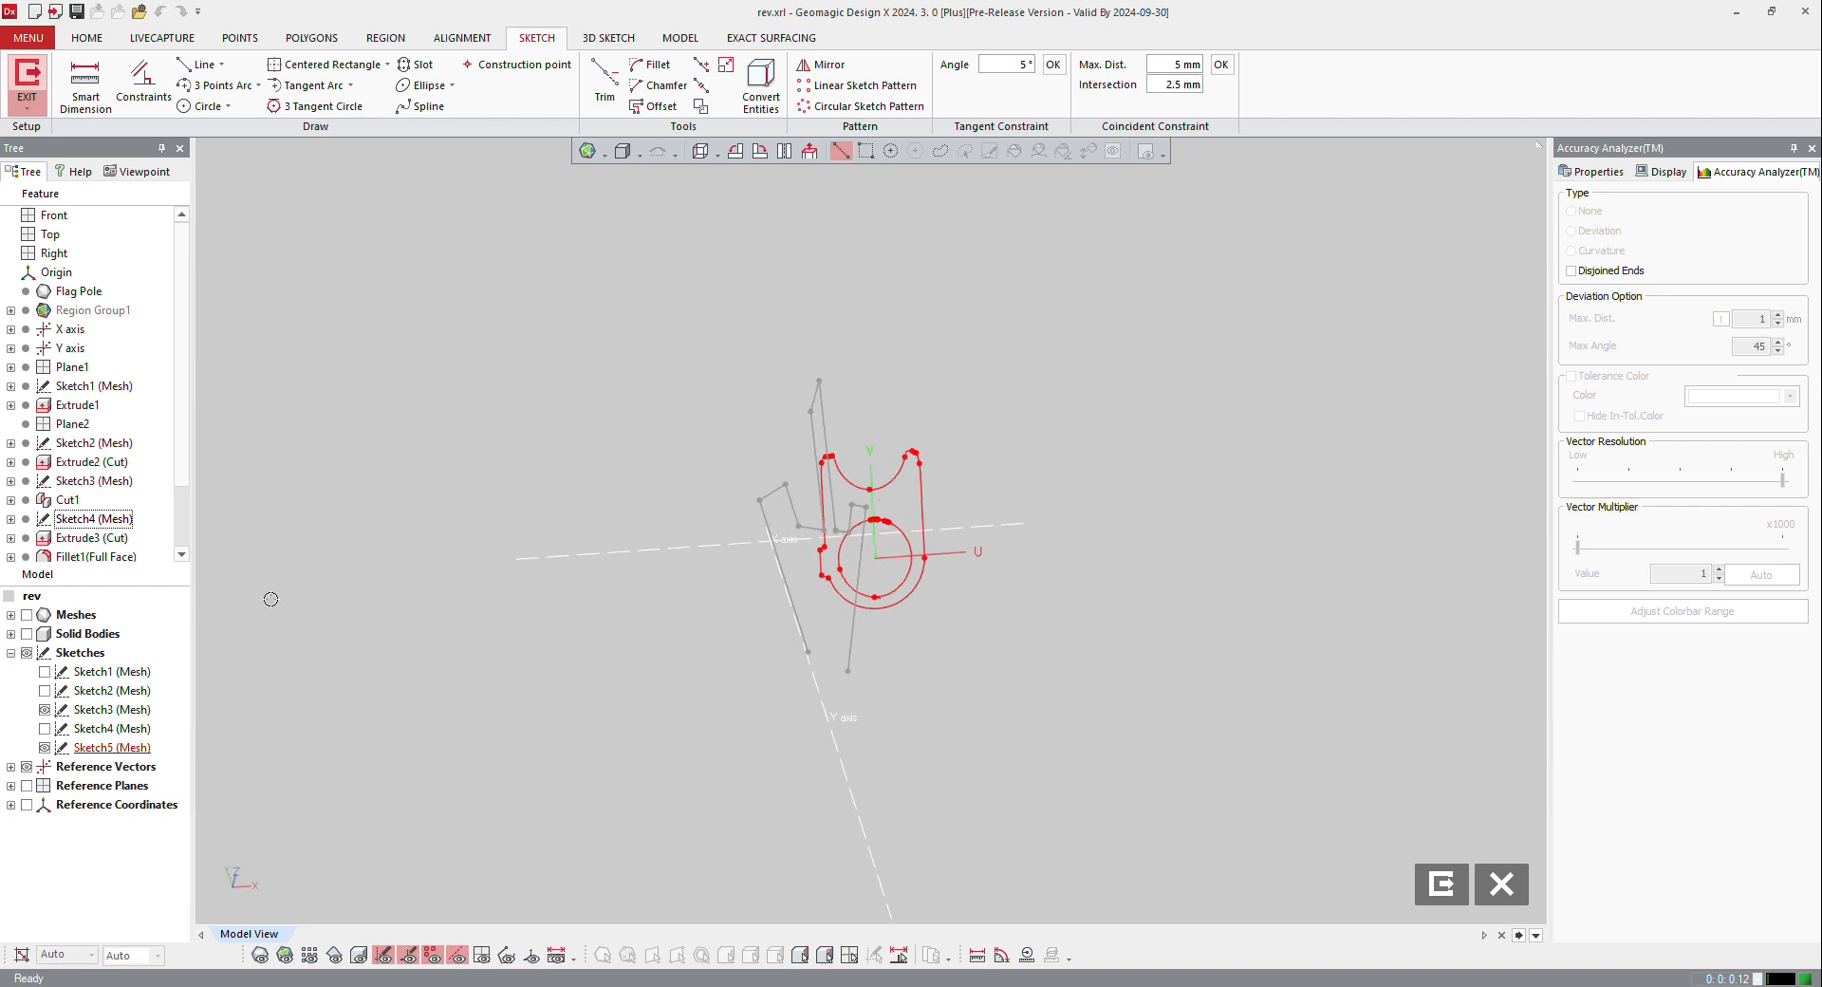
{"action": "left_click", "coordinate": [45, 690]}
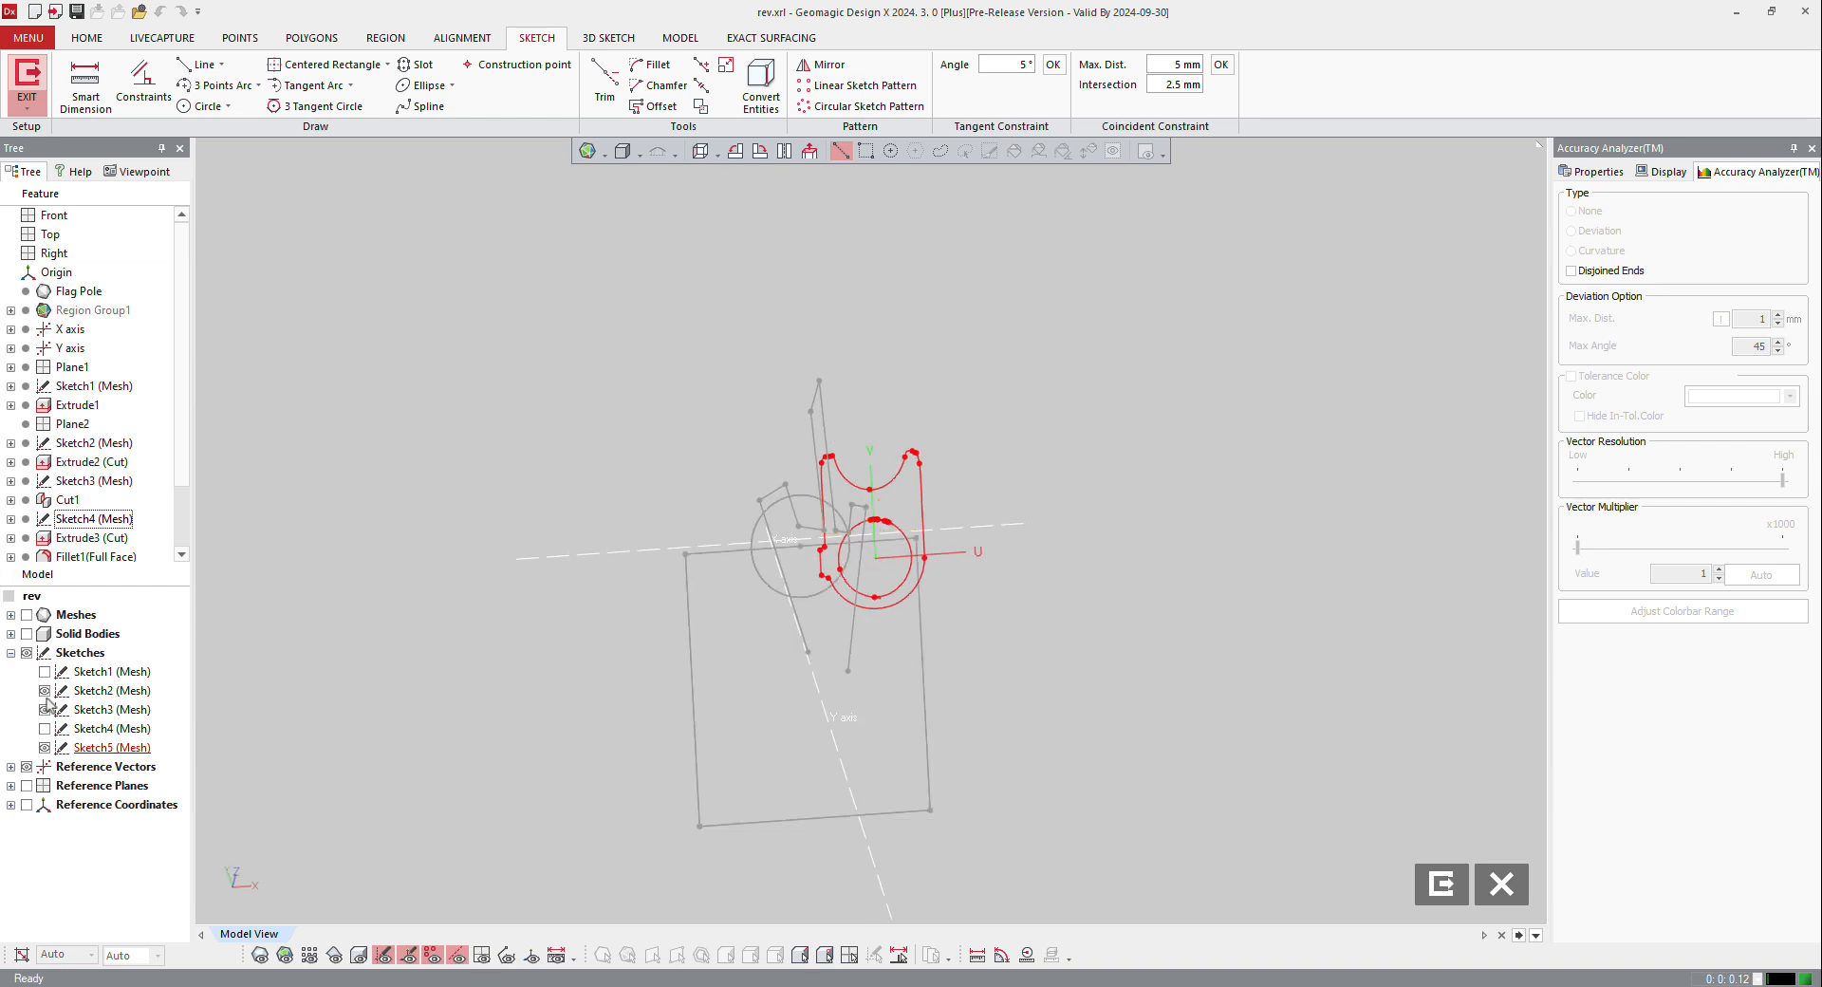
{"action": "left_click", "coordinate": [45, 709]}
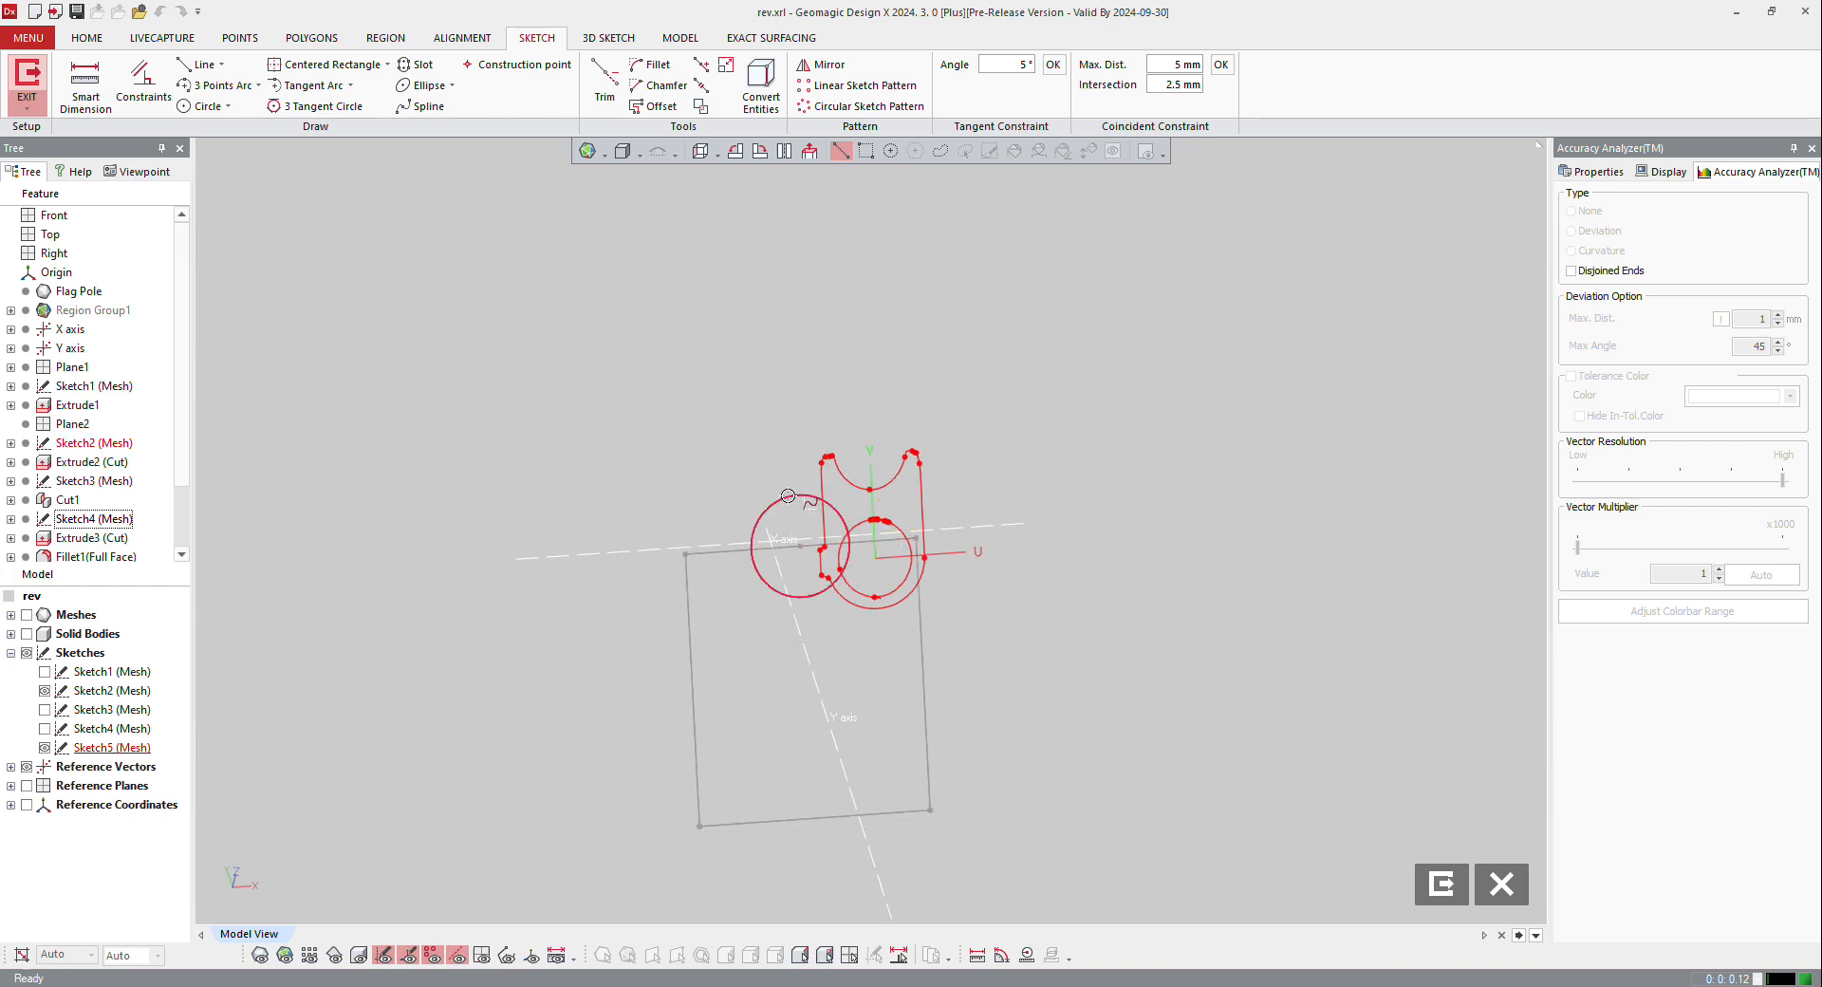
{"action": "left_click", "coordinate": [199, 106]}
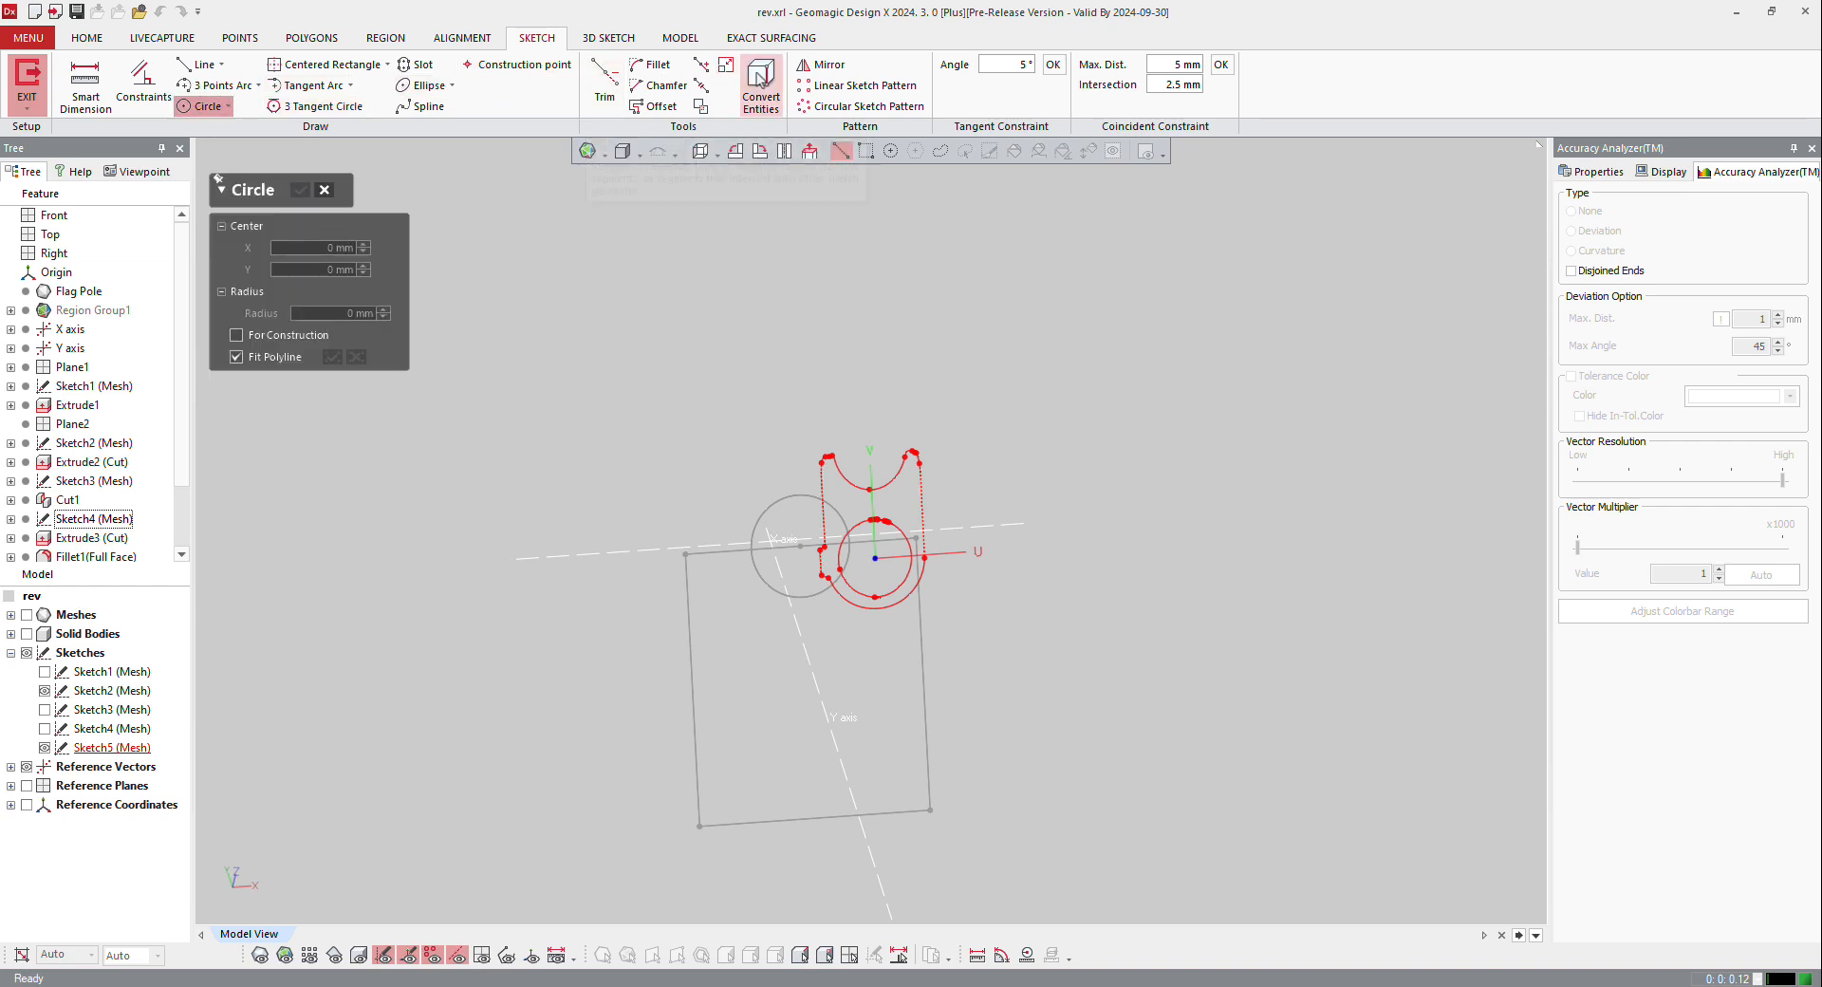
{"action": "left_click", "coordinate": [761, 85]}
{"action": "left_click", "coordinate": [783, 493]}
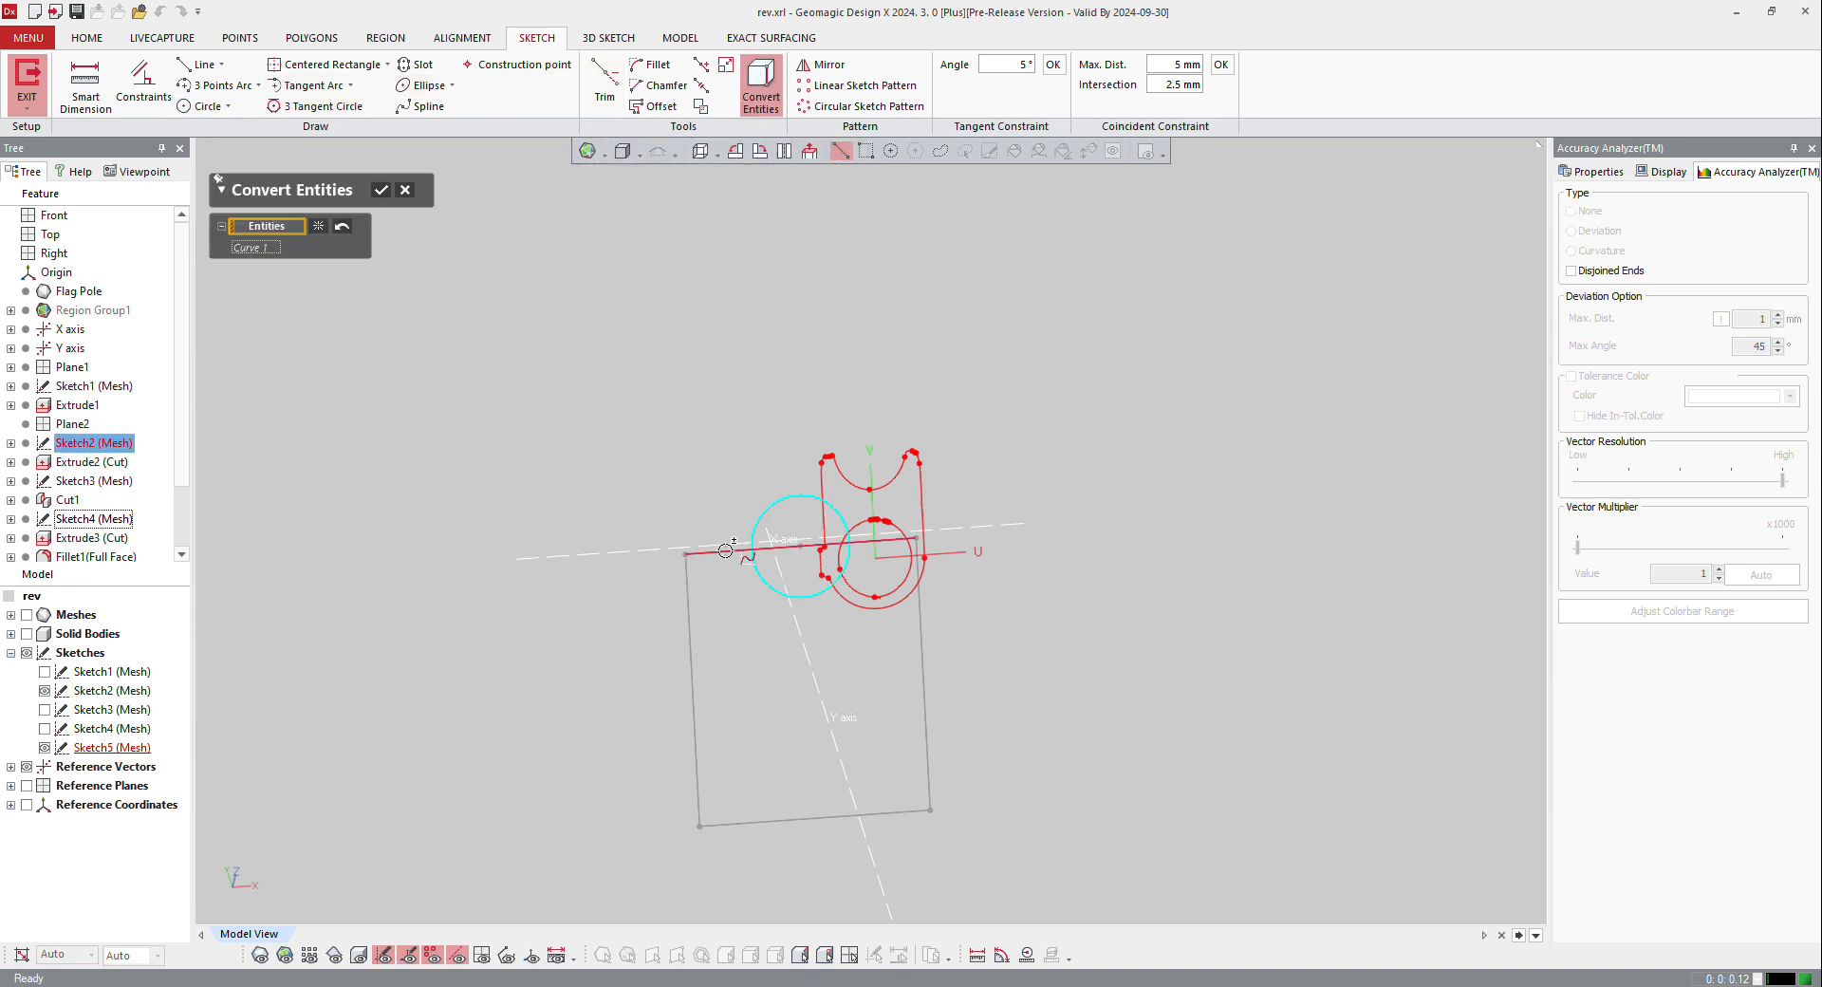
{"action": "left_click", "coordinate": [723, 553]}
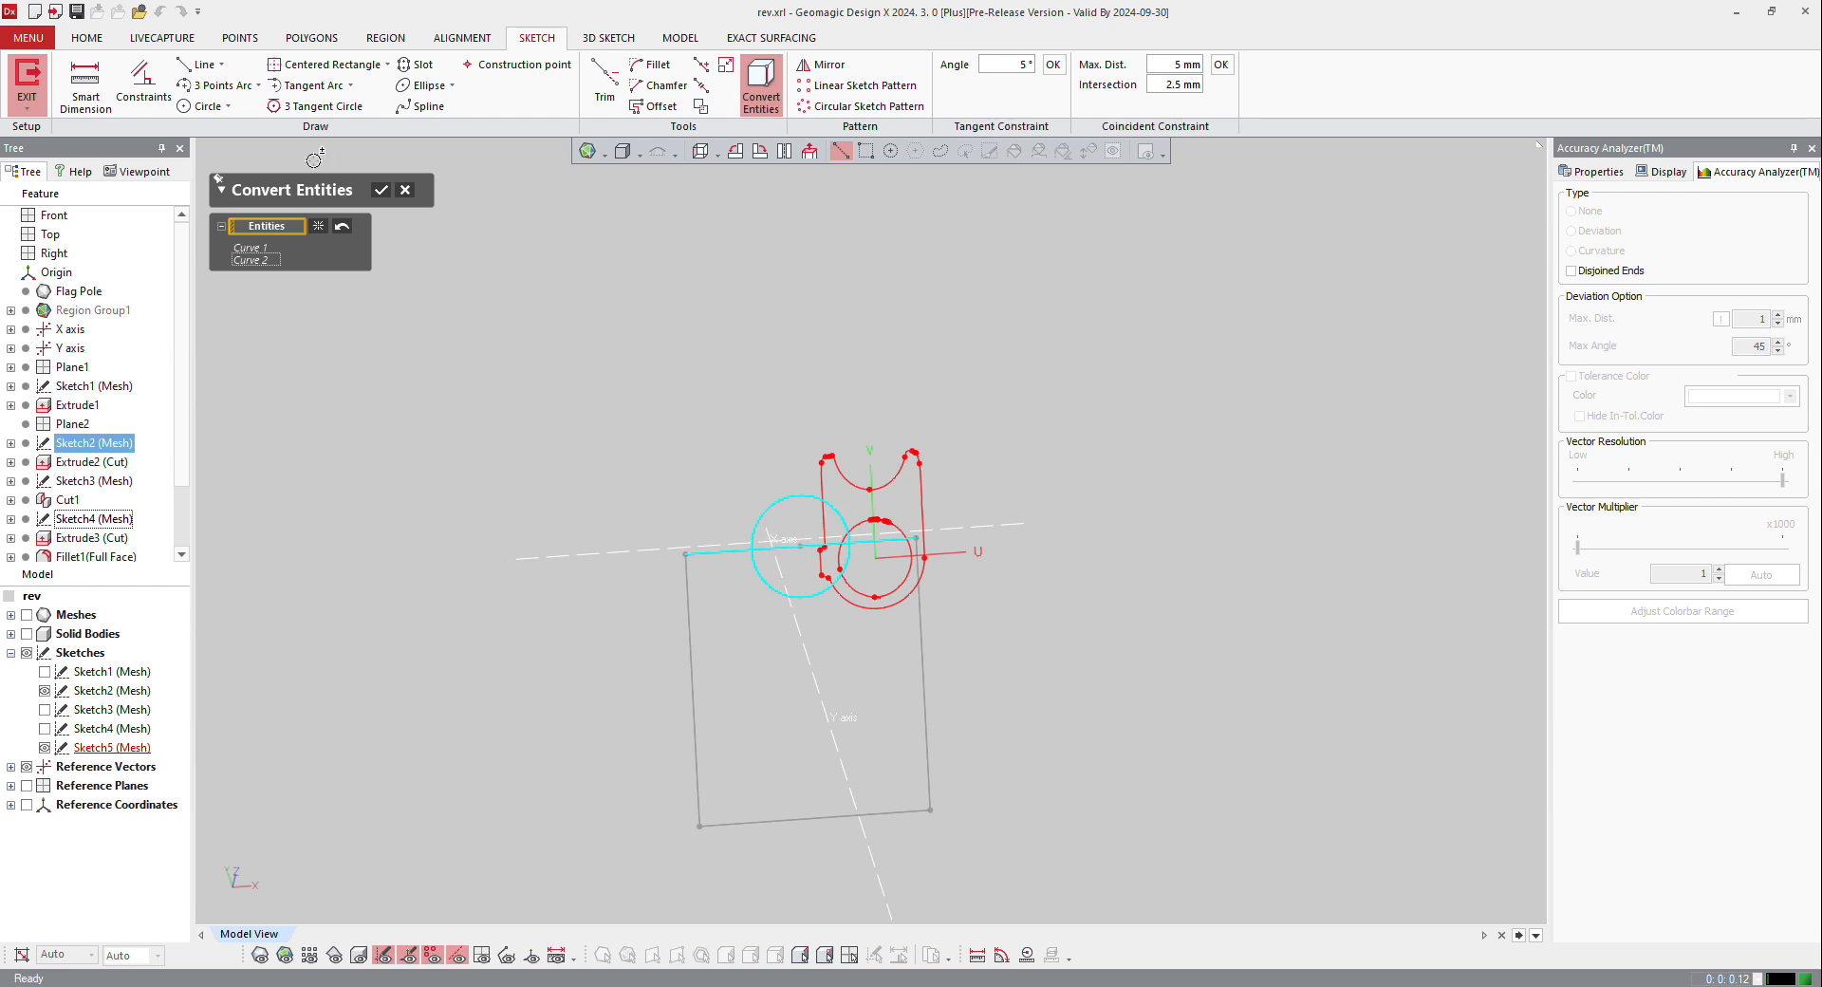
{"action": "left_click", "coordinate": [376, 188]}
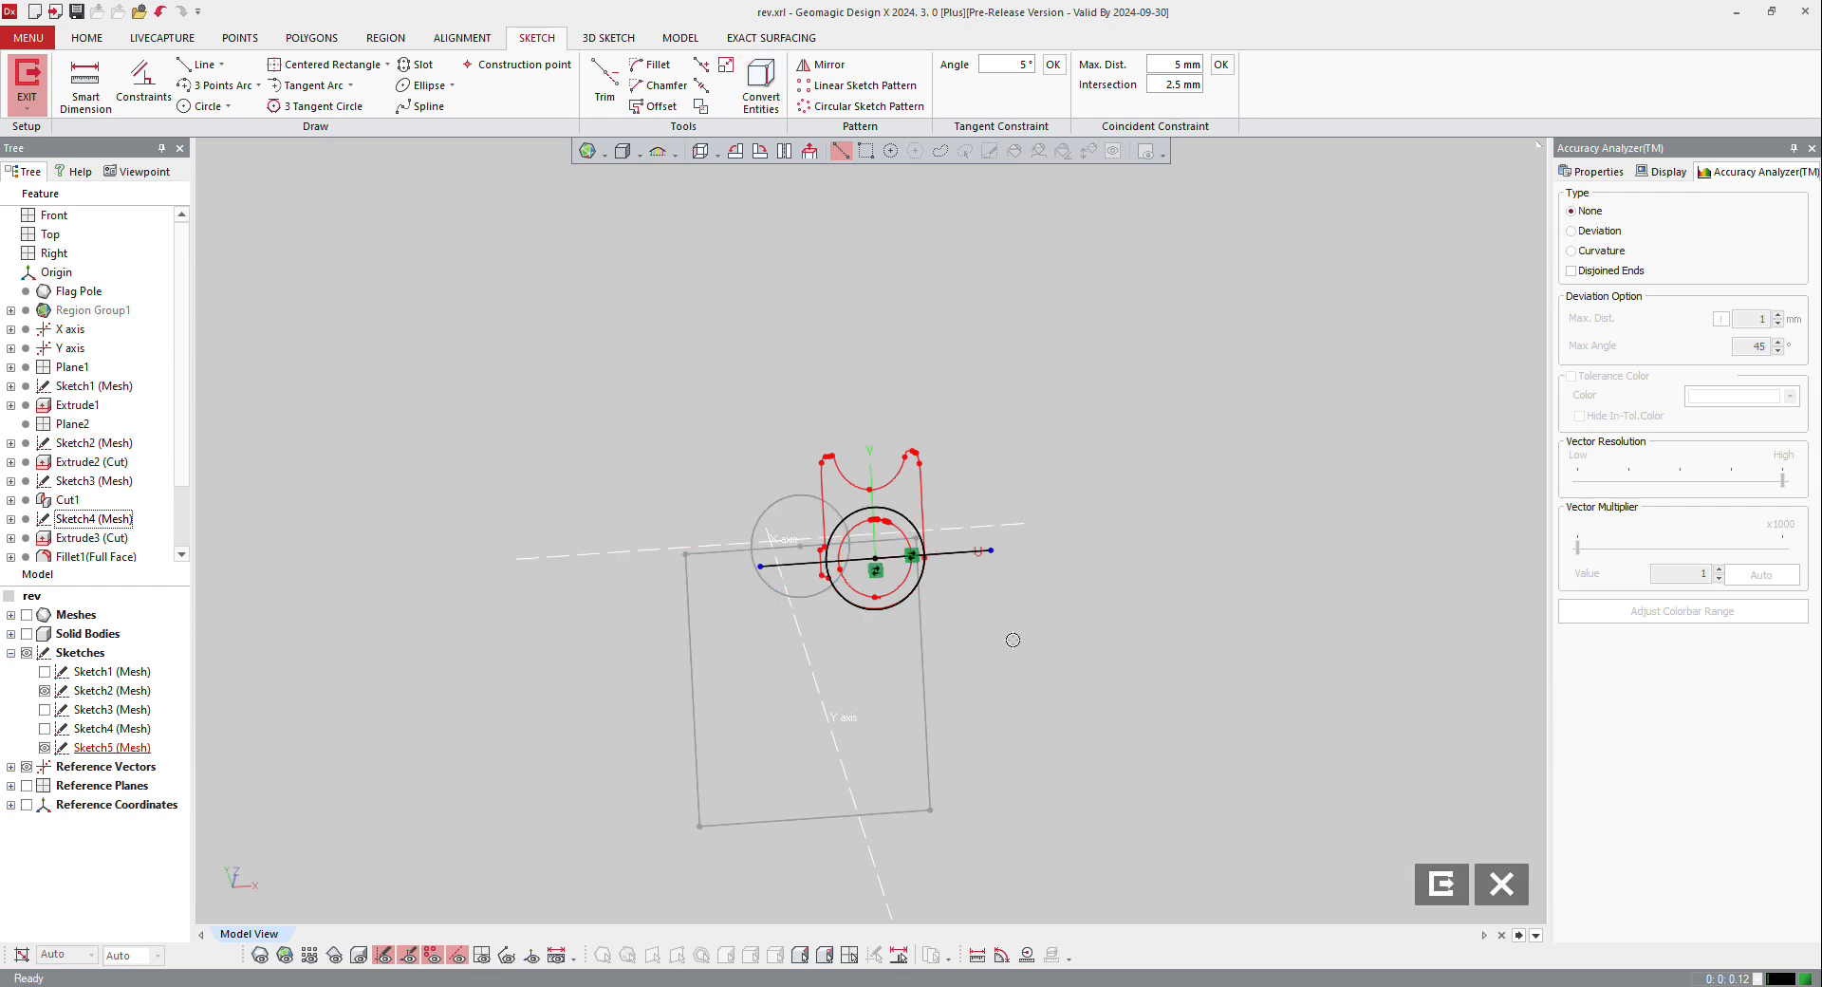
{"action": "left_click", "coordinate": [45, 690]}
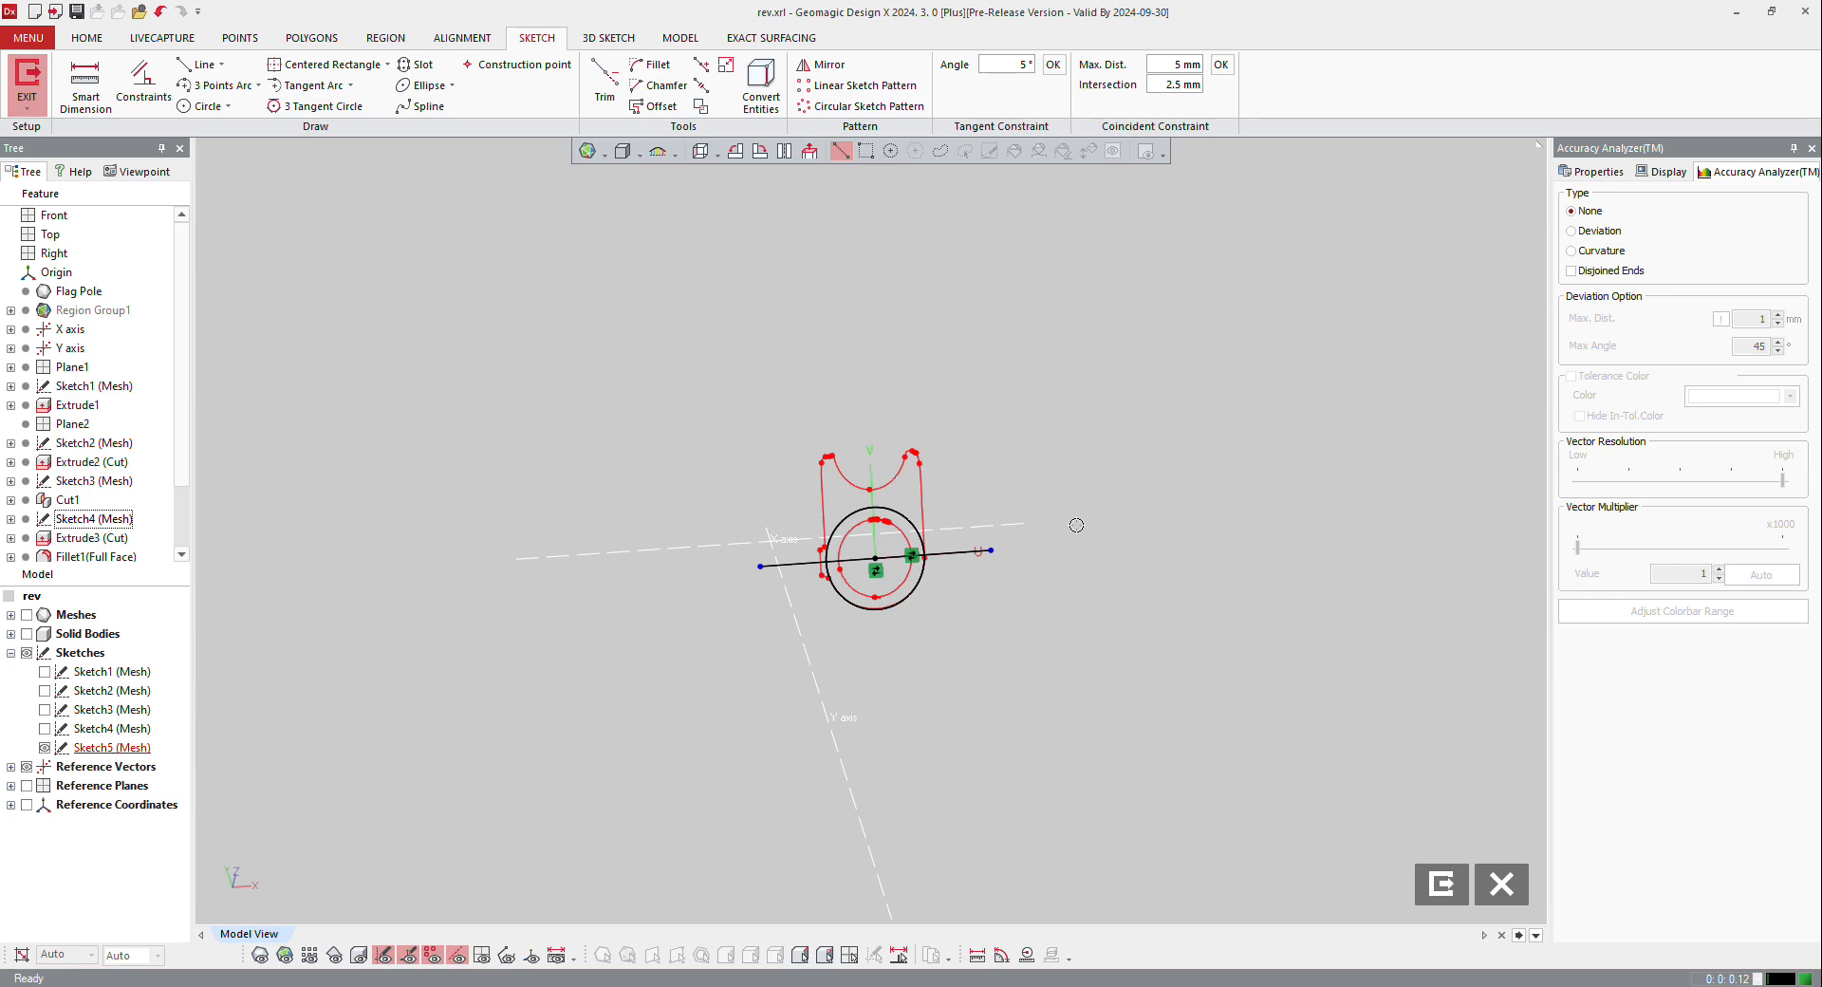
Step: Compare the converted circle and line with the scan mesh and the solid body from an angled view
{"action": "scroll", "coordinate": [1311, 436], "scroll_direction": "up", "scroll_amount": 2}
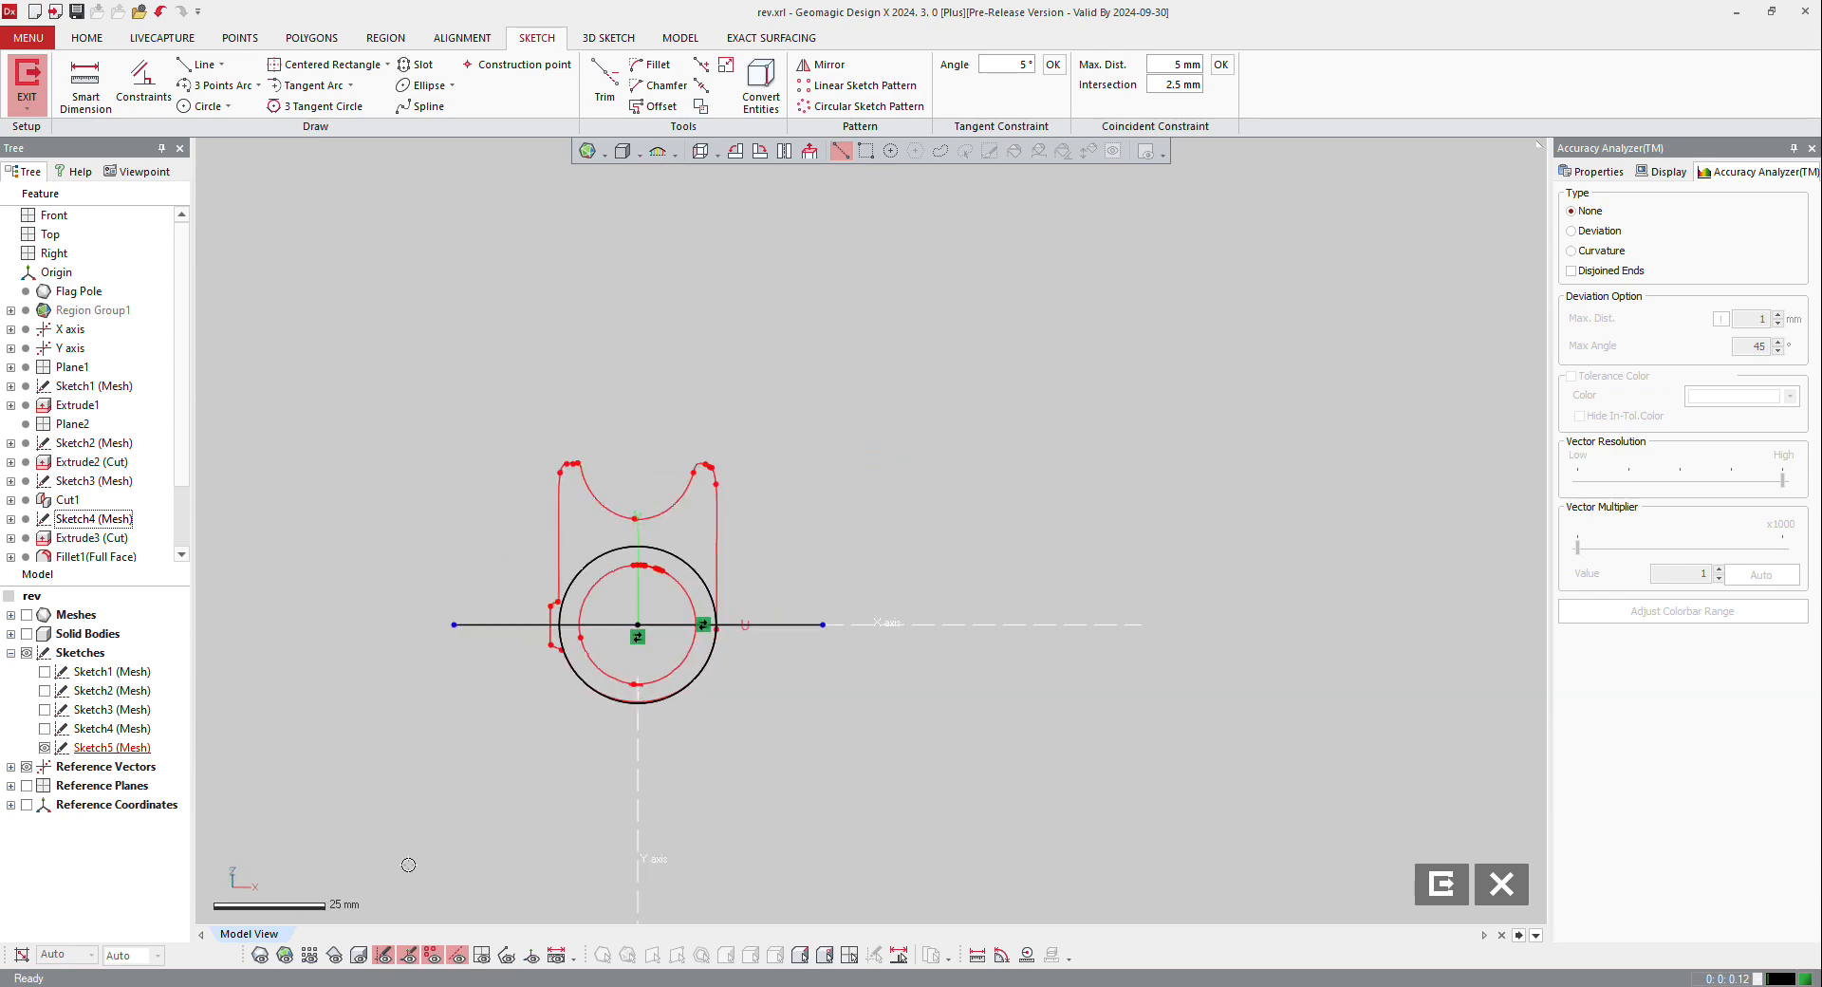
{"action": "left_click", "coordinate": [262, 955]}
{"action": "right_click_drag", "start_coordinate": [749, 546], "coordinate": [878, 586]}
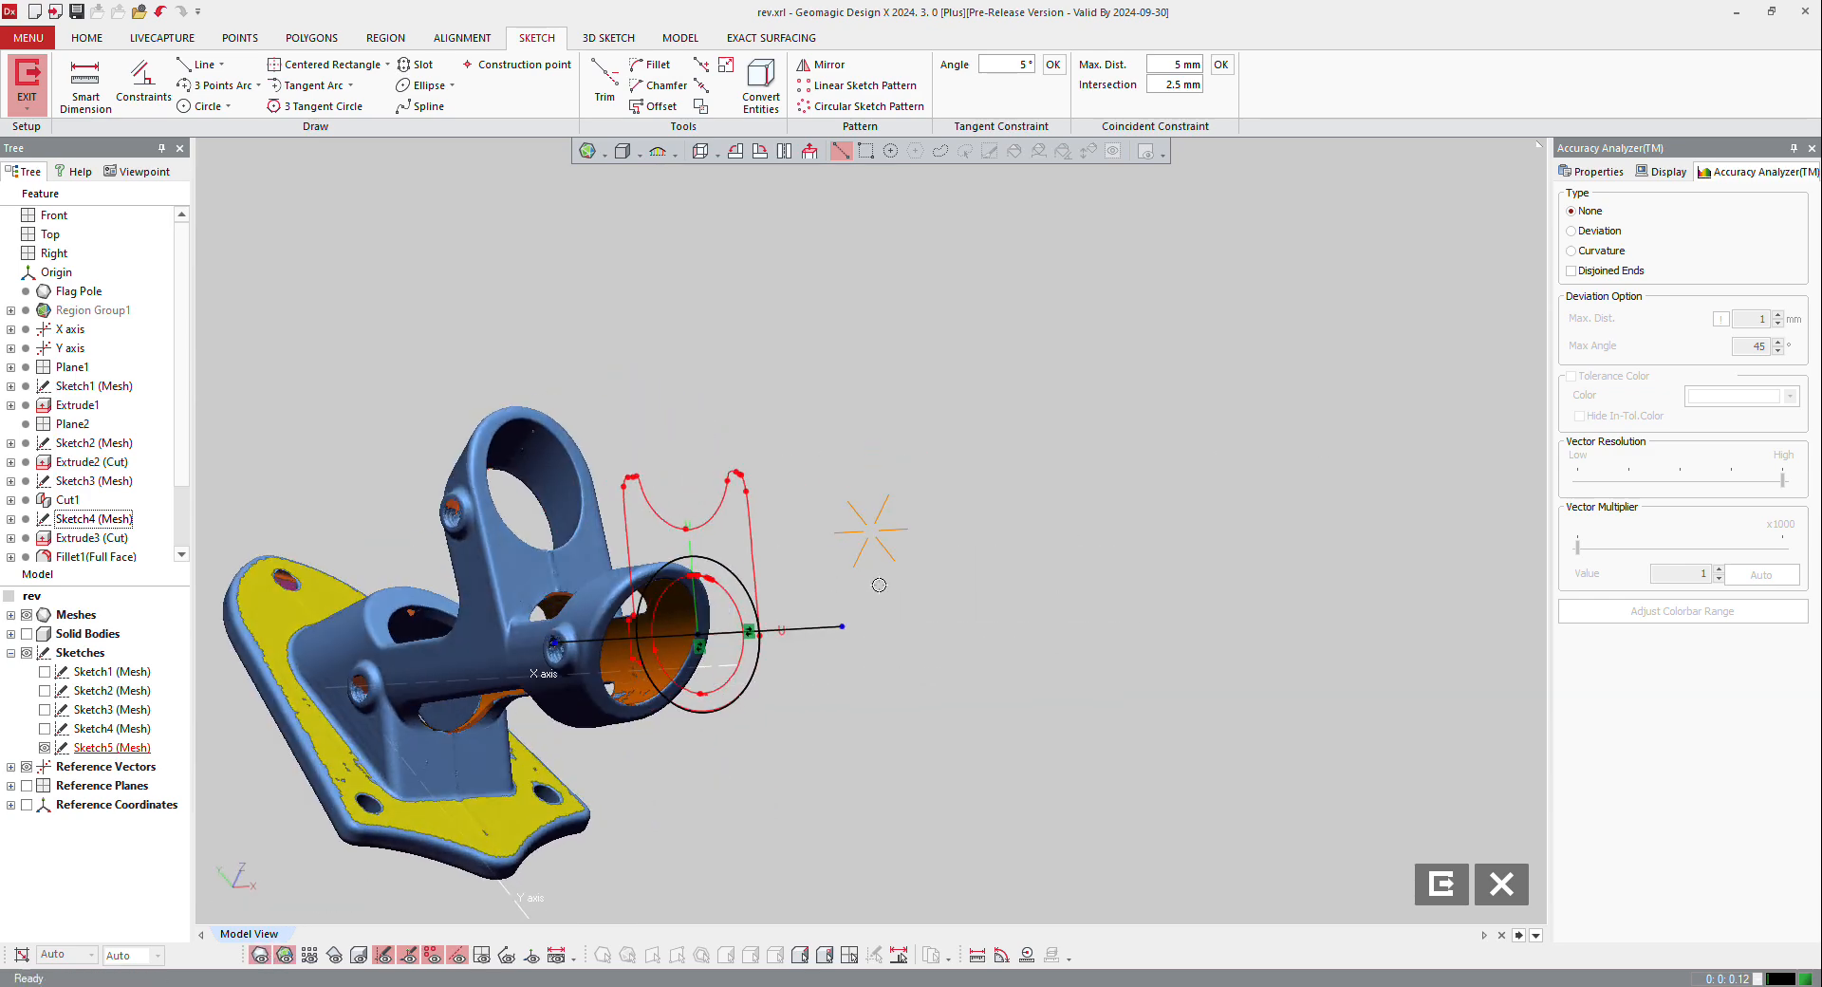
{"action": "left_click", "coordinate": [358, 955]}
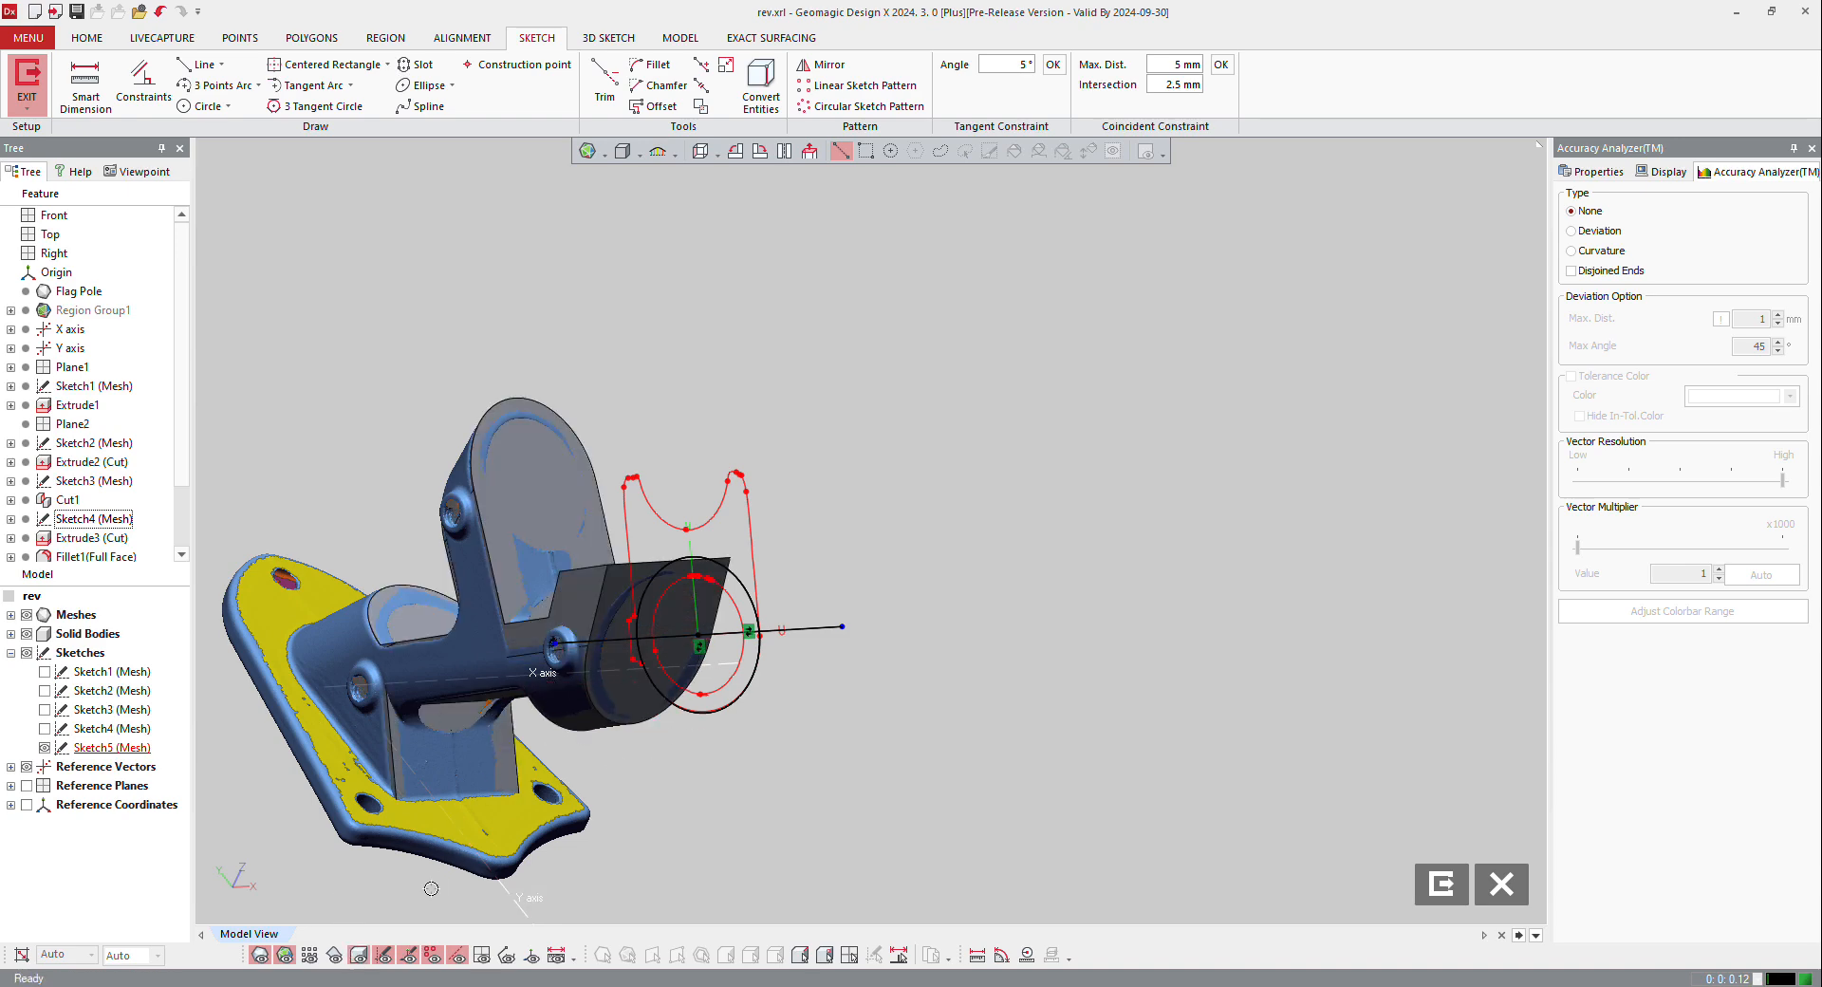
{"action": "left_click", "coordinate": [359, 955]}
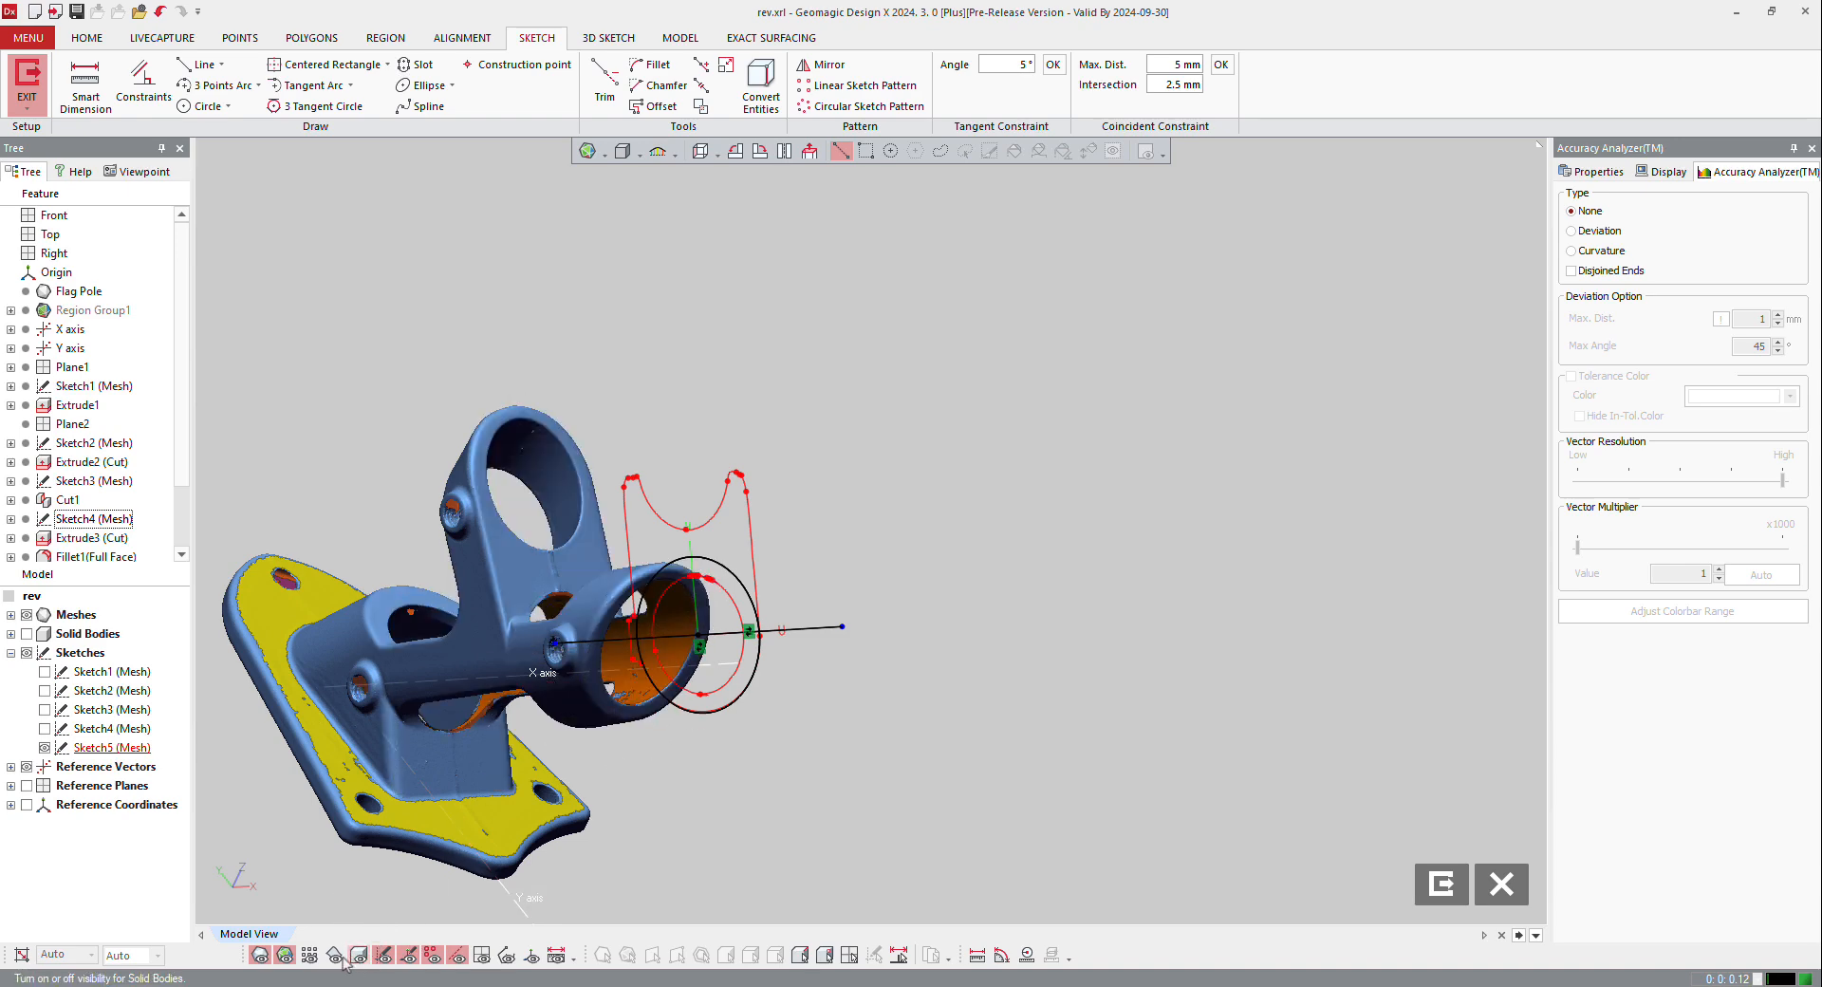
{"action": "left_click", "coordinate": [259, 954]}
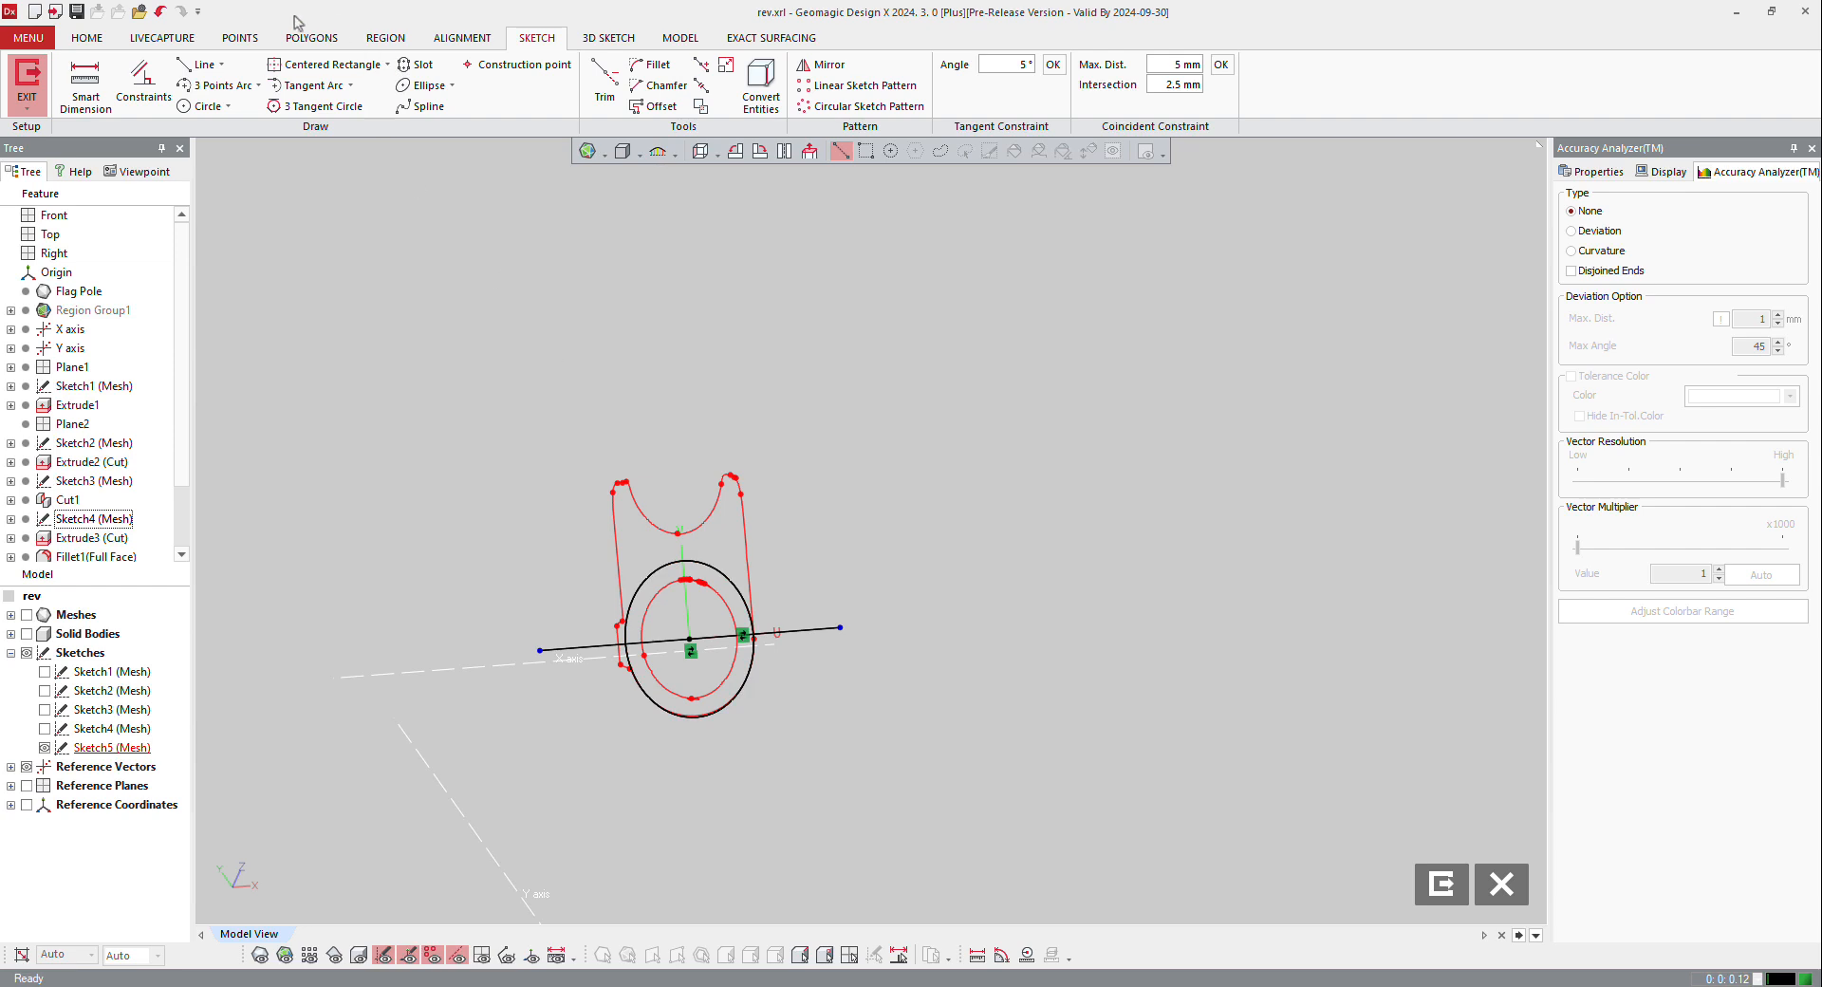
Step: Draw three lines closing a rectangle about 82 by 49 mm above the converted line and exit the sketch
{"action": "left_click", "coordinate": [199, 63]}
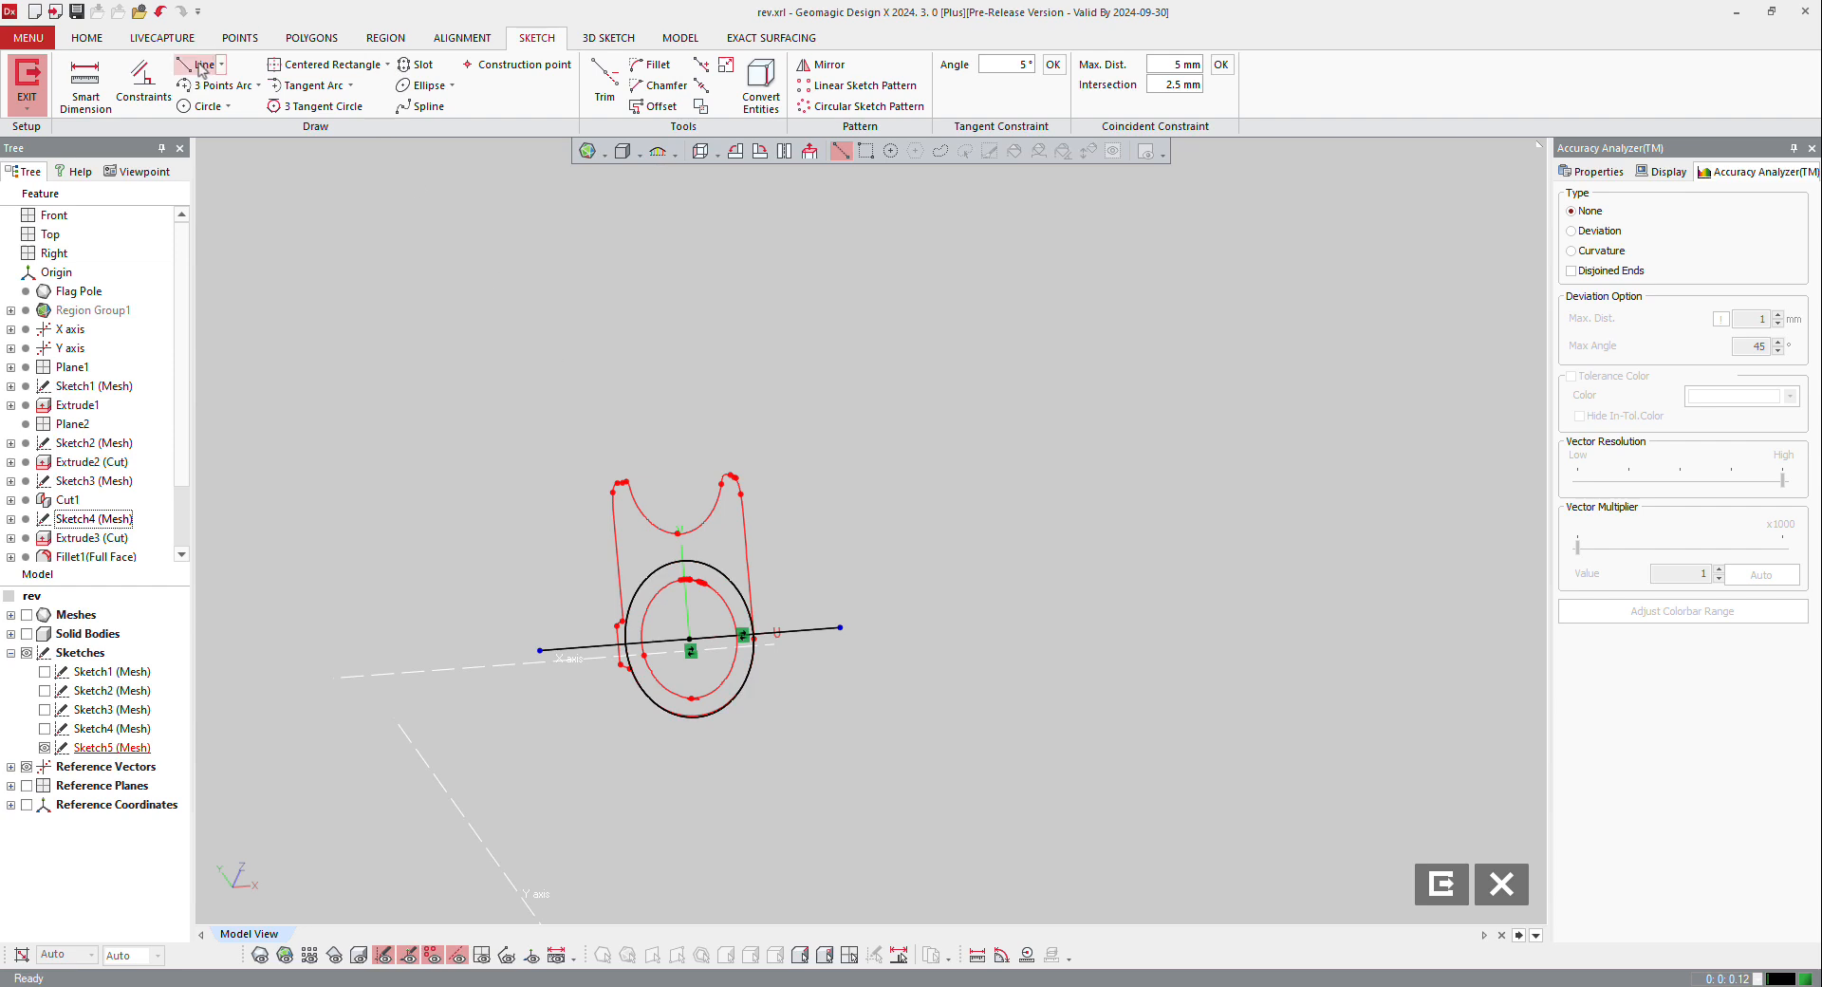
{"action": "left_click", "coordinate": [454, 623]}
{"action": "left_click", "coordinate": [454, 624]}
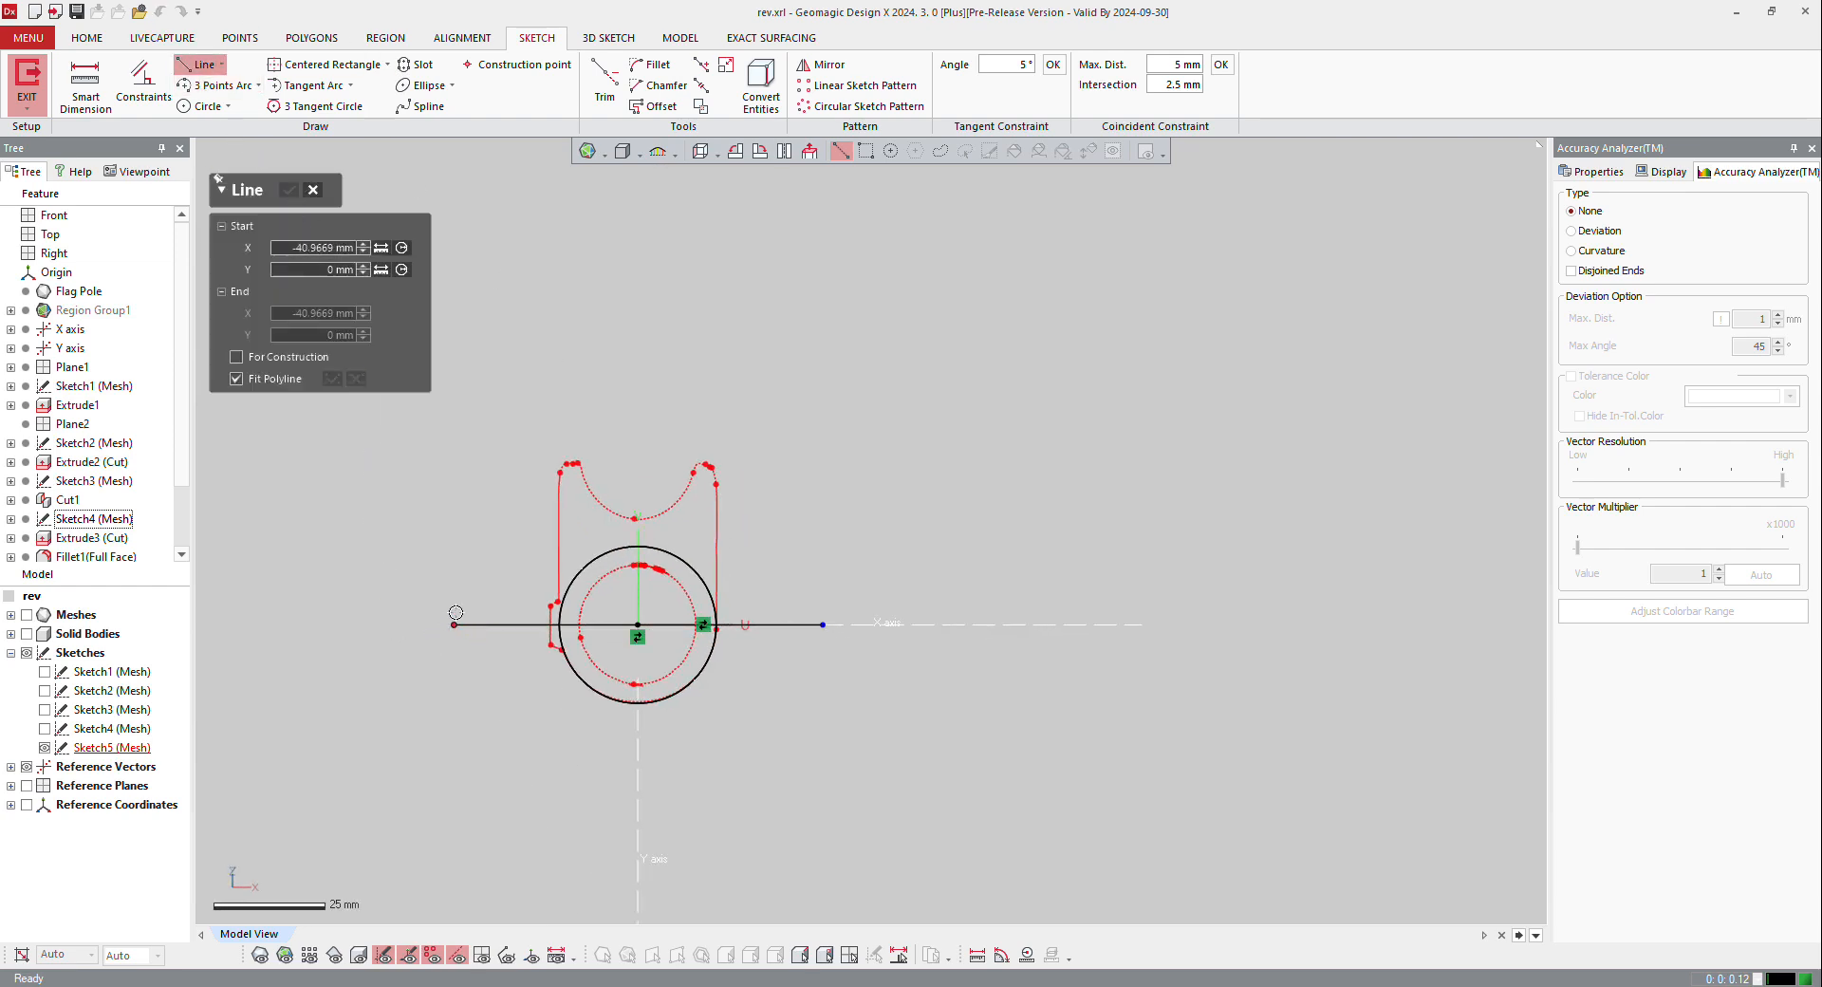
{"action": "left_click", "coordinate": [453, 404]}
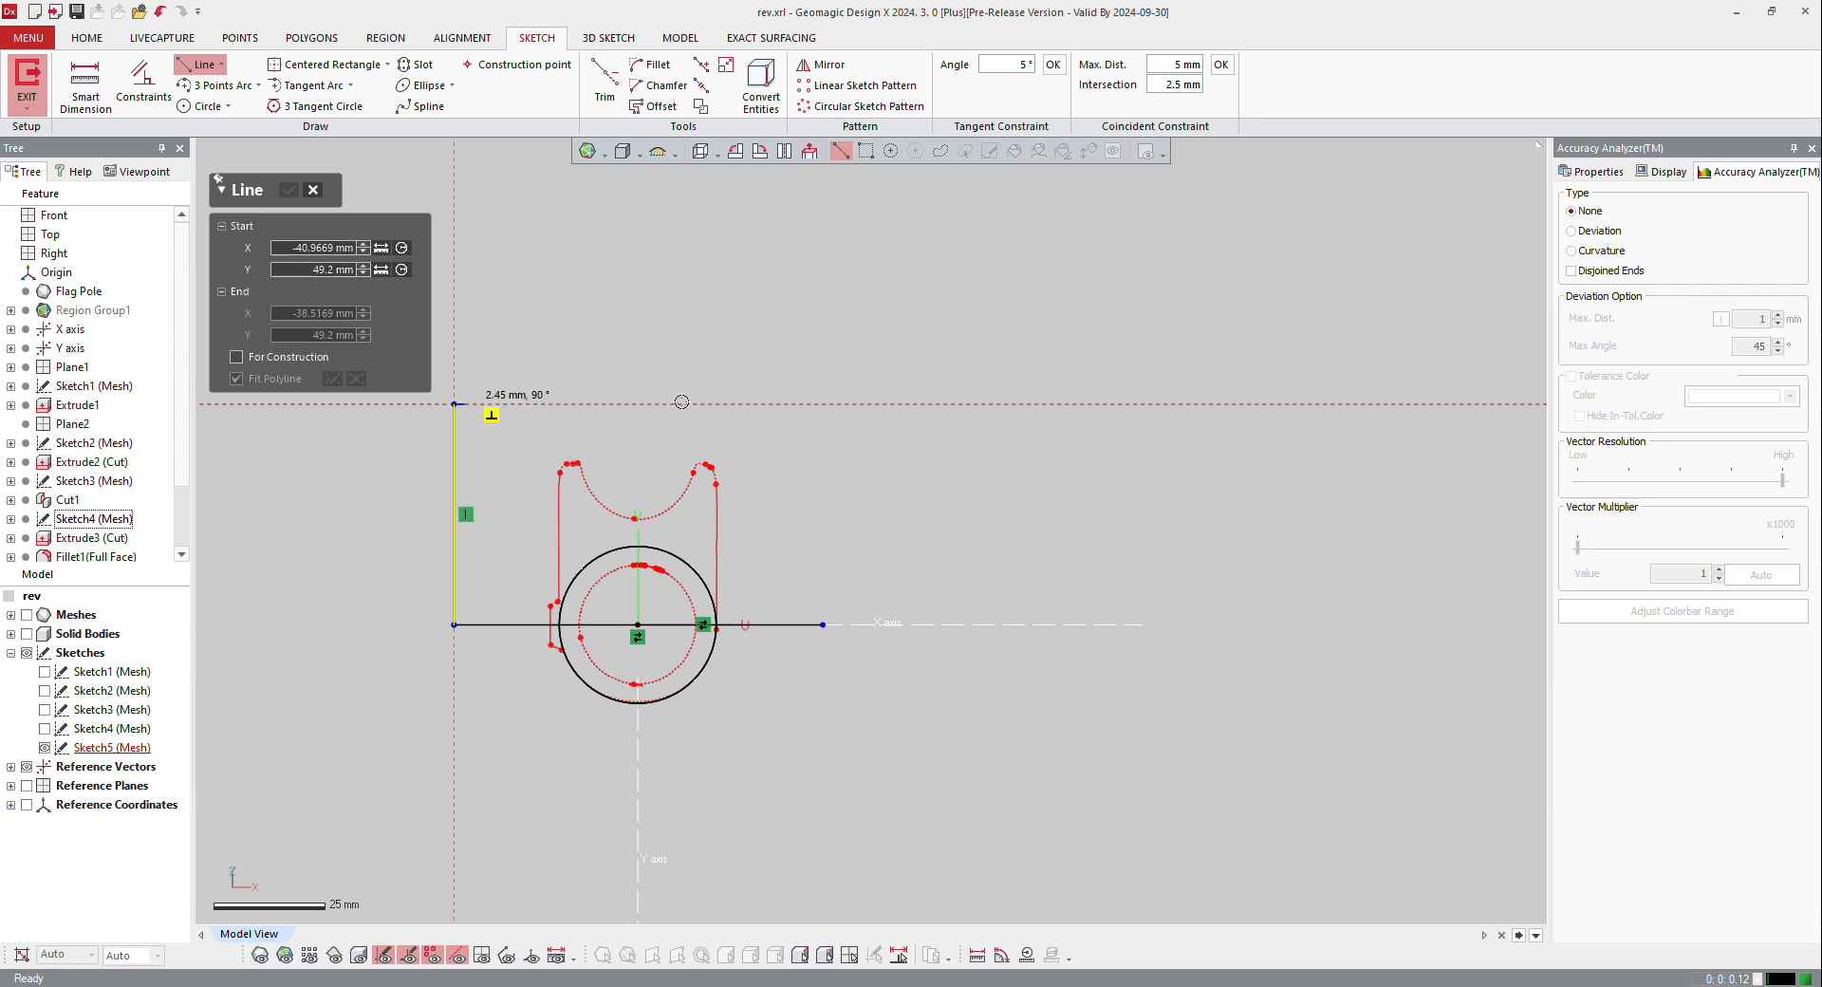
{"action": "left_click", "coordinate": [825, 405]}
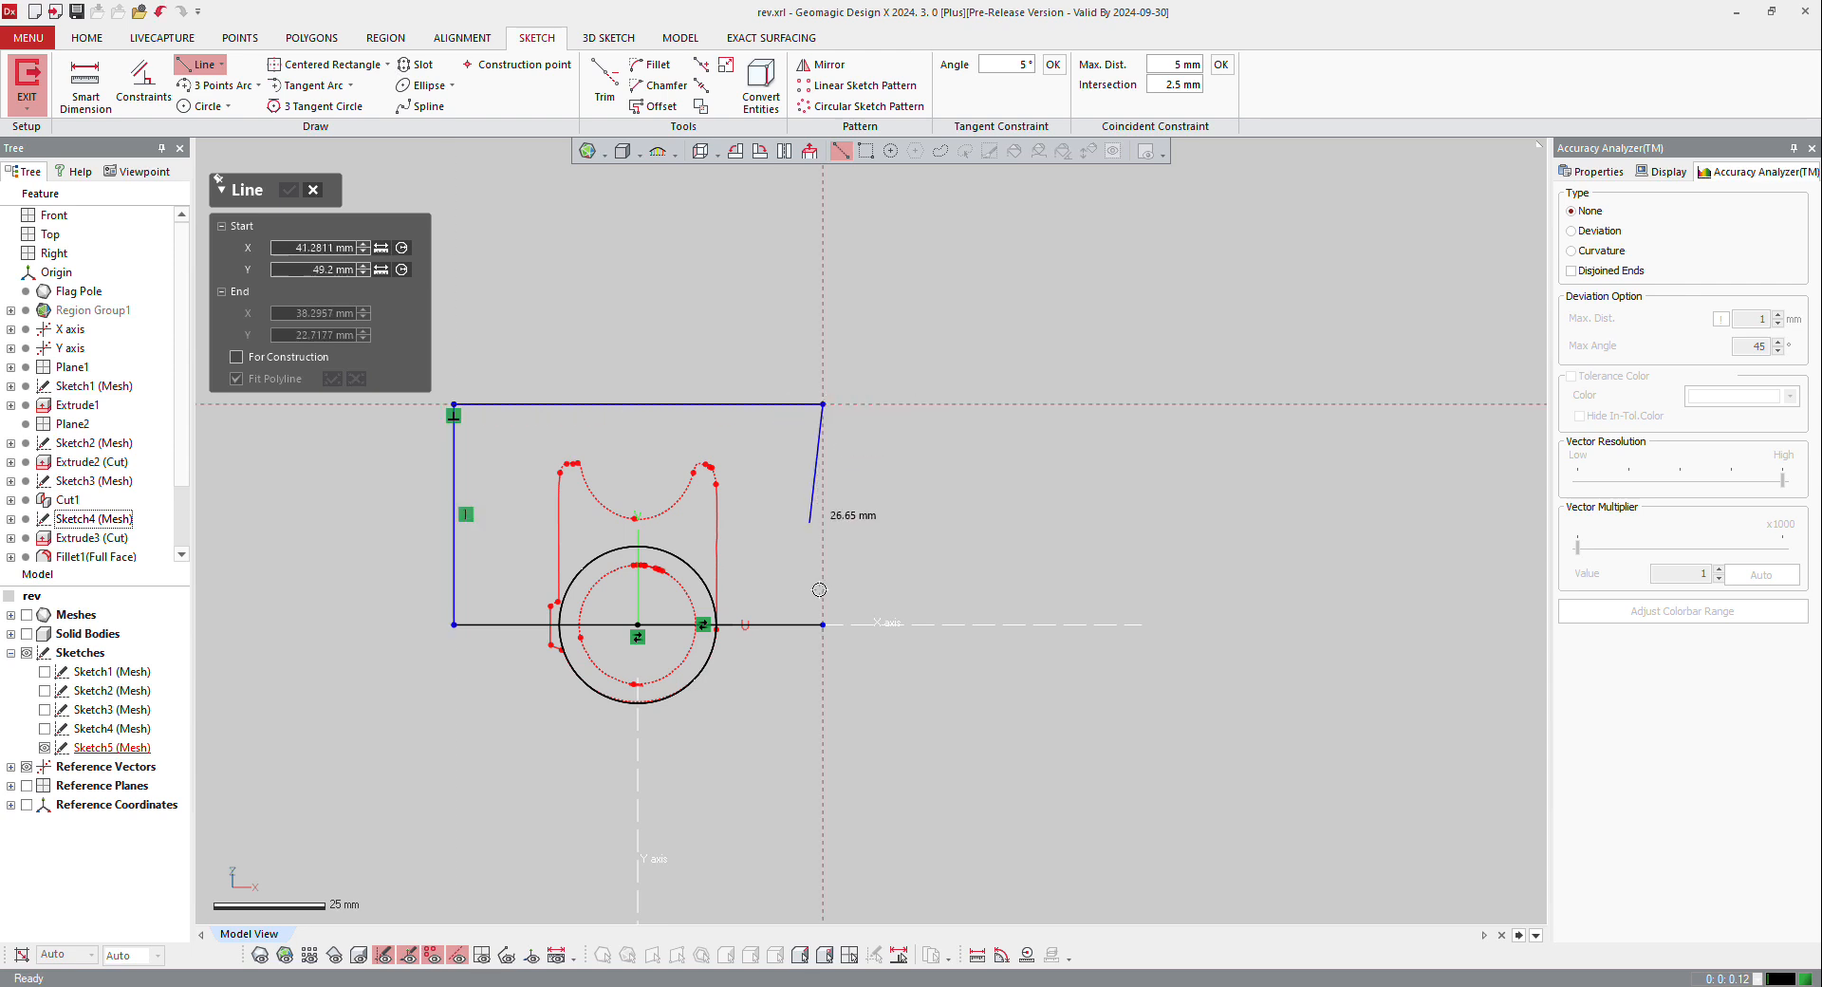
{"action": "left_click", "coordinate": [823, 624]}
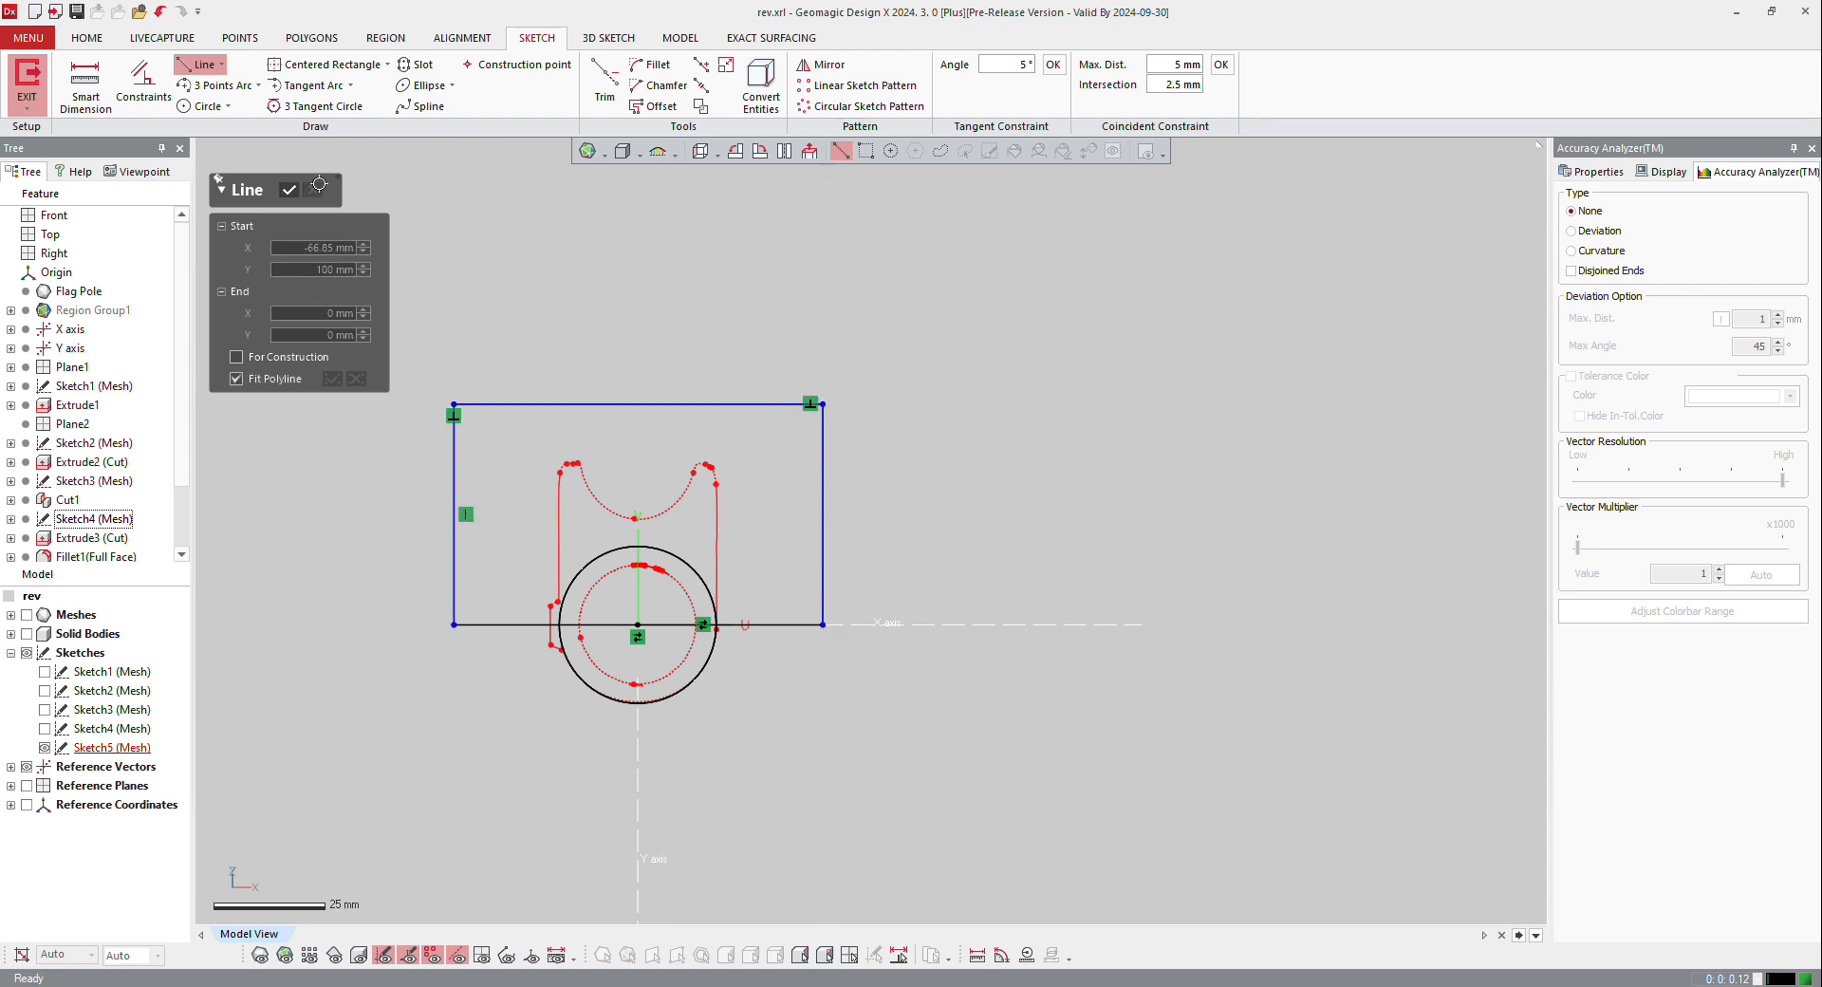
{"action": "left_click", "coordinate": [291, 190]}
{"action": "scroll", "coordinate": [816, 636], "scroll_direction": "up", "scroll_amount": 5}
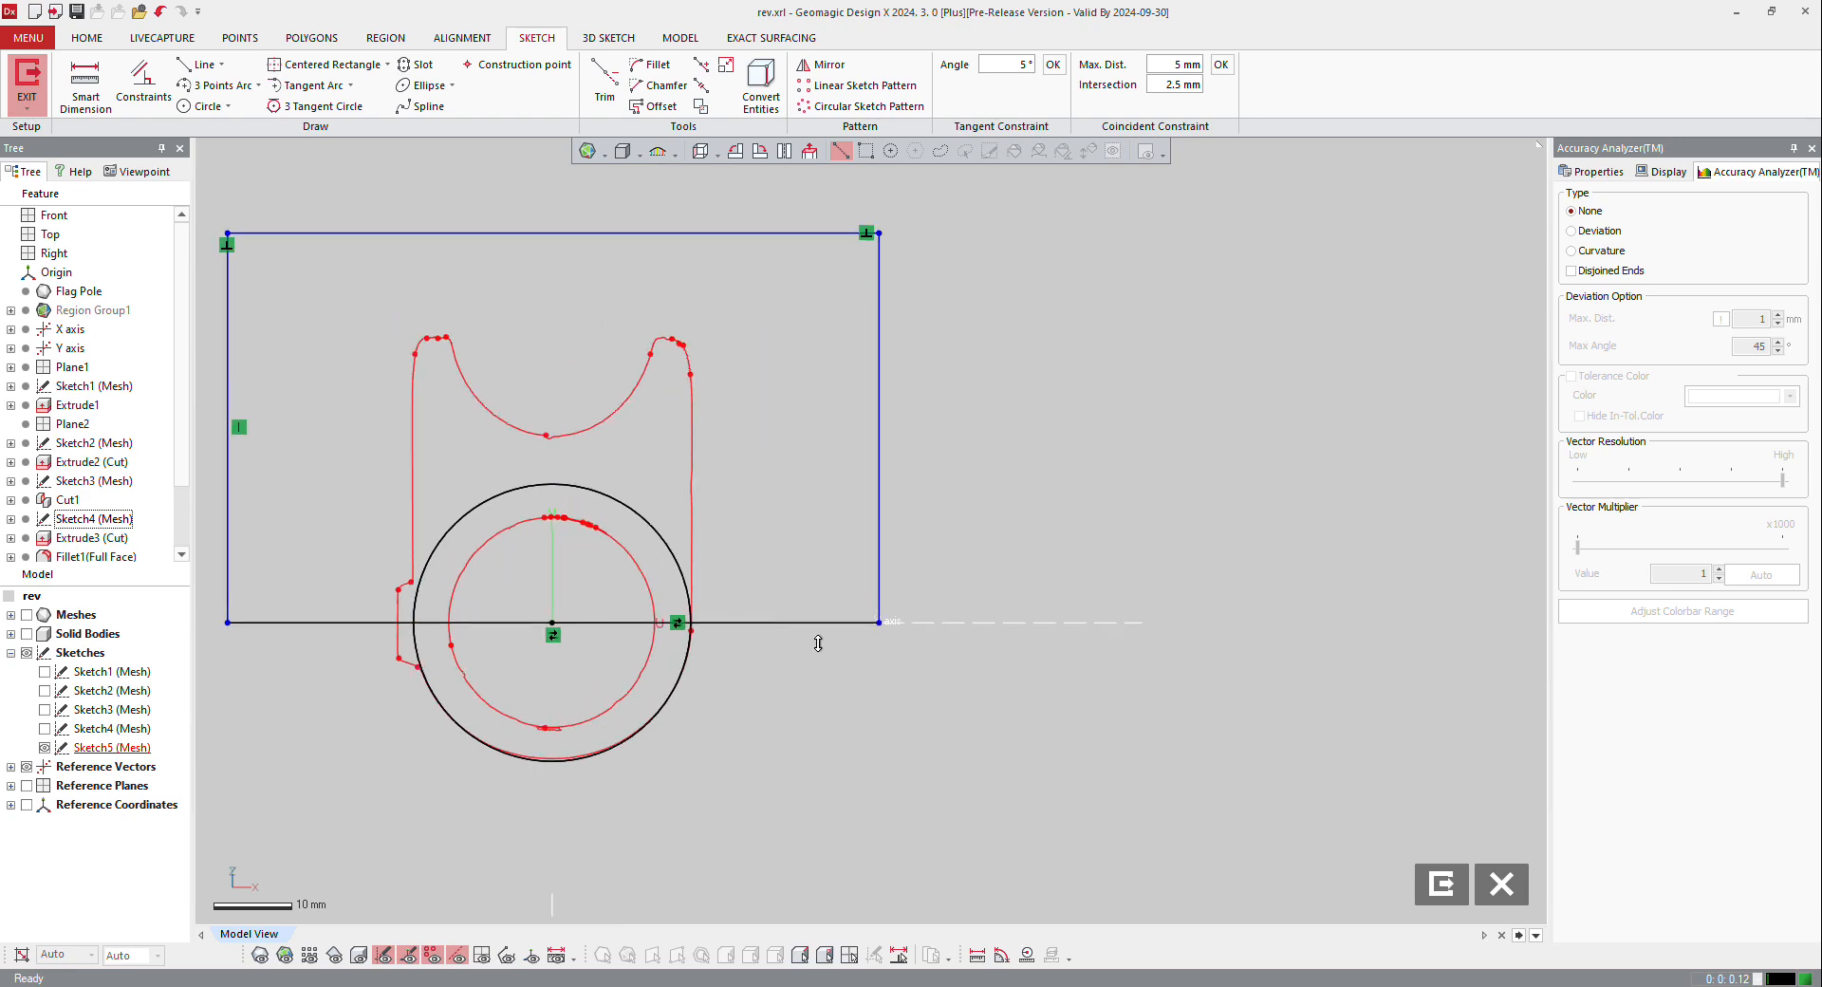
{"action": "scroll", "coordinate": [602, 521], "scroll_direction": "down", "scroll_amount": 4}
{"action": "left_click", "coordinate": [27, 76]}
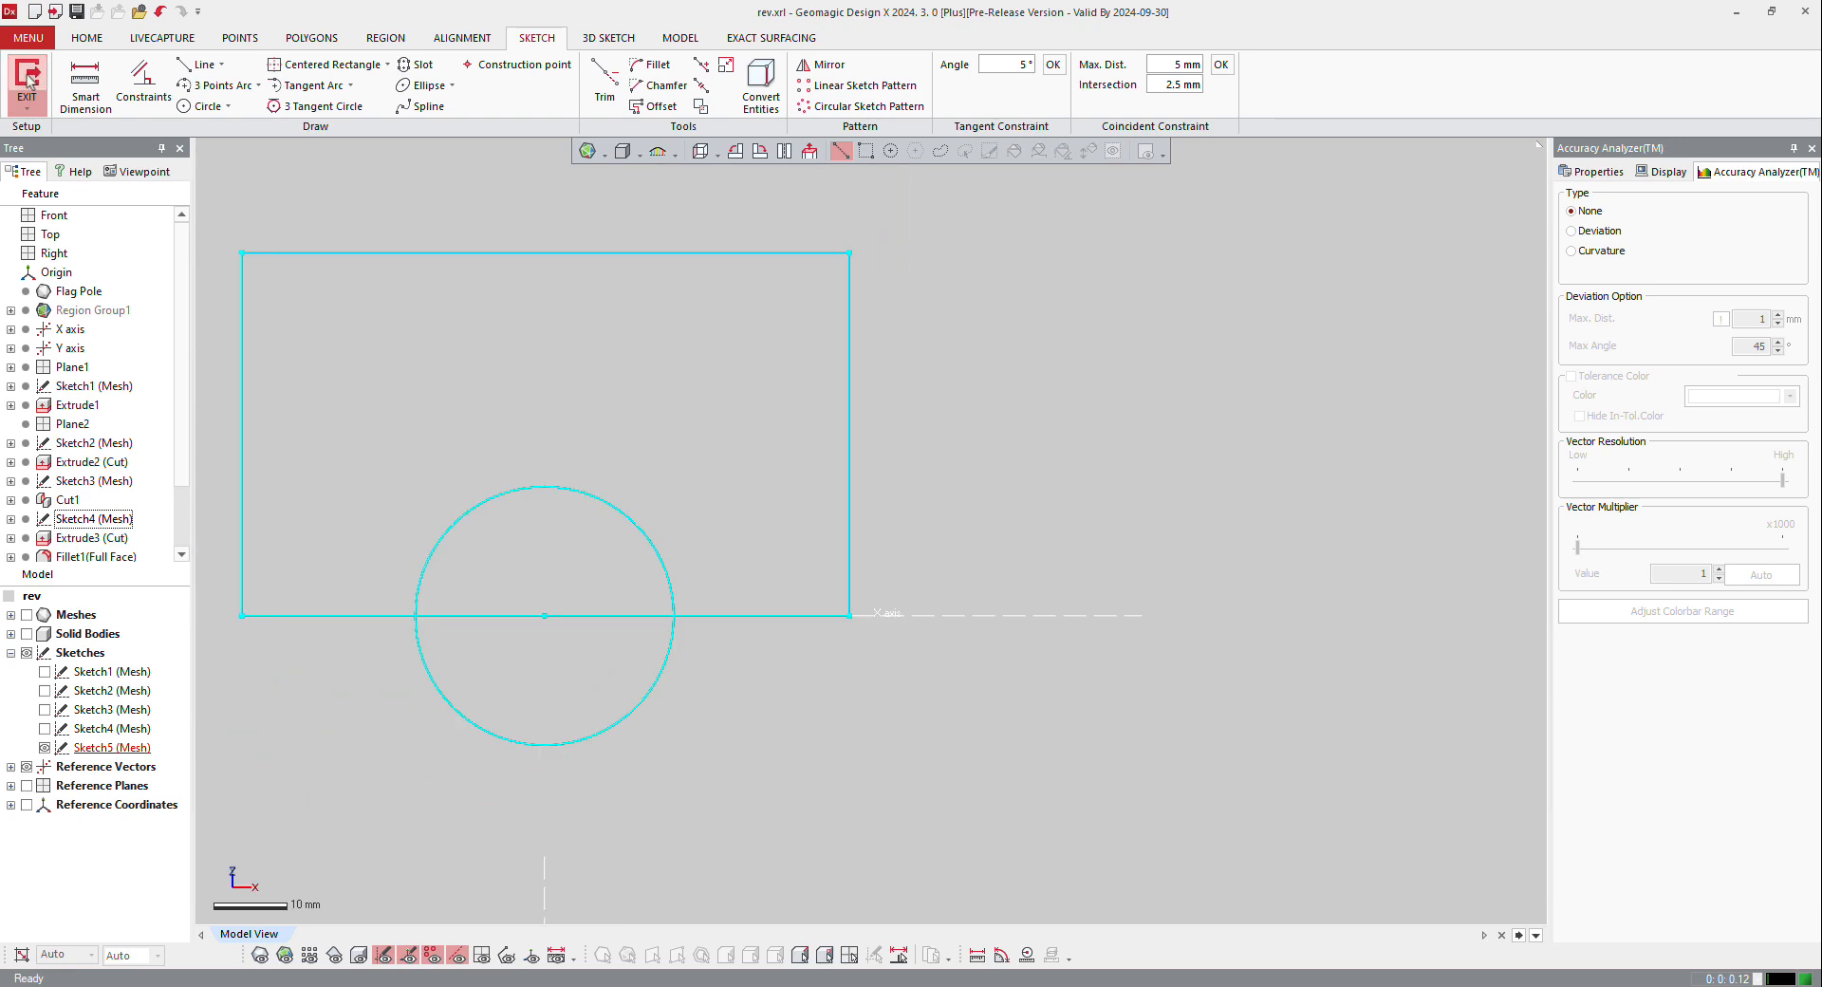
Step: Set up a solid extrusion of Sketch5 using the rectangle region outside the circle, with the solid body shown and the mesh hidden
{"action": "left_click", "coordinate": [327, 254]}
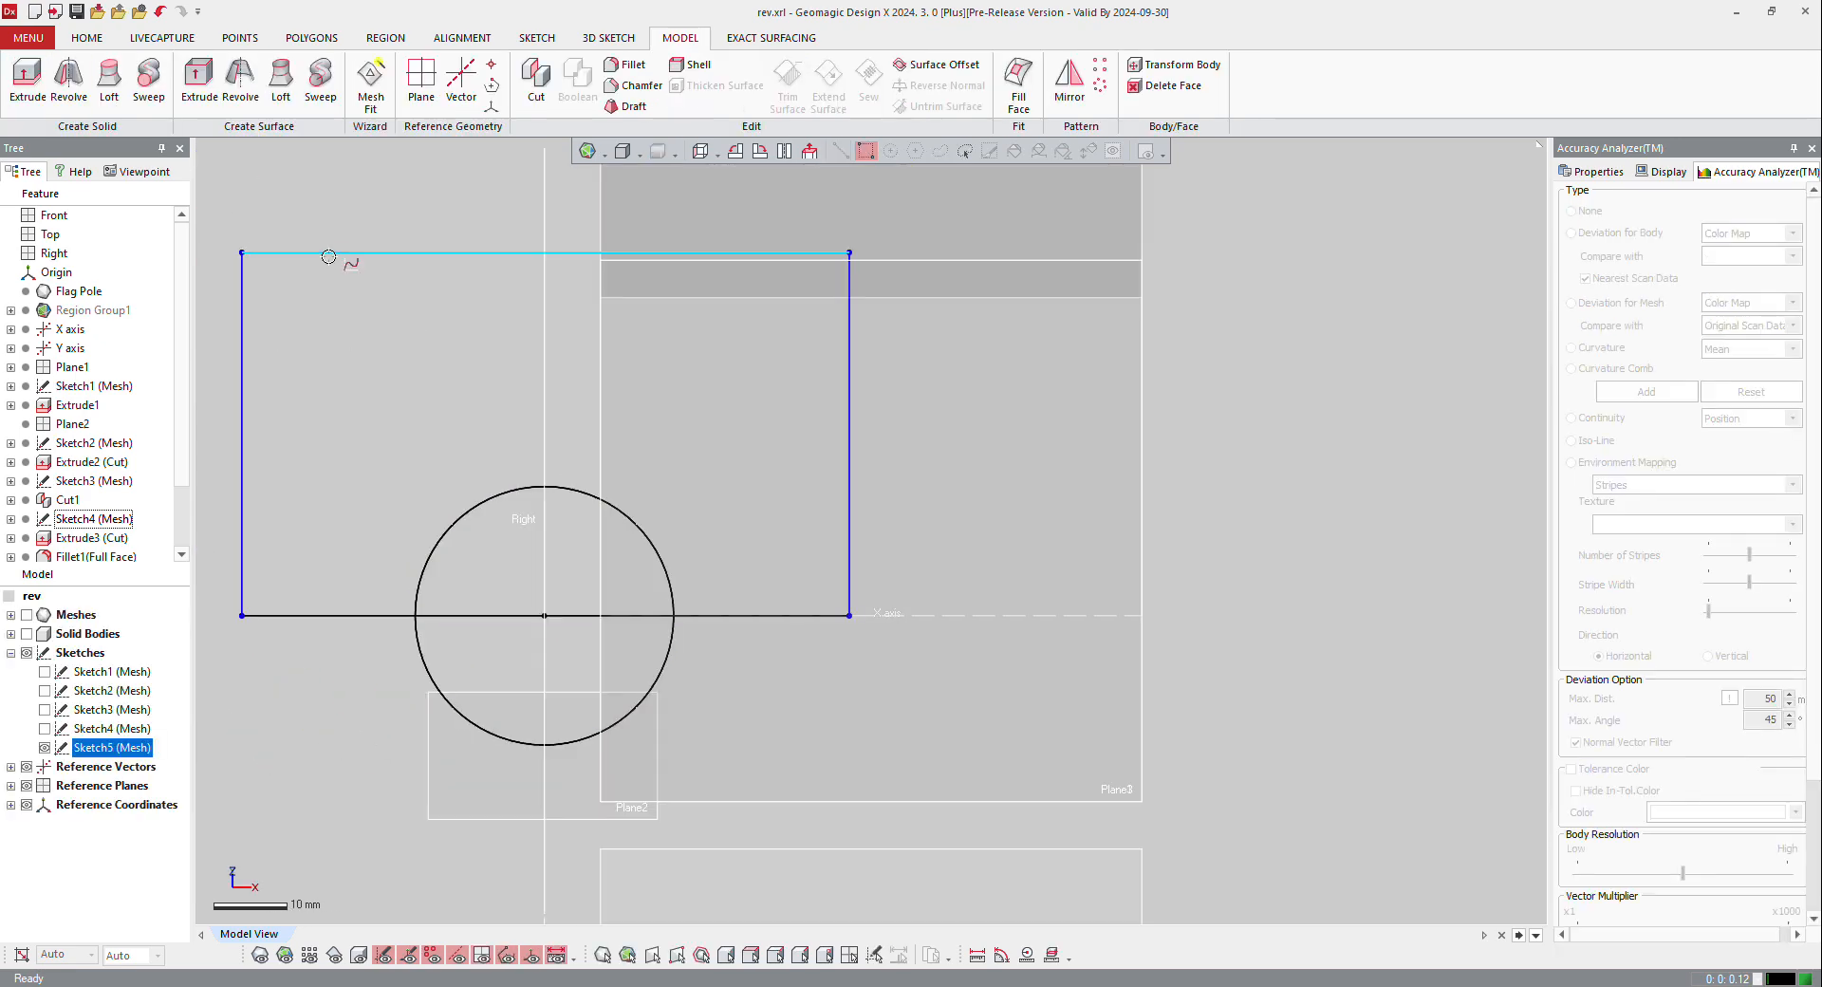
{"action": "right_click", "coordinate": [329, 256]}
{"action": "left_click", "coordinate": [347, 228]}
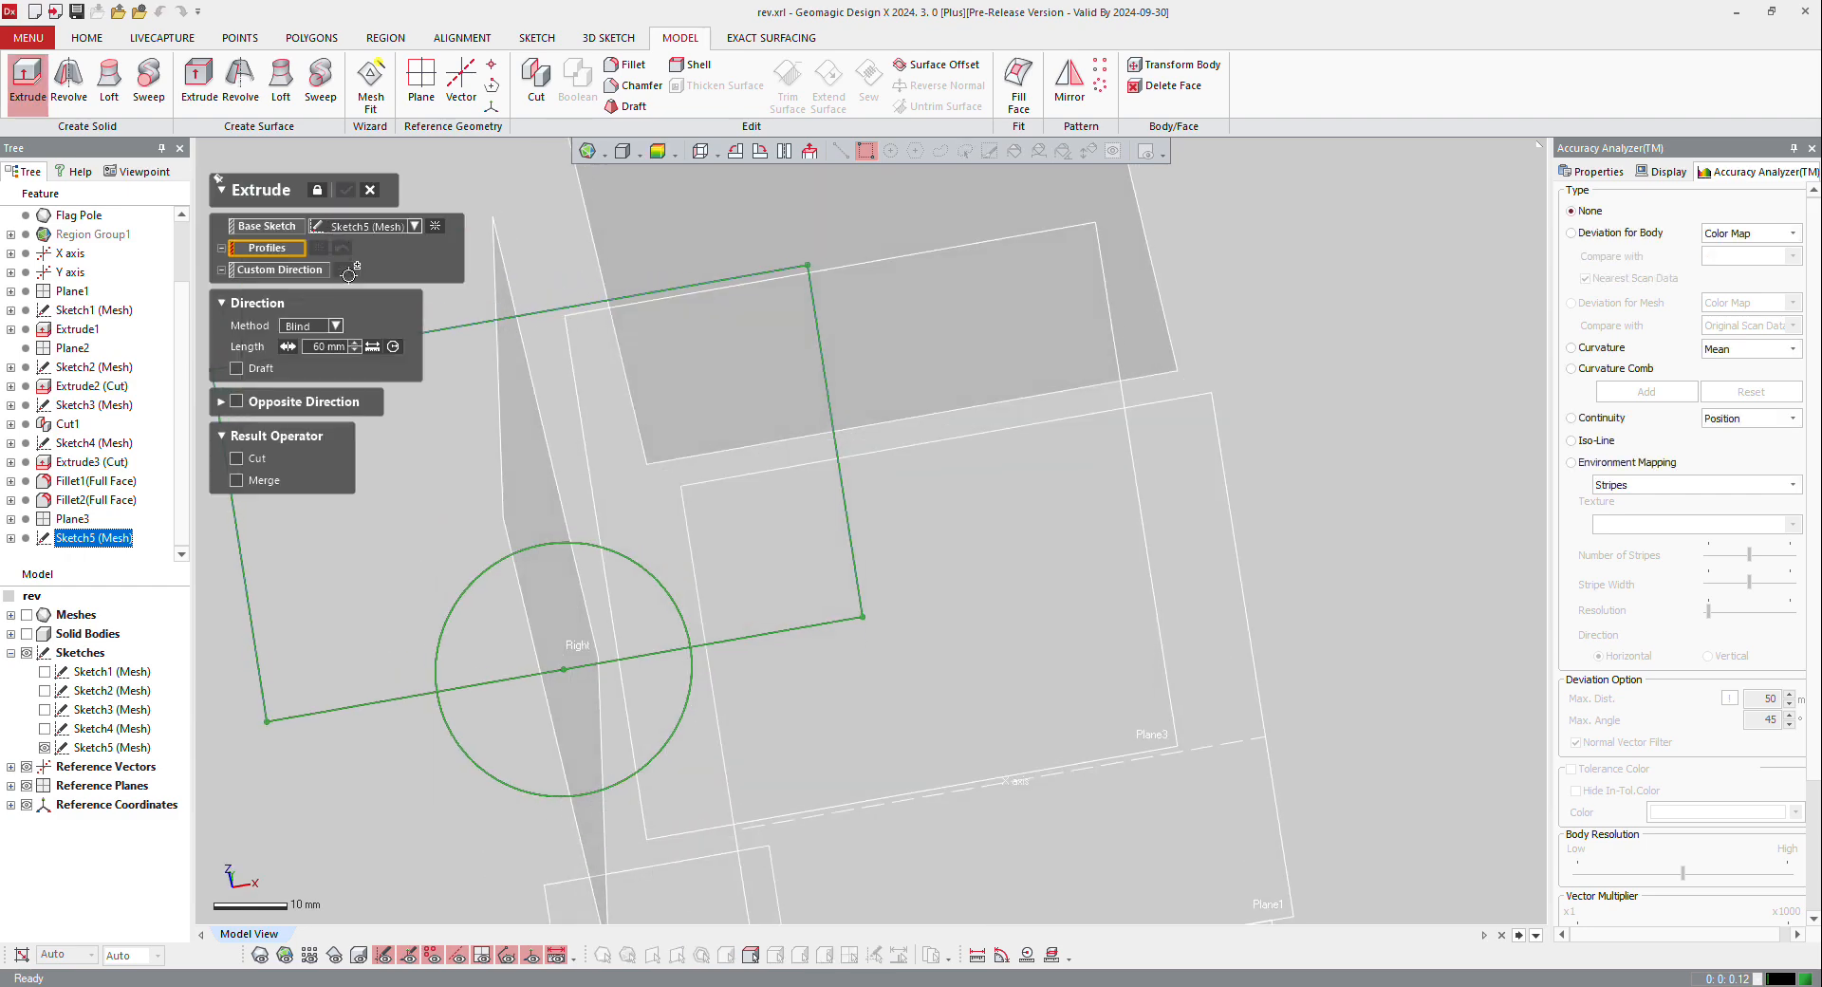
{"action": "right_click_drag", "start_coordinate": [610, 537], "coordinate": [949, 707]}
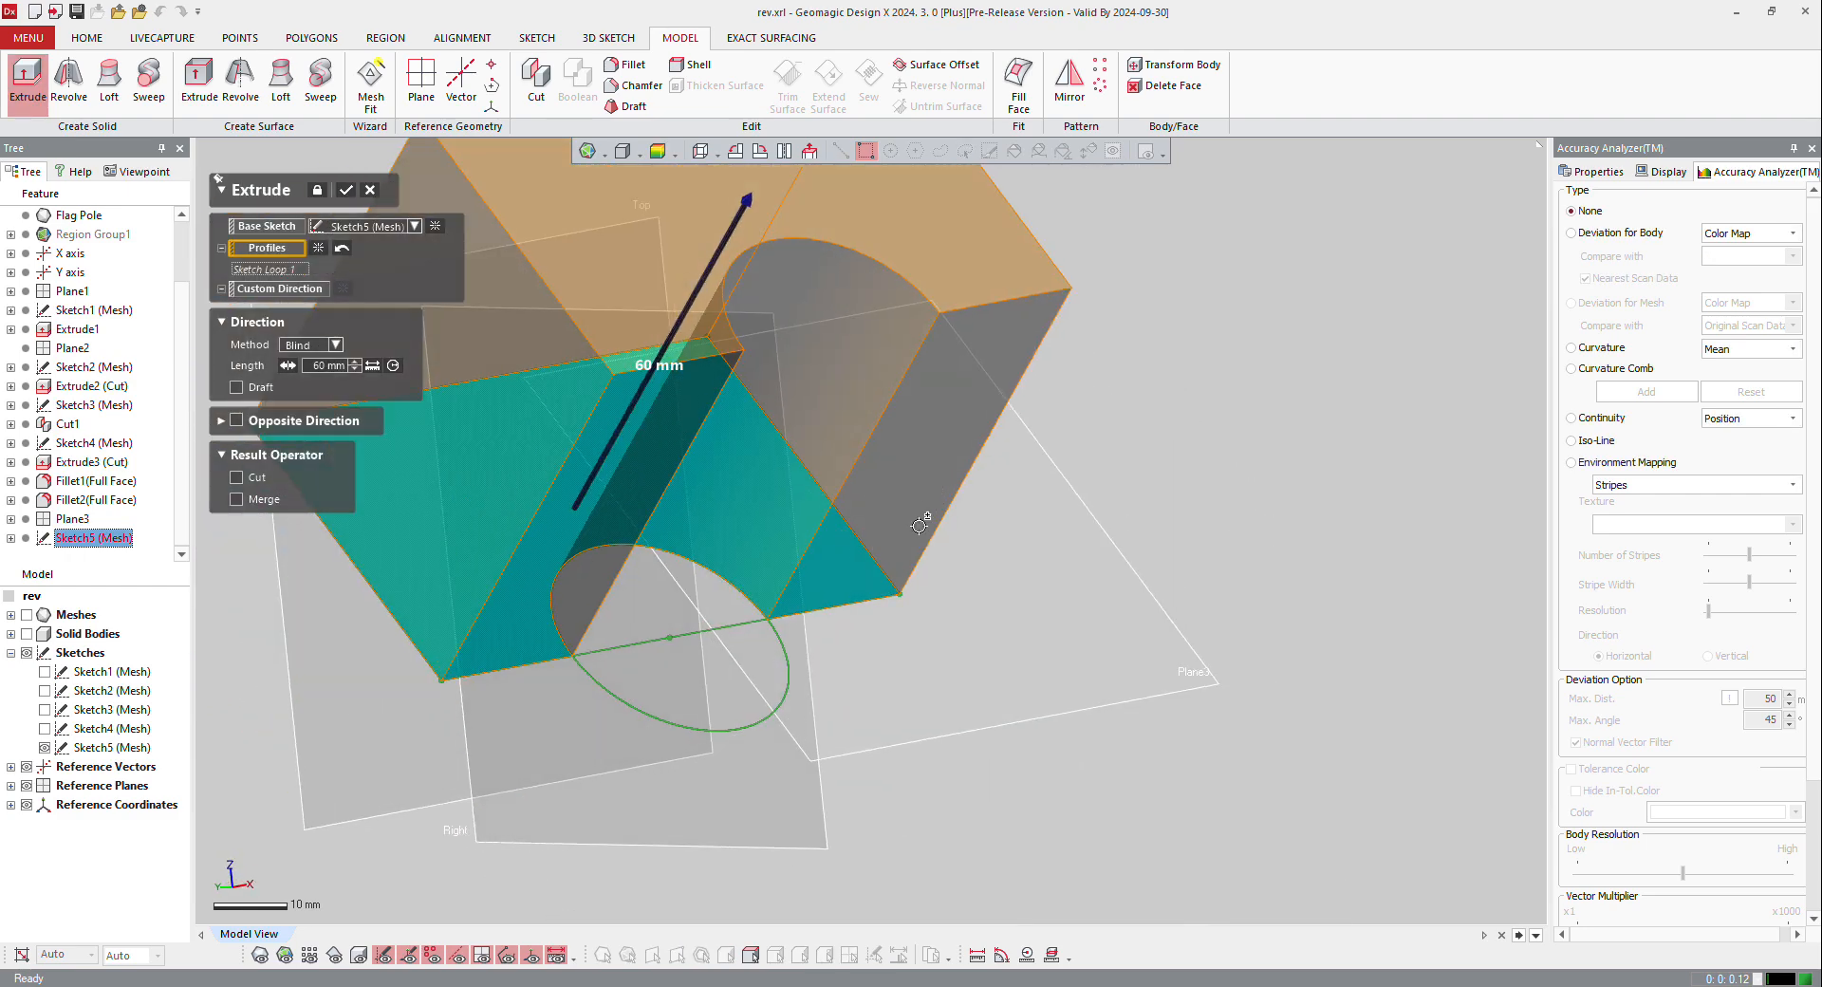
{"action": "key", "text": "ctrl+1"}
{"action": "right_click_drag", "start_coordinate": [1087, 650], "coordinate": [1323, 549]}
{"action": "scroll", "coordinate": [1323, 548], "scroll_direction": "down", "scroll_amount": 3}
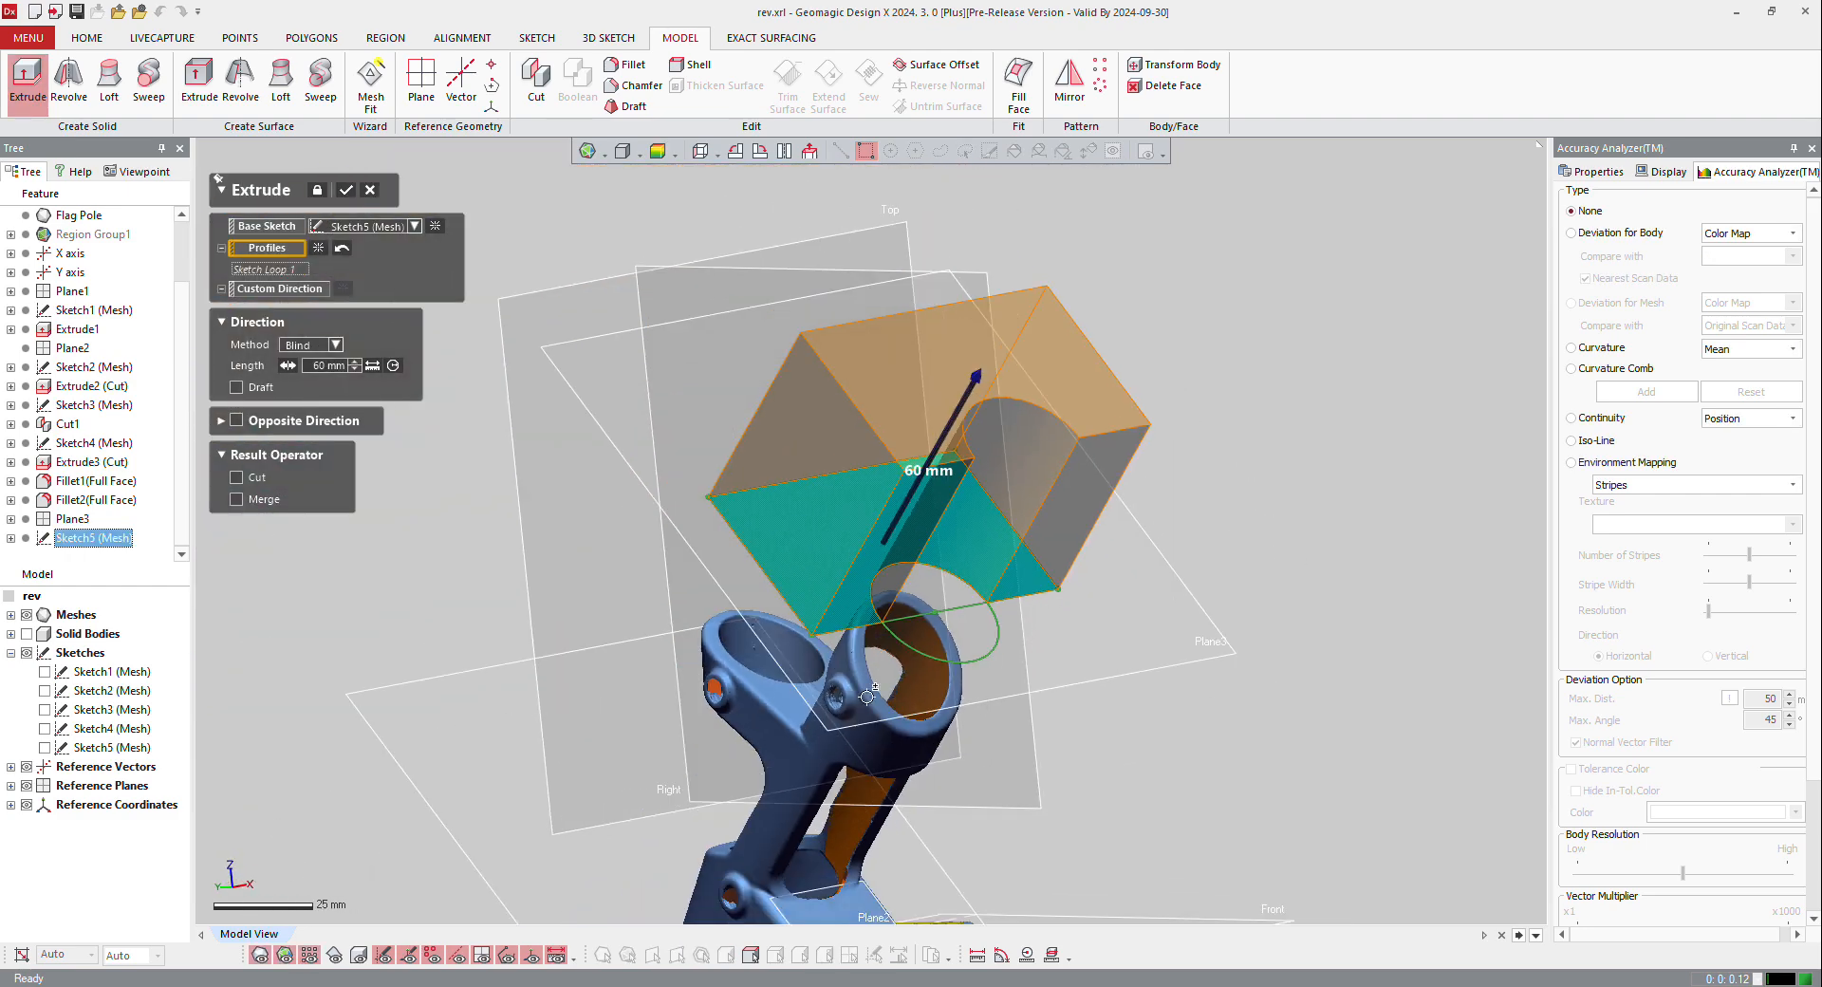
{"action": "key", "text": "ctrl+1"}
{"action": "right_click_drag", "start_coordinate": [868, 697], "coordinate": [1085, 585]}
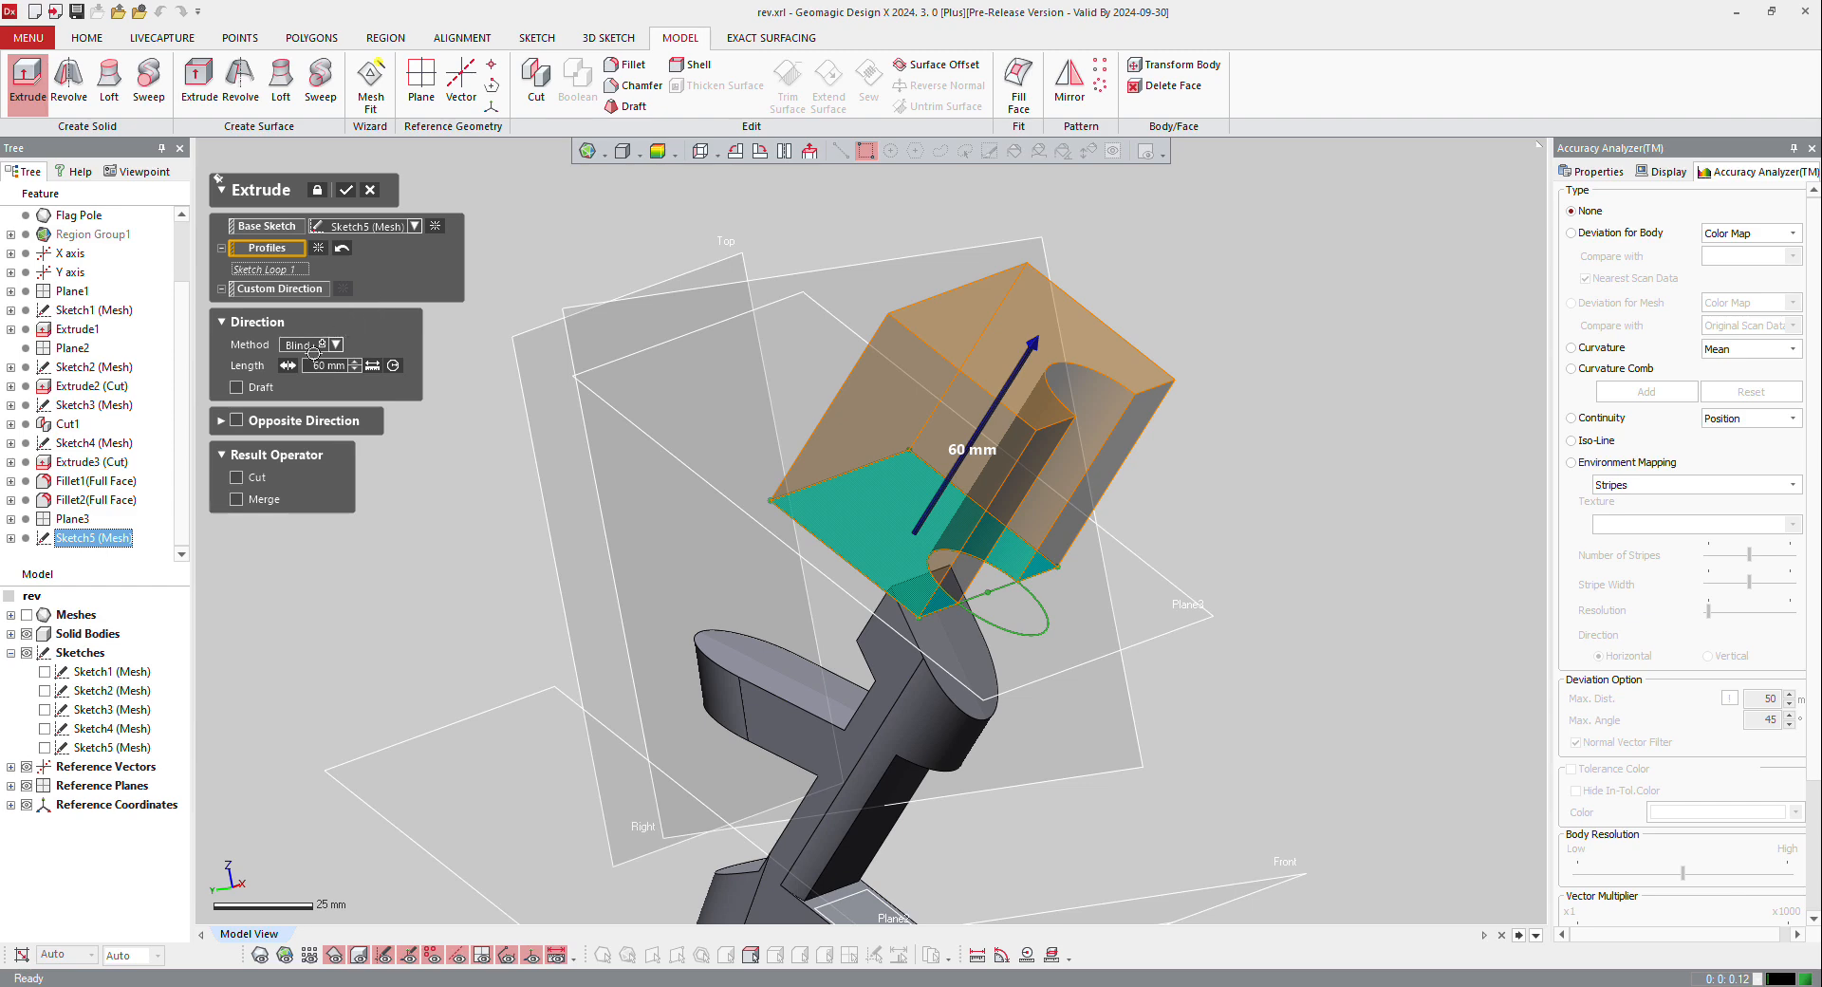
Step: Extrude the Sketch5 profile up to the flat top face of the rounded upper arm as a cut
{"action": "left_click", "coordinate": [319, 344]}
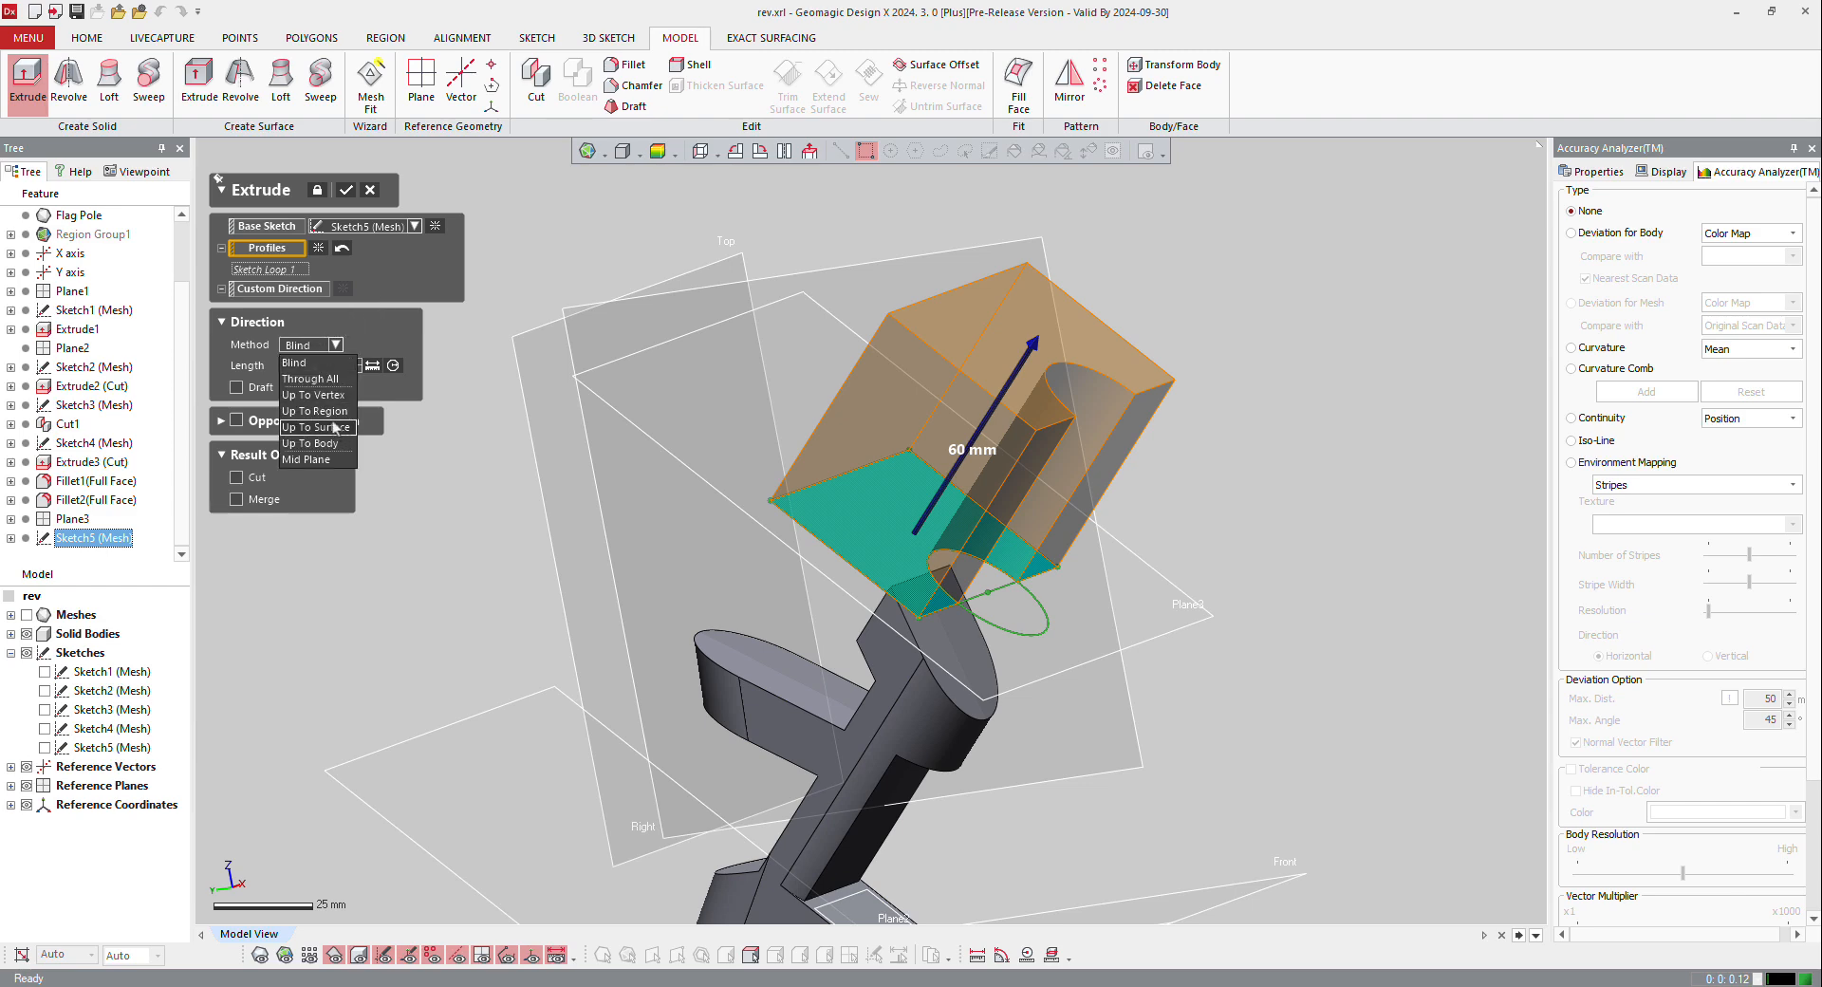
{"action": "left_click", "coordinate": [328, 427]}
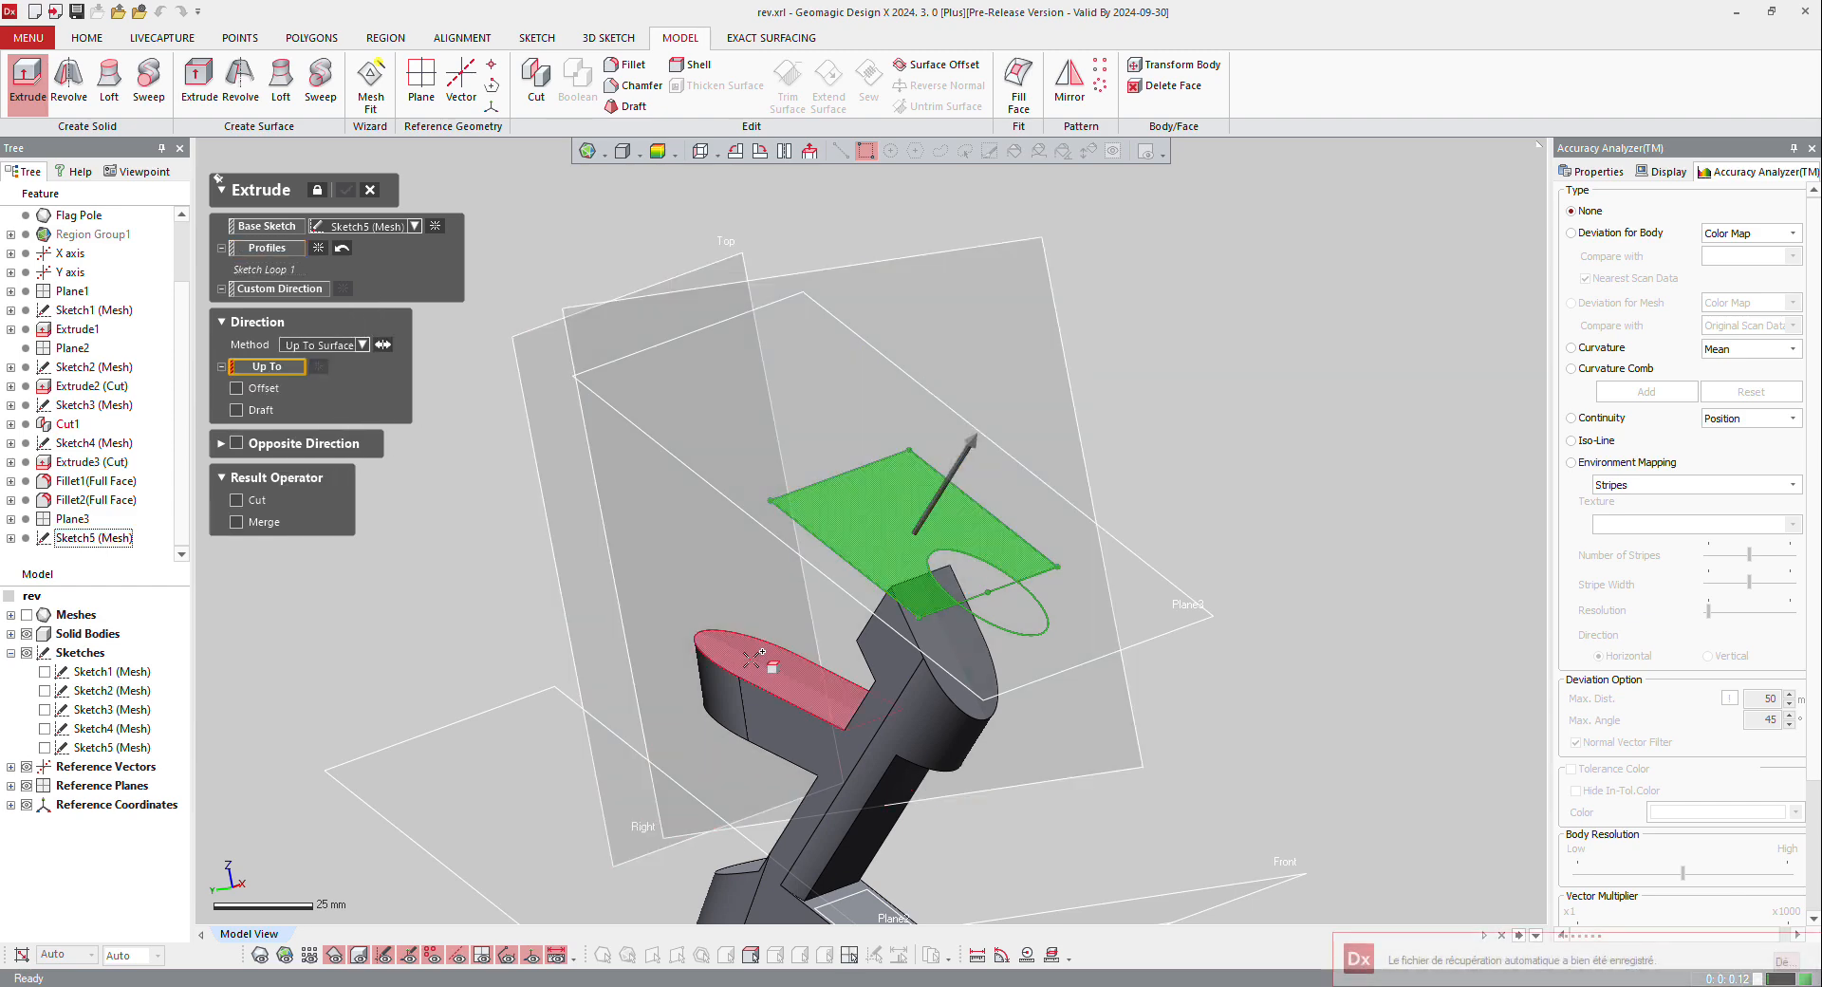
{"action": "left_click", "coordinate": [755, 655]}
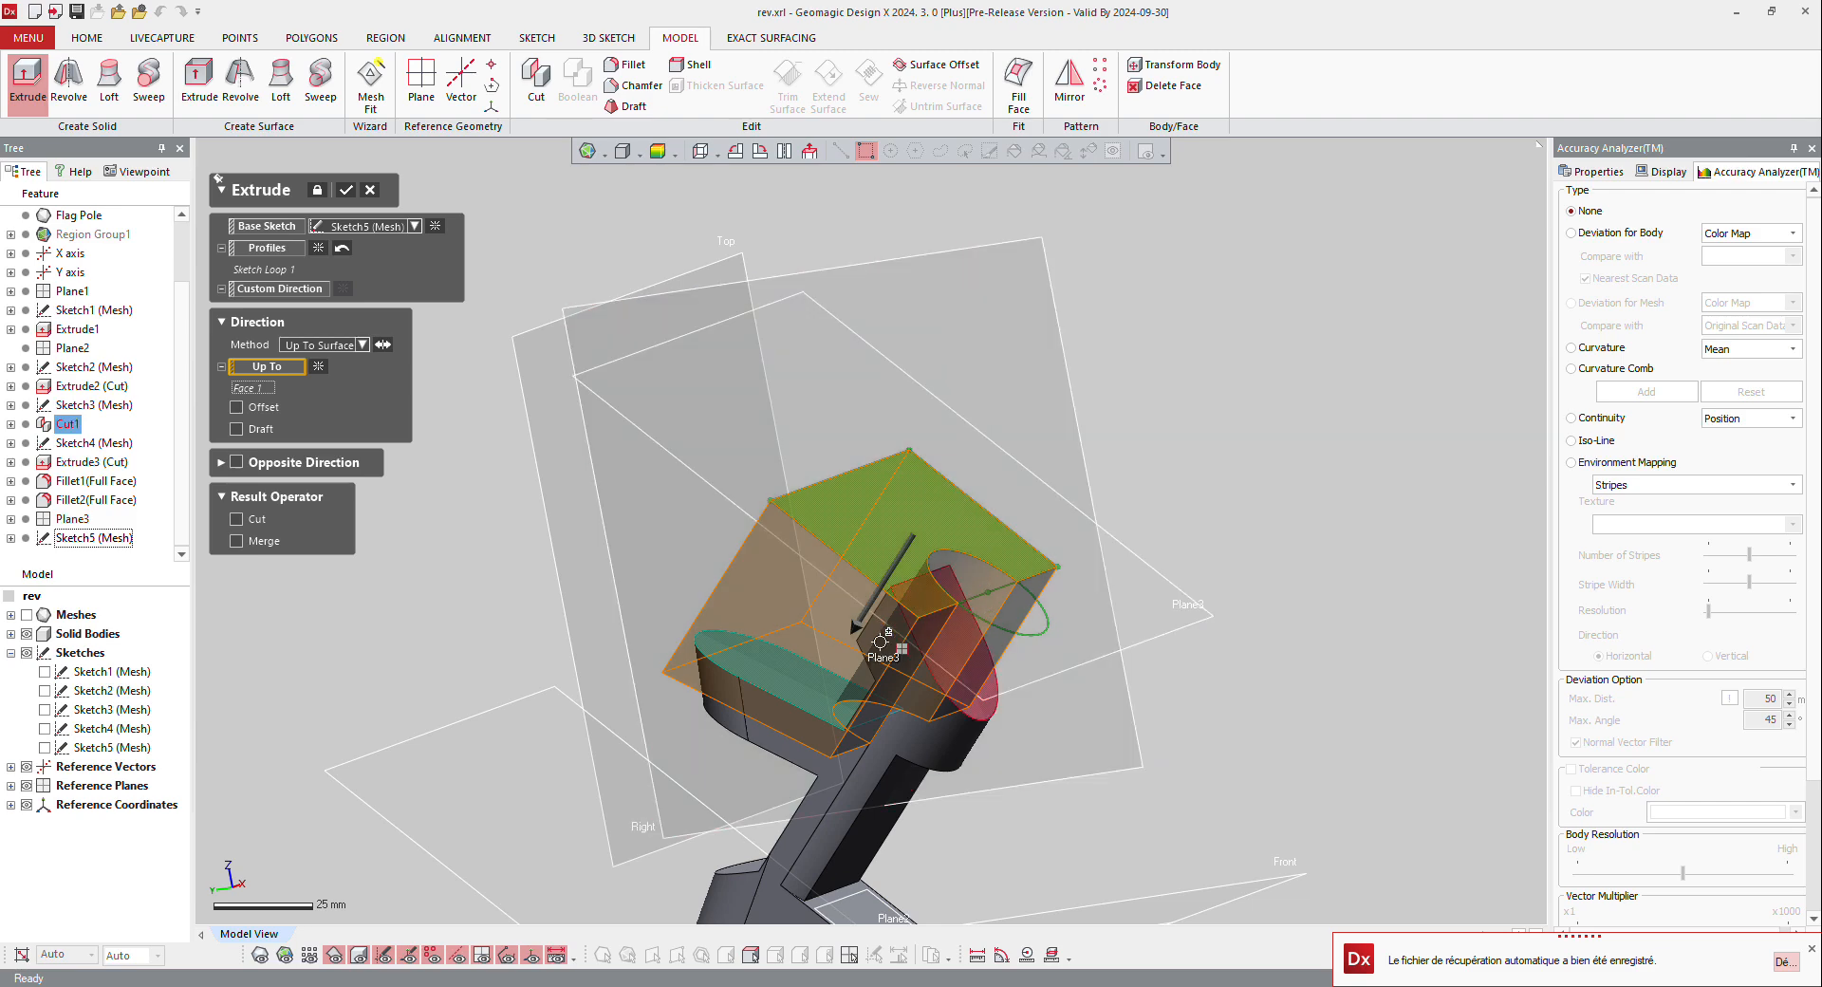
{"action": "right_click_drag", "start_coordinate": [880, 641], "coordinate": [805, 709]}
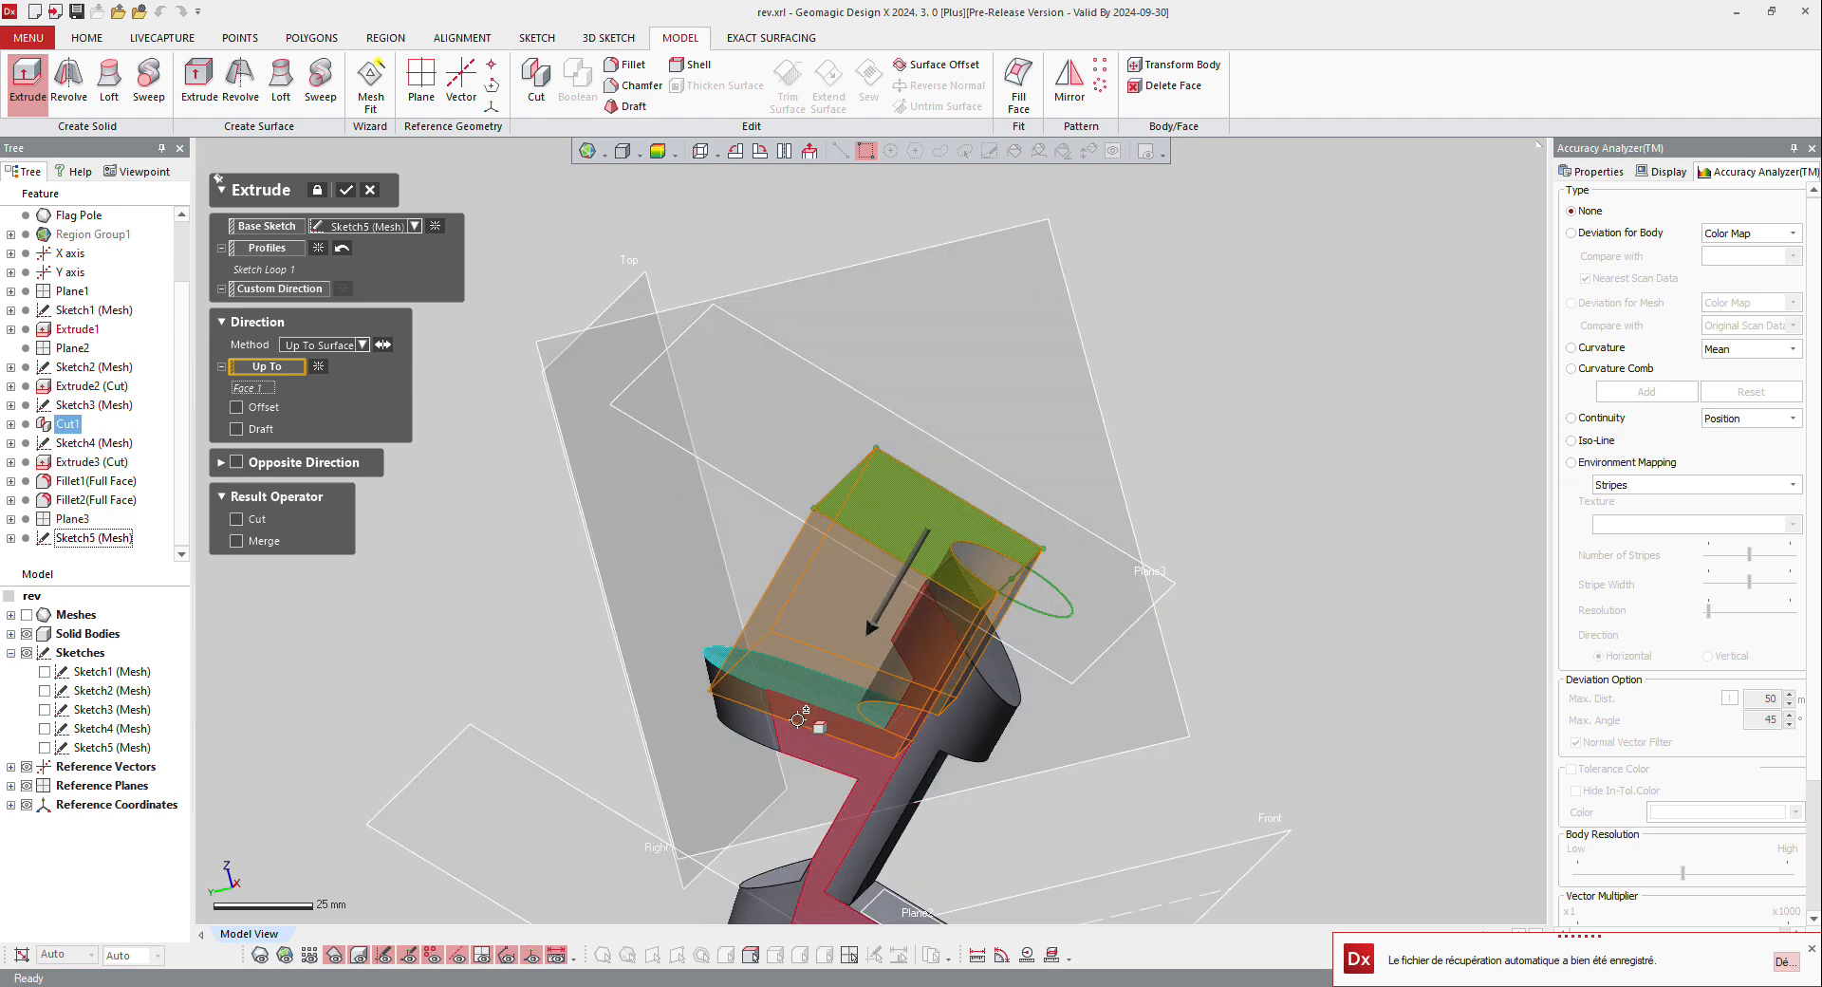
{"action": "left_click", "coordinate": [263, 517]}
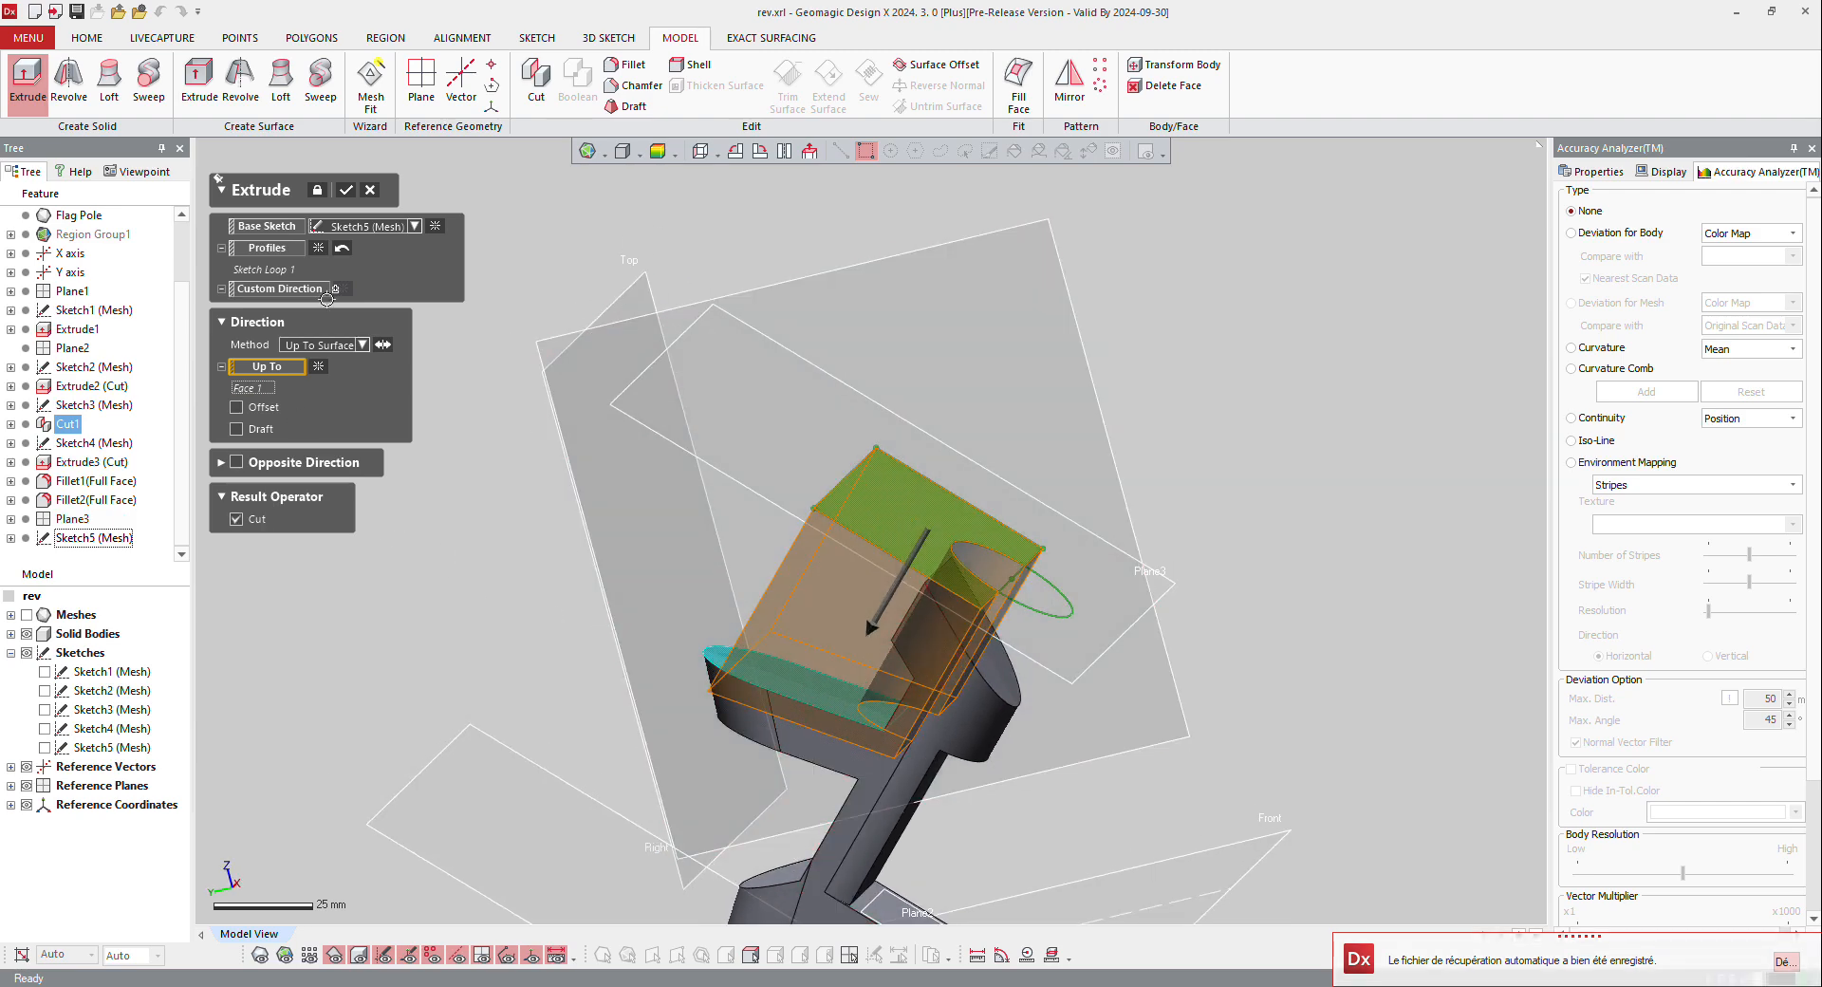
{"action": "left_click", "coordinate": [346, 190]}
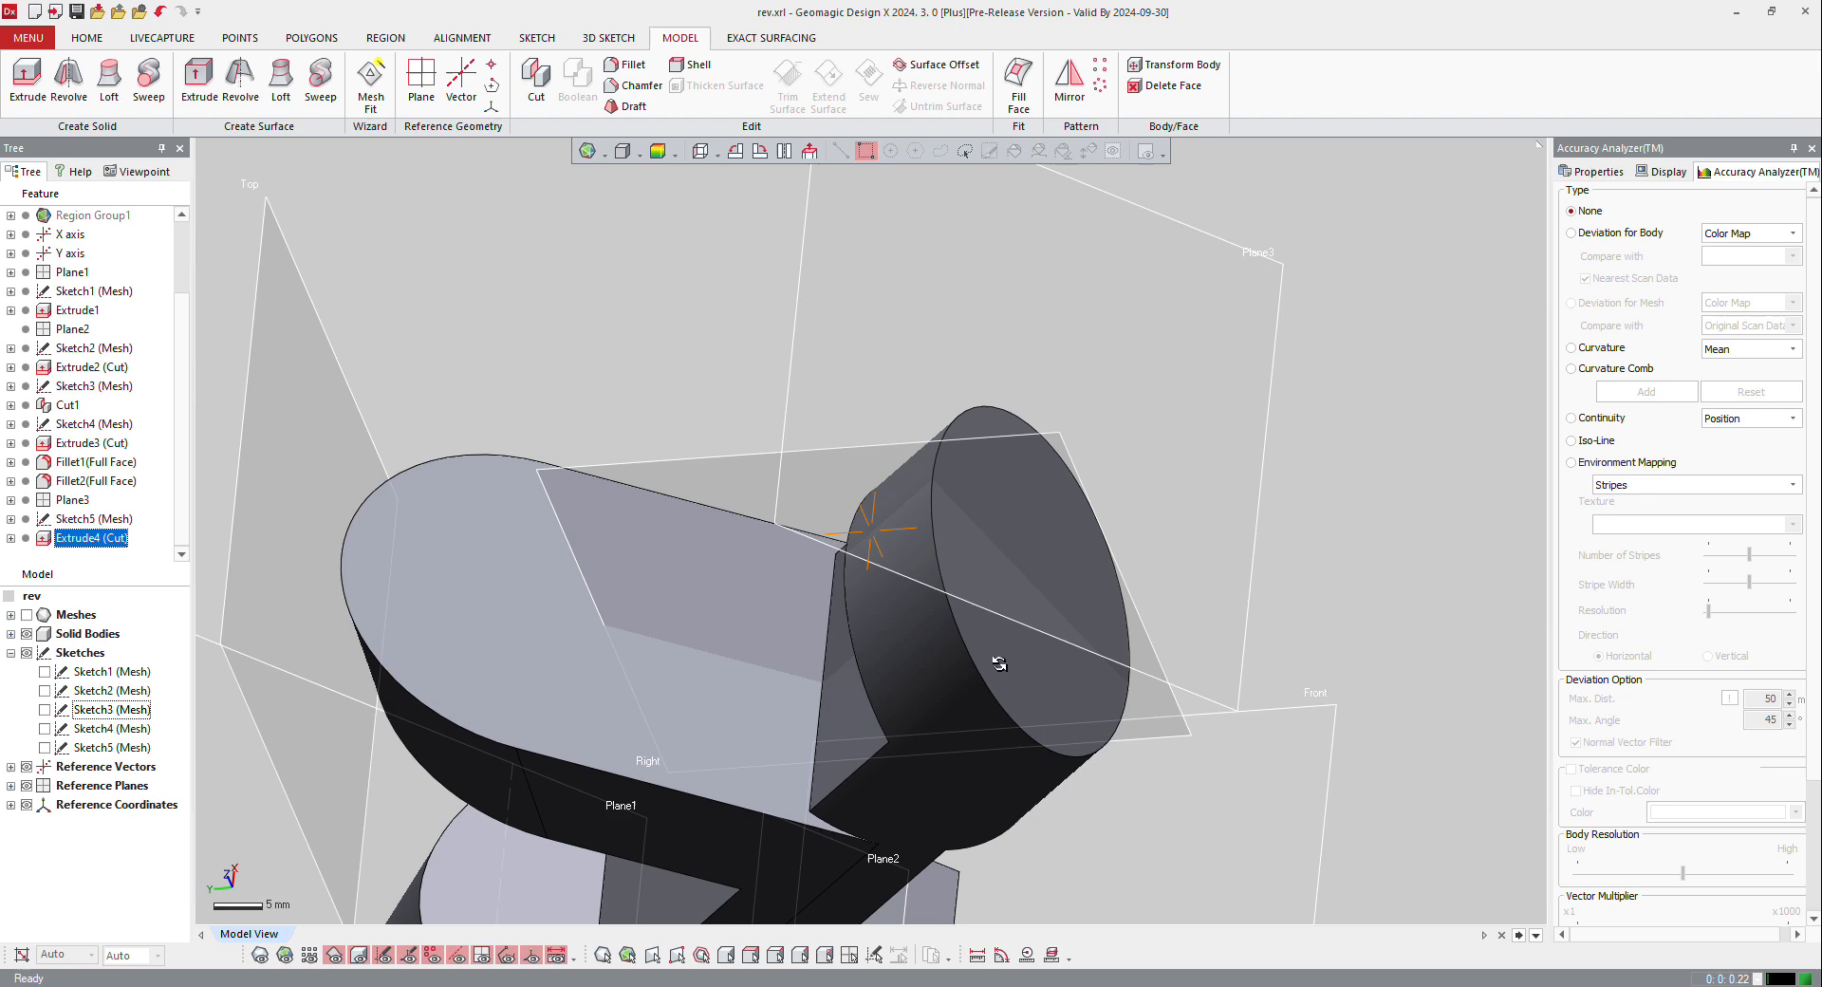
Step: Examine the trimmed arm from several angles and compare the solid body with the scan mesh shown
{"action": "right_click_drag", "start_coordinate": [999, 663], "coordinate": [685, 607]}
{"action": "scroll", "coordinate": [778, 474], "scroll_direction": "down", "scroll_amount": 6}
{"action": "right_click_drag", "start_coordinate": [653, 541], "coordinate": [788, 489]}
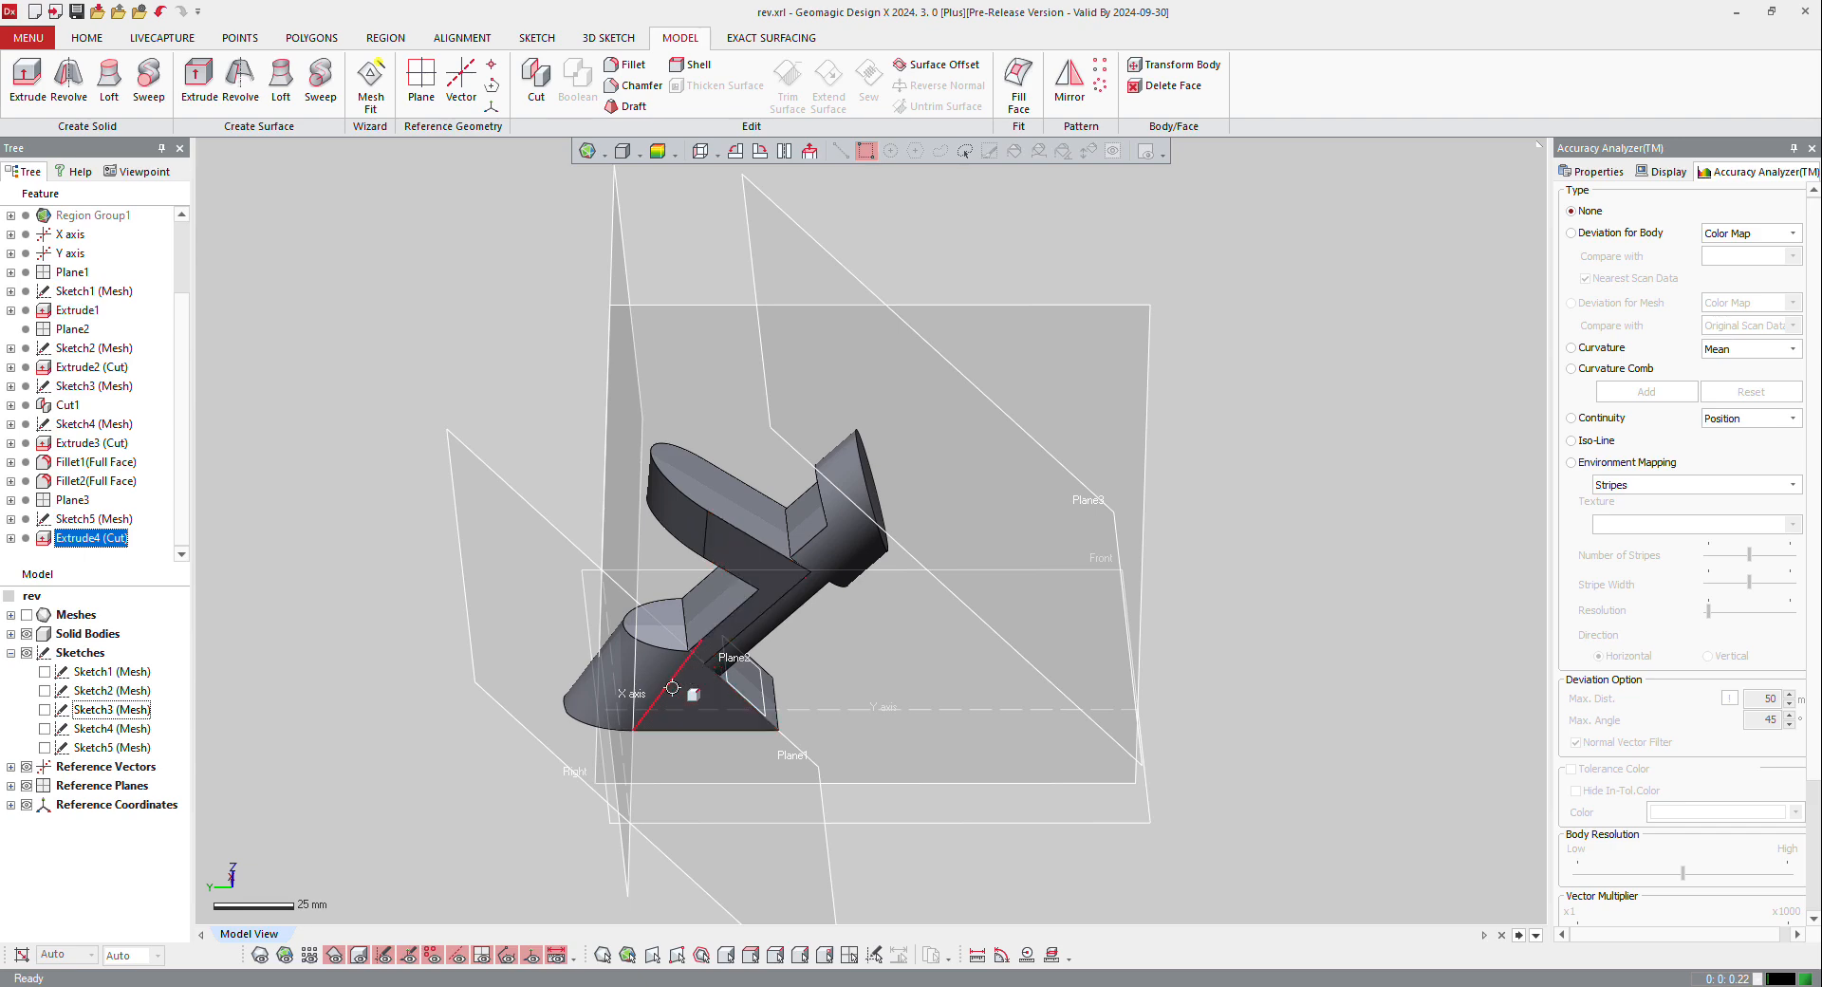
{"action": "right_click_drag", "start_coordinate": [751, 606], "coordinate": [562, 439]}
{"action": "scroll", "coordinate": [684, 633], "scroll_direction": "up", "scroll_amount": 3}
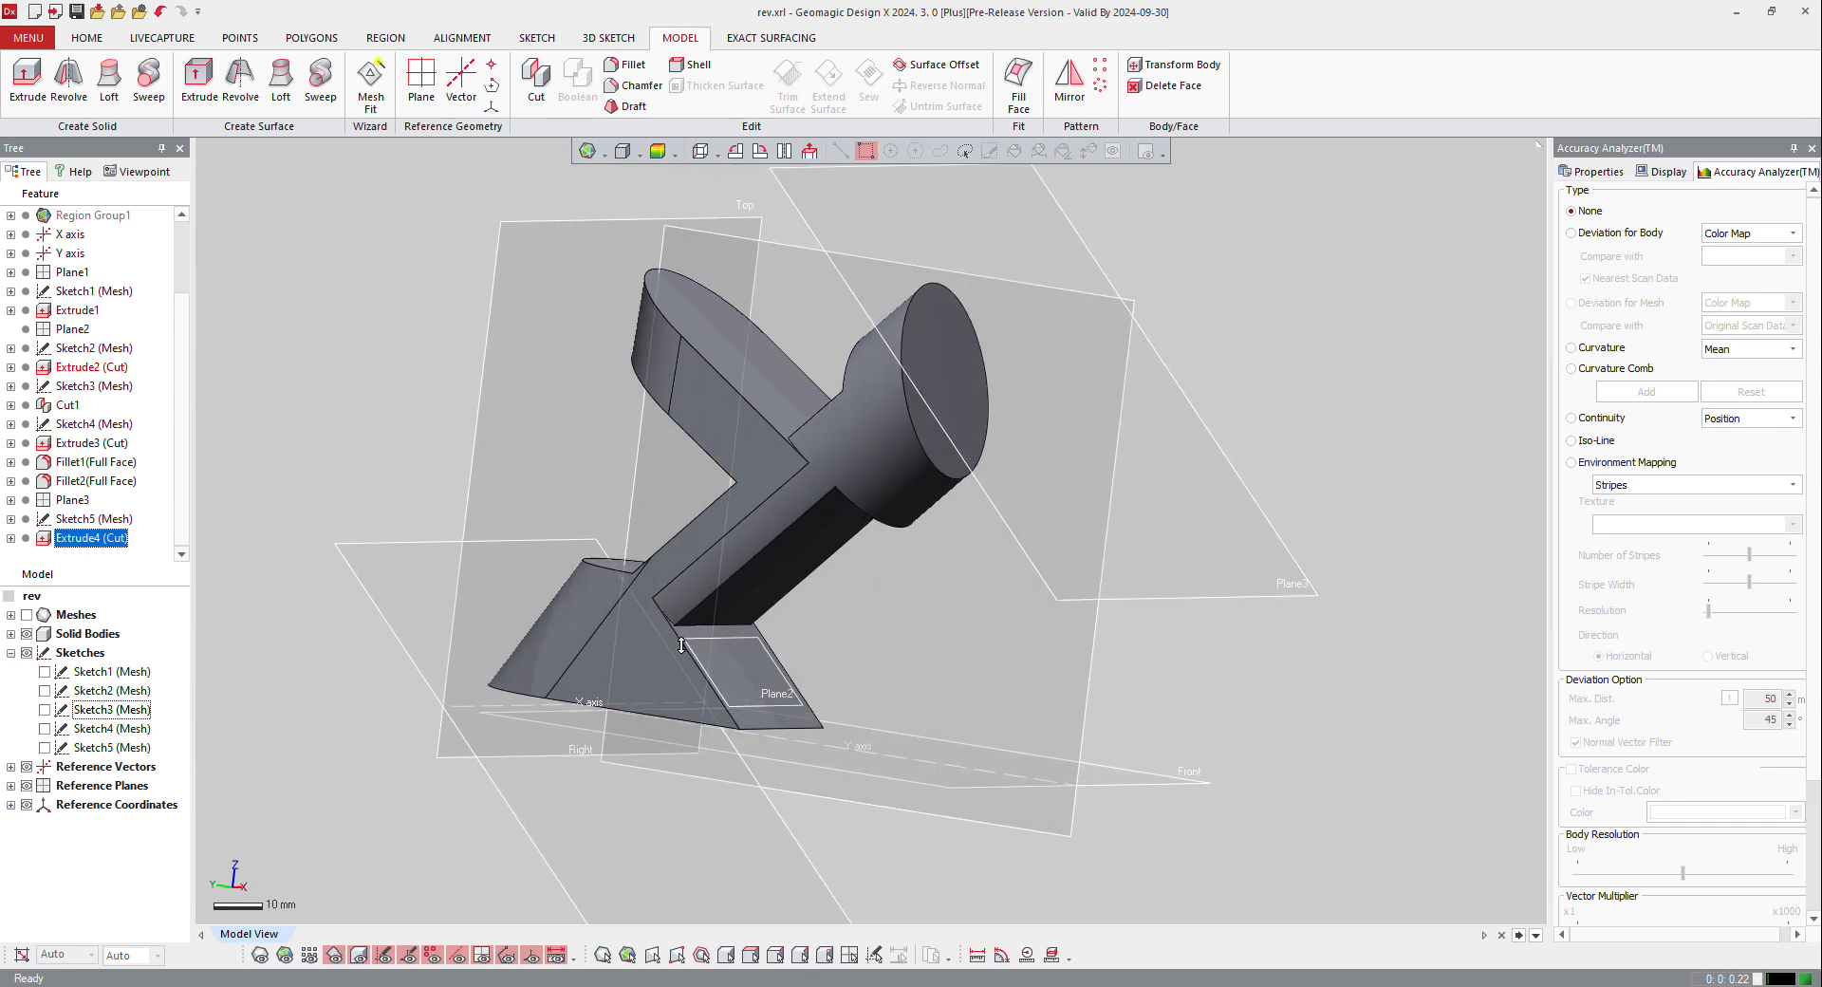
{"action": "left_click", "coordinate": [259, 955]}
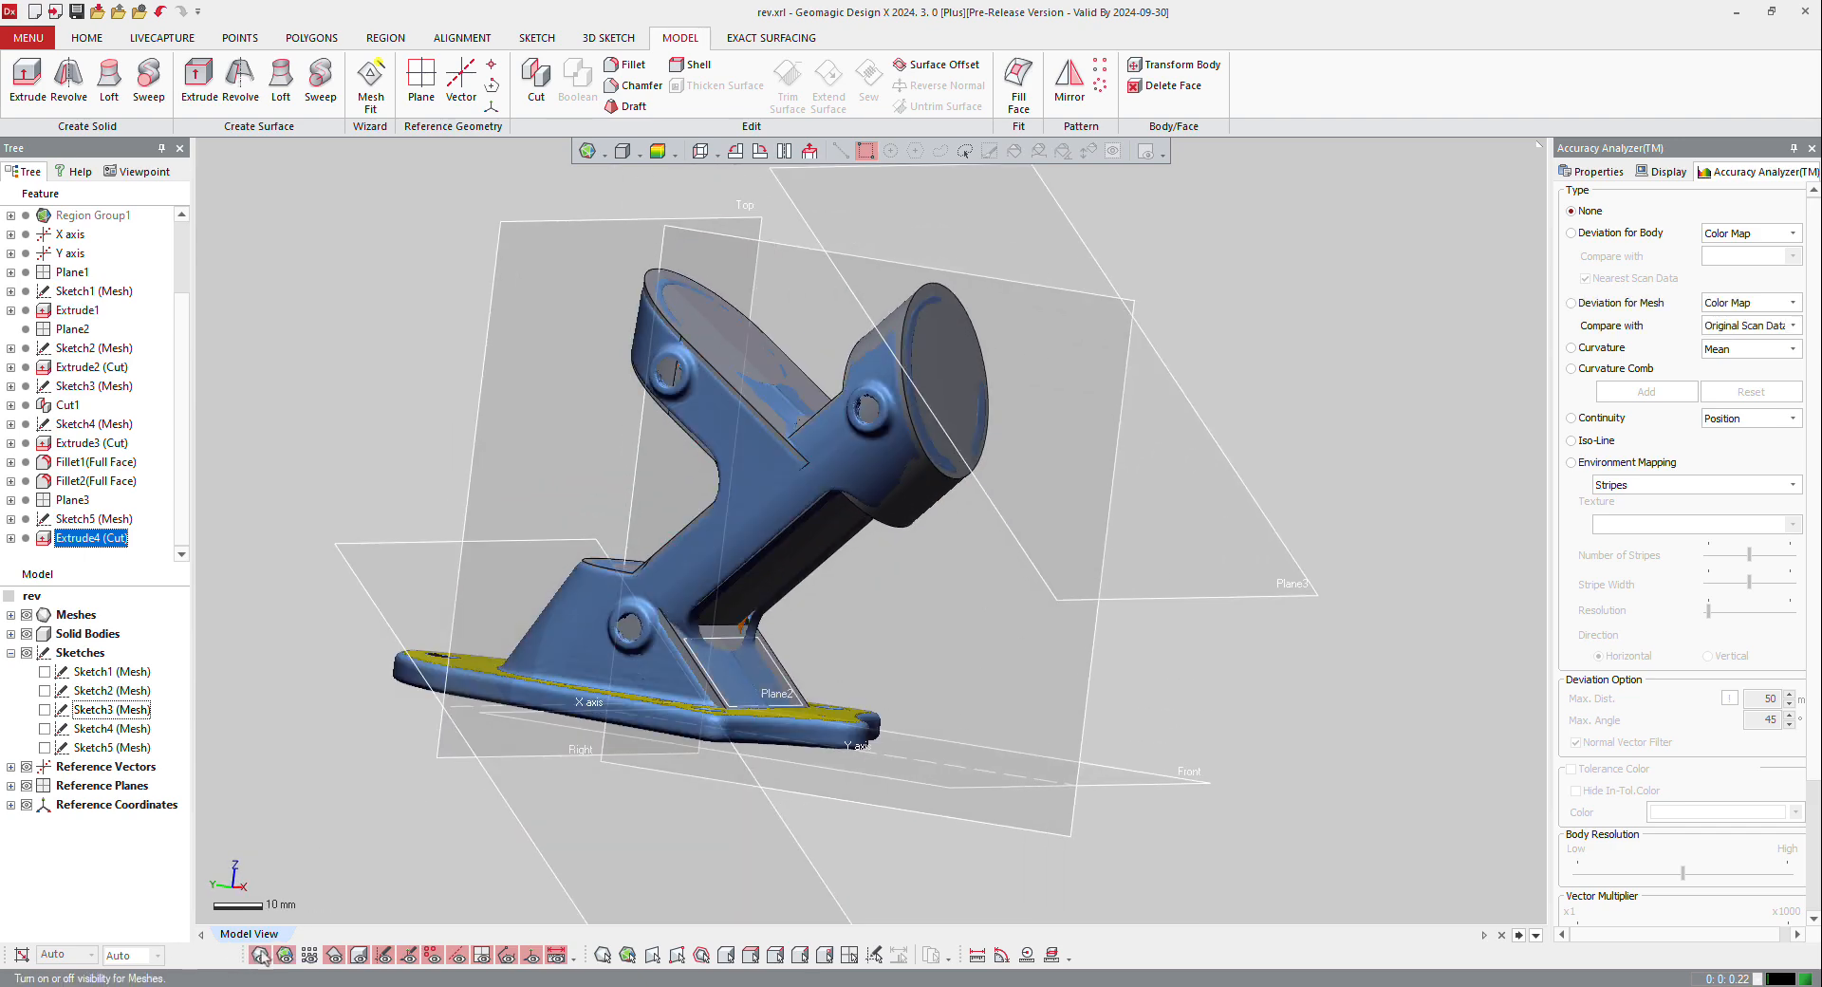
{"action": "right_click_drag", "start_coordinate": [676, 622], "coordinate": [978, 630]}
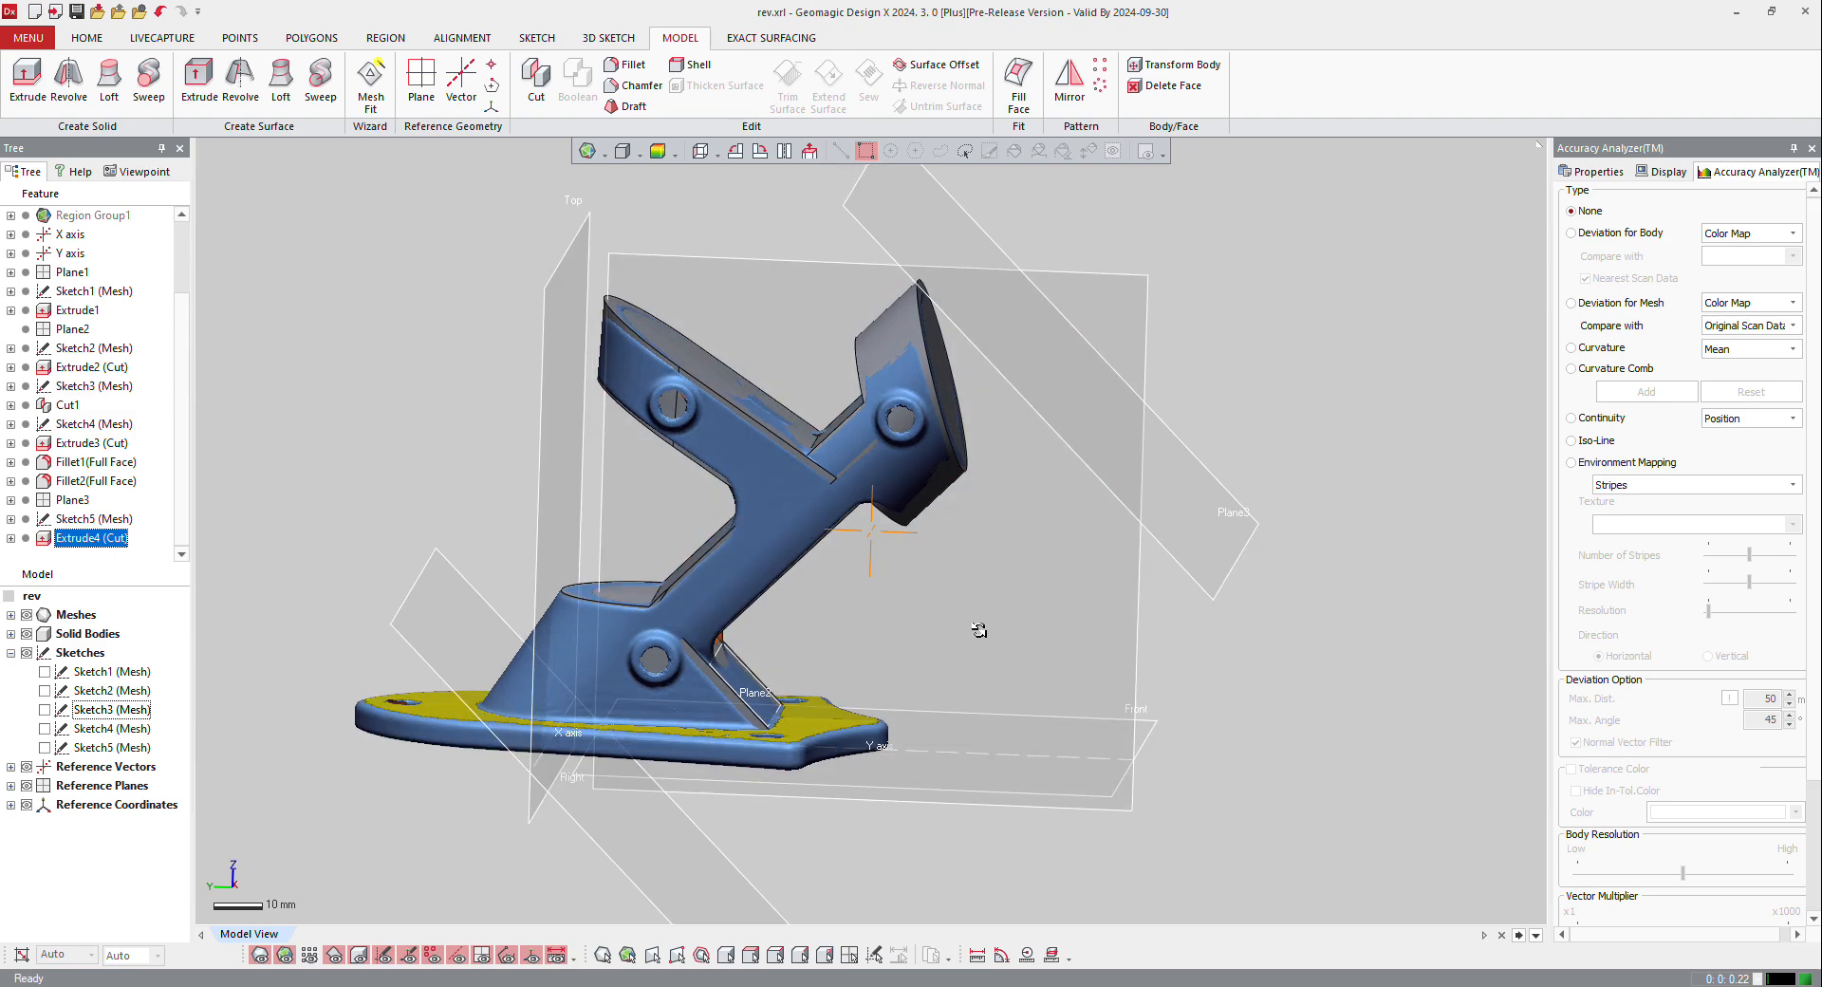
Step: Create a mesh sketch on the Front plane with a 0 mm offset and an 8 mm silhouette range through the base plate
{"action": "right_click", "coordinate": [952, 789]}
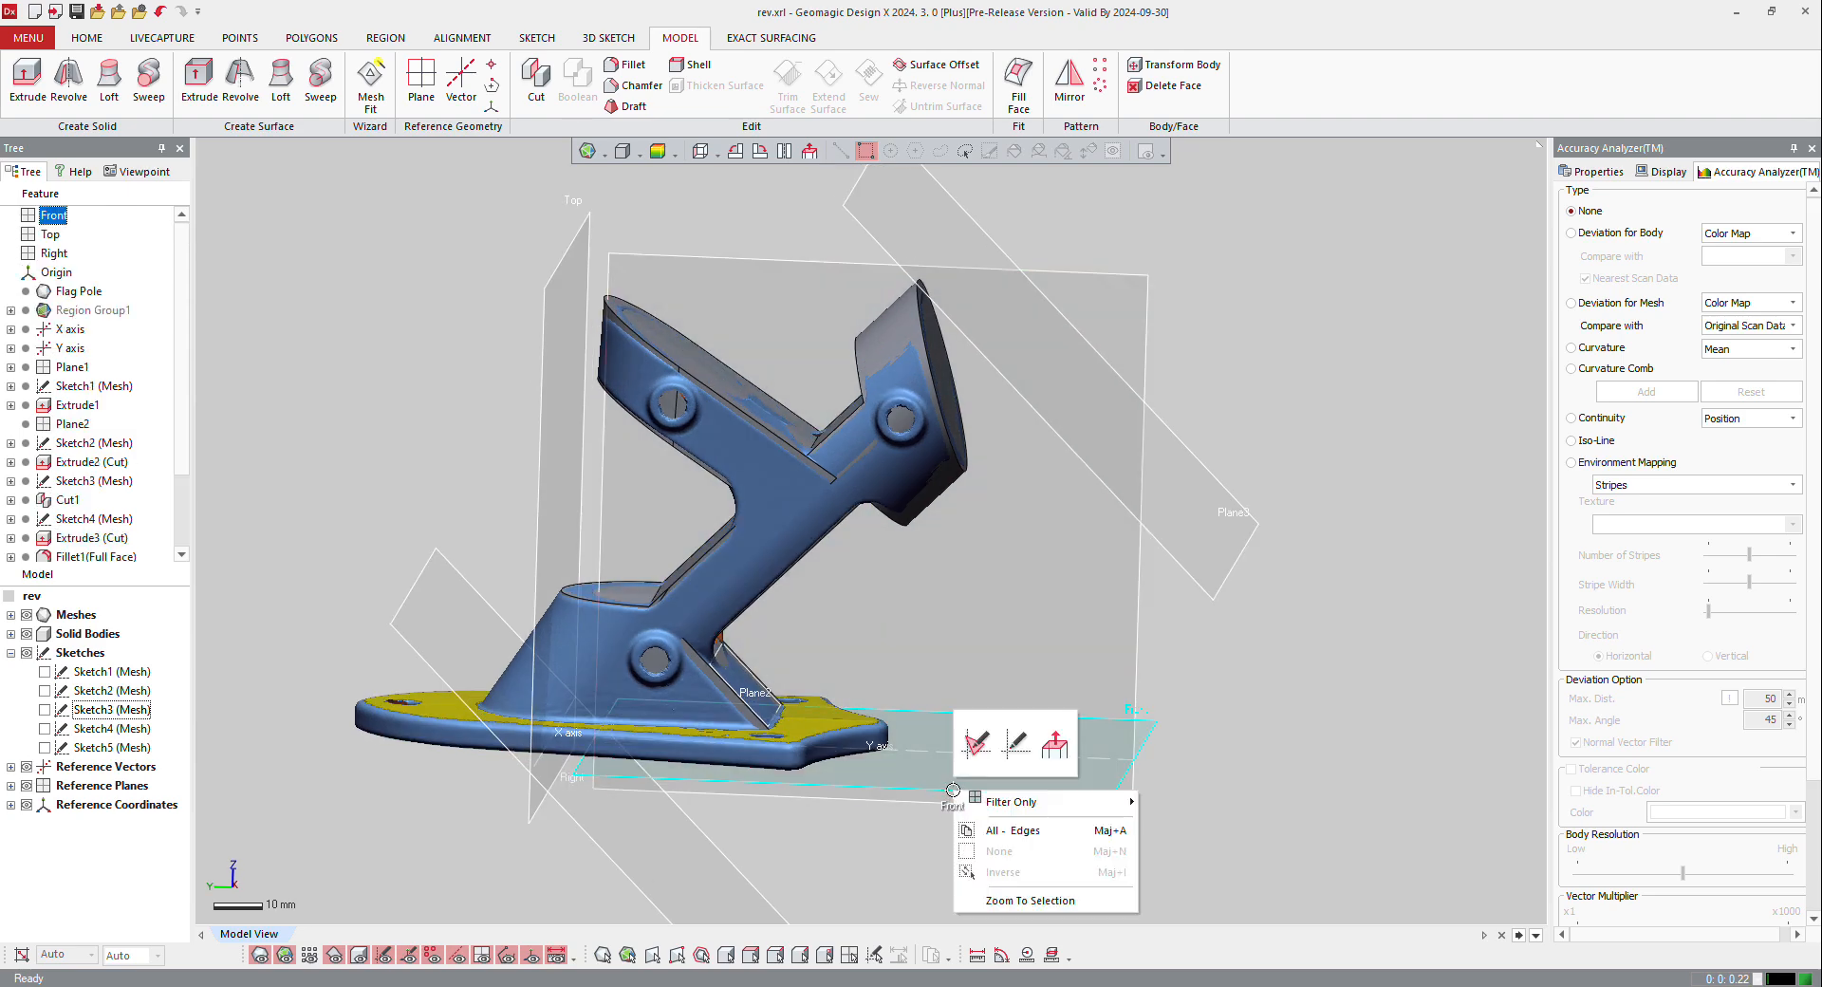
{"action": "left_click", "coordinate": [977, 743]}
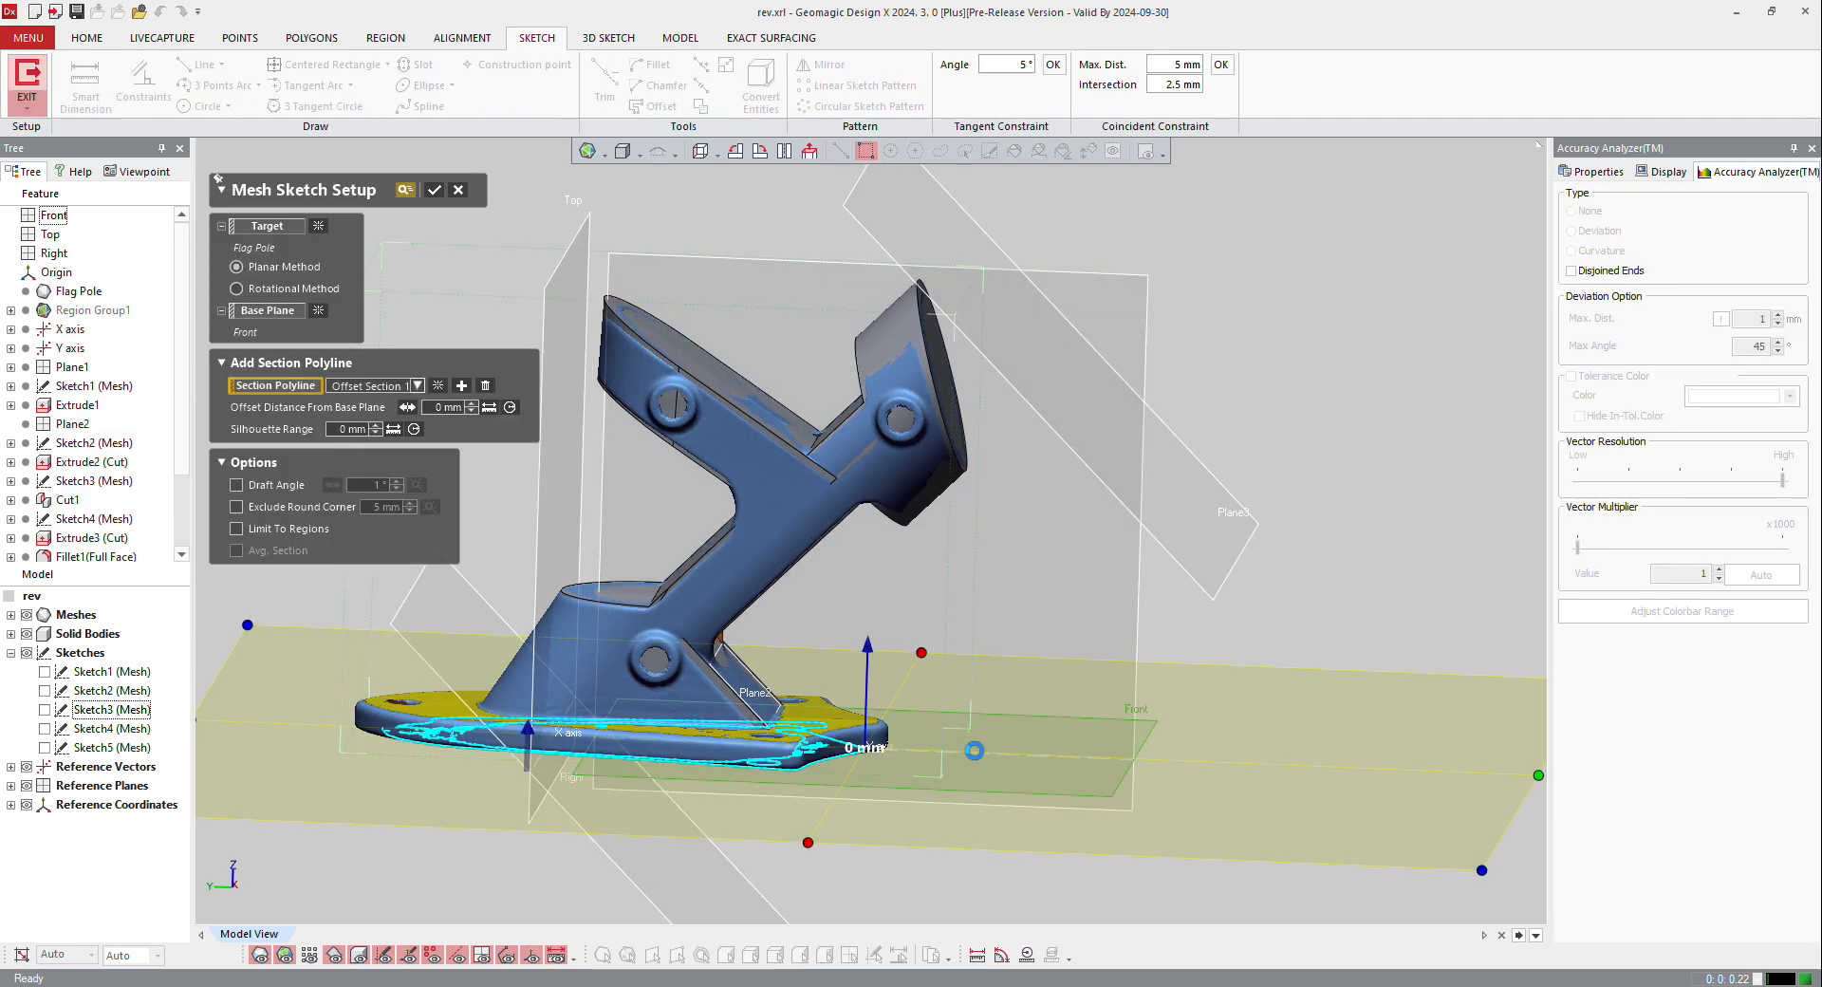
{"action": "scroll", "coordinate": [1039, 646], "scroll_direction": "down", "scroll_amount": 4}
{"action": "right_click_drag", "start_coordinate": [1042, 643], "coordinate": [1082, 685]}
{"action": "scroll", "coordinate": [715, 714], "scroll_direction": "up", "scroll_amount": 3}
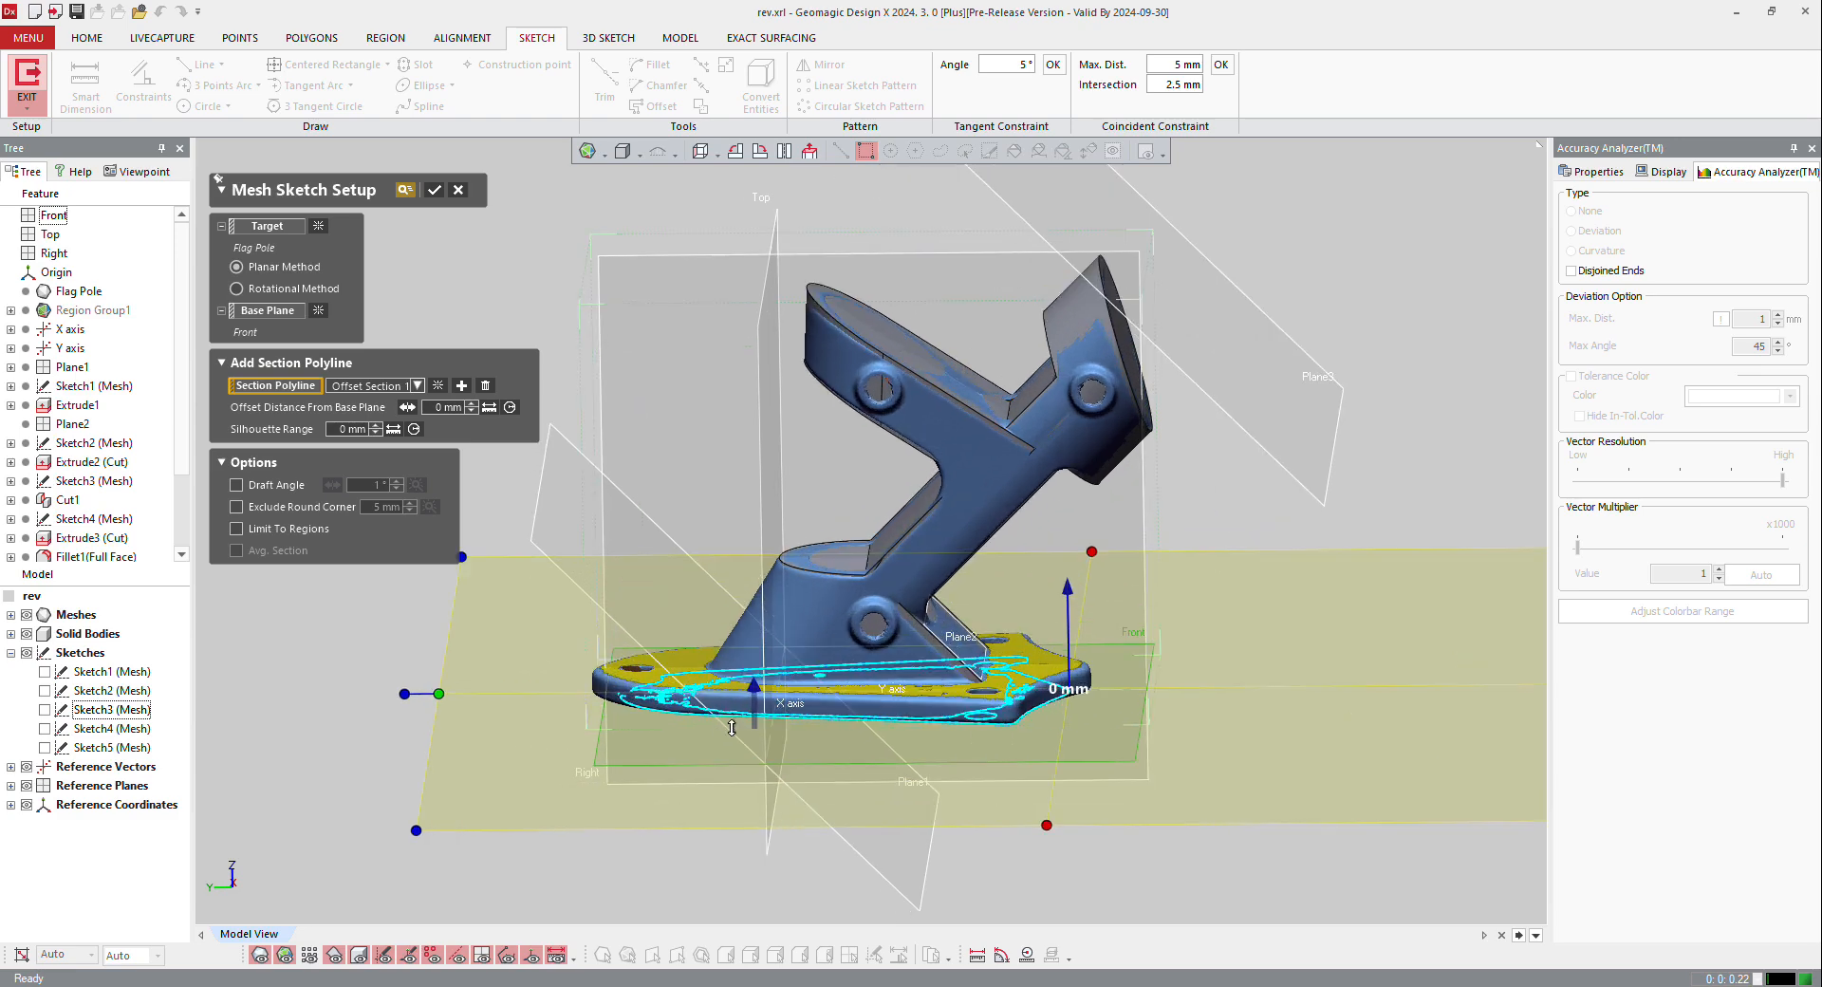
{"action": "left_click_drag", "start_coordinate": [754, 685], "coordinate": [747, 650]}
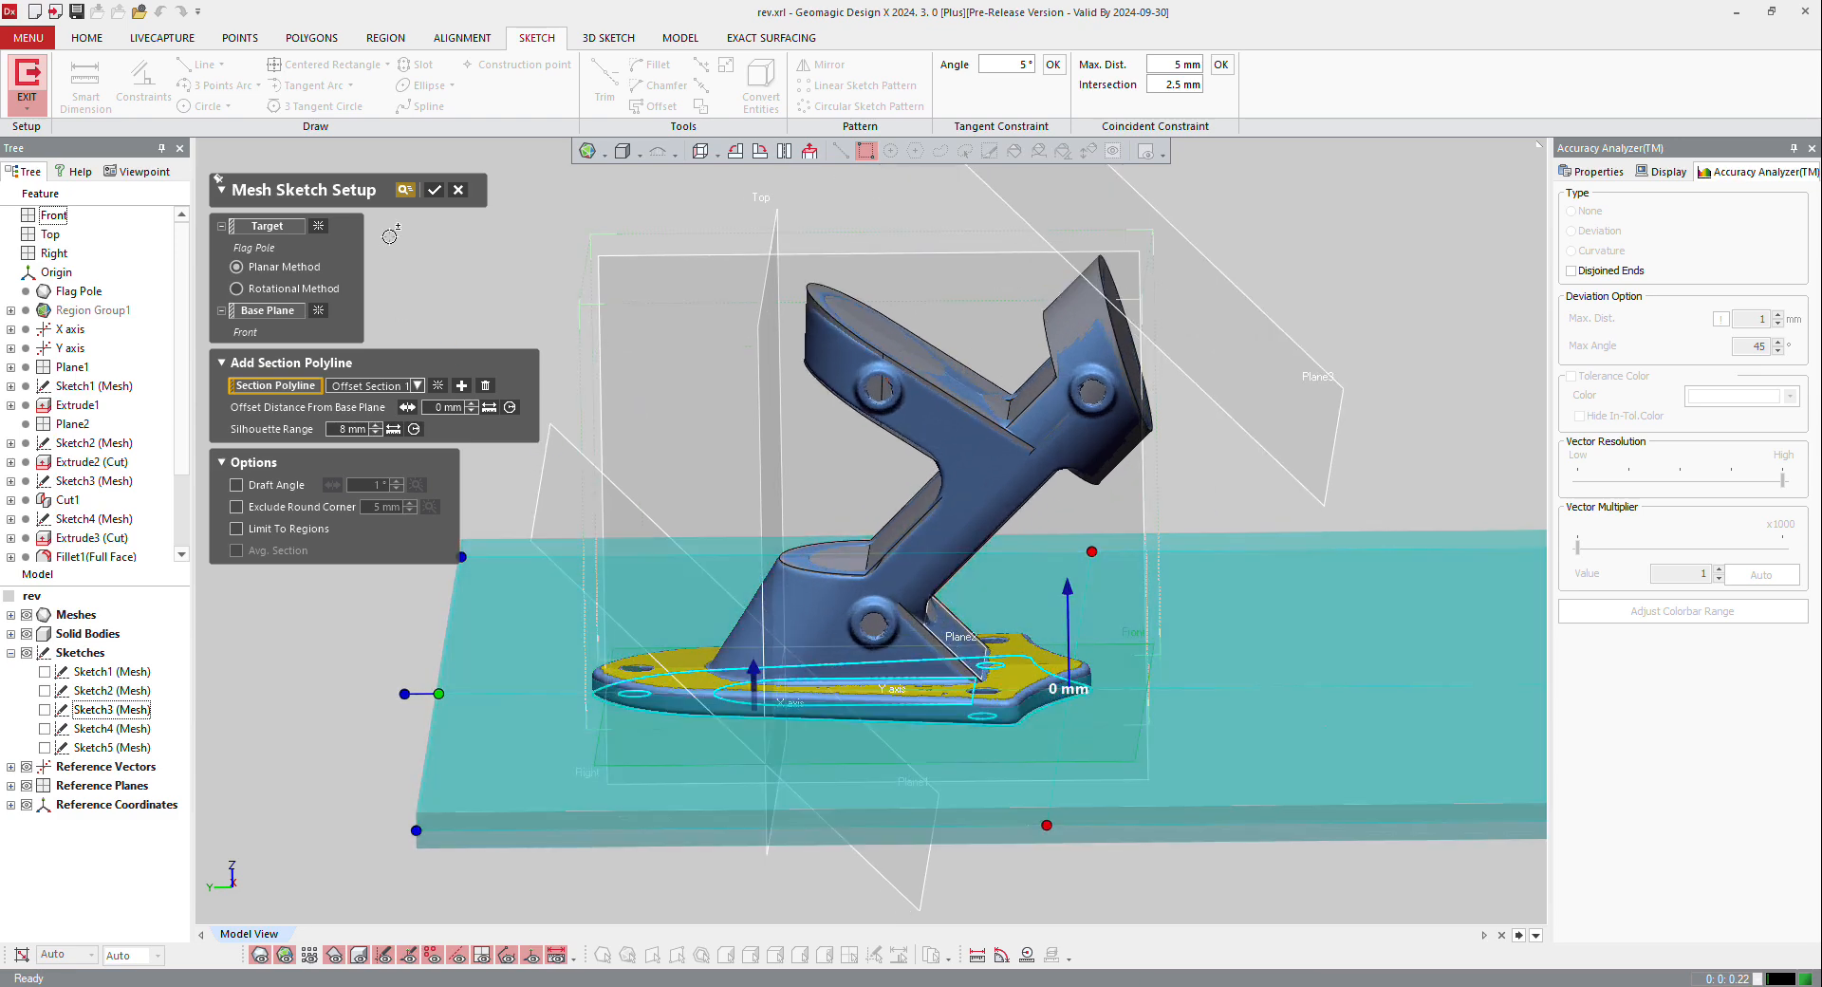
{"action": "left_click", "coordinate": [436, 188]}
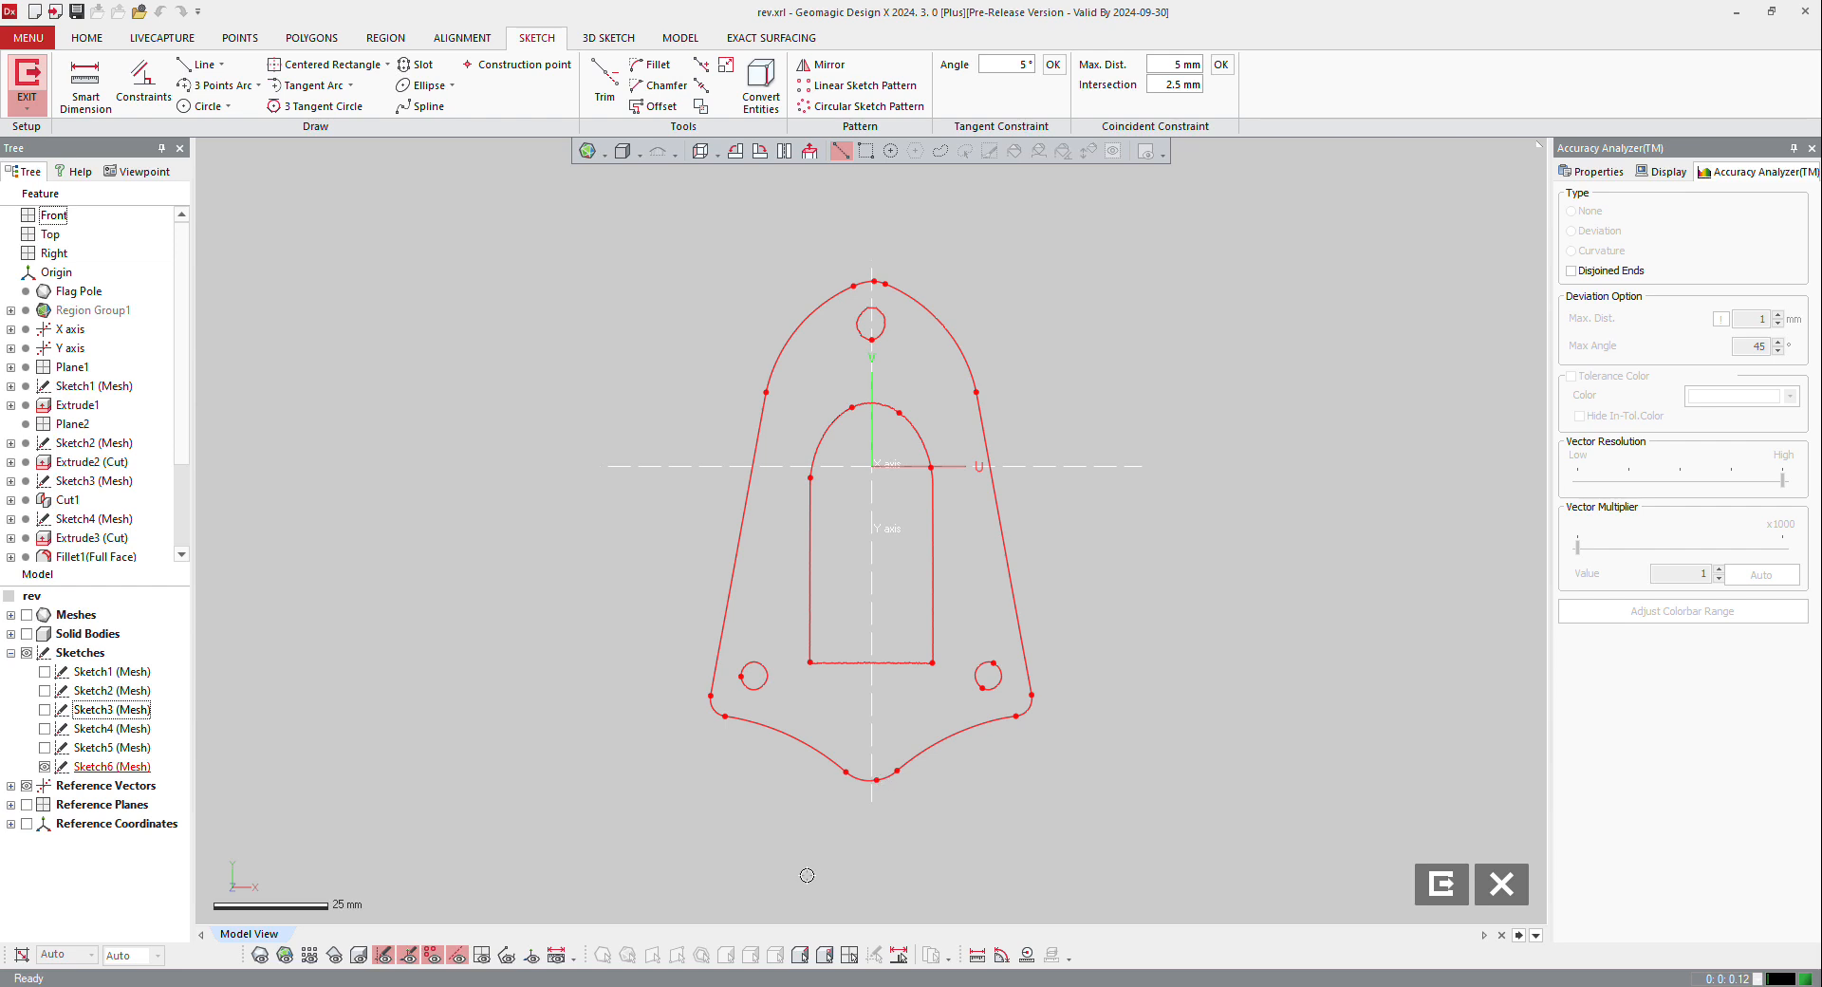
Step: Fit a line to the base outline's left straight side and draw a tangent arc from its upper end along the upper curve
{"action": "left_click", "coordinate": [94, 80]}
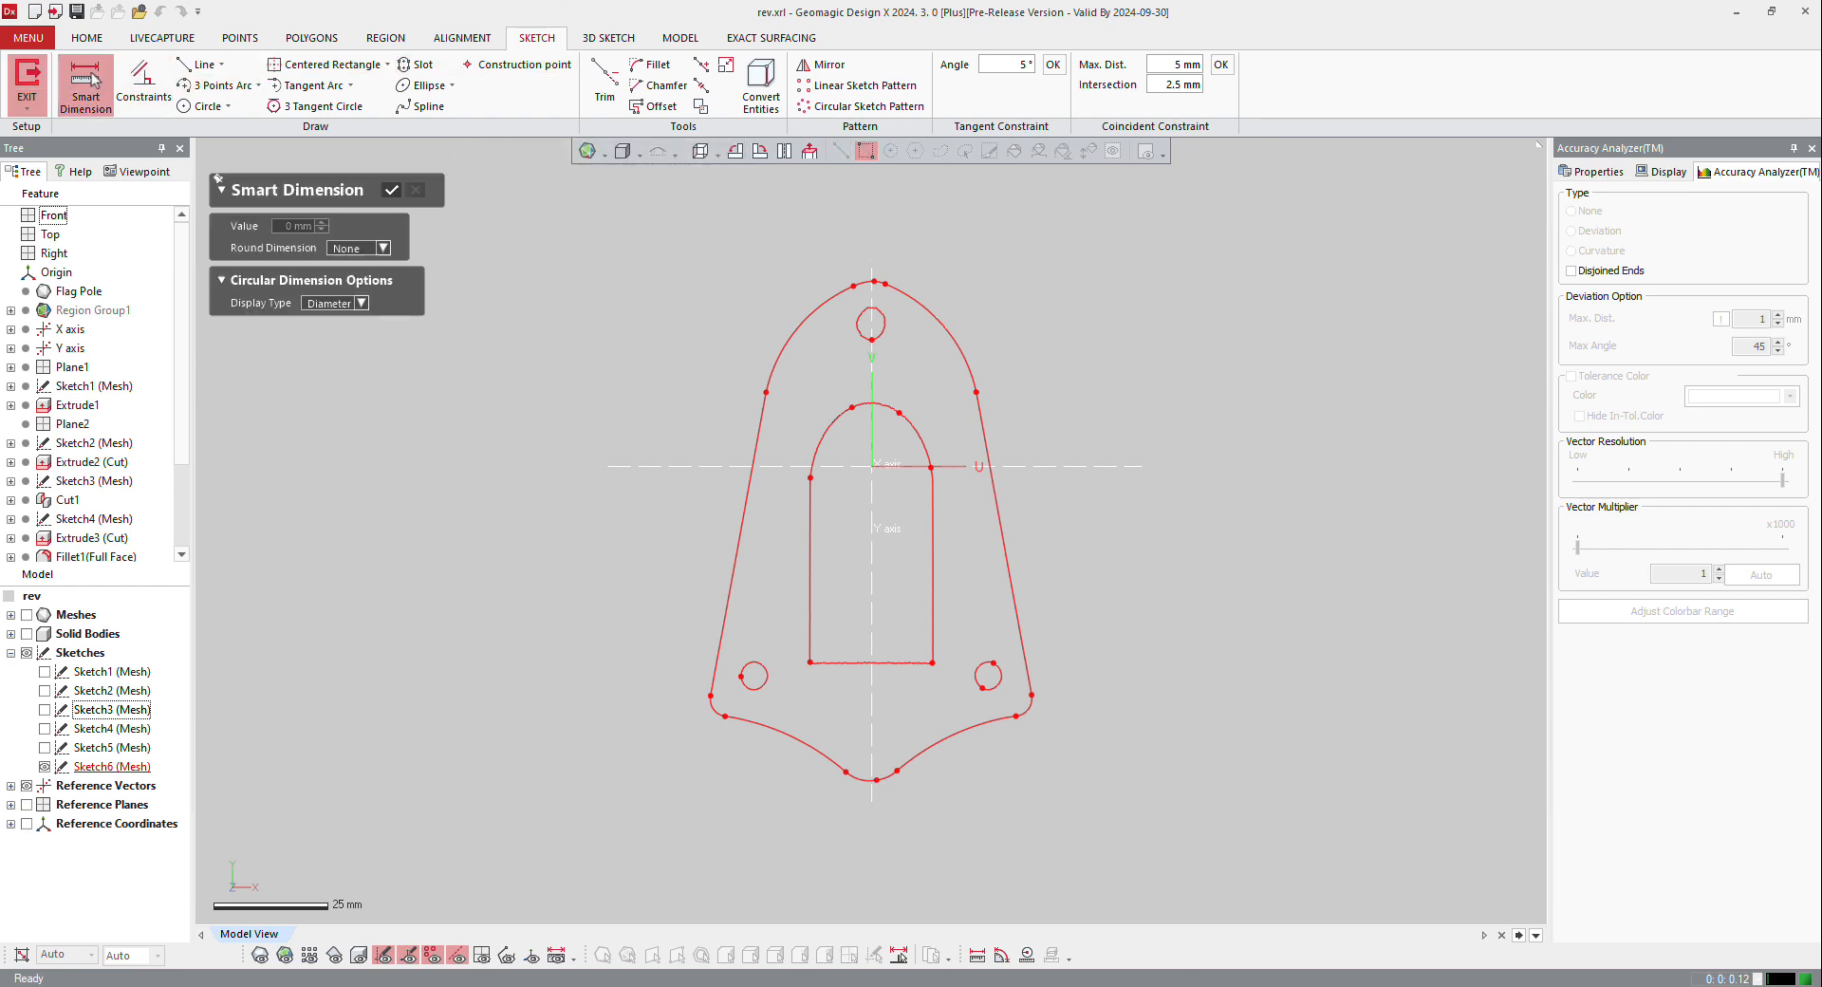
{"action": "left_click", "coordinate": [198, 65]}
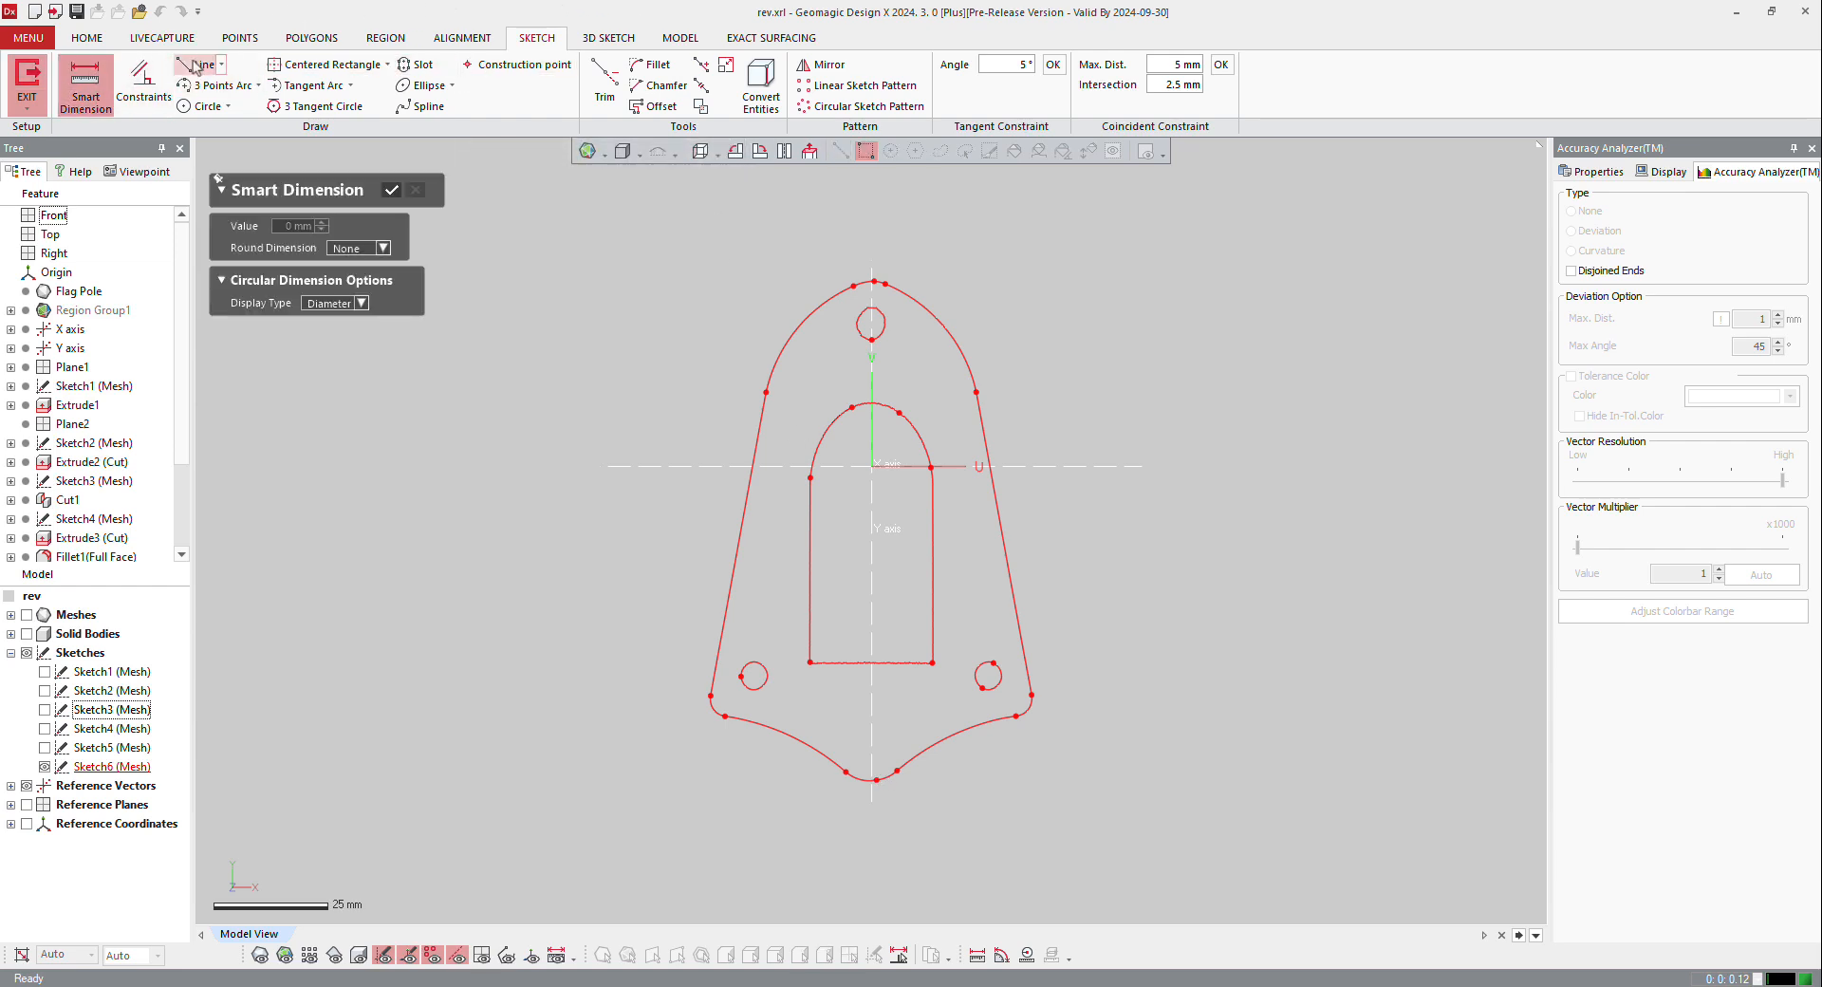
{"action": "left_click", "coordinate": [746, 511]}
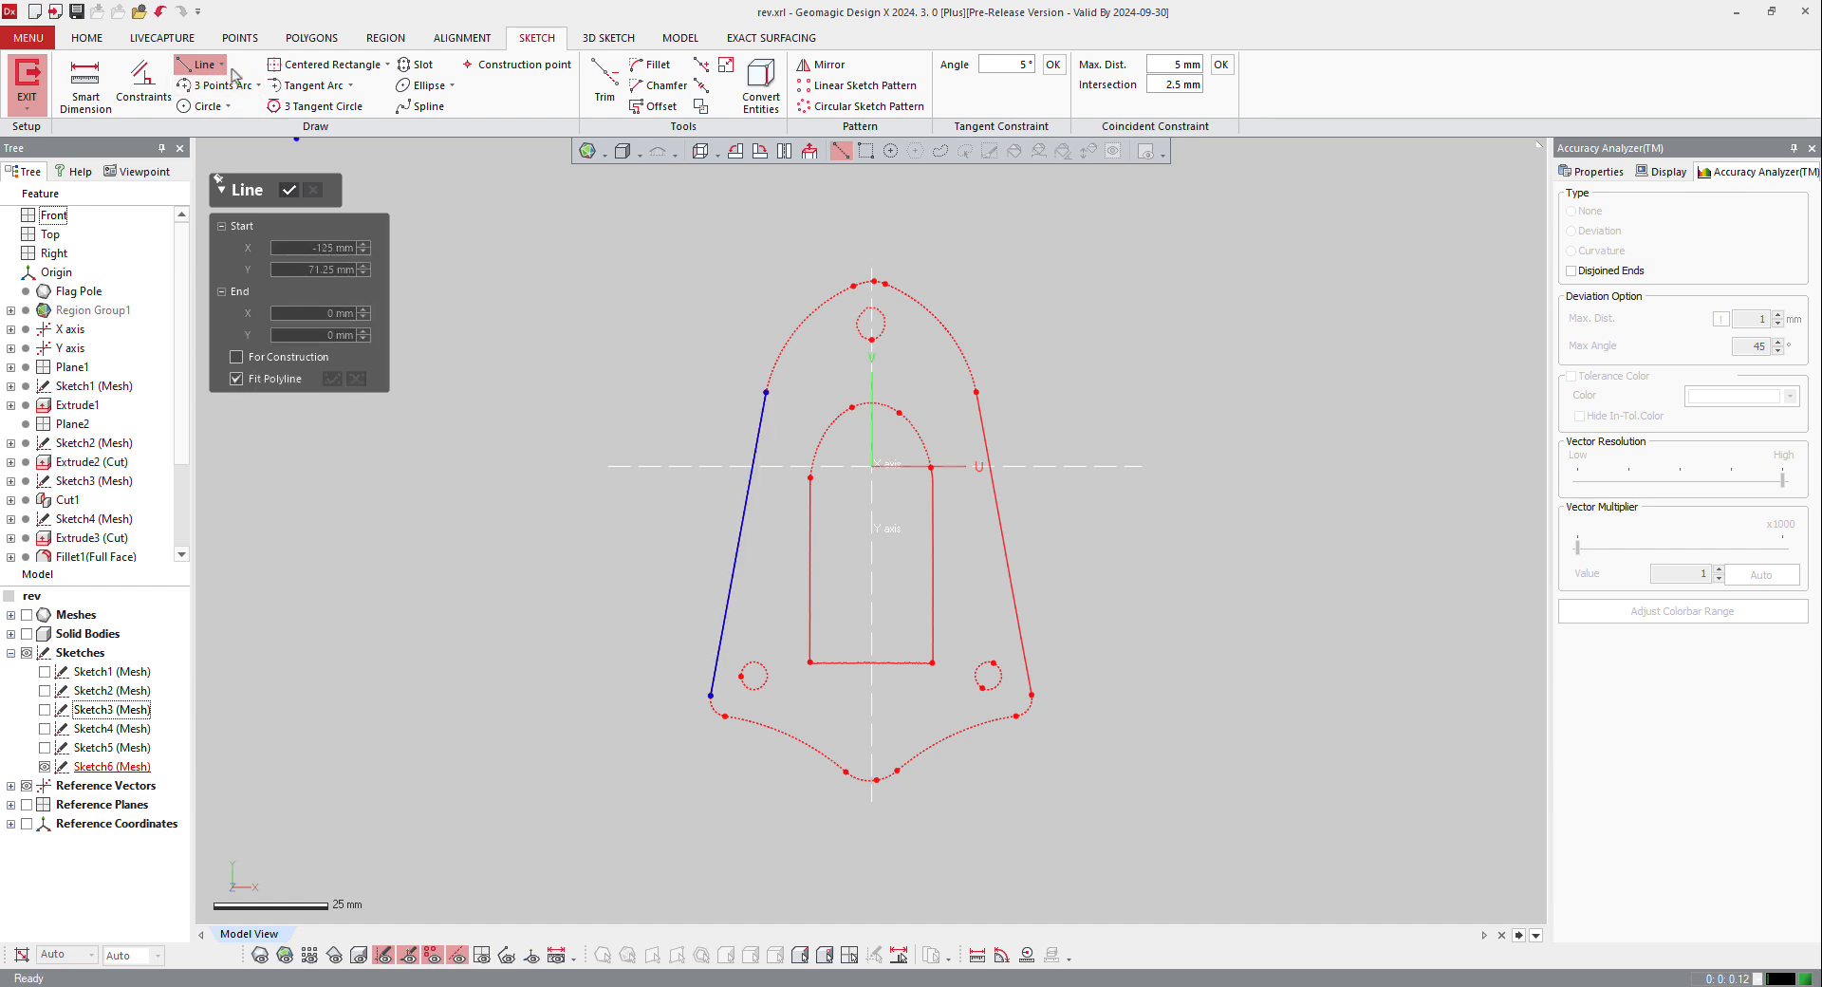
{"action": "left_click", "coordinate": [287, 86]}
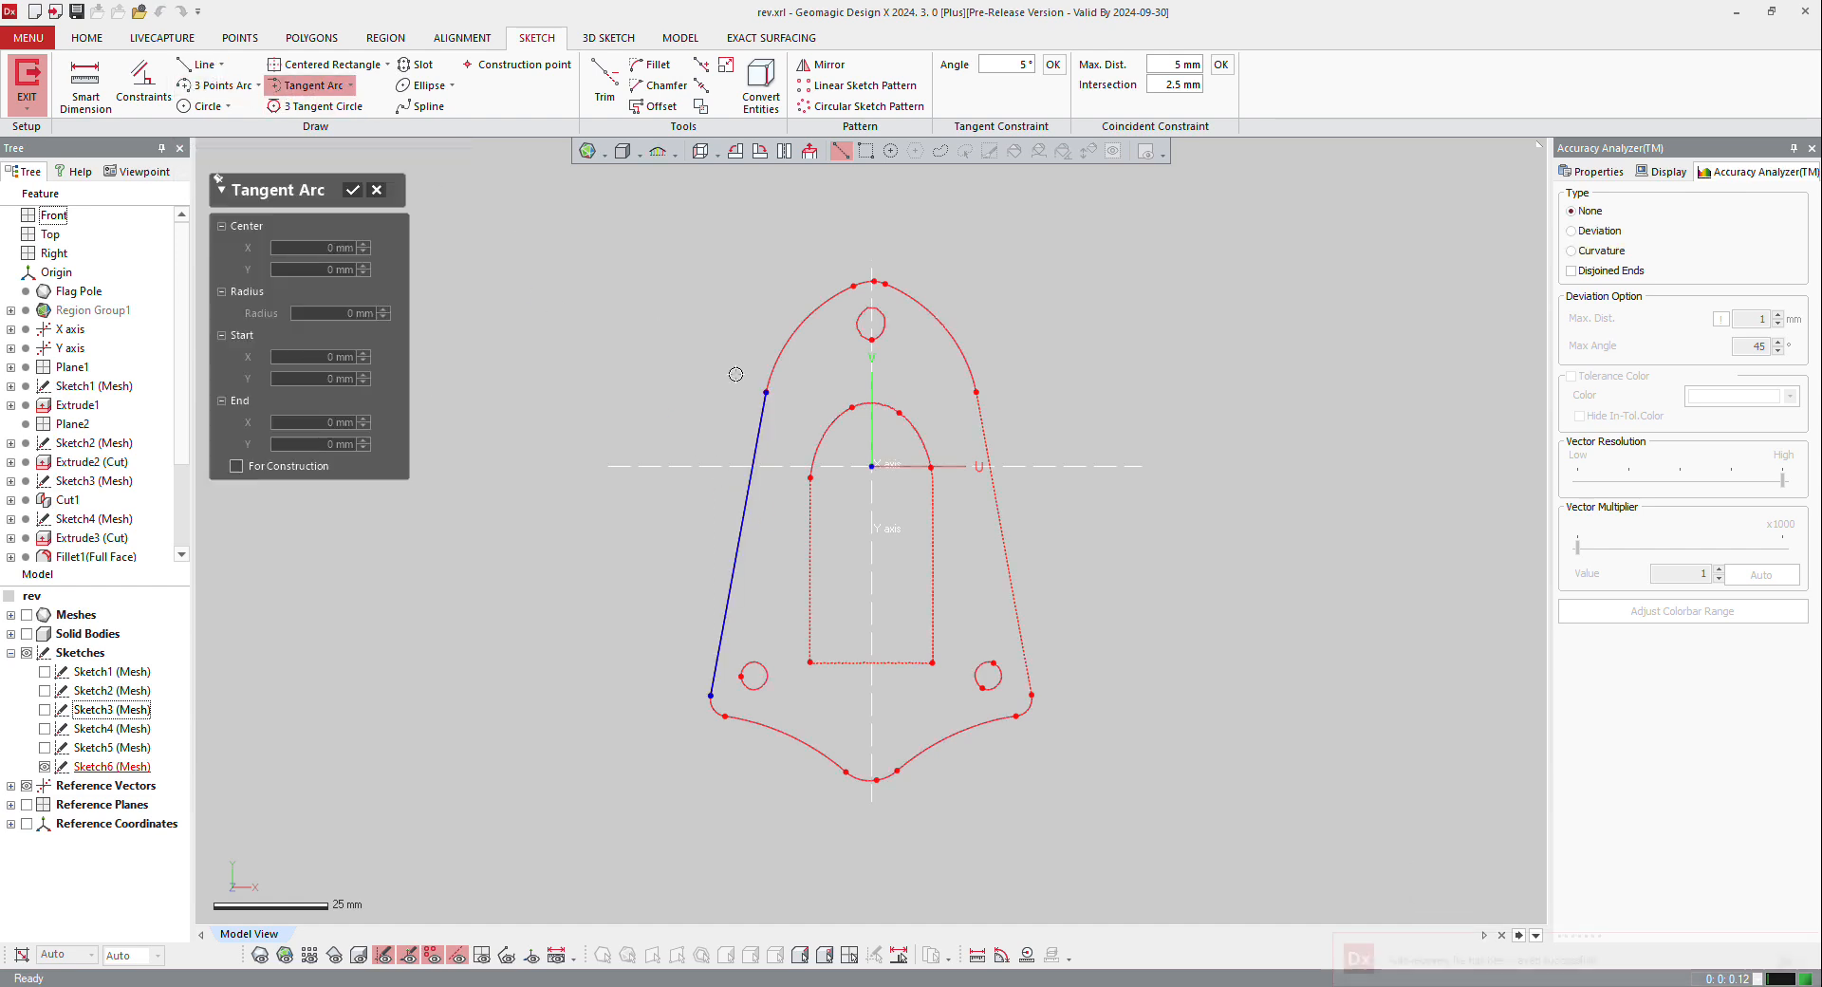
{"action": "left_click", "coordinate": [765, 392]}
{"action": "left_click", "coordinate": [851, 287]}
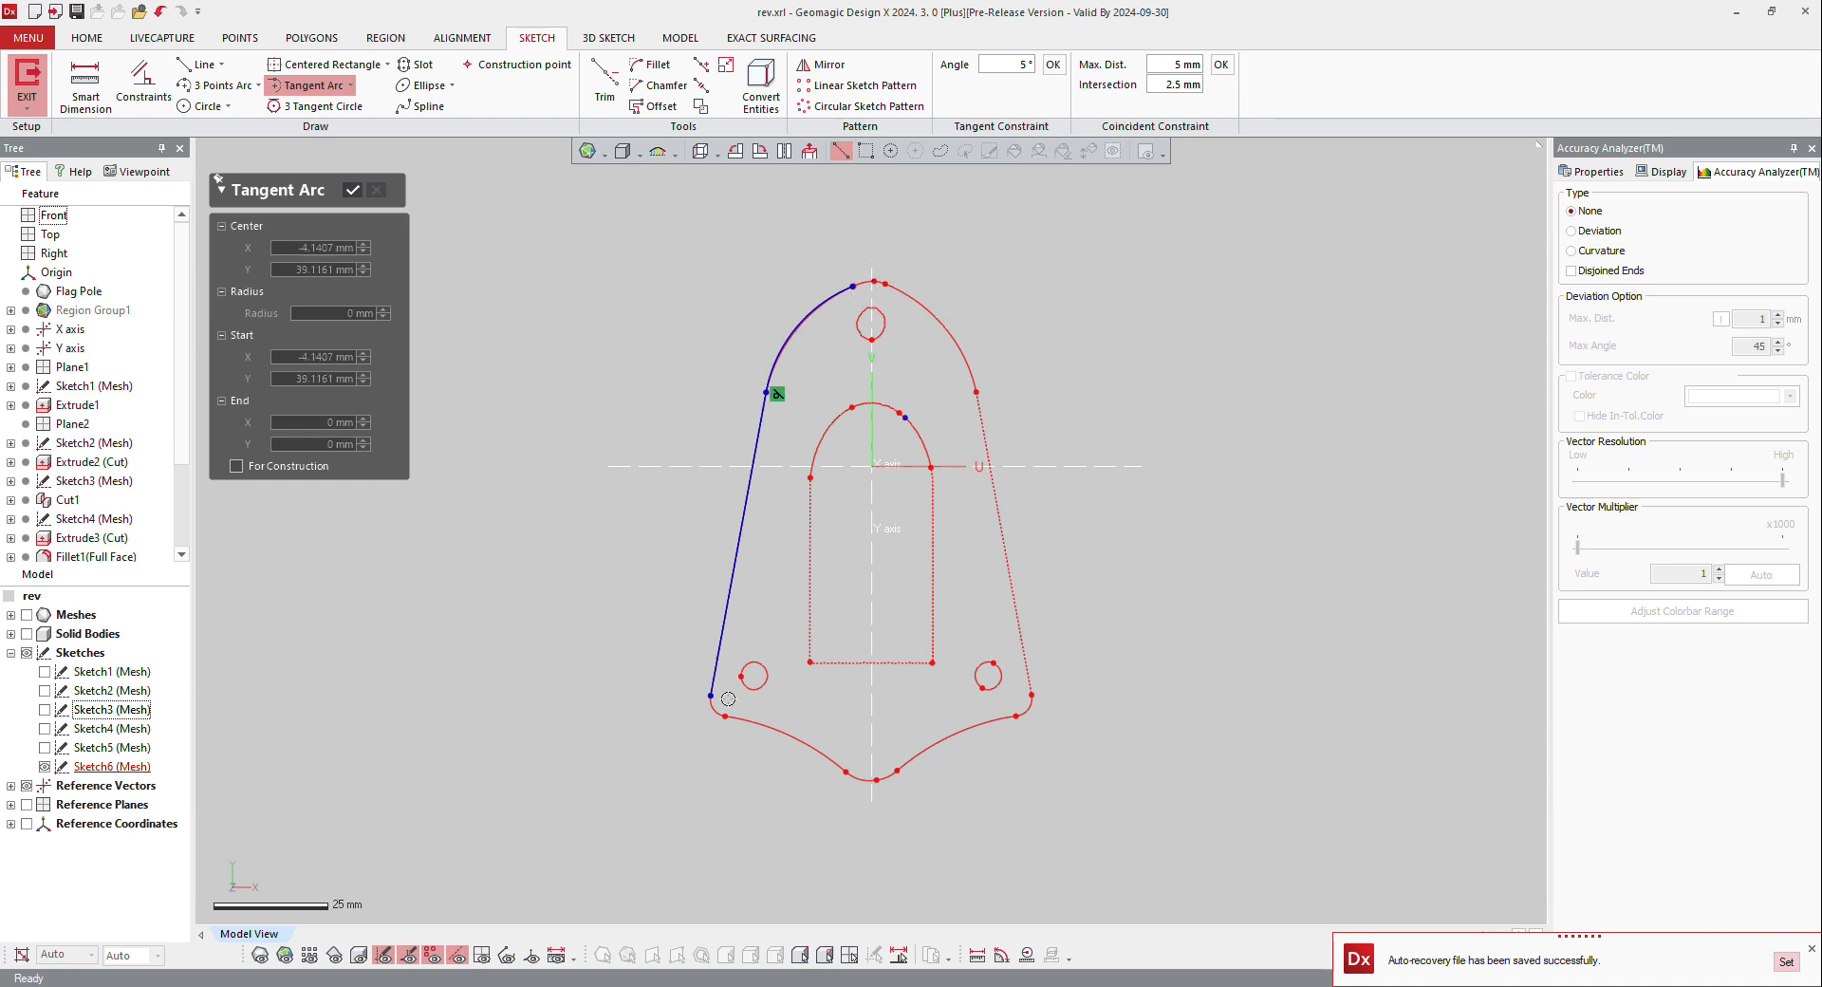
{"action": "left_click", "coordinate": [352, 190]}
Step: Fit a three-point arc to the concave lower-left curve of the base outline
{"action": "left_click", "coordinate": [216, 86]}
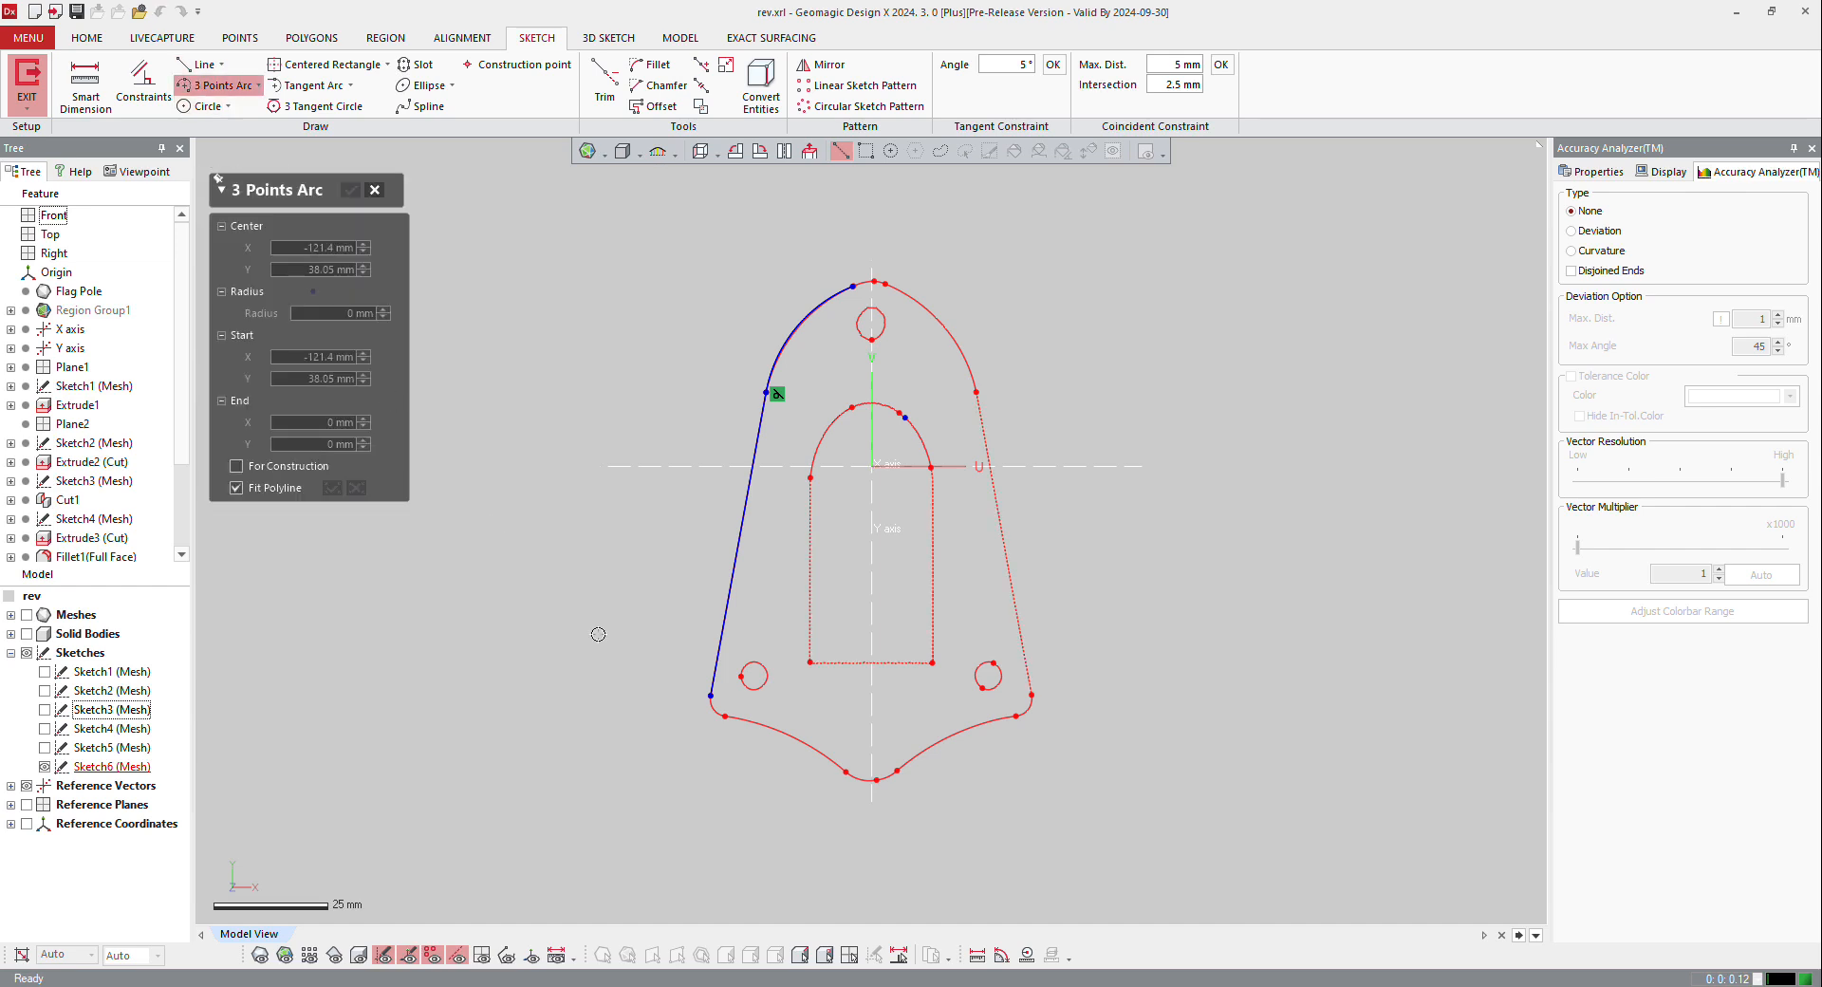
{"action": "left_click", "coordinate": [778, 729]}
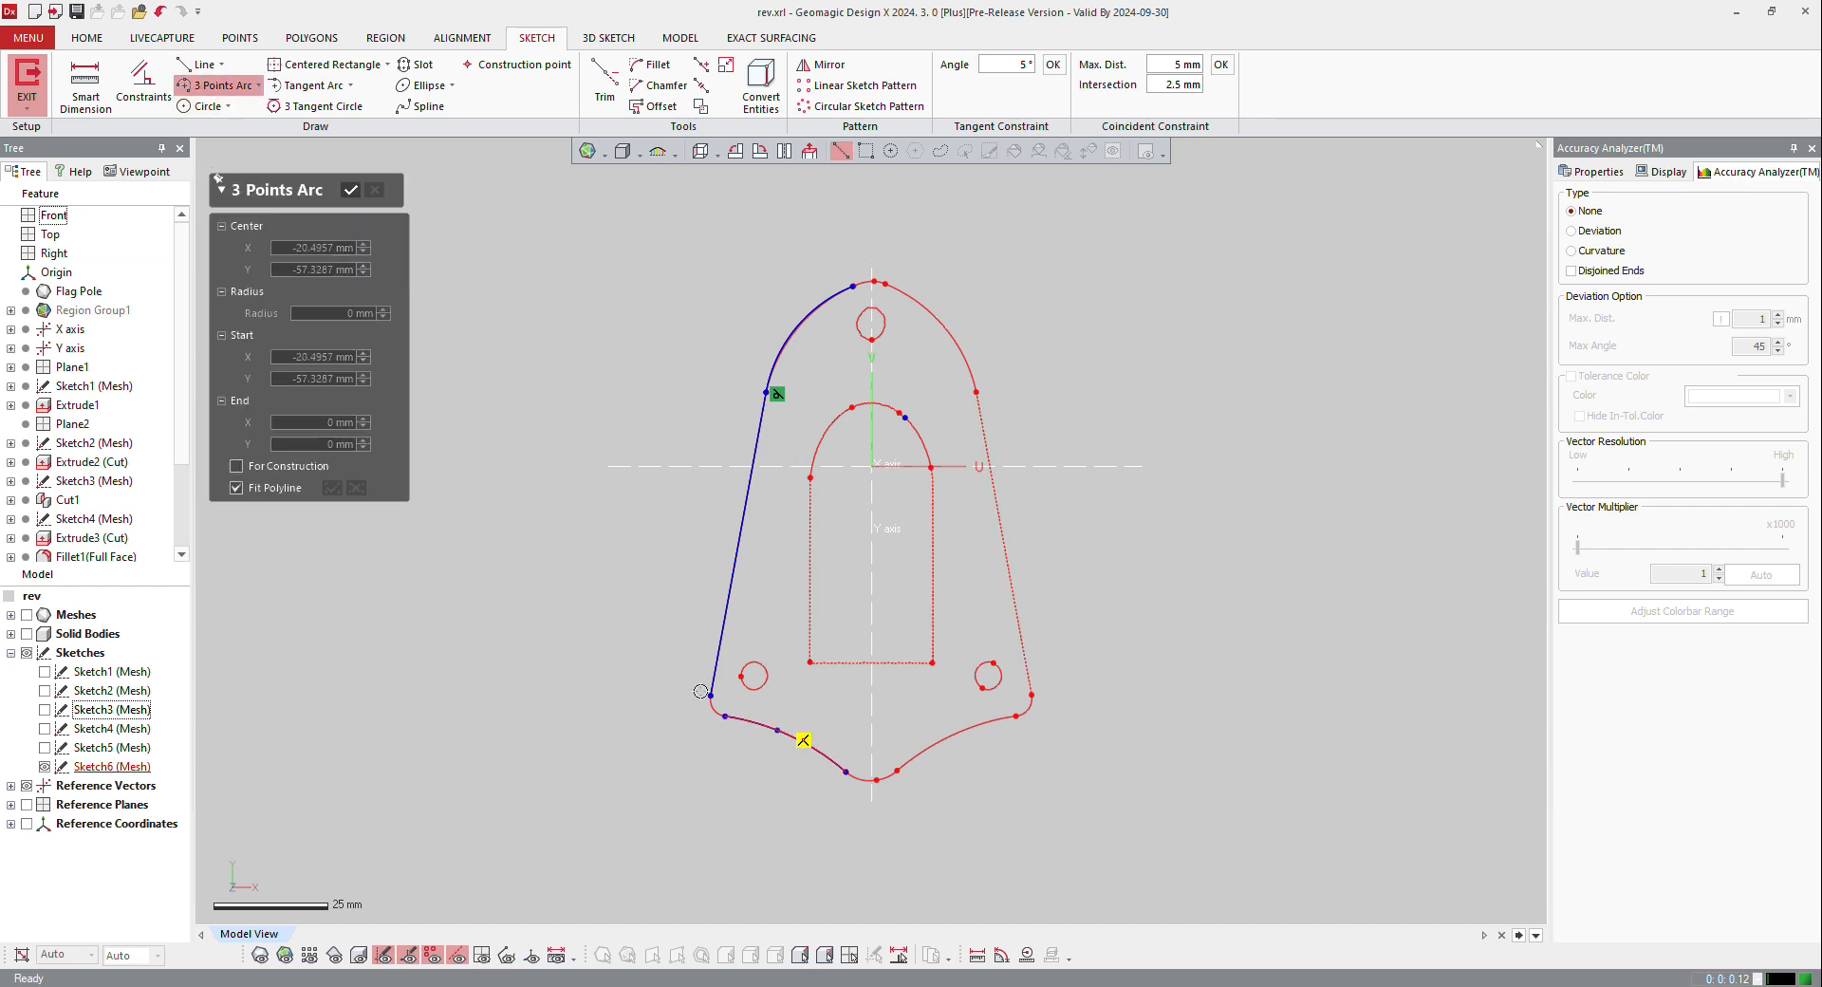
{"action": "key", "text": "Escape"}
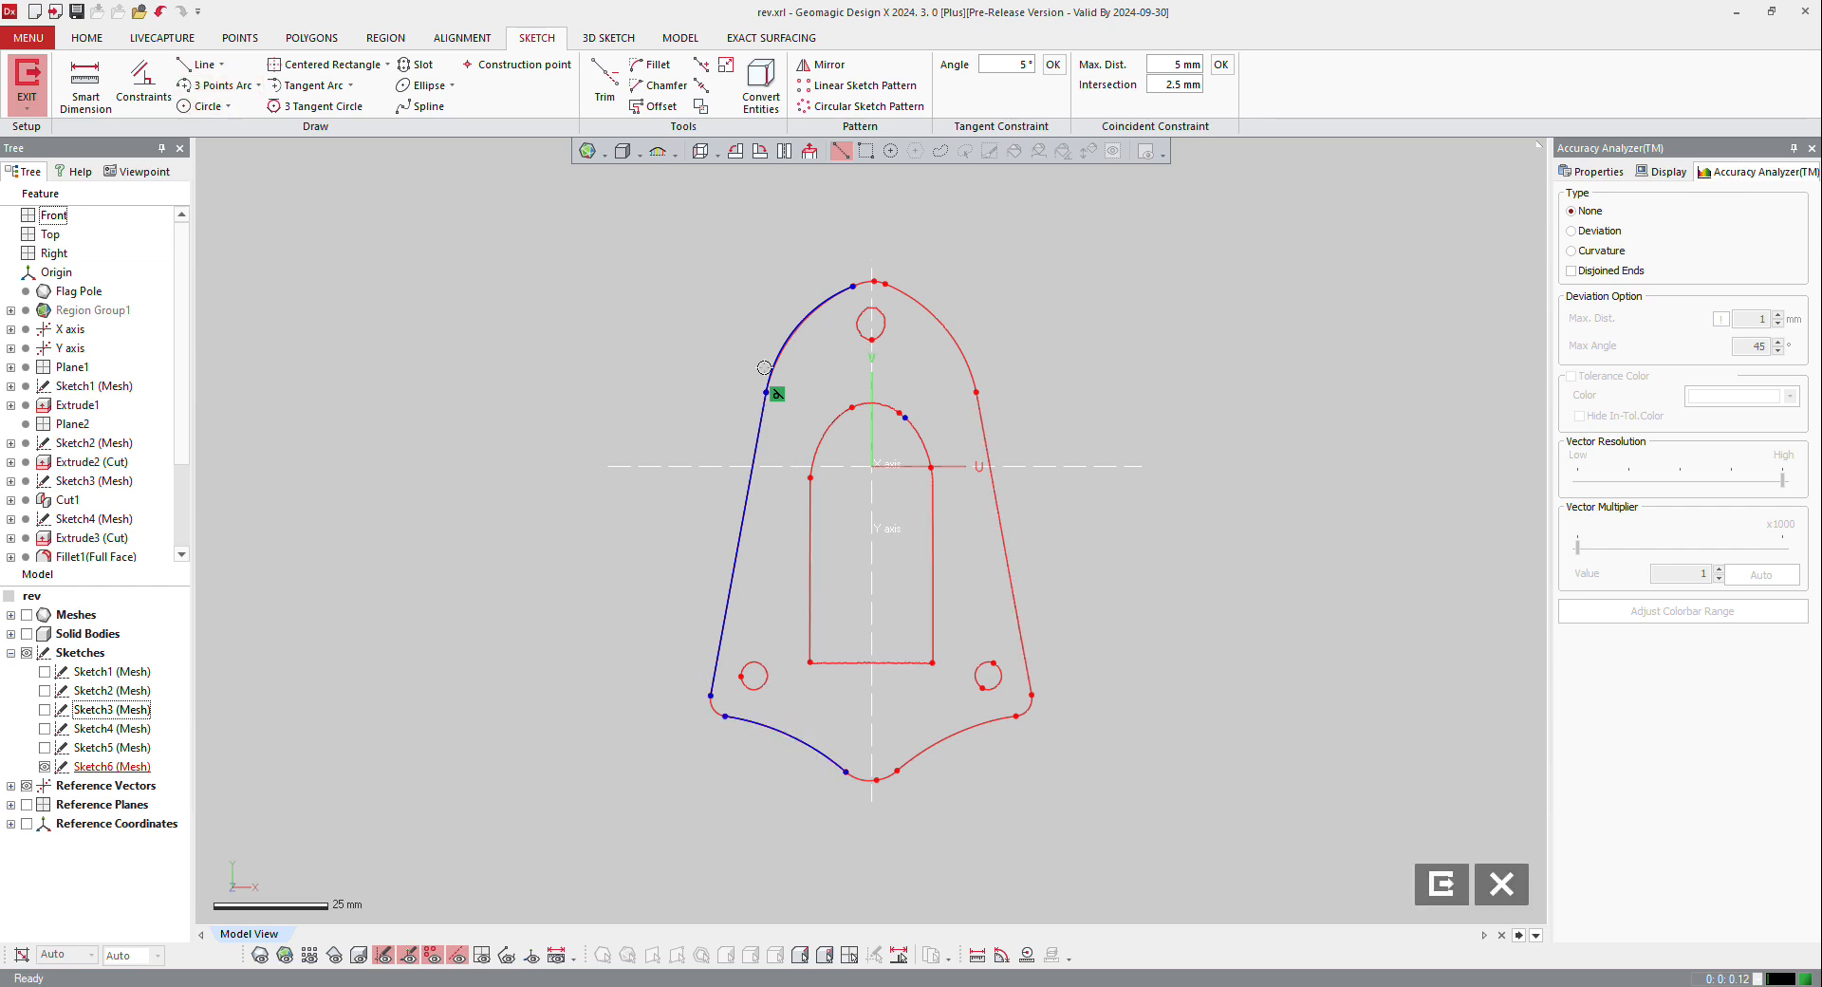
Step: Apply a fixed constraint to the straight left side line of the base outline
{"action": "scroll", "coordinate": [837, 315], "scroll_direction": "up", "scroll_amount": 2}
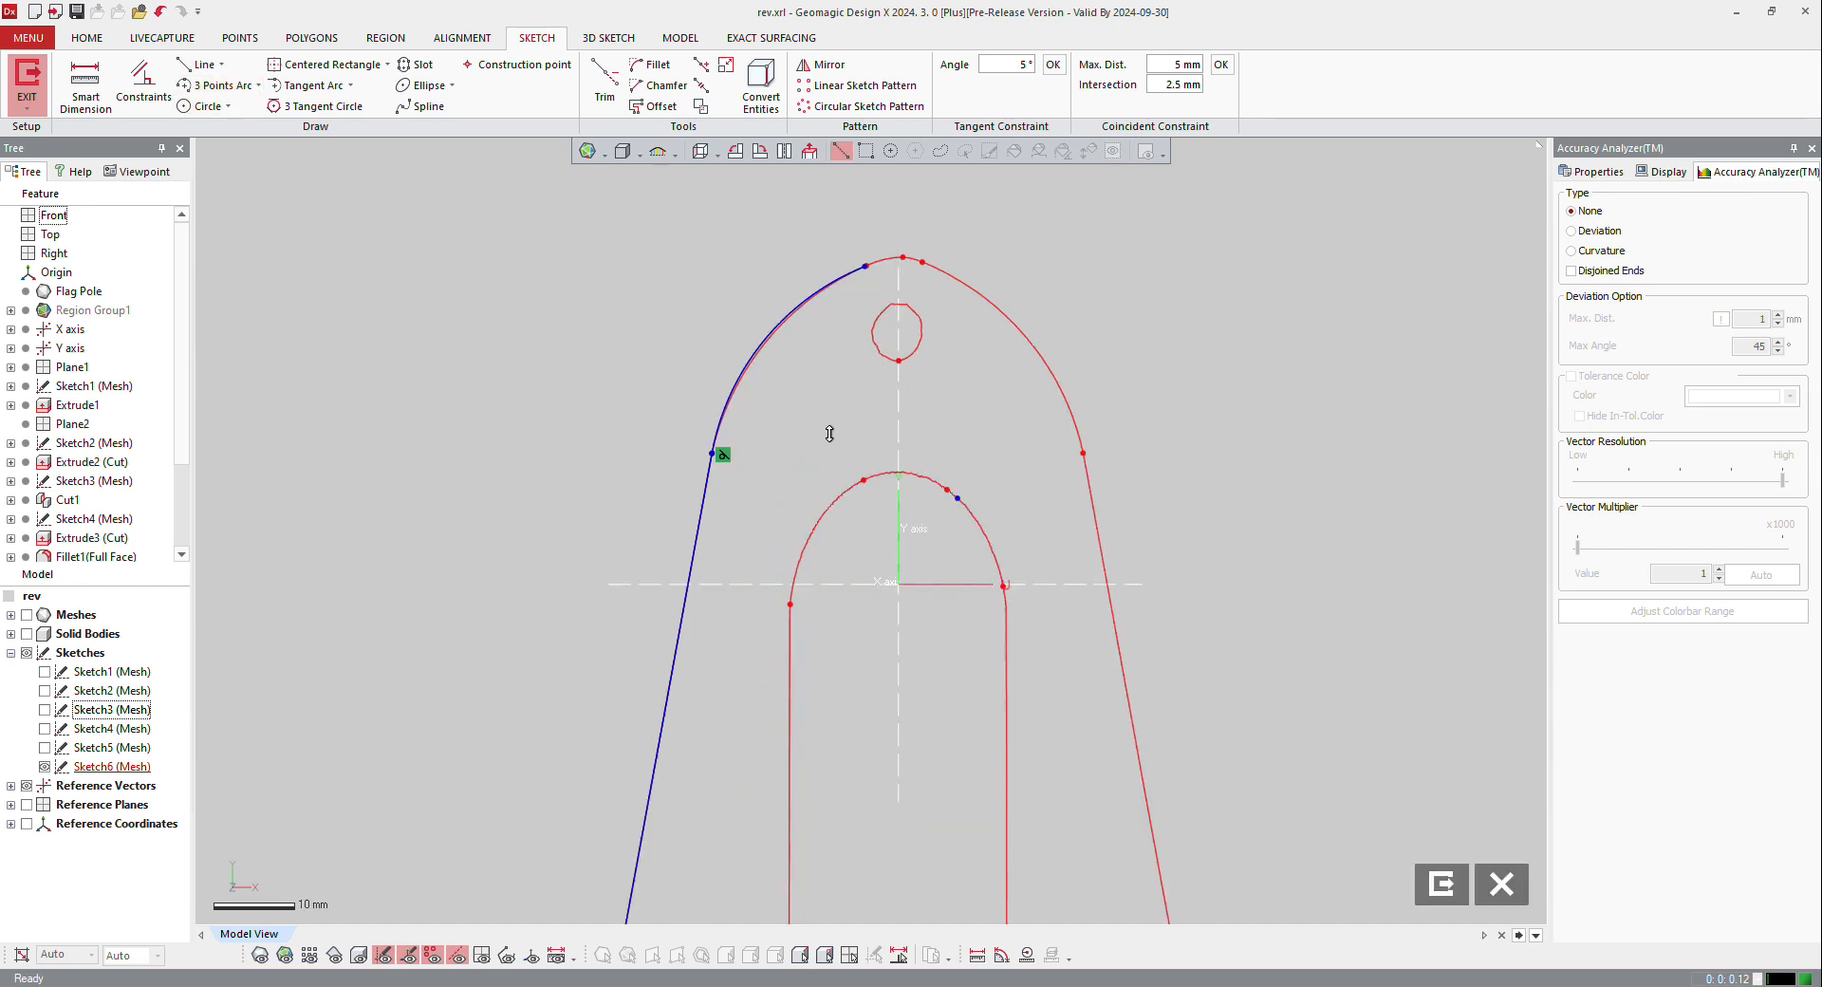
{"action": "right_click", "coordinate": [703, 534]}
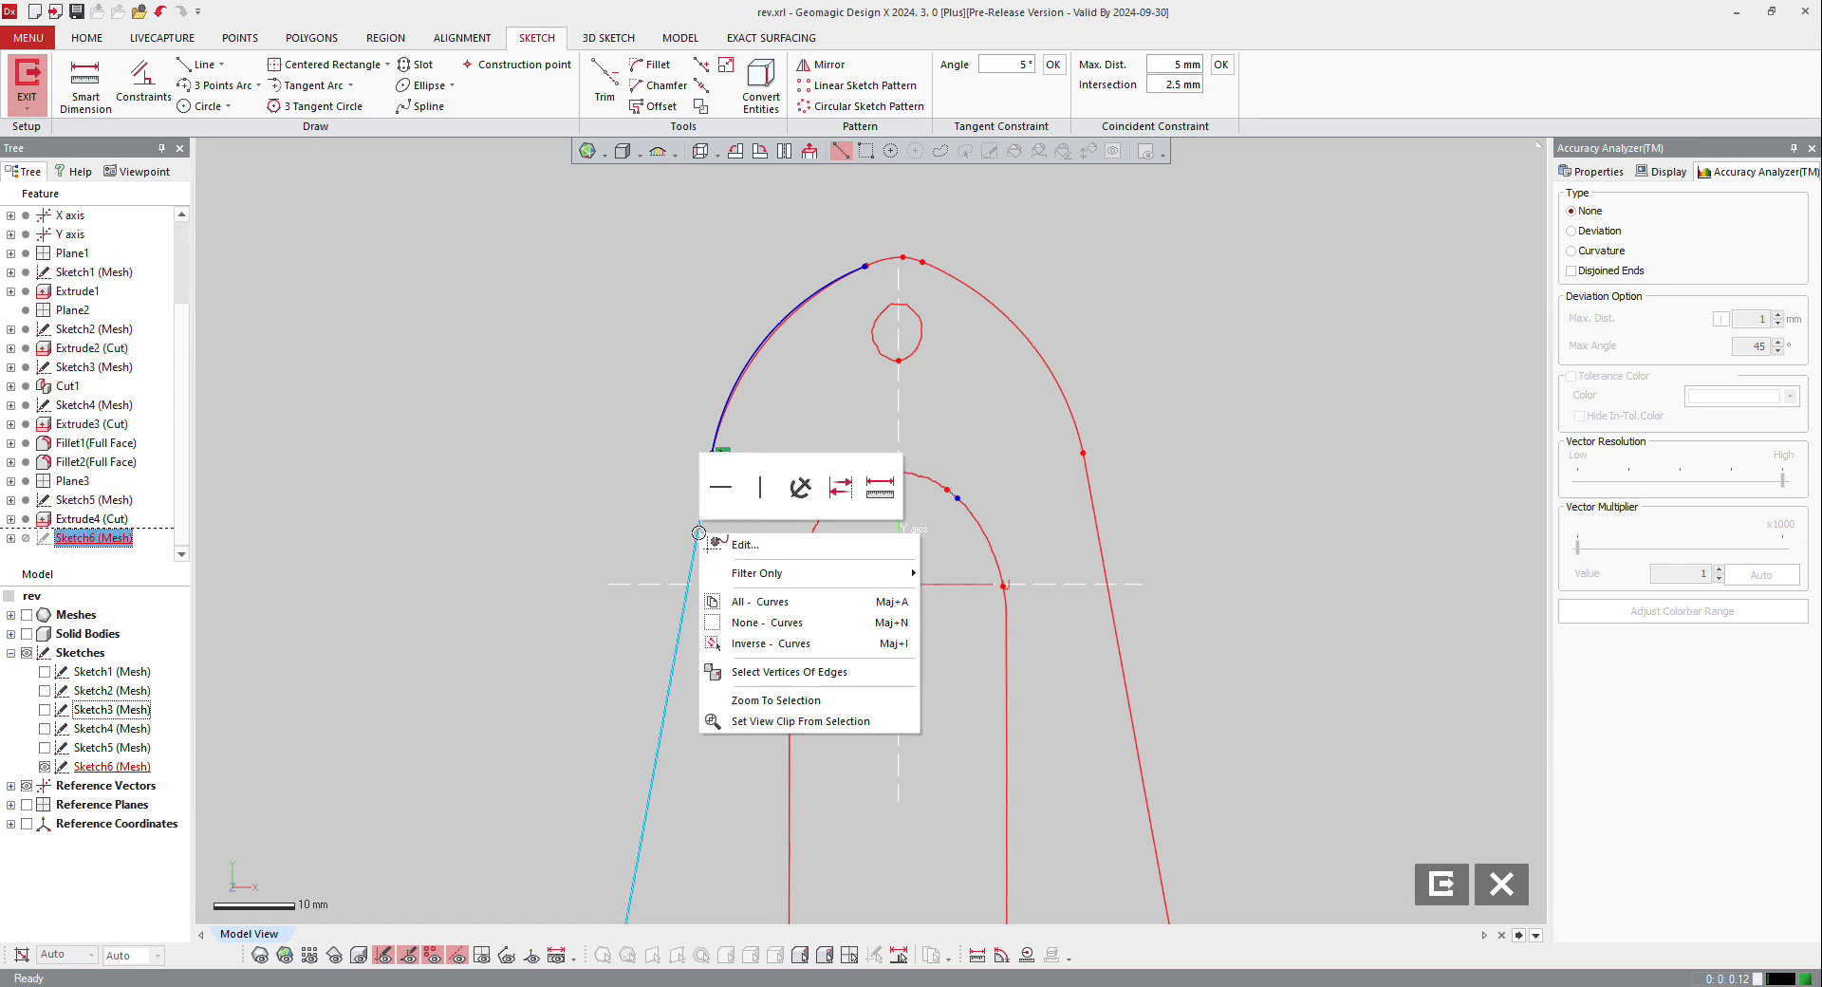
{"action": "left_click", "coordinate": [797, 492]}
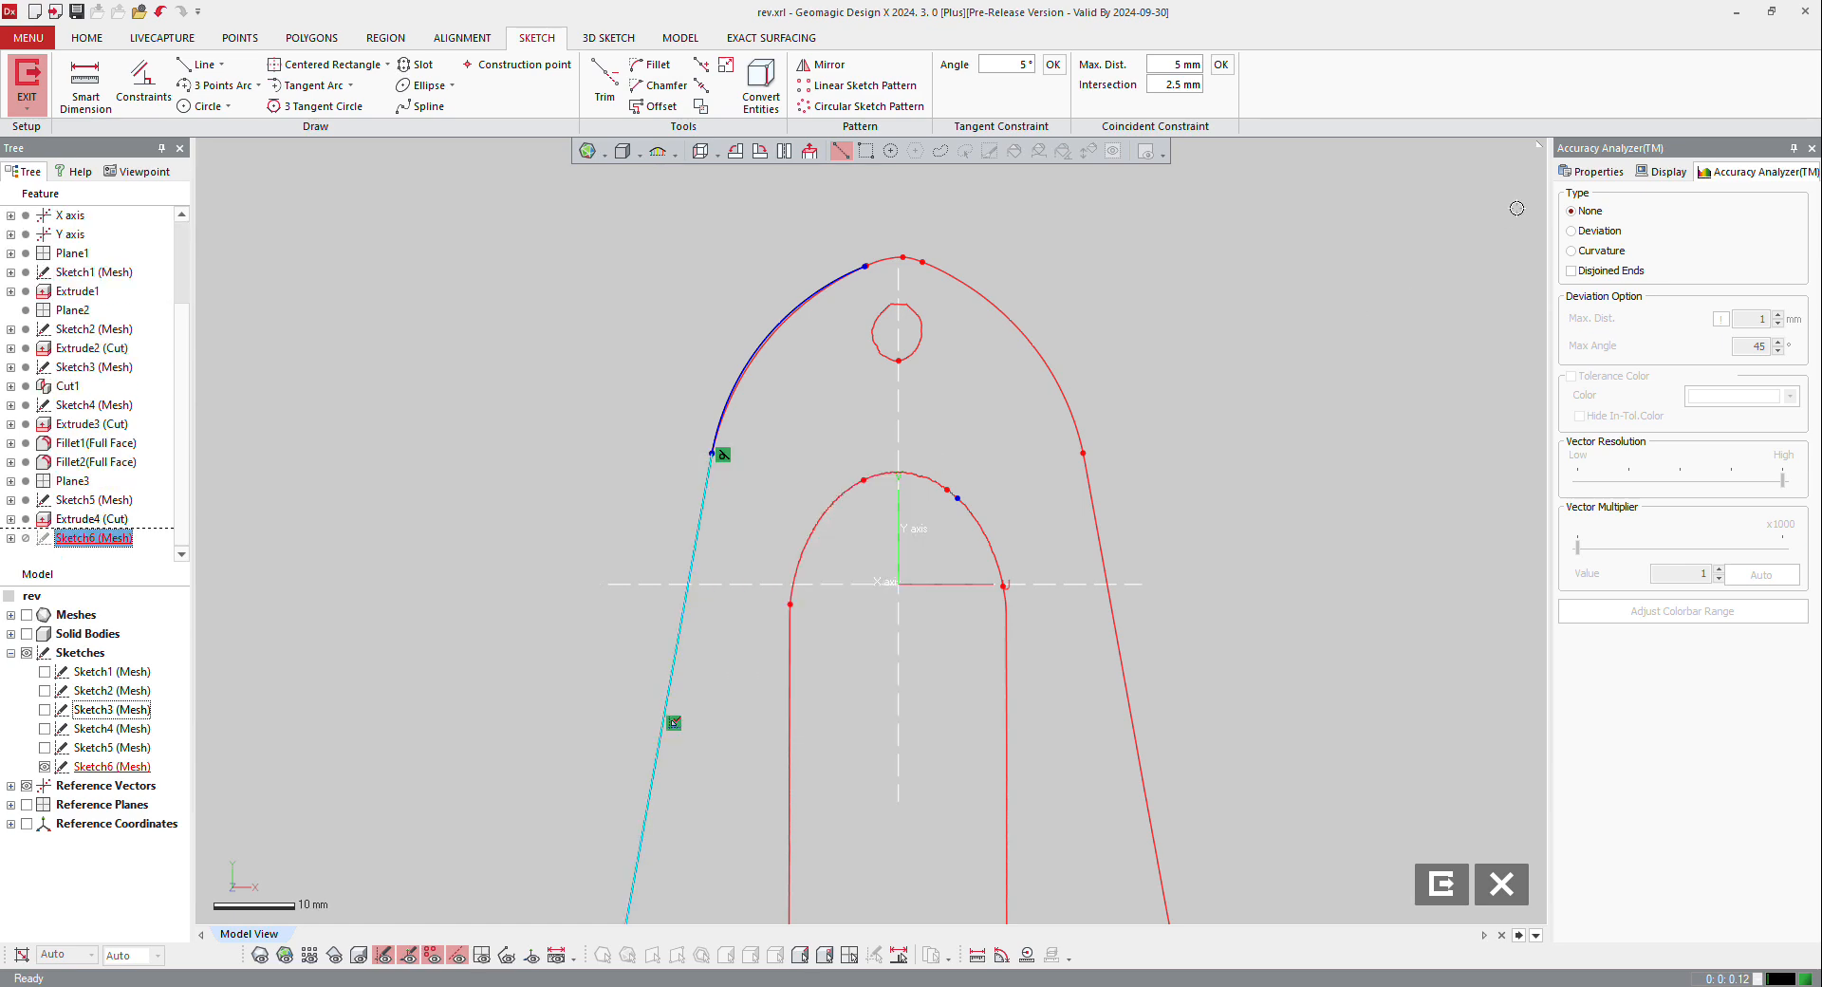
Step: Display the sketch deviation with a vector multiplier of 36.325 and examine the upper-left tangent arc
{"action": "left_click", "coordinate": [1598, 231]}
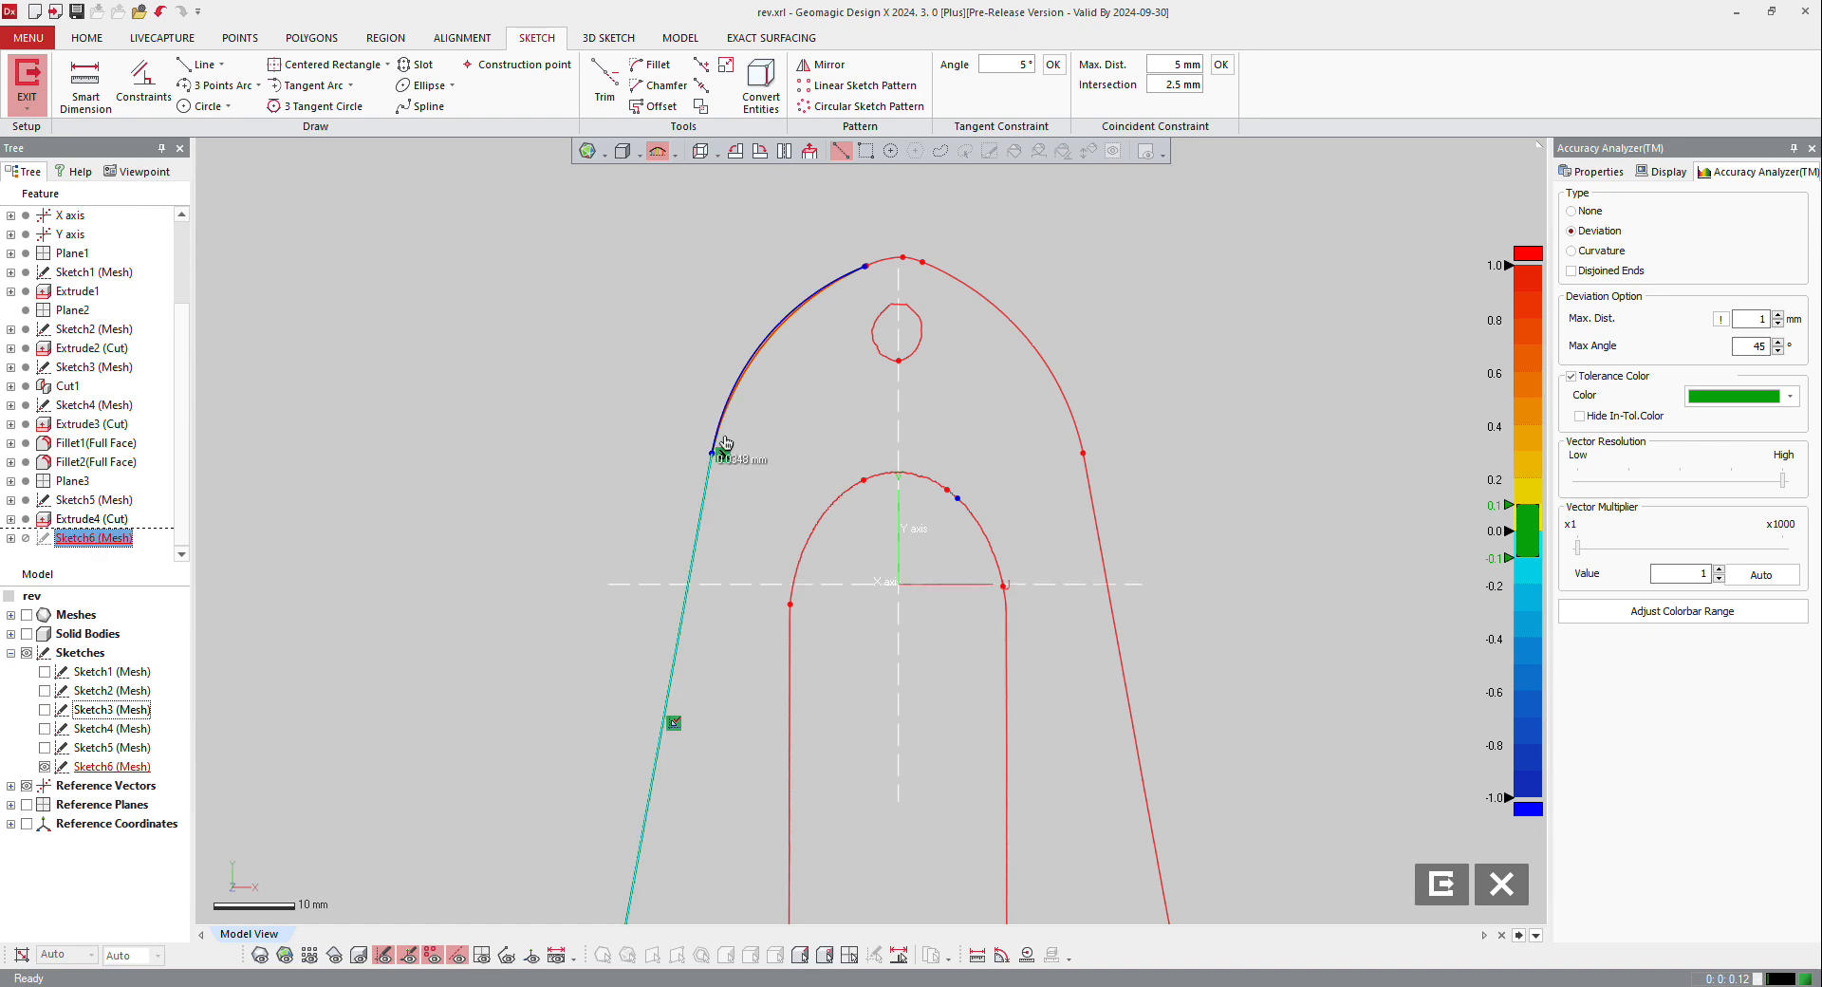
{"action": "mouse_move", "coordinate": [798, 305]}
{"action": "left_click_drag", "start_coordinate": [1577, 559], "coordinate": [1661, 566]}
{"action": "scroll", "coordinate": [890, 315], "scroll_direction": "up", "scroll_amount": 4}
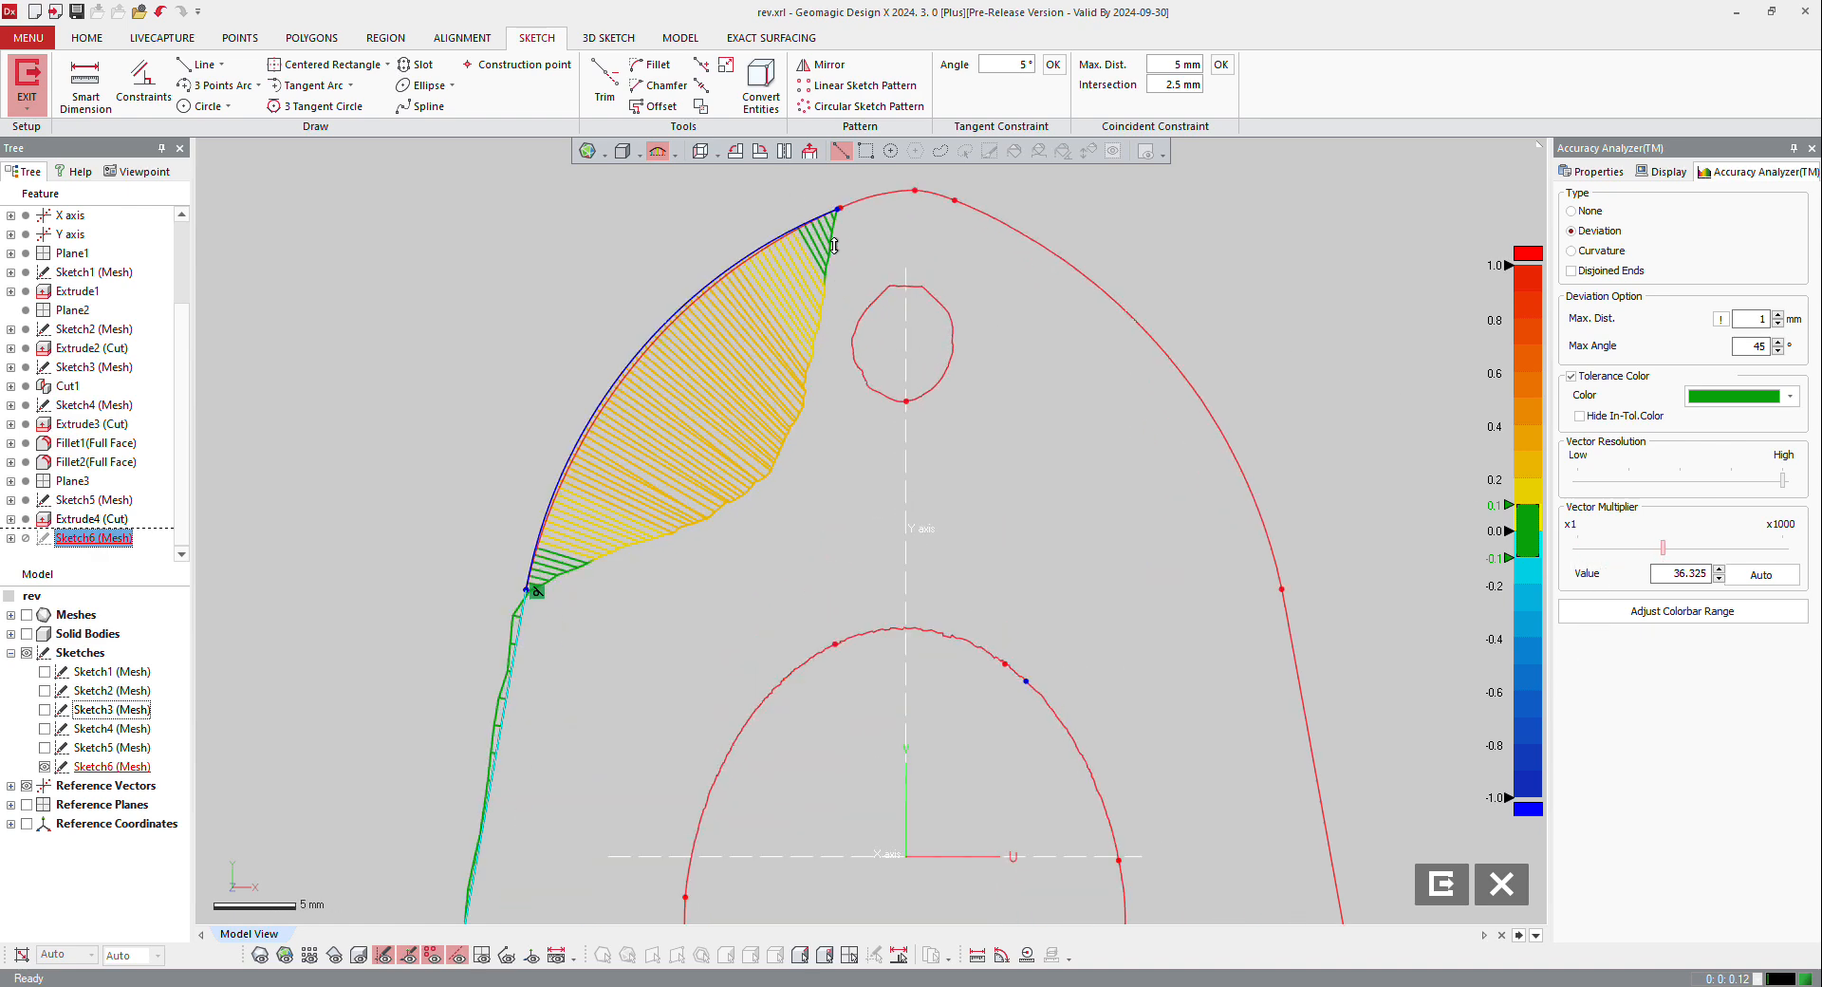
Step: Apply a fixed constraint to the upper endpoint of the tangent arc
{"action": "left_click", "coordinate": [836, 206]}
{"action": "right_click", "coordinate": [836, 206]}
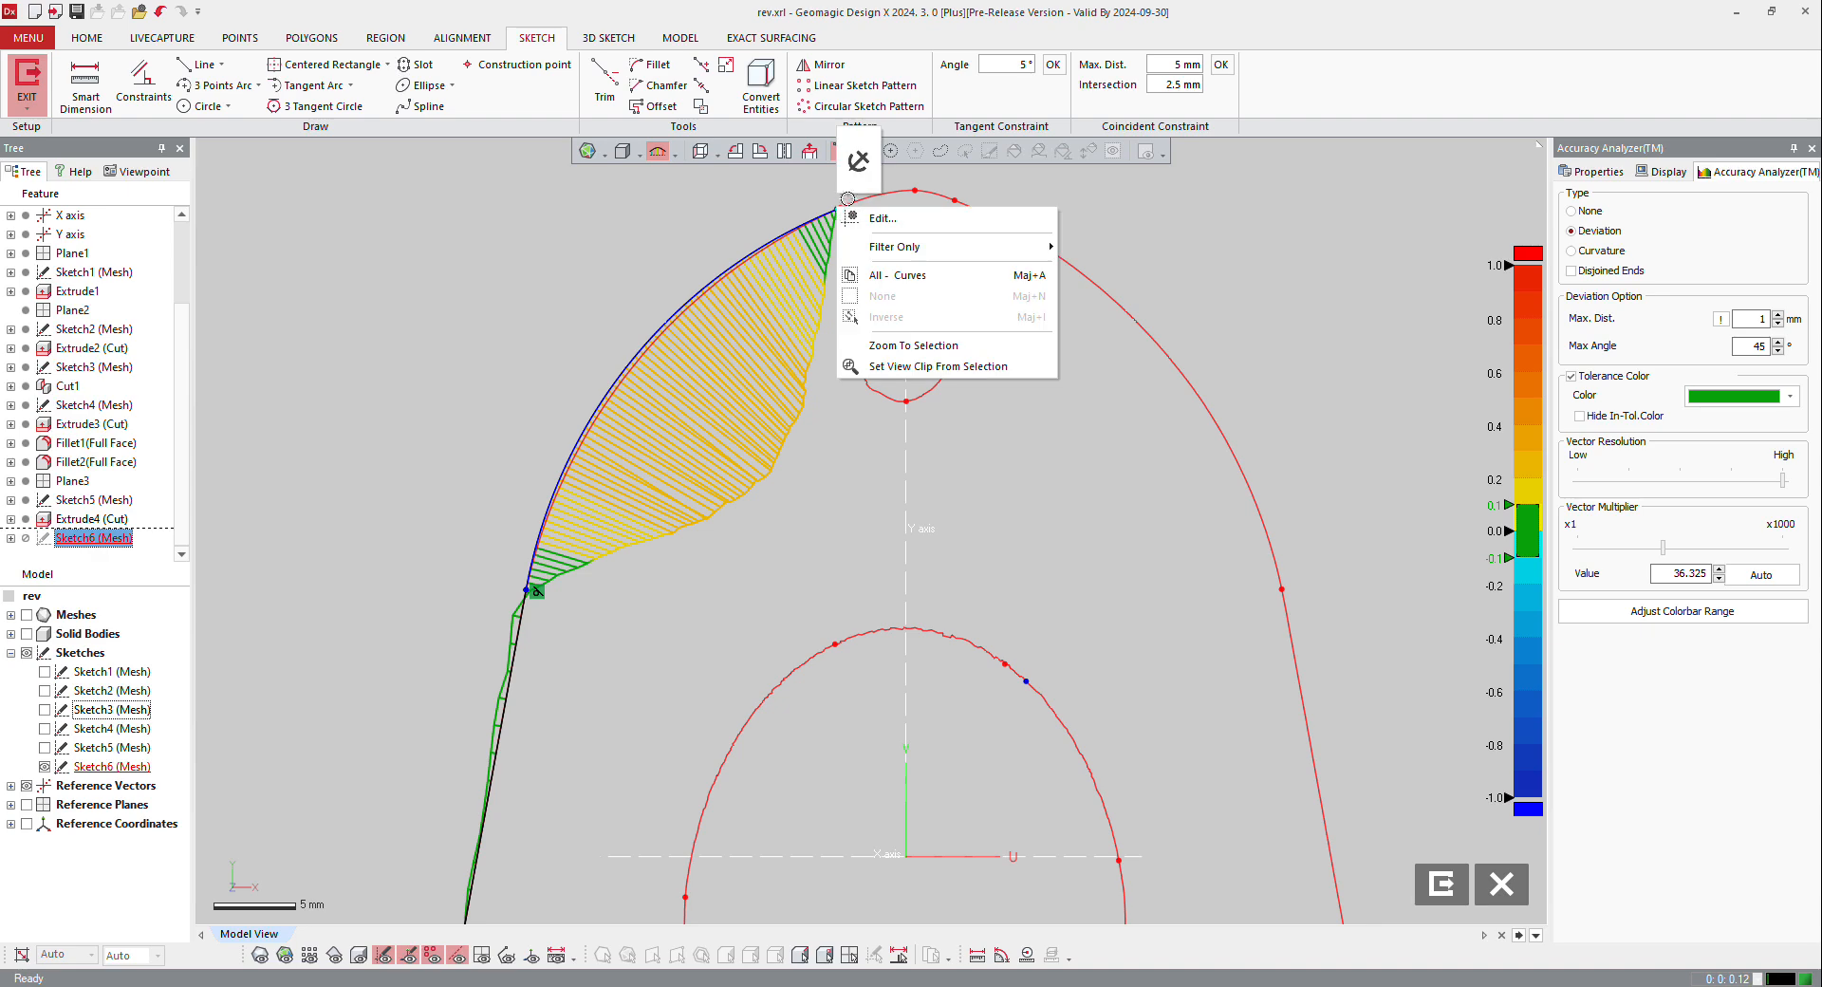
{"action": "left_click", "coordinate": [857, 165]}
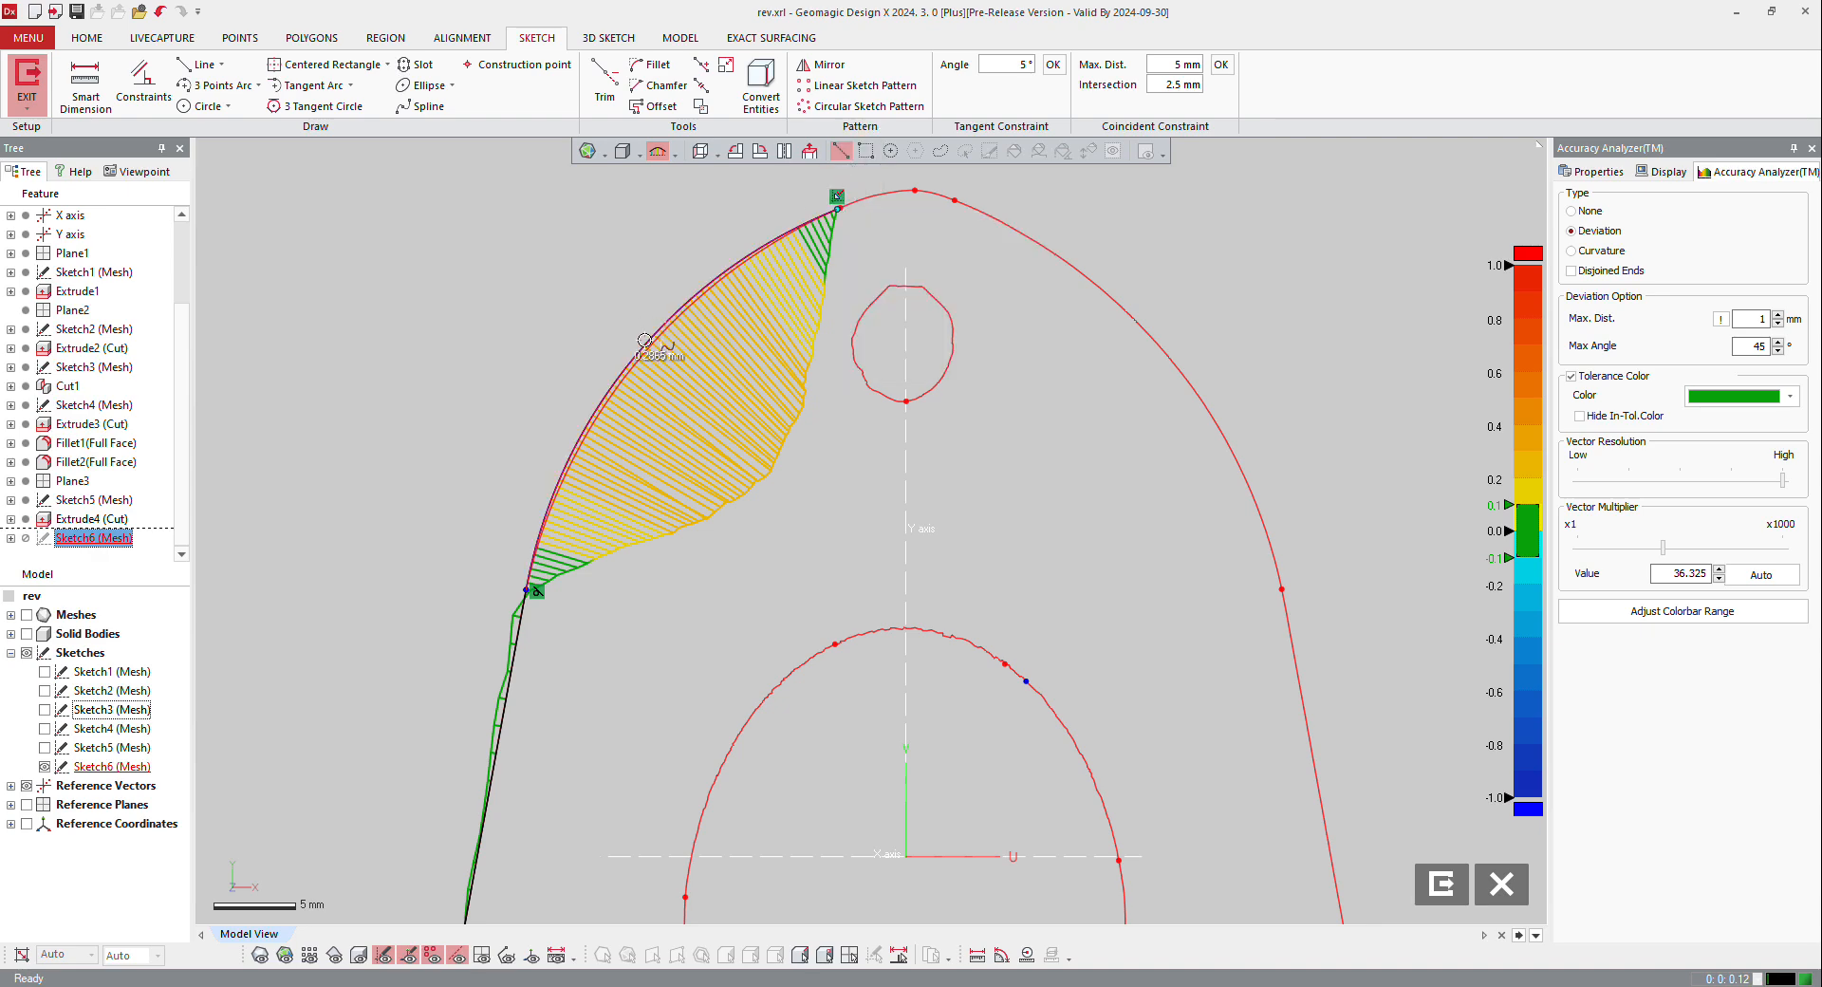
Step: Reshape the tangent arc to follow the scanned section curve and remove the fixed constraints from its endpoint and the side line
{"action": "left_click_drag", "start_coordinate": [641, 340], "coordinate": [647, 344]}
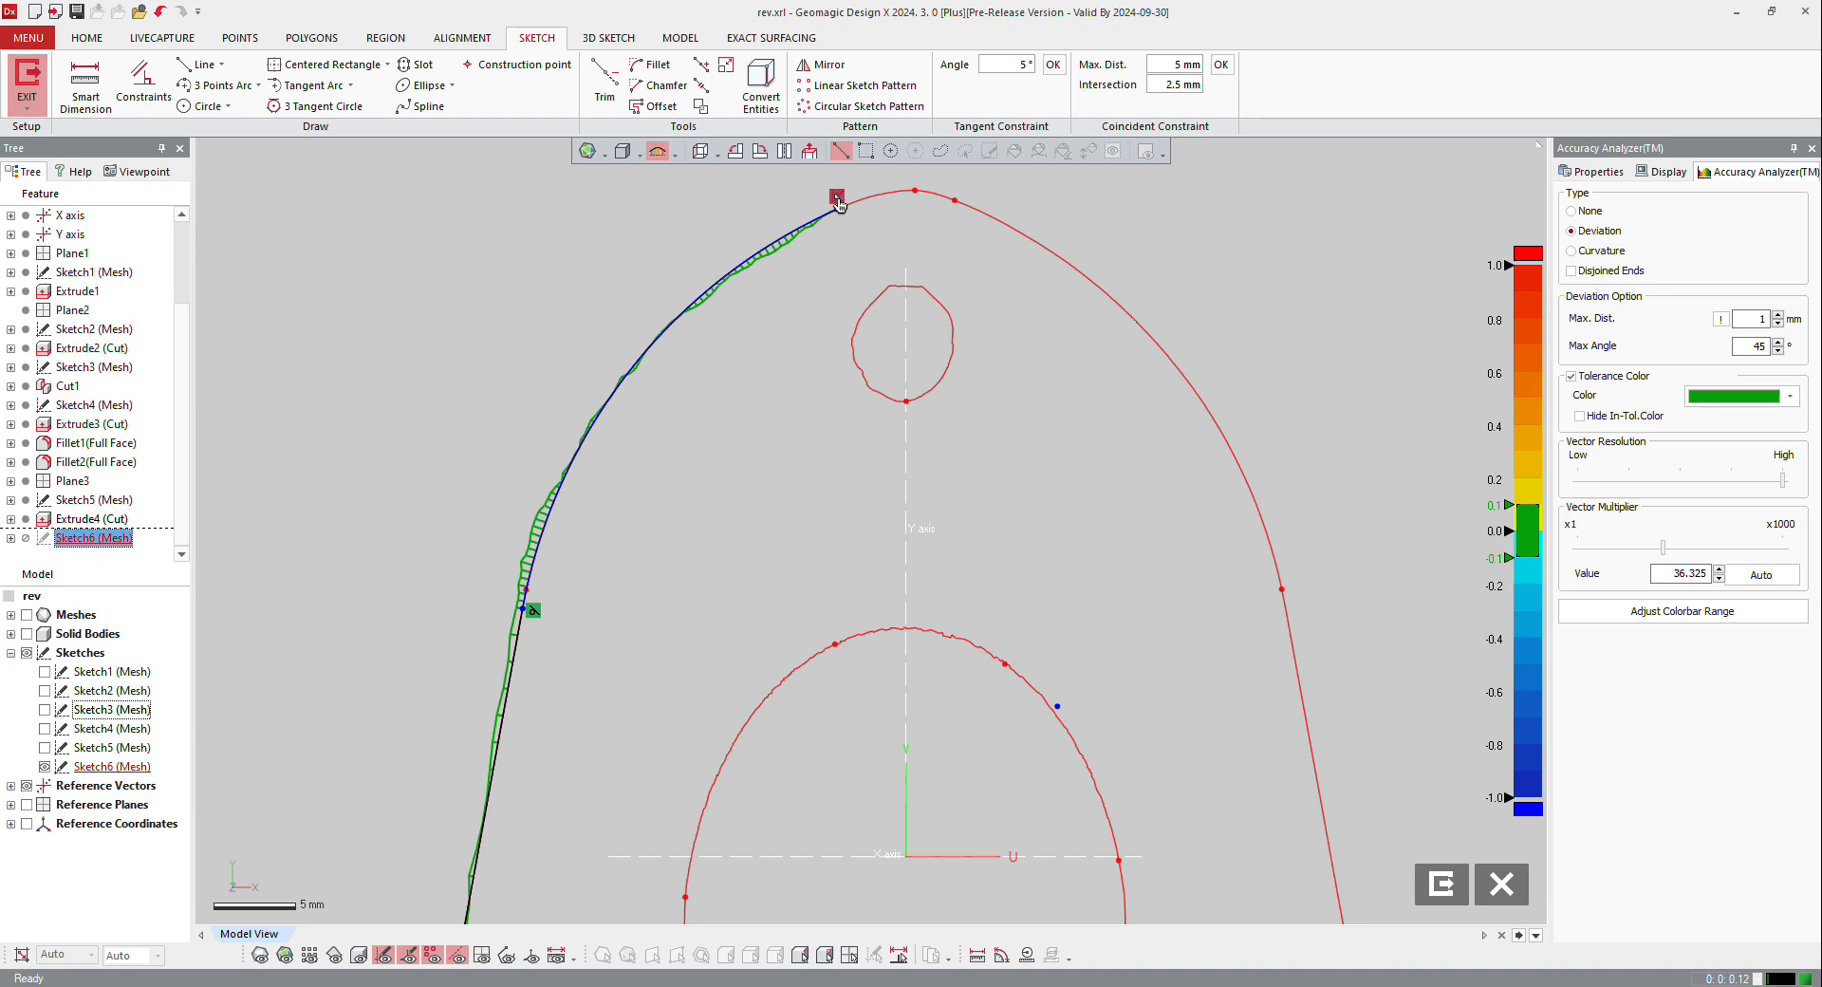
{"action": "scroll", "coordinate": [824, 237], "scroll_direction": "down", "scroll_amount": 2}
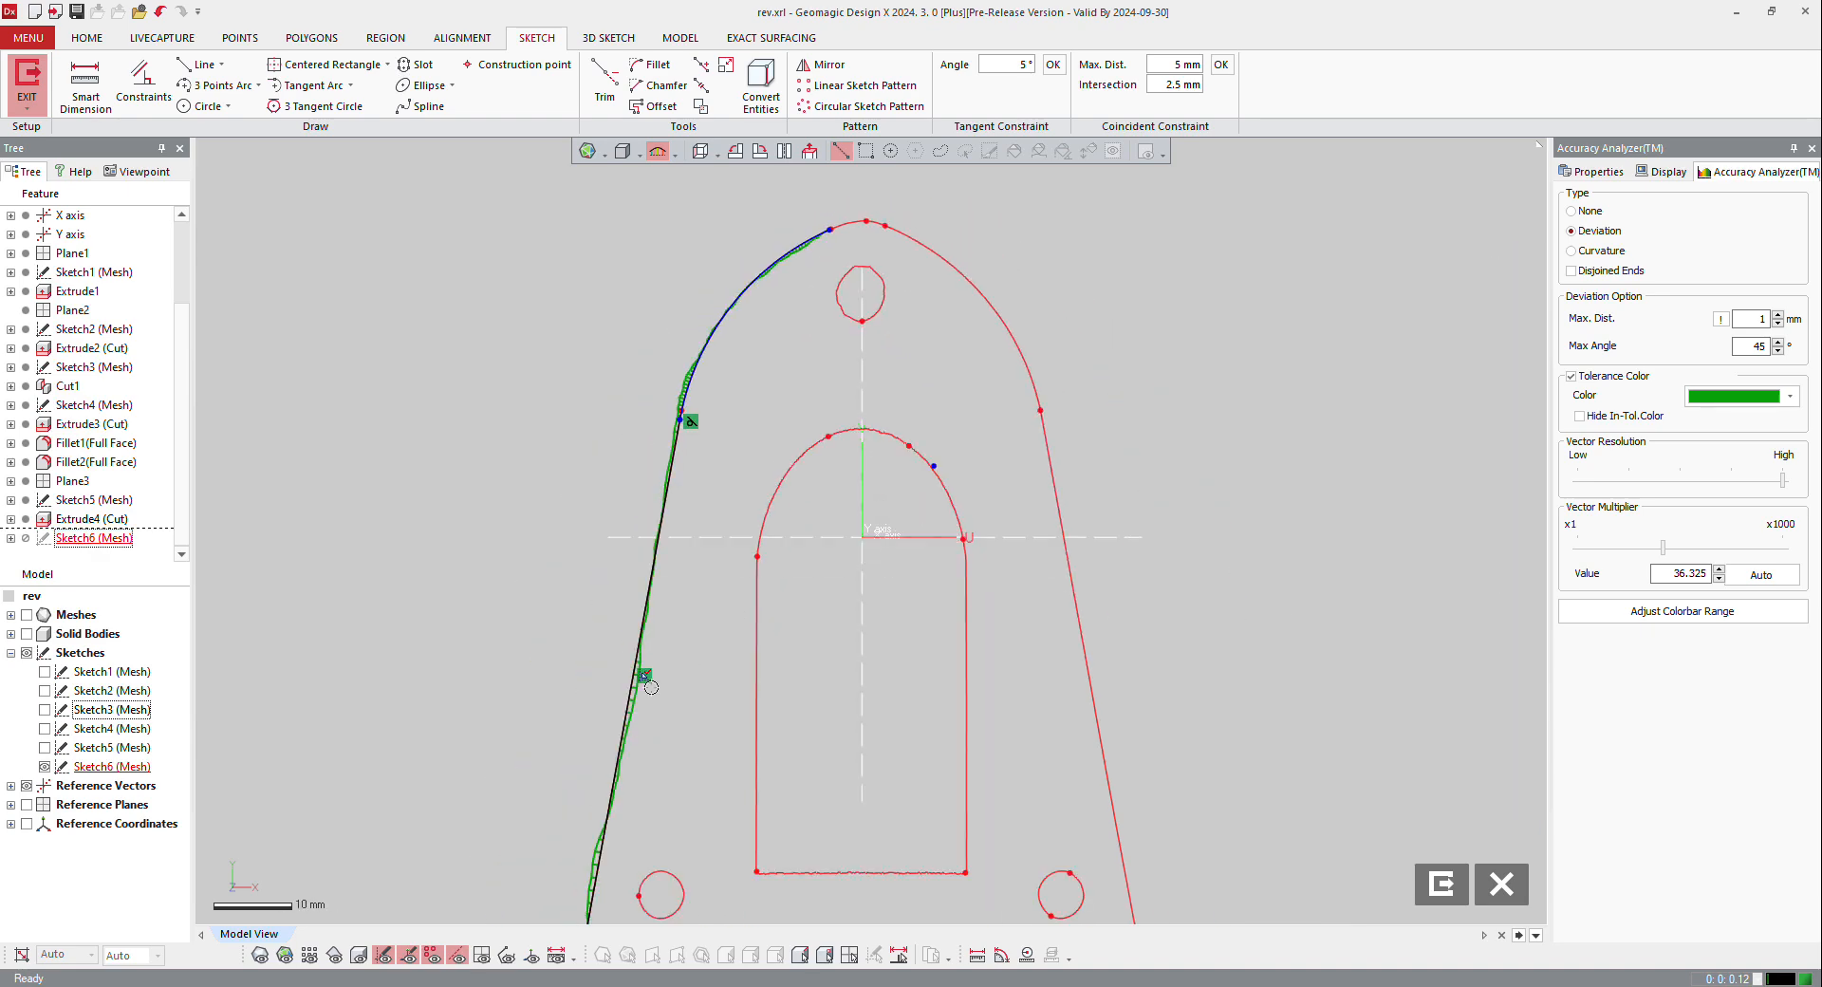
{"action": "key", "text": "Delete"}
Step: Check the deviation of the side line and tangent arc at a vector multiplier of 598 and turn the deviation display off
{"action": "left_click_drag", "start_coordinate": [1663, 547], "coordinate": [1754, 549]}
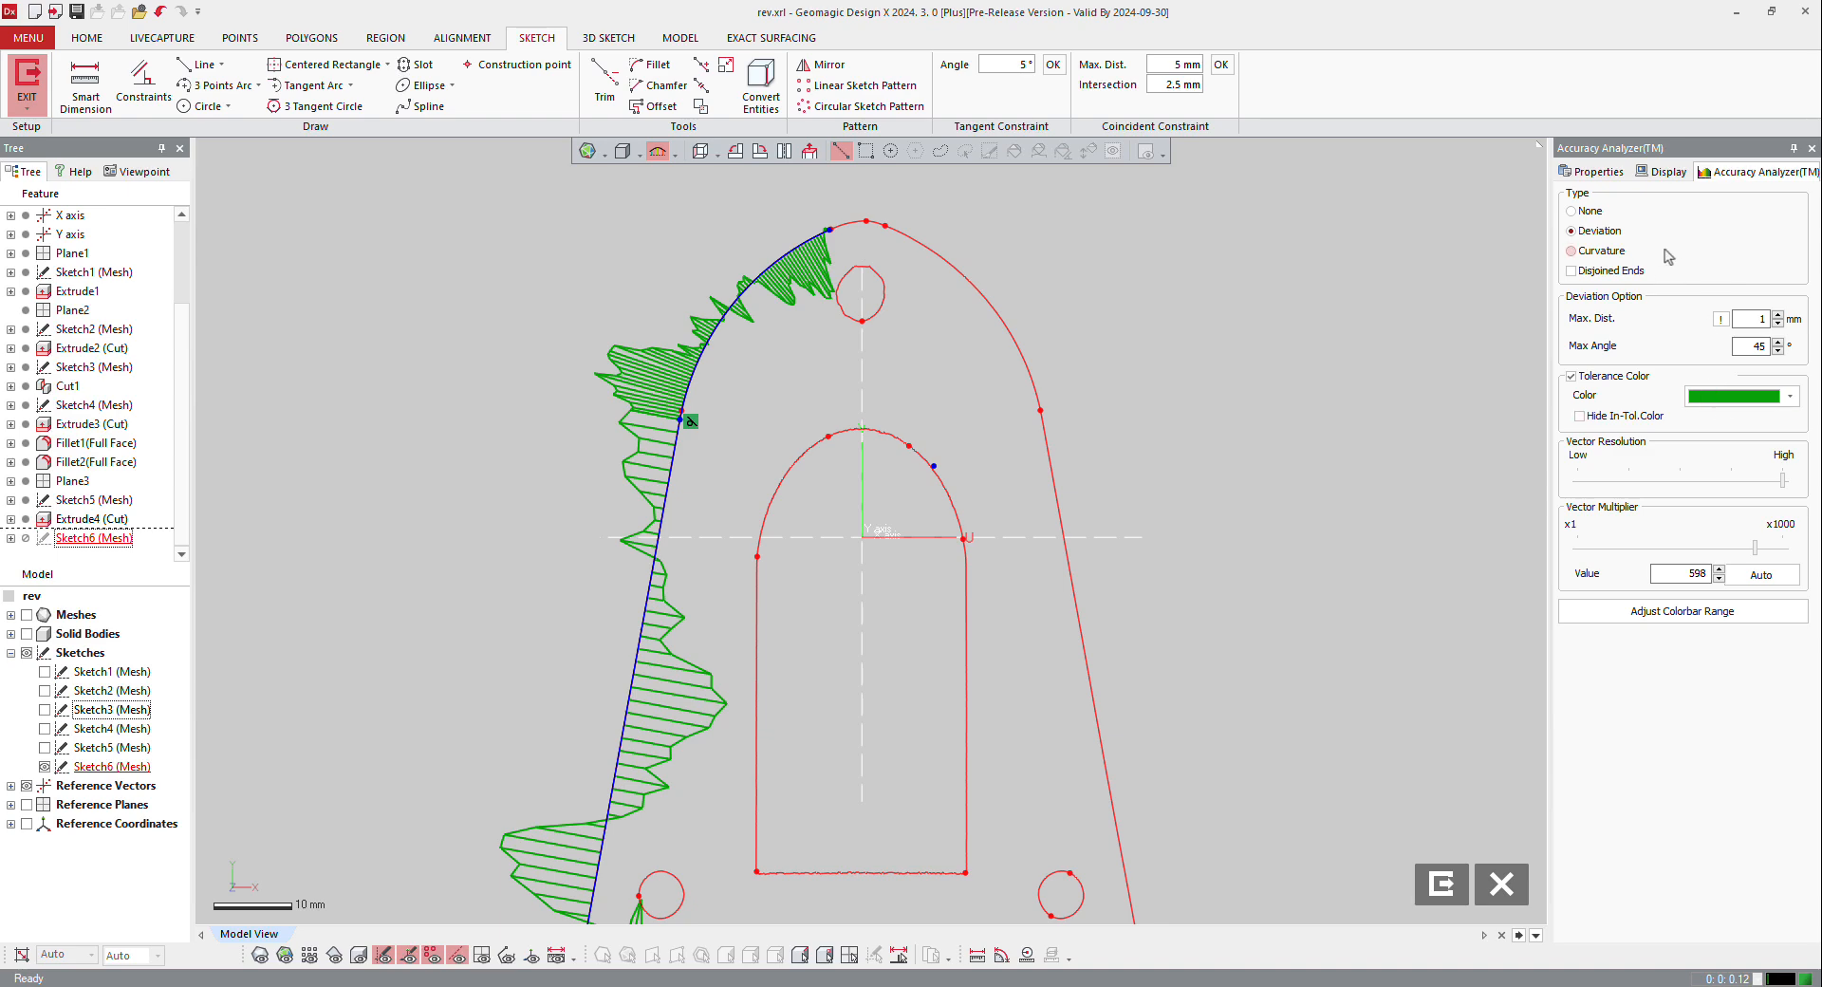
{"action": "left_click", "coordinate": [1588, 216]}
{"action": "left_click", "coordinate": [1585, 230]}
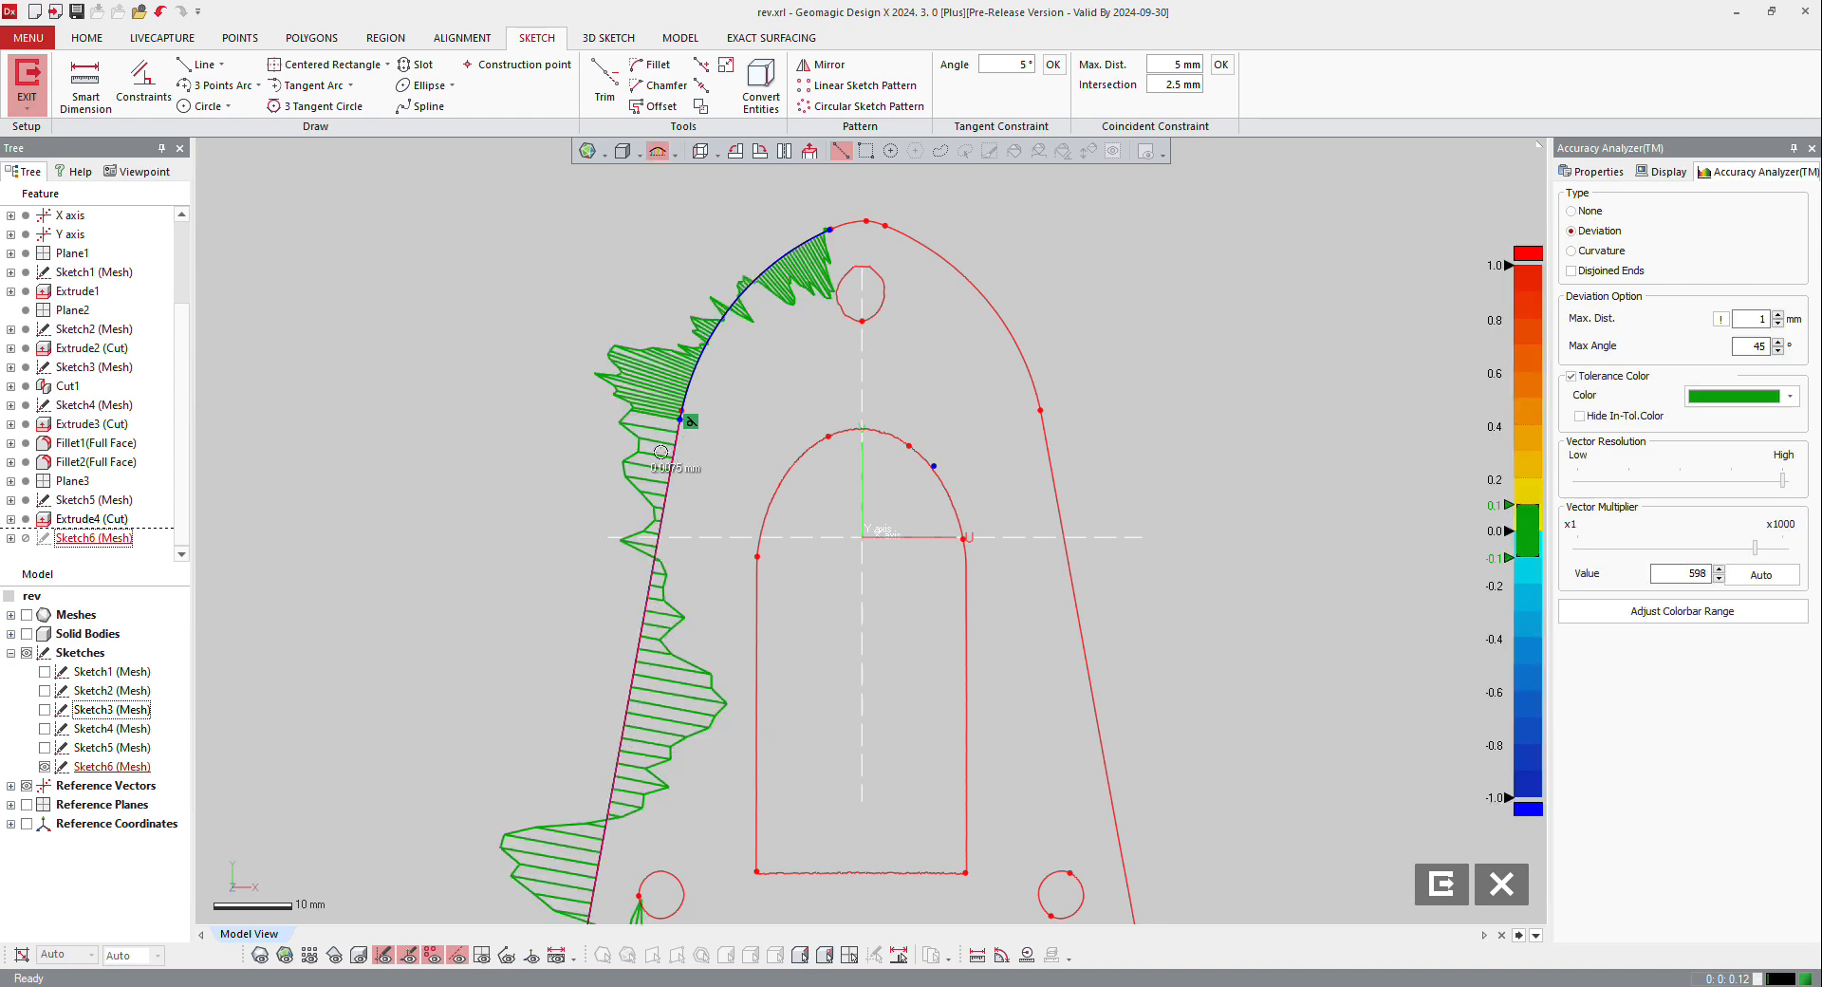
{"action": "left_click", "coordinate": [1571, 211]}
{"action": "scroll", "coordinate": [922, 375], "scroll_direction": "down", "scroll_amount": 2}
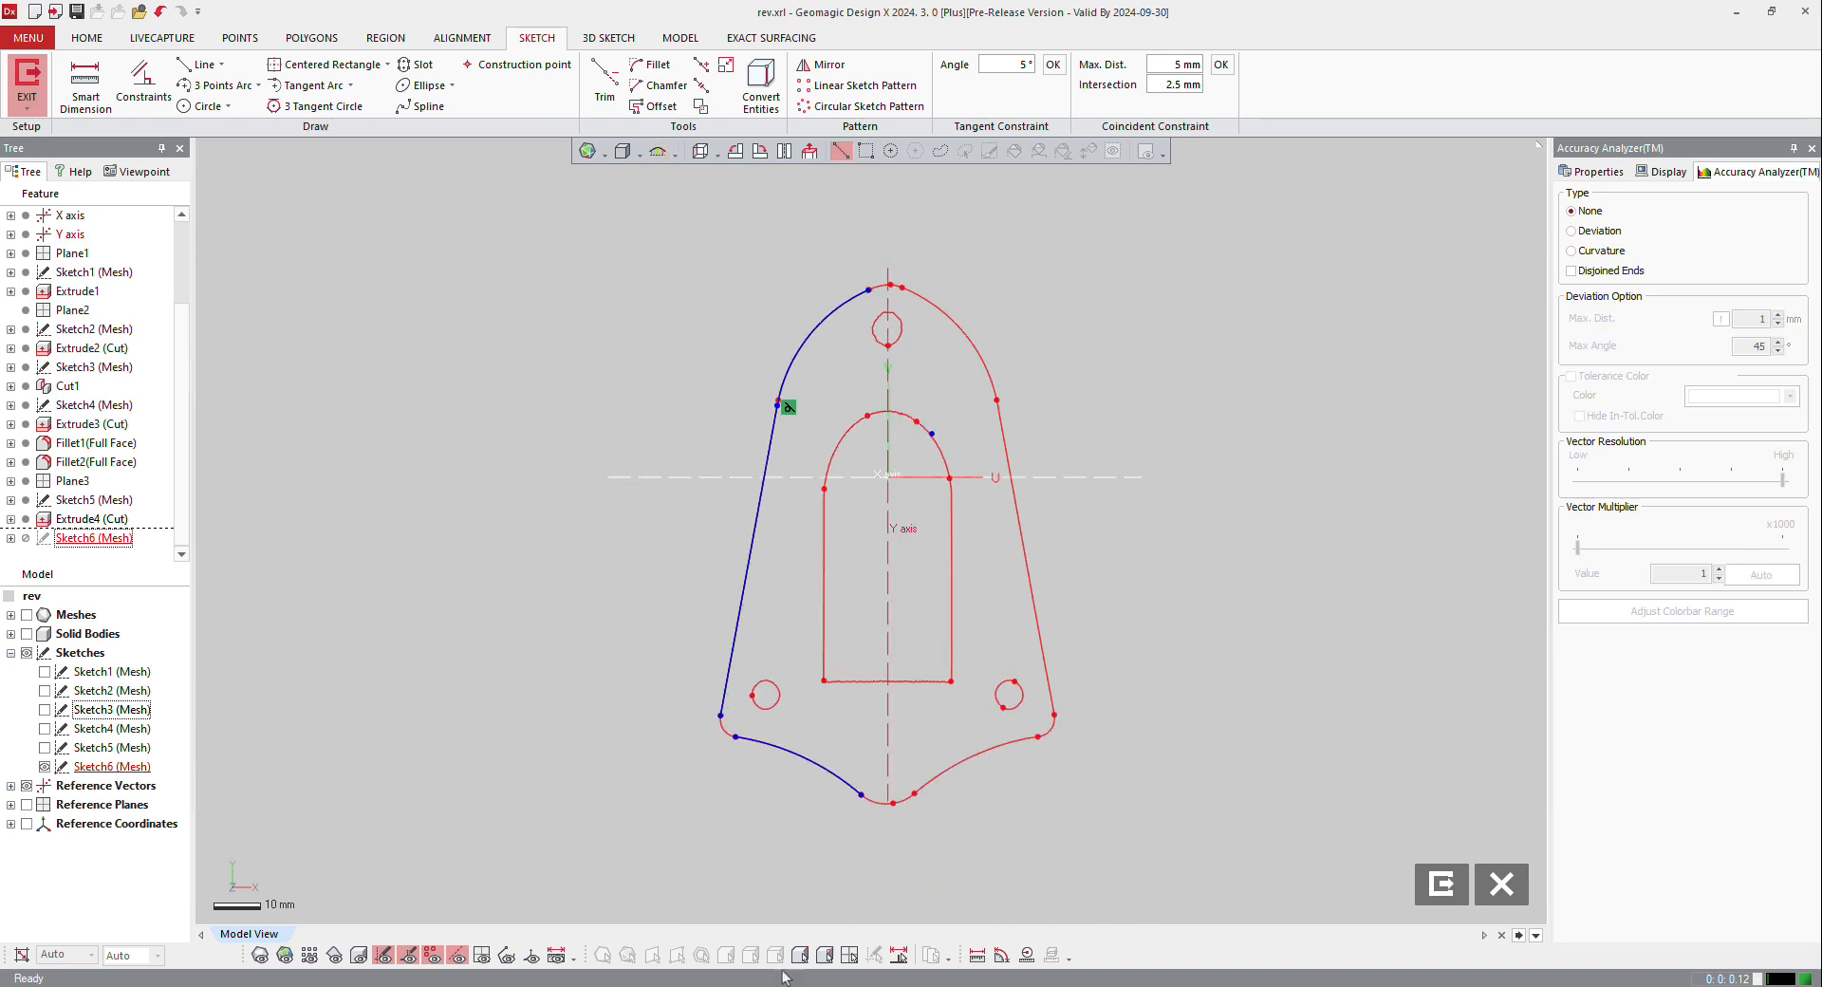
{"action": "scroll", "coordinate": [863, 799], "scroll_direction": "up", "scroll_amount": 2}
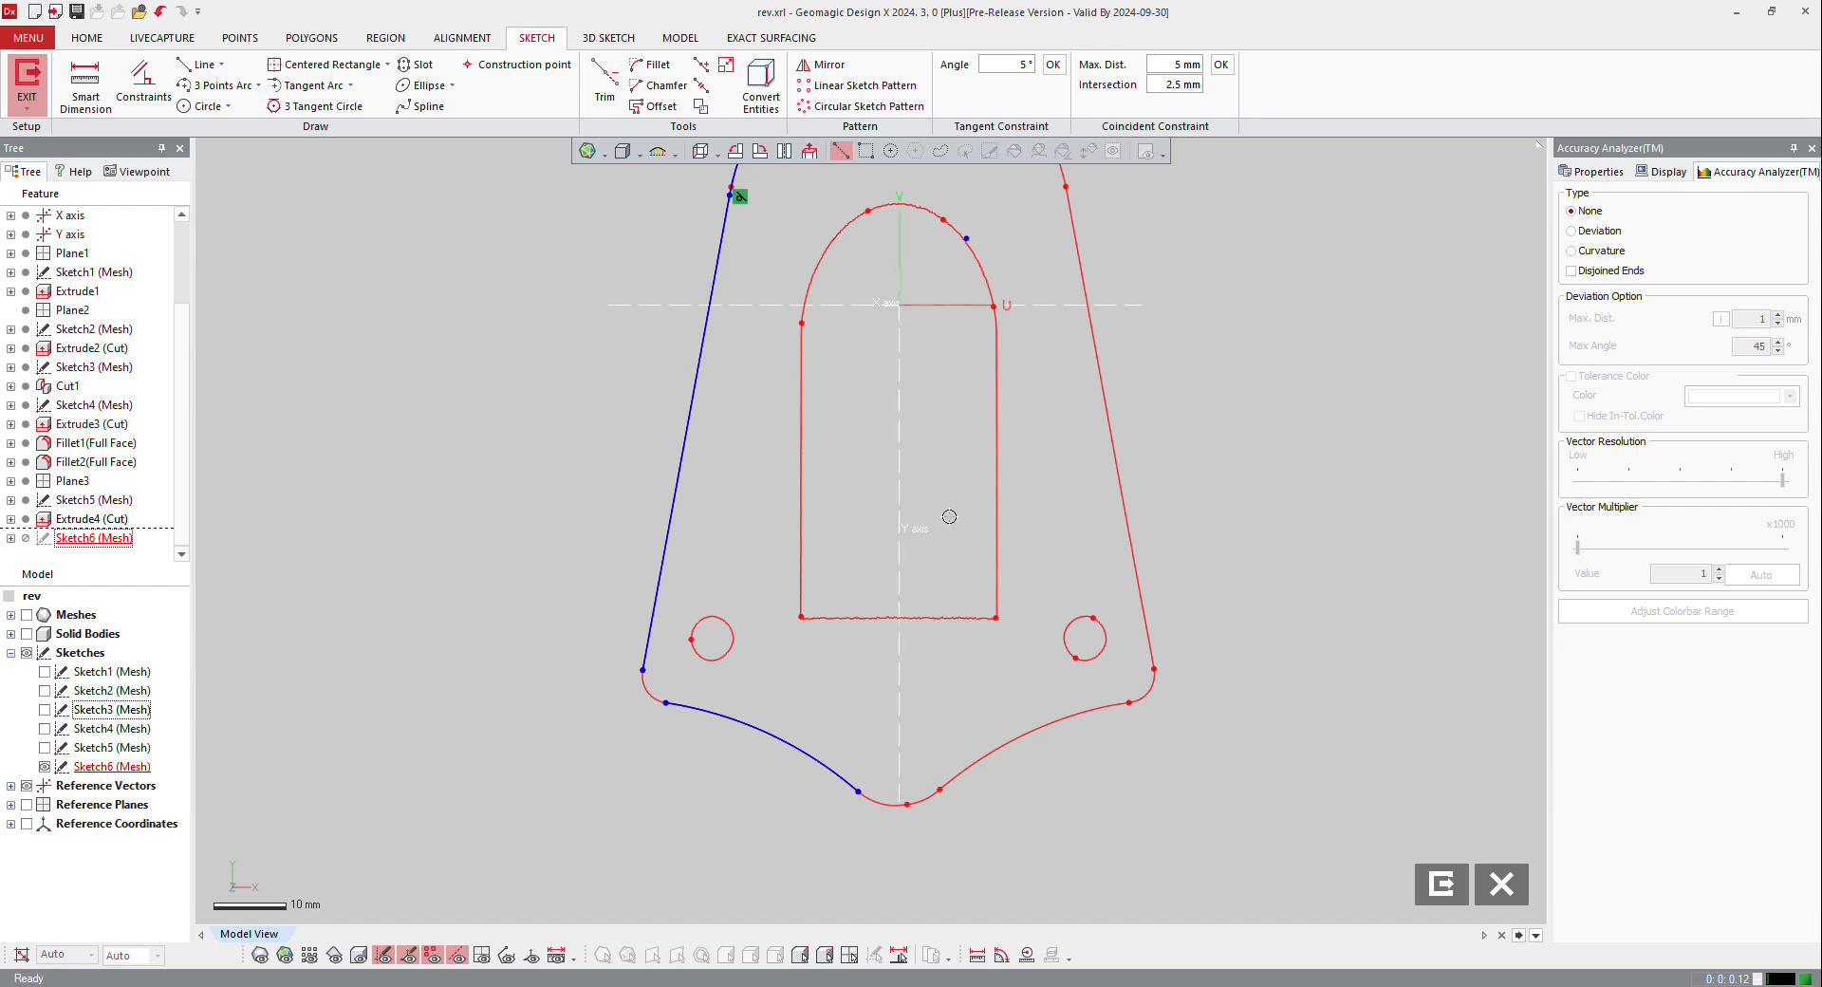
Step: Convert the Y axis into a sketch line down the middle of the base plate outline
{"action": "right_click", "coordinate": [901, 405]}
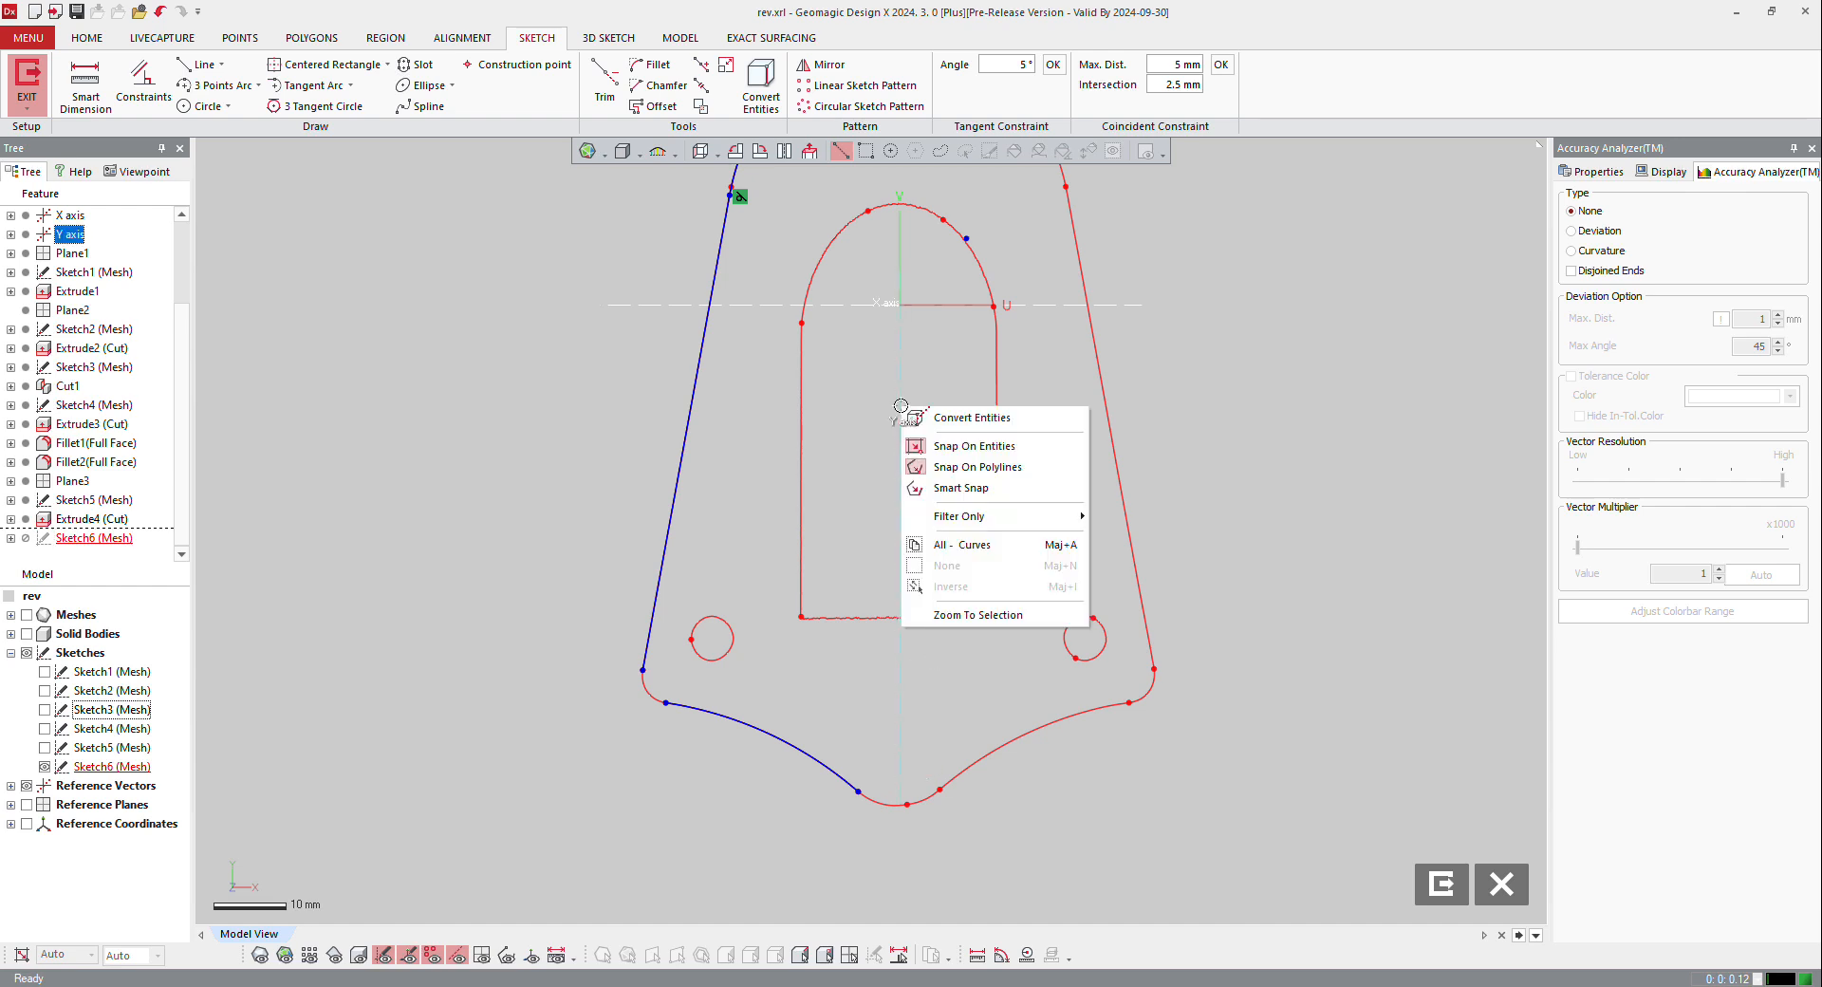
{"action": "left_click", "coordinate": [966, 418]}
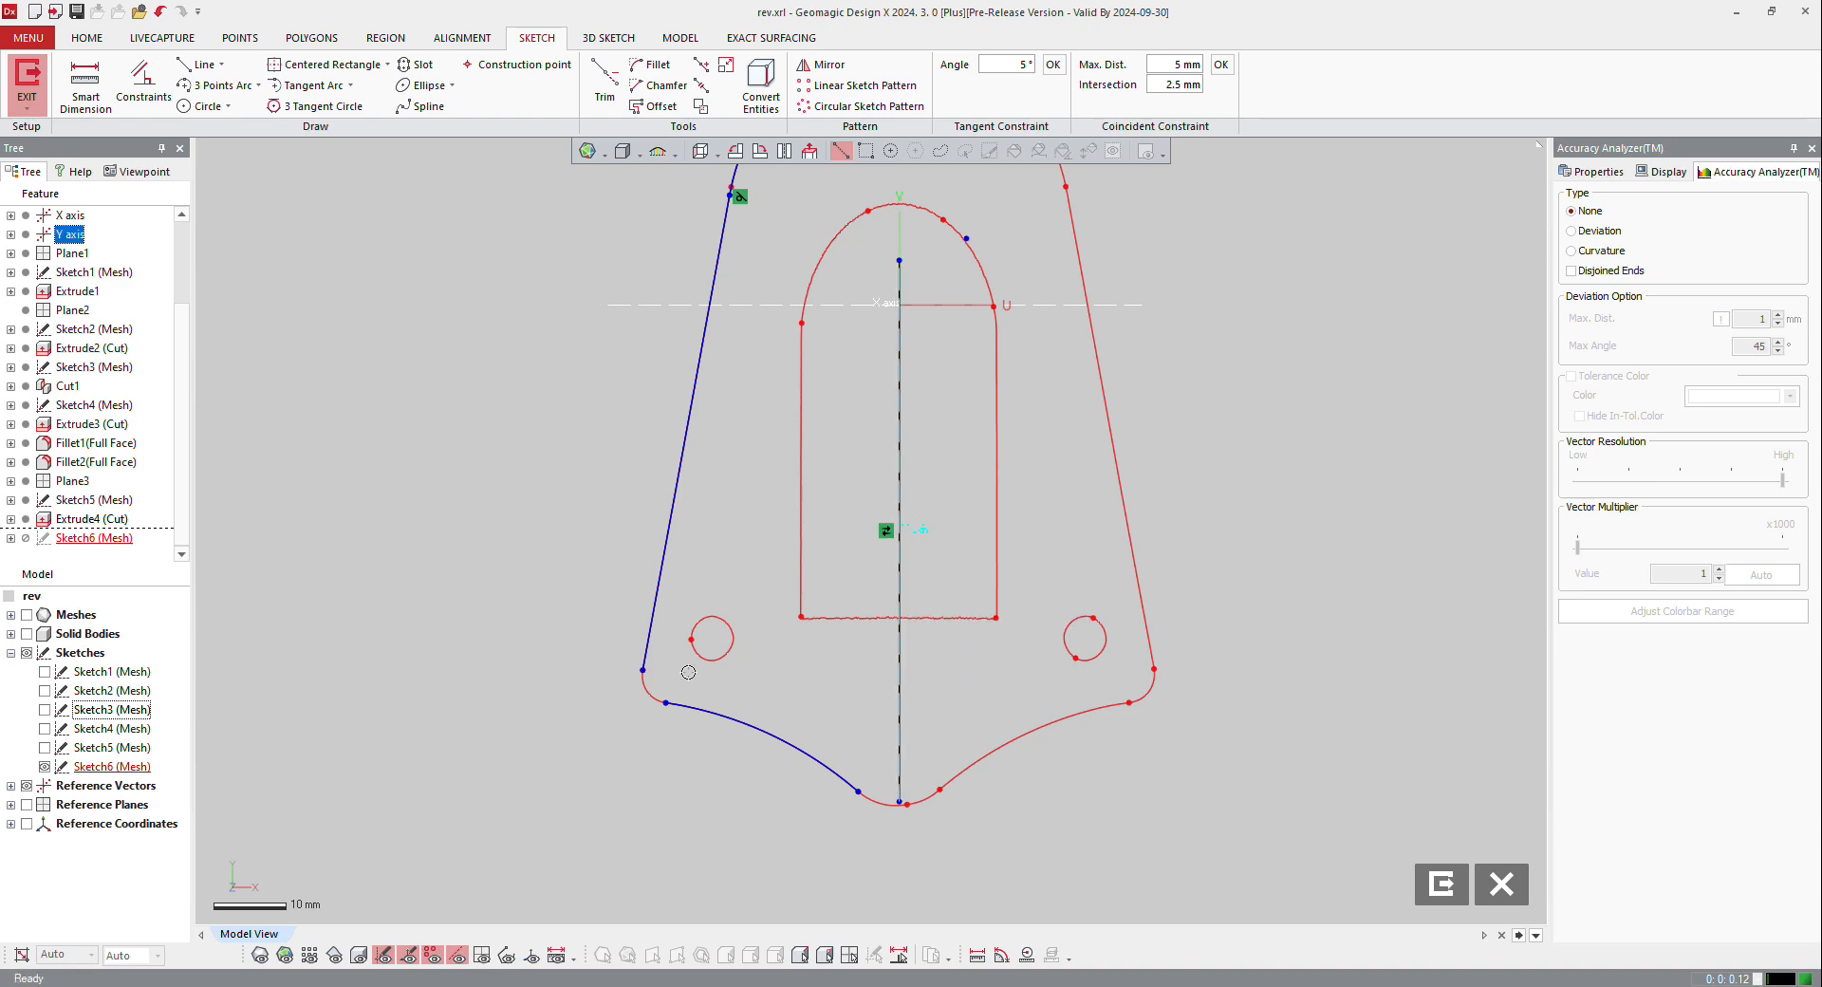
{"action": "scroll", "coordinate": [688, 672], "scroll_direction": "down", "scroll_amount": 3}
{"action": "left_click", "coordinate": [490, 603]}
{"action": "key", "text": "ctrl+9"}
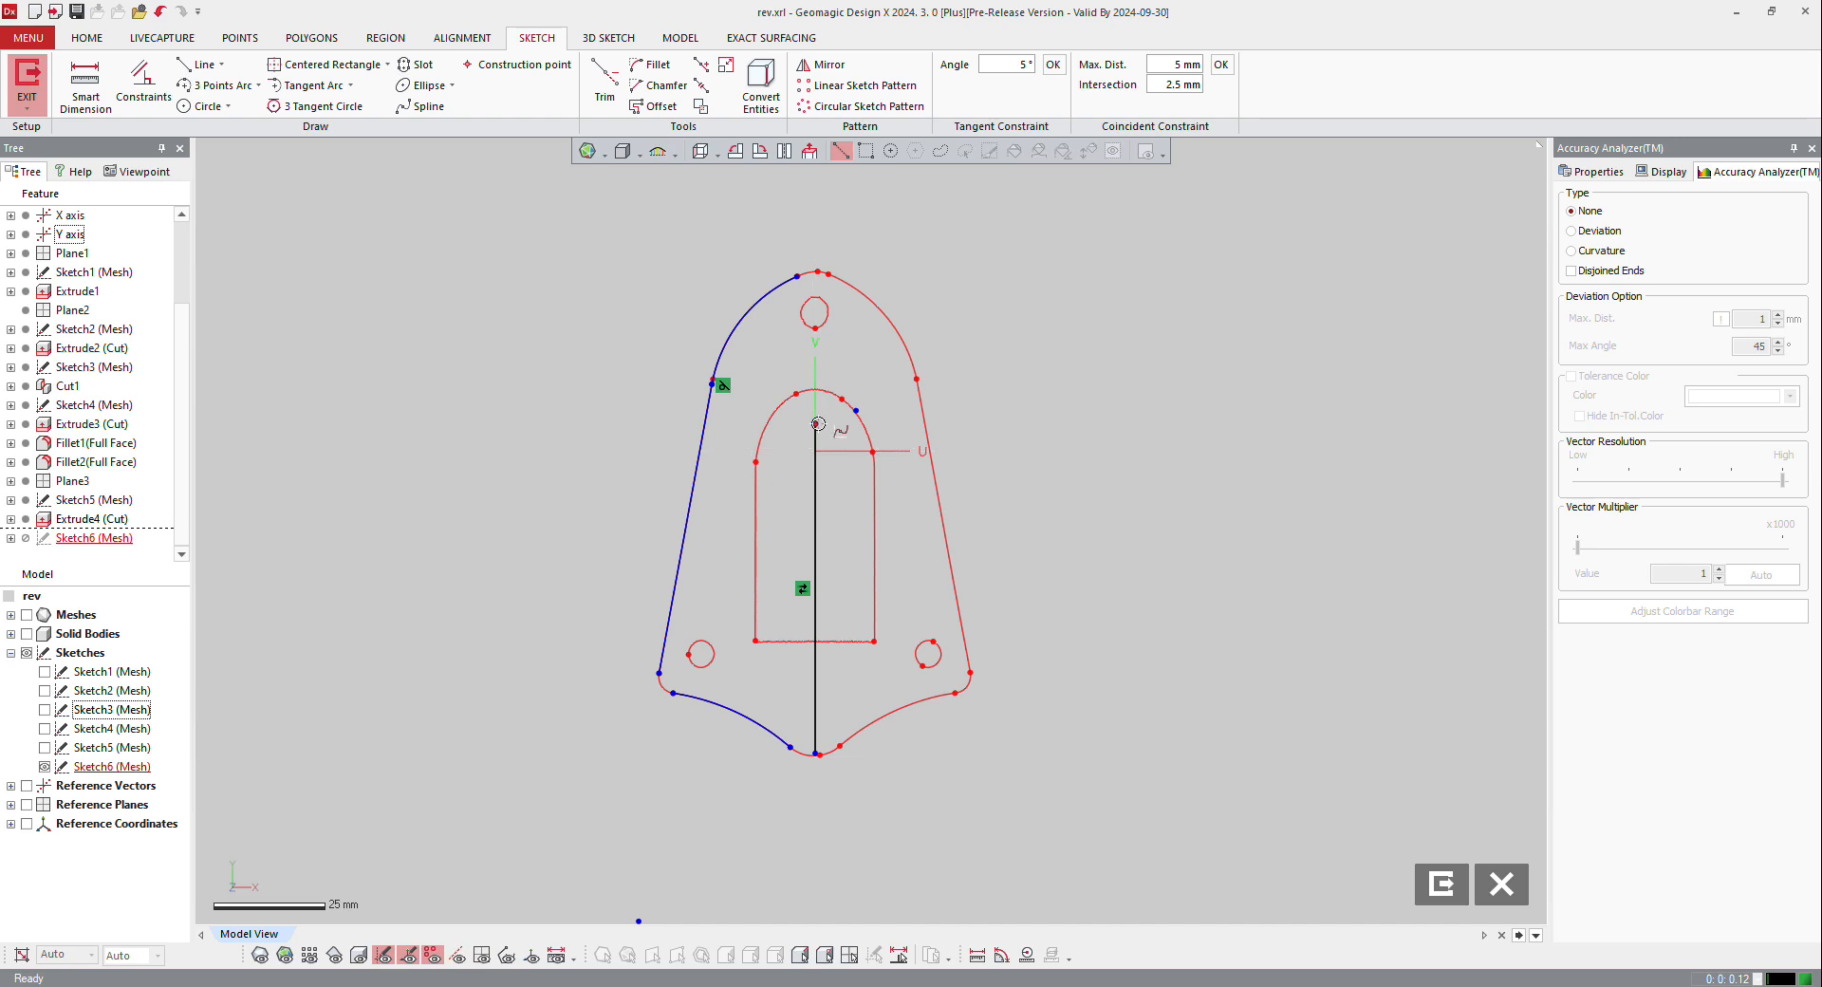
Step: Stretch the vertical centre line beyond both ends of the outline and turn it into a construction line
{"action": "left_click_drag", "start_coordinate": [817, 423], "coordinate": [815, 242]}
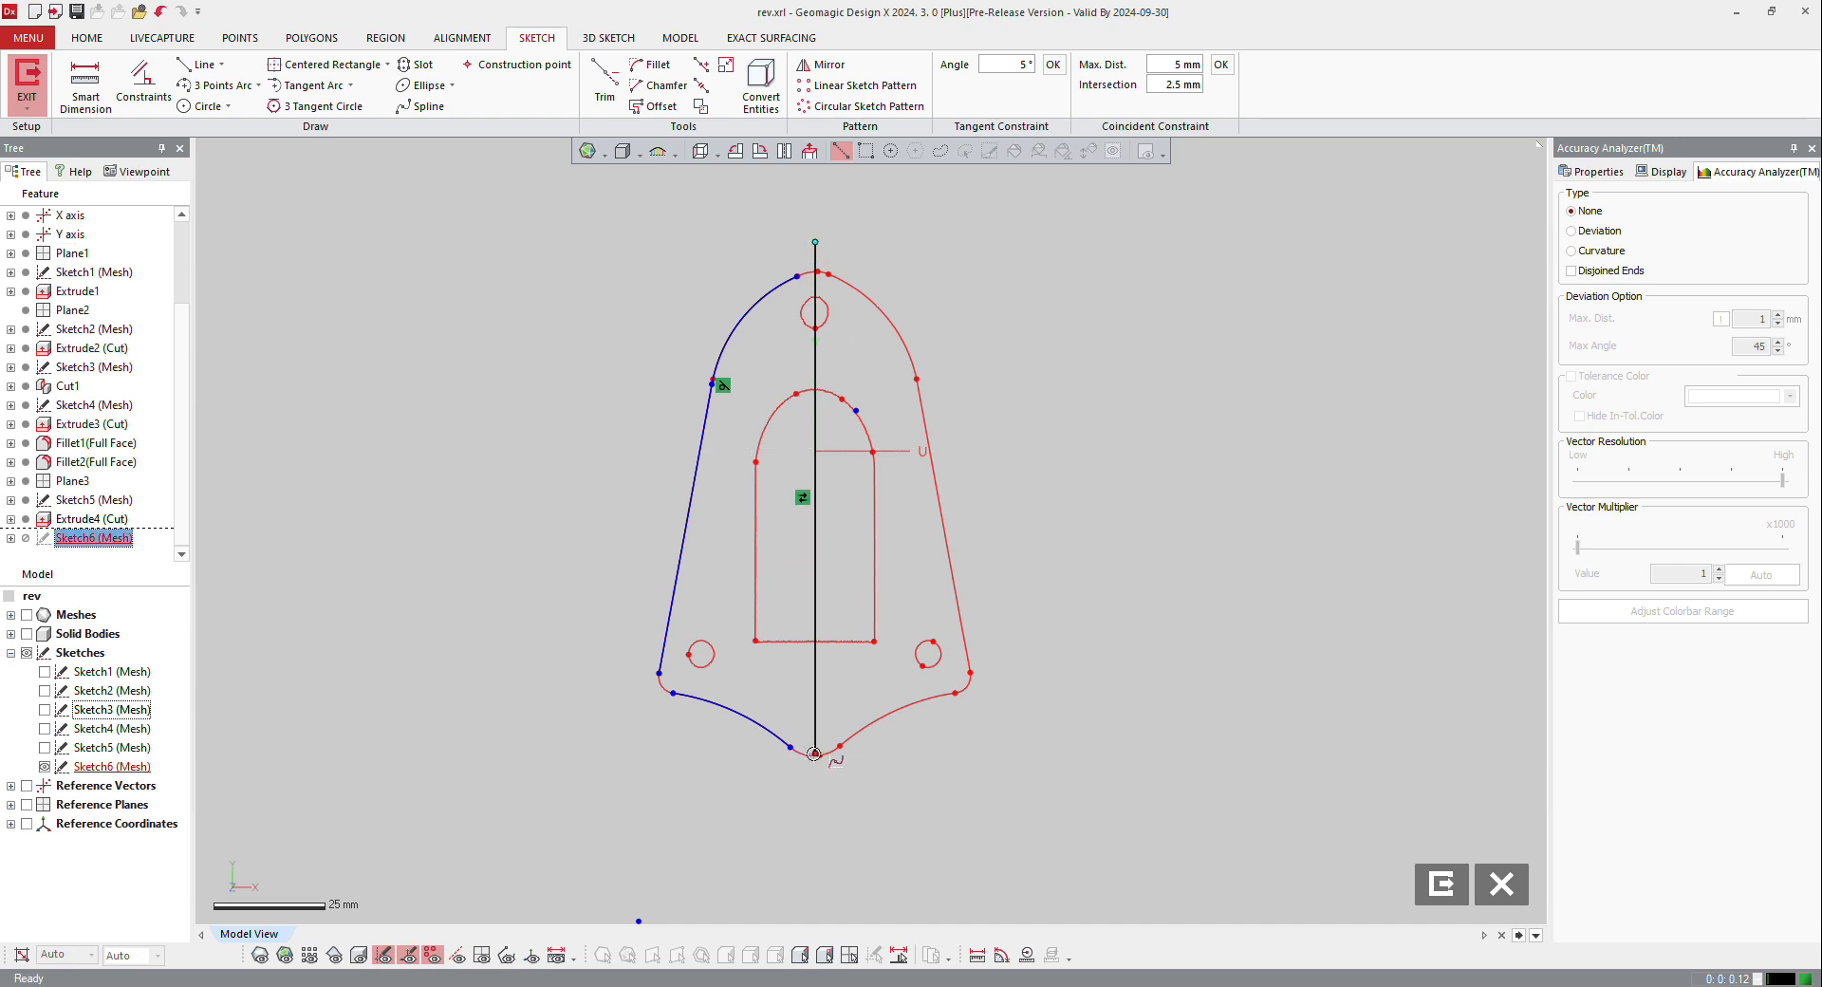
{"action": "left_click_drag", "start_coordinate": [814, 753], "coordinate": [815, 832]}
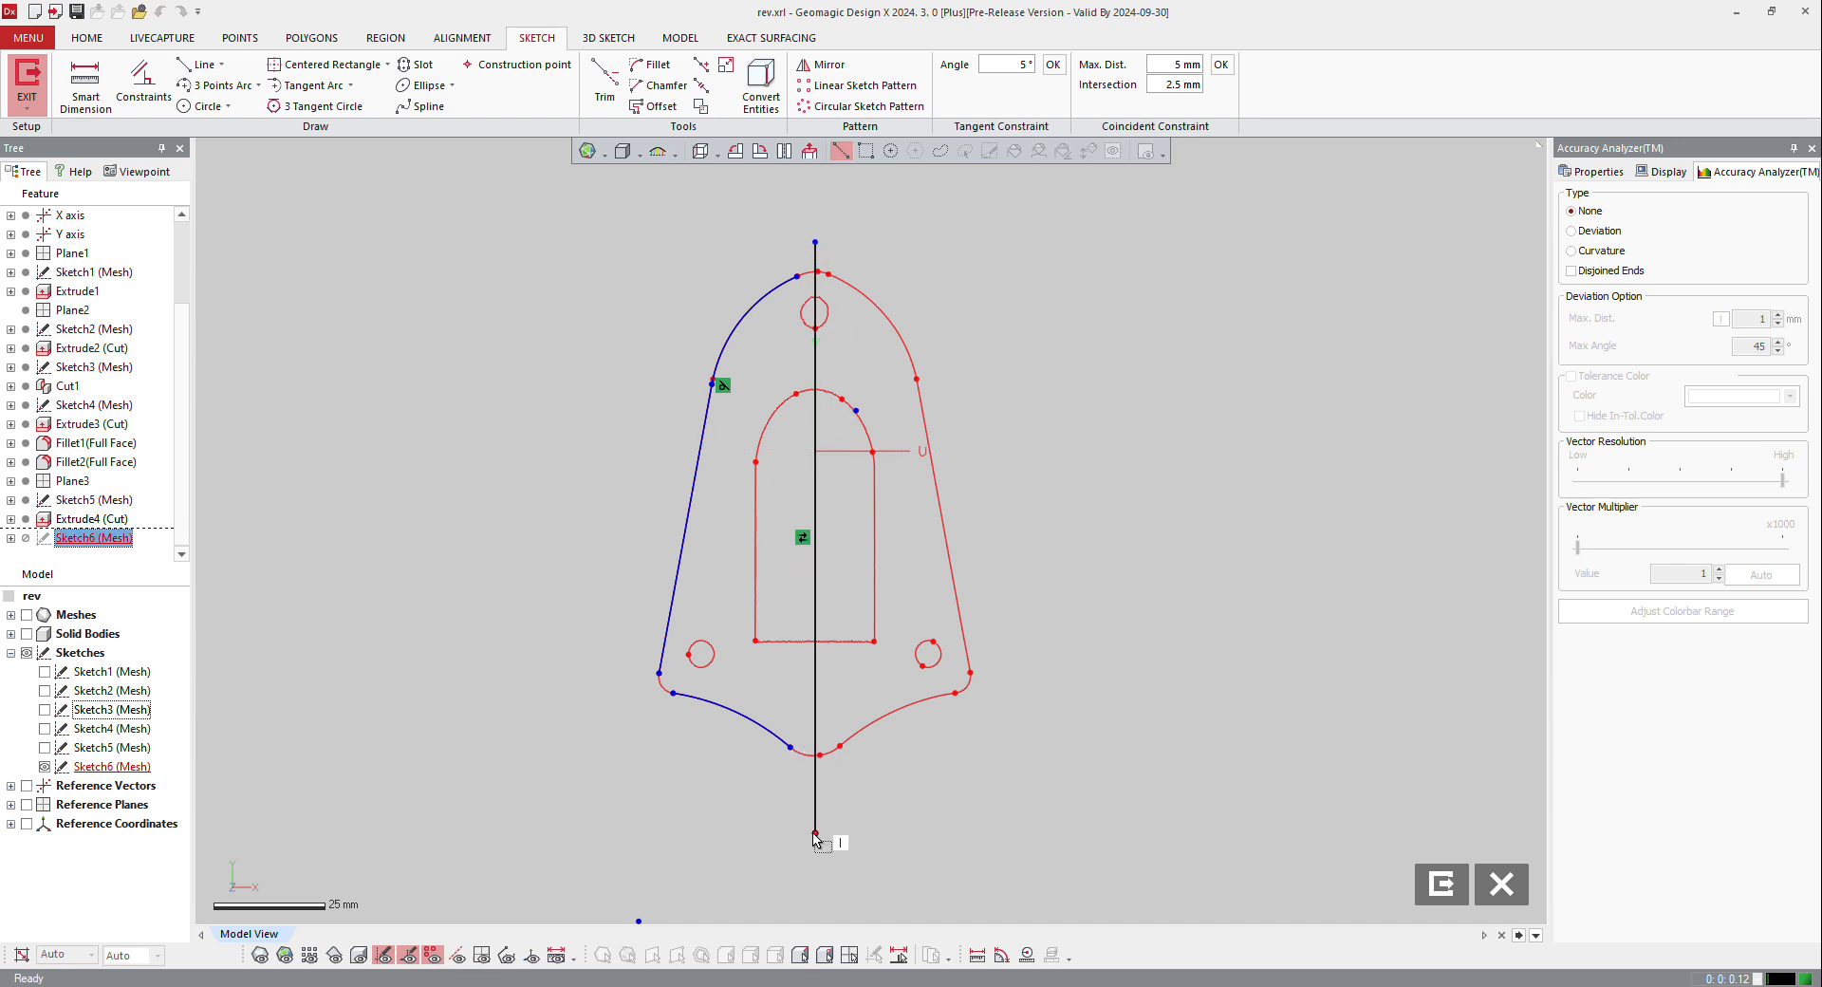
{"action": "left_click", "coordinate": [816, 537]}
{"action": "right_click", "coordinate": [816, 537]}
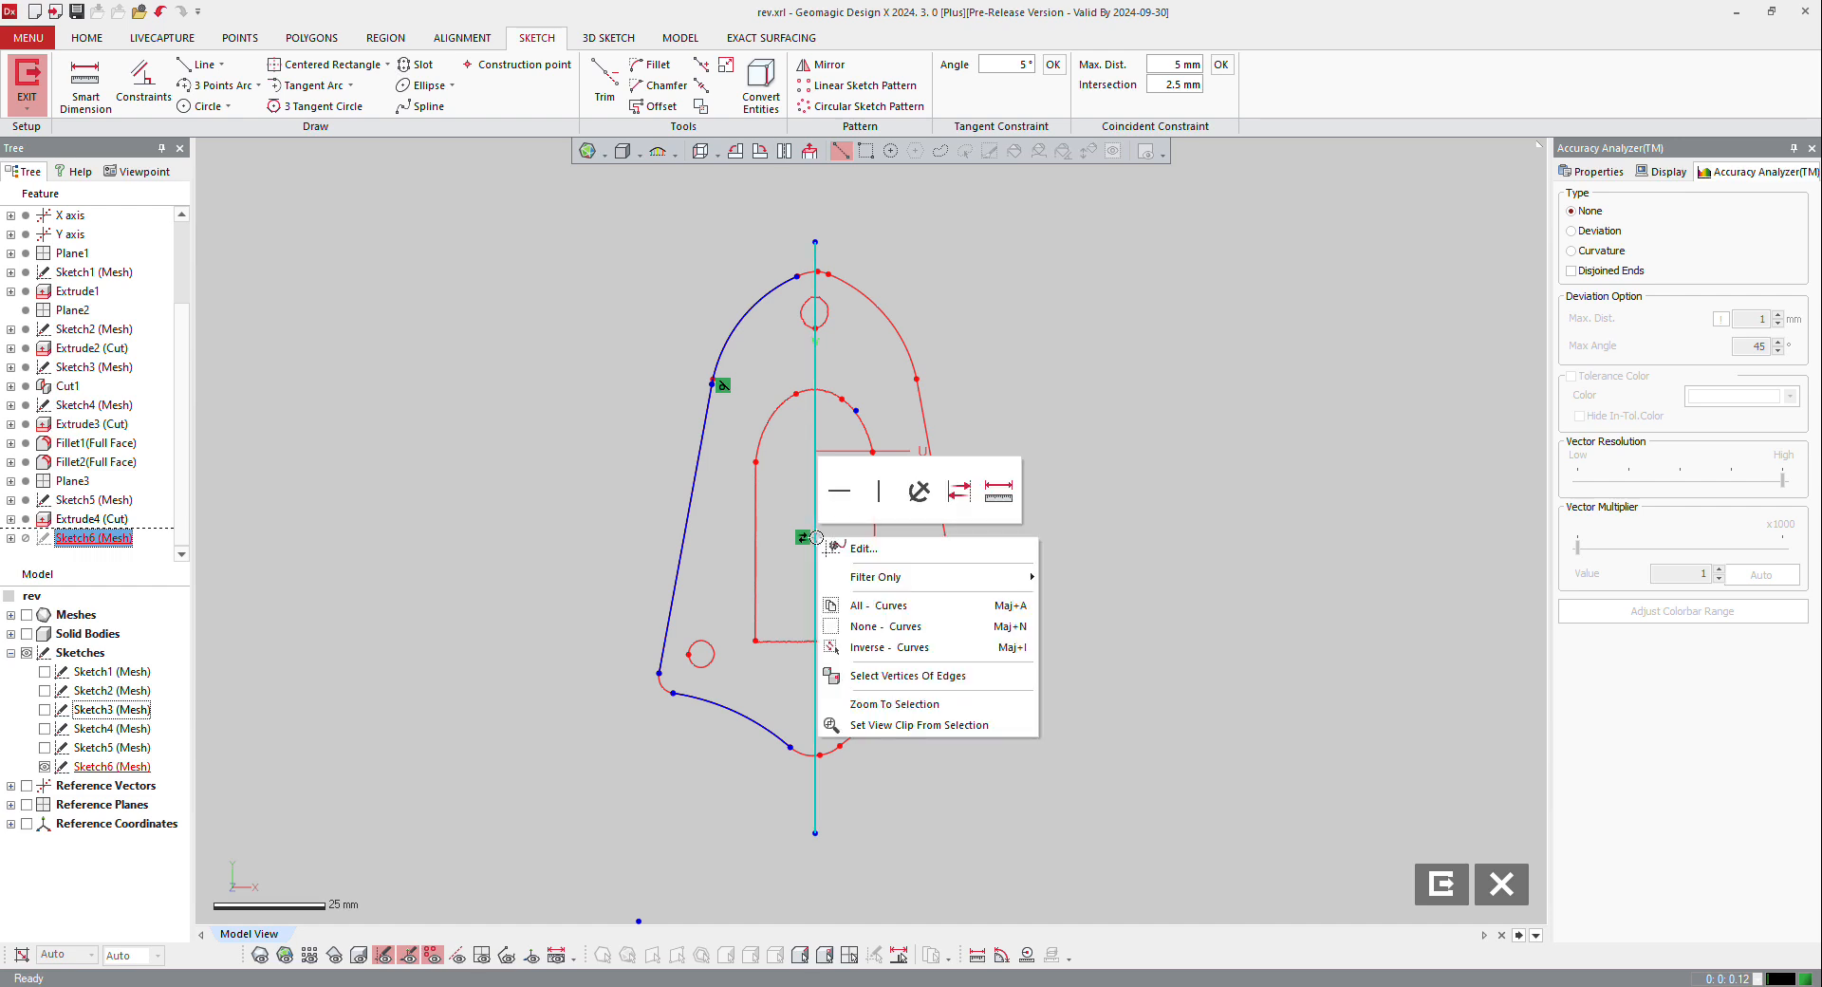
{"action": "left_click", "coordinate": [954, 503]}
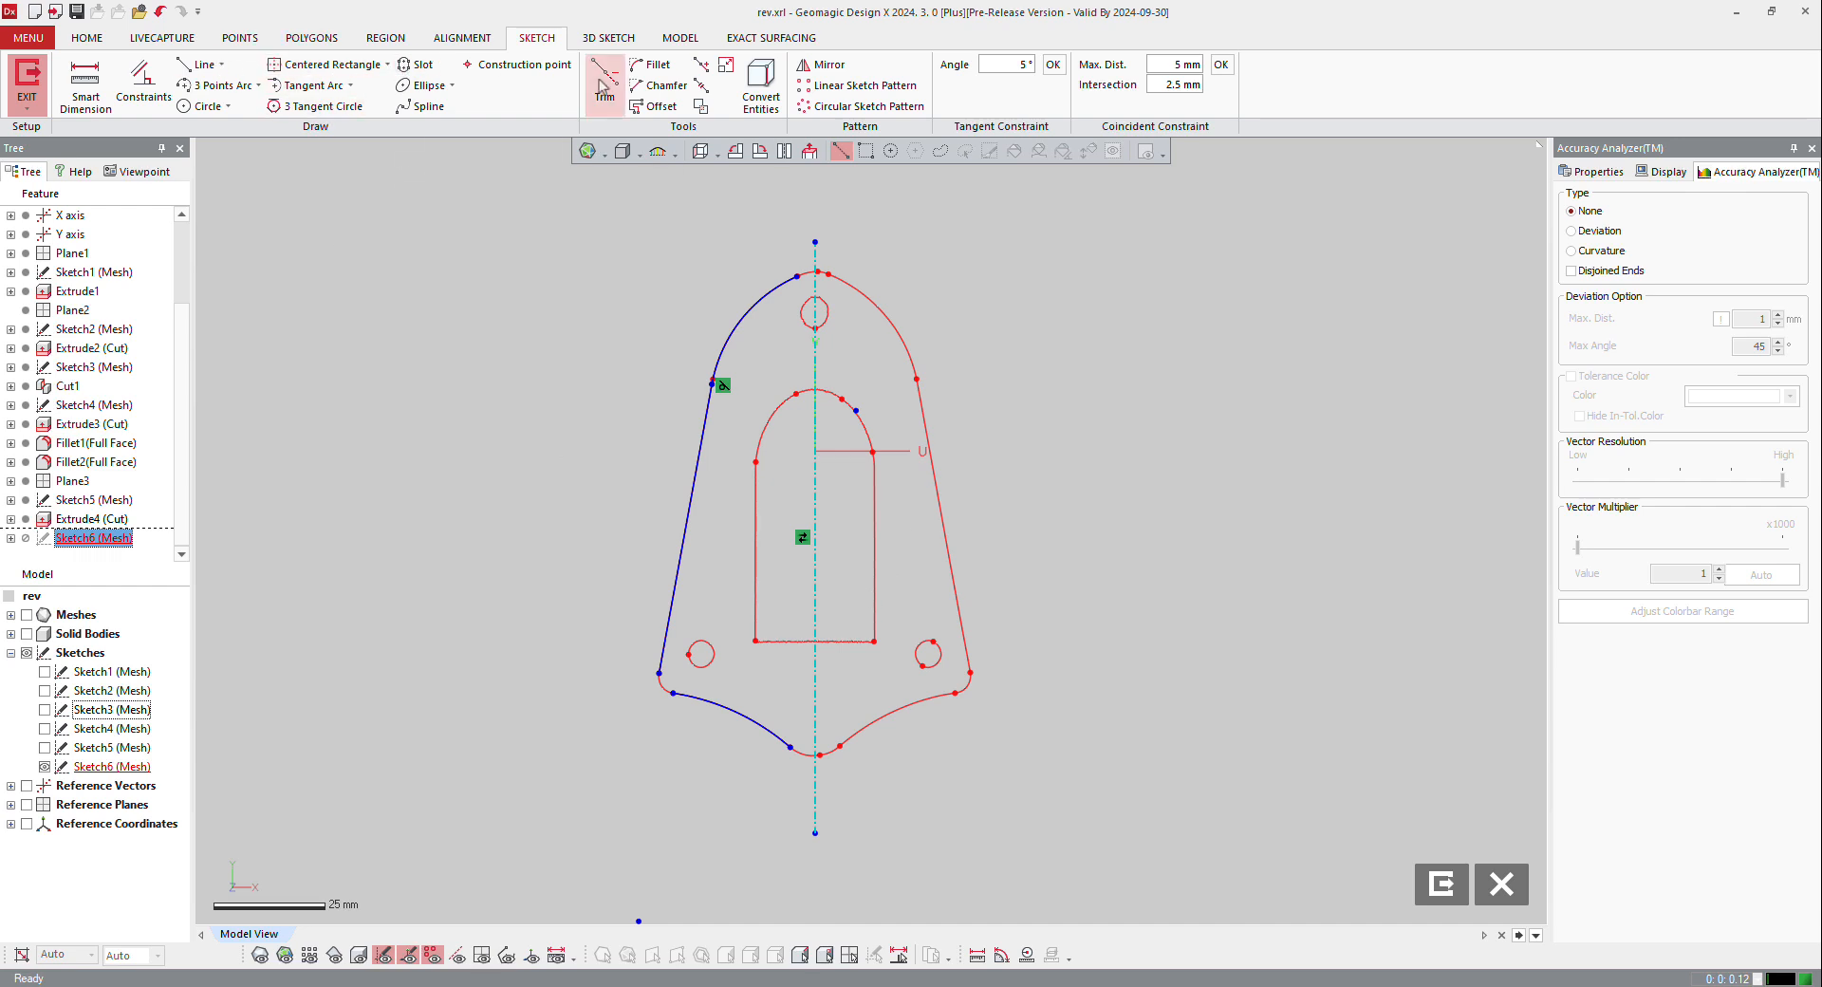
Step: Fillet the lower-left corner between the slanted side line and the bottom arc to match the scanned section, with a radius dimension added
{"action": "left_click", "coordinate": [652, 65]}
{"action": "scroll", "coordinate": [651, 716], "scroll_direction": "up", "scroll_amount": 5}
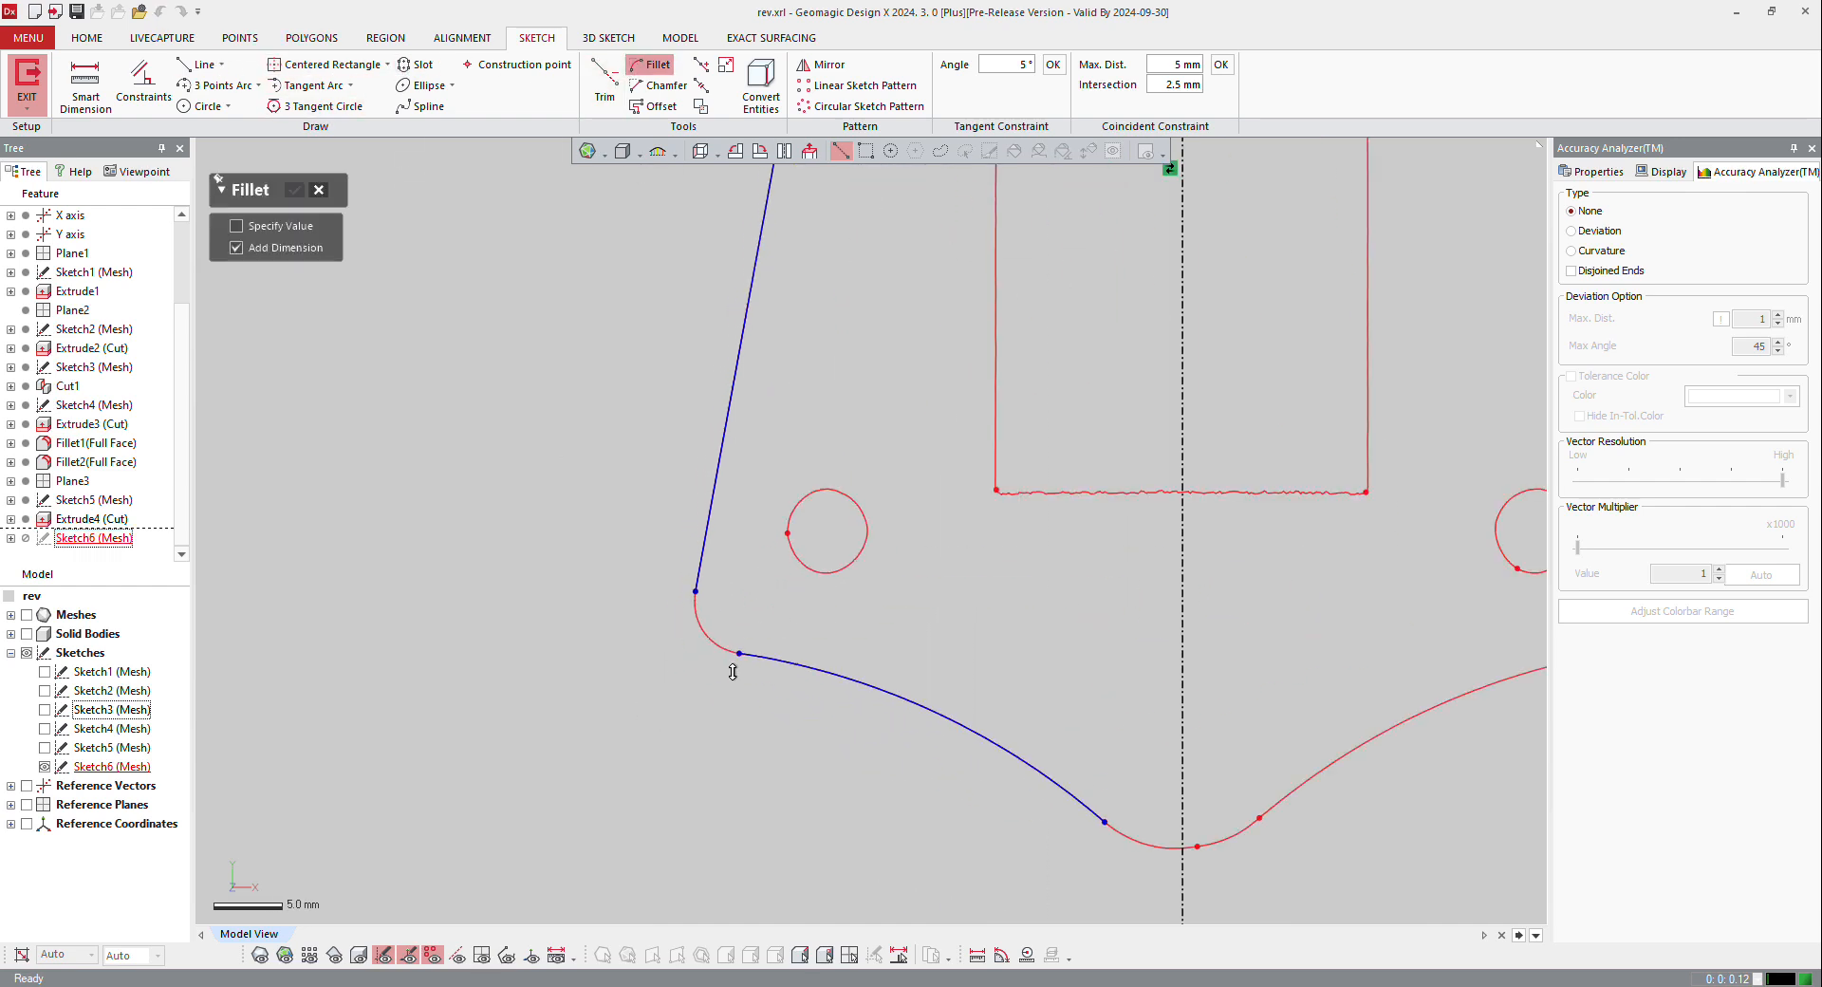
{"action": "scroll", "coordinate": [753, 657], "scroll_direction": "up", "scroll_amount": 4}
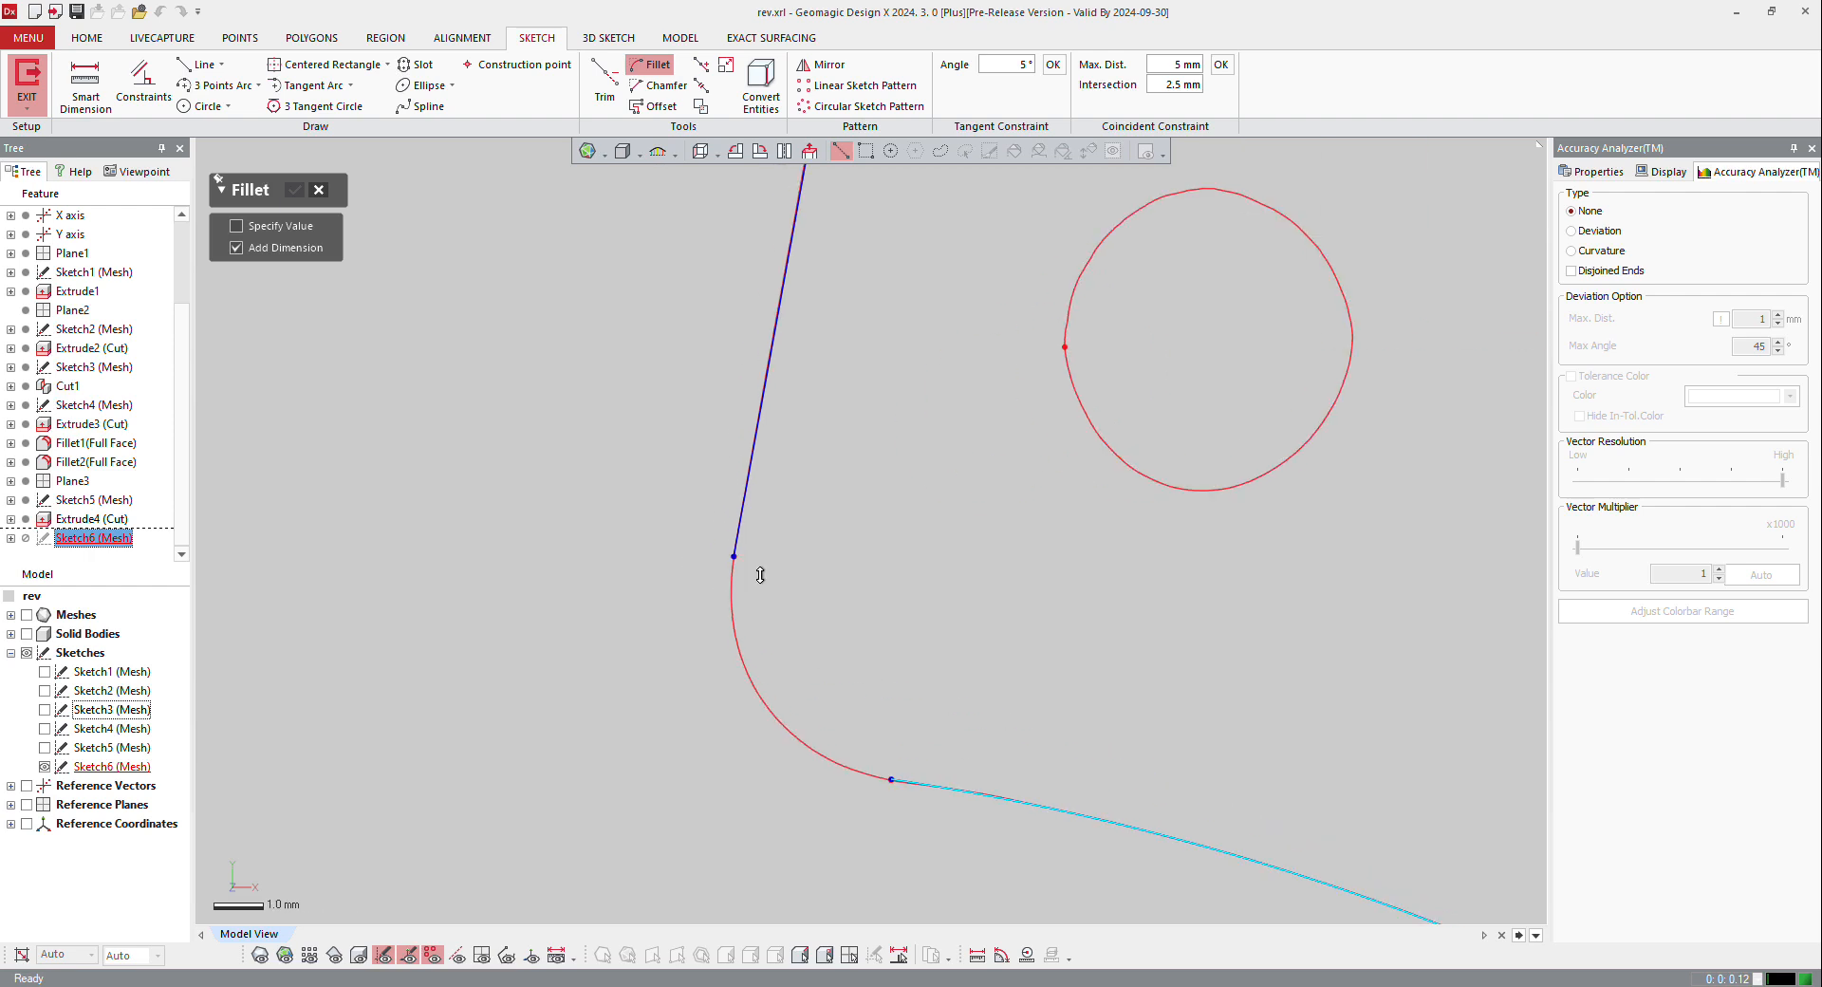
{"action": "left_click", "coordinate": [746, 525]}
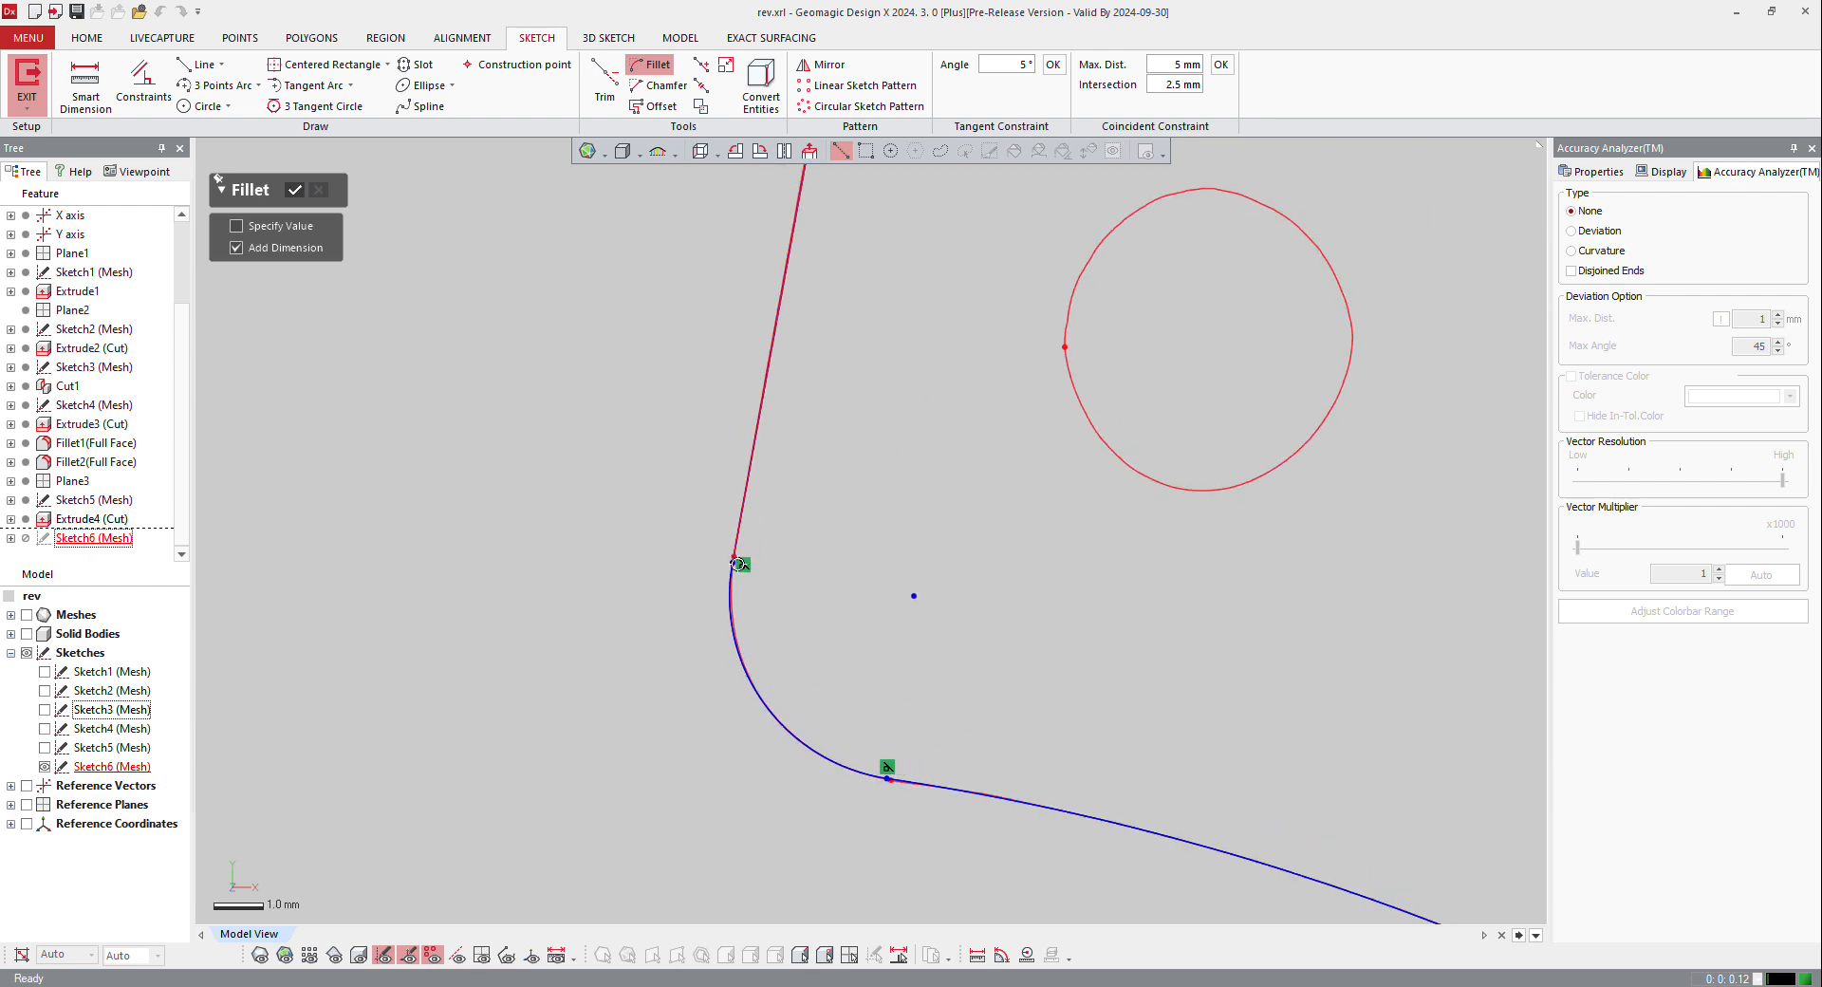
{"action": "left_click", "coordinate": [886, 647]}
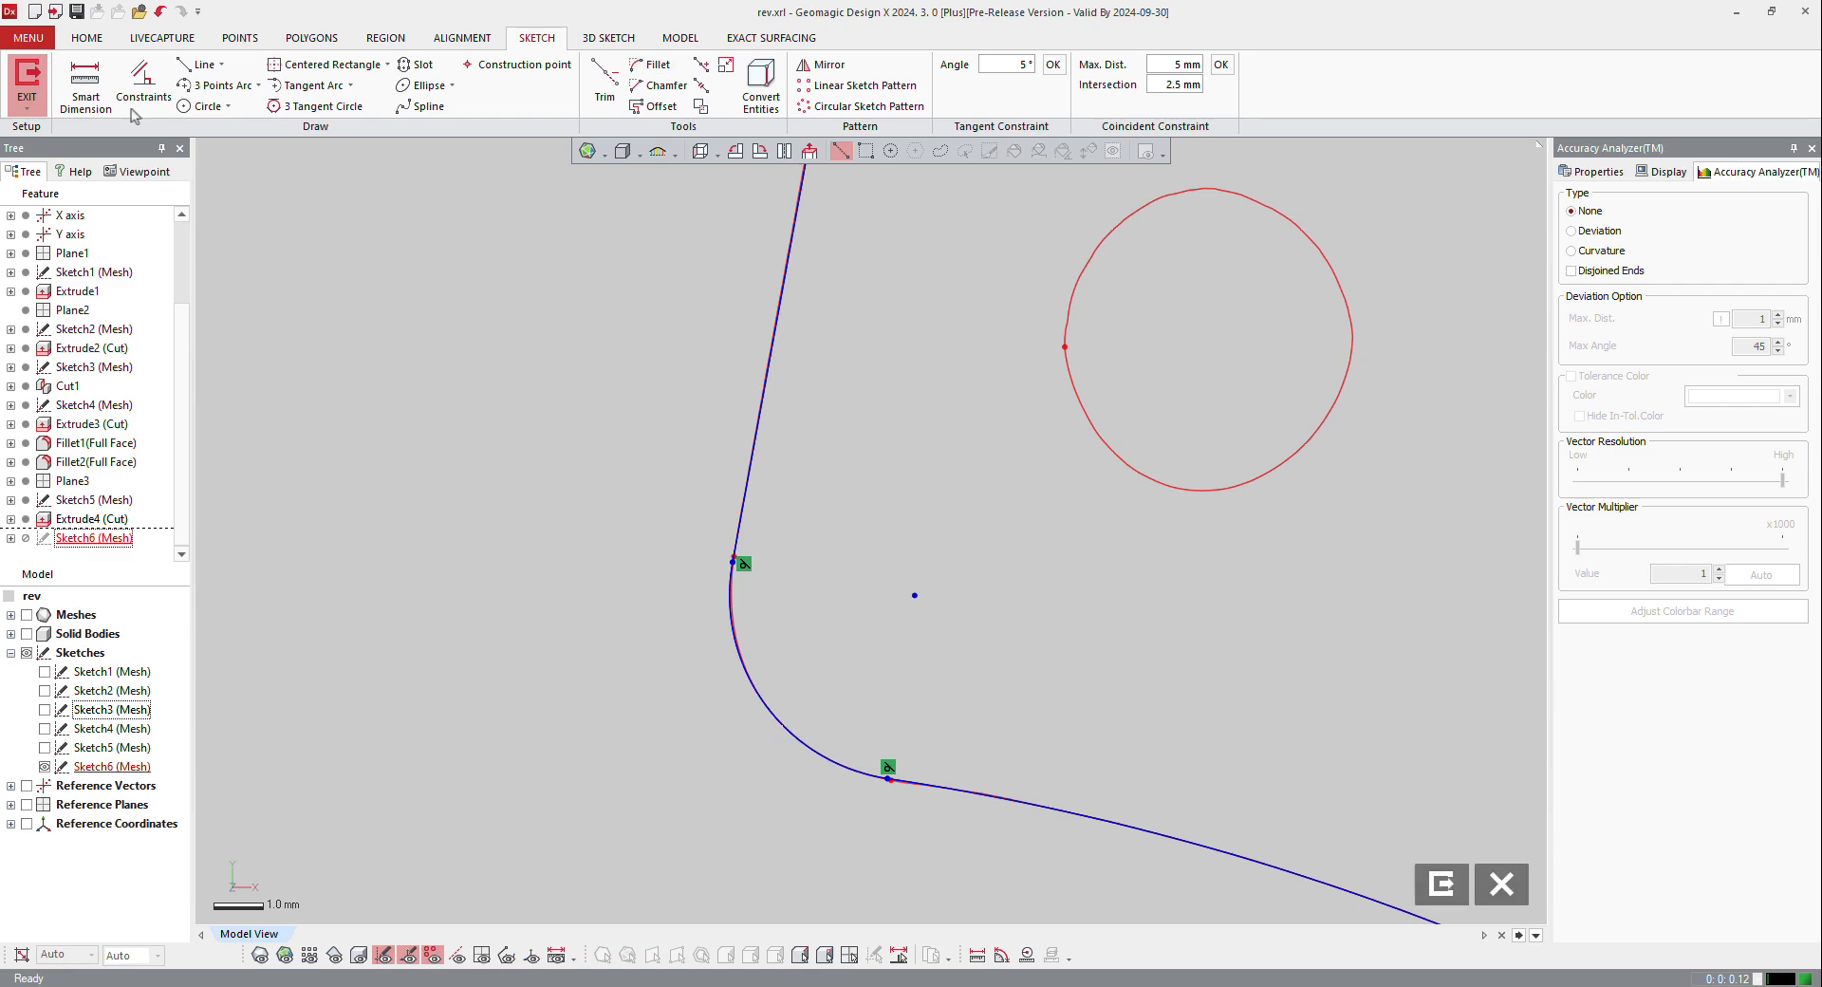
Step: Turn on the display of sketch dimensions and edit the radius of the lower-left corner fillet
{"action": "scroll", "coordinate": [637, 647], "scroll_direction": "down", "scroll_amount": 10}
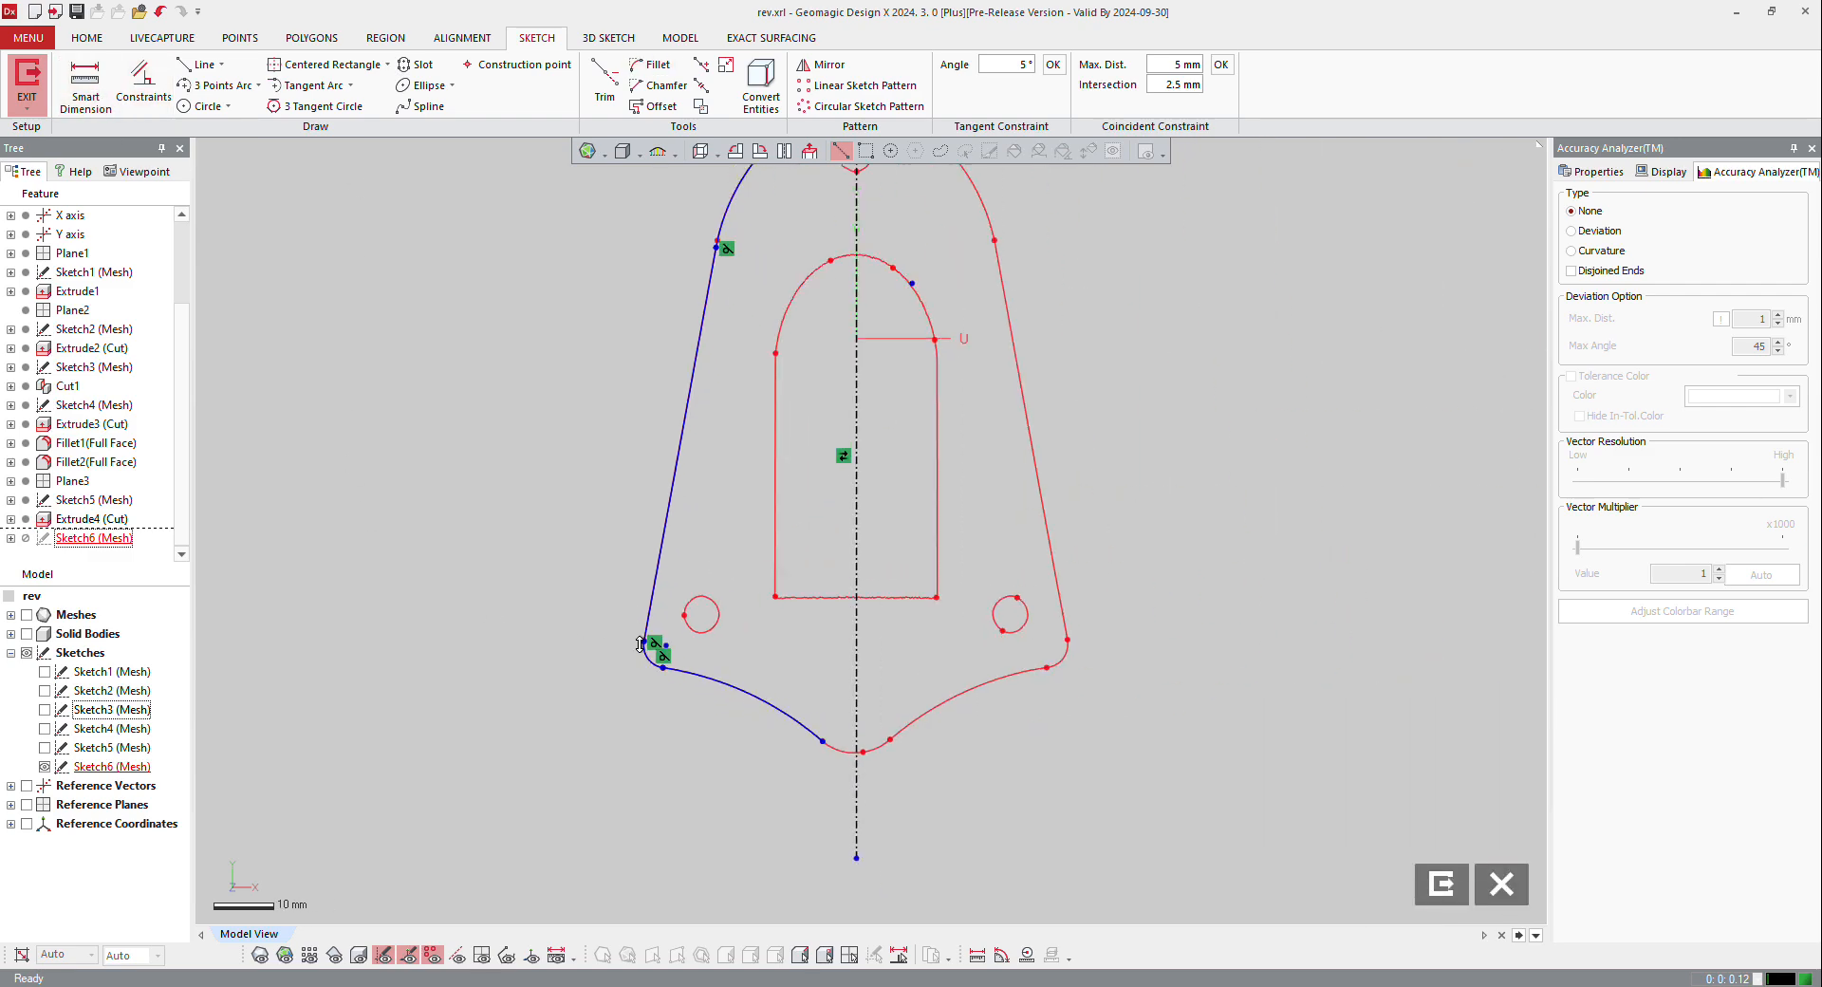
{"action": "scroll", "coordinate": [639, 645], "scroll_direction": "down", "scroll_amount": 2}
{"action": "left_click", "coordinate": [1661, 172]}
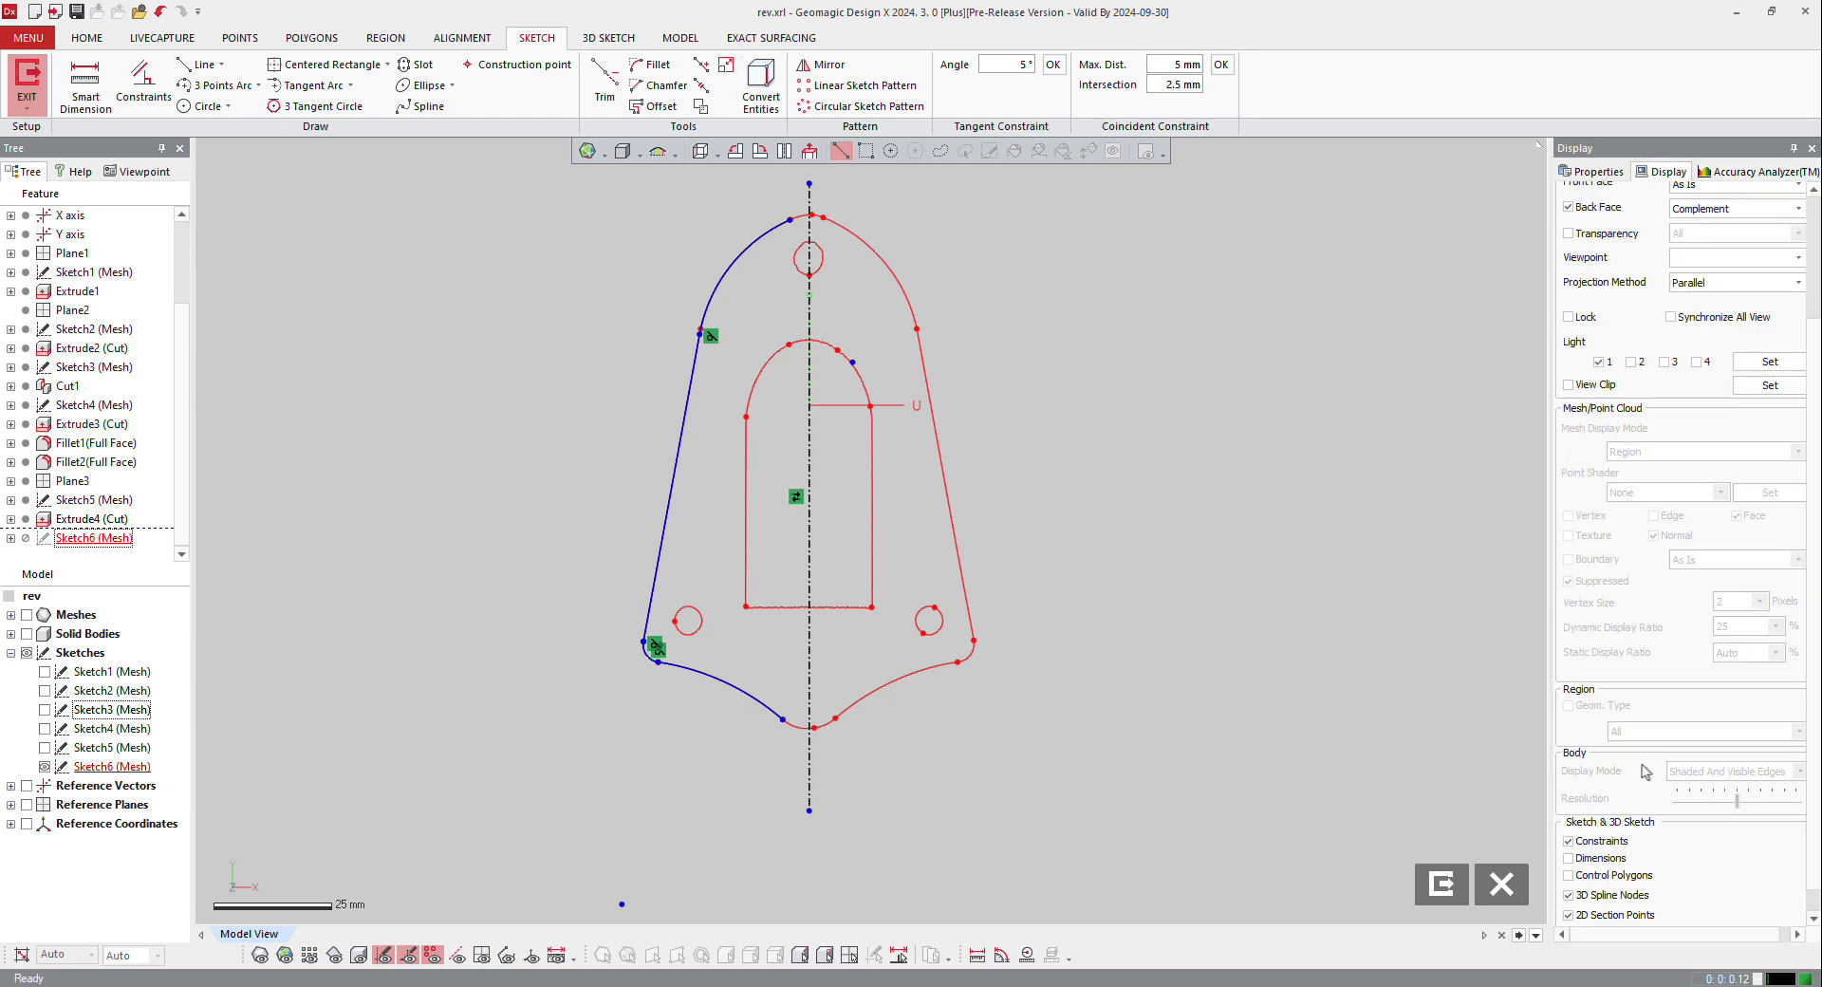
{"action": "left_click", "coordinate": [1600, 858]}
{"action": "scroll", "coordinate": [608, 682], "scroll_direction": "up", "scroll_amount": 2}
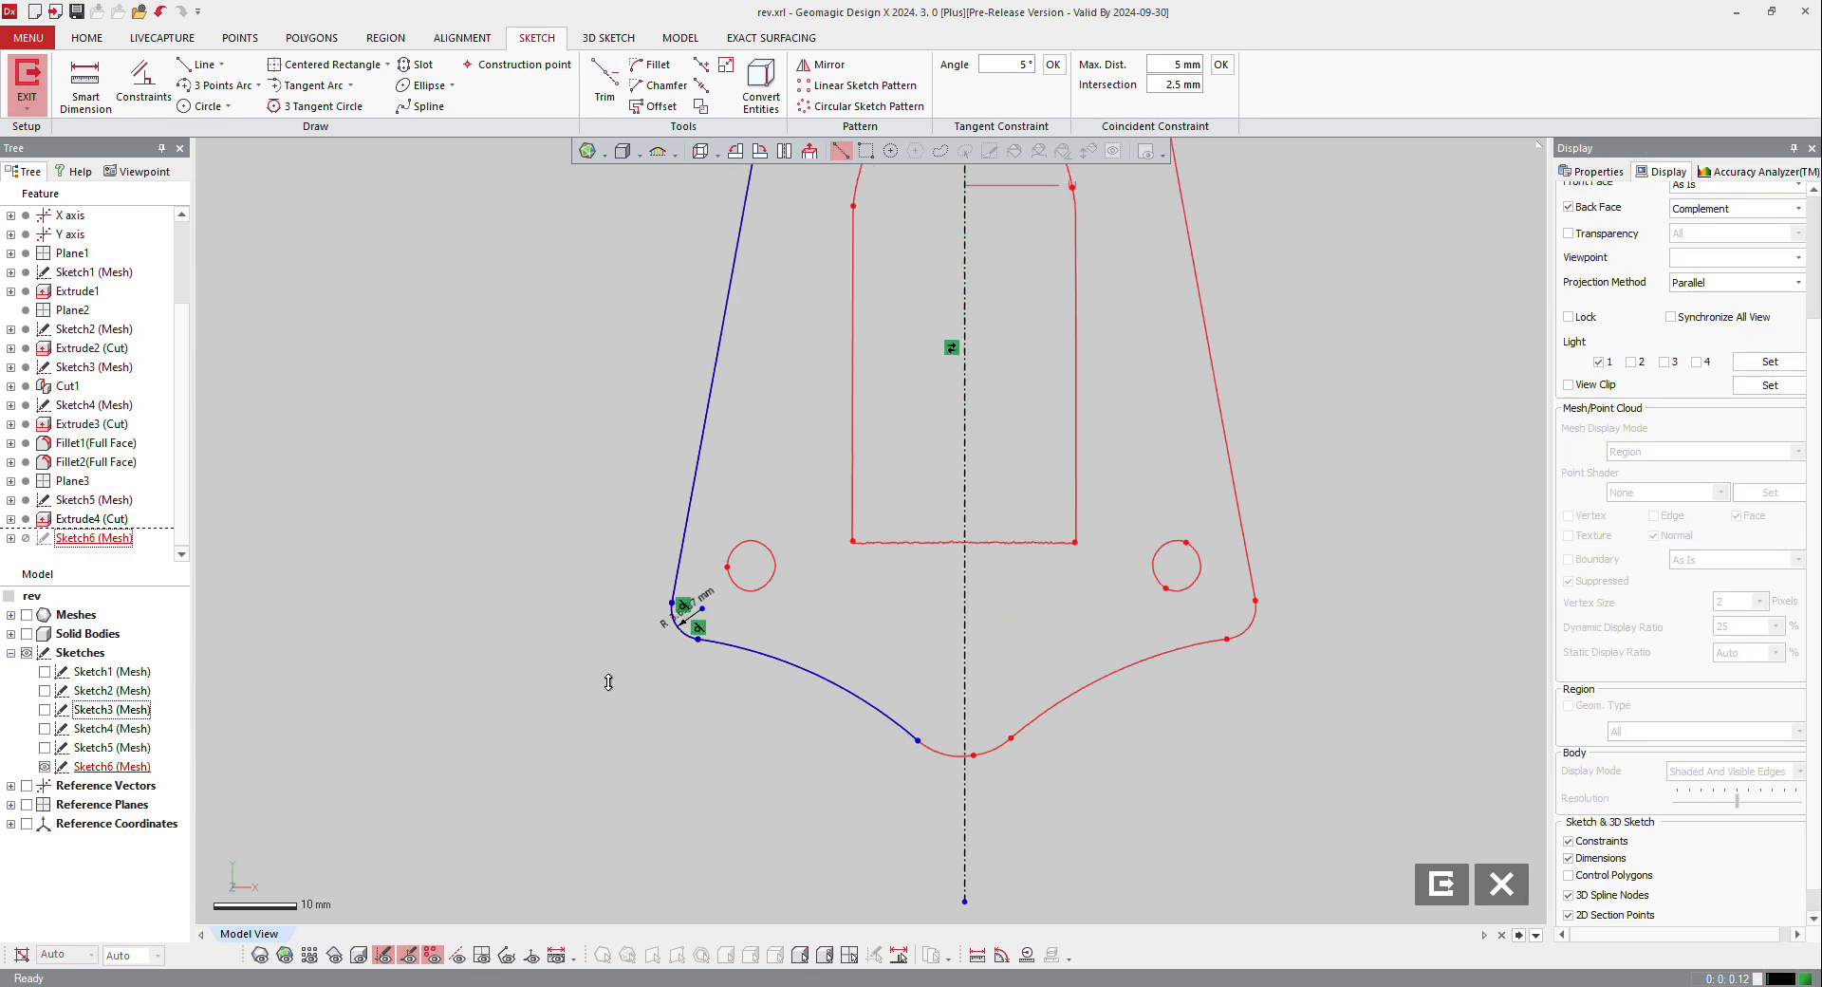
{"action": "scroll", "coordinate": [670, 634], "scroll_direction": "up", "scroll_amount": 5}
{"action": "double_click", "coordinate": [726, 585]}
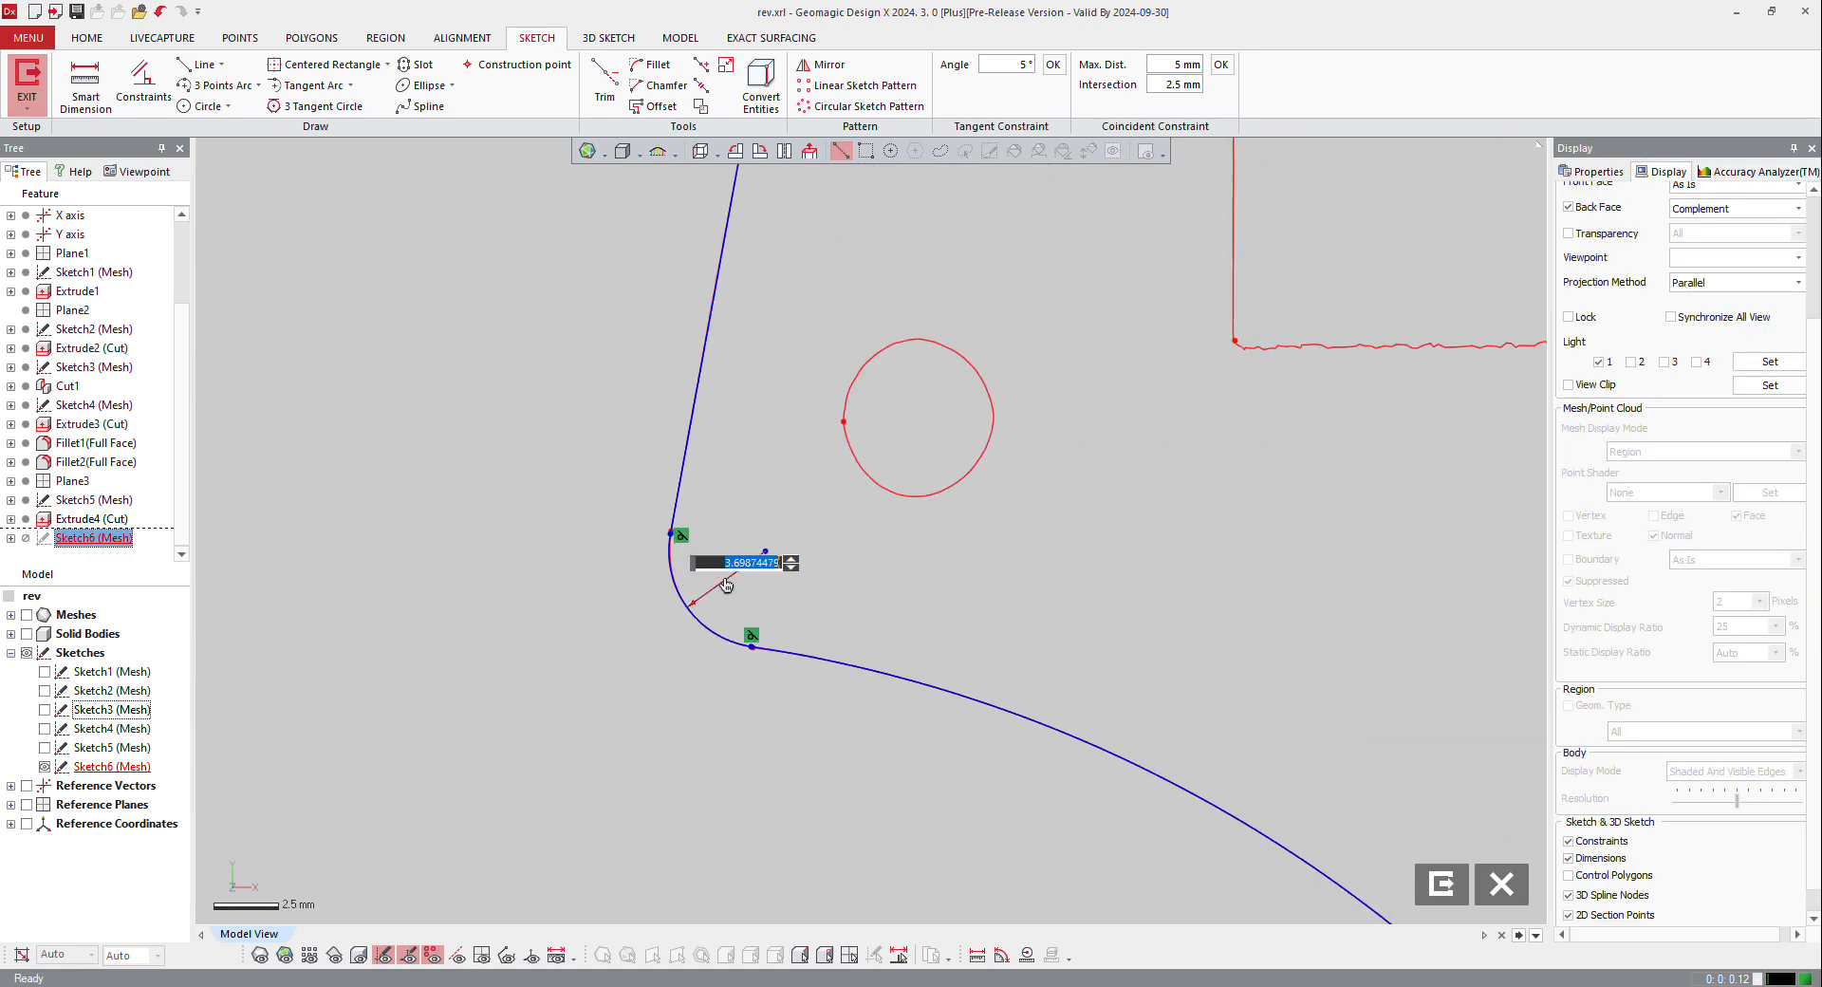
{"action": "type", "text": "3.7"}
{"action": "key", "text": "Return"}
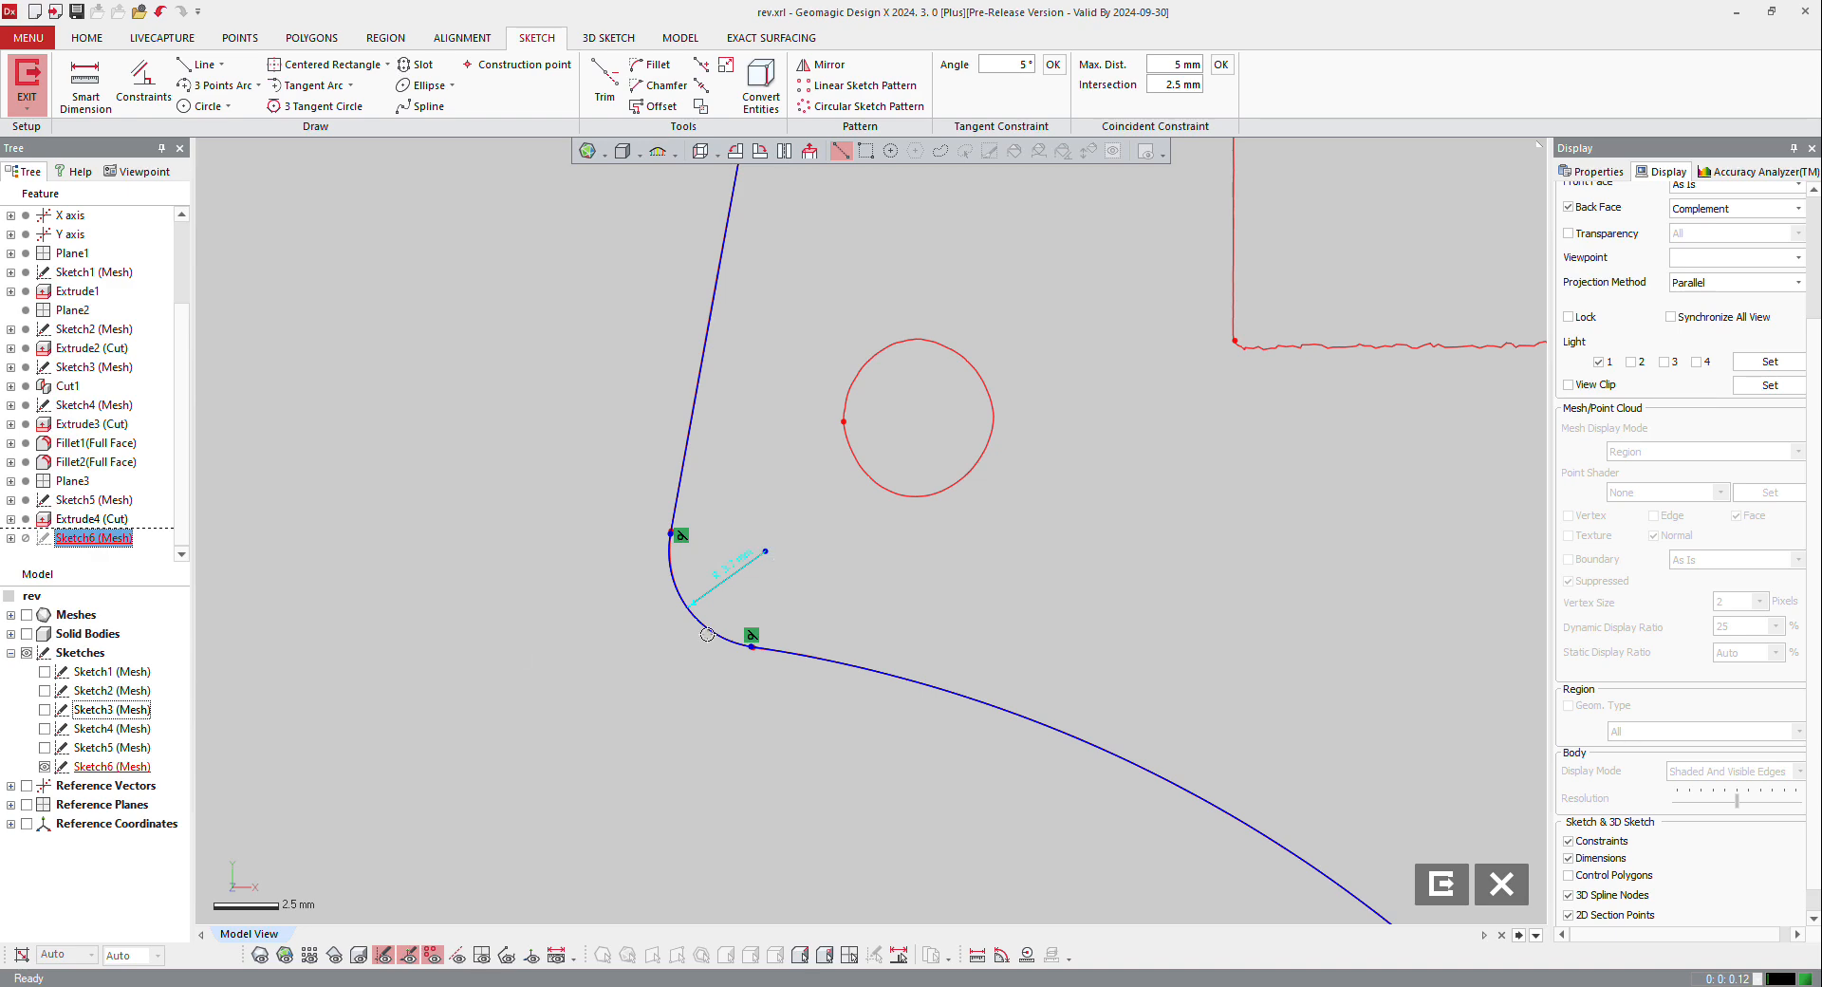
Step: Extend the upper-left arc and the lower-left arc to the vertical centre line
{"action": "scroll", "coordinate": [673, 569], "scroll_direction": "down", "scroll_amount": 8}
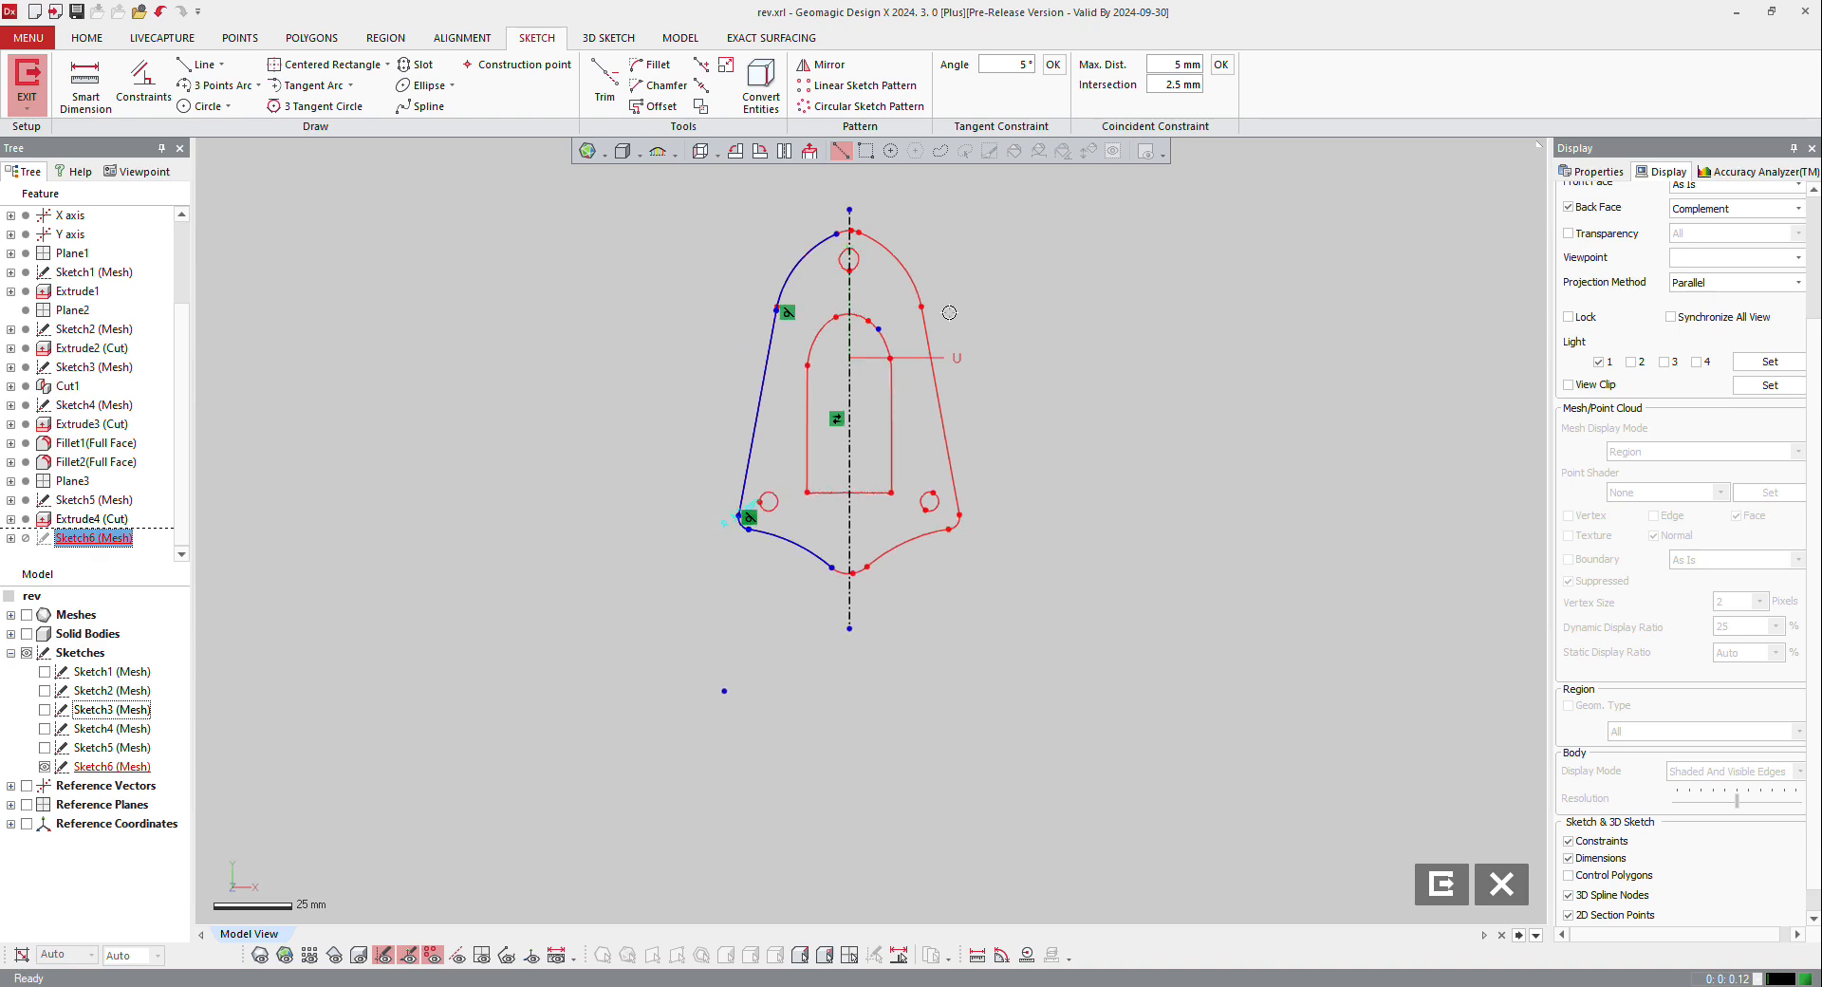
{"action": "scroll", "coordinate": [949, 311], "scroll_direction": "down", "scroll_amount": 1}
{"action": "scroll", "coordinate": [949, 207], "scroll_direction": "up", "scroll_amount": 1}
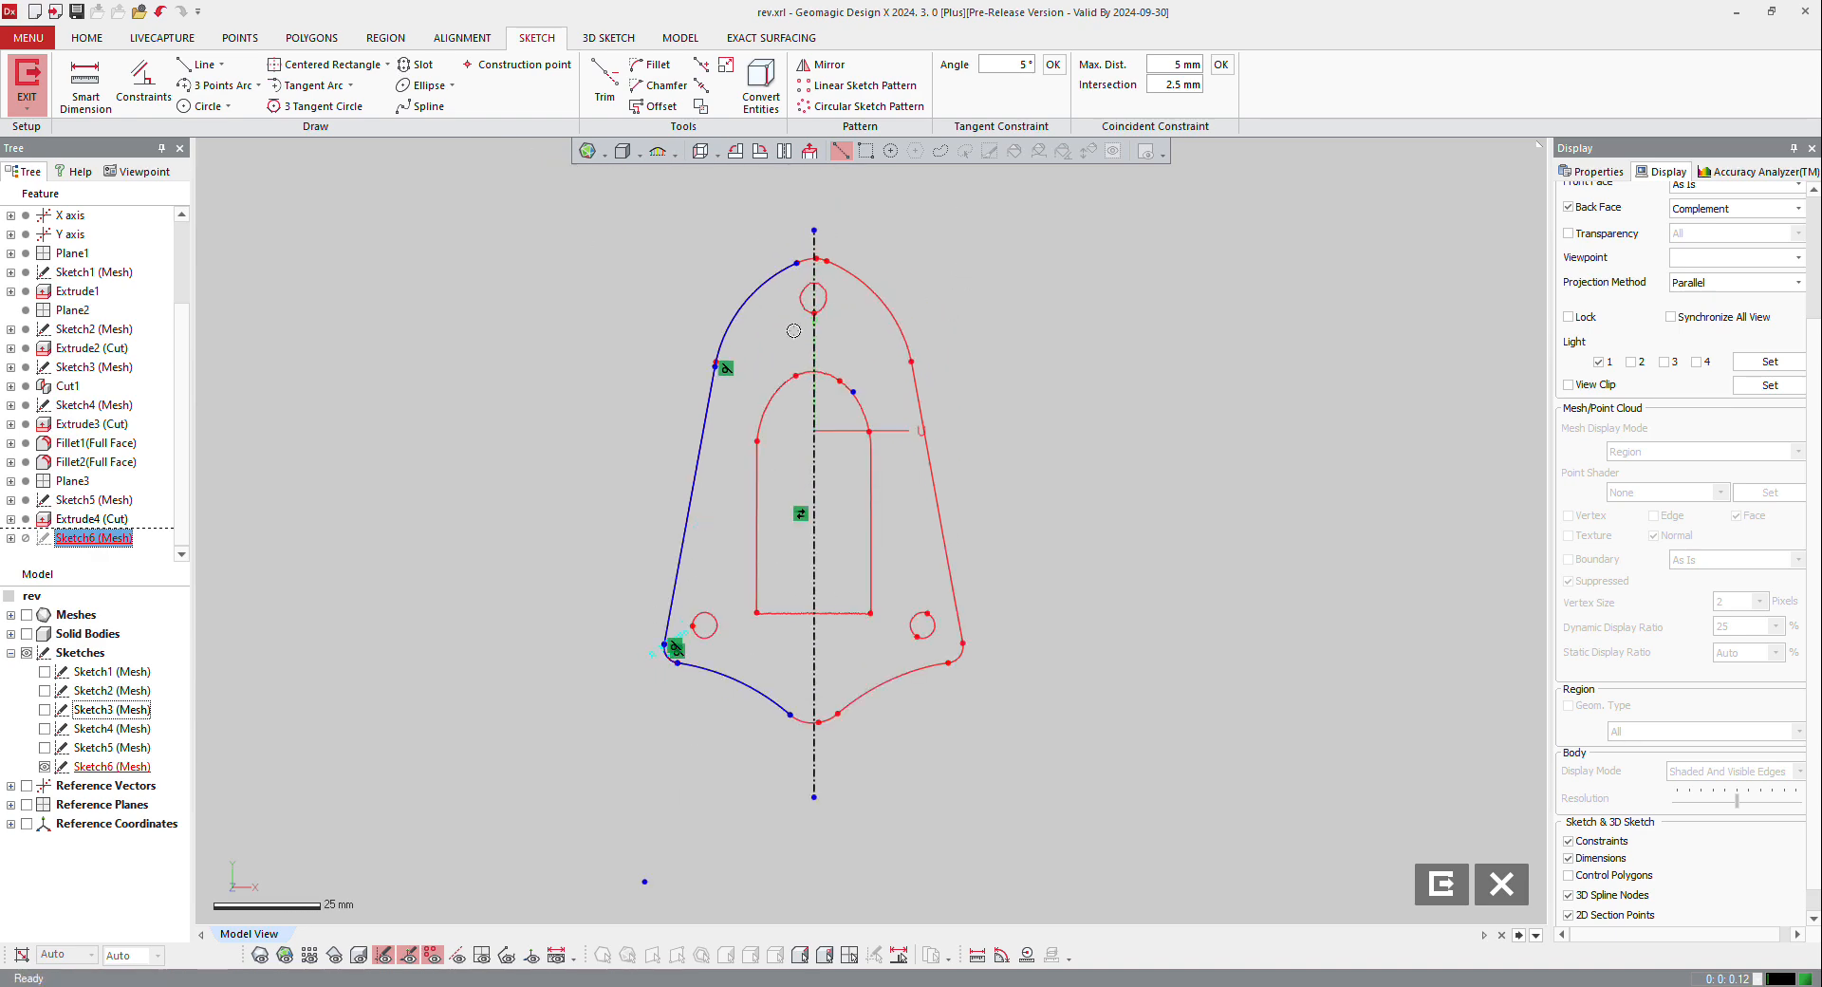
{"action": "left_click", "coordinate": [778, 701]}
{"action": "left_click", "coordinate": [701, 65]}
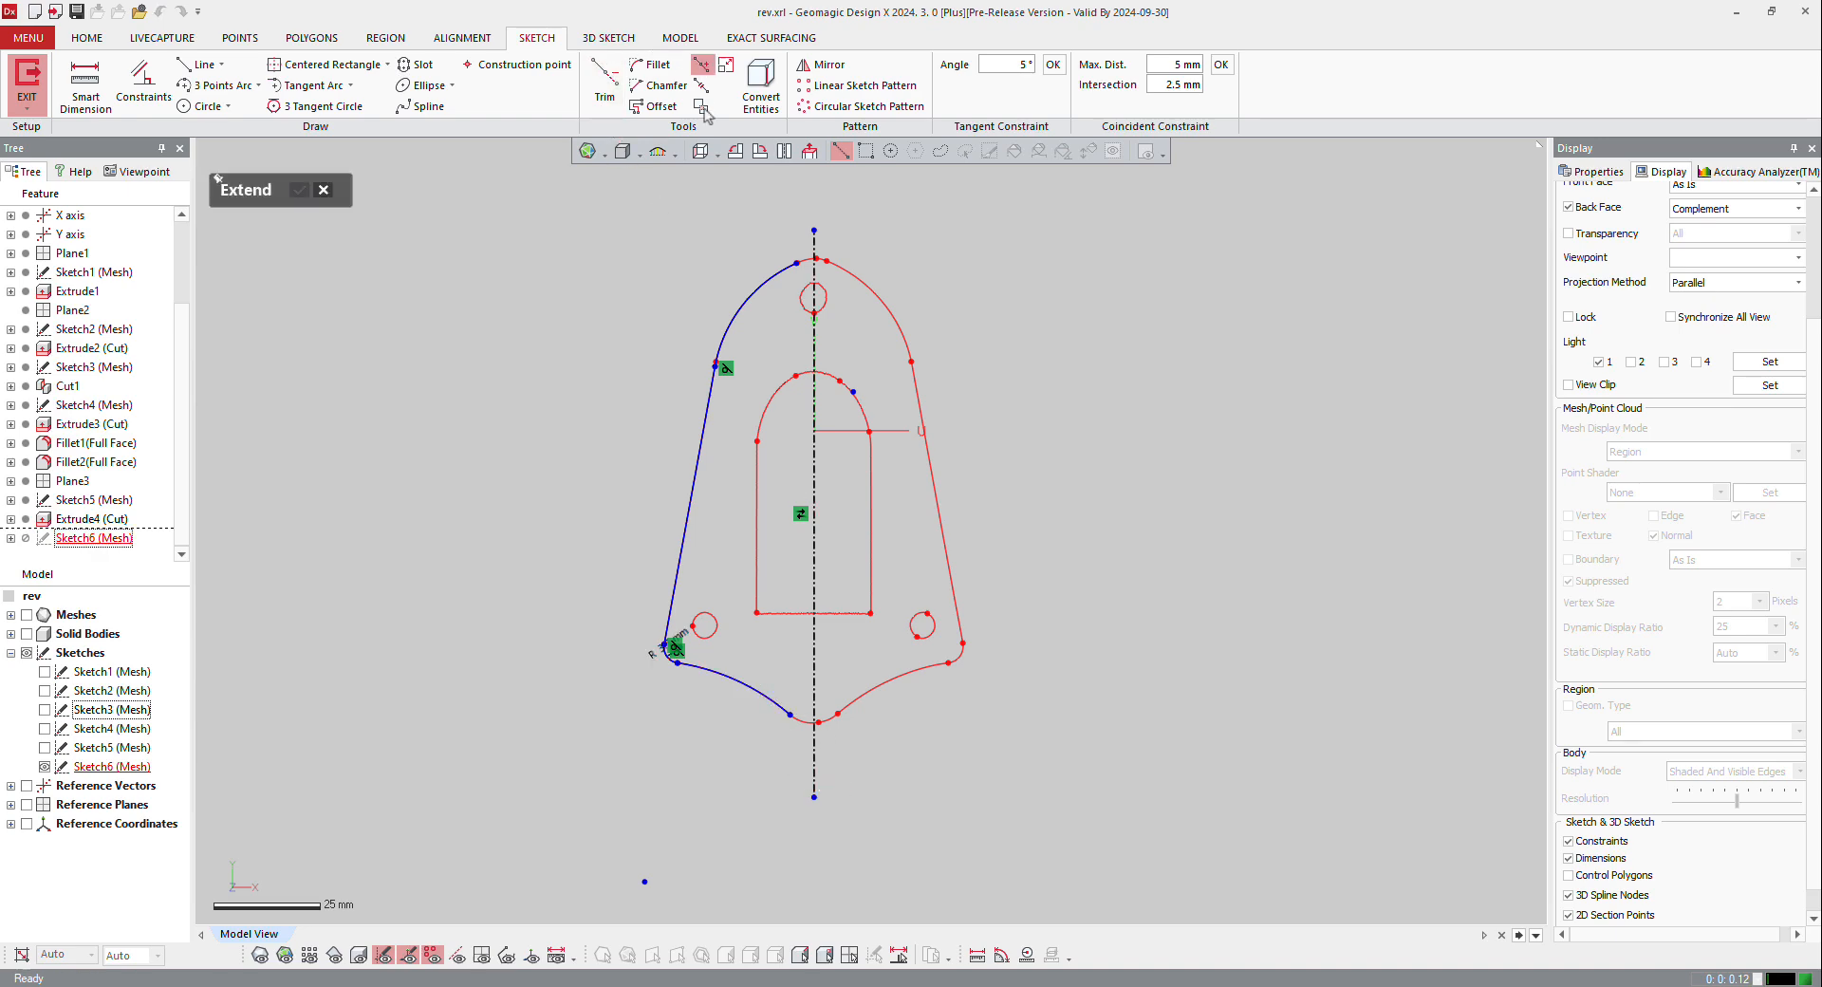
{"action": "left_click", "coordinate": [778, 272]}
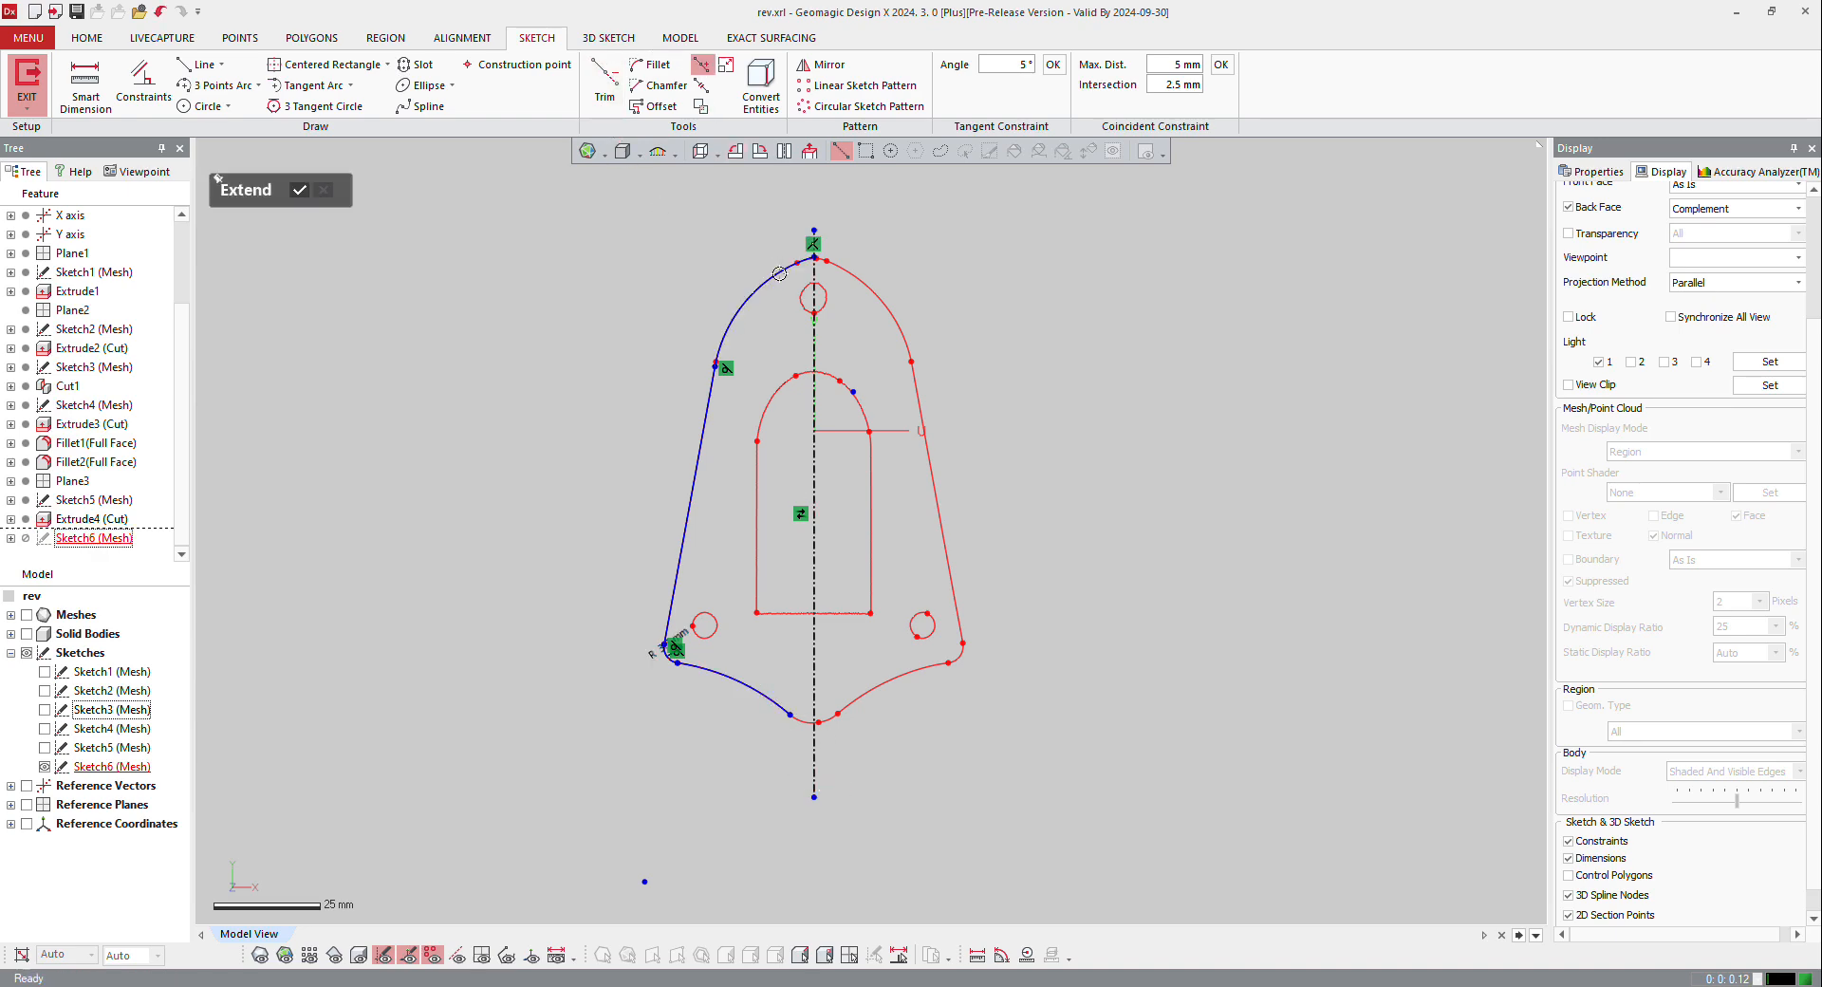
{"action": "left_click", "coordinate": [777, 708]}
{"action": "left_click", "coordinate": [299, 190]}
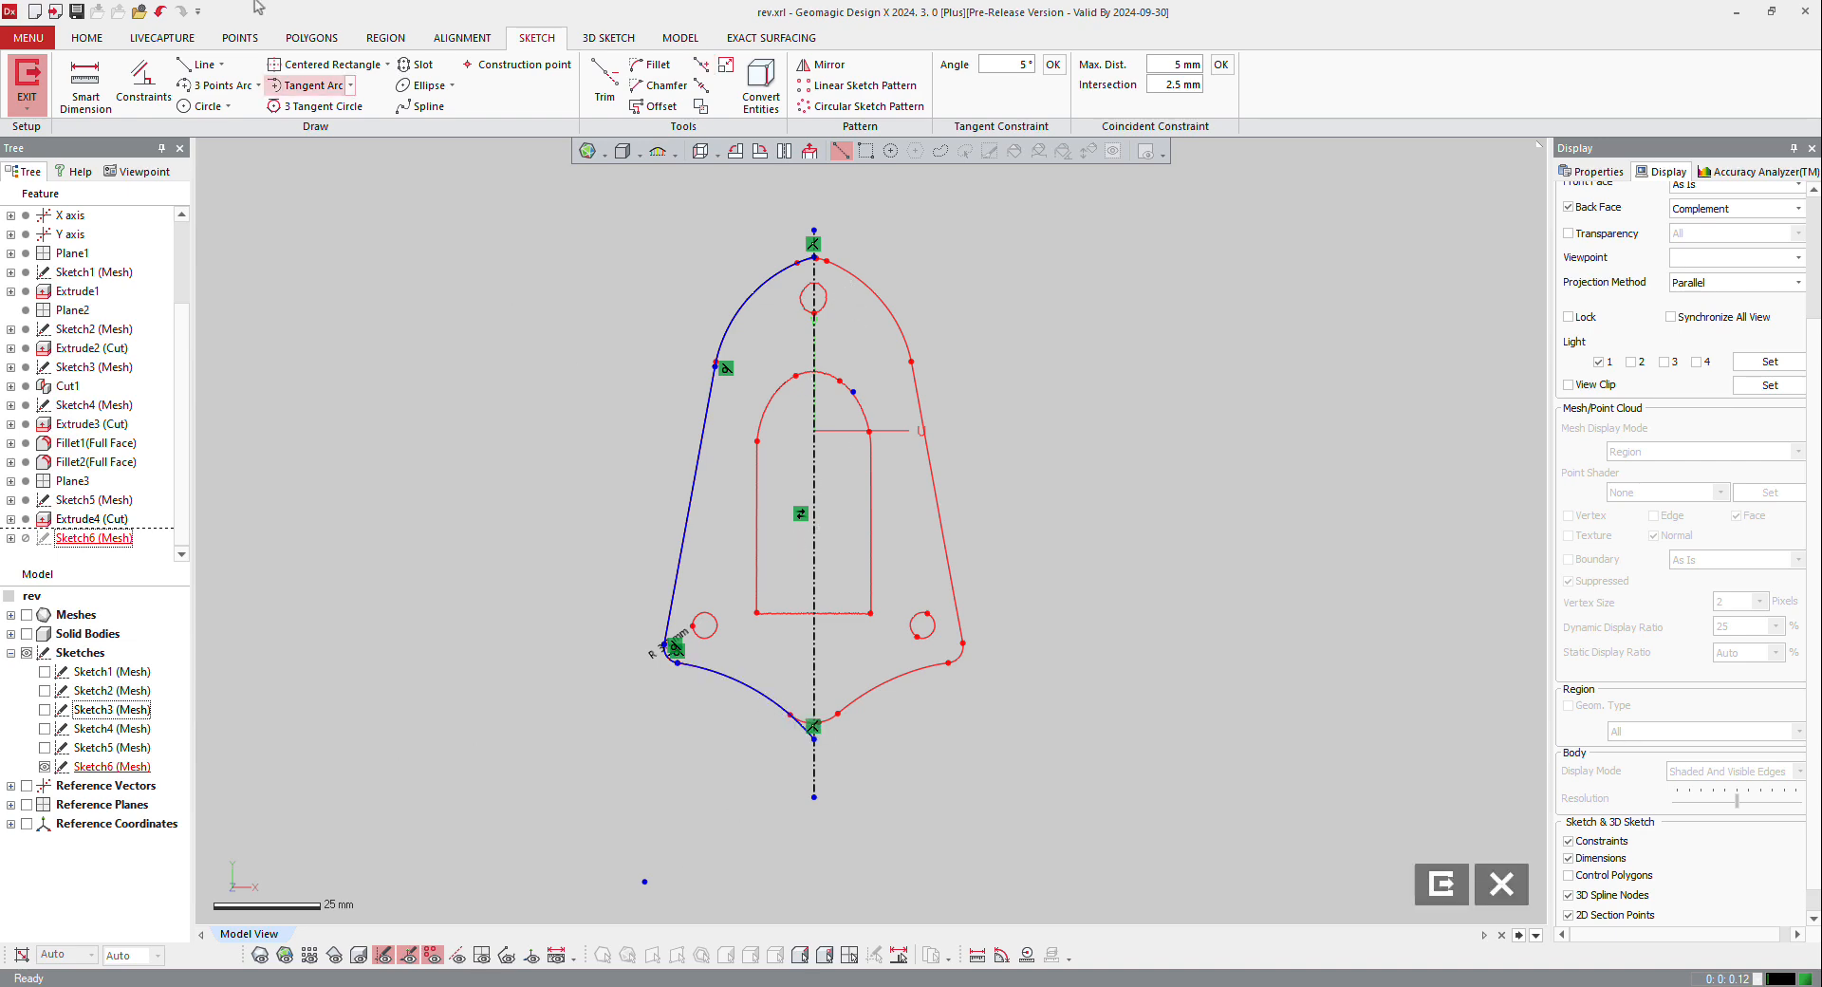
Step: Dimension the angle between the centre line and the left side line, rounded to 0.1, giving 10.4°
{"action": "left_click", "coordinate": [100, 81]}
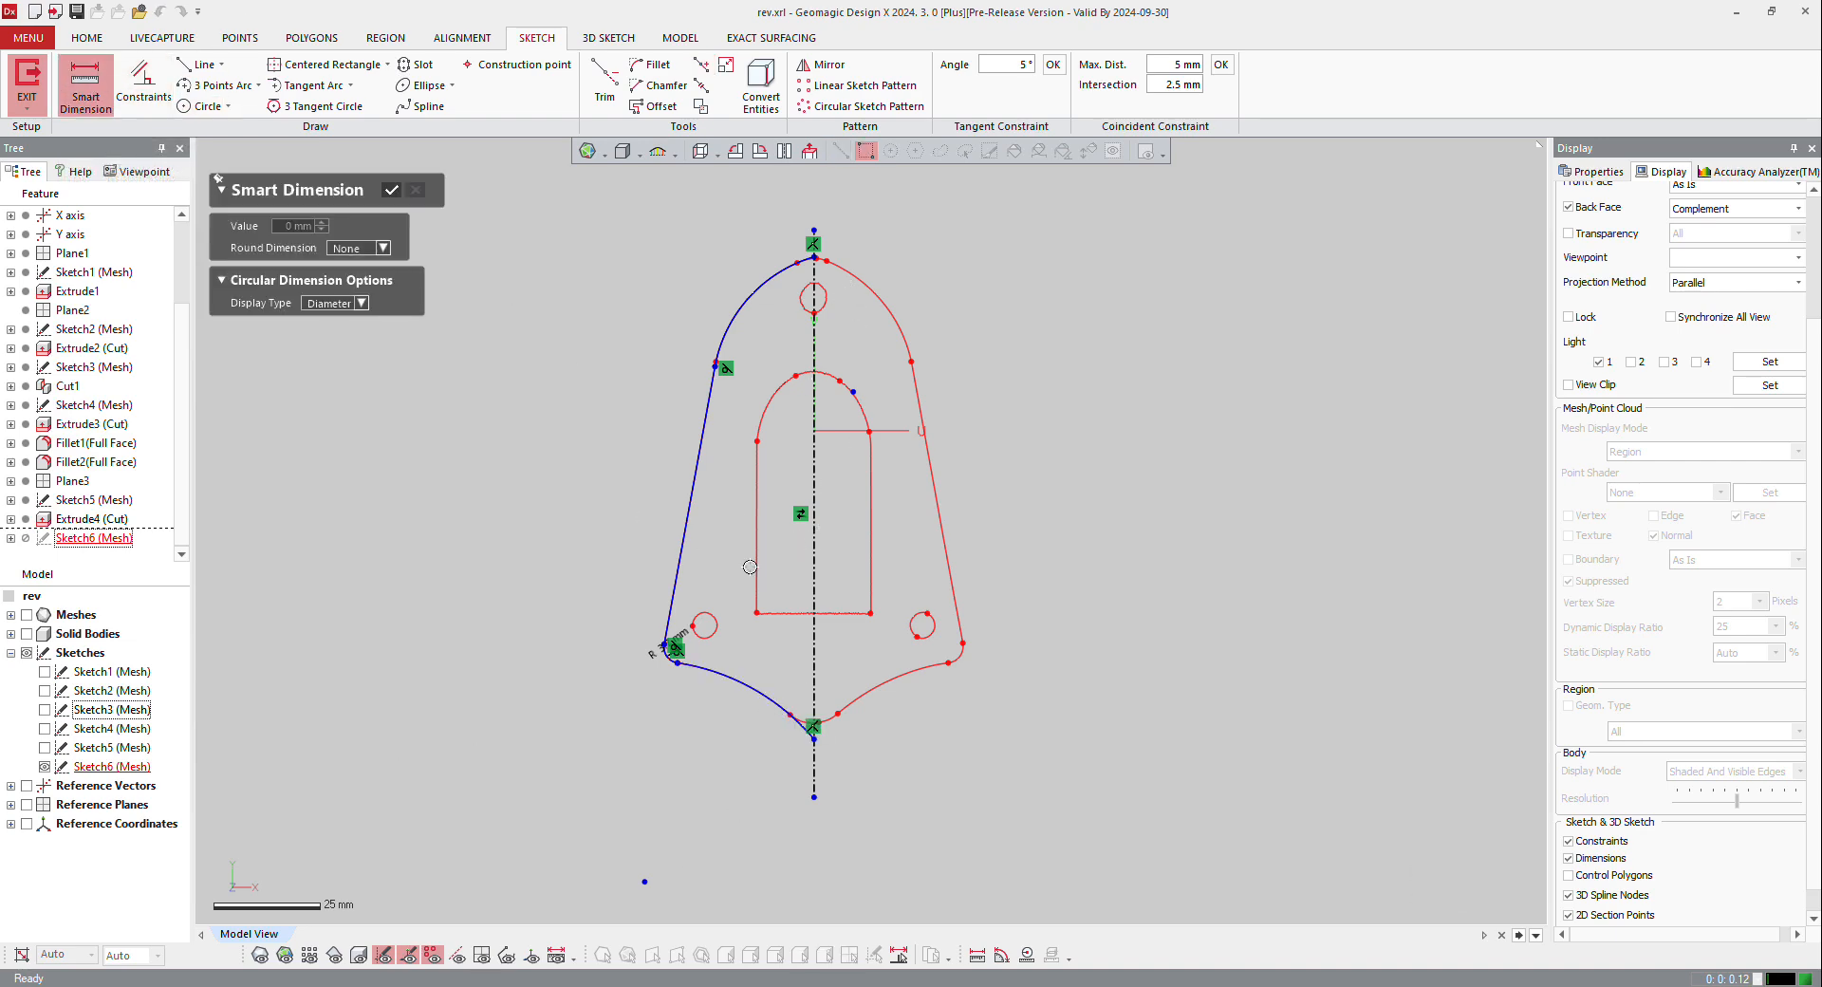
{"action": "left_click", "coordinate": [811, 474]}
{"action": "left_click", "coordinate": [692, 477]}
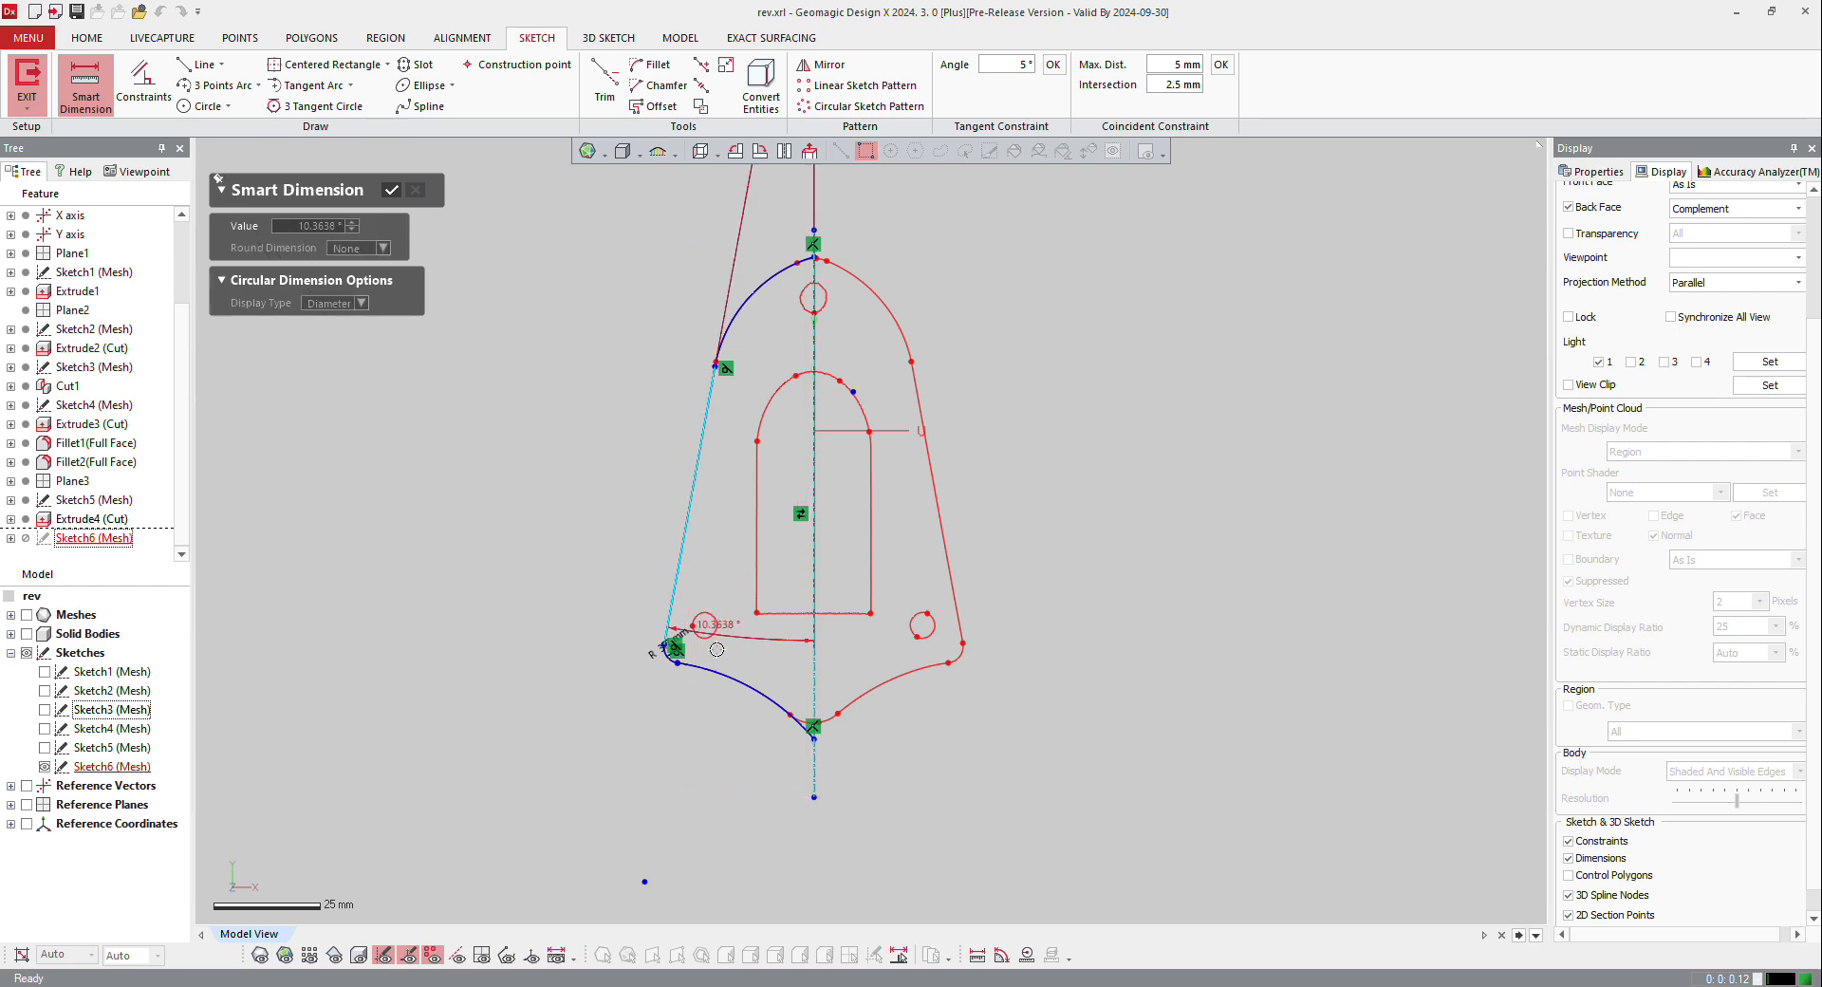
{"action": "left_click", "coordinate": [765, 635]}
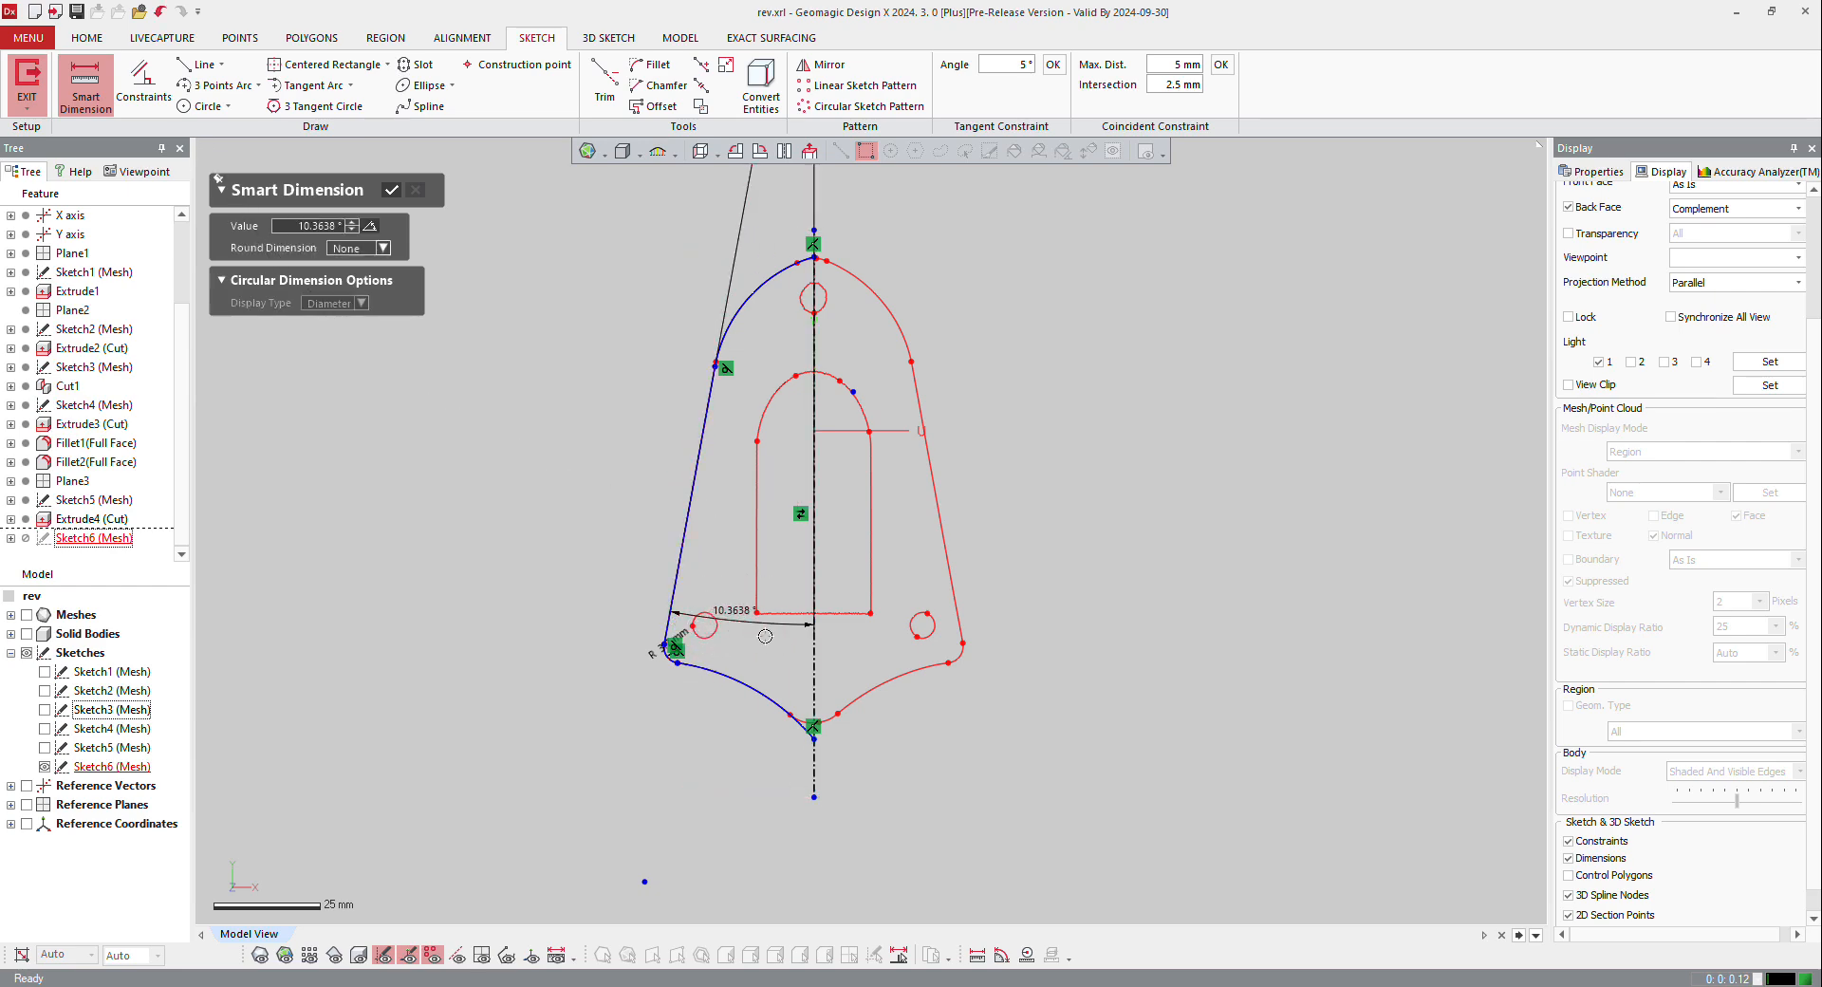
{"action": "left_click", "coordinate": [362, 251]}
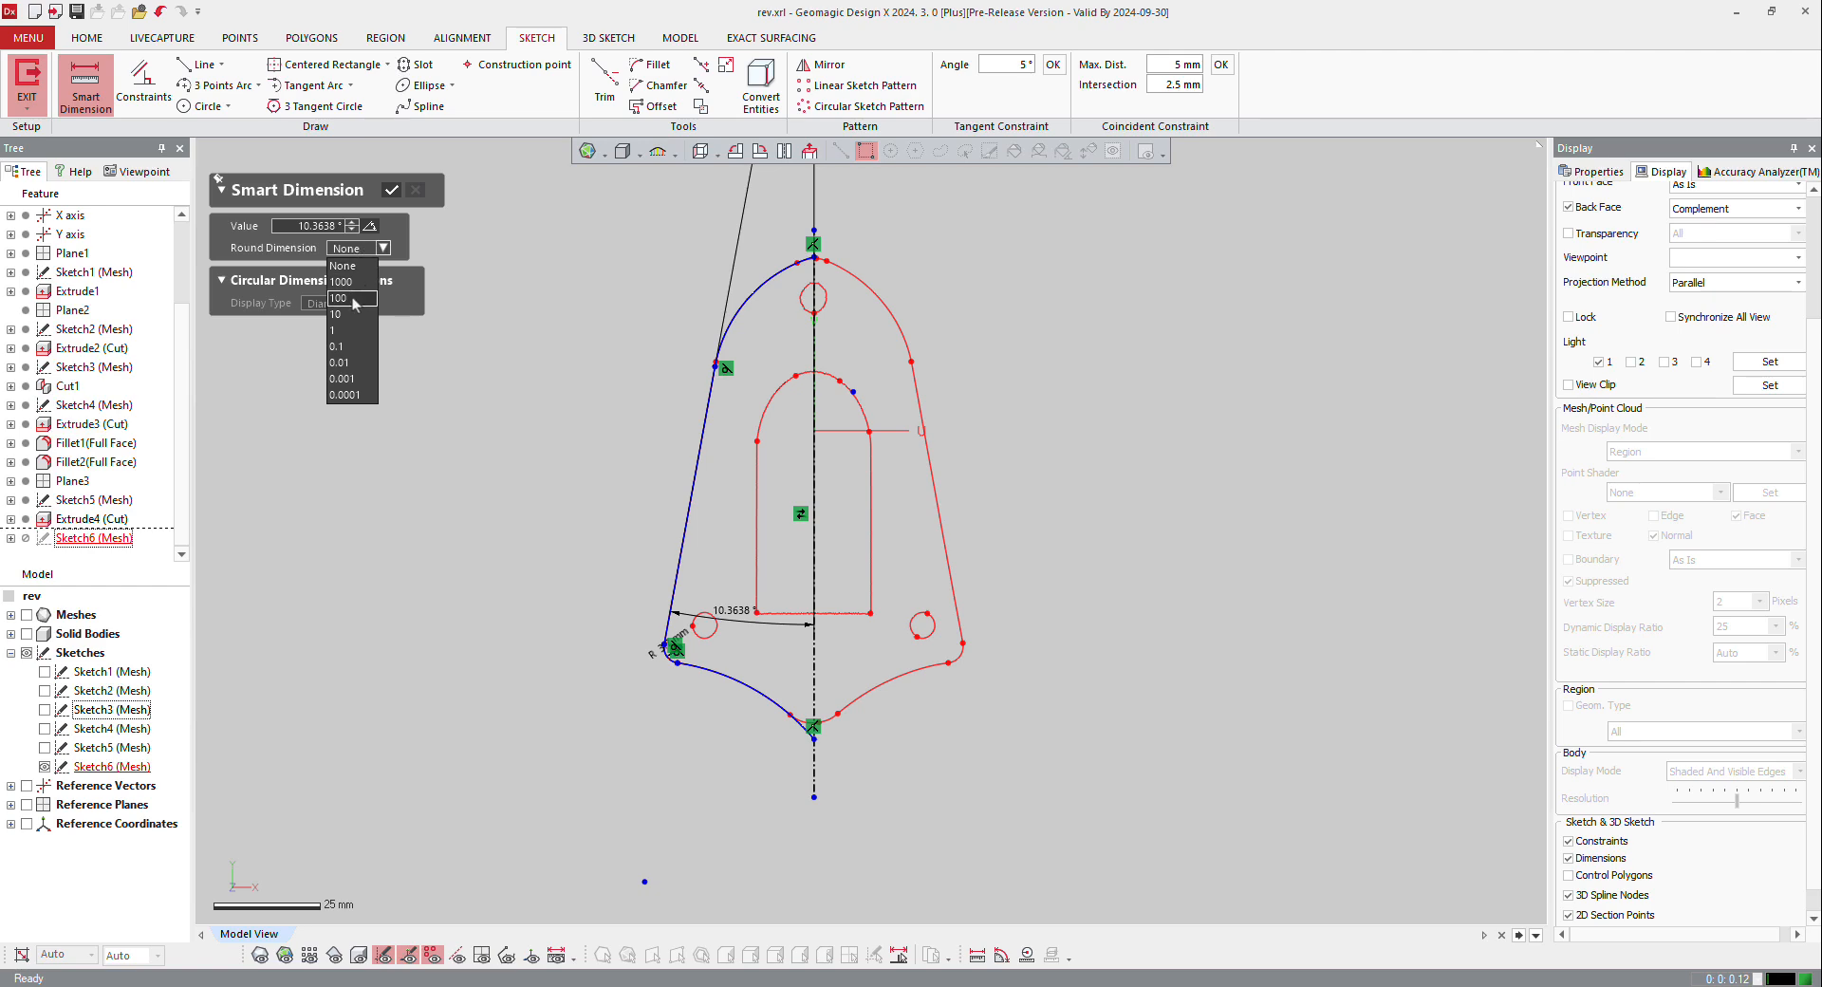
{"action": "left_click", "coordinate": [351, 353]}
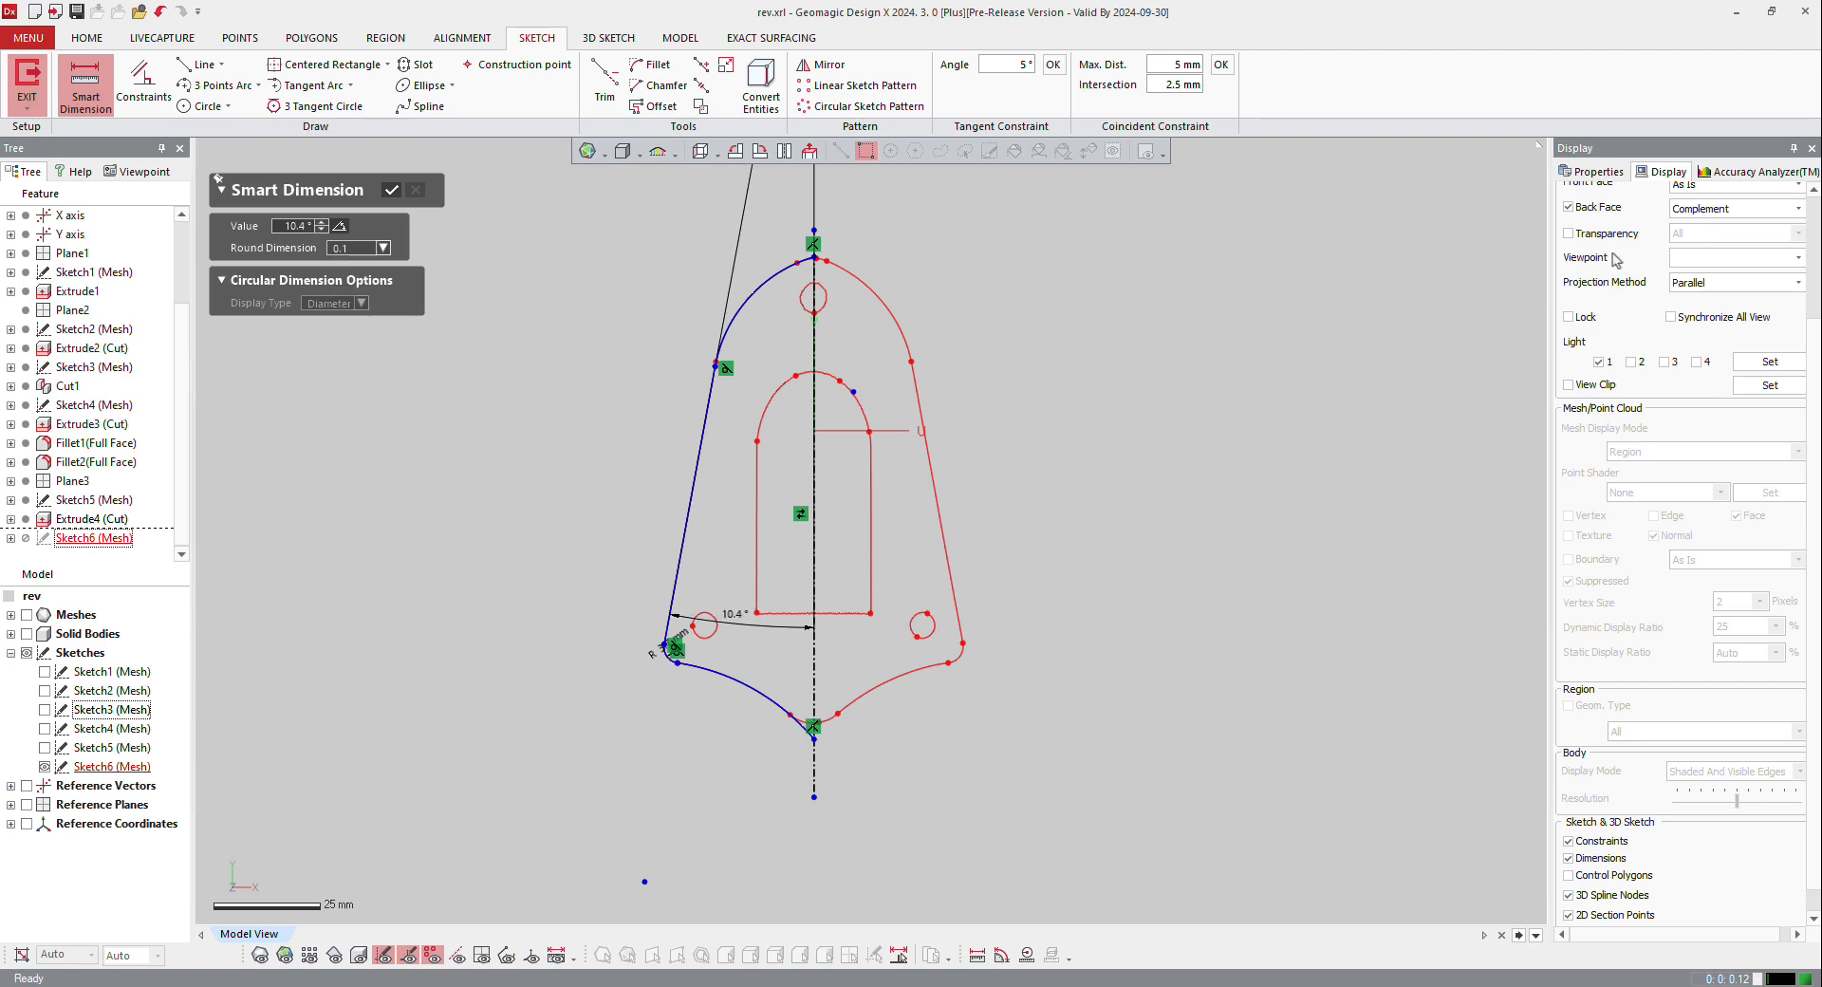
Step: Check the deviation of the left half outline from the scan, turn the deviation display off and accept the angle dimension
{"action": "scroll", "coordinate": [1666, 346], "scroll_direction": "up", "scroll_amount": 2}
{"action": "left_click", "coordinate": [1755, 174]}
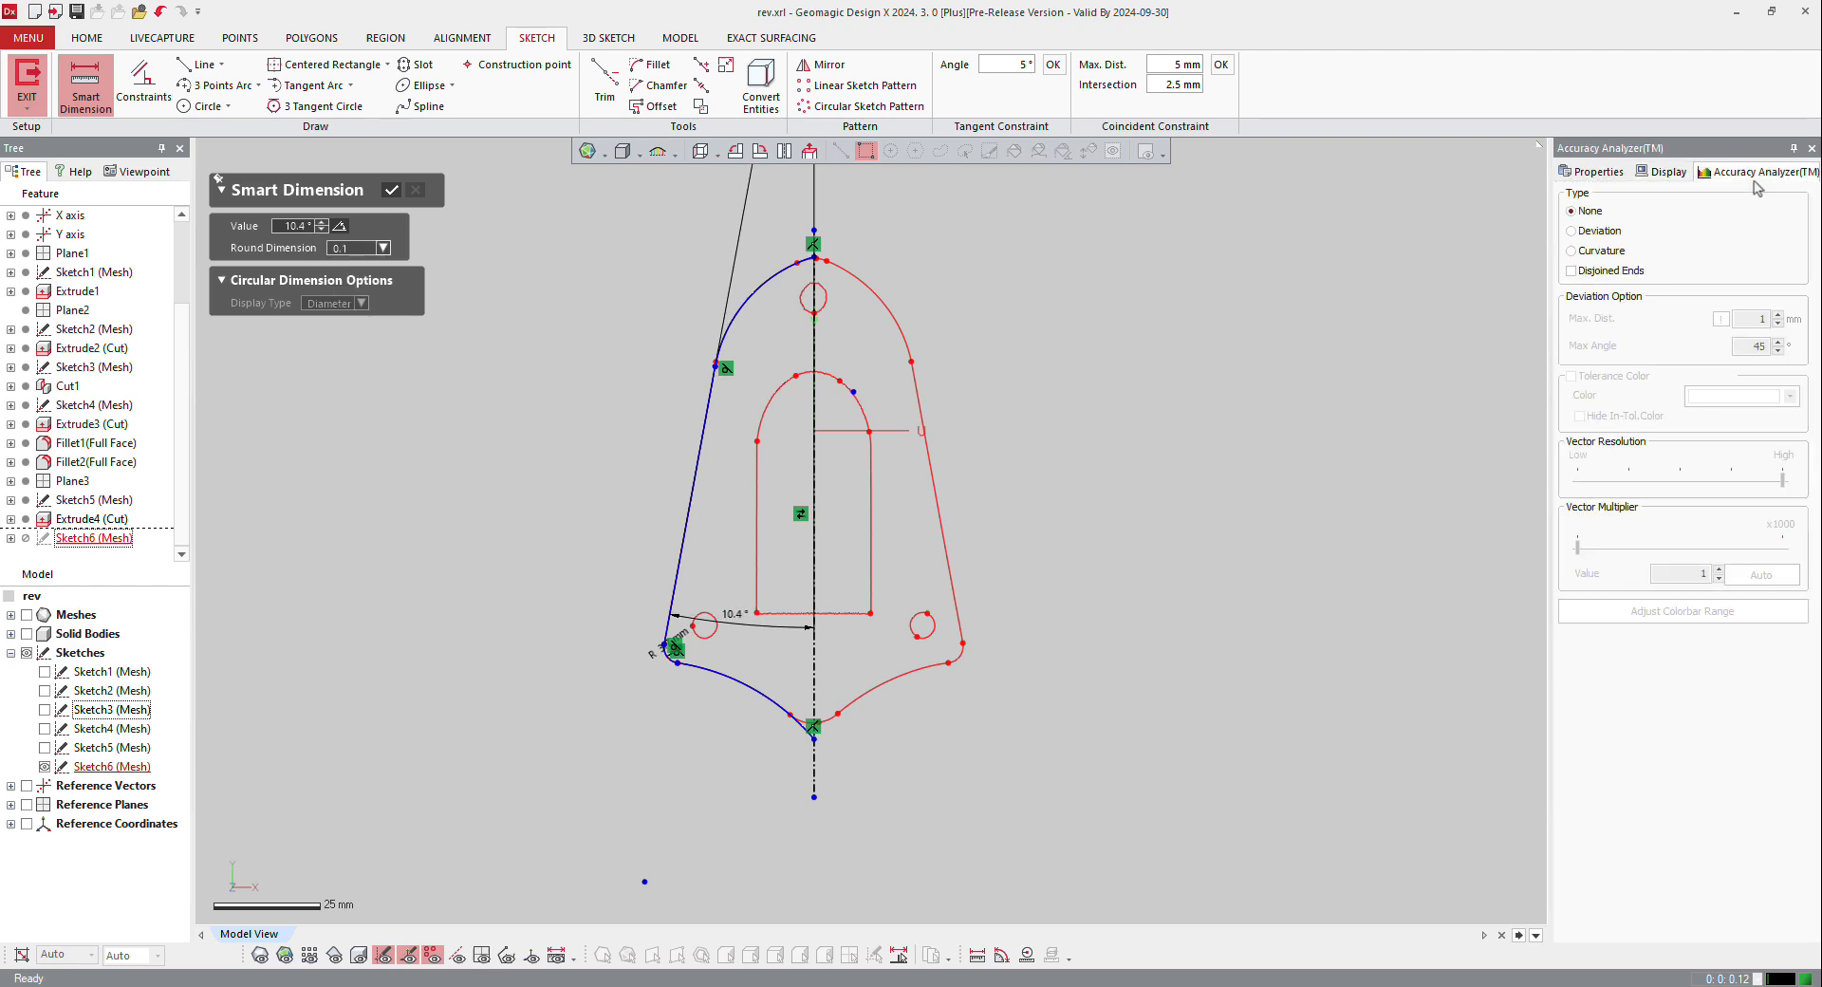
{"action": "left_click", "coordinate": [1604, 232]}
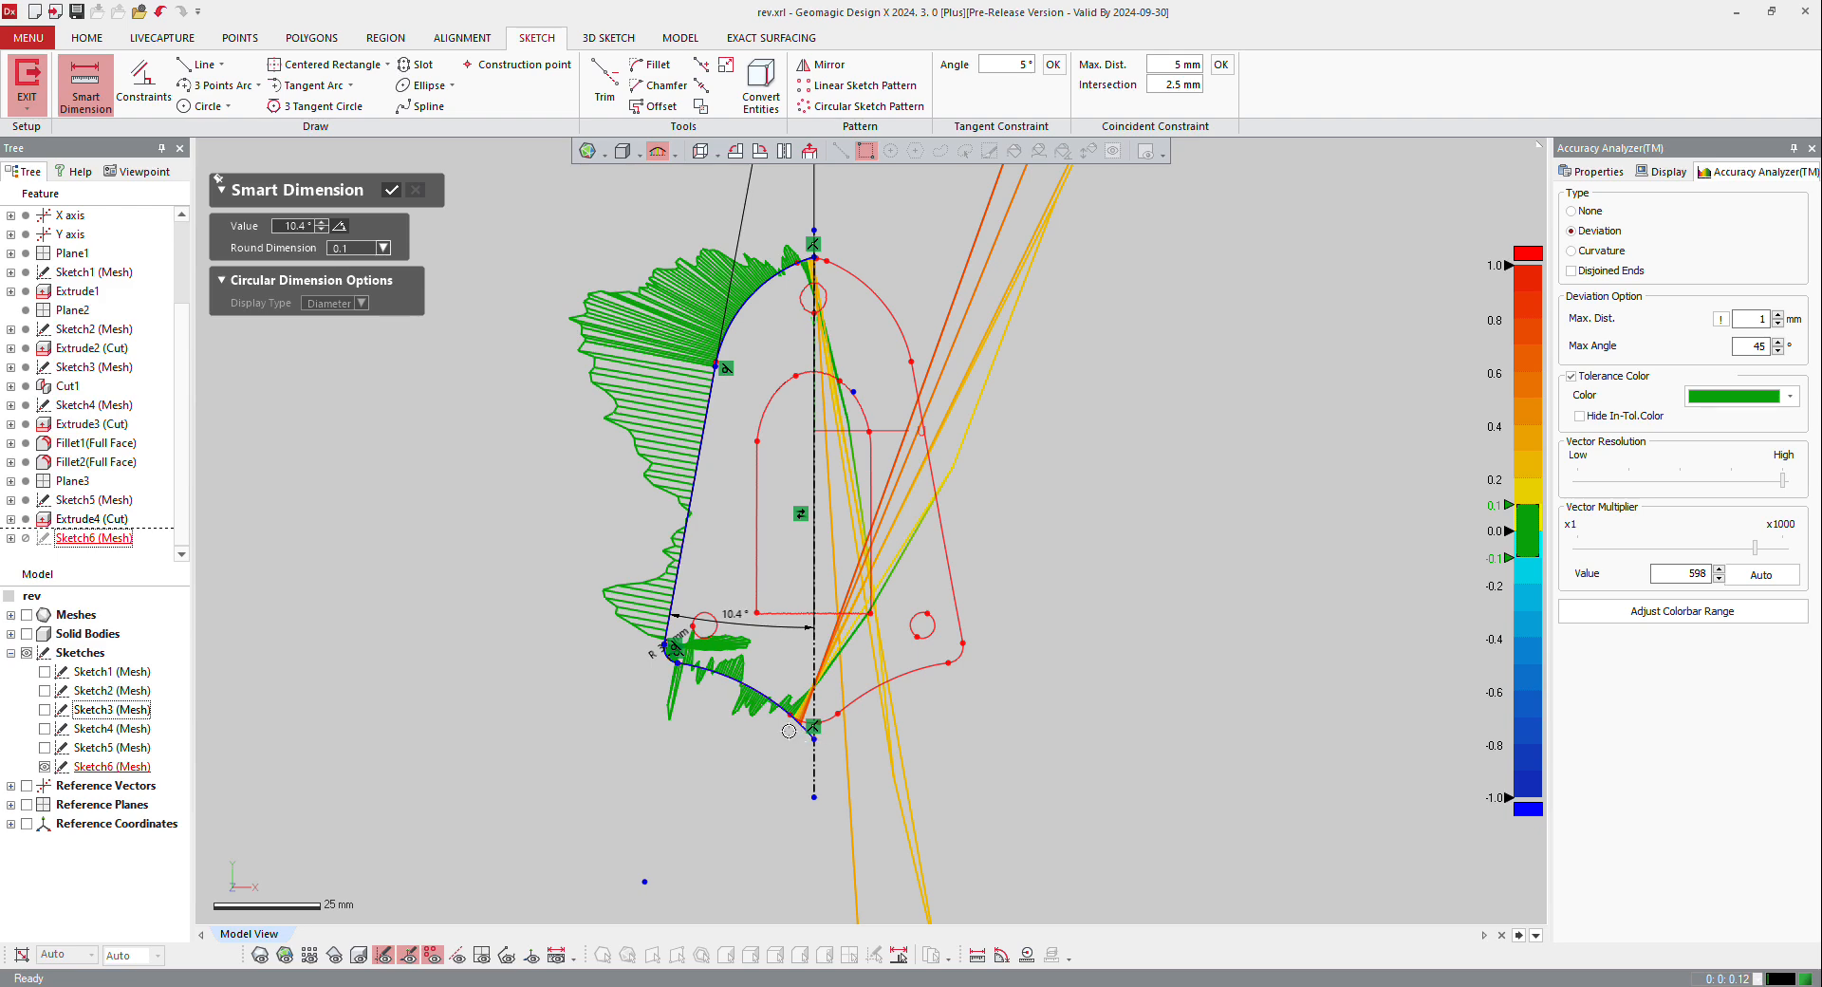
{"action": "scroll", "coordinate": [814, 746], "scroll_direction": "up", "scroll_amount": 3}
{"action": "scroll", "coordinate": [882, 712], "scroll_direction": "down", "scroll_amount": 1}
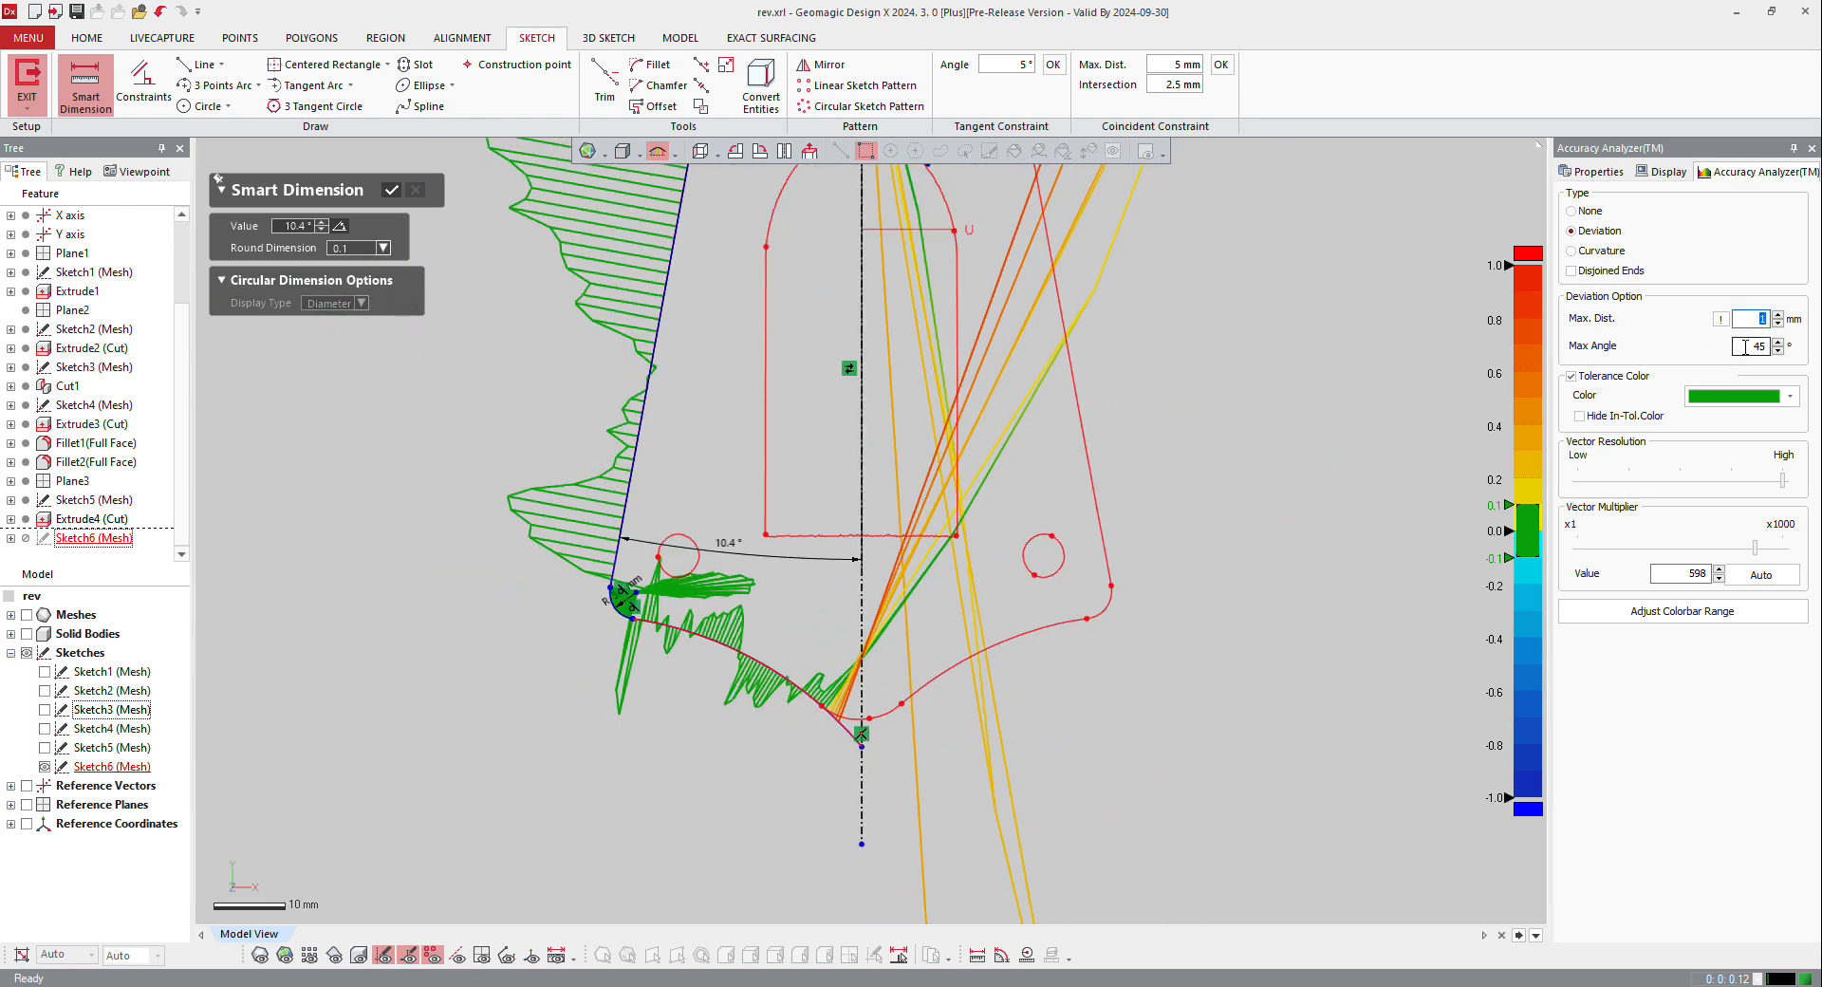
{"action": "scroll", "coordinate": [1006, 541], "scroll_direction": "down", "scroll_amount": 2}
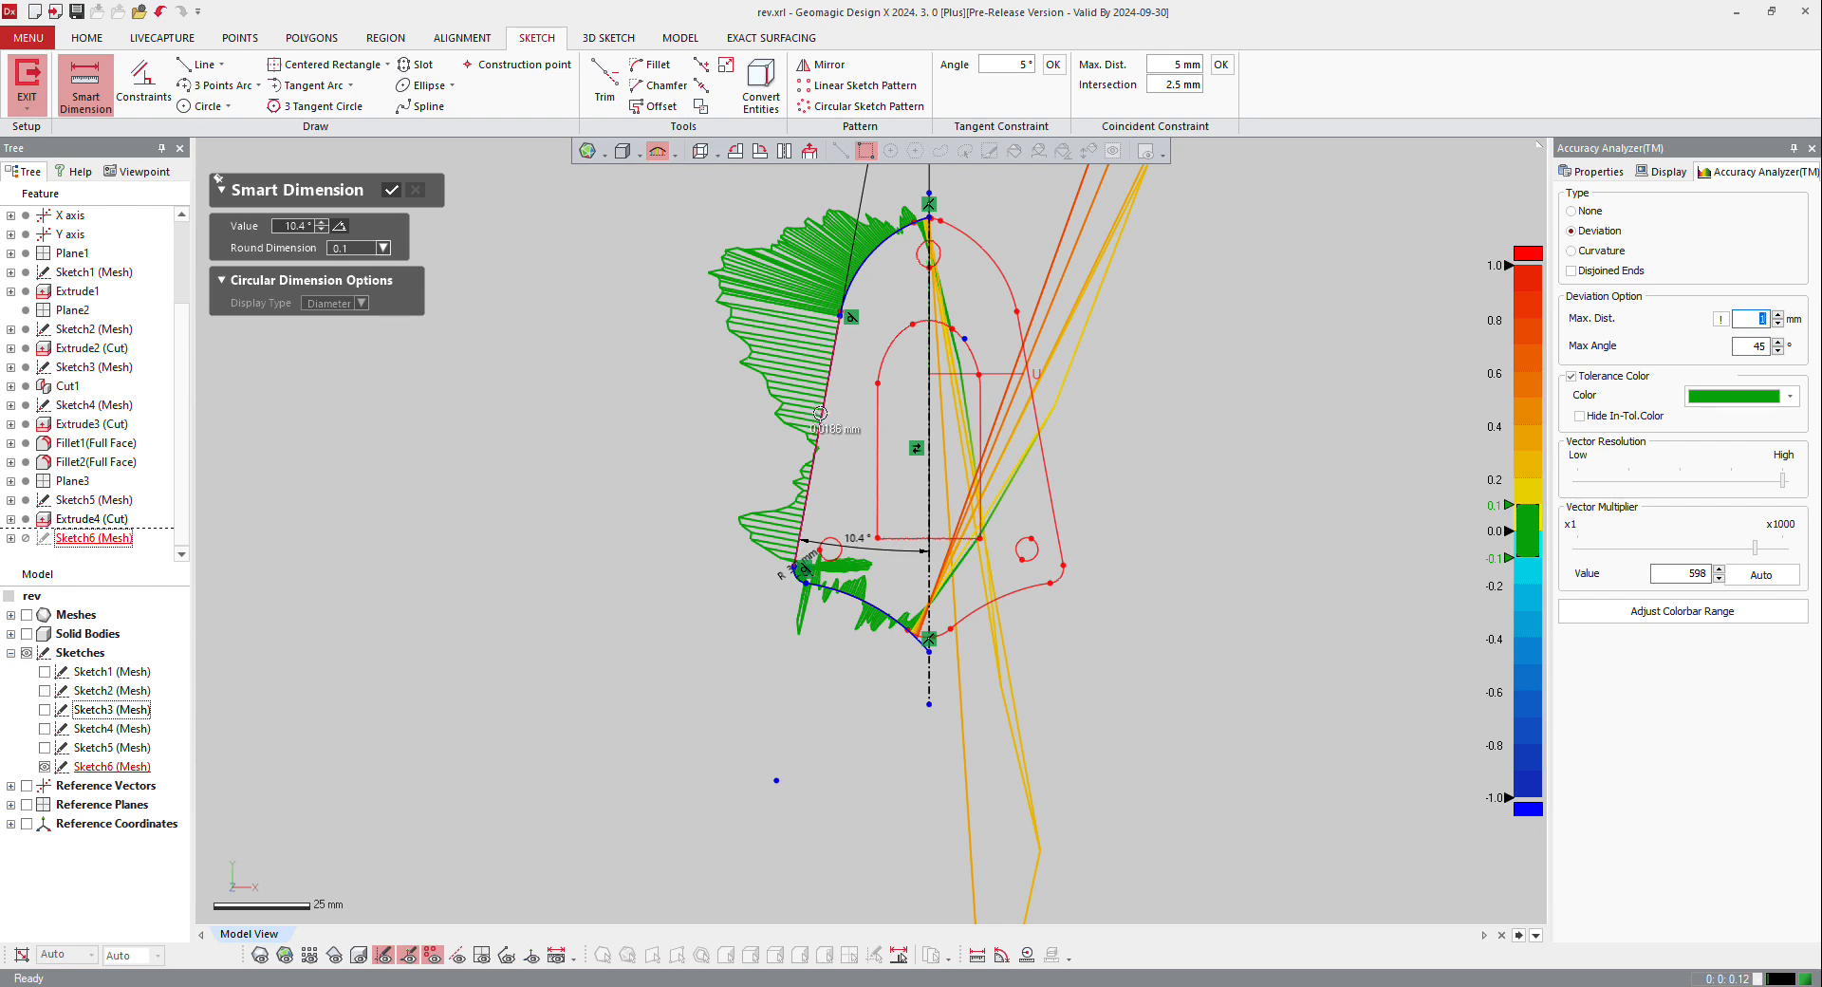
{"action": "left_click", "coordinate": [1577, 211]}
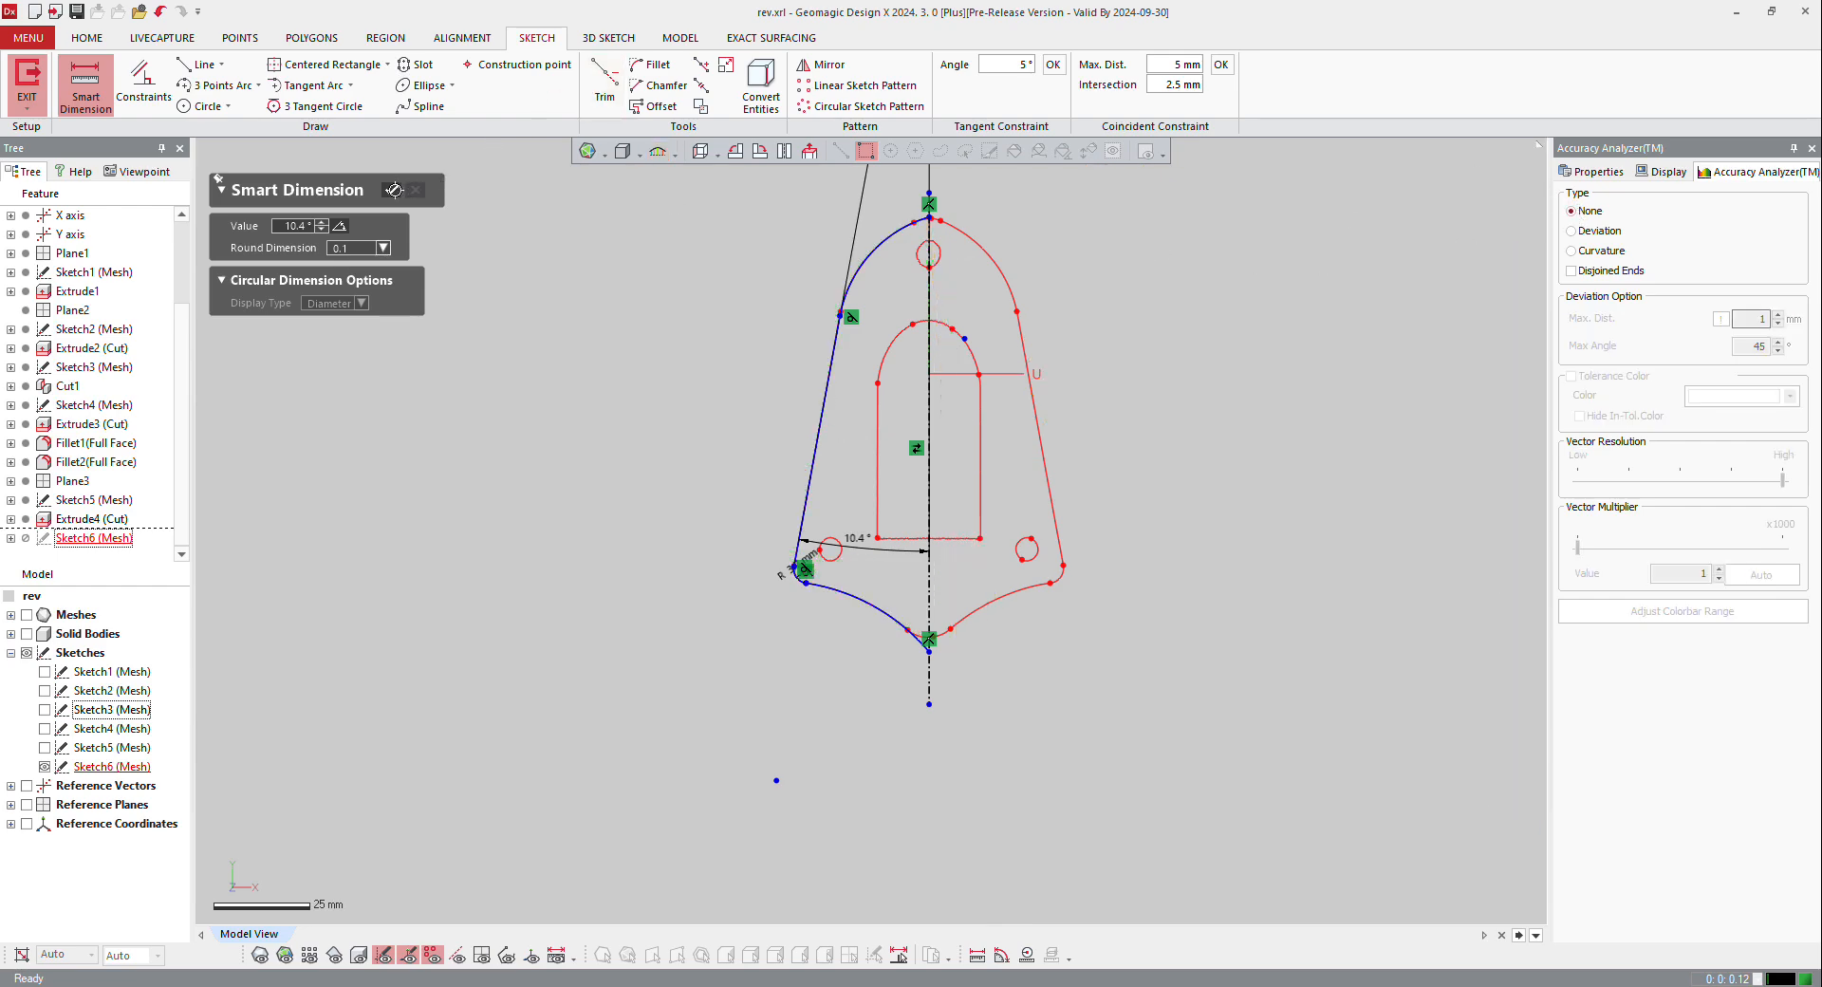
{"action": "left_click", "coordinate": [394, 190]}
Step: Fit a circle to the scanned section of the lower-left mounting hole
{"action": "scroll", "coordinate": [987, 515], "scroll_direction": "down", "scroll_amount": 2}
{"action": "scroll", "coordinate": [1129, 399], "scroll_direction": "up", "scroll_amount": 3}
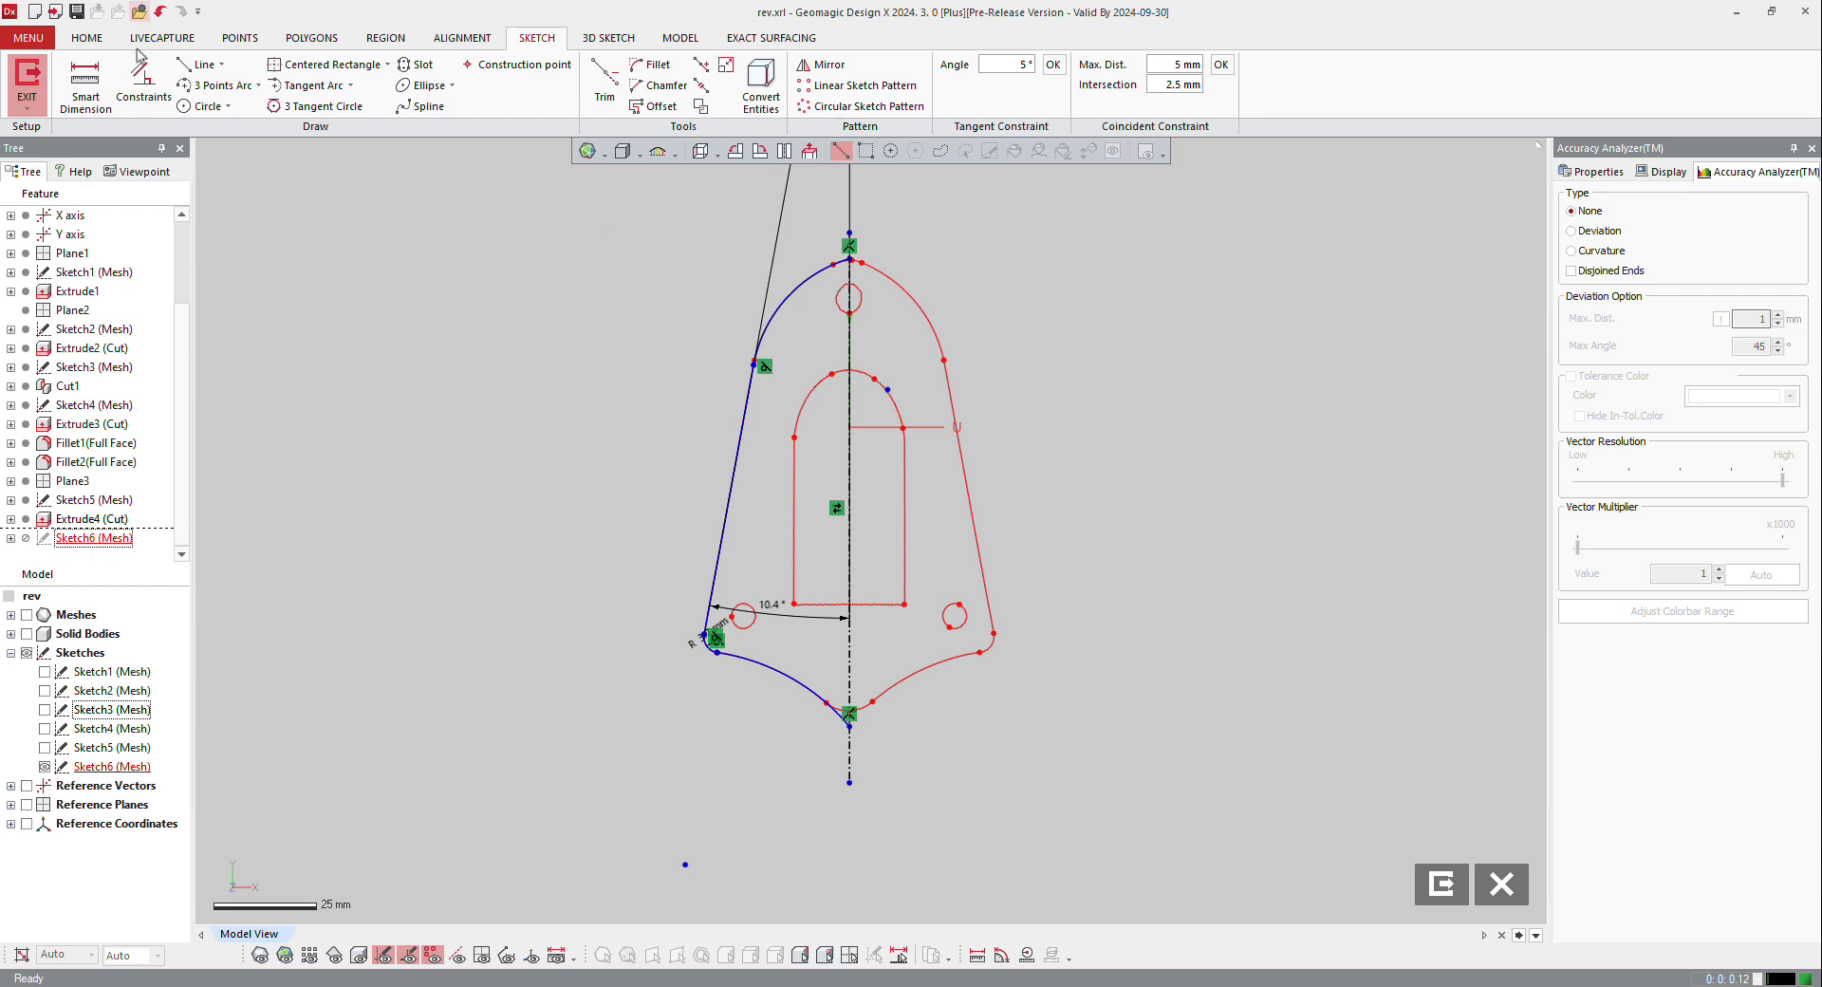
{"action": "left_click", "coordinate": [201, 107]}
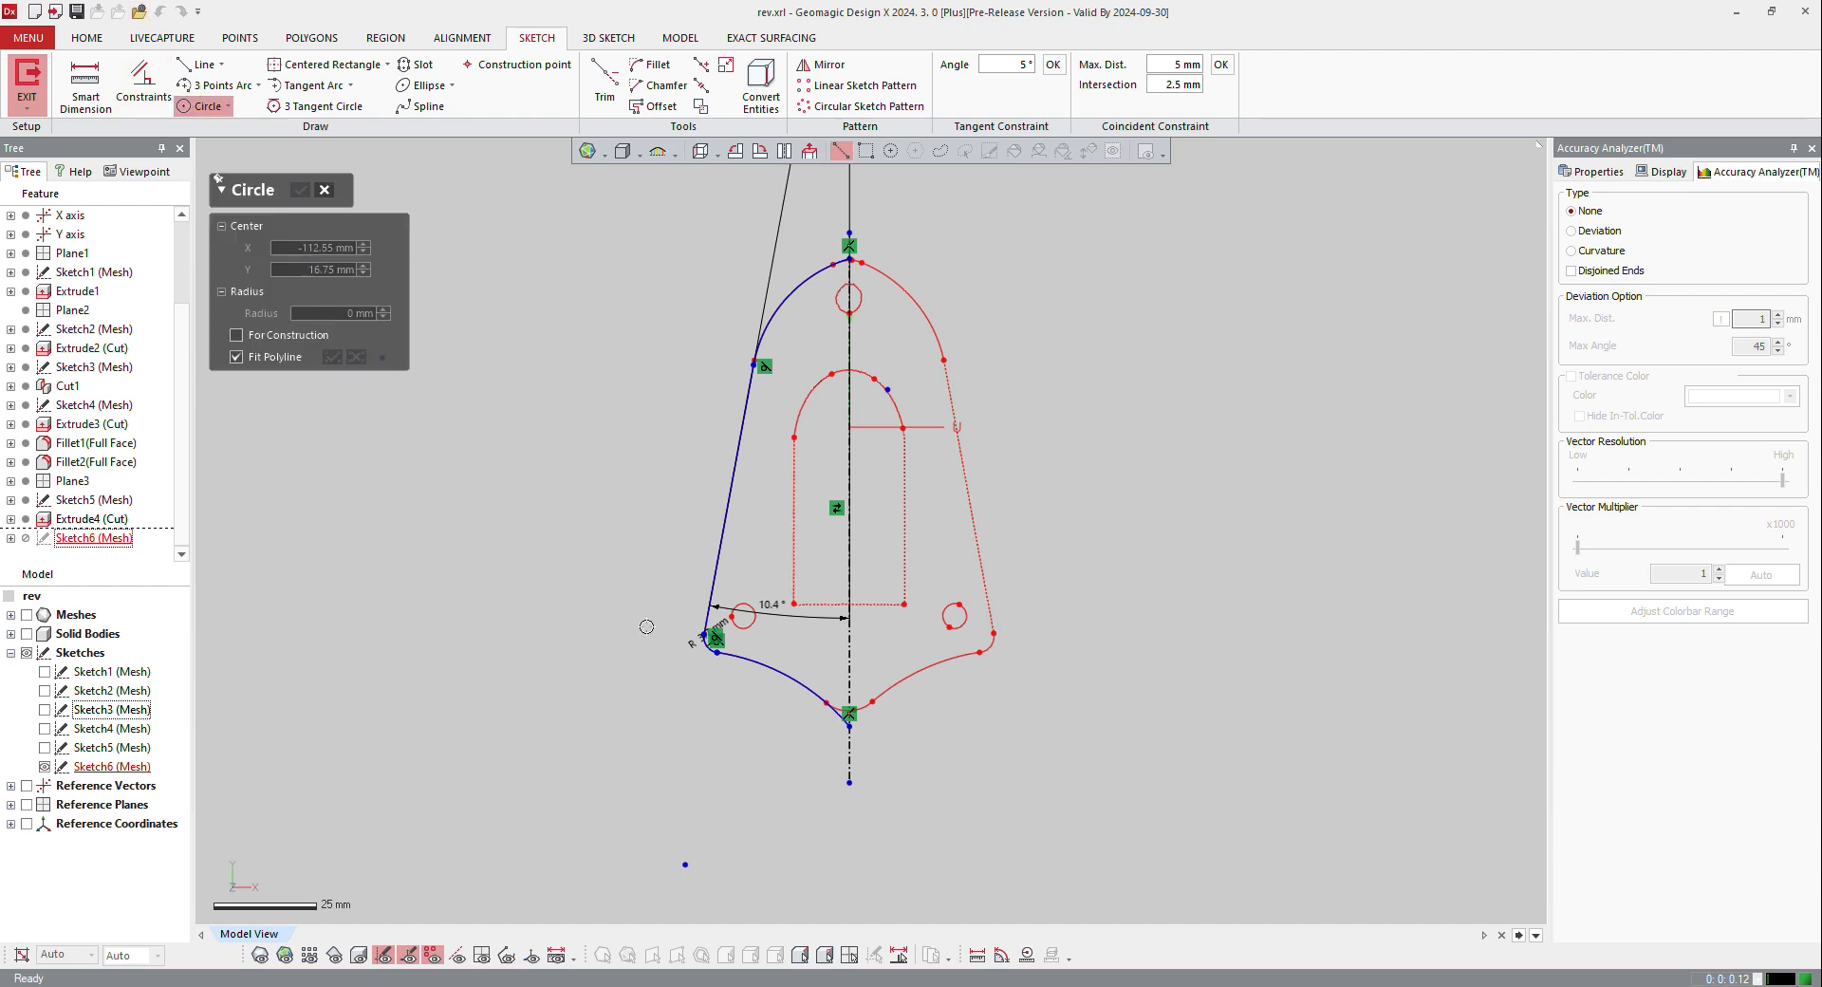
{"action": "left_click", "coordinate": [740, 617]}
{"action": "left_click", "coordinate": [297, 187]}
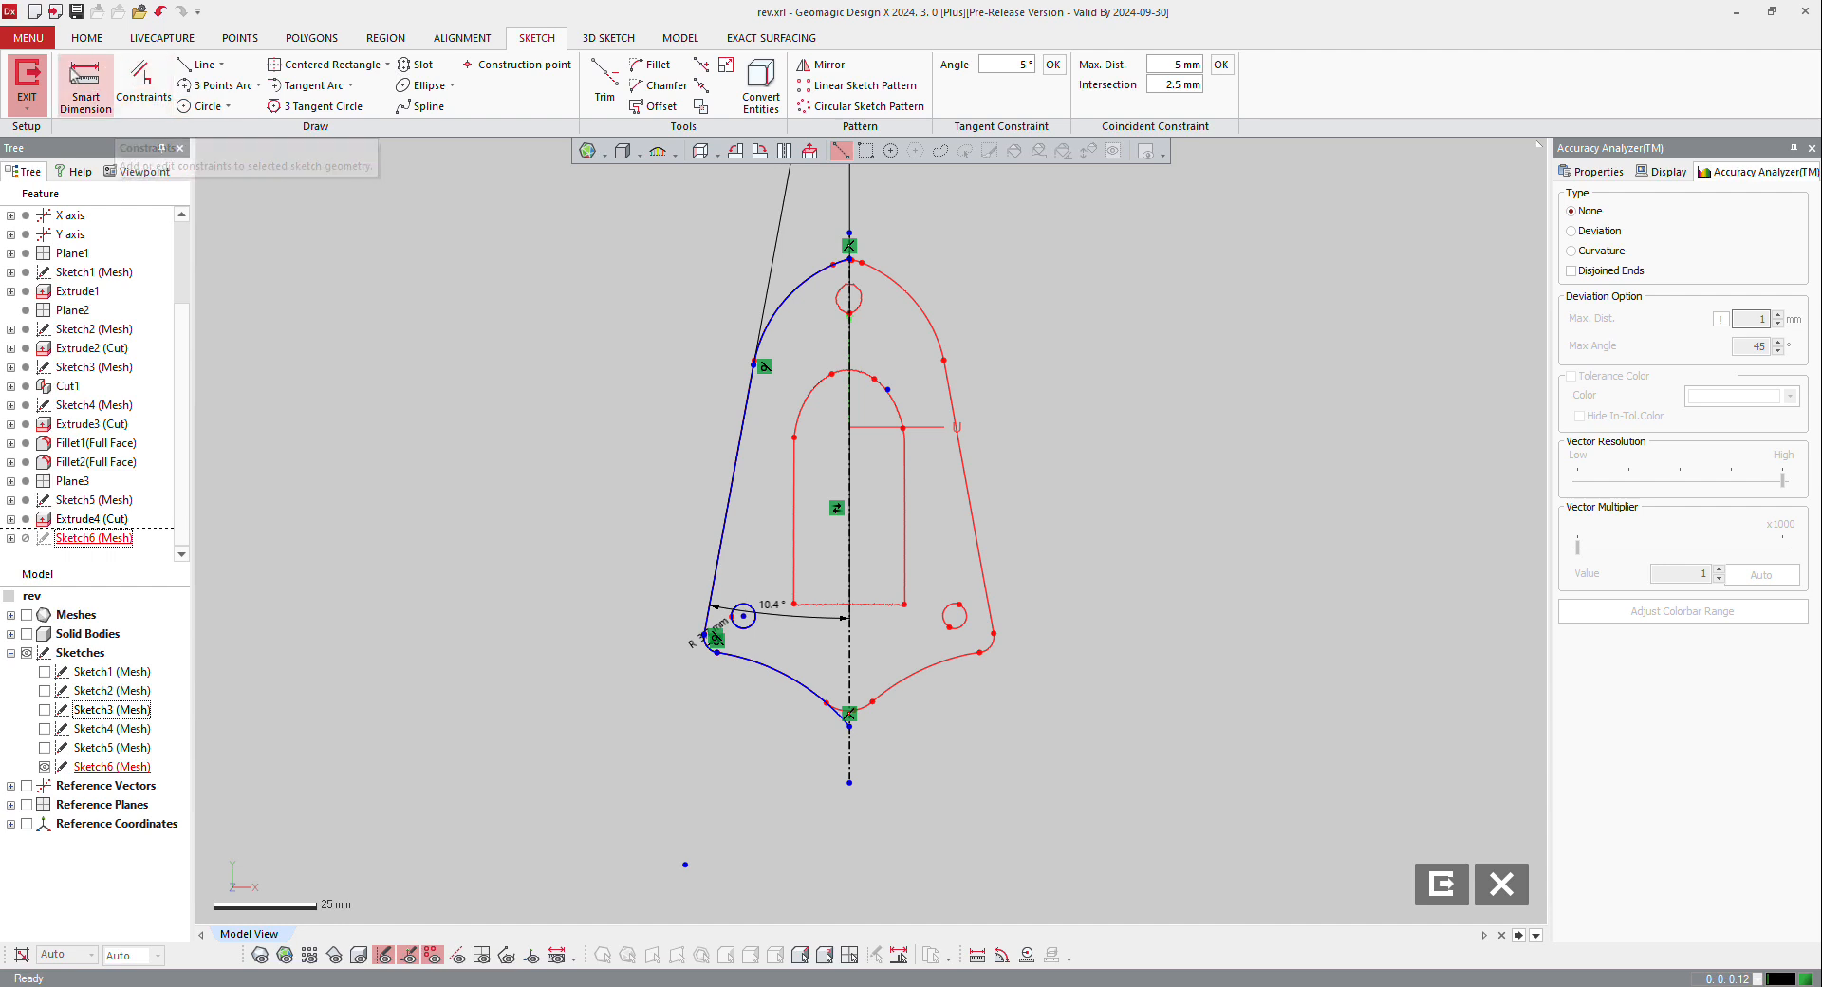
Step: Dimension the diameter of the lower-left hole circle, rounded to 0.1, as 5.8 mm
{"action": "left_click", "coordinate": [85, 88]}
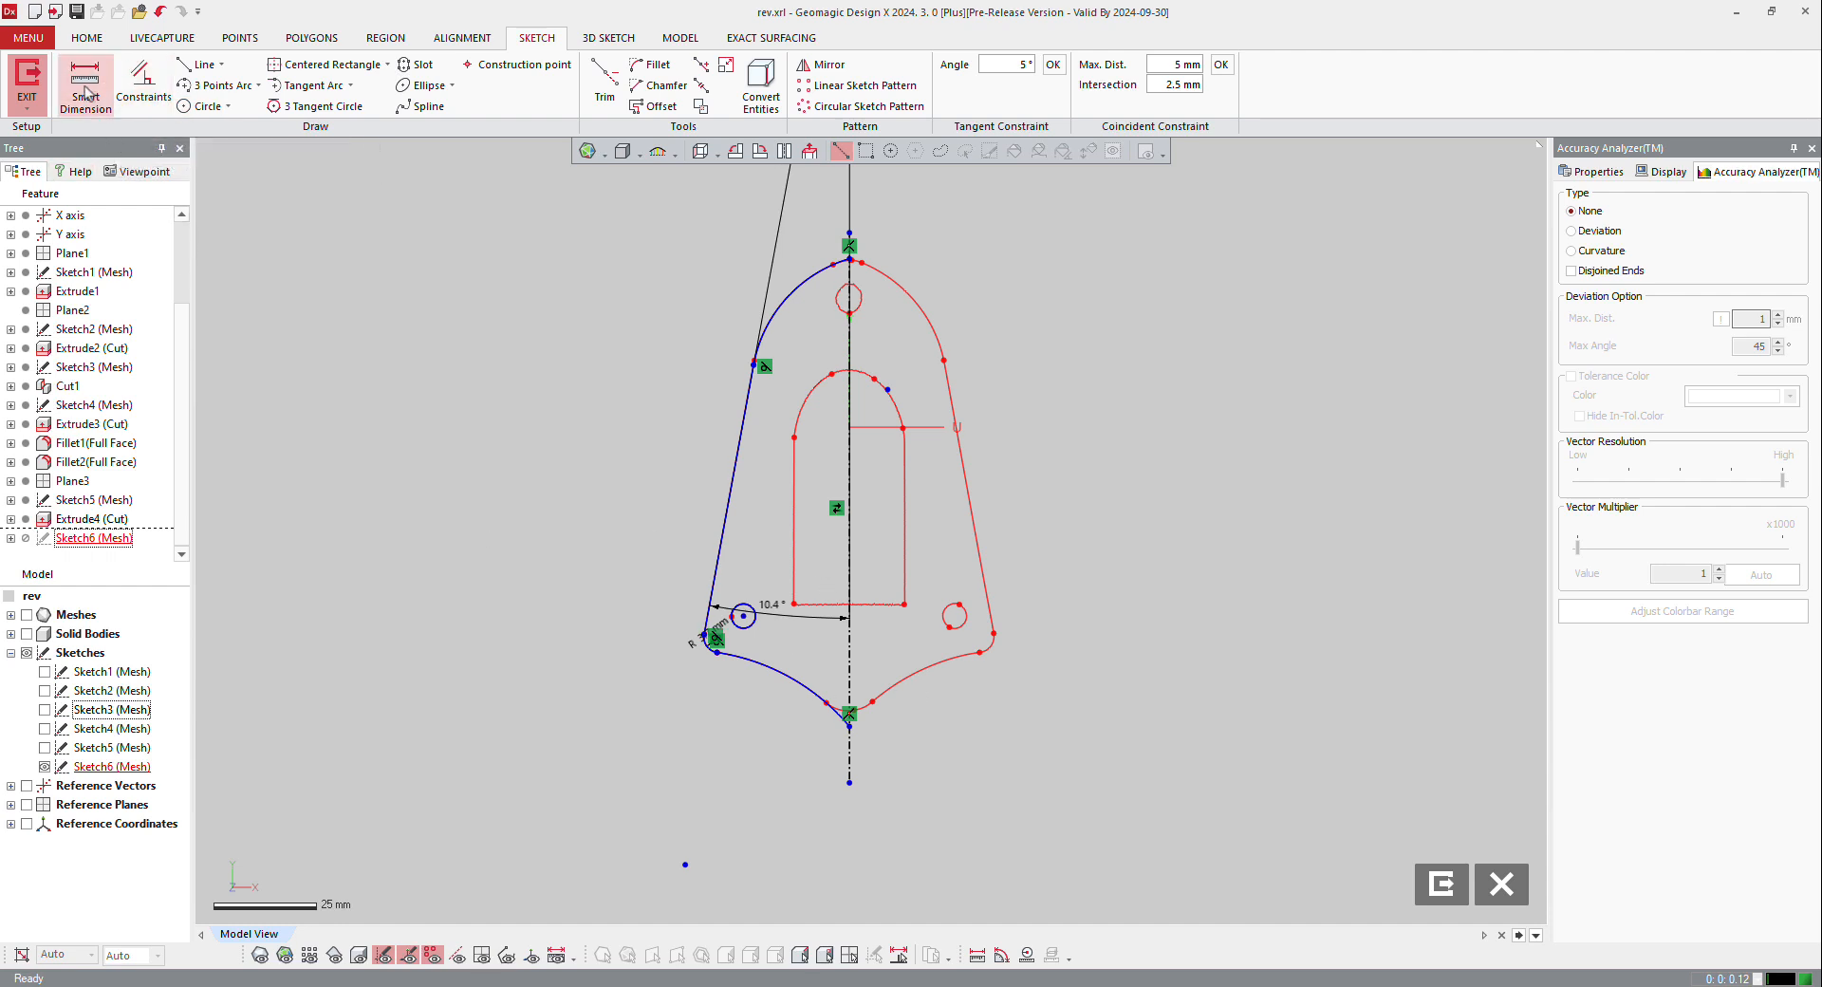
{"action": "left_click", "coordinate": [736, 626]}
{"action": "left_click", "coordinate": [581, 685]}
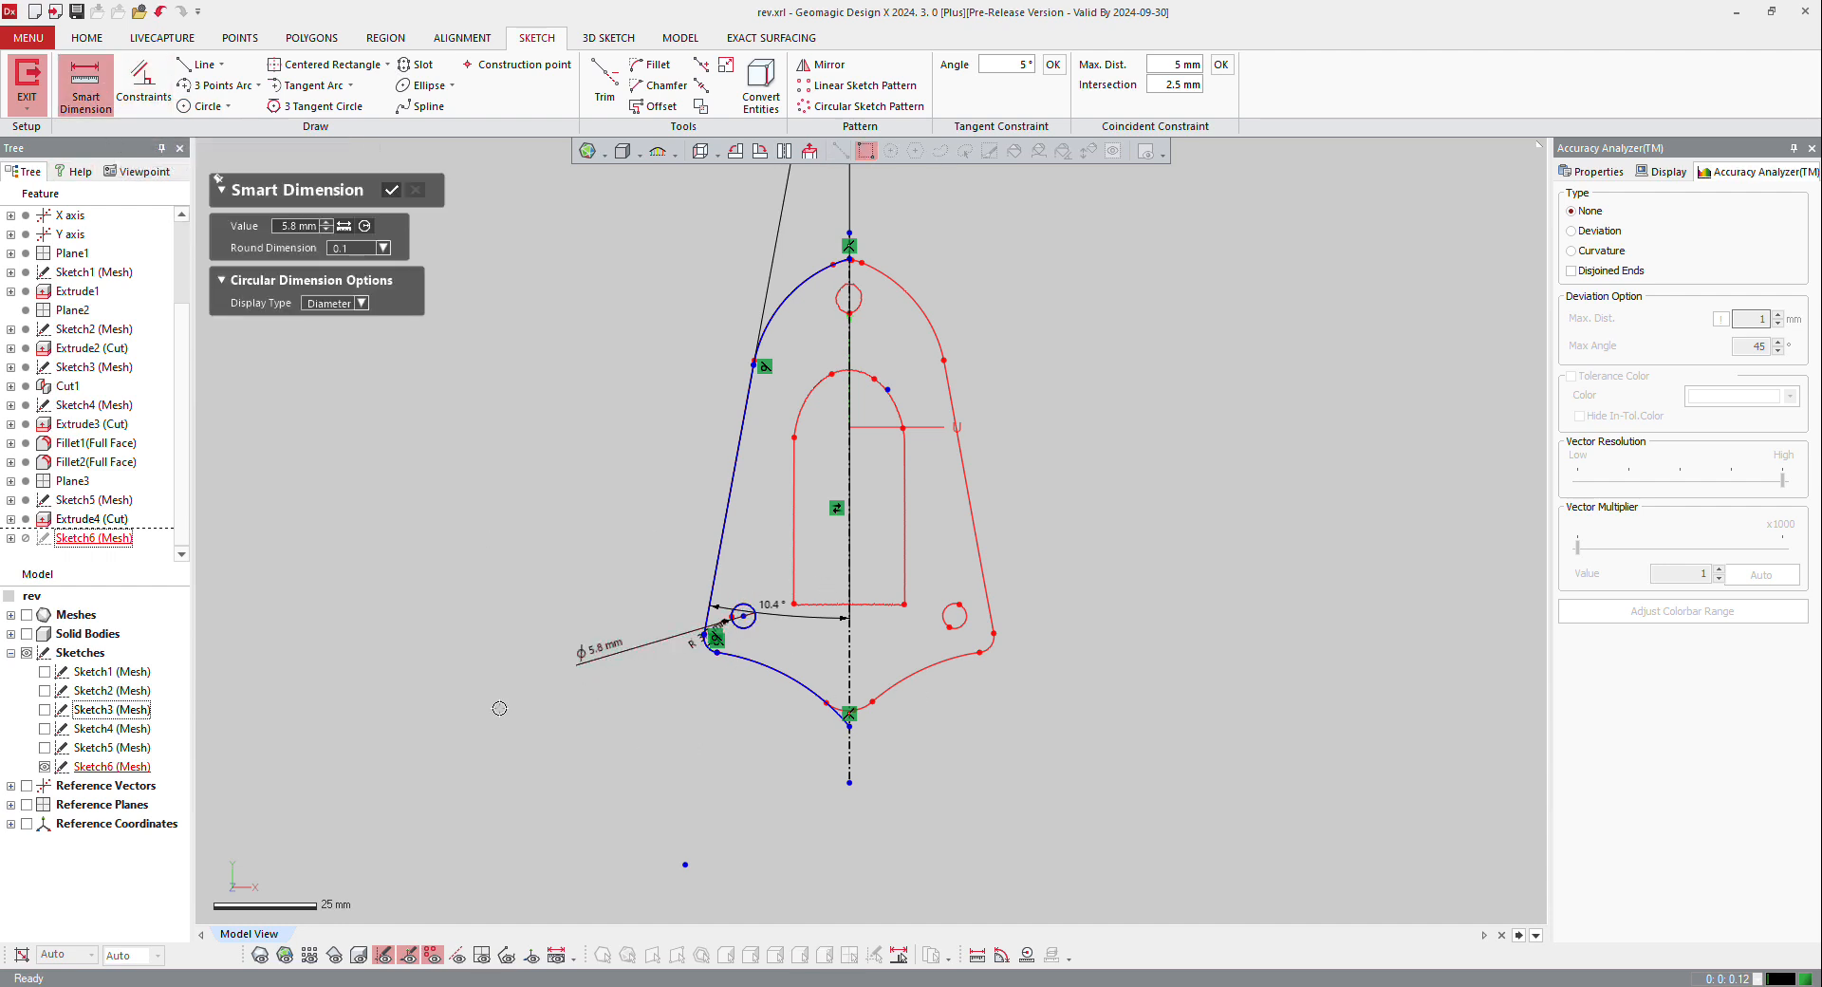
Step: Mirror the left half outline and the lower-left hole circle about the vertical centre line
{"action": "left_click", "coordinate": [392, 187]}
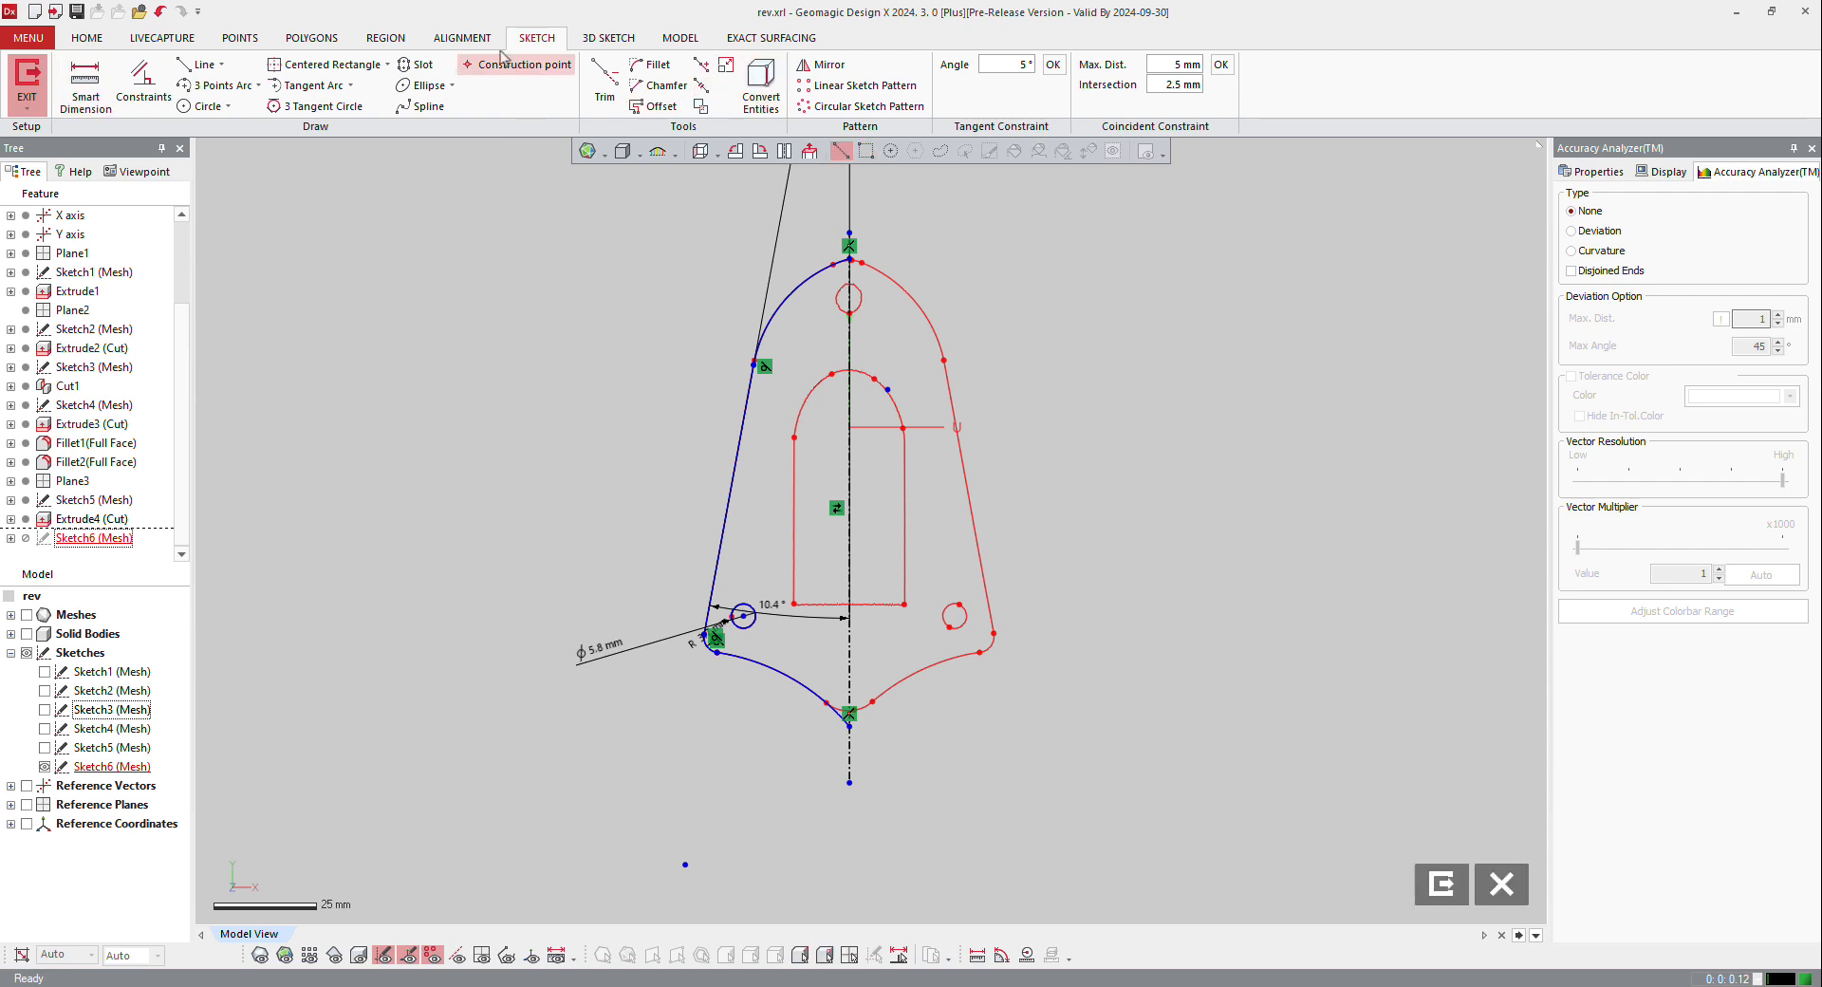
{"action": "left_click", "coordinate": [823, 69]}
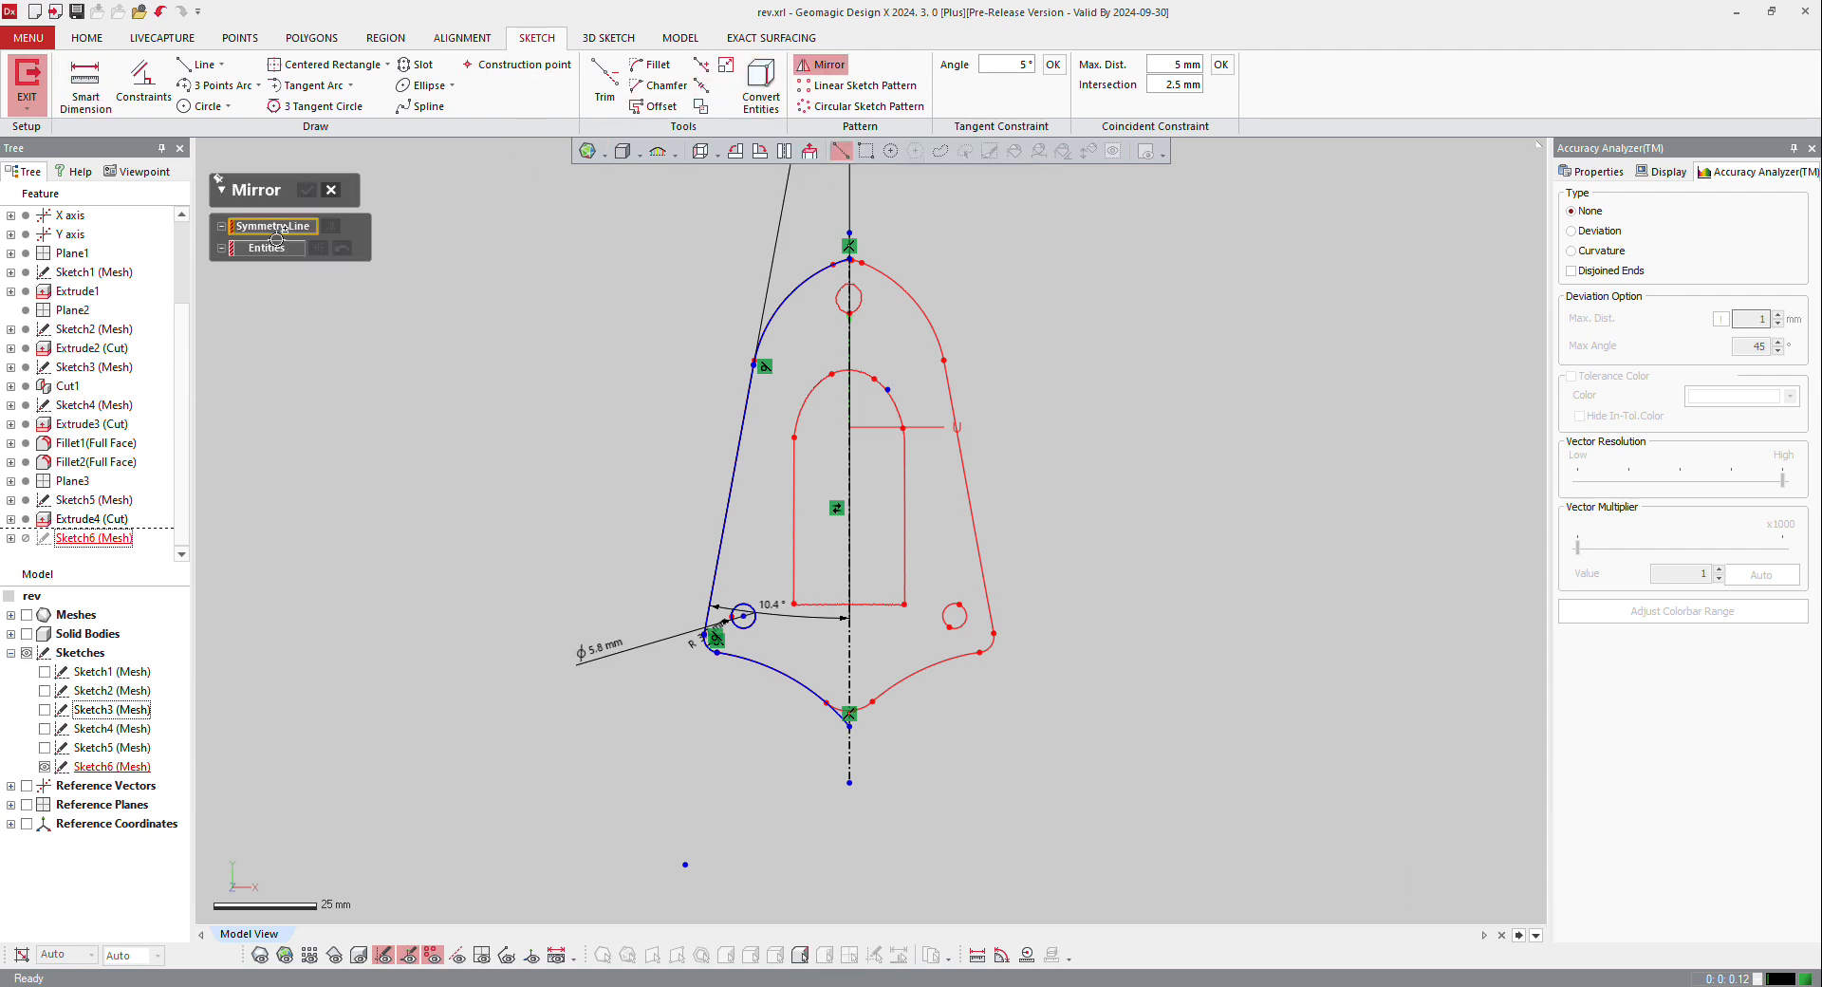
{"action": "left_click", "coordinate": [850, 346]}
{"action": "scroll", "coordinate": [862, 291], "scroll_direction": "down", "scroll_amount": 2}
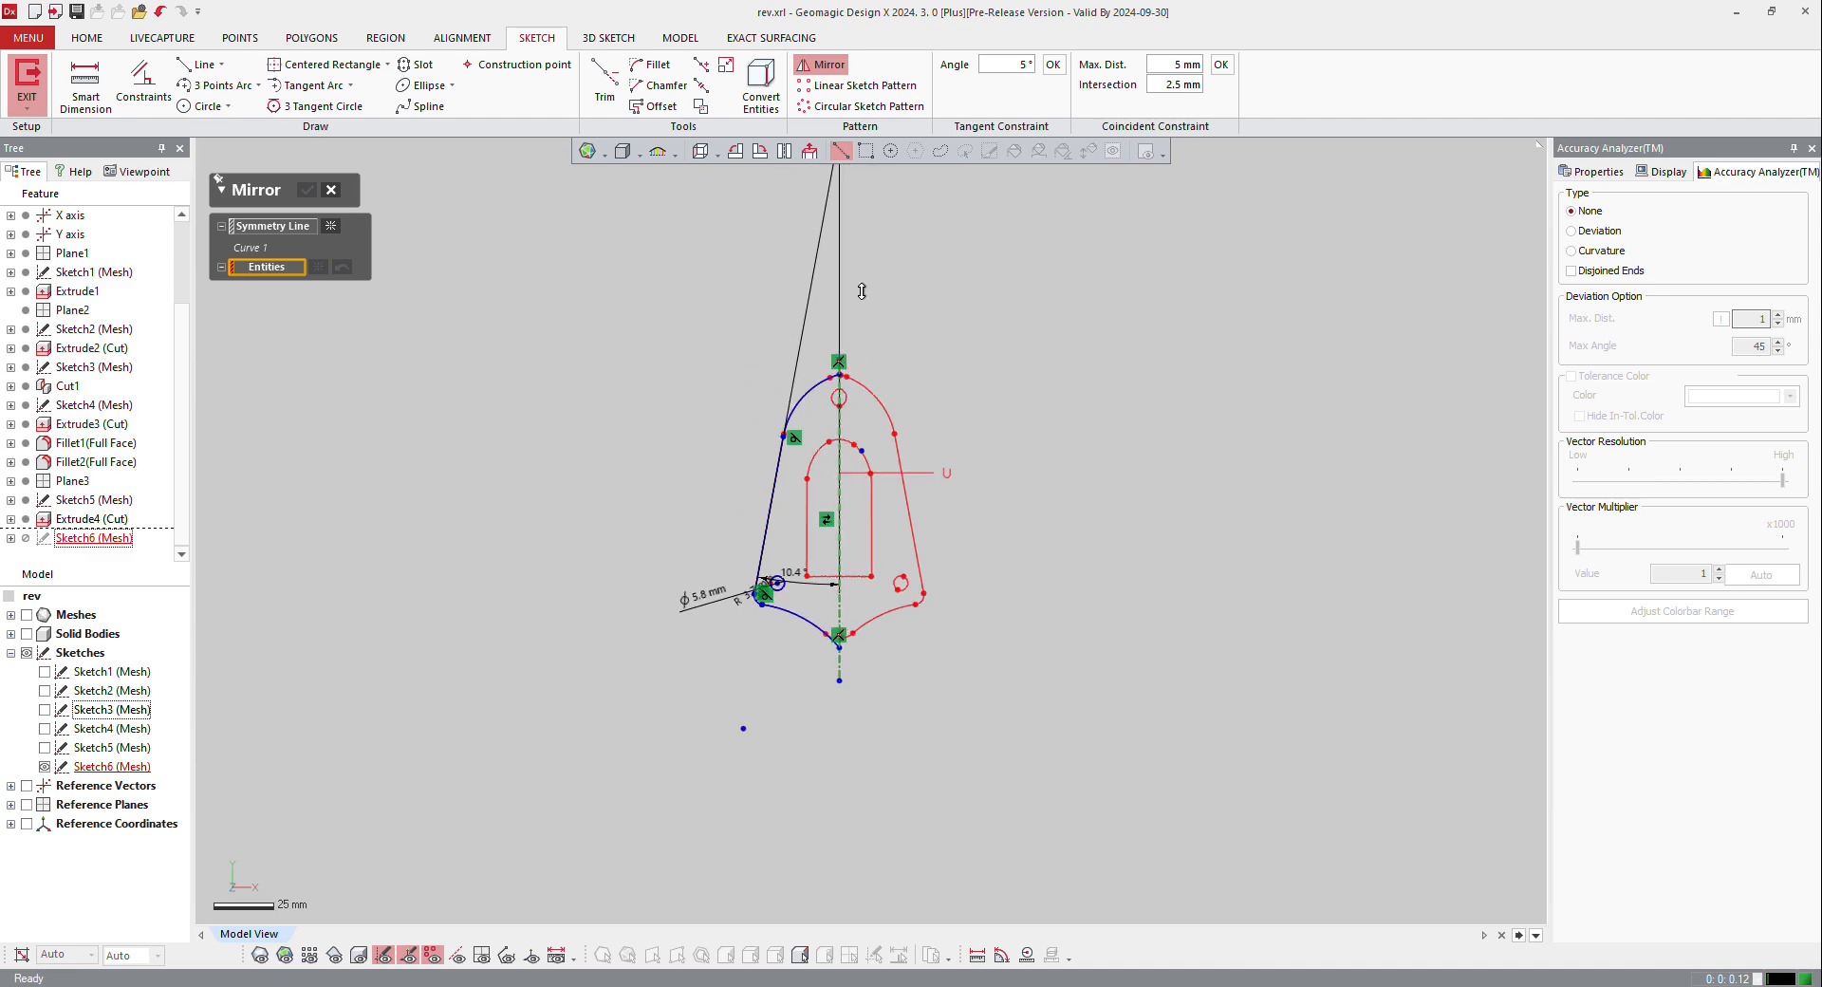
{"action": "left_click", "coordinate": [866, 152]}
{"action": "left_click_drag", "start_coordinate": [620, 259], "coordinate": [831, 781]}
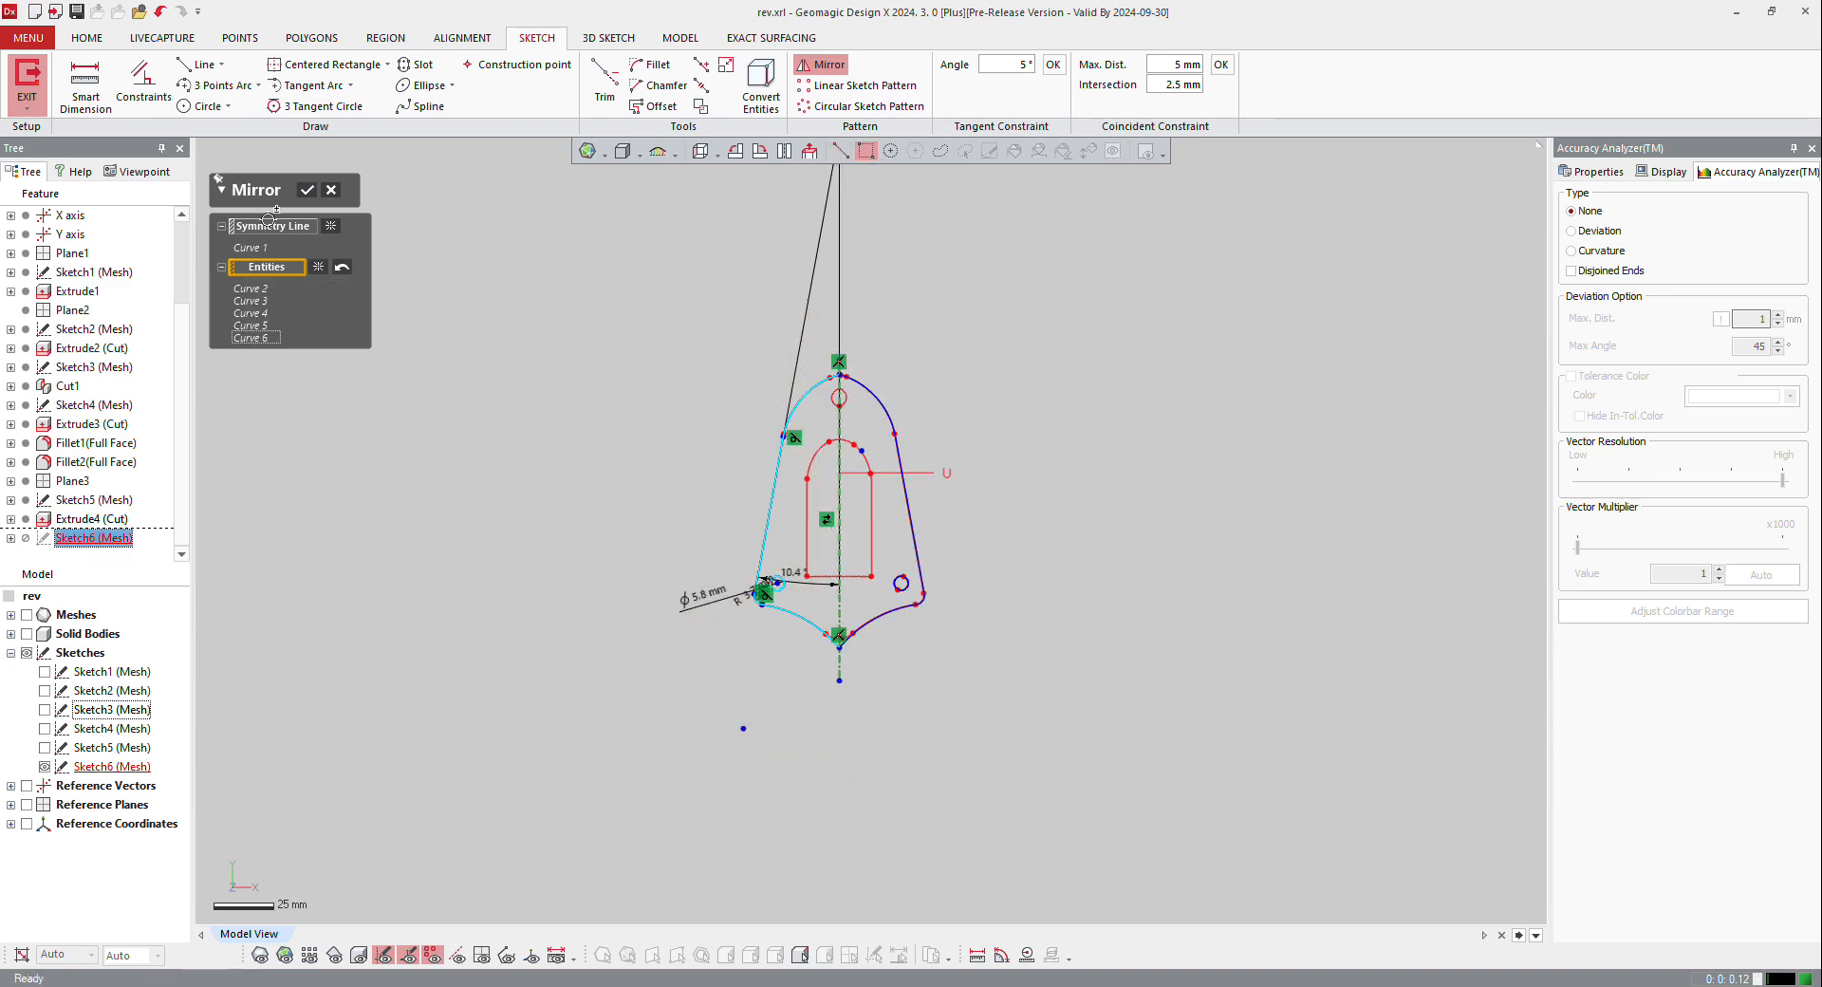
{"action": "left_click", "coordinate": [306, 188]}
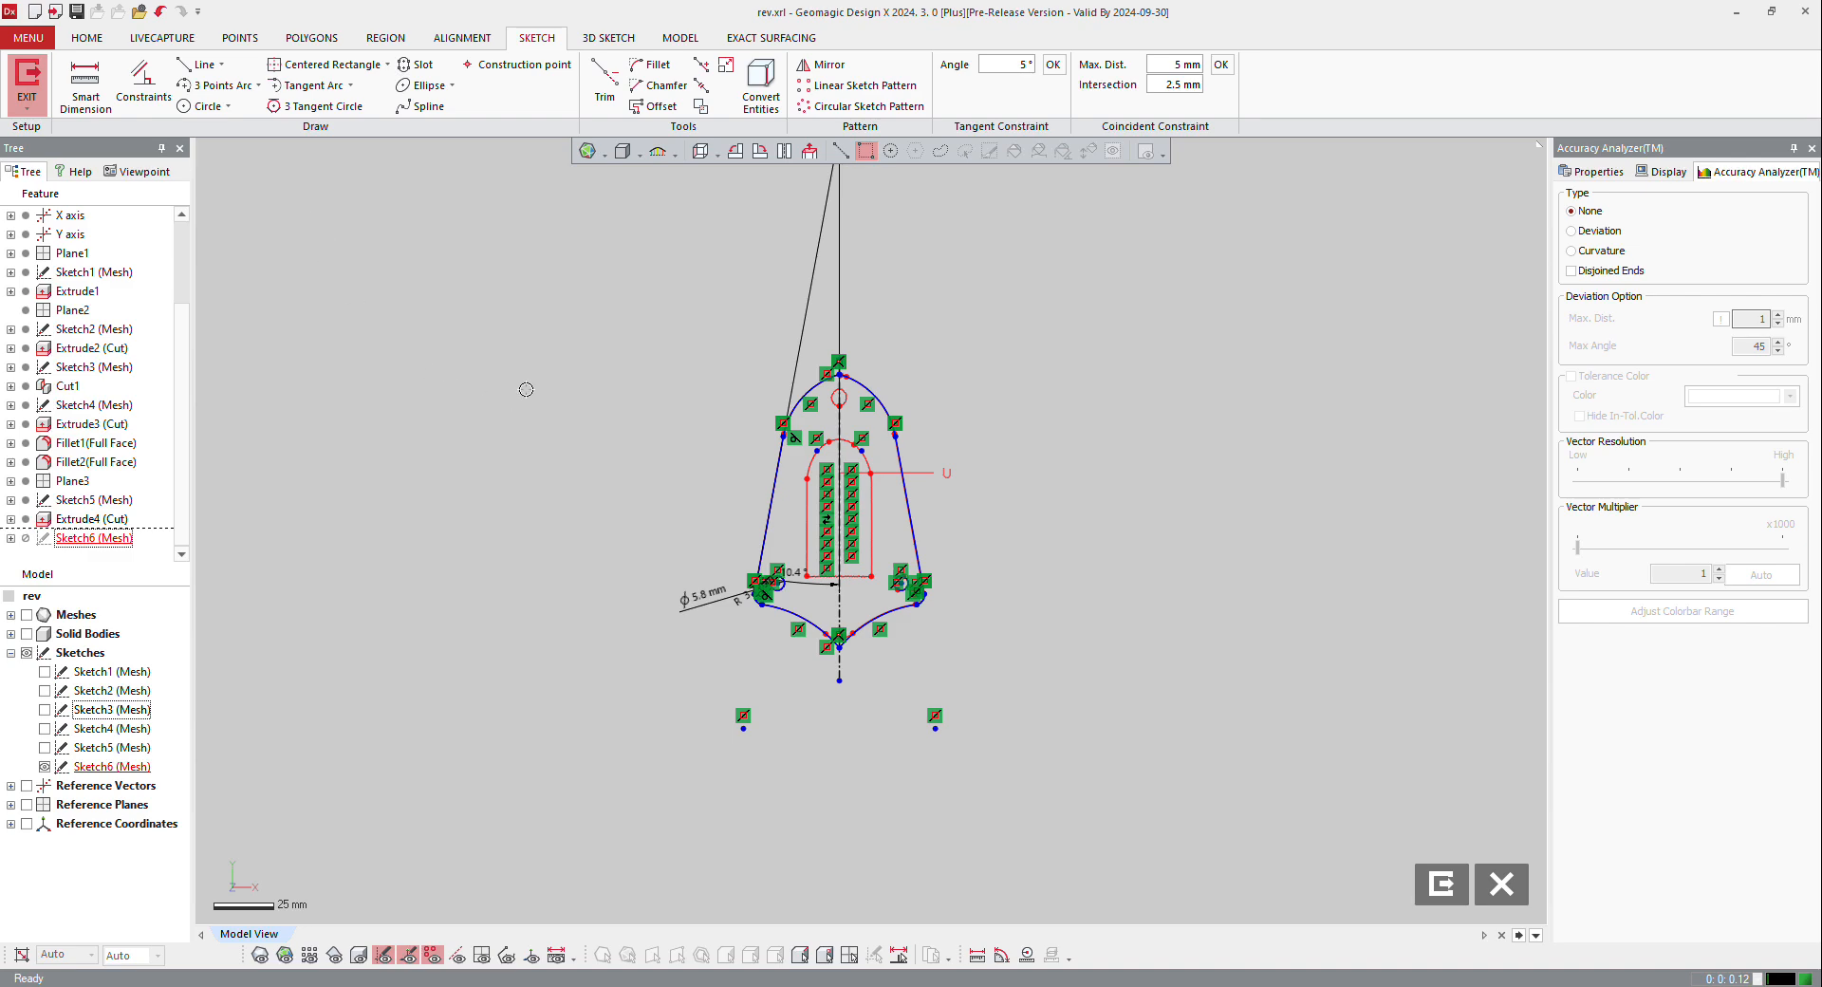
Step: Check the mirrored outline's apex against the scan section and exit the base plate sketch
{"action": "scroll", "coordinate": [653, 368], "scroll_direction": "up", "scroll_amount": 3}
{"action": "scroll", "coordinate": [1070, 366], "scroll_direction": "up", "scroll_amount": 2}
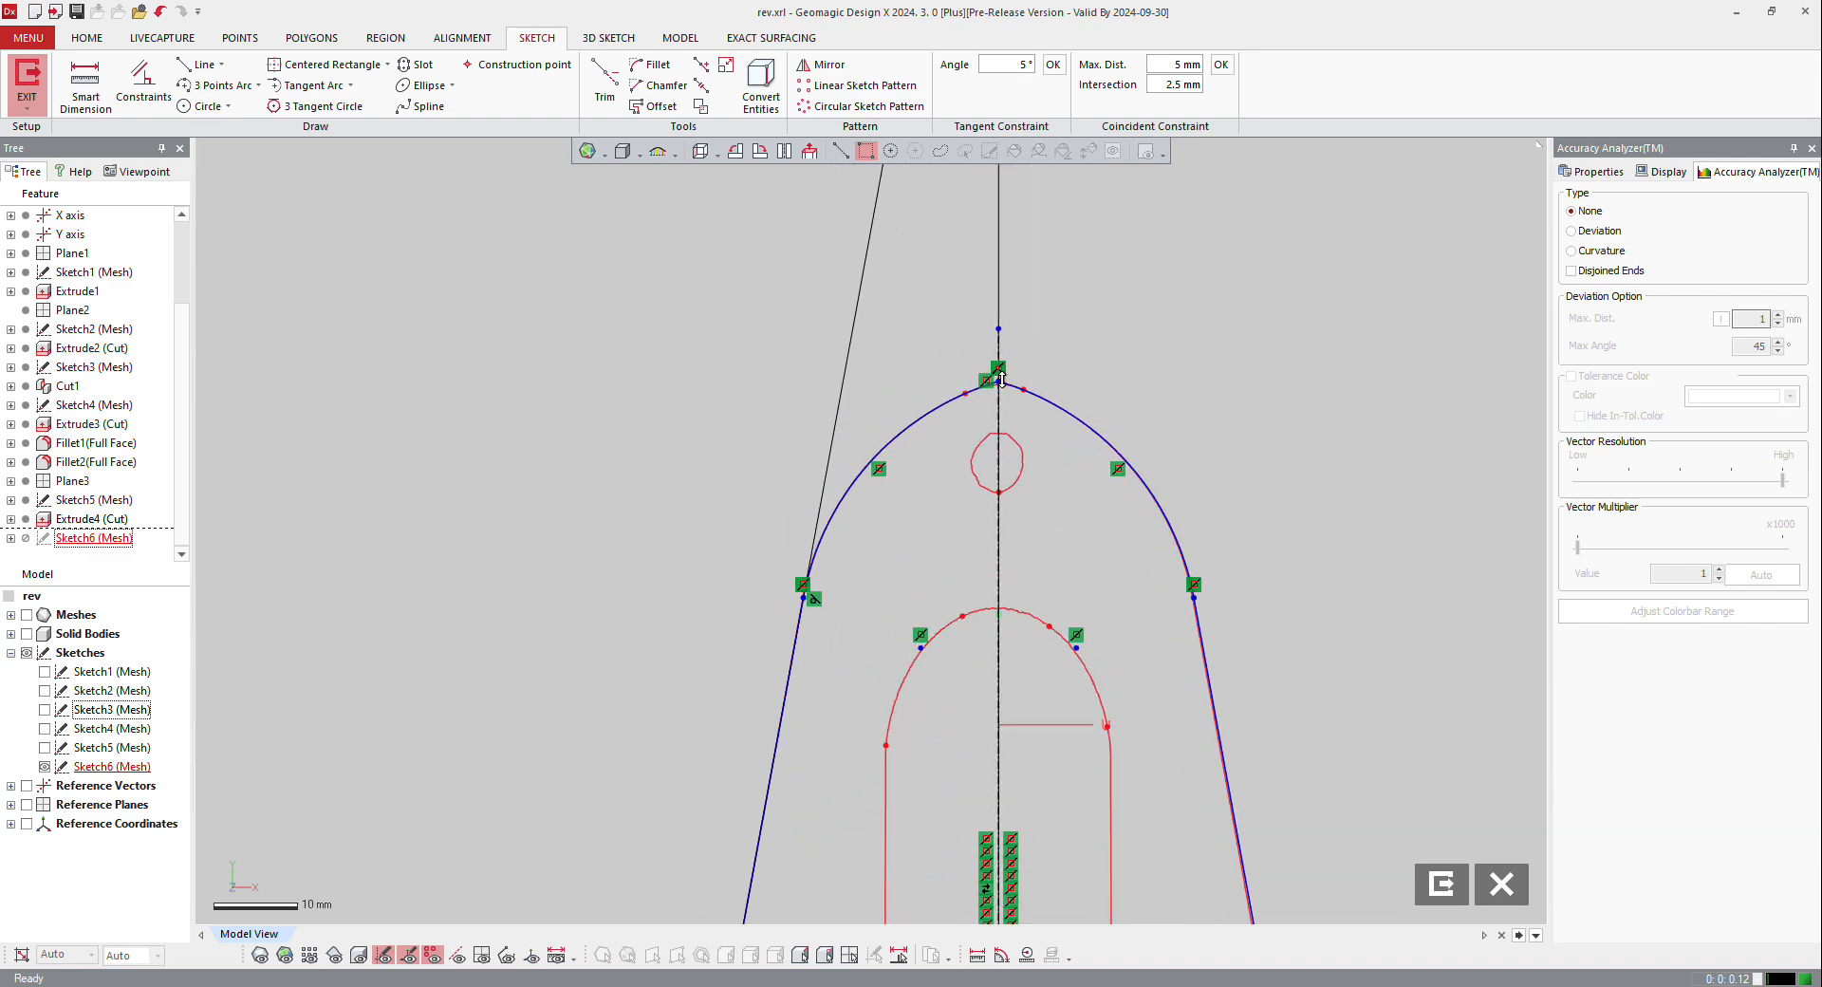
{"action": "scroll", "coordinate": [1001, 377], "scroll_direction": "down", "scroll_amount": 4}
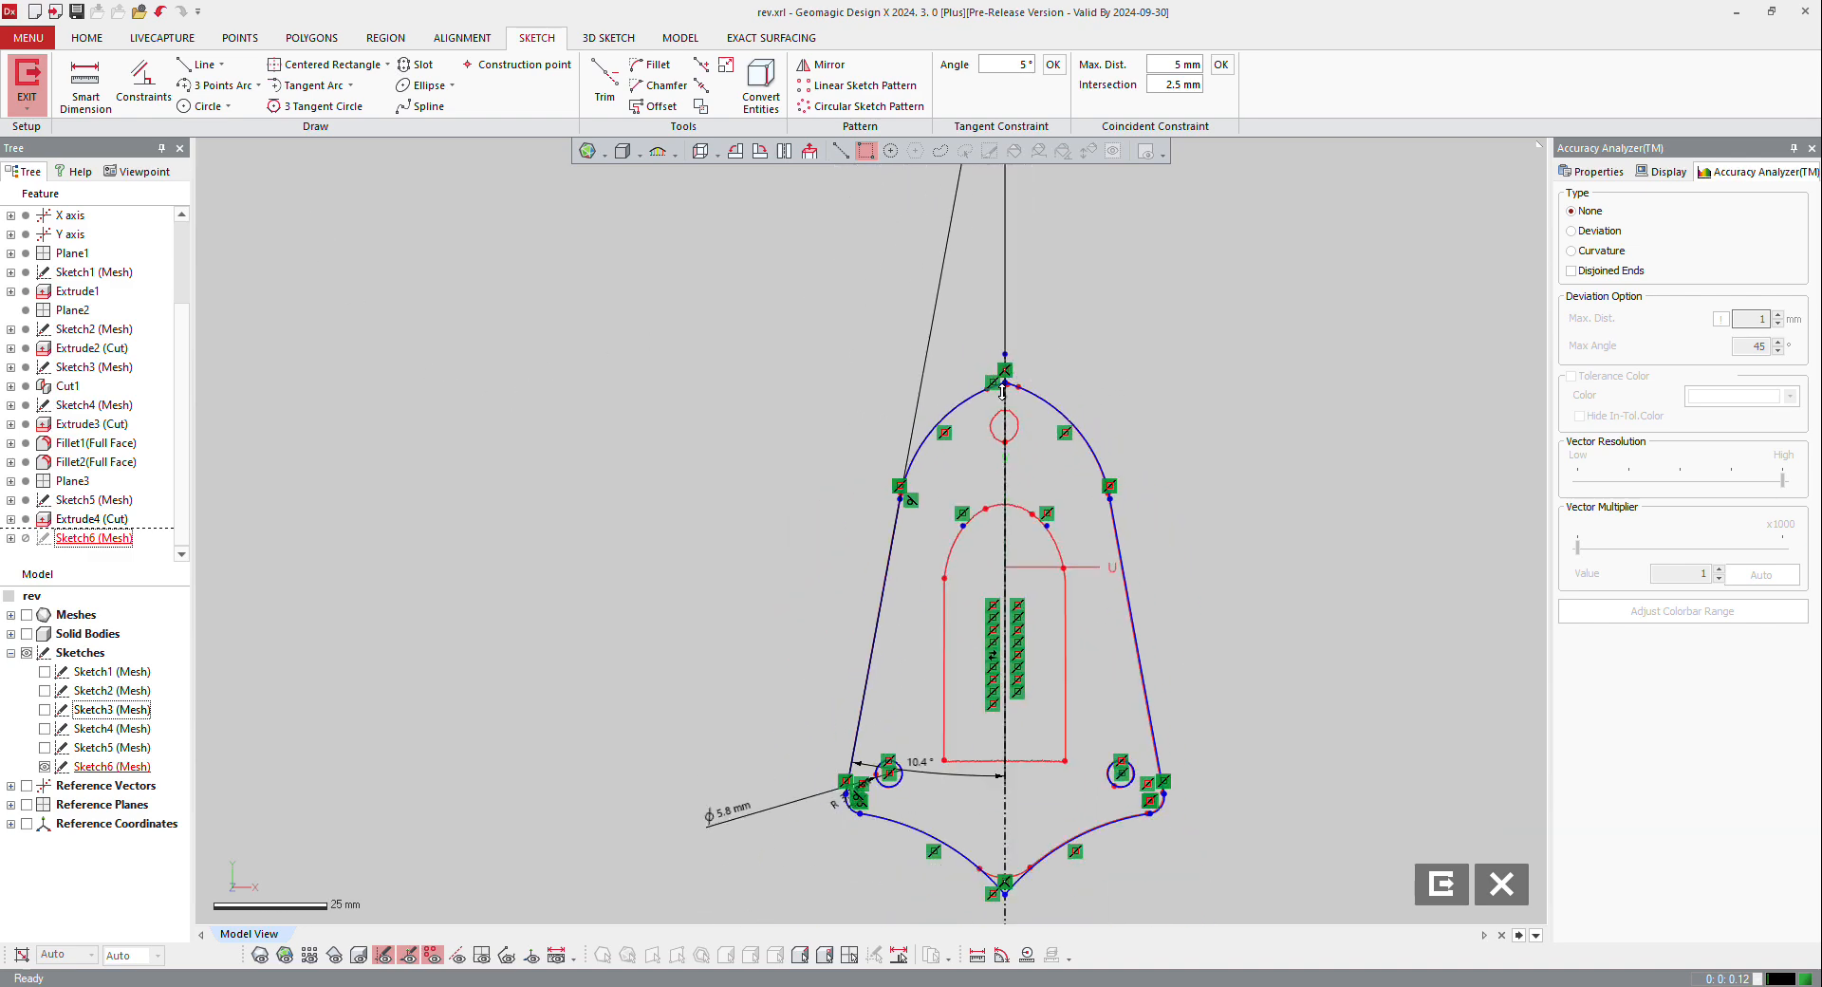
{"action": "left_click", "coordinate": [1442, 884]}
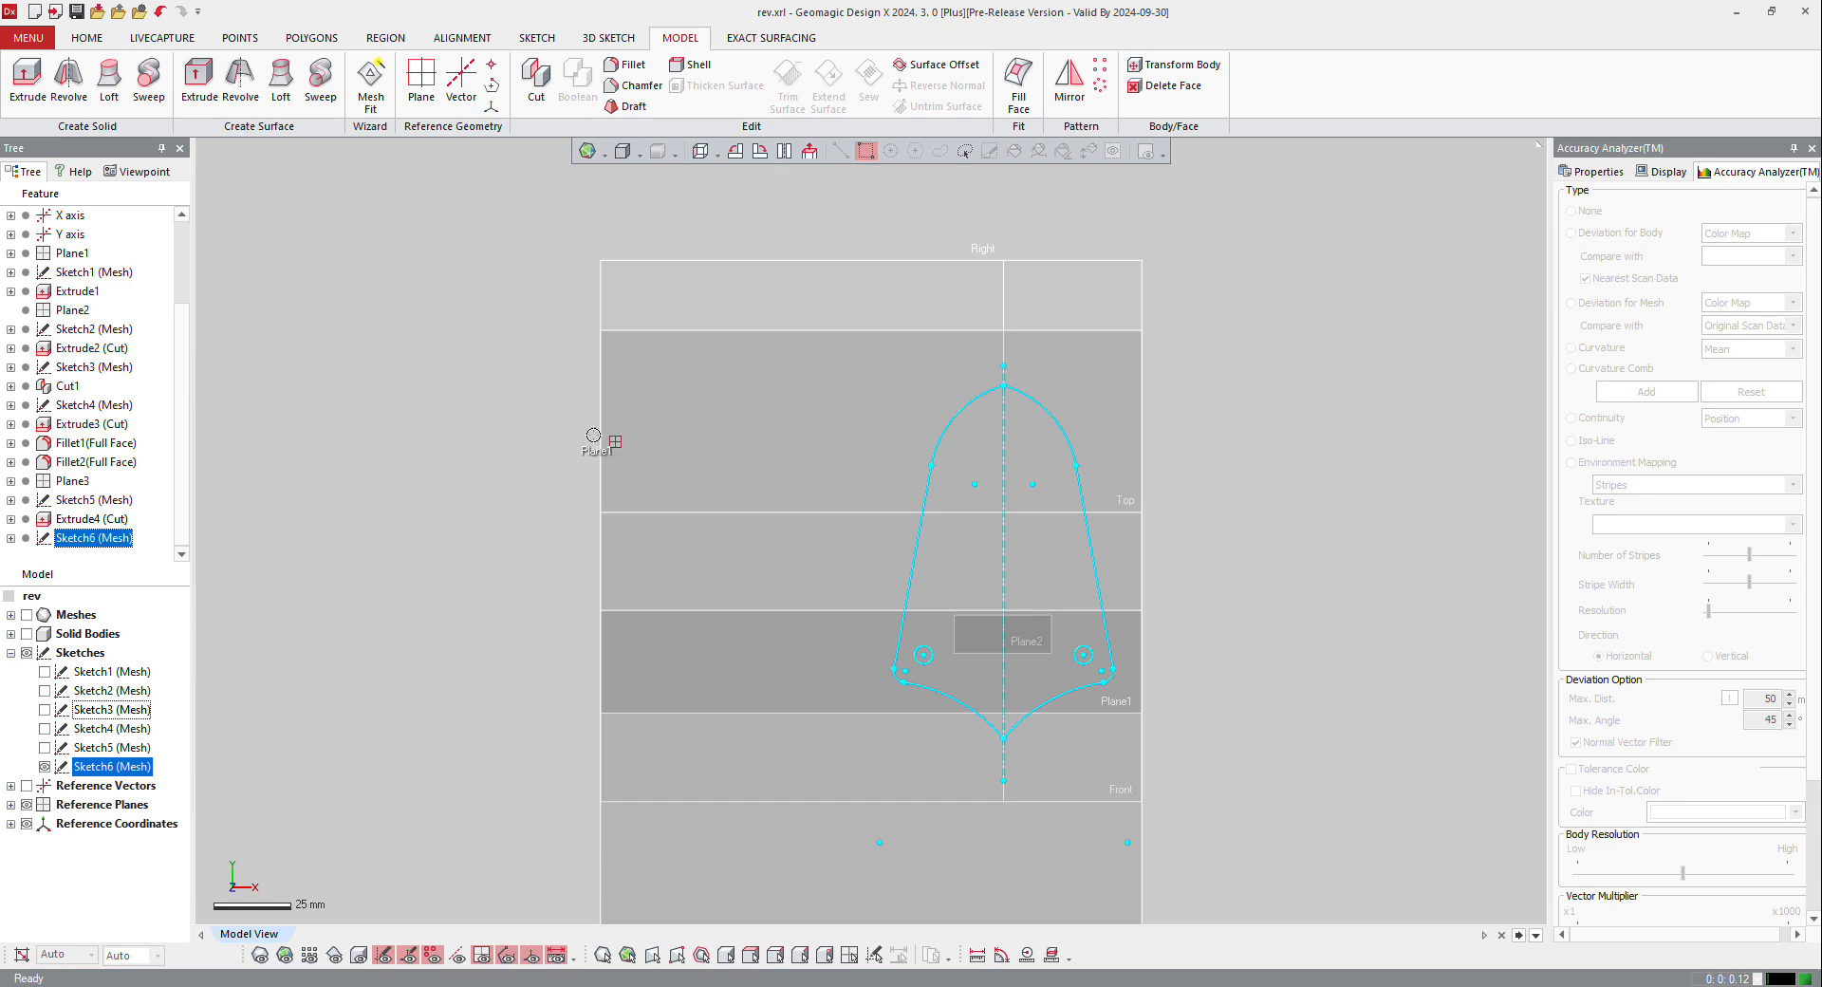
Step: Reopen the base plate sketch and fit a circle to the scanned section of the upper mounting hole
{"action": "double_click", "coordinate": [91, 538]}
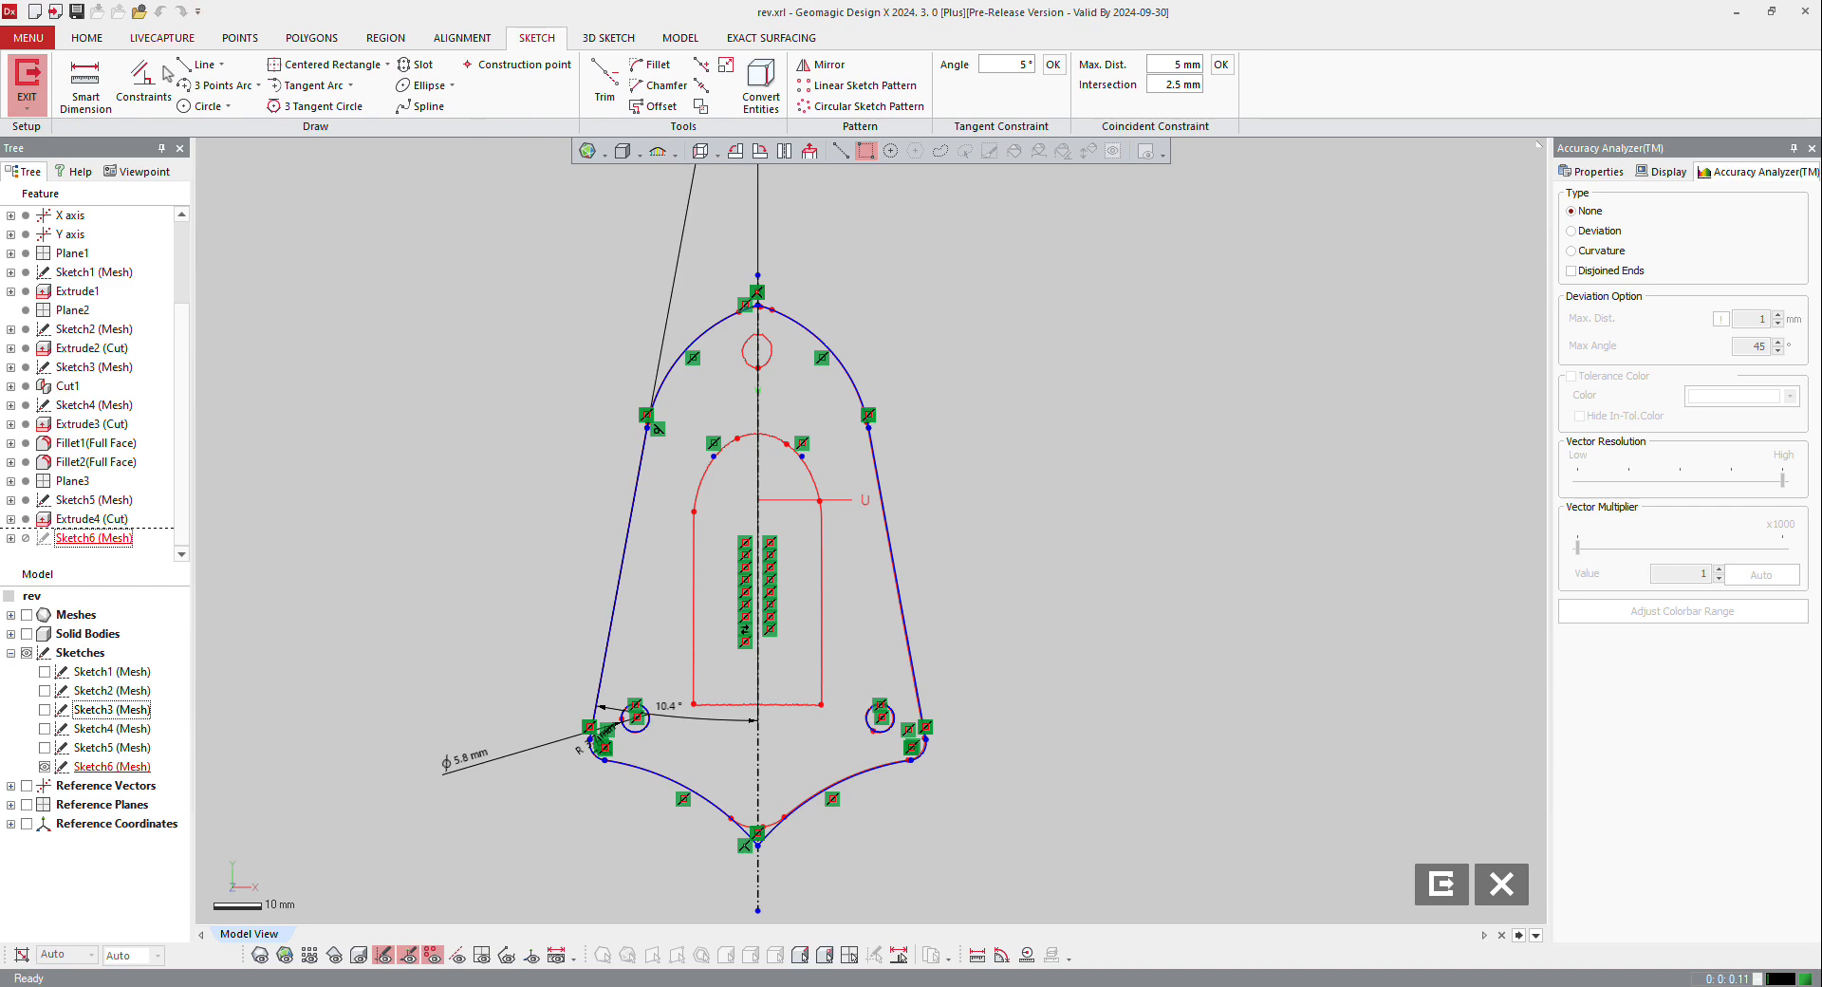
{"action": "left_click", "coordinate": [203, 105]}
{"action": "left_click", "coordinate": [755, 348]}
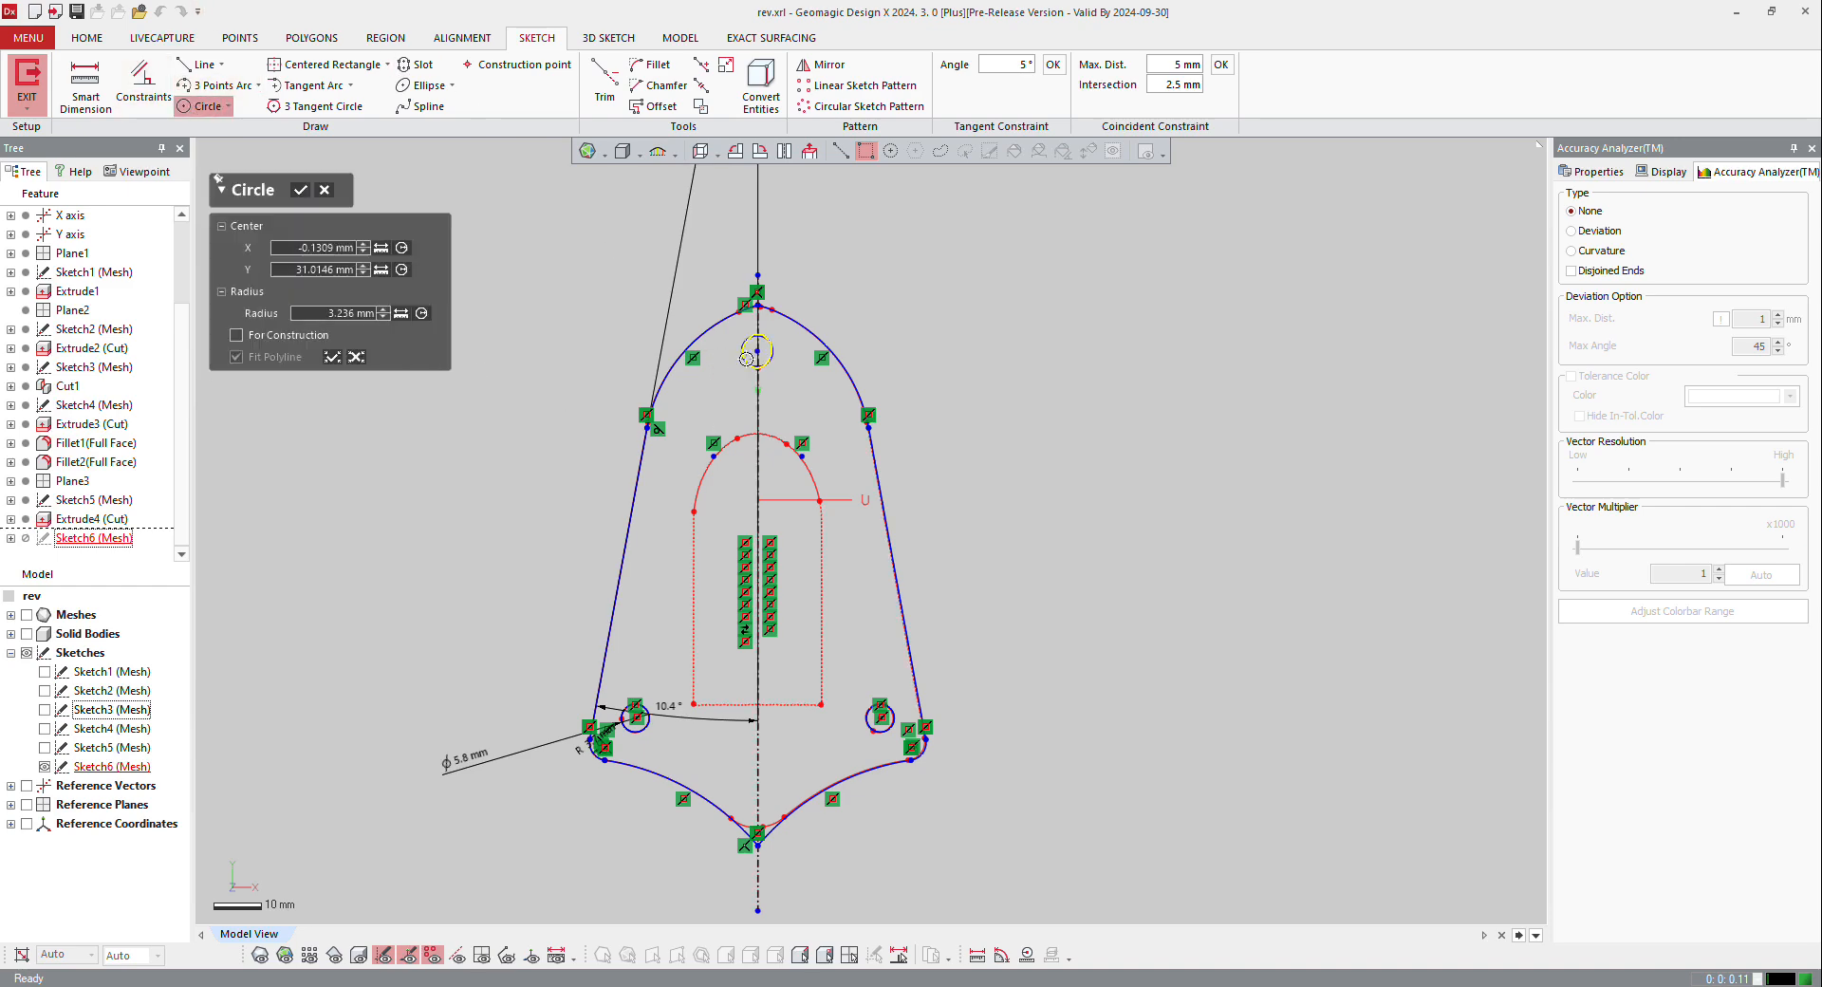
{"action": "scroll", "coordinate": [786, 331], "scroll_direction": "up", "scroll_amount": 3}
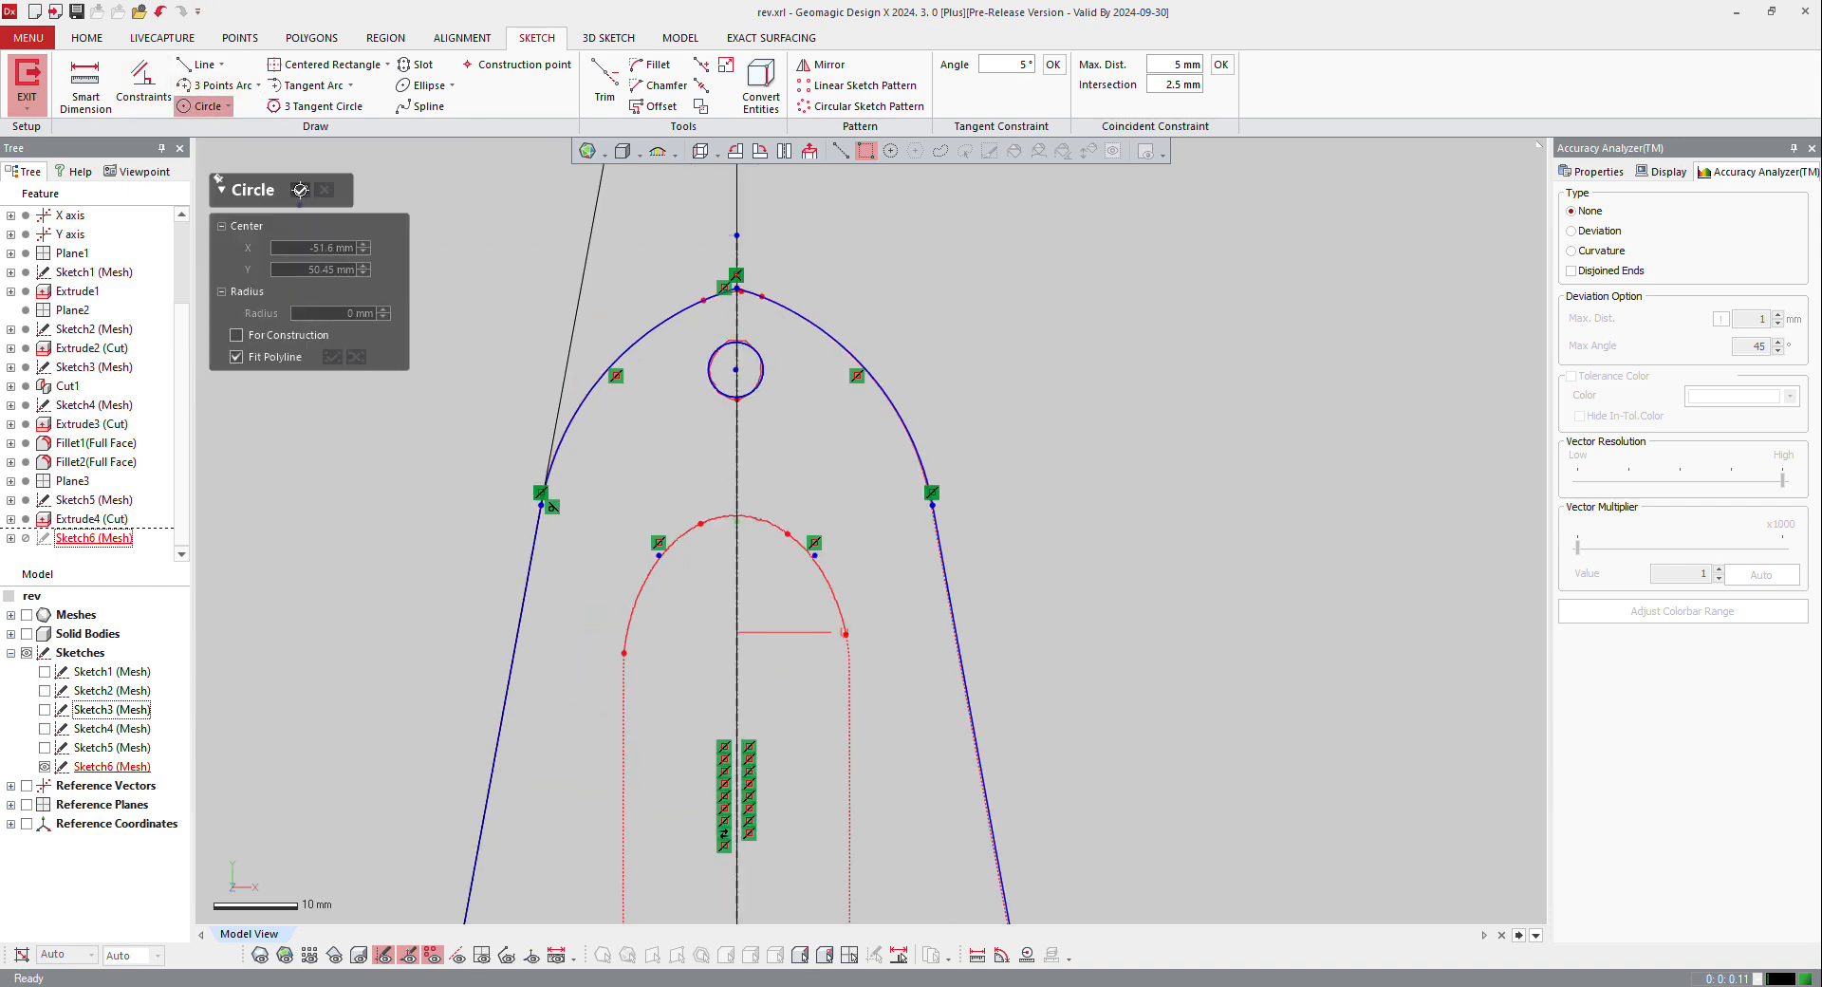
{"action": "left_click", "coordinate": [300, 190]}
{"action": "scroll", "coordinate": [743, 377], "scroll_direction": "up", "scroll_amount": 3}
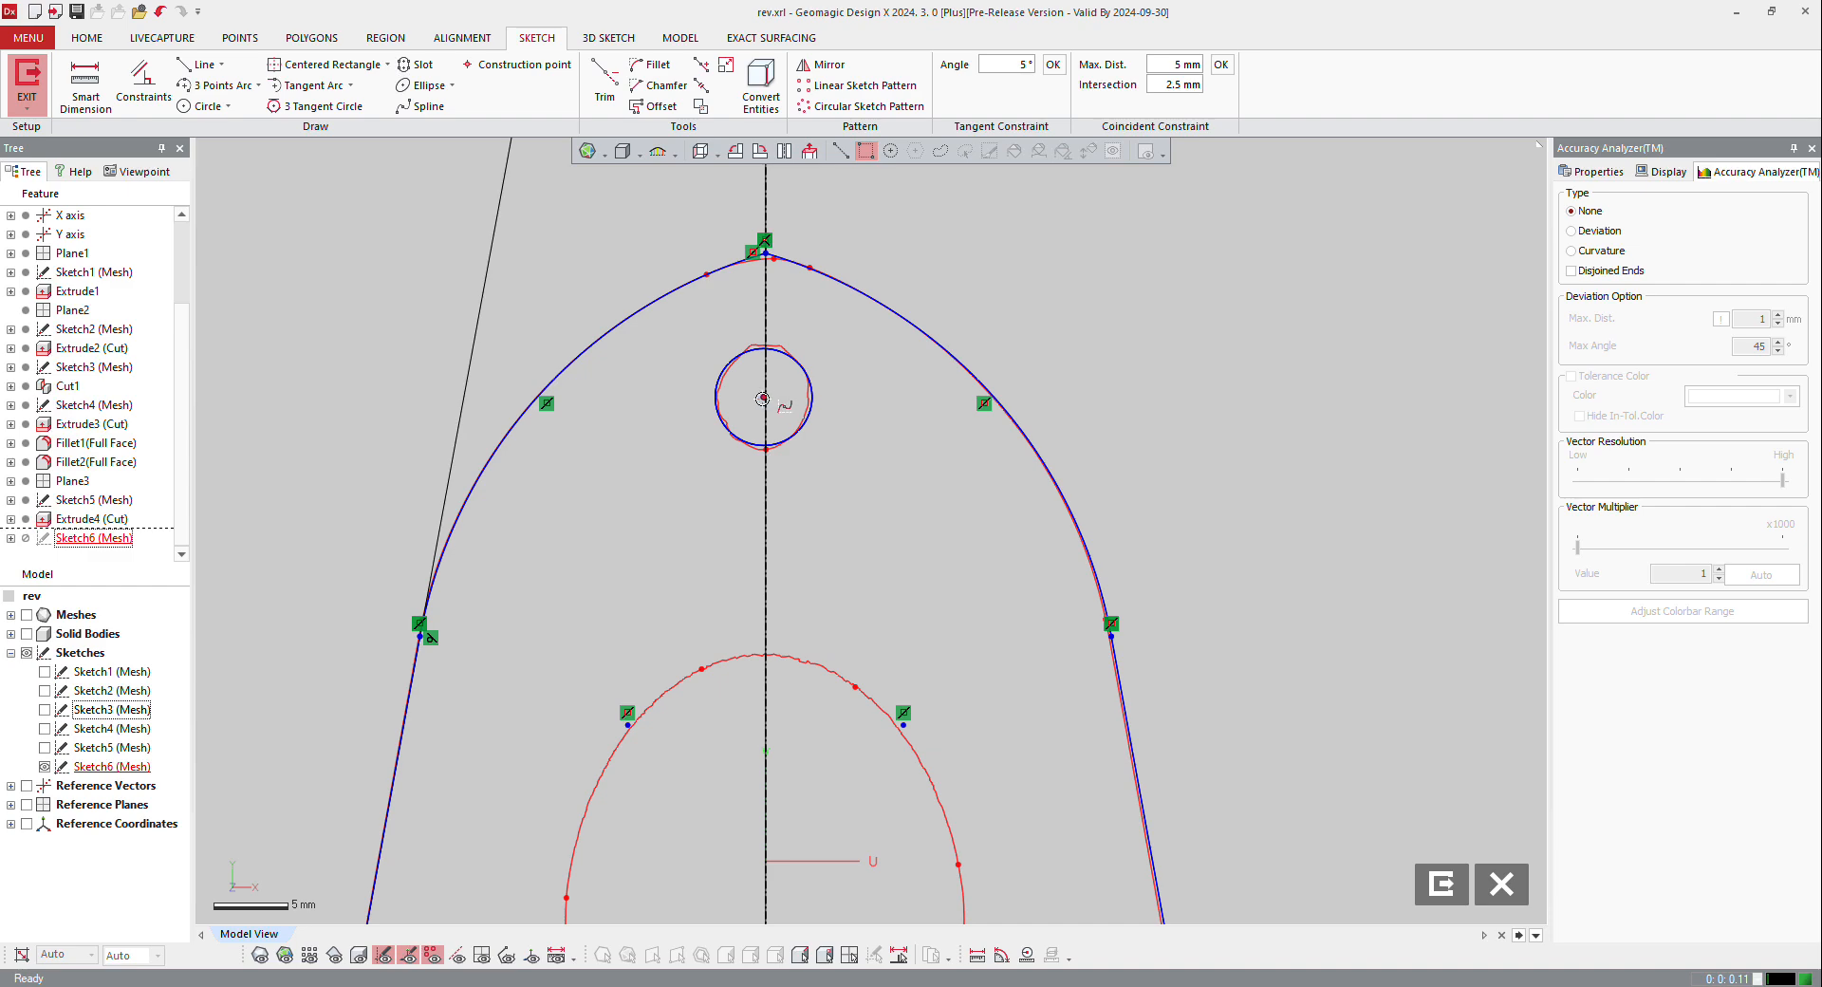
Step: Constrain the upper hole circle's centre to be coincident with the centre line and exit the sketch
{"action": "double_click", "coordinate": [765, 397]}
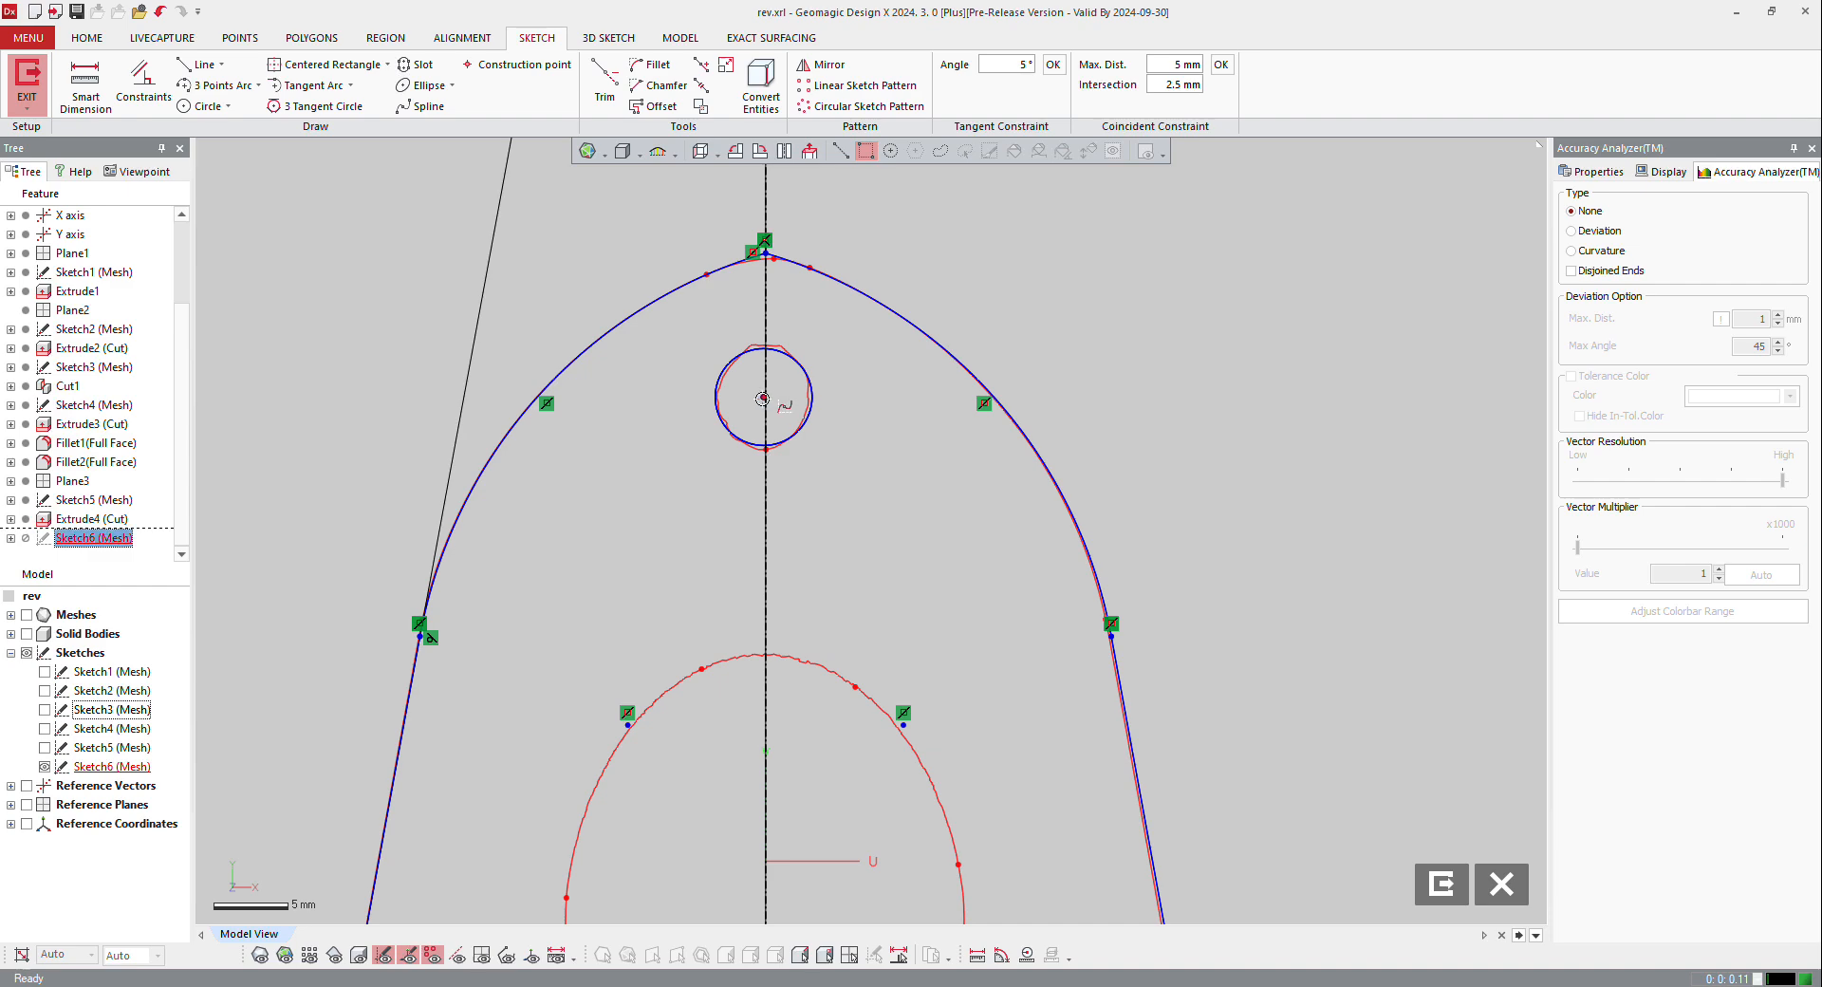
{"action": "left_click", "coordinate": [765, 506]}
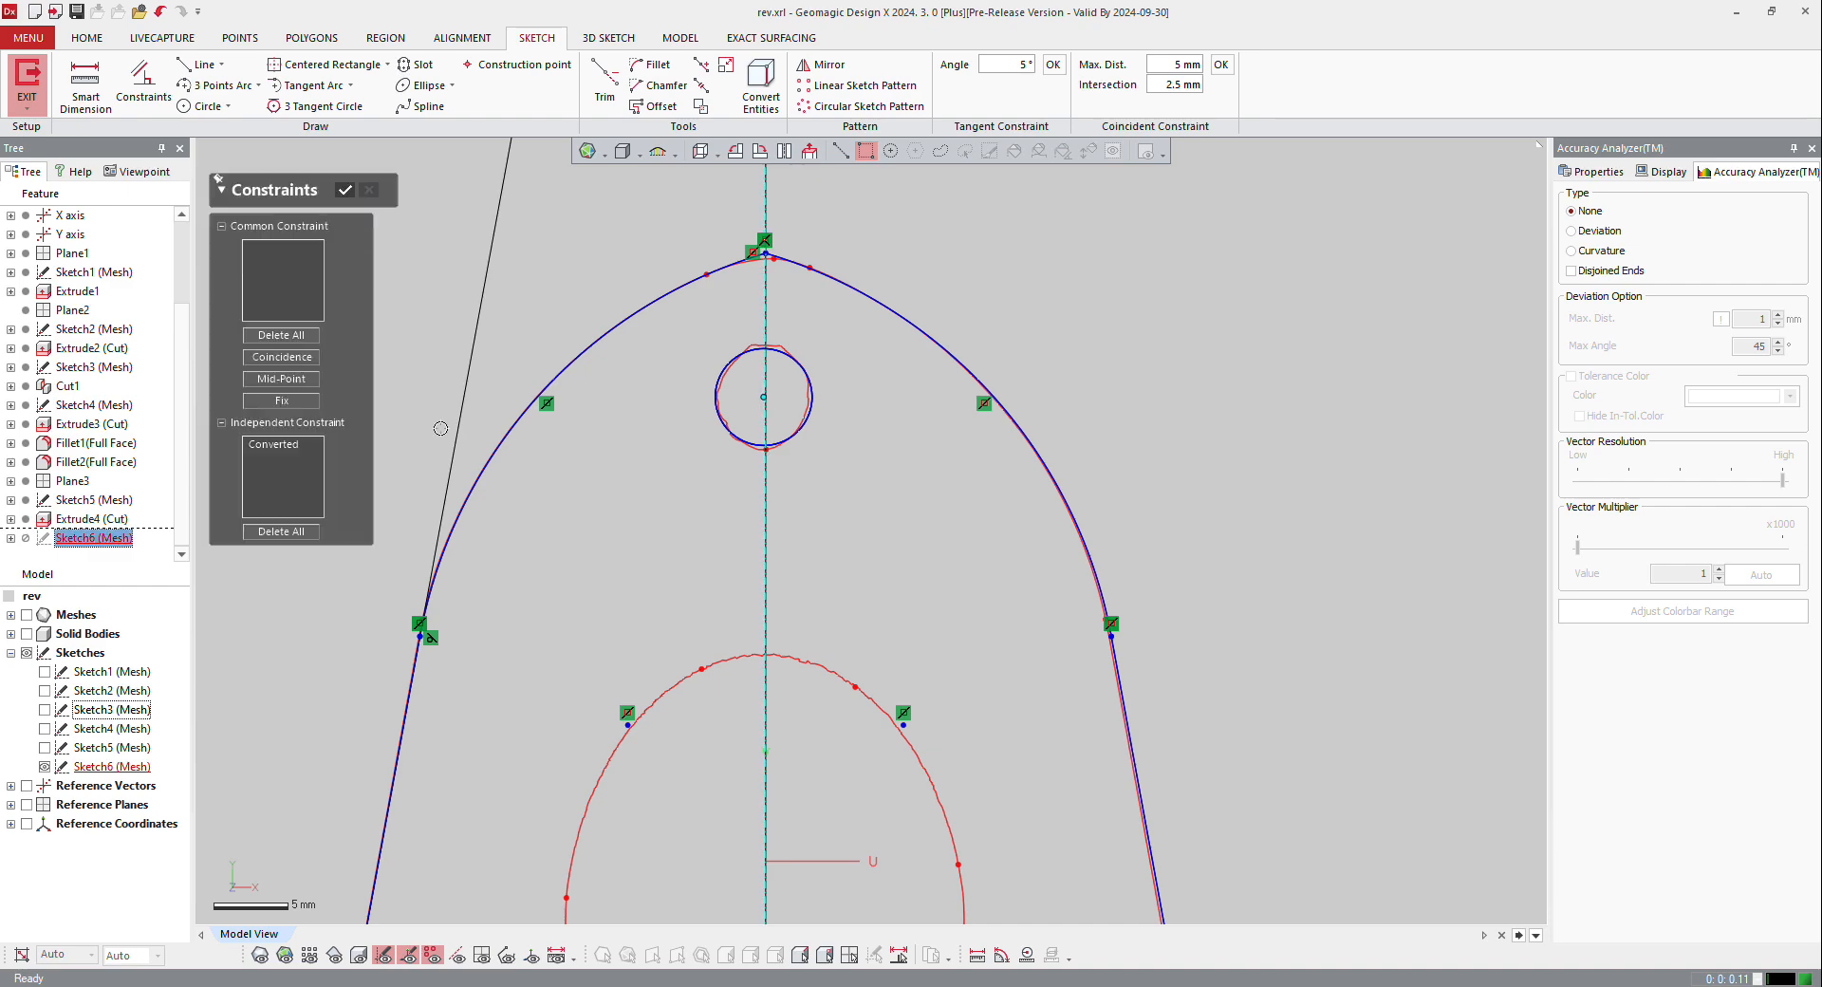
{"action": "left_click", "coordinate": [270, 355]}
{"action": "left_click", "coordinate": [345, 189]}
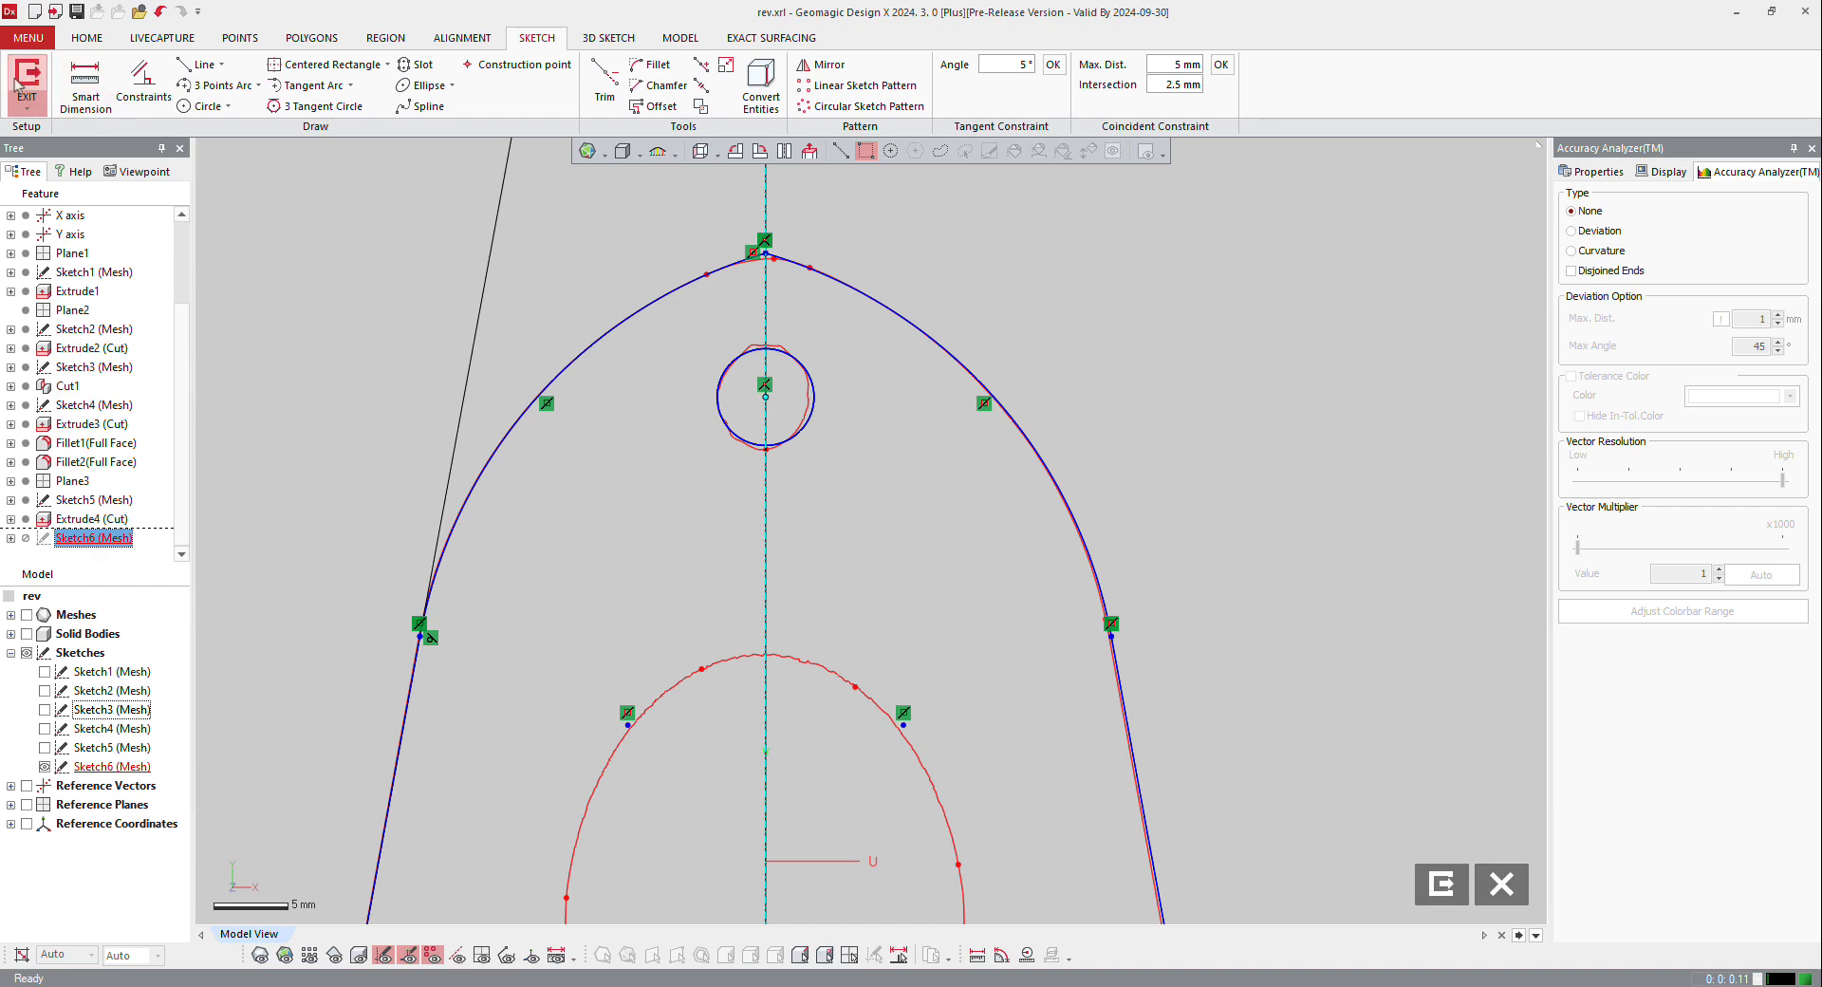
{"action": "left_click", "coordinate": [26, 80]}
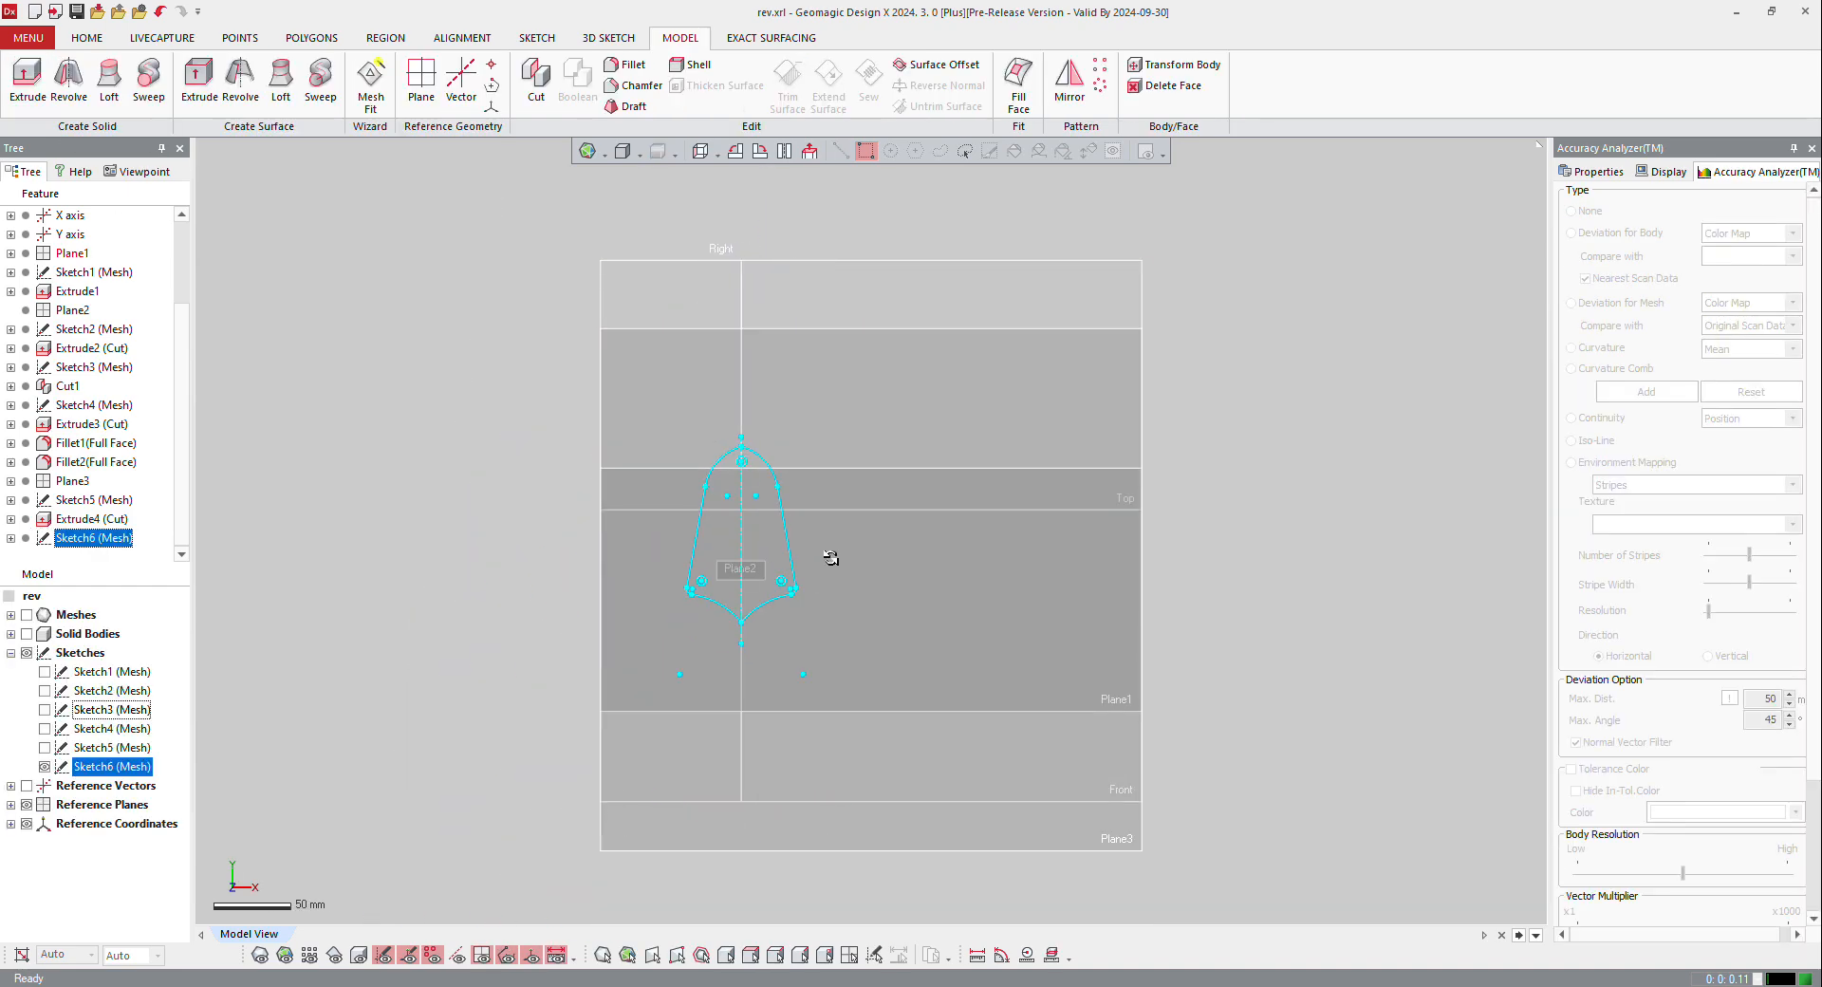
Step: Start a solid extrusion of the base plate sketch towards the bracket
{"action": "right_click", "coordinate": [734, 575]}
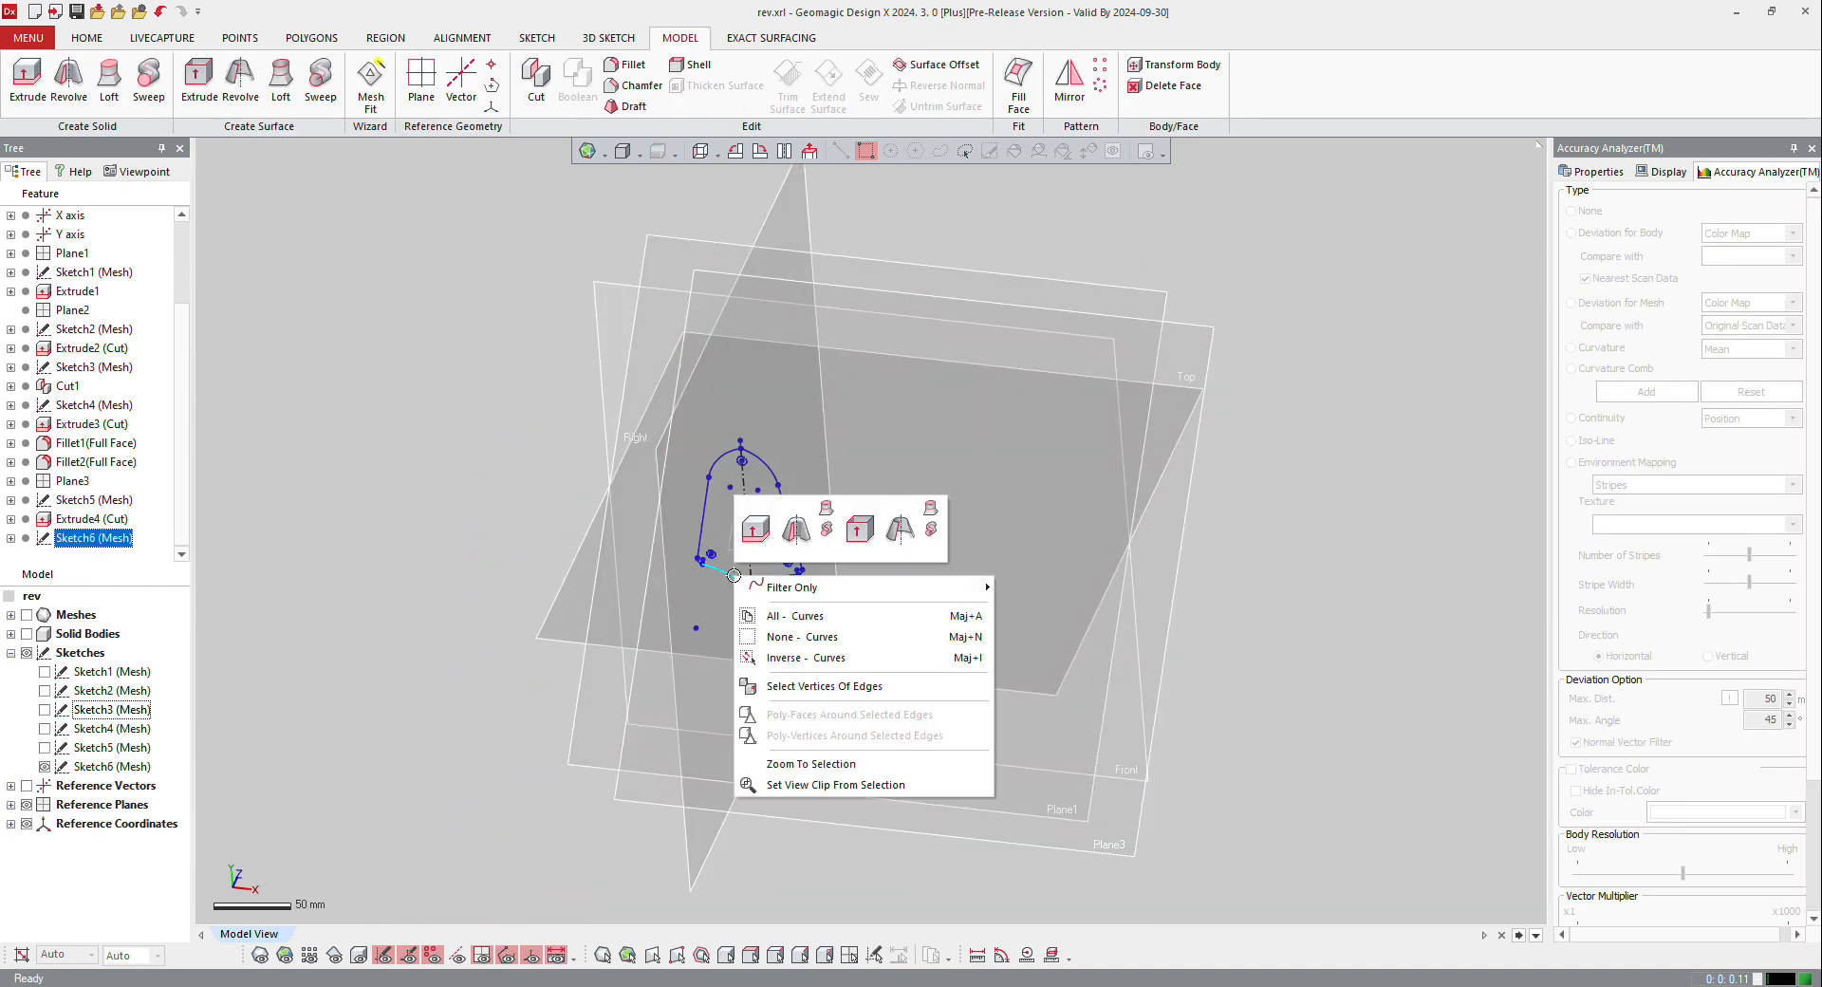
{"action": "left_click", "coordinate": [752, 522]}
{"action": "right_click_drag", "start_coordinate": [980, 621], "coordinate": [586, 474]}
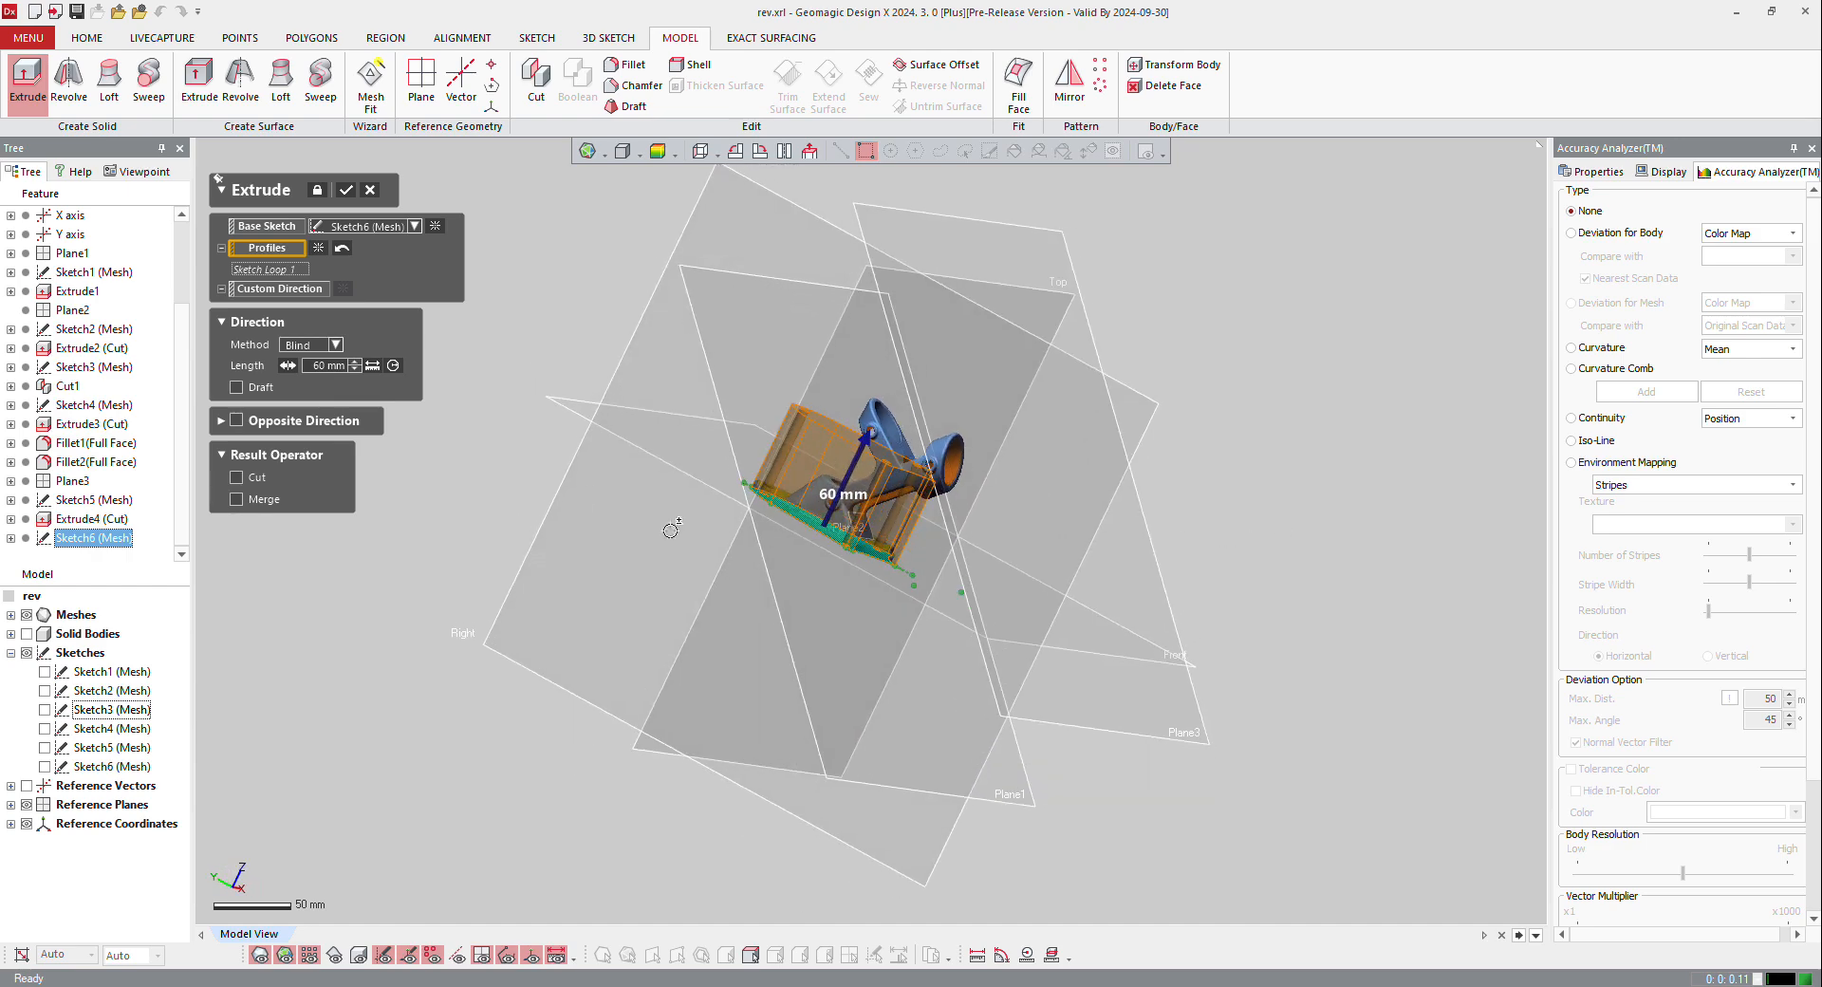
Step: Try blind extrusion lengths of 5 mm and 5.7 mm for the base plate, comparing them with the scanned plate thickness
{"action": "scroll", "coordinate": [671, 528], "scroll_direction": "up", "scroll_amount": 8}
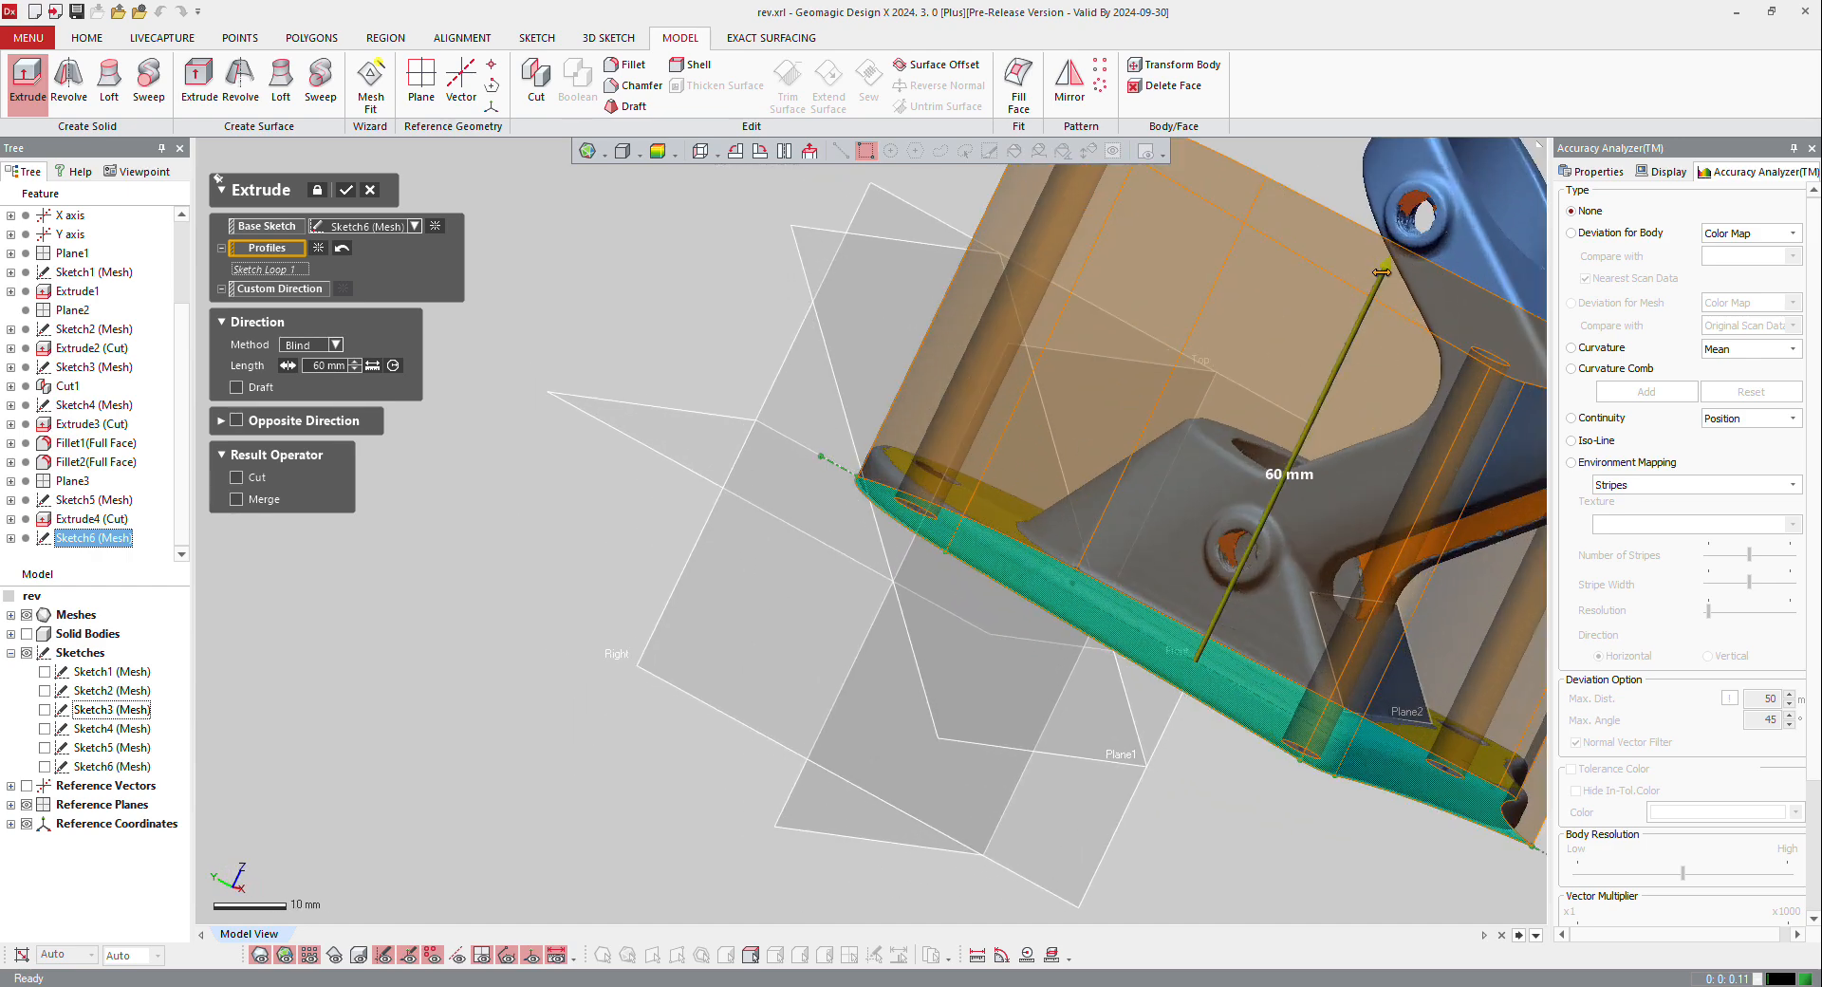
{"action": "left_click_drag", "start_coordinate": [1381, 272], "coordinate": [1135, 597]}
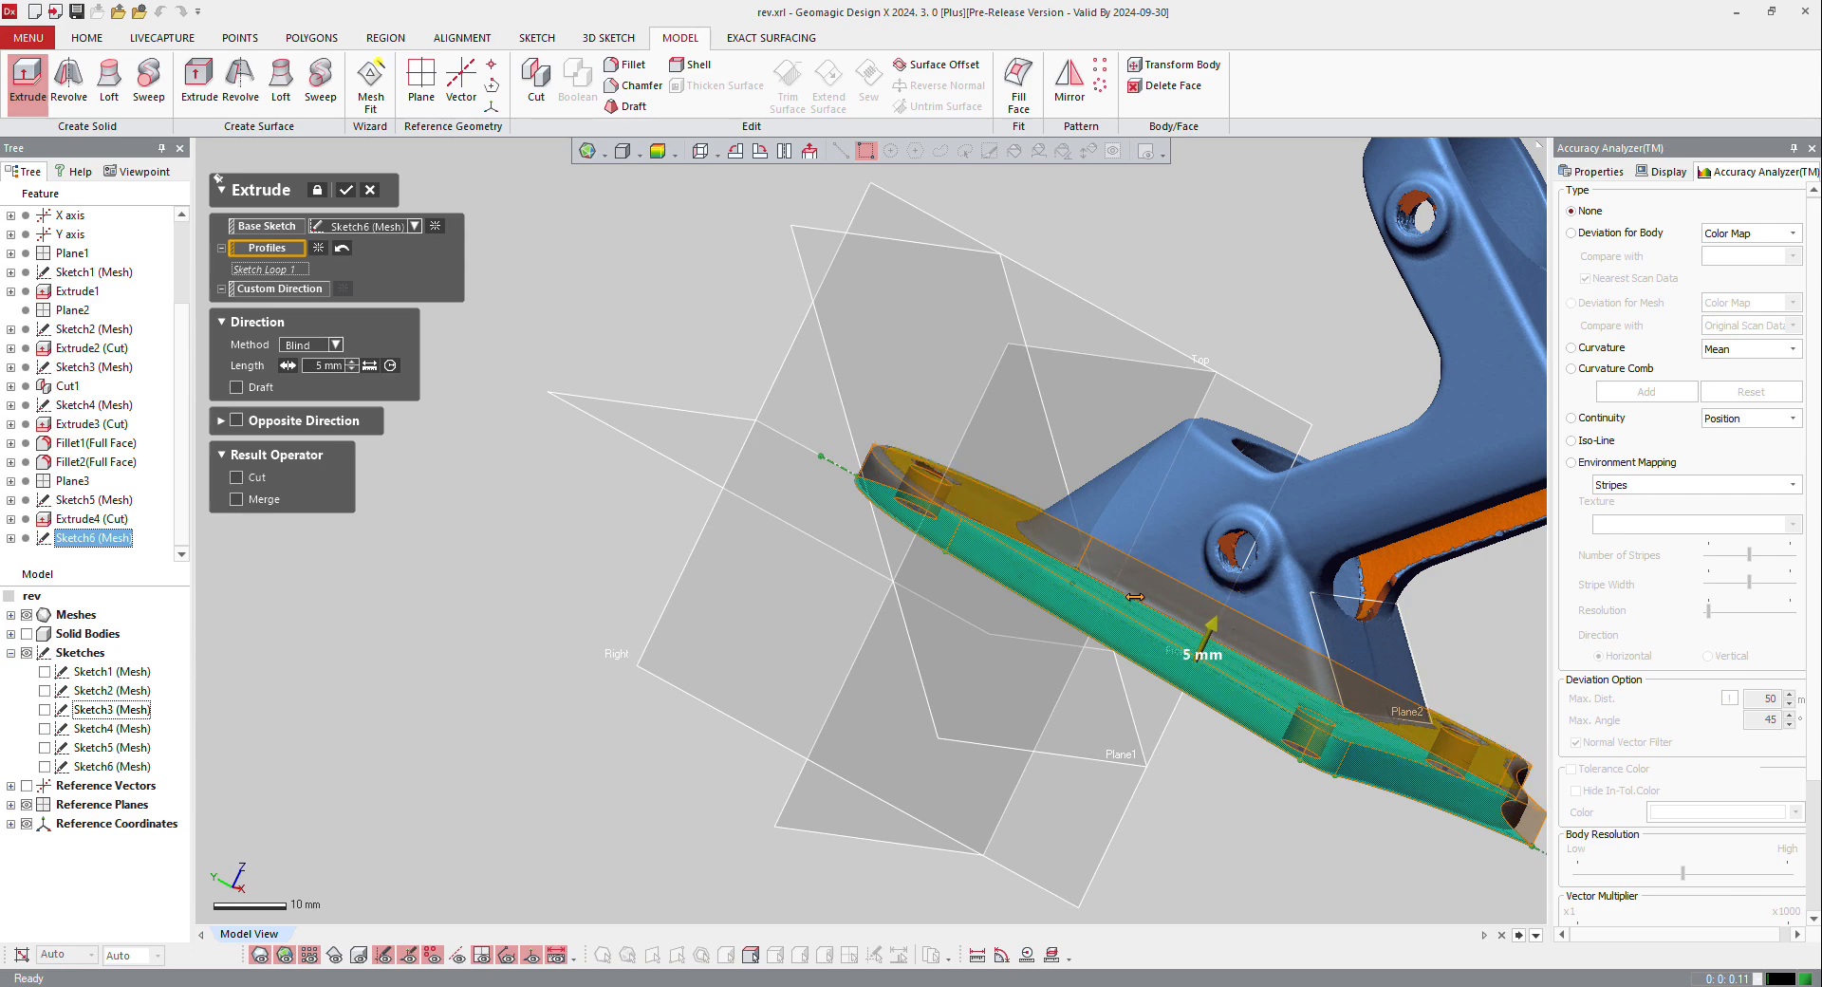
{"action": "scroll", "coordinate": [903, 610], "scroll_direction": "up", "scroll_amount": 5}
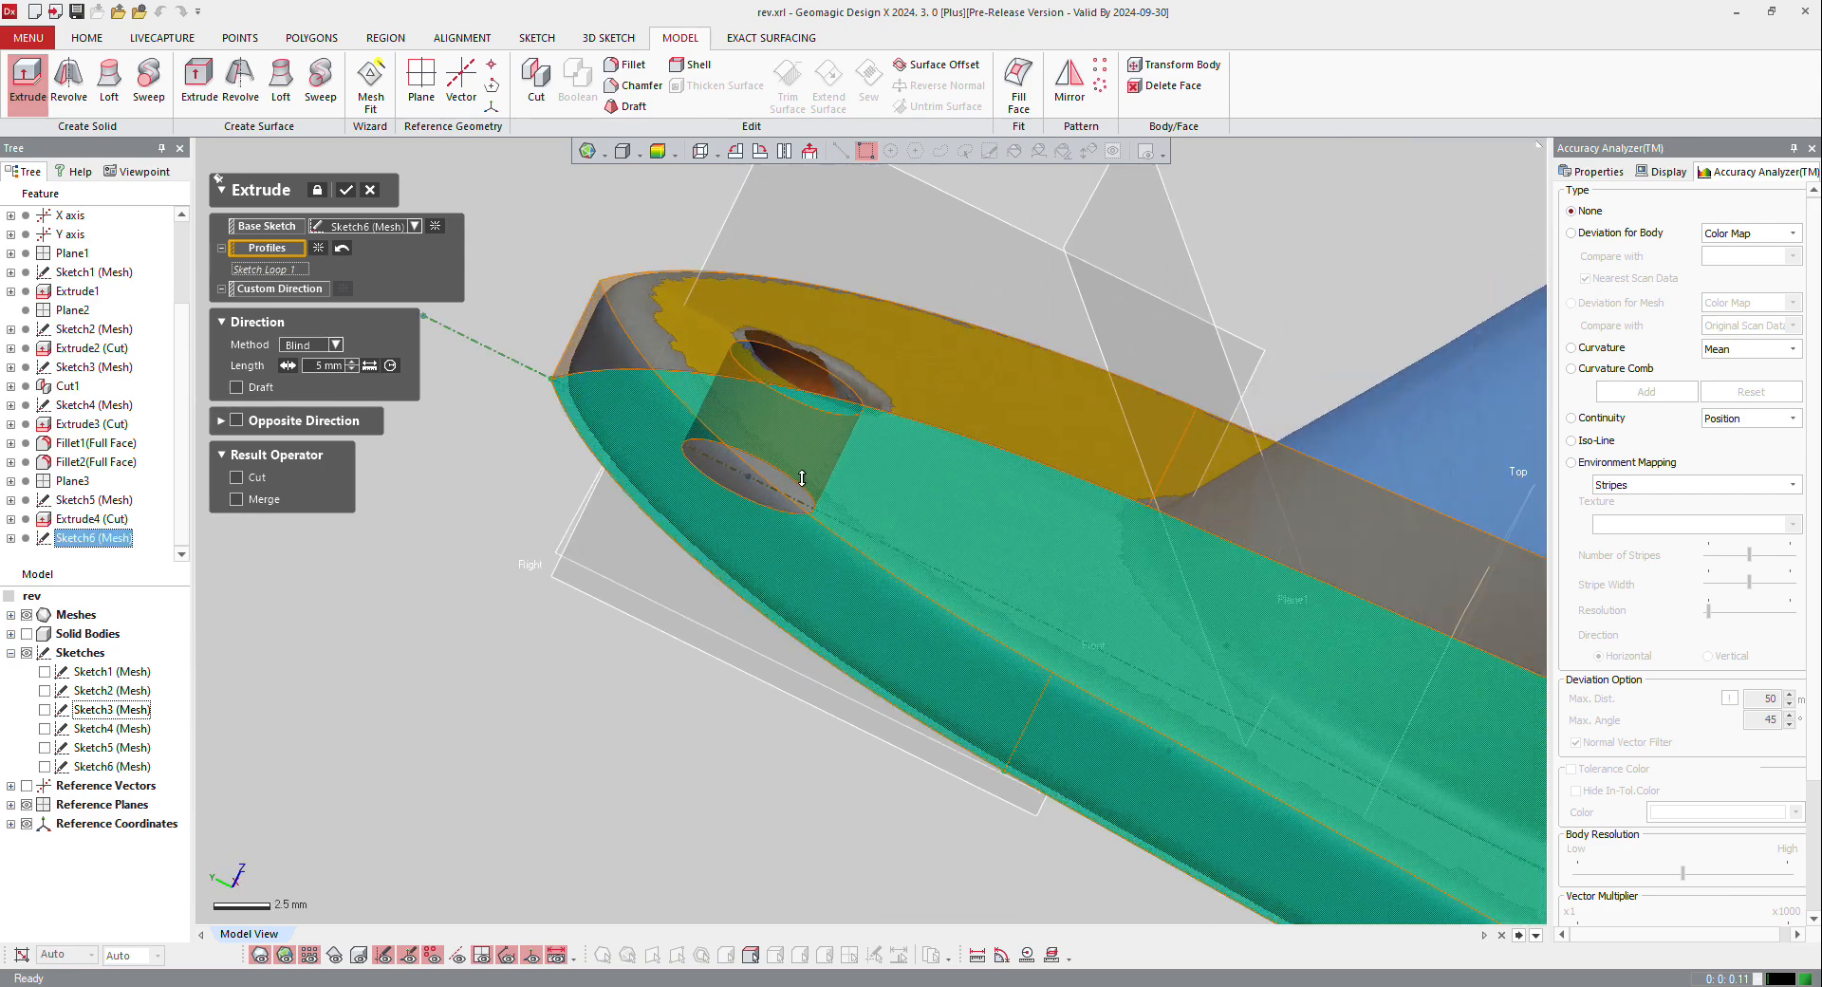
{"action": "right_click_drag", "start_coordinate": [981, 587], "coordinate": [1053, 495]}
{"action": "scroll", "coordinate": [927, 504], "scroll_direction": "down", "scroll_amount": 3}
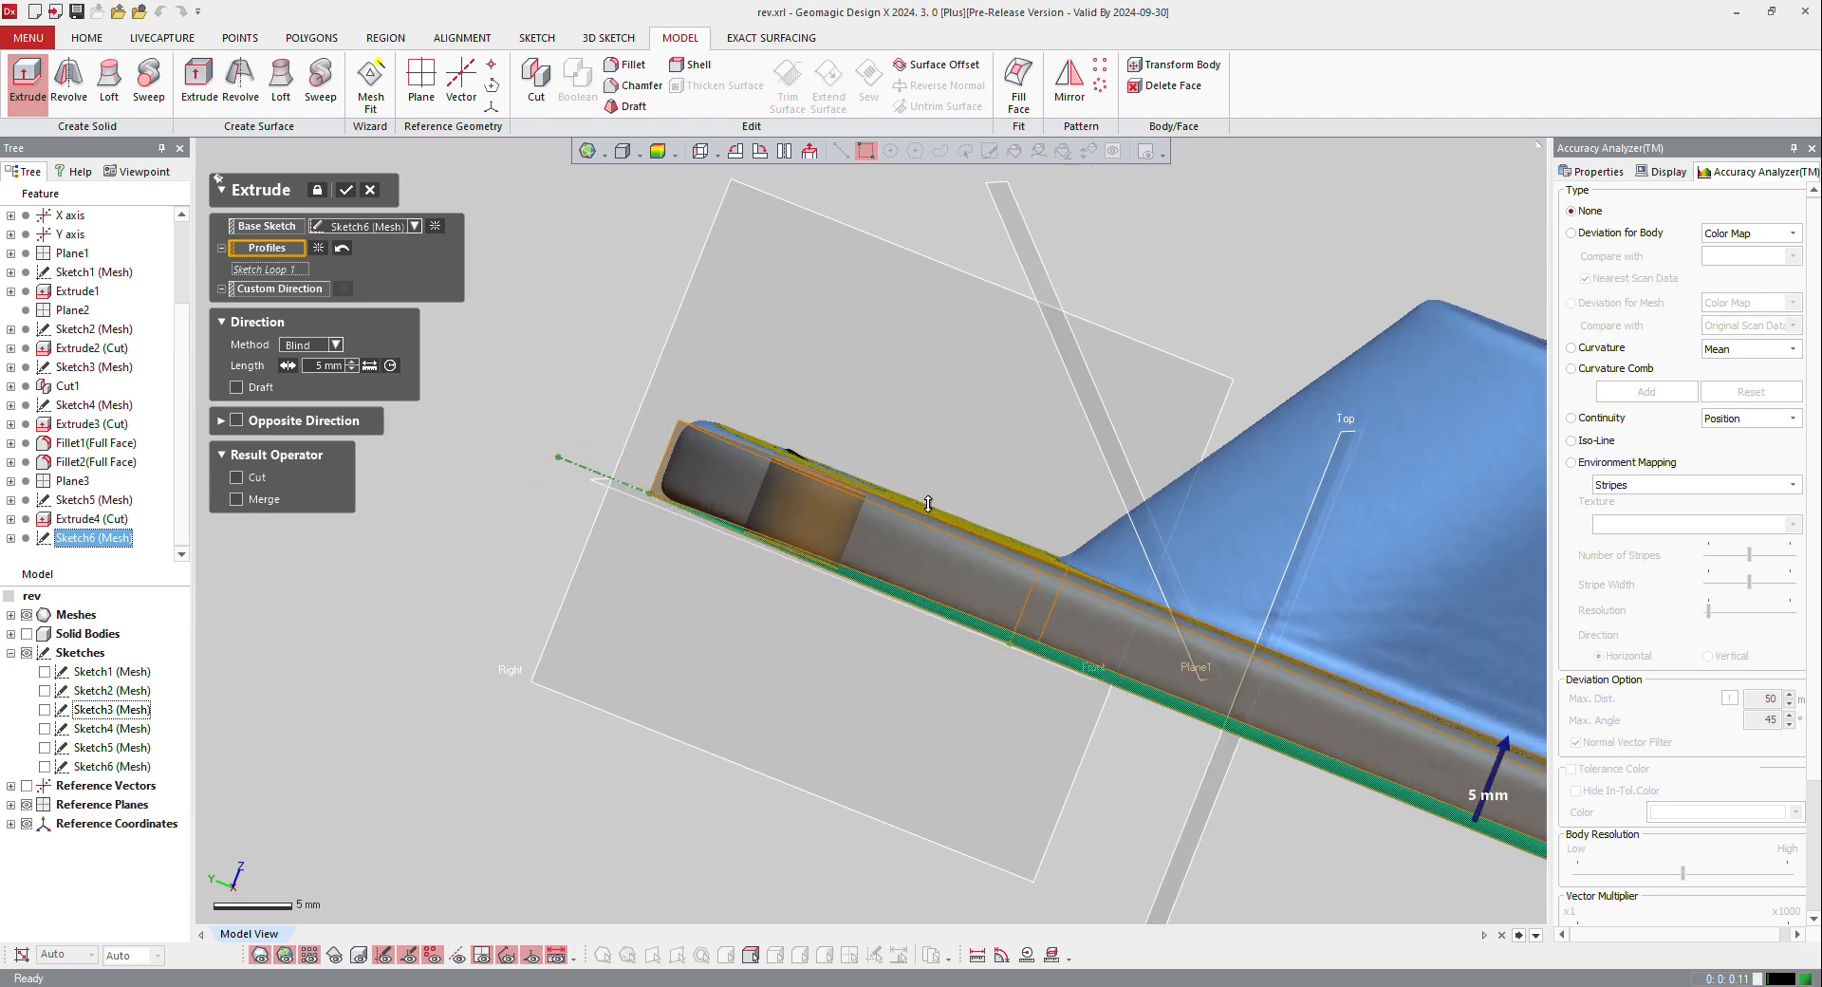
{"action": "scroll", "coordinate": [928, 504], "scroll_direction": "down", "scroll_amount": 1}
{"action": "left_click_drag", "start_coordinate": [1381, 693], "coordinate": [1379, 683]}
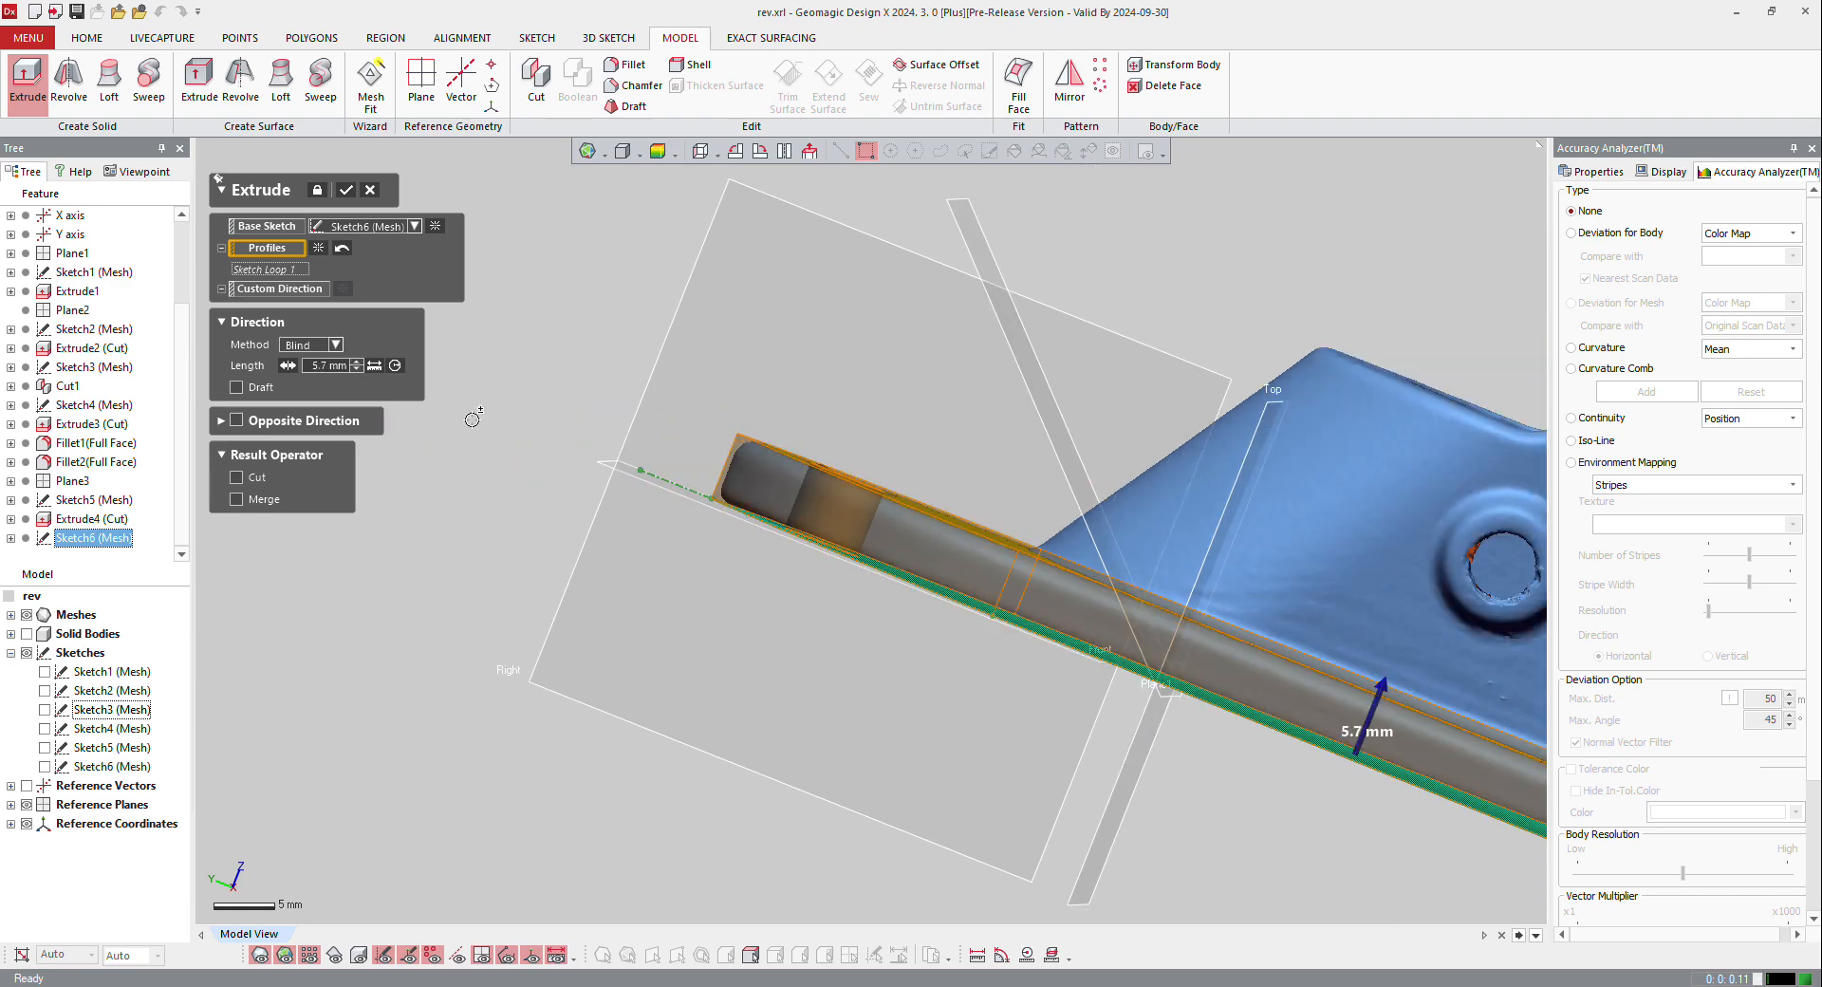
{"action": "right_click_drag", "start_coordinate": [1034, 380], "coordinate": [965, 448]}
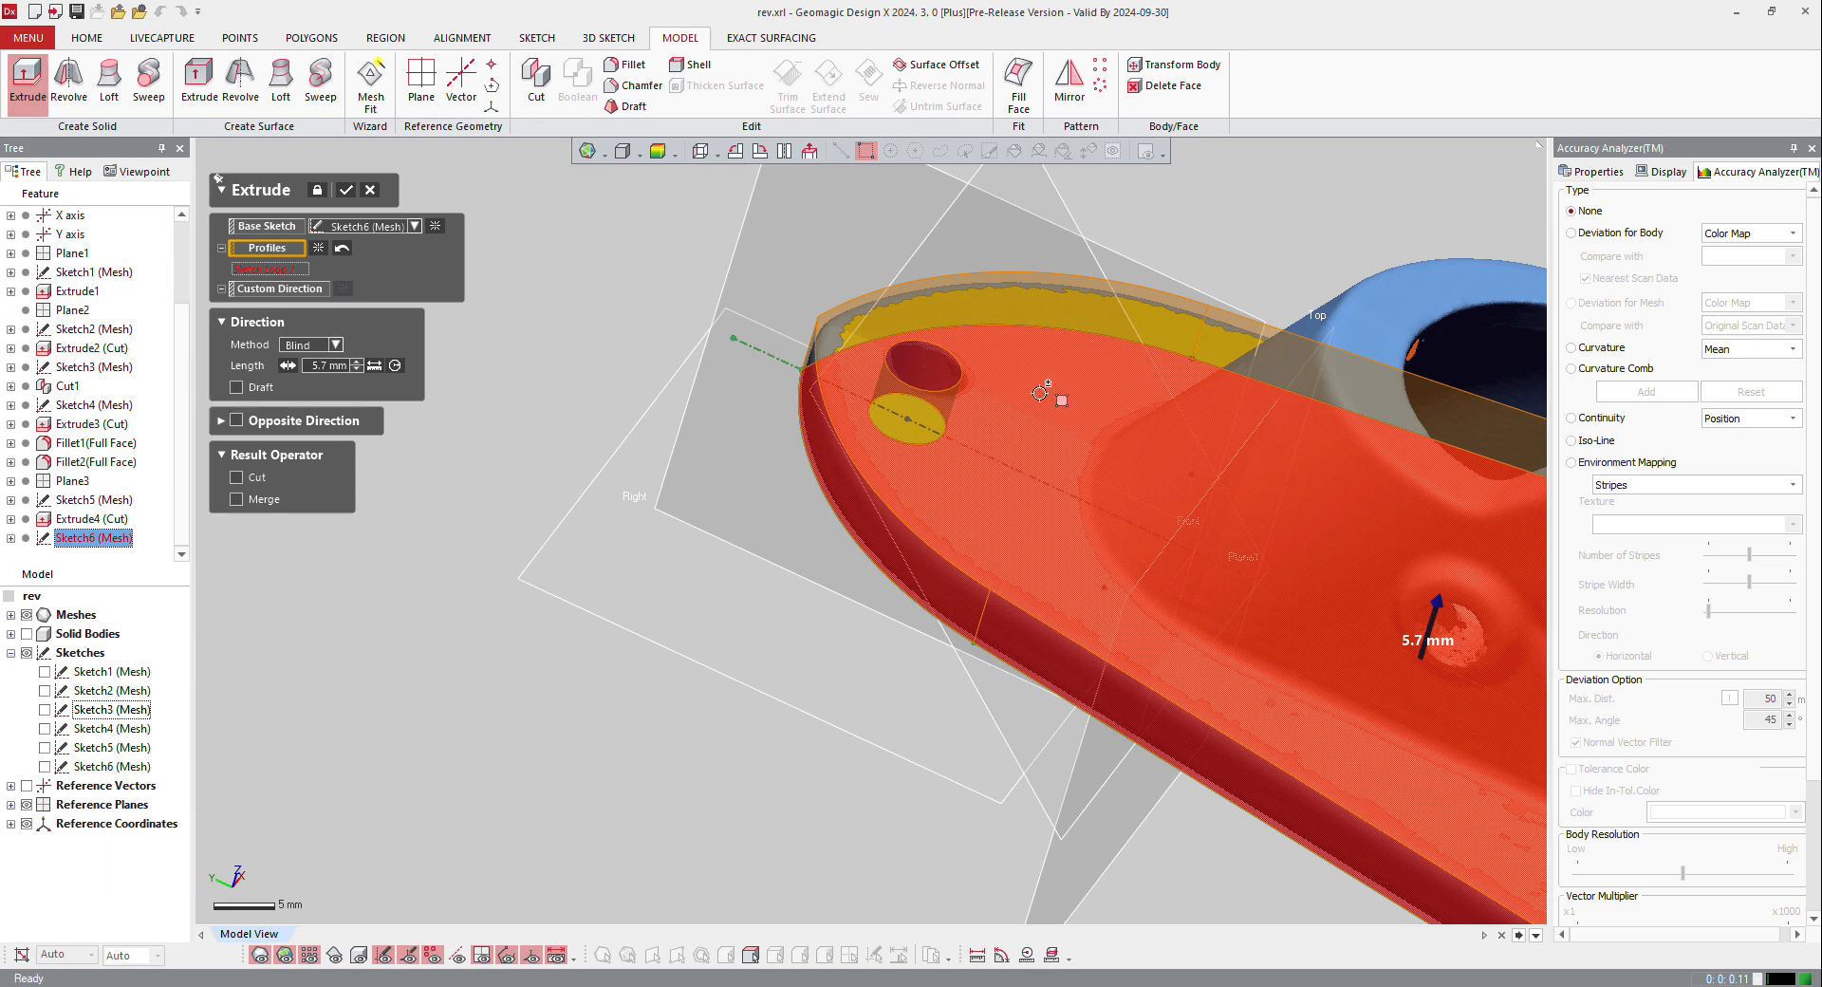
{"action": "right_click_drag", "start_coordinate": [1039, 394], "coordinate": [1123, 339]}
{"action": "scroll", "coordinate": [978, 455], "scroll_direction": "up", "scroll_amount": 5}
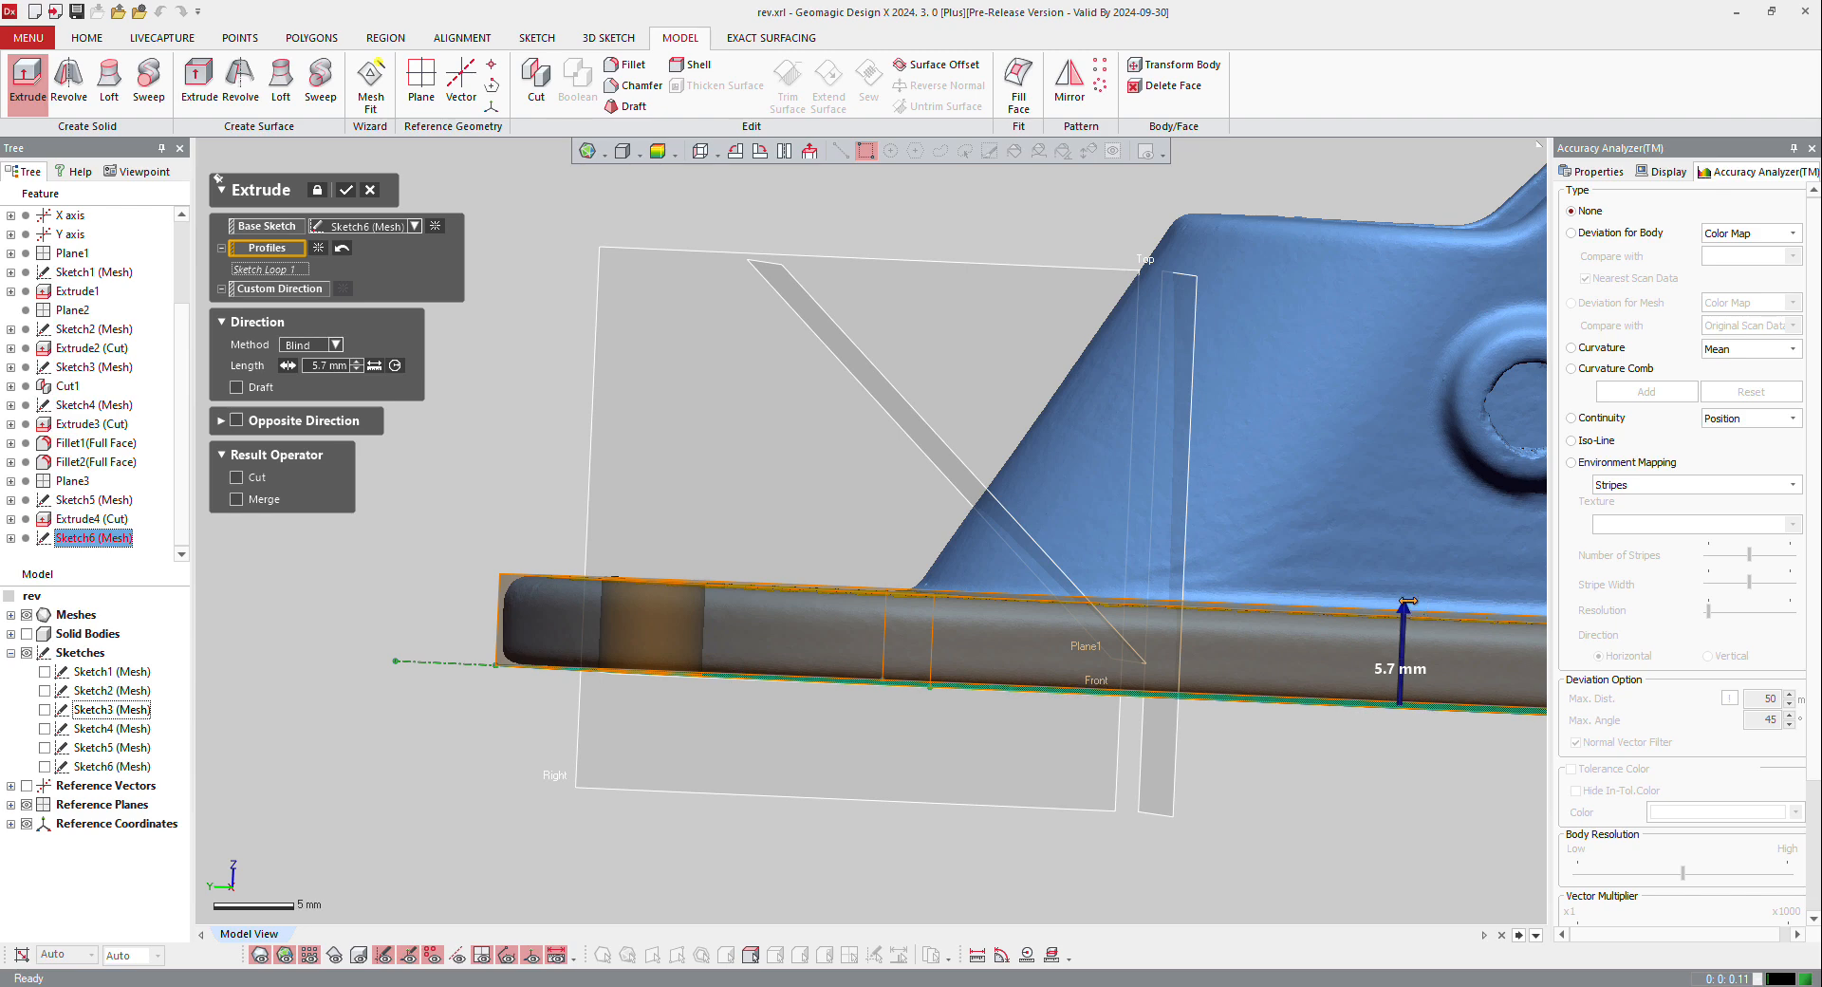
{"action": "left_click_drag", "start_coordinate": [1408, 601], "coordinate": [1404, 615]}
Step: Set the base plate extrusion to Up To Region, ending at the plate's upper face region with the Mean Distance Position sub method
{"action": "left_click", "coordinate": [334, 345]}
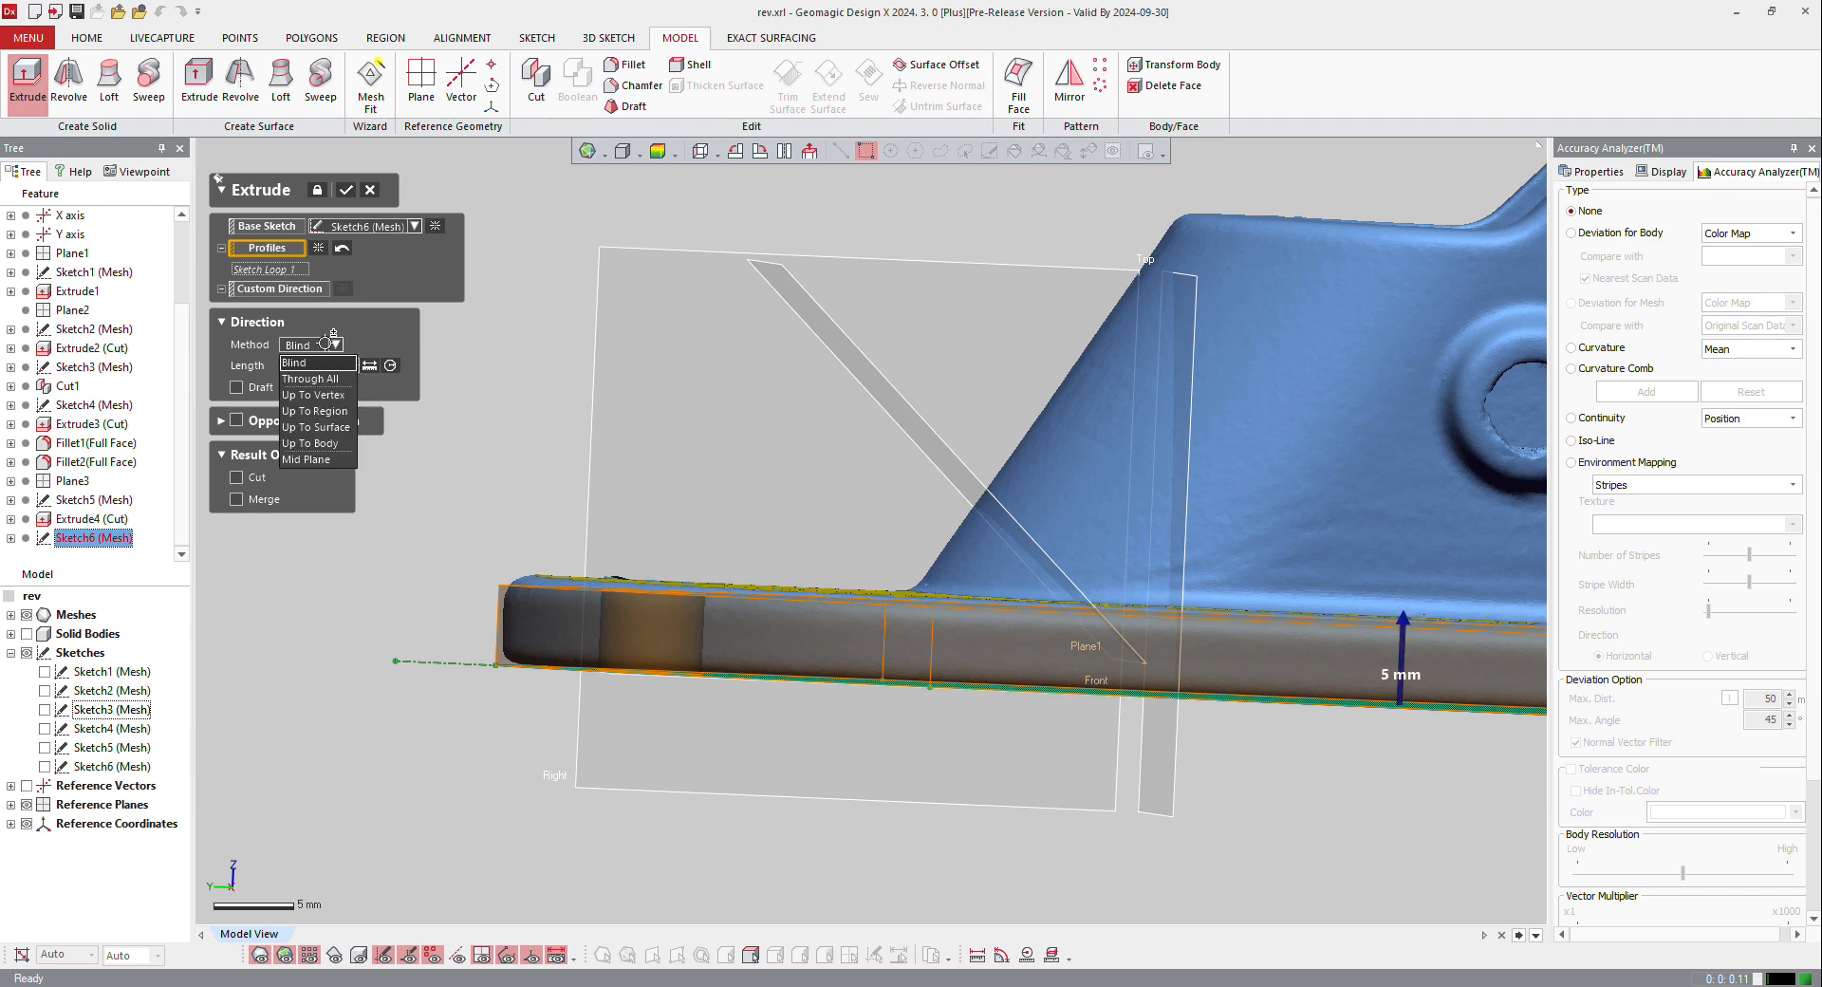
{"action": "left_click", "coordinate": [336, 416]}
{"action": "right_click_drag", "start_coordinate": [809, 537], "coordinate": [786, 572]}
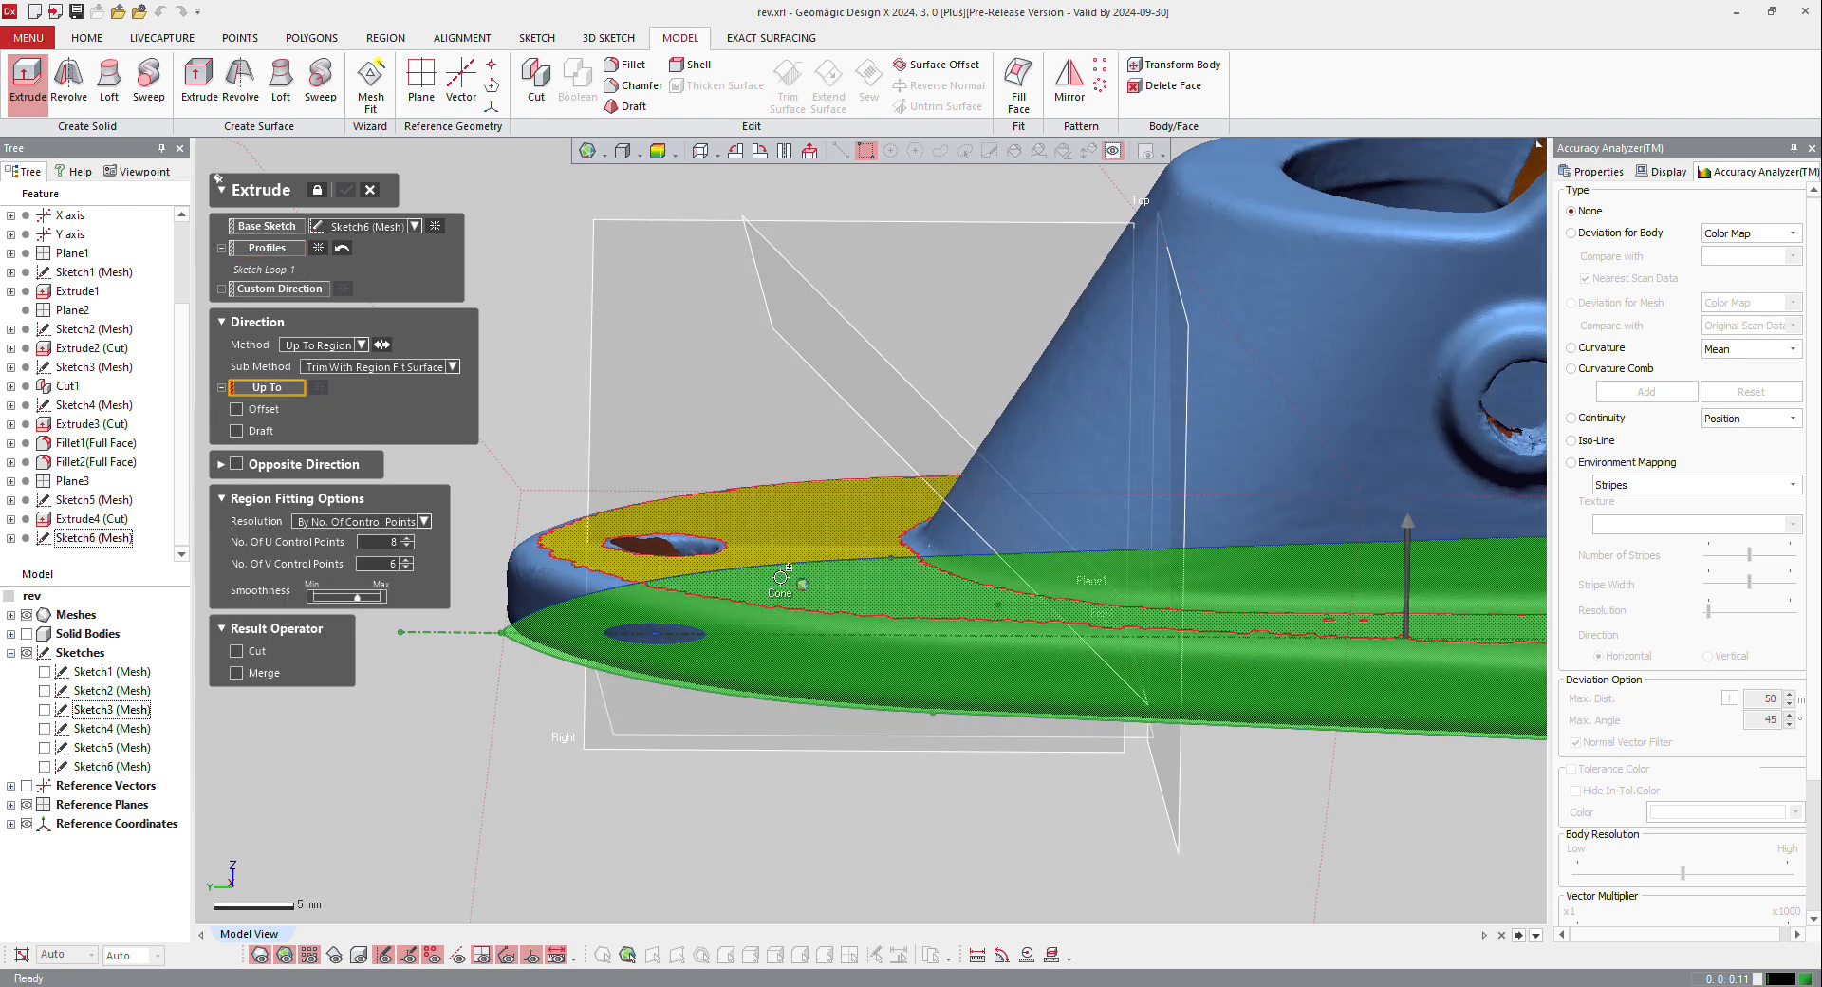
{"action": "left_click", "coordinate": [778, 539]}
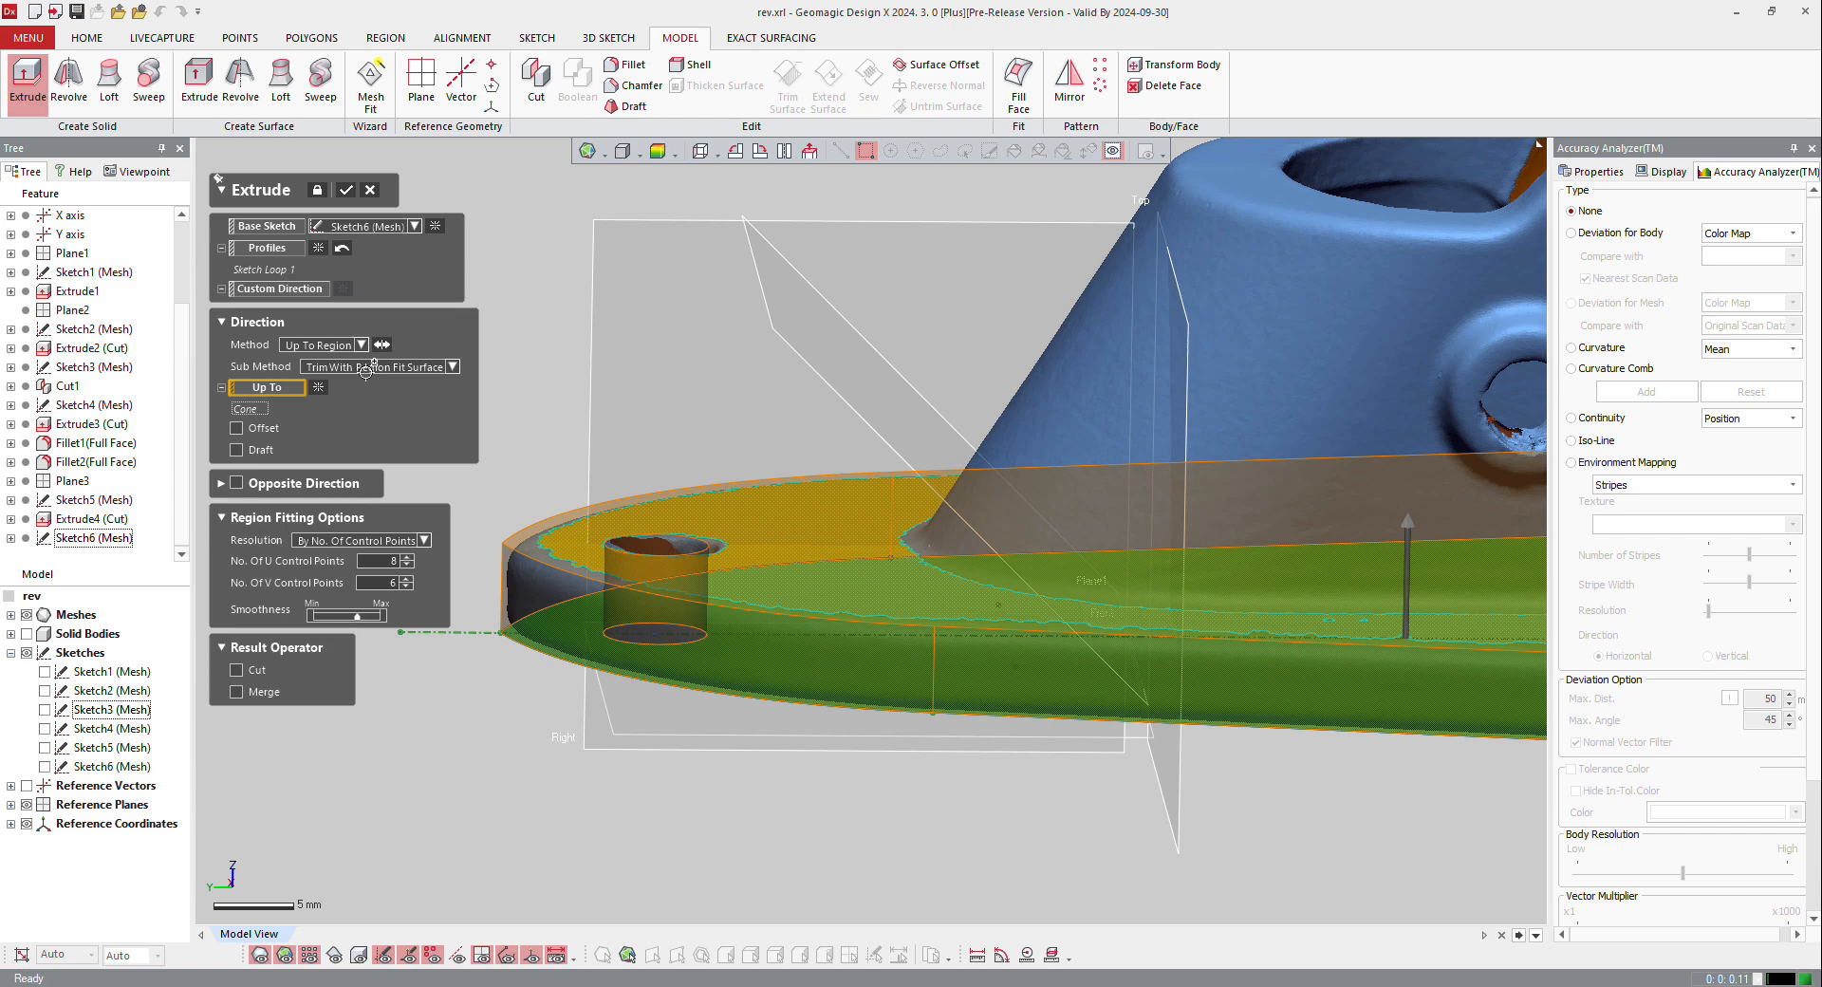
{"action": "left_click", "coordinate": [370, 367]}
{"action": "left_click", "coordinate": [422, 418]}
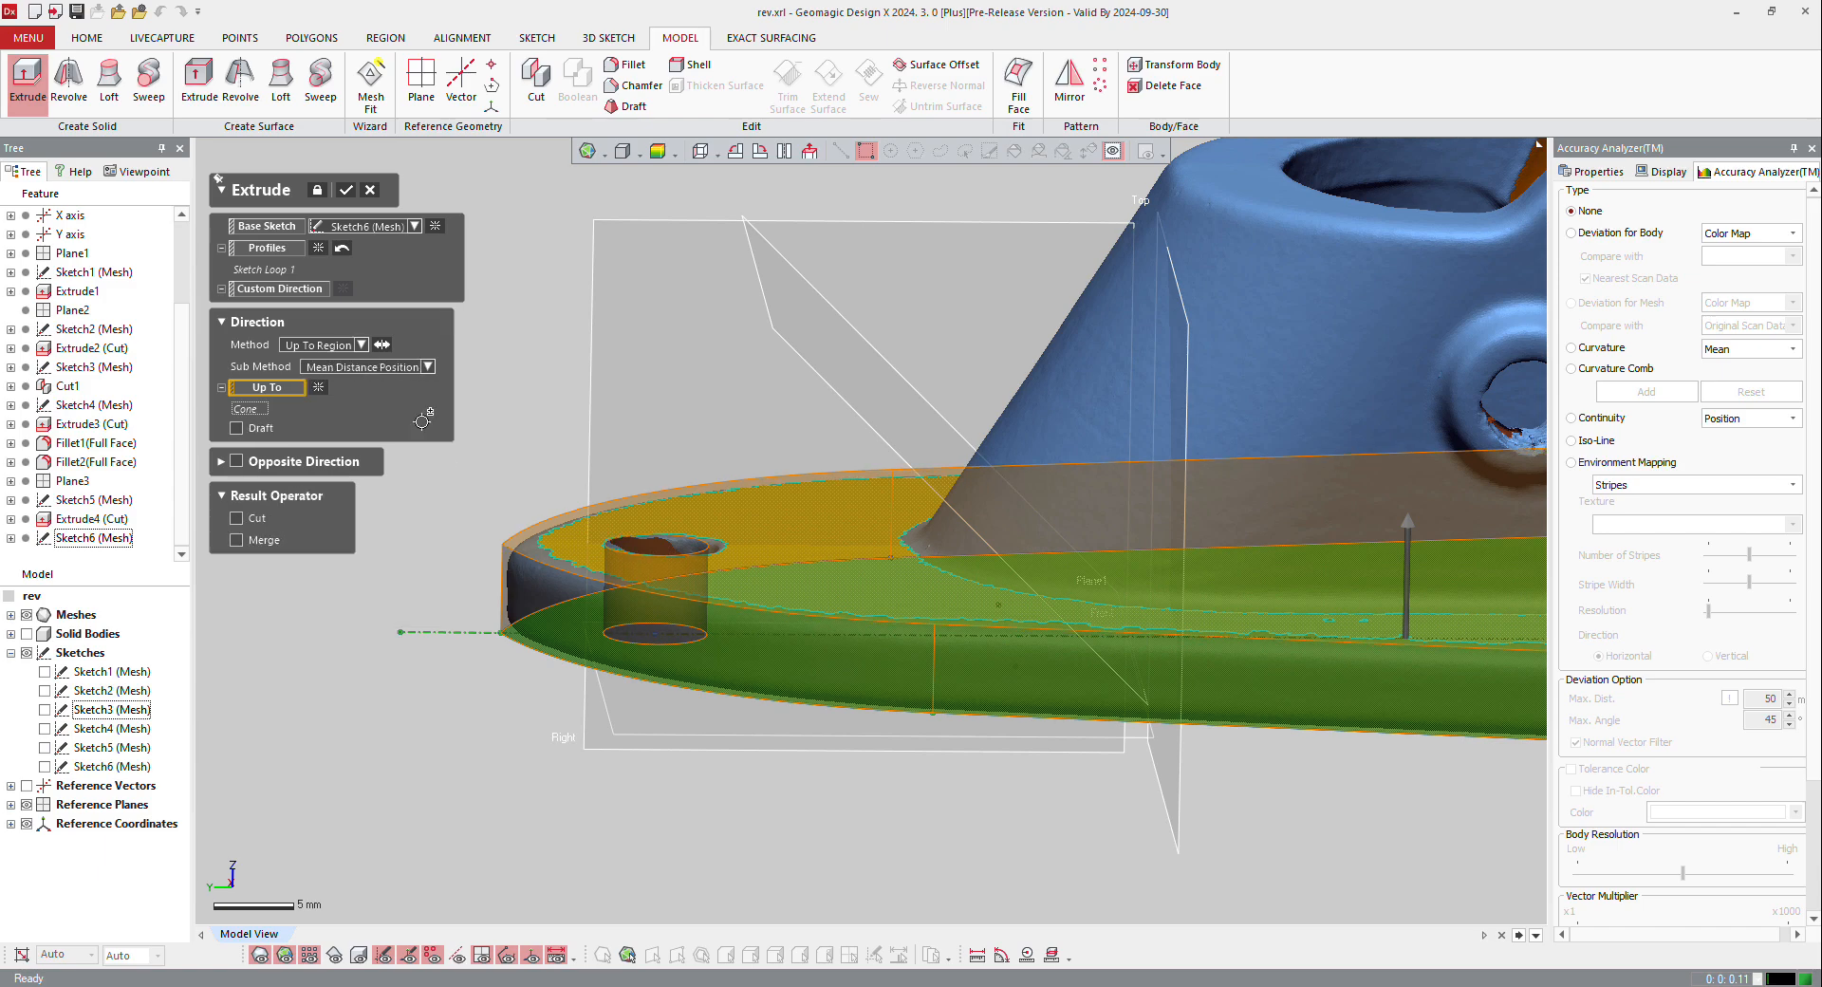
Step: Merge the base plate extrusion with the existing bracket body and accept it
{"action": "right_click_drag", "start_coordinate": [651, 532], "coordinate": [703, 440]}
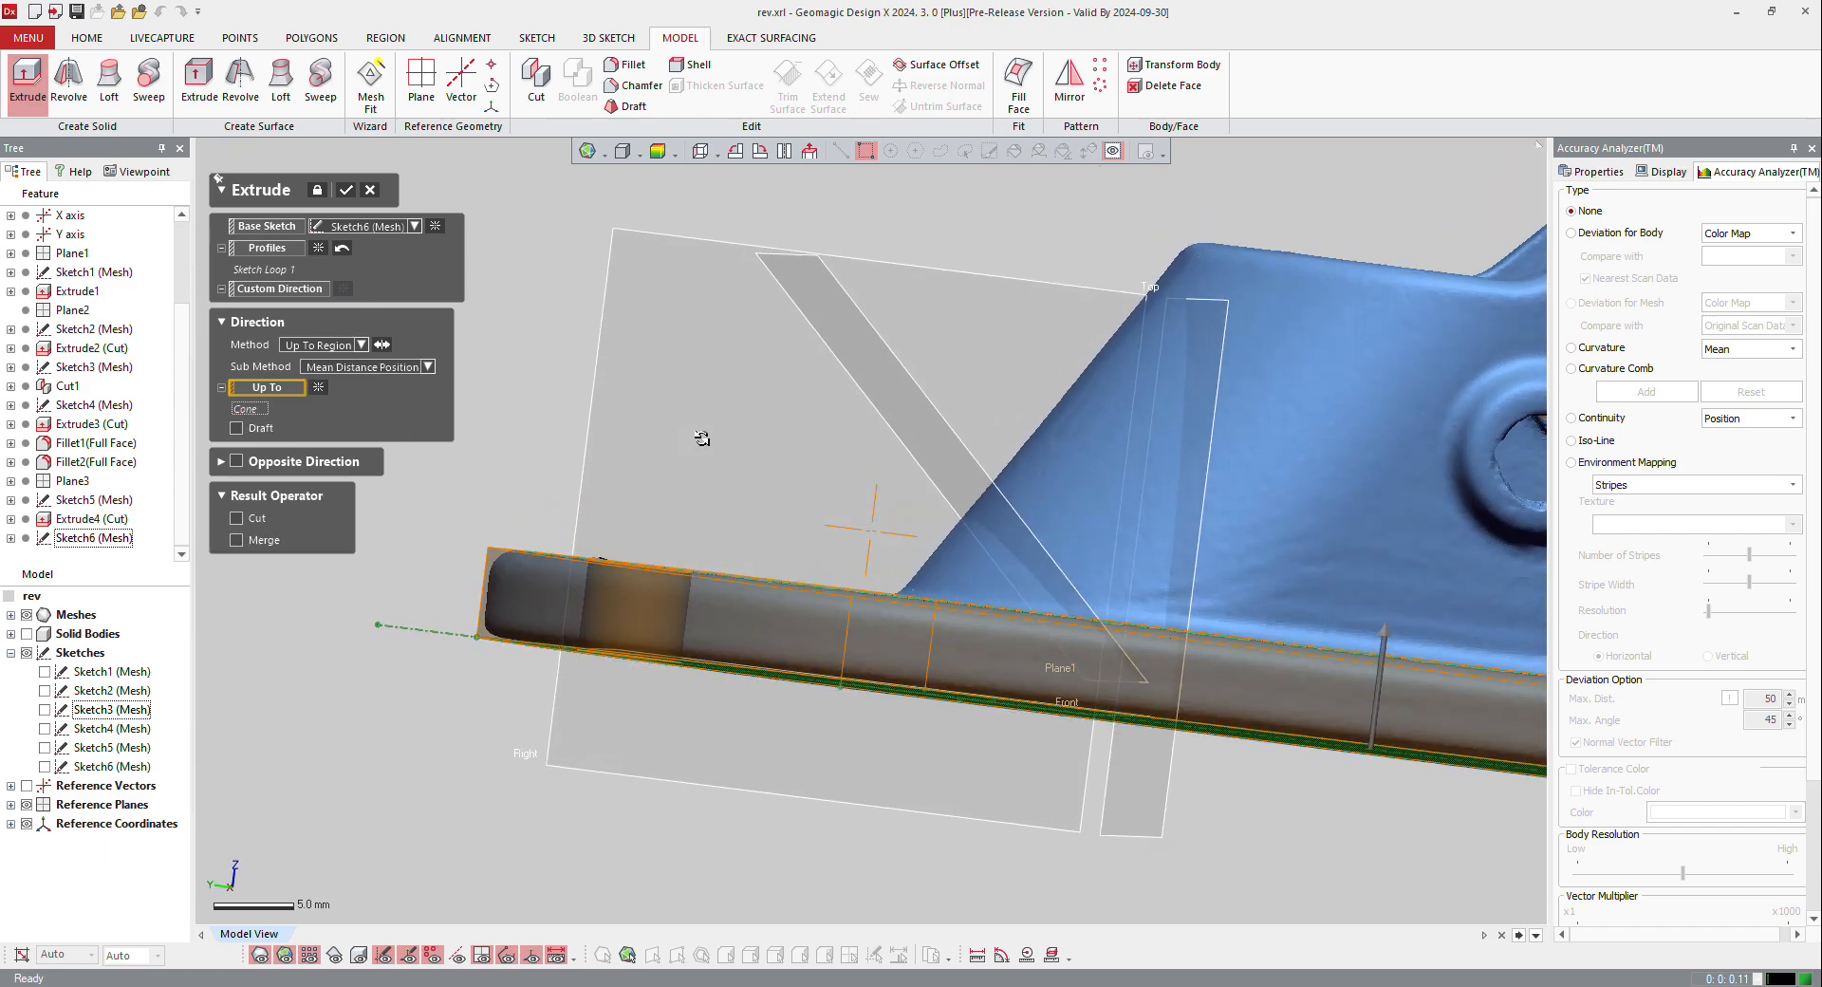
{"action": "left_click", "coordinate": [237, 539]}
{"action": "scroll", "coordinate": [552, 463], "scroll_direction": "down", "scroll_amount": 6}
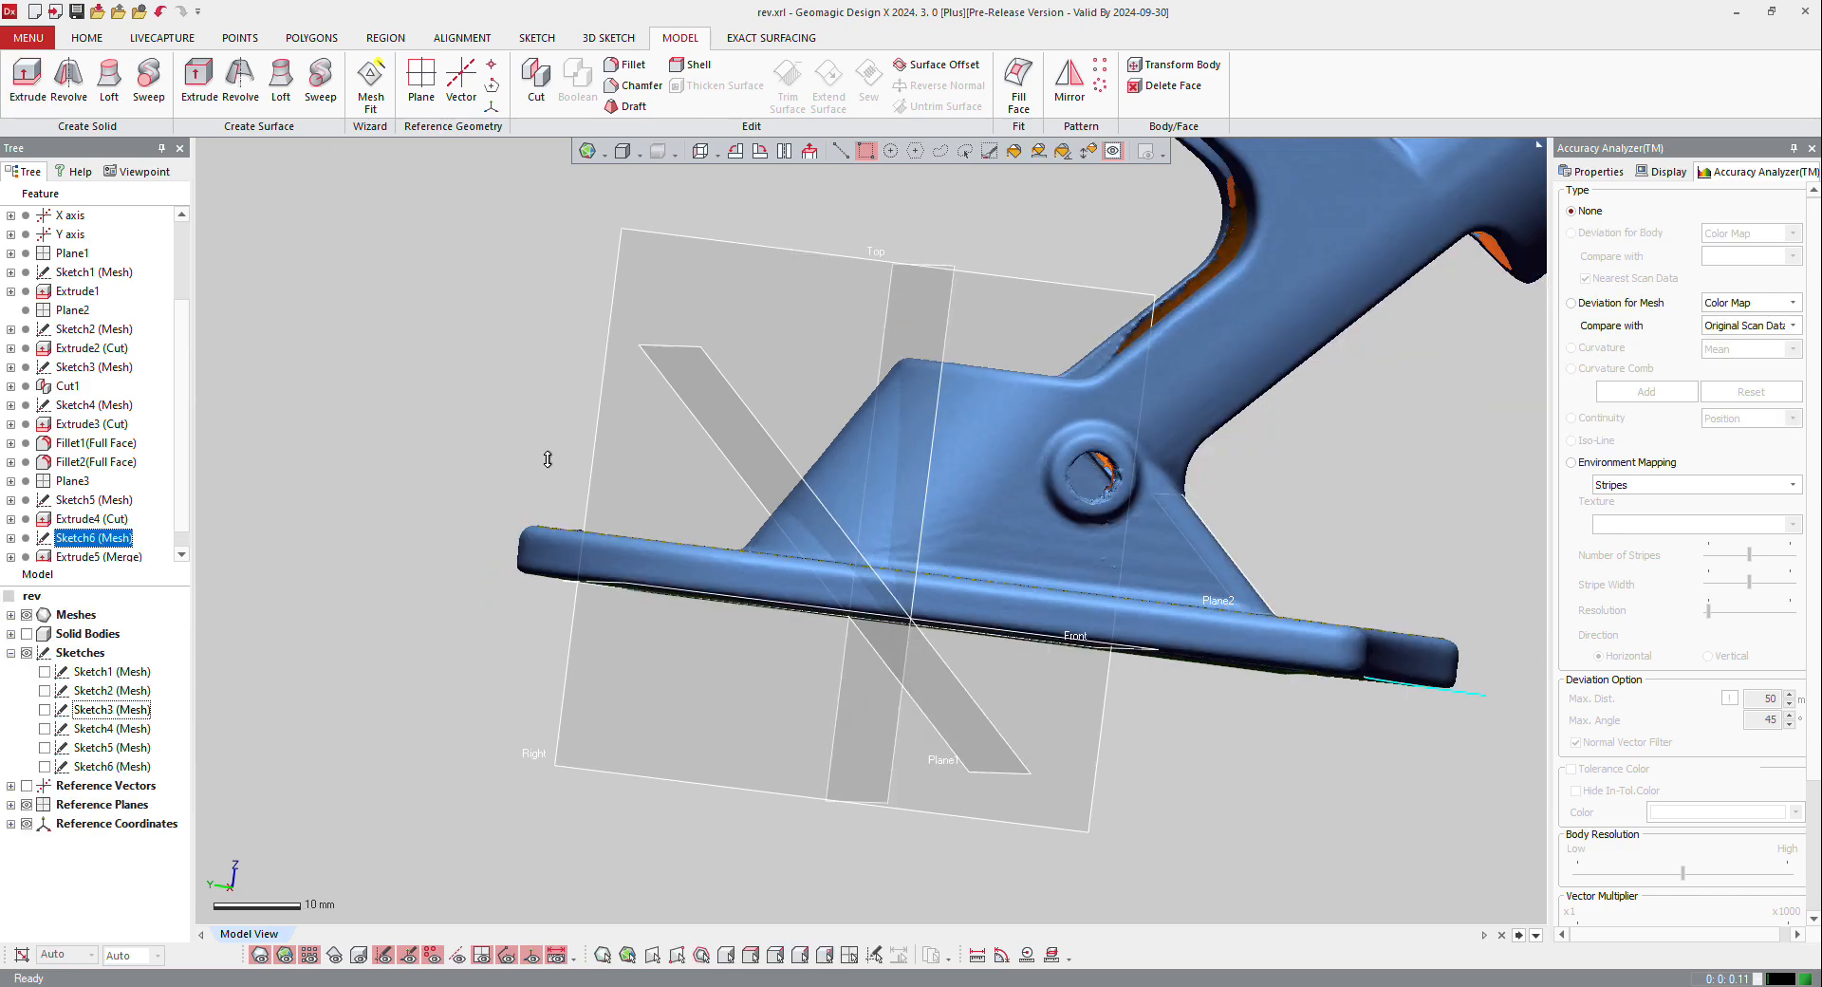
Step: Create a mesh sketch on Plane3 with its section polyline offset 32.5 mm through the lower tube
{"action": "key", "text": "ctrl+1"}
{"action": "right_click_drag", "start_coordinate": [870, 630], "coordinate": [1149, 398]}
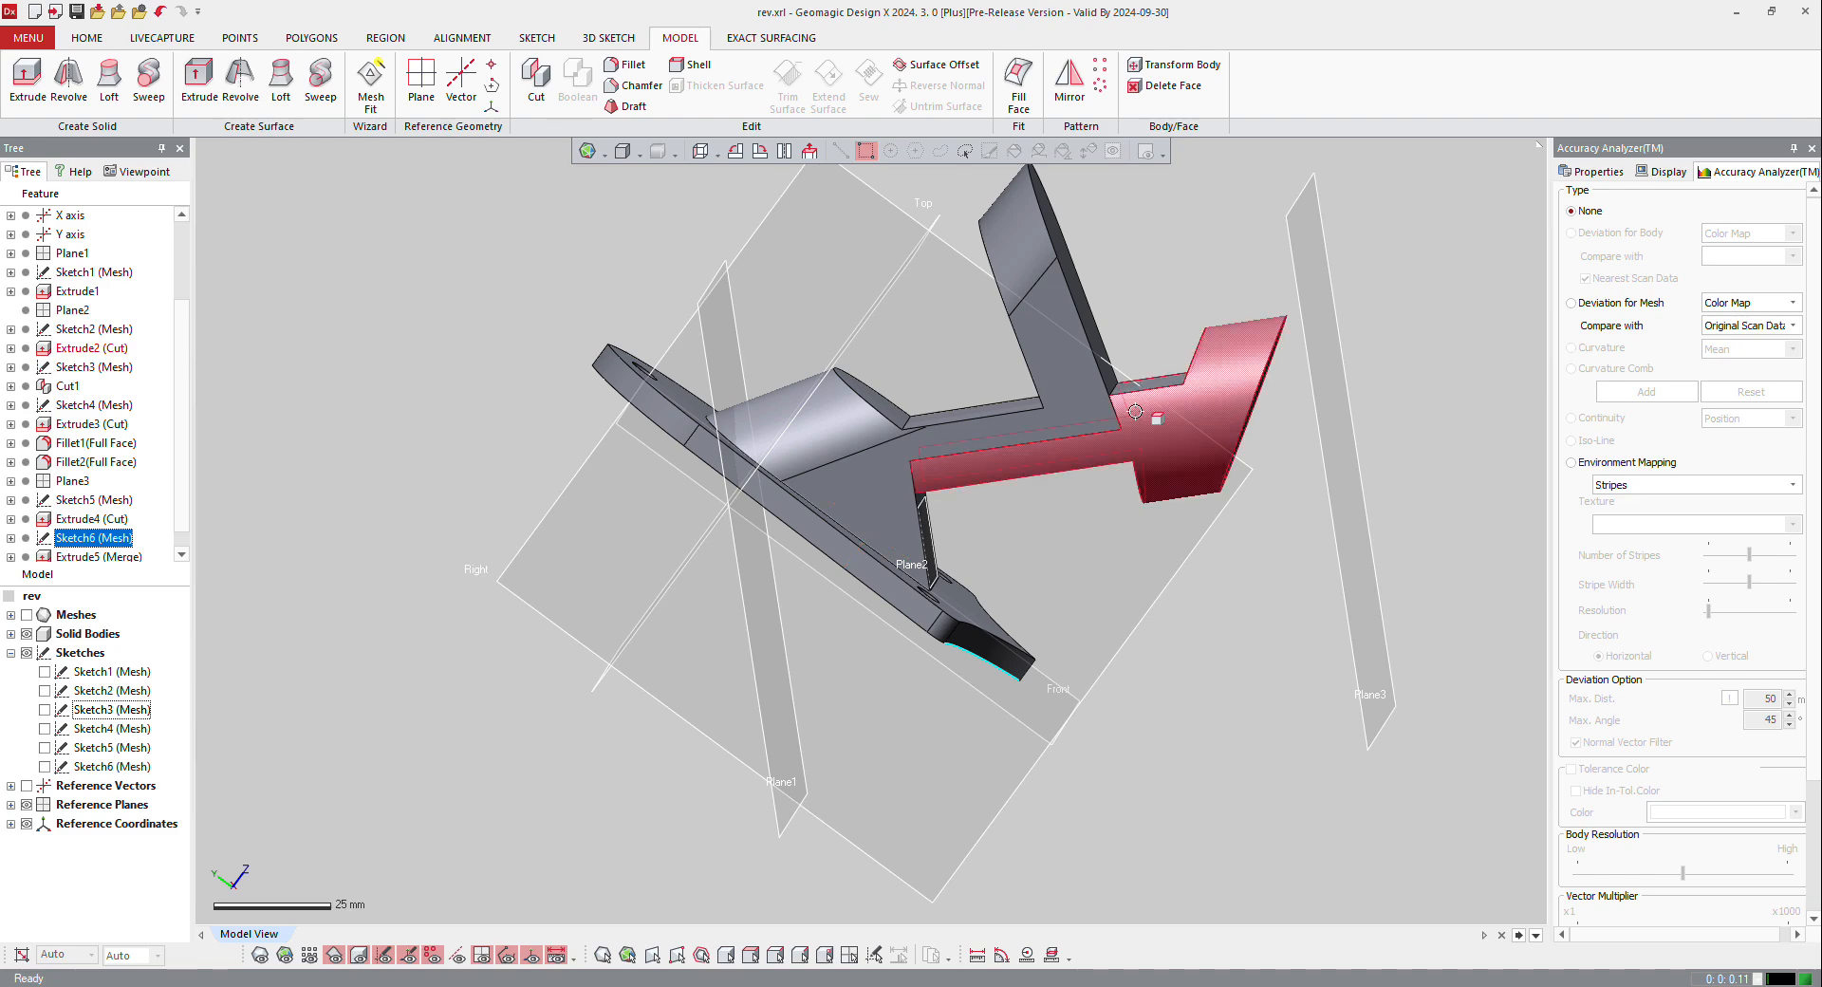
{"action": "right_click", "coordinate": [1300, 282]}
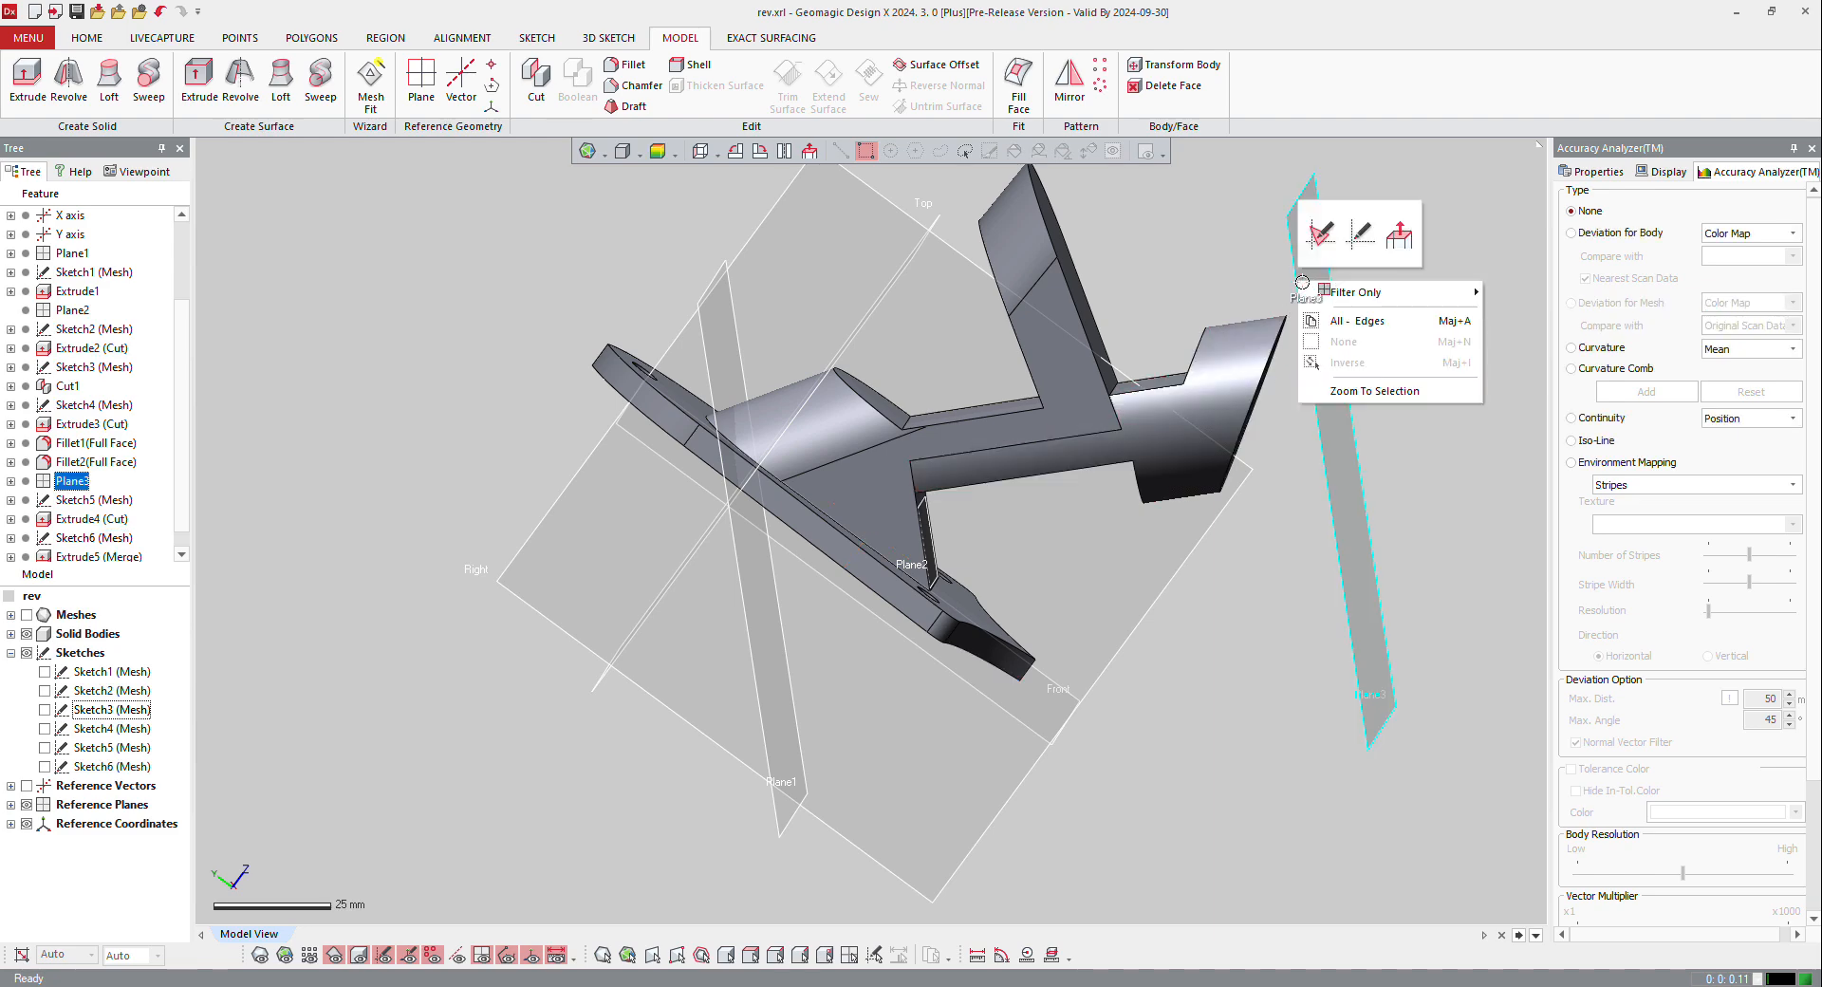
{"action": "left_click", "coordinate": [1318, 233]}
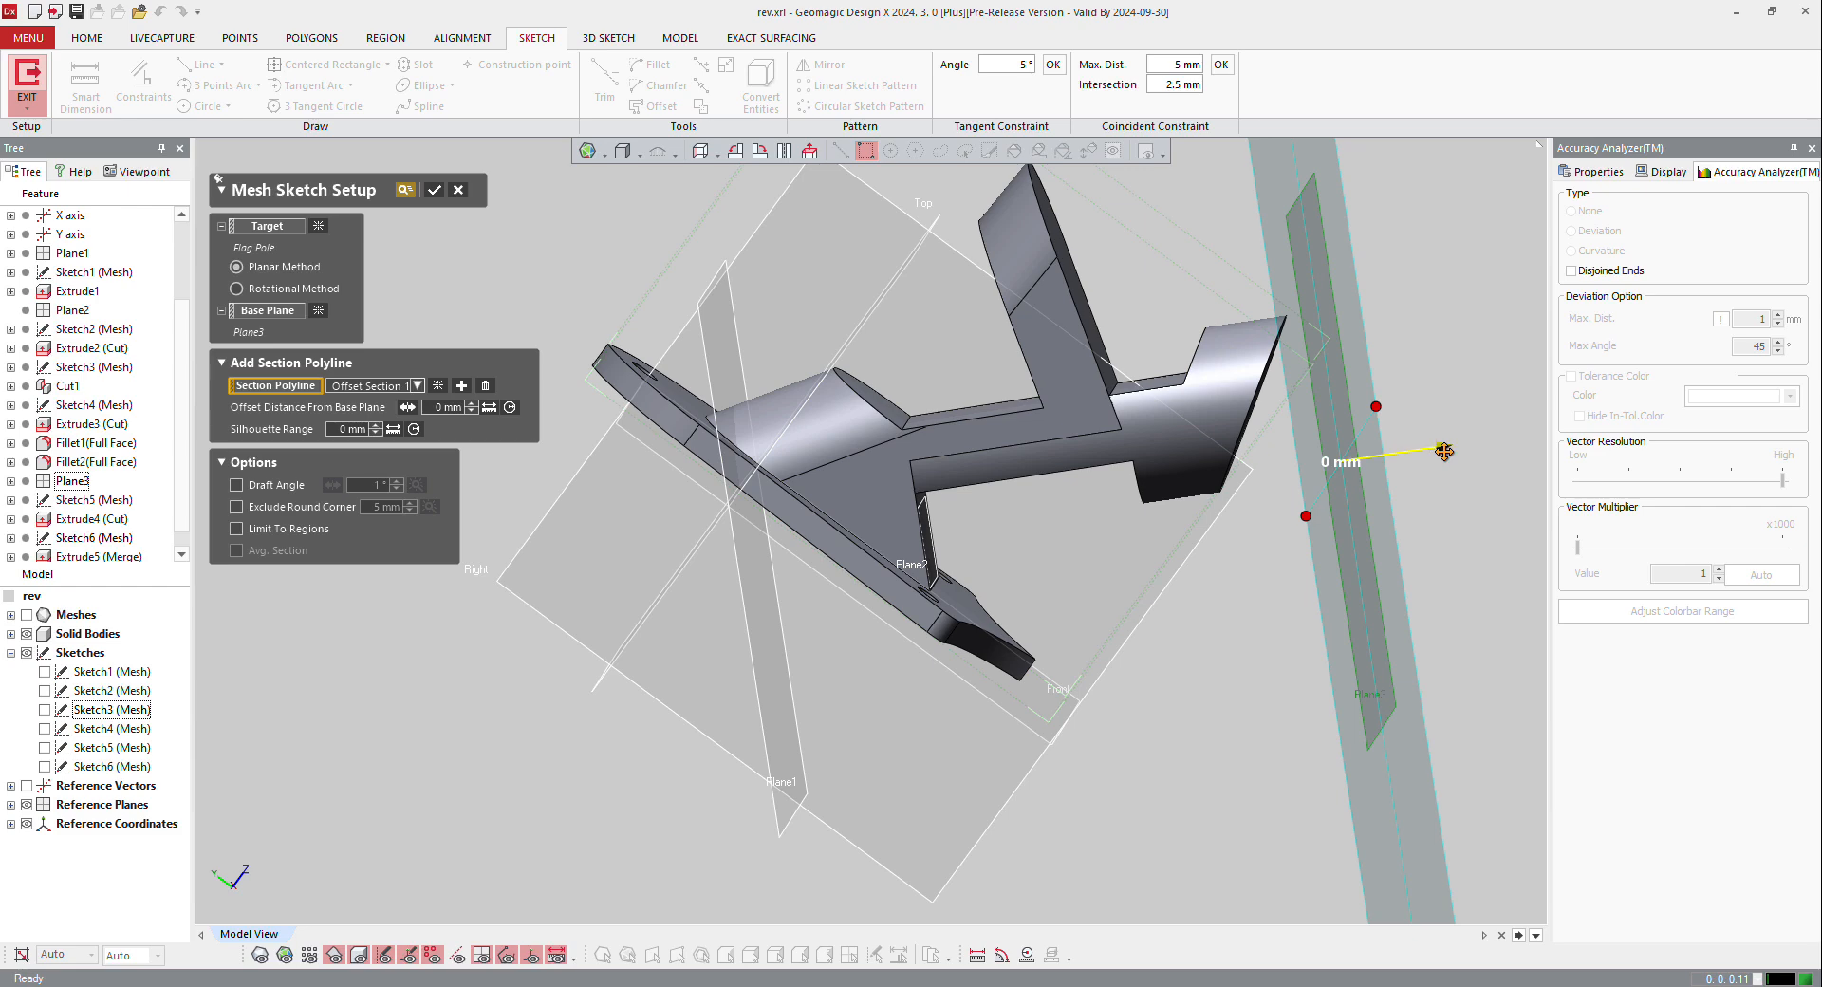
{"action": "left_click_drag", "start_coordinate": [1444, 451], "coordinate": [1296, 474]}
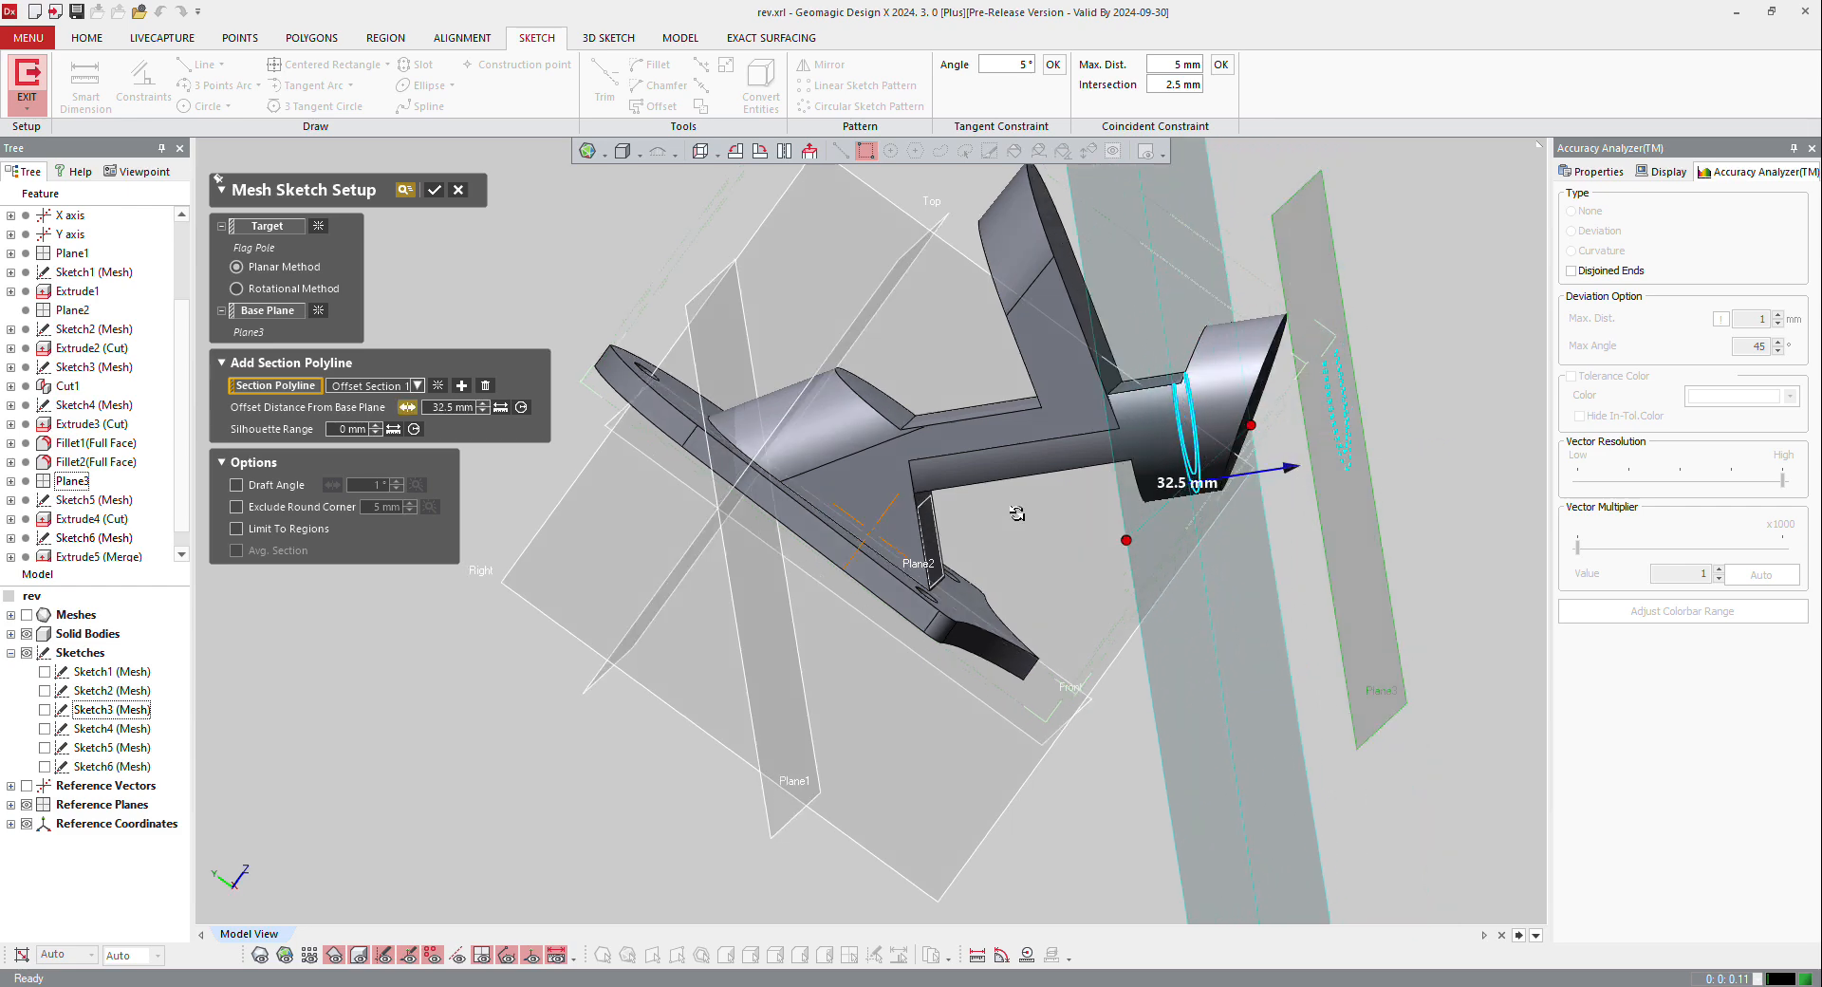
{"action": "right_click_drag", "start_coordinate": [1017, 514], "coordinate": [932, 518]}
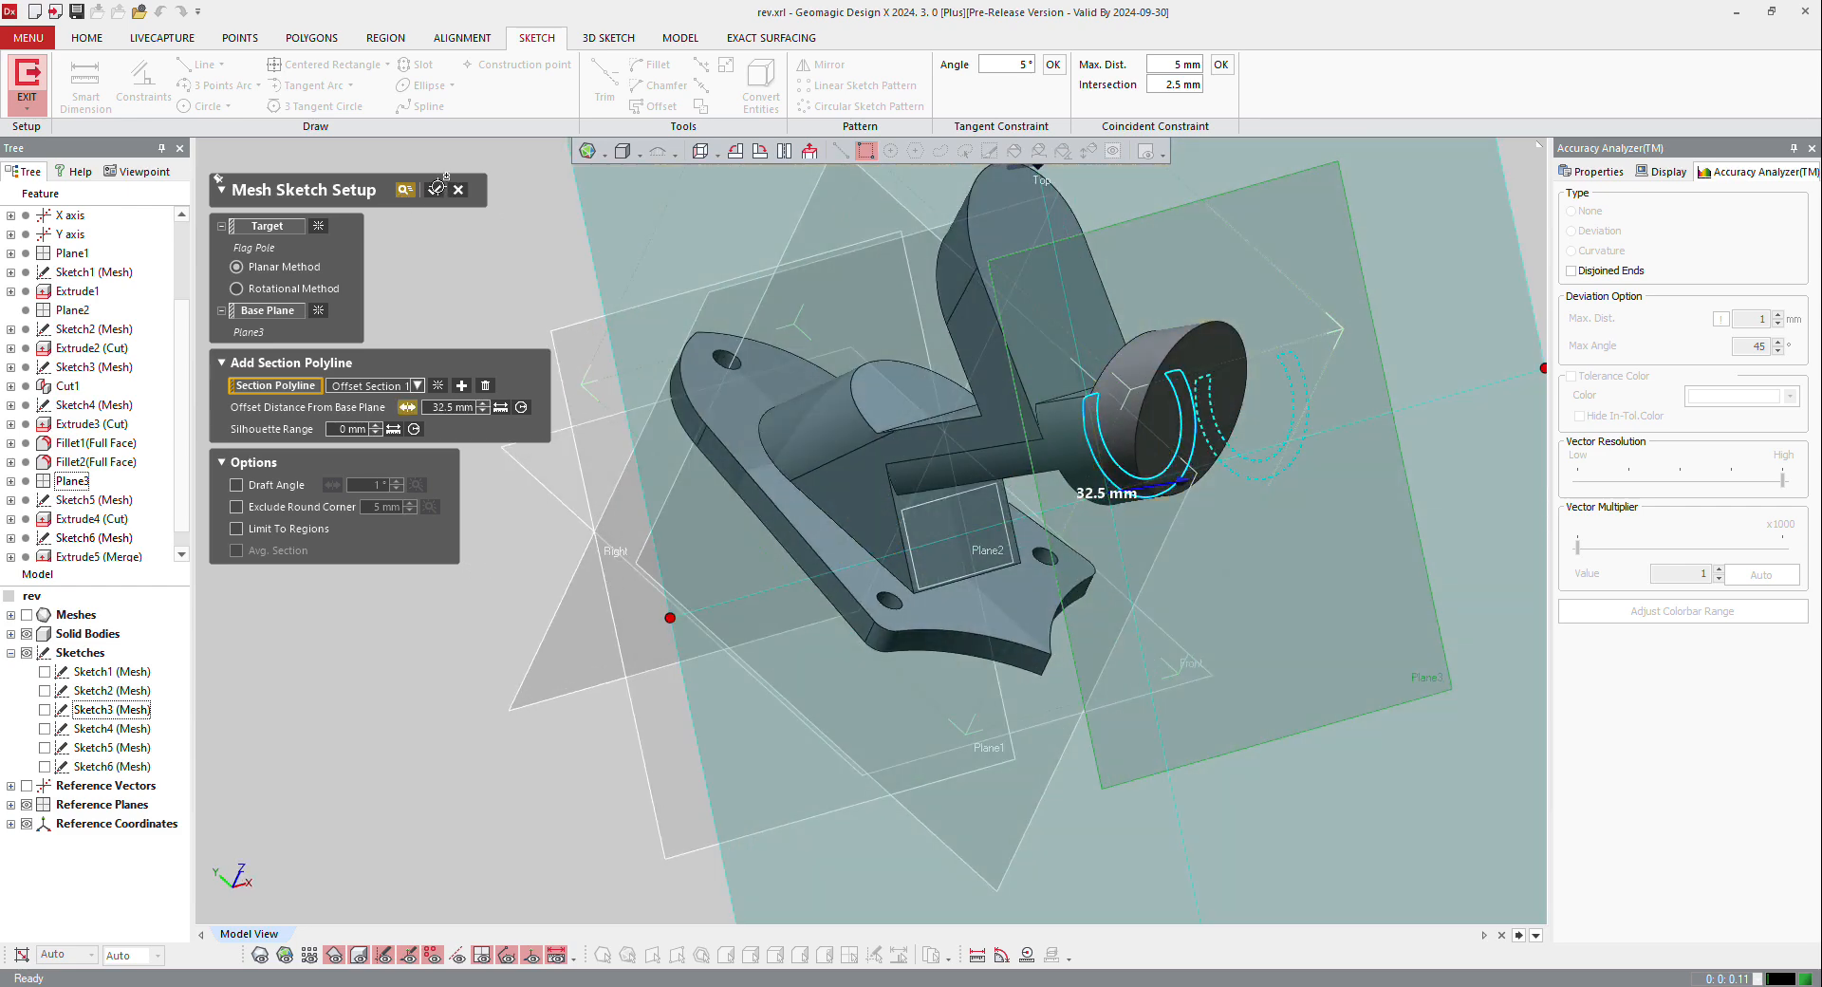
{"action": "left_click", "coordinate": [437, 187]}
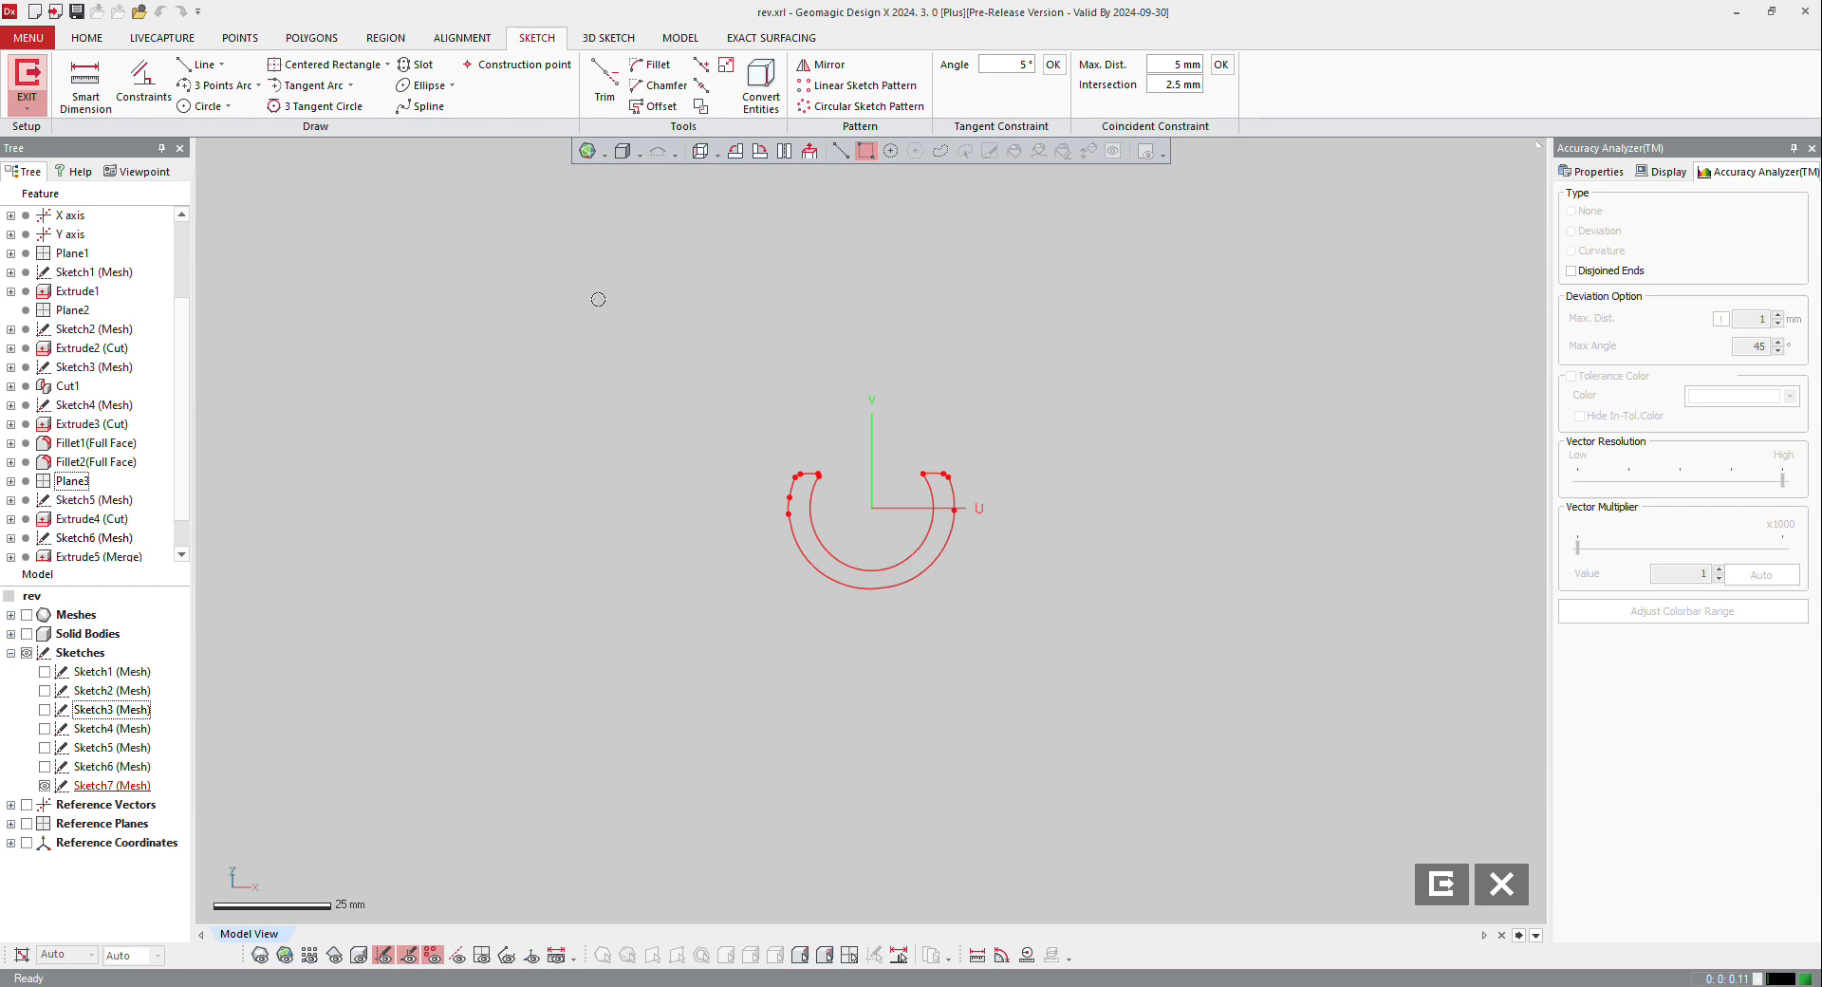
Step: Draw a circle about 26.2 mm in diameter centred on the origin, matching the inner arc of the tube section
{"action": "left_click", "coordinate": [207, 106]}
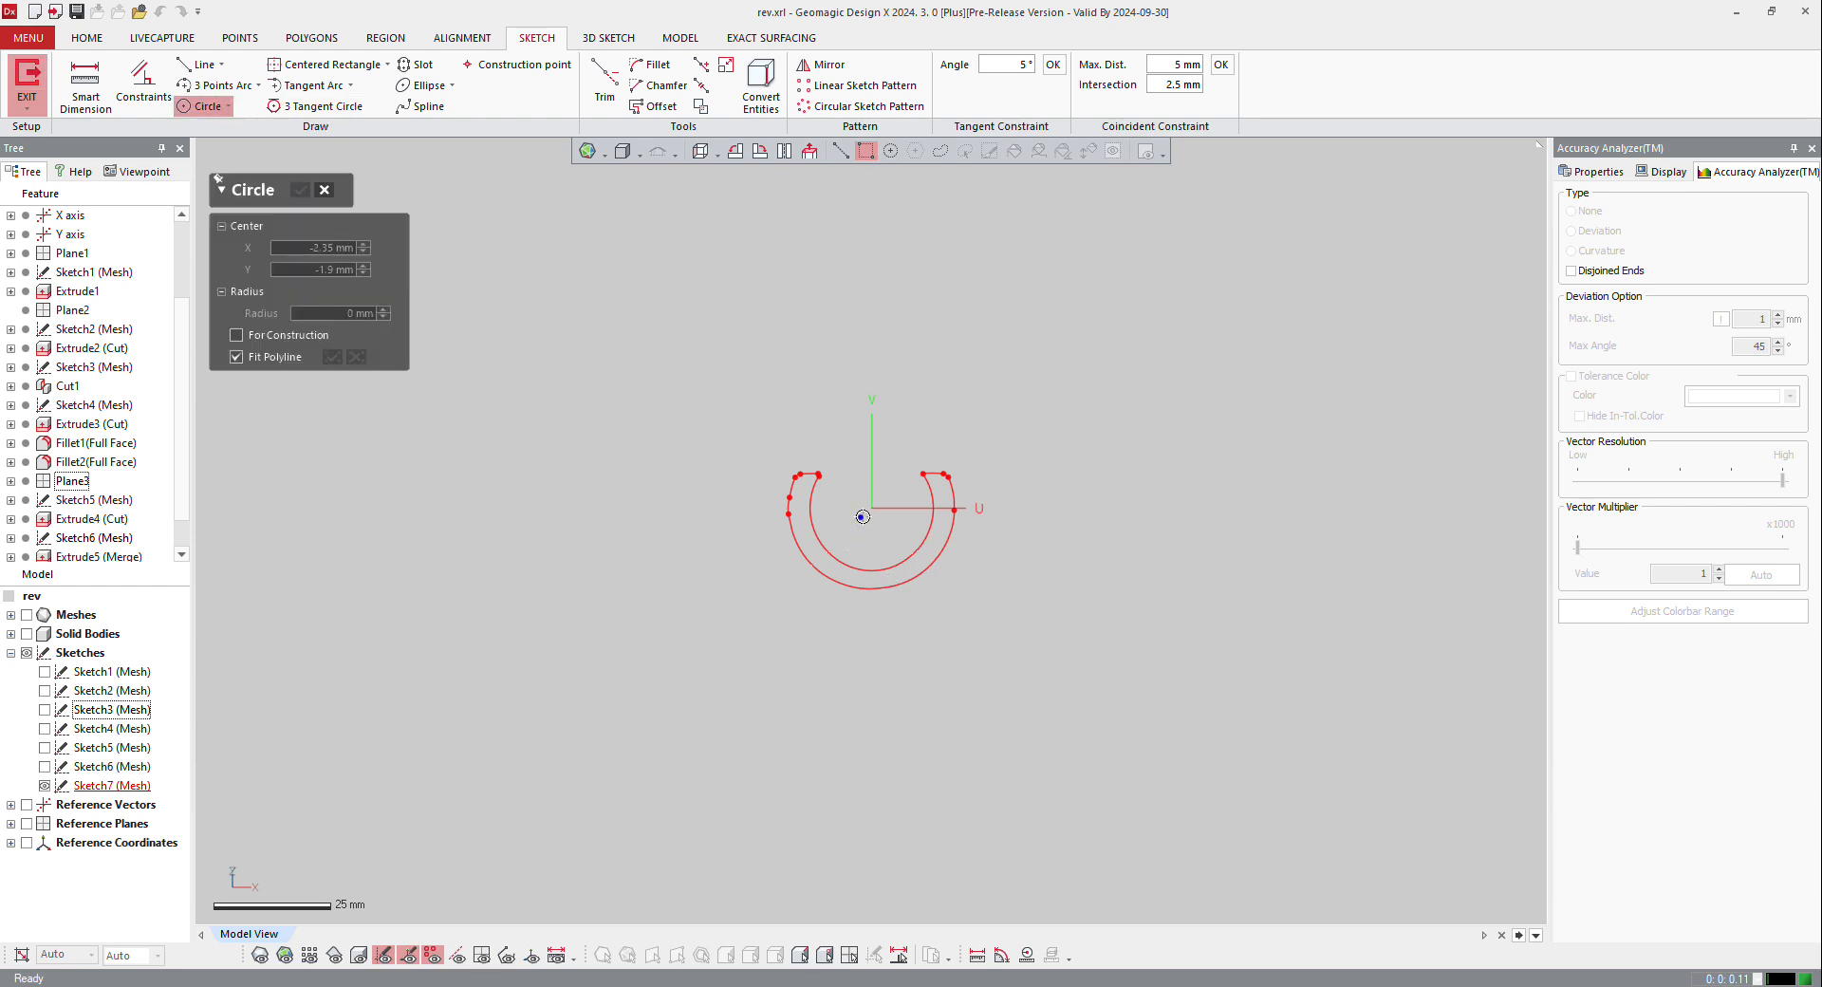
{"action": "left_click", "coordinate": [870, 510]}
{"action": "left_click", "coordinate": [906, 543]}
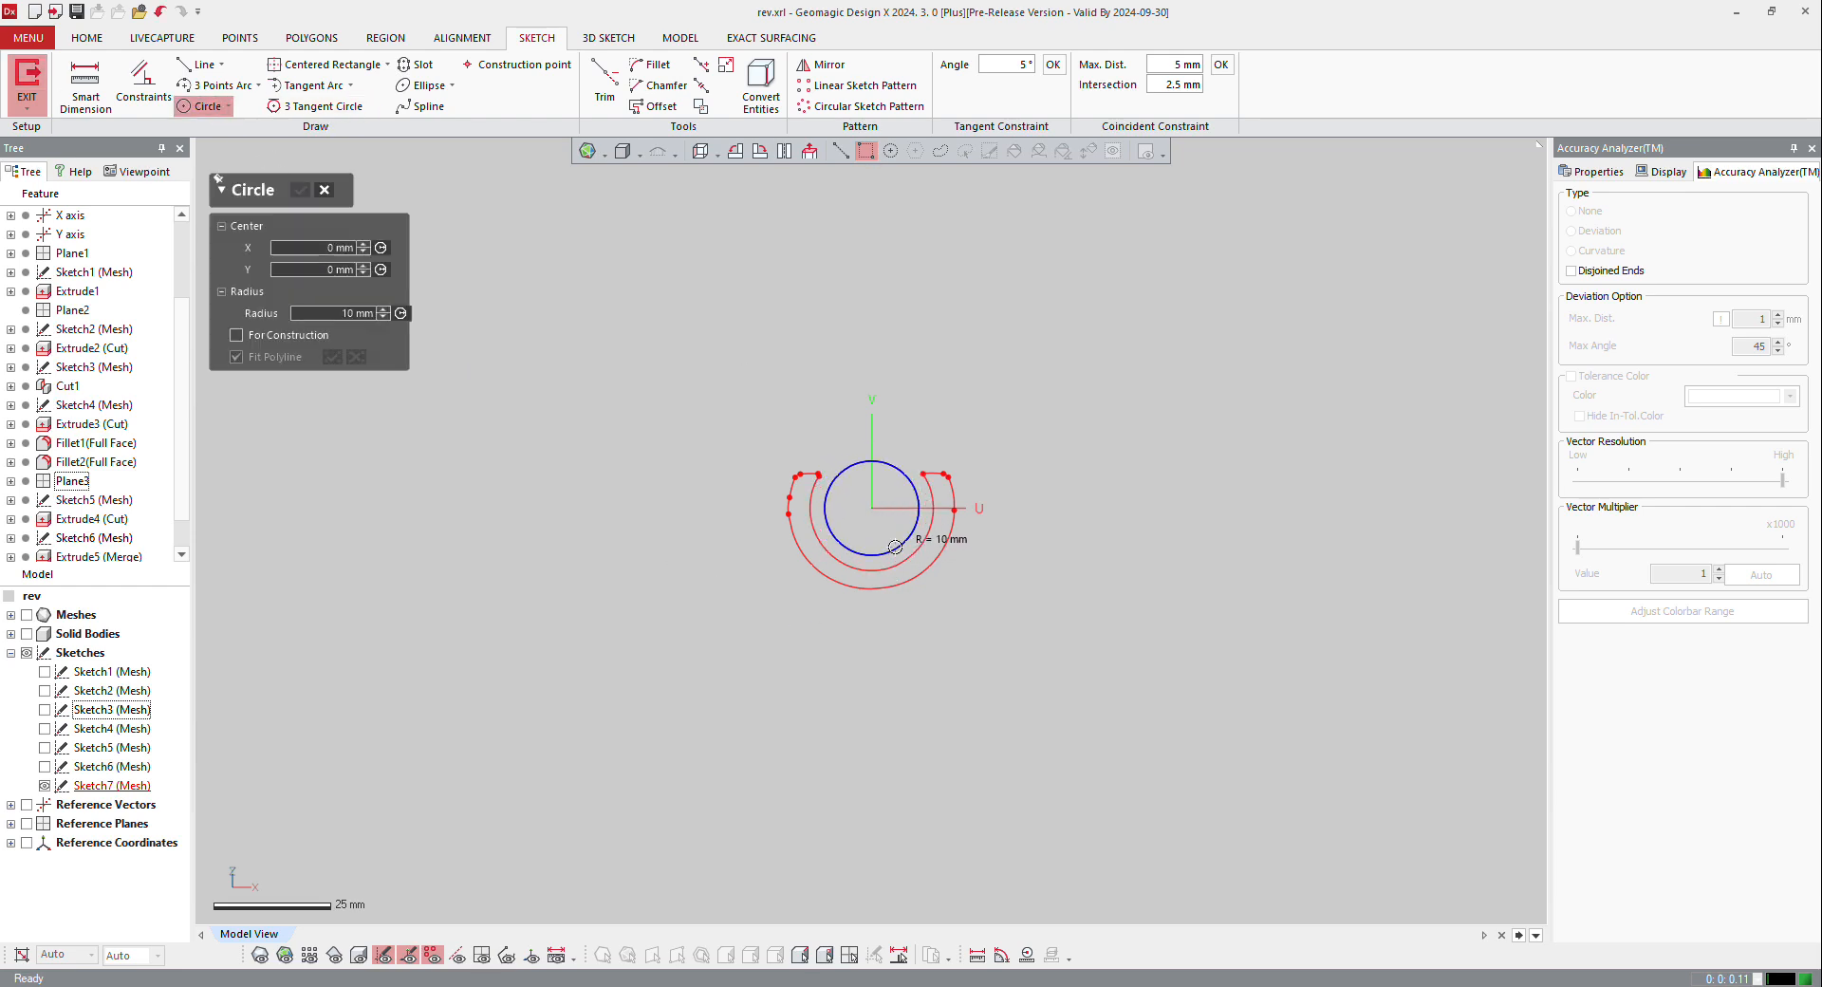
{"action": "key", "text": "Escape"}
{"action": "scroll", "coordinate": [907, 543], "scroll_direction": "up", "scroll_amount": 5}
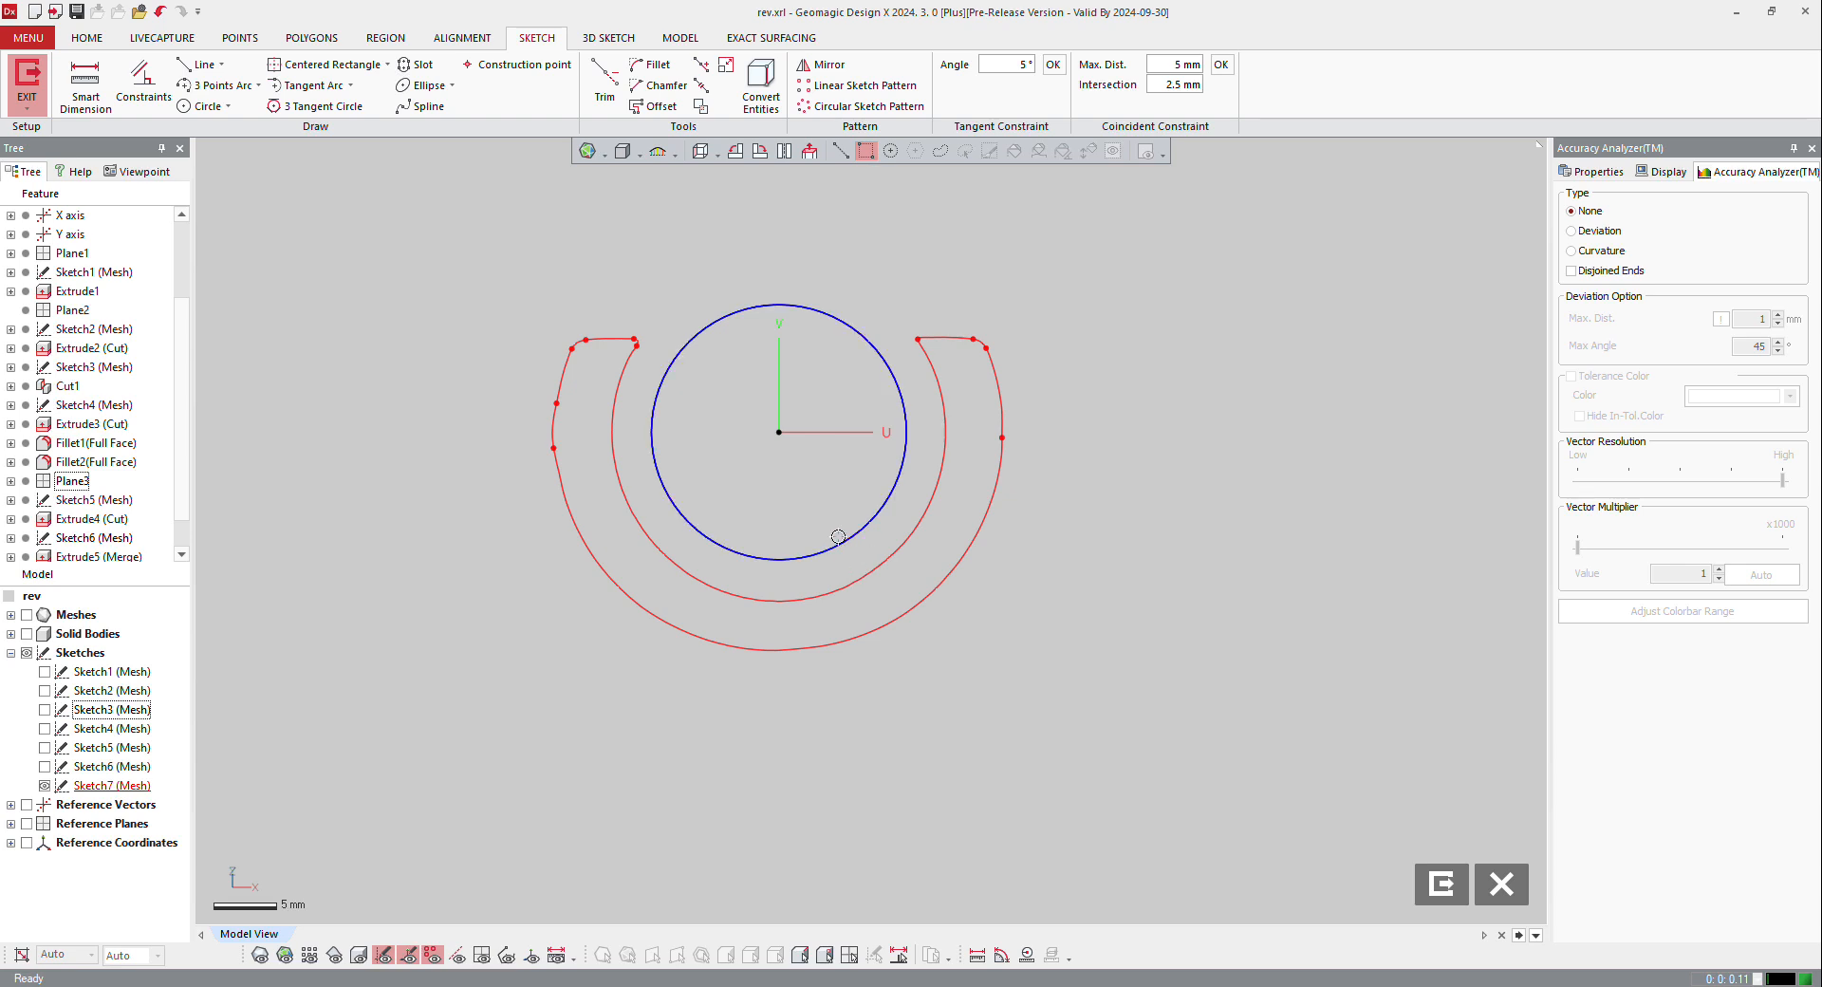
{"action": "left_click_drag", "start_coordinate": [838, 537], "coordinate": [860, 582]}
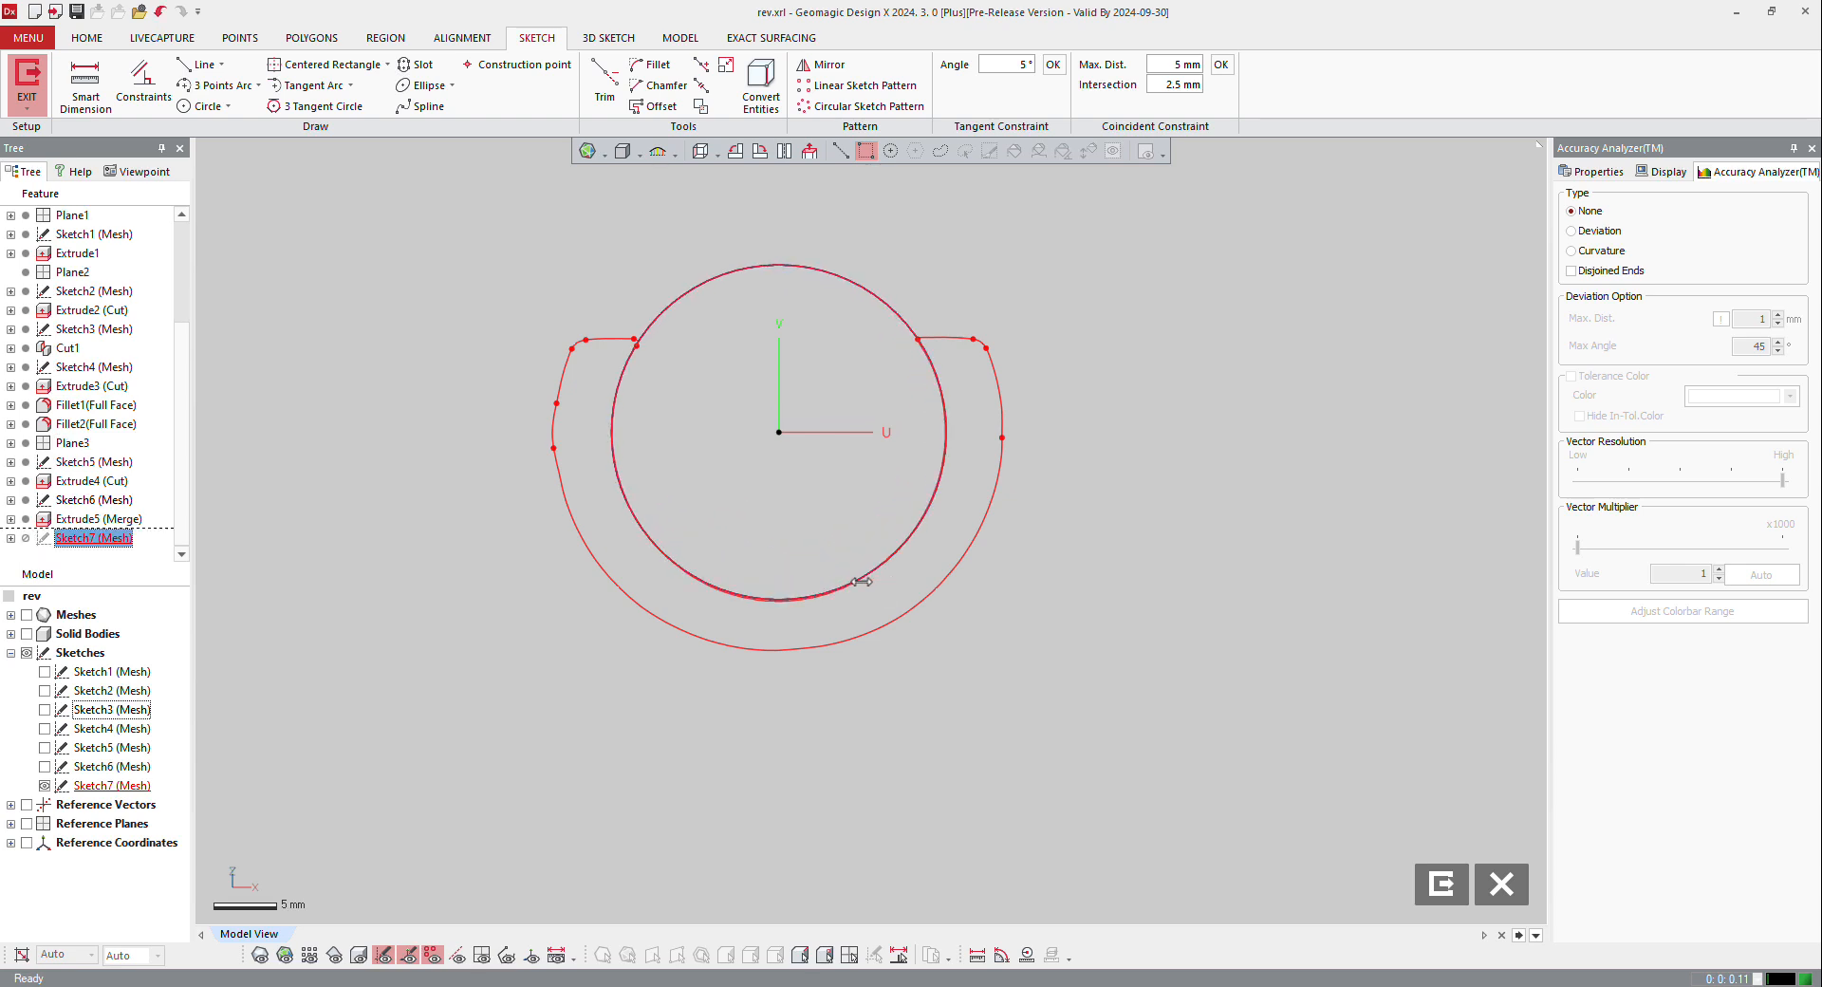
Step: Dimension the circle's diameter and finish the sketch
{"action": "left_click", "coordinate": [86, 80]}
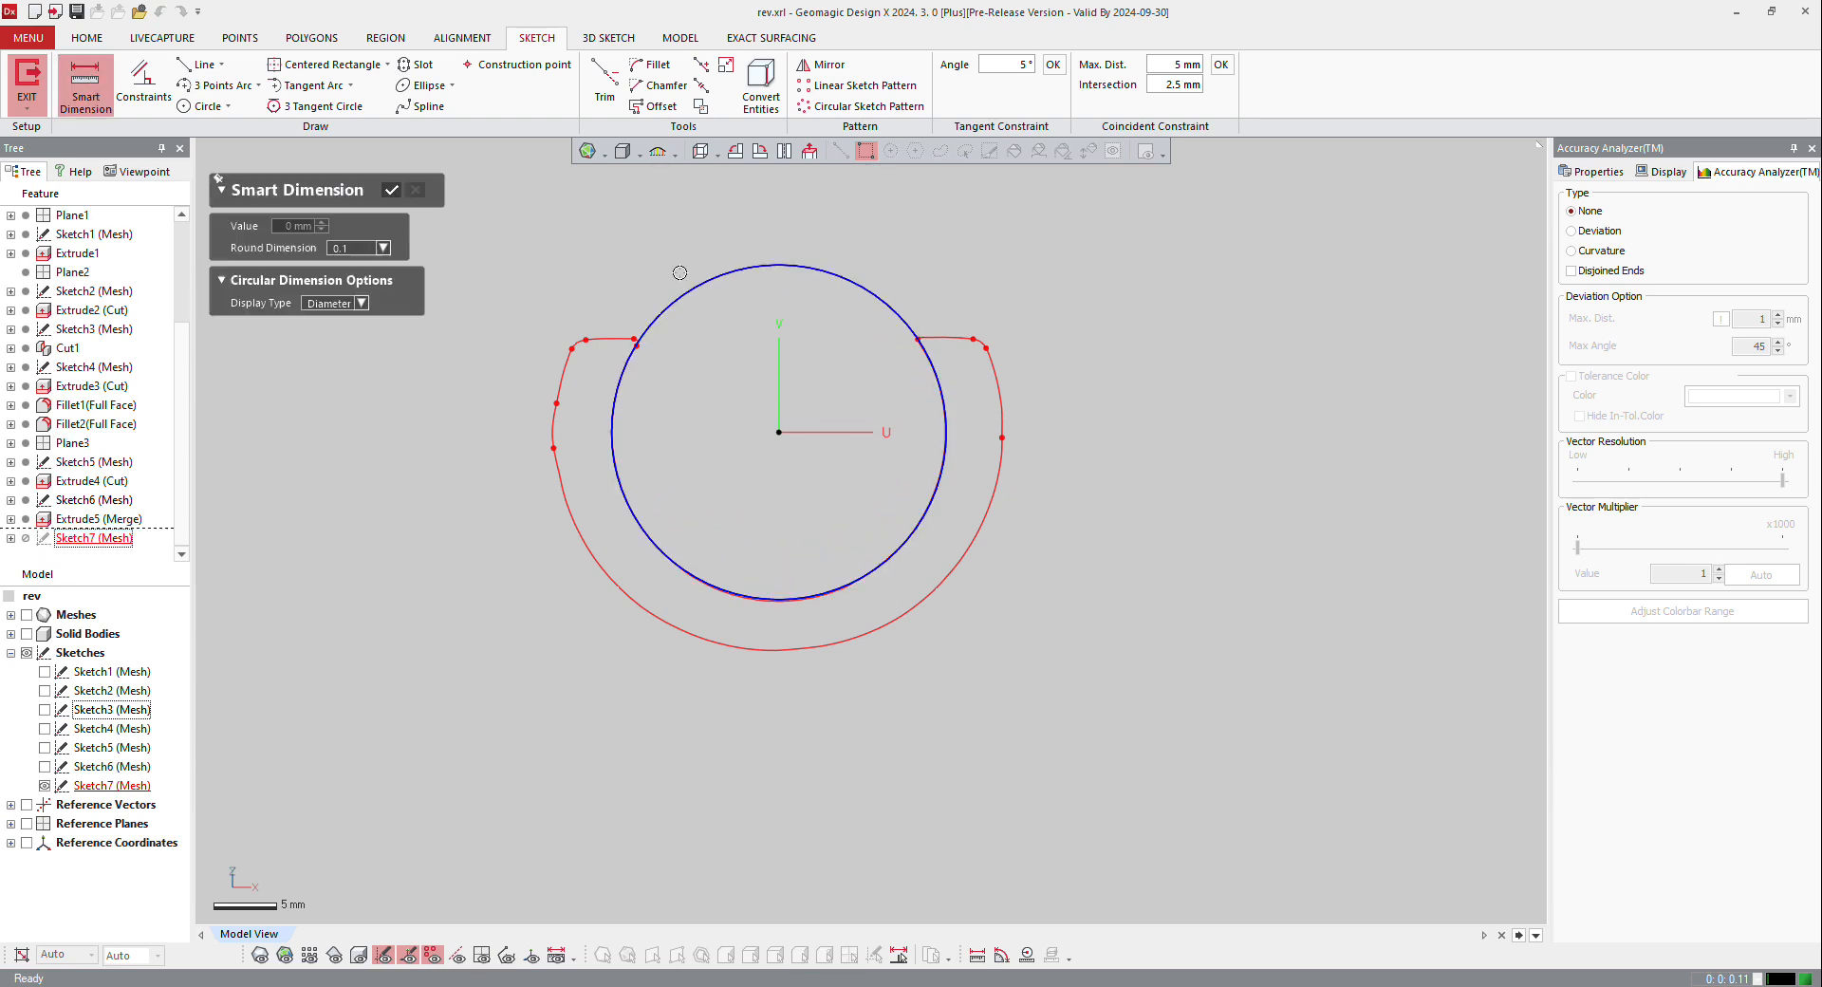
{"action": "left_click", "coordinate": [689, 283]}
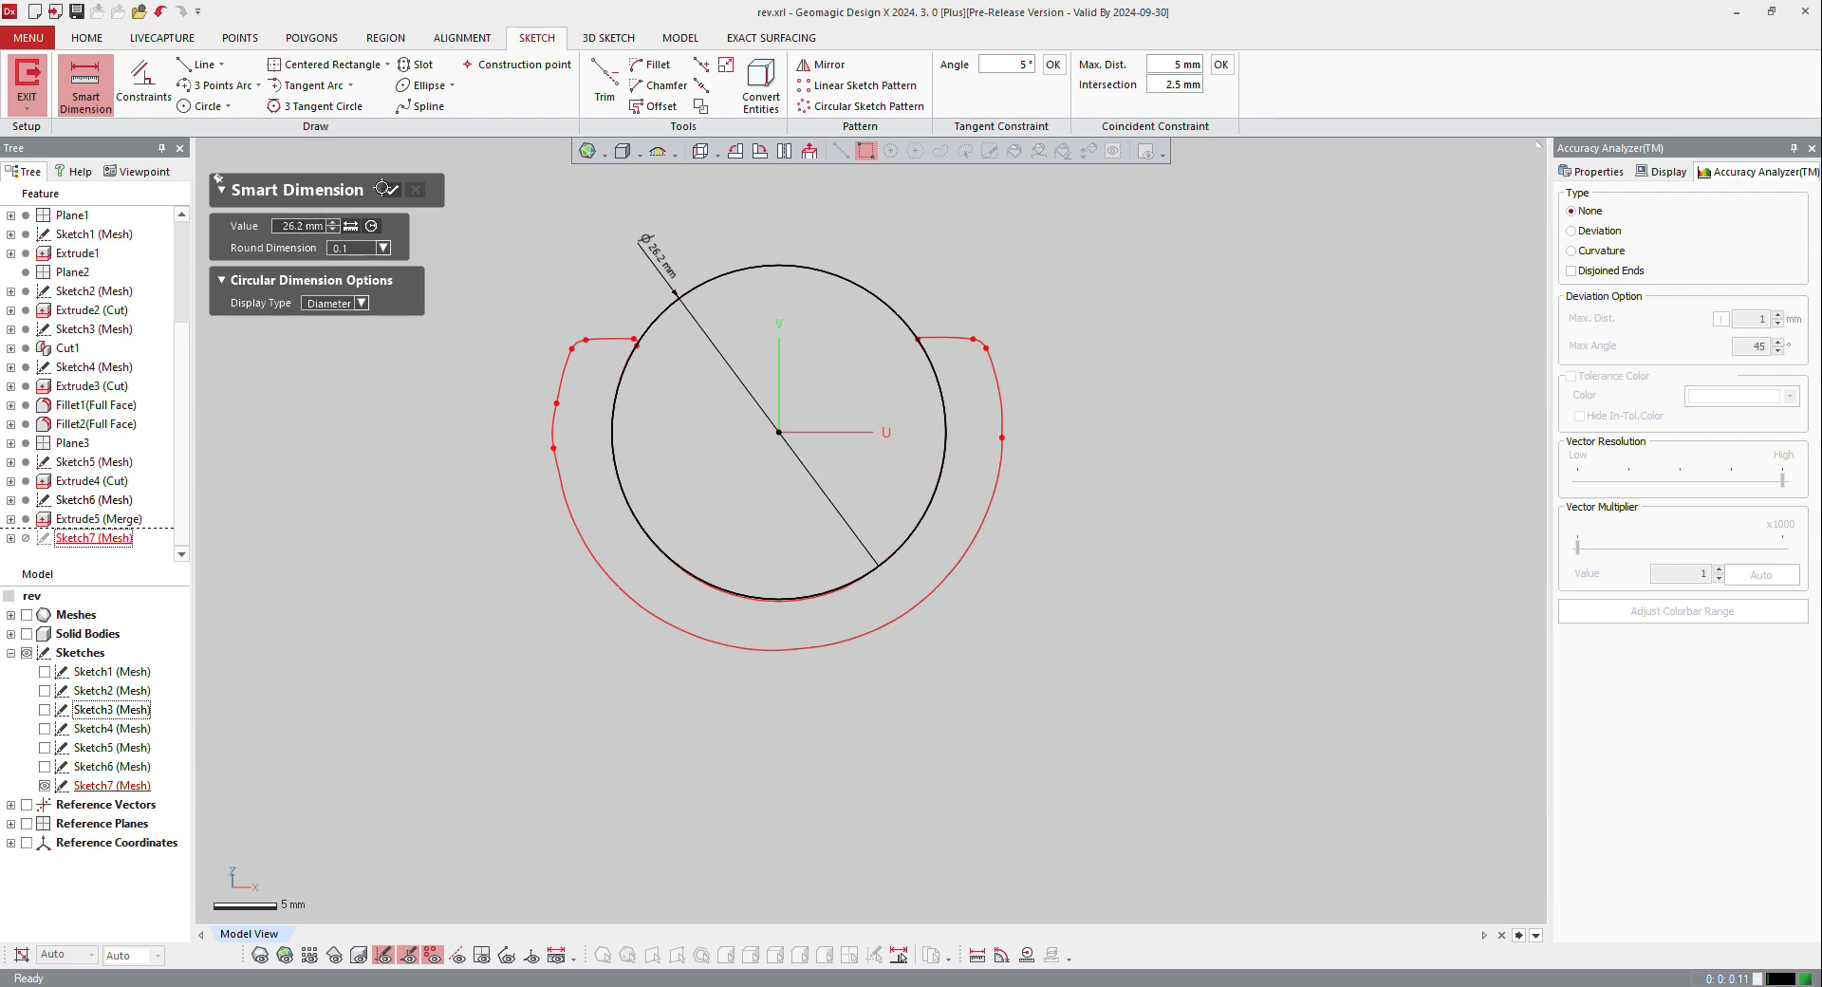
{"action": "left_click", "coordinate": [386, 188]}
{"action": "scroll", "coordinate": [889, 524], "scroll_direction": "down", "scroll_amount": 2}
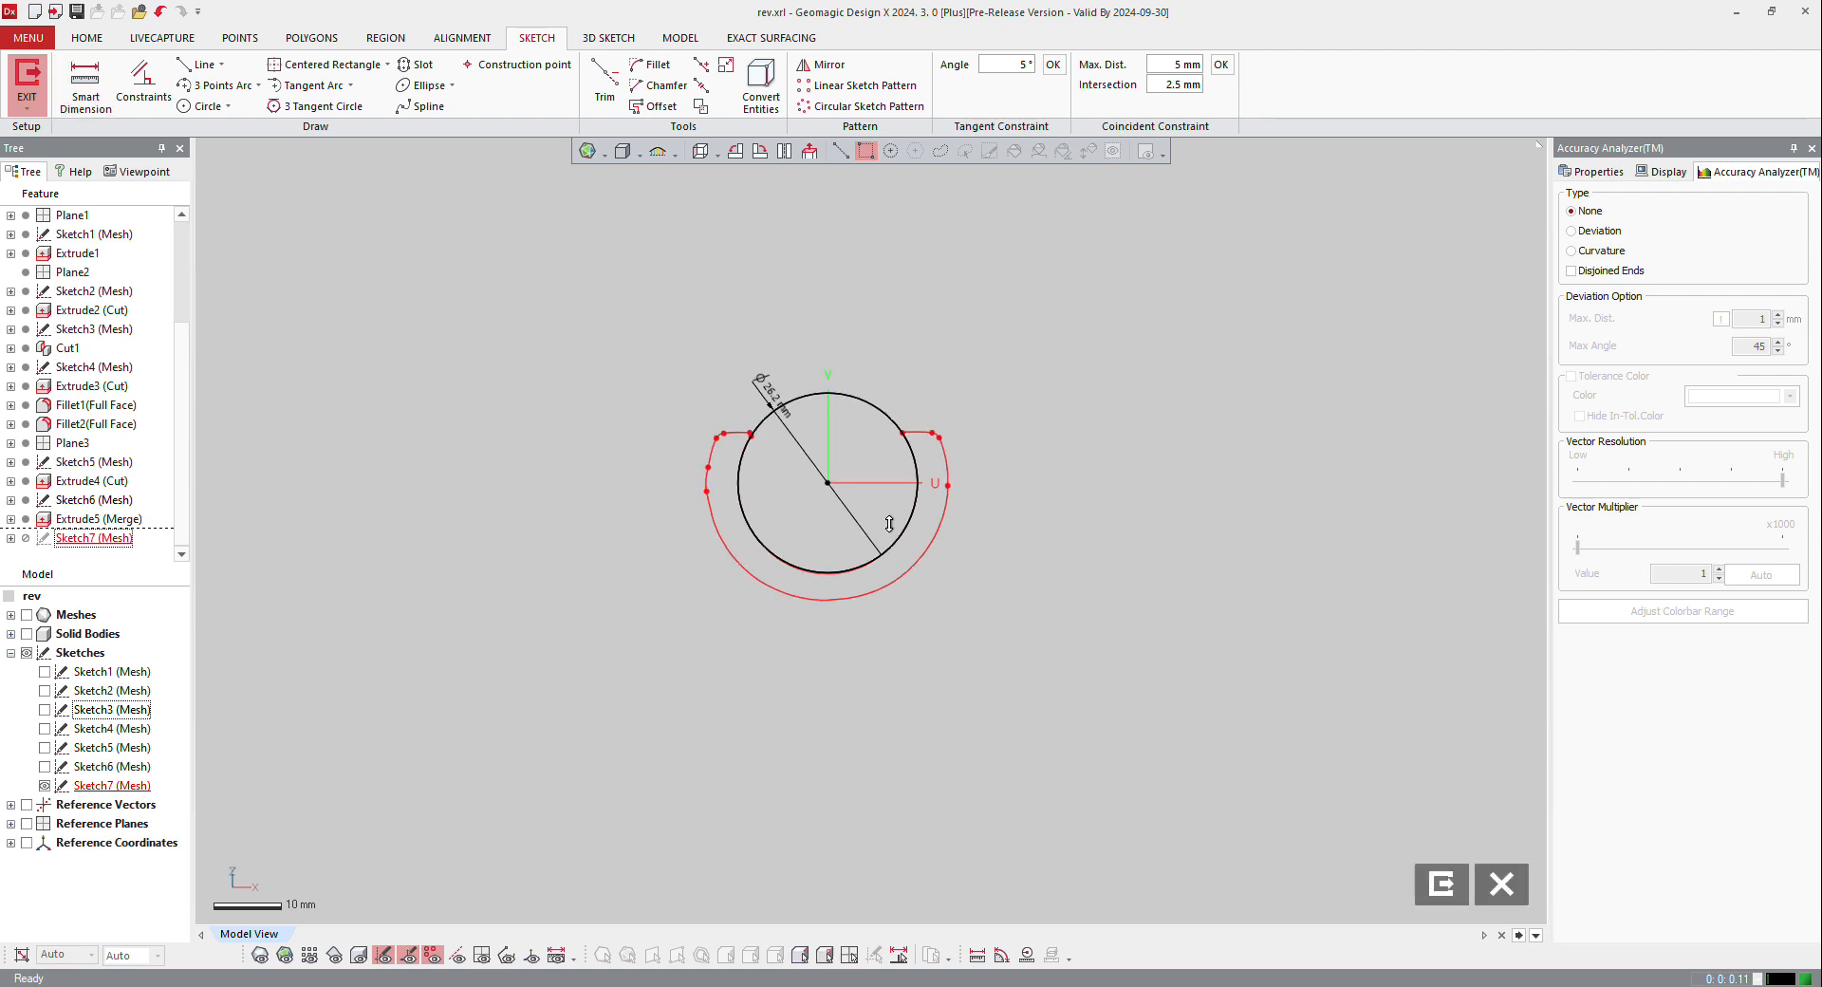
{"action": "left_click", "coordinate": [28, 81]}
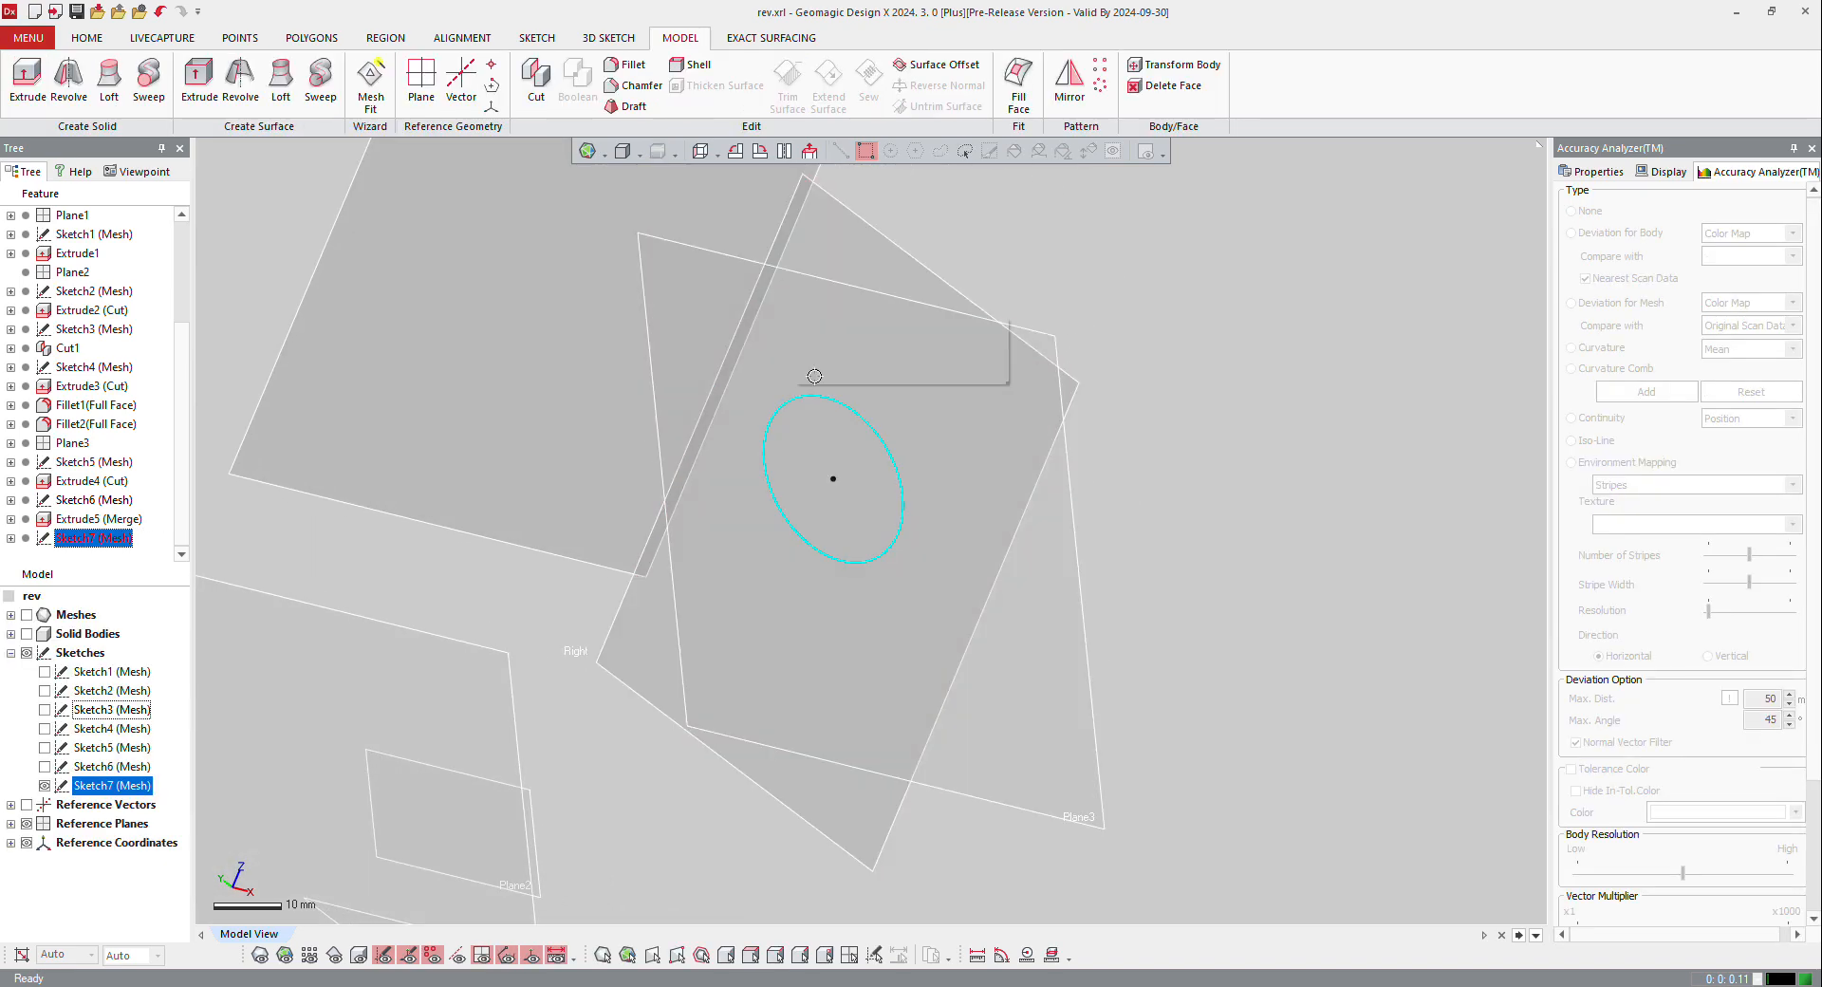
Step: Extrude the circle back towards the bracket as a Through All cut to bore out the tube
{"action": "right_click", "coordinate": [814, 375]}
{"action": "left_click", "coordinate": [816, 357]}
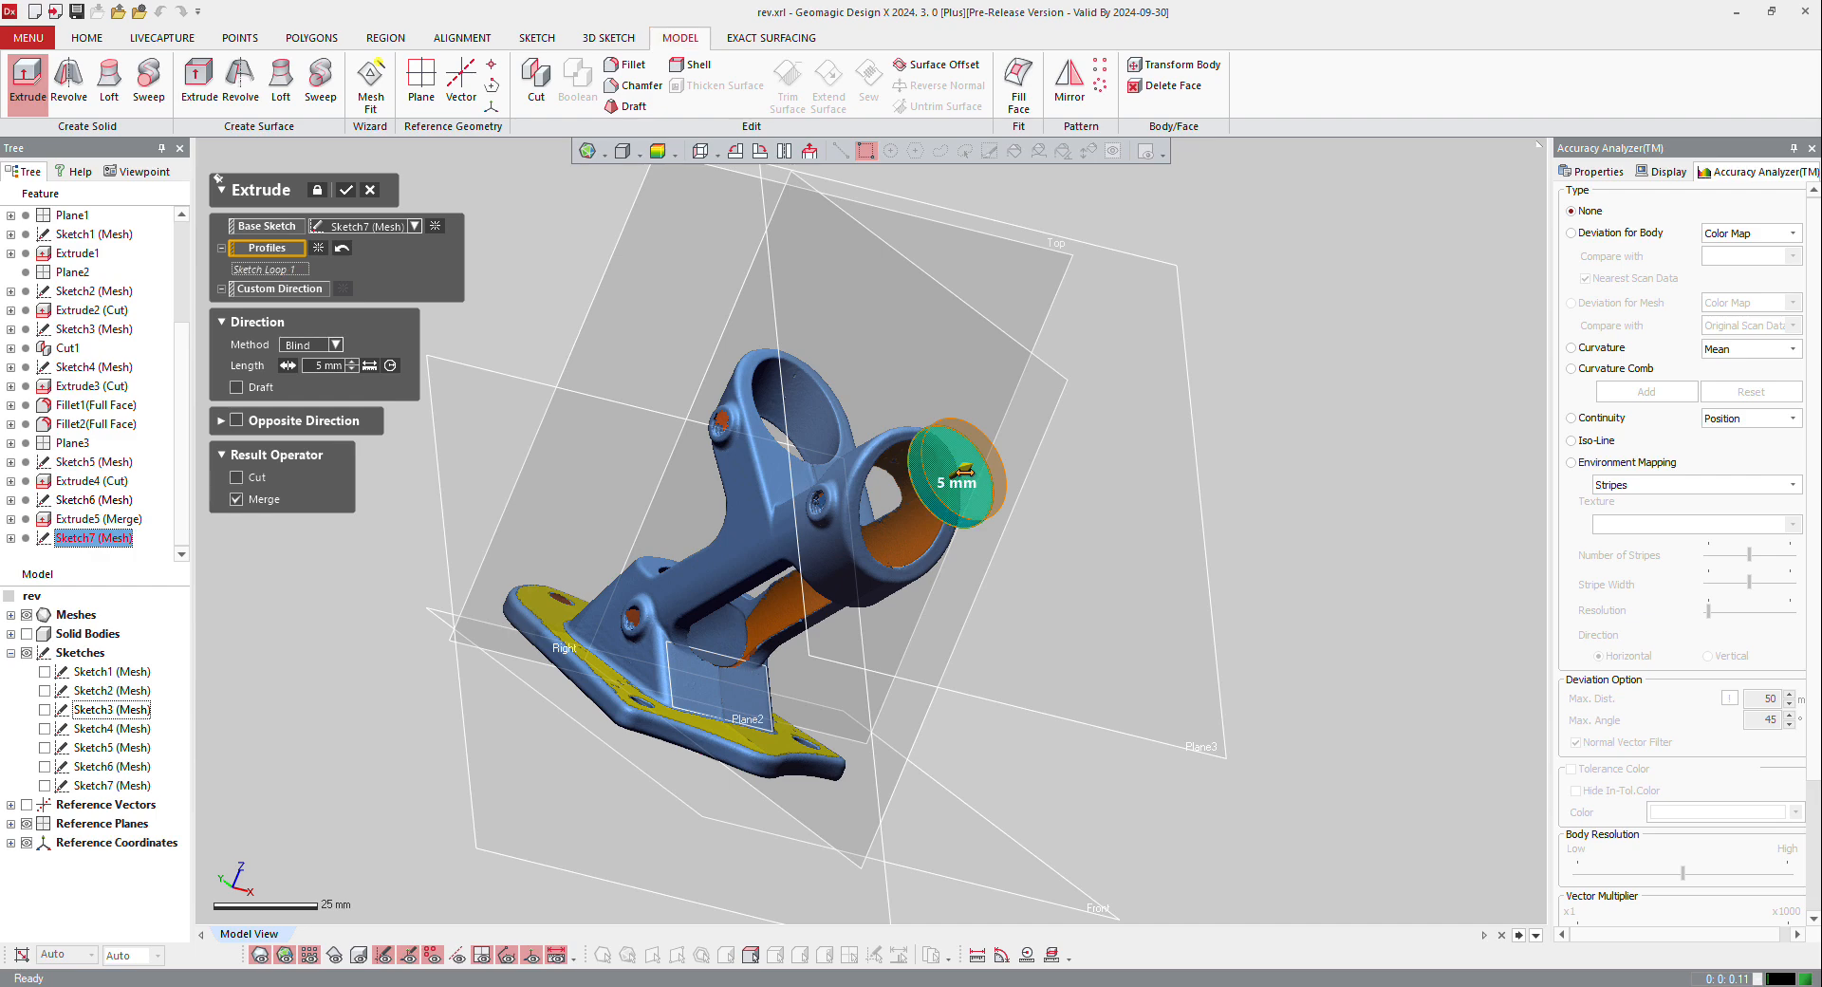
{"action": "left_click_drag", "start_coordinate": [965, 468], "coordinate": [893, 503]}
{"action": "left_click", "coordinate": [288, 345]}
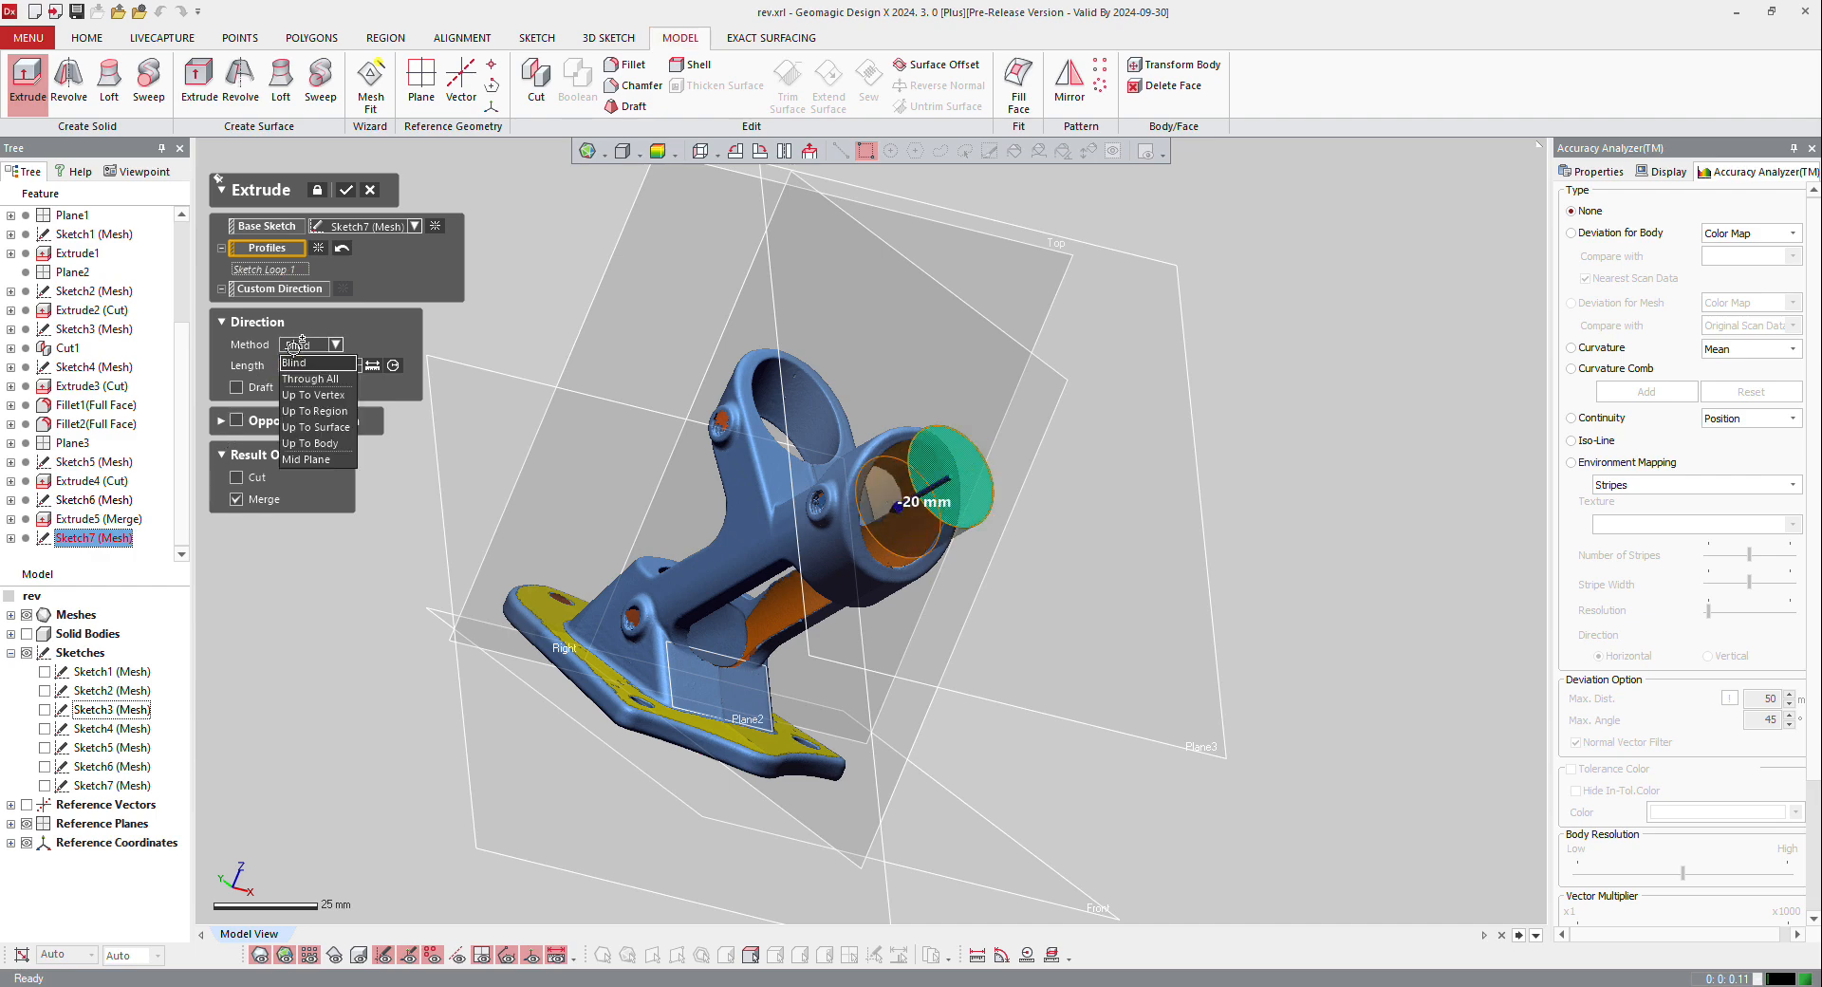
{"action": "left_click", "coordinate": [326, 380]}
{"action": "left_click", "coordinate": [262, 455]}
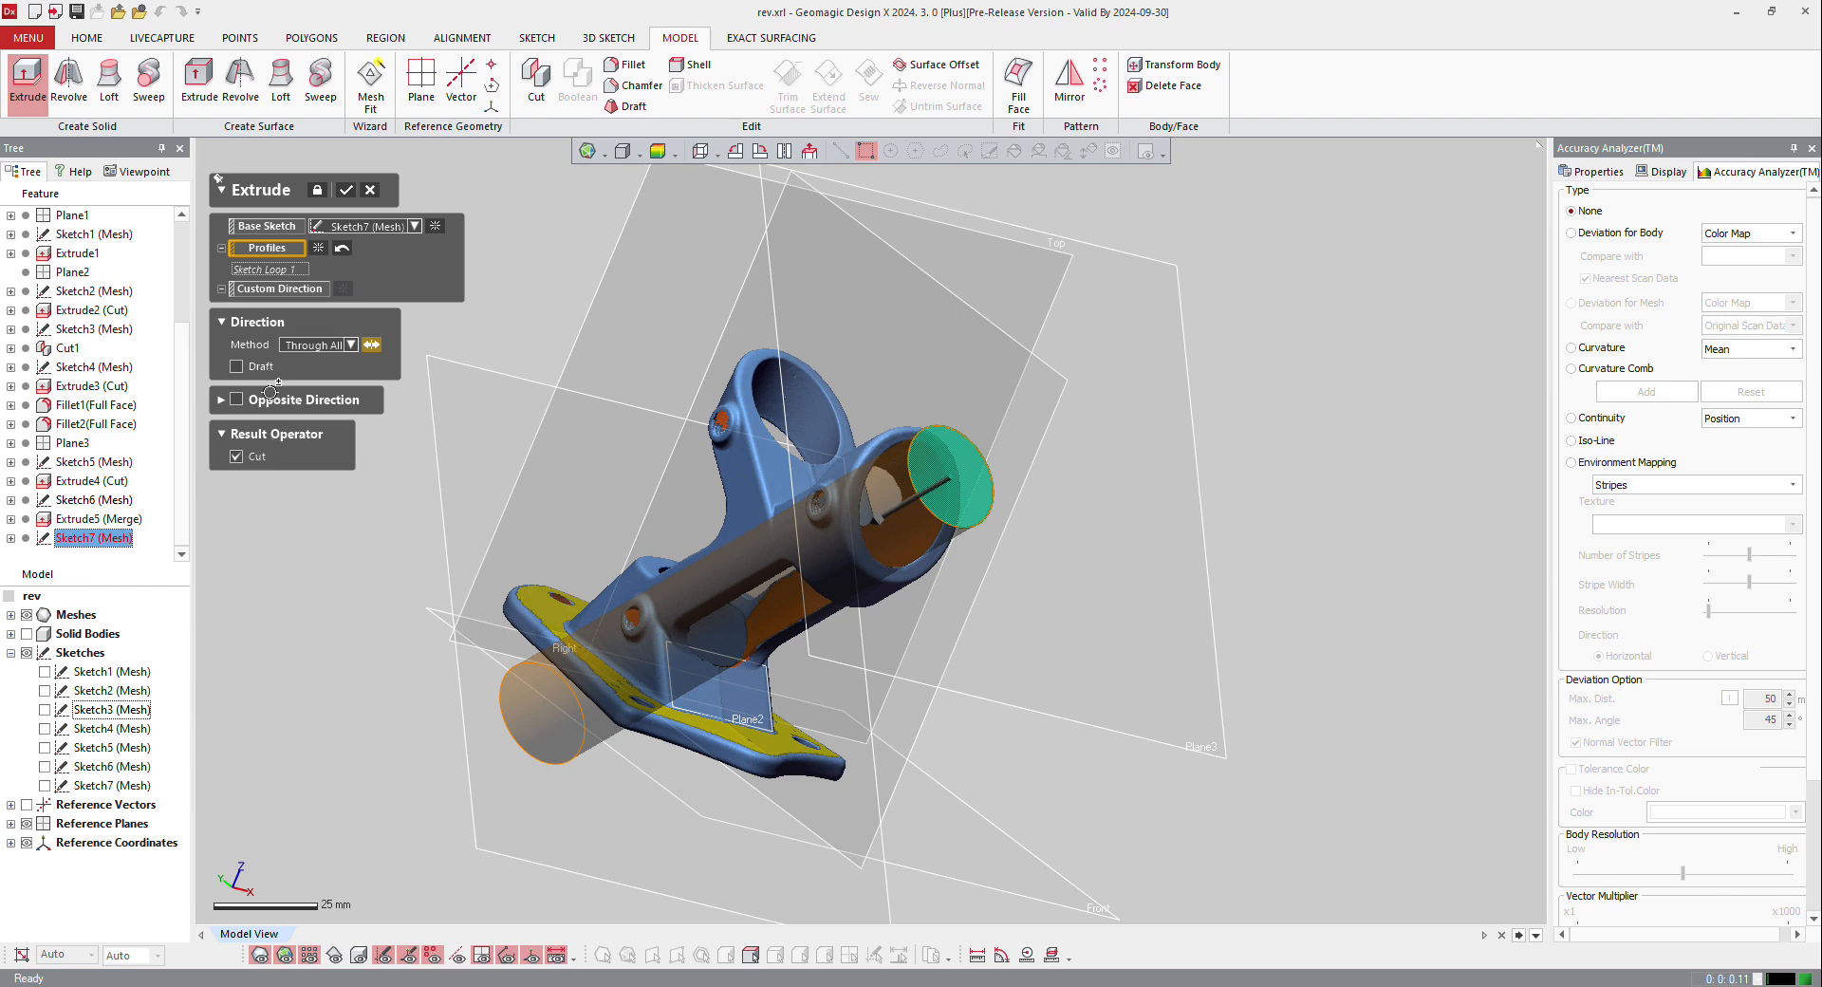
{"action": "left_click", "coordinate": [347, 188]}
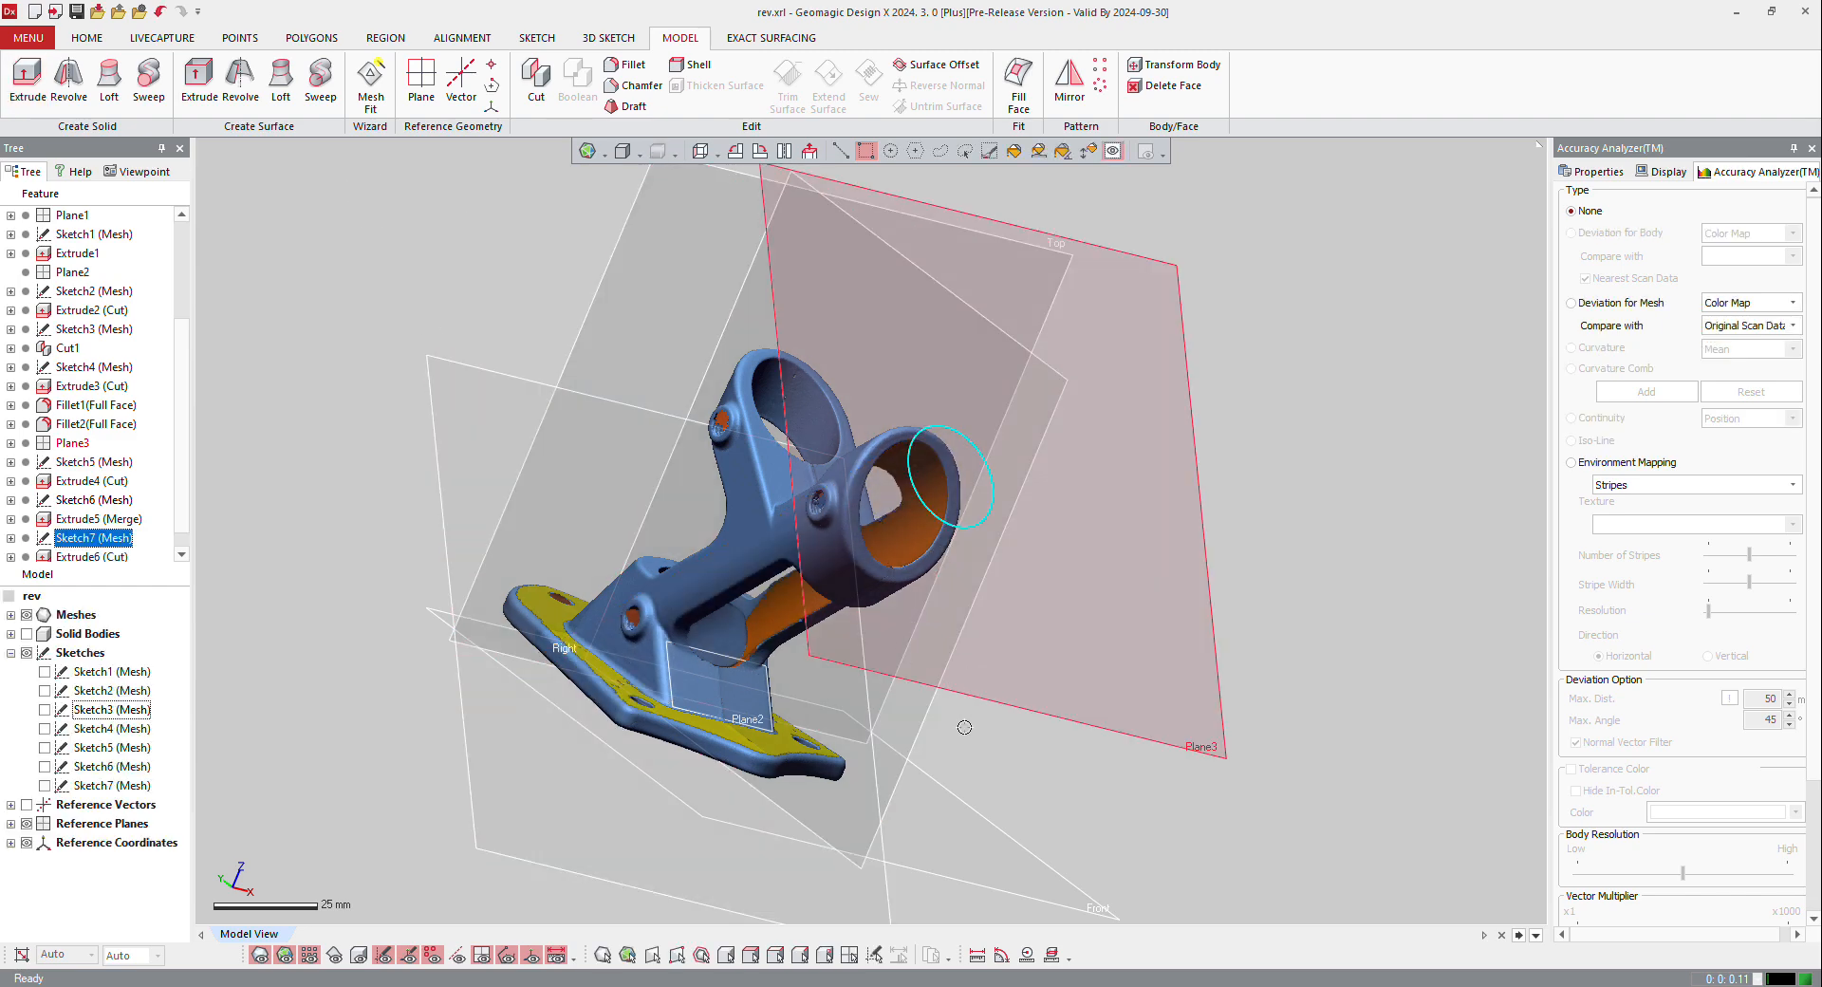
Step: Compare the bored solid with the scanned mesh by switching their visibility and viewing the bracket from several angles
{"action": "right_click_drag", "start_coordinate": [907, 711], "coordinate": [831, 579]}
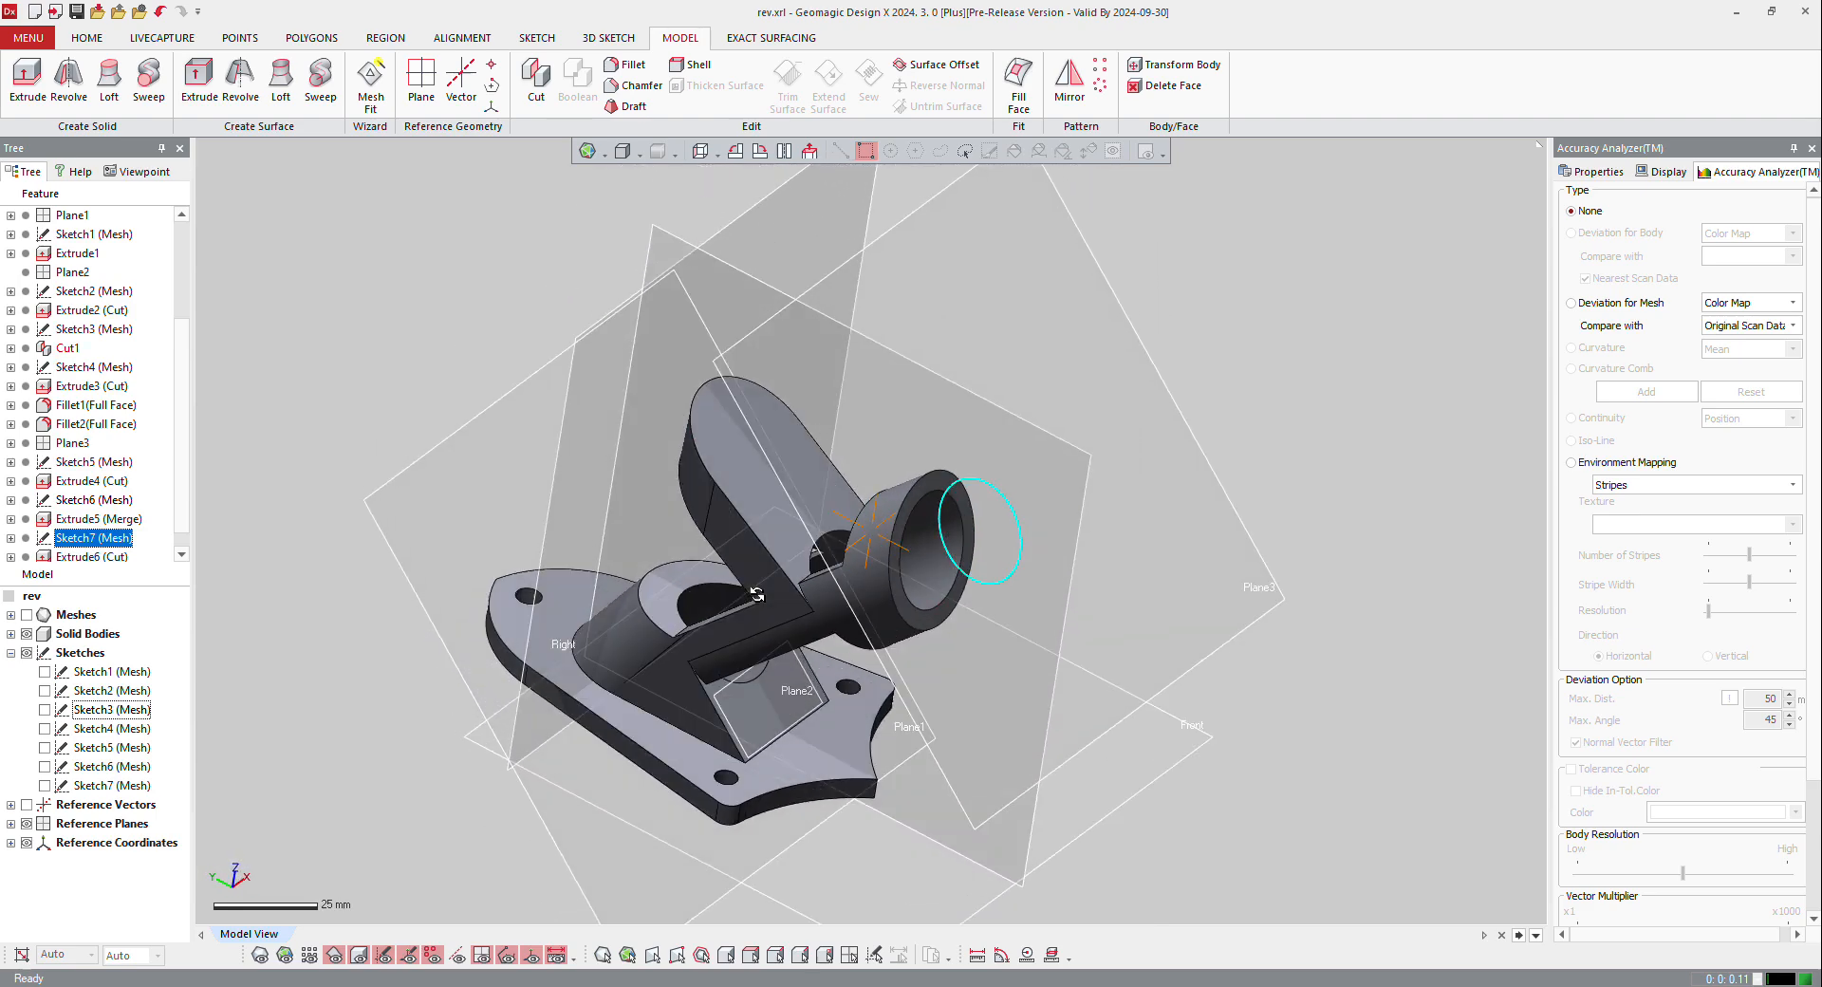
{"action": "left_click", "coordinate": [265, 960]}
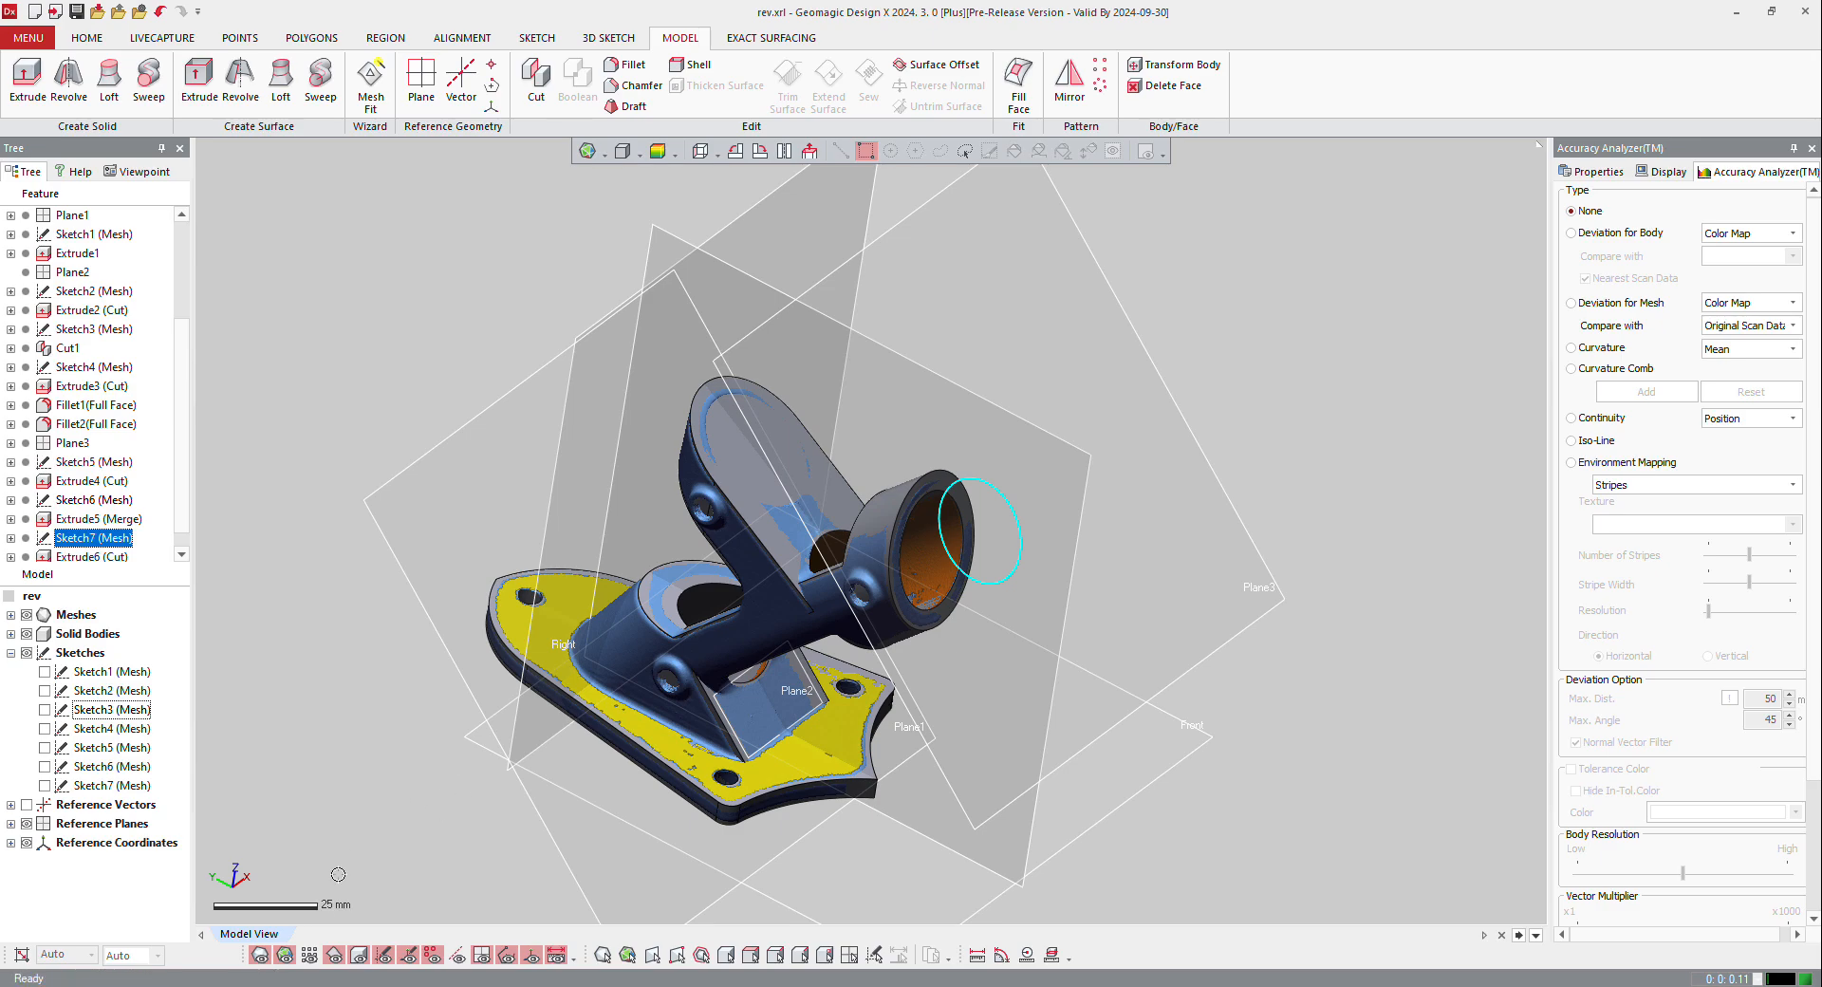
{"action": "key", "text": "ctrl+5"}
{"action": "key", "text": "ctrl+5"}
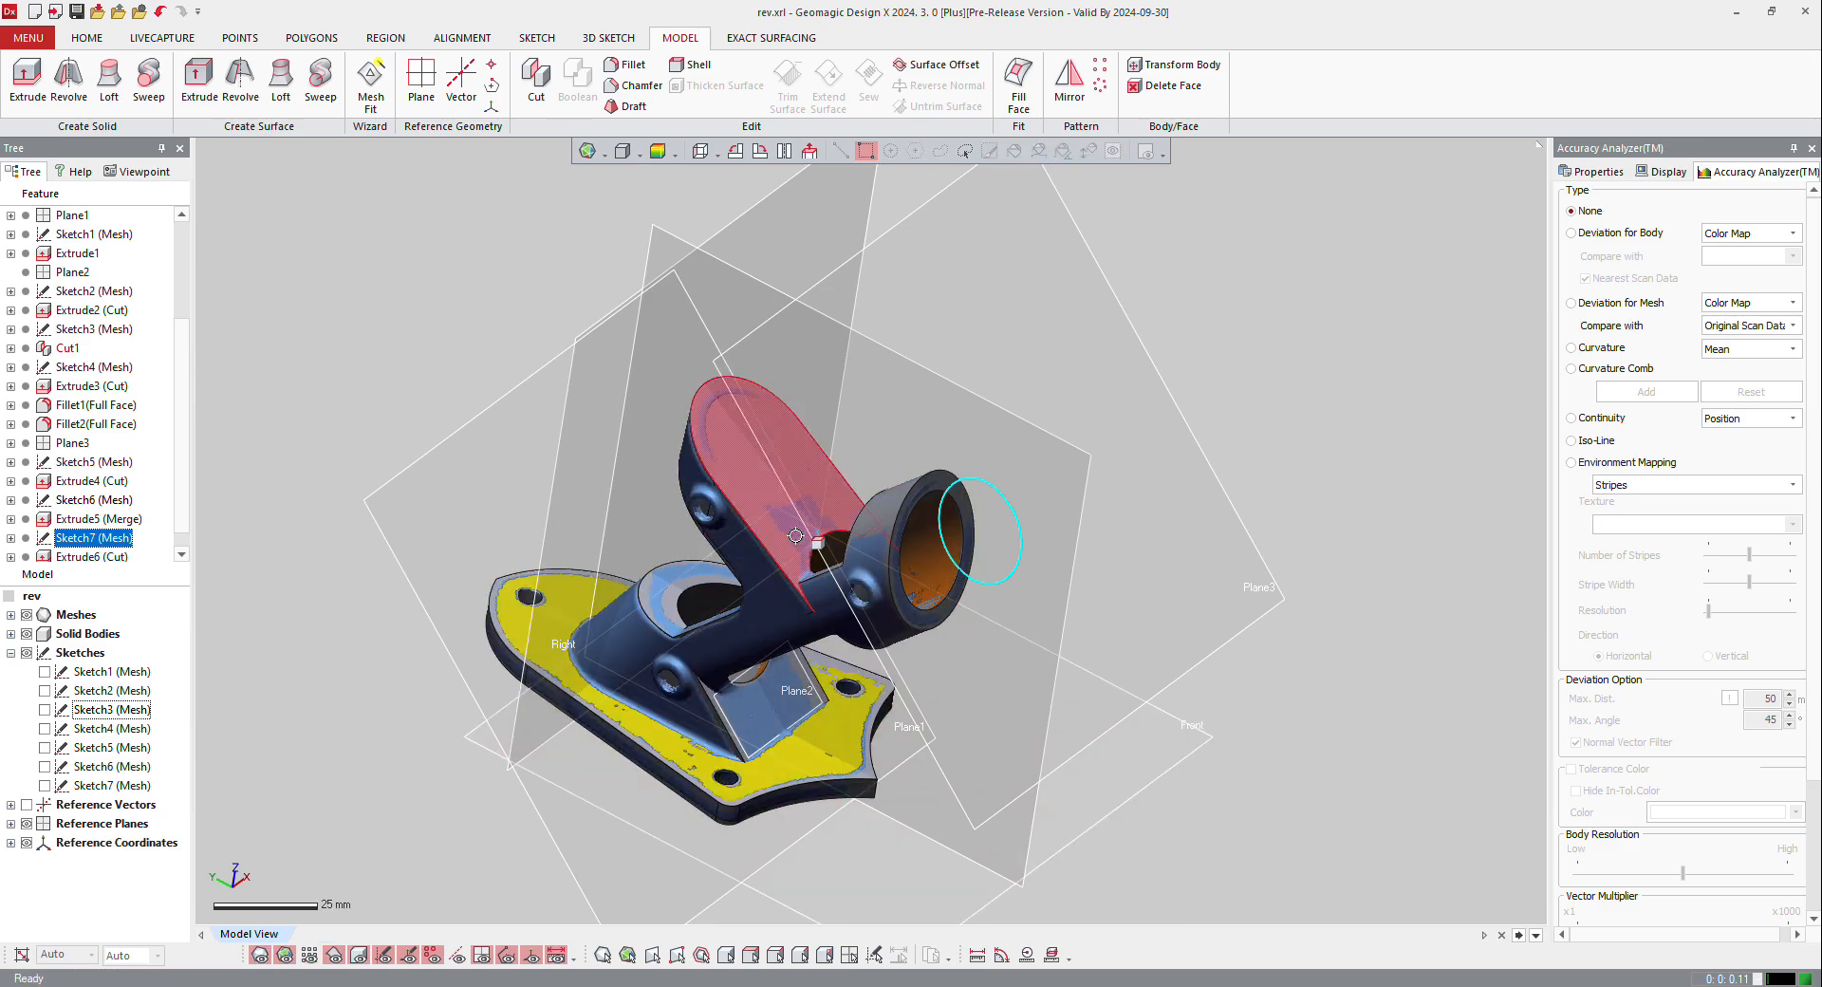
{"action": "key", "text": "ctrl+5"}
{"action": "right_click_drag", "start_coordinate": [792, 441], "coordinate": [892, 629]}
{"action": "scroll", "coordinate": [892, 629], "scroll_direction": "down", "scroll_amount": 4}
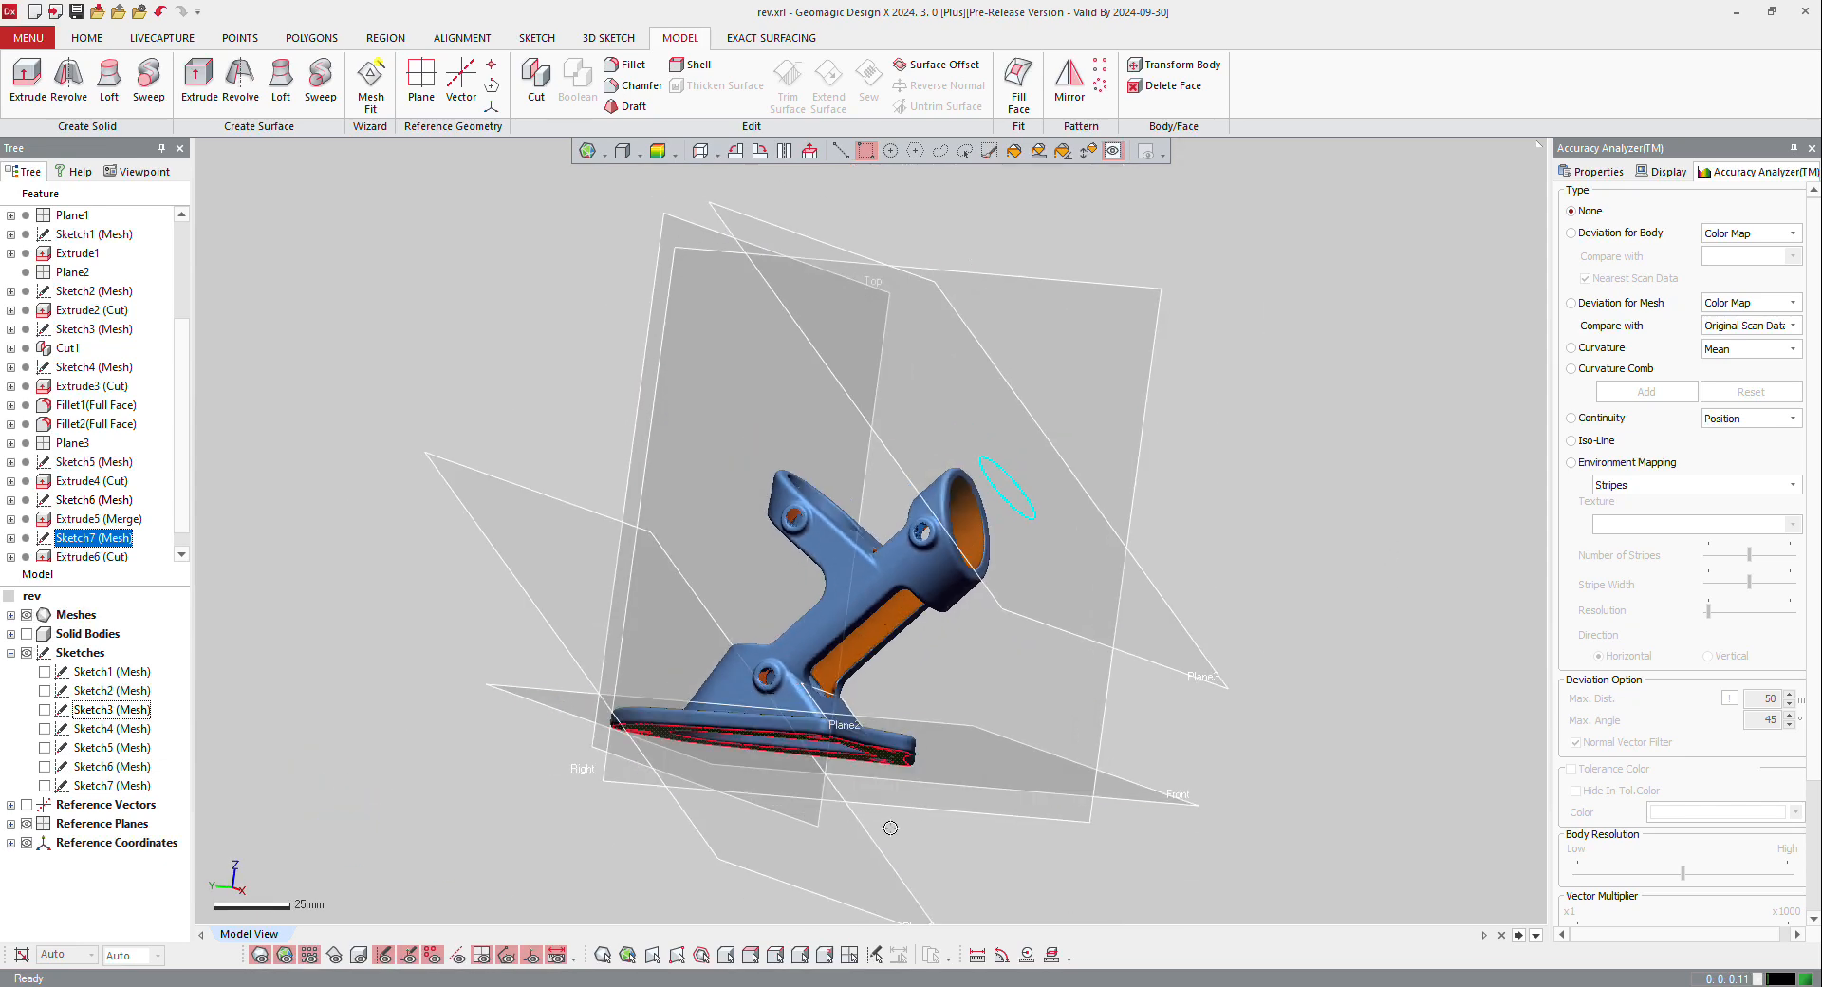
Step: Create a reference plane by copying the Front plane parallel to itself, placed just above the two tubes
{"action": "right_click_drag", "start_coordinate": [890, 828], "coordinate": [778, 821]}
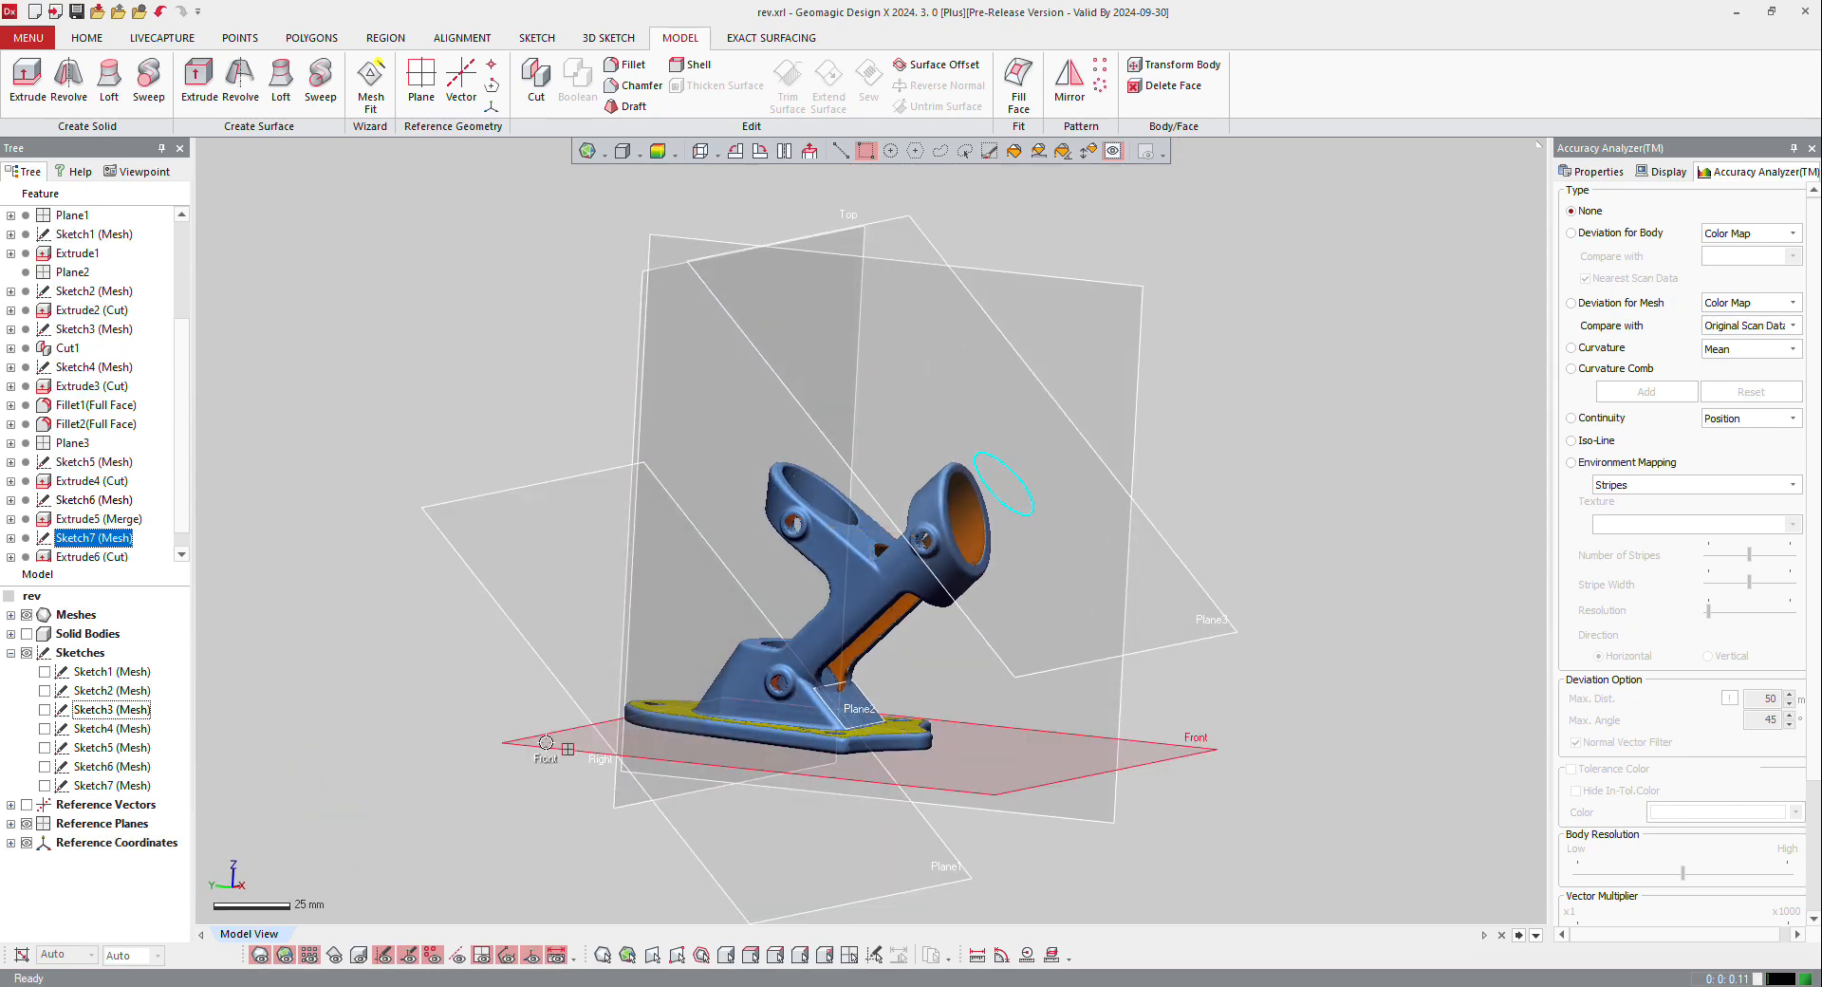
{"action": "left_click_drag", "start_coordinate": [545, 743], "coordinate": [595, 427], "text": "ctrl"}
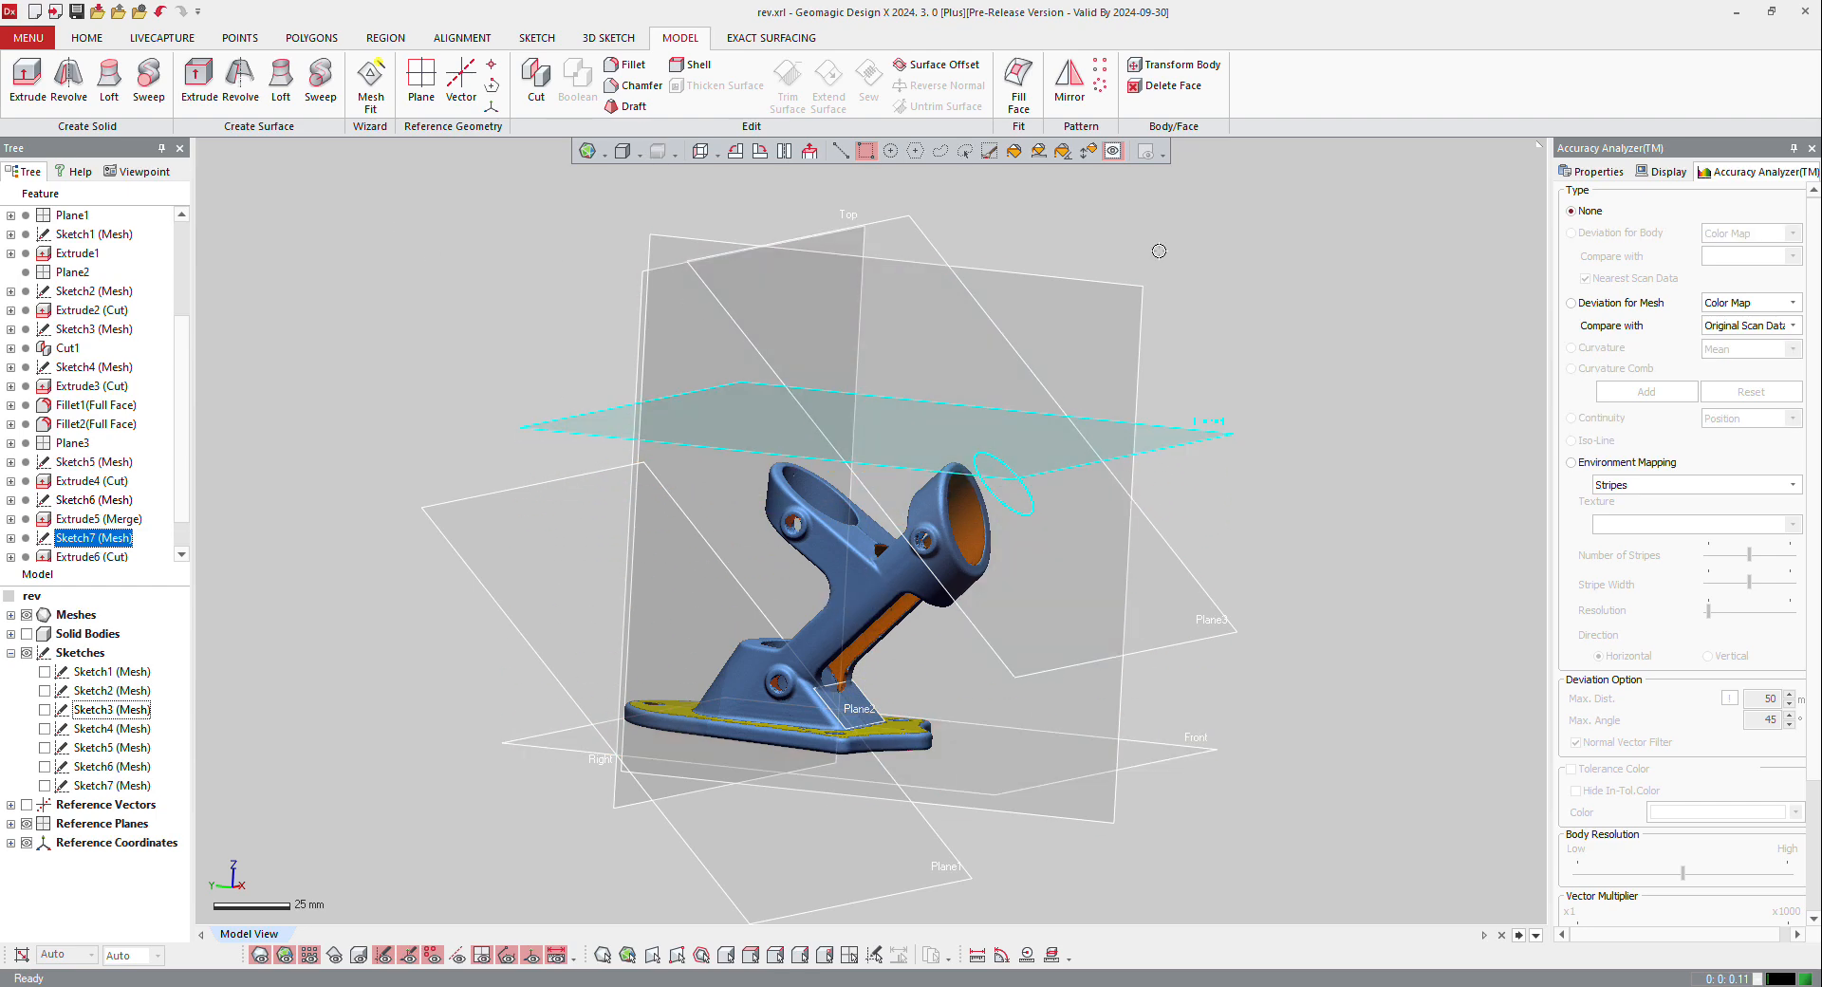
{"action": "right_click", "coordinate": [590, 438]}
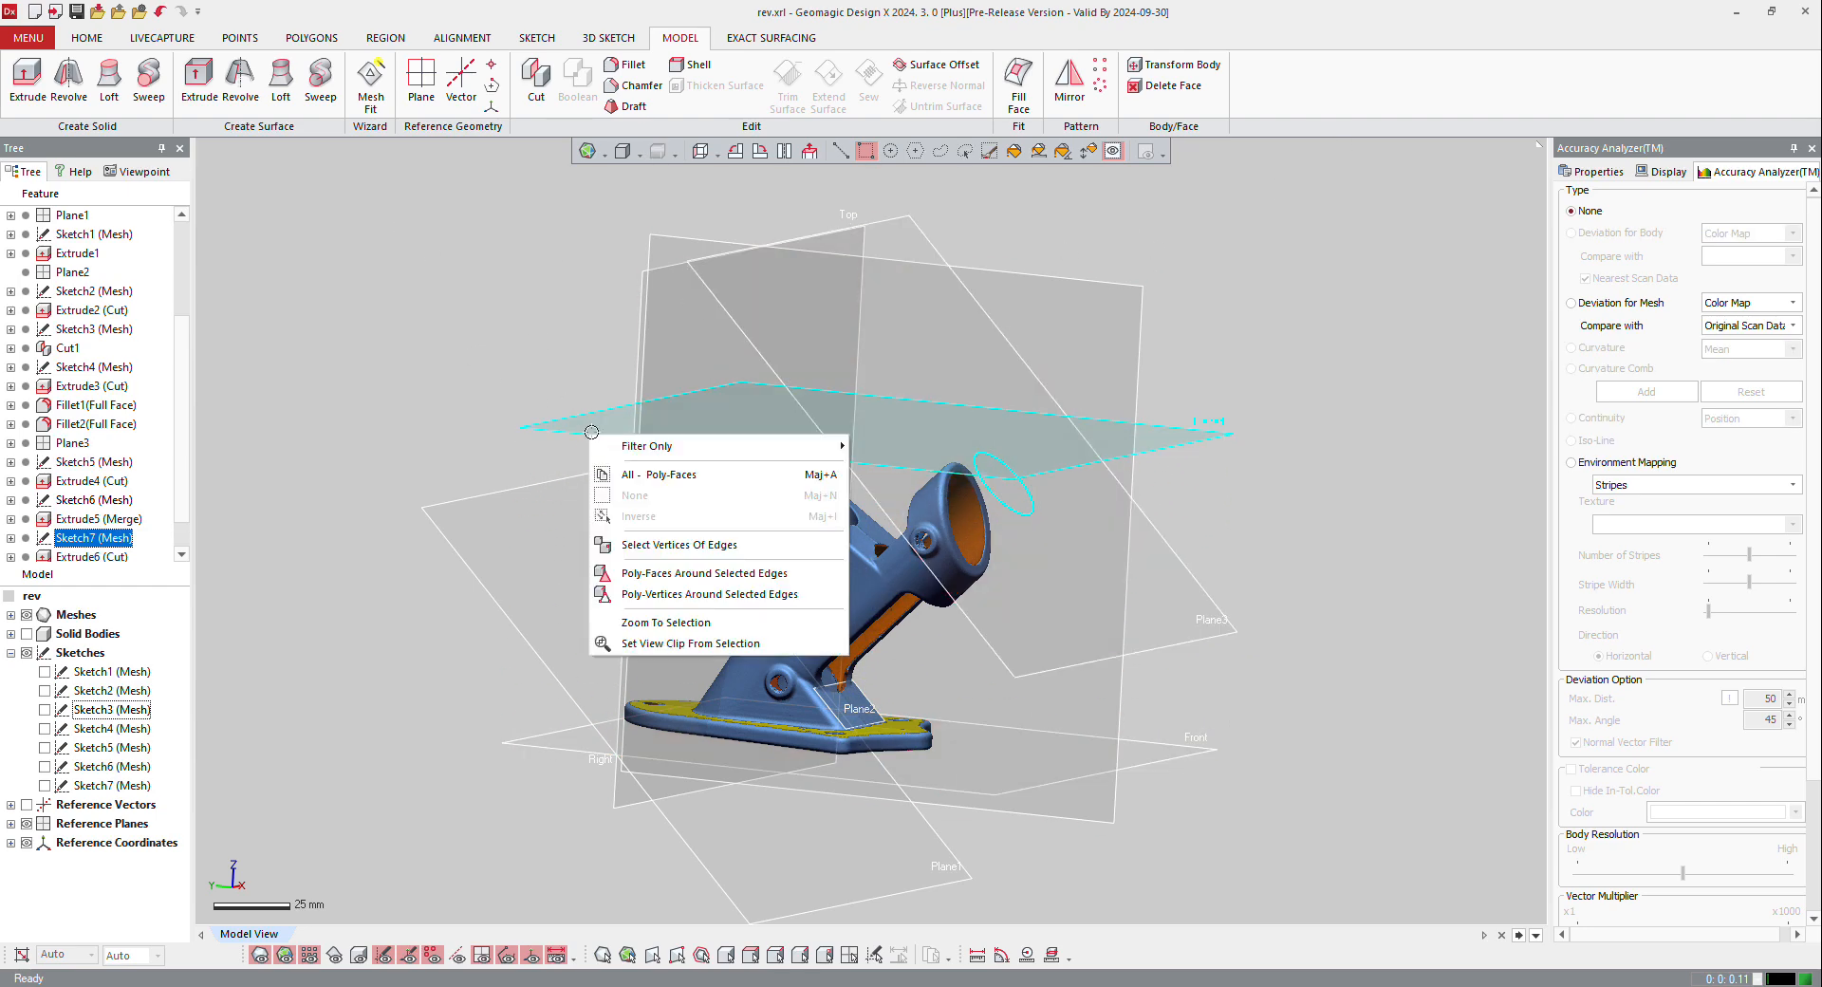
{"action": "key", "text": "Escape"}
{"action": "key", "text": "Escape"}
Step: Create a mesh sketch on the new plane above the tubes with a 31.5 mm section offset and a 12.5 mm silhouette range
{"action": "left_click", "coordinate": [88, 40]}
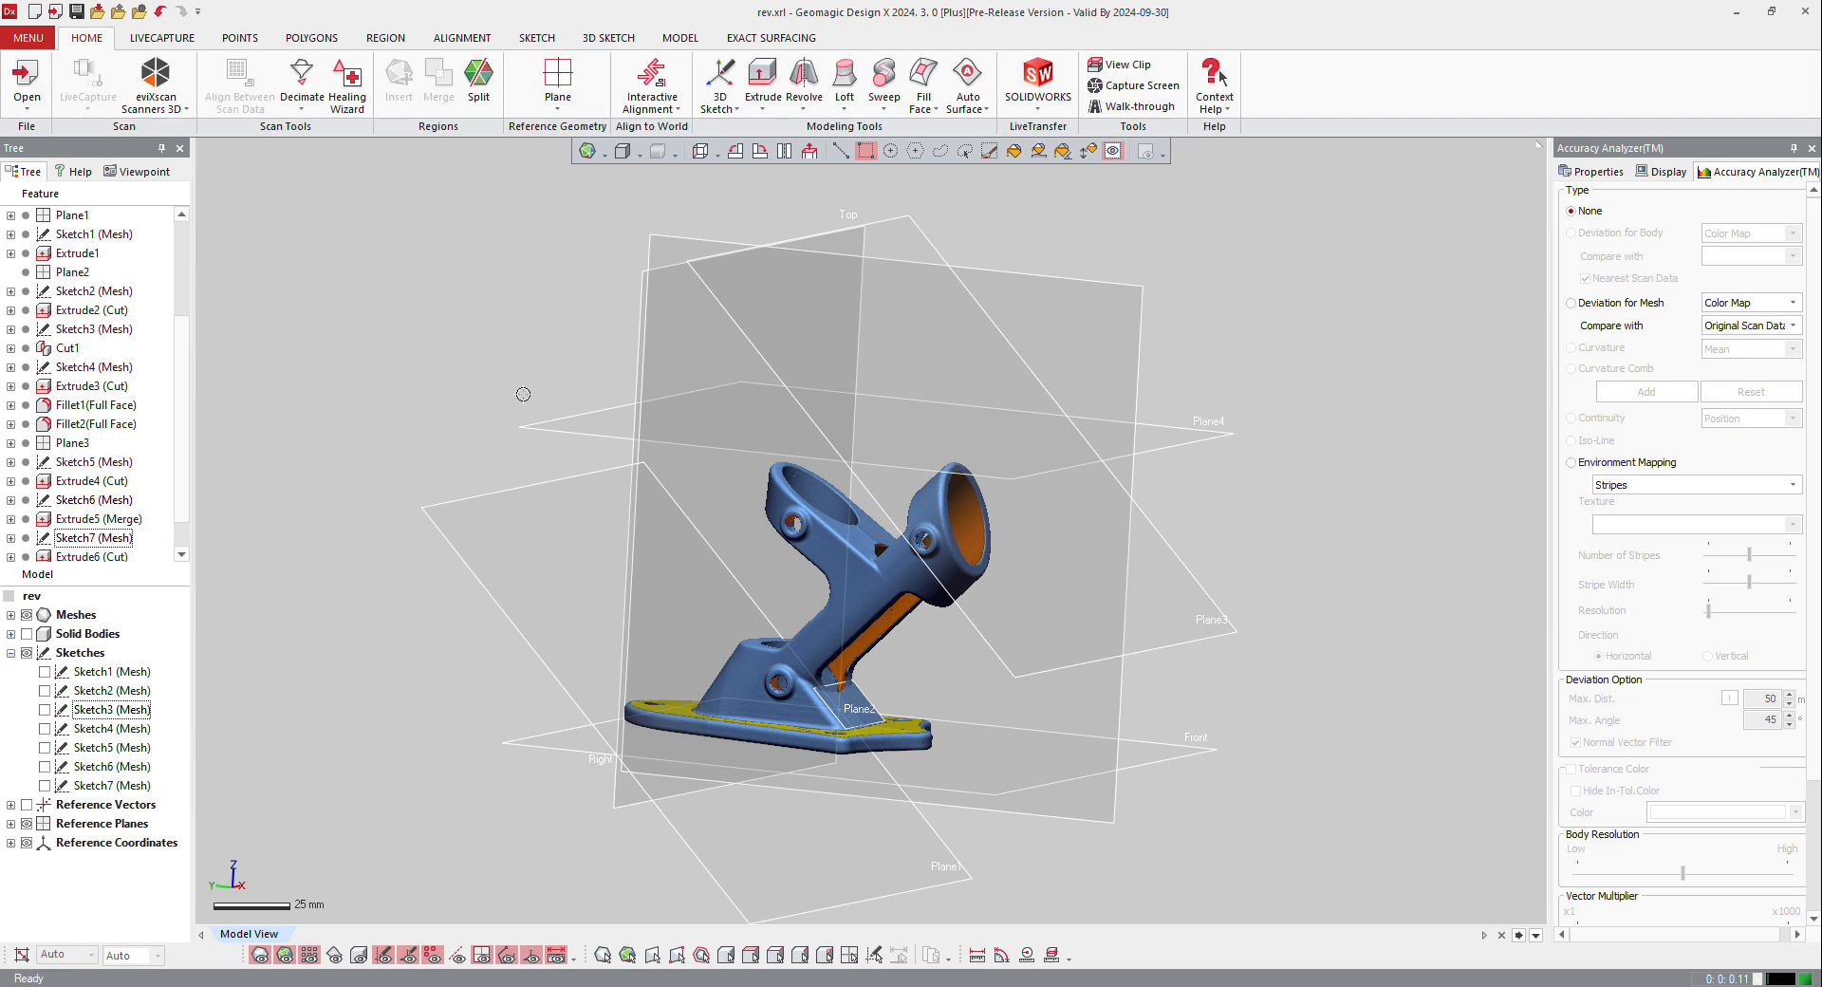
{"action": "left_click", "coordinate": [557, 428]}
{"action": "right_click", "coordinate": [558, 425]}
{"action": "left_click", "coordinate": [580, 378]}
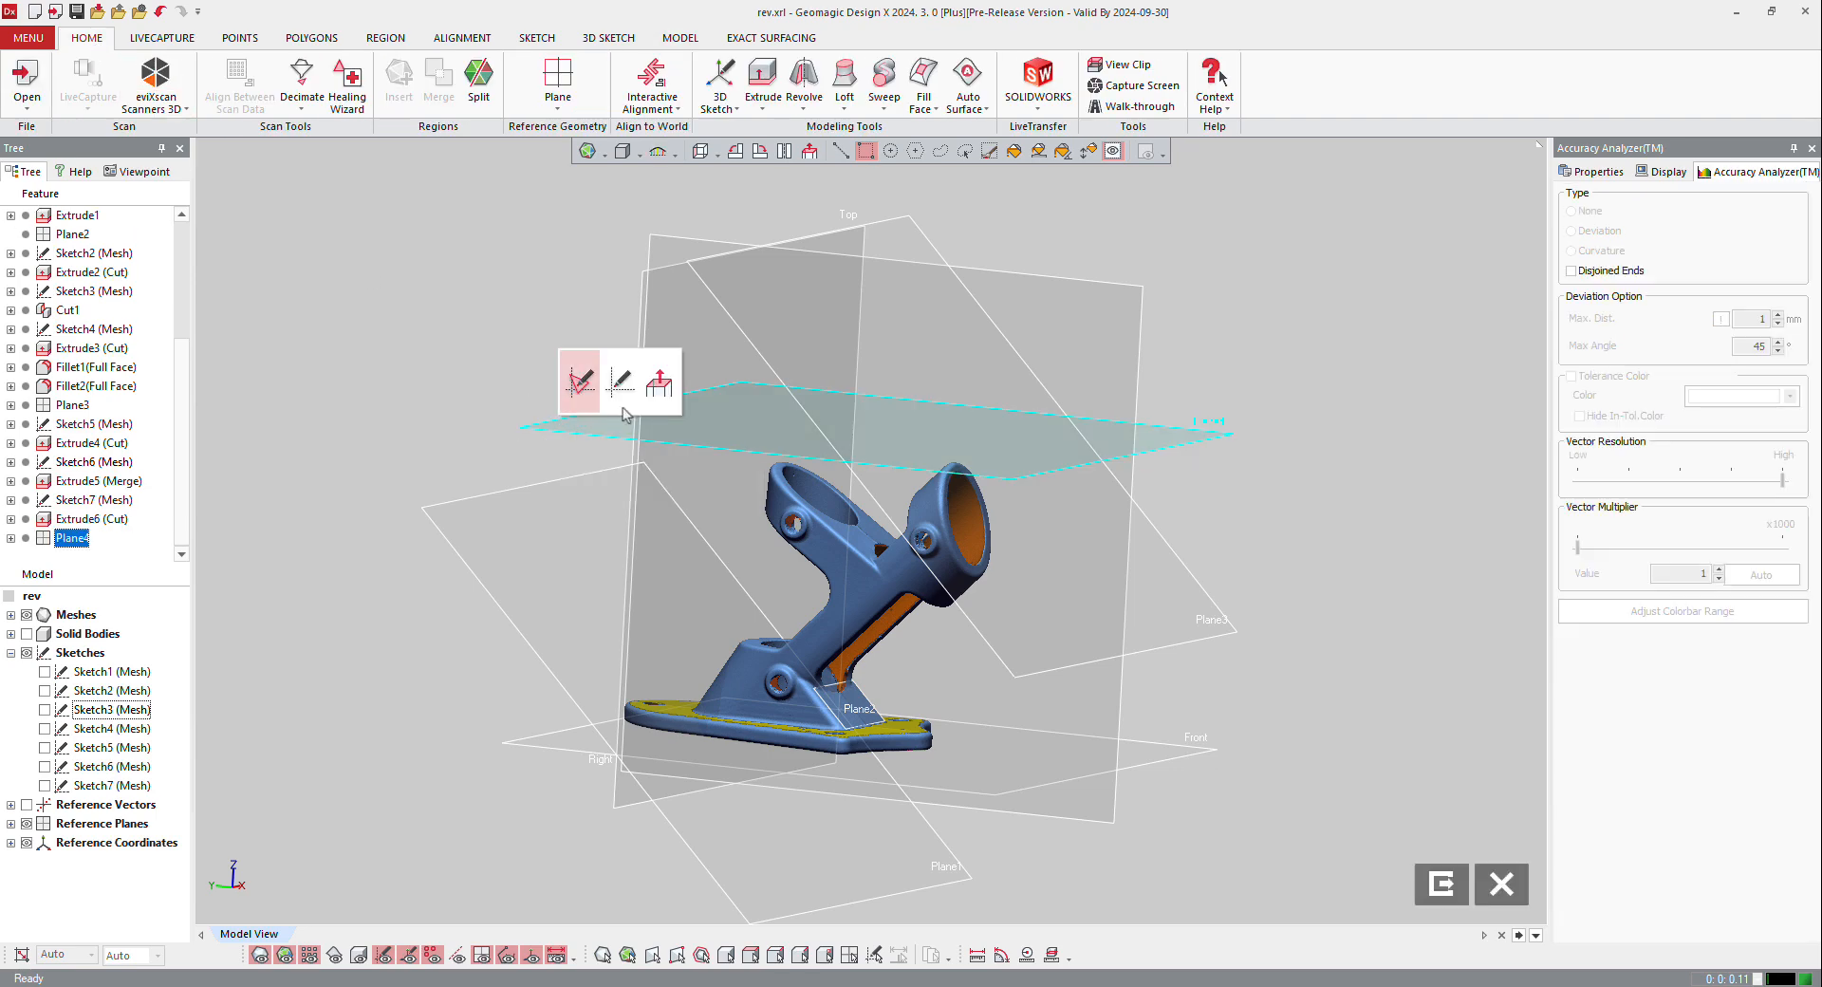
{"action": "left_click_drag", "start_coordinate": [880, 330], "coordinate": [883, 426]}
{"action": "right_click_drag", "start_coordinate": [897, 503], "coordinate": [916, 730]}
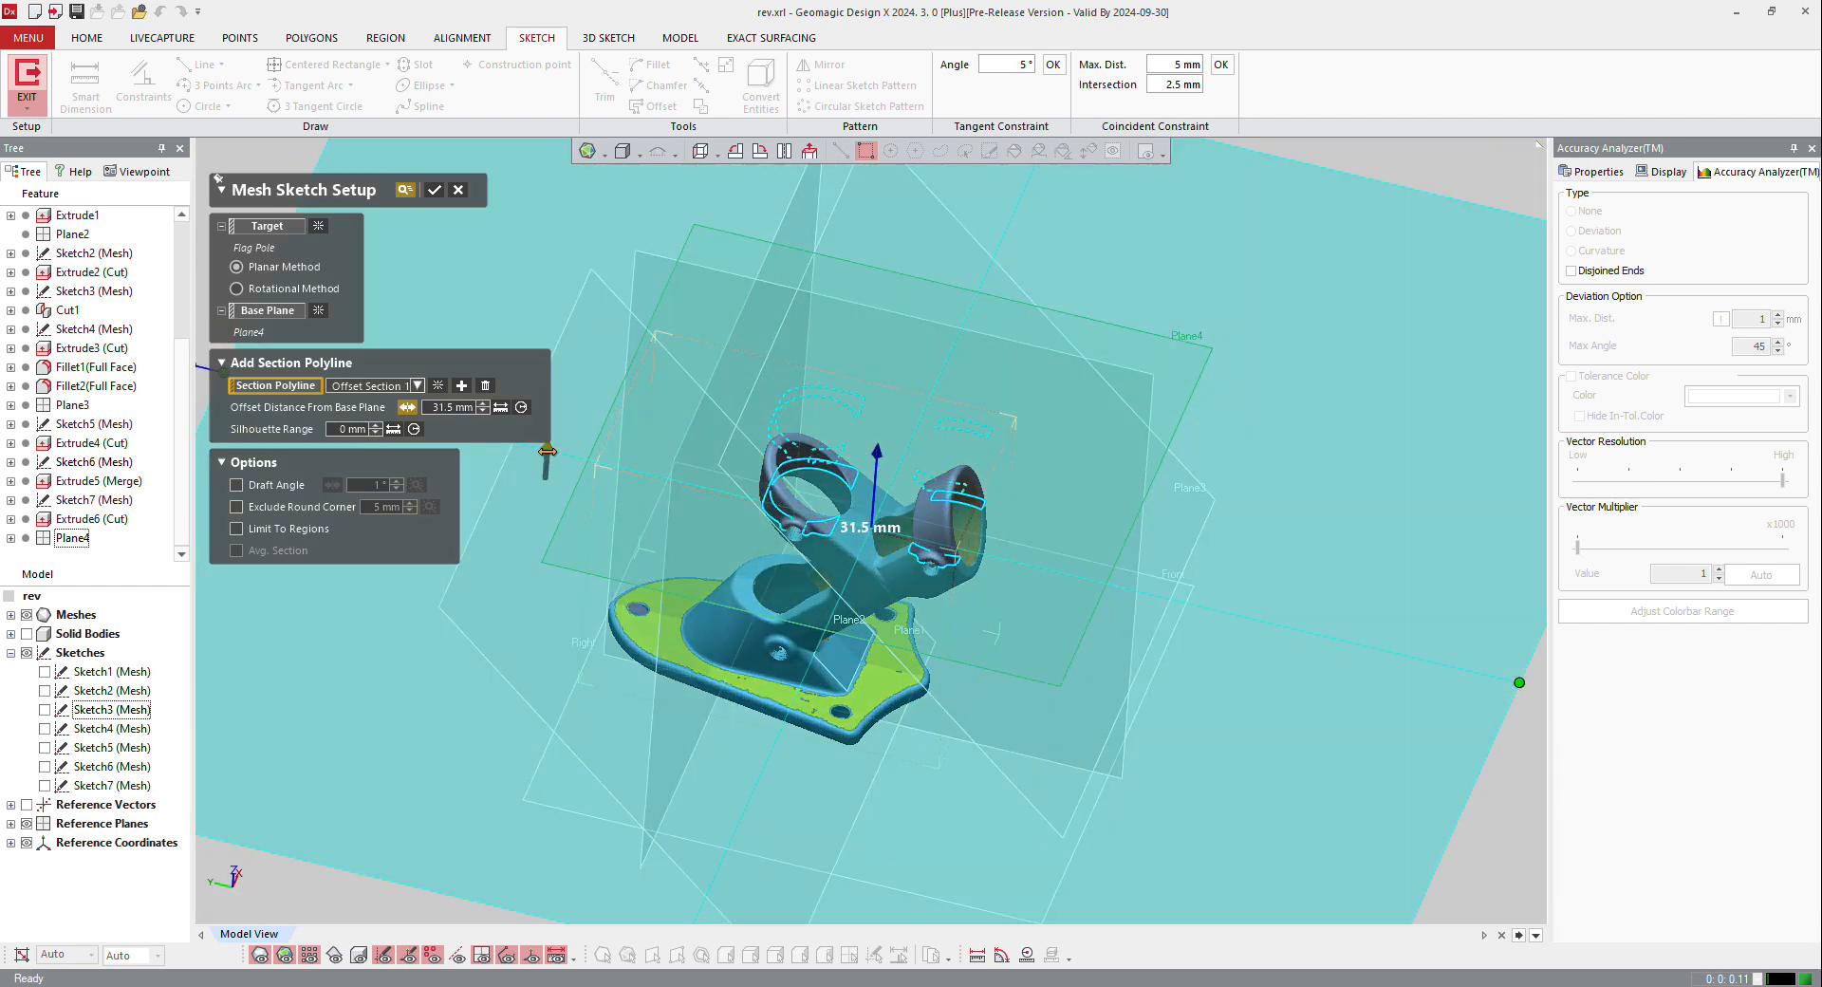
{"action": "left_click_drag", "start_coordinate": [549, 453], "coordinate": [555, 429]}
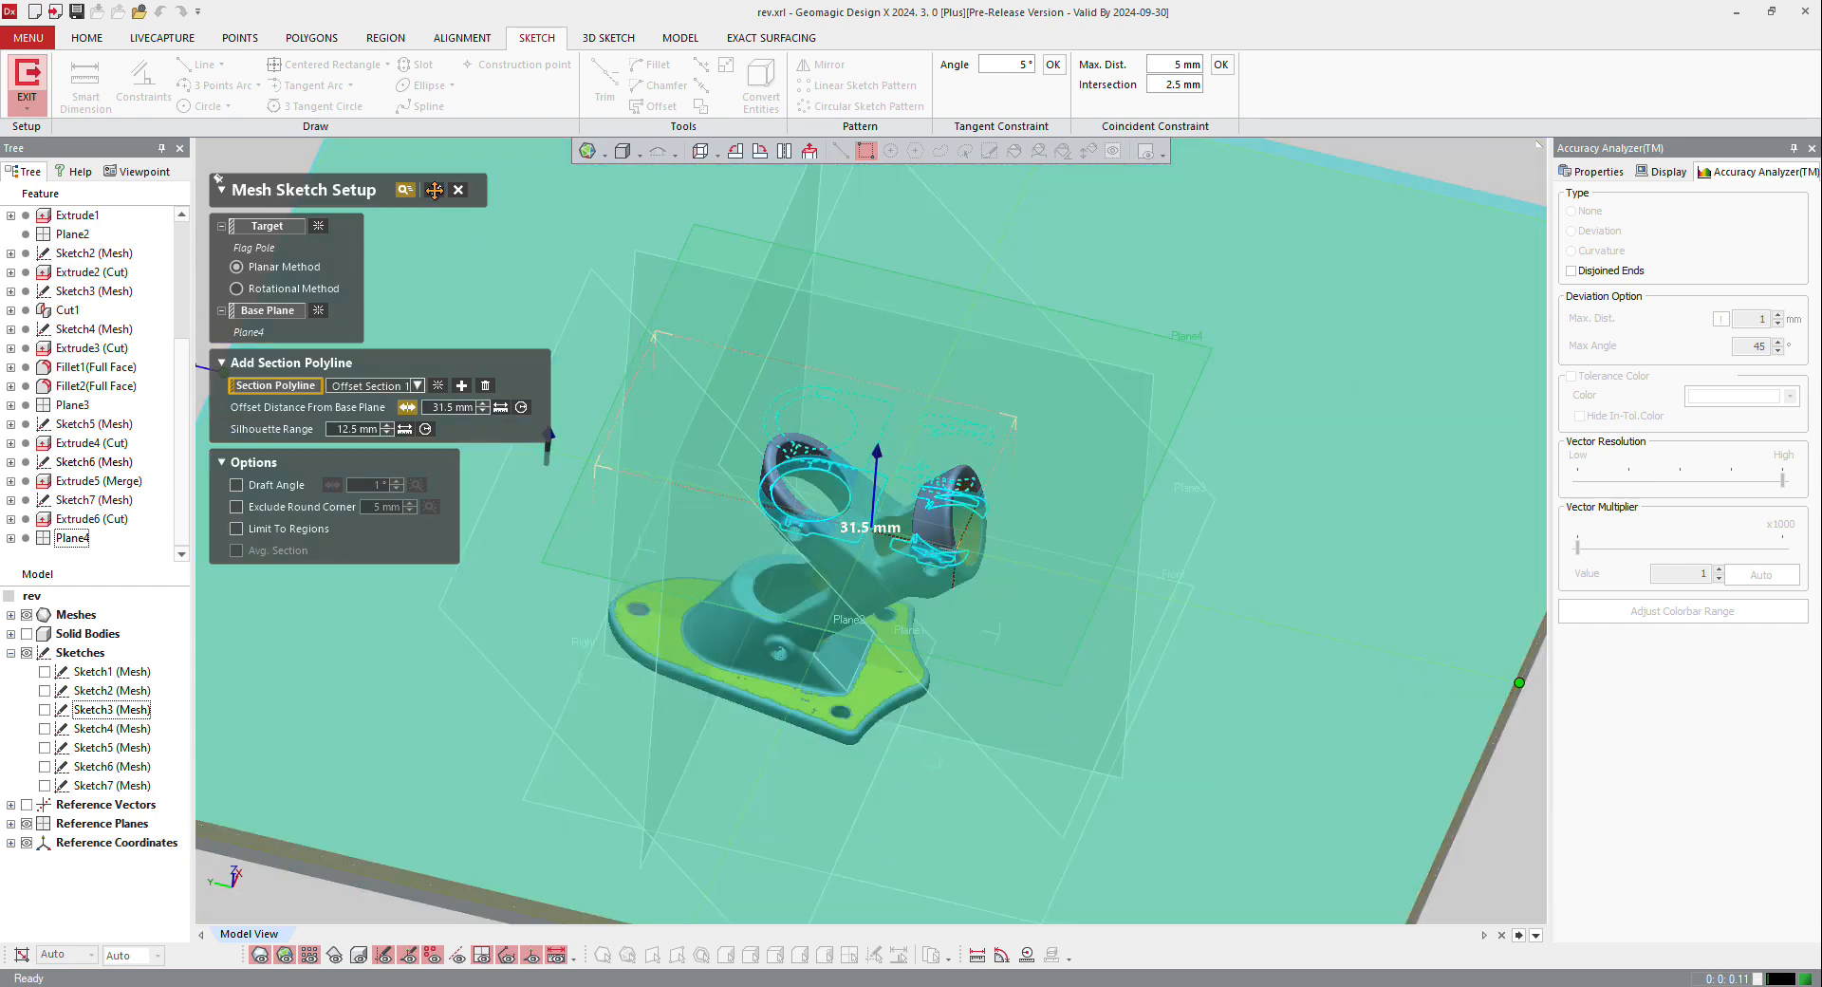
{"action": "left_click", "coordinate": [435, 190]}
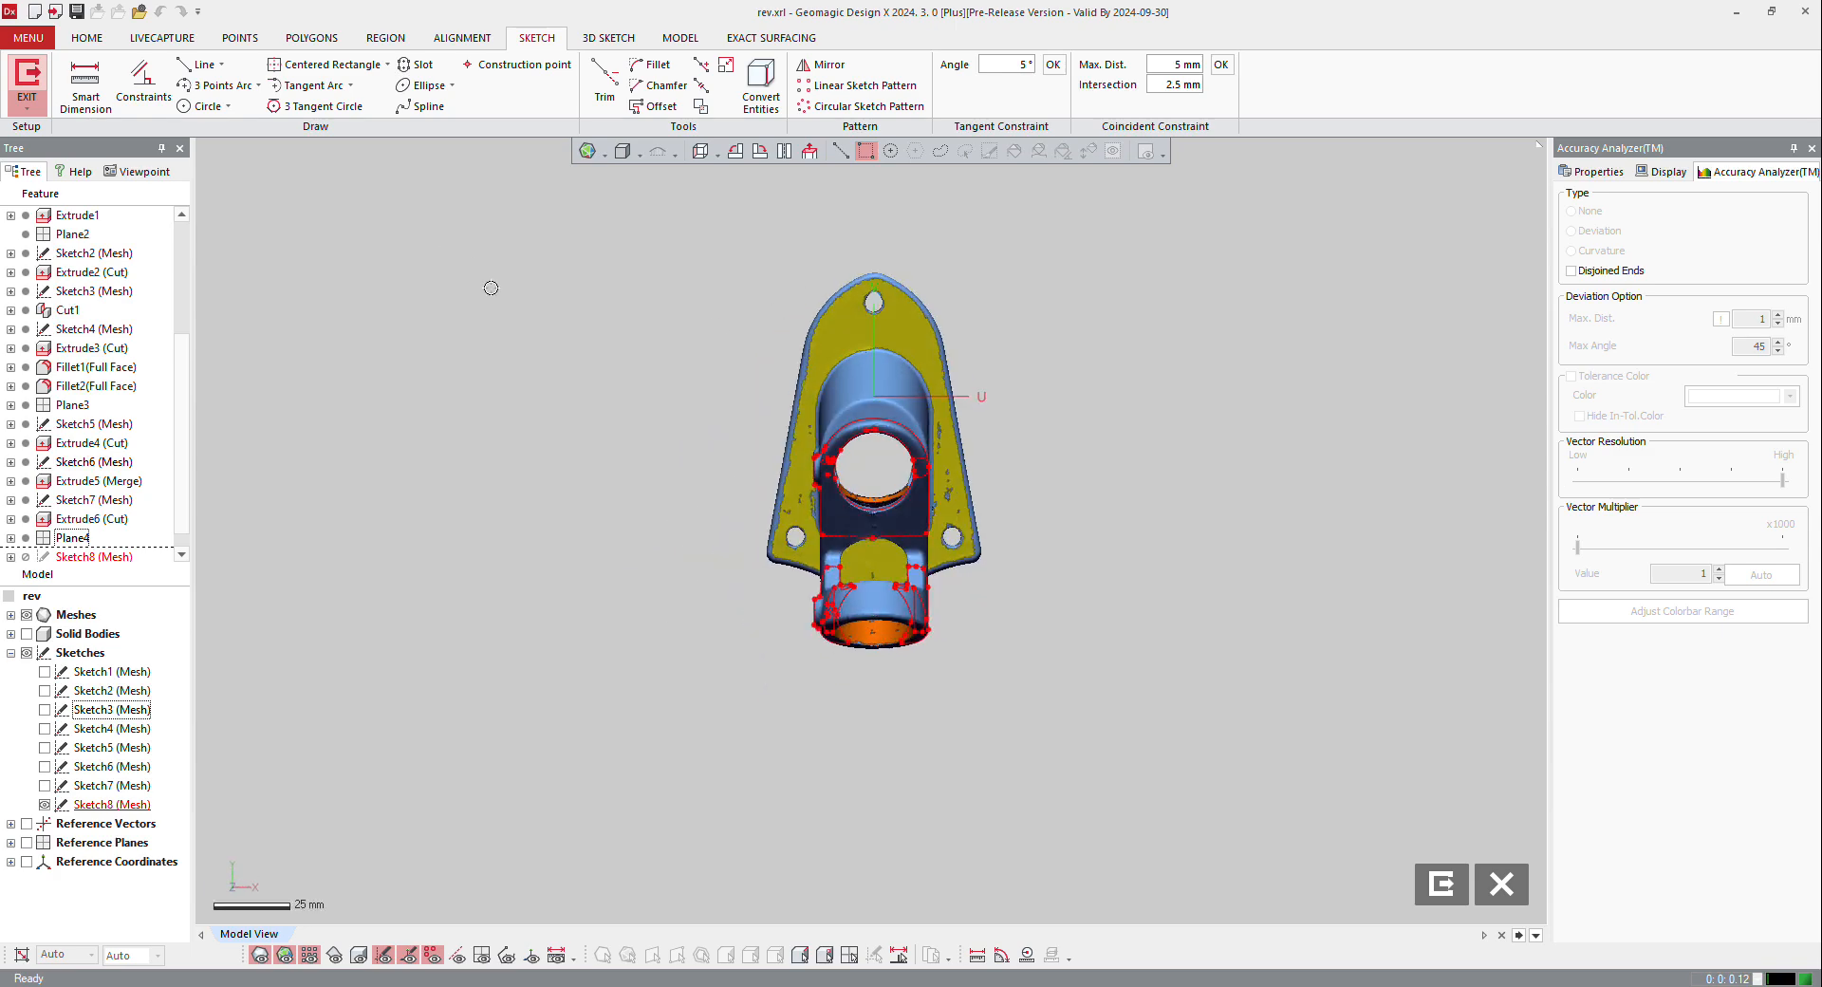
Step: Fit a circle of about 12.86 mm radius to the round tube opening in the section polyline
{"action": "left_click", "coordinate": [204, 106]}
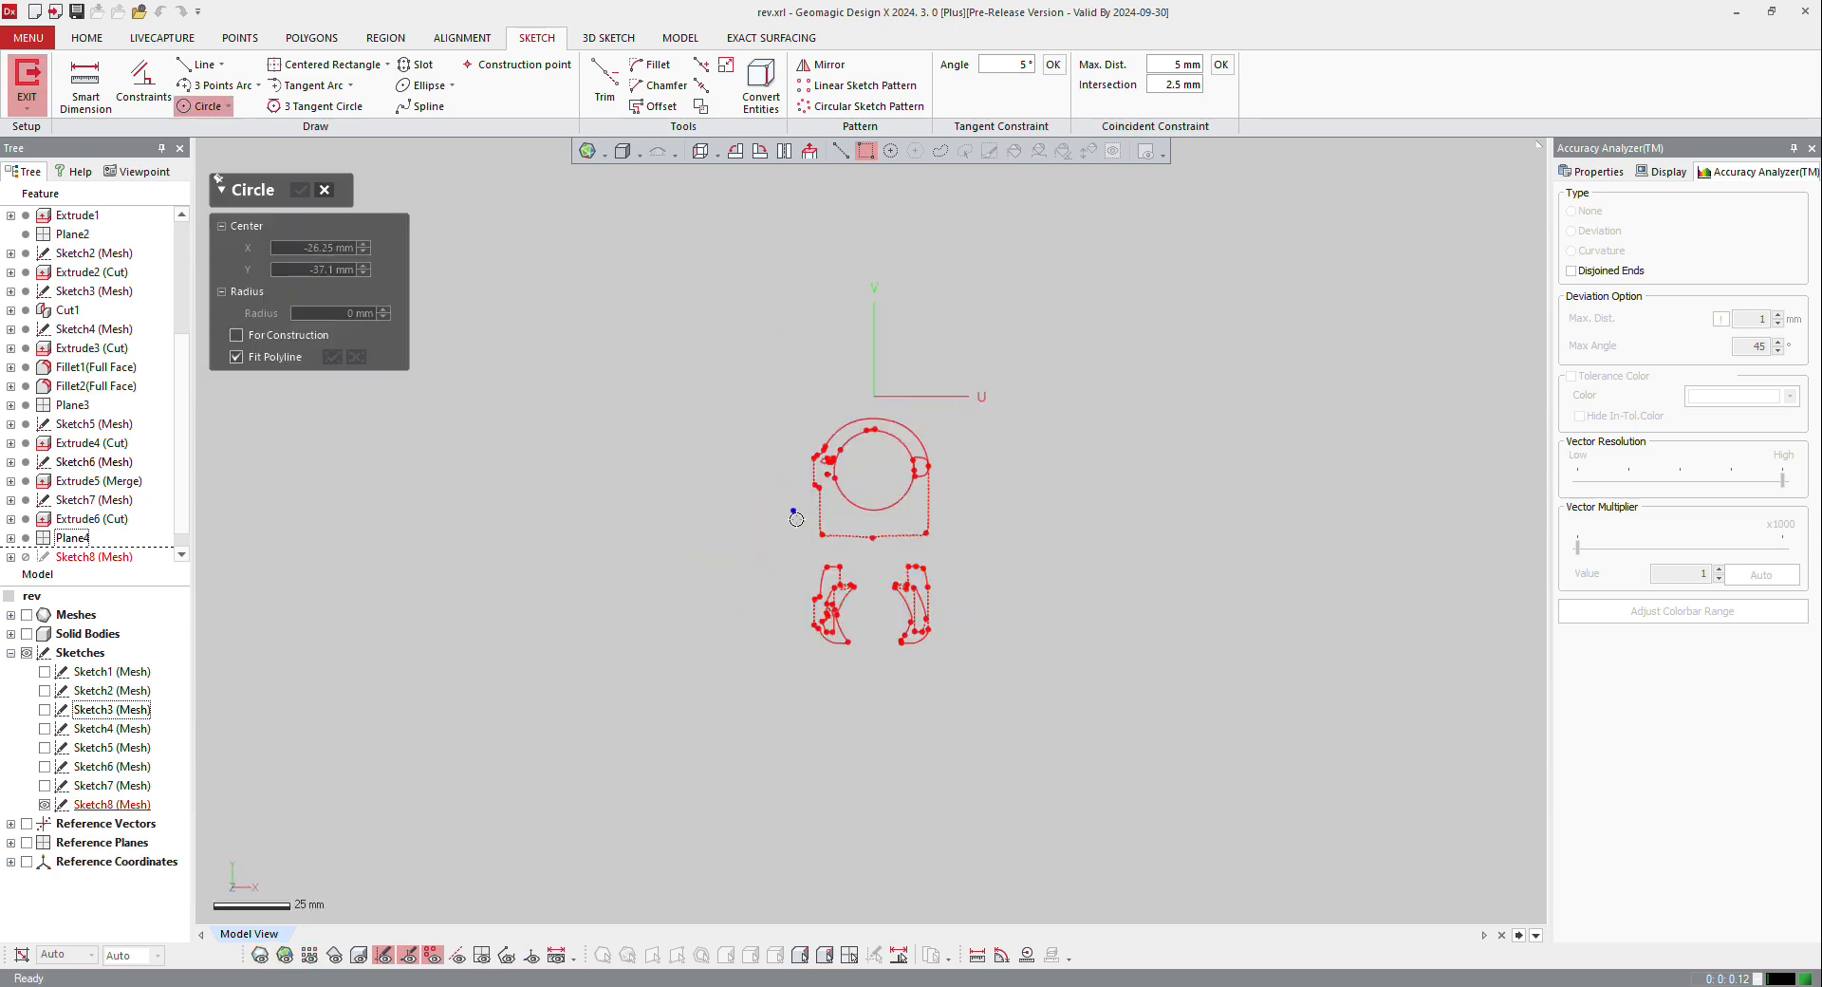
{"action": "left_click", "coordinate": [856, 511]}
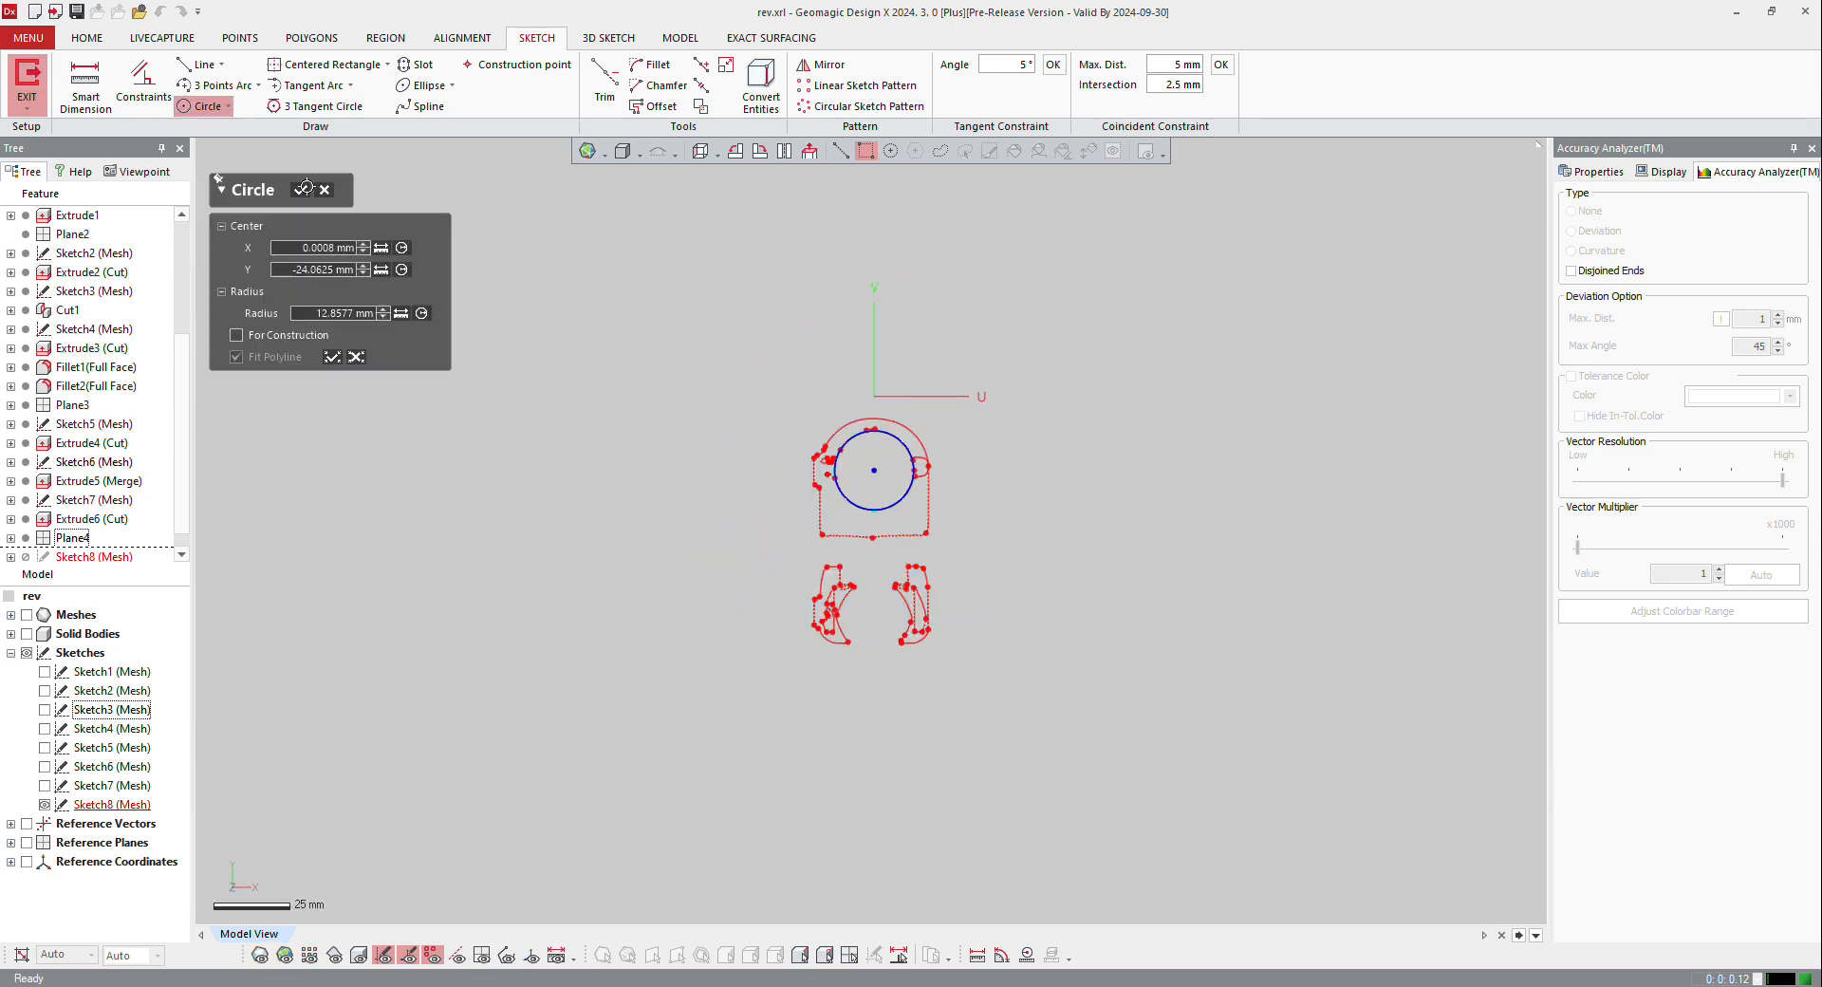
{"action": "left_click", "coordinate": [305, 187]}
Step: Start a construction centerline from the sketch origin
{"action": "scroll", "coordinate": [886, 353], "scroll_direction": "up", "scroll_amount": 3}
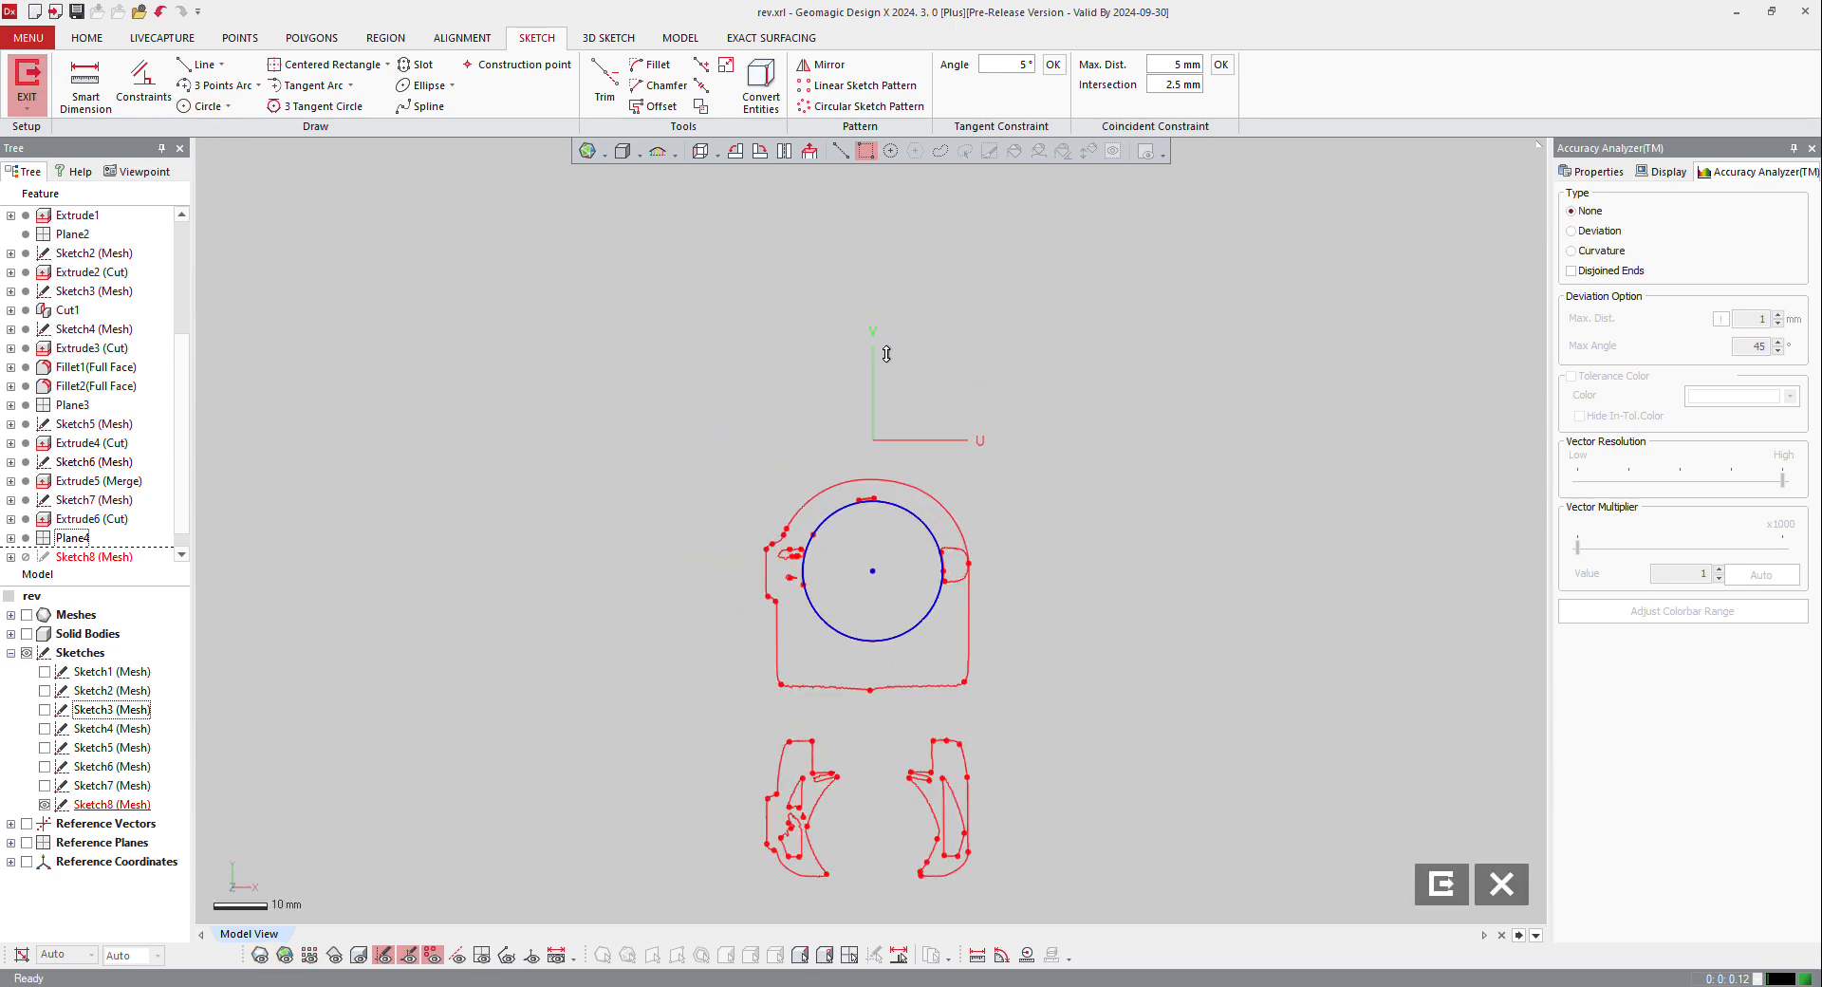
{"action": "left_click", "coordinate": [223, 67]}
{"action": "left_click", "coordinate": [228, 108]}
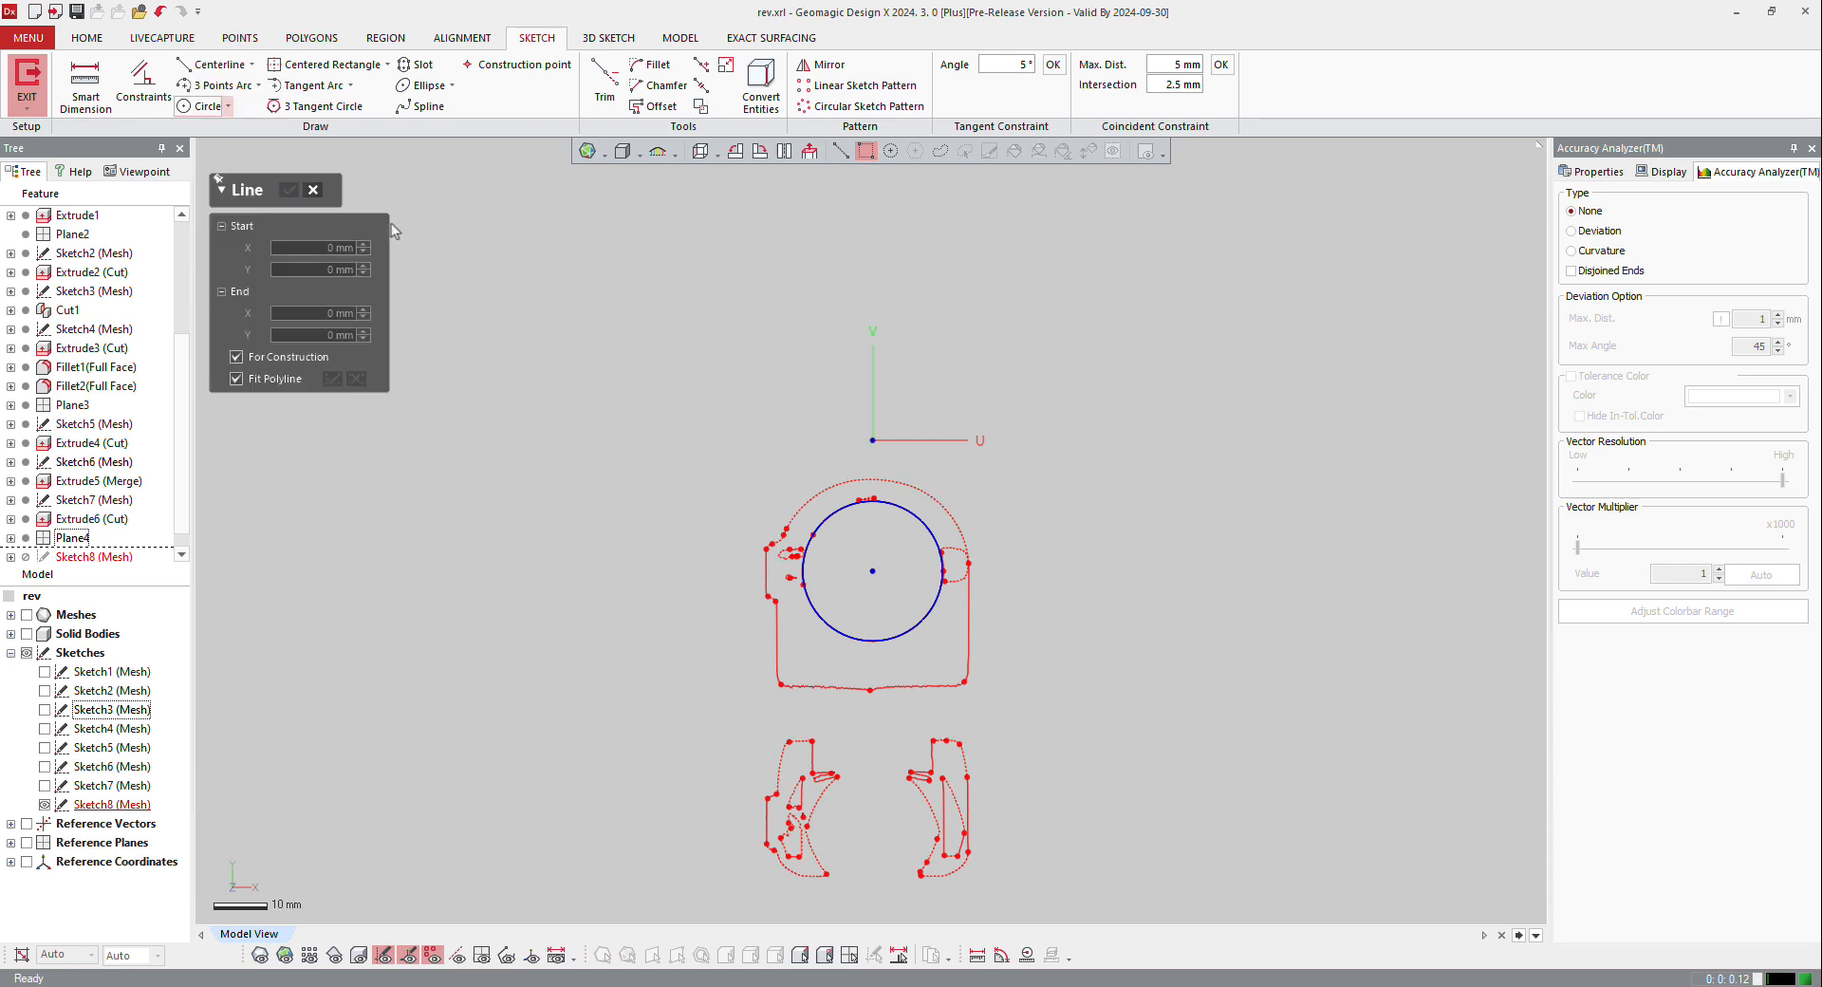
{"action": "left_click", "coordinate": [872, 439]}
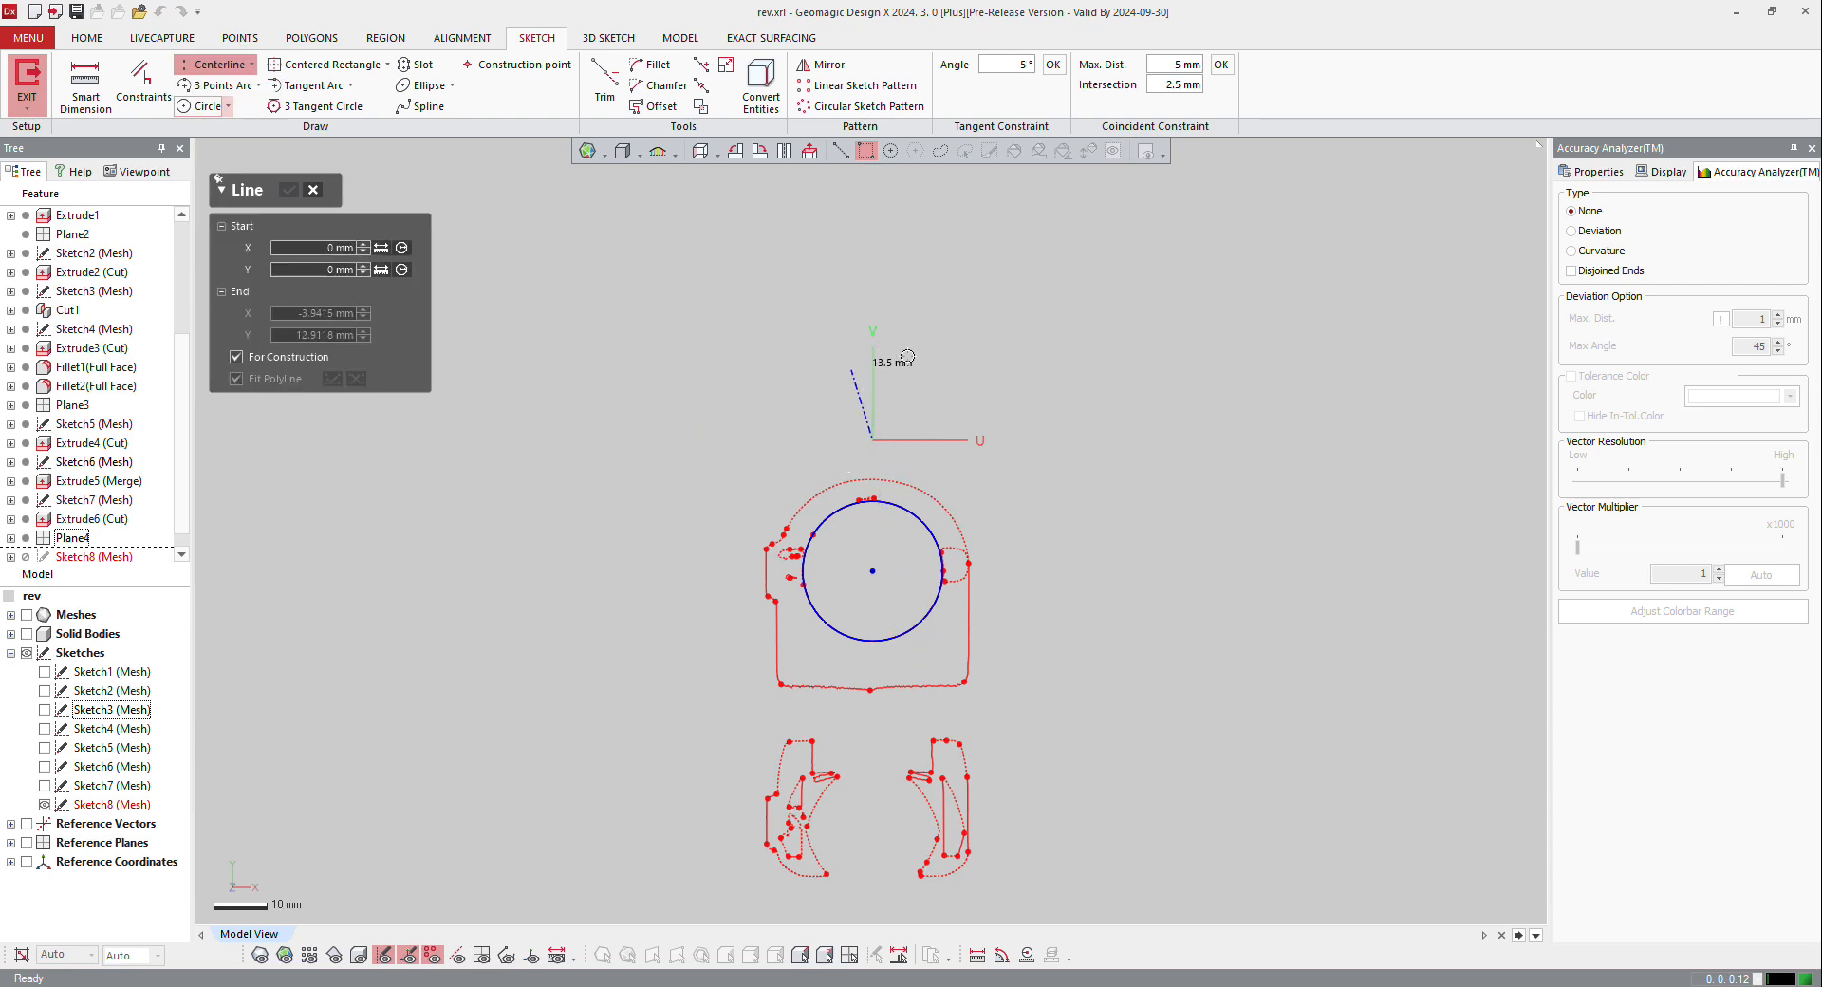
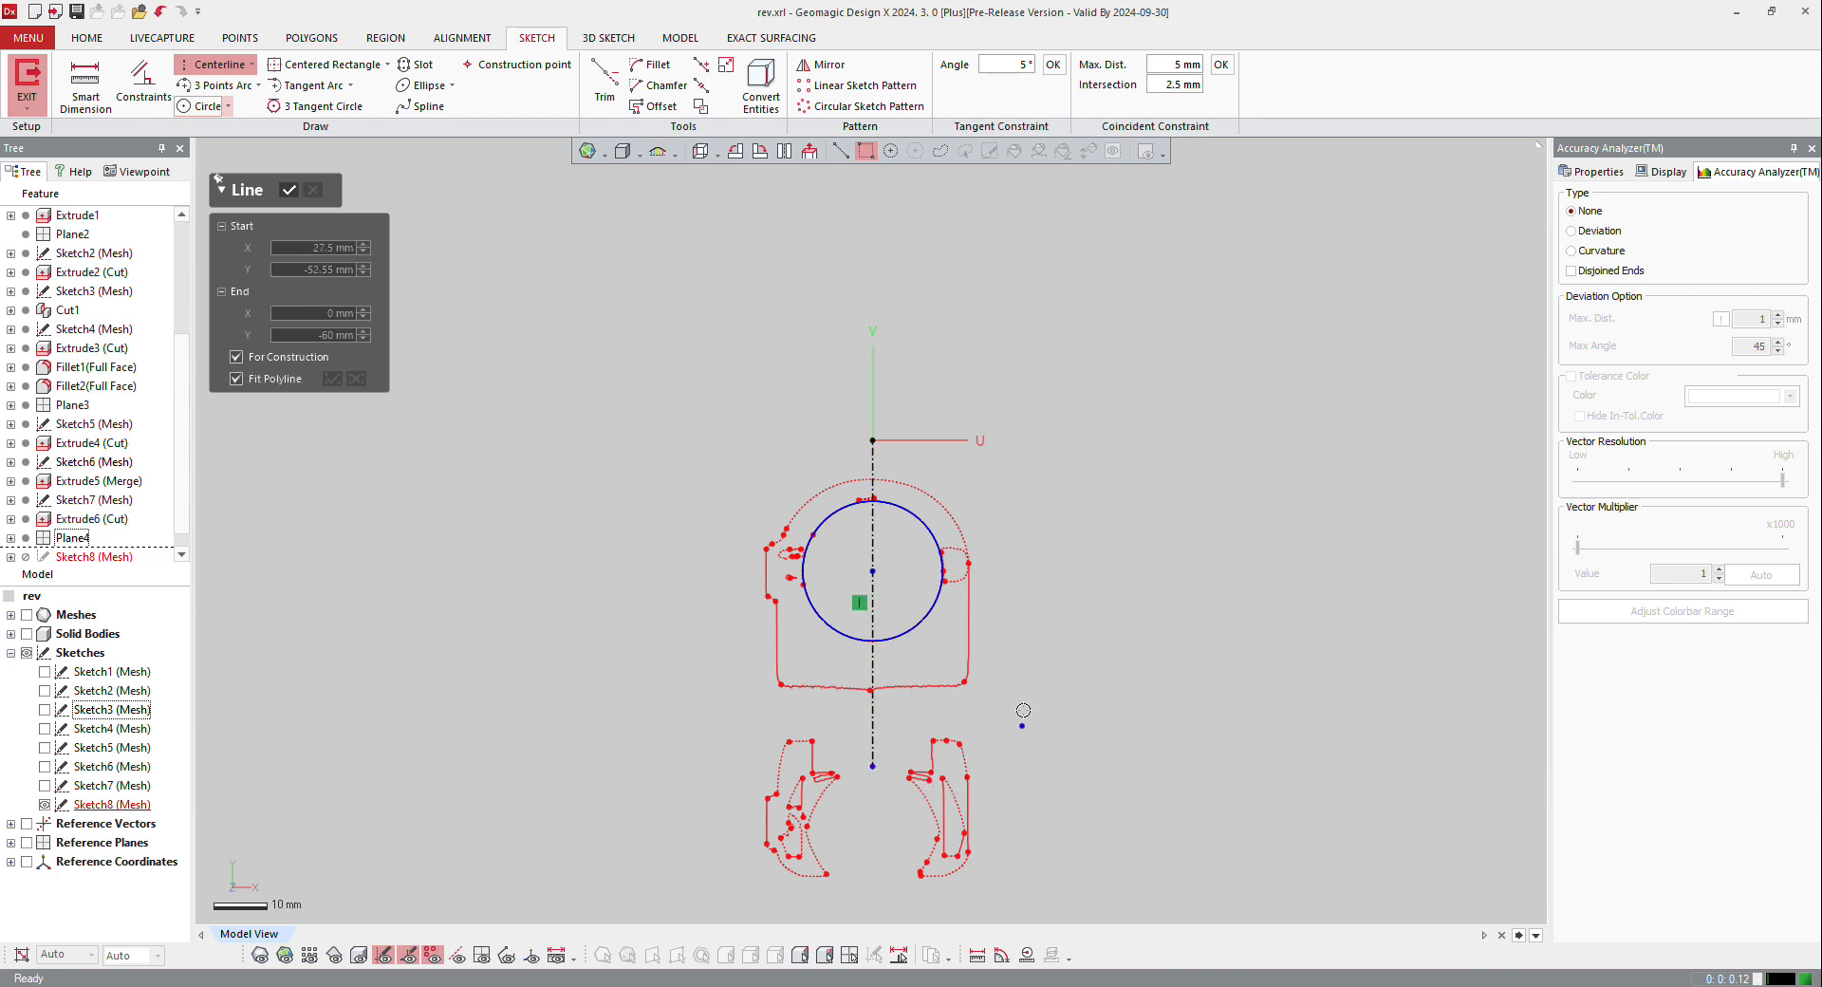
Step: Finish the vertical construction centerline through the circle and constrain the circle's centre point coincident with it
{"action": "key", "text": "Escape"}
{"action": "scroll", "coordinate": [863, 593], "scroll_direction": "up", "scroll_amount": 5}
{"action": "double_click", "coordinate": [858, 545]}
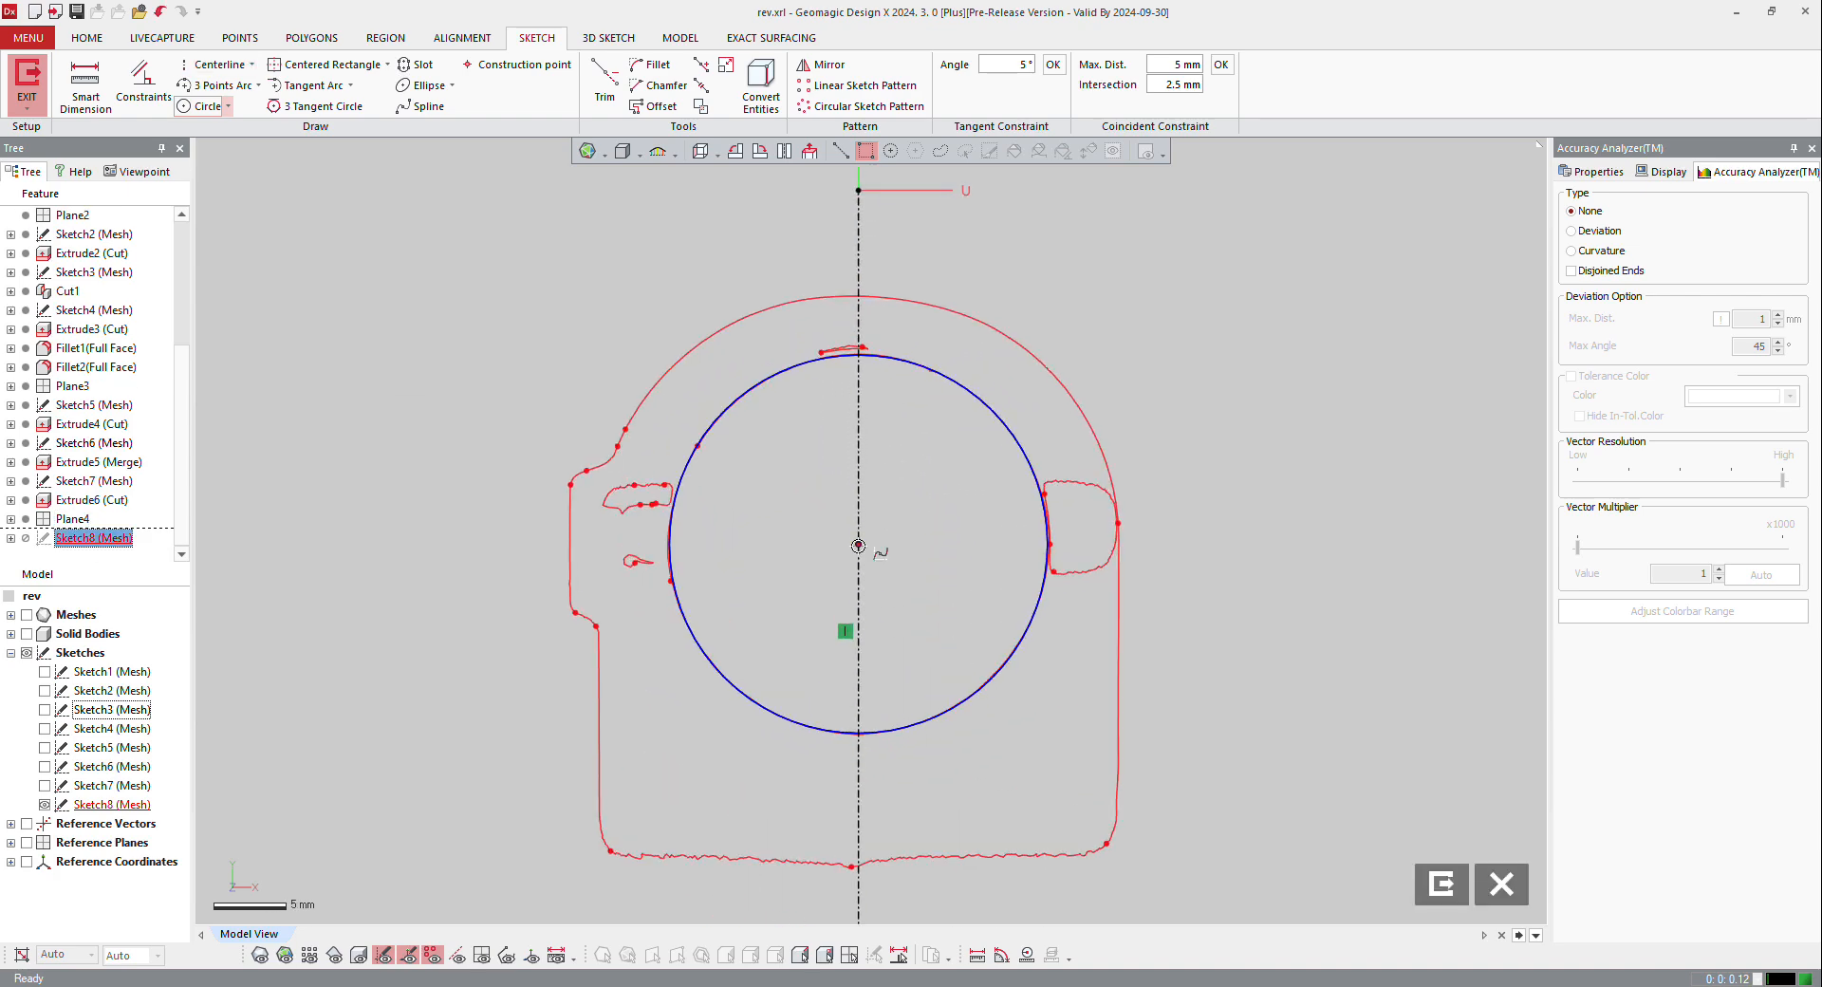
{"action": "left_click", "coordinate": [858, 481]}
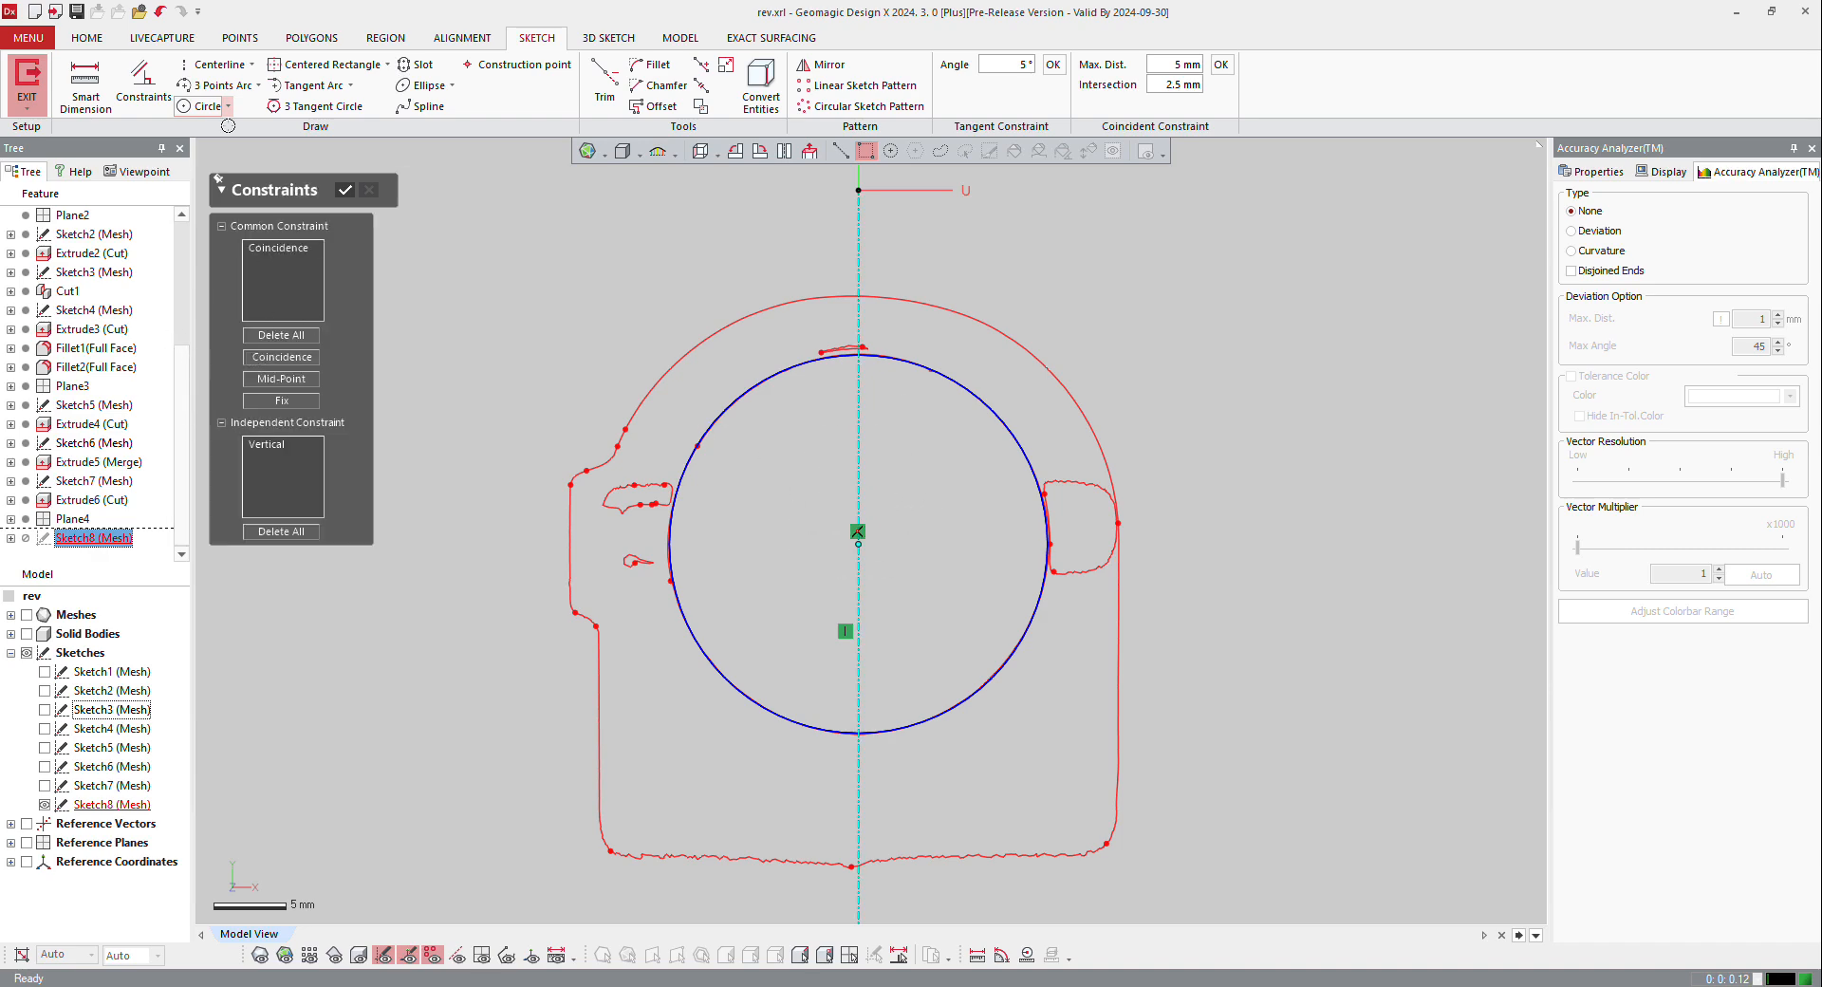
{"action": "left_click", "coordinate": [347, 188]}
Step: Dimension the circle's diameter as 25.7 mm, rounded to 0.1, and exit the mesh sketch
{"action": "left_click", "coordinate": [85, 84]}
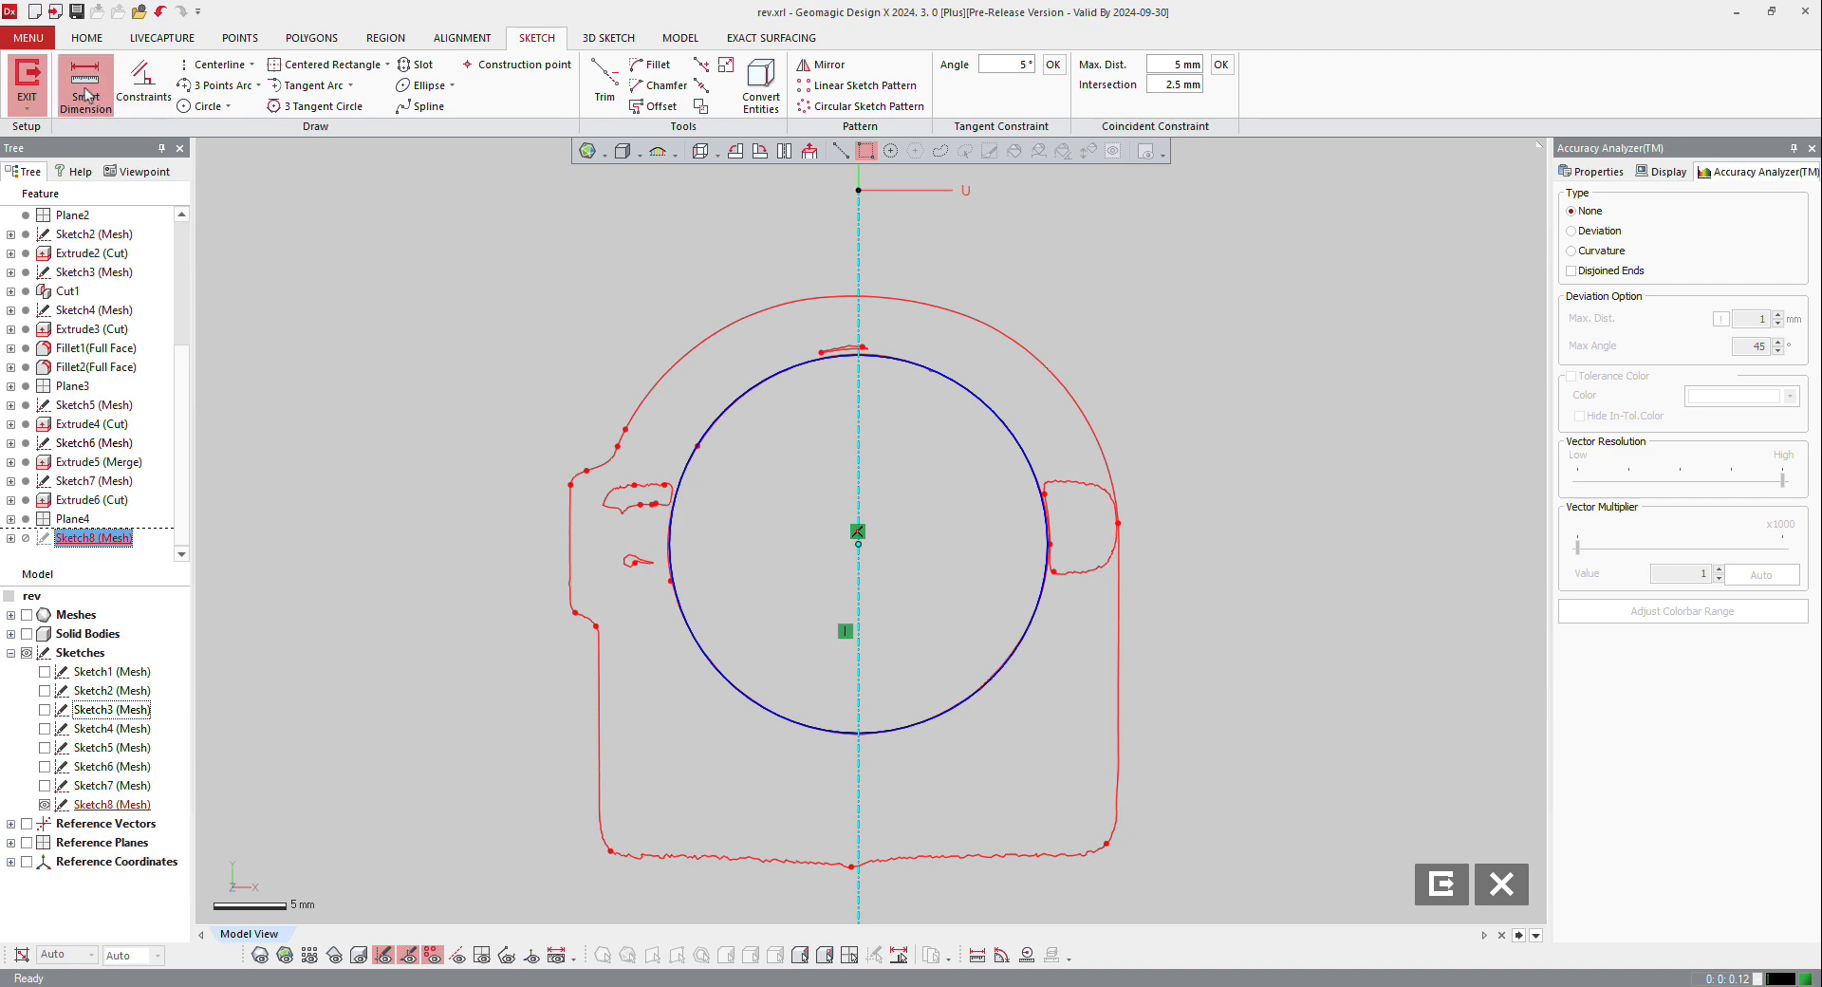
{"action": "left_click", "coordinate": [815, 358]}
{"action": "left_click", "coordinate": [485, 367]}
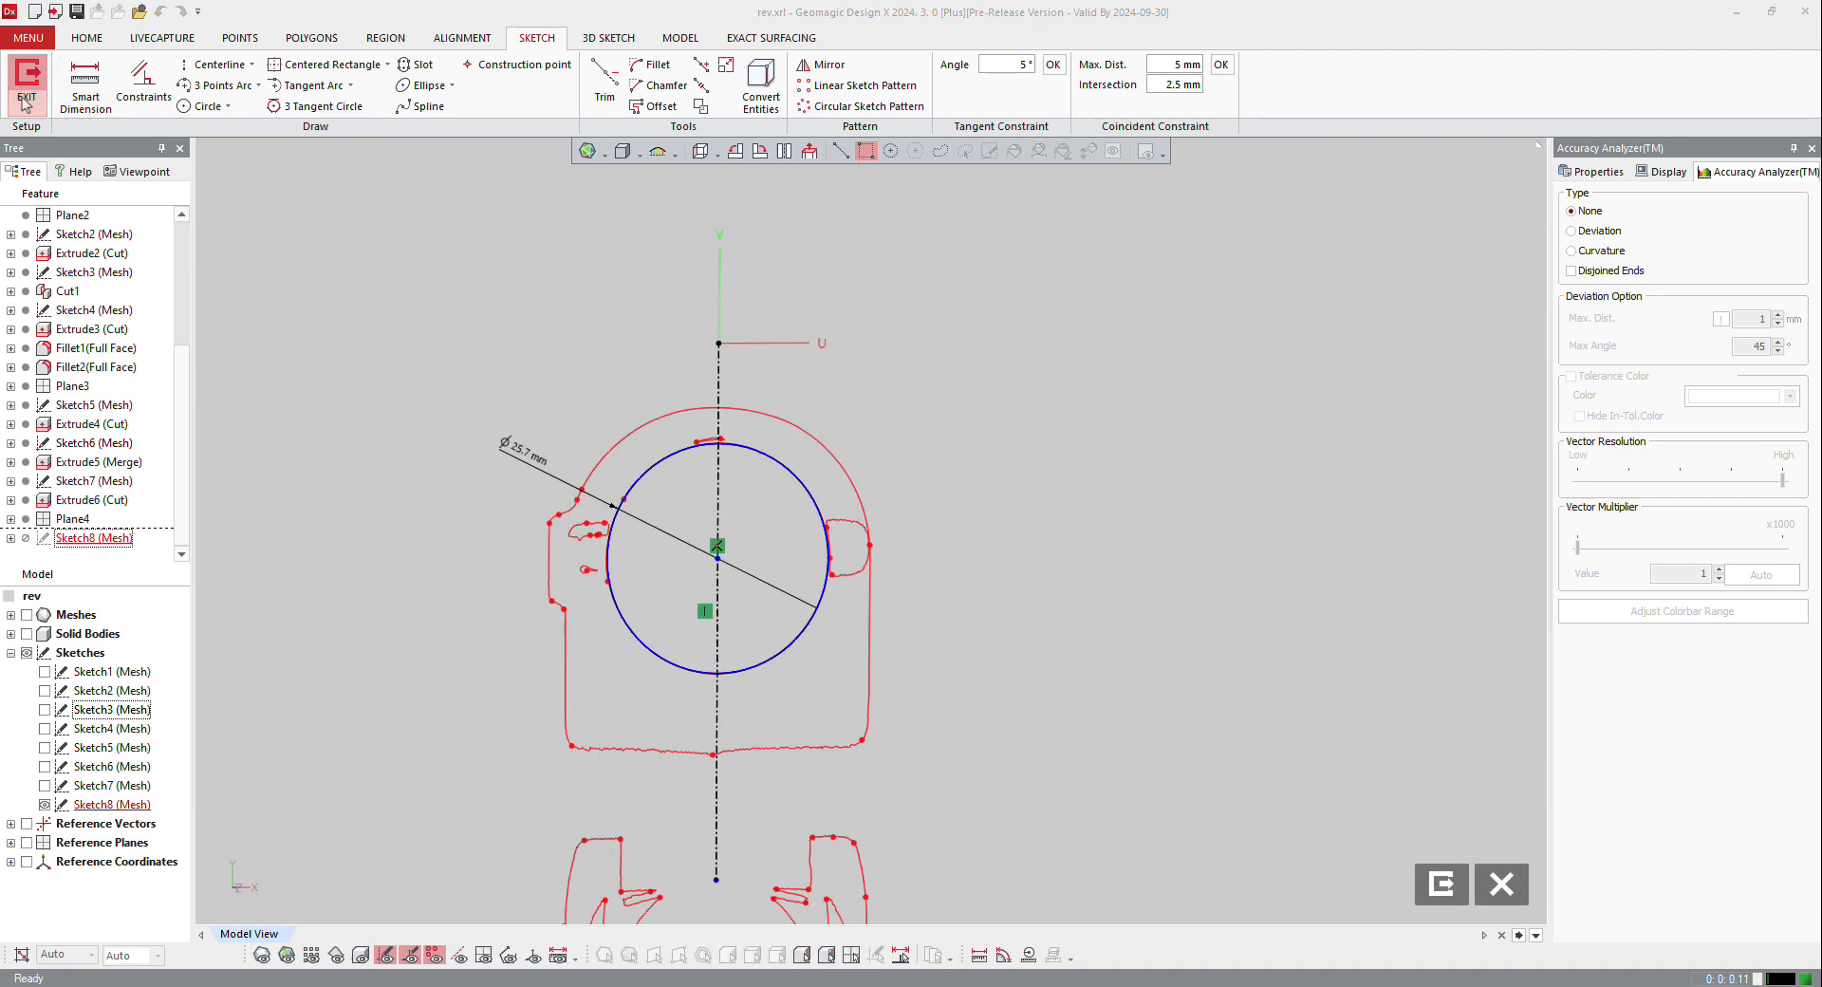
{"action": "left_click", "coordinate": [27, 100]}
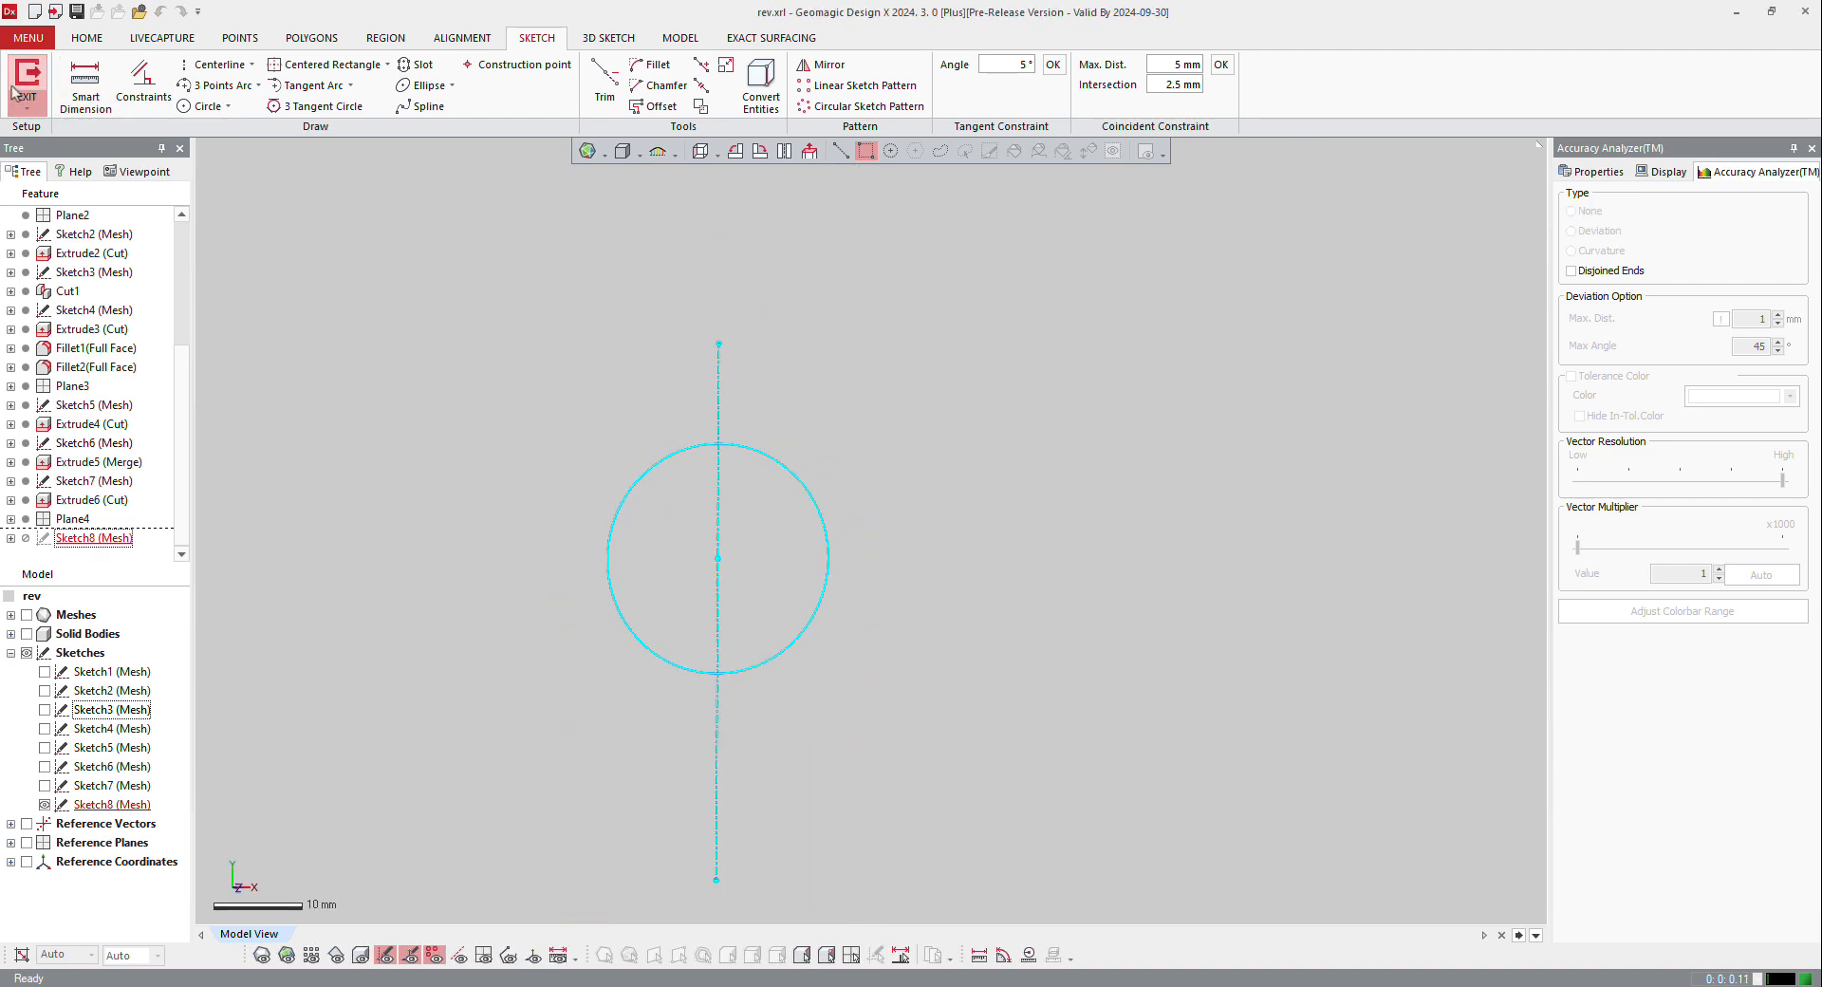
Step: Extrude the circle profile as a Through All cut in the flipped direction, running down through the tube and base
{"action": "left_click", "coordinate": [805, 490]}
{"action": "right_click", "coordinate": [805, 489]}
{"action": "left_click", "coordinate": [806, 490]}
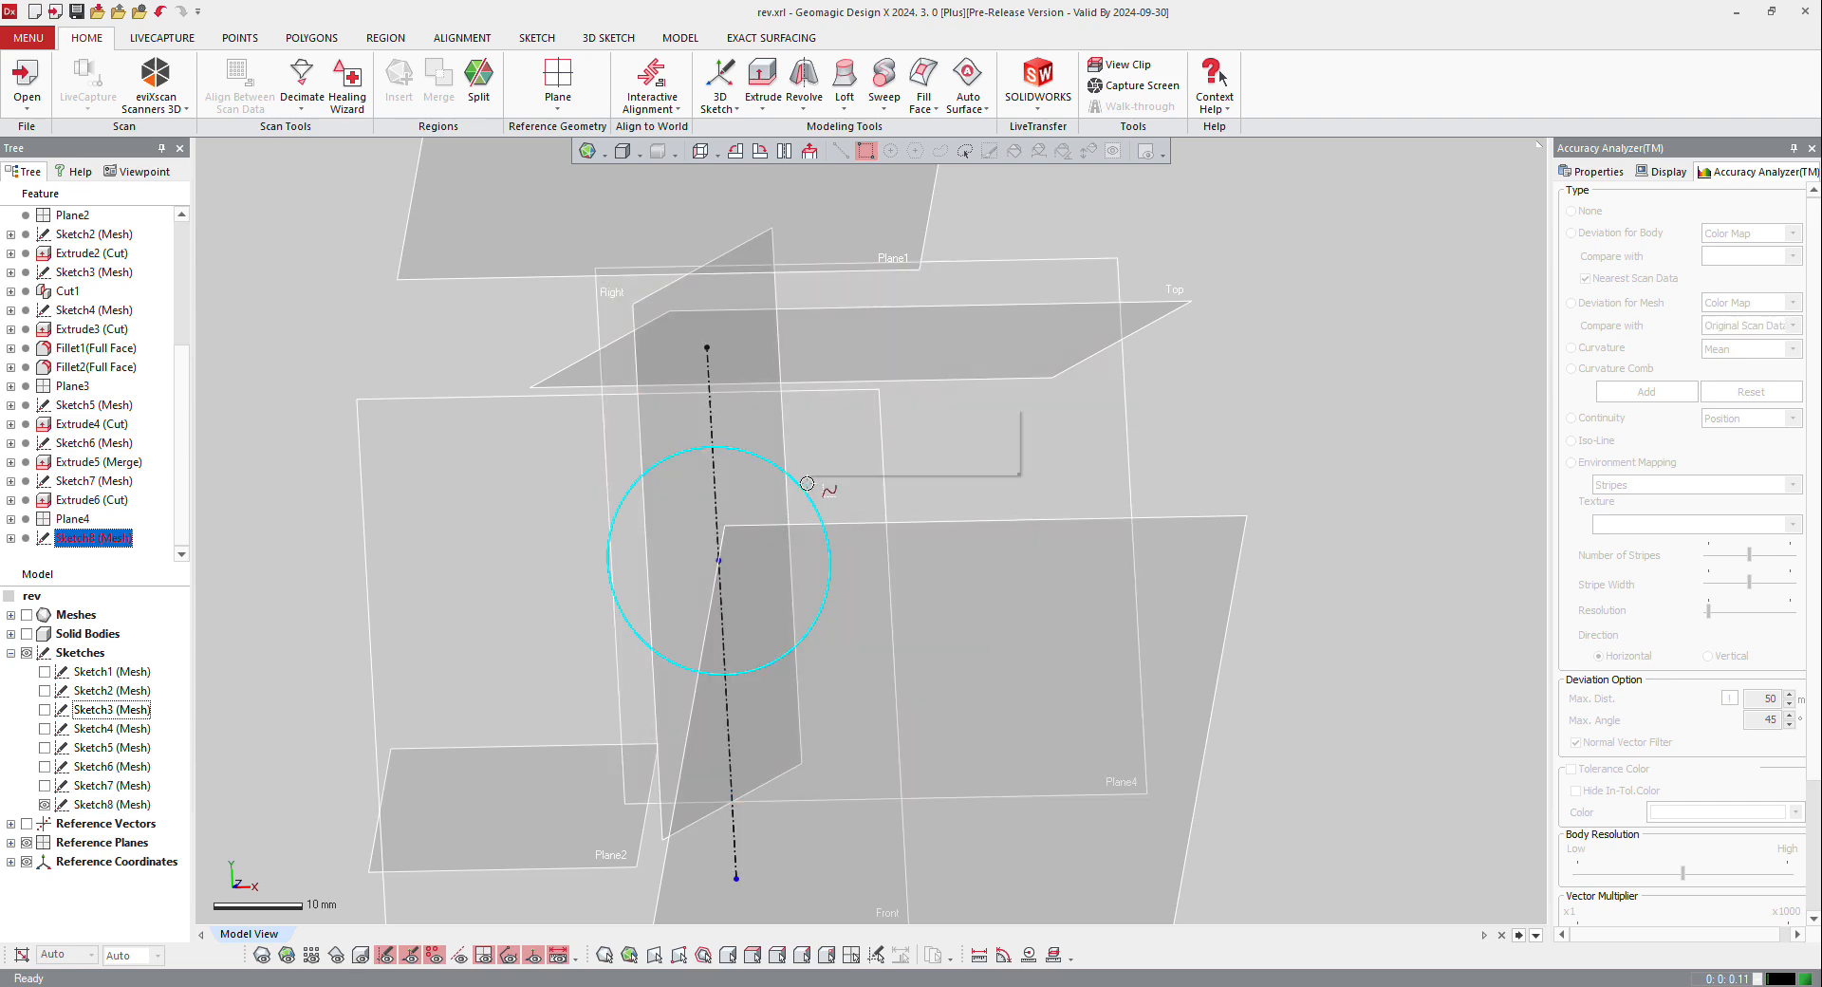
{"action": "right_click", "coordinate": [806, 483]}
{"action": "left_click", "coordinate": [825, 442]}
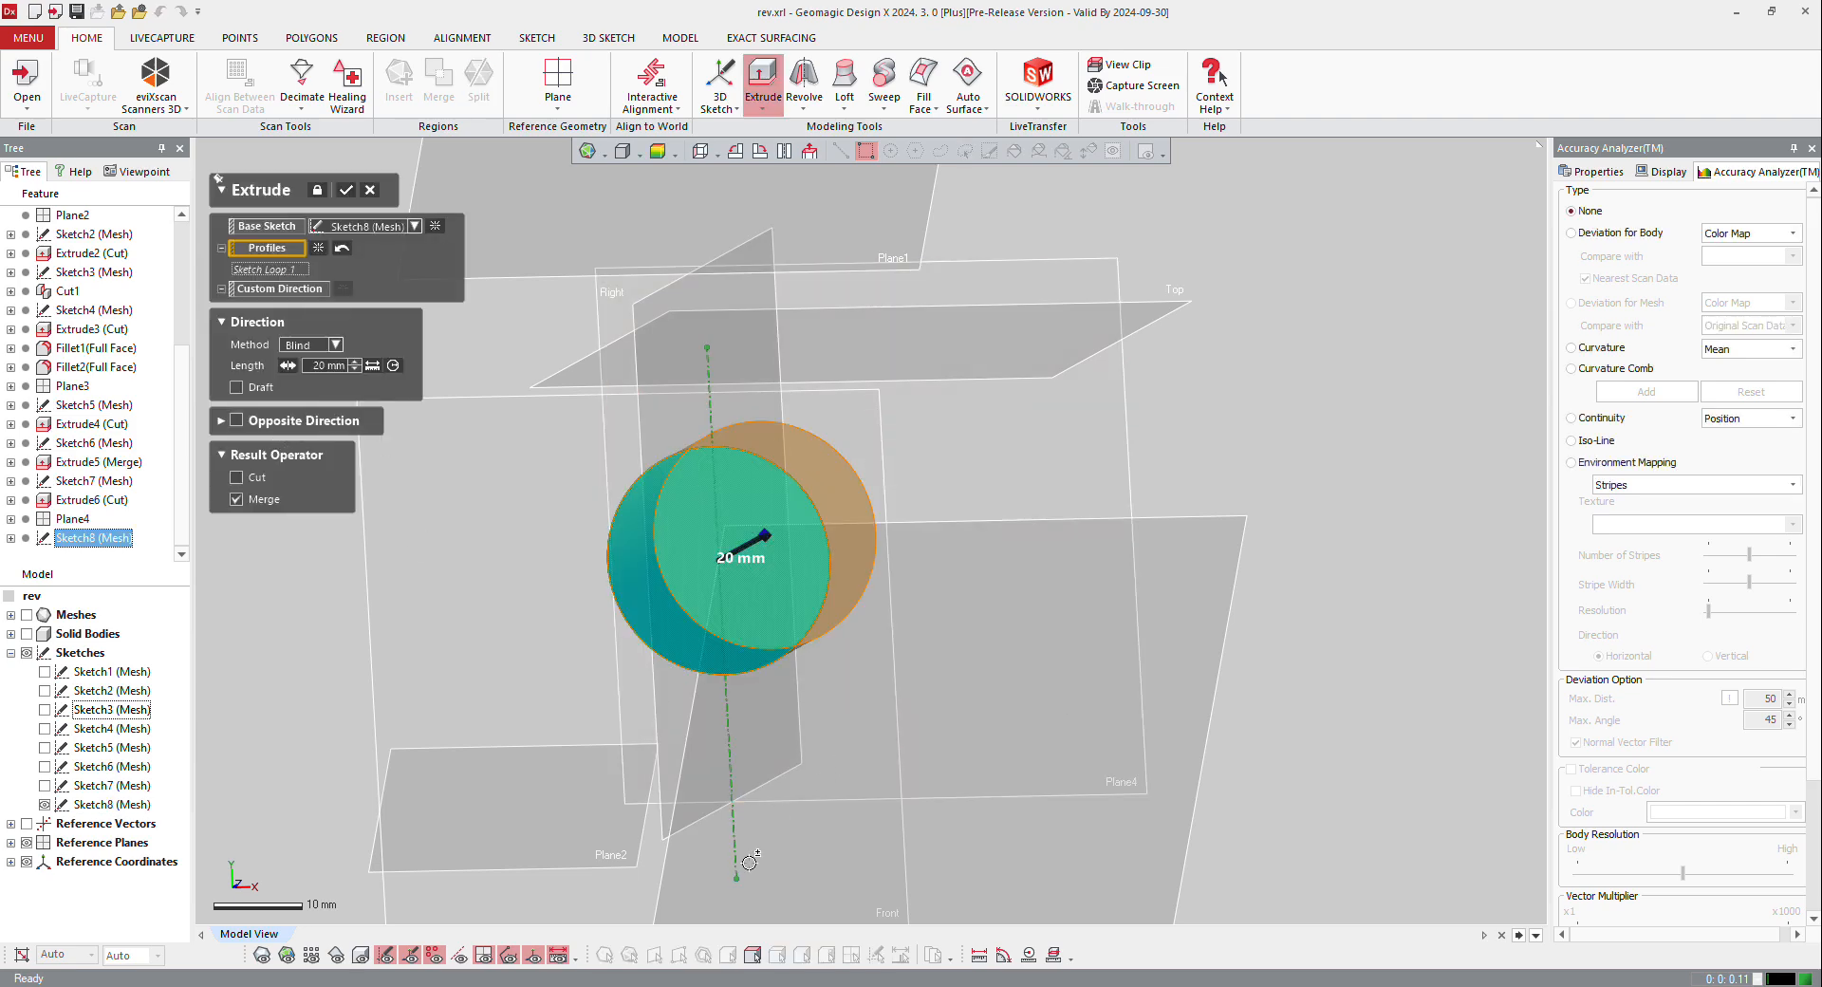
{"action": "left_click", "coordinate": [850, 952]}
{"action": "scroll", "coordinate": [978, 715], "scroll_direction": "down", "scroll_amount": 4}
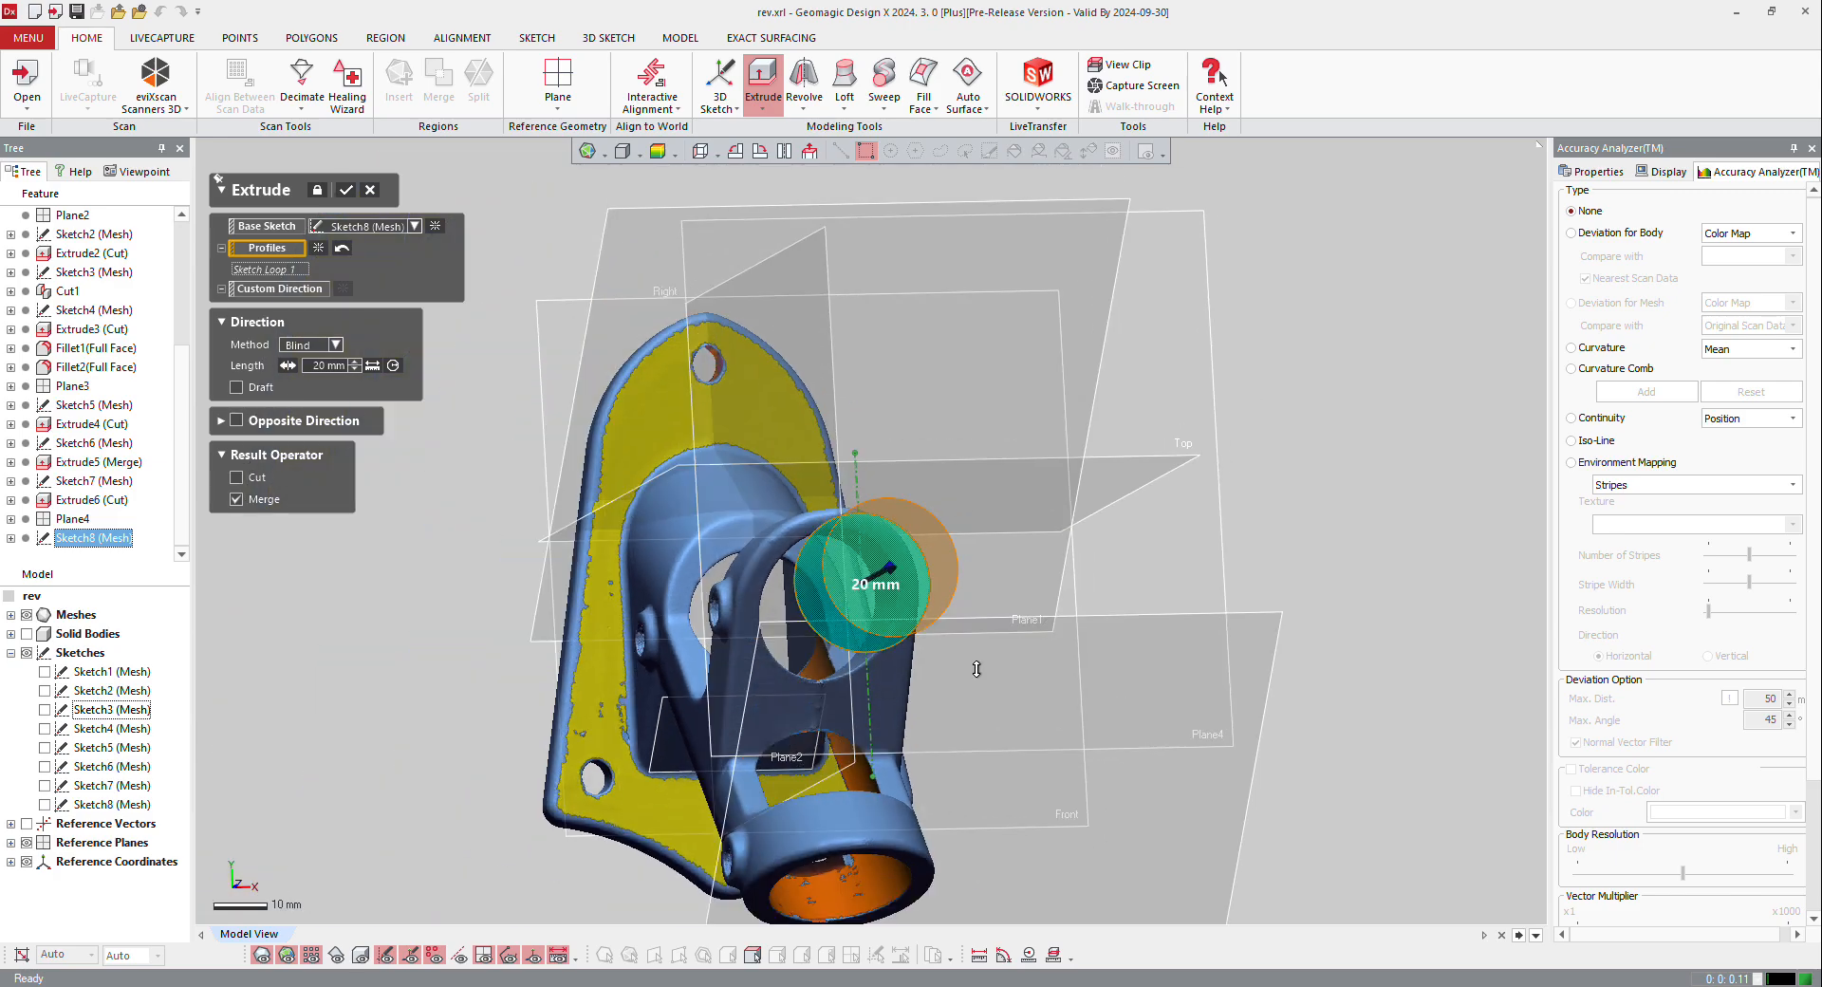
{"action": "right_click_drag", "start_coordinate": [976, 671], "coordinate": [1304, 418]}
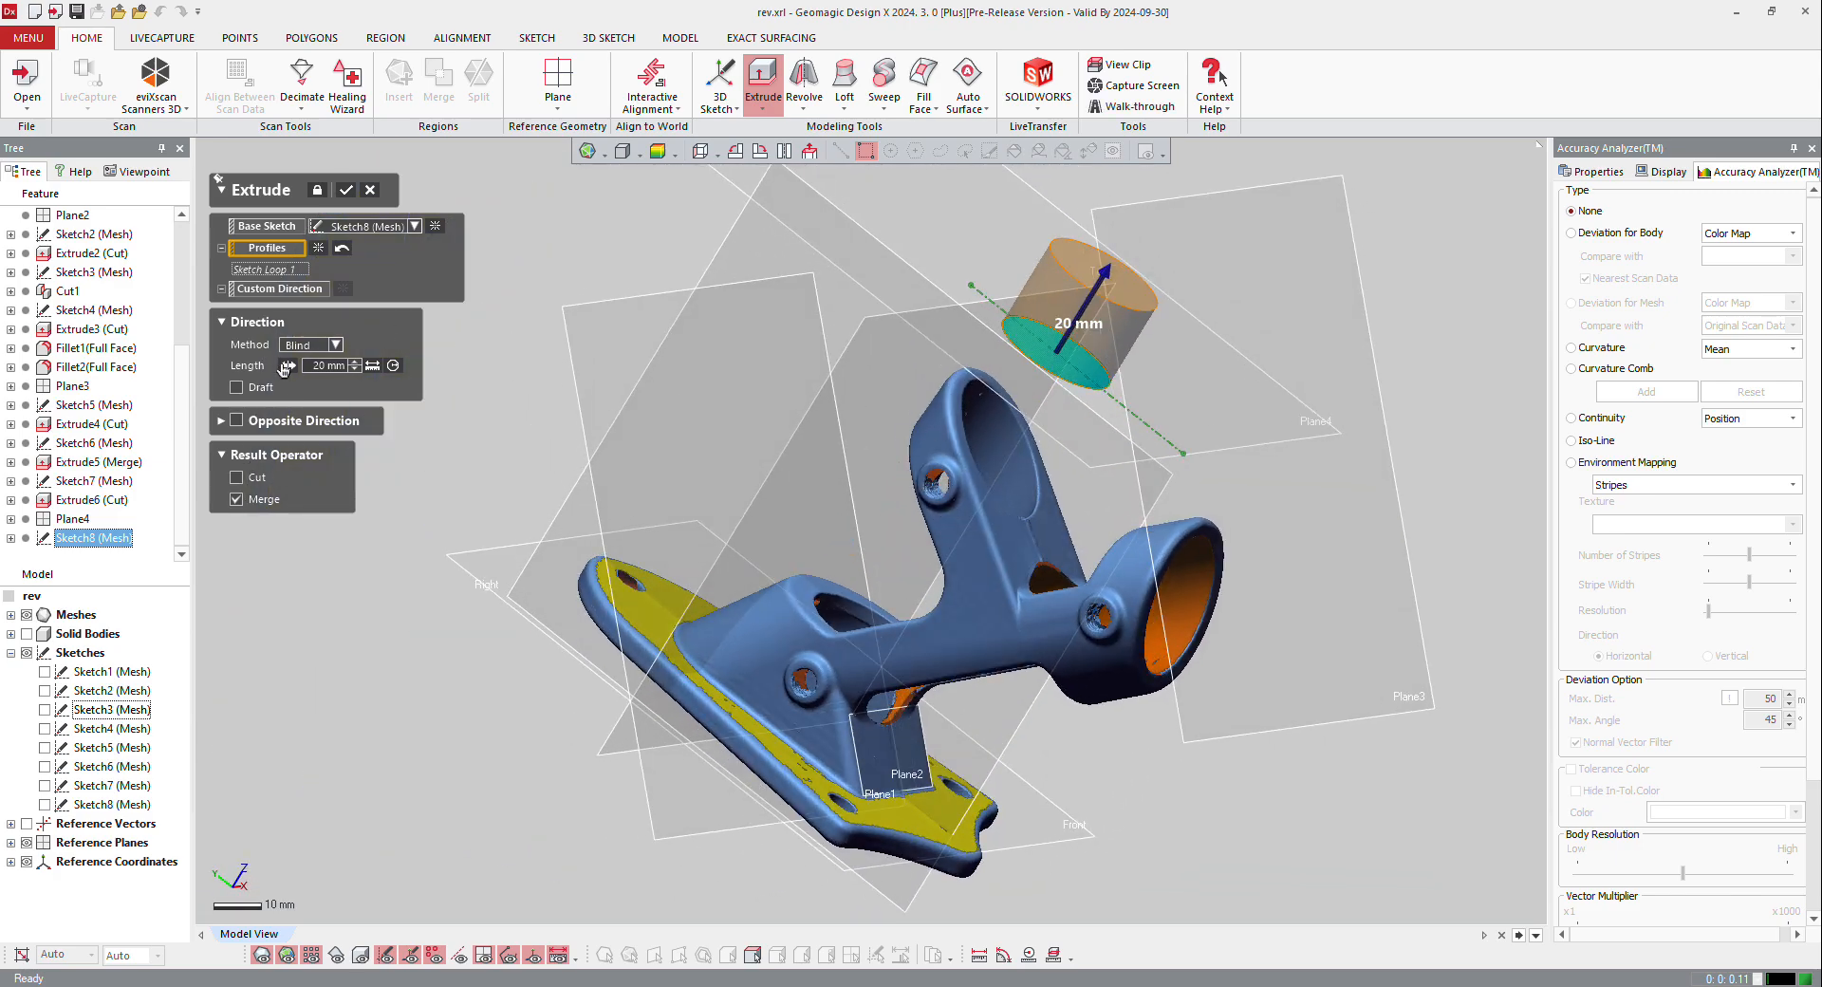
{"action": "left_click", "coordinate": [283, 367]}
{"action": "left_click", "coordinate": [307, 347]}
{"action": "left_click", "coordinate": [328, 380]}
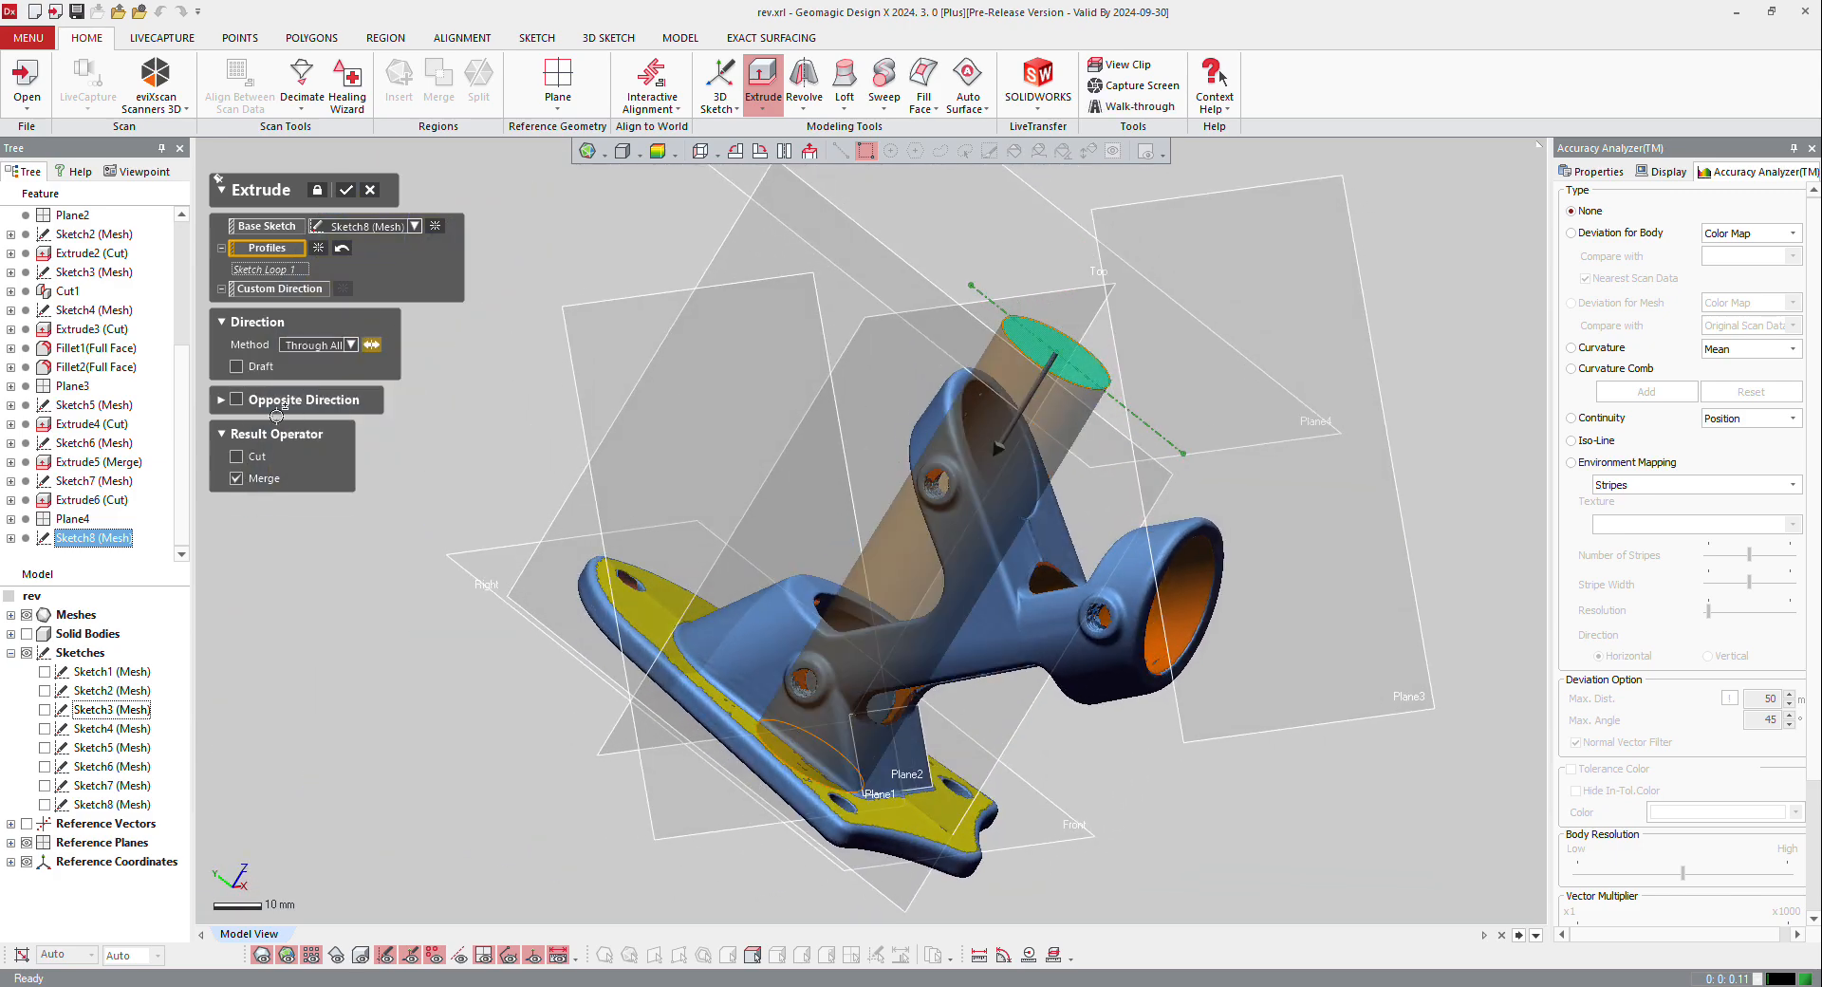
{"action": "left_click", "coordinate": [237, 458]}
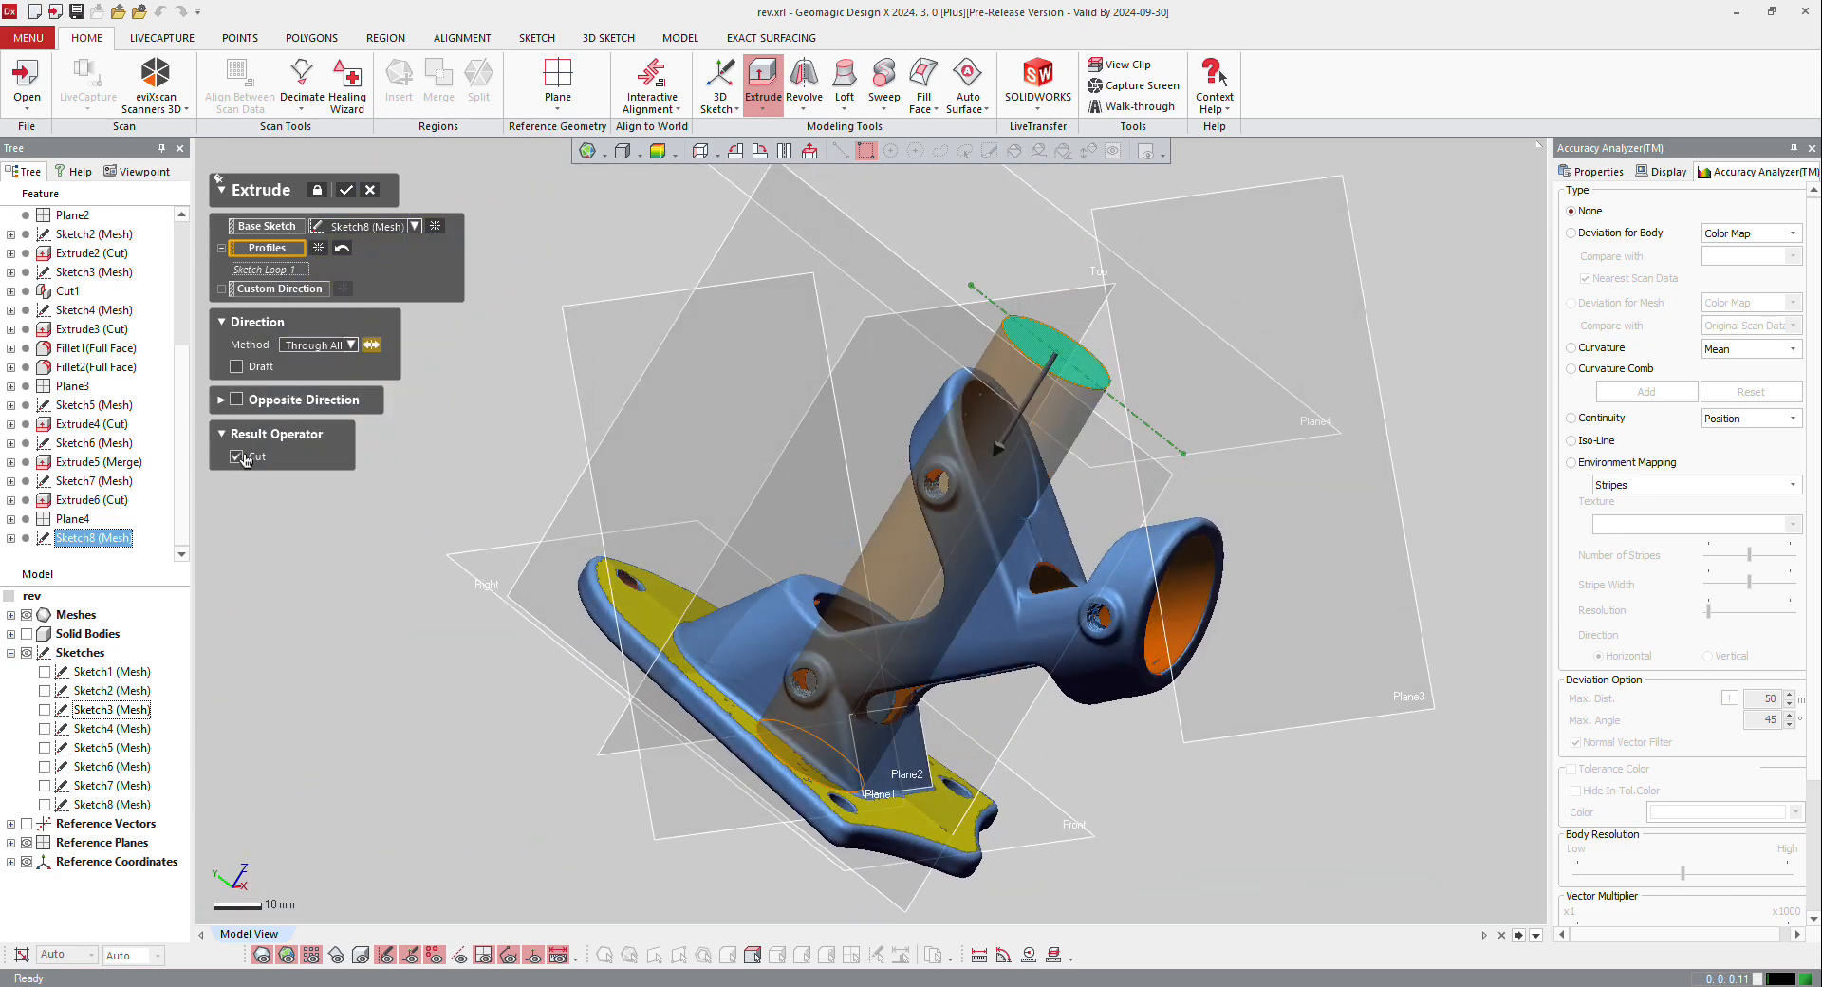
{"action": "left_click", "coordinate": [347, 189]}
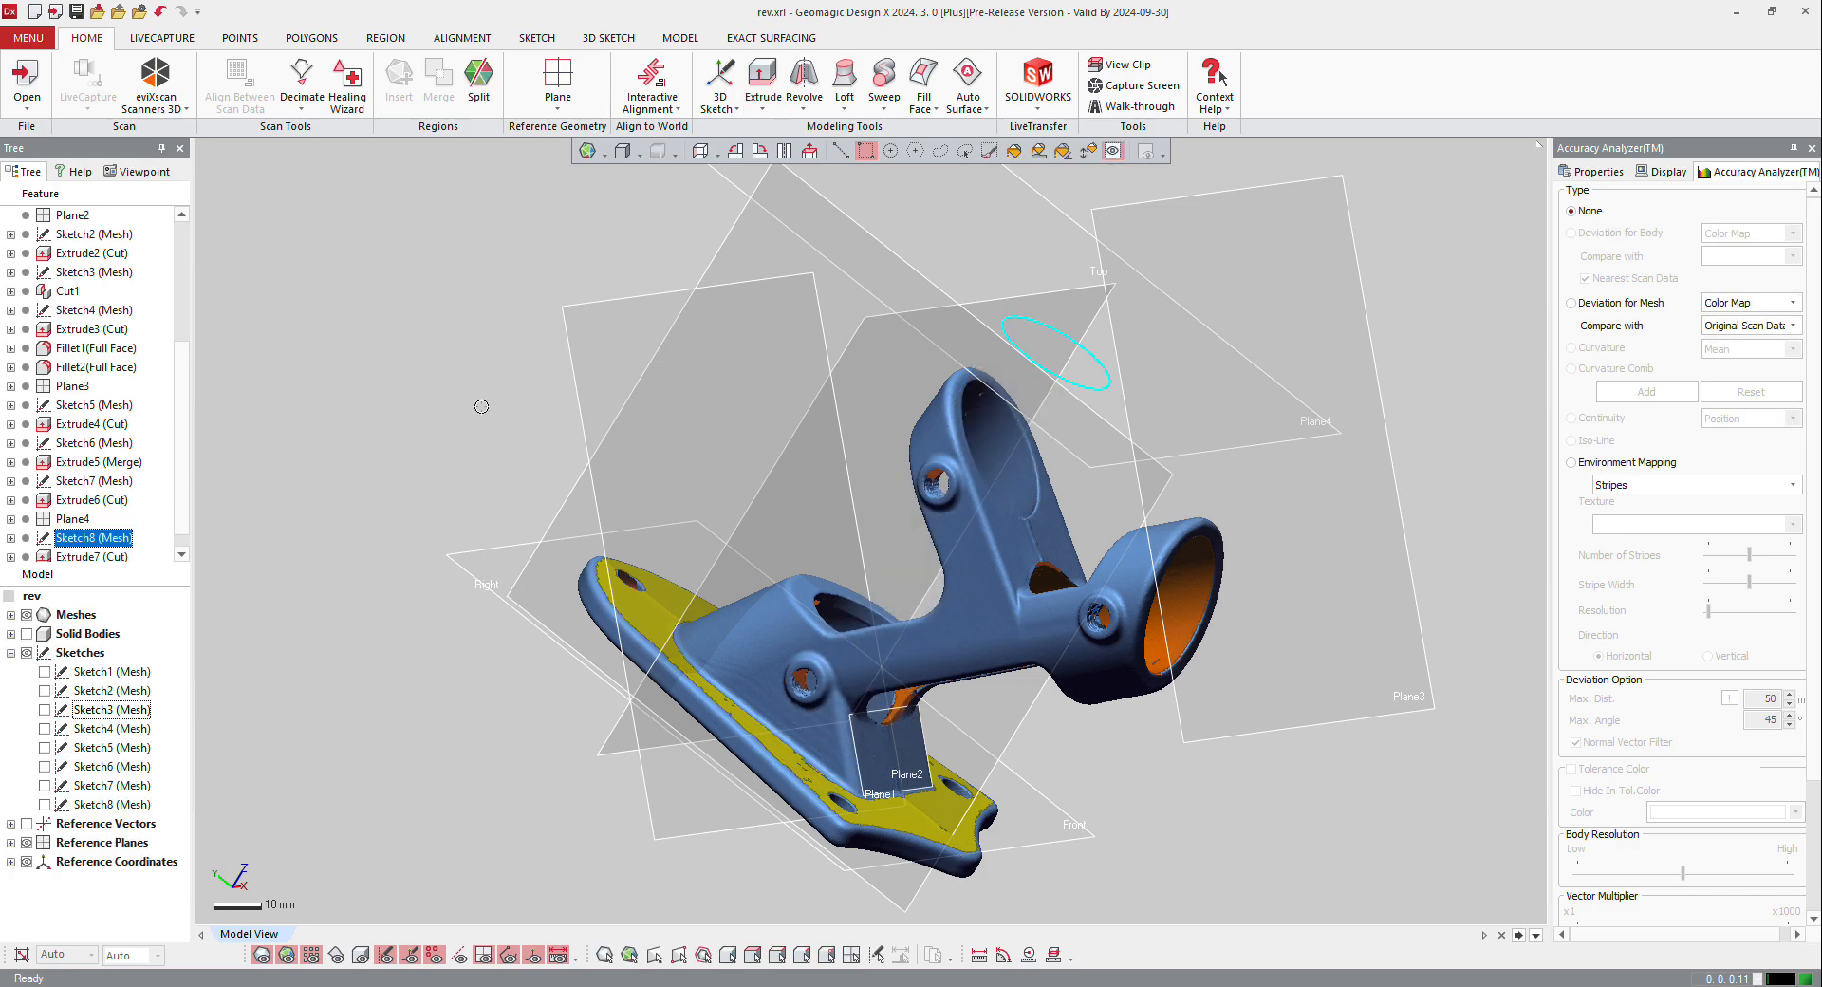
Step: Examine the base's underside on the solid and the scan mesh, comparing the bore openings with the recess
{"action": "right_click_drag", "start_coordinate": [854, 655], "coordinate": [972, 403]}
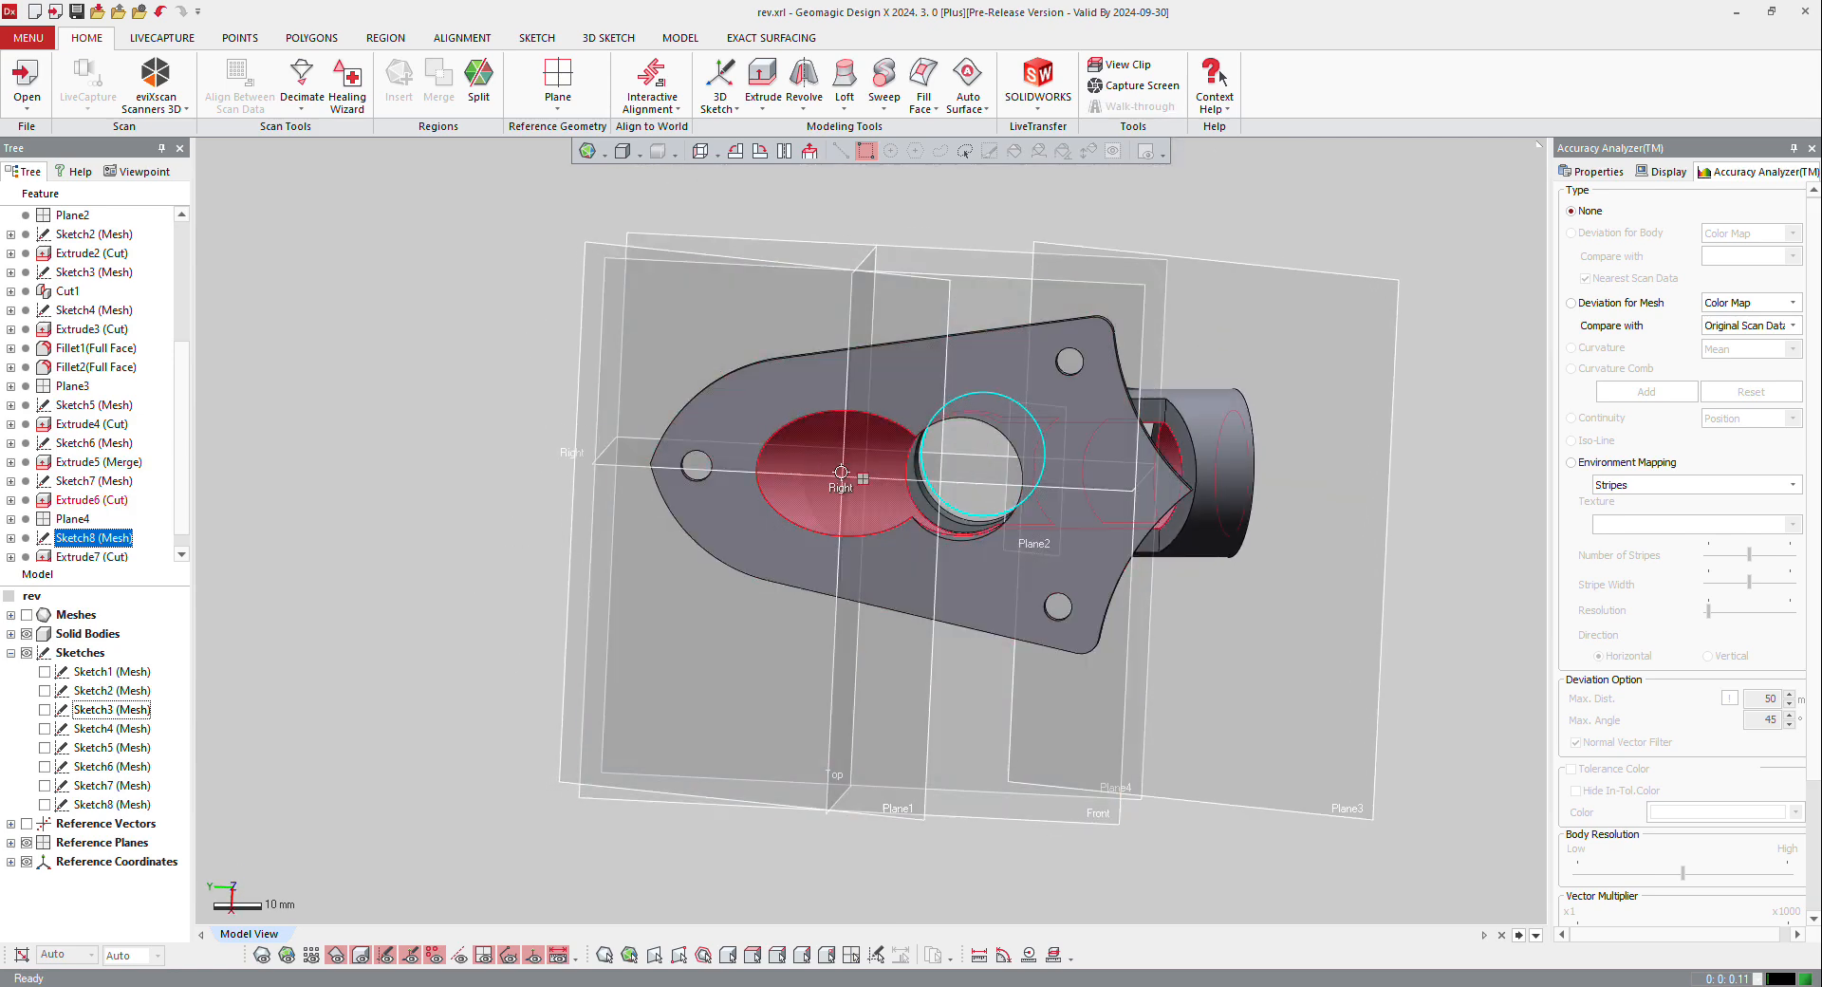
{"action": "right_click_drag", "start_coordinate": [841, 472], "coordinate": [864, 646]}
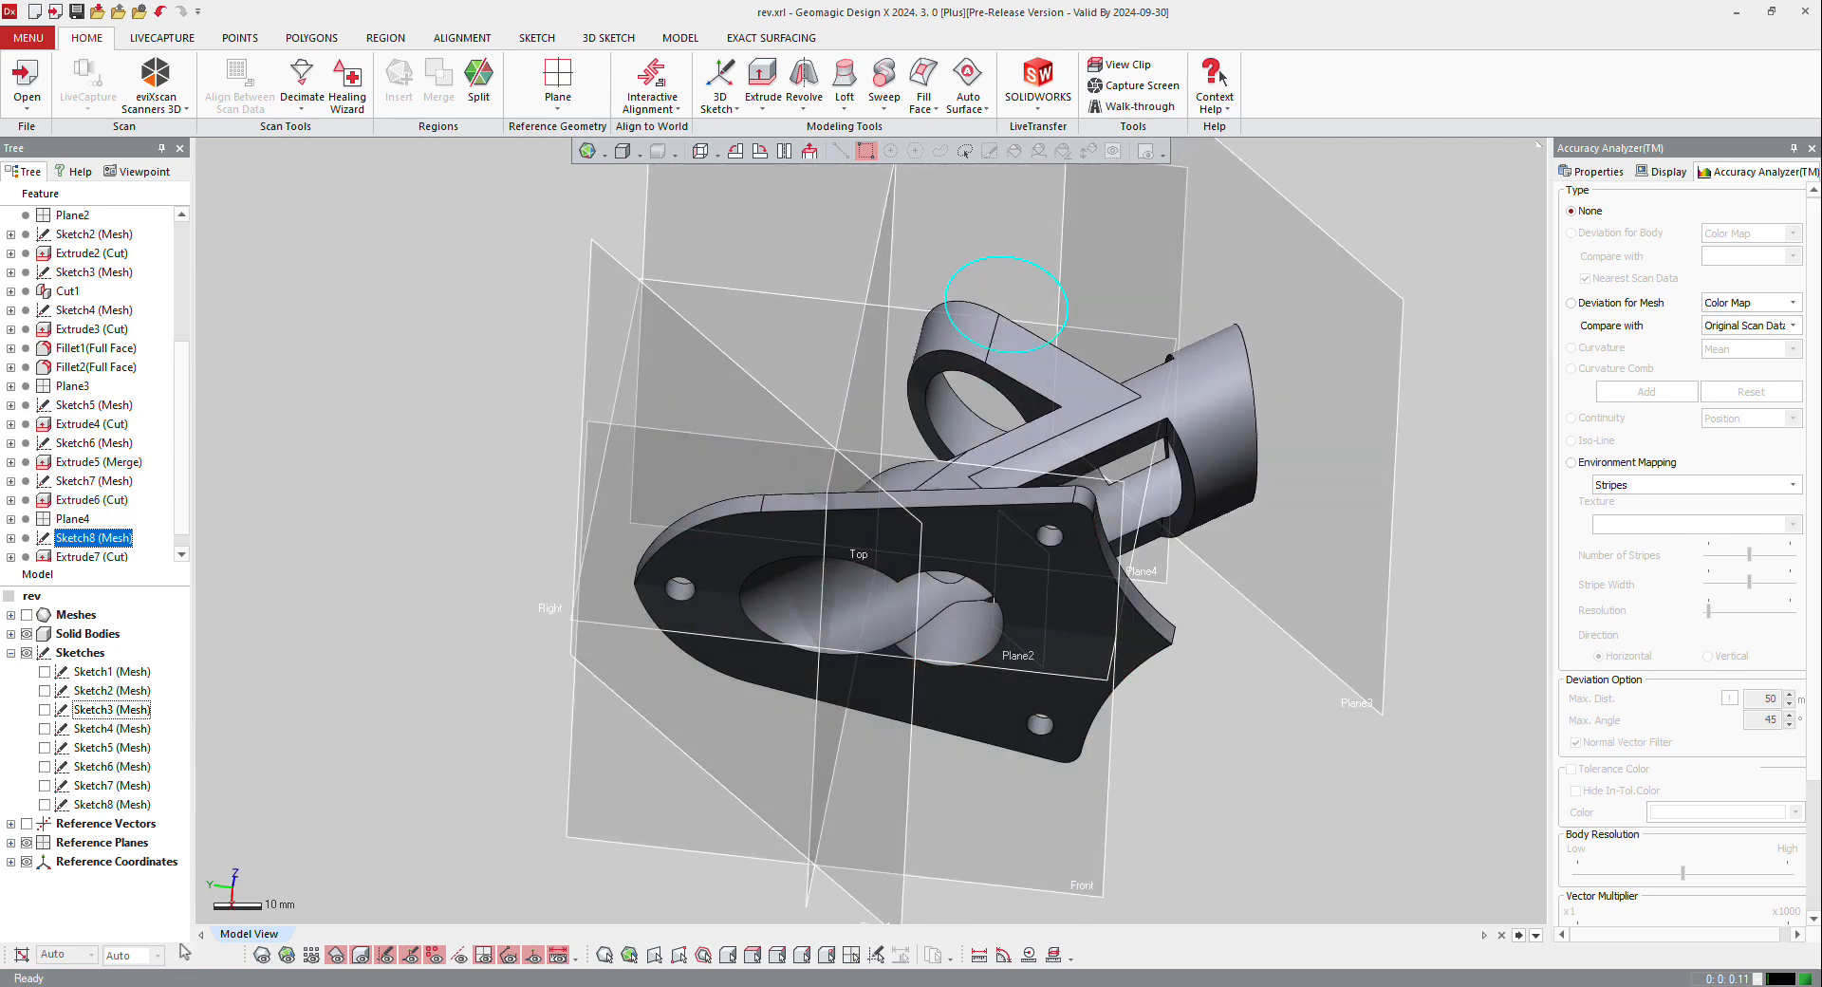
{"action": "key", "text": "Tab"}
{"action": "right_click_drag", "start_coordinate": [927, 544], "coordinate": [707, 707]}
{"action": "scroll", "coordinate": [721, 492], "scroll_direction": "up", "scroll_amount": 5}
{"action": "scroll", "coordinate": [707, 707], "scroll_direction": "down", "scroll_amount": 3}
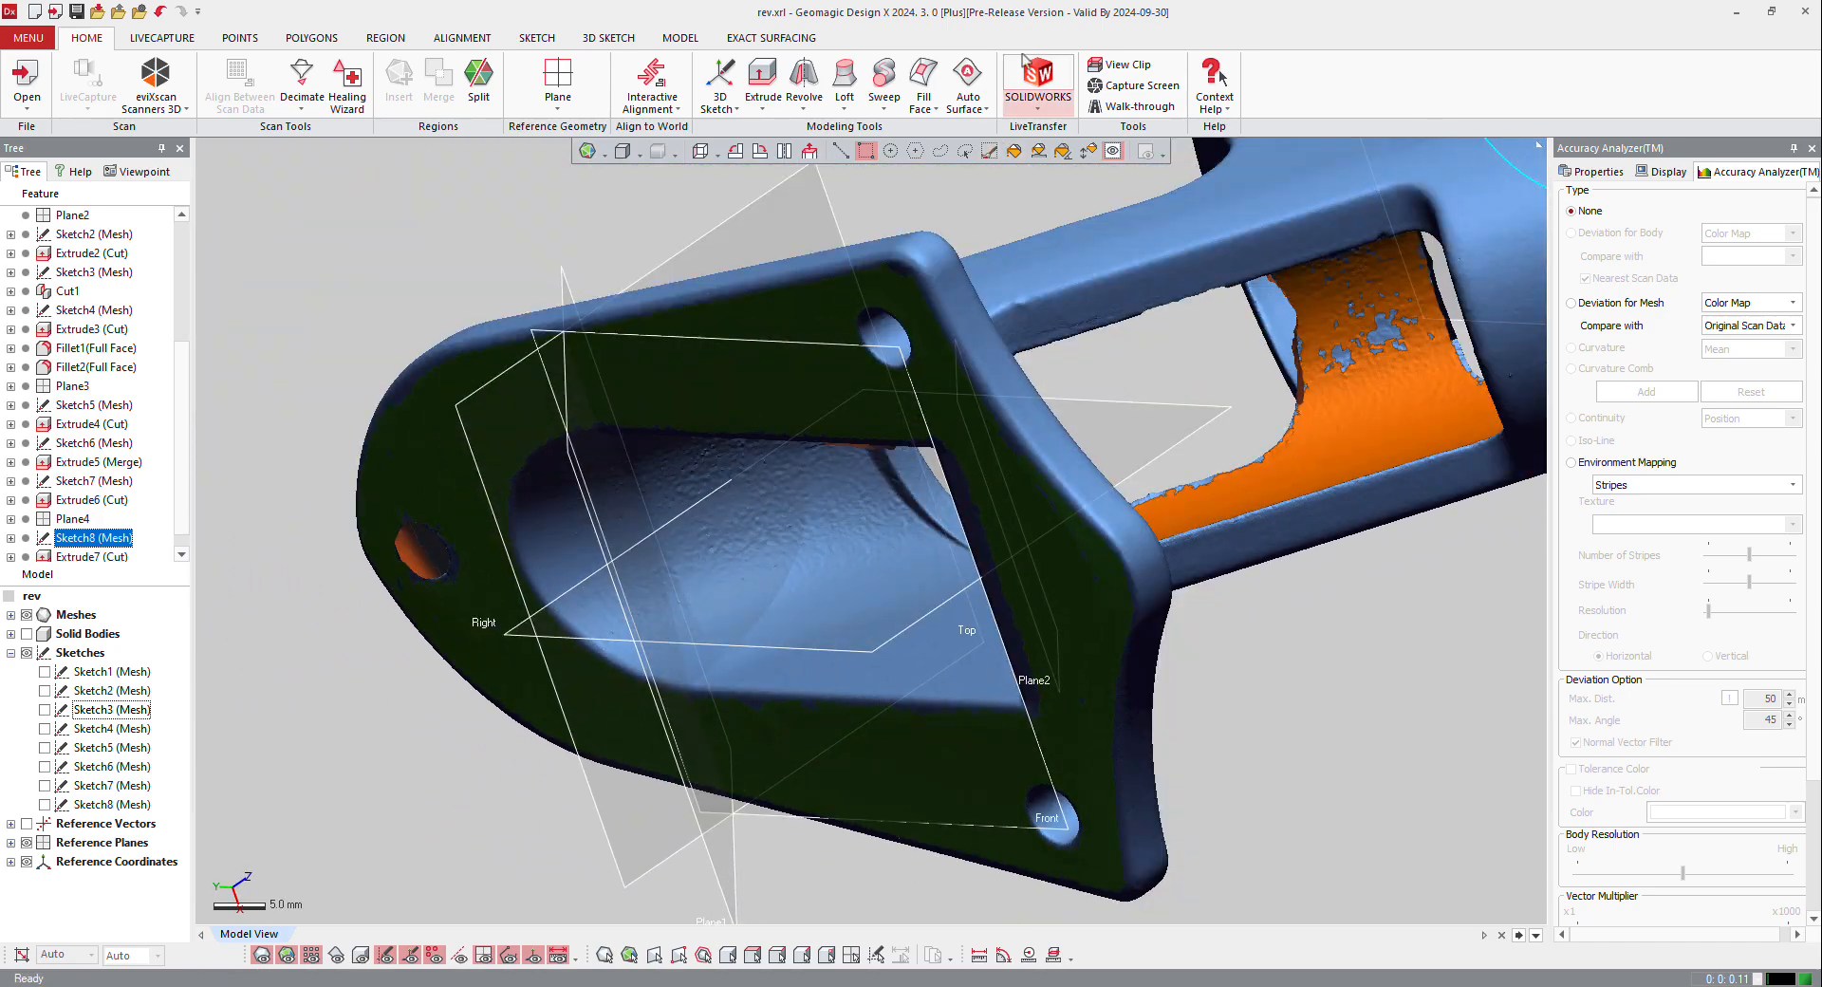
{"action": "right_click_drag", "start_coordinate": [662, 498], "coordinate": [1085, 572]}
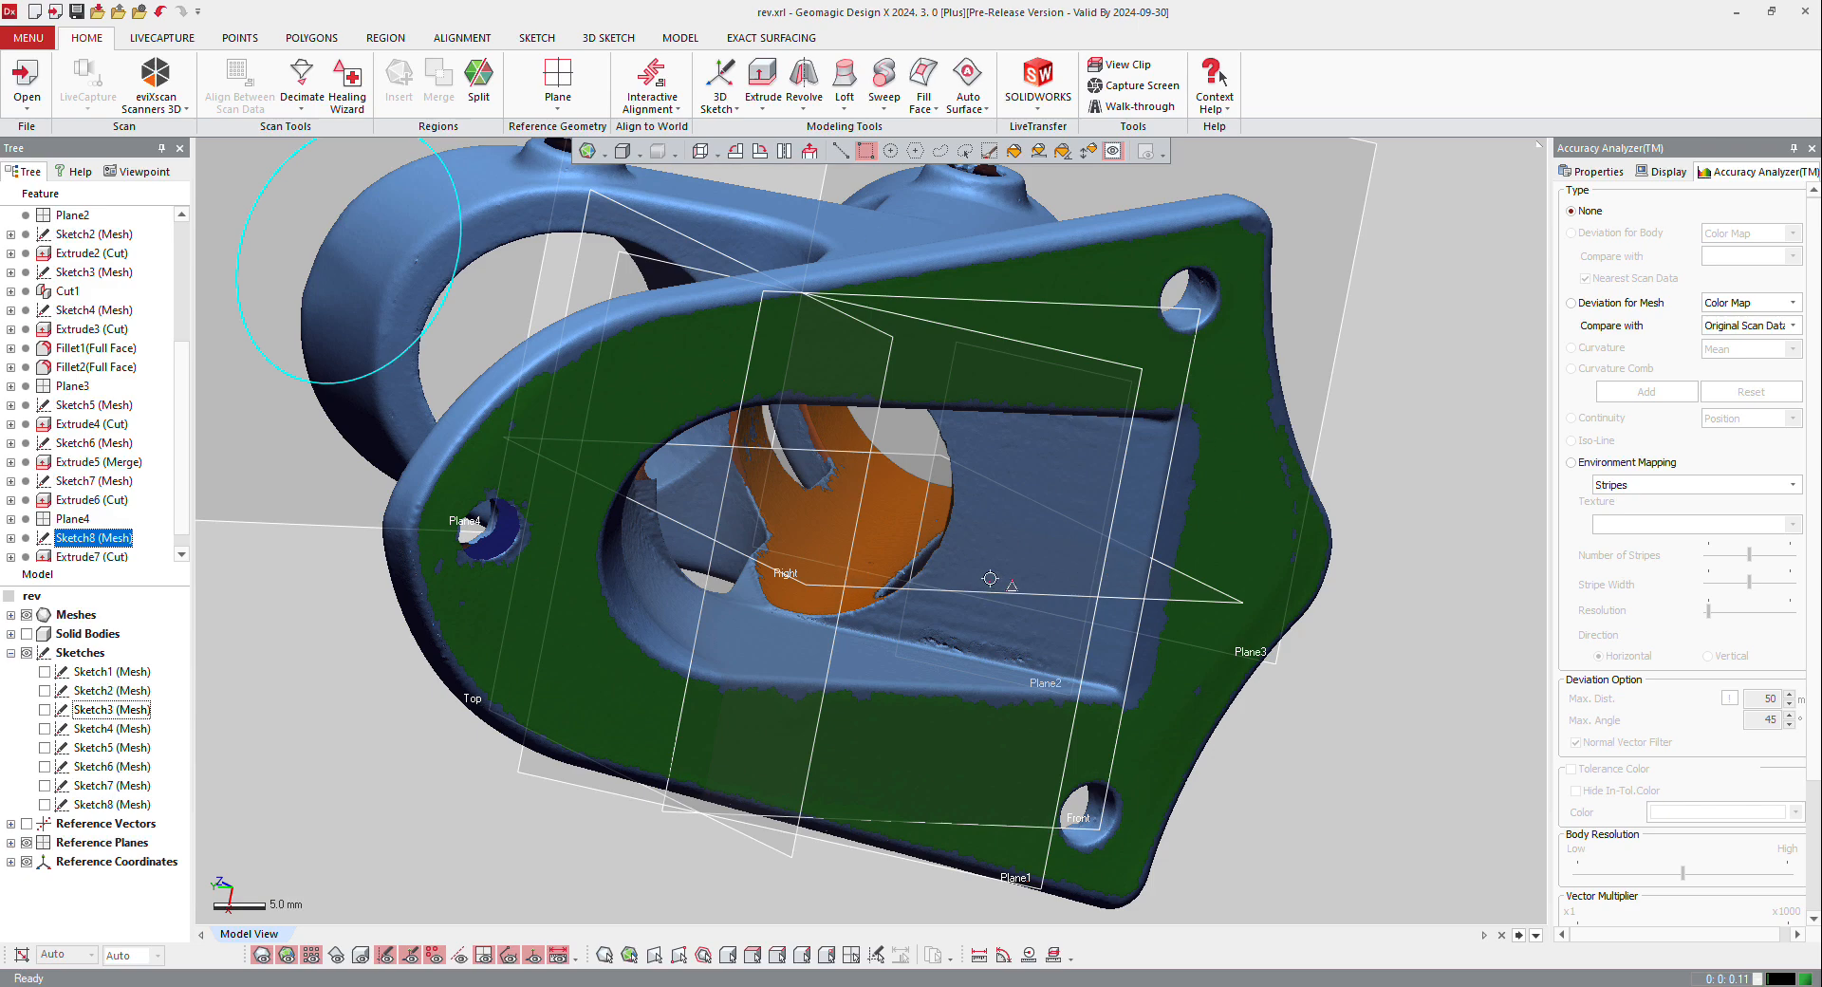
{"action": "right_click_drag", "start_coordinate": [1051, 635], "coordinate": [943, 473]}
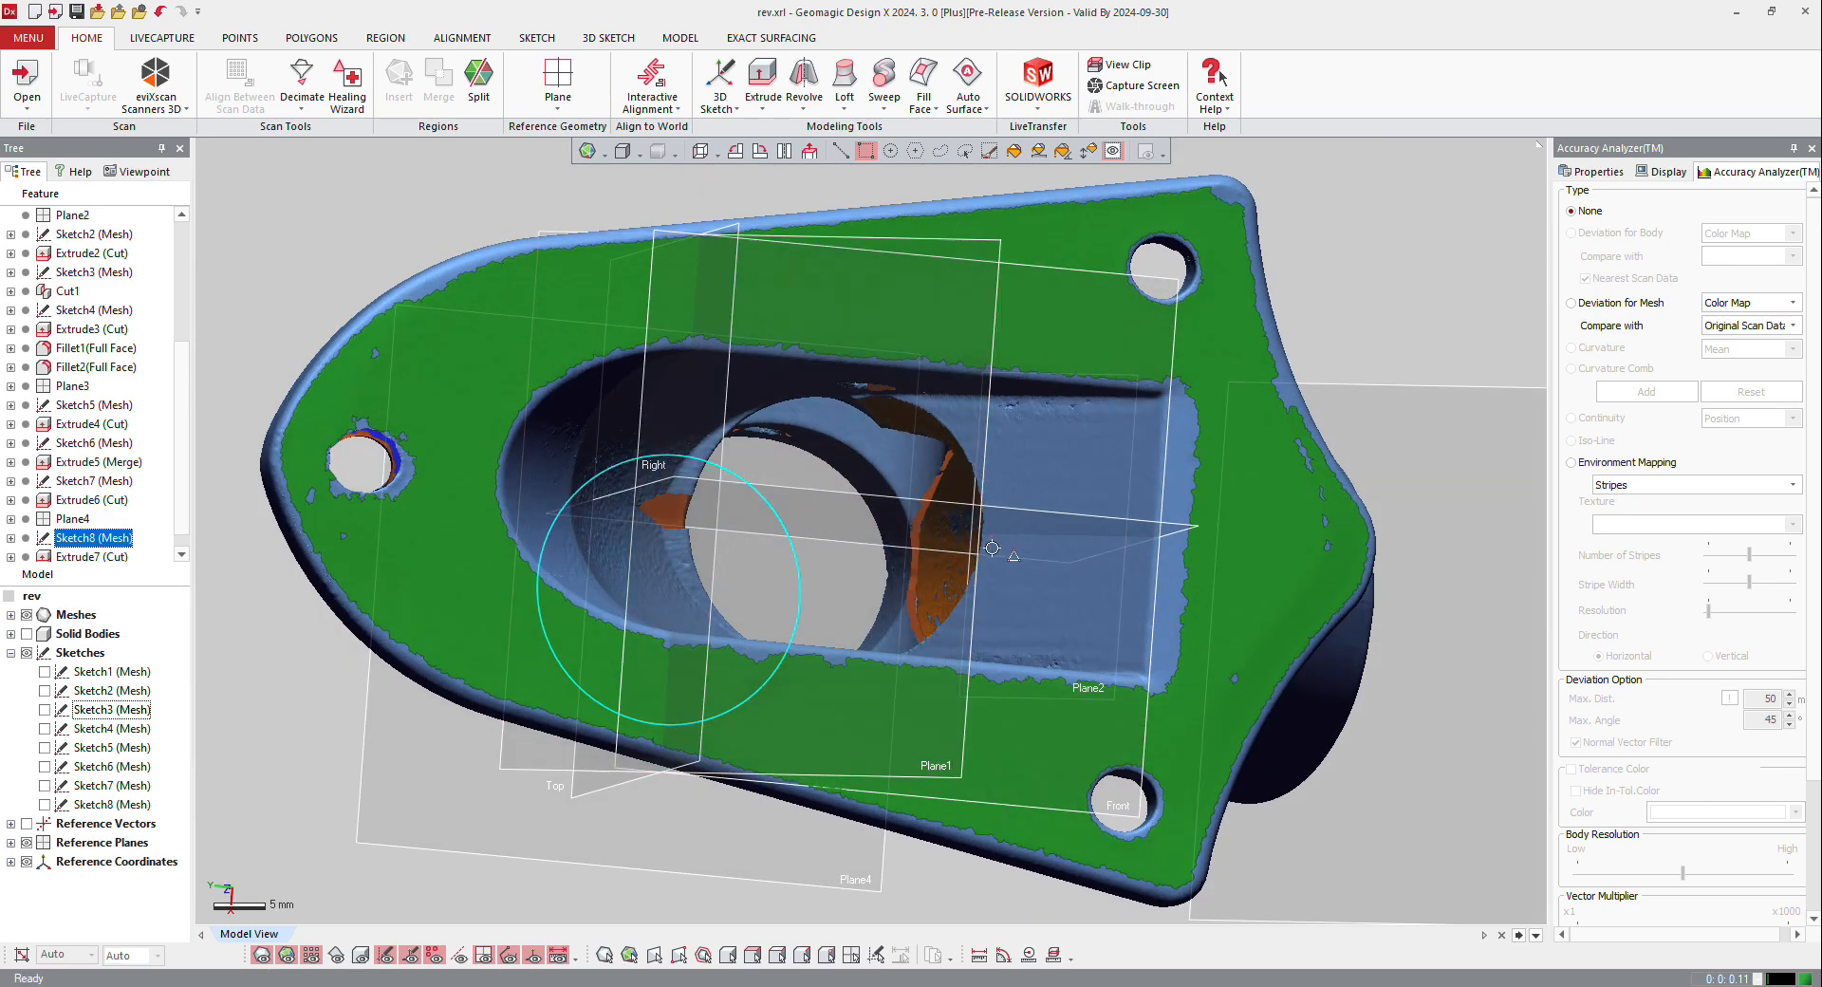
{"action": "right_click_drag", "start_coordinate": [991, 547], "coordinate": [1007, 515]}
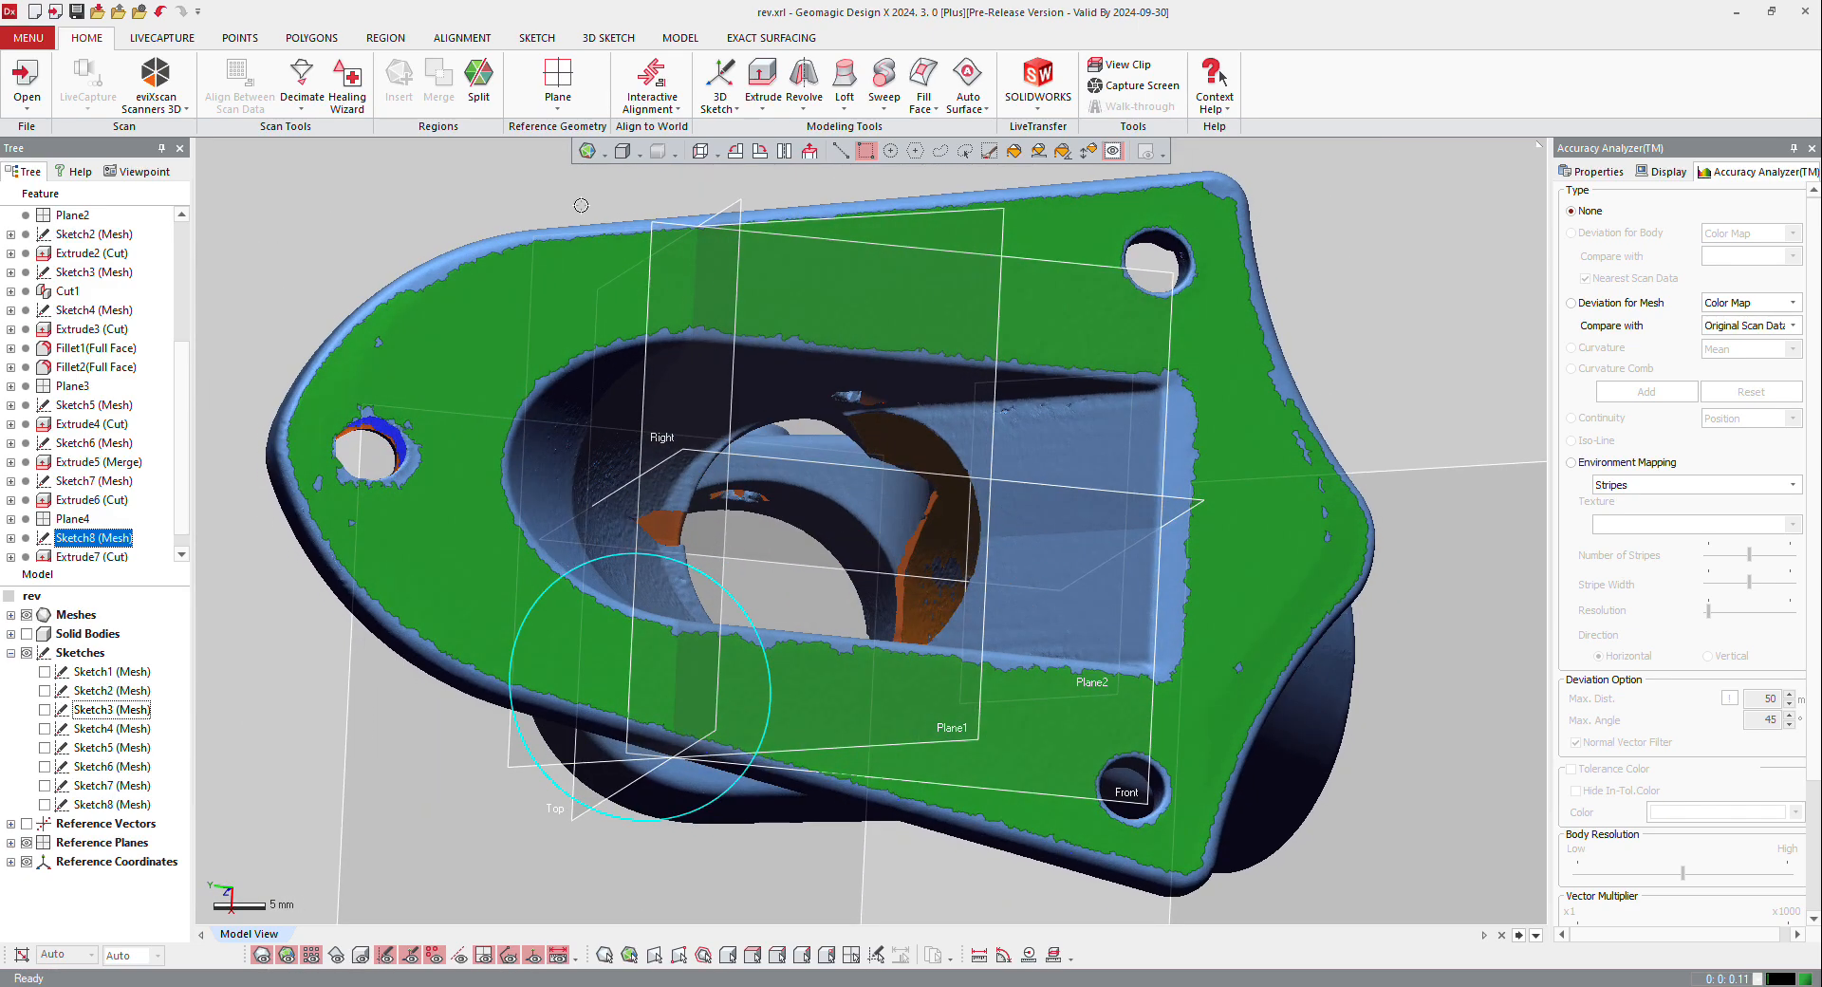
Step: Insert a new region from the similar-curvature poly-faces on the flat sloped wall inside the base recess
{"action": "left_click", "coordinate": [386, 39]}
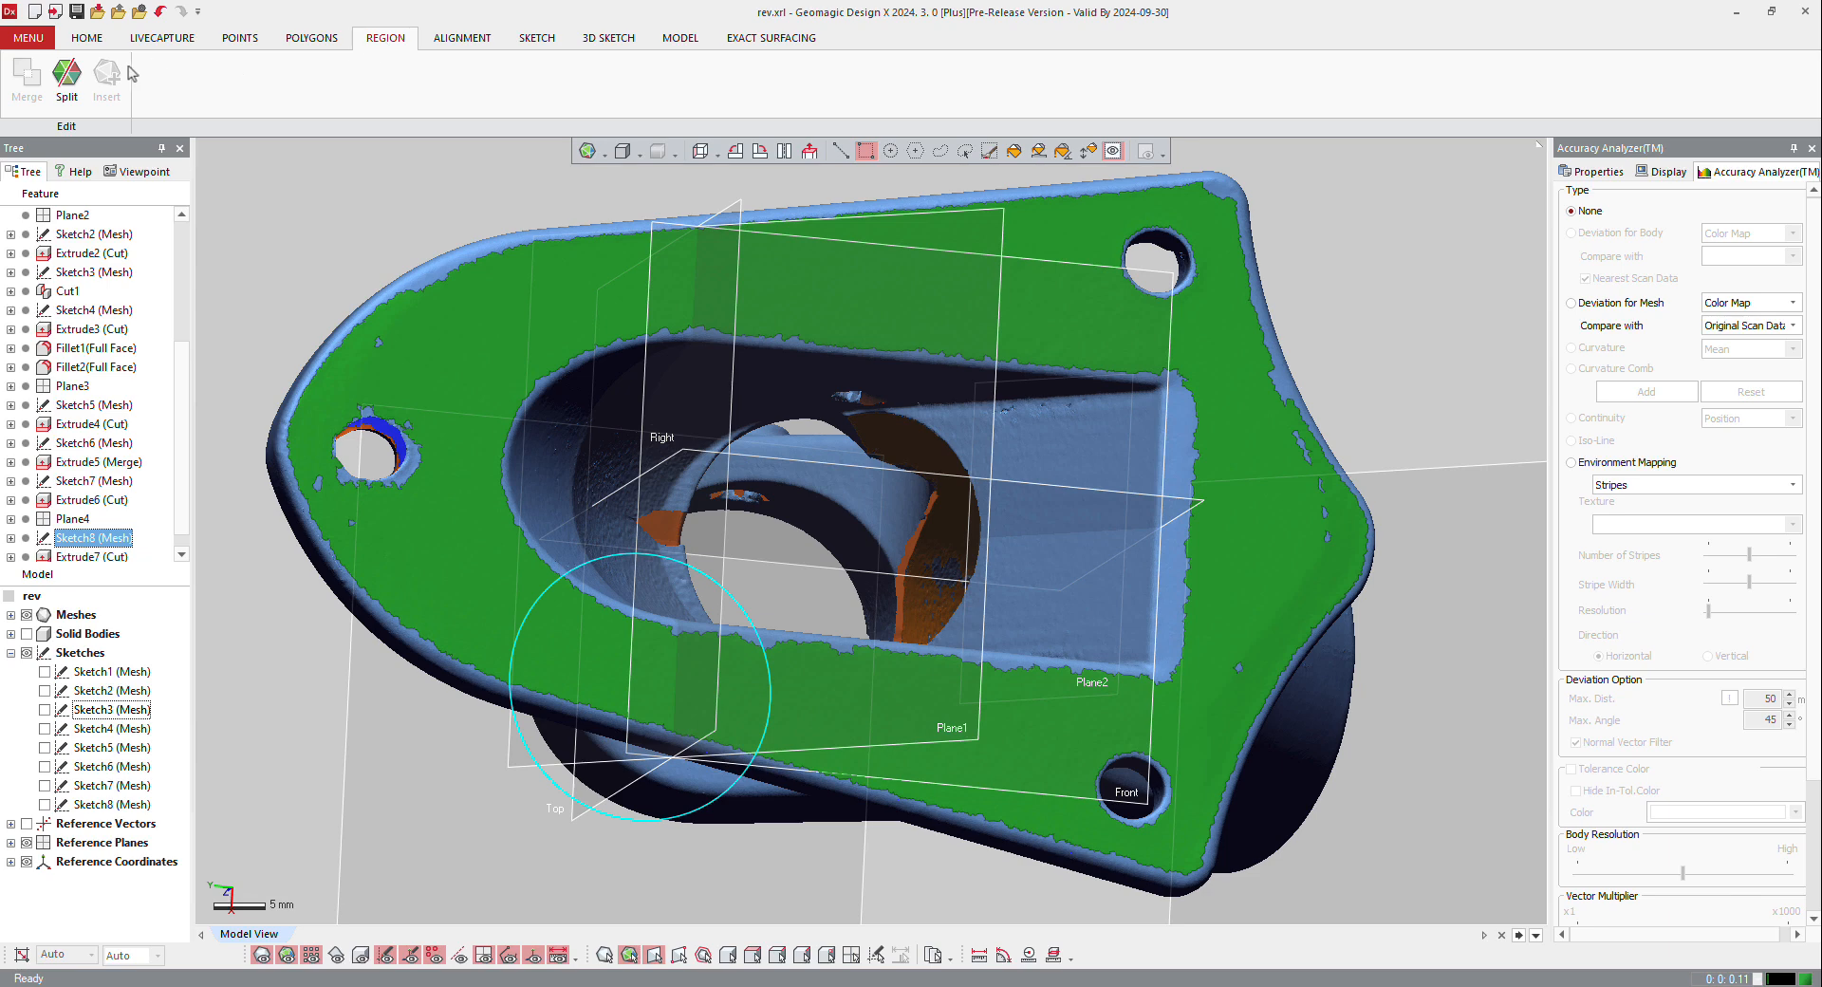
{"action": "left_click", "coordinate": [1082, 150]}
{"action": "left_click", "coordinate": [1094, 453]}
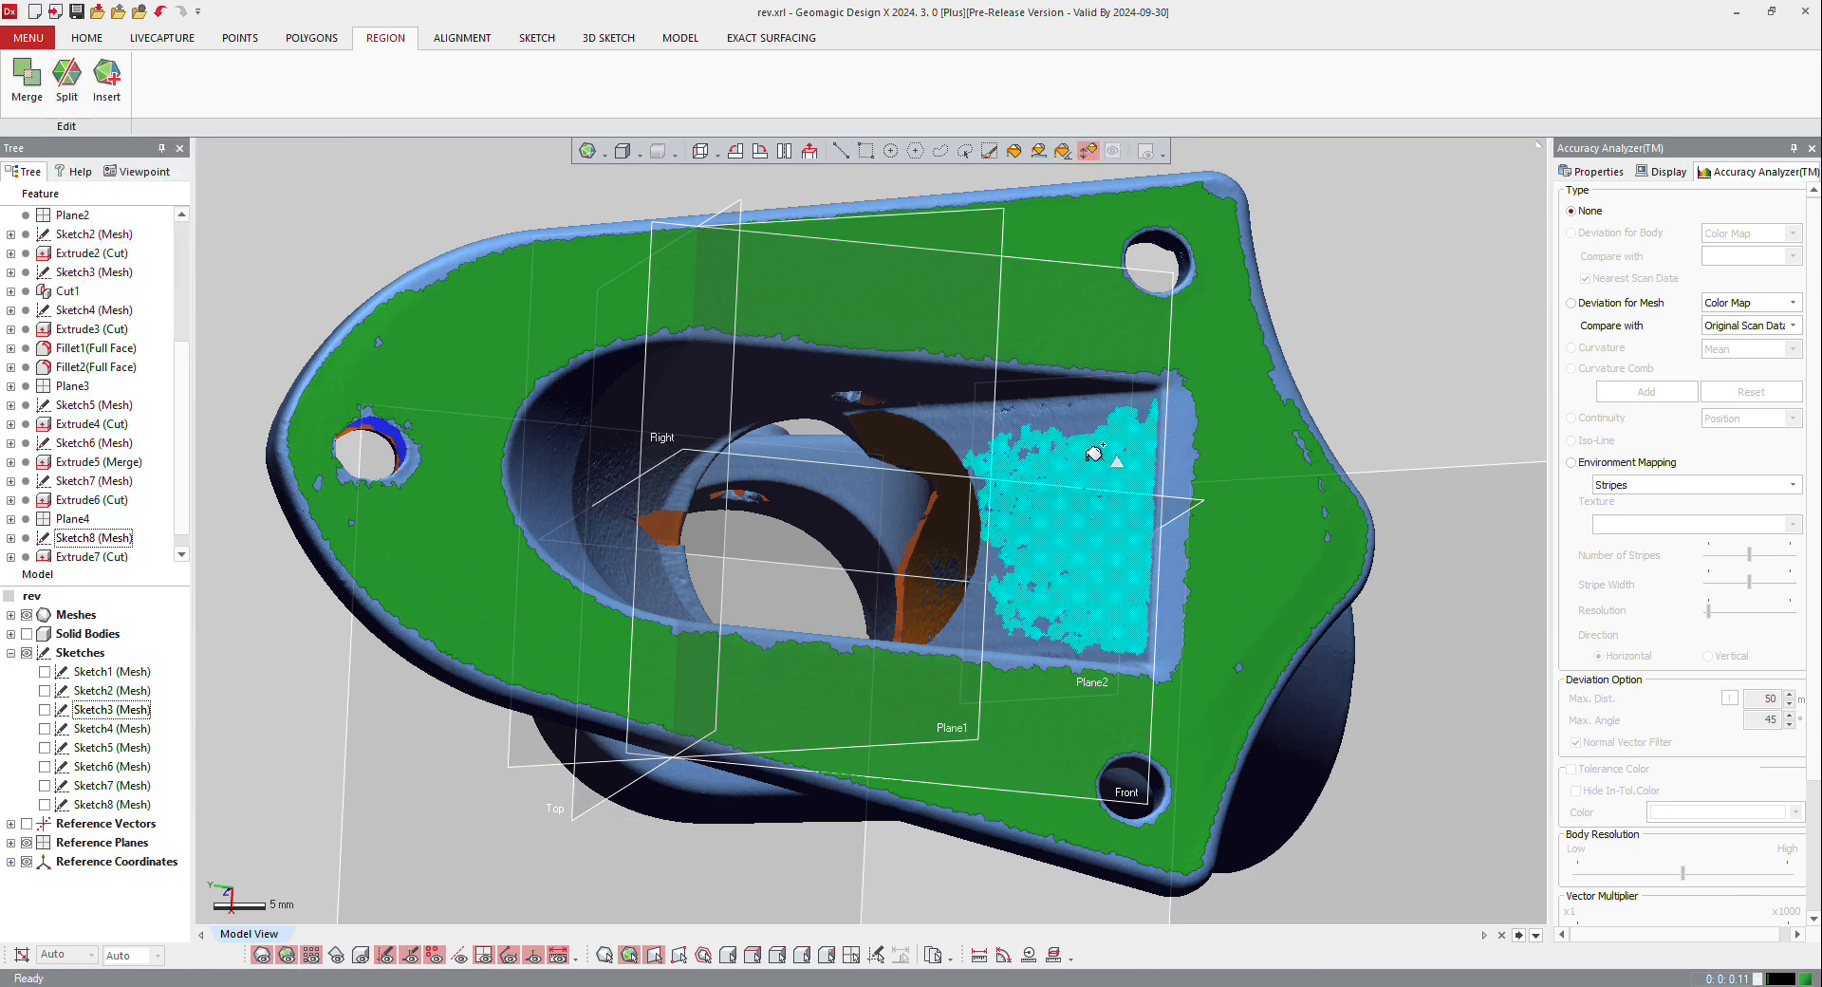
{"action": "left_click_drag", "start_coordinate": [1094, 454], "coordinate": [1098, 433]}
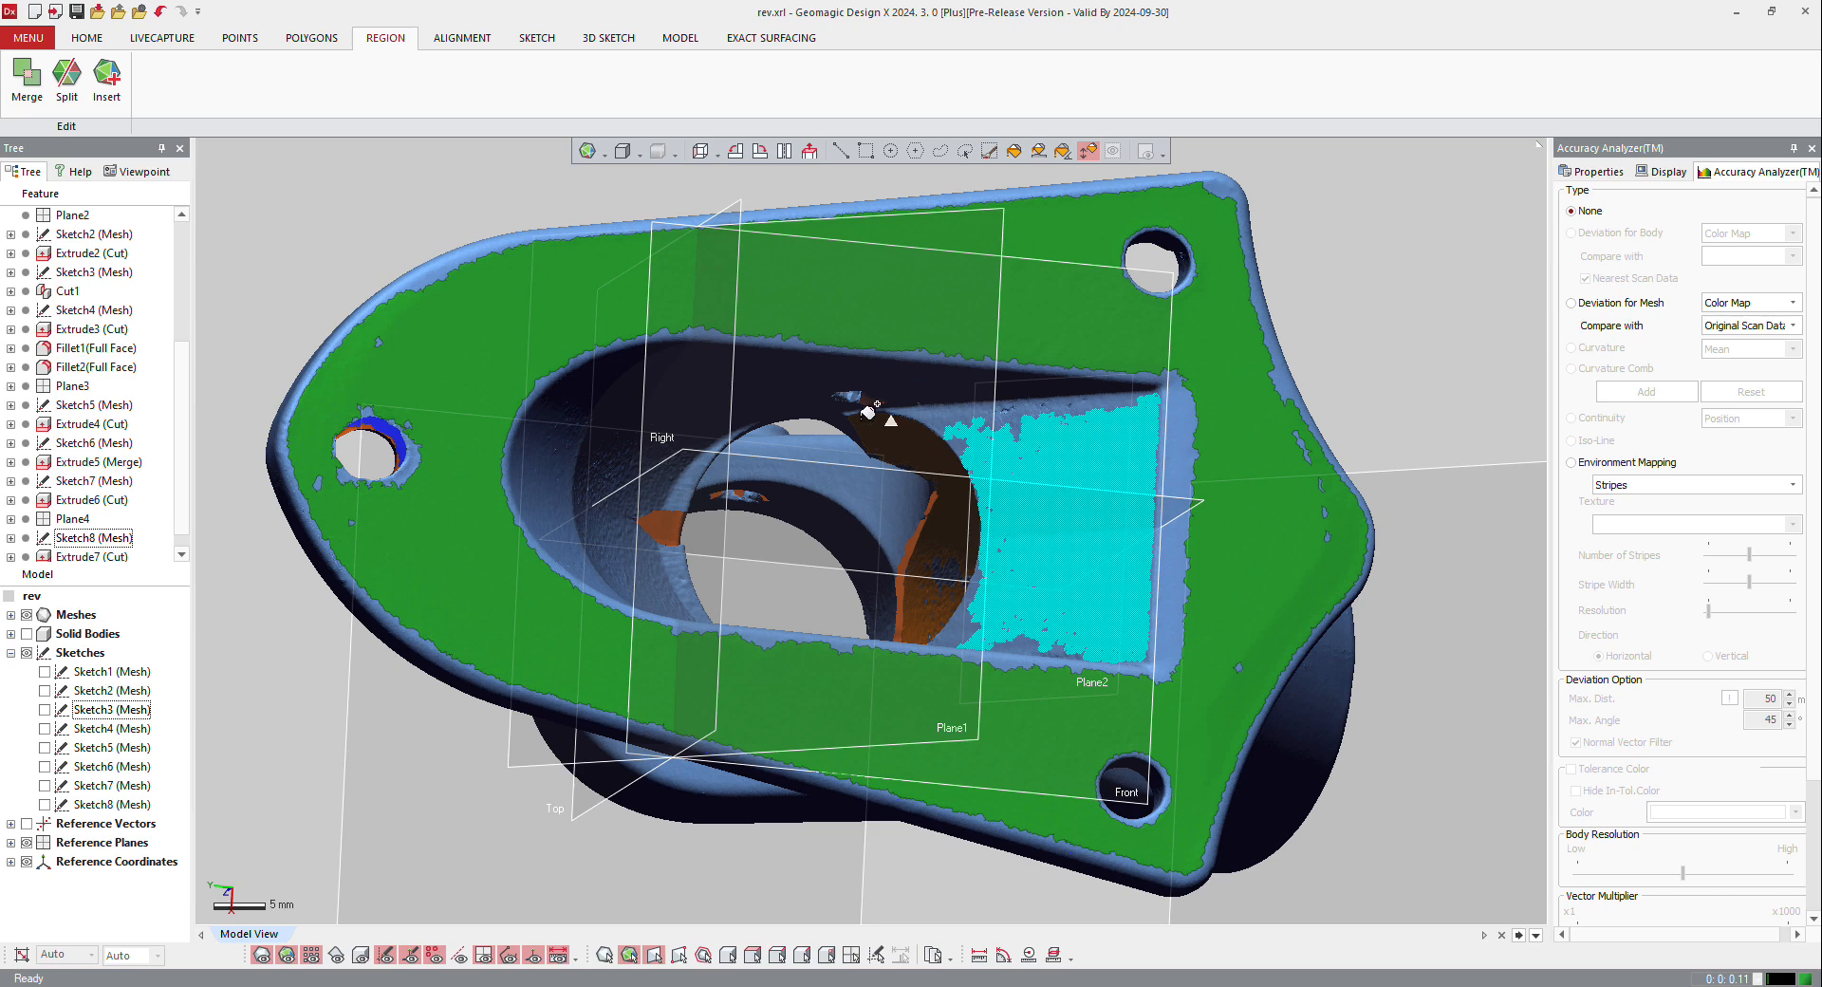
{"action": "left_click", "coordinate": [125, 89]}
Step: Select the new region on the recess wall and examine its properties and orientation within the base
{"action": "left_click", "coordinate": [841, 152]}
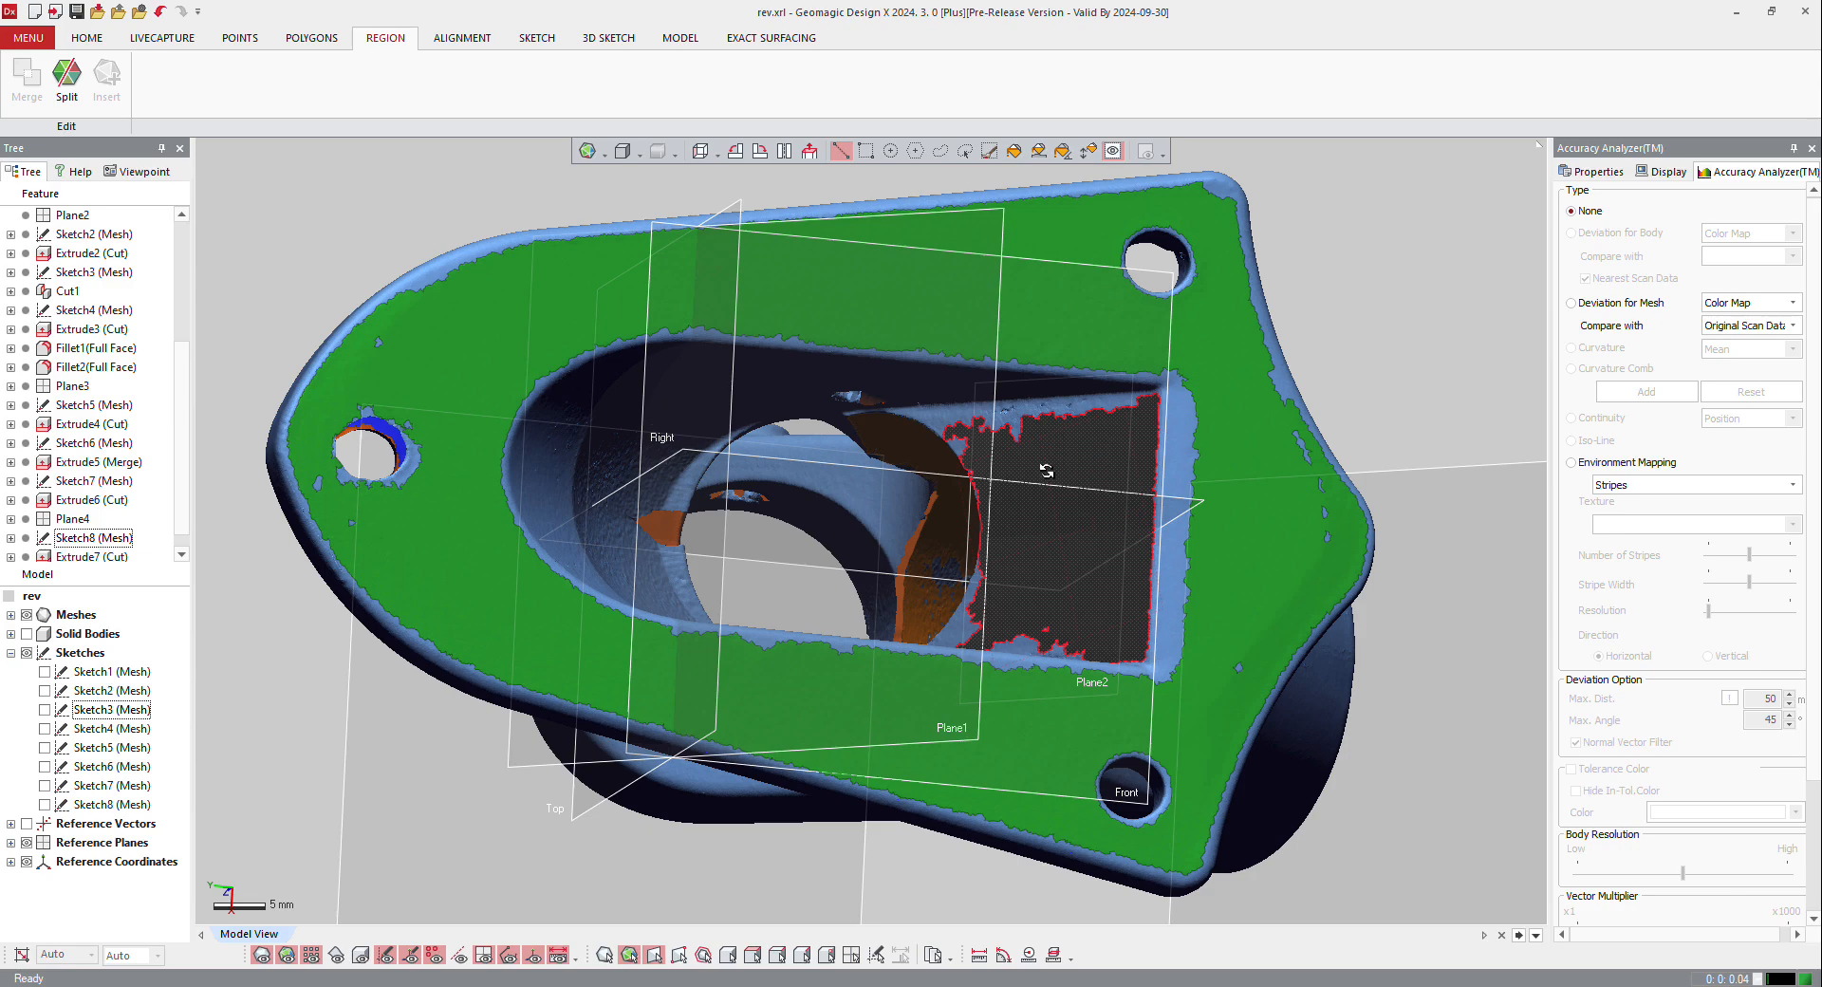
{"action": "right_click_drag", "start_coordinate": [1046, 471], "coordinate": [905, 544]}
{"action": "left_click", "coordinate": [1026, 513]}
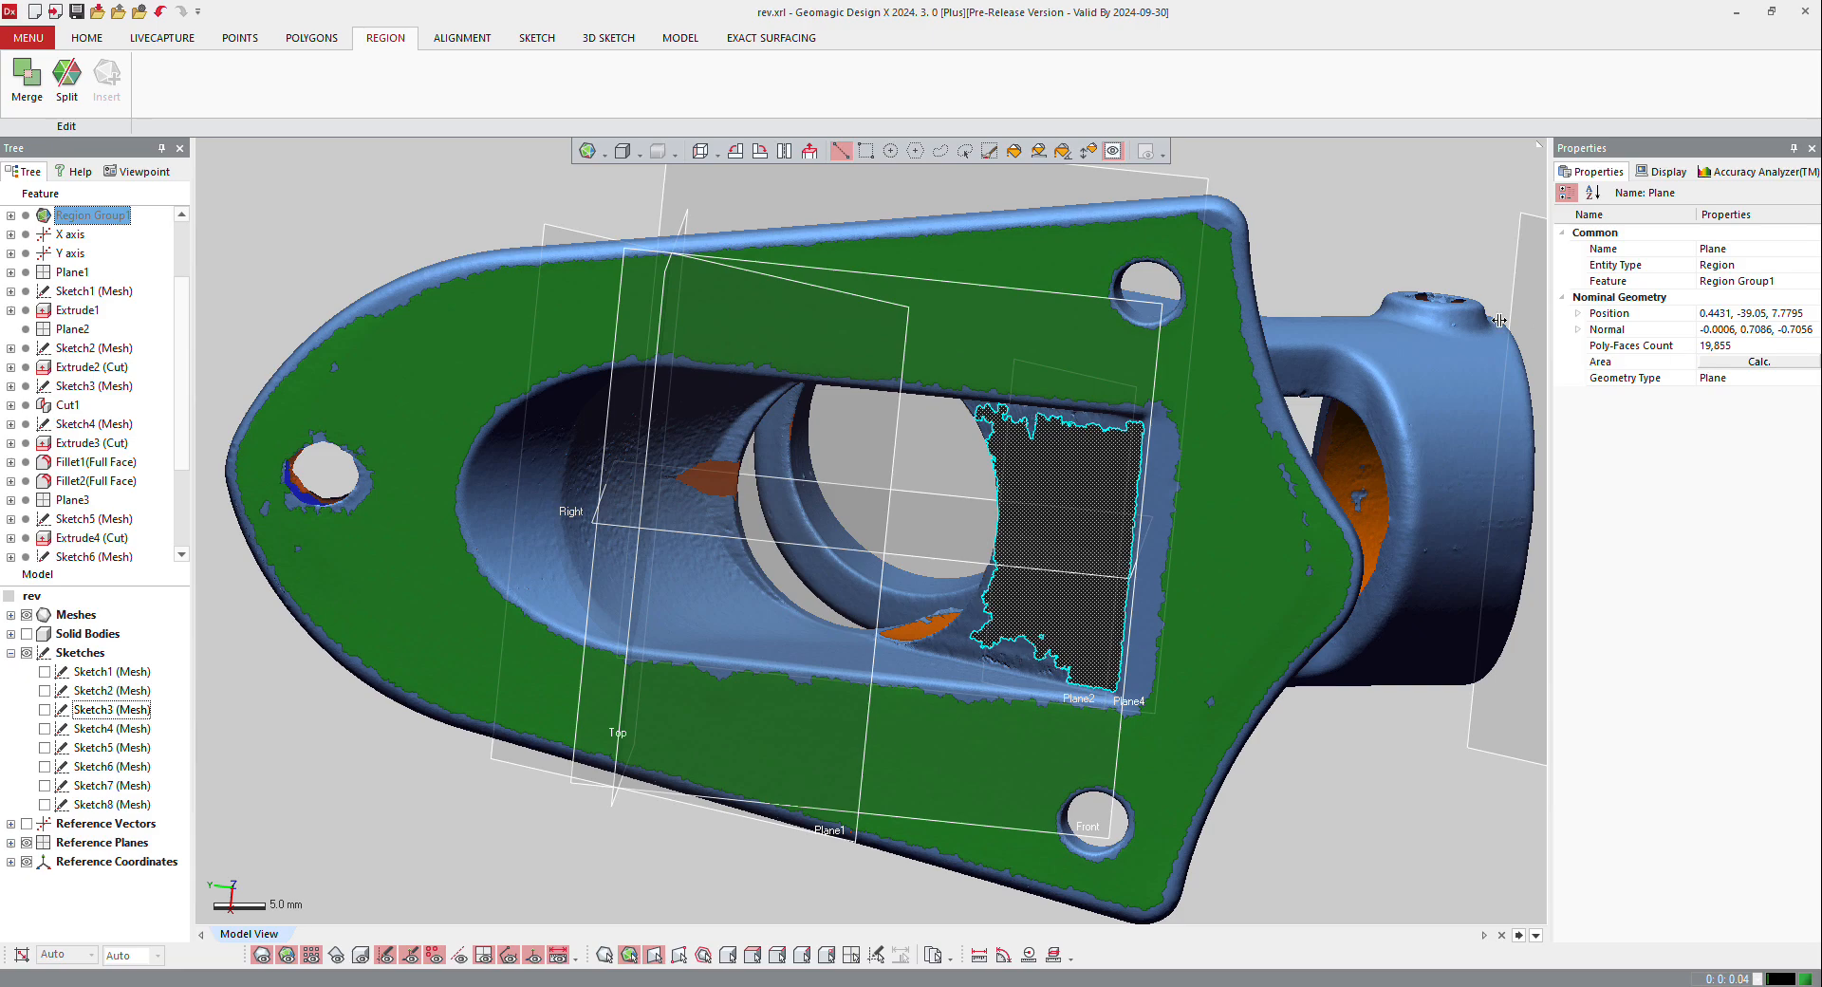
{"action": "right_click_drag", "start_coordinate": [772, 743], "coordinate": [825, 501]}
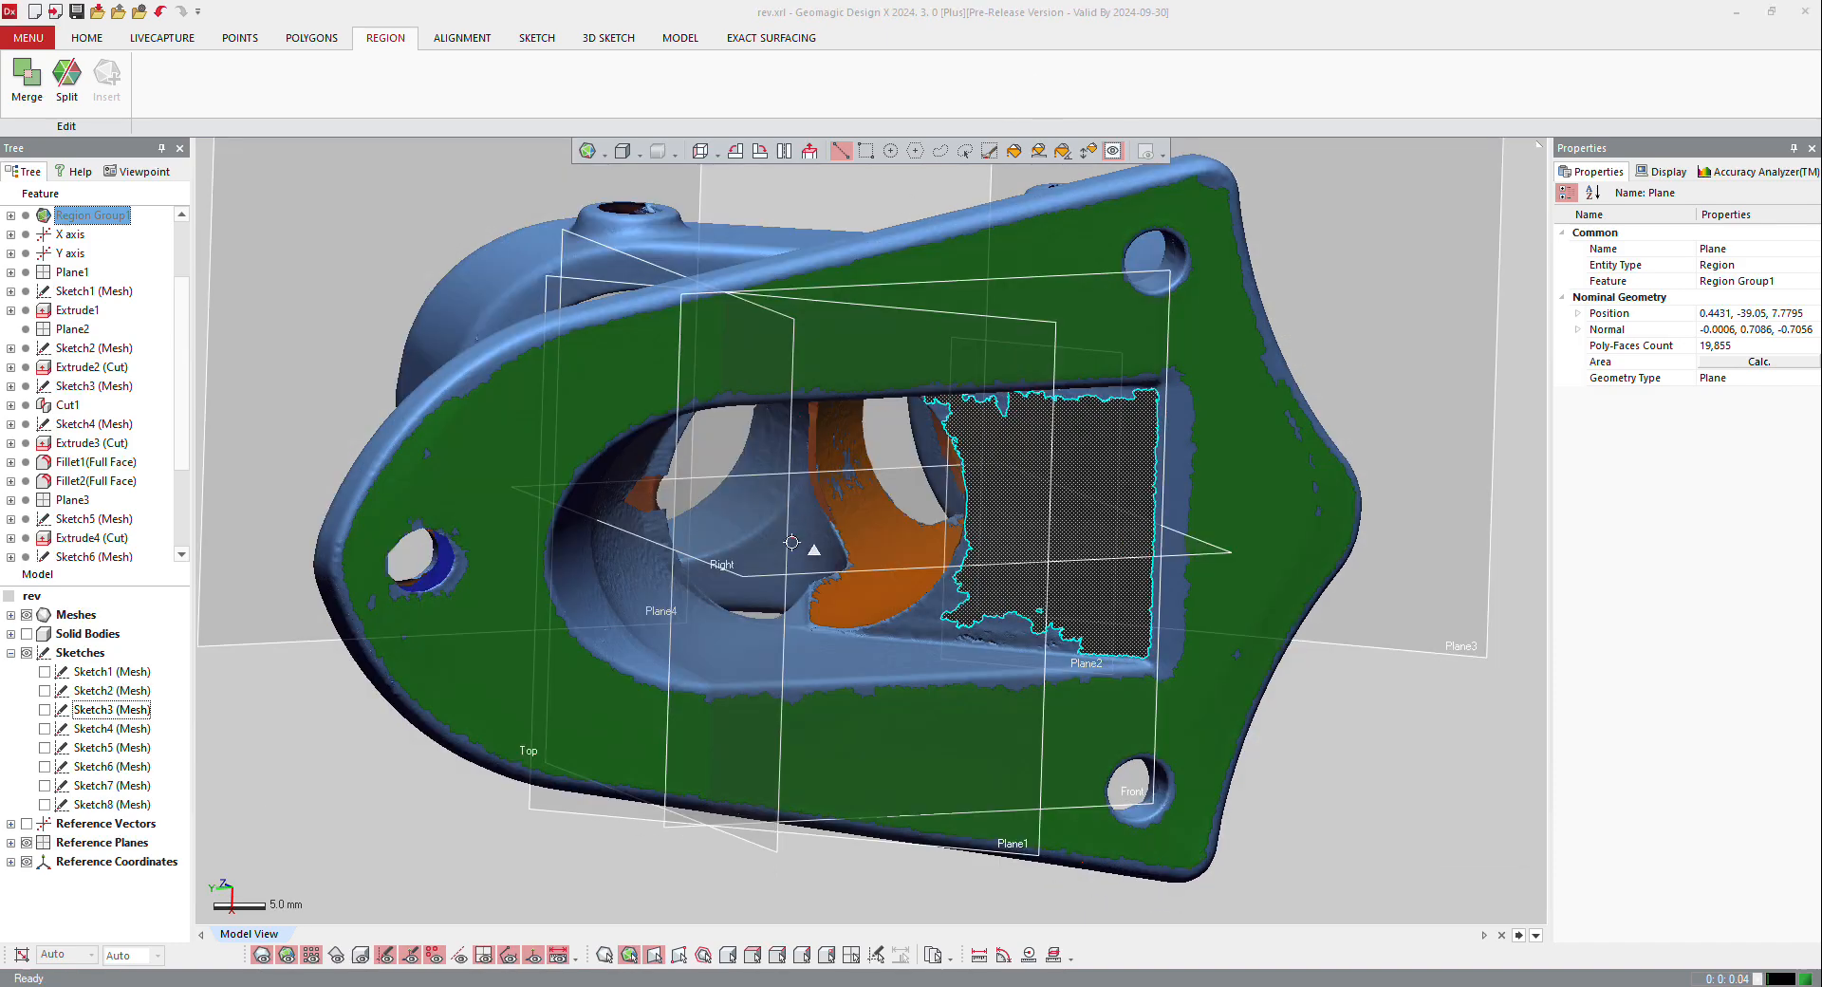
{"action": "right_click_drag", "start_coordinate": [810, 604], "coordinate": [1037, 822]}
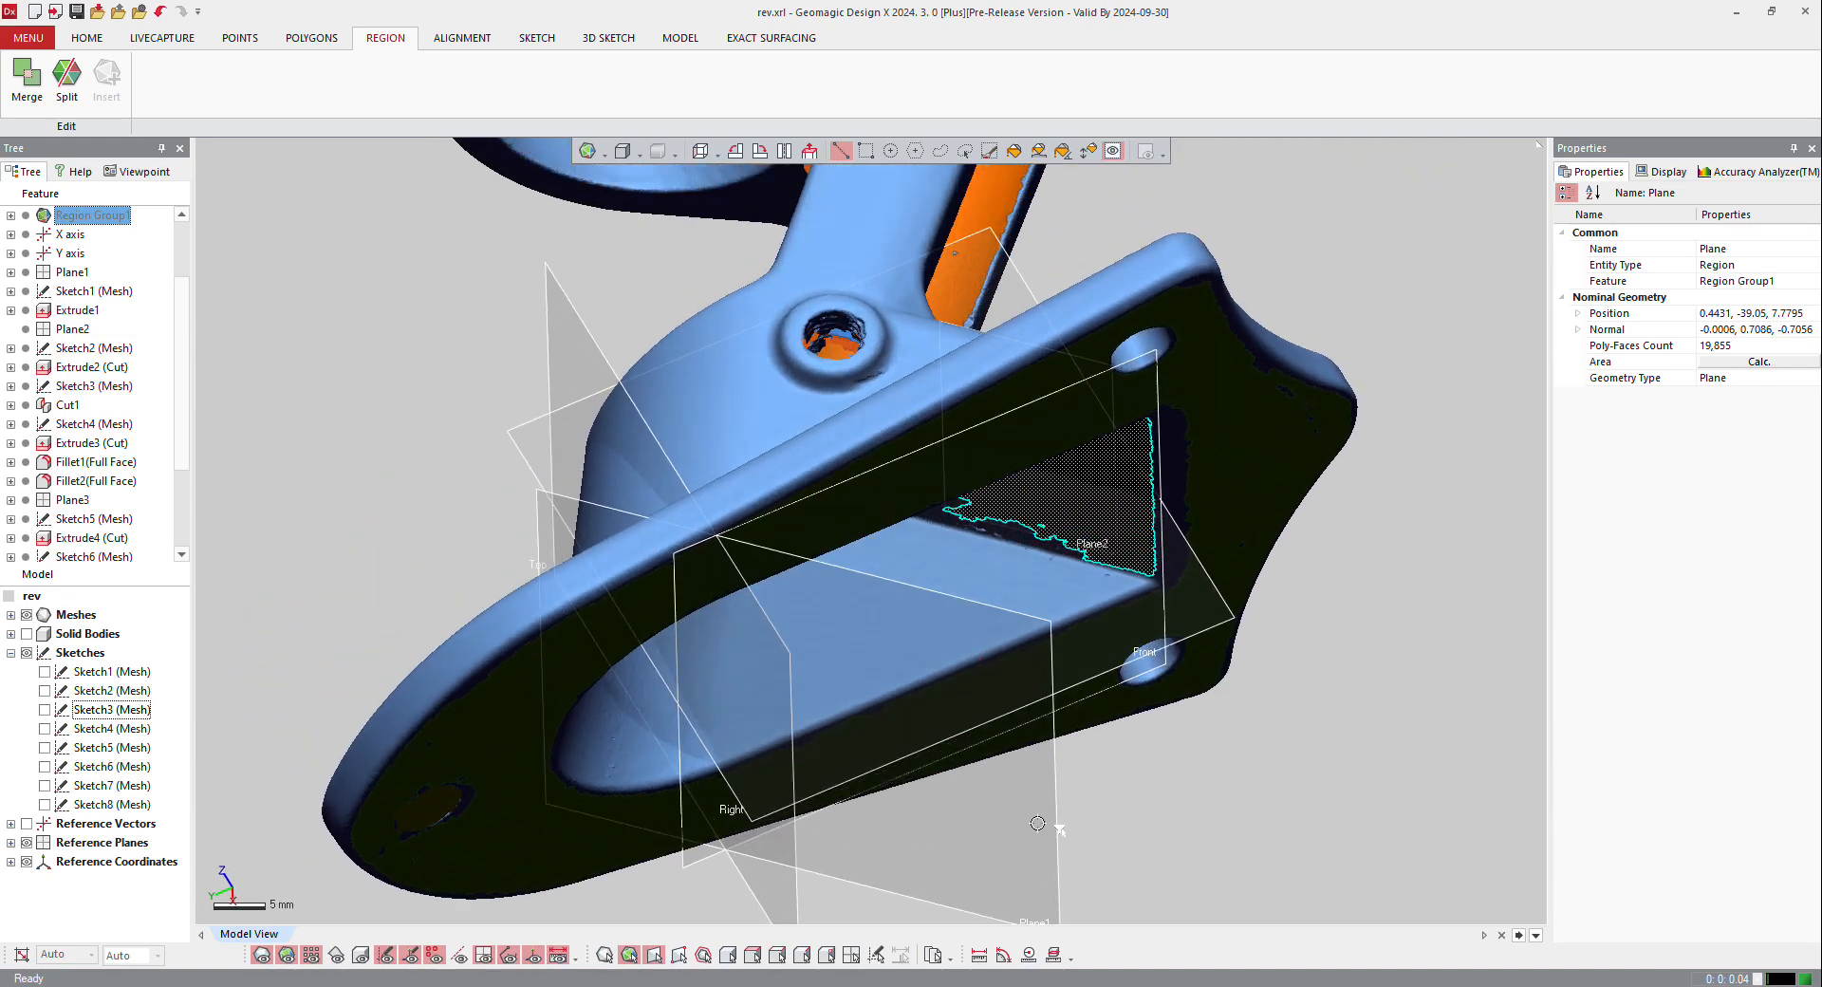
{"action": "right_click", "coordinate": [1053, 809]}
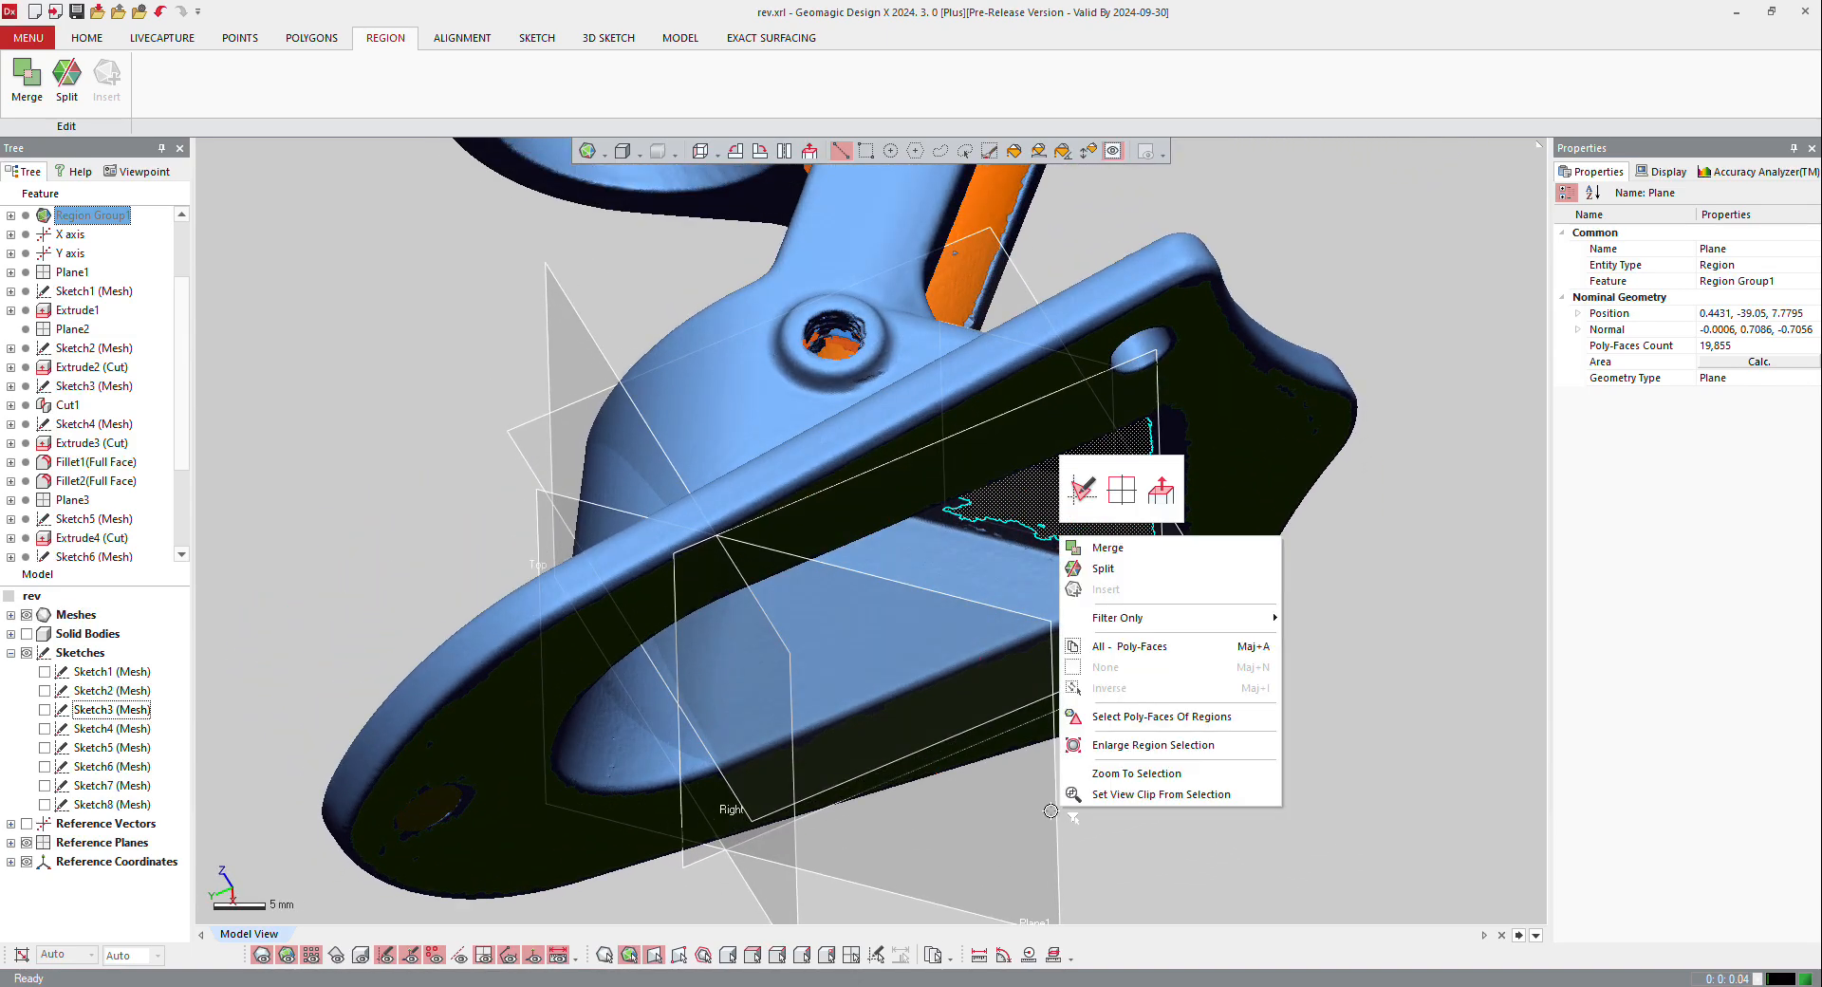
{"action": "right_click", "coordinate": [1050, 811]}
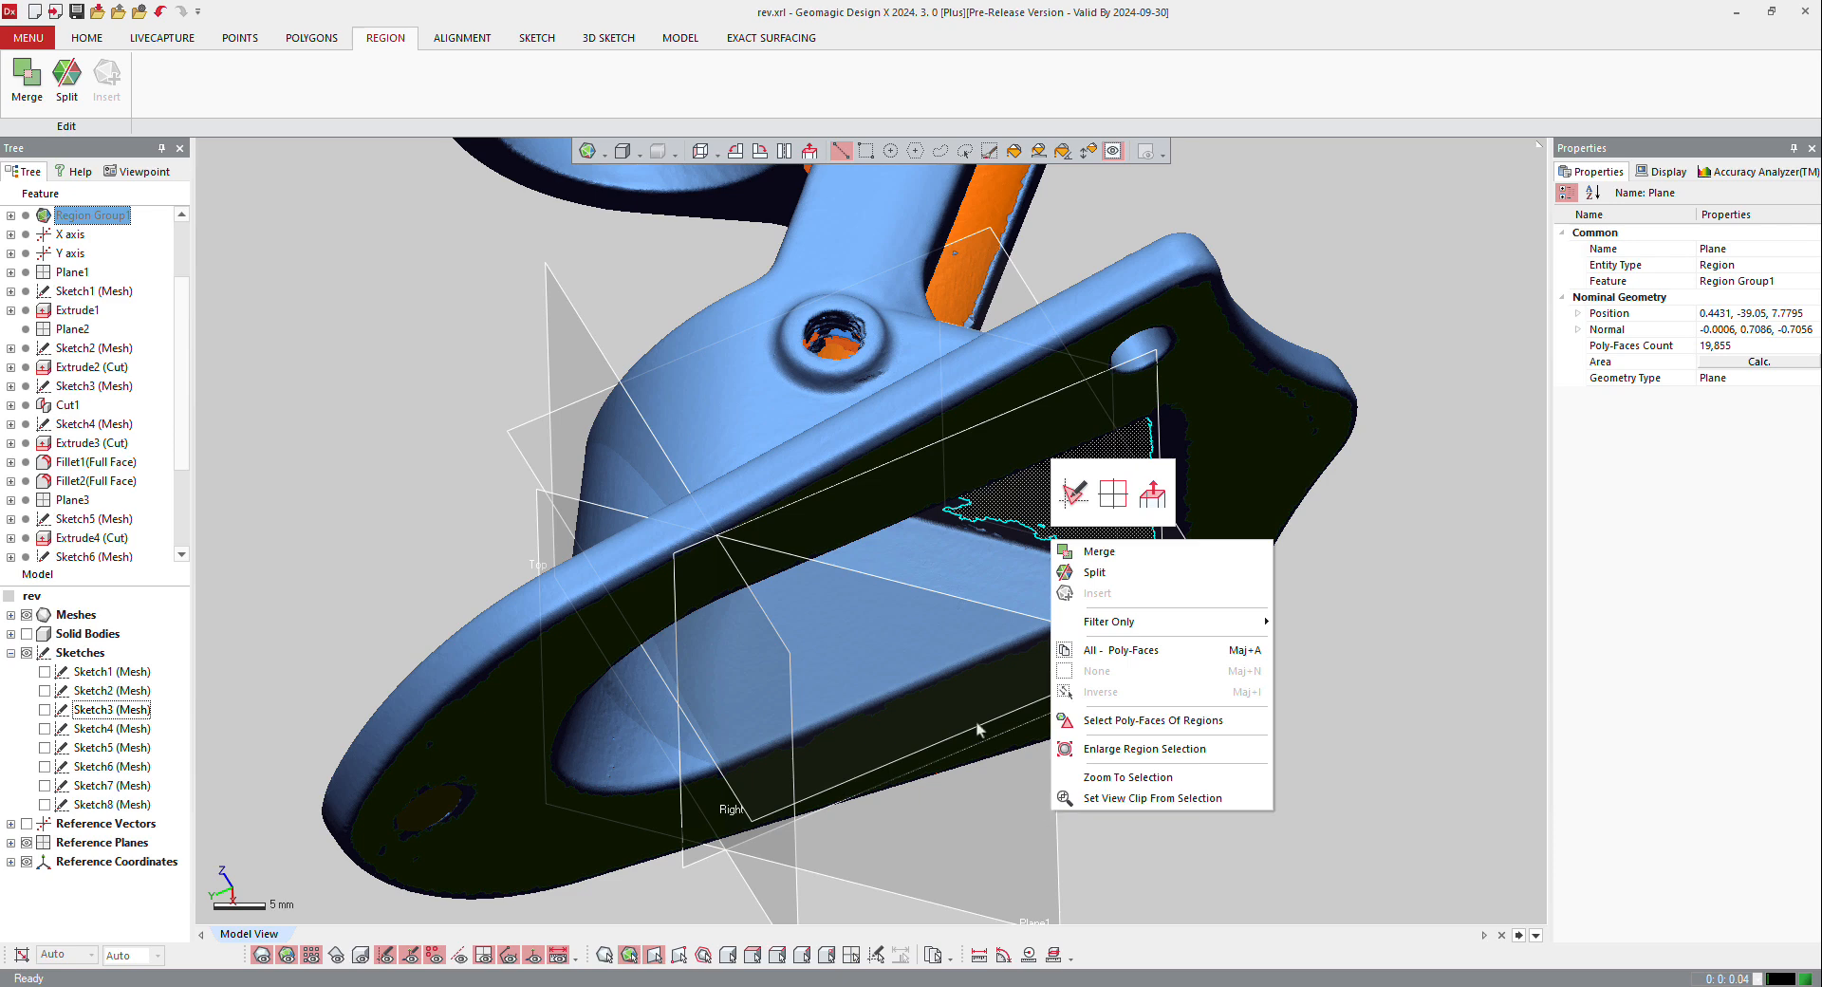
{"action": "key", "text": "Escape"}
Step: Create a mesh sketch on Plane1 with a section offset of 26.5 mm through the base recess
{"action": "left_click", "coordinate": [107, 40]}
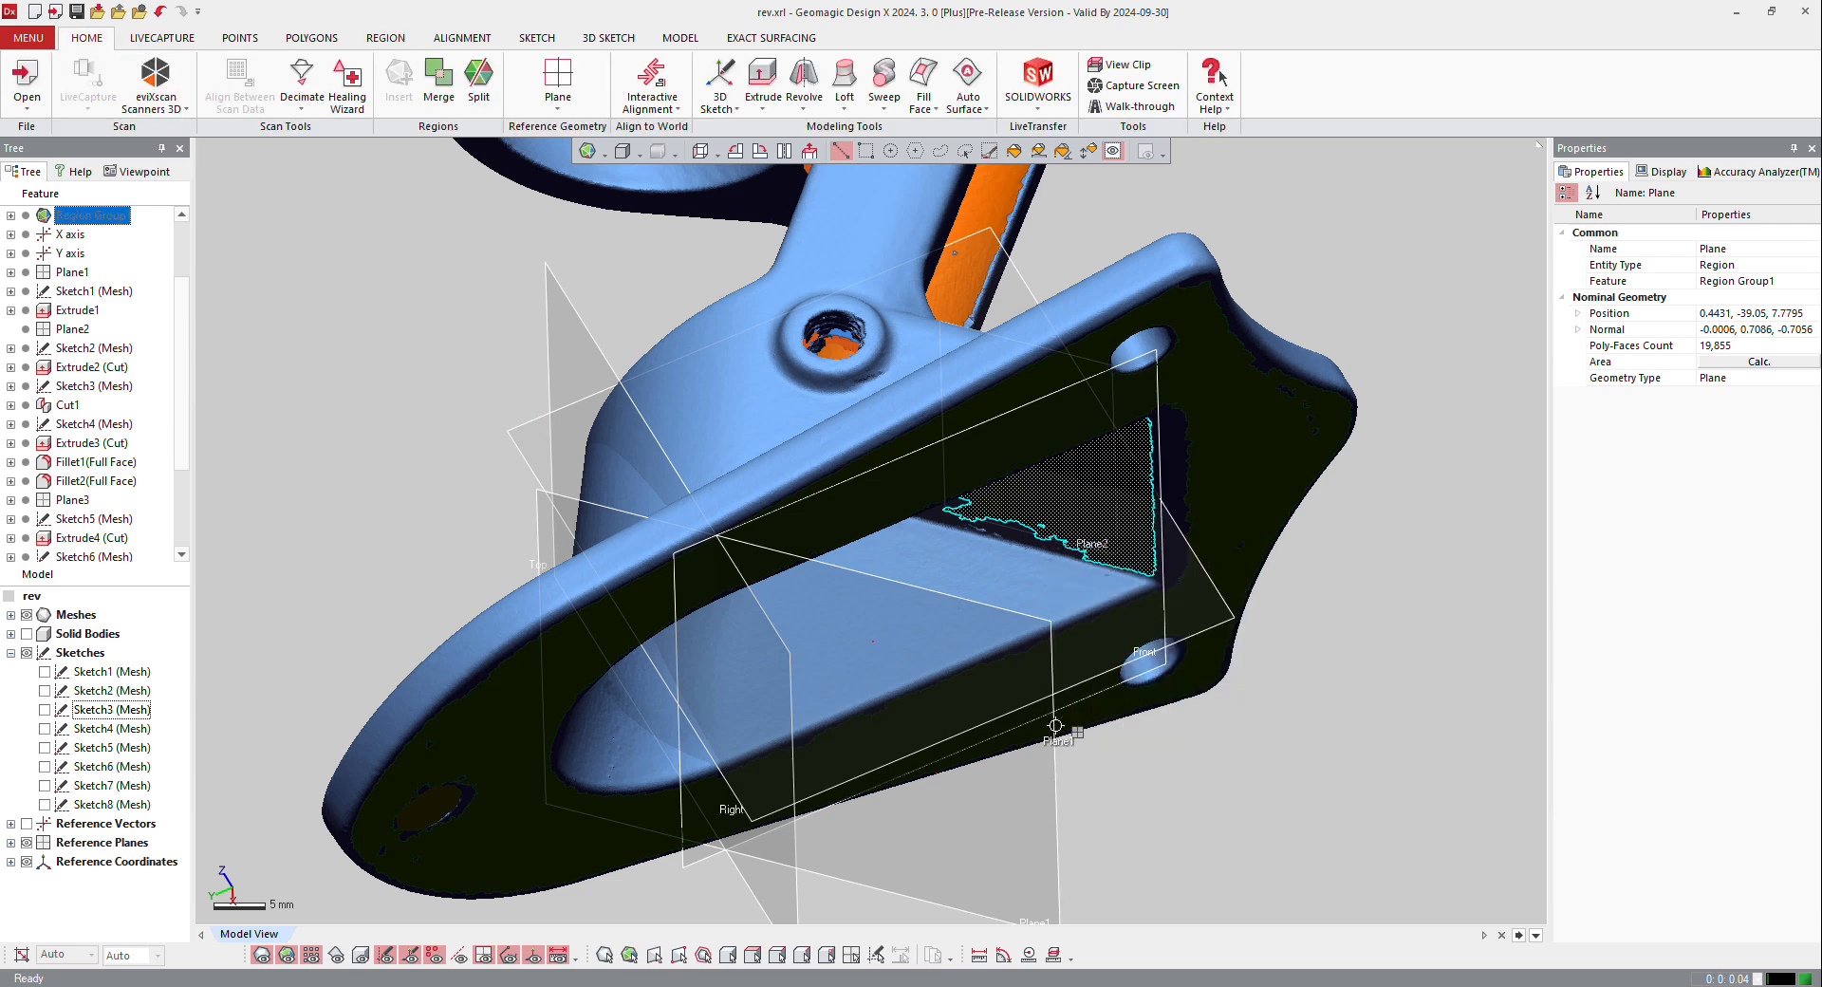
{"action": "left_click", "coordinate": [1053, 736]}
{"action": "right_click", "coordinate": [1054, 745]}
{"action": "left_click", "coordinate": [1075, 702]}
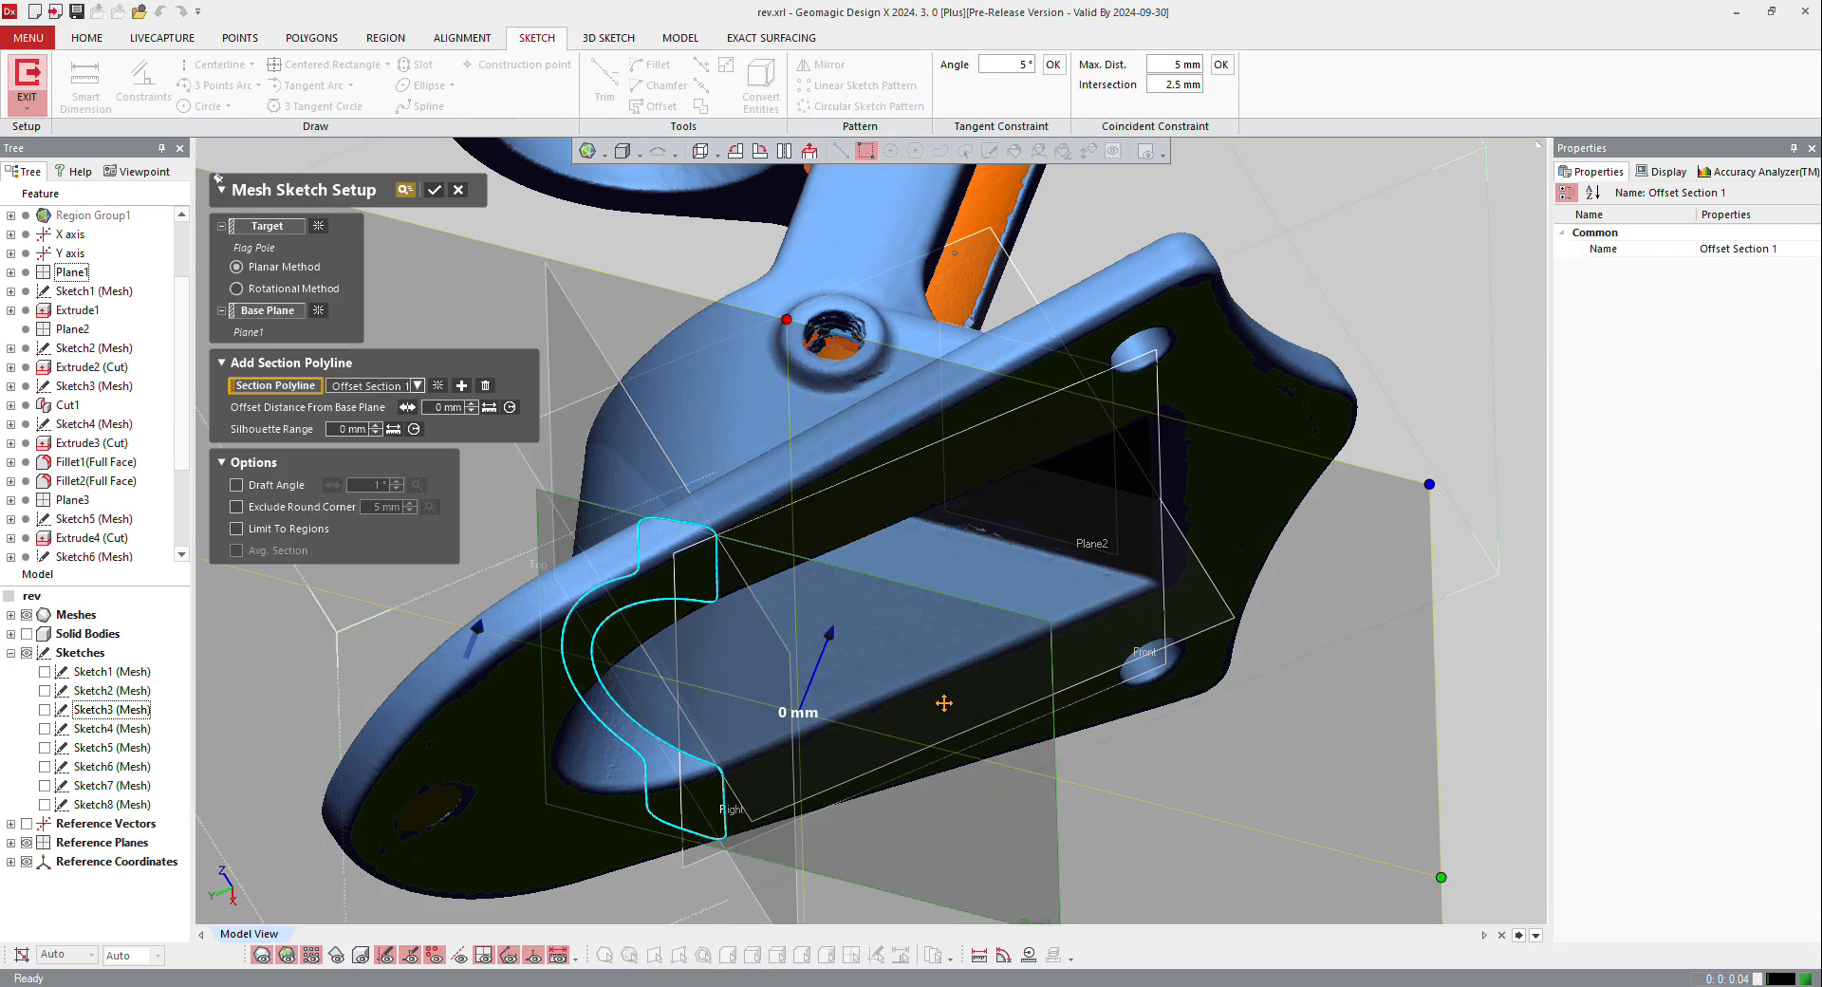
{"action": "scroll", "coordinate": [920, 693], "scroll_direction": "down", "scroll_amount": 3}
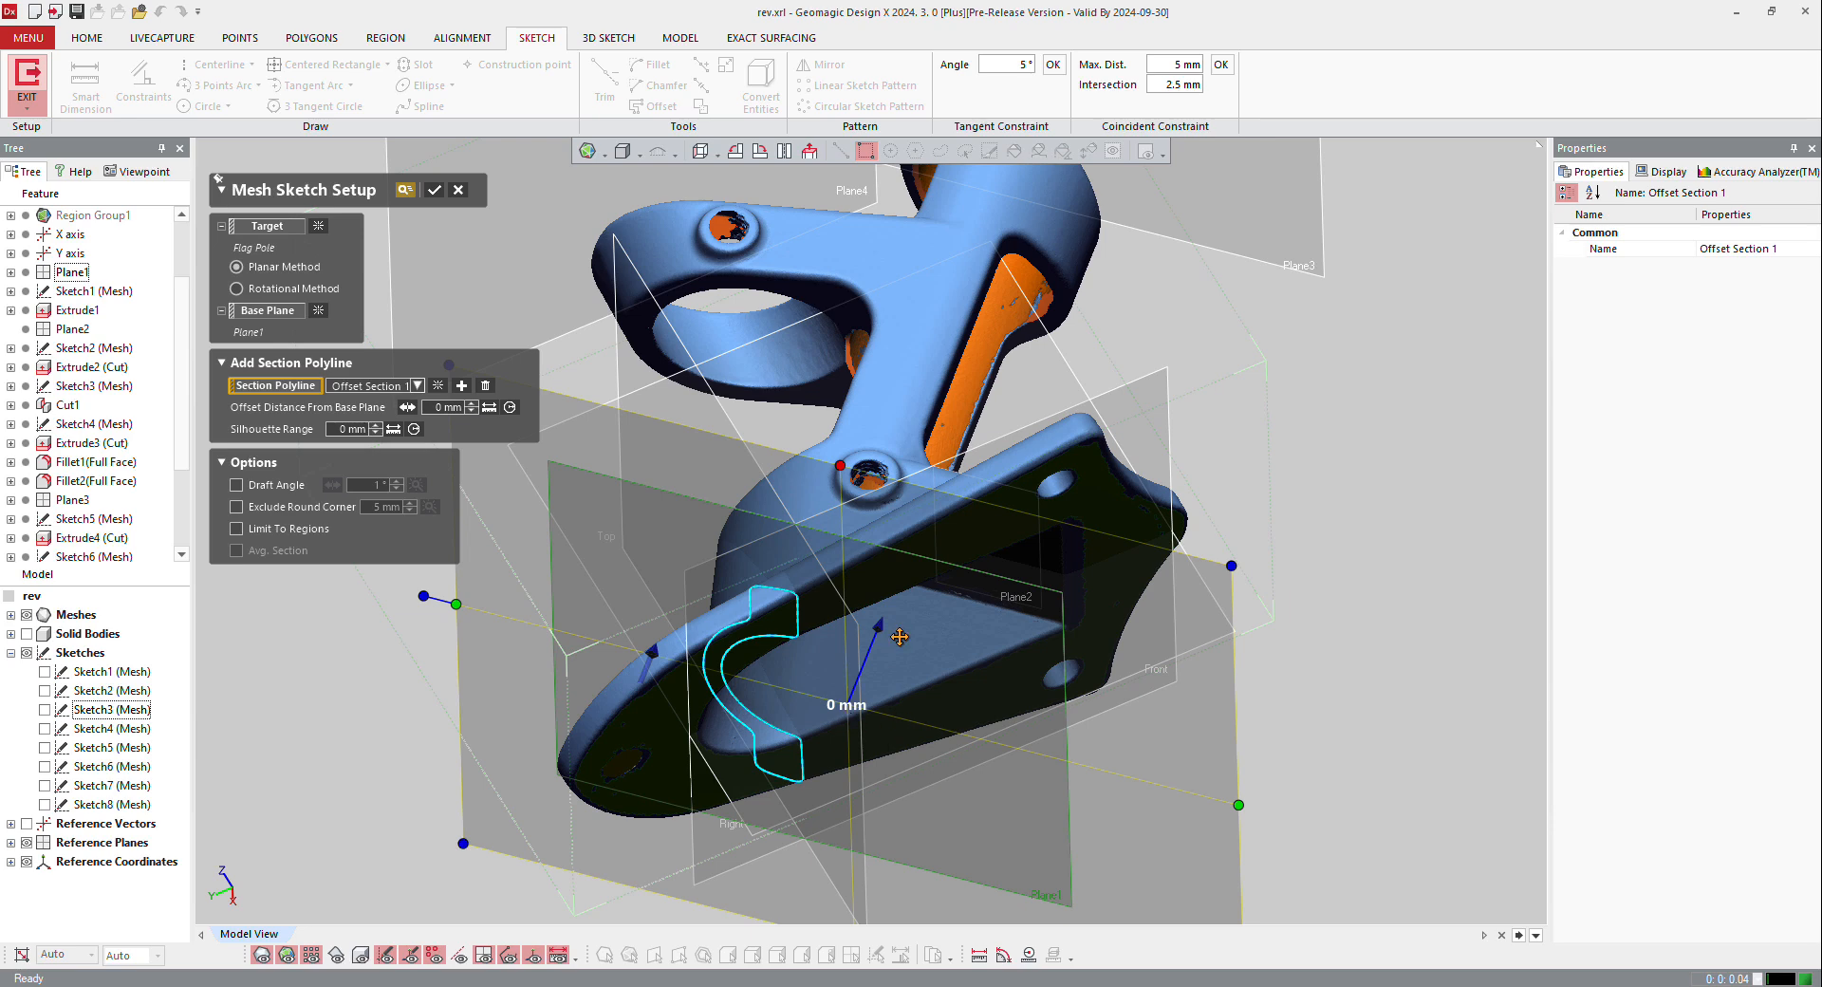
{"action": "left_click_drag", "start_coordinate": [877, 627], "coordinate": [960, 509]}
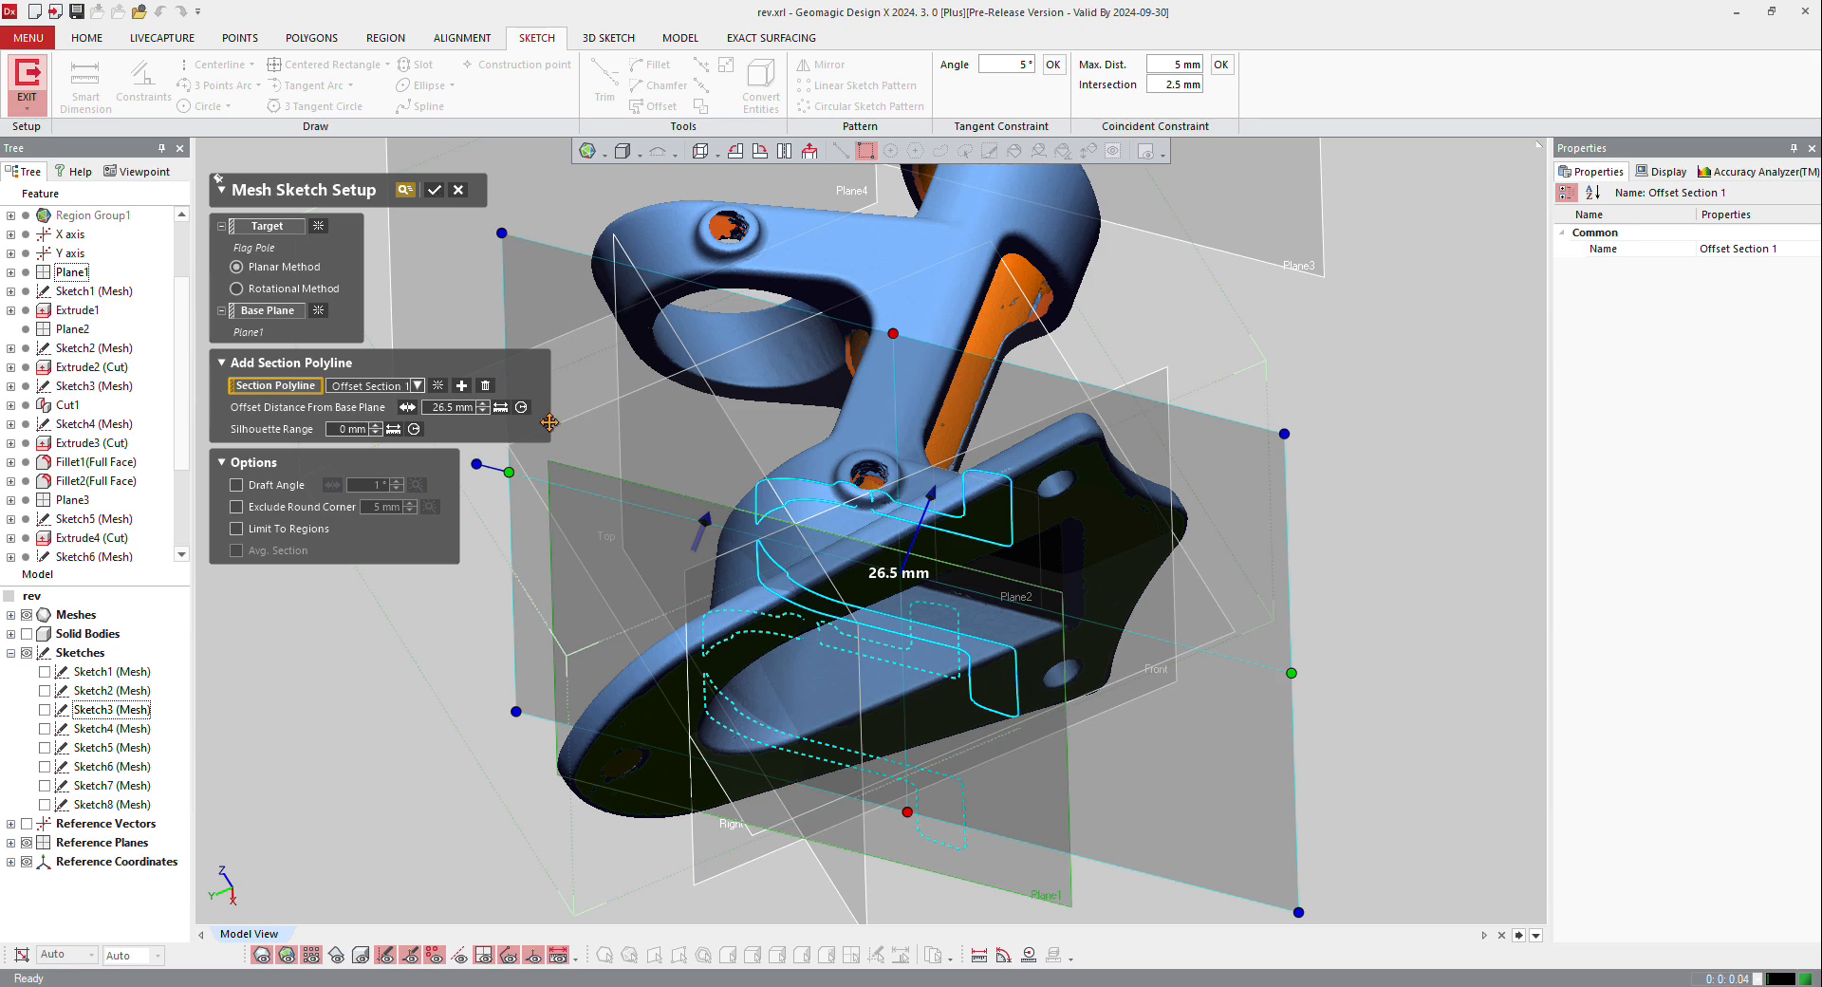
{"action": "right_click_drag", "start_coordinate": [958, 698], "coordinate": [1048, 487]}
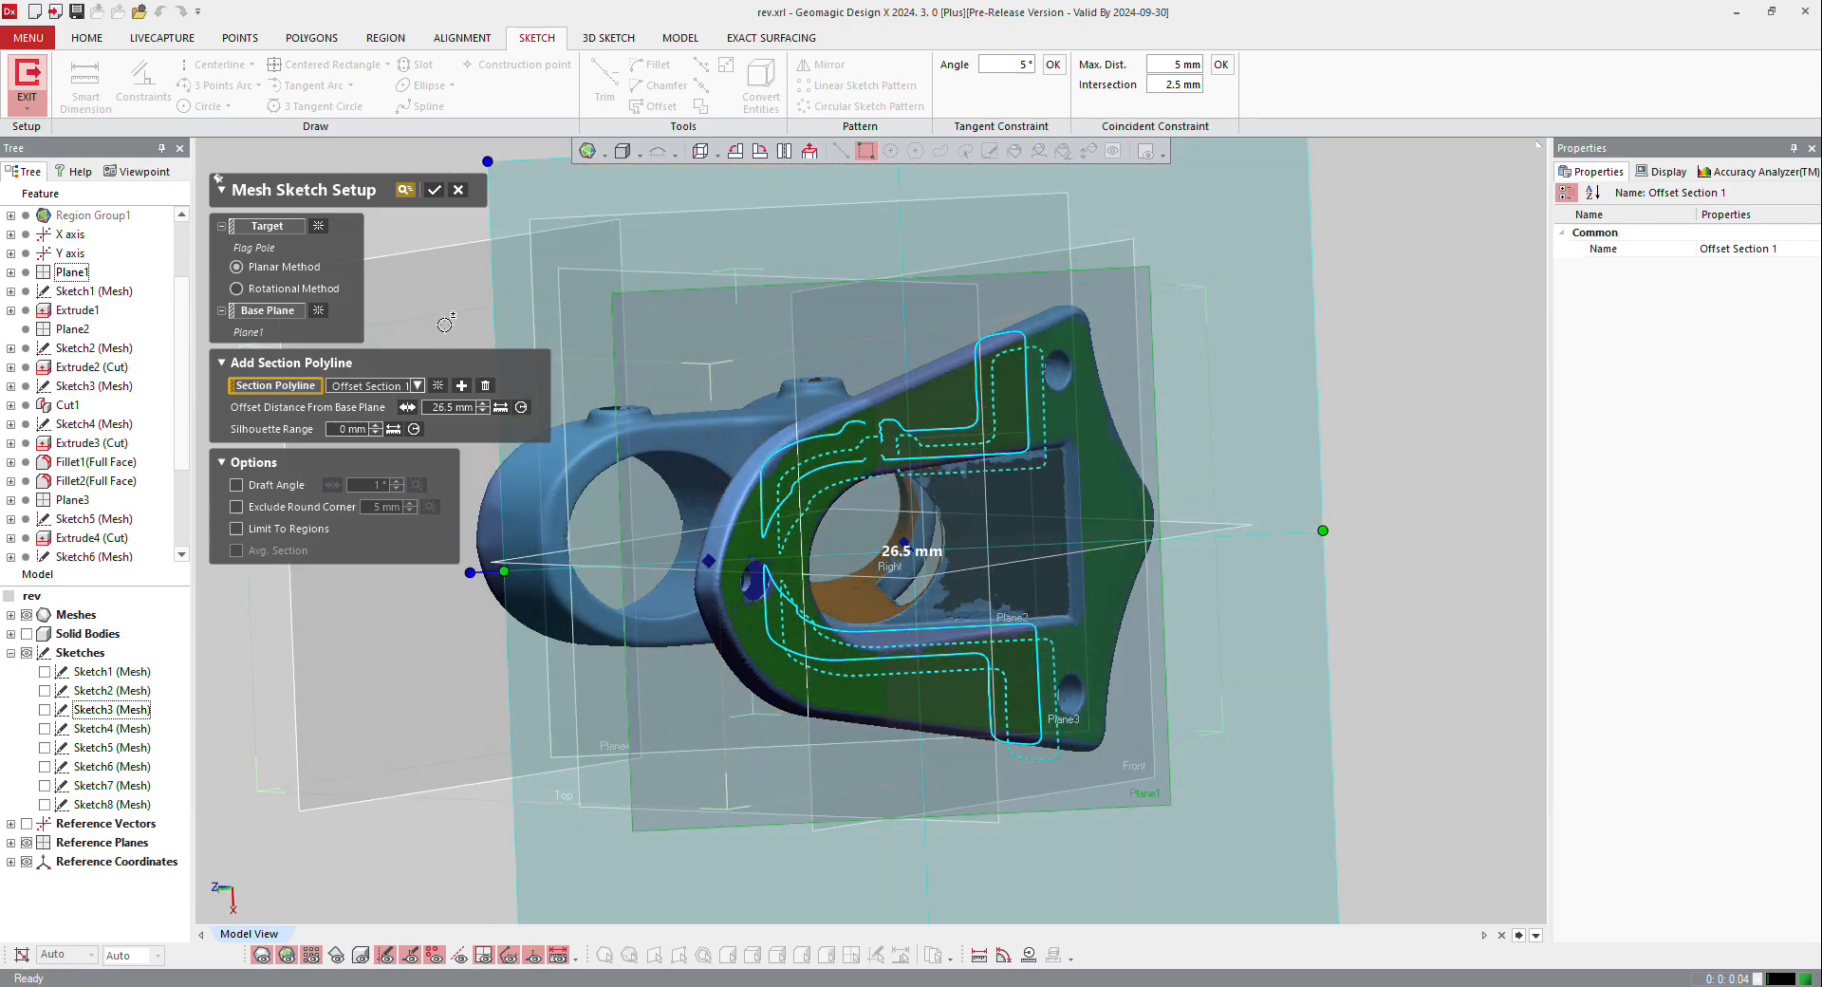
{"action": "left_click", "coordinate": [433, 194]}
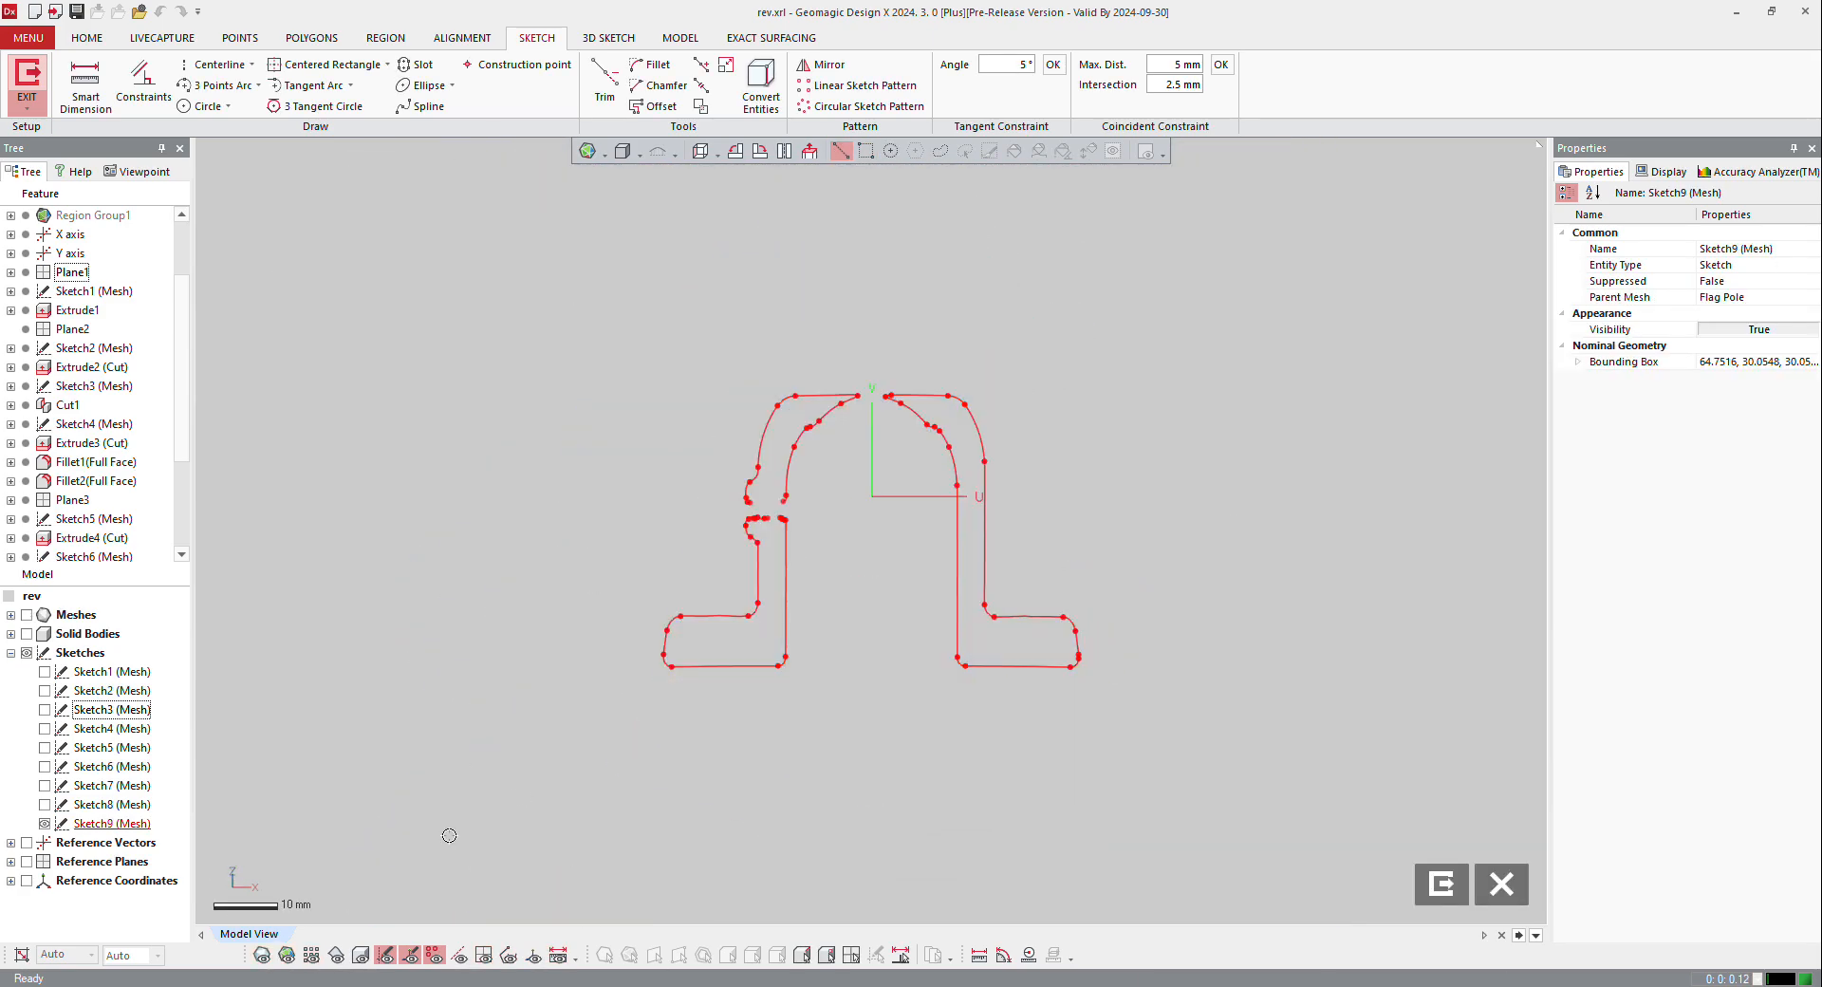
Step: Convert the edge of the larger bore opening on the base's underside into the current mesh sketch
{"action": "left_click", "coordinate": [363, 959]}
{"action": "mouse_move", "coordinate": [795, 617]}
{"action": "right_mouse_down"}
{"action": "mouse_move", "coordinate": [908, 186]}
{"action": "mouse_move", "coordinate": [847, 285]}
{"action": "right_mouse_up"}
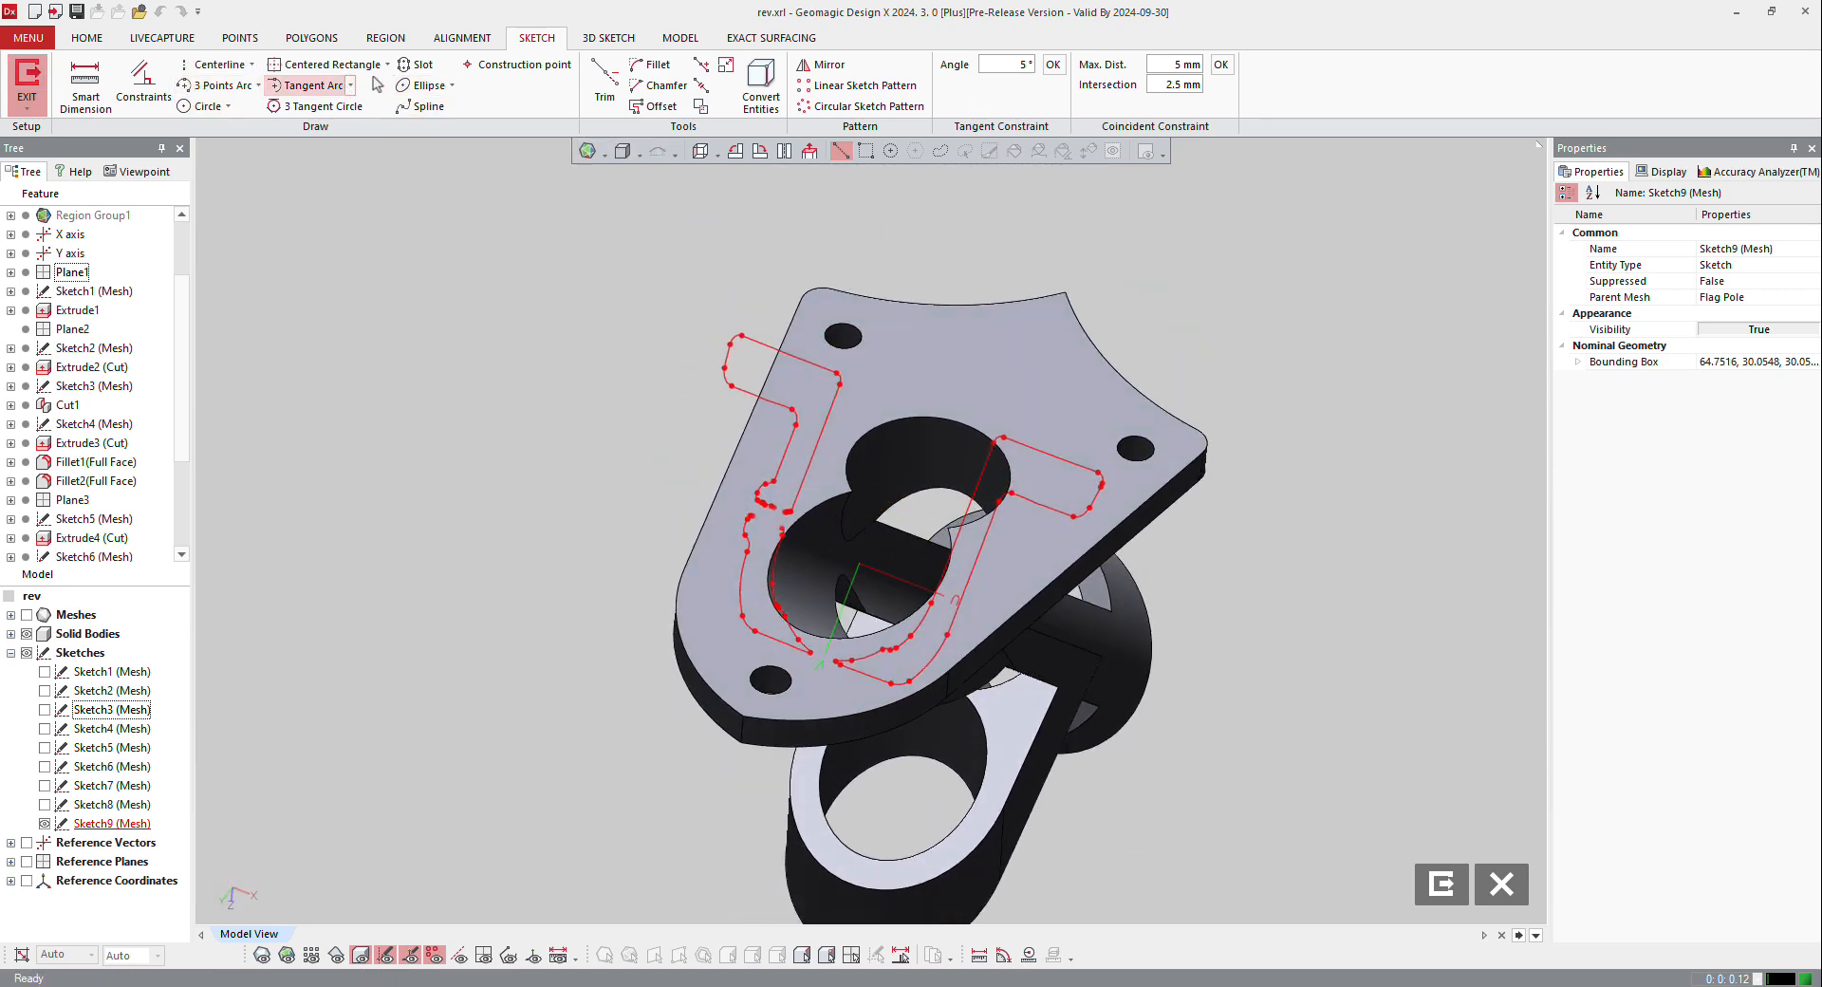
{"action": "left_click", "coordinate": [761, 83]}
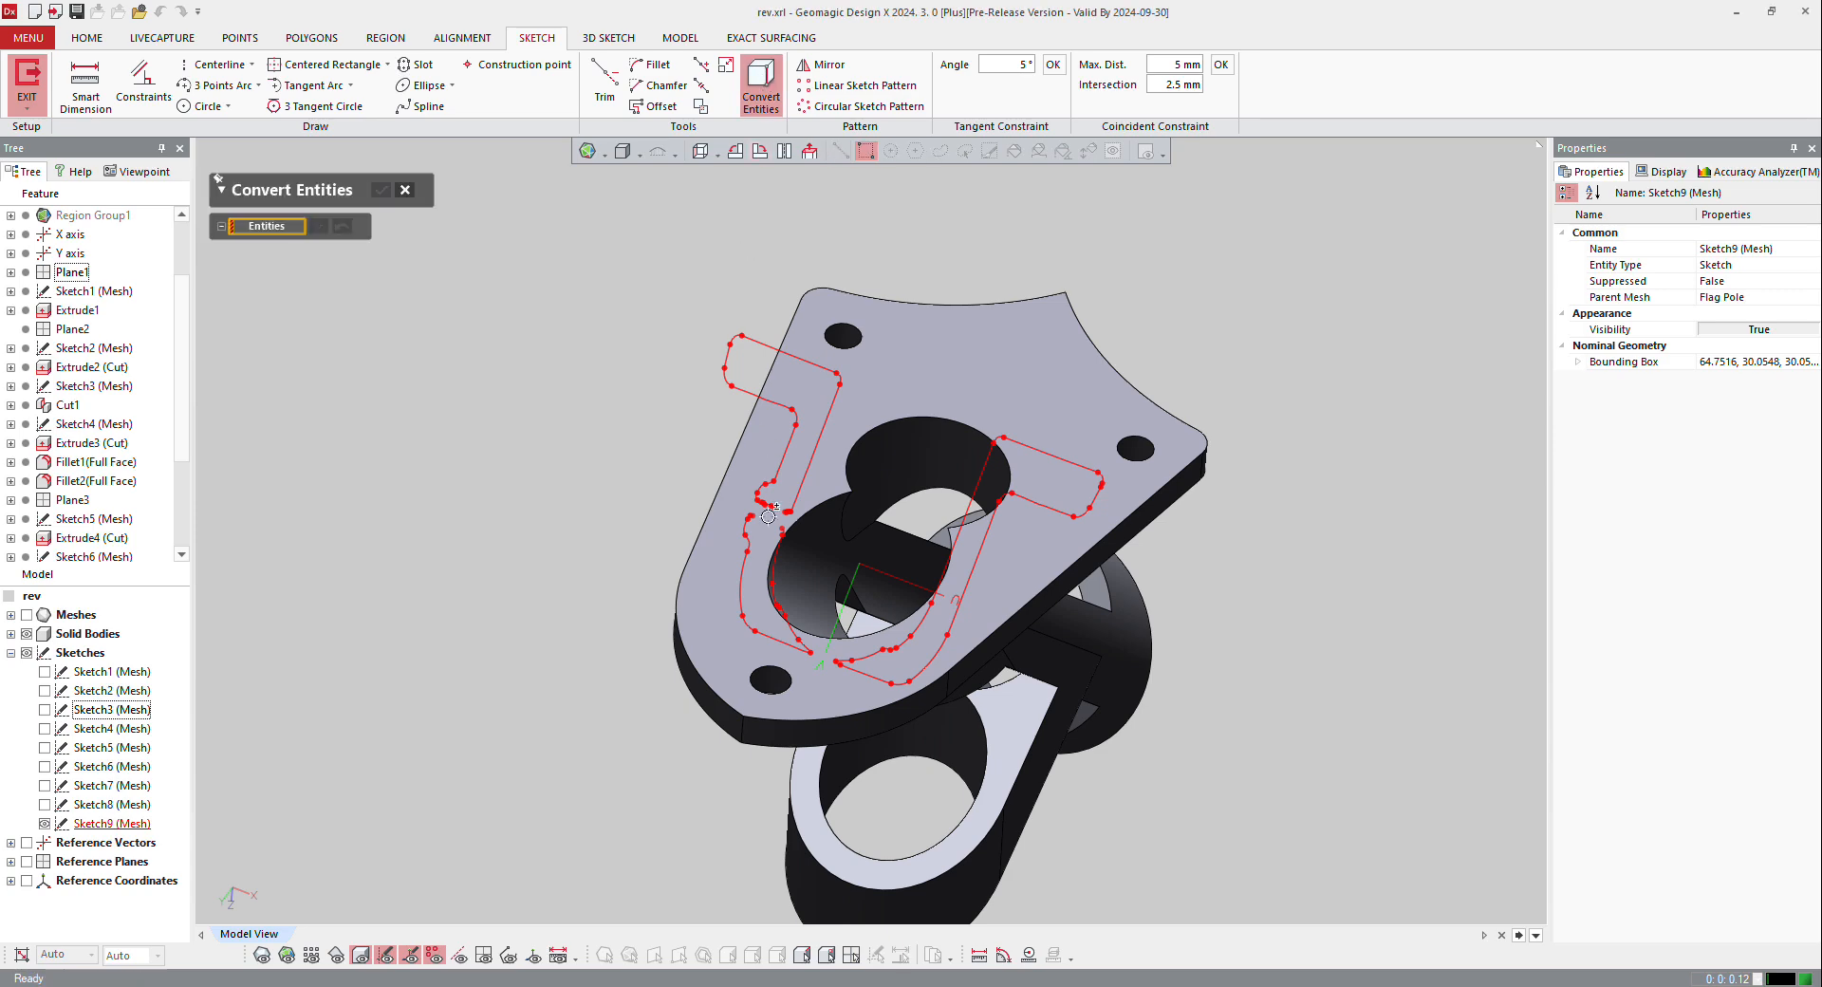
{"action": "left_click", "coordinate": [773, 558]}
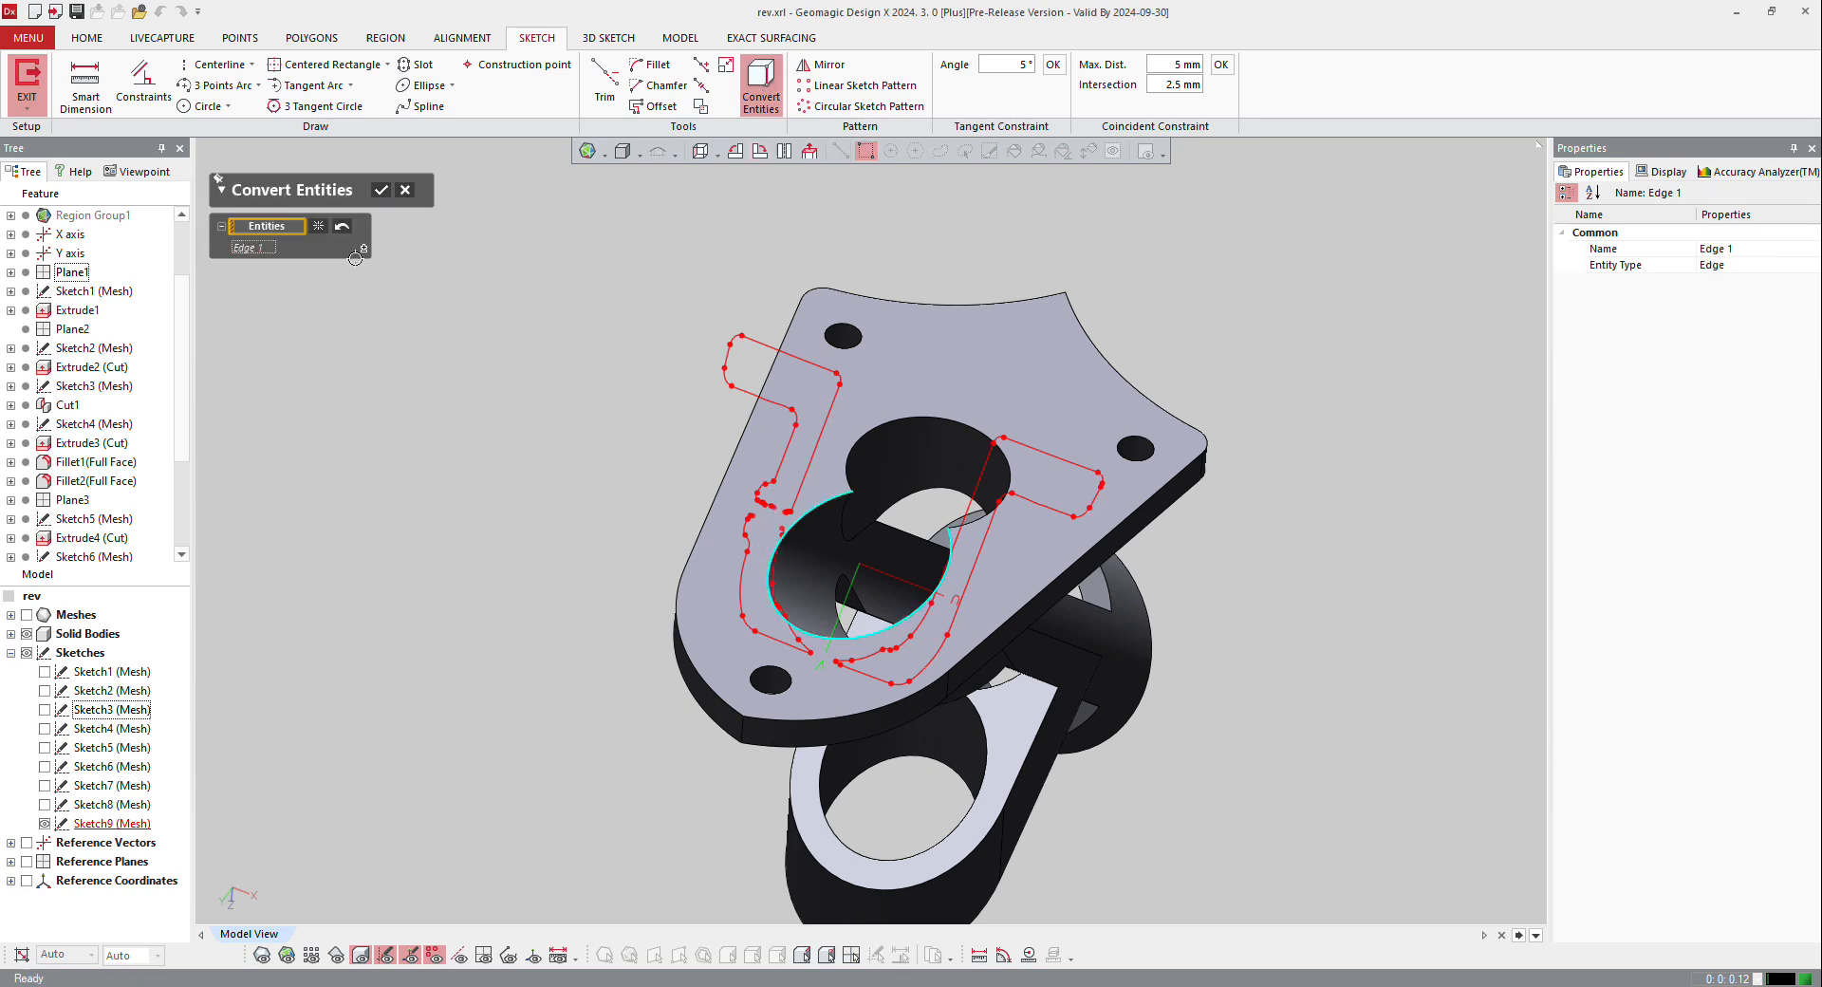
{"action": "left_click", "coordinate": [380, 190]}
{"action": "key", "text": "ctrl+5"}
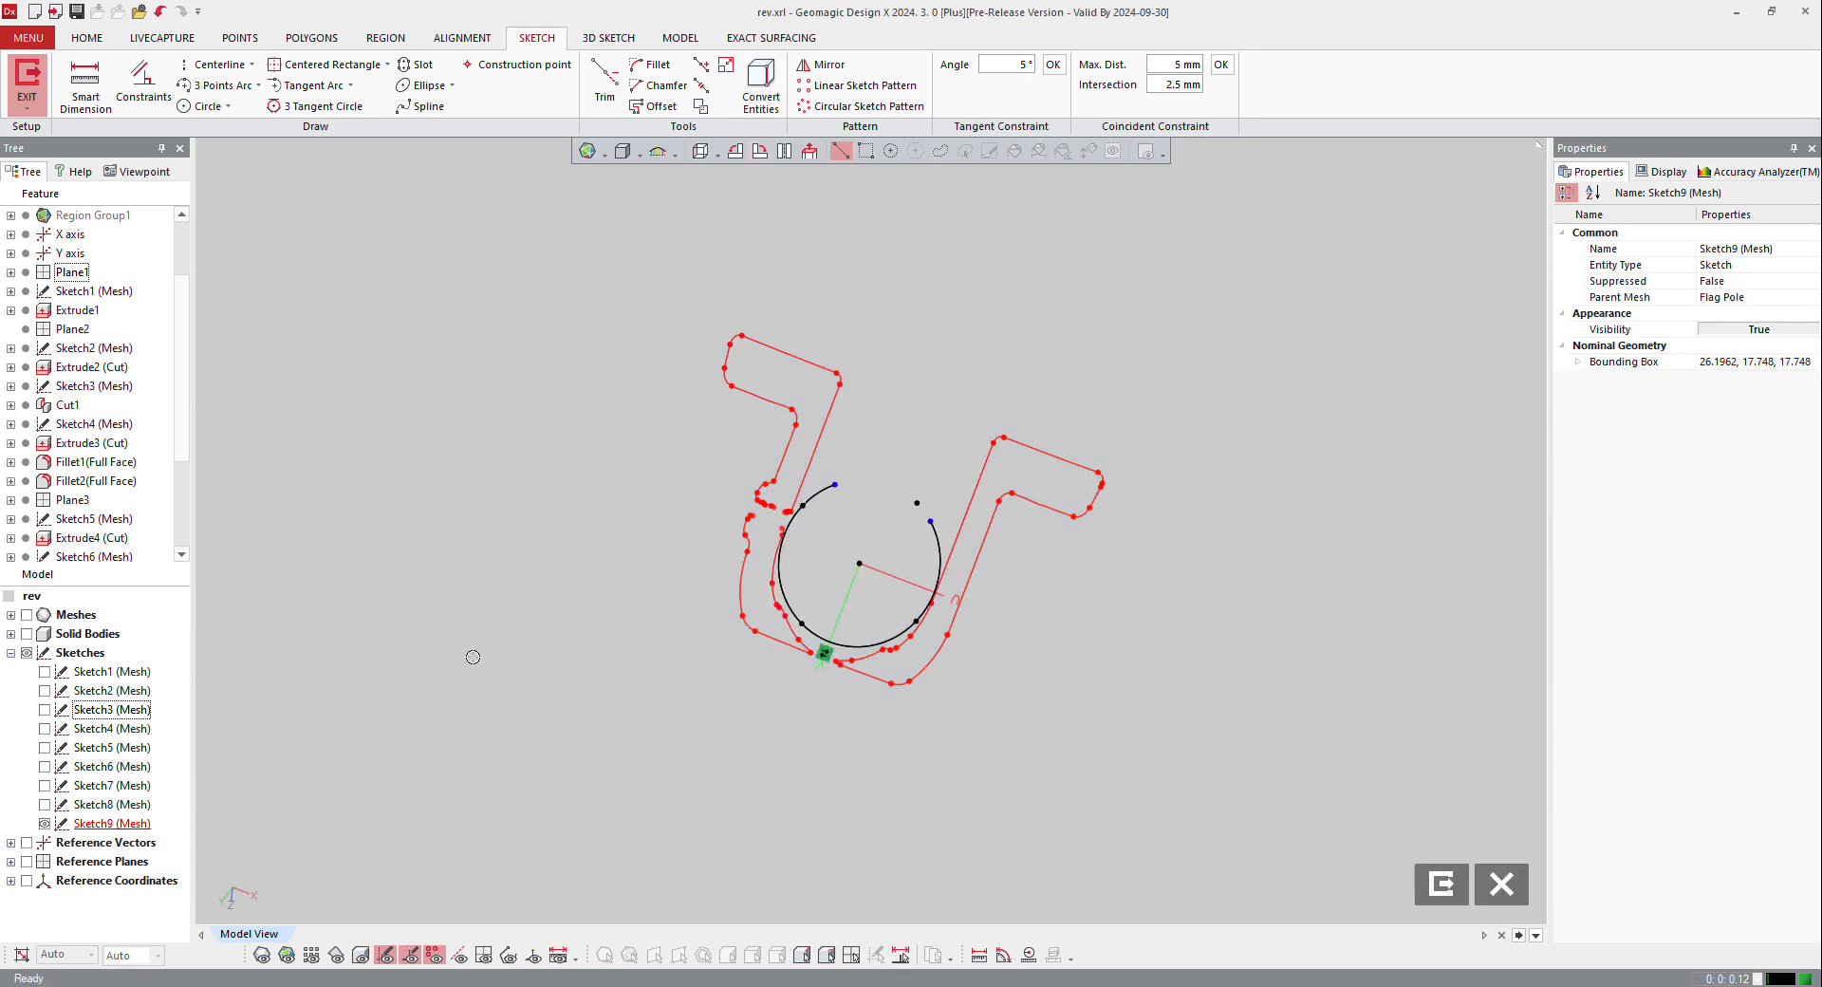
Step: Draw two straight lines from the sides of the converted arc along the inner walls of the mesh section
{"action": "left_click", "coordinate": [251, 67]}
{"action": "left_click", "coordinate": [231, 90]}
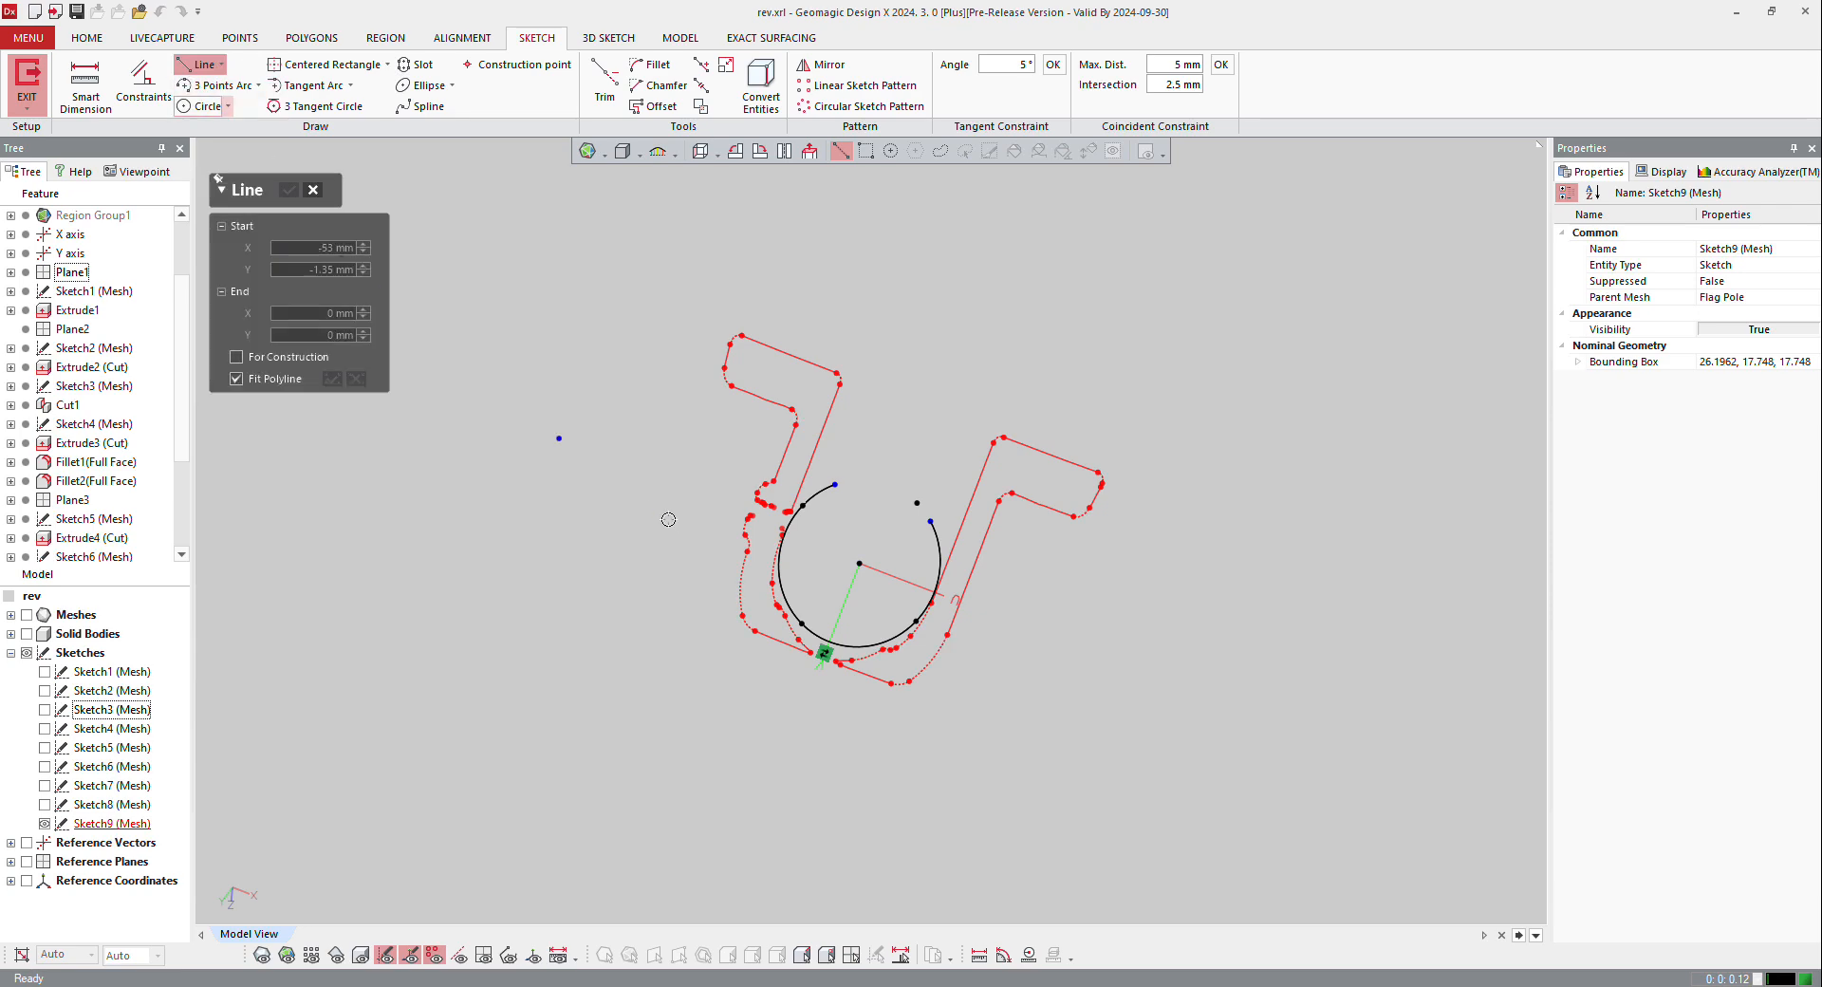
{"action": "left_click", "coordinate": [793, 511]}
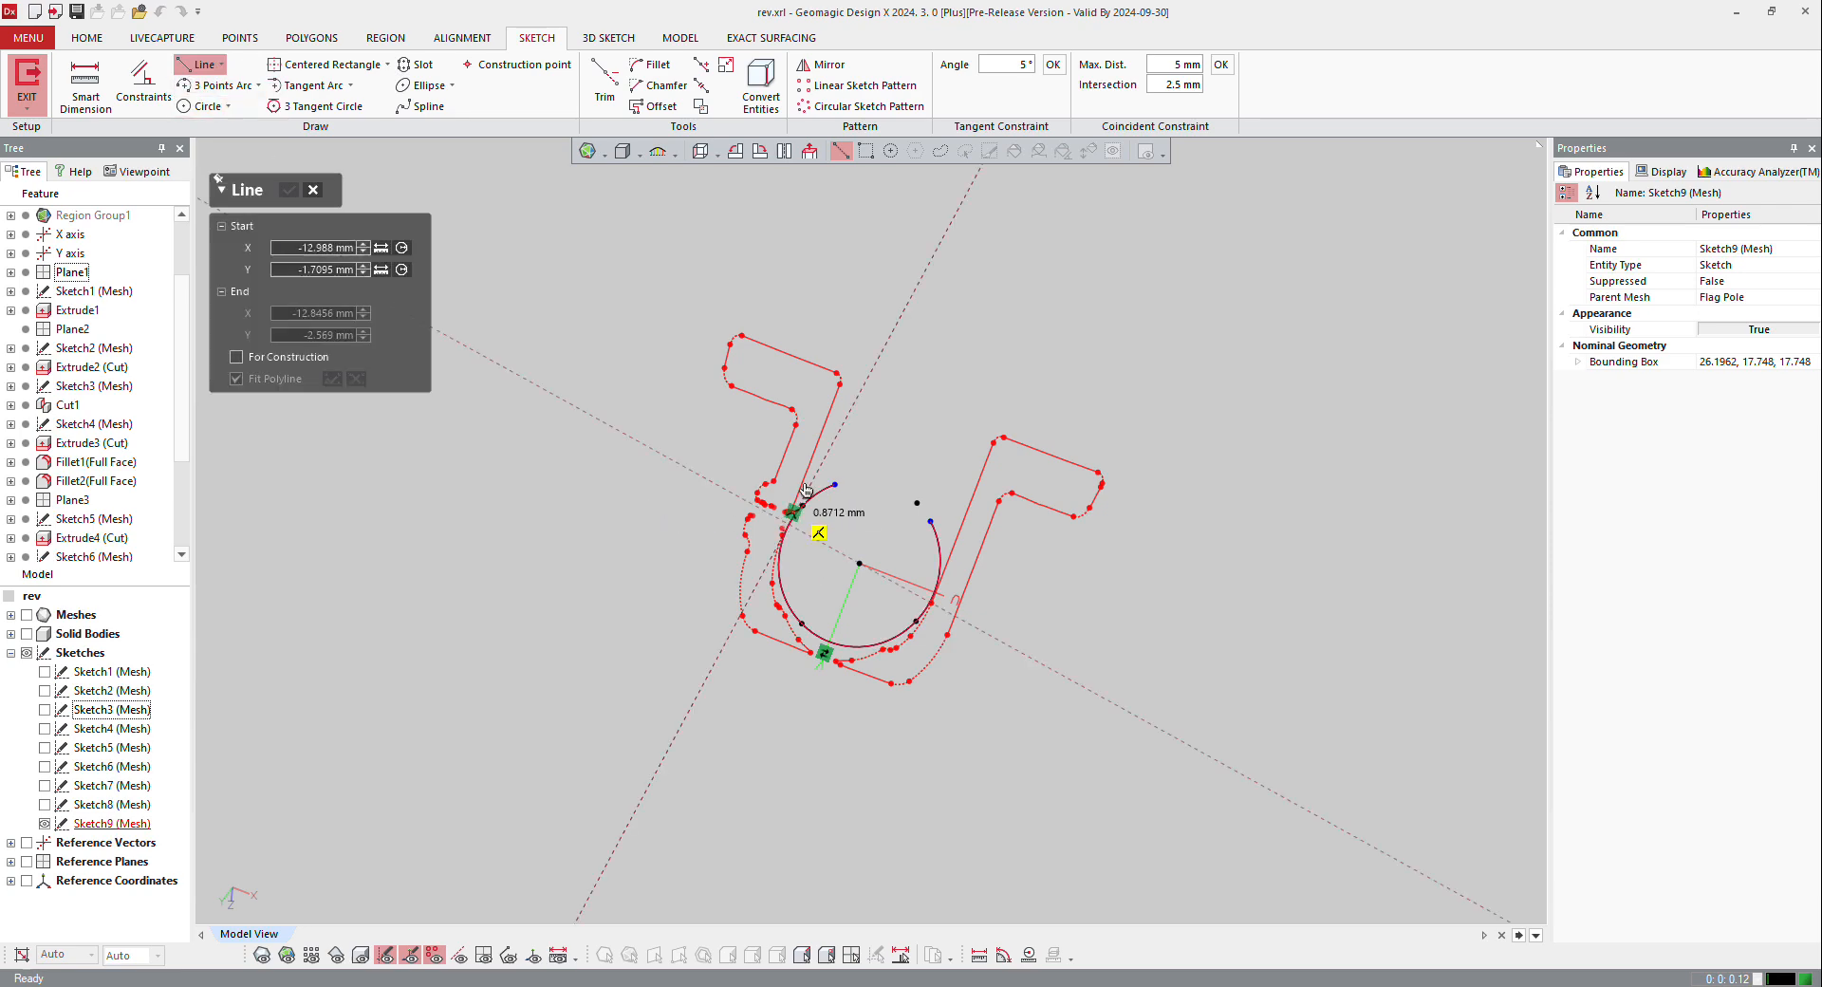
{"action": "left_click", "coordinate": [882, 349]}
{"action": "left_click", "coordinate": [935, 589]}
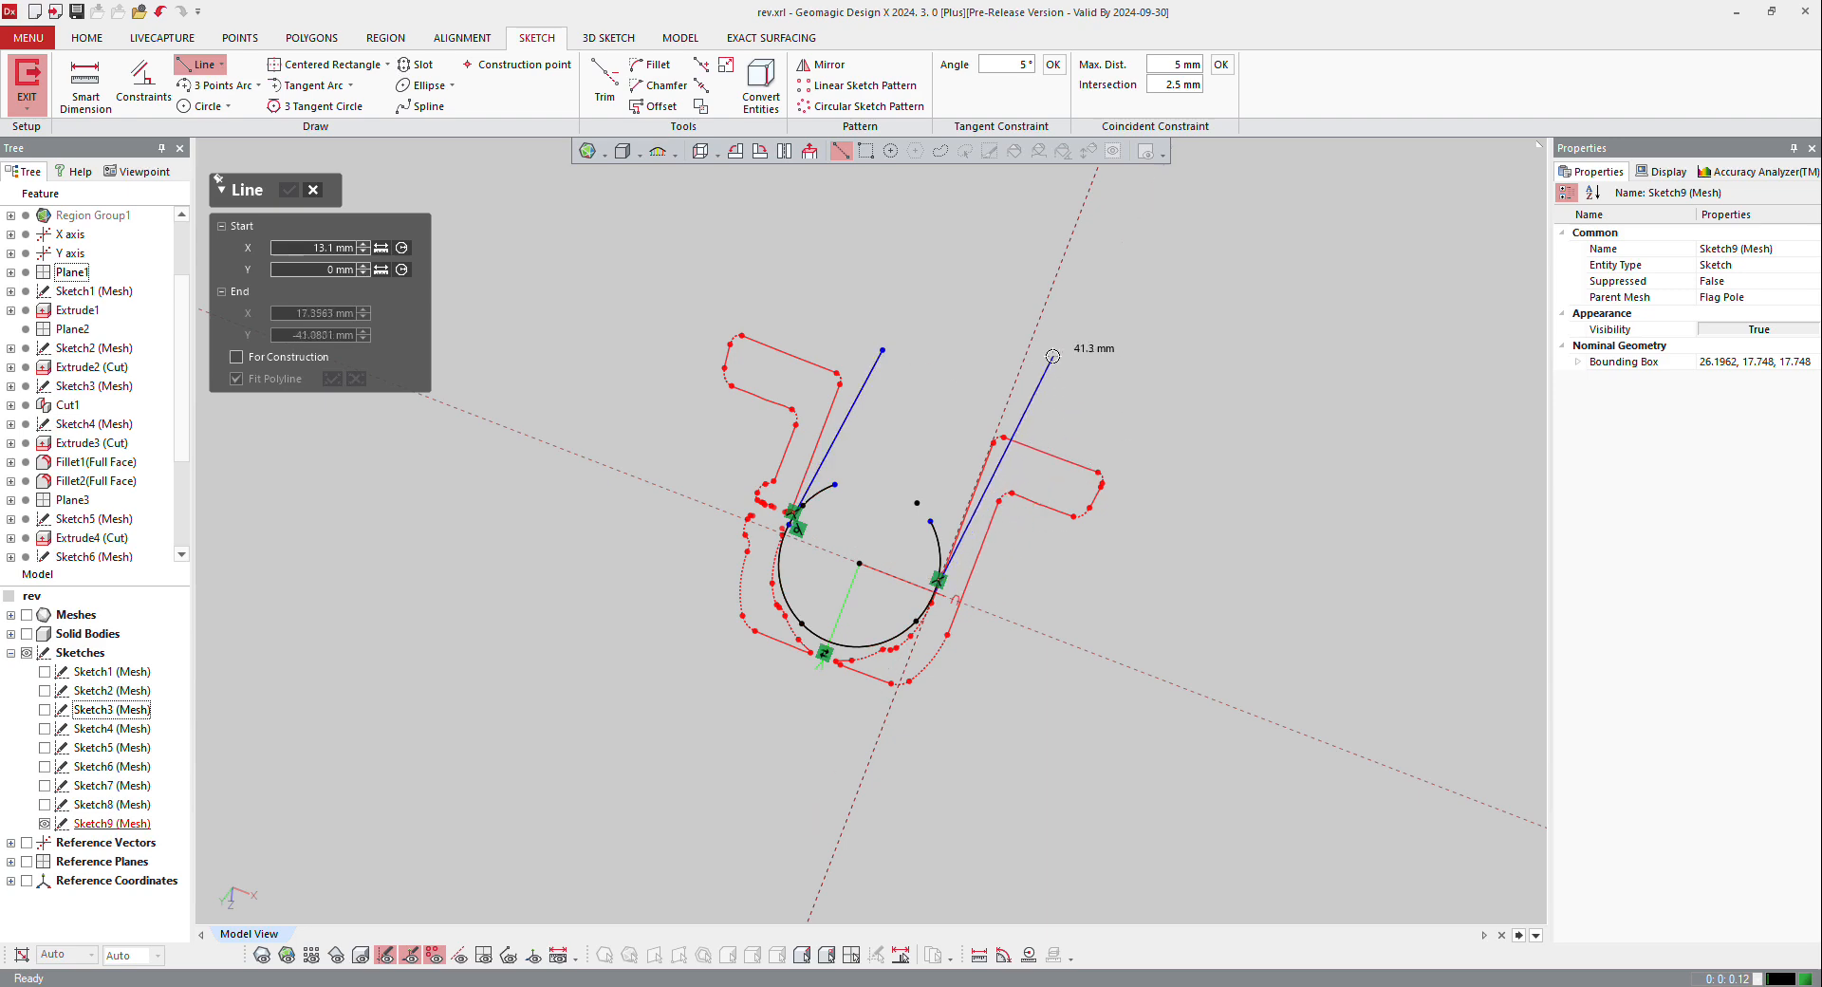
{"action": "left_click", "coordinate": [1011, 375]}
{"action": "key", "text": "Escape"}
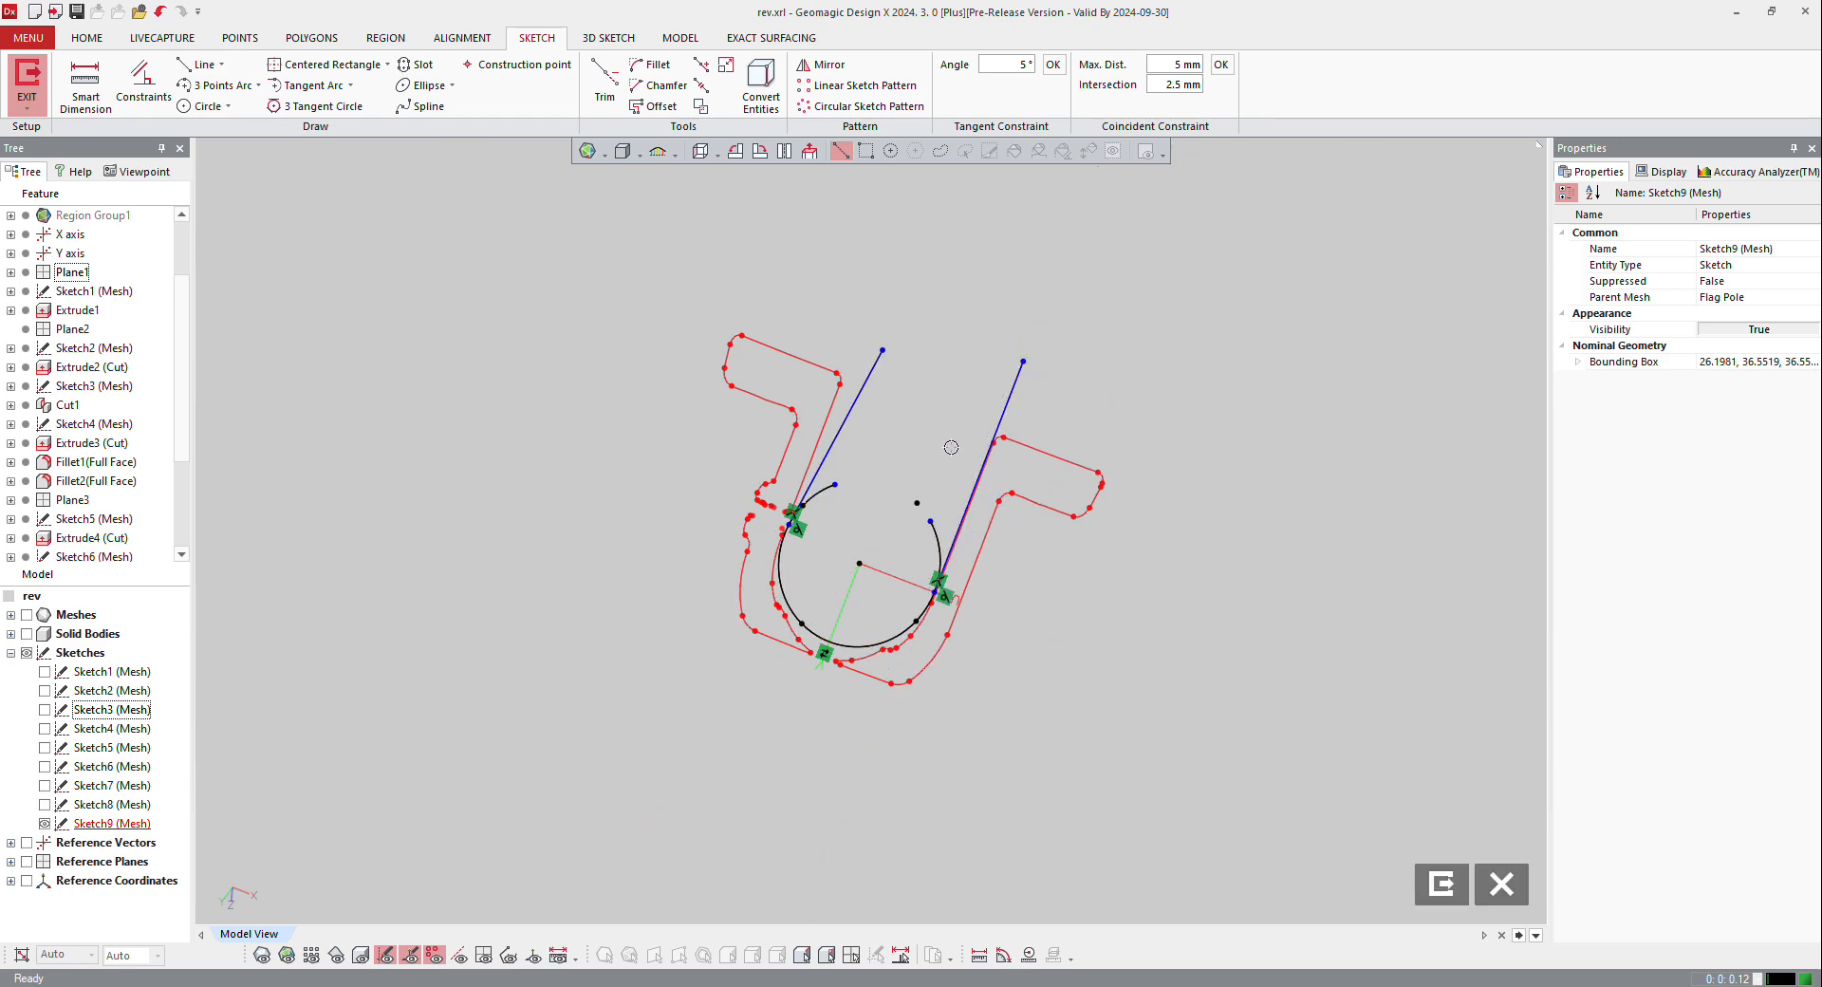
Step: Constrain both side lines of the recess profile to be vertical
{"action": "key", "text": "ctrl+shift+a"}
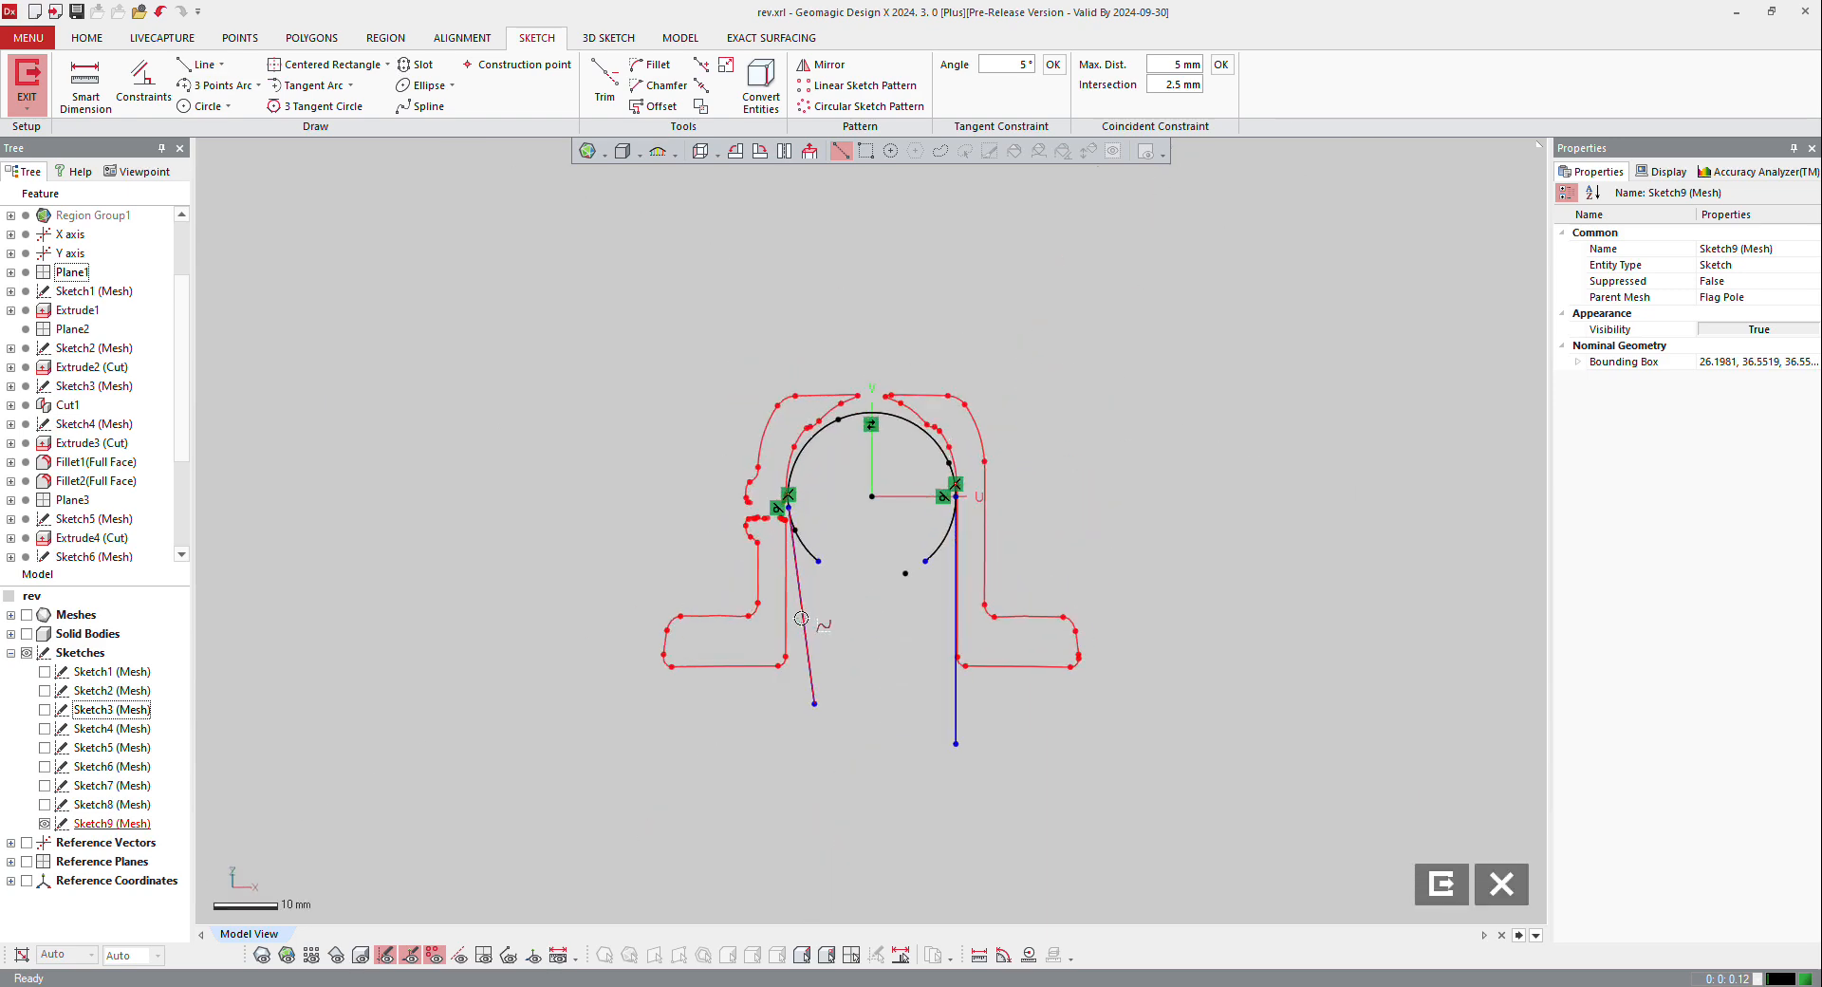
{"action": "right_click", "coordinate": [801, 617]}
{"action": "left_click", "coordinate": [857, 582]}
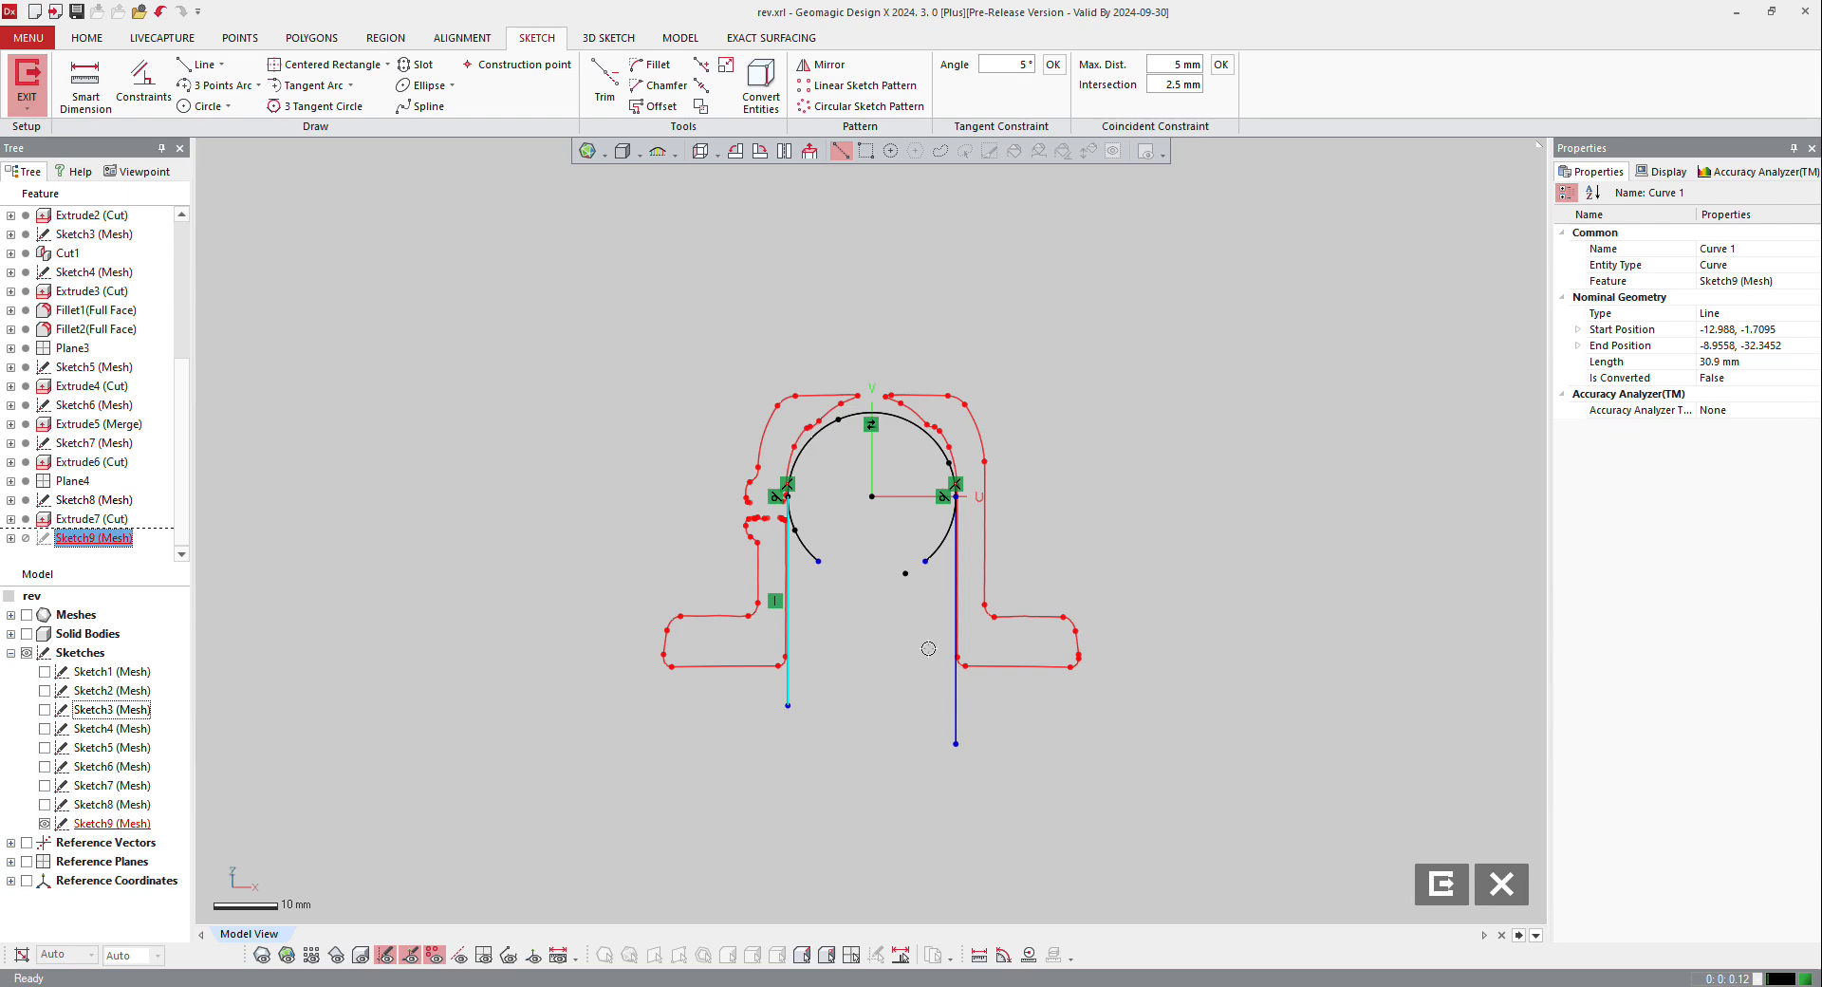
{"action": "right_click", "coordinate": [956, 633]}
{"action": "left_click", "coordinate": [1013, 619]}
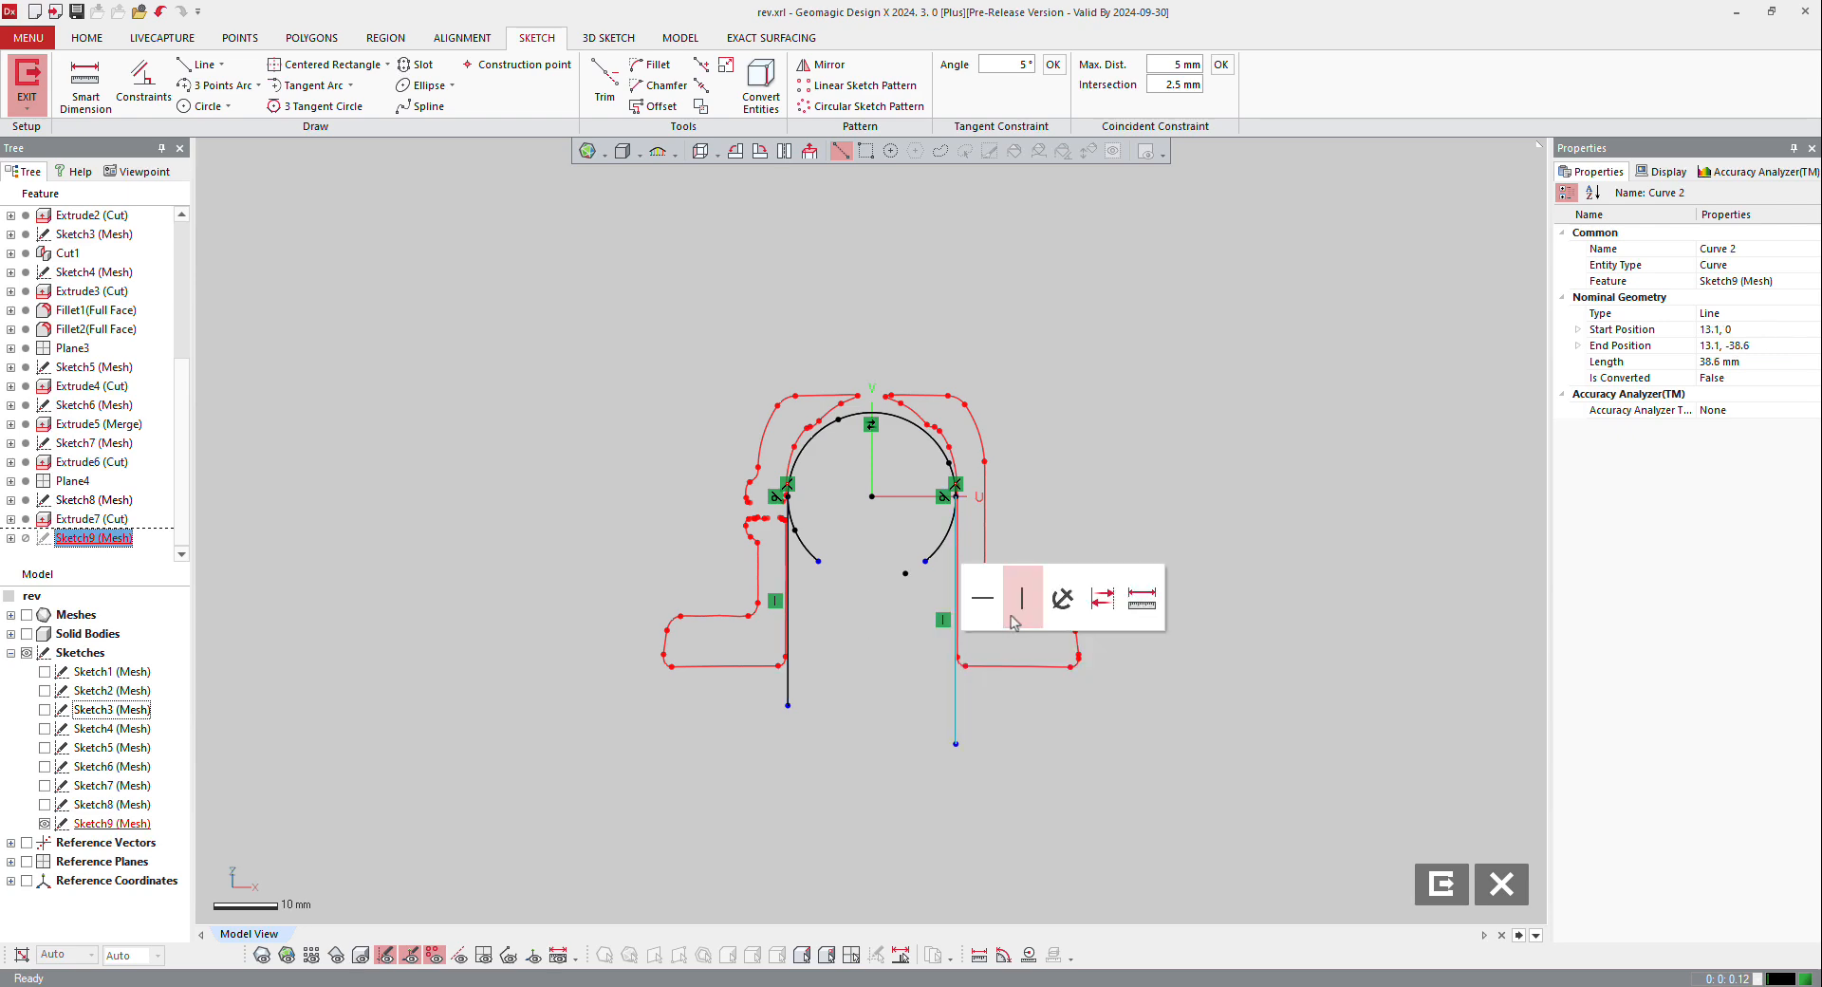
{"action": "left_click", "coordinate": [742, 663]}
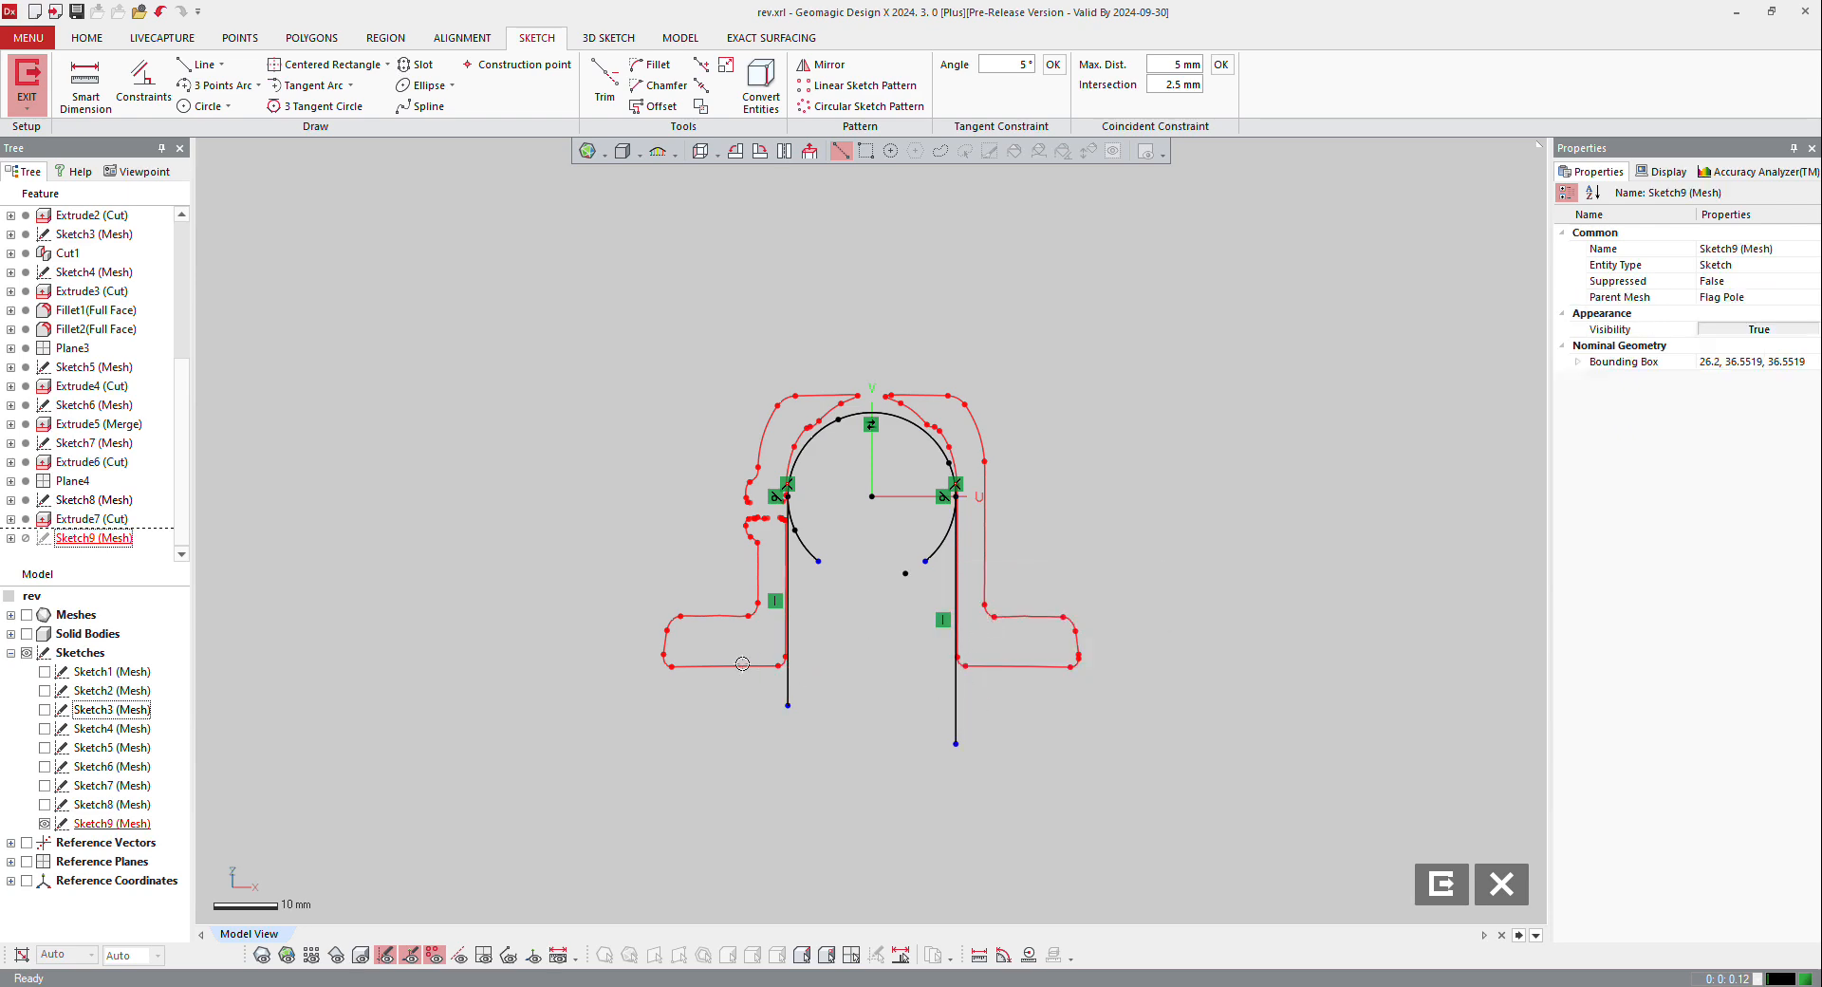
Step: Draw a horizontal line between the open ends of the side lines and corner-trim it to close the profile
{"action": "left_click", "coordinate": [199, 65]}
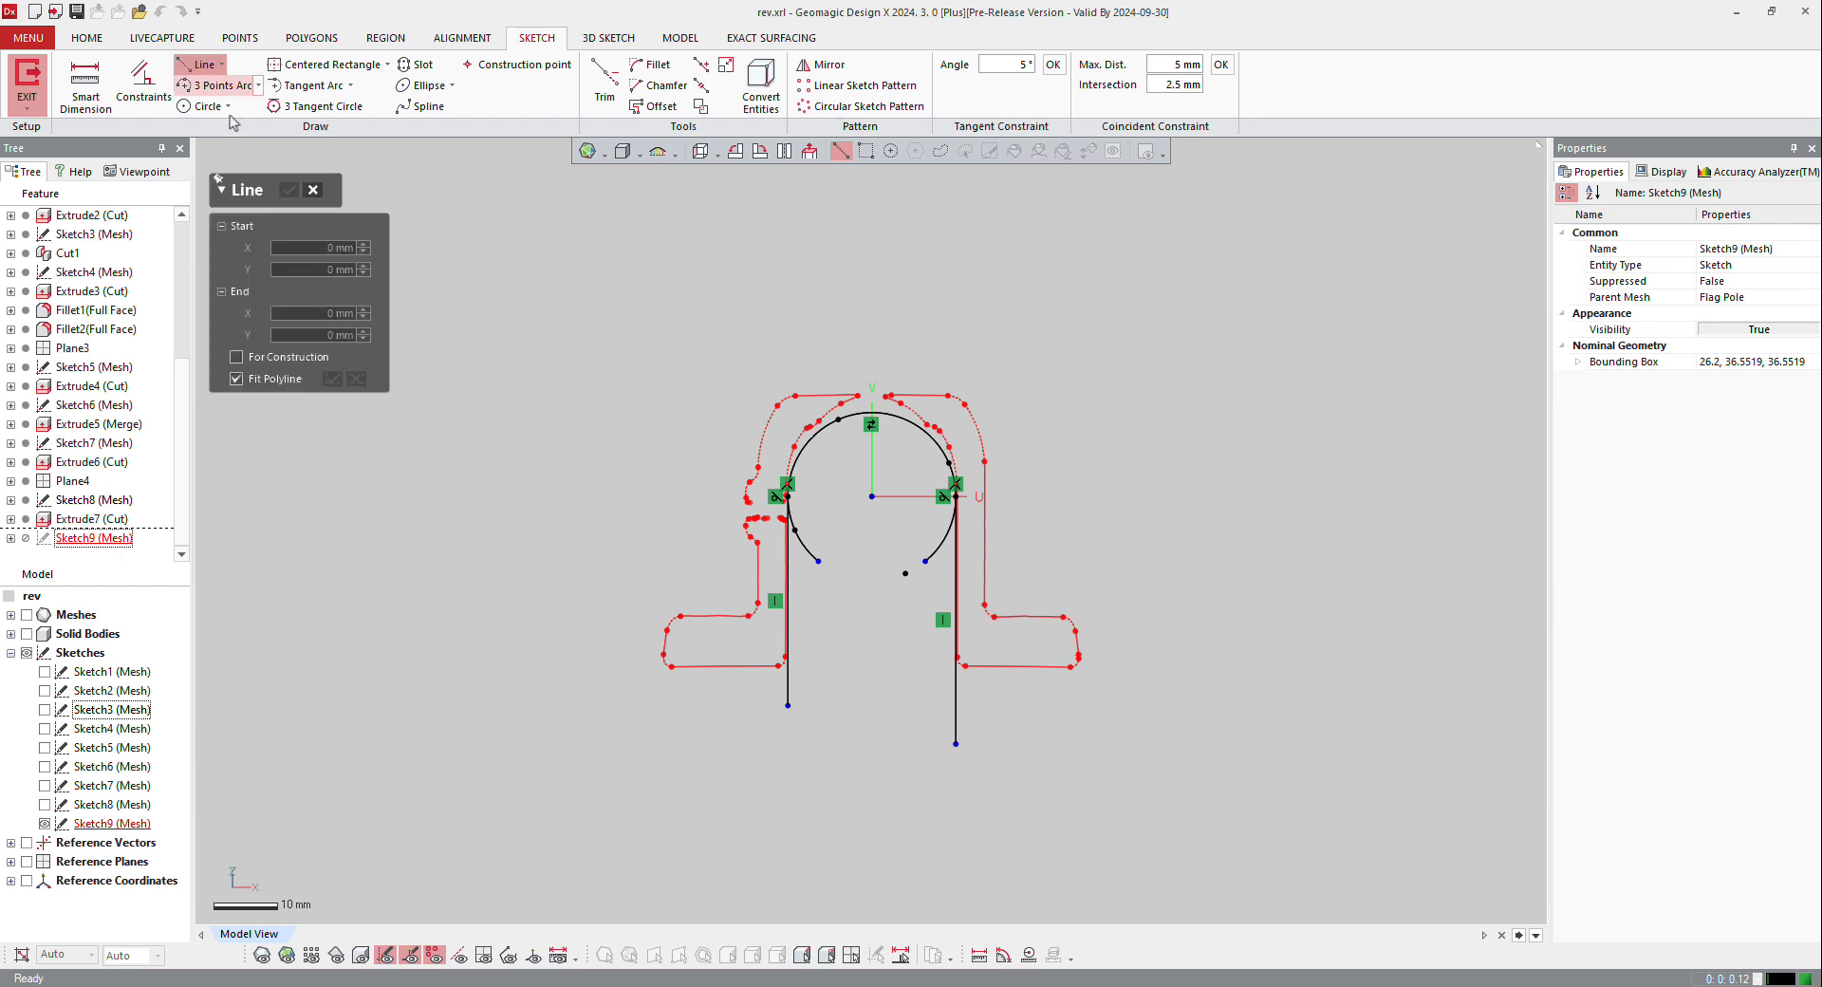
{"action": "left_click", "coordinate": [956, 746]}
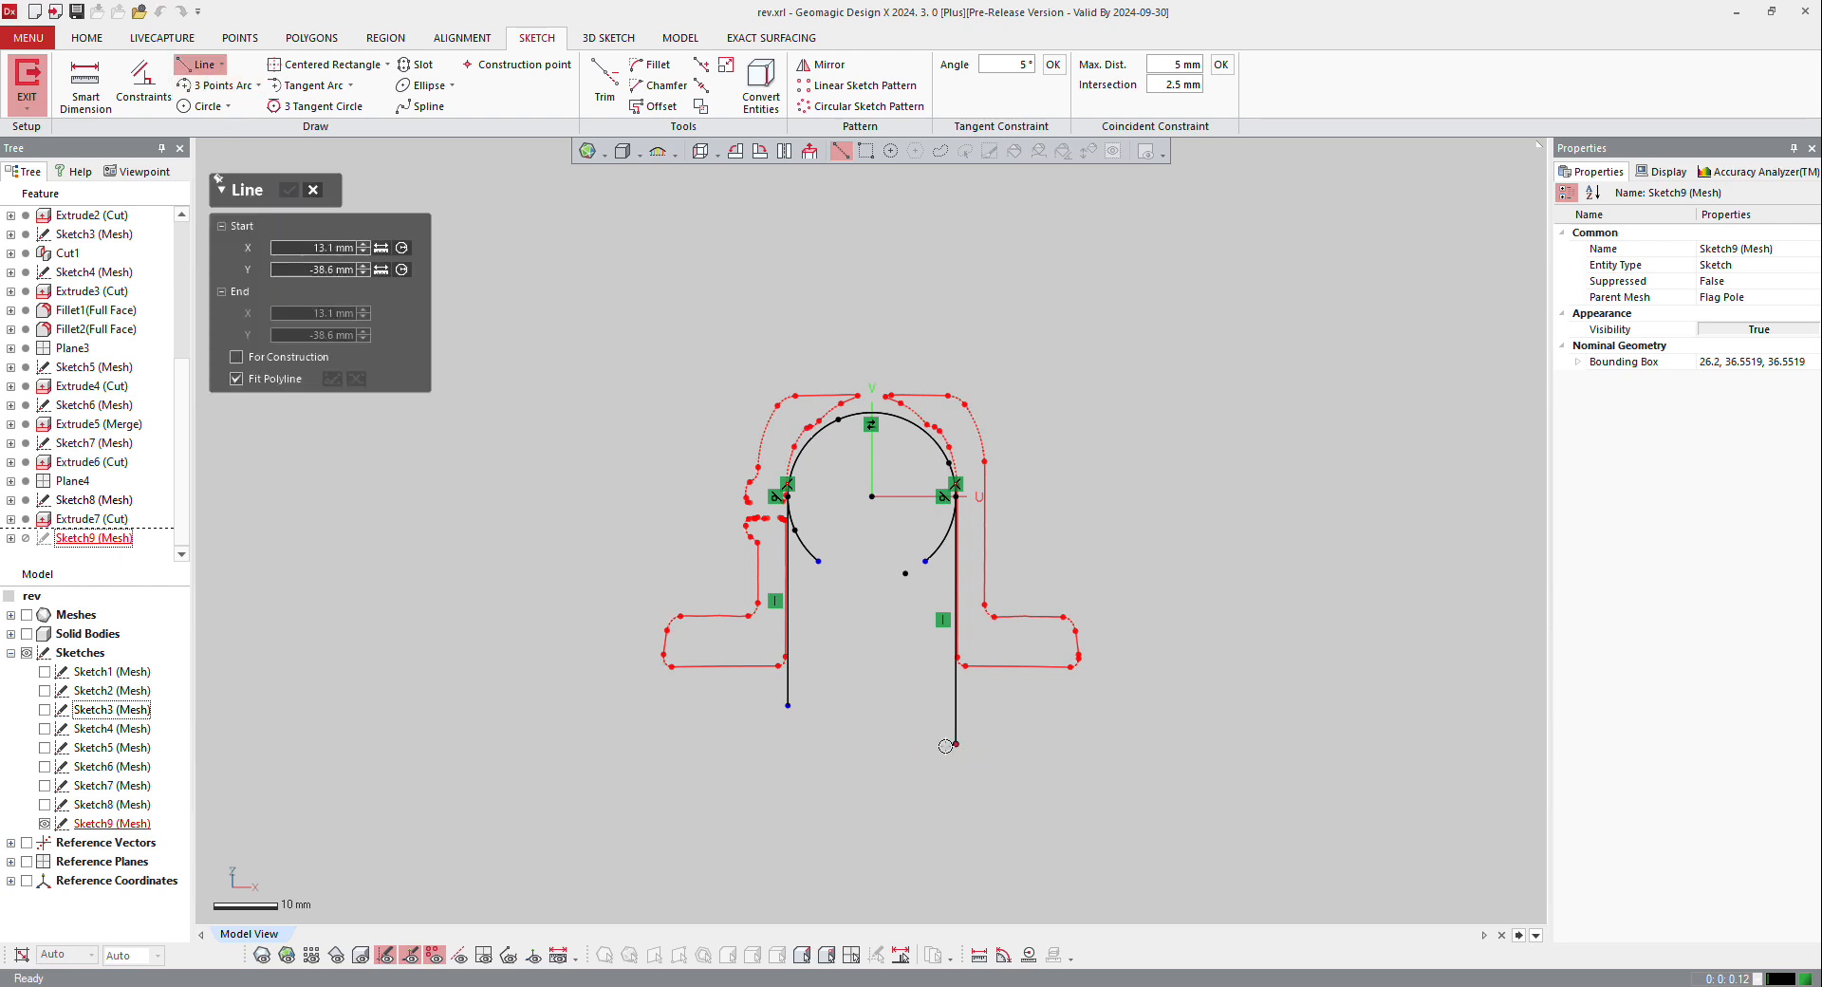
{"action": "left_click", "coordinate": [808, 745]}
{"action": "key", "text": "Escape"}
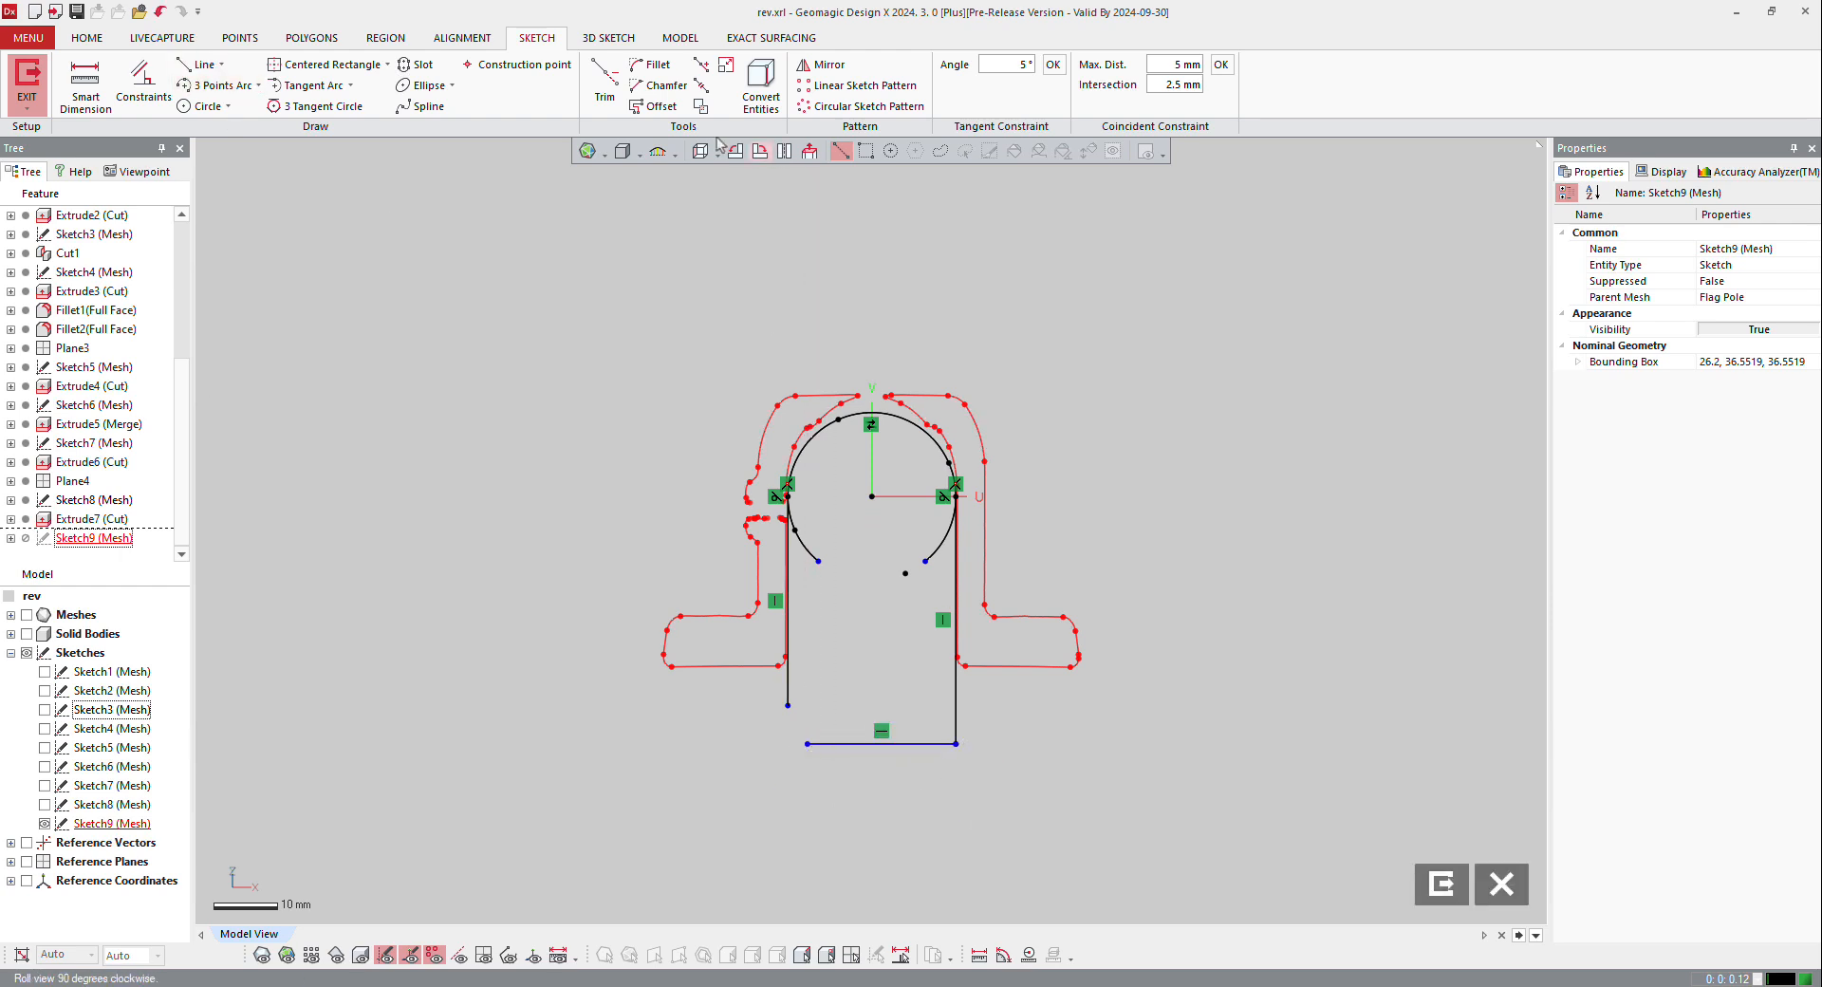
{"action": "left_click", "coordinate": [603, 84]}
{"action": "left_click", "coordinate": [789, 699]}
{"action": "left_click", "coordinate": [828, 744]}
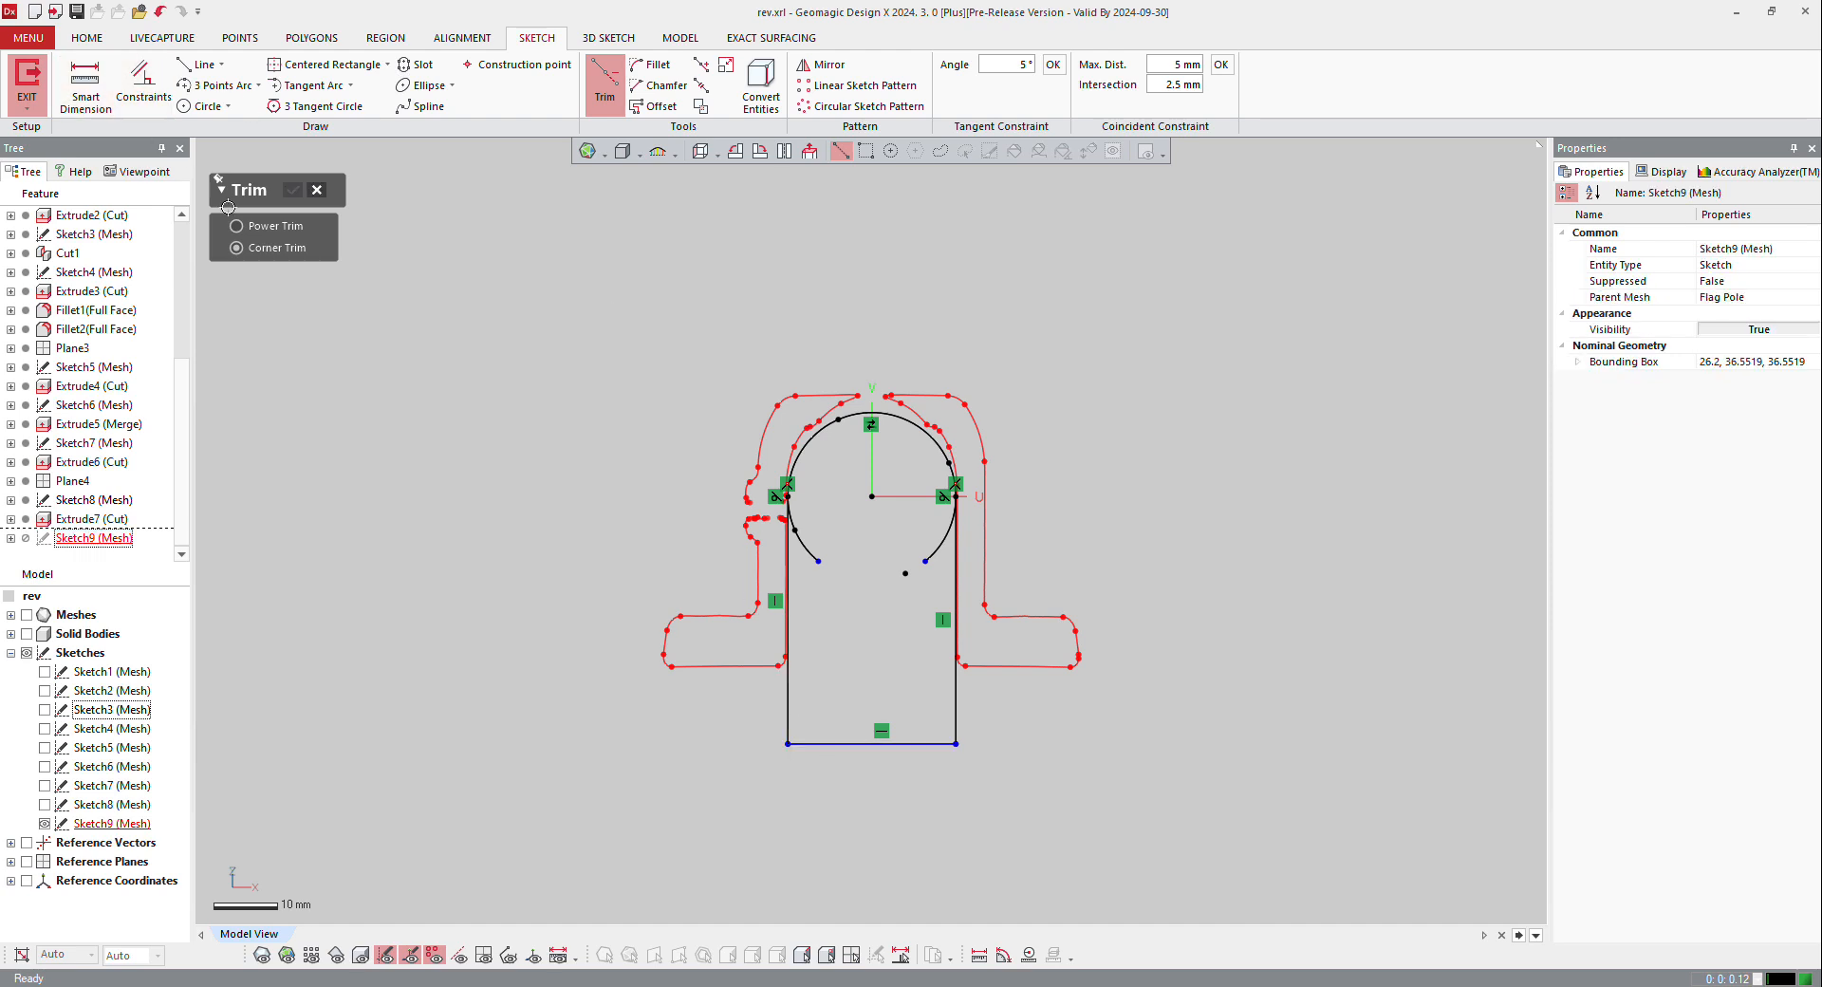
Step: Trim away the two leftover arc ends inside the recess profile with Power Trim and finish the sketch
{"action": "scroll", "coordinate": [849, 463], "scroll_direction": "up", "scroll_amount": 2}
{"action": "left_click", "coordinate": [792, 568]}
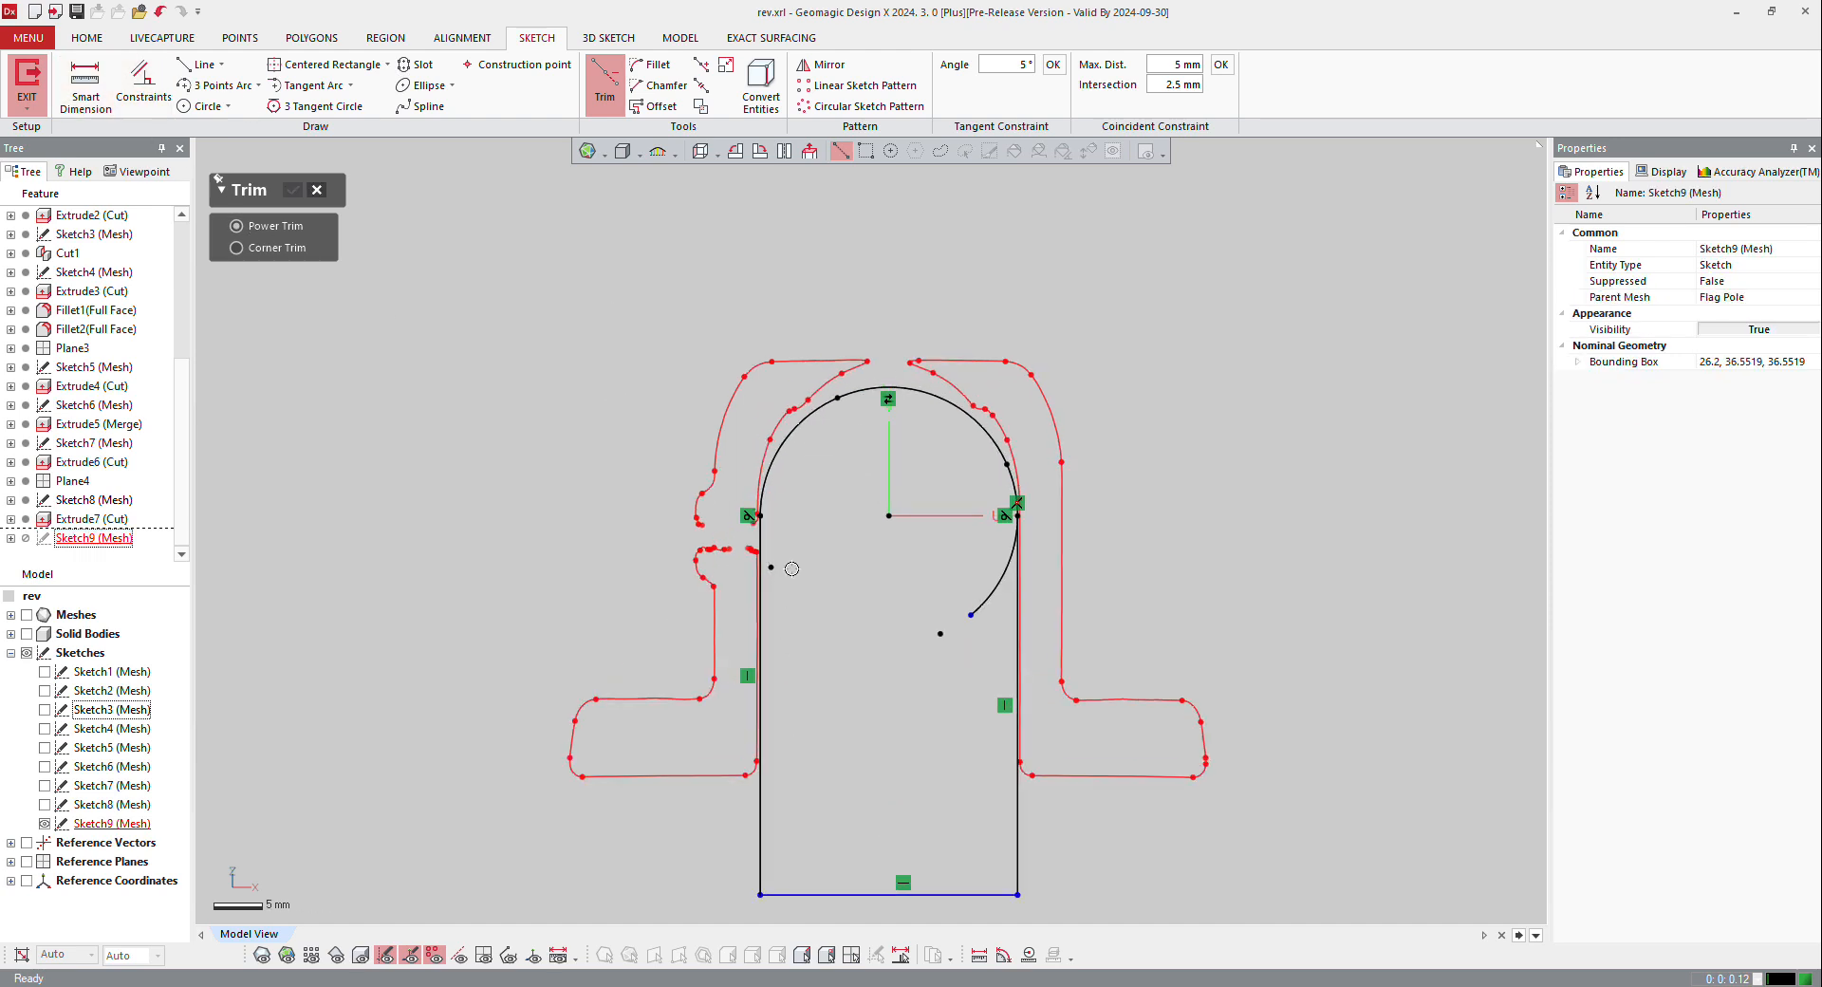
{"action": "left_click", "coordinate": [987, 595]}
{"action": "scroll", "coordinate": [867, 444], "scroll_direction": "down", "scroll_amount": 2}
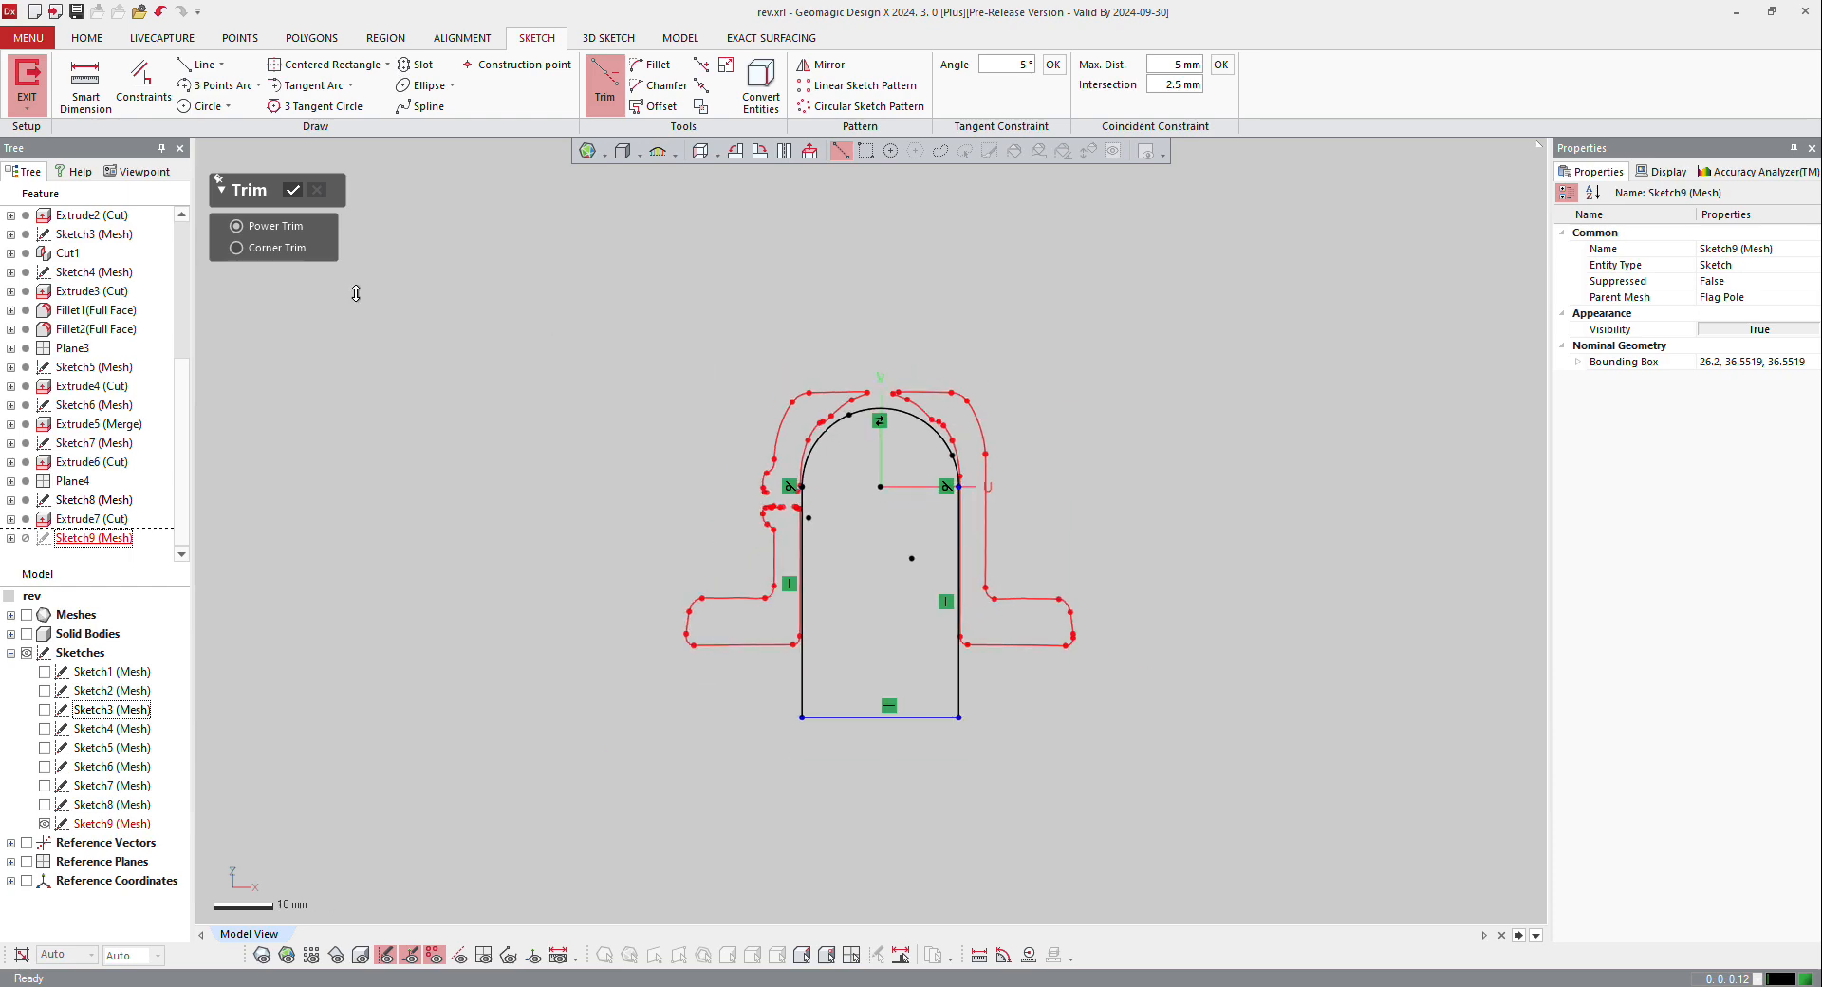
{"action": "left_click", "coordinate": [27, 76]}
Step: Cut the base recess by extruding the arched profile 33.1135 mm blind, plus 36.5 mm in the opposite direction
{"action": "mouse_move", "coordinate": [799, 787]}
{"action": "right_mouse_down"}
{"action": "mouse_move", "coordinate": [1053, 395]}
{"action": "mouse_move", "coordinate": [923, 573]}
{"action": "mouse_move", "coordinate": [920, 667]}
{"action": "right_mouse_up"}
{"action": "right_click", "coordinate": [910, 650]}
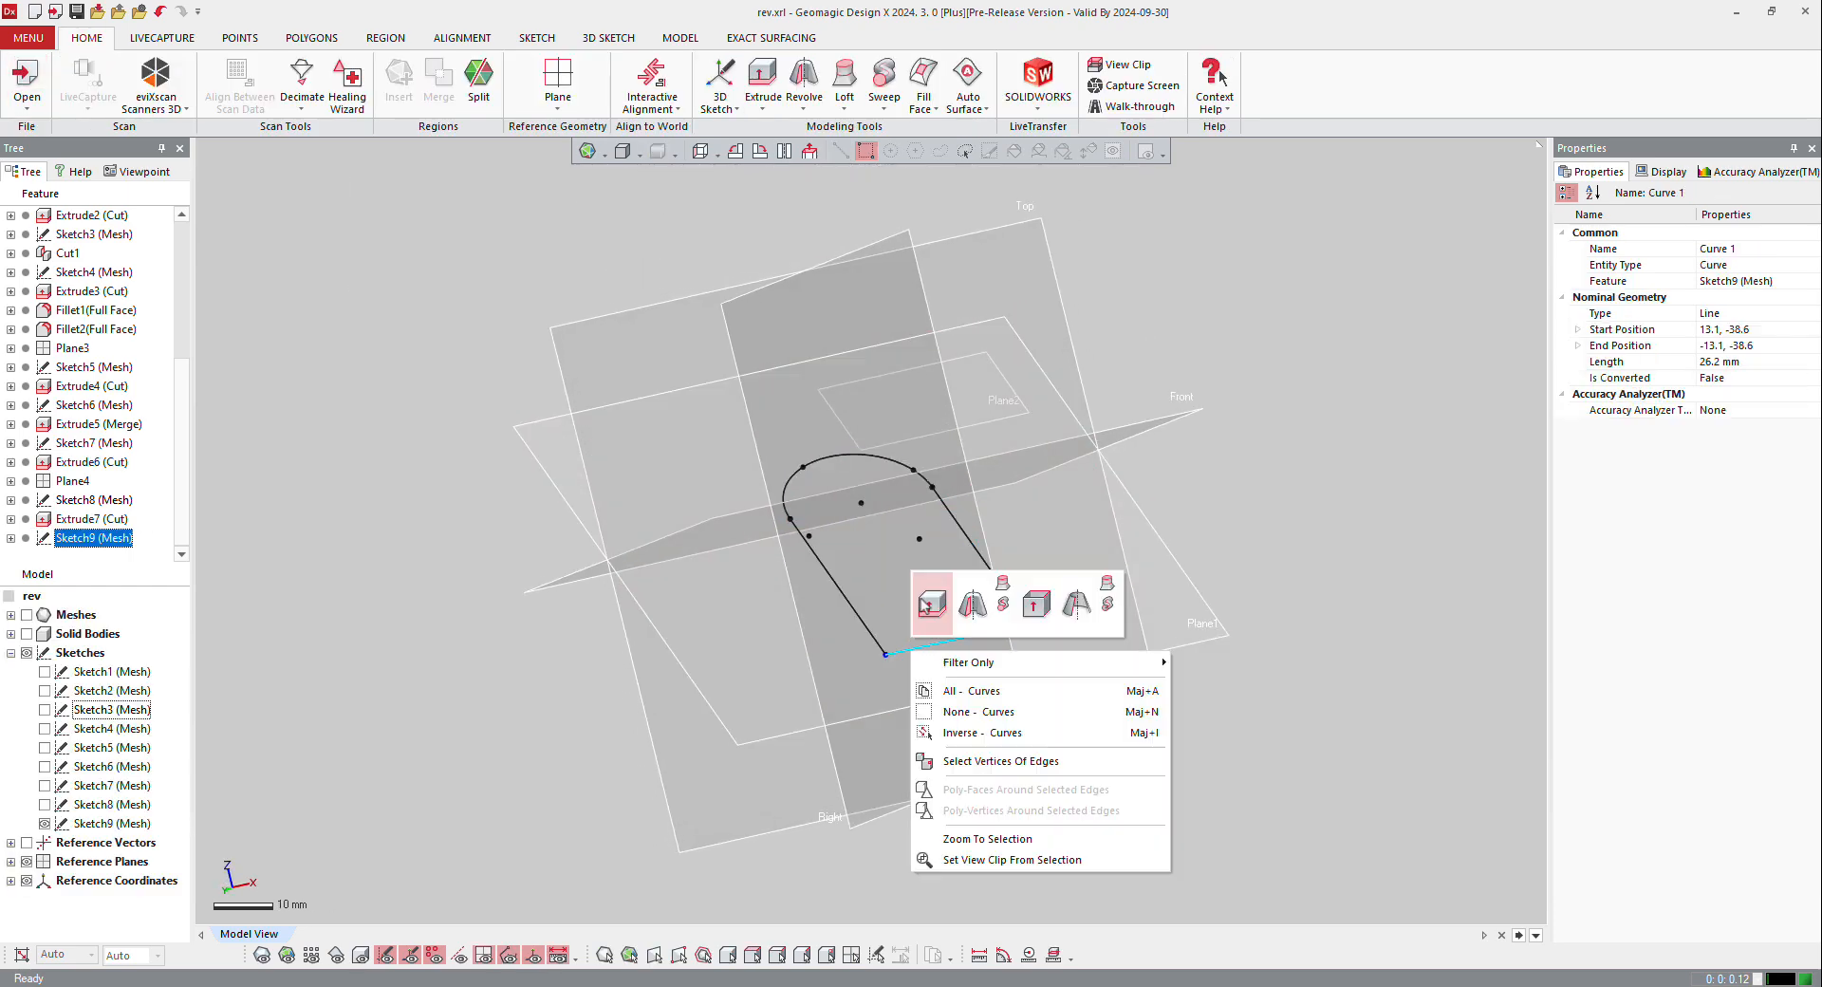
{"action": "left_click", "coordinate": [924, 605]}
{"action": "left_click", "coordinate": [264, 955]}
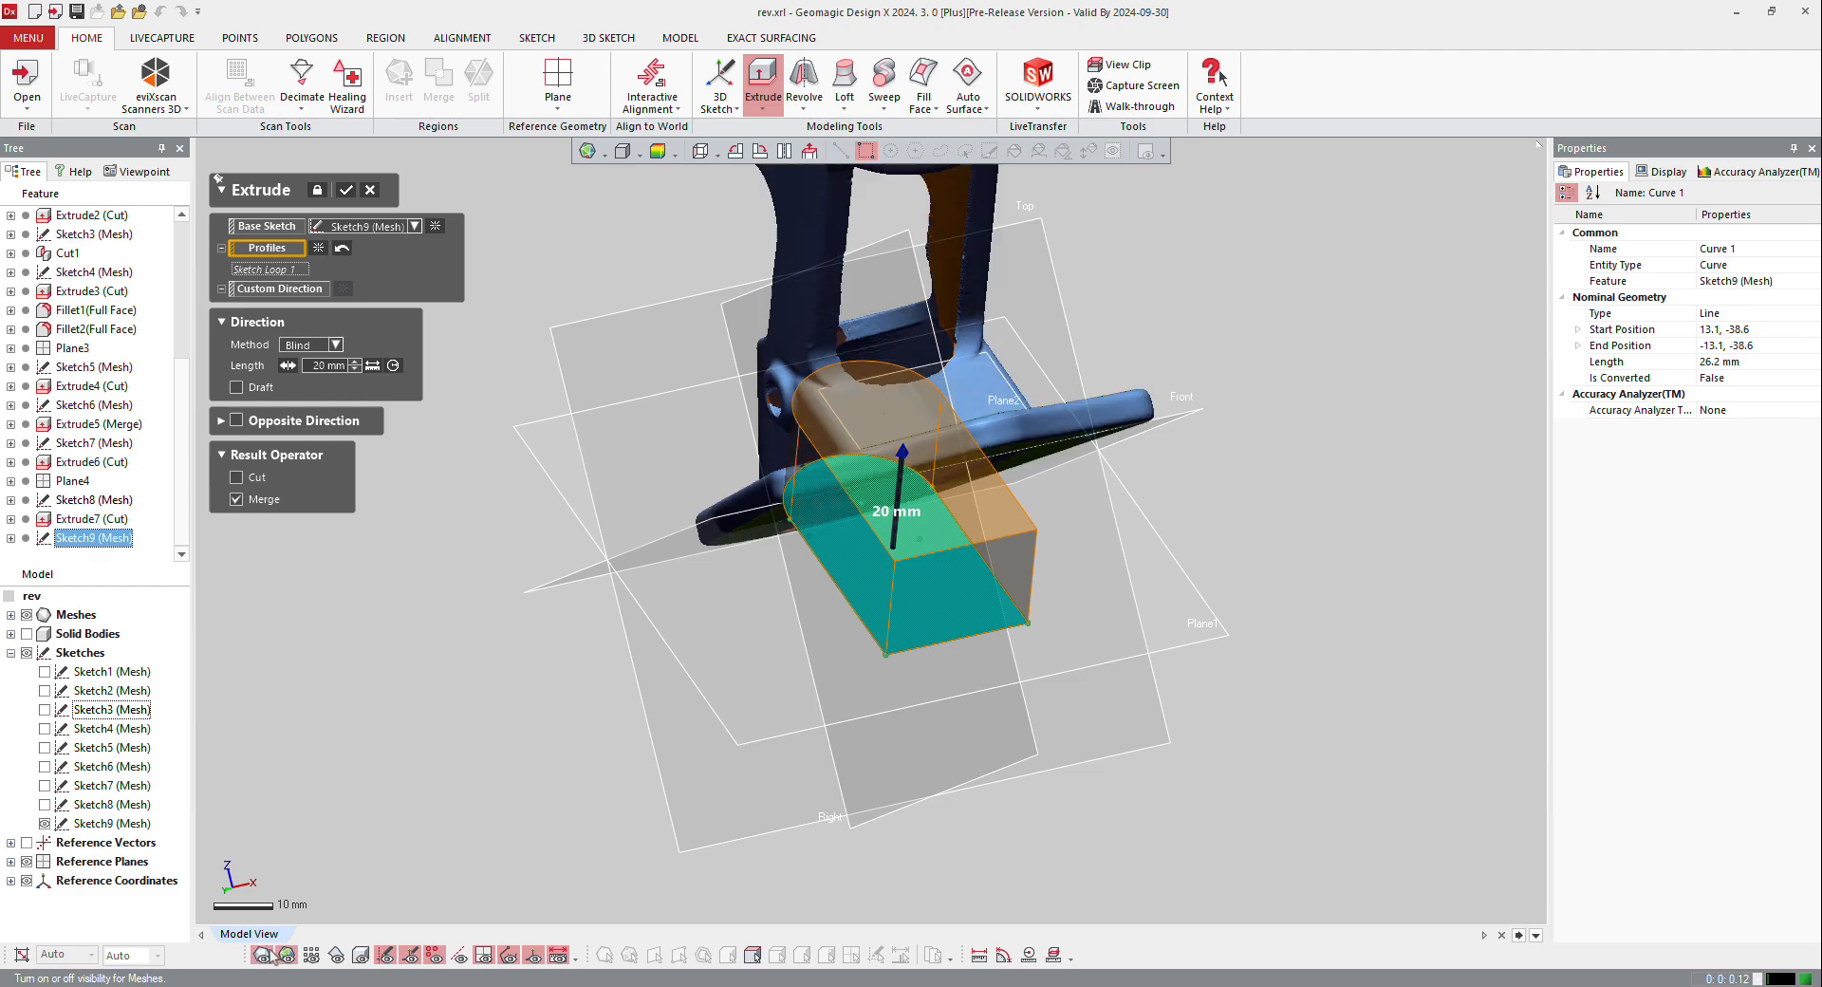
{"action": "right_click_drag", "start_coordinate": [590, 724], "coordinate": [775, 474]}
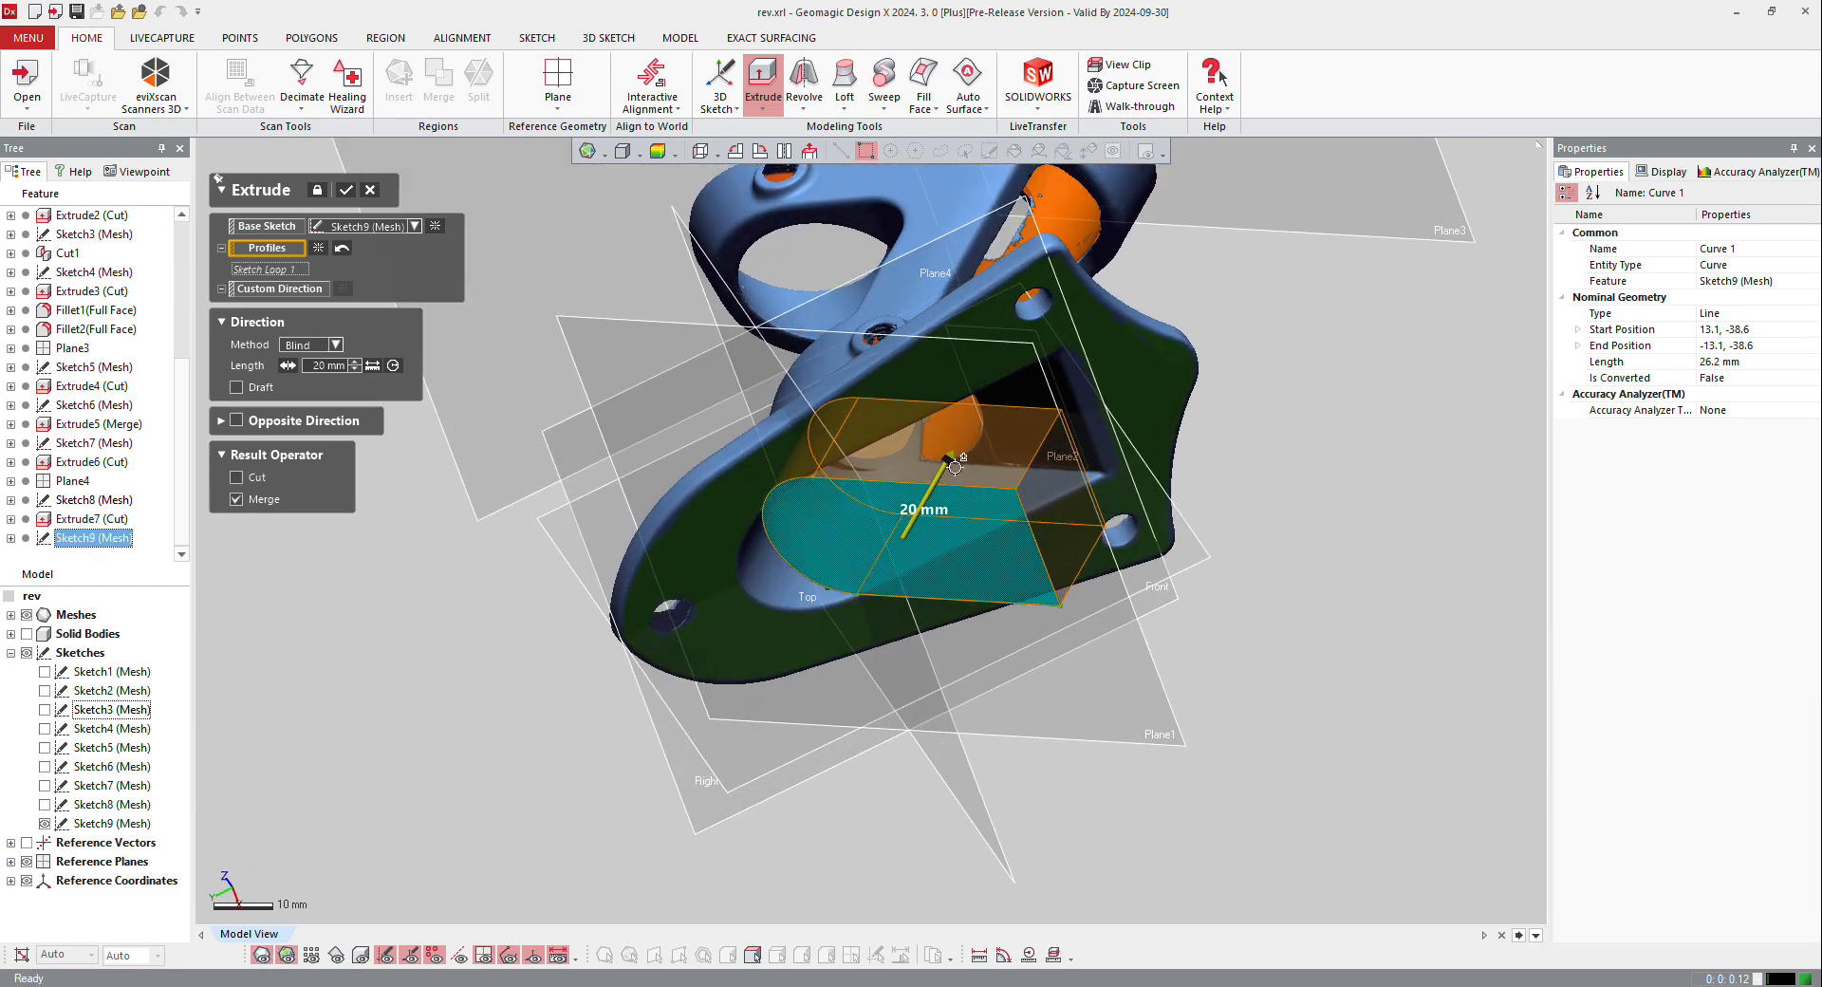
{"action": "left_click_drag", "start_coordinate": [951, 461], "coordinate": [976, 410]}
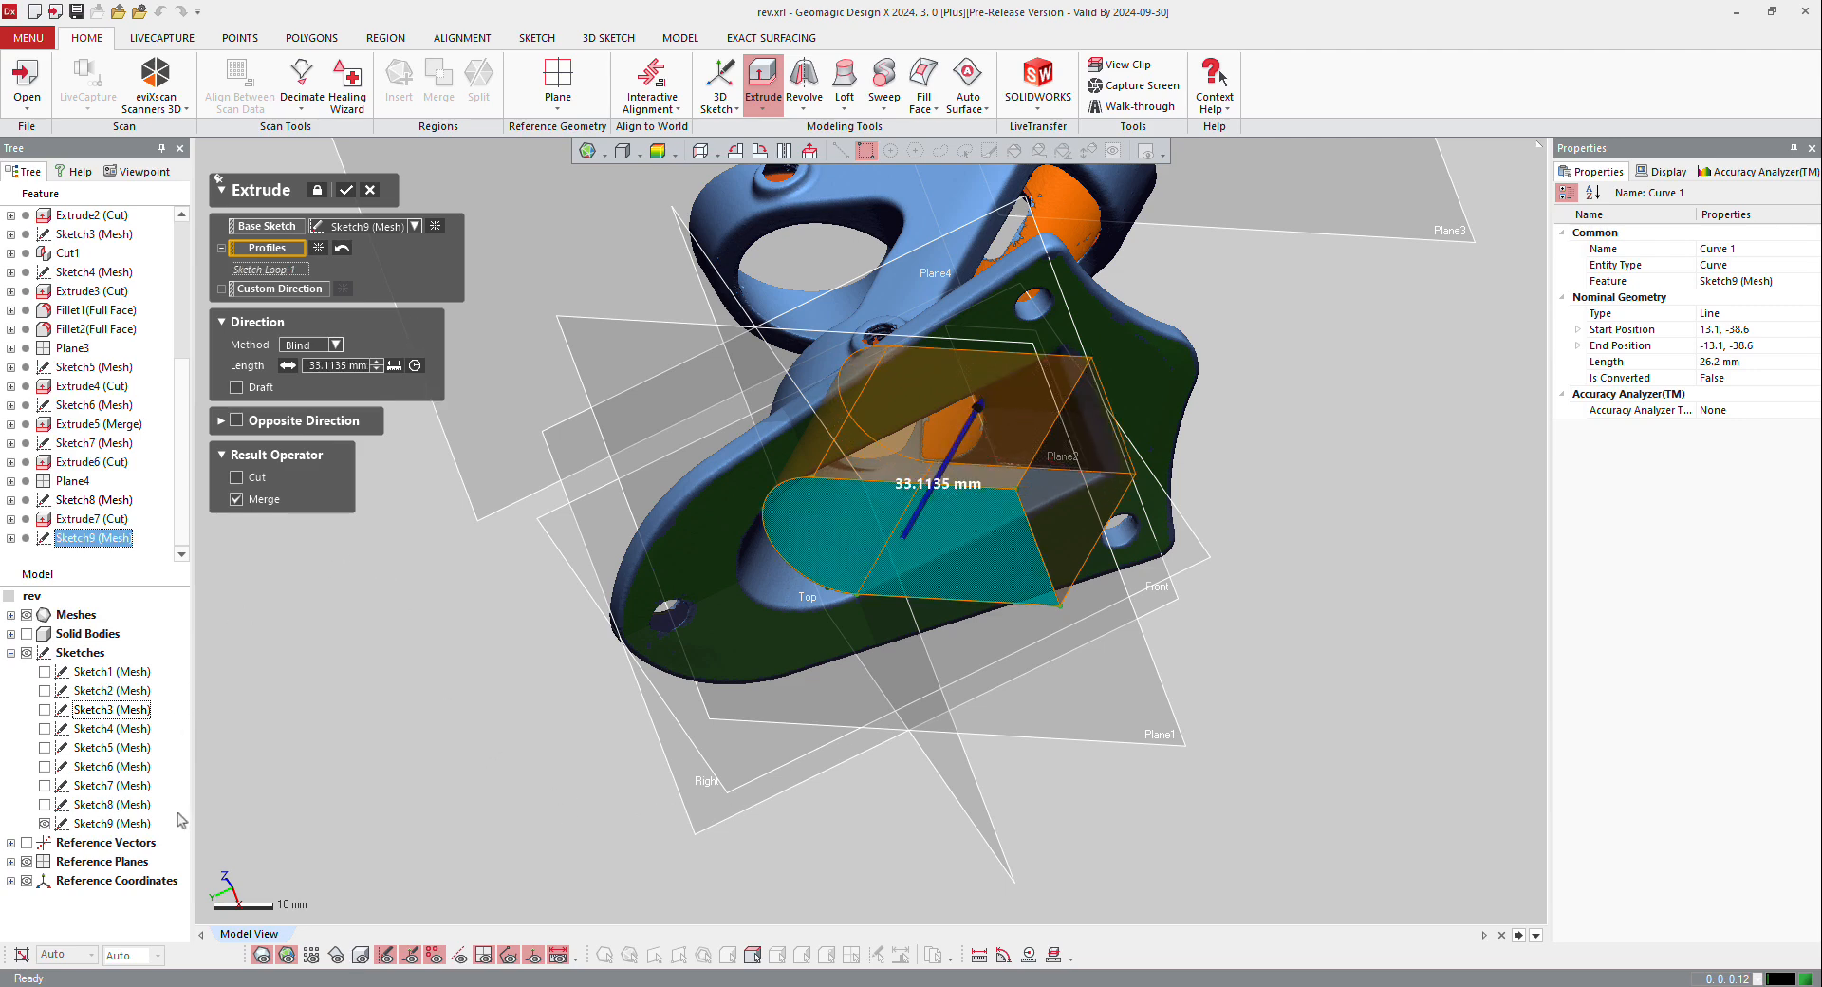
{"action": "right_click_drag", "start_coordinate": [878, 717], "coordinate": [715, 514]}
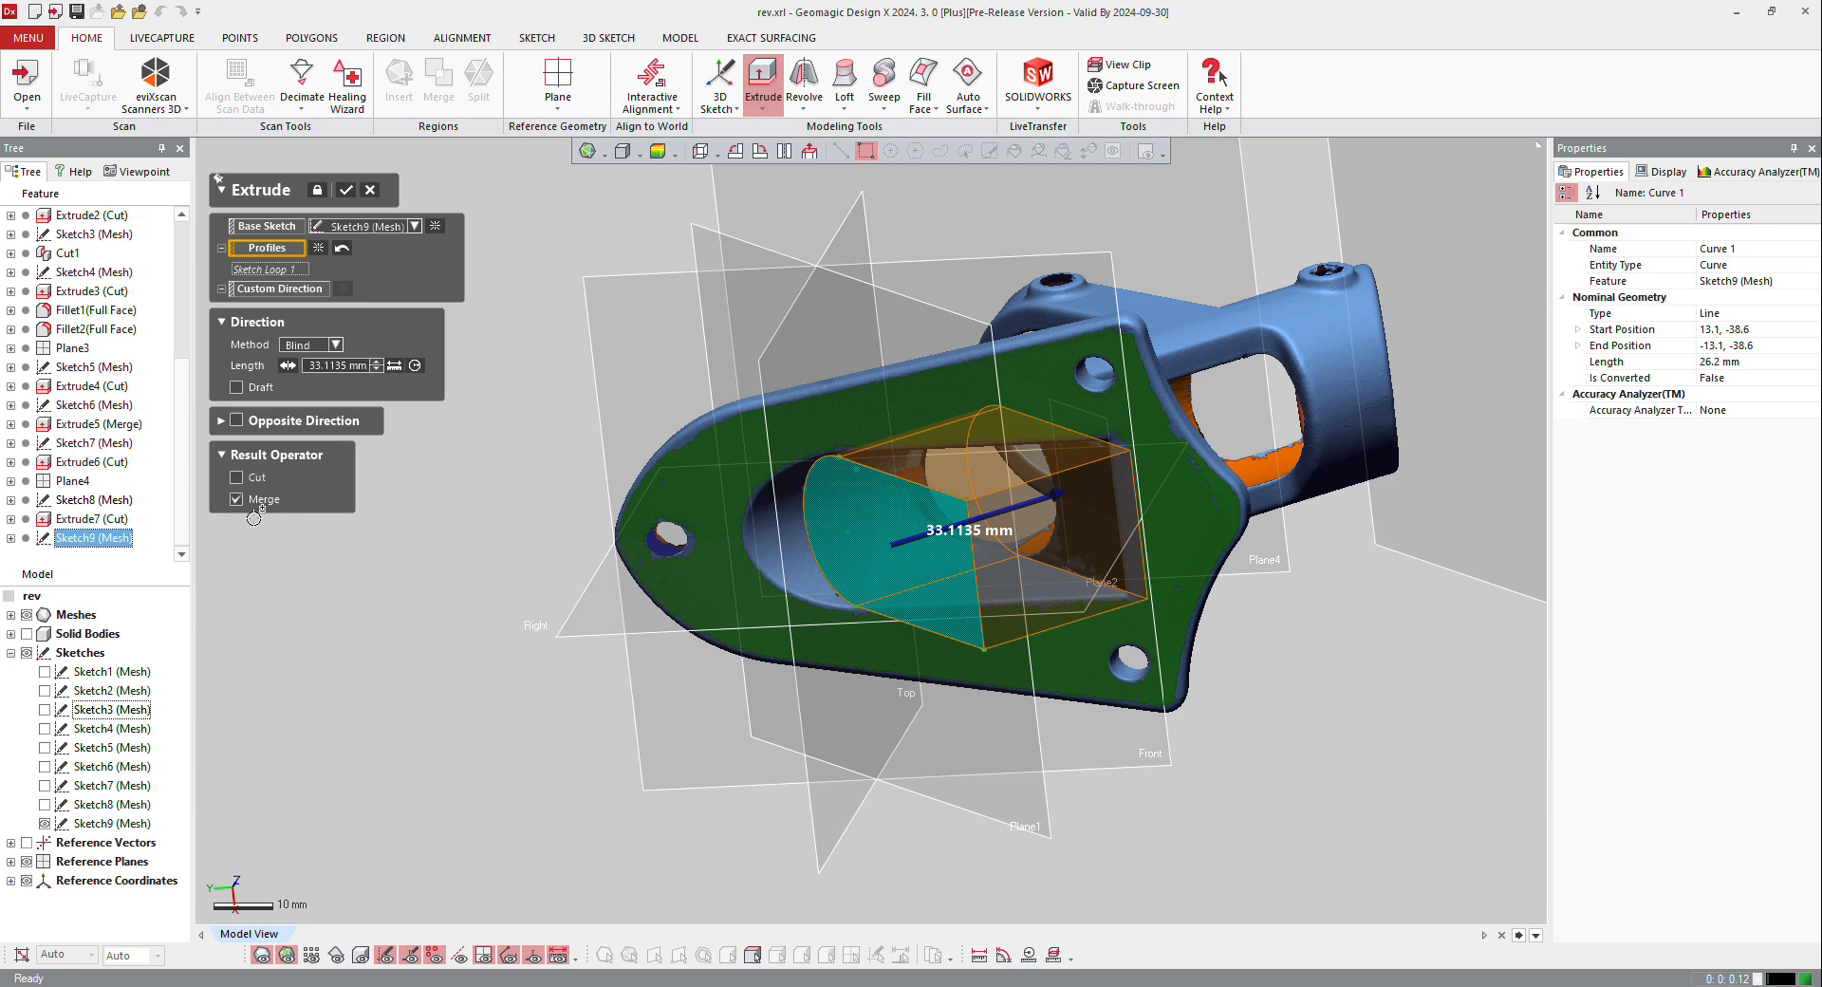
{"action": "left_click", "coordinate": [237, 420]}
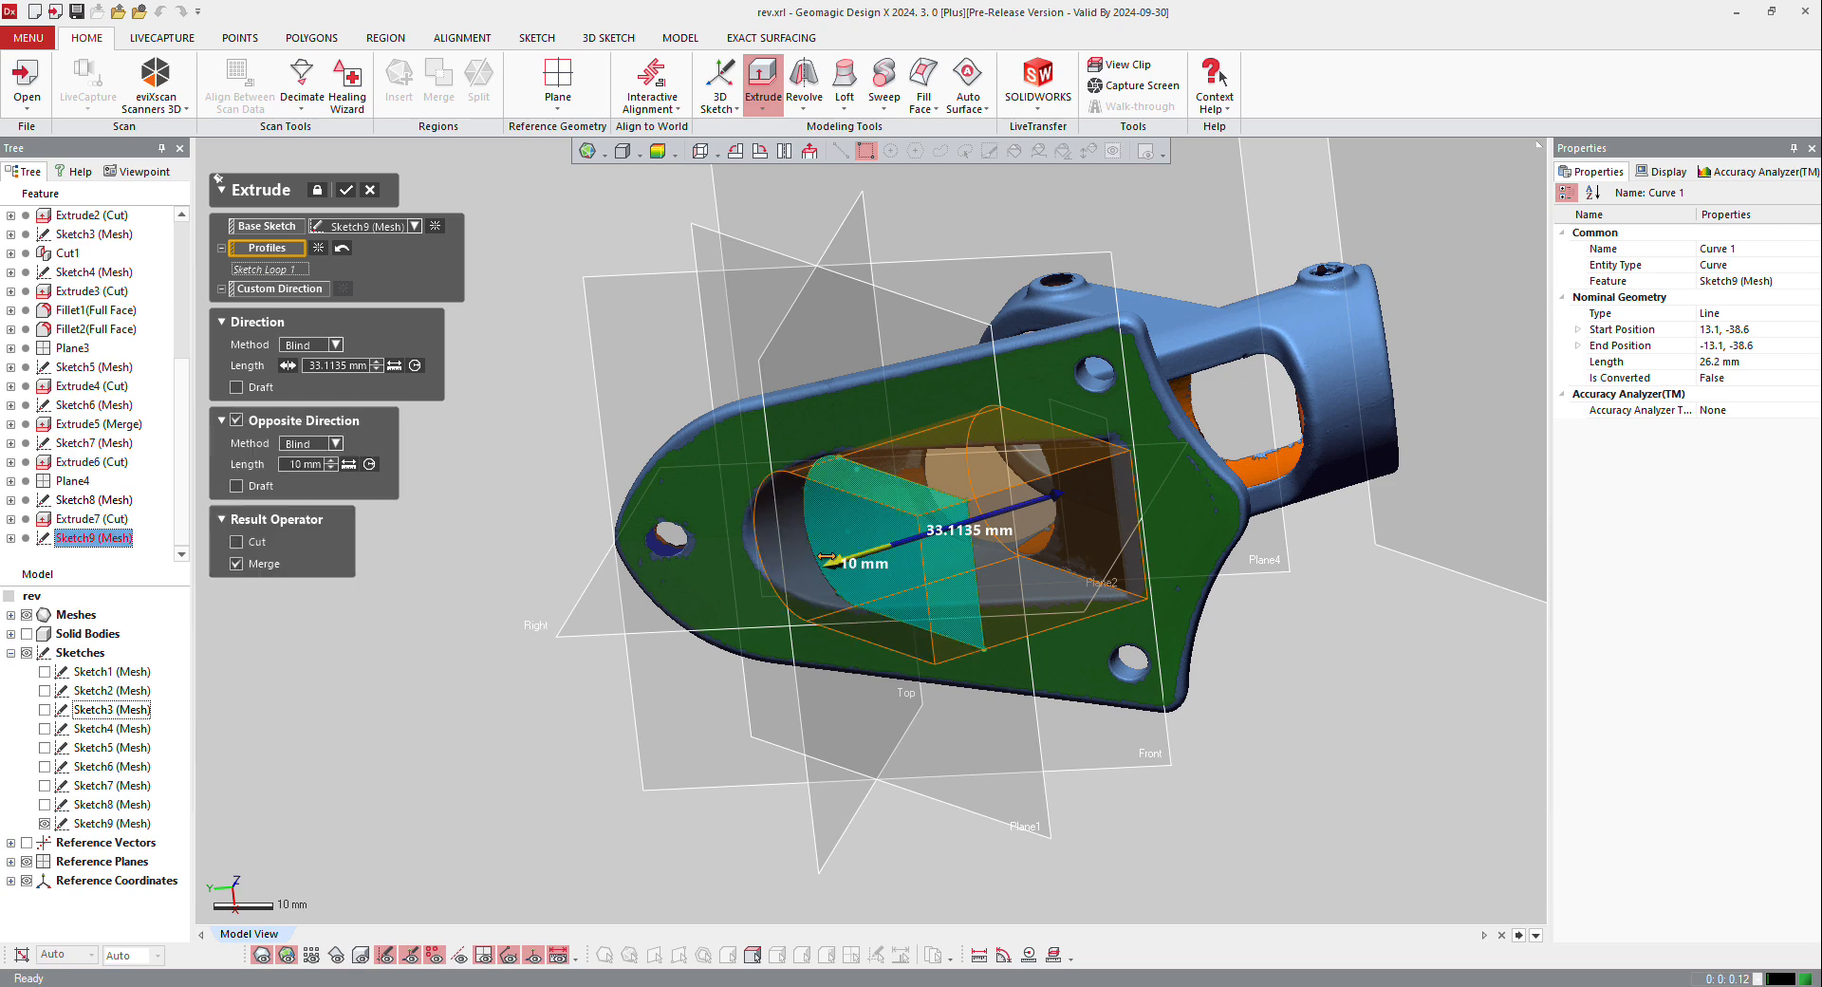
{"action": "left_click_drag", "start_coordinate": [715, 610], "coordinate": [700, 610]}
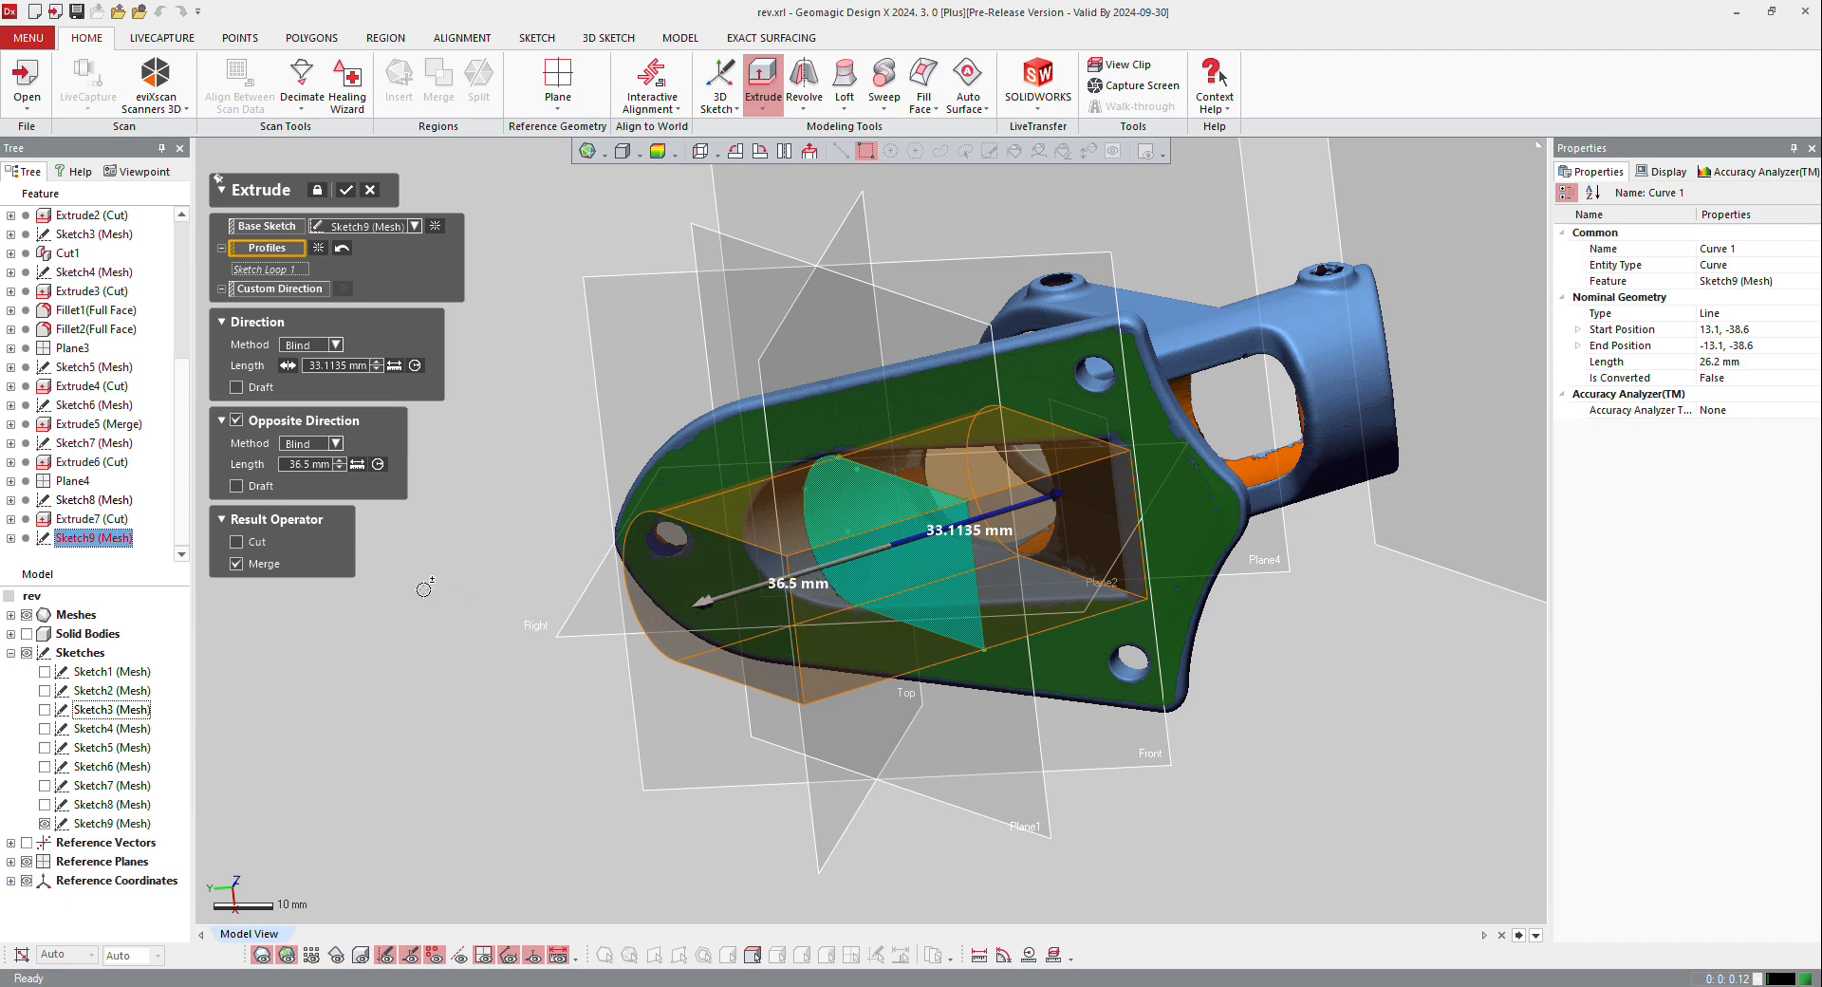
{"action": "left_click", "coordinate": [237, 542]}
{"action": "left_click", "coordinate": [350, 192]}
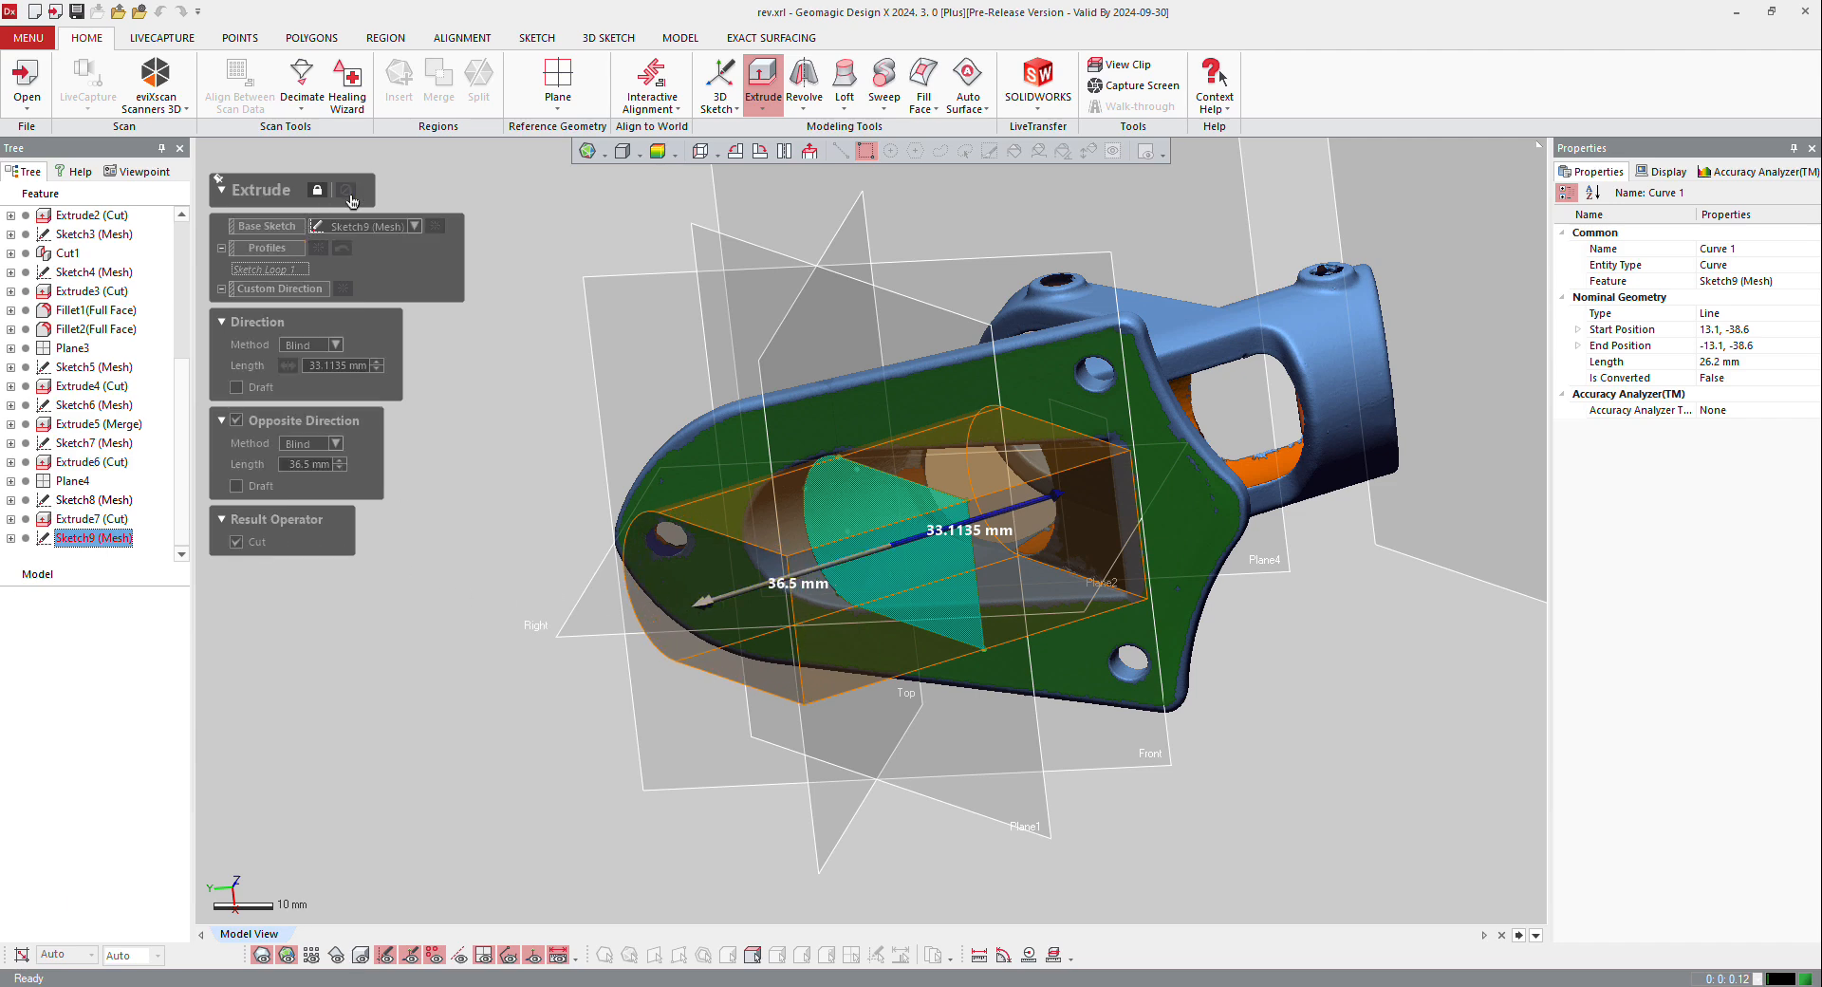
Step: Hide the reference planes and the scan mesh and show only the solid bracket
{"action": "right_click_drag", "start_coordinate": [934, 379], "coordinate": [991, 588]}
{"action": "scroll", "coordinate": [991, 587], "scroll_direction": "down", "scroll_amount": 3}
{"action": "scroll", "coordinate": [991, 587], "scroll_direction": "down", "scroll_amount": 4}
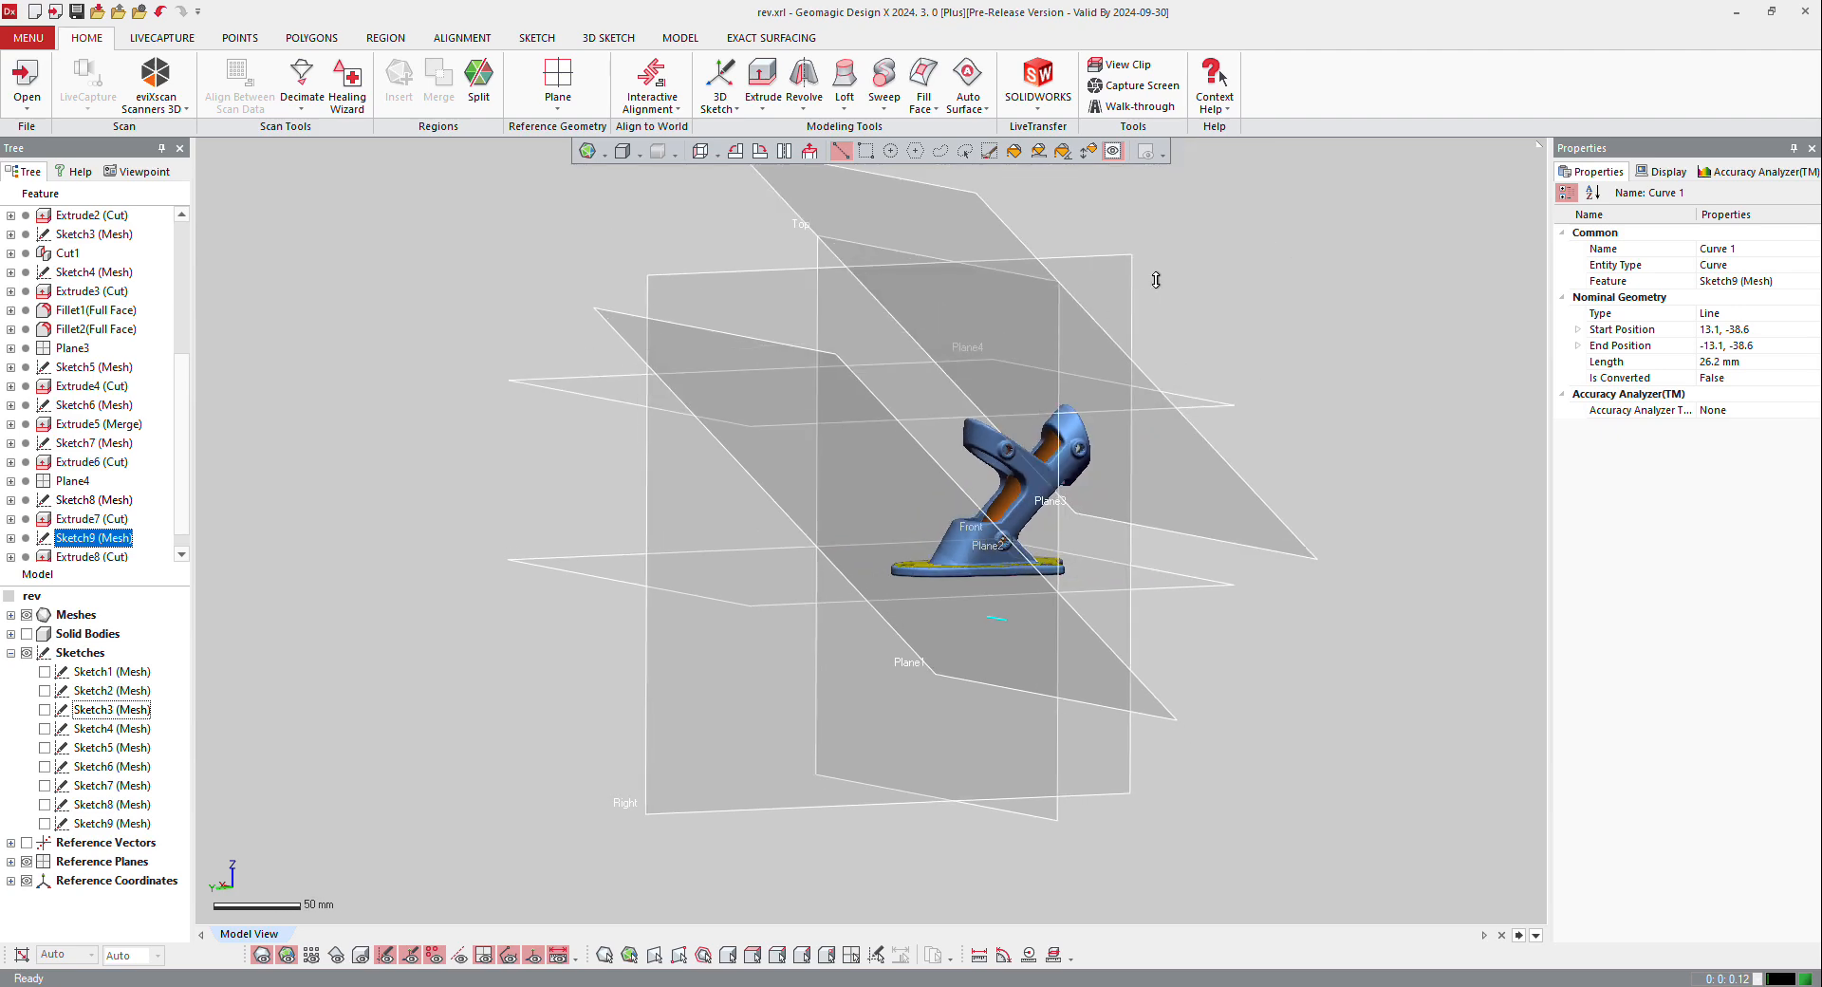
{"action": "scroll", "coordinate": [1136, 295], "scroll_direction": "up", "scroll_amount": 3}
{"action": "key", "text": "ctrl+0"}
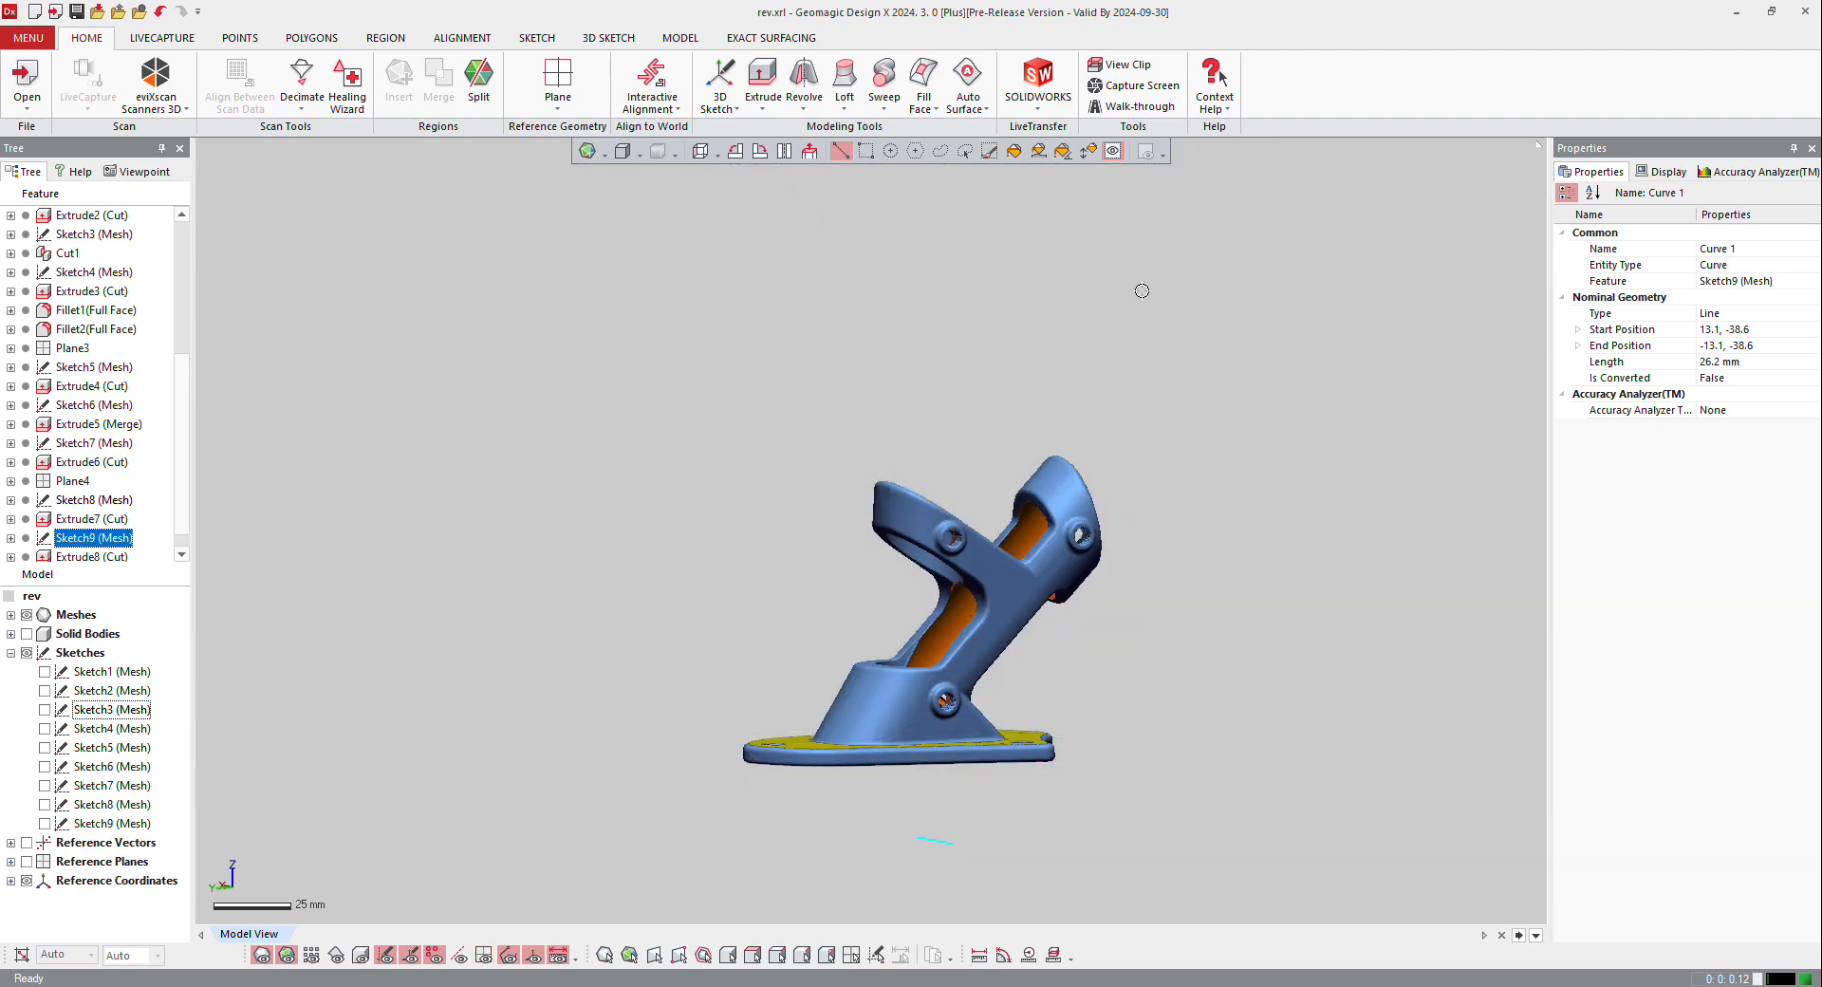
{"action": "key", "text": "ctrl+4"}
{"action": "key", "text": "ctrl+5"}
{"action": "key", "text": "ctrl+1"}
{"action": "key", "text": "ctrl+2"}
{"action": "right_click_drag", "start_coordinate": [953, 621], "coordinate": [892, 670]}
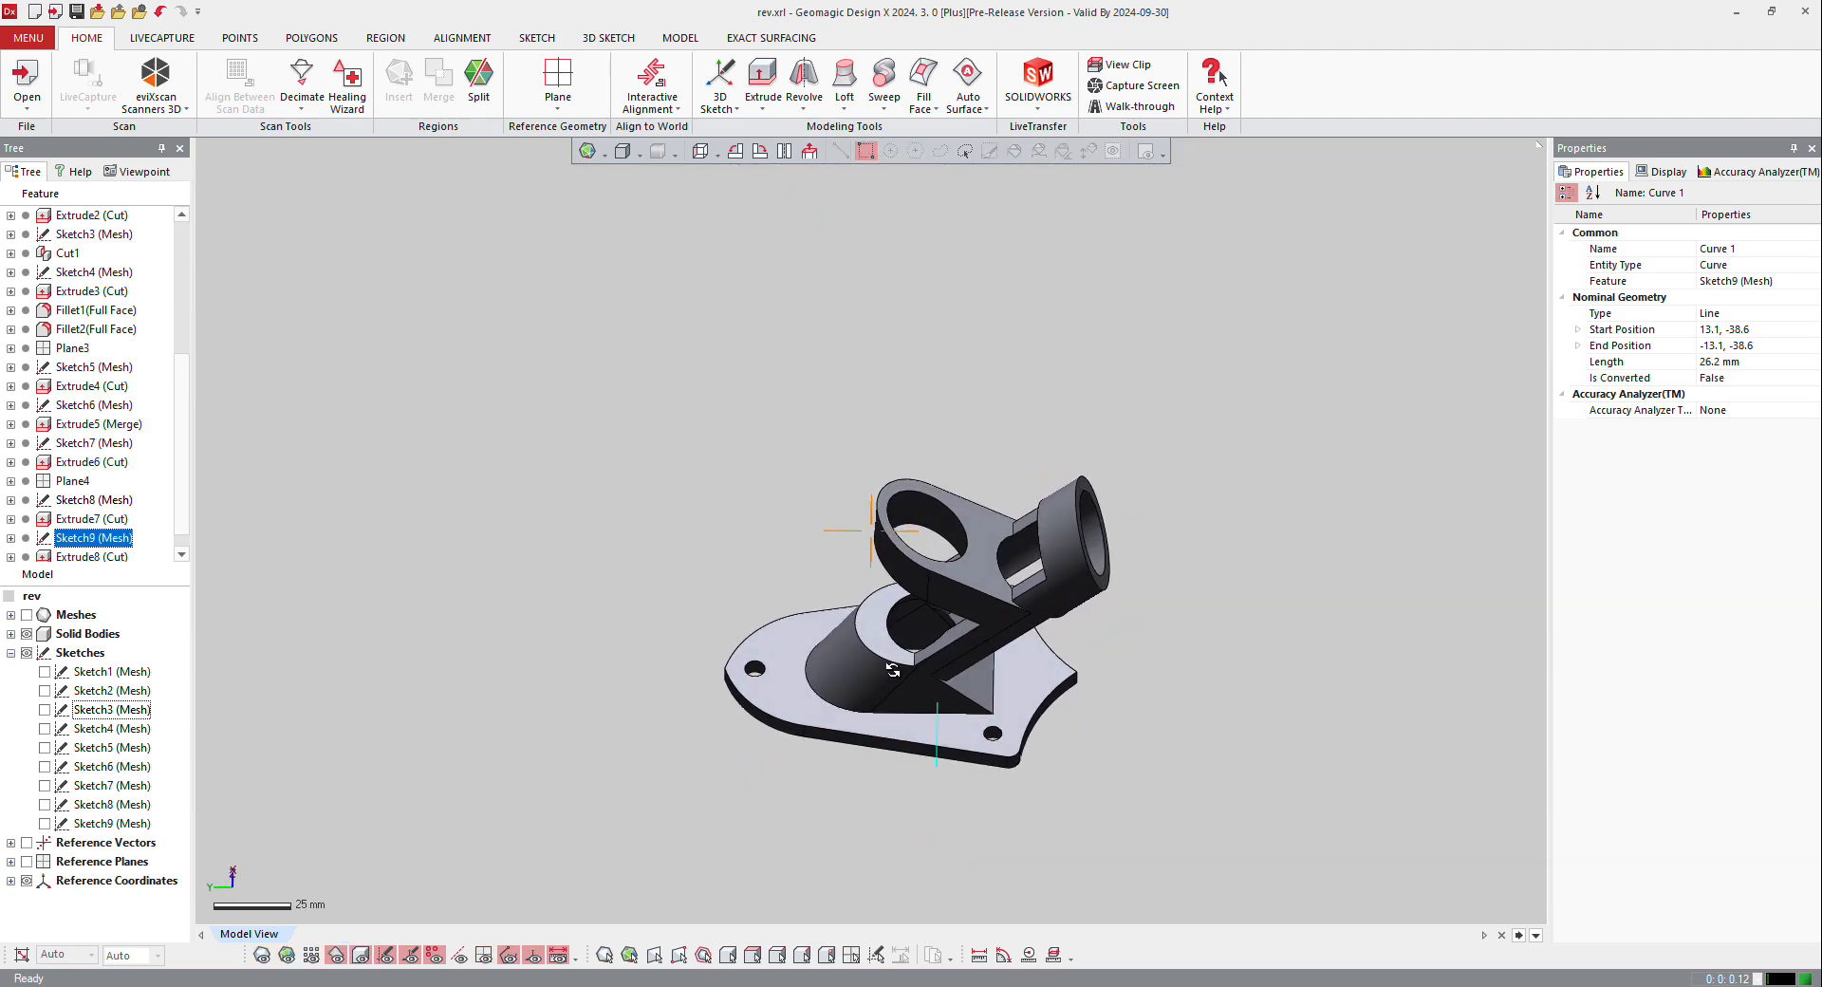
Step: Examine the tube bores and the area where the recess cut meets the lower end of the angled tube
{"action": "scroll", "coordinate": [892, 670], "scroll_direction": "up", "scroll_amount": 5}
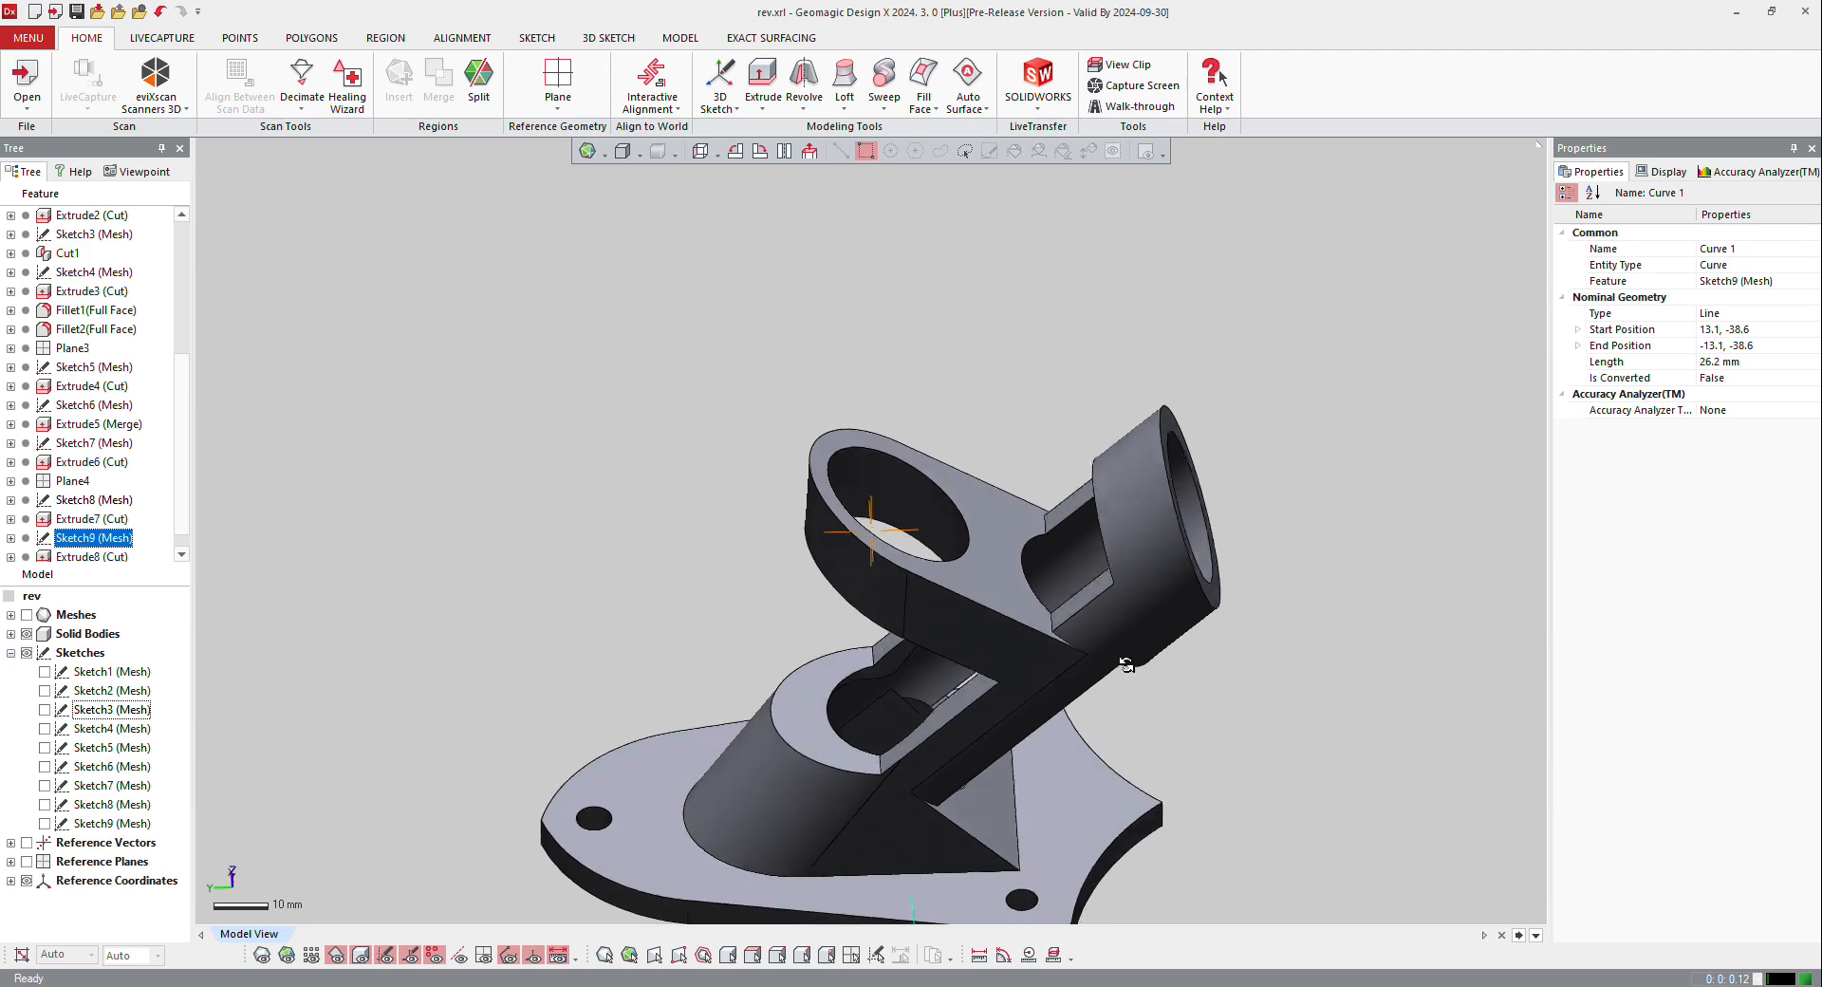
{"action": "scroll", "coordinate": [1126, 664], "scroll_direction": "up", "scroll_amount": 4}
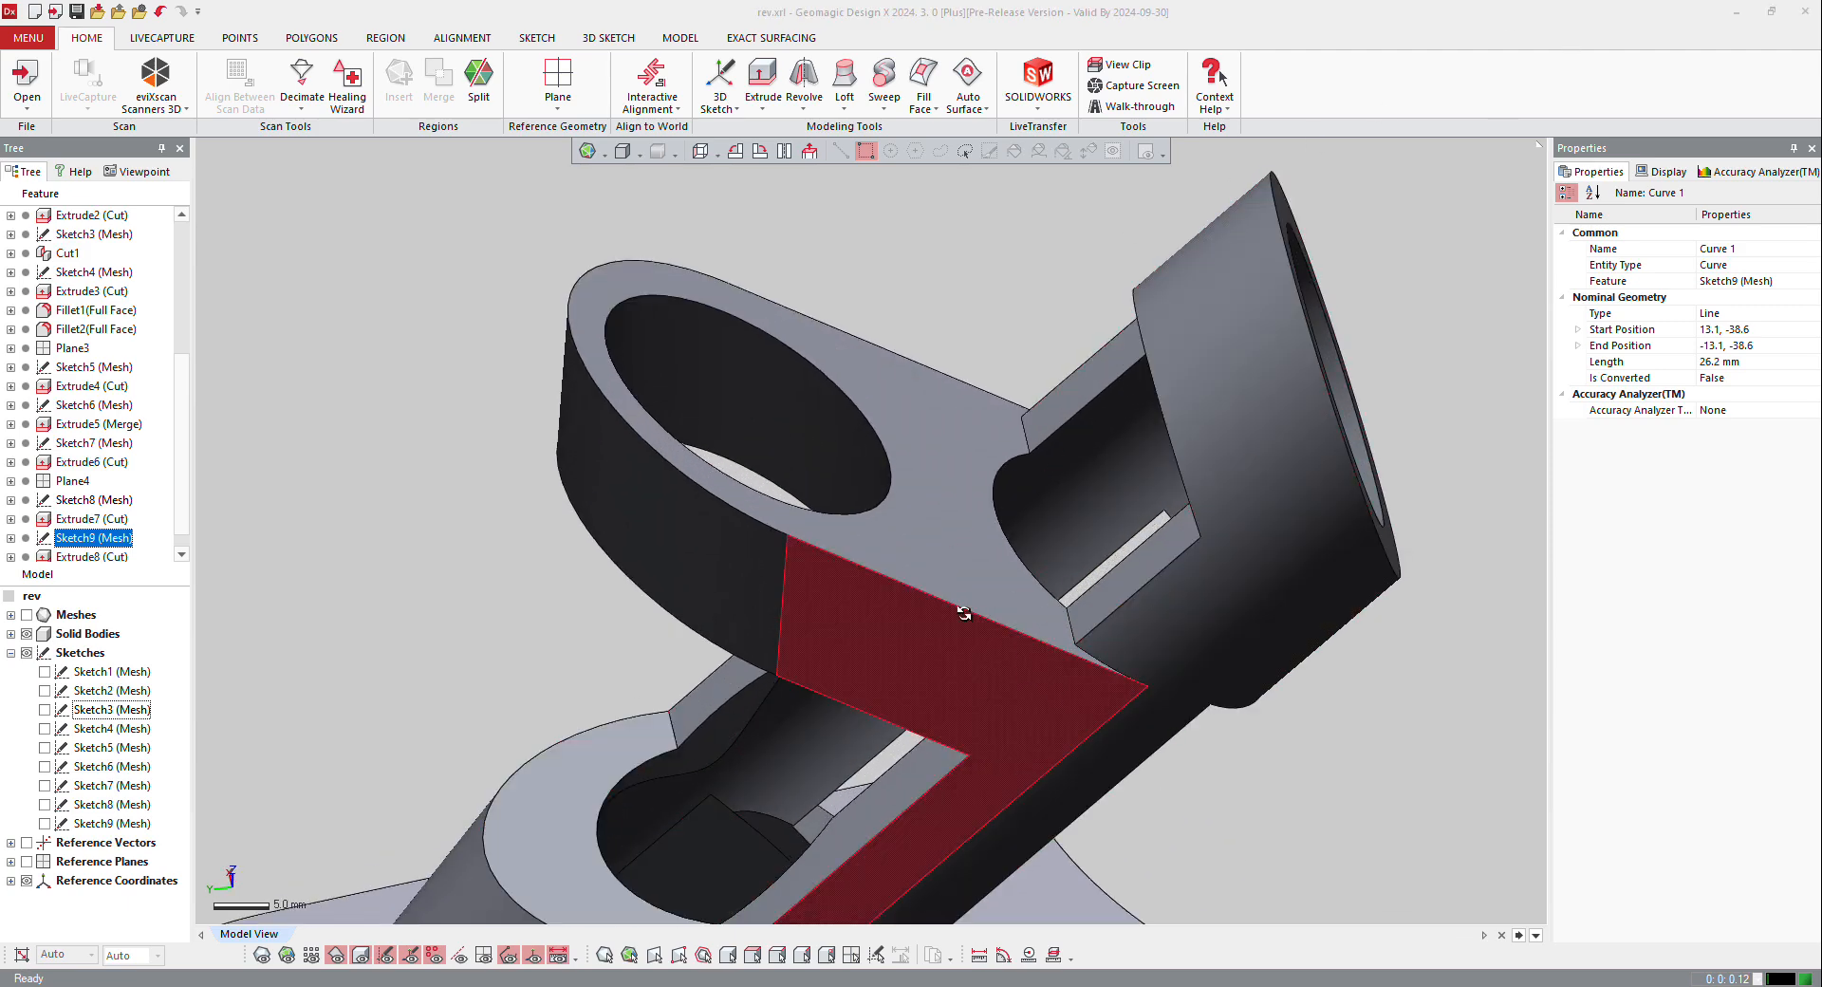
{"action": "right_click_drag", "start_coordinate": [964, 614], "coordinate": [845, 407]}
{"action": "scroll", "coordinate": [886, 469], "scroll_direction": "down", "scroll_amount": 3}
{"action": "right_click_drag", "start_coordinate": [1085, 688], "coordinate": [817, 626]}
{"action": "scroll", "coordinate": [818, 625], "scroll_direction": "down", "scroll_amount": 2}
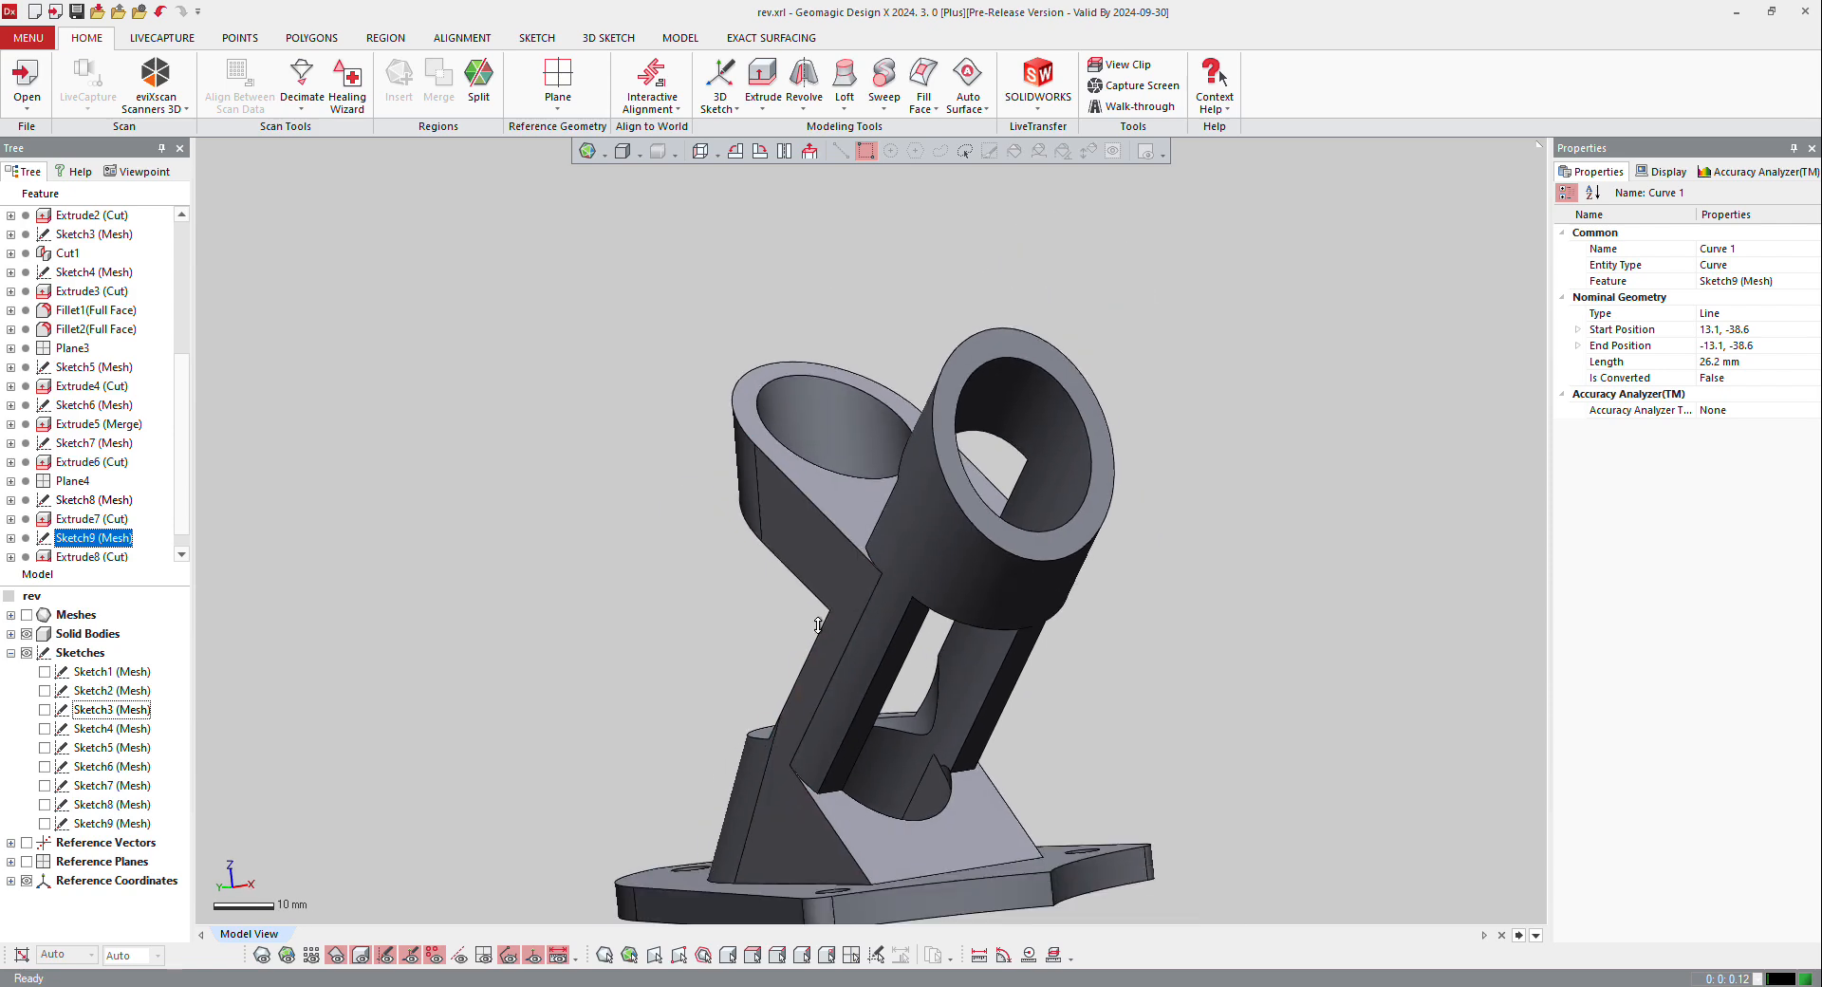
{"action": "scroll", "coordinate": [818, 625], "scroll_direction": "up", "scroll_amount": 4}
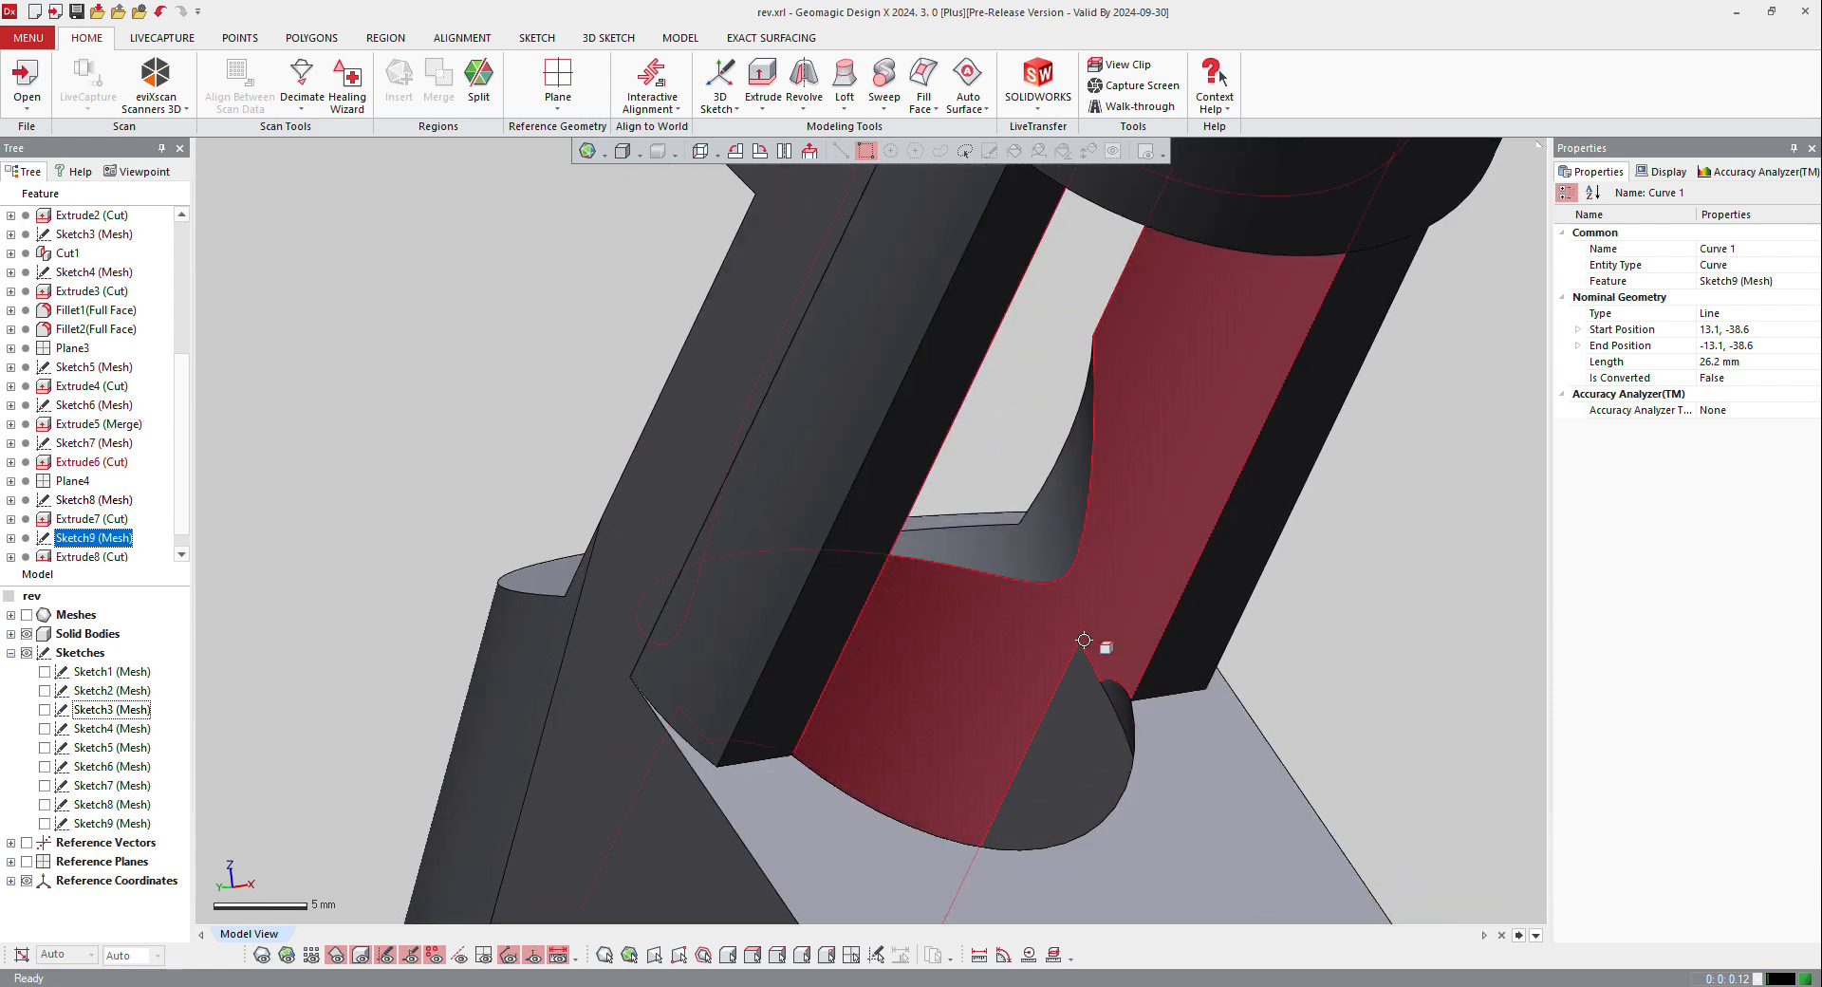
{"action": "right_click_drag", "start_coordinate": [1266, 687], "coordinate": [477, 470]}
{"action": "scroll", "coordinate": [90, 558], "scroll_direction": "down", "scroll_amount": 1}
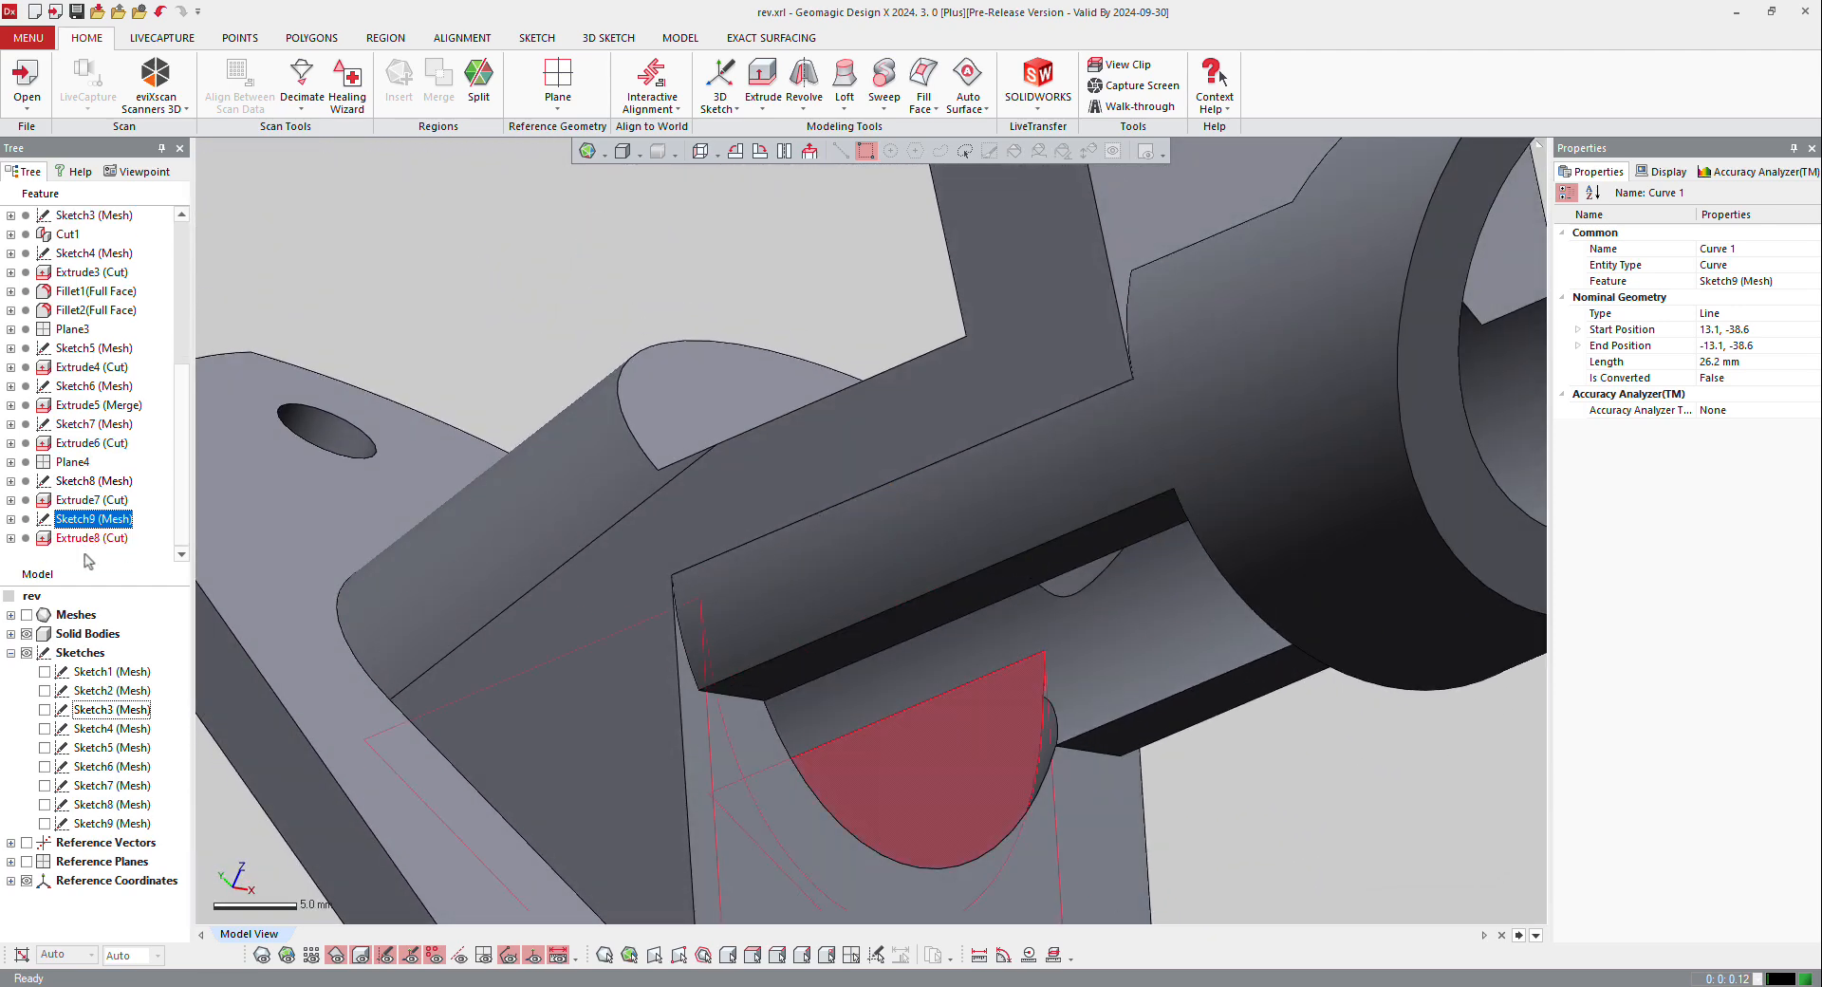
Step: Roll the model history back to just before the Extrude6 cut
{"action": "right_click", "coordinate": [84, 503]}
{"action": "left_click", "coordinate": [169, 581]}
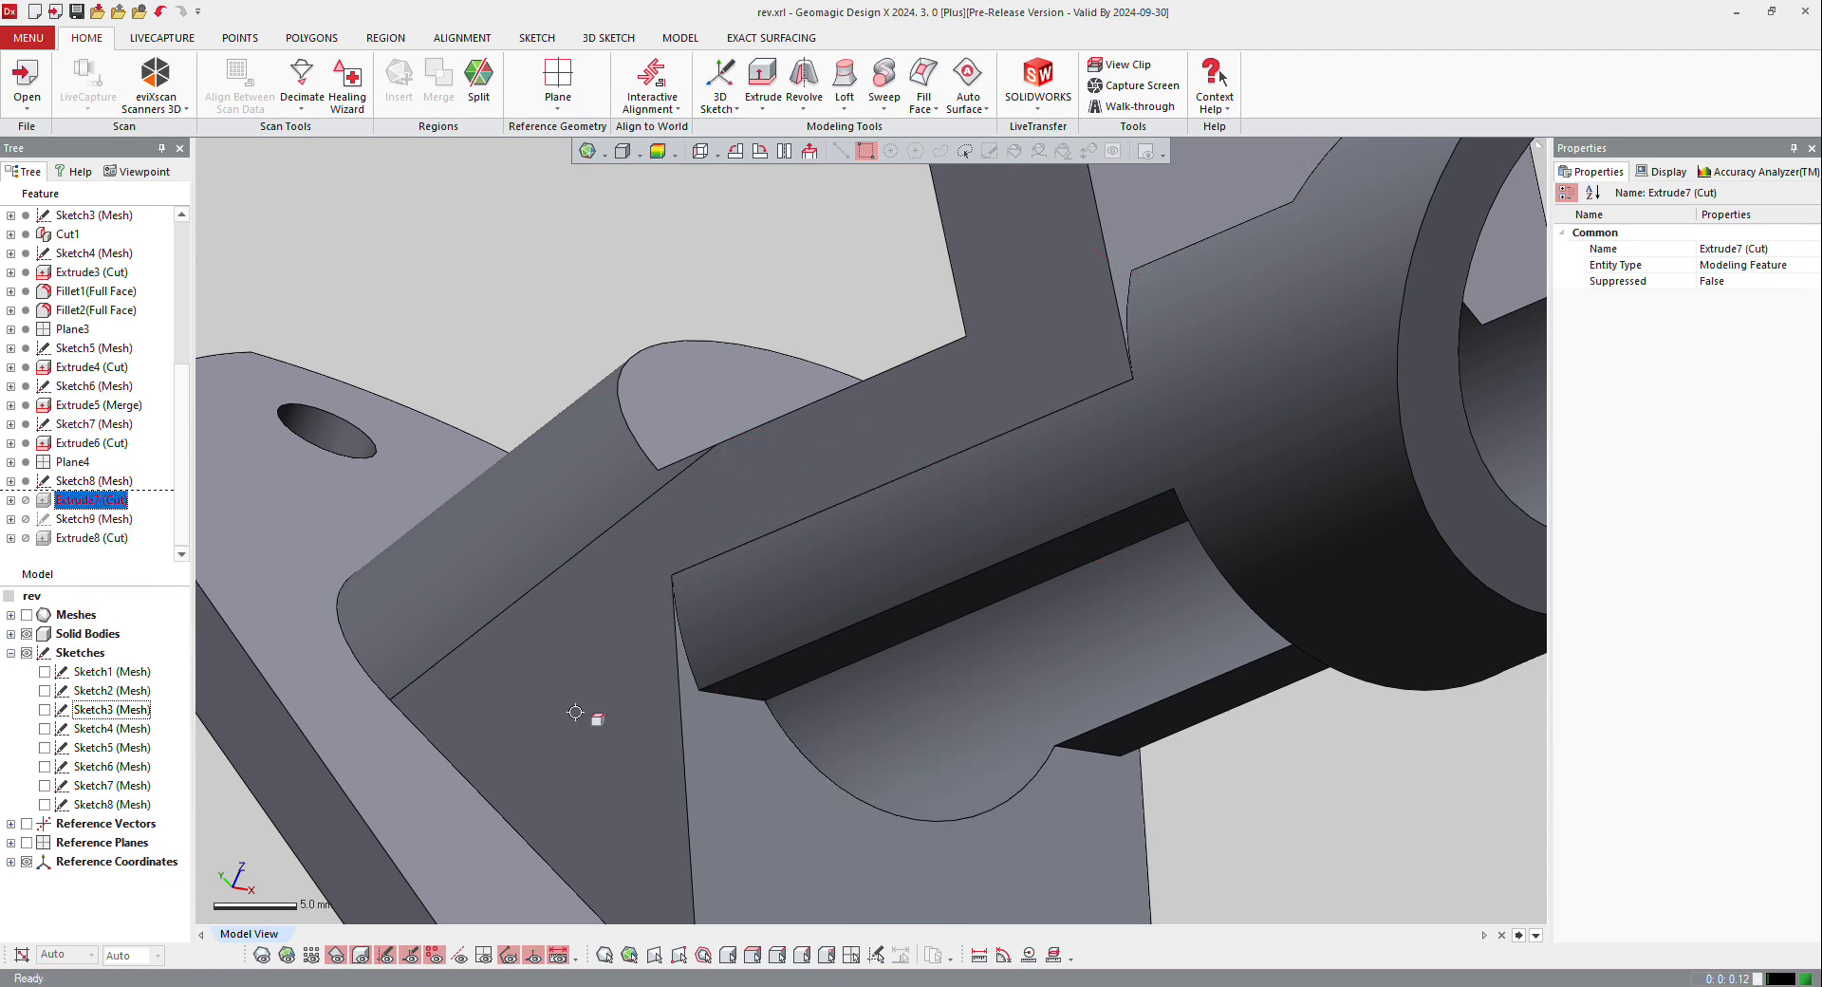
{"action": "right_click_drag", "start_coordinate": [575, 712], "coordinate": [927, 638]}
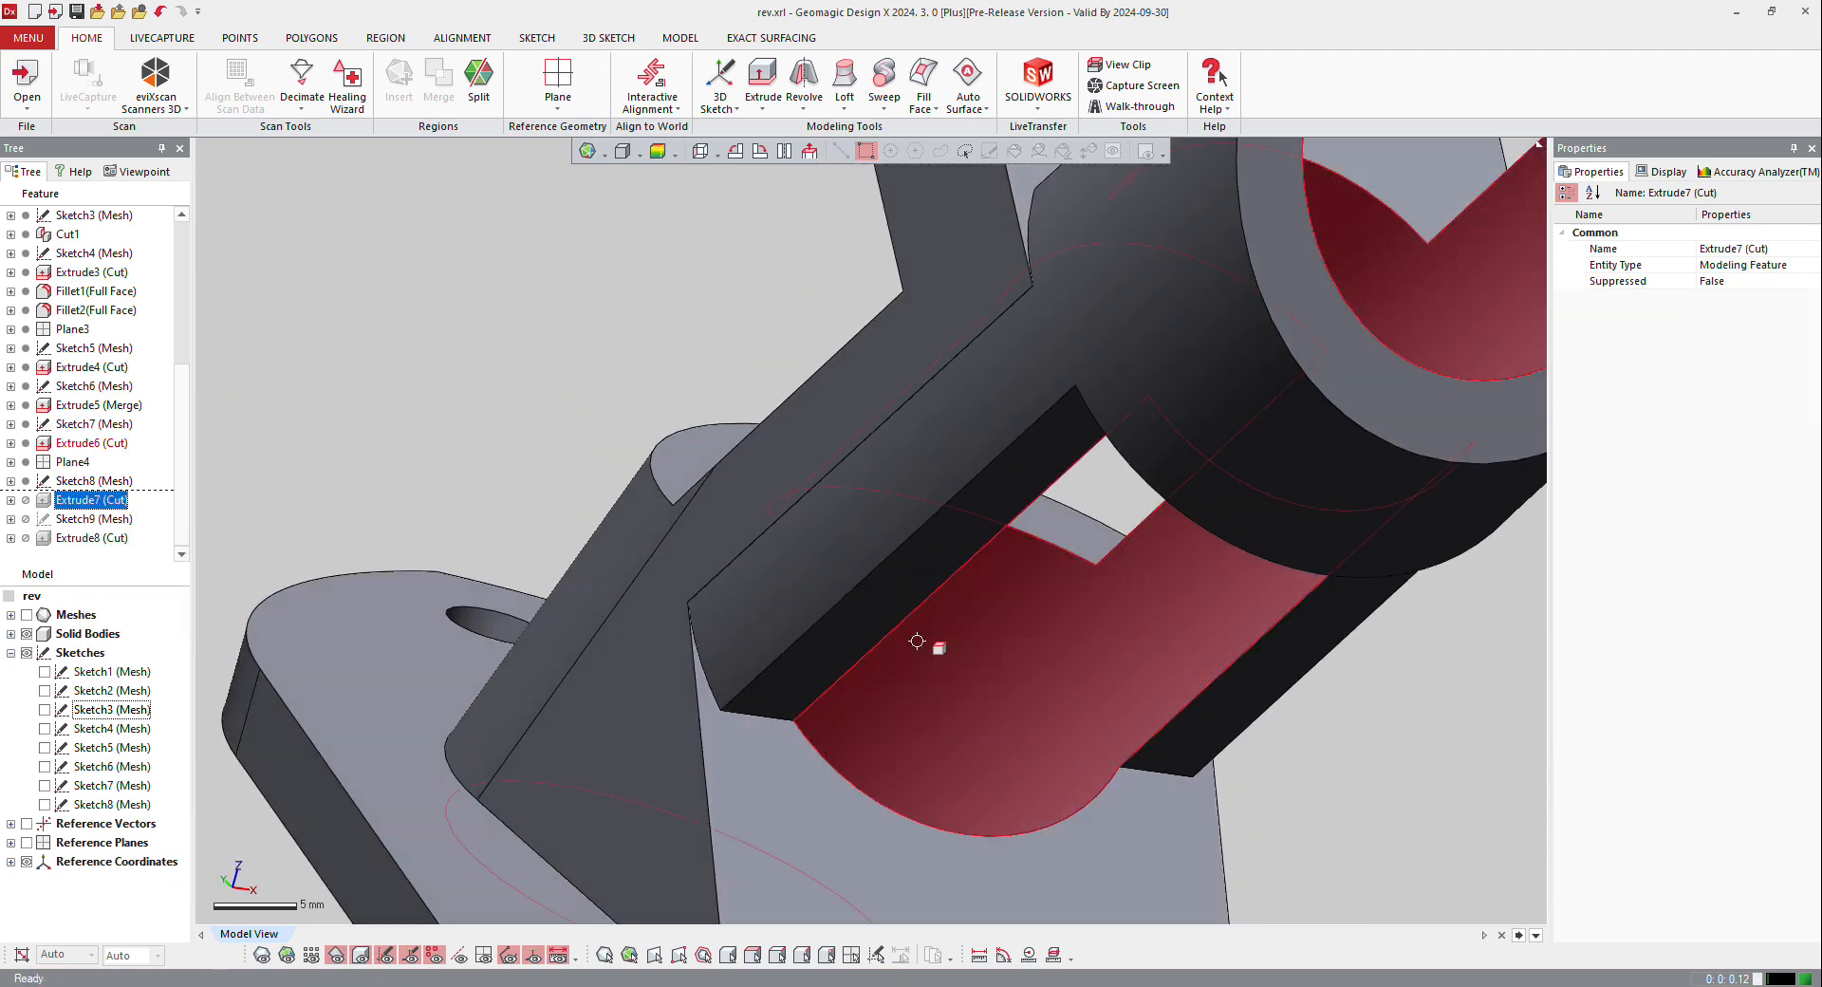
{"action": "right_click", "coordinate": [87, 444]}
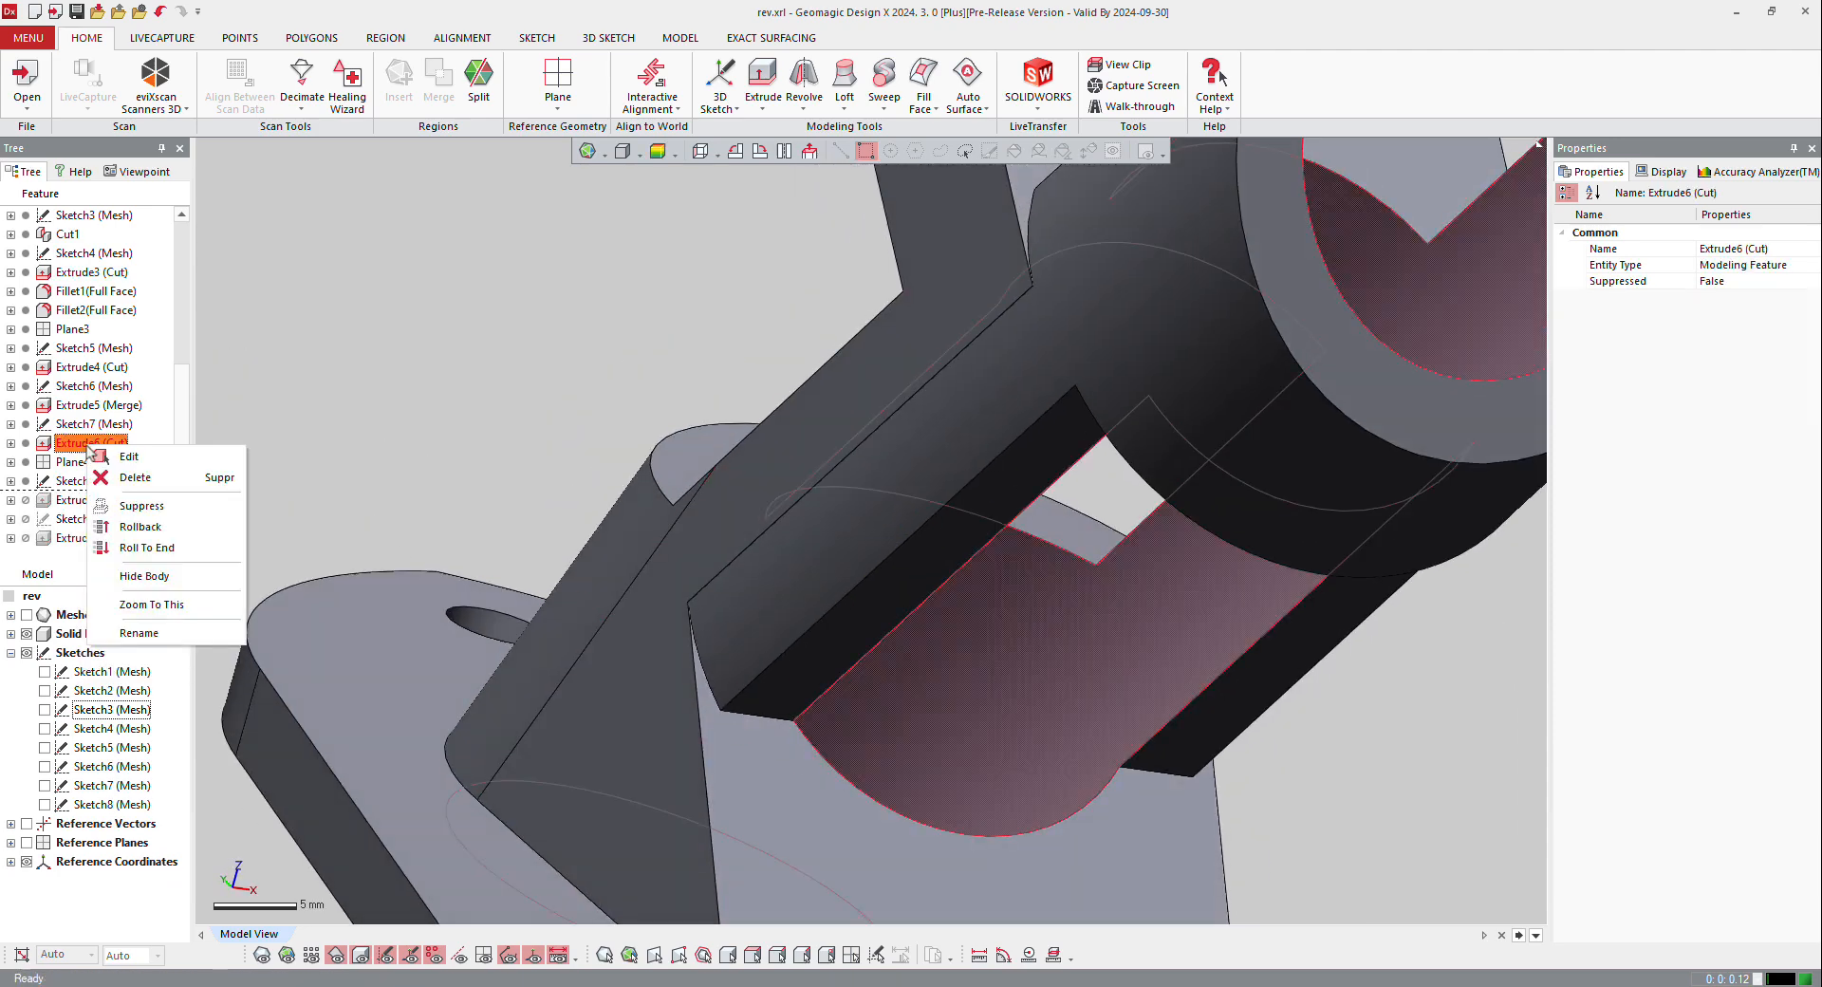
{"action": "left_click", "coordinate": [170, 526]}
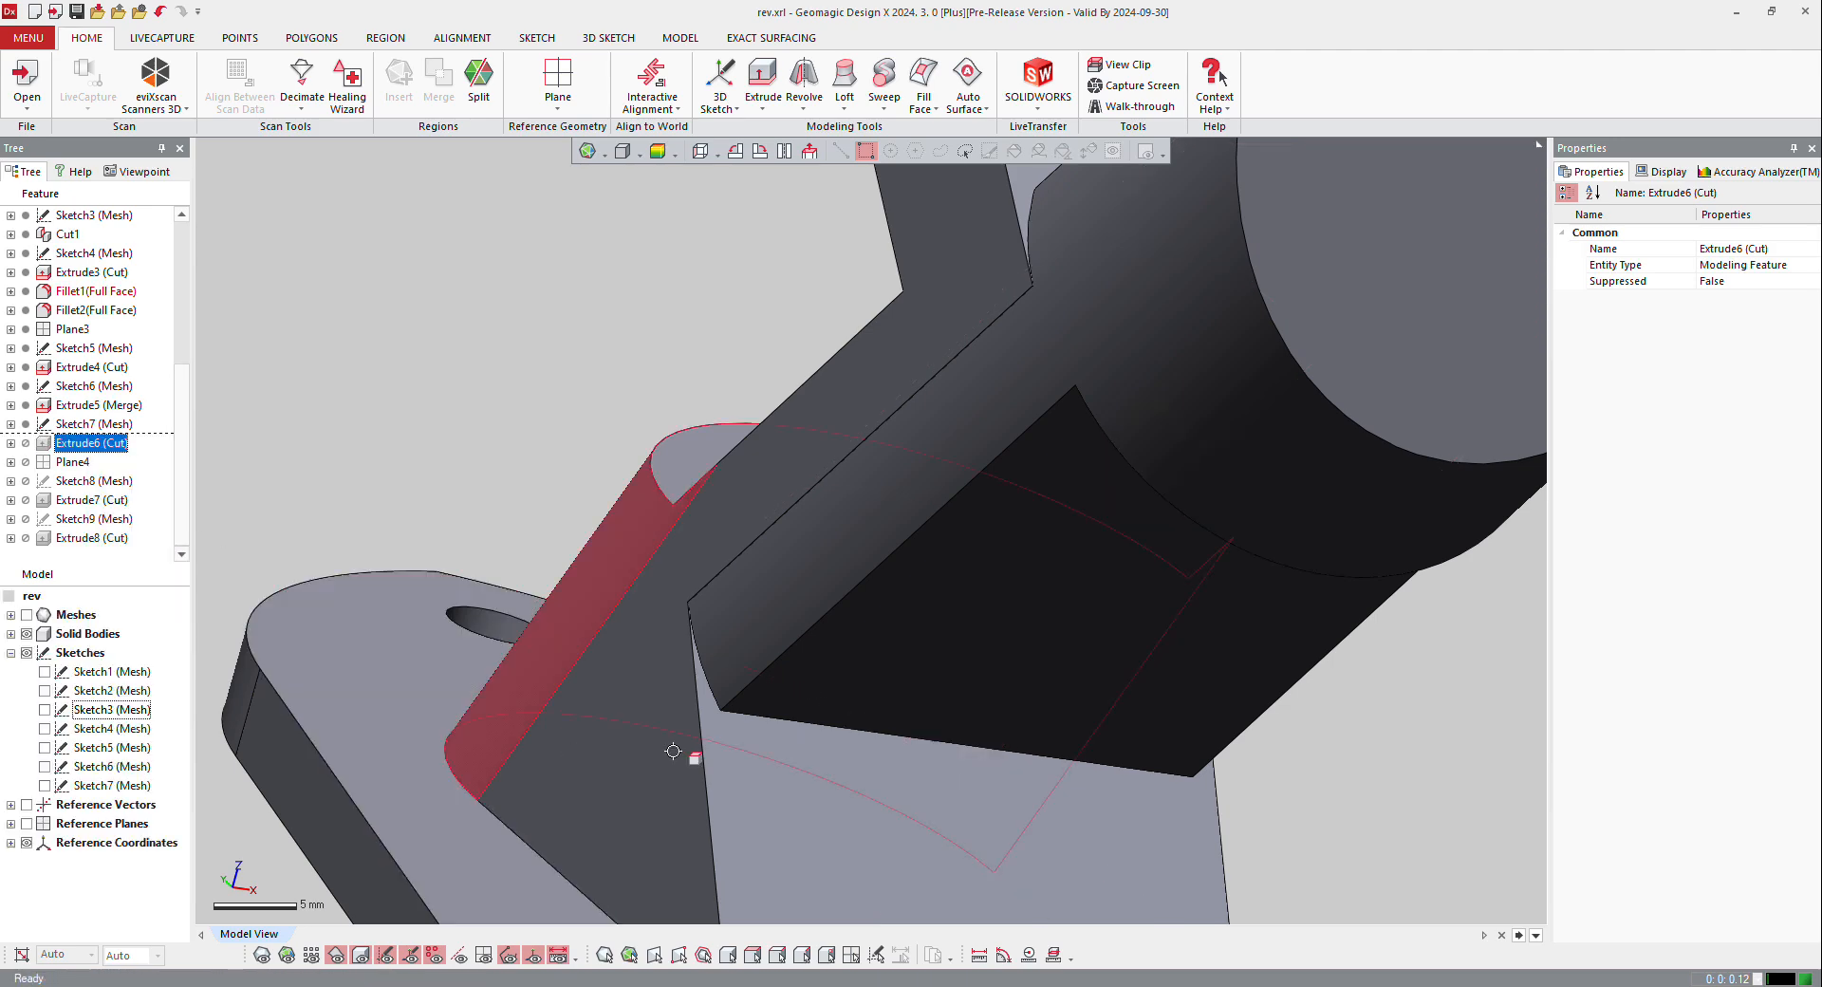
Step: Show the scan mesh and round the edge where the angled arm's underside meets the base with a 6 mm constant fillet
{"action": "left_click", "coordinate": [776, 717]}
{"action": "right_click", "coordinate": [776, 718]}
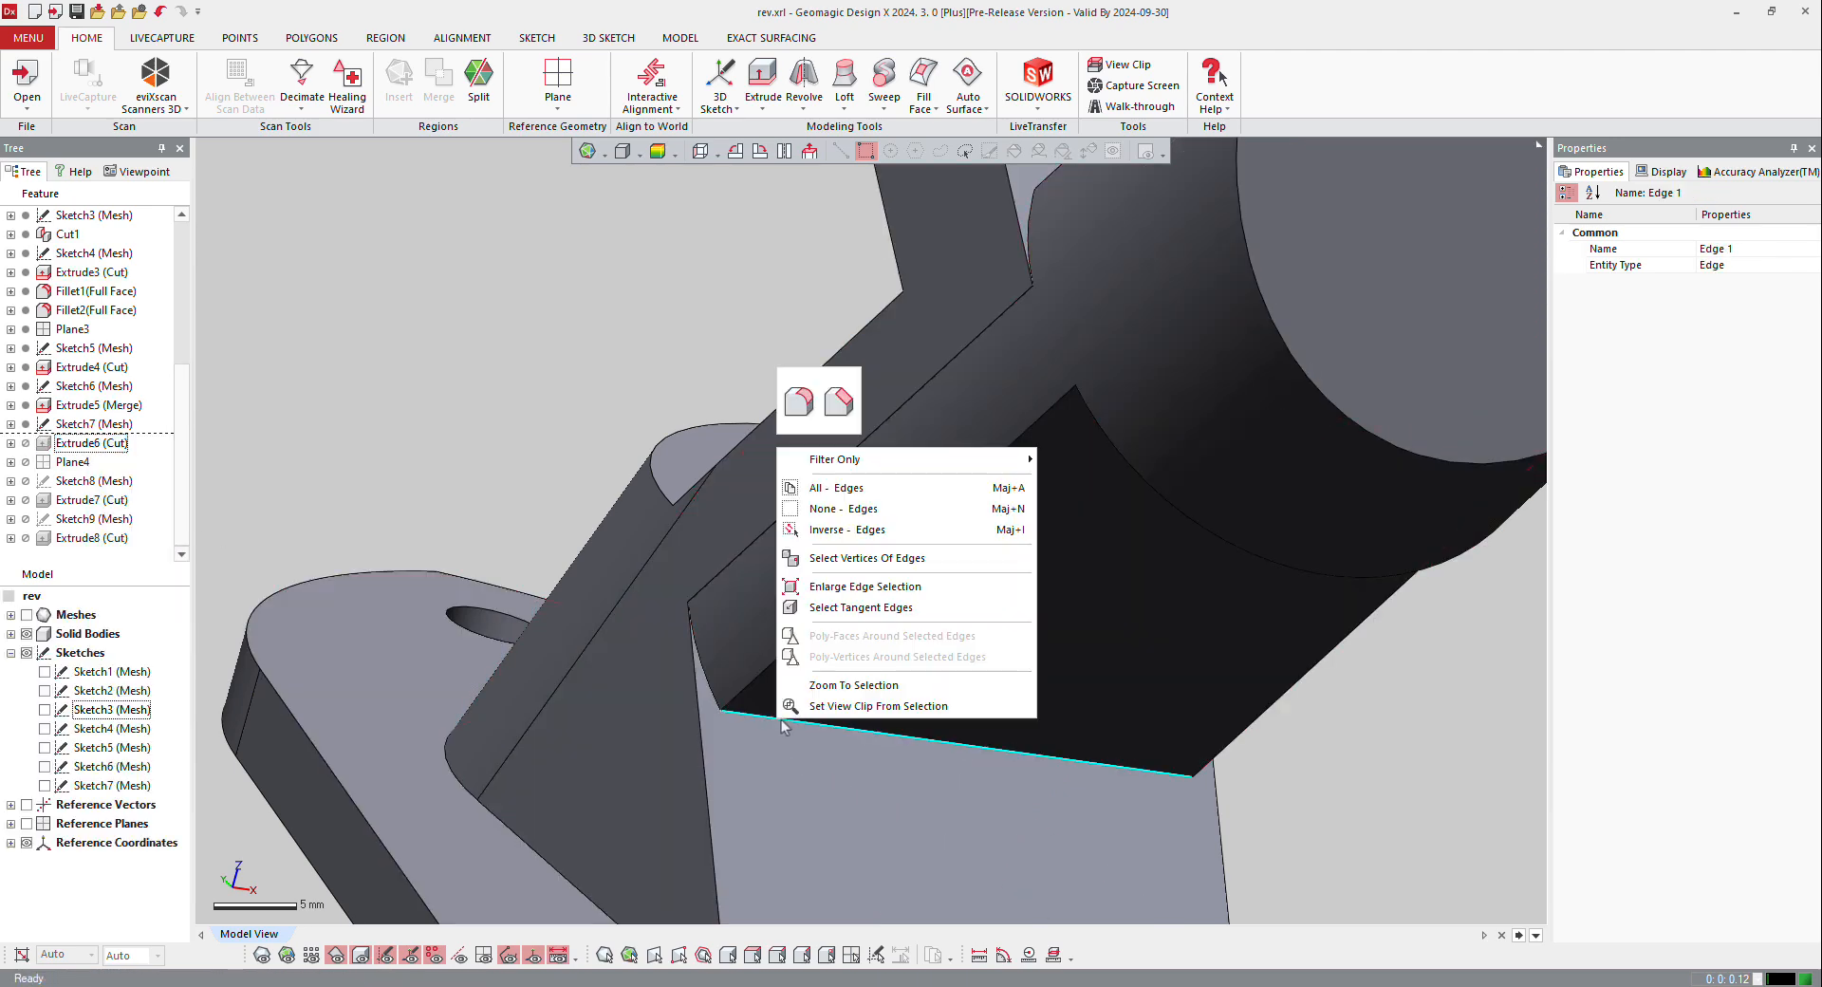
{"action": "left_click", "coordinate": [806, 414]}
{"action": "left_click", "coordinate": [286, 955]}
{"action": "left_click", "coordinate": [263, 955]}
{"action": "right_click_drag", "start_coordinate": [859, 671], "coordinate": [1052, 689]}
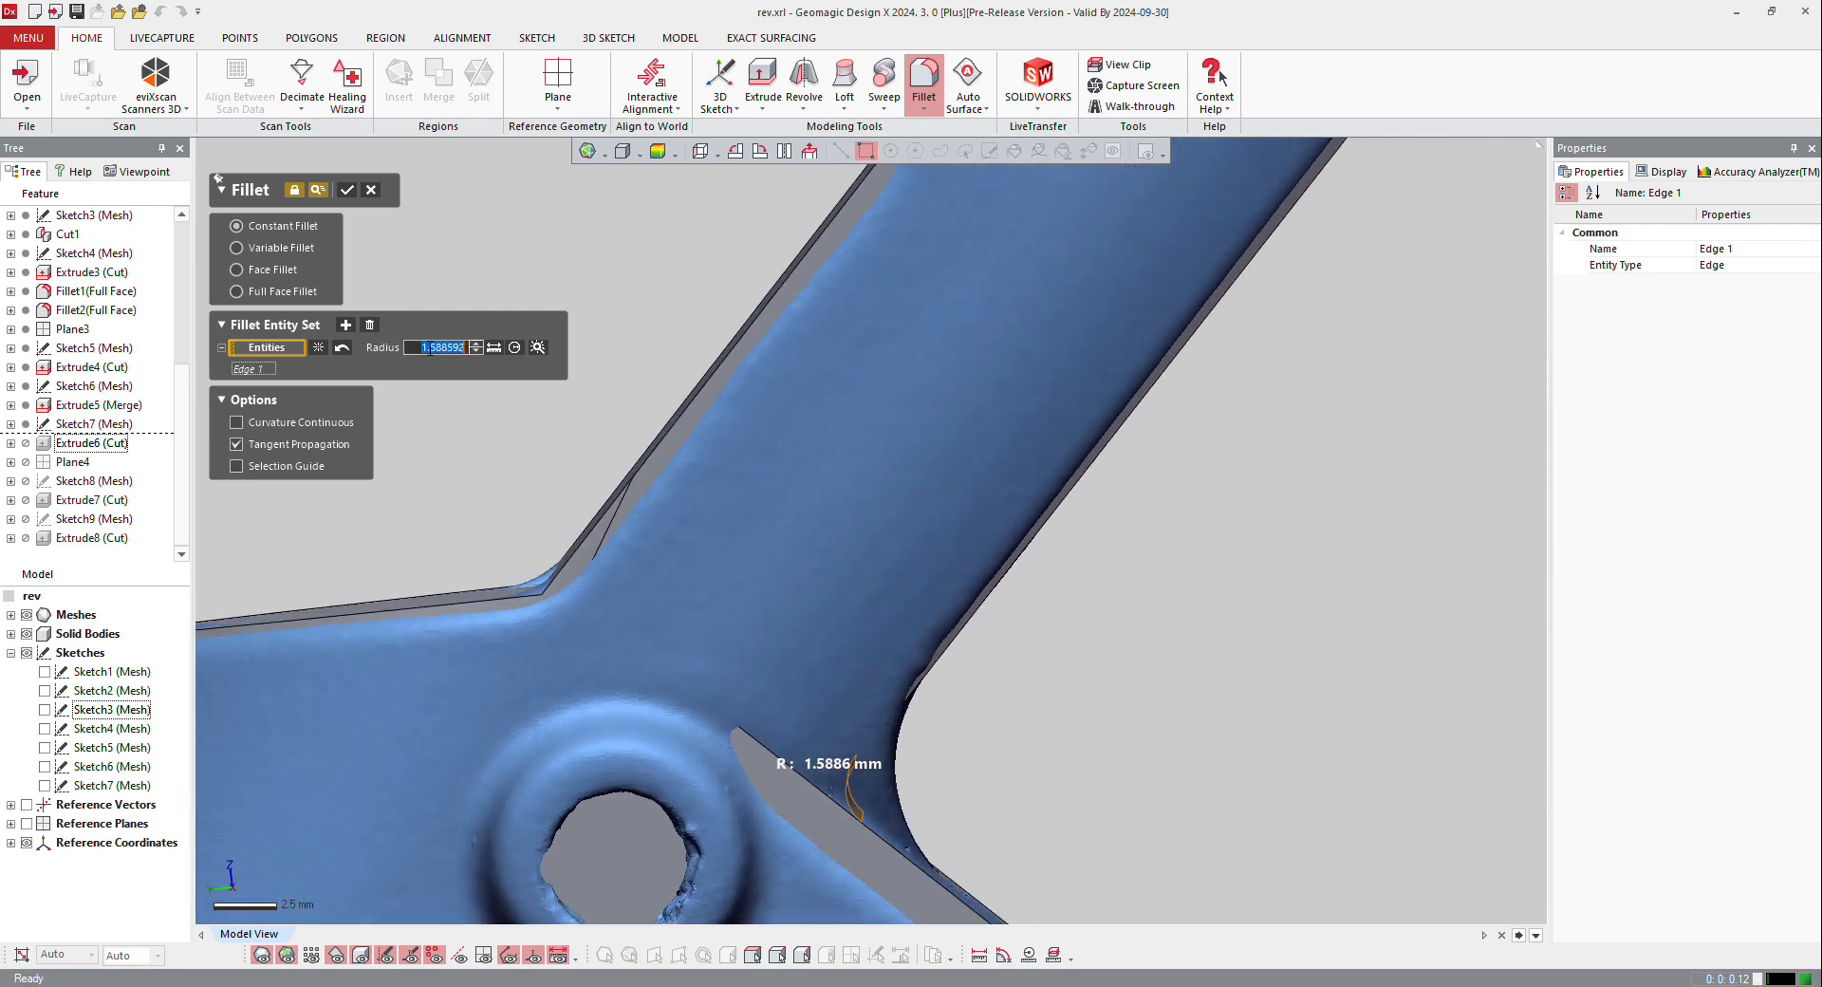
{"action": "type", "text": "5"}
{"action": "key", "text": "Return"}
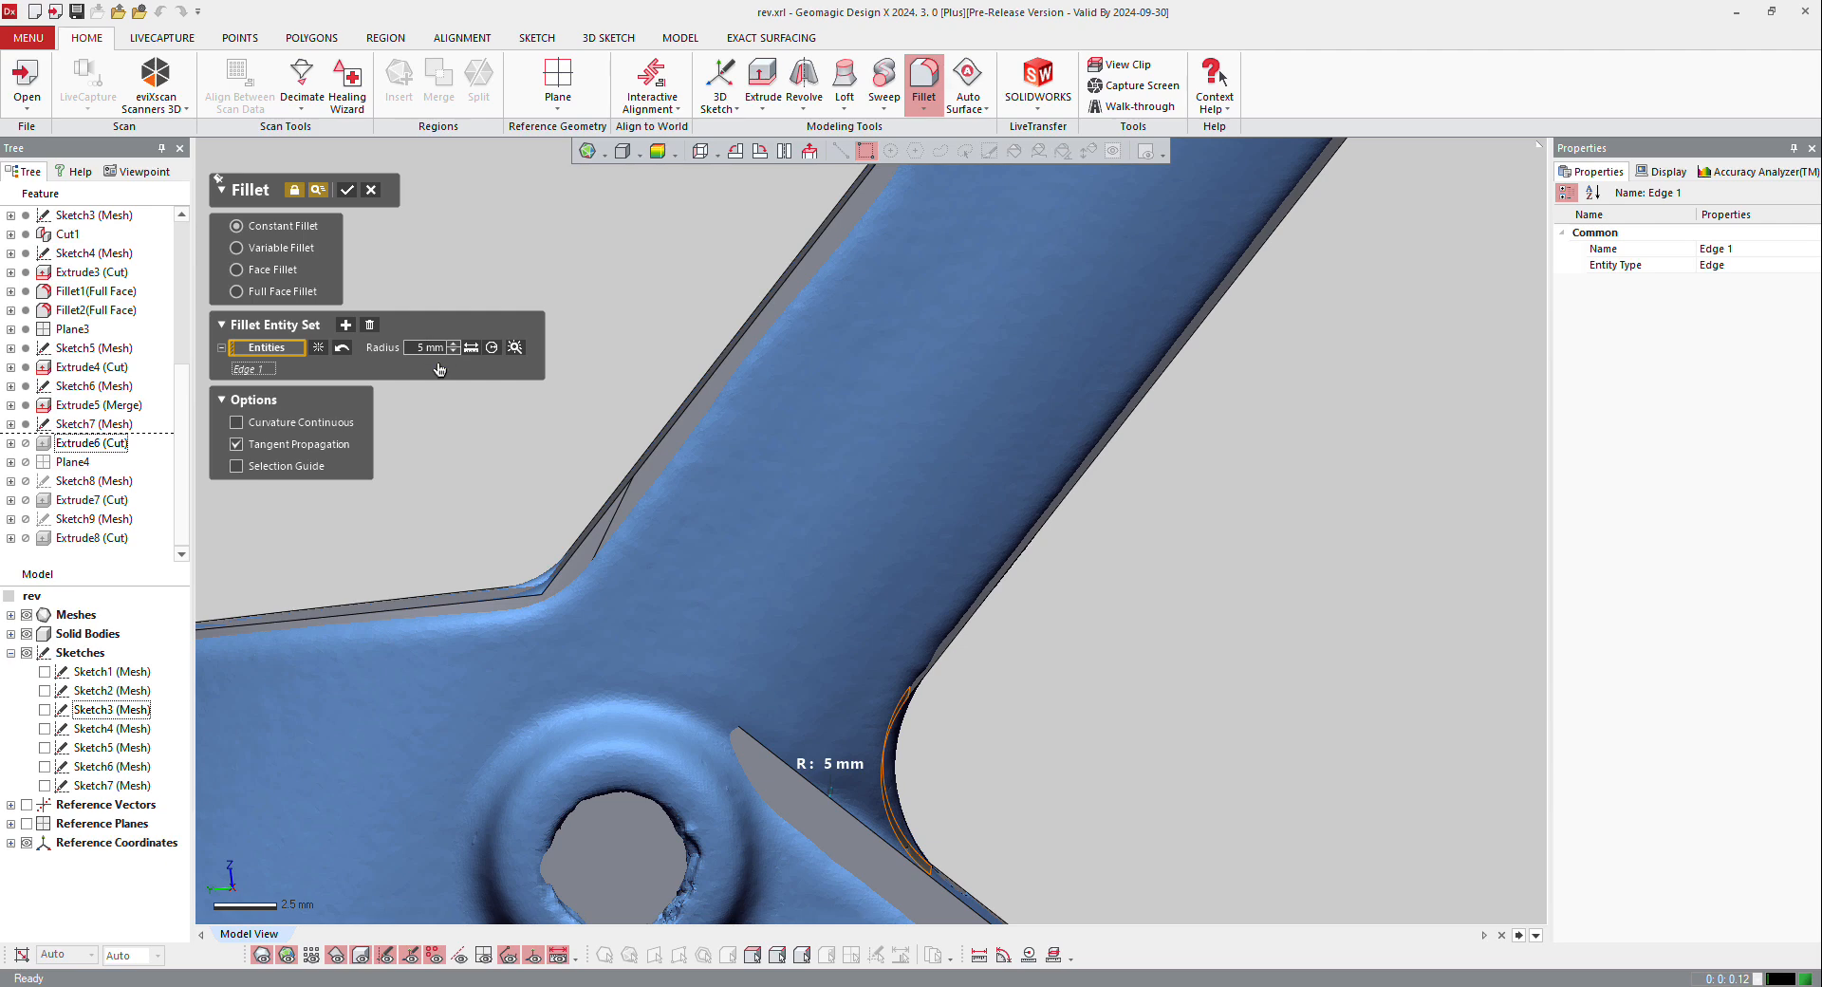
{"action": "type", "text": "6"}
{"action": "key", "text": "Return"}
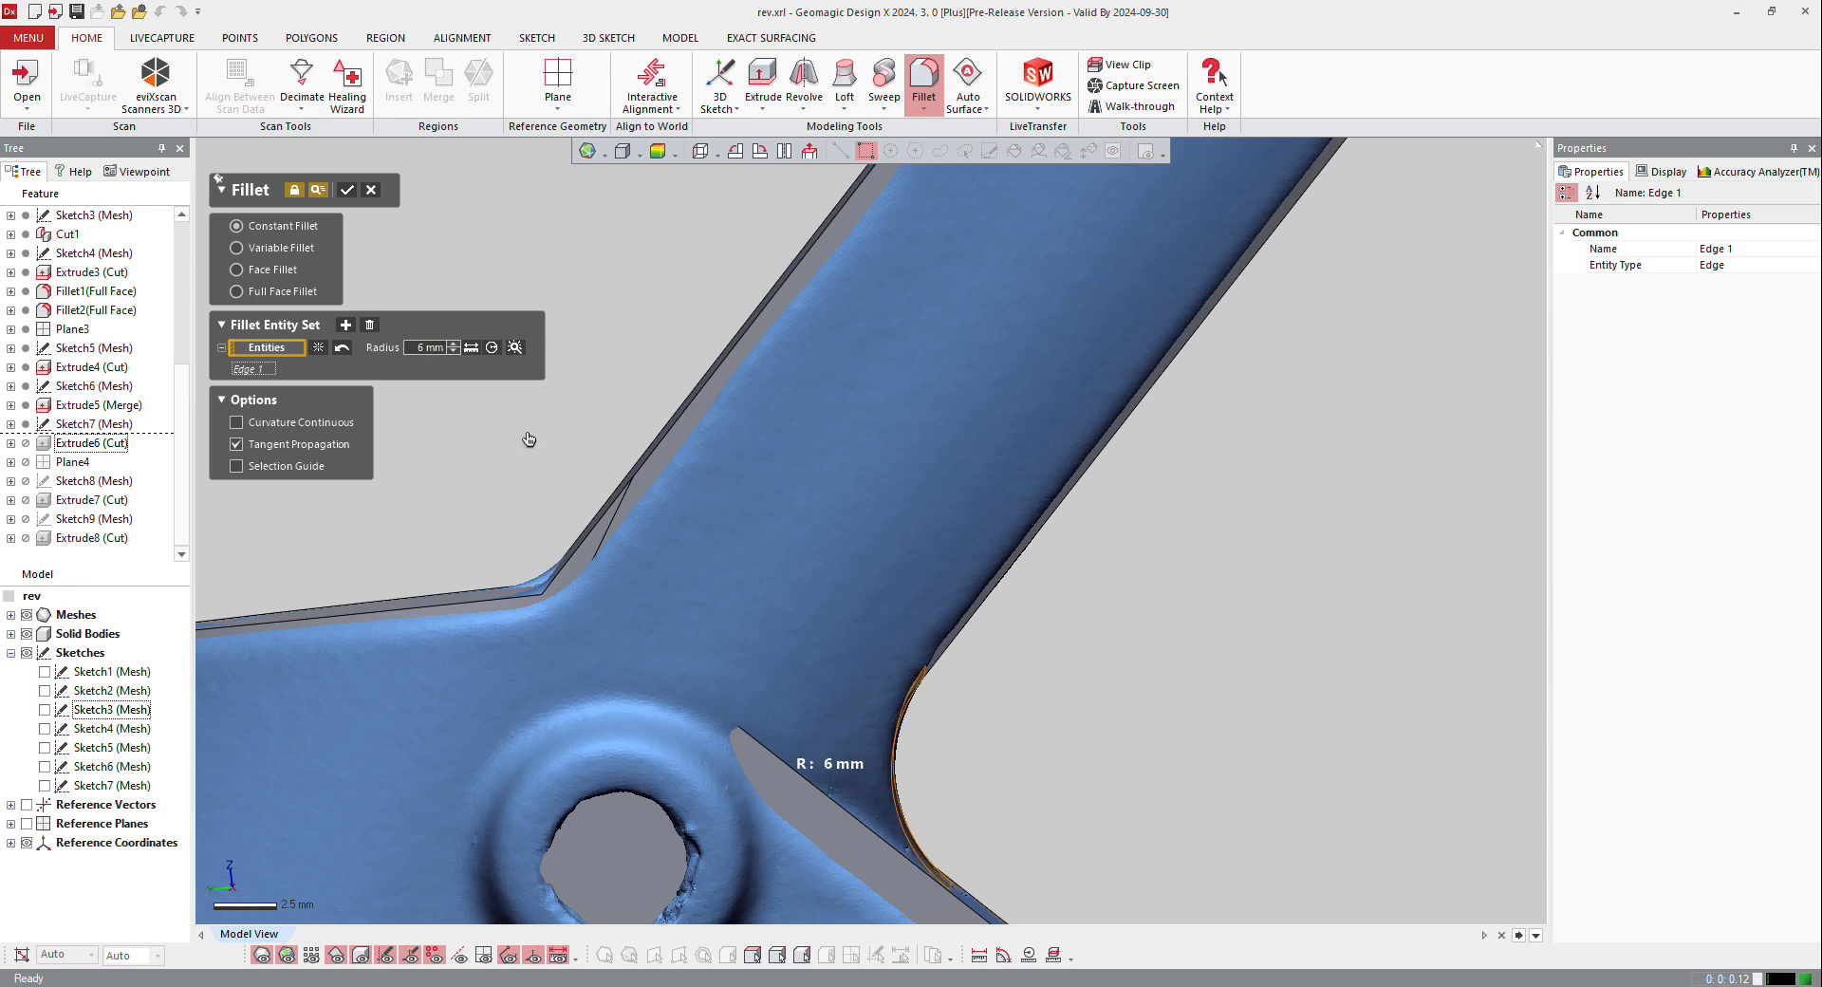
{"action": "left_click", "coordinate": [349, 193]}
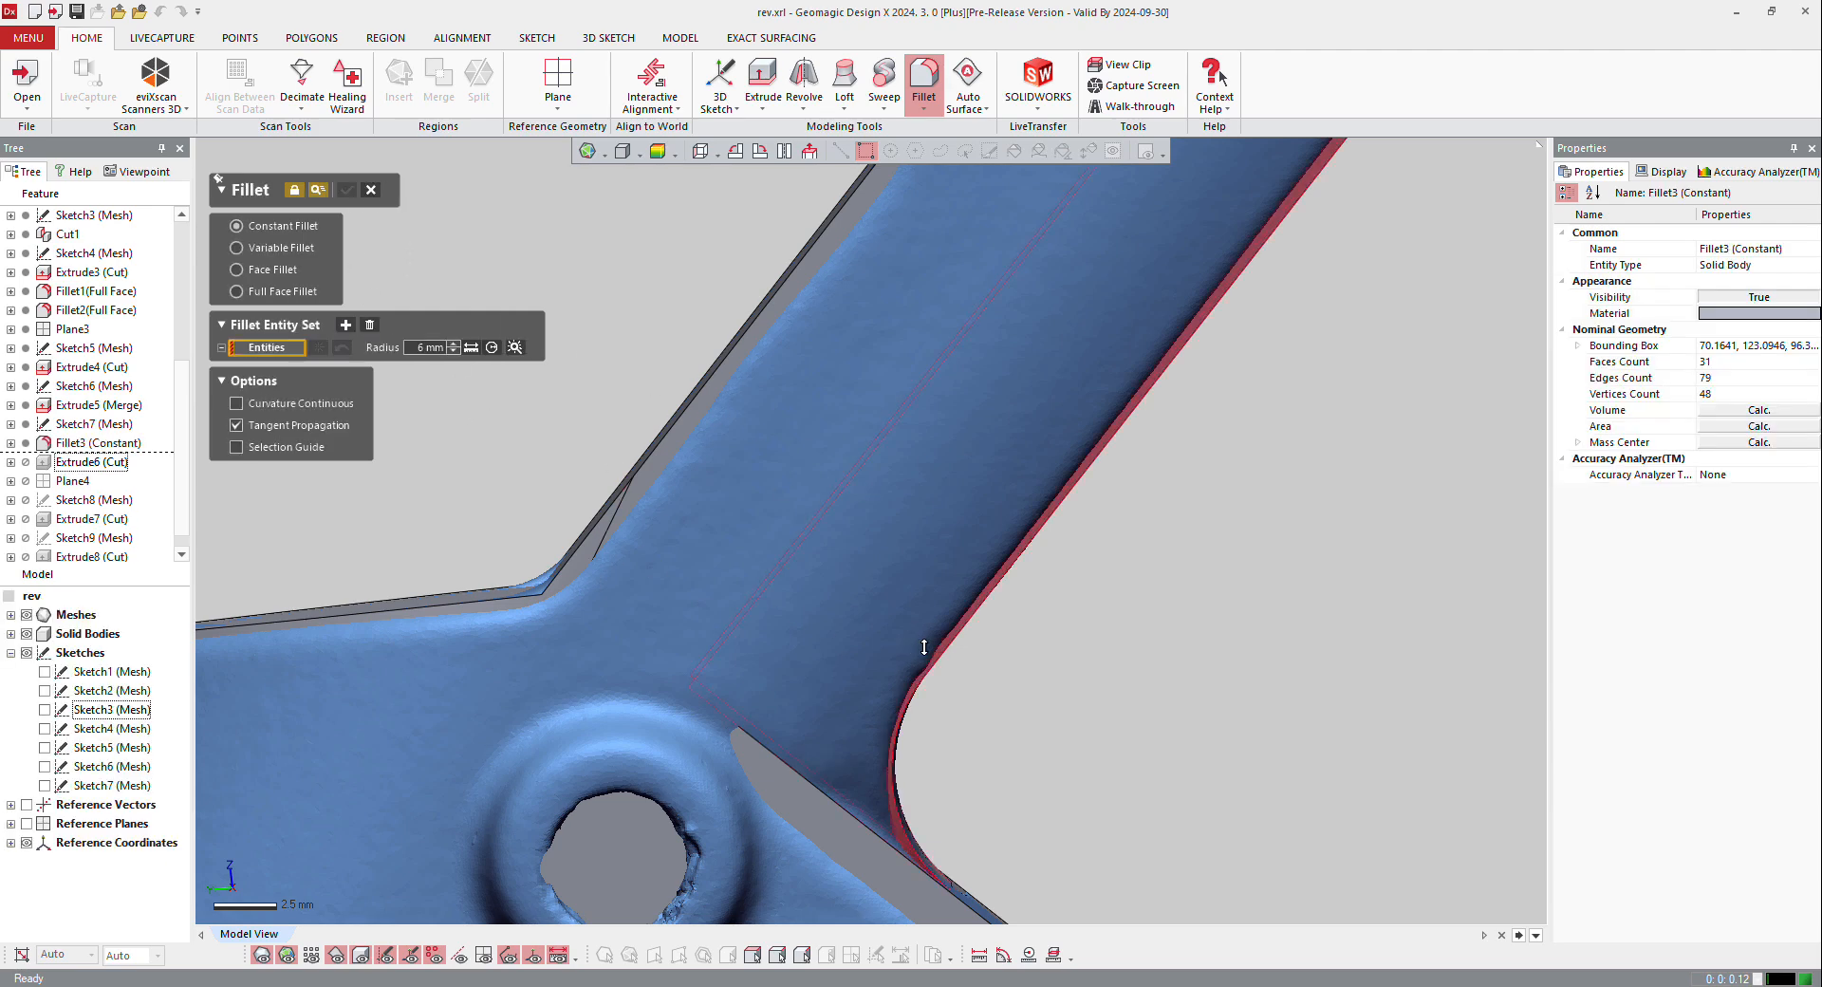
Step: Select the edge where the angled arm's flat upper face meets the base for a constant fillet with a 3 mm radius
{"action": "scroll", "coordinate": [927, 644], "scroll_direction": "down", "scroll_amount": 3}
{"action": "right_click_drag", "start_coordinate": [846, 562], "coordinate": [948, 557]}
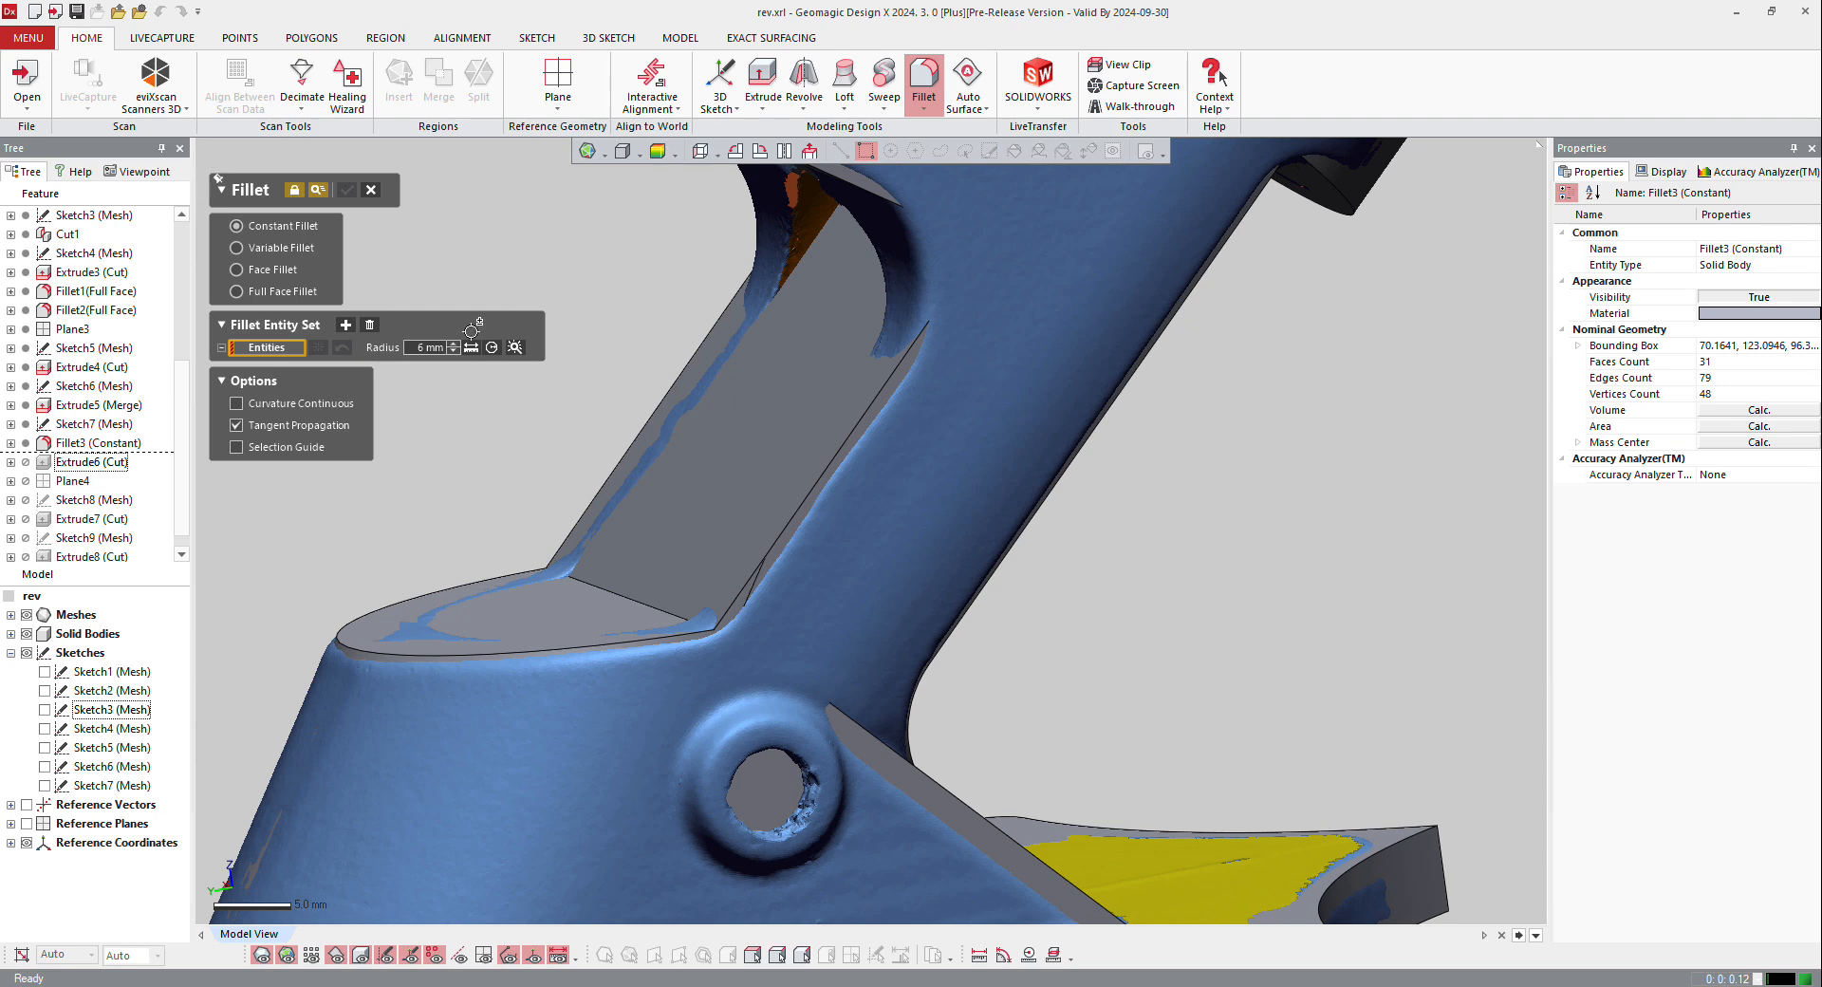
{"action": "left_click", "coordinate": [644, 602]}
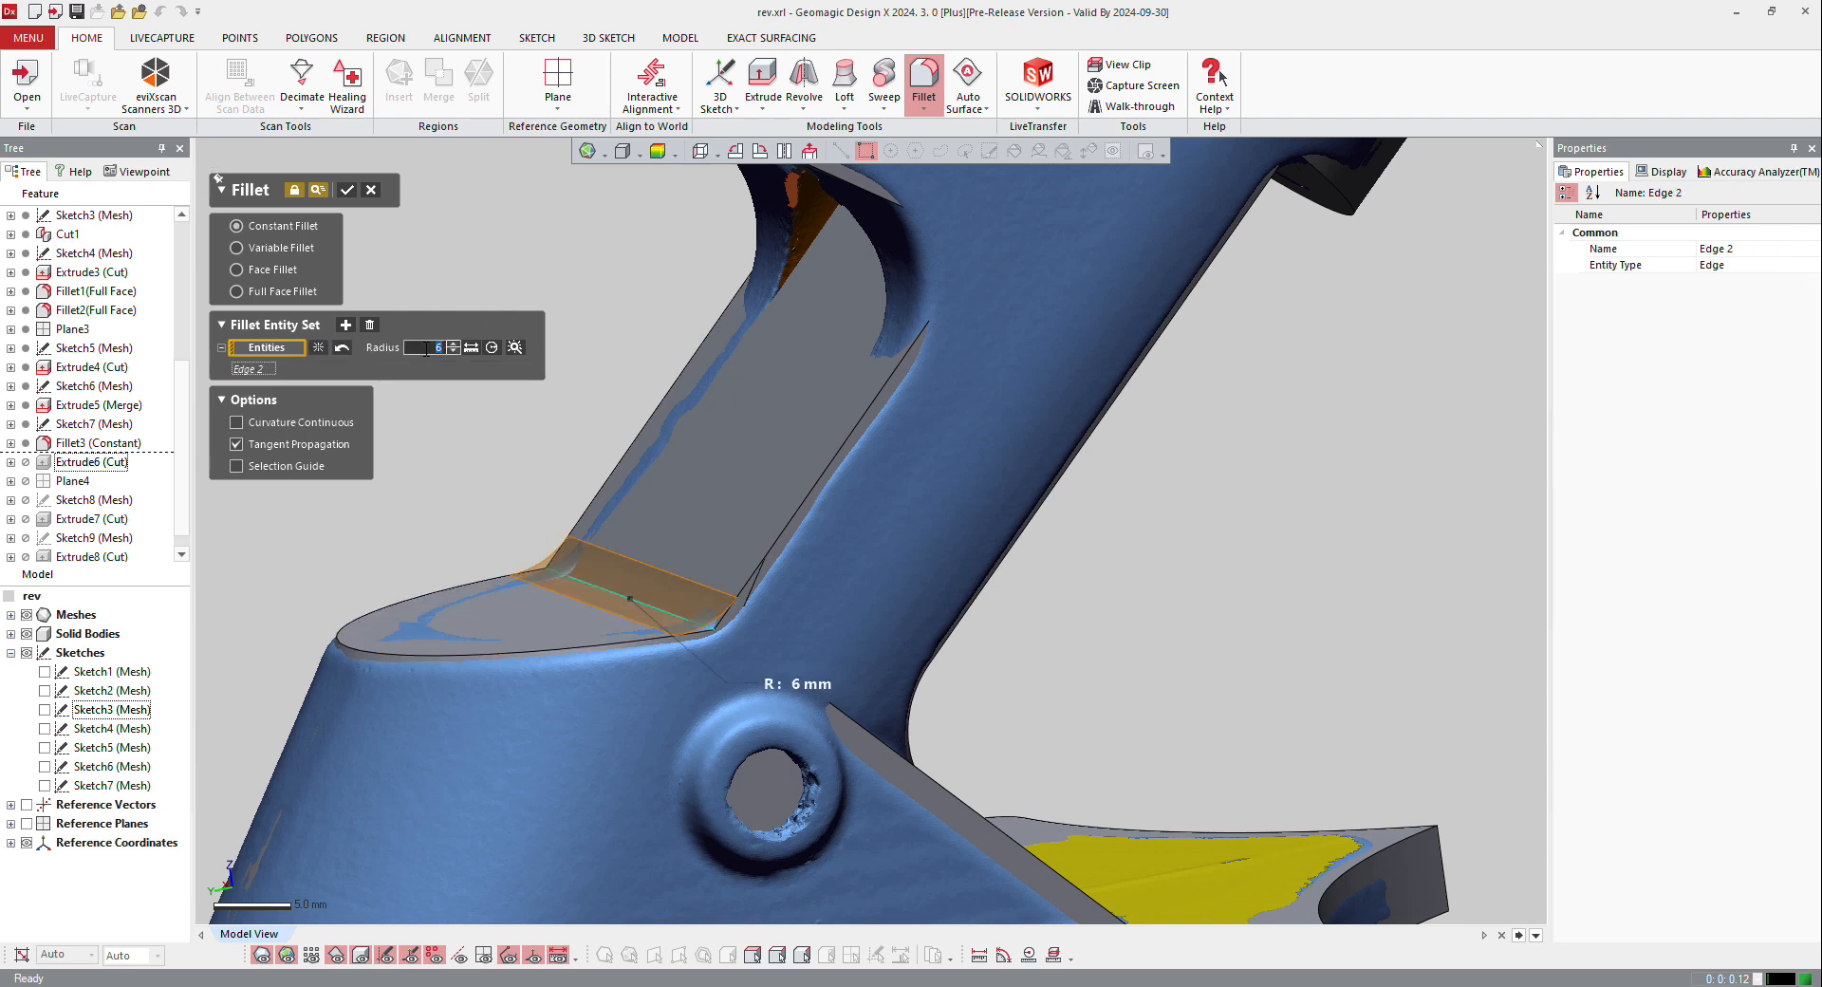
{"action": "key", "text": "Return"}
{"action": "scroll", "coordinate": [906, 468], "scroll_direction": "up", "scroll_amount": 4}
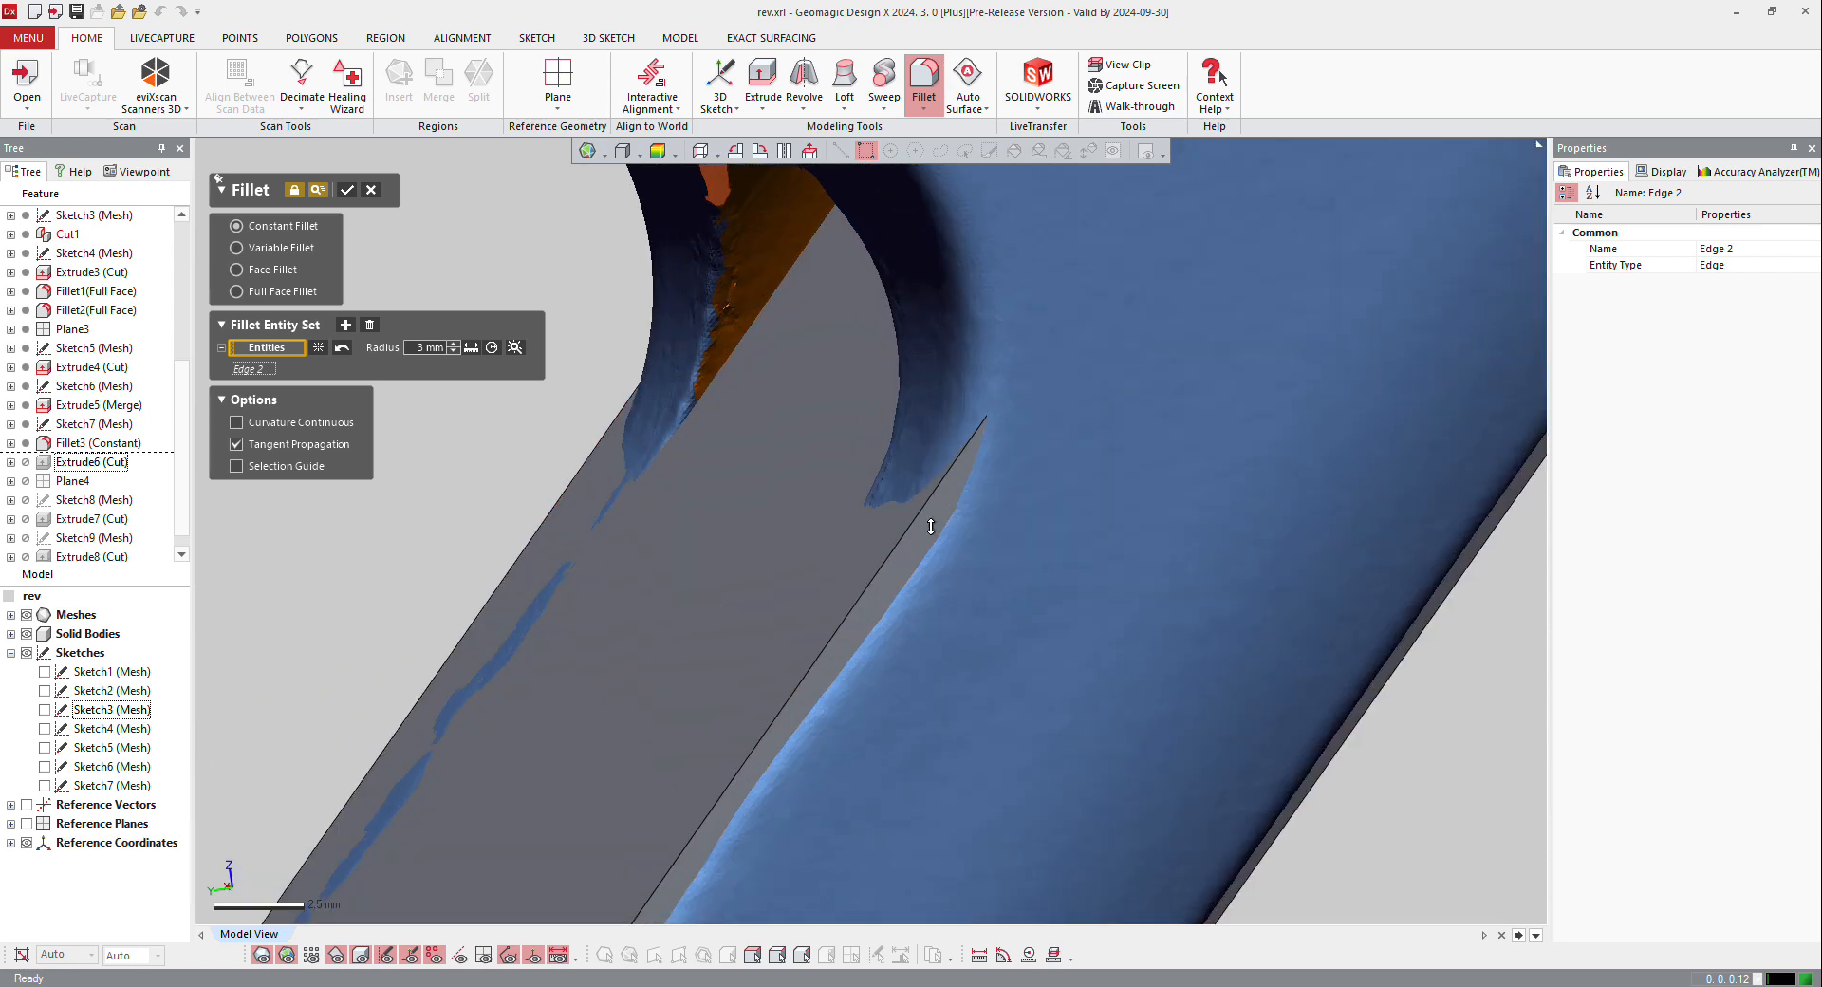
{"action": "scroll", "coordinate": [906, 468], "scroll_direction": "down", "scroll_amount": 5}
{"action": "scroll", "coordinate": [870, 374], "scroll_direction": "up", "scroll_amount": 5}
{"action": "scroll", "coordinate": [923, 594], "scroll_direction": "down", "scroll_amount": 7}
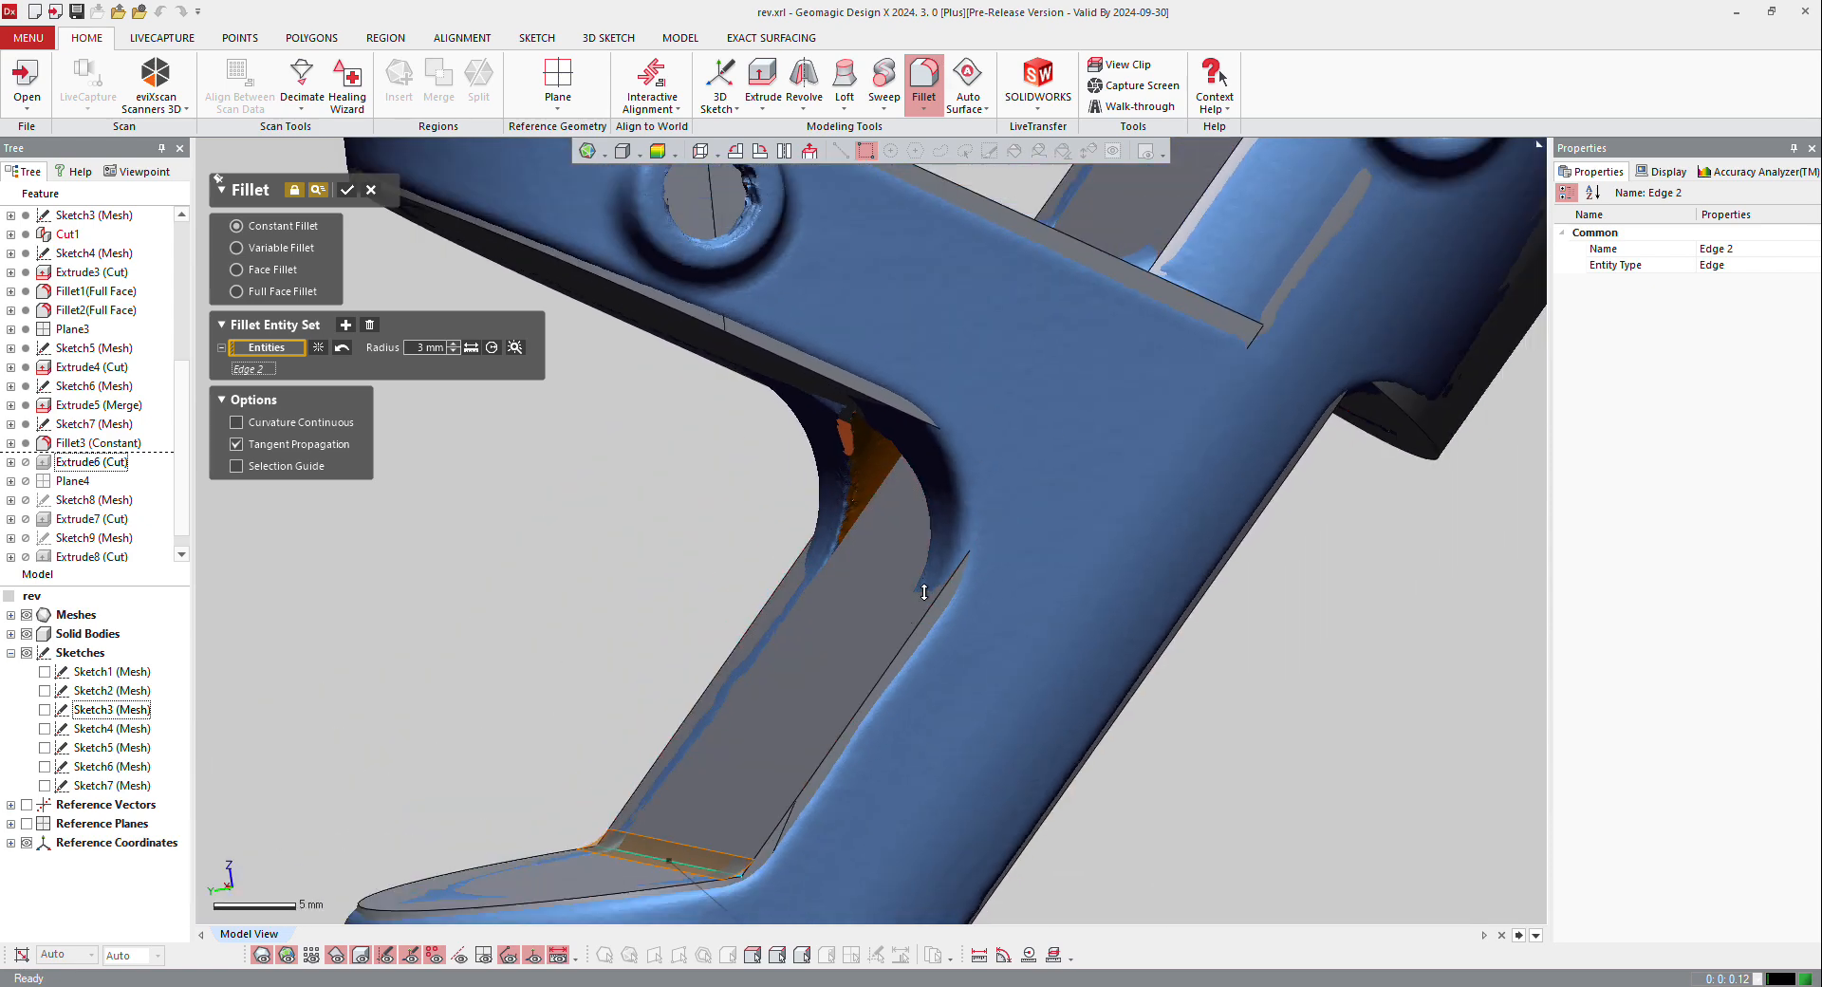
Step: Add the two end edges of the flat between the two tubes to the 3 mm fillet and create it
{"action": "right_click_drag", "start_coordinate": [928, 591], "coordinate": [1026, 531]}
{"action": "scroll", "coordinate": [1101, 375], "scroll_direction": "up", "scroll_amount": 5}
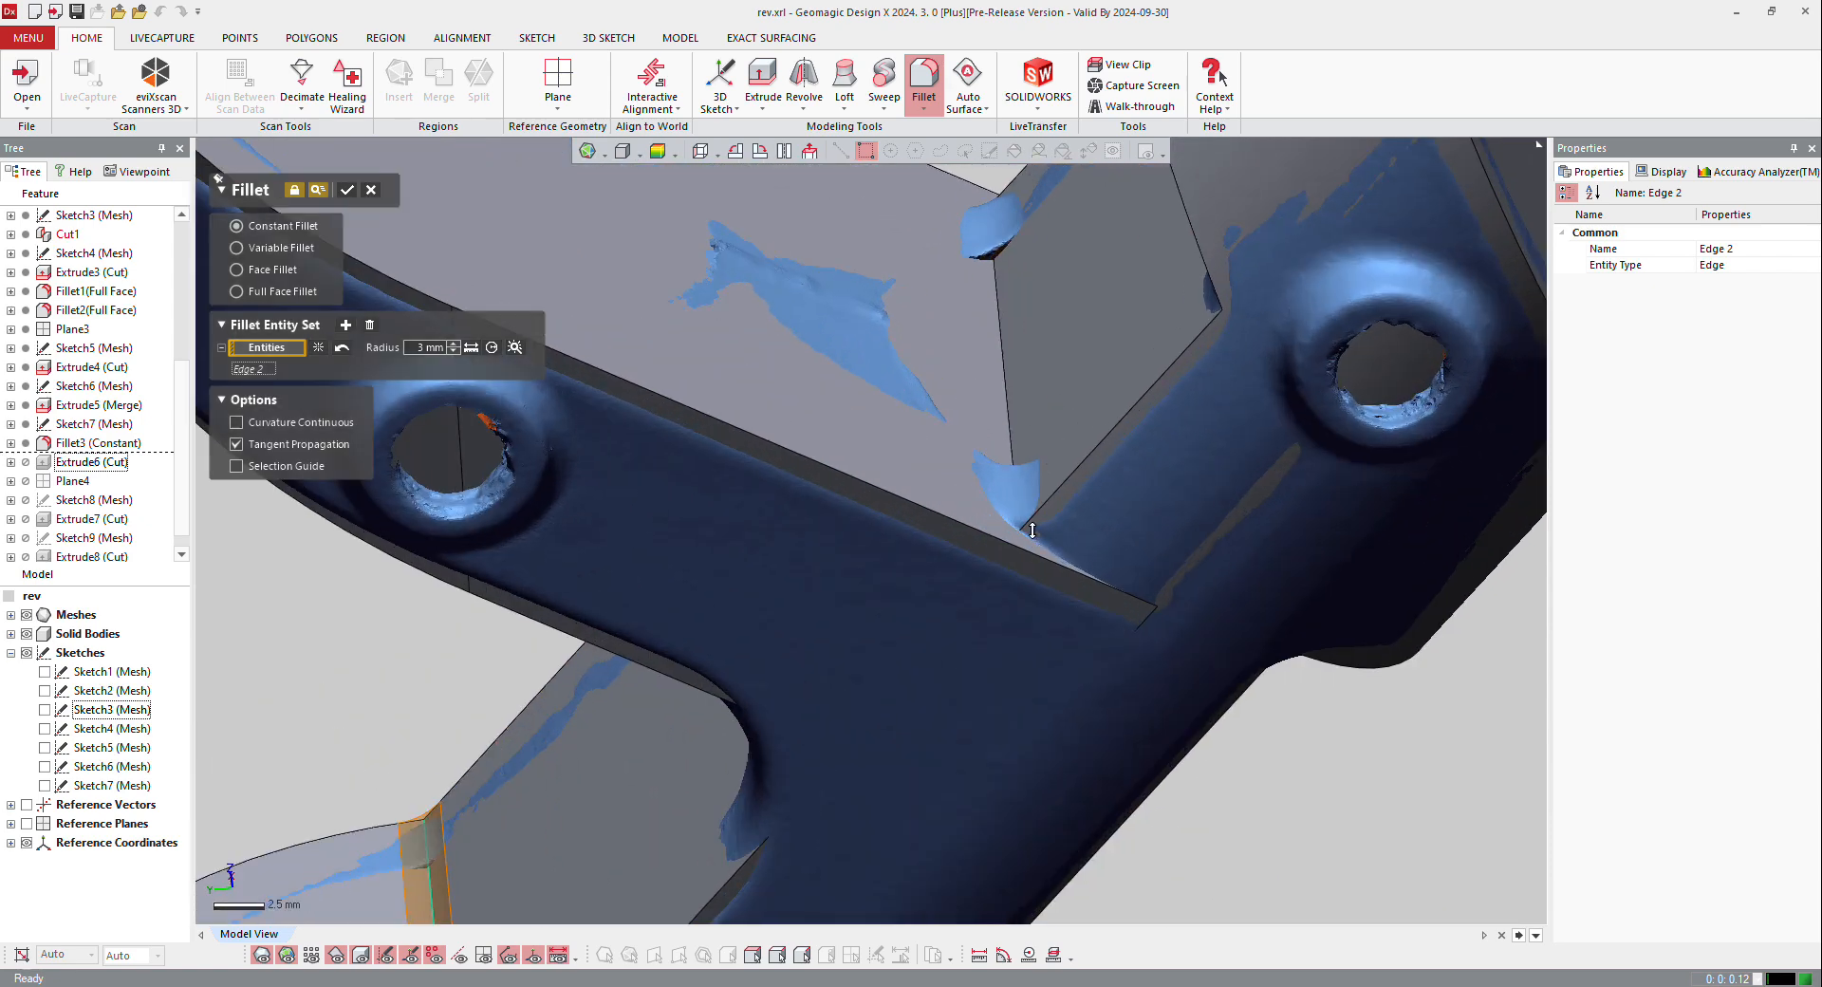
{"action": "left_click", "coordinate": [1014, 458]}
{"action": "left_click", "coordinate": [1014, 457]}
{"action": "left_click", "coordinate": [1009, 452]}
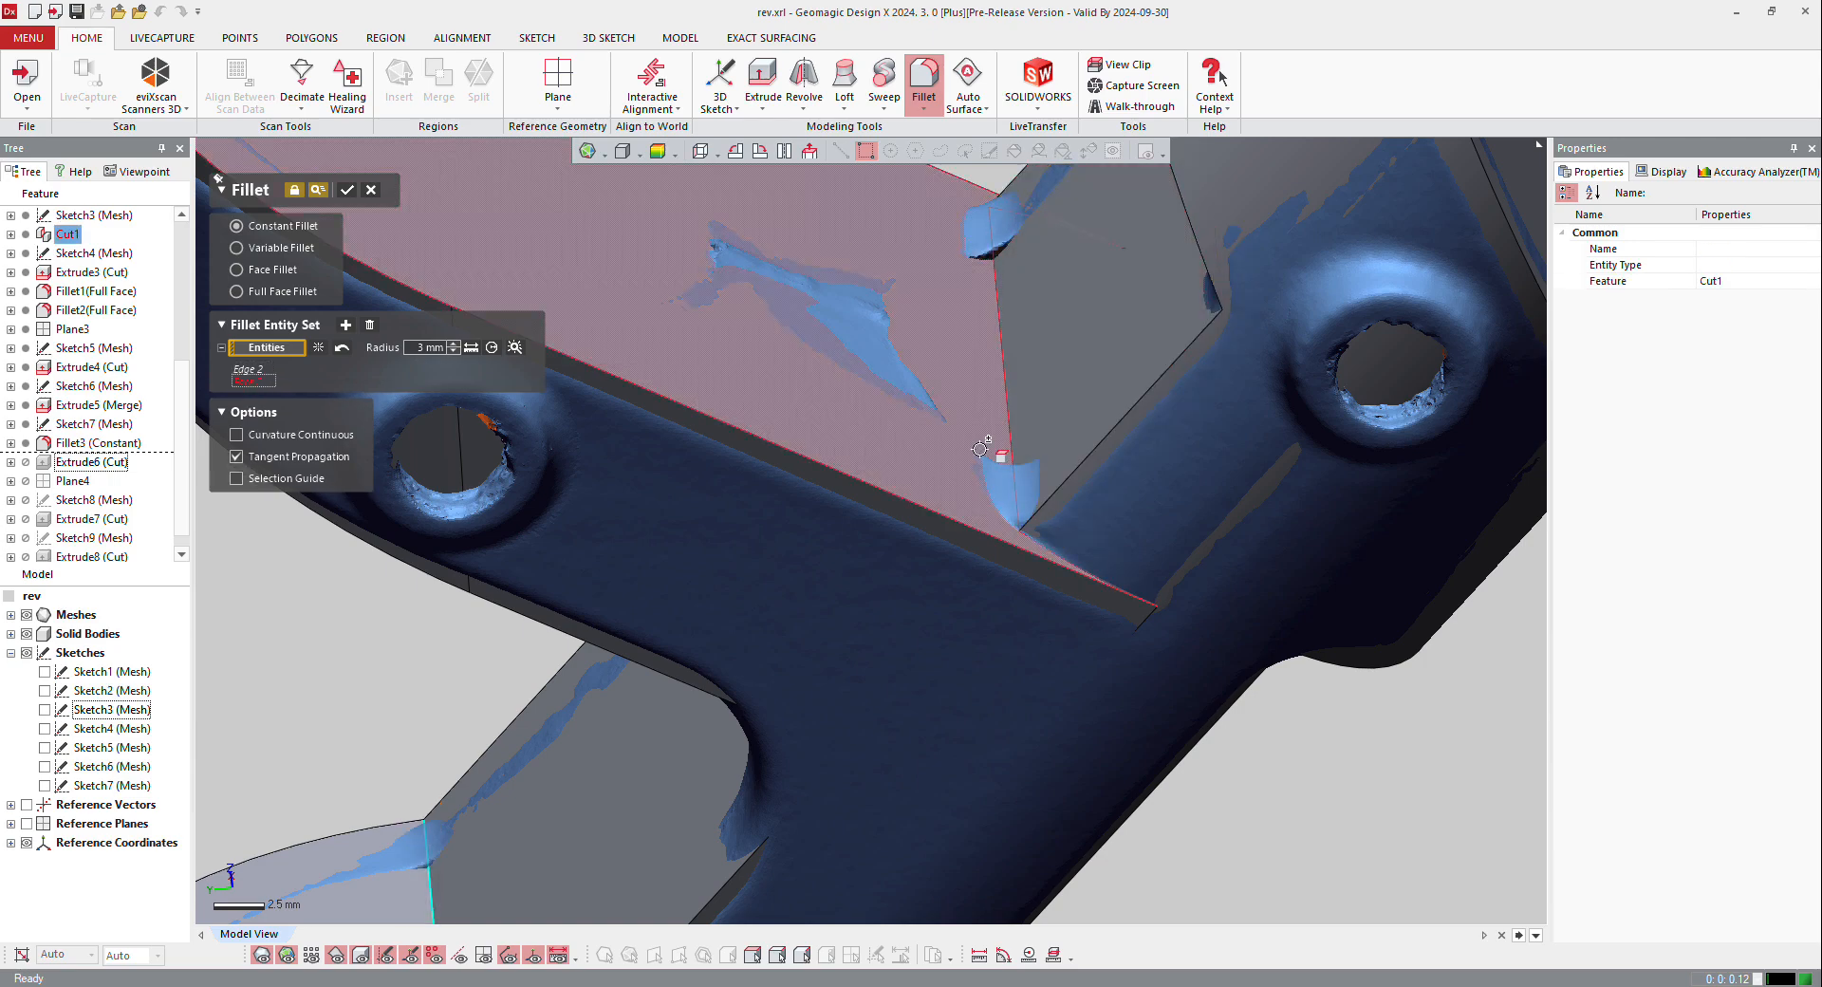
{"action": "left_click", "coordinate": [997, 445]}
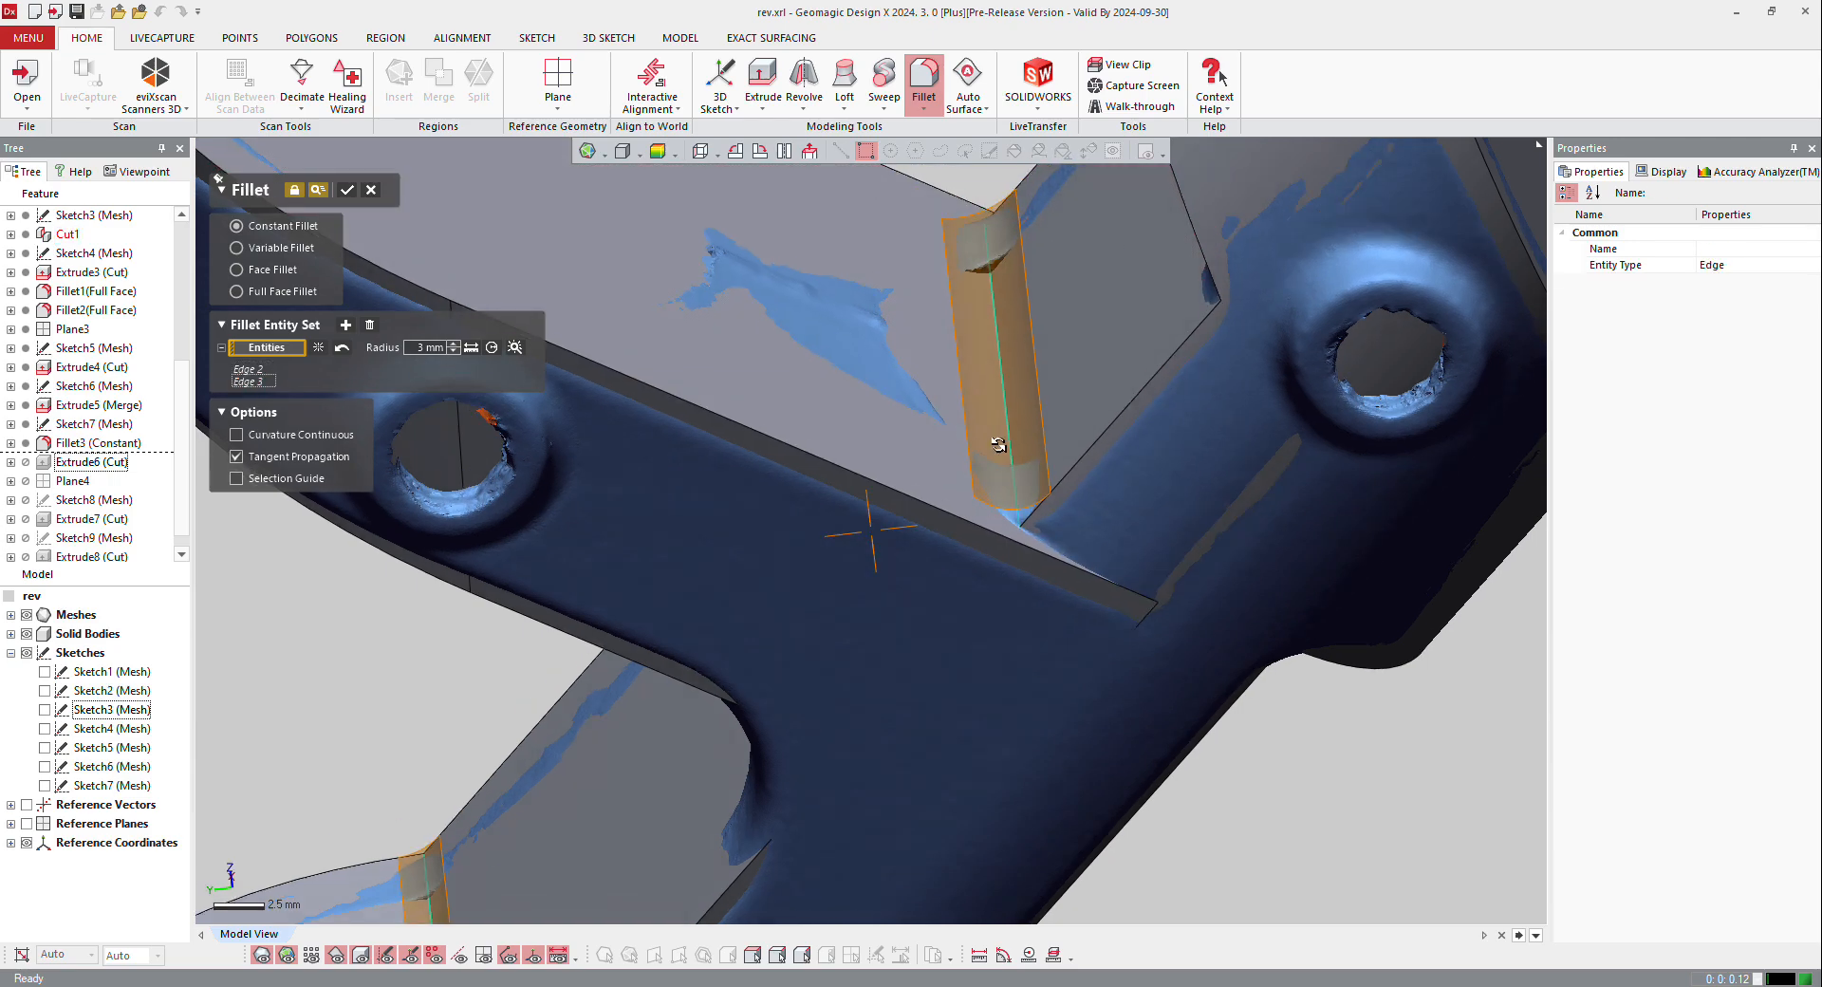
{"action": "right_click_drag", "start_coordinate": [998, 445], "coordinate": [1055, 412]}
{"action": "scroll", "coordinate": [1019, 484], "scroll_direction": "down", "scroll_amount": 5}
{"action": "left_click", "coordinate": [1074, 390]}
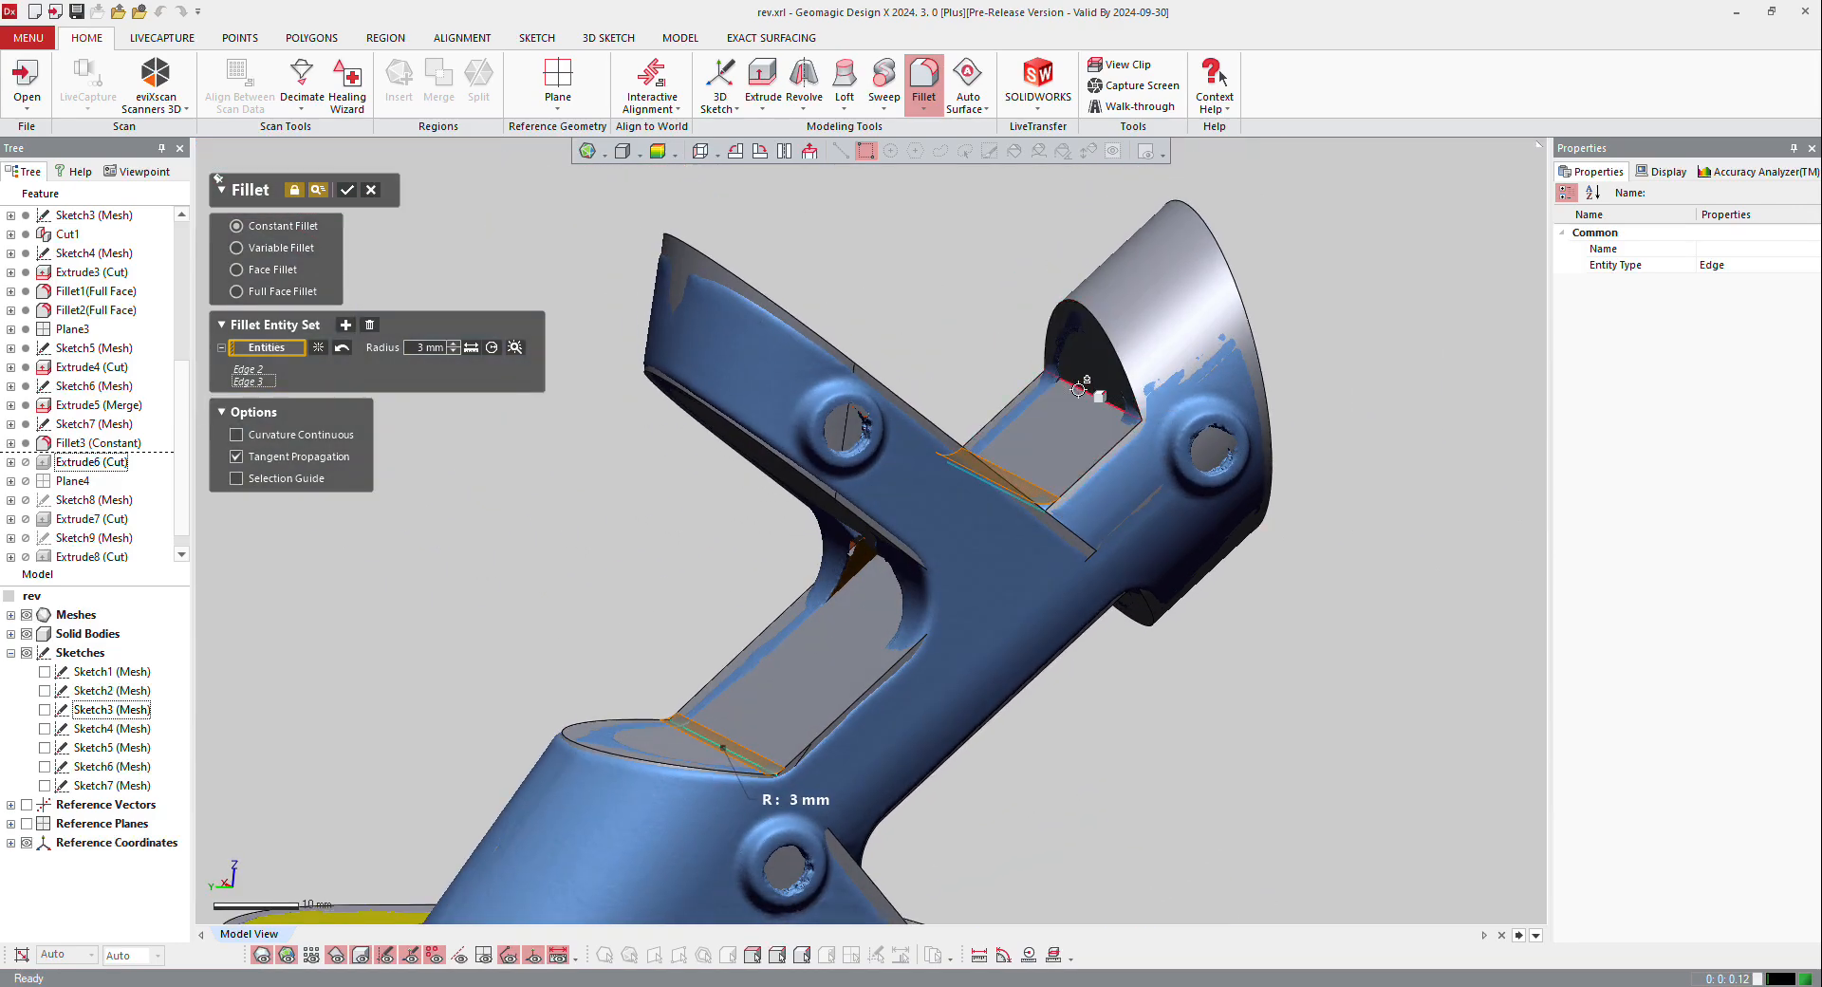
{"action": "right_click_drag", "start_coordinate": [805, 529], "coordinate": [874, 589]}
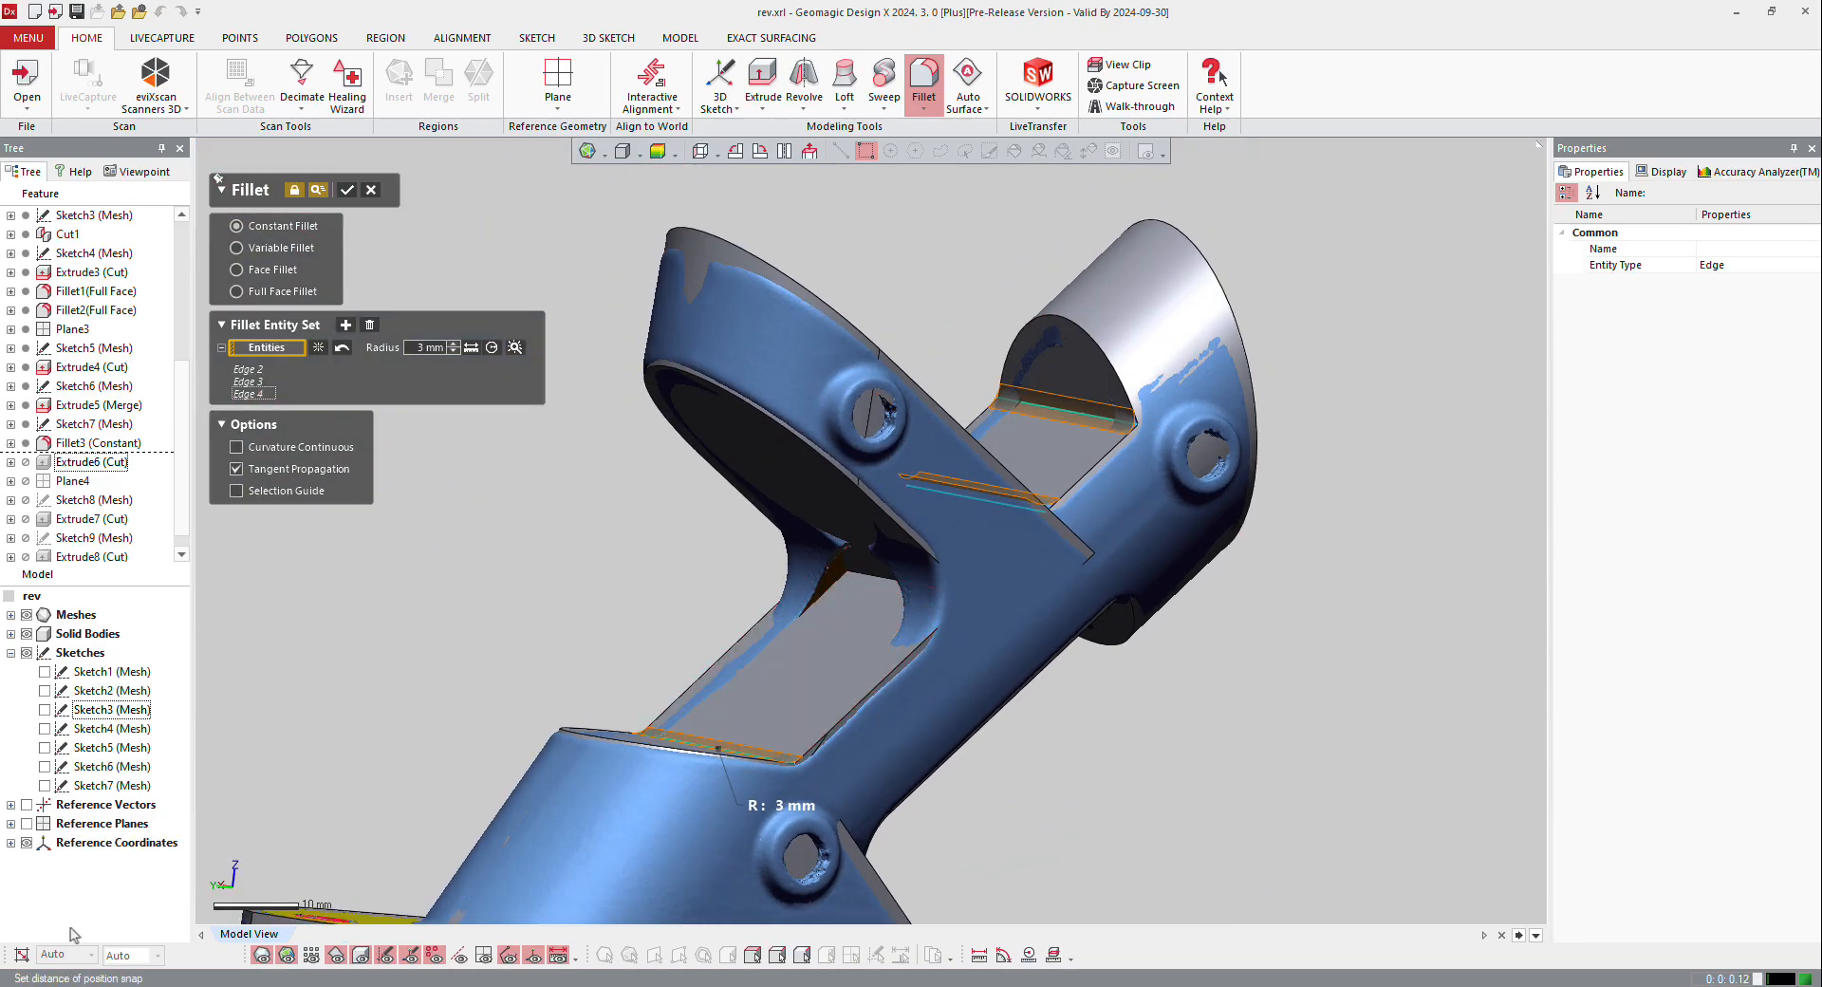
{"action": "left_click", "coordinate": [348, 193]}
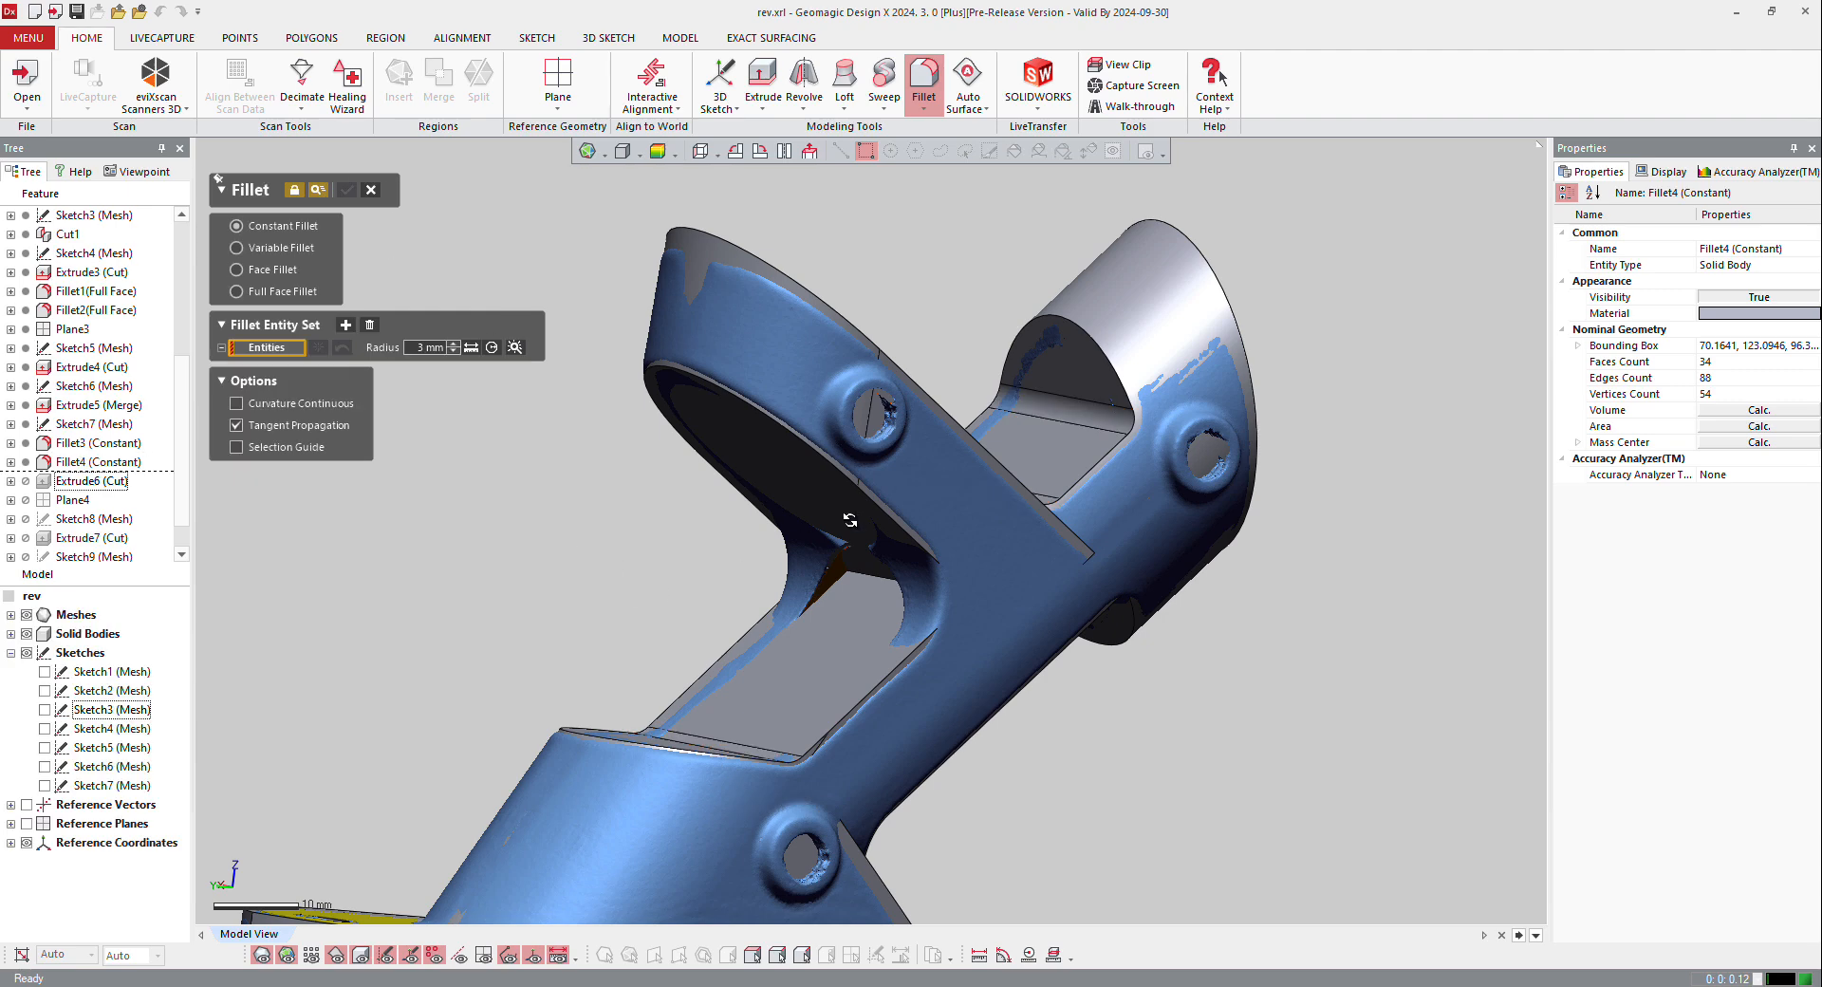
Step: Round the inner corner edge between the branching tube's underside and the angled arm's flat with an 8 mm constant fillet
{"action": "right_click_drag", "start_coordinate": [826, 532], "coordinate": [1060, 467]}
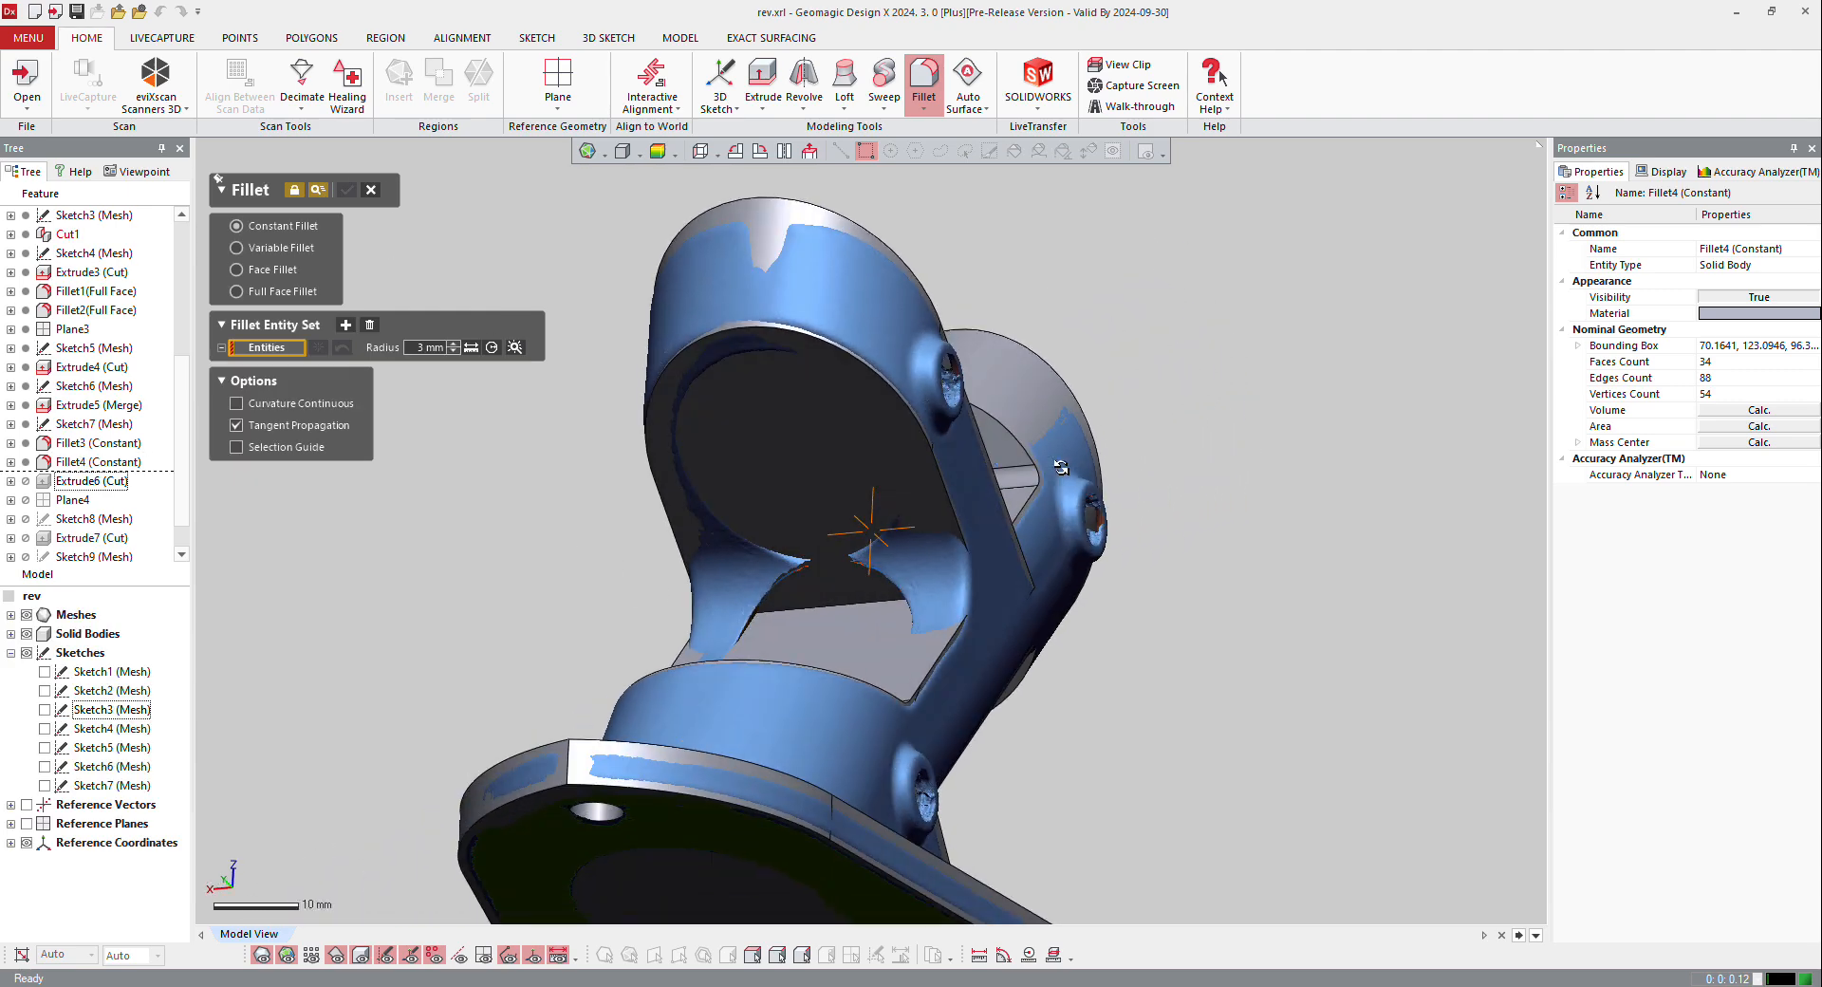
{"action": "right_click", "coordinate": [824, 606]}
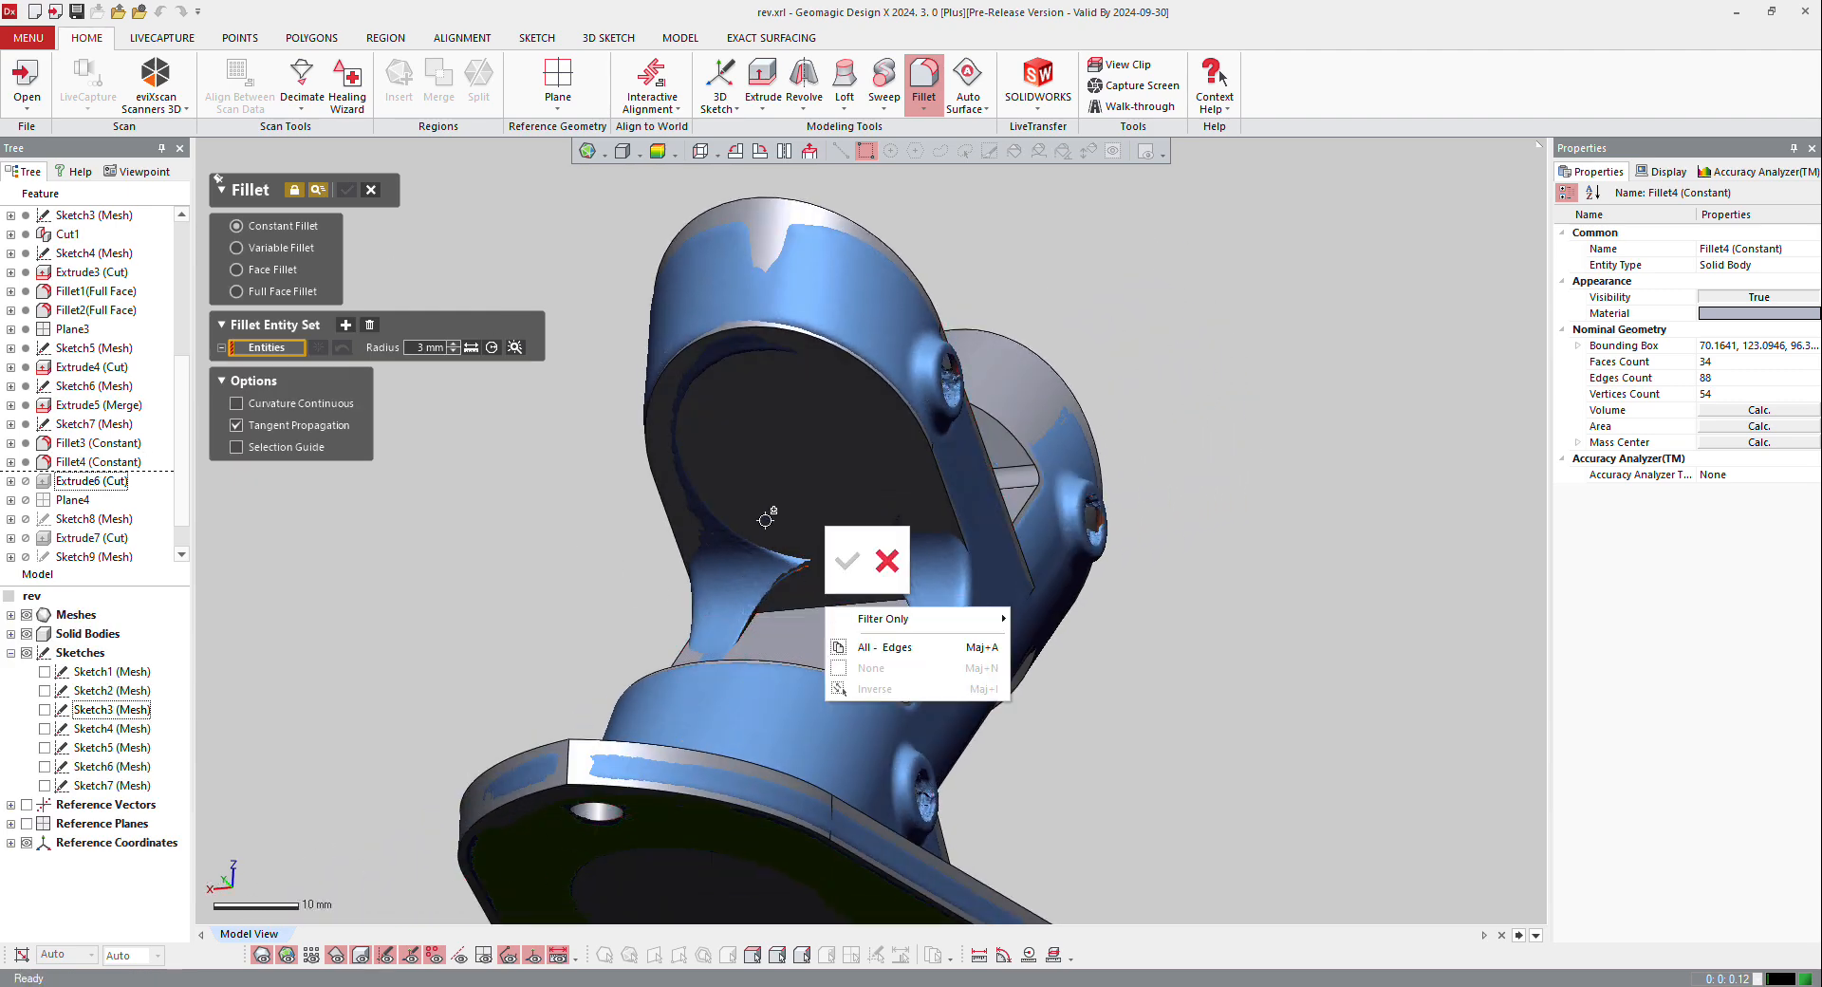
{"action": "left_click", "coordinate": [870, 606]}
{"action": "right_click_drag", "start_coordinate": [870, 606], "coordinate": [312, 587]}
{"action": "scroll", "coordinate": [740, 557], "scroll_direction": "up", "scroll_amount": 3}
{"action": "right_click_drag", "start_coordinate": [857, 670], "coordinate": [846, 637]}
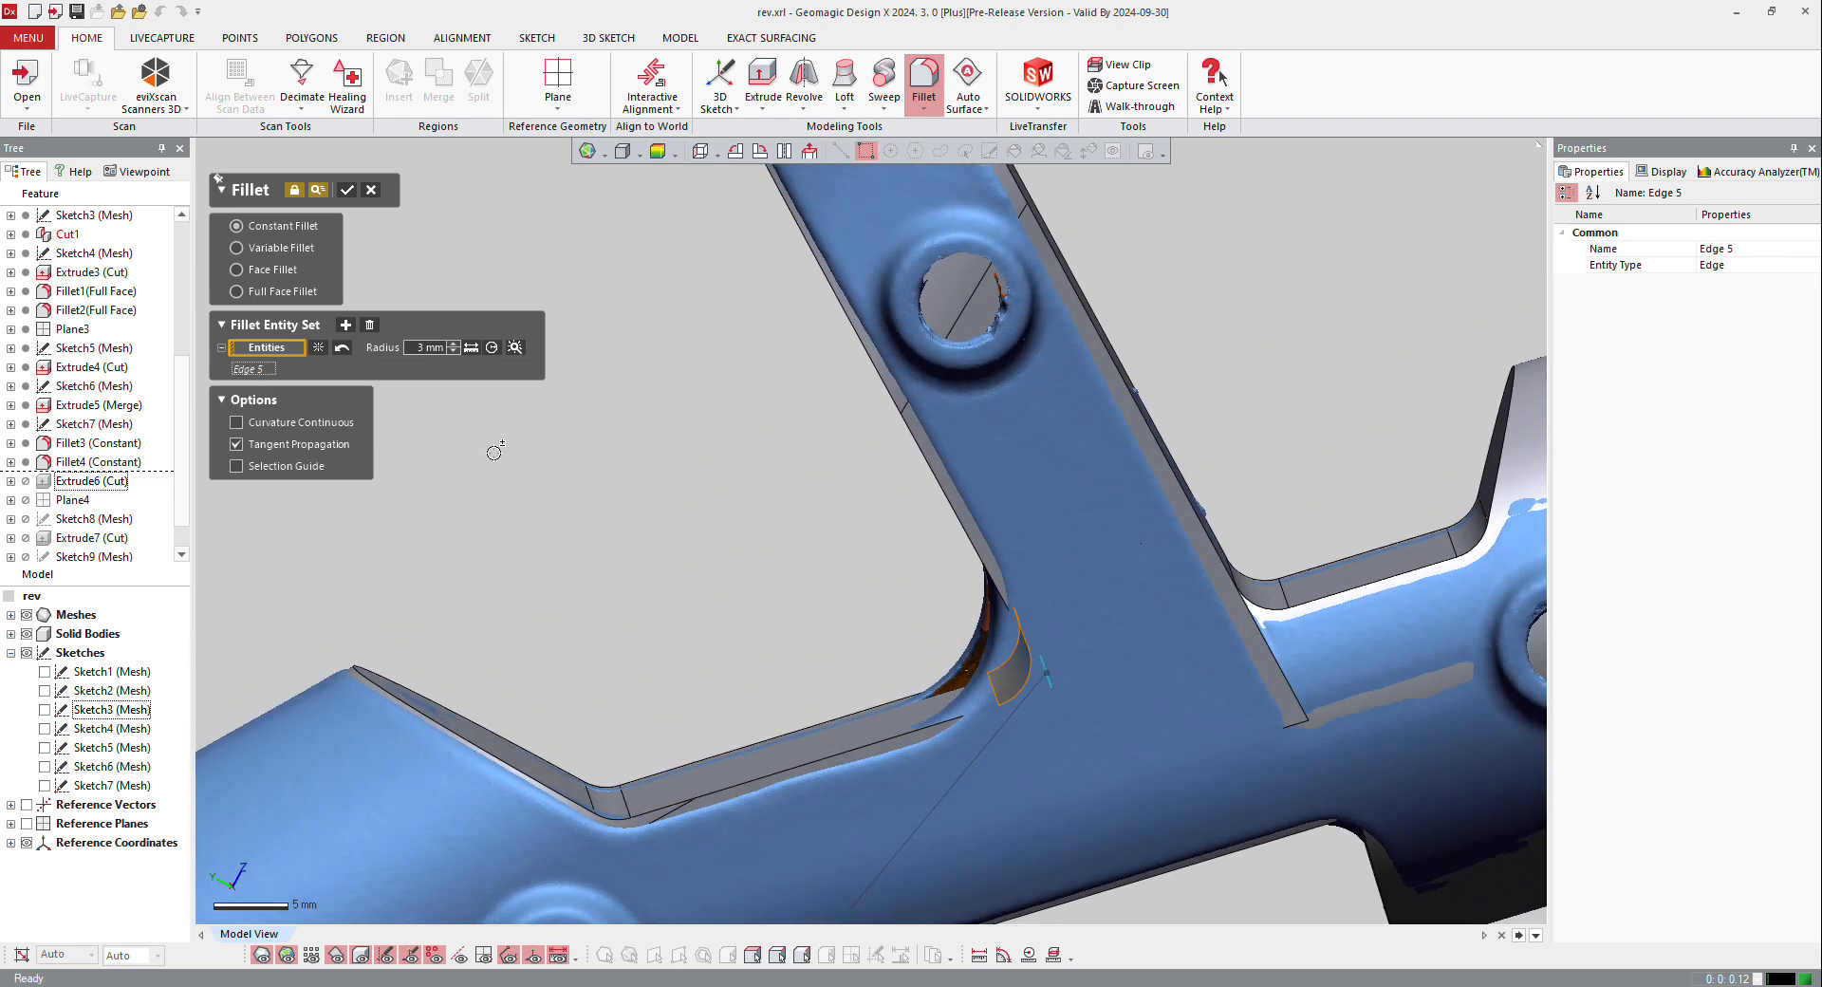
{"action": "type", "text": "6"}
{"action": "key", "text": "Return"}
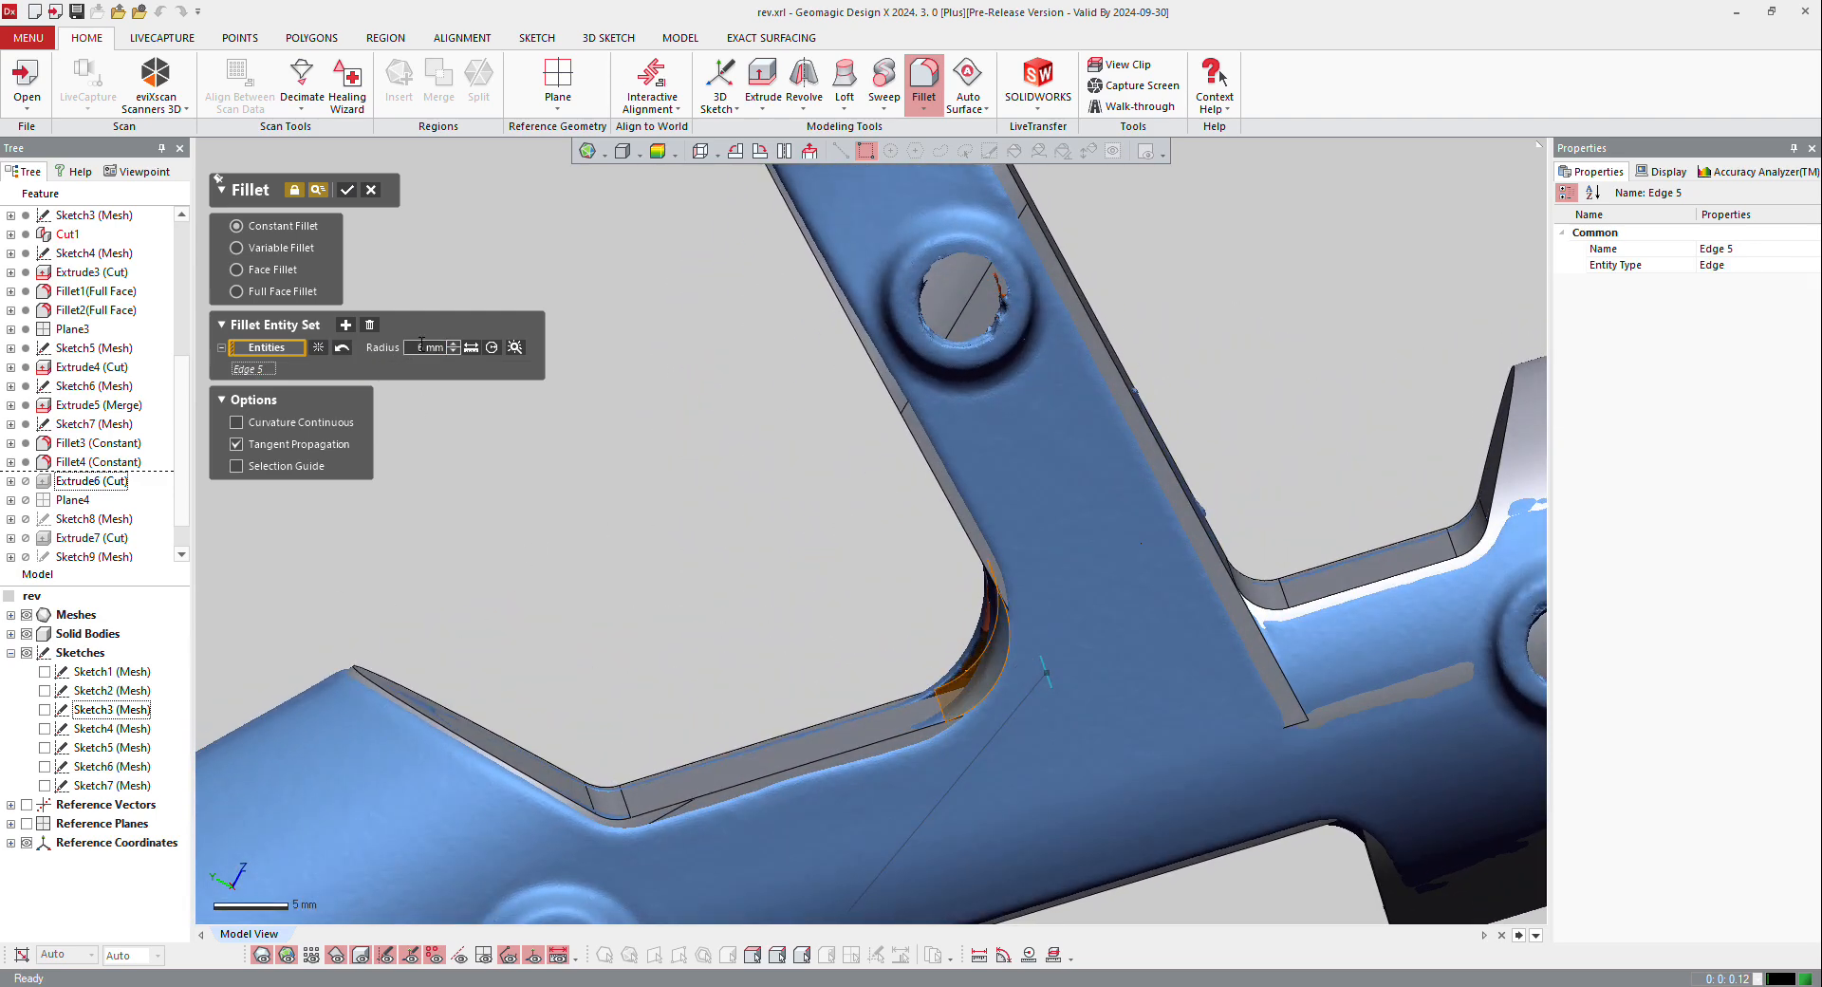
{"action": "right_click_drag", "start_coordinate": [1083, 480], "coordinate": [965, 478]}
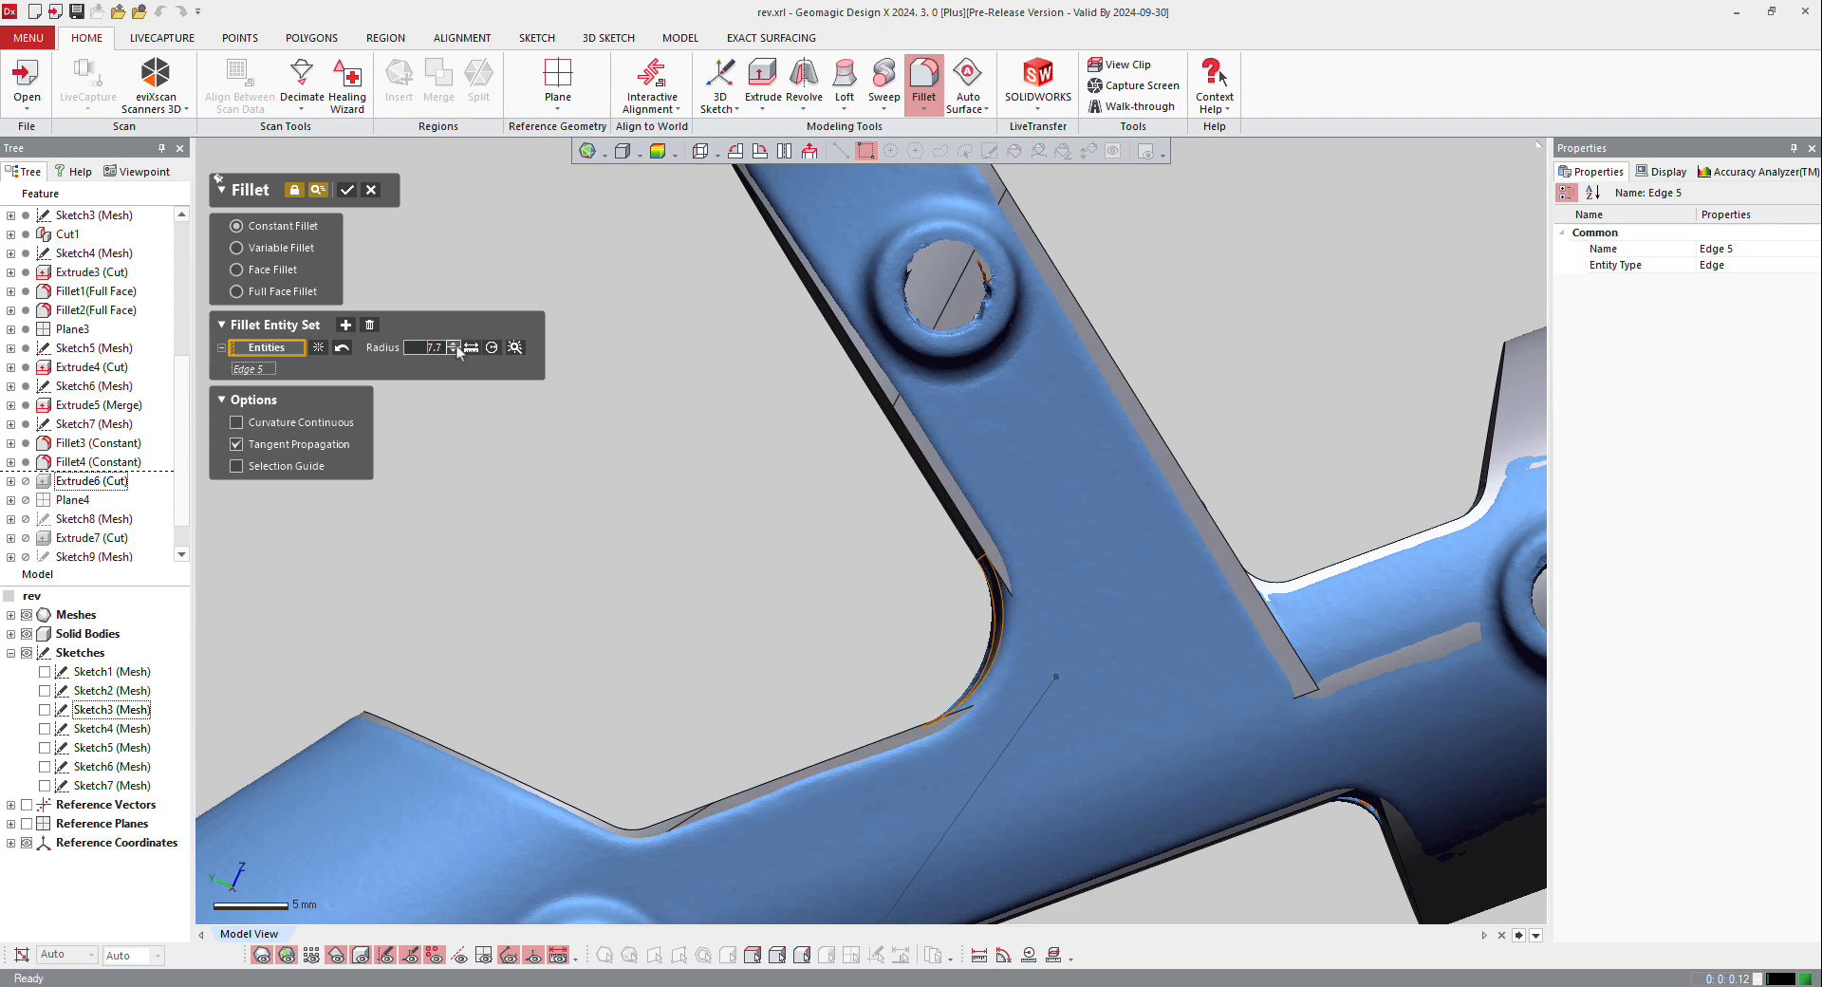
{"action": "left_click", "coordinate": [457, 345]}
{"action": "left_click", "coordinate": [456, 345]}
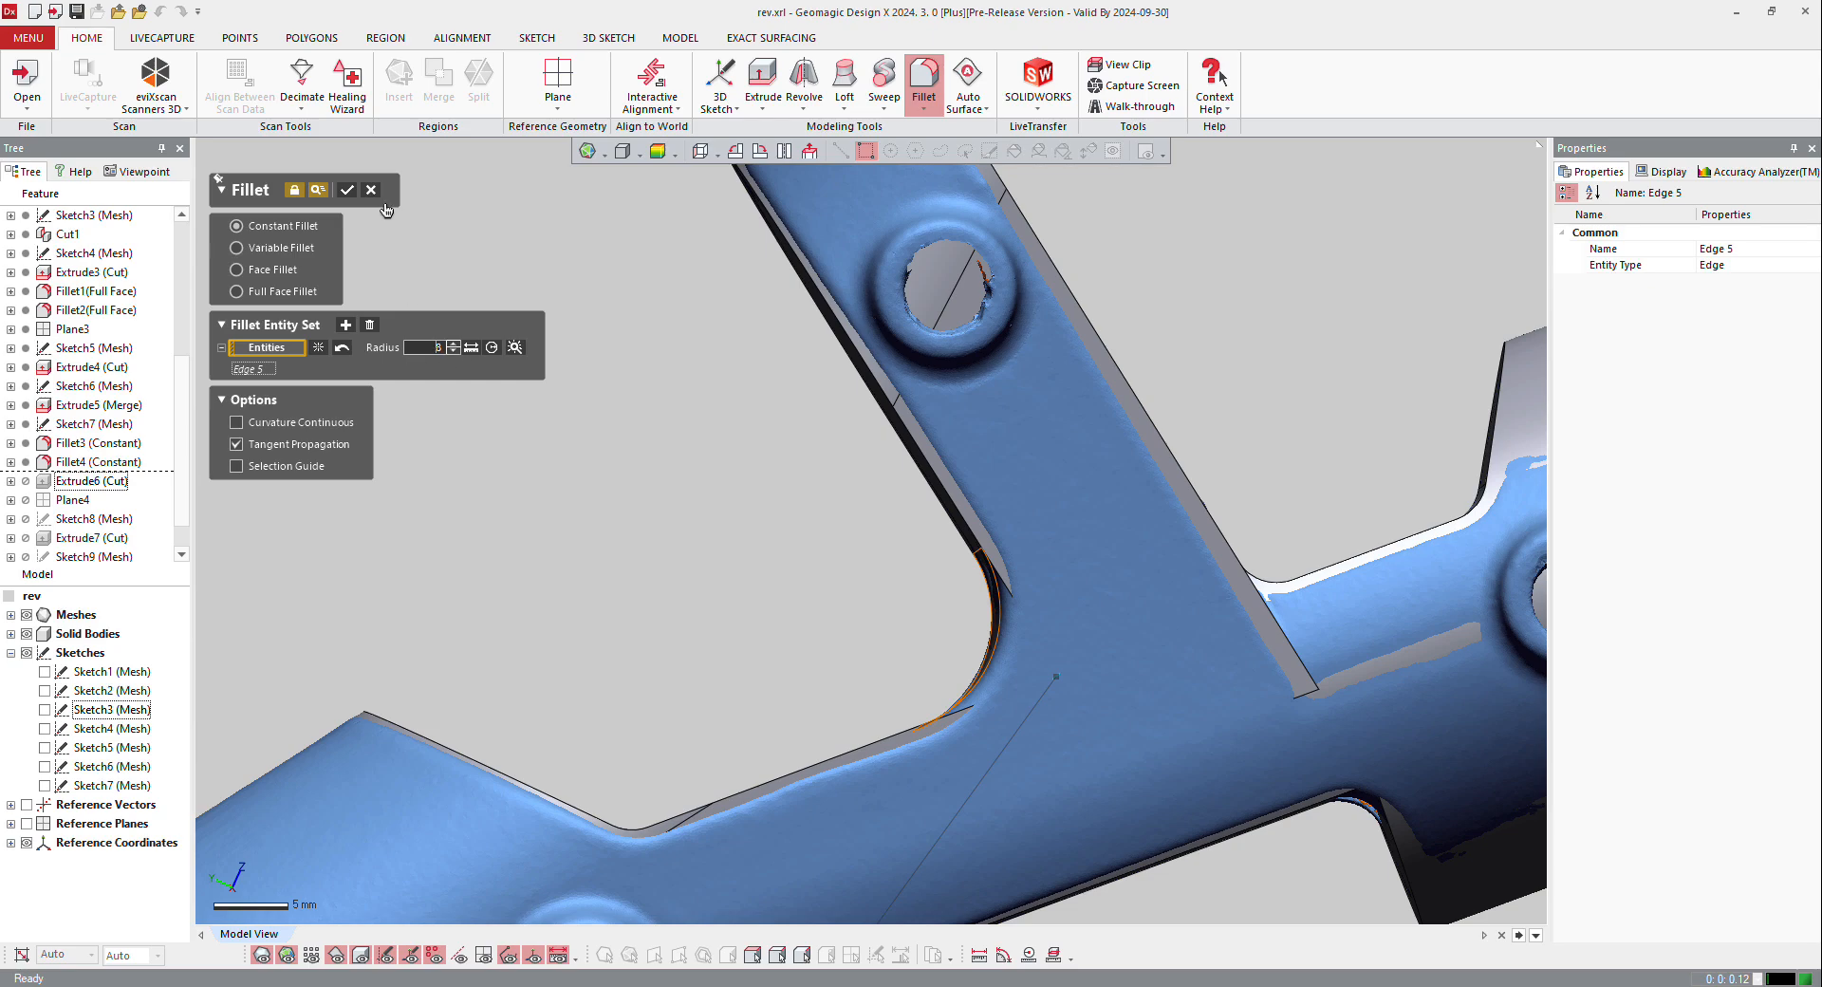
{"action": "left_click", "coordinate": [350, 191]}
Step: Hide the scan mesh and select the edge where the angled arm's slotted face meets the upper tube's underside for a constant fillet
{"action": "scroll", "coordinate": [877, 479], "scroll_direction": "down", "scroll_amount": 3}
{"action": "right_click_drag", "start_coordinate": [808, 558], "coordinate": [574, 430]}
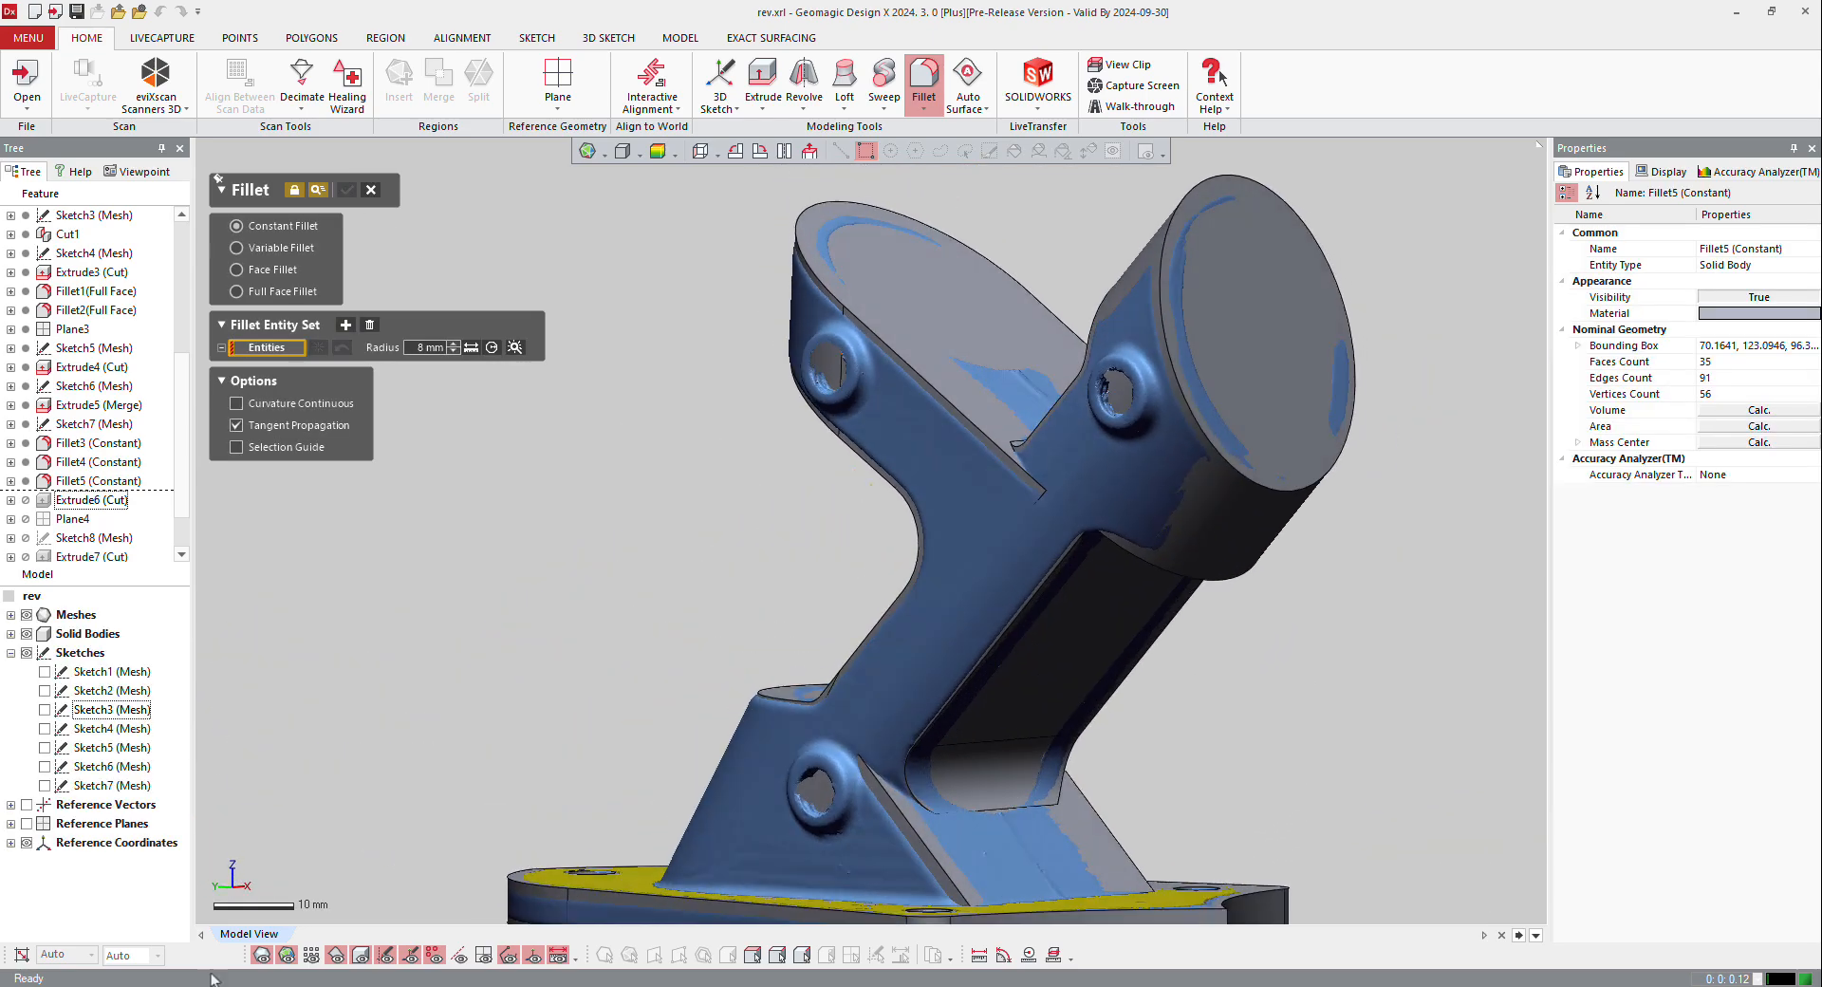
{"action": "right_click_drag", "start_coordinate": [899, 744], "coordinate": [1228, 410]}
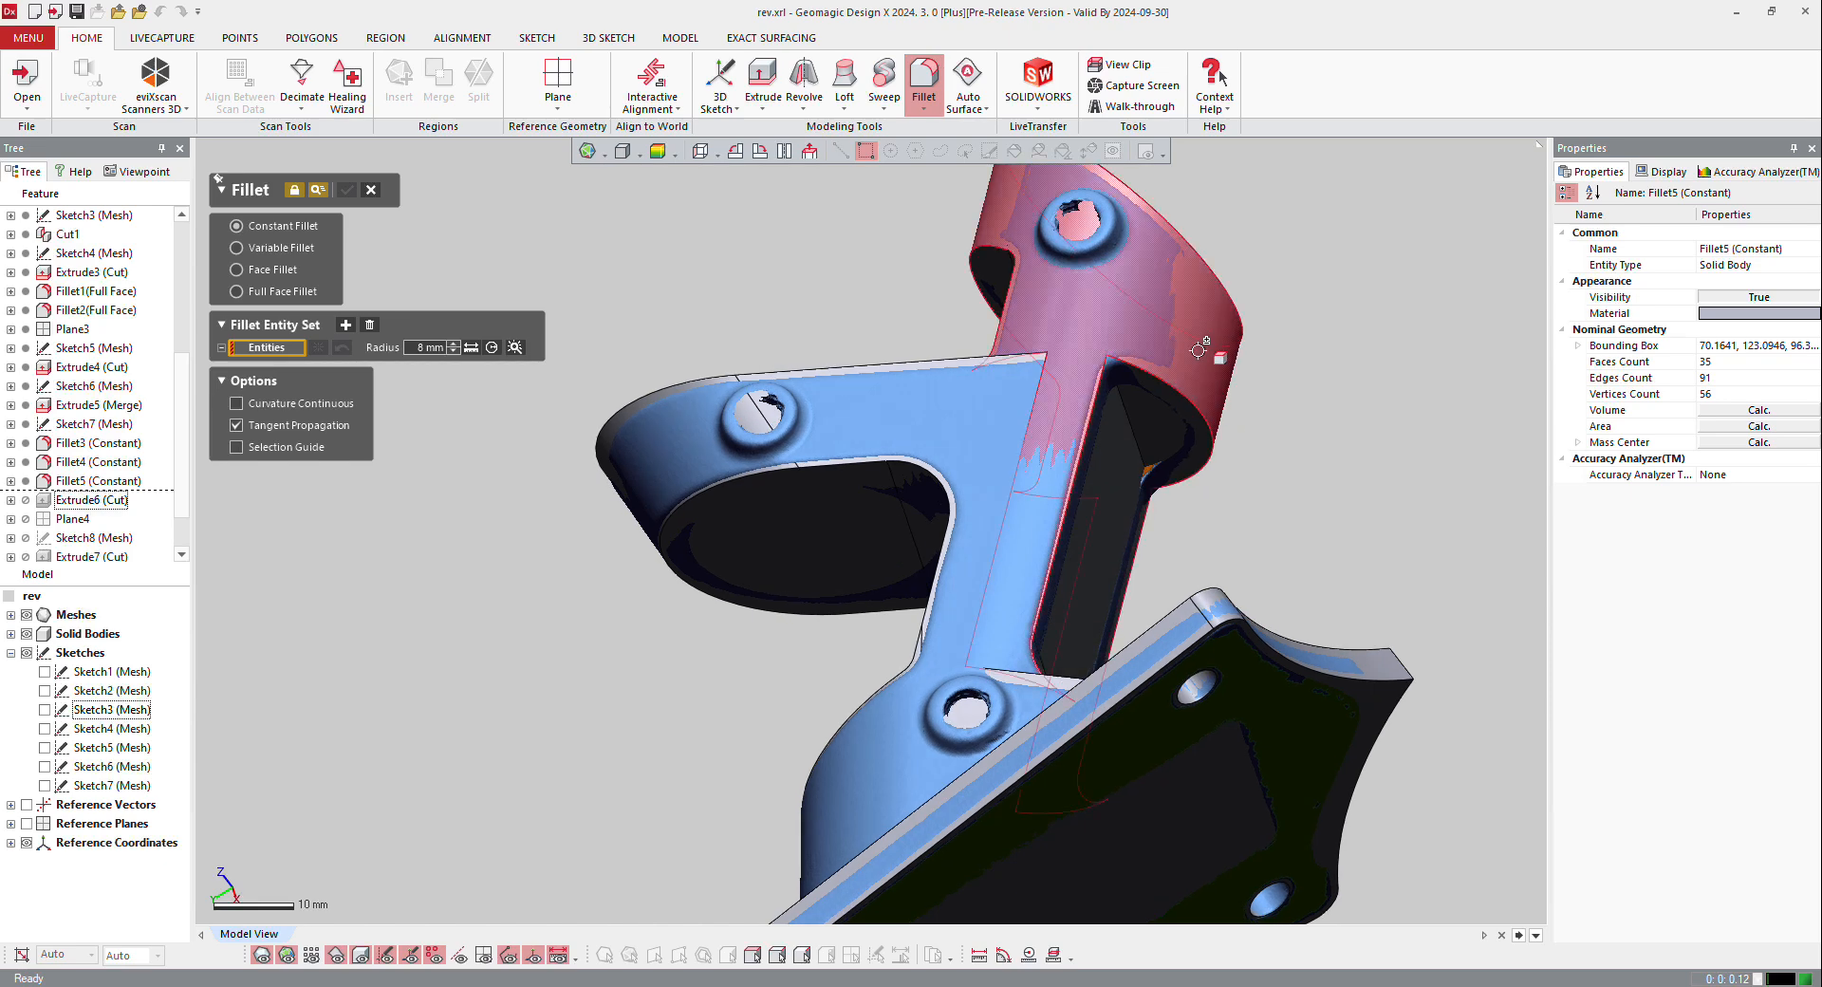
{"action": "scroll", "coordinate": [1198, 350], "scroll_direction": "up", "scroll_amount": 6}
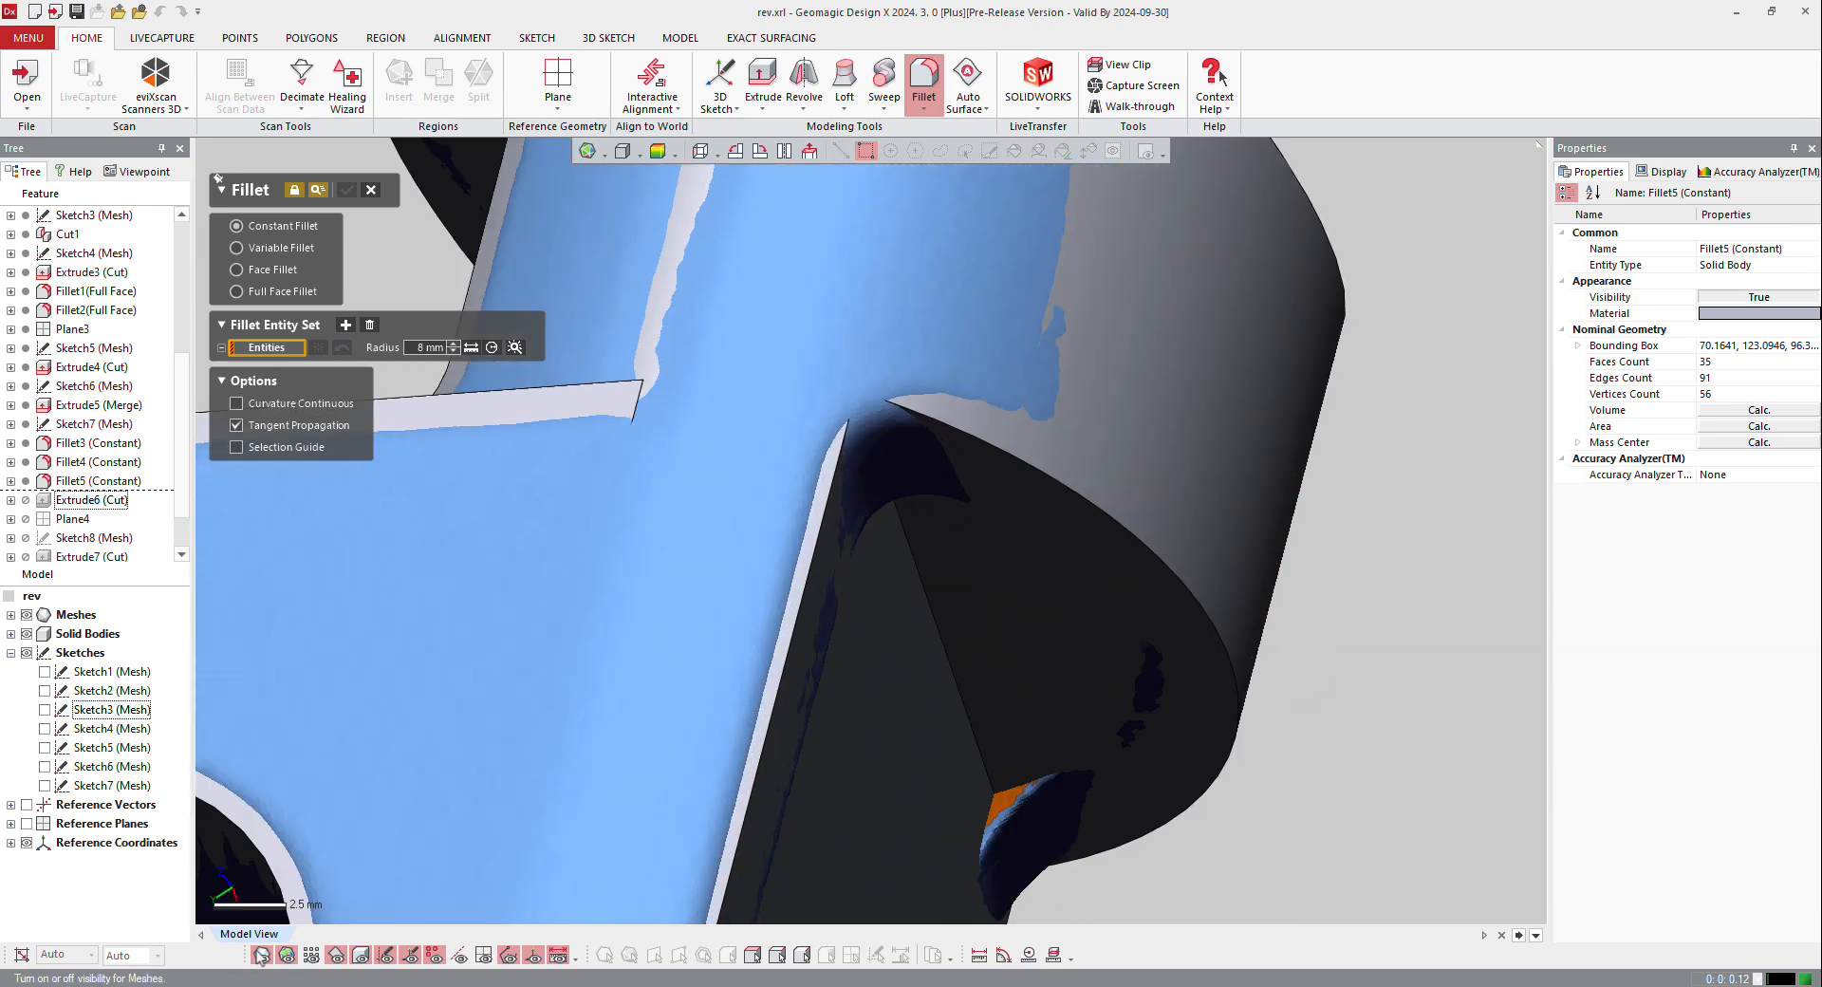
{"action": "left_click", "coordinate": [261, 956]}
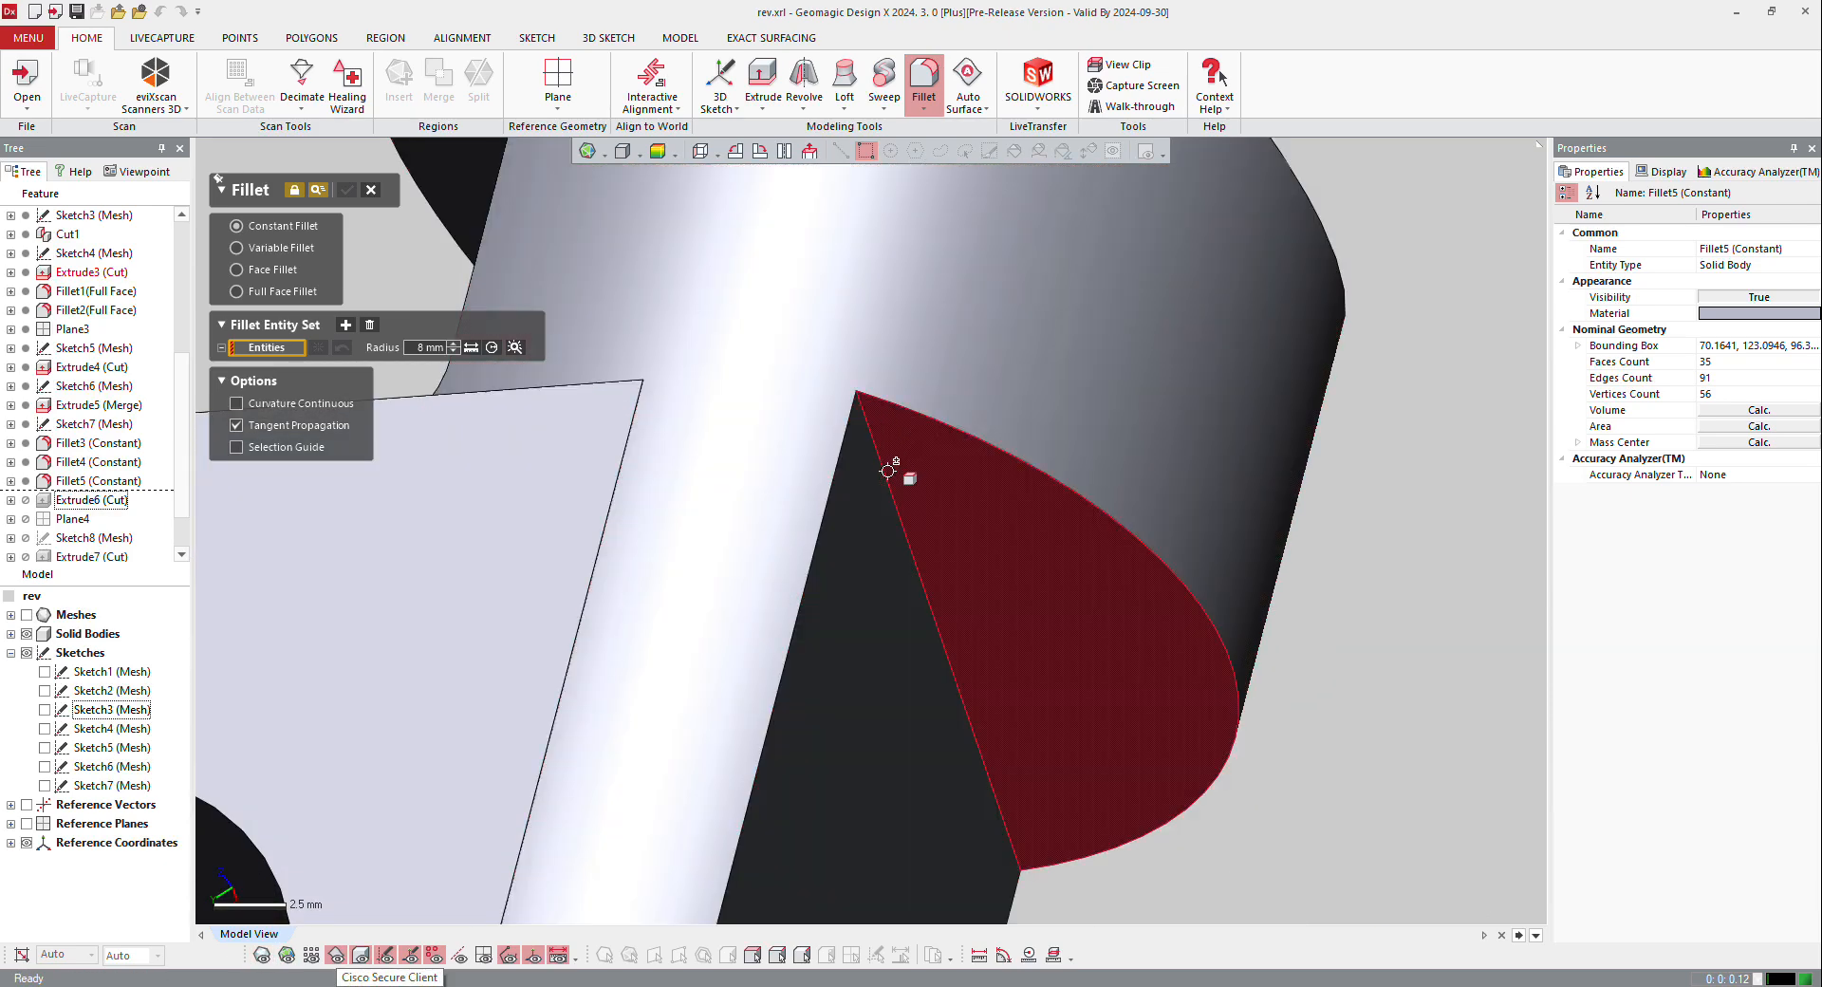
{"action": "right_click", "coordinate": [888, 471]}
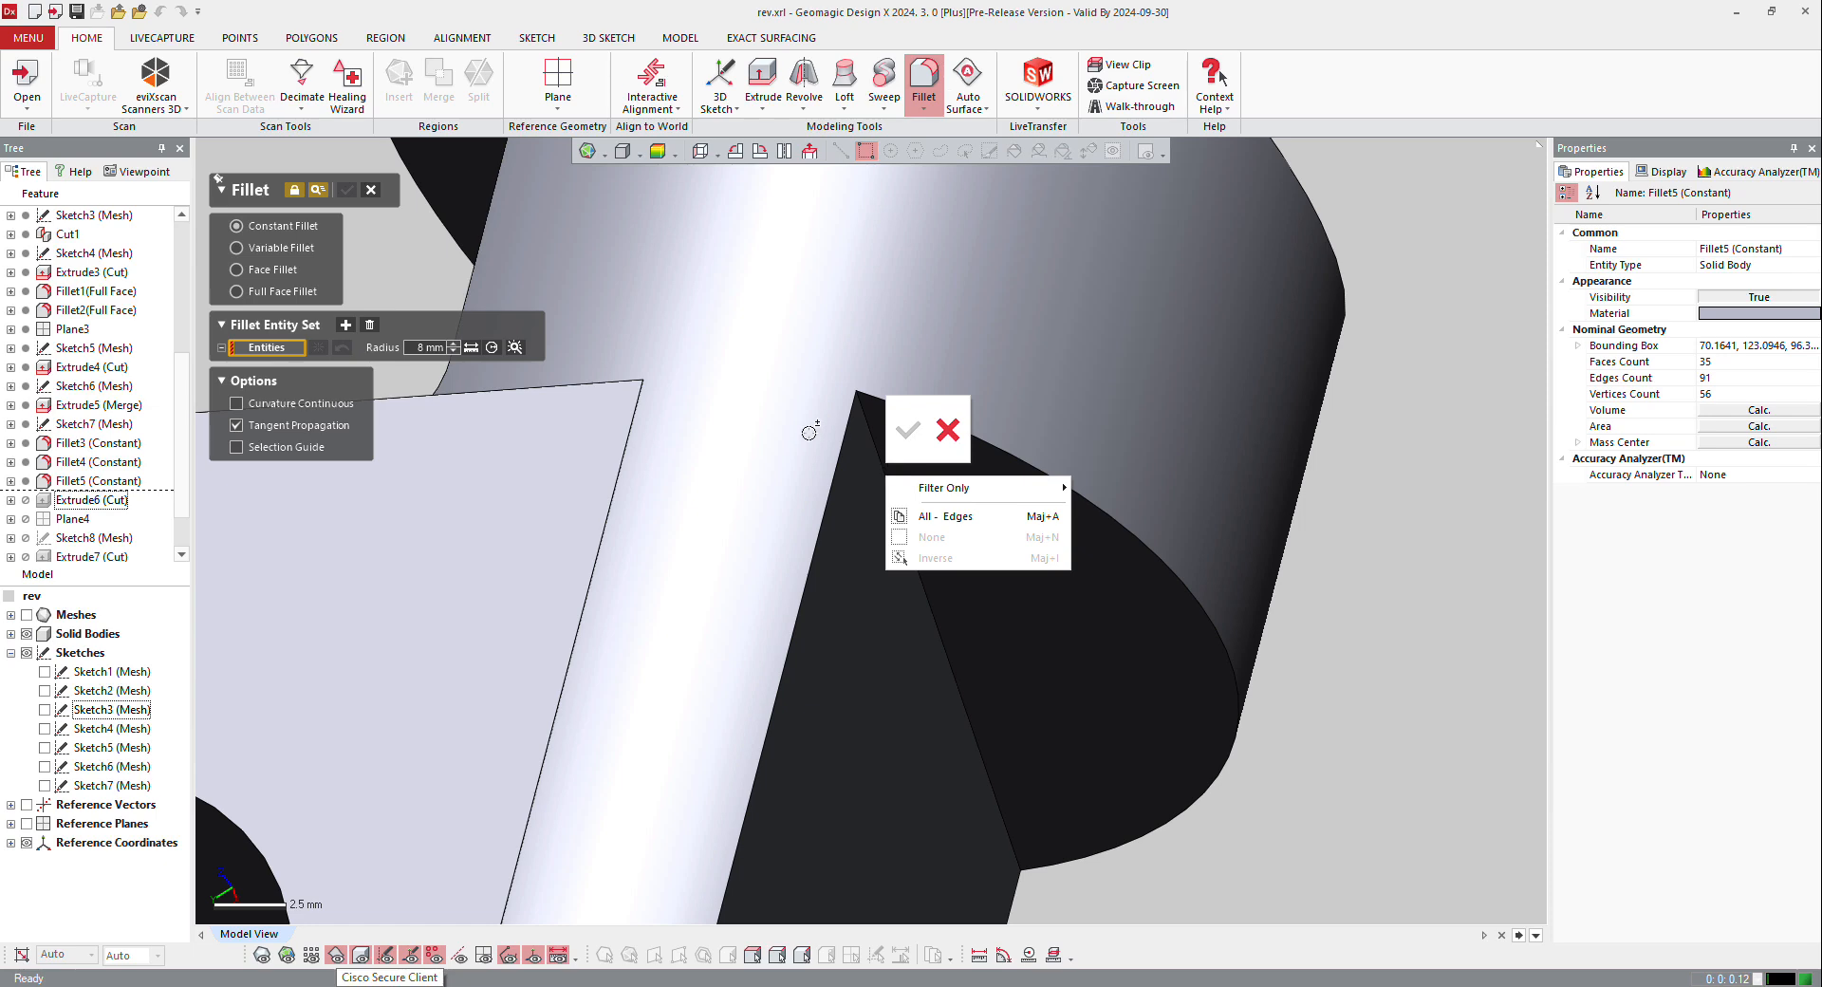
{"action": "left_click", "coordinate": [874, 459]}
{"action": "left_click", "coordinate": [882, 469]}
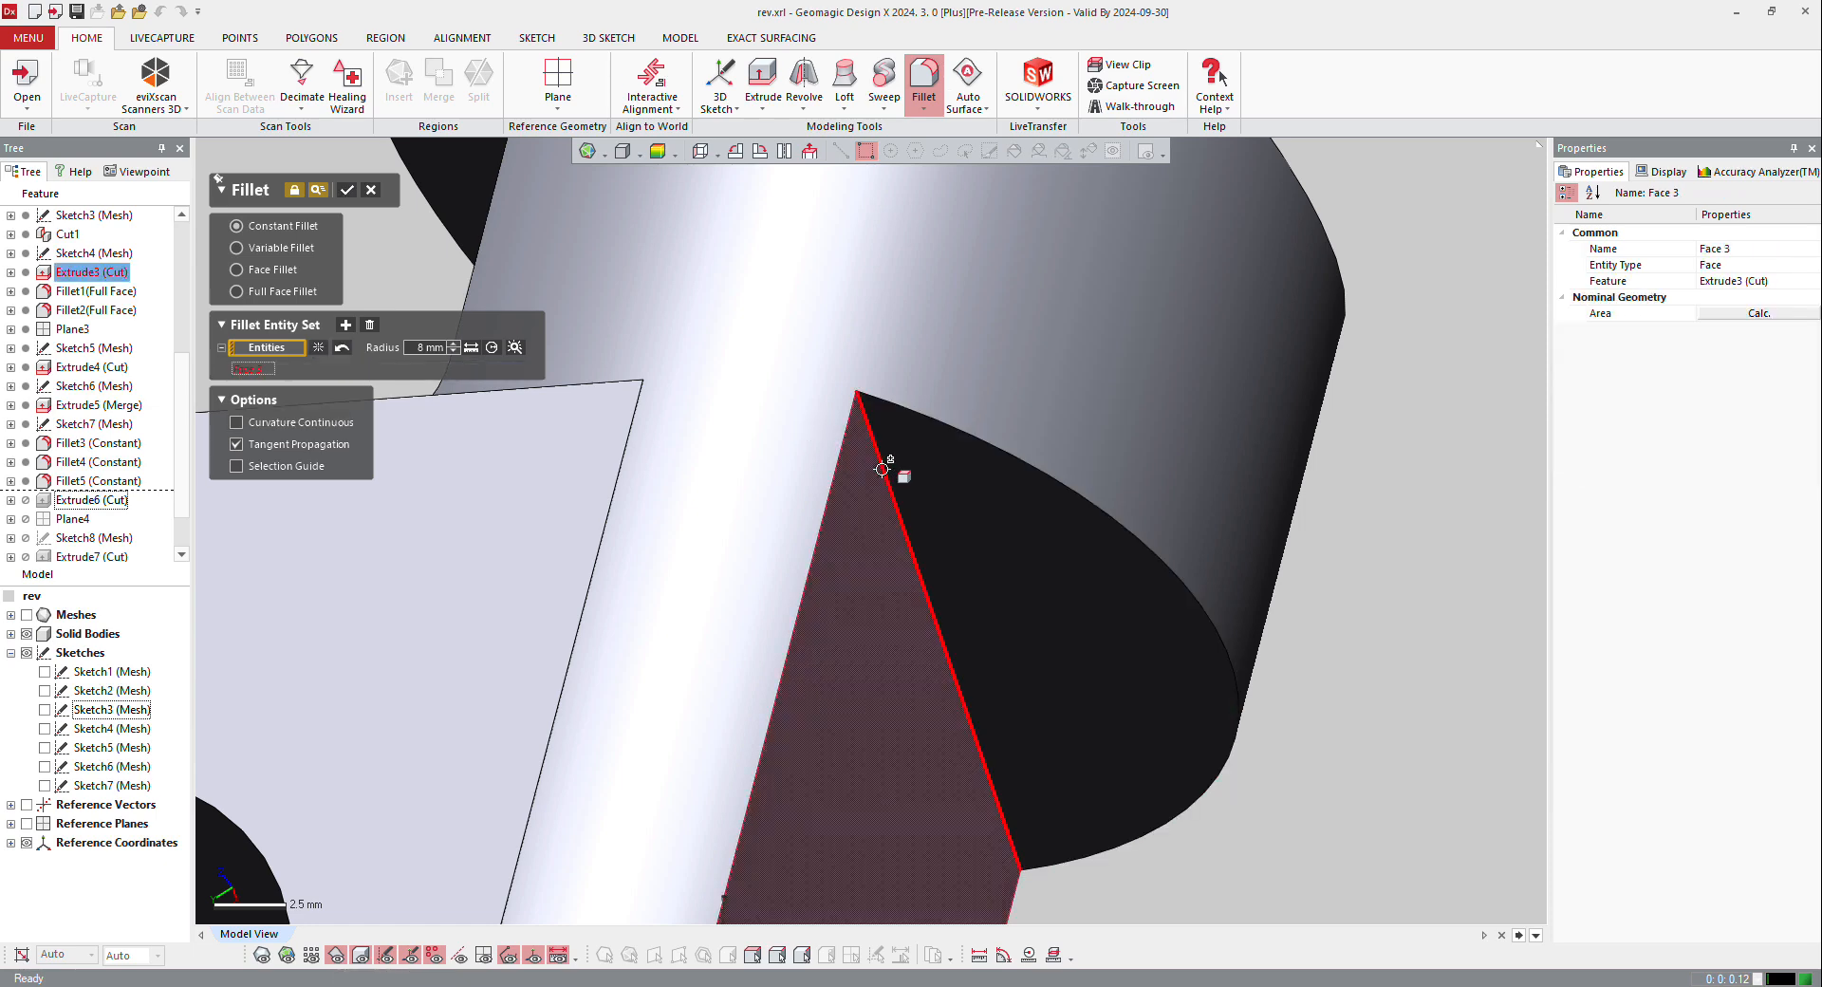
{"action": "left_click", "coordinate": [951, 538]}
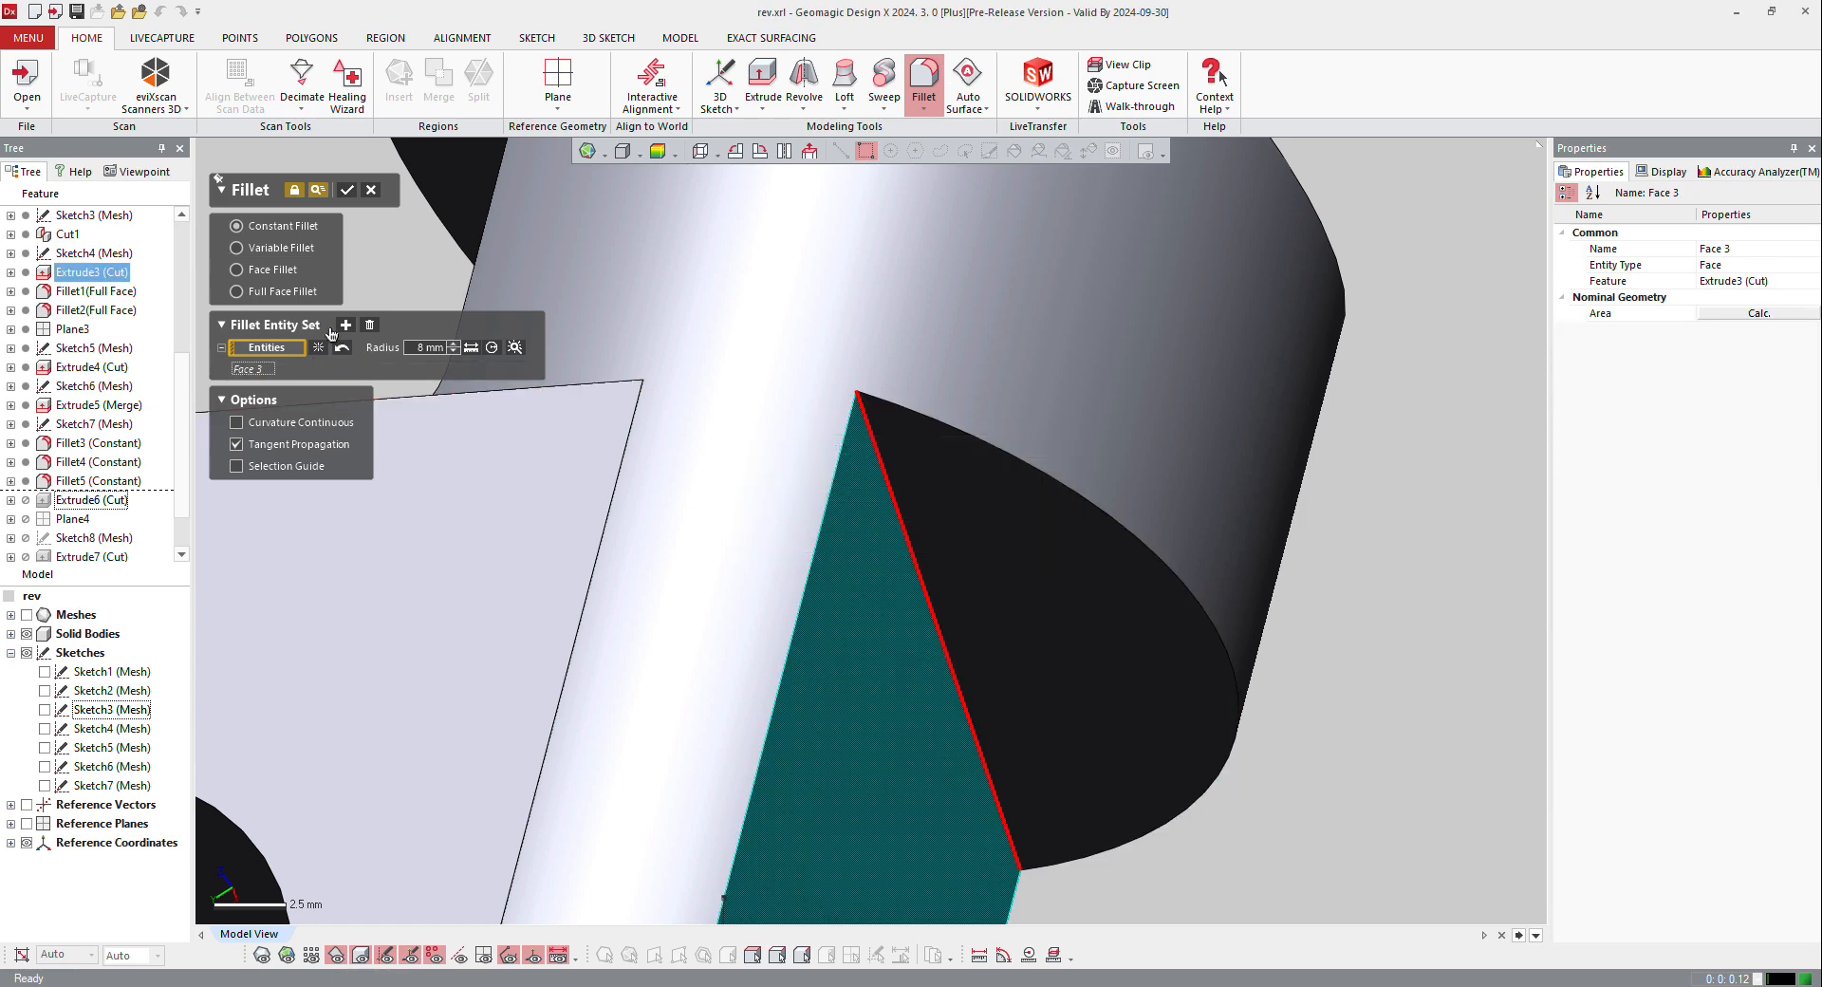
{"action": "left_click", "coordinate": [877, 451]}
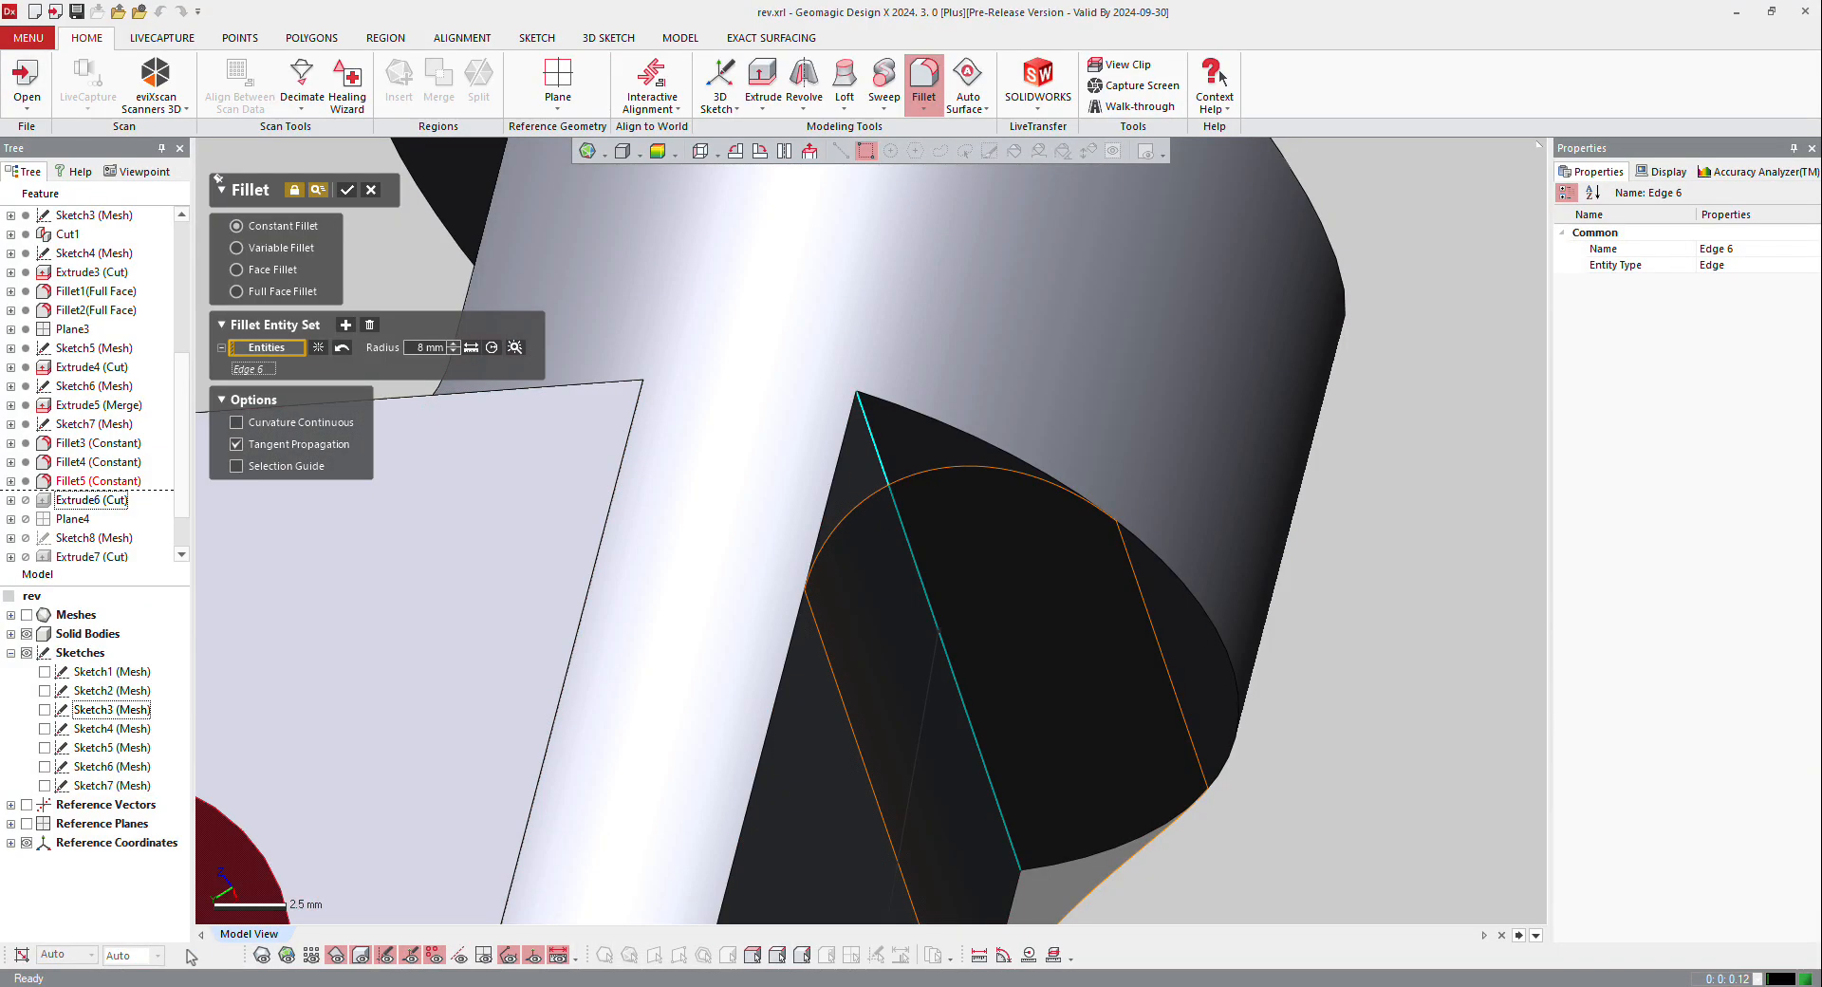
Step: Show the scan mesh, set the arm-to-tube fillet's radius to 3 mm to match the scan, and create it
{"action": "left_click", "coordinate": [262, 954]}
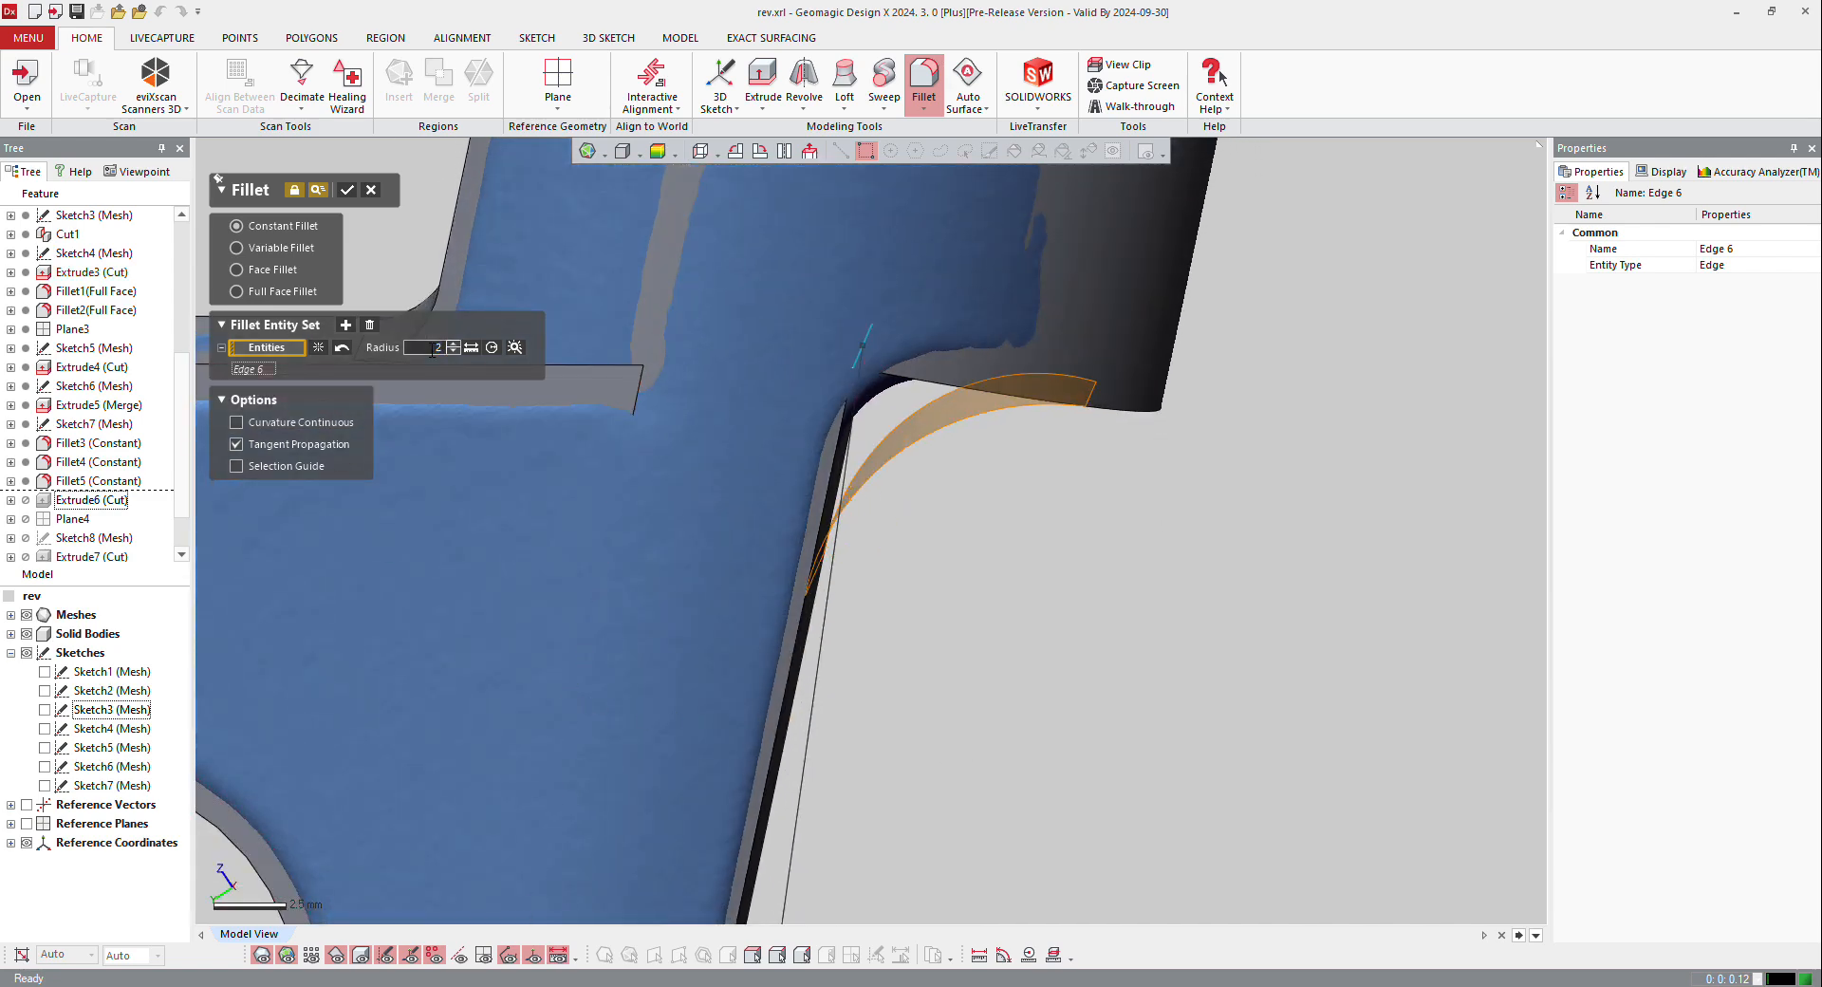
{"action": "key", "text": "Return"}
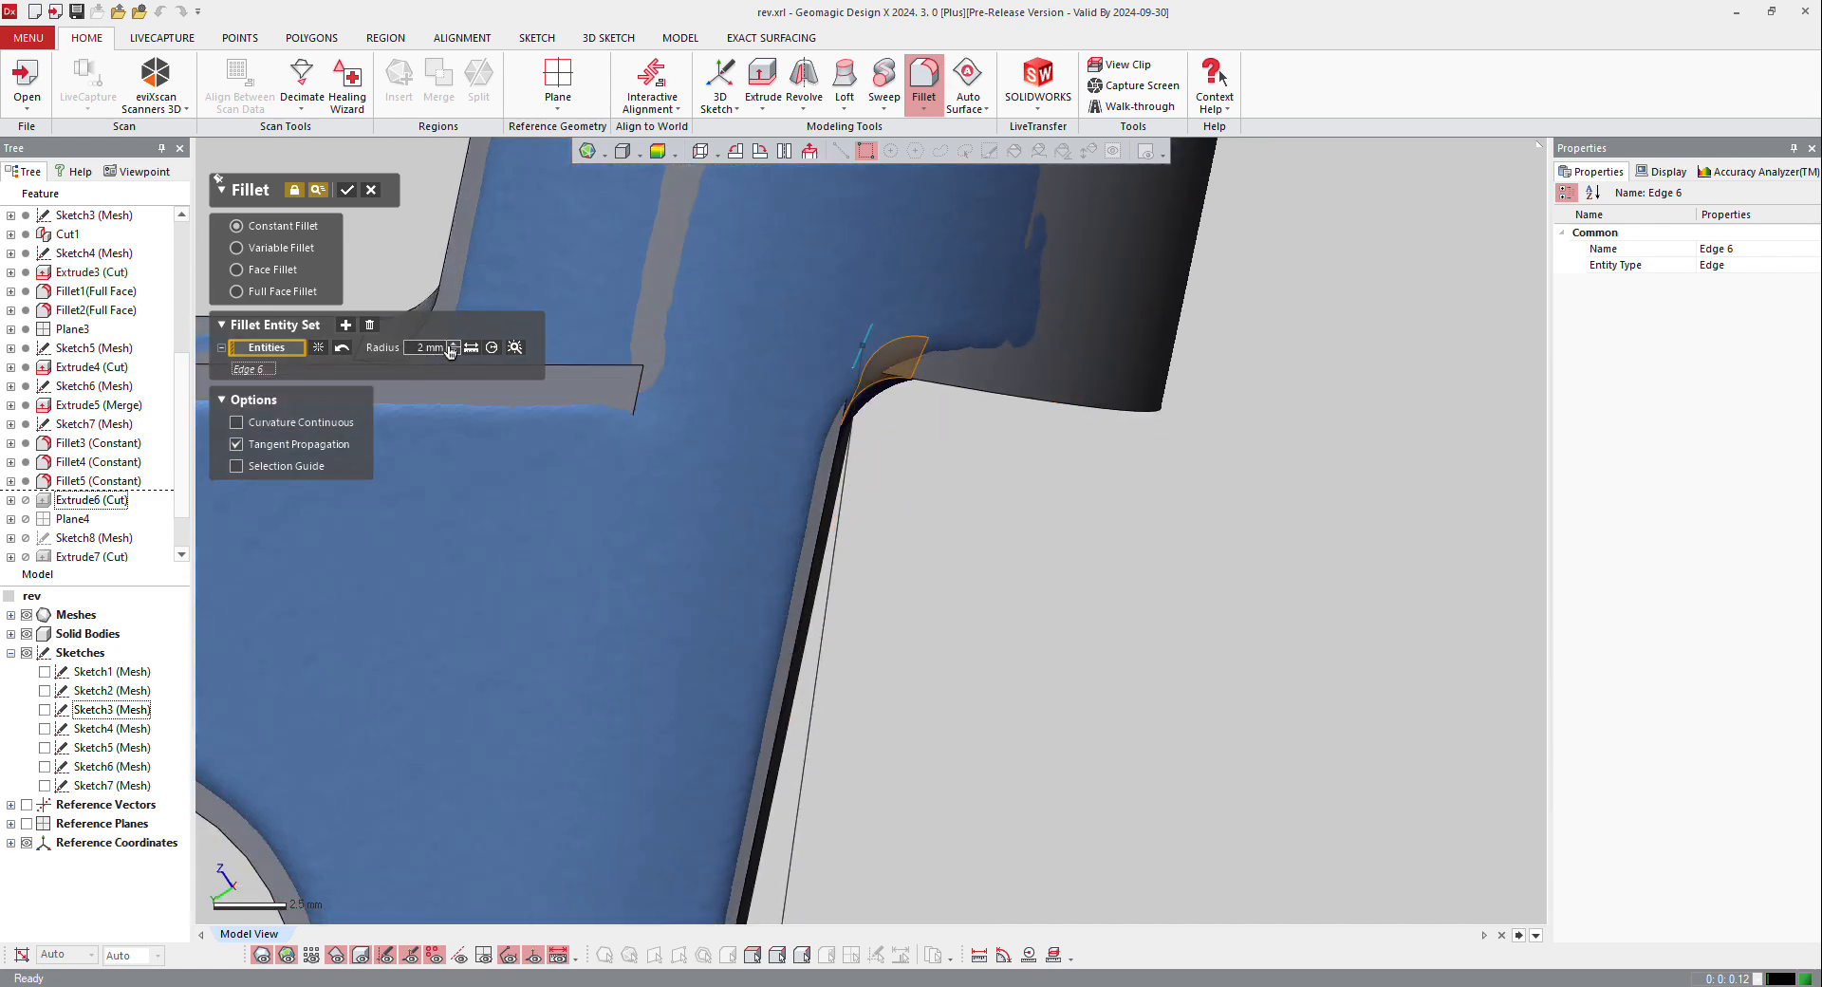
{"action": "type", "text": "2.2"}
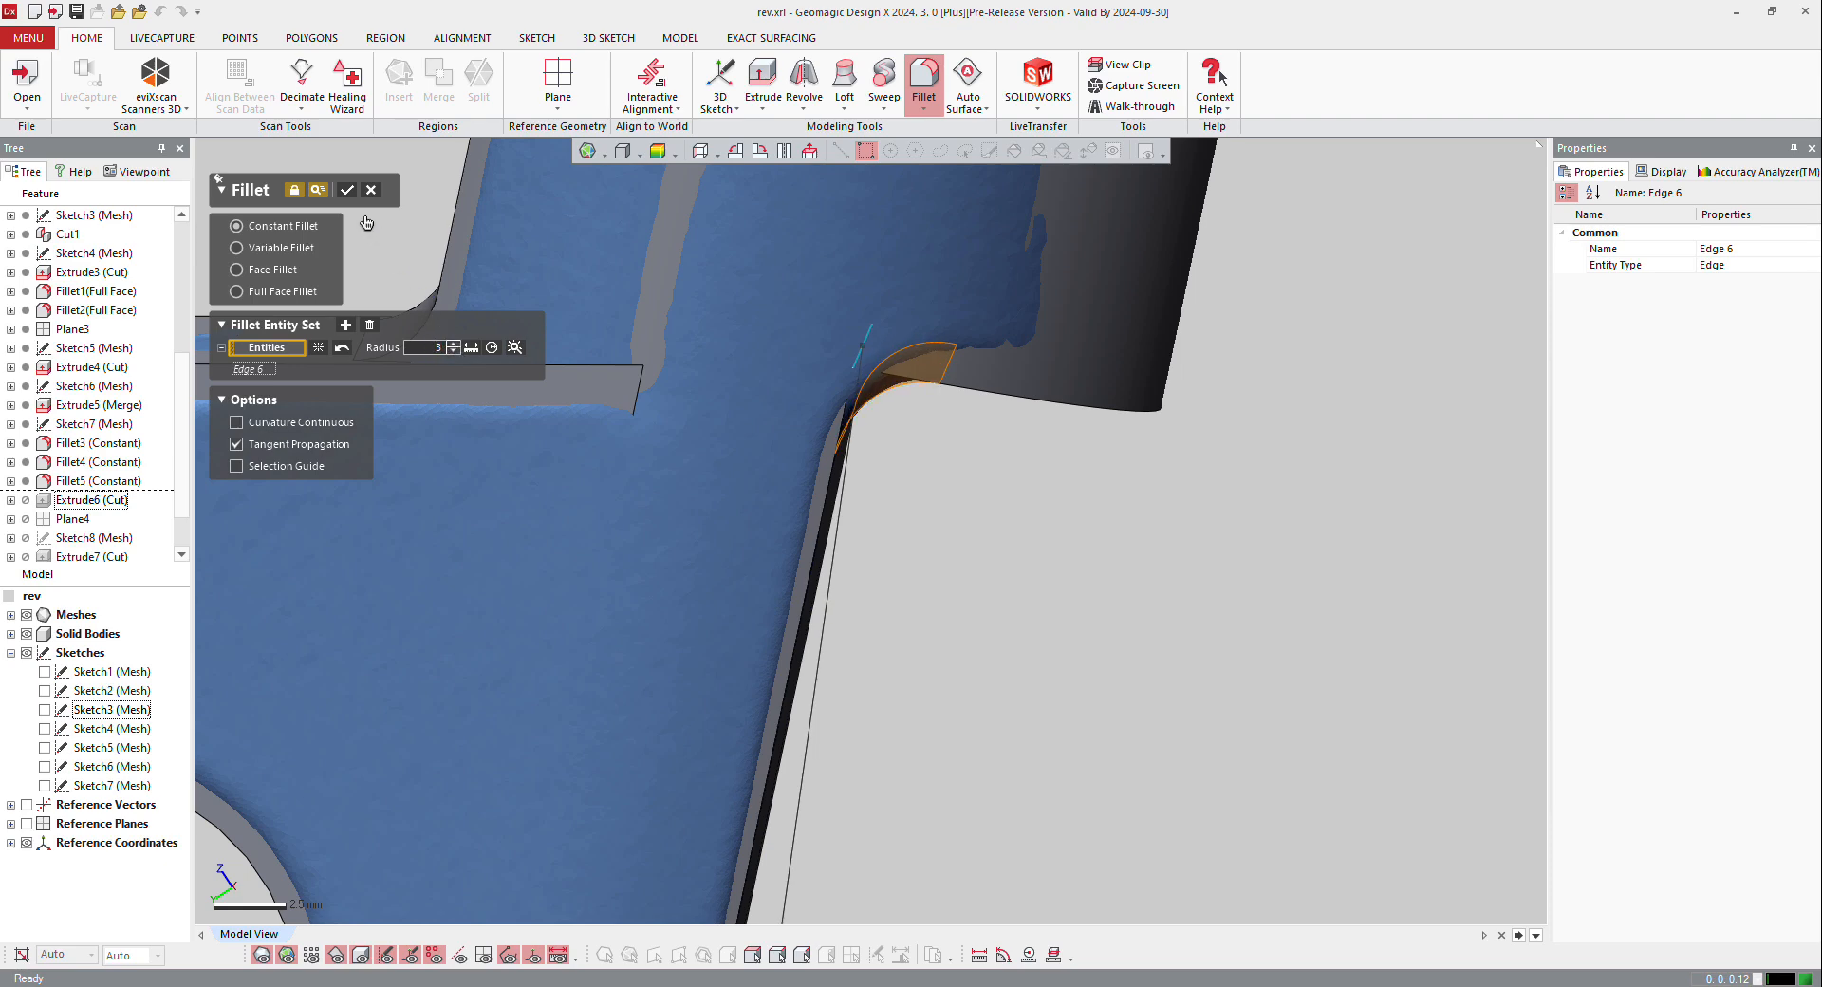
{"action": "left_click", "coordinate": [349, 192]}
Step: Roll the feature history forward to the end and hide the scan mesh to check the complete bracket
{"action": "scroll", "coordinate": [977, 545], "scroll_direction": "down", "scroll_amount": 5}
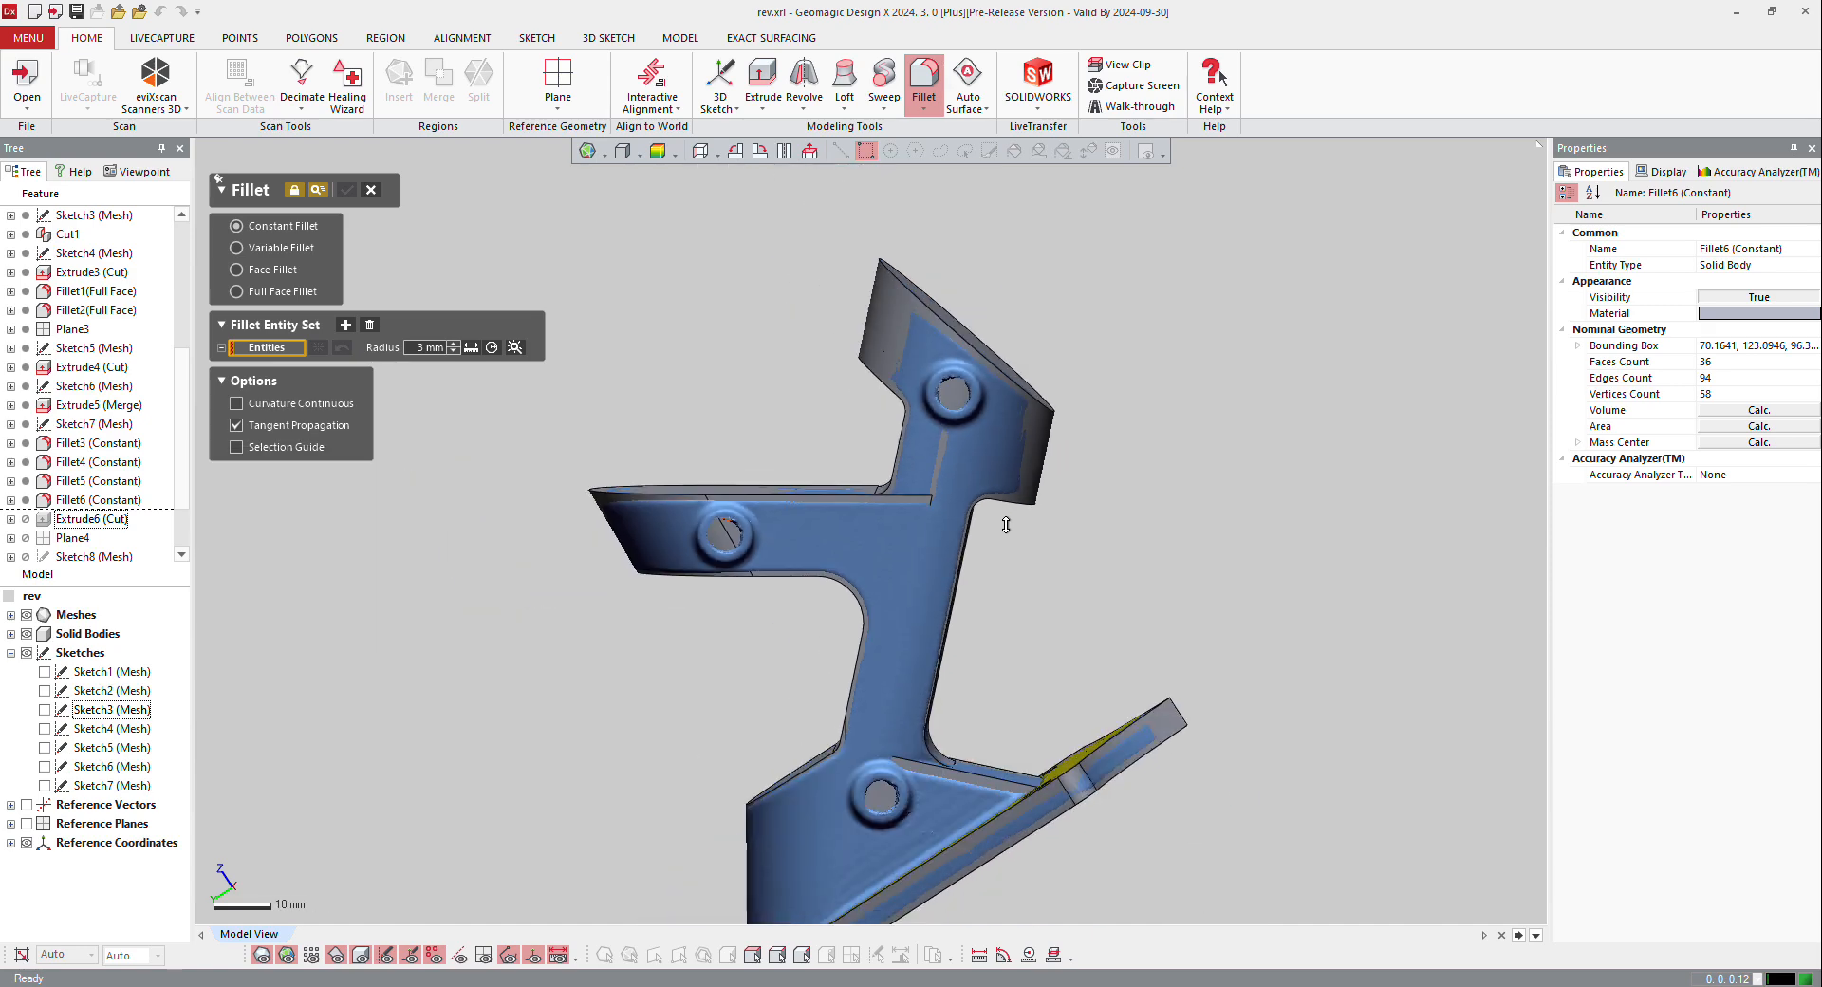
{"action": "right_click", "coordinate": [79, 490]}
{"action": "left_click", "coordinate": [123, 570]}
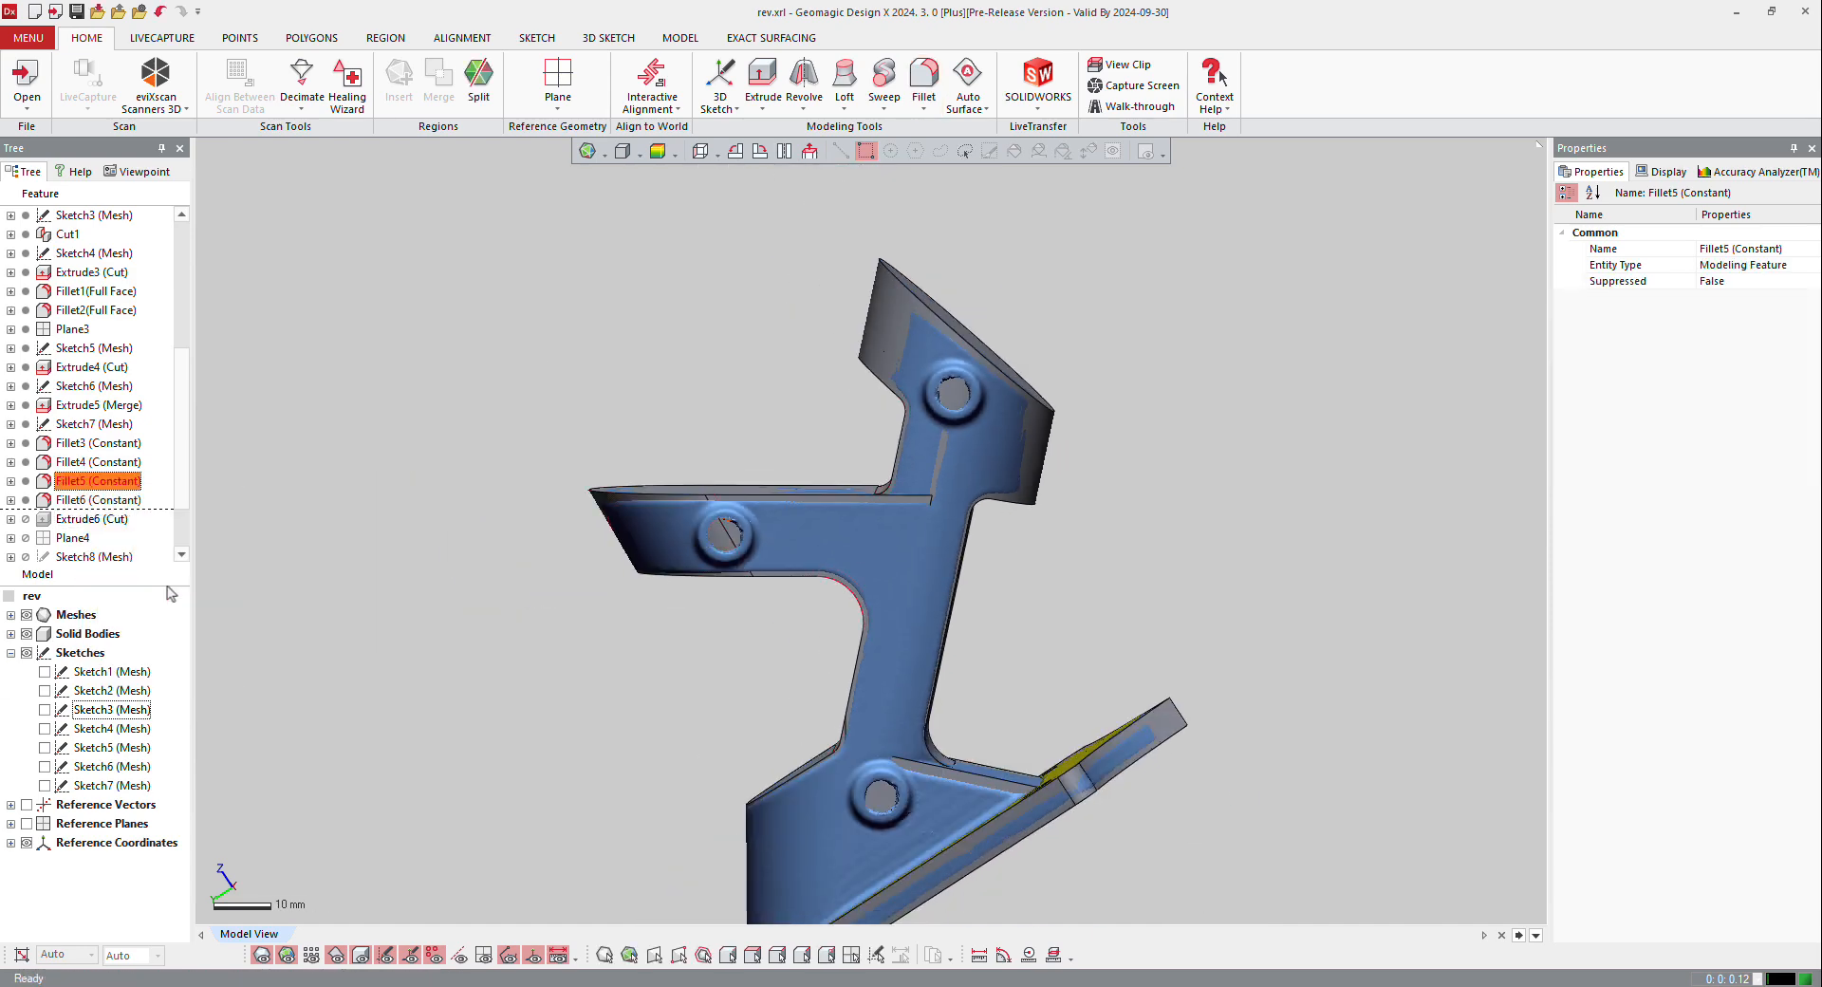
{"action": "right_click_drag", "start_coordinate": [931, 764], "coordinate": [806, 835]}
{"action": "left_click", "coordinate": [261, 957]}
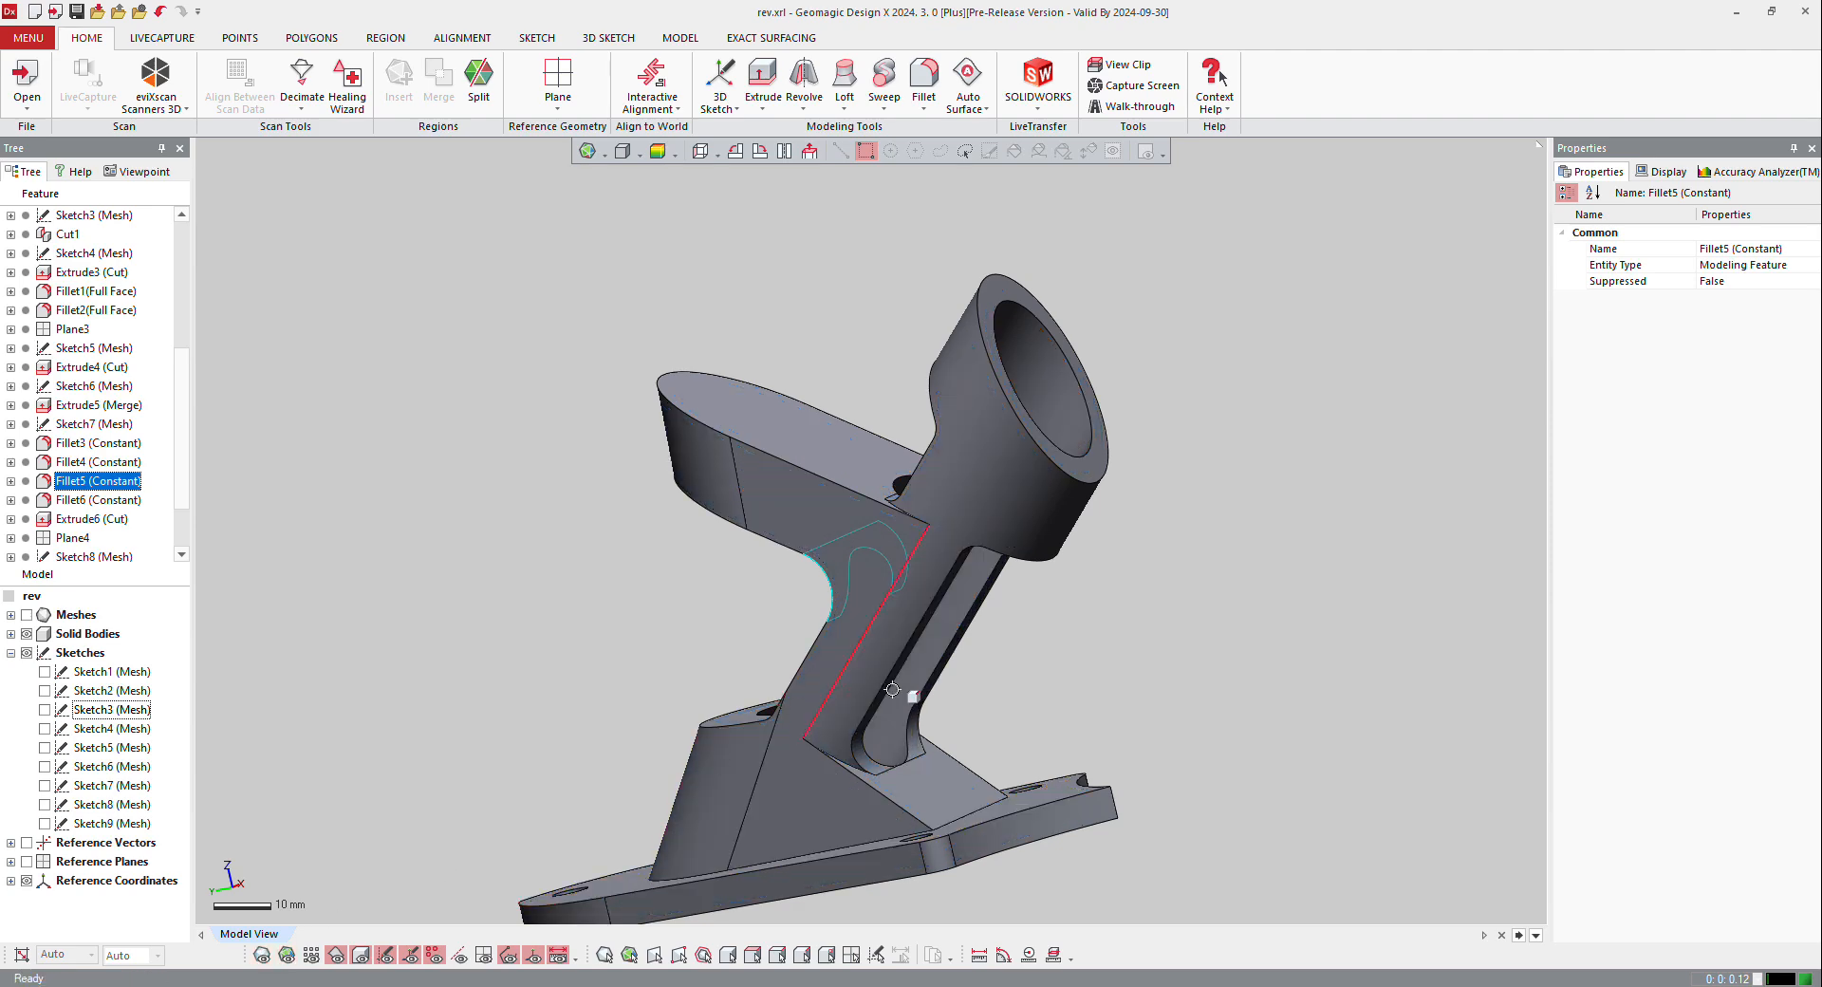
{"action": "right_click_drag", "start_coordinate": [569, 807], "coordinate": [863, 797]}
{"action": "scroll", "coordinate": [964, 638], "scroll_direction": "up", "scroll_amount": 3}
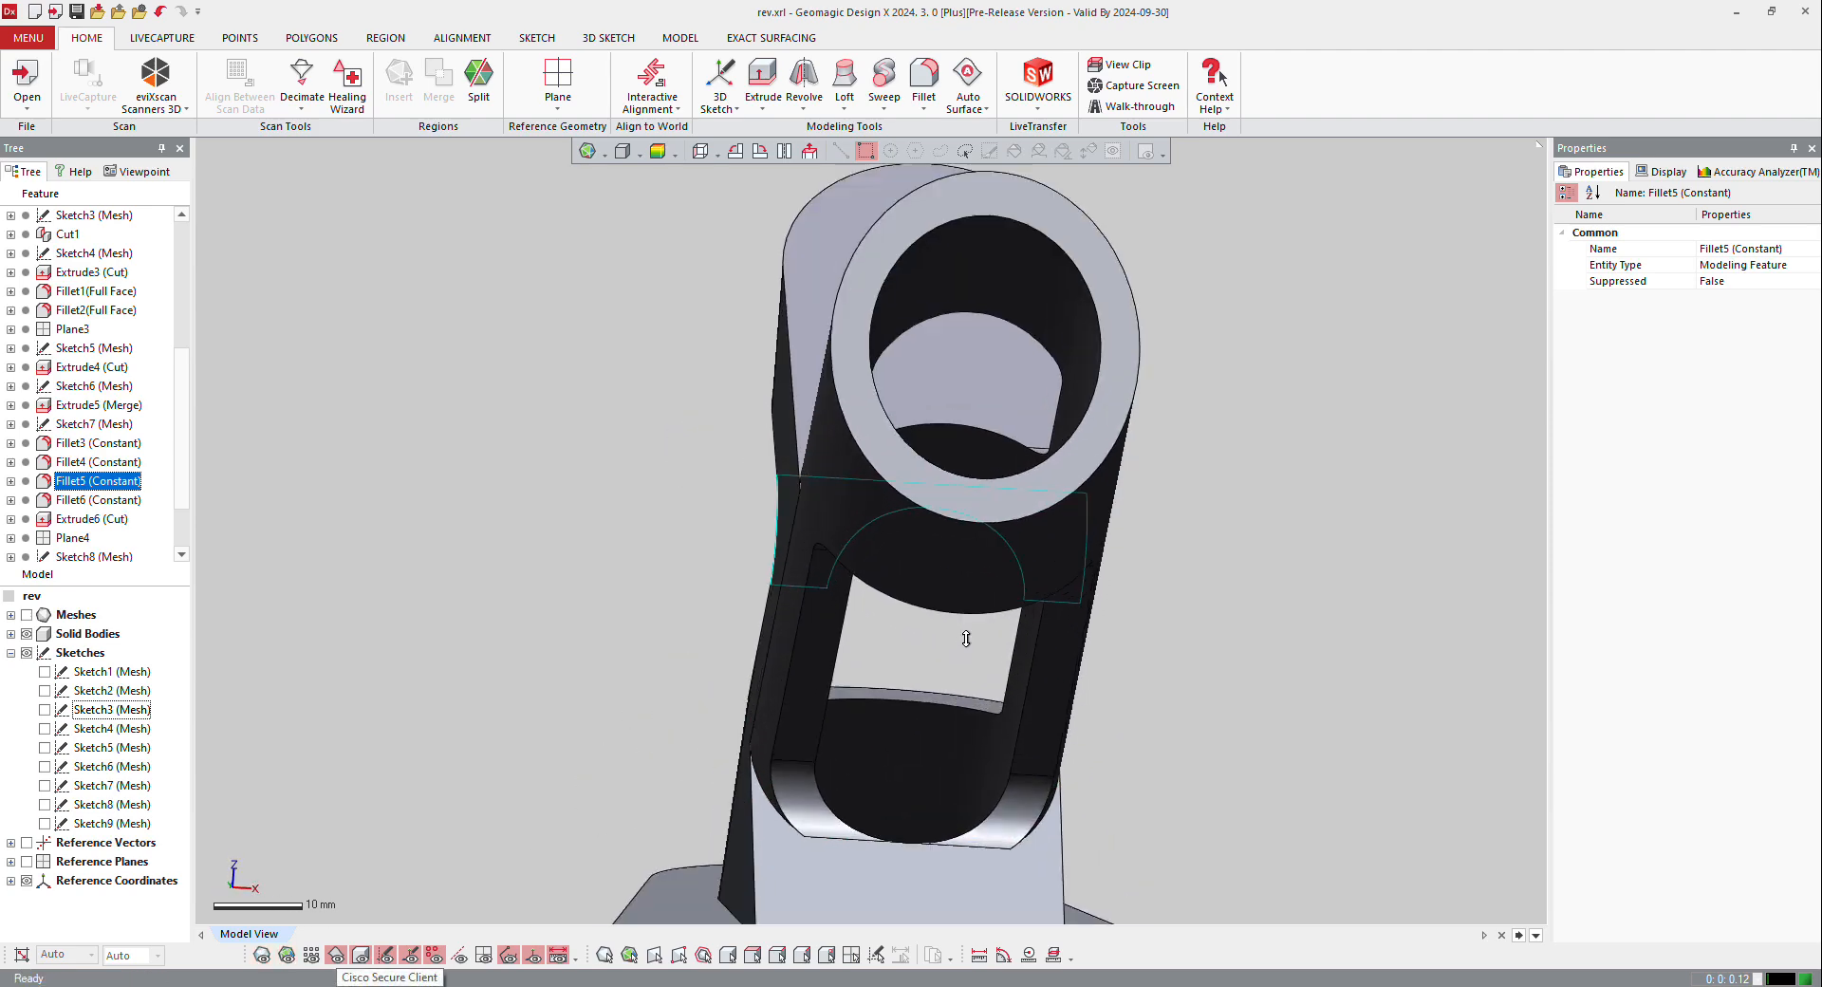
{"action": "right_click_drag", "start_coordinate": [964, 638], "coordinate": [1118, 425]}
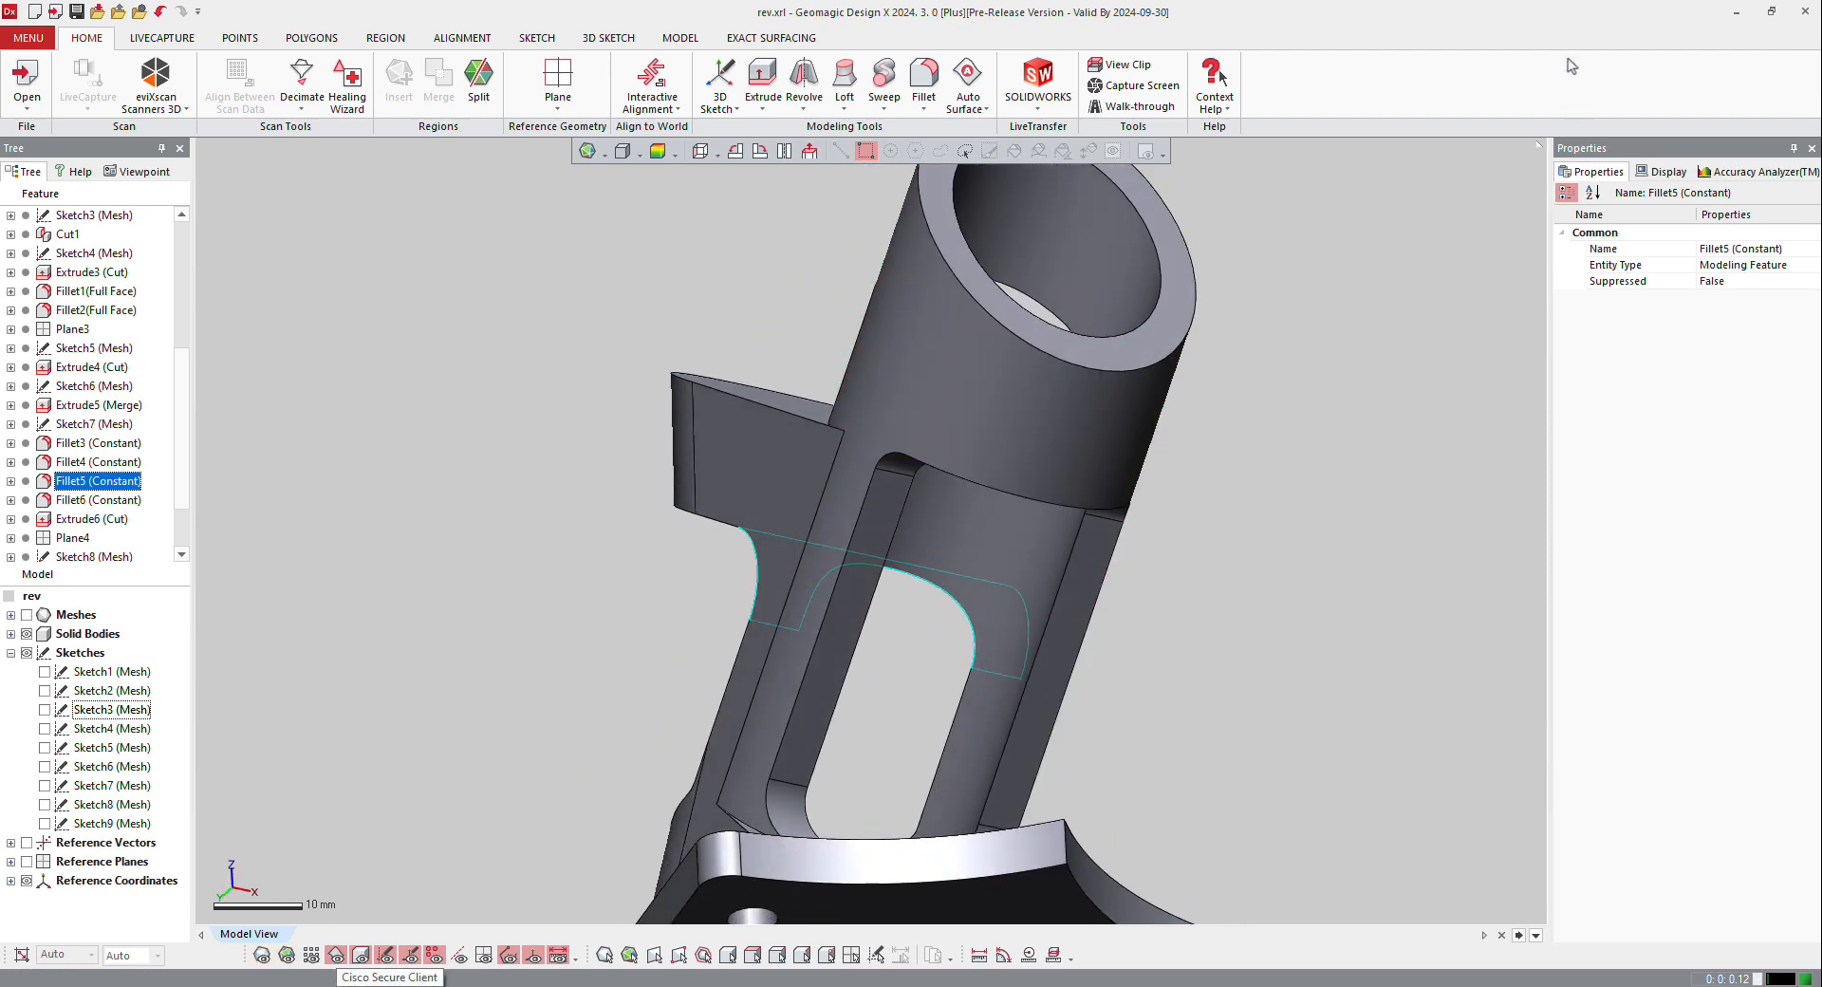
{"action": "right_click_drag", "start_coordinate": [809, 484], "coordinate": [804, 558]}
{"action": "scroll", "coordinate": [805, 558], "scroll_direction": "down", "scroll_amount": 4}
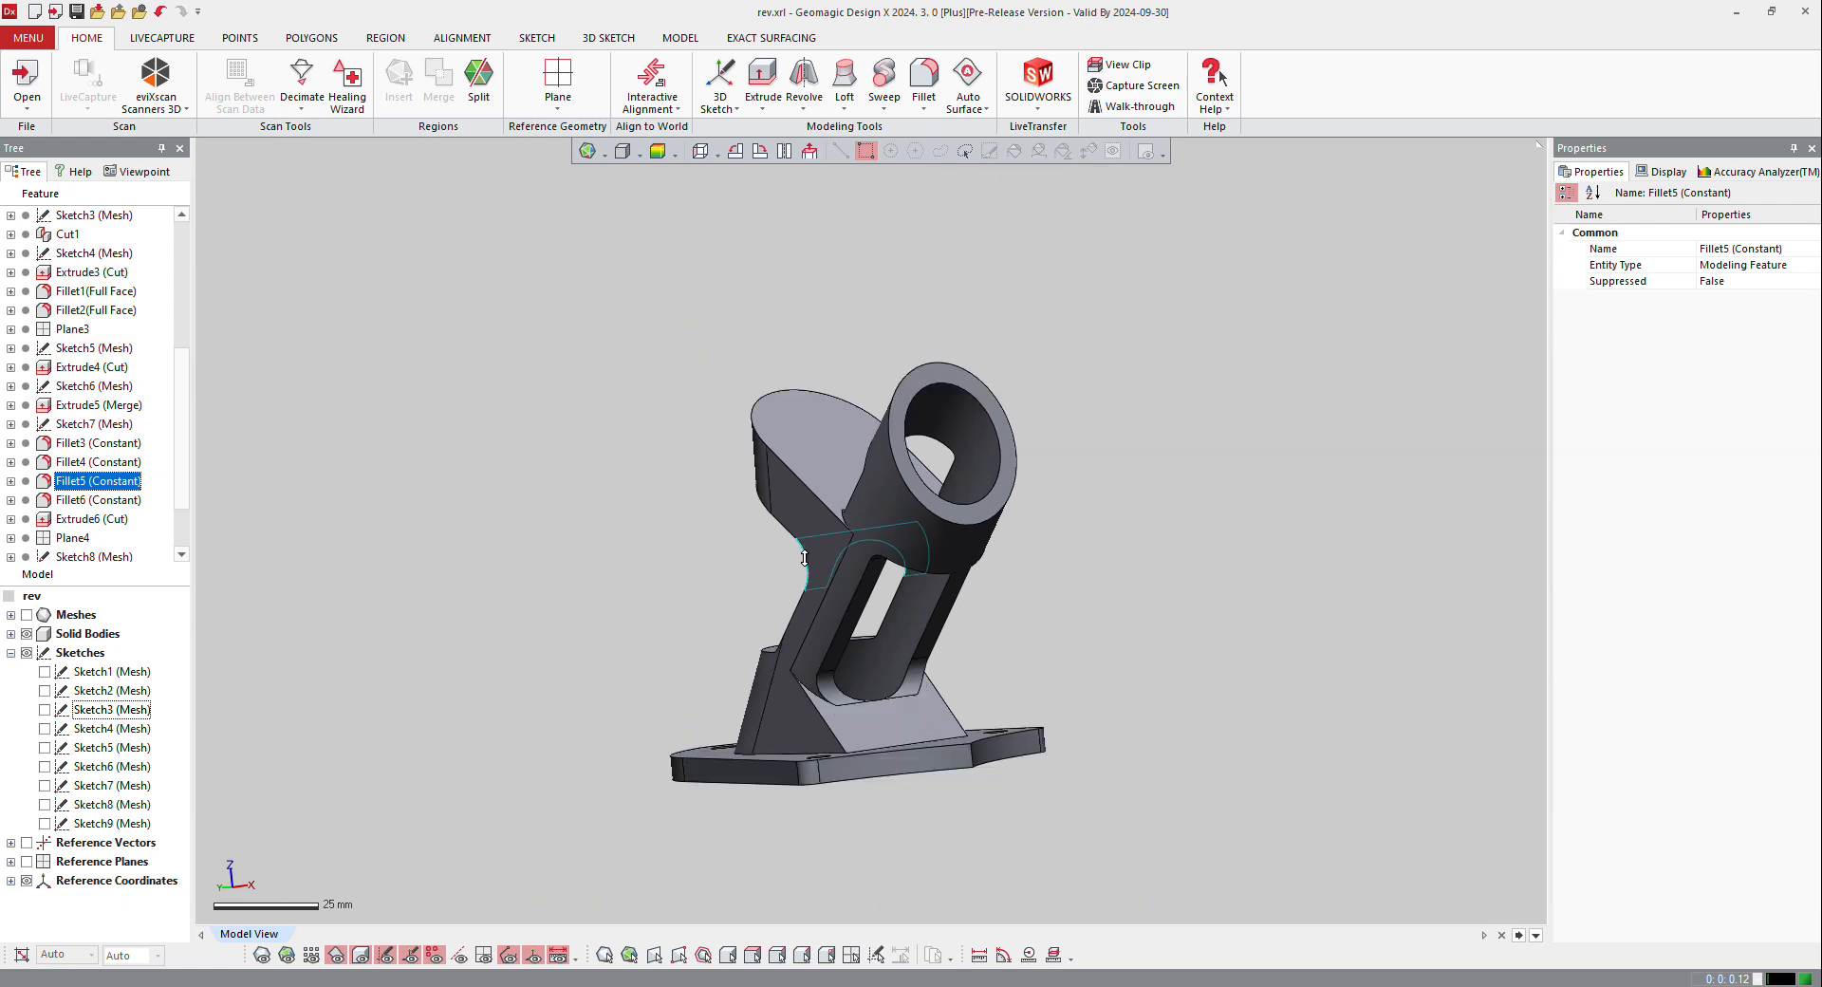
Step: Start a constant fillet on the sharp vertical corner edge of the base plate between its two concave sides
{"action": "scroll", "coordinate": [804, 558], "scroll_direction": "down", "scroll_amount": 3}
{"action": "scroll", "coordinate": [863, 689], "scroll_direction": "up", "scroll_amount": 10}
{"action": "right_click_drag", "start_coordinate": [1138, 465], "coordinate": [1204, 512]}
{"action": "scroll", "coordinate": [1166, 619], "scroll_direction": "down", "scroll_amount": 2}
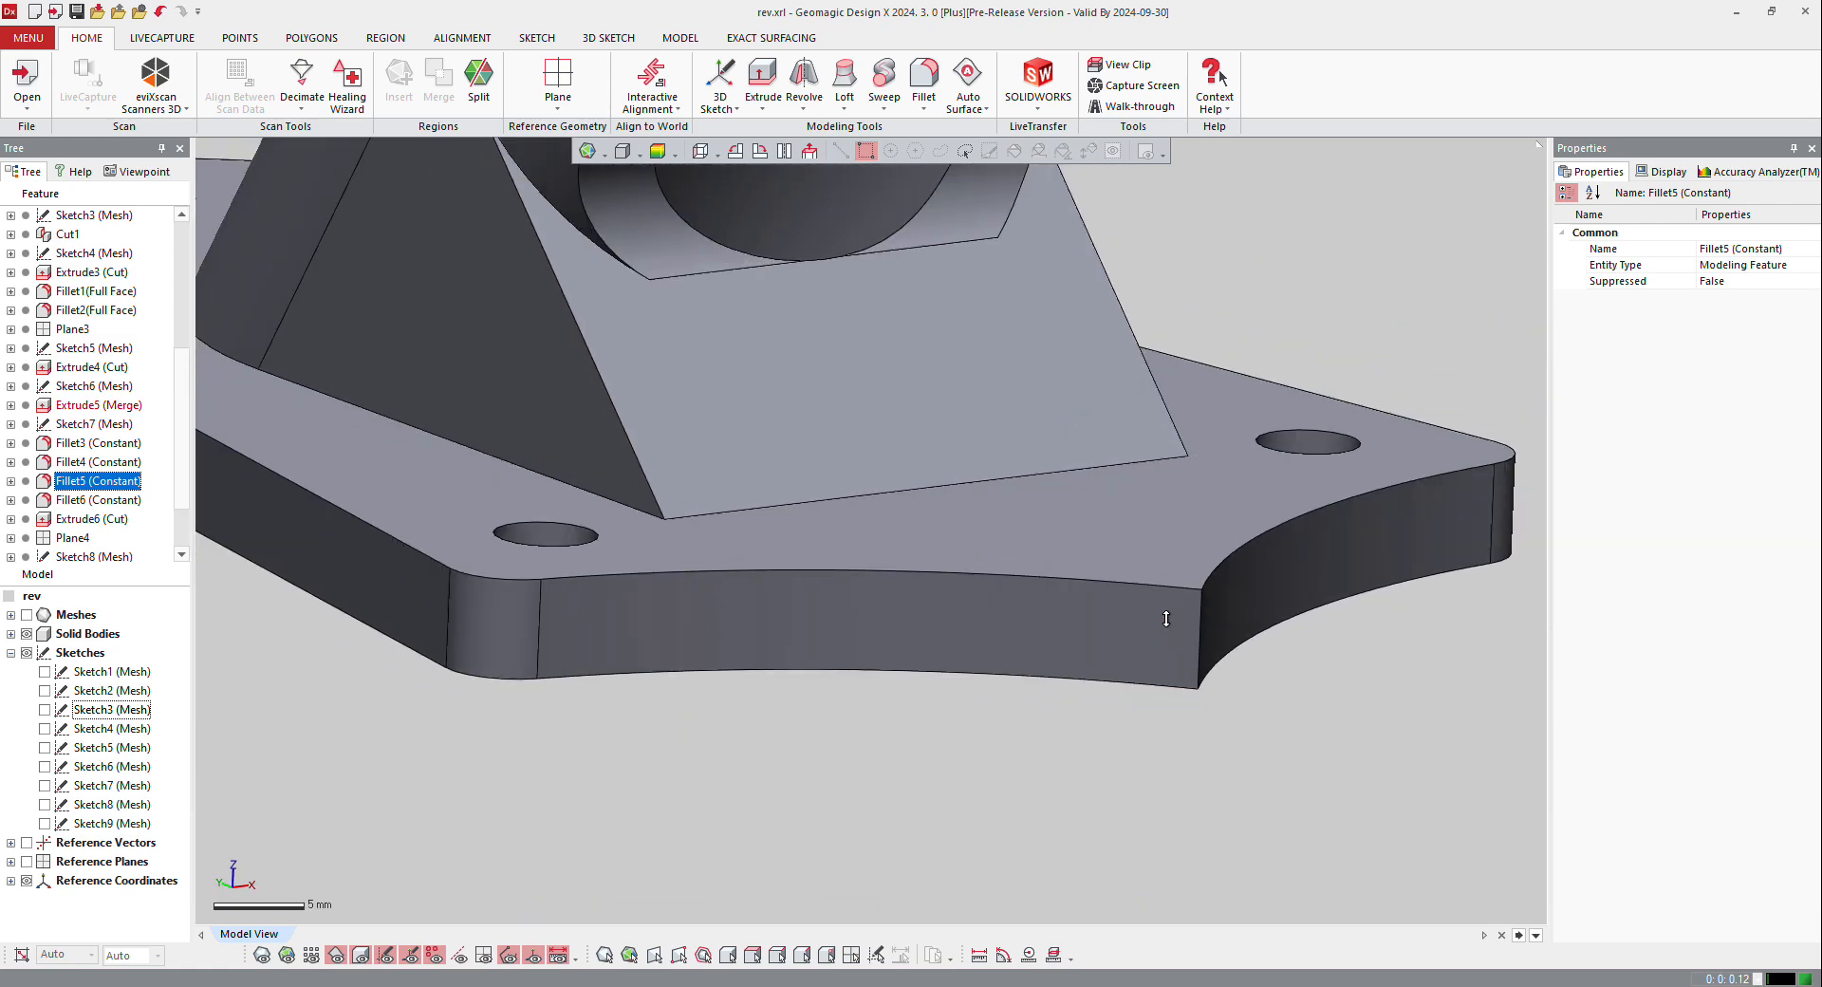
{"action": "scroll", "coordinate": [1166, 618], "scroll_direction": "down", "scroll_amount": 1}
{"action": "left_click", "coordinate": [1198, 637]}
{"action": "right_click", "coordinate": [1199, 638]}
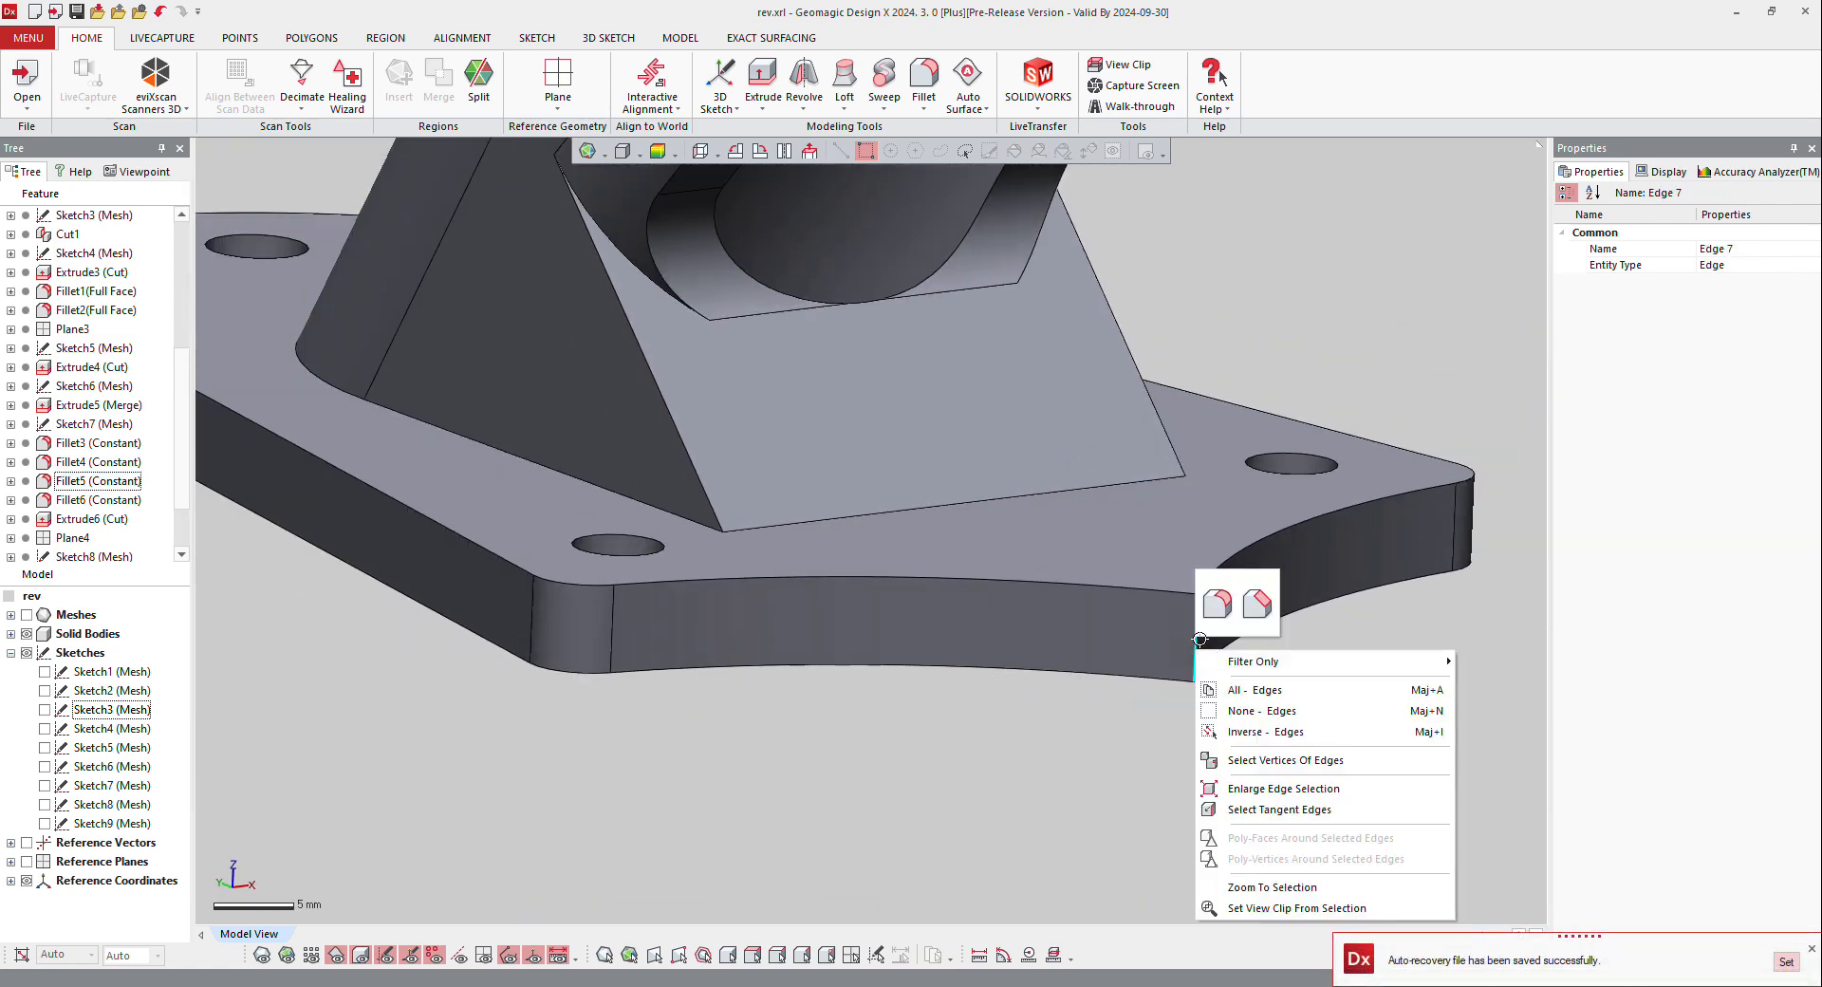
{"action": "left_click", "coordinate": [1216, 604]}
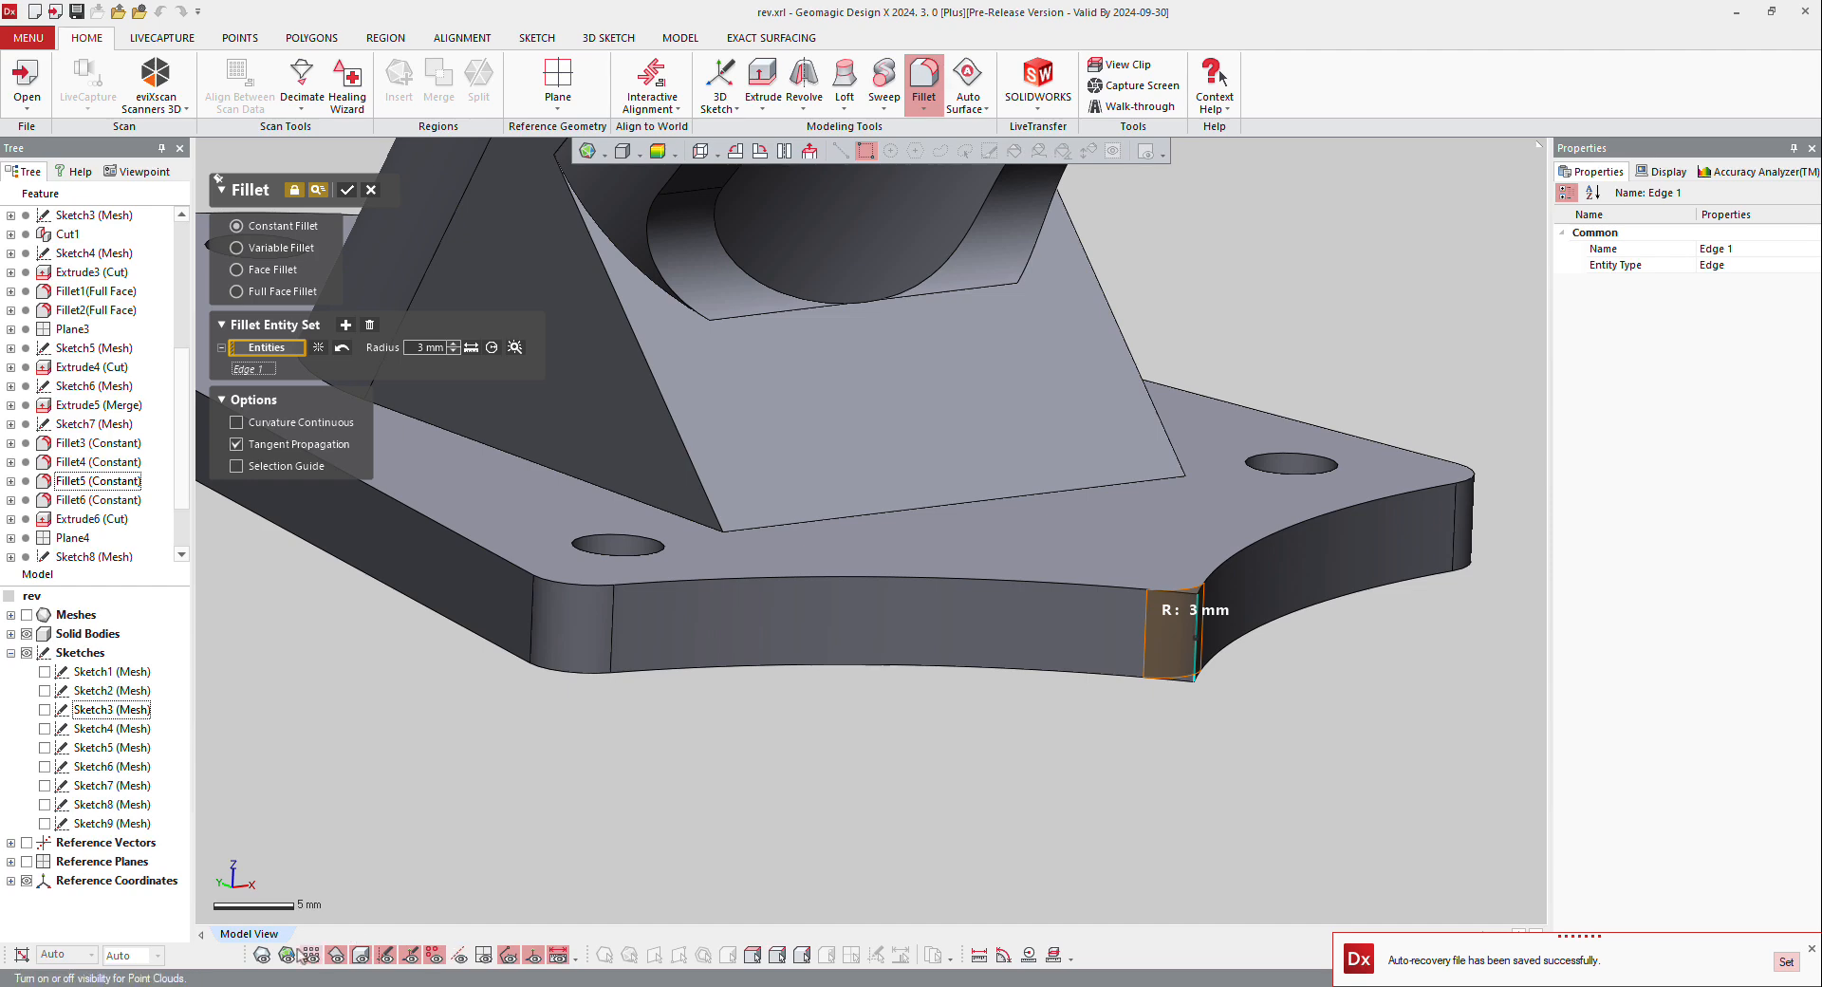
Step: Show the scan mesh and display the solid in wireframe to compare the base corner's fillet preview with the scan
{"action": "left_click", "coordinate": [262, 960]}
{"action": "right_click_drag", "start_coordinate": [948, 679], "coordinate": [931, 301]}
{"action": "scroll", "coordinate": [964, 589], "scroll_direction": "down", "scroll_amount": 3}
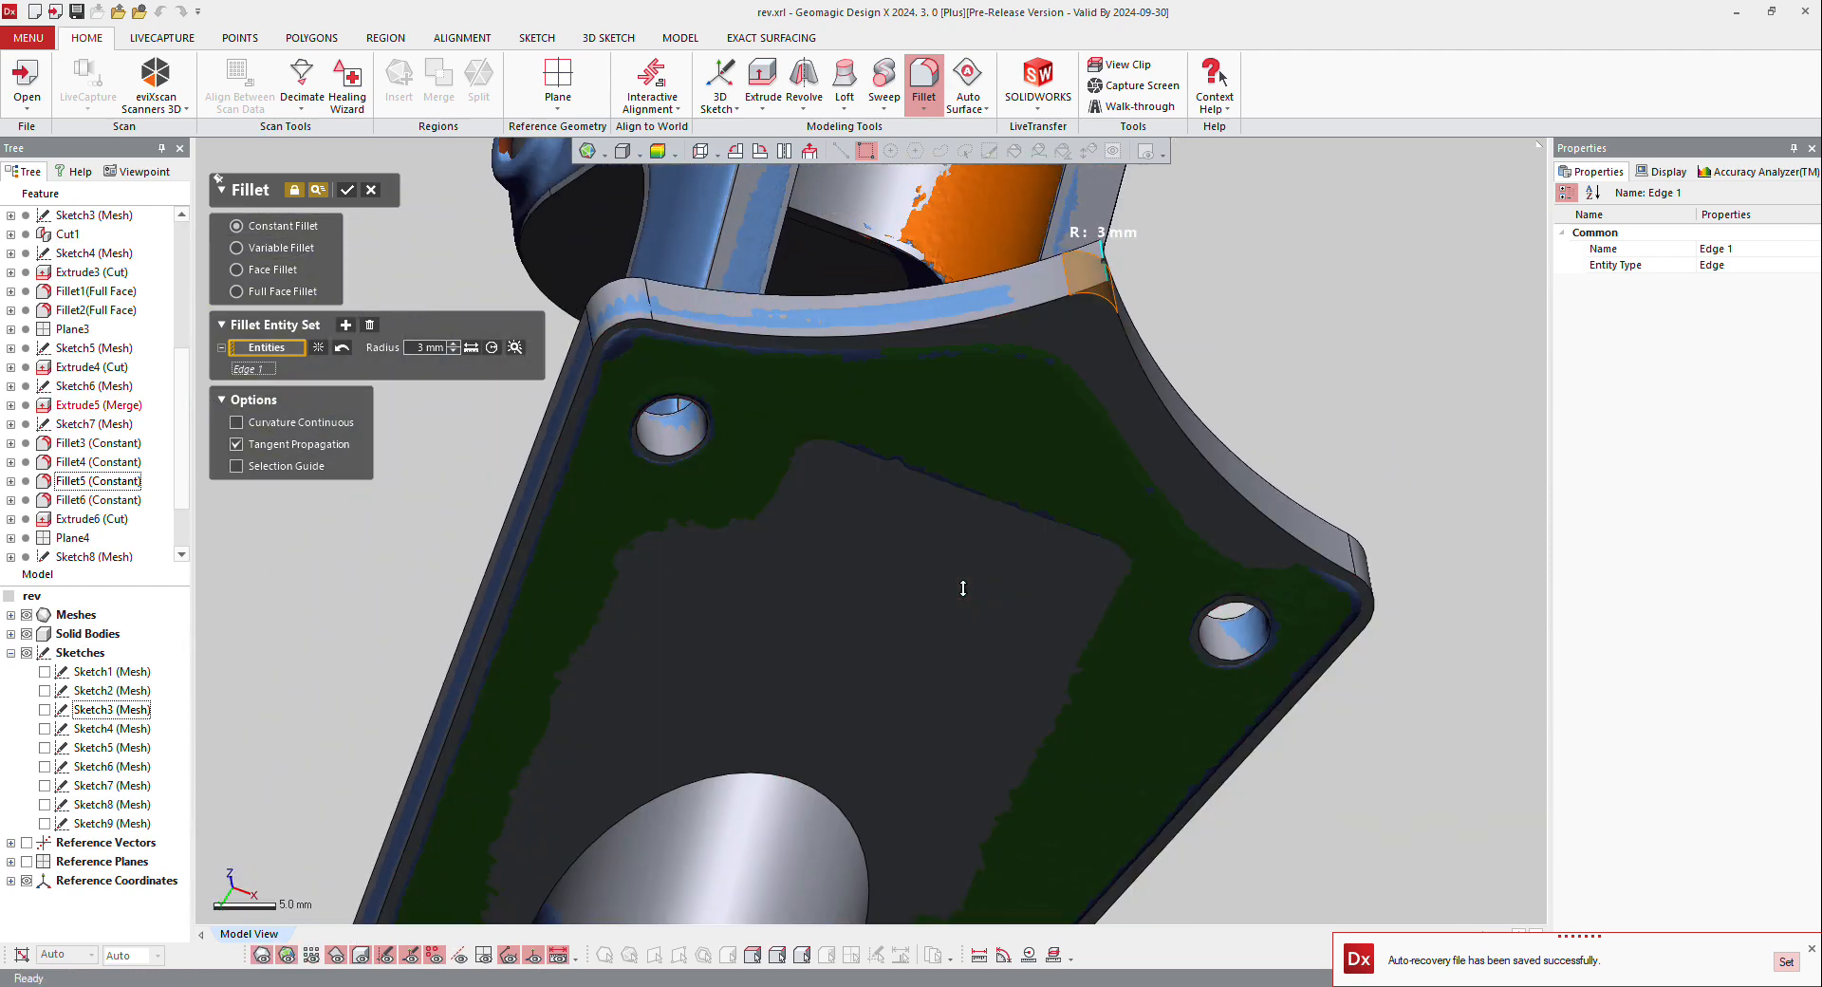
{"action": "scroll", "coordinate": [1144, 300], "scroll_direction": "up", "scroll_amount": 3}
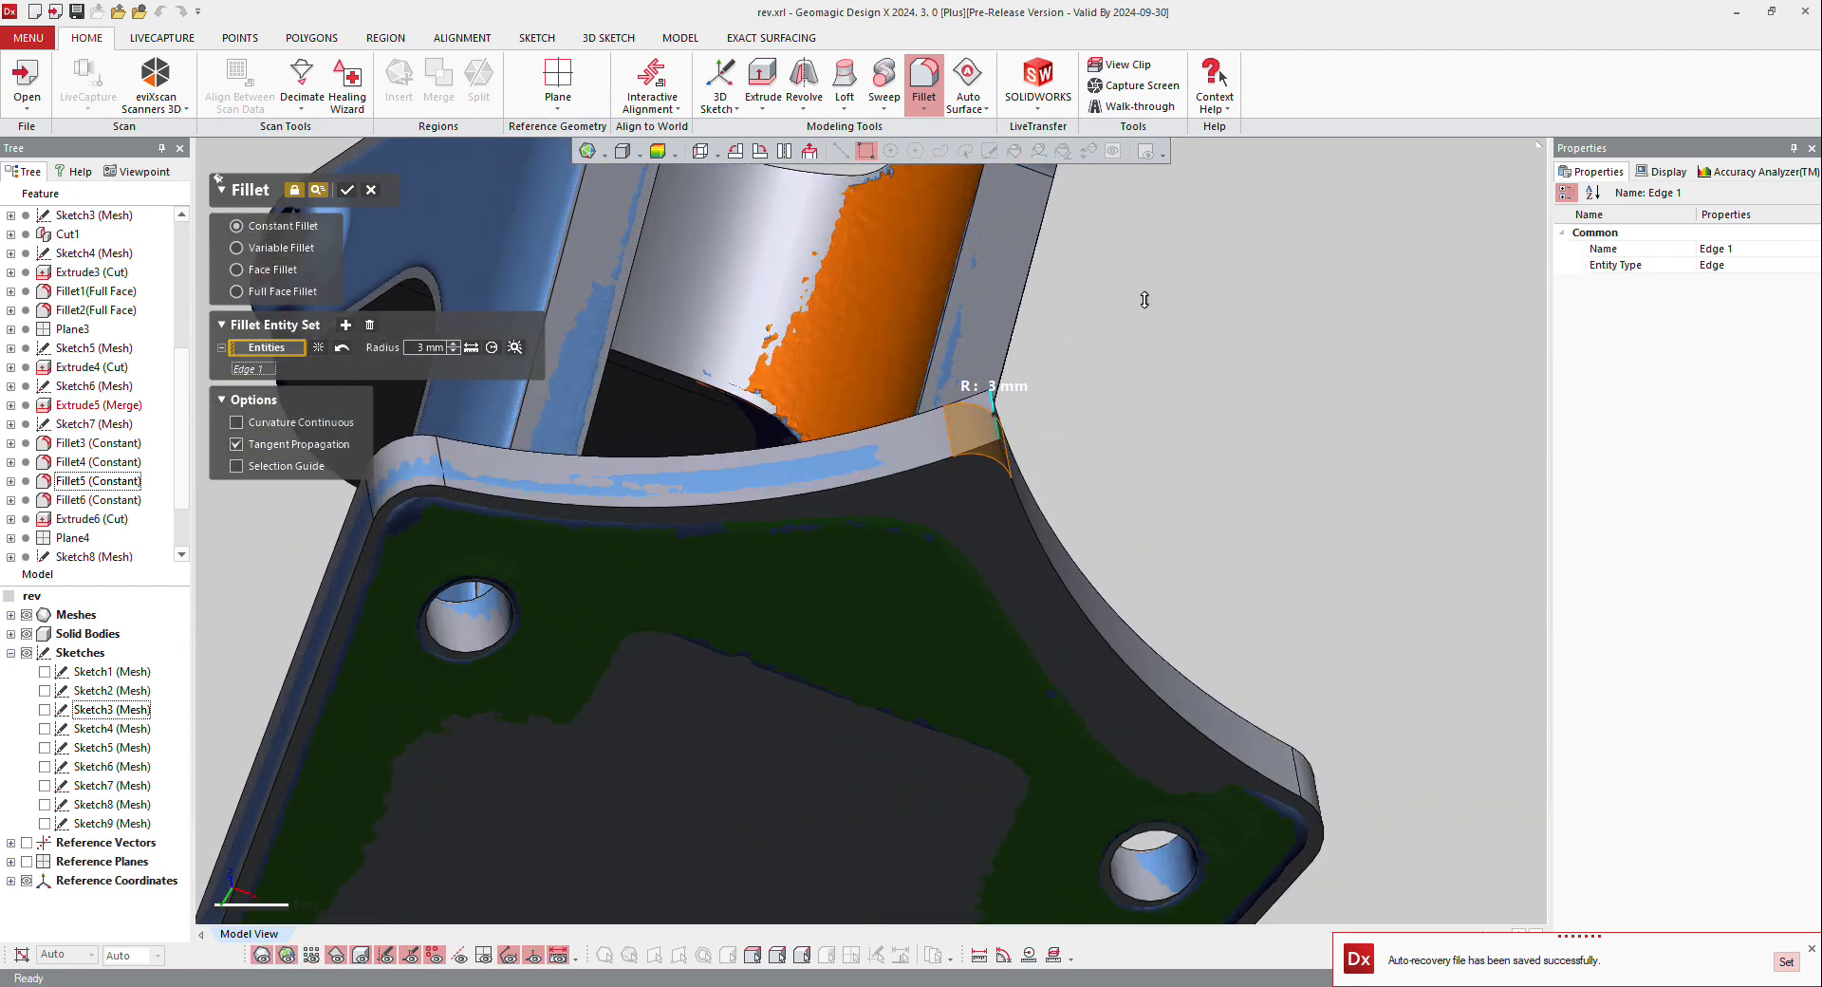
{"action": "left_click", "coordinate": [640, 154]}
{"action": "left_click", "coordinate": [622, 200]}
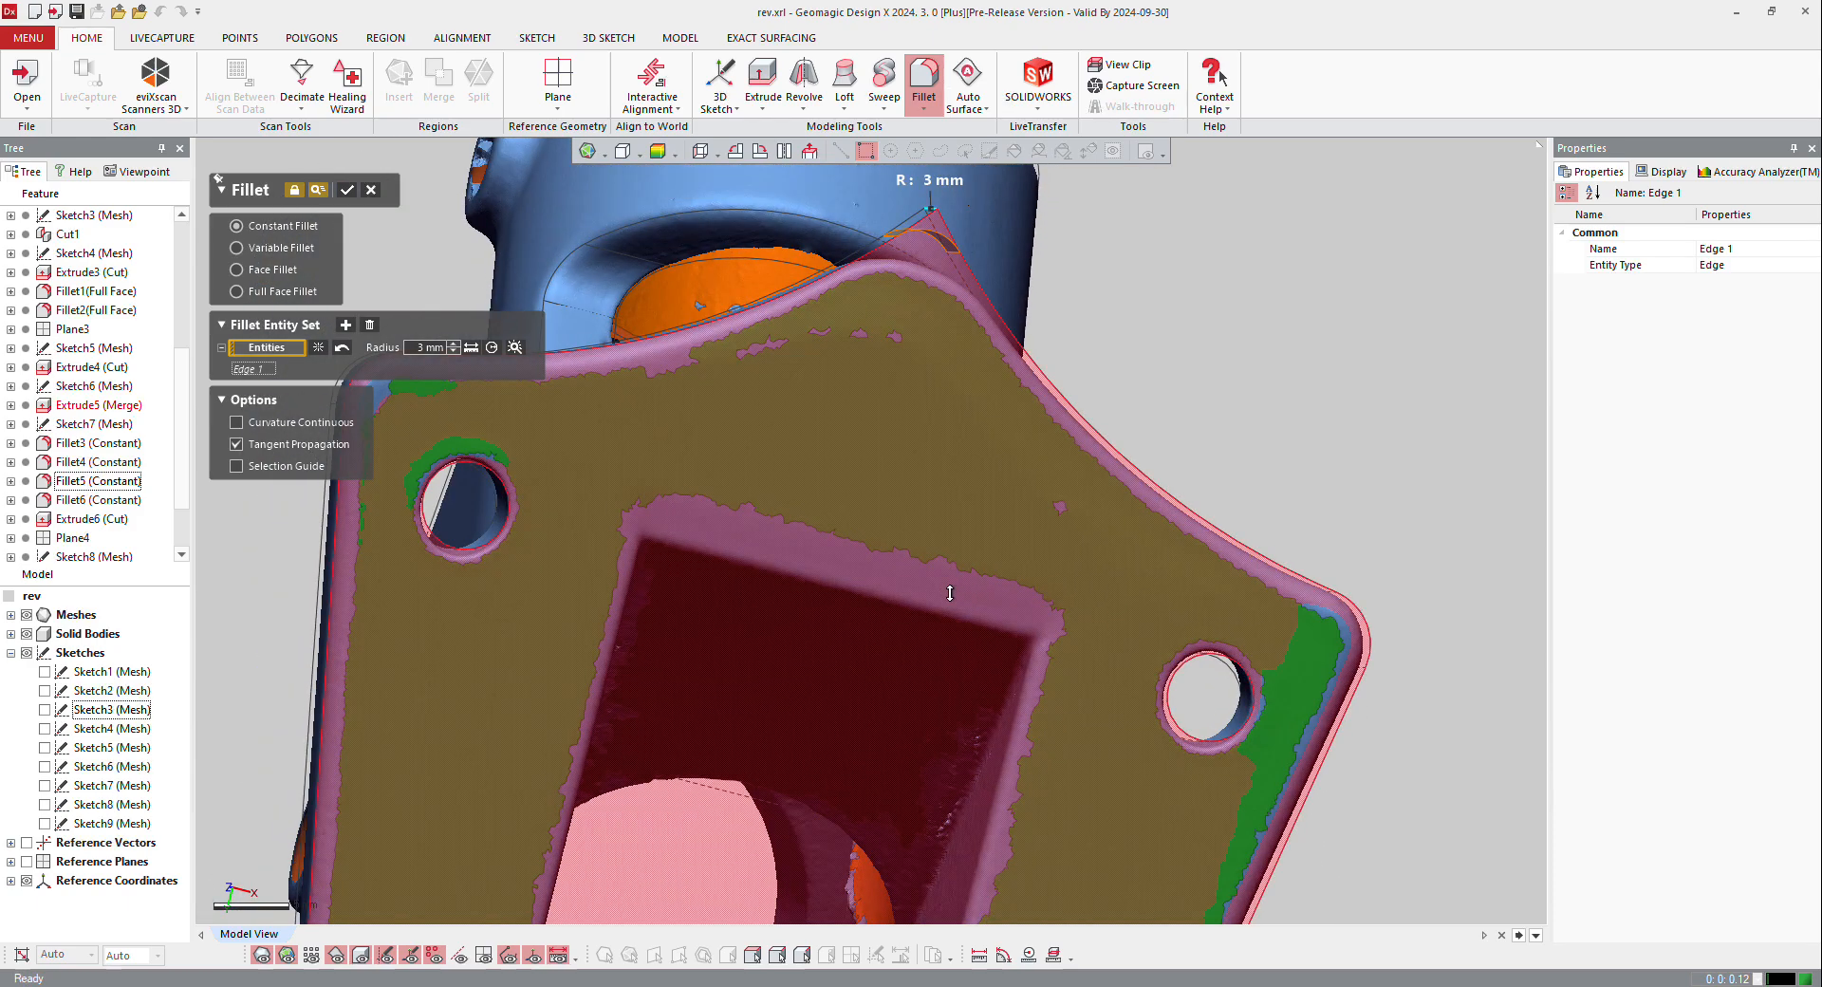
{"action": "scroll", "coordinate": [950, 593], "scroll_direction": "down", "scroll_amount": 1}
{"action": "right_click_drag", "start_coordinate": [946, 303], "coordinate": [965, 510], "text": "ctrl"}
{"action": "scroll", "coordinate": [965, 510], "scroll_direction": "up", "scroll_amount": 5}
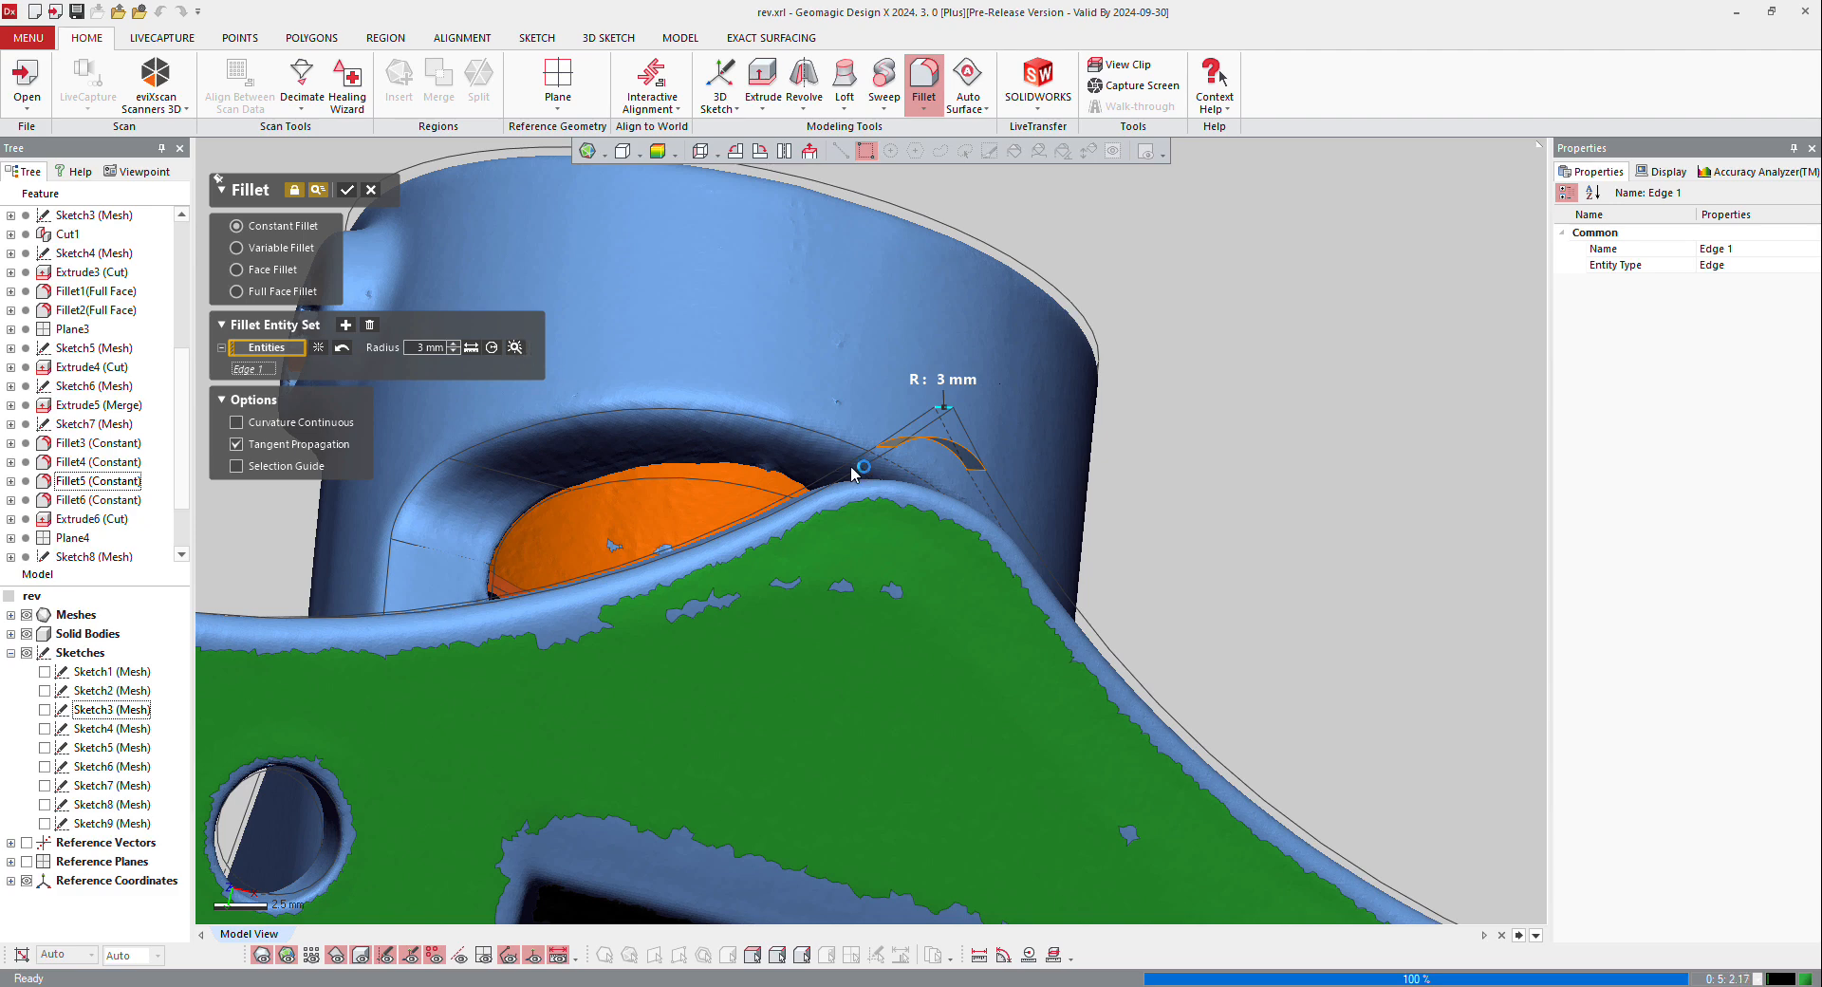
Step: Try radii of 7.8 mm and 8 mm for the base corner fillet against the scan
{"action": "left_click_drag", "start_coordinate": [863, 466], "coordinate": [964, 467]}
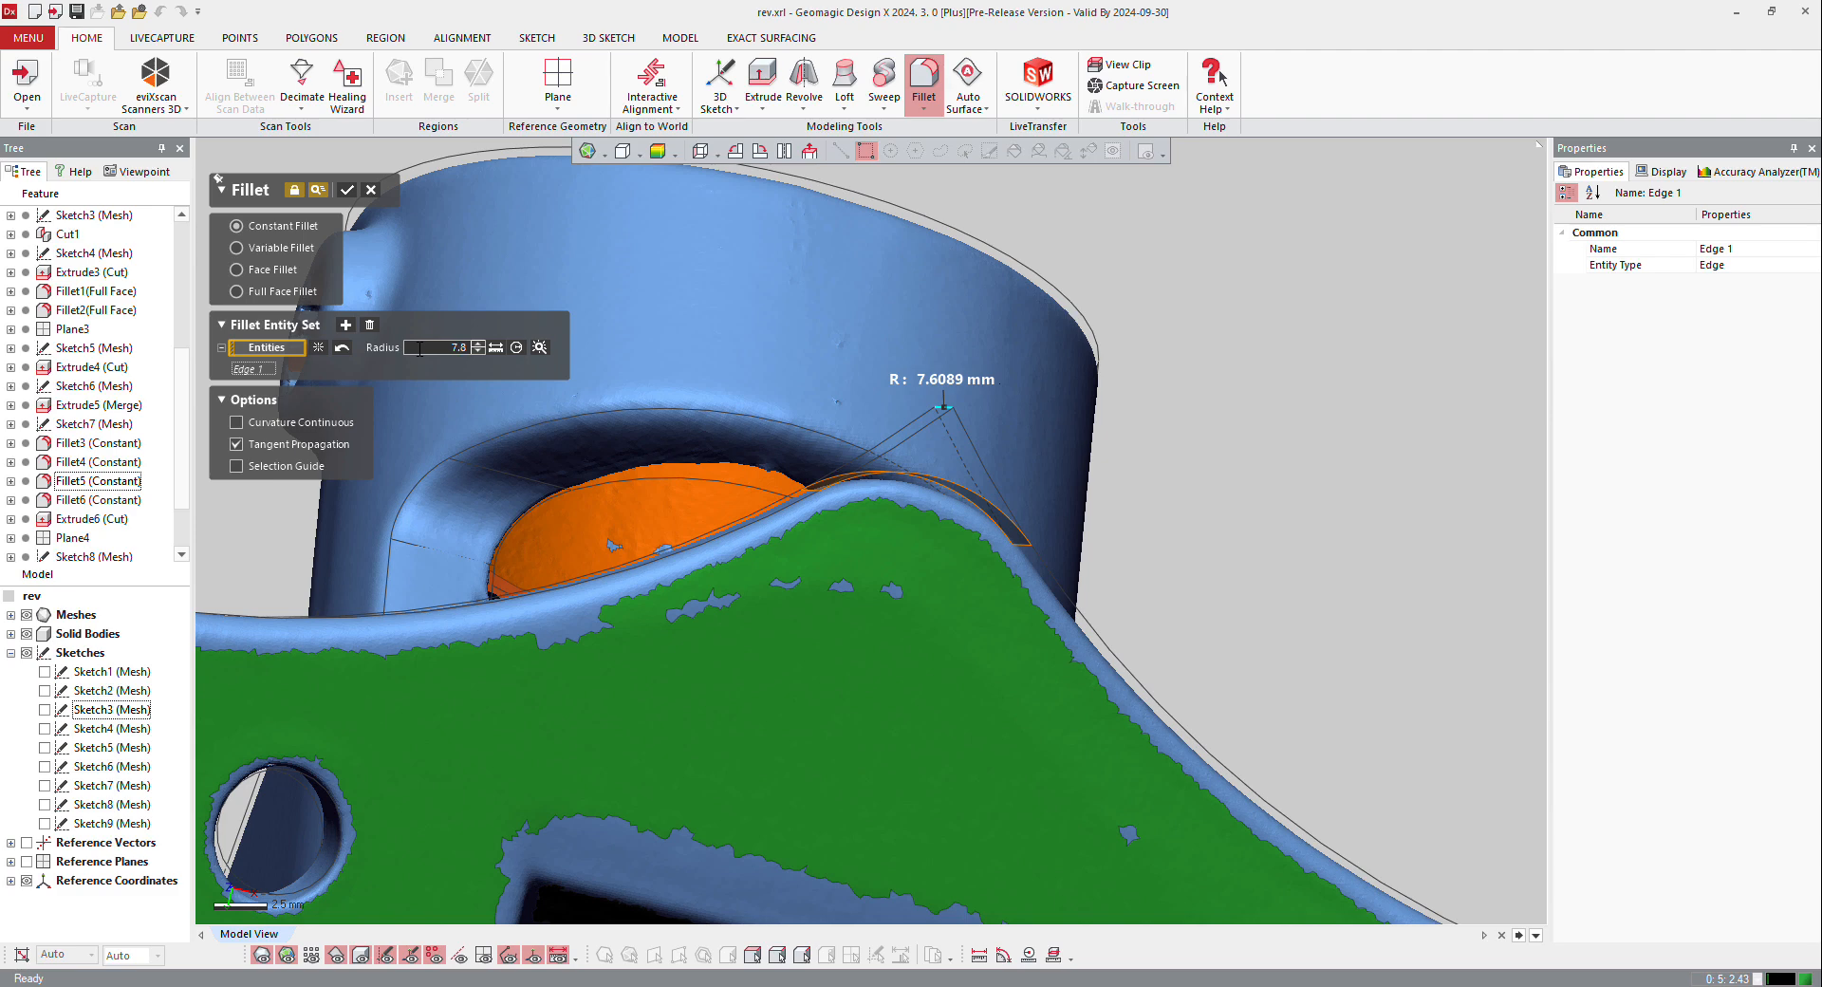
{"action": "key", "text": "Return"}
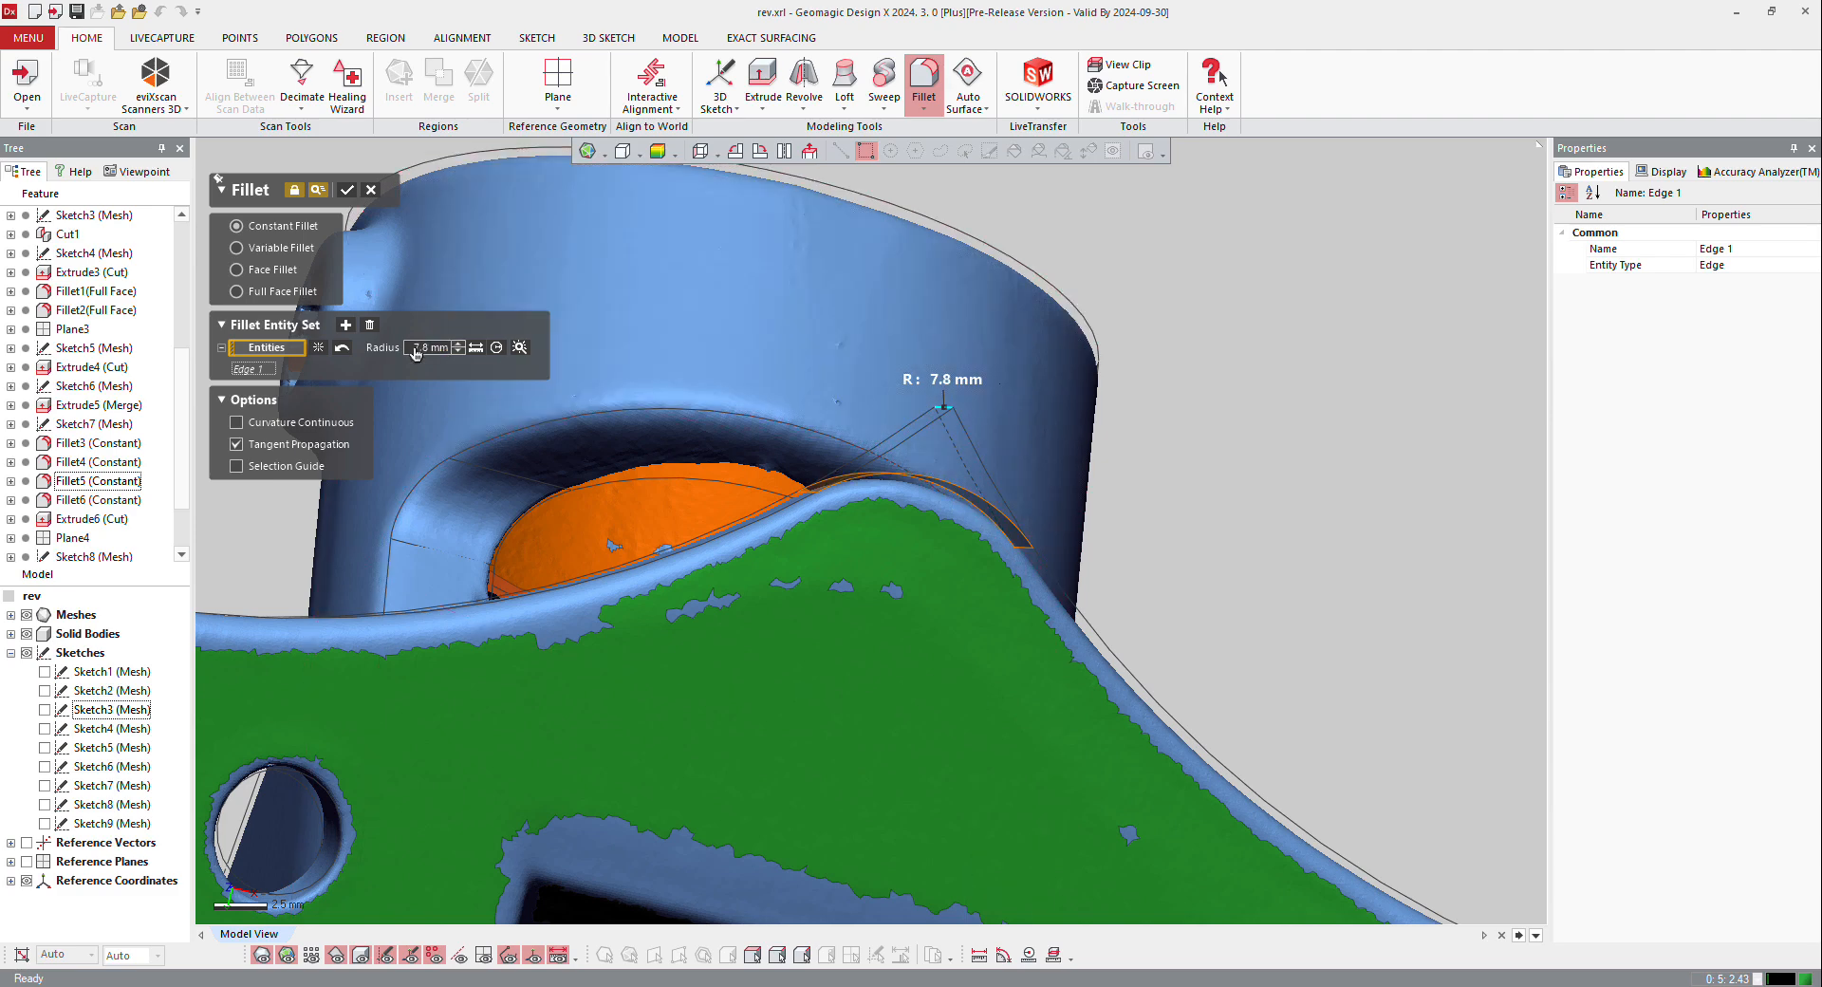
{"action": "key", "text": "Return"}
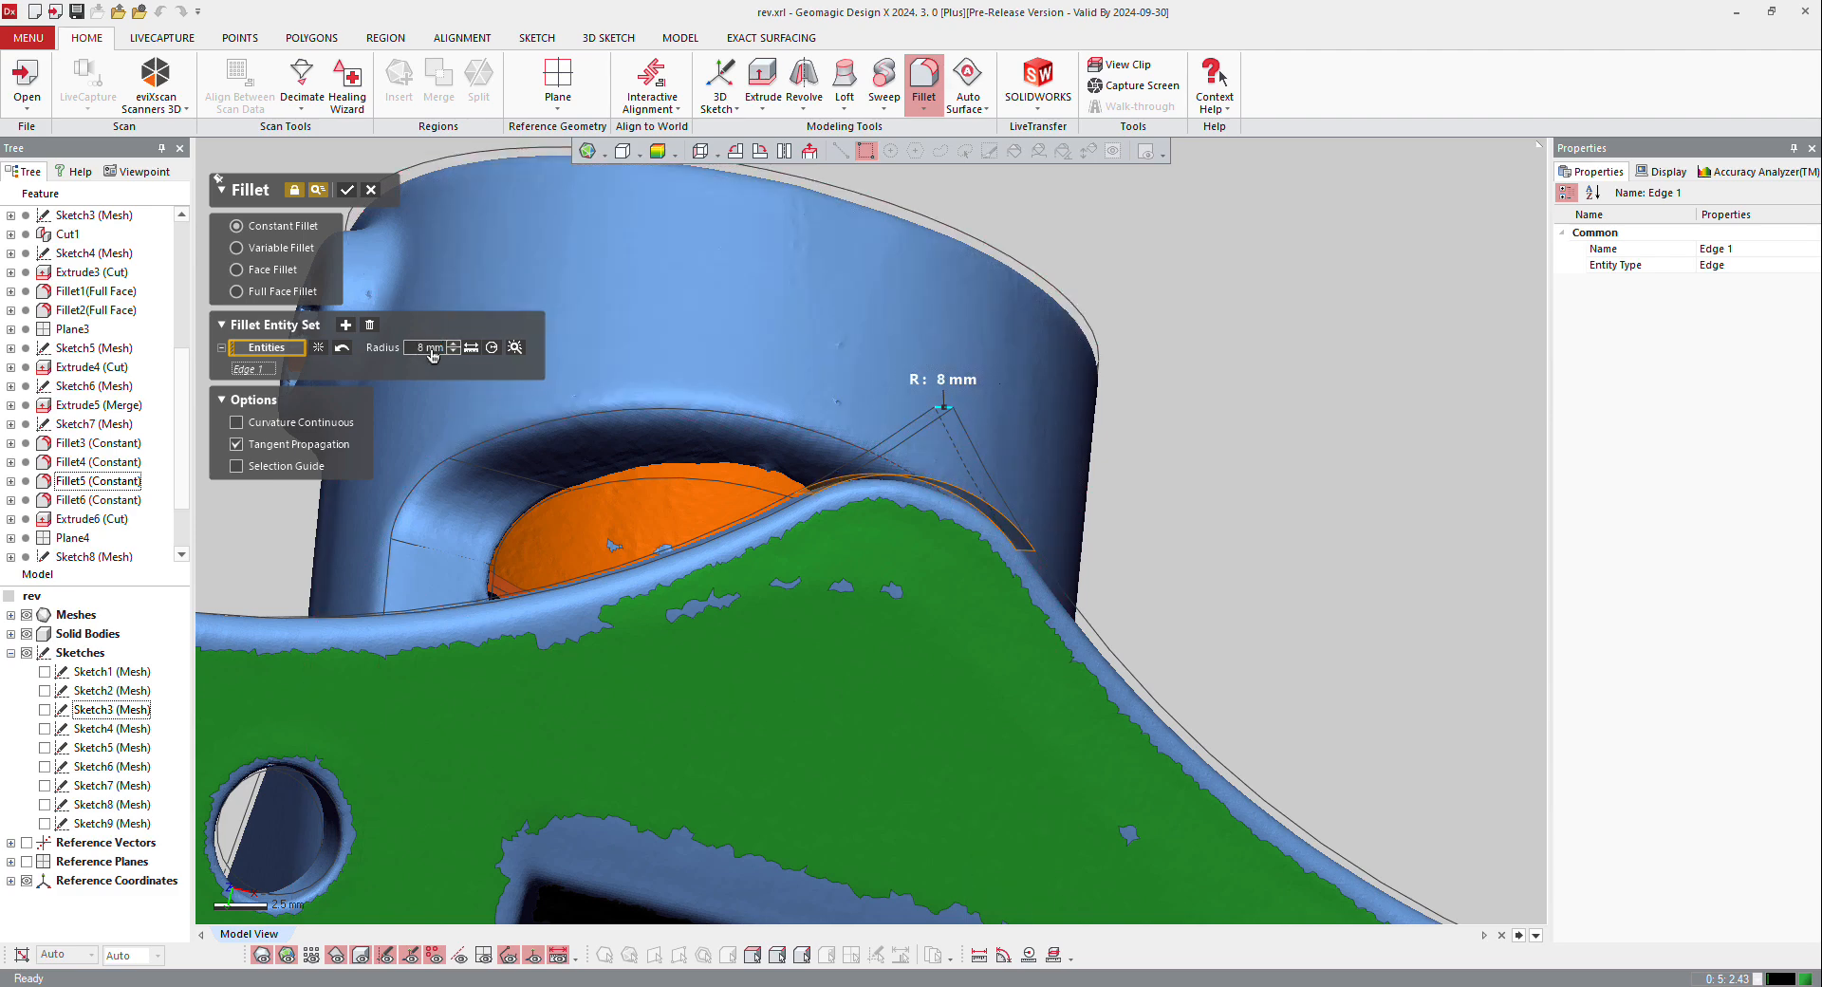
Step: Set the base corner fillet's radius to 9 mm, compare its preview with the scan, and create it
{"action": "right_click_drag", "start_coordinate": [516, 389], "coordinate": [692, 475]}
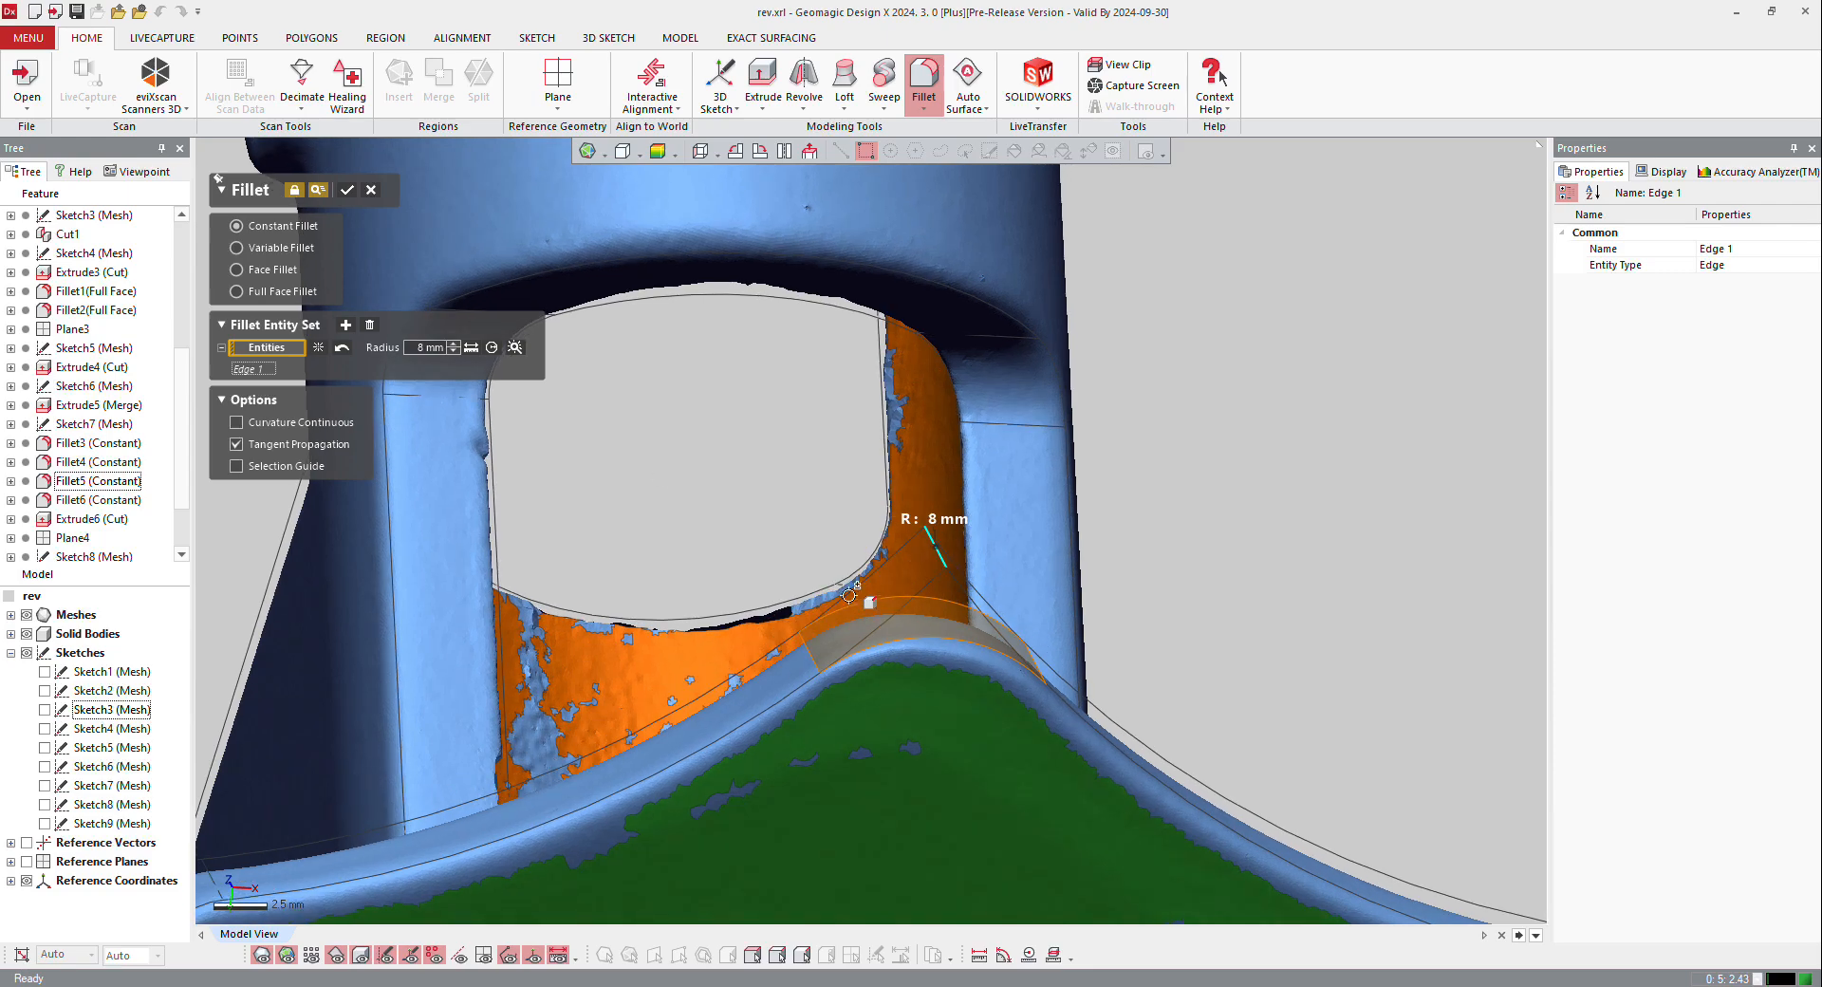
{"action": "right_click_drag", "start_coordinate": [851, 593], "coordinate": [778, 489]}
{"action": "scroll", "coordinate": [778, 489], "scroll_direction": "up", "scroll_amount": 2}
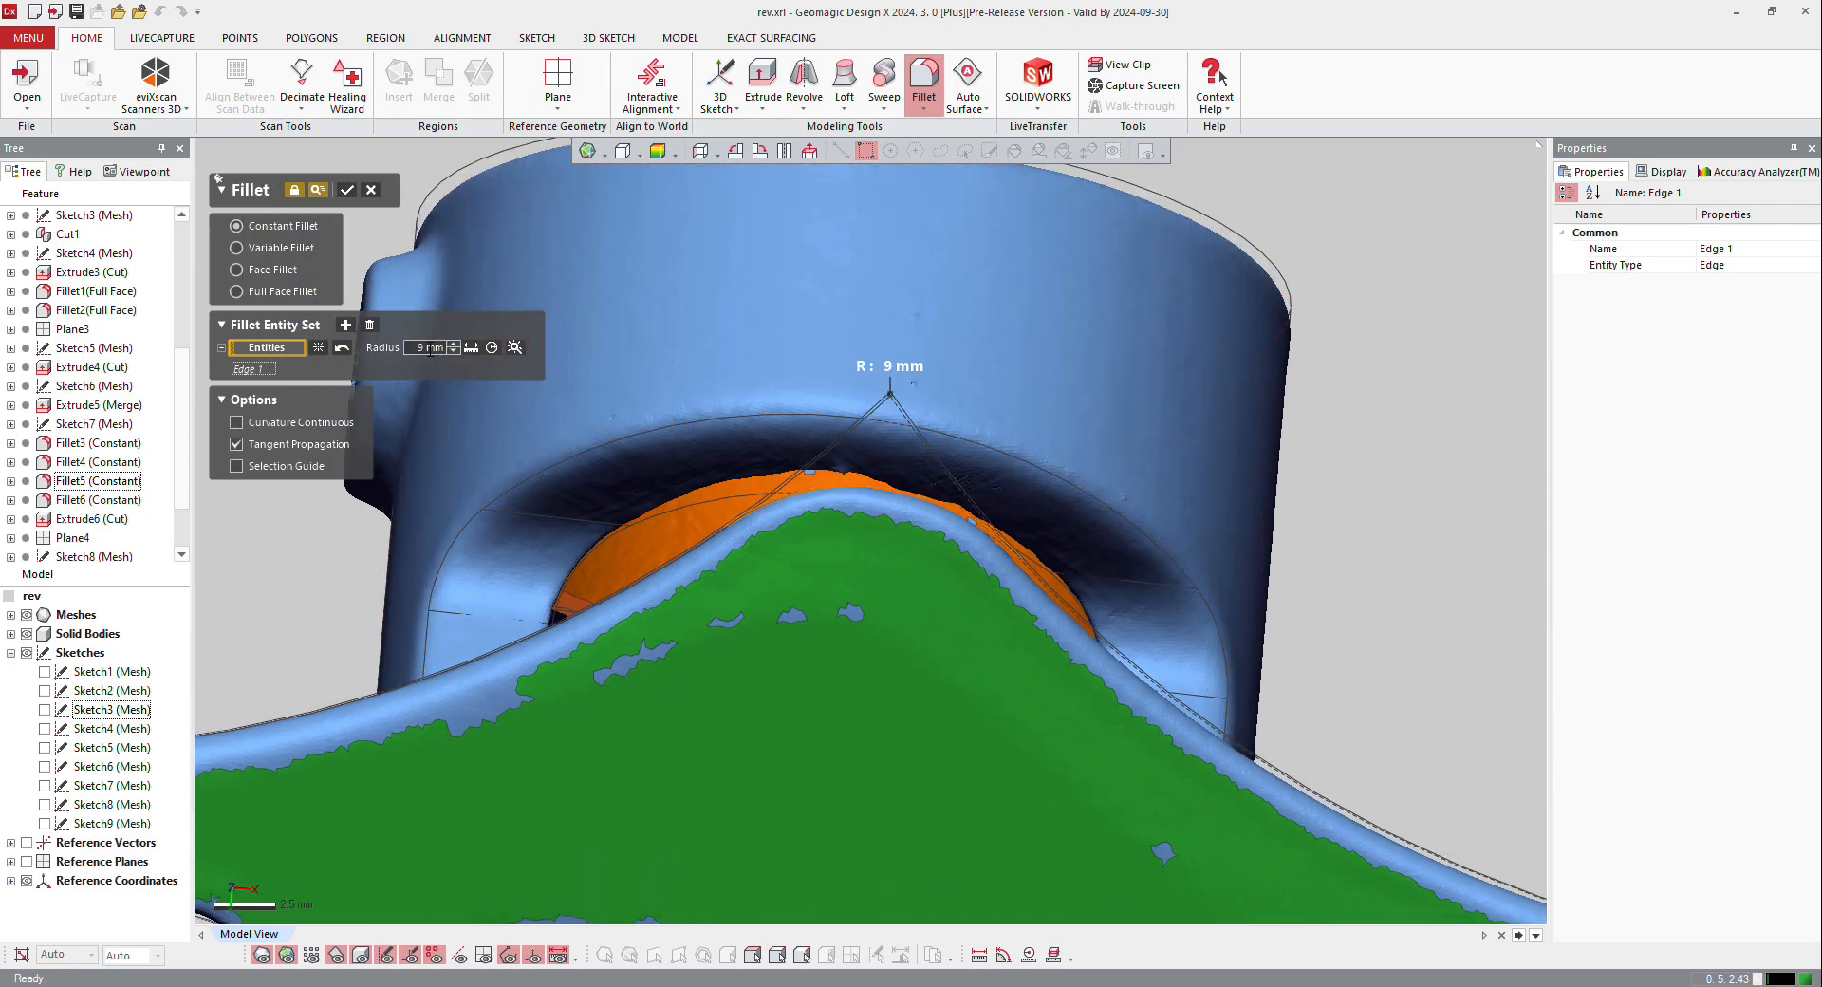
{"action": "right_click_drag", "start_coordinate": [943, 634], "coordinate": [1383, 706]}
{"action": "scroll", "coordinate": [1423, 673], "scroll_direction": "up", "scroll_amount": 5}
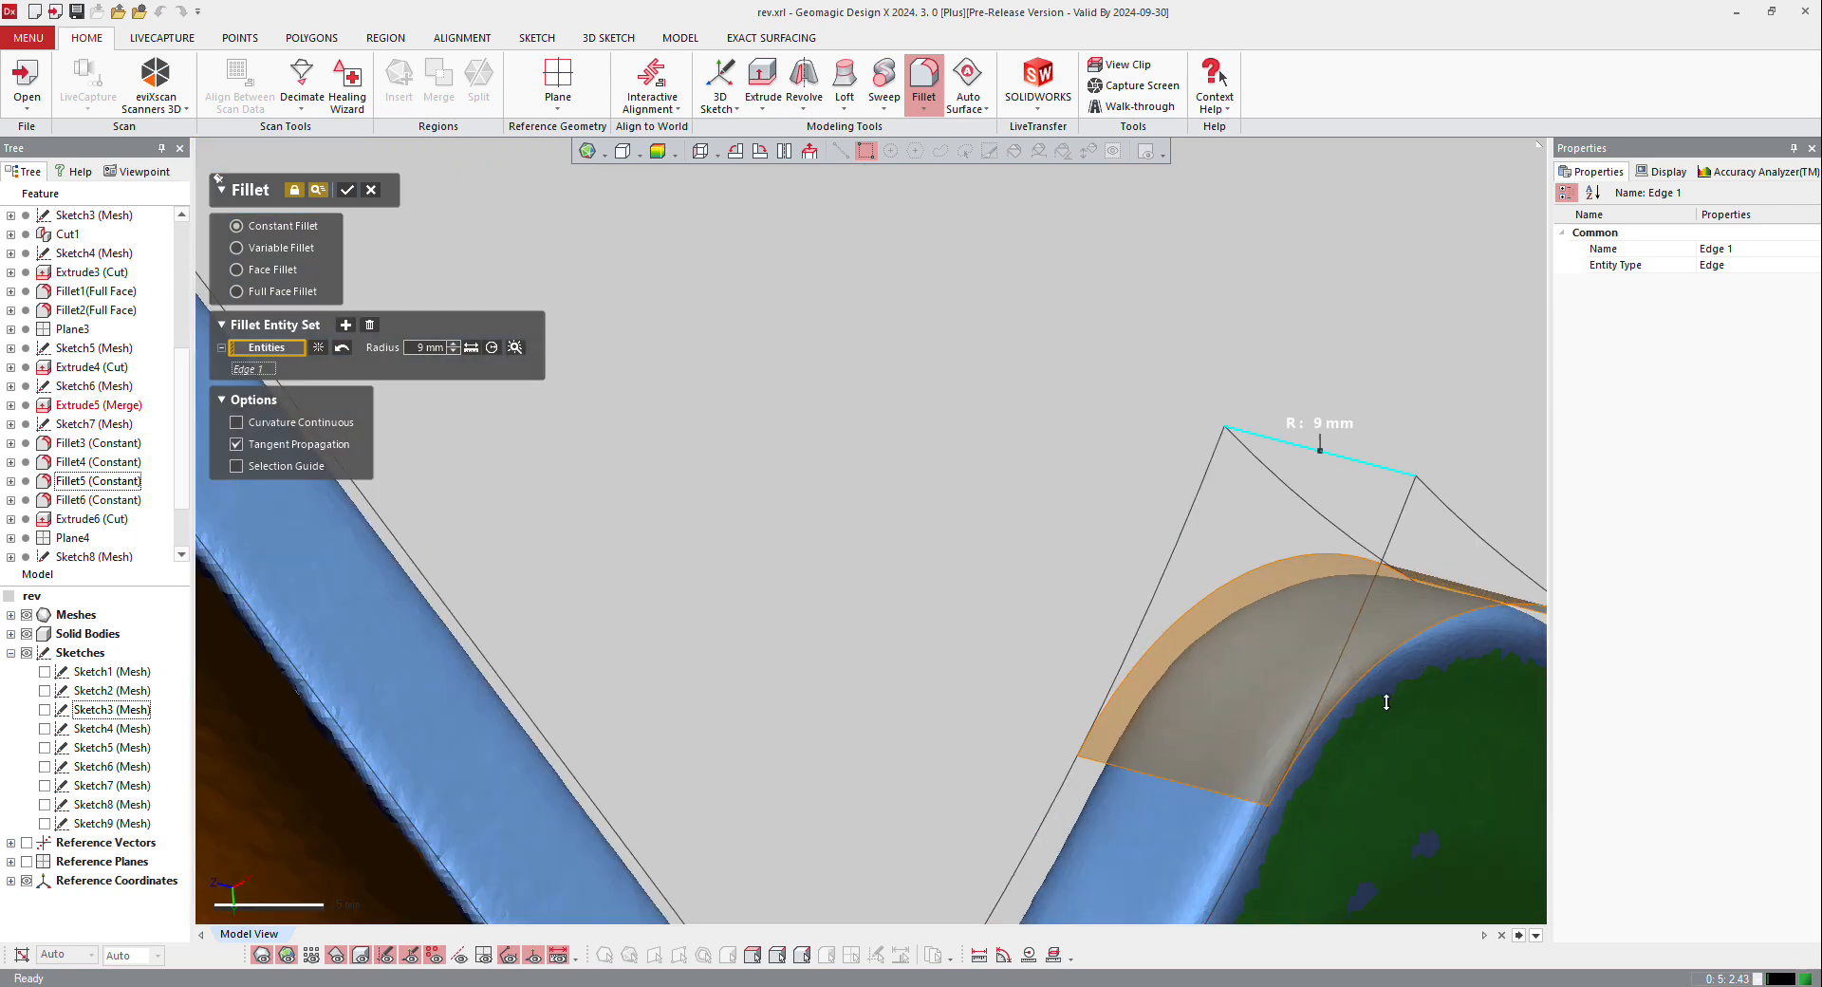
{"action": "right_click_drag", "start_coordinate": [1153, 777], "coordinate": [1128, 717]}
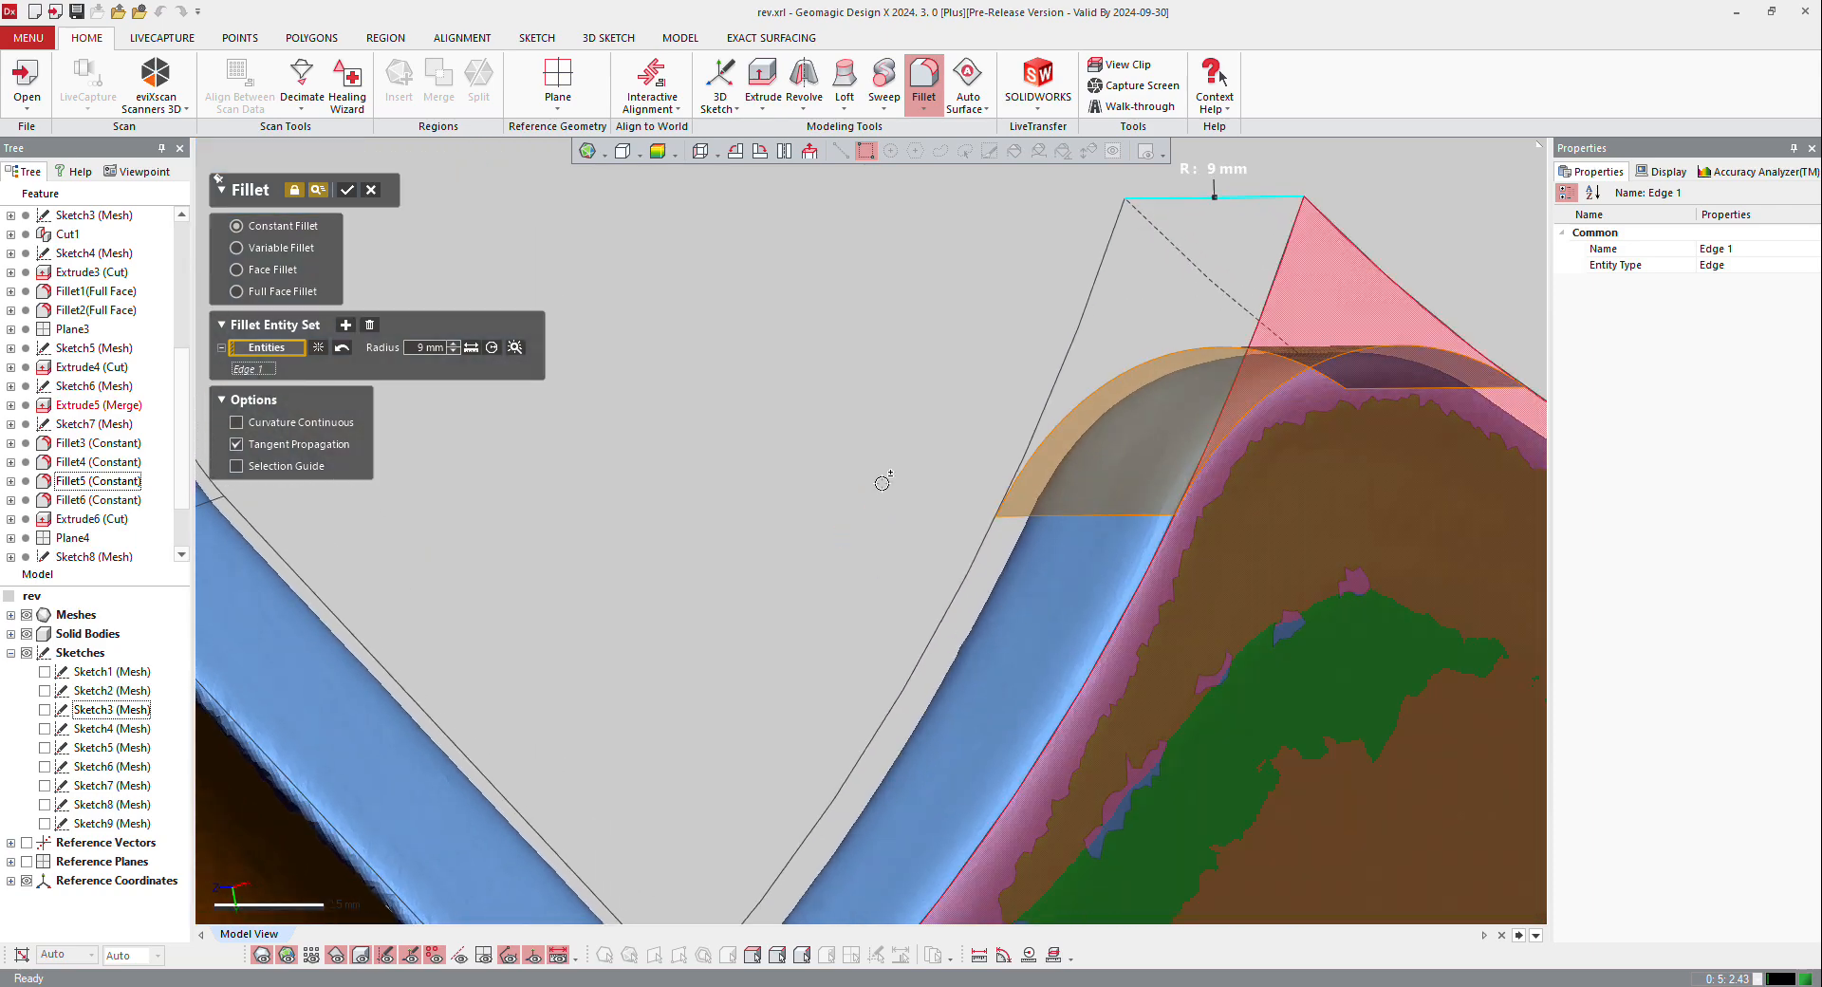
{"action": "left_click", "coordinate": [348, 193]}
Step: Select the vertical edge at the base plate's pointed tip, beside the single mounting hole, for another constant fillet
{"action": "scroll", "coordinate": [777, 260], "scroll_direction": "down", "scroll_amount": 10}
{"action": "right_click_drag", "start_coordinate": [1062, 838], "coordinate": [948, 269]}
{"action": "scroll", "coordinate": [862, 685], "scroll_direction": "down", "scroll_amount": 4}
{"action": "scroll", "coordinate": [862, 685], "scroll_direction": "down", "scroll_amount": 2}
{"action": "scroll", "coordinate": [884, 301], "scroll_direction": "up", "scroll_amount": 4}
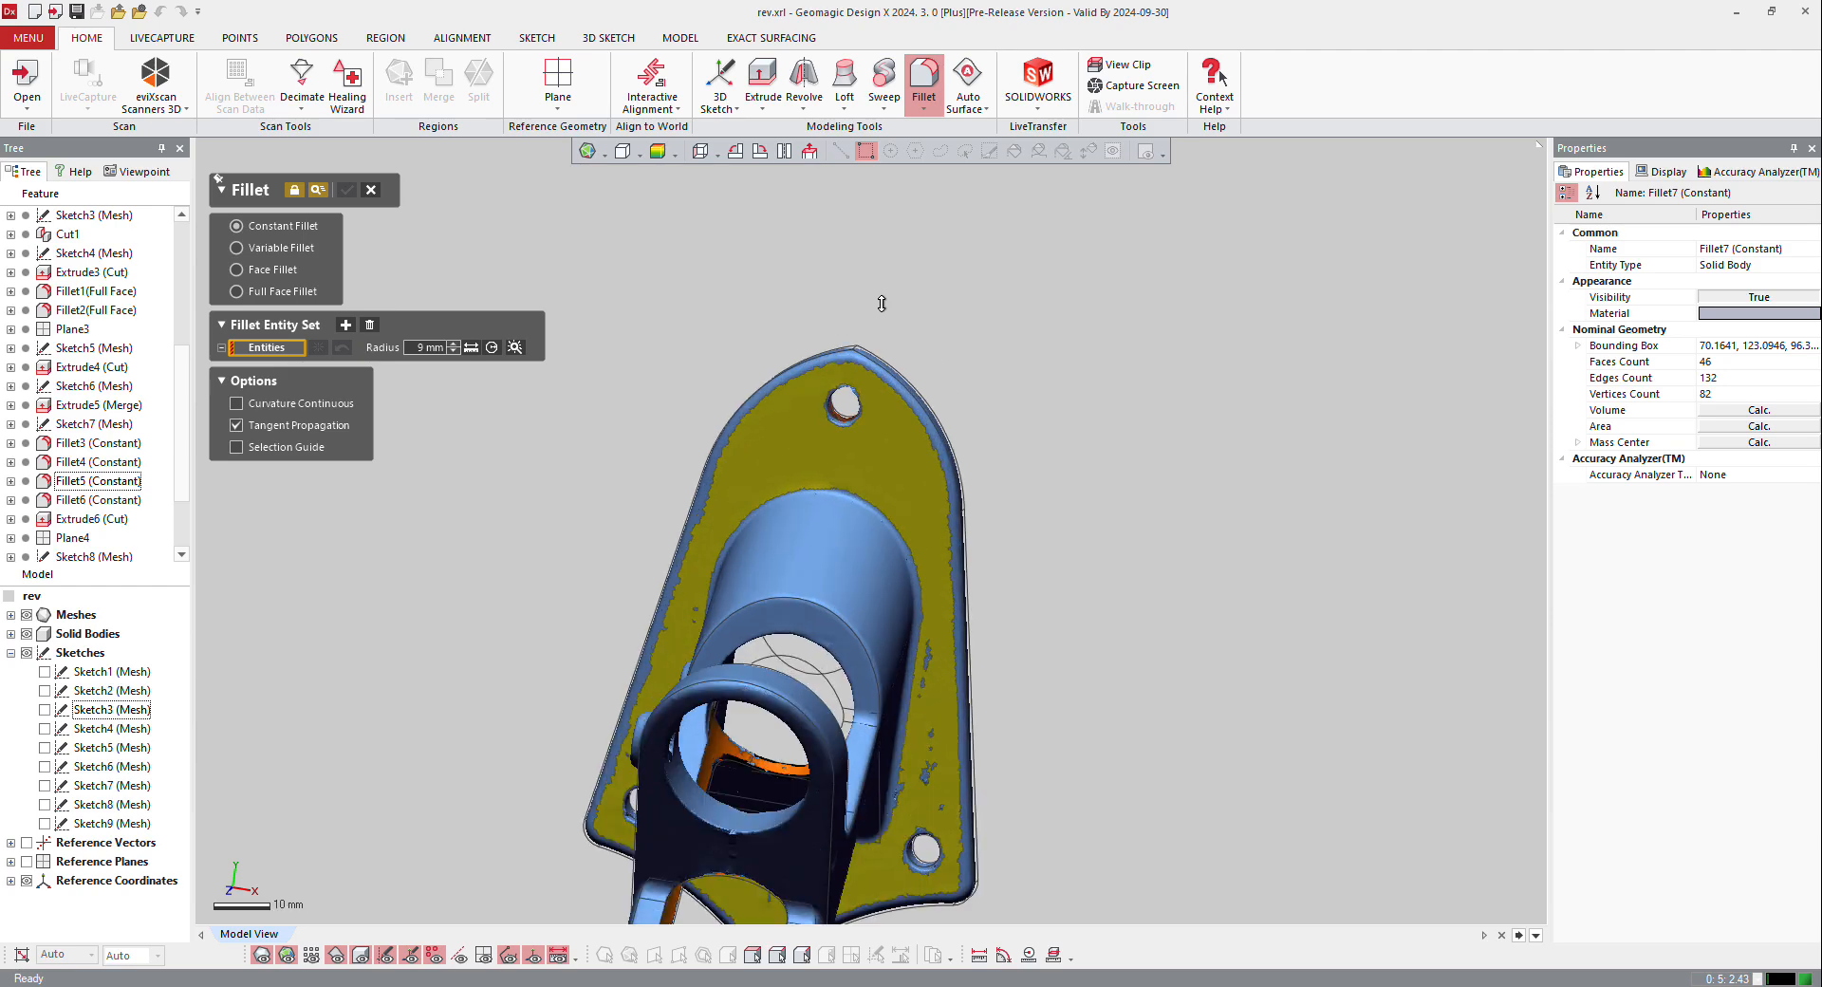
{"action": "scroll", "coordinate": [844, 382], "scroll_direction": "up", "scroll_amount": 7}
{"action": "scroll", "coordinate": [844, 383], "scroll_direction": "up", "scroll_amount": 10}
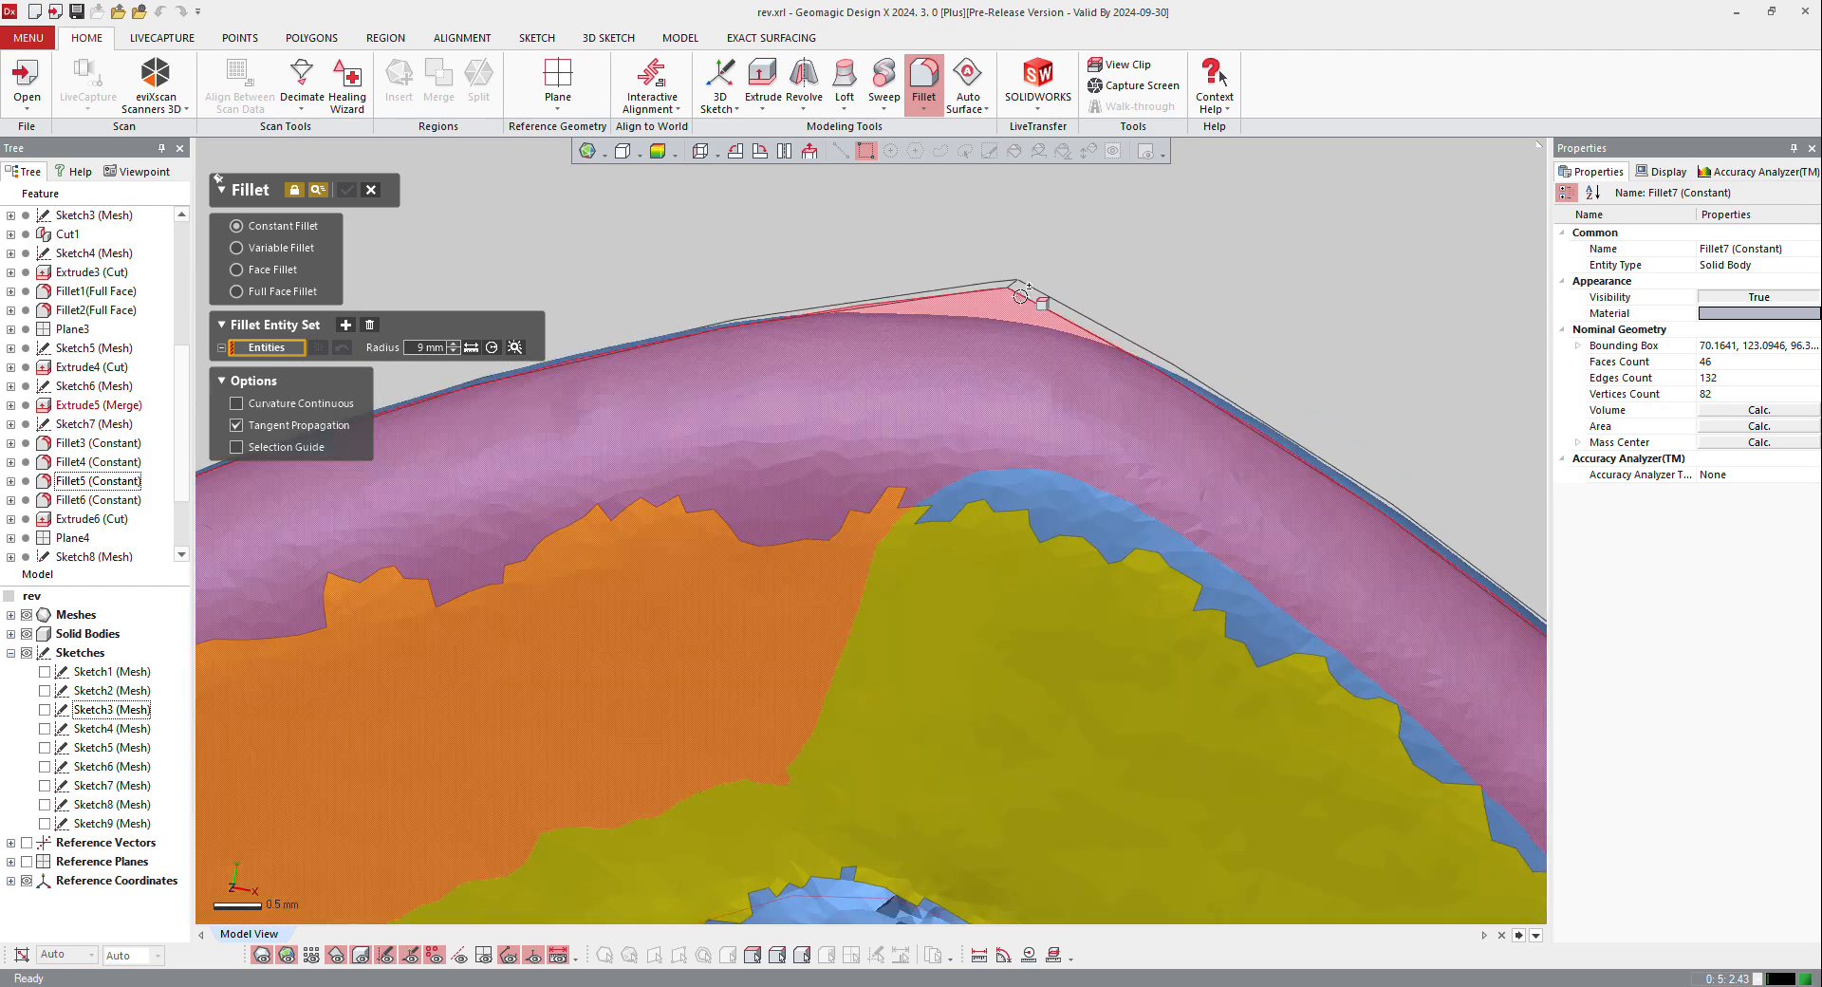
{"action": "scroll", "coordinate": [1008, 285], "scroll_direction": "up", "scroll_amount": 3}
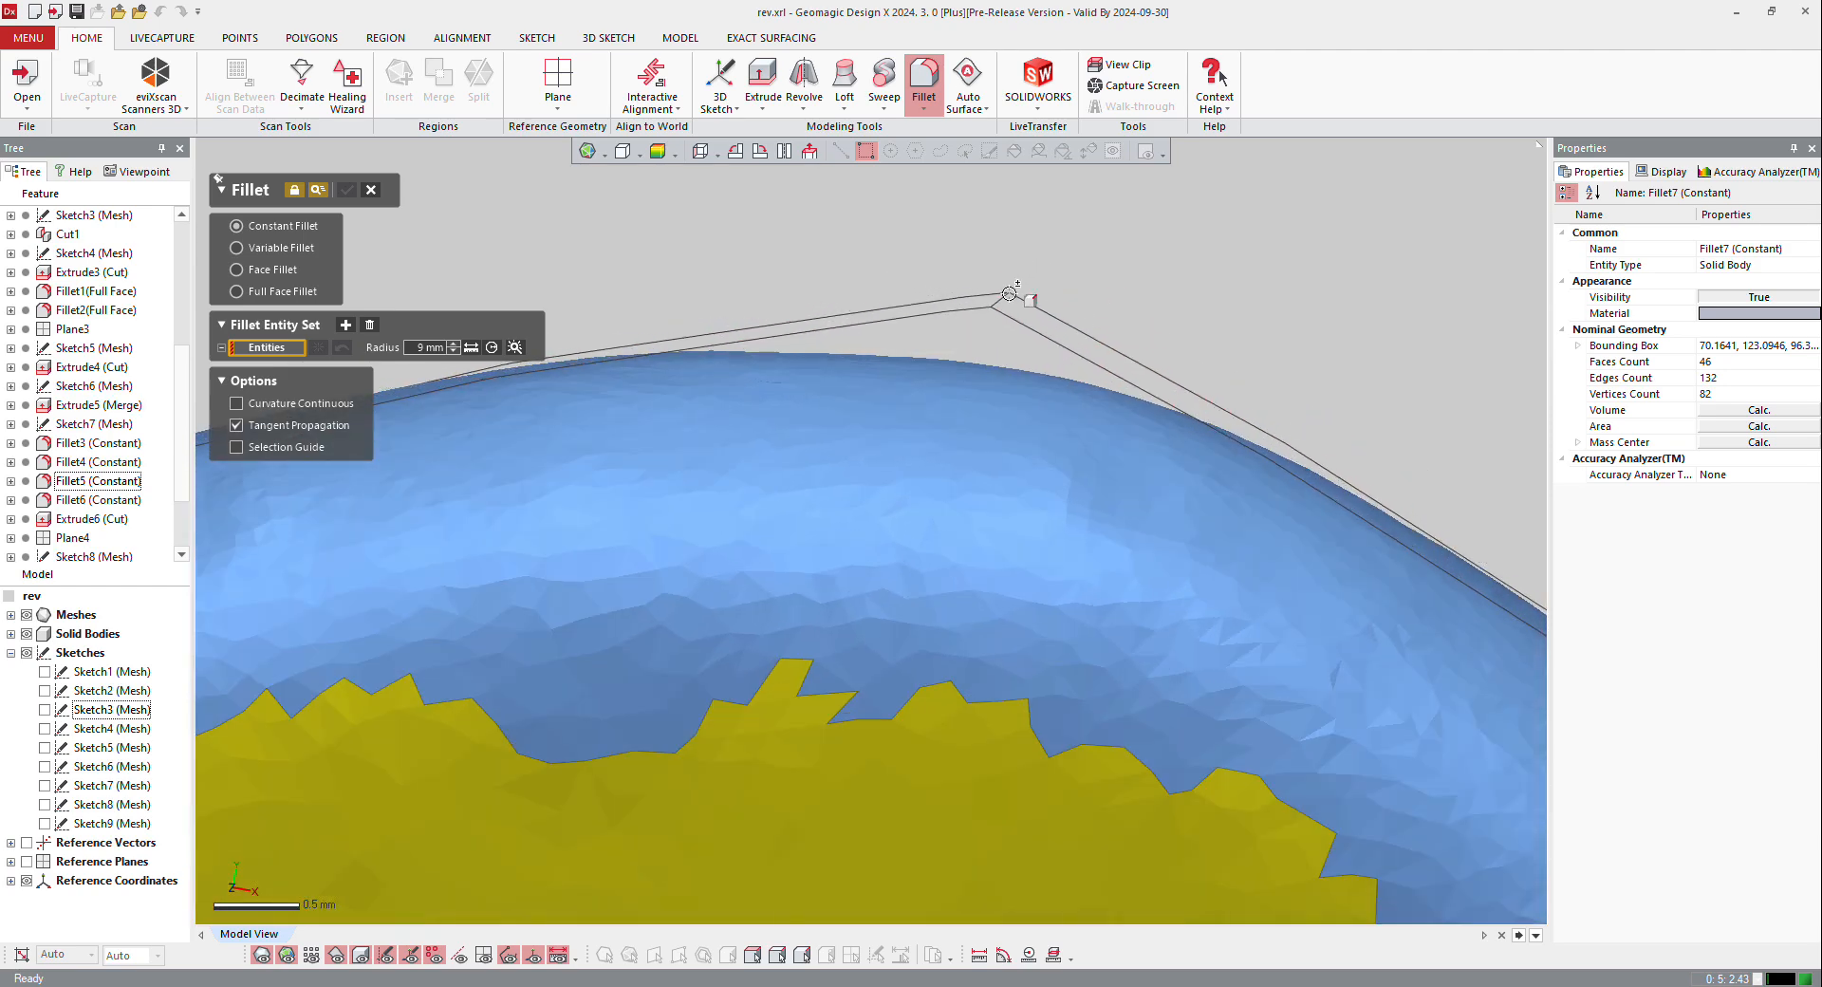
{"action": "left_click", "coordinate": [1003, 296]}
{"action": "scroll", "coordinate": [927, 468], "scroll_direction": "down", "scroll_amount": 3}
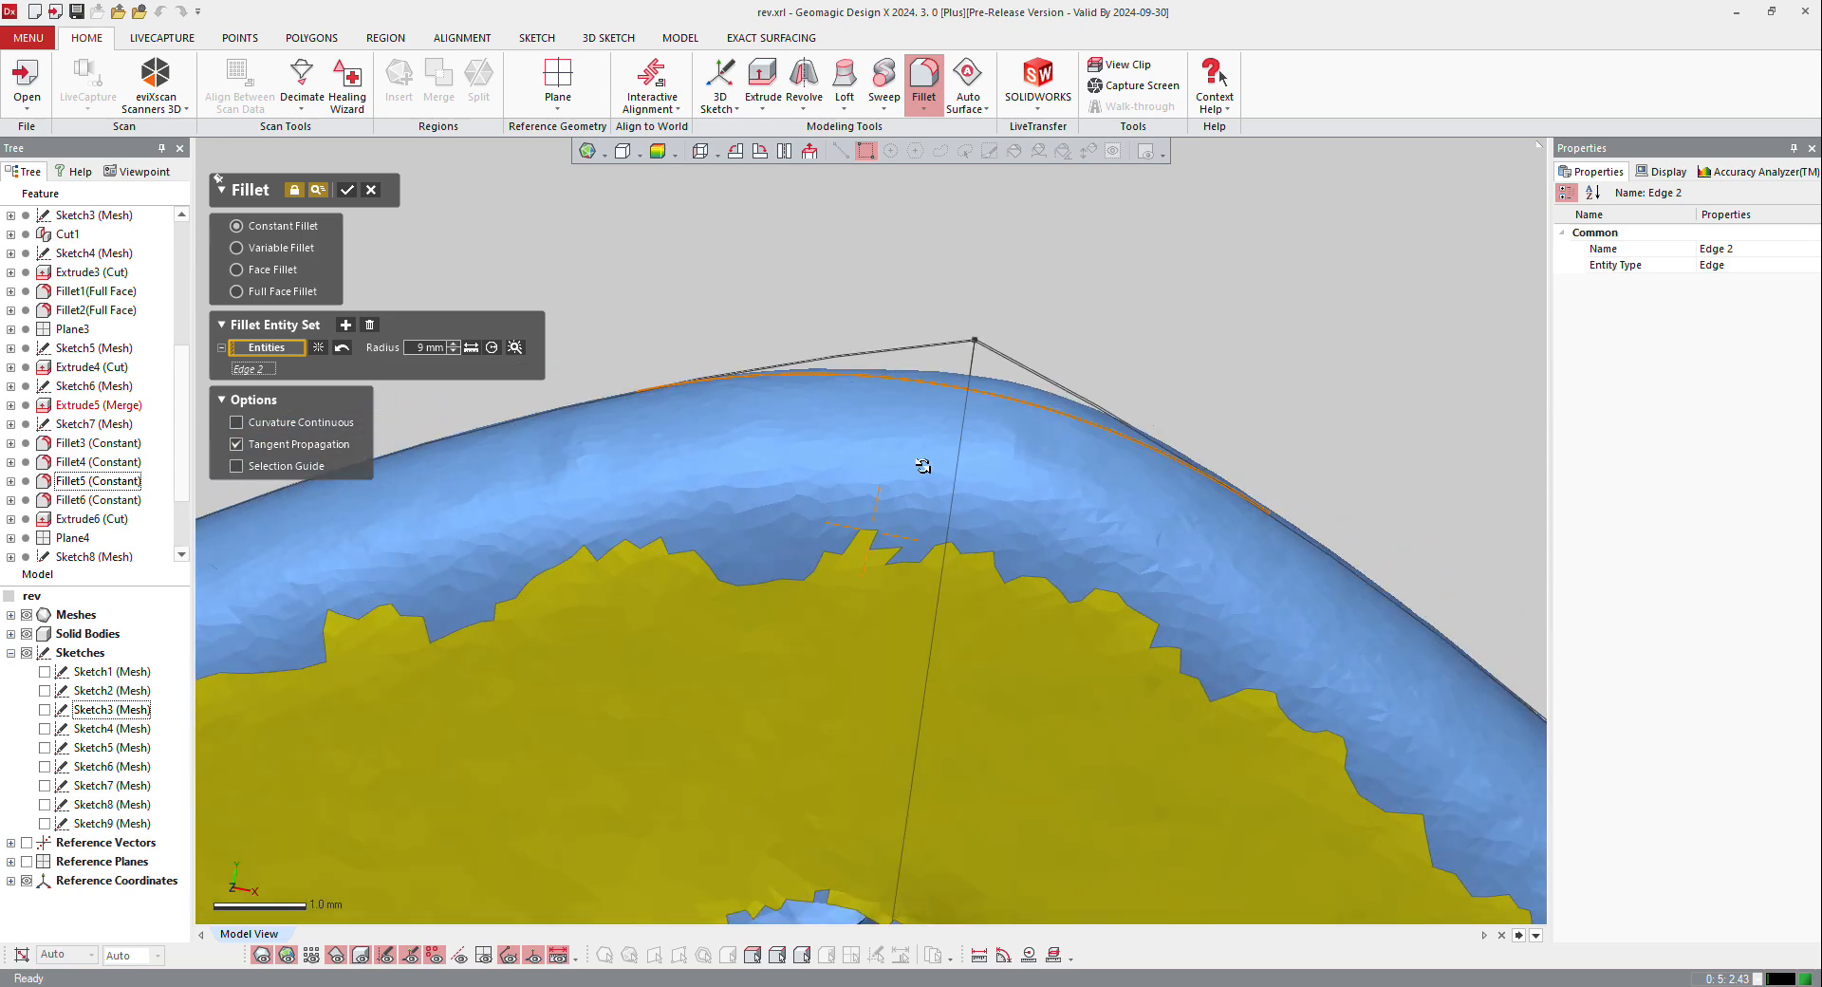
Step: Set the base plate tip fillet's radius to 6 mm to match the scan and create it
{"action": "right_click_drag", "start_coordinate": [927, 468], "coordinate": [938, 465]}
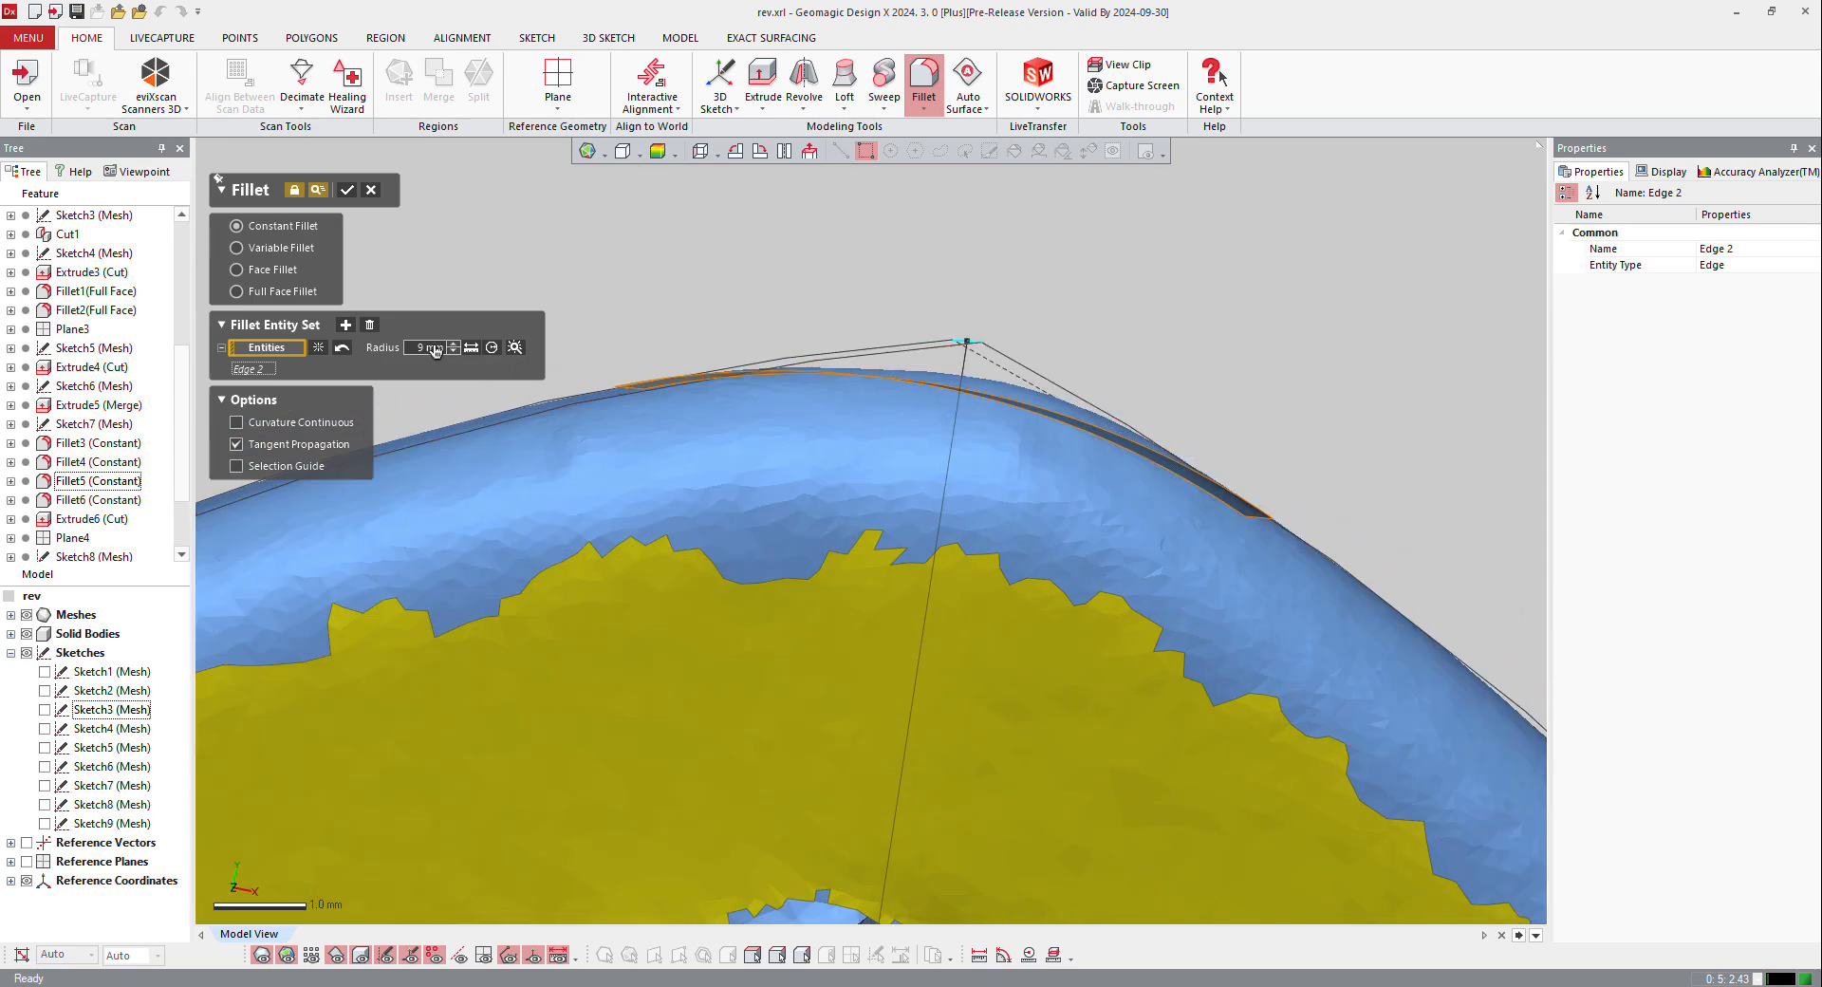
{"action": "key", "text": "Return"}
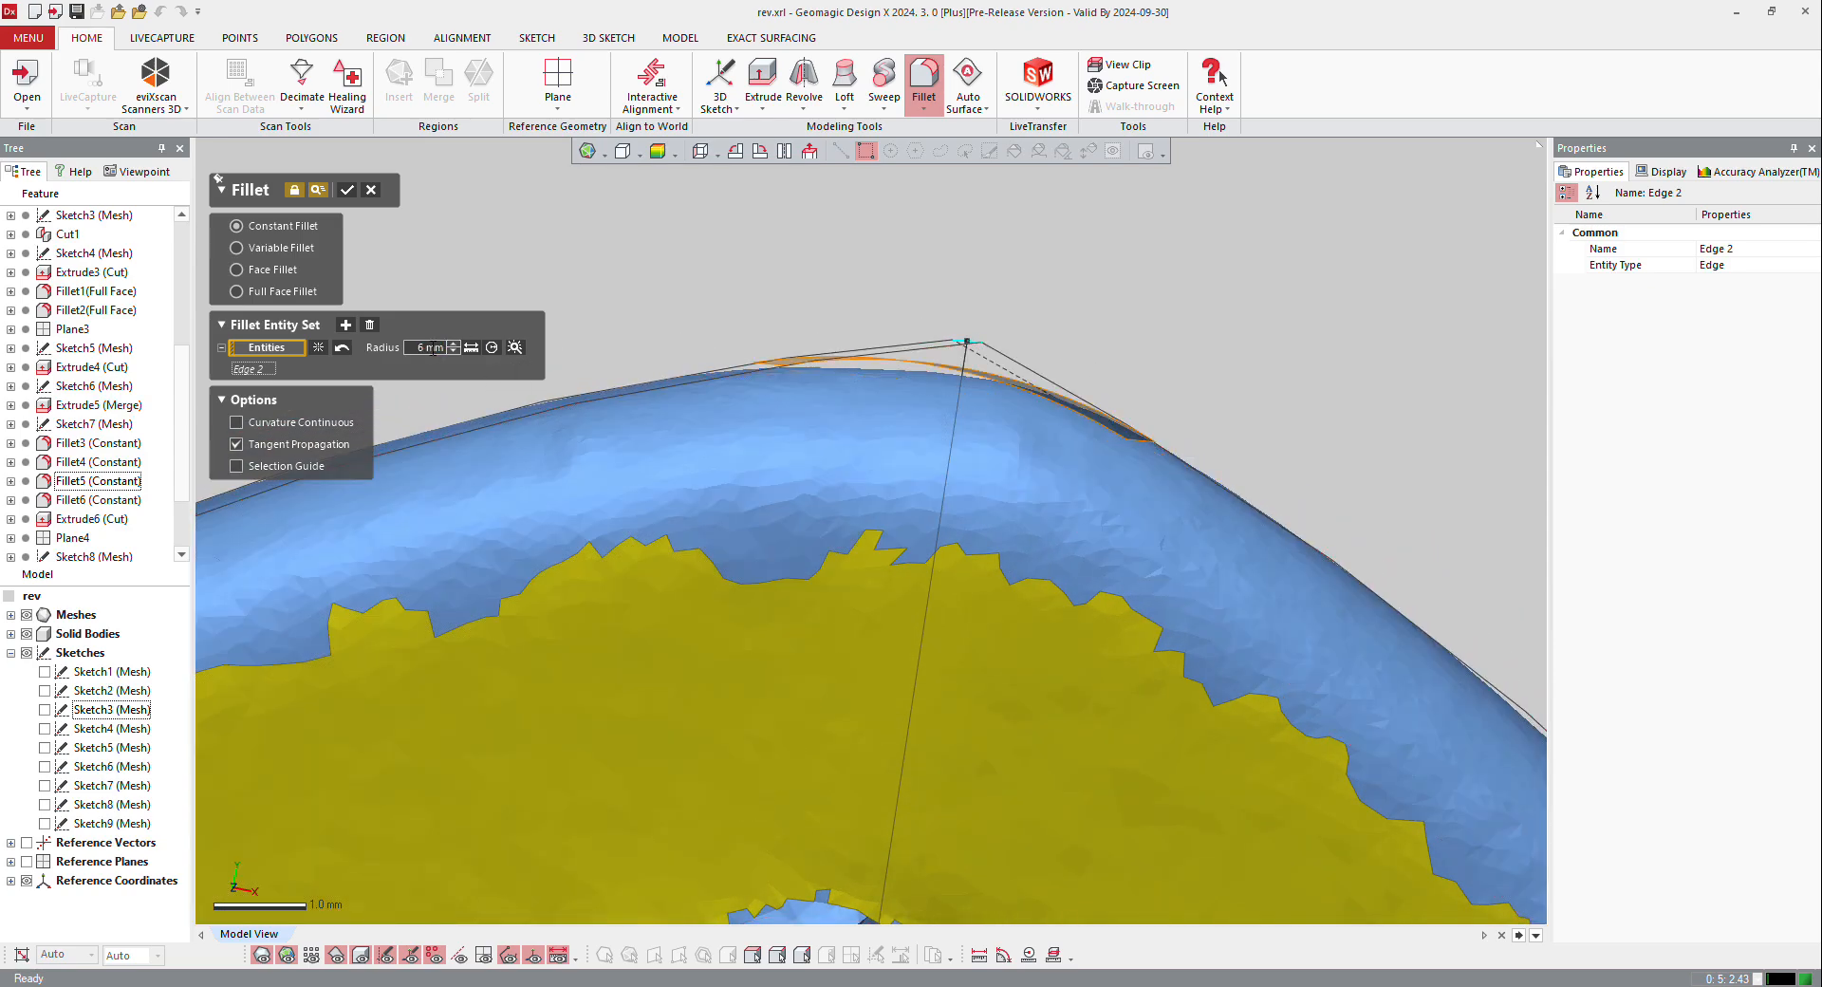
{"action": "left_click", "coordinate": [348, 189]}
{"action": "scroll", "coordinate": [849, 667], "scroll_direction": "down", "scroll_amount": 5}
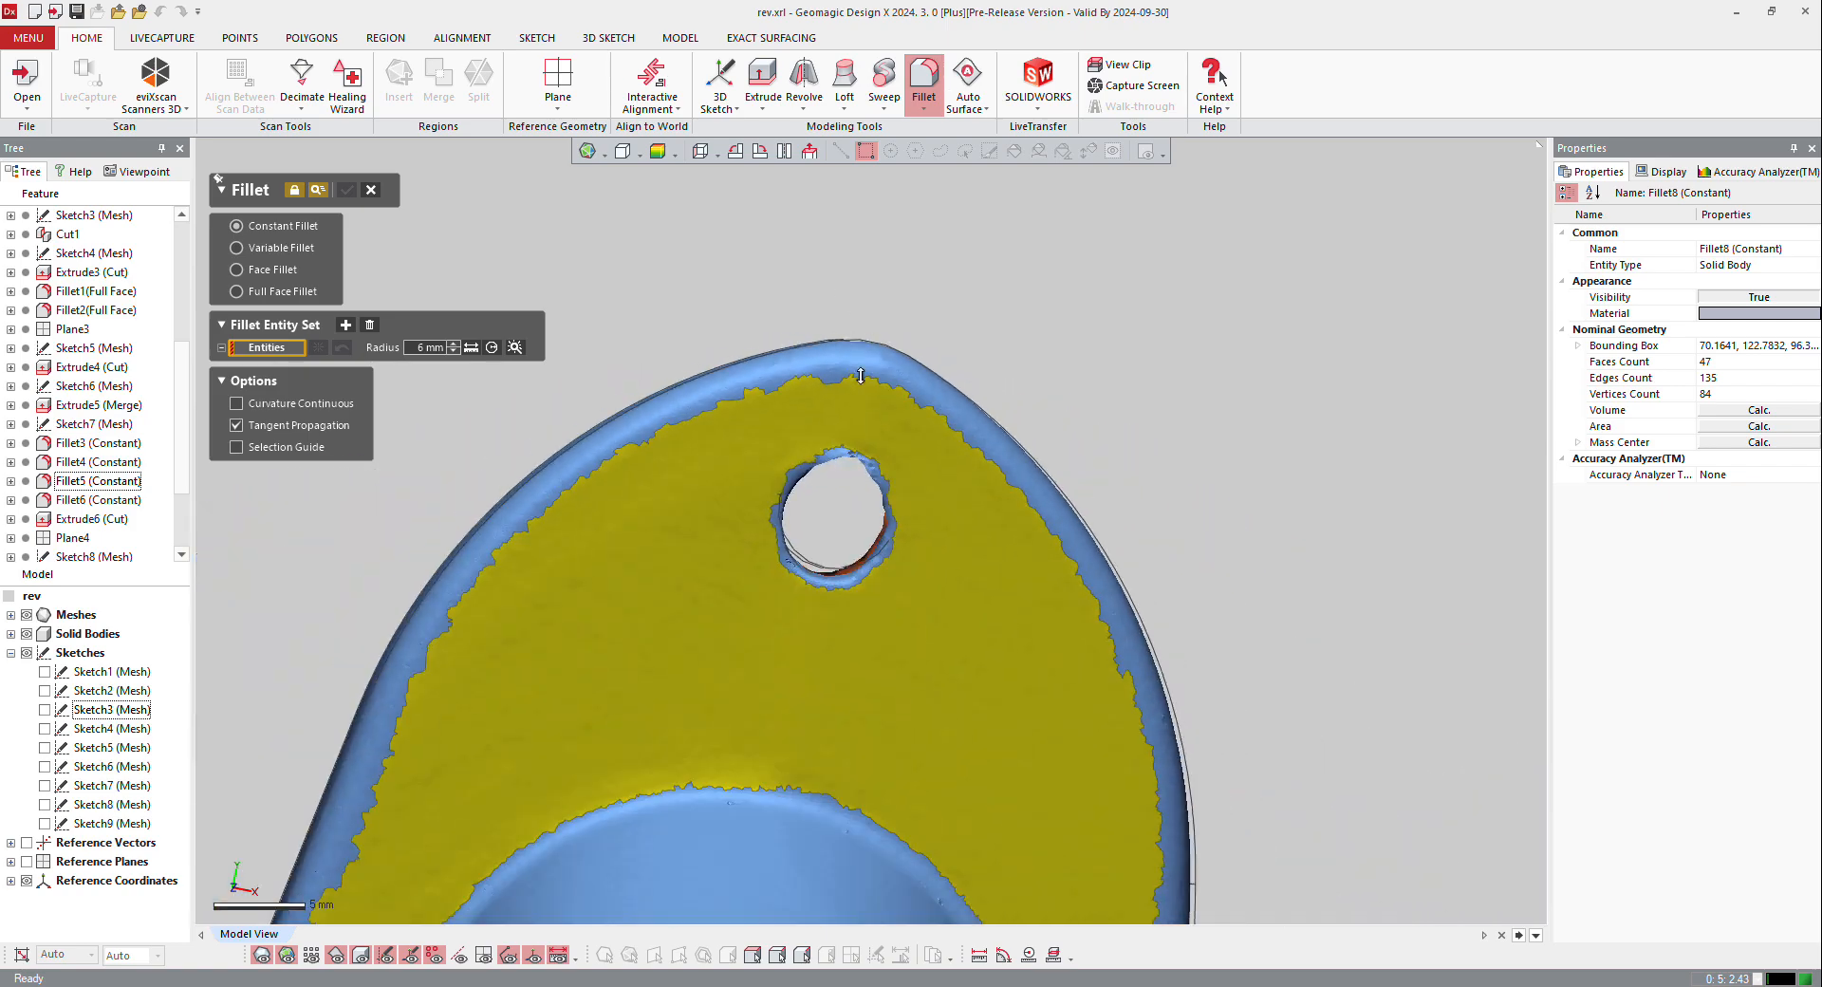
Step: Display the solid shaded with edges, end the Fillet command and compare the base plate's upper rim with the scan mesh
{"action": "mouse_move", "coordinate": [848, 667]}
{"action": "right_mouse_down"}
{"action": "mouse_move", "coordinate": [528, 724]}
{"action": "mouse_move", "coordinate": [737, 553]}
{"action": "mouse_move", "coordinate": [1199, 393]}
{"action": "right_mouse_up"}
{"action": "key", "text": "ctrl+5"}
{"action": "key", "text": "ctrl+1"}
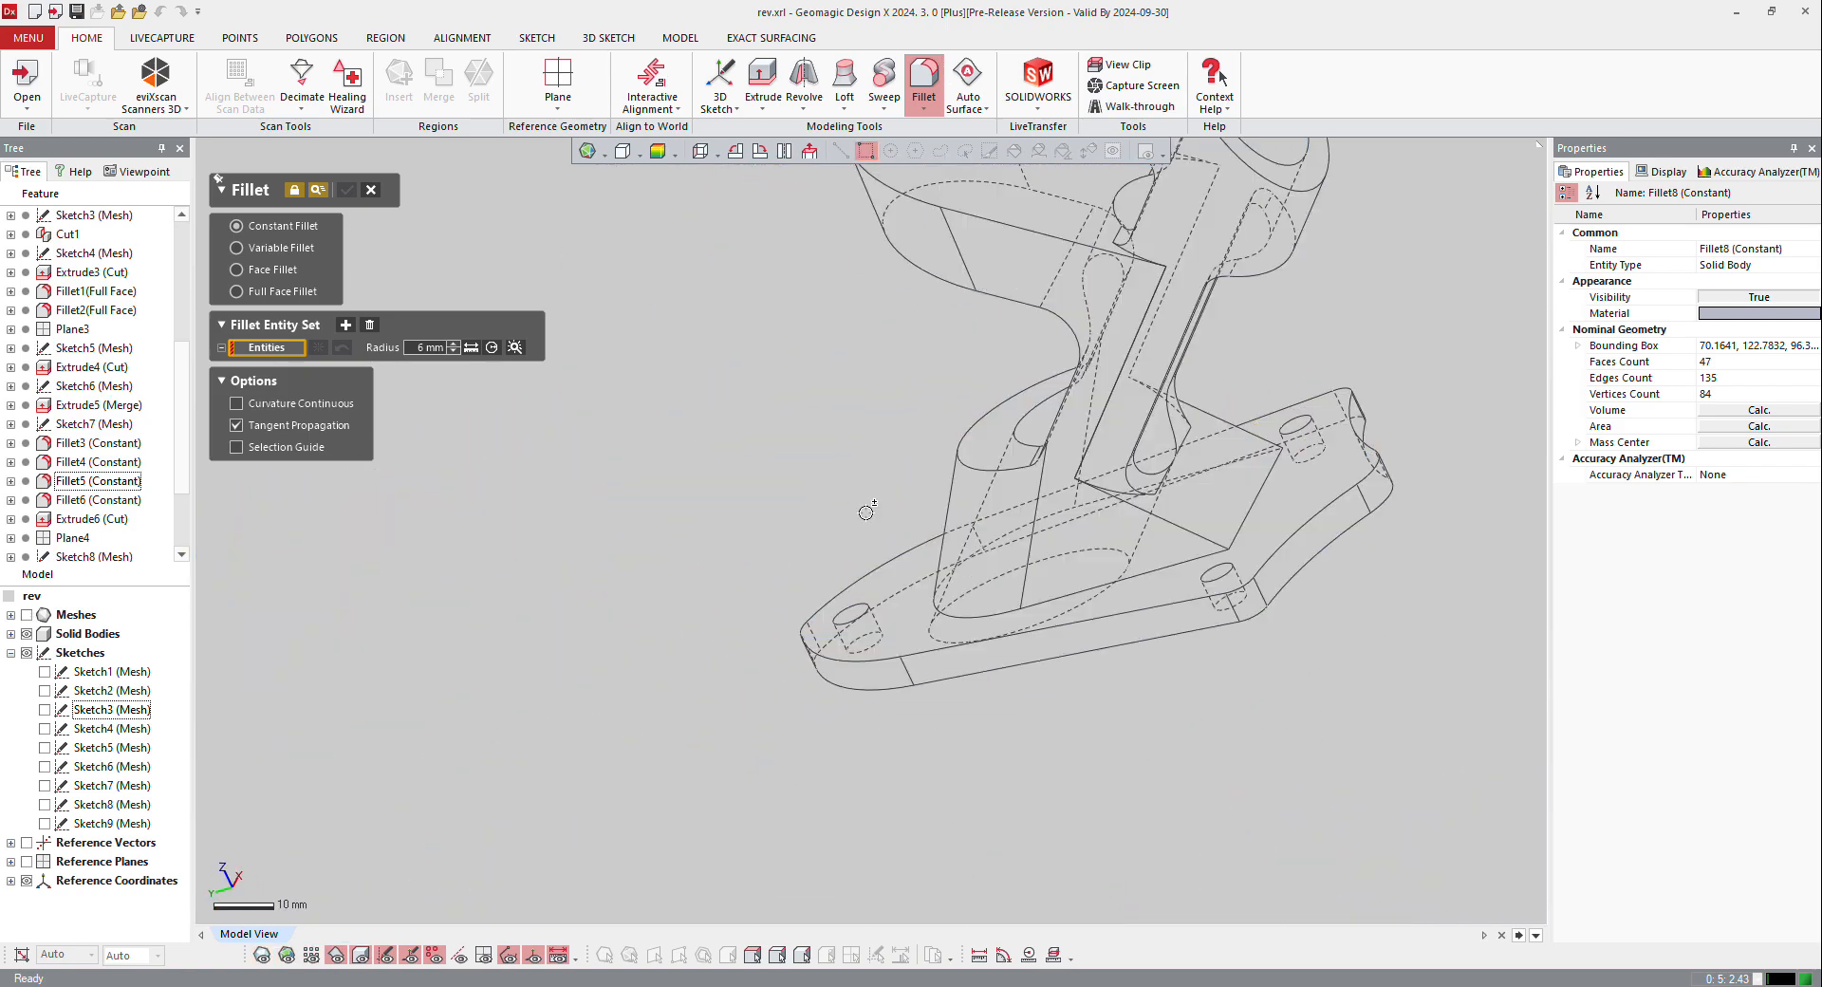
{"action": "key", "text": "ctrl+1"}
{"action": "left_click", "coordinate": [640, 156]}
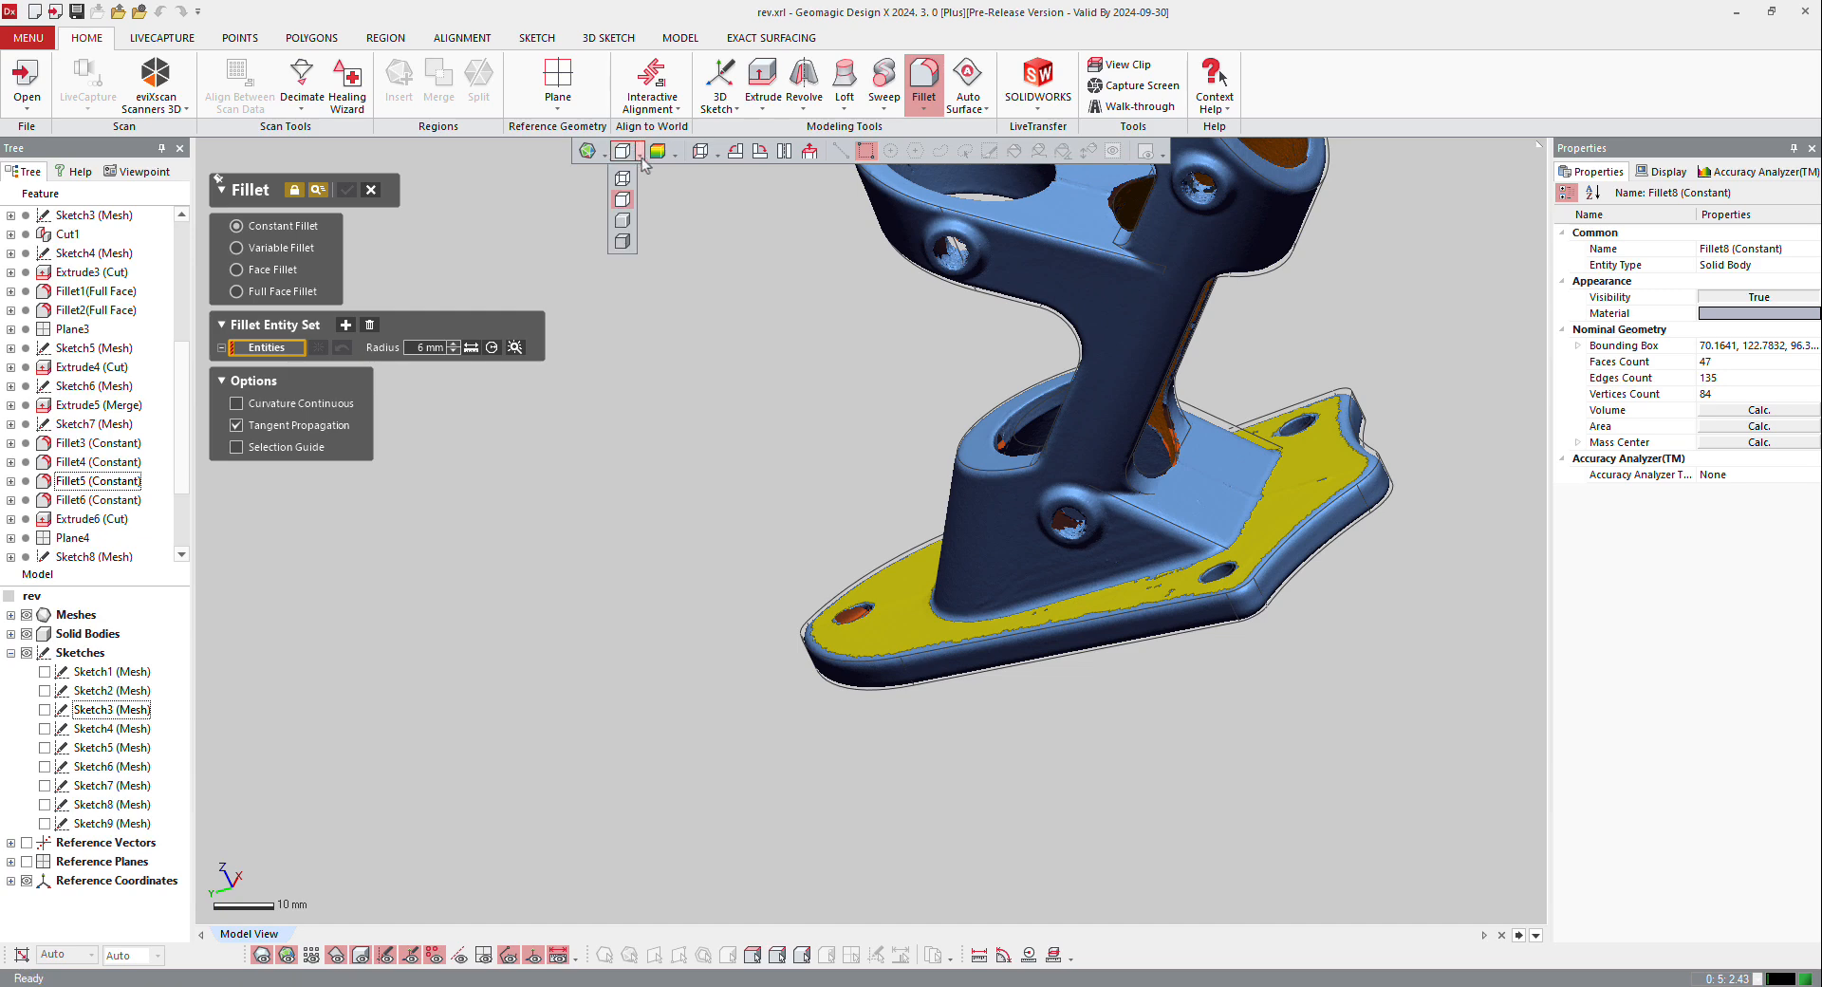
{"action": "left_click", "coordinate": [623, 239]}
{"action": "left_click", "coordinate": [371, 188]}
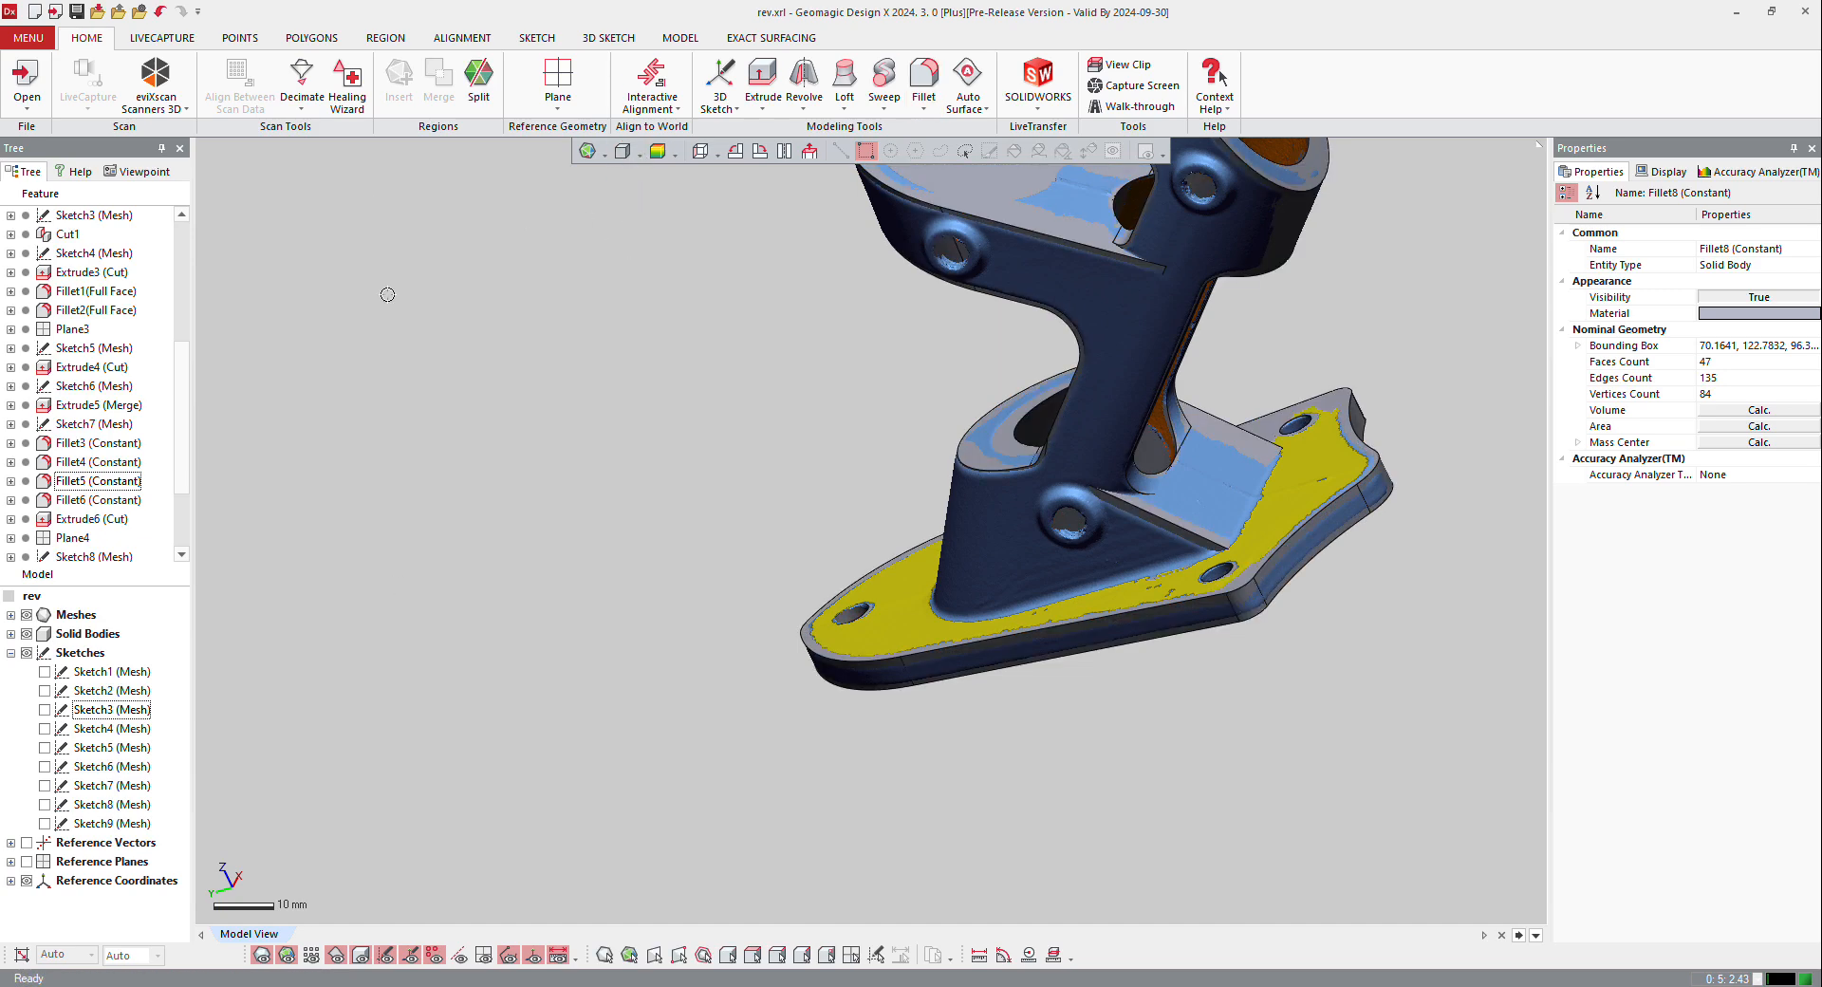
{"action": "left_click", "coordinate": [259, 956]}
{"action": "scroll", "coordinate": [936, 643], "scroll_direction": "up", "scroll_amount": 8}
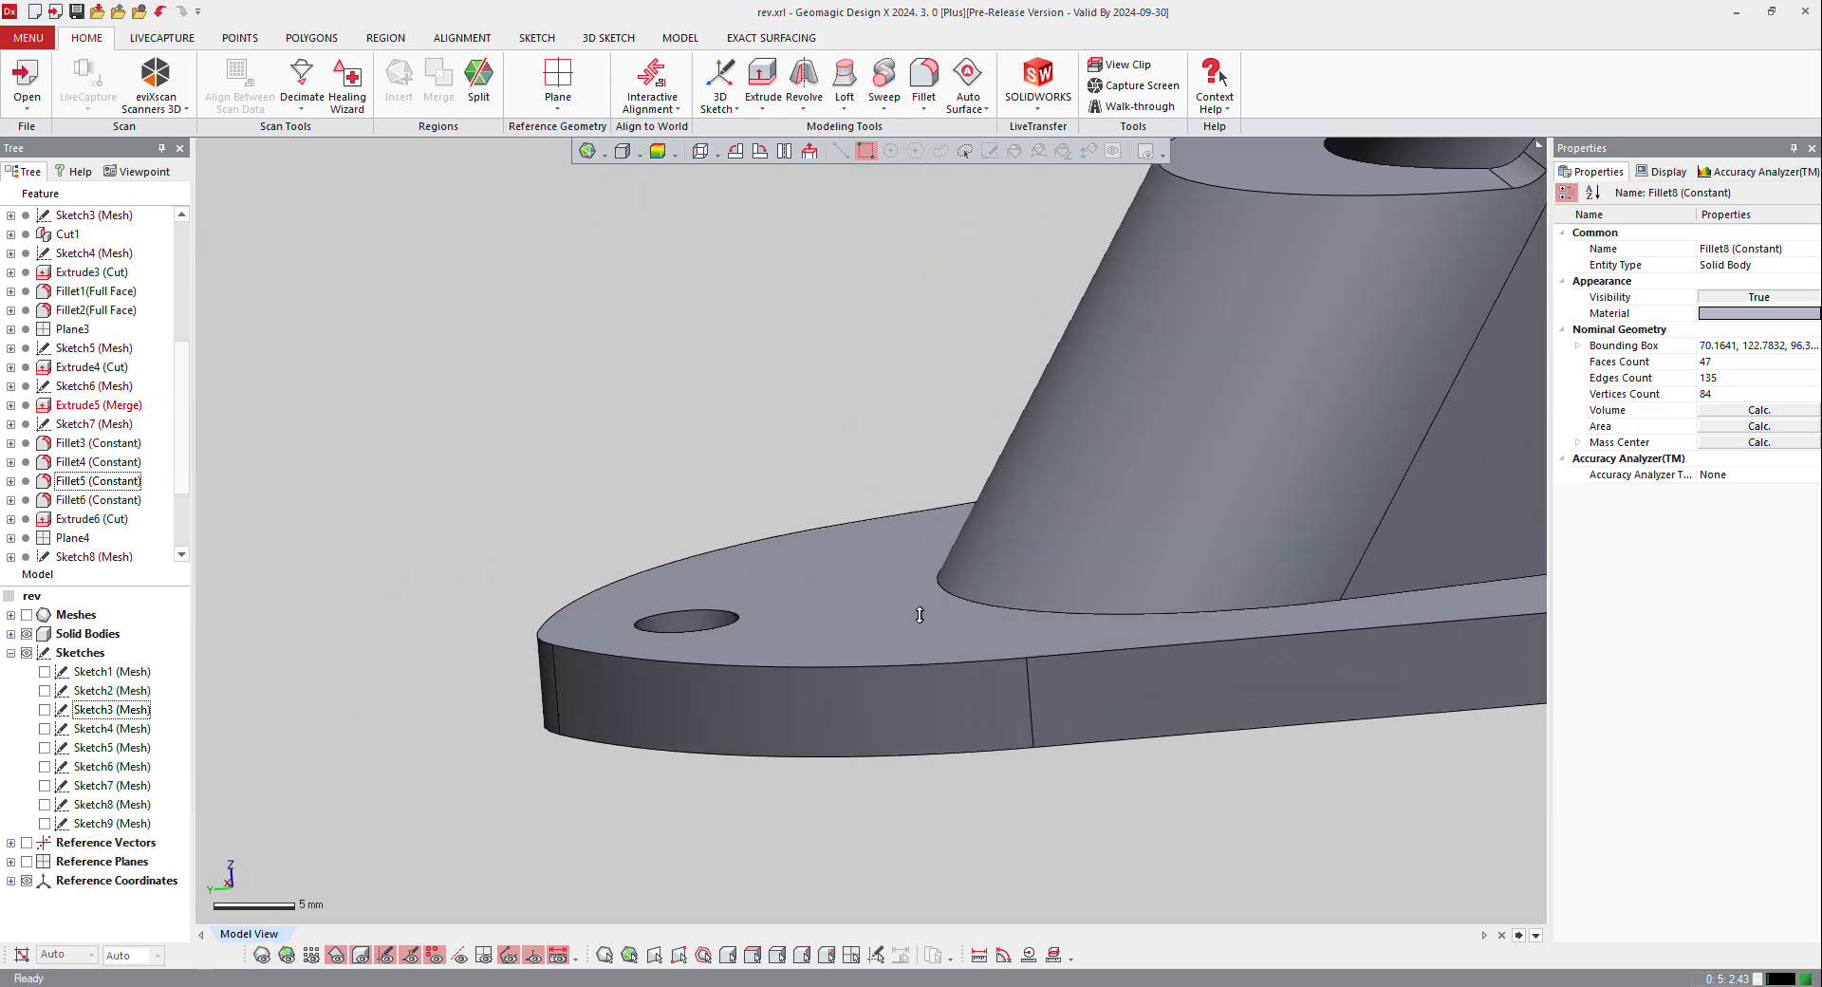
{"action": "left_click", "coordinate": [261, 955]}
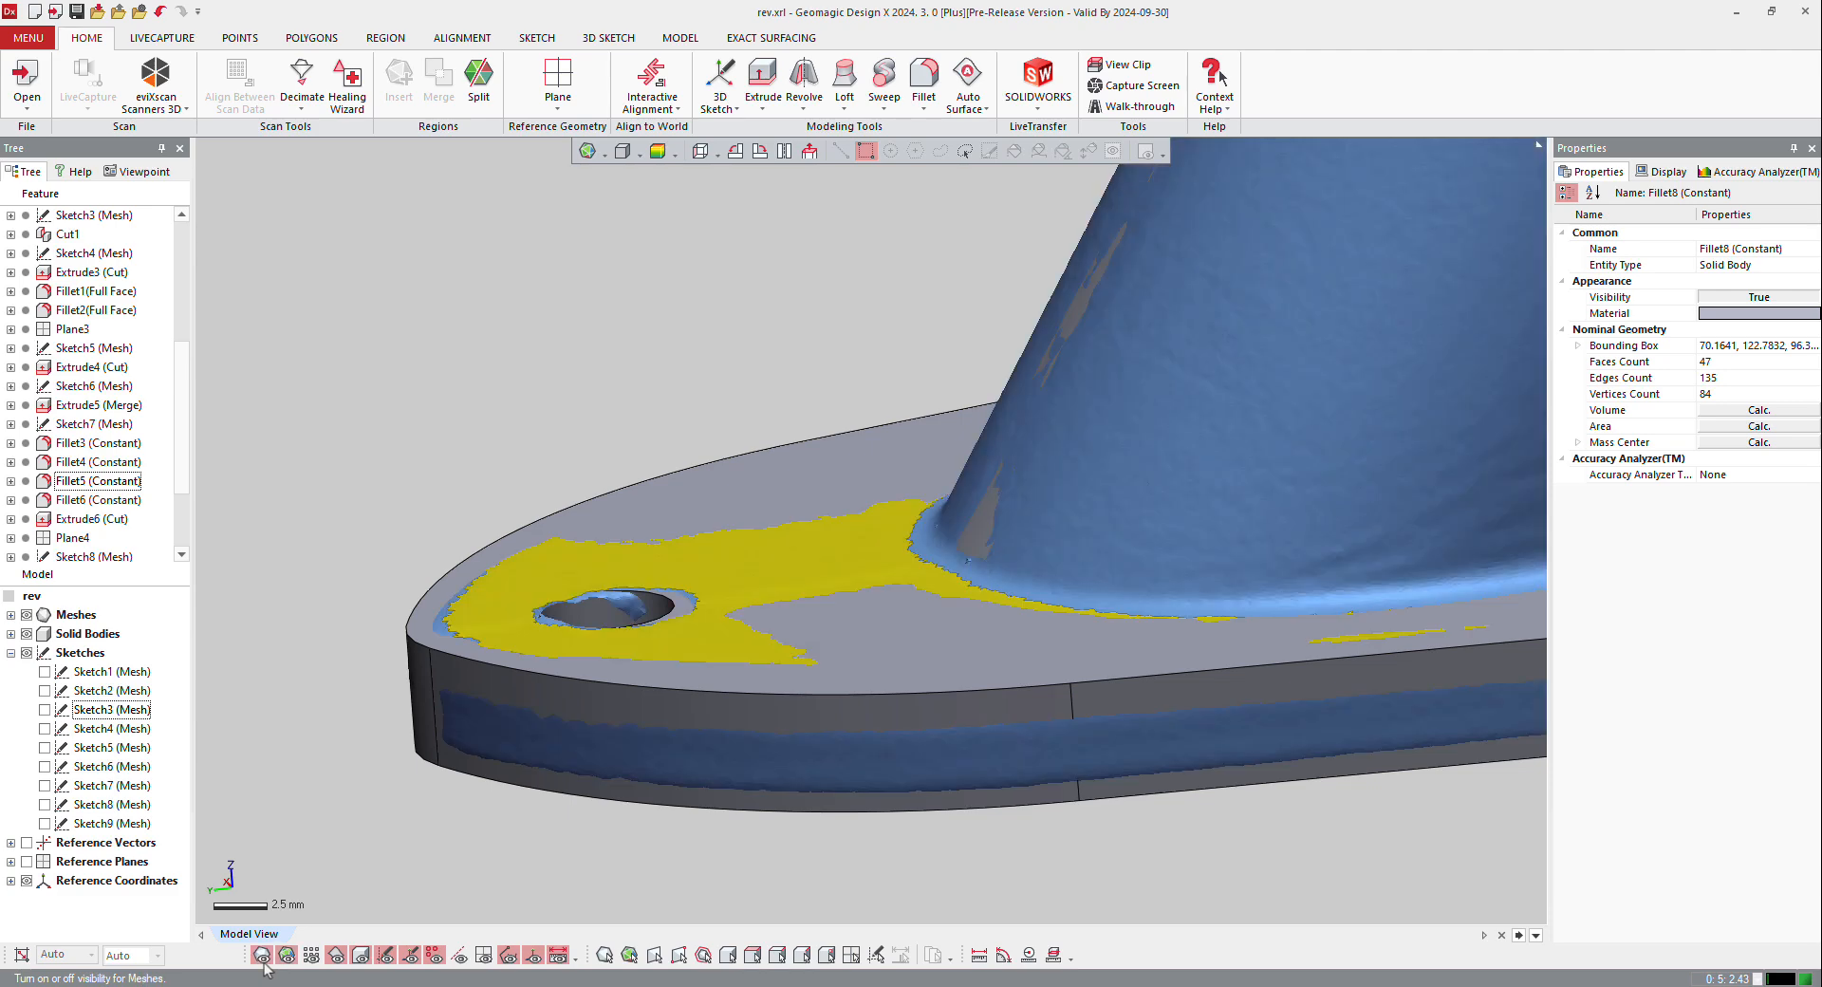
Step: Add a 2 mm constant fillet with tangent propagation along the base plate's upper outer edge
{"action": "right_click", "coordinate": [488, 665]}
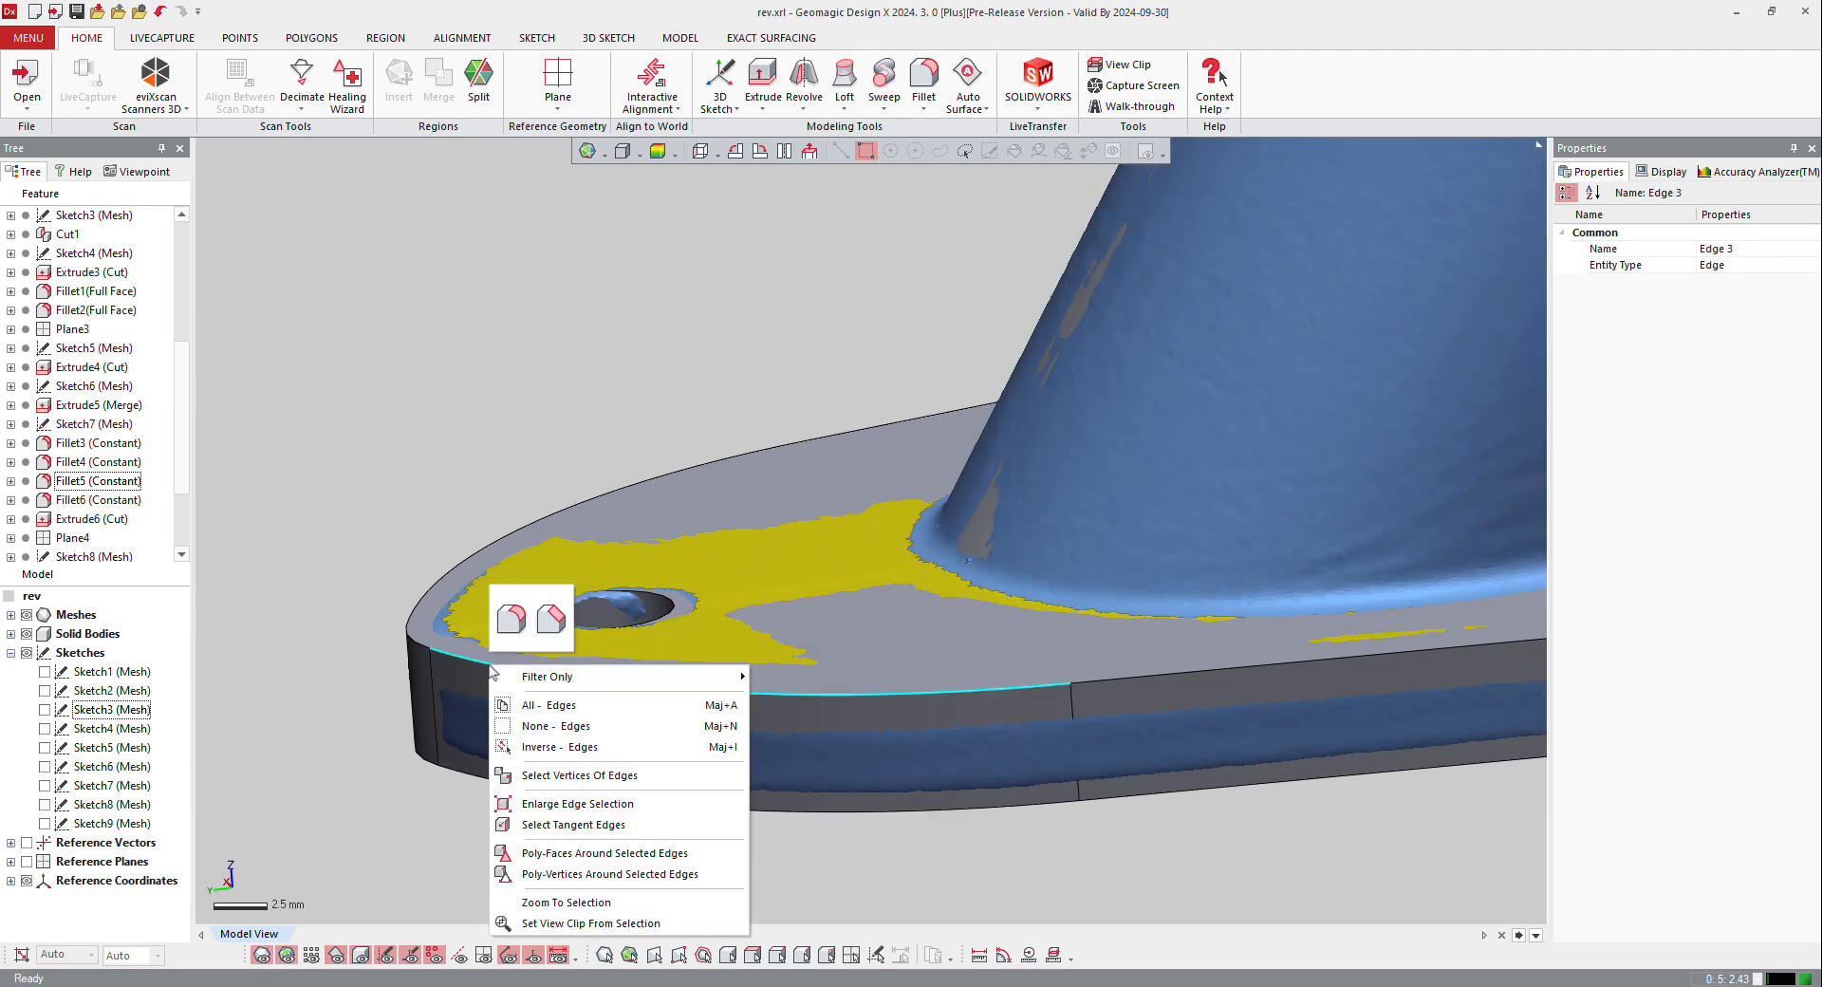
{"action": "left_click", "coordinate": [504, 637]}
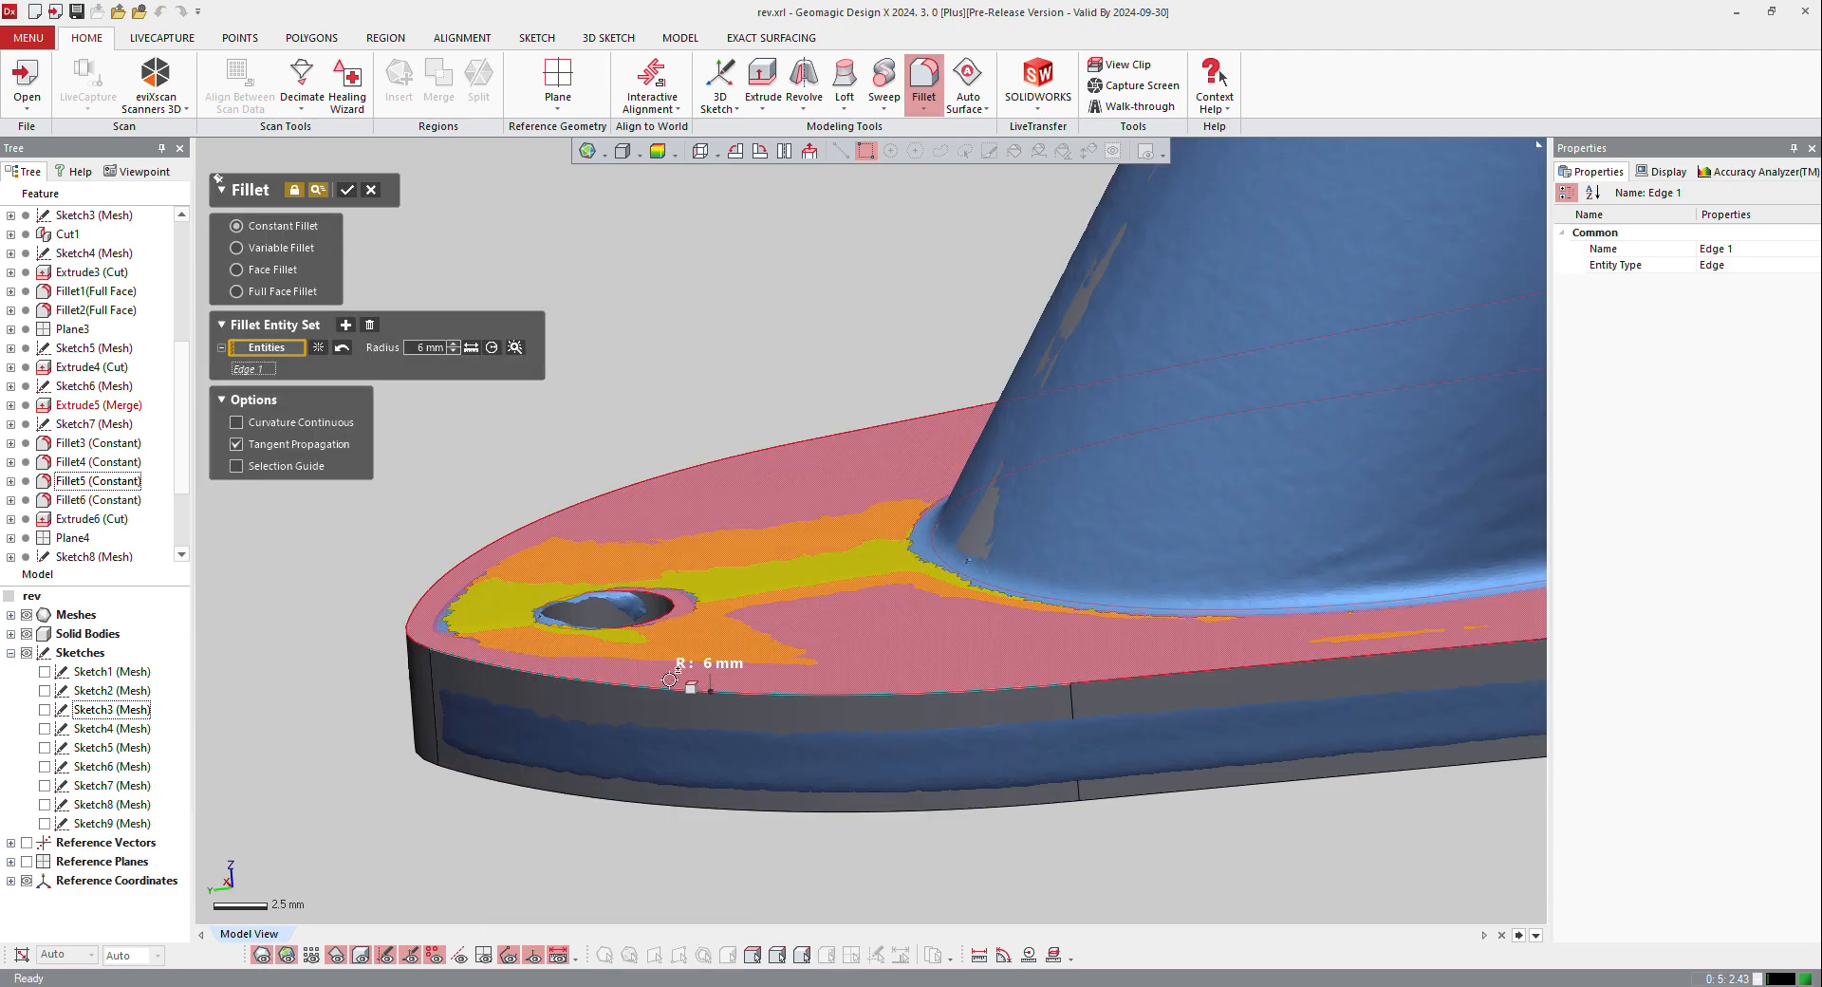
{"action": "left_click", "coordinate": [427, 350]}
{"action": "type", "text": "2"}
{"action": "key", "text": "Return"}
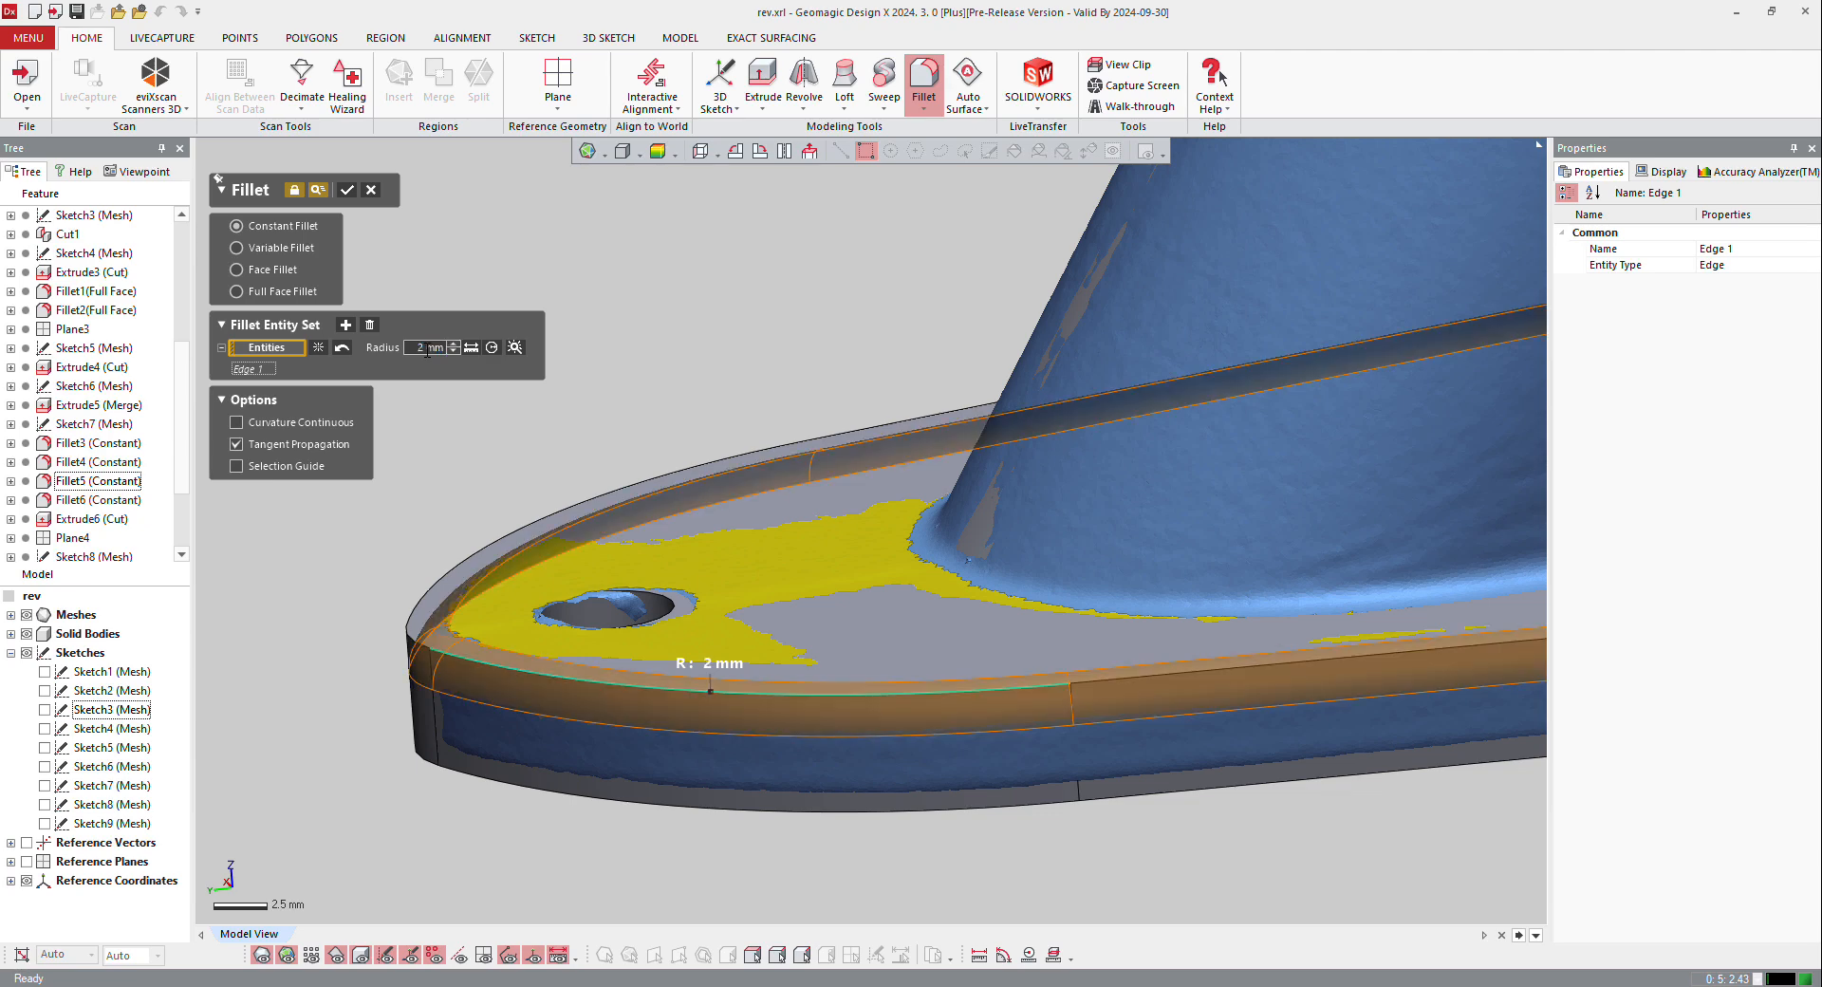
{"action": "left_click", "coordinate": [347, 188]}
Step: Hide the scan mesh and inspect the filleted bracket solid from several sides
{"action": "scroll", "coordinate": [566, 500], "scroll_direction": "down", "scroll_amount": 8}
{"action": "right_click_drag", "start_coordinate": [1004, 569], "coordinate": [936, 617]}
{"action": "left_click", "coordinate": [27, 614]}
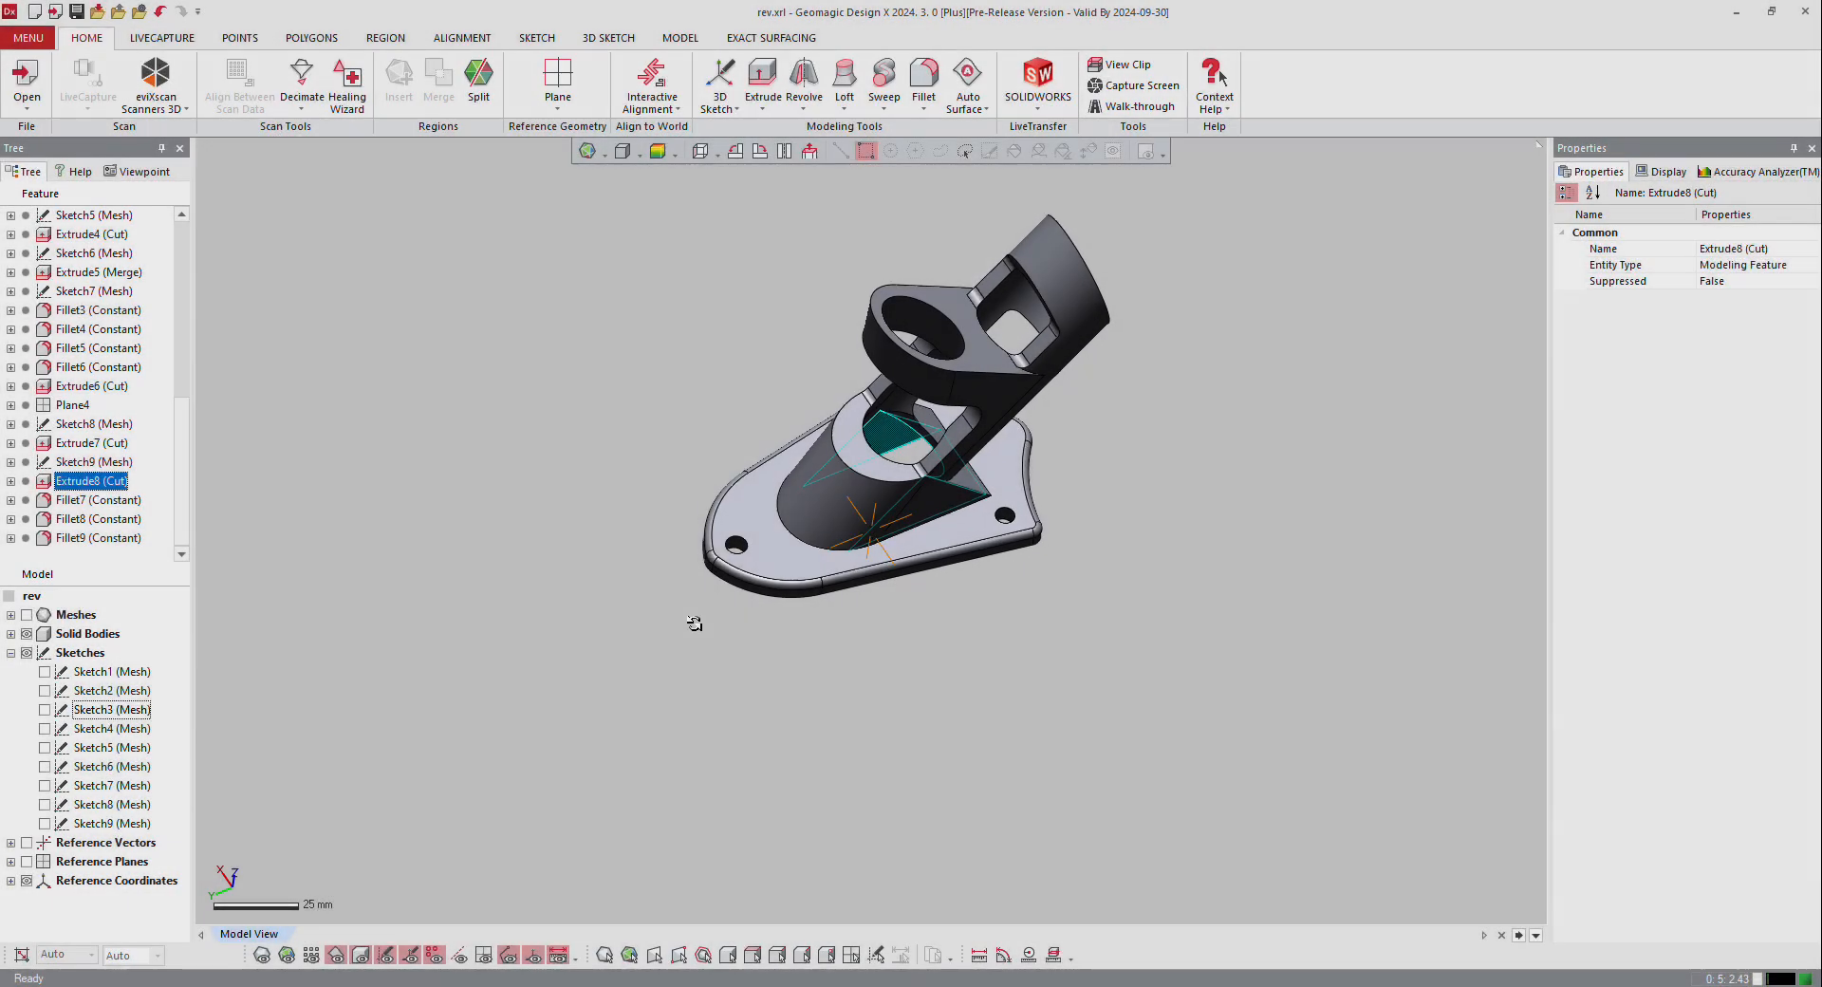
{"action": "mouse_move", "coordinate": [695, 623]}
{"action": "right_mouse_down"}
{"action": "mouse_move", "coordinate": [683, 297]}
{"action": "mouse_move", "coordinate": [684, 638]}
{"action": "mouse_move", "coordinate": [903, 322]}
{"action": "mouse_move", "coordinate": [664, 488]}
{"action": "mouse_move", "coordinate": [721, 512]}
{"action": "mouse_move", "coordinate": [797, 475]}
{"action": "mouse_move", "coordinate": [882, 495]}
{"action": "mouse_move", "coordinate": [1131, 635]}
{"action": "right_mouse_up"}
{"action": "left_click", "coordinate": [684, 638]}
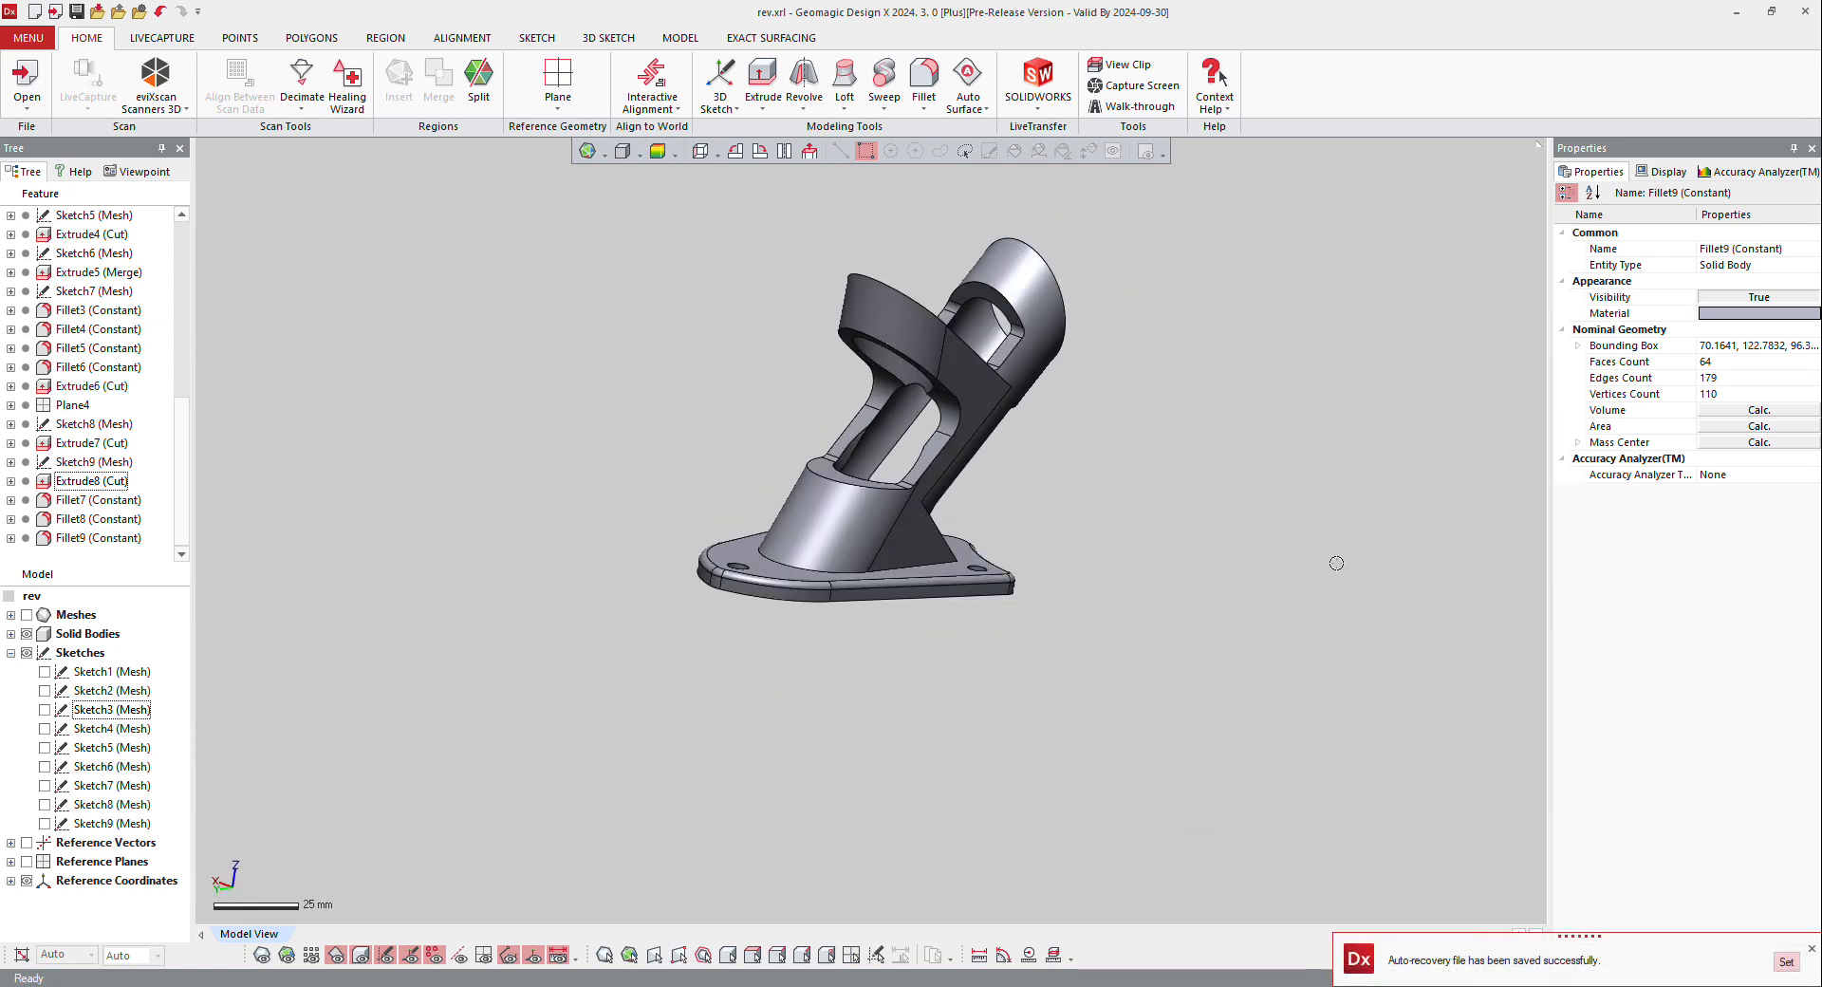
Step: Check the solid's deviation from the scan with a body deviation color map, and switch the analysis back off
{"action": "left_click", "coordinate": [1757, 172]}
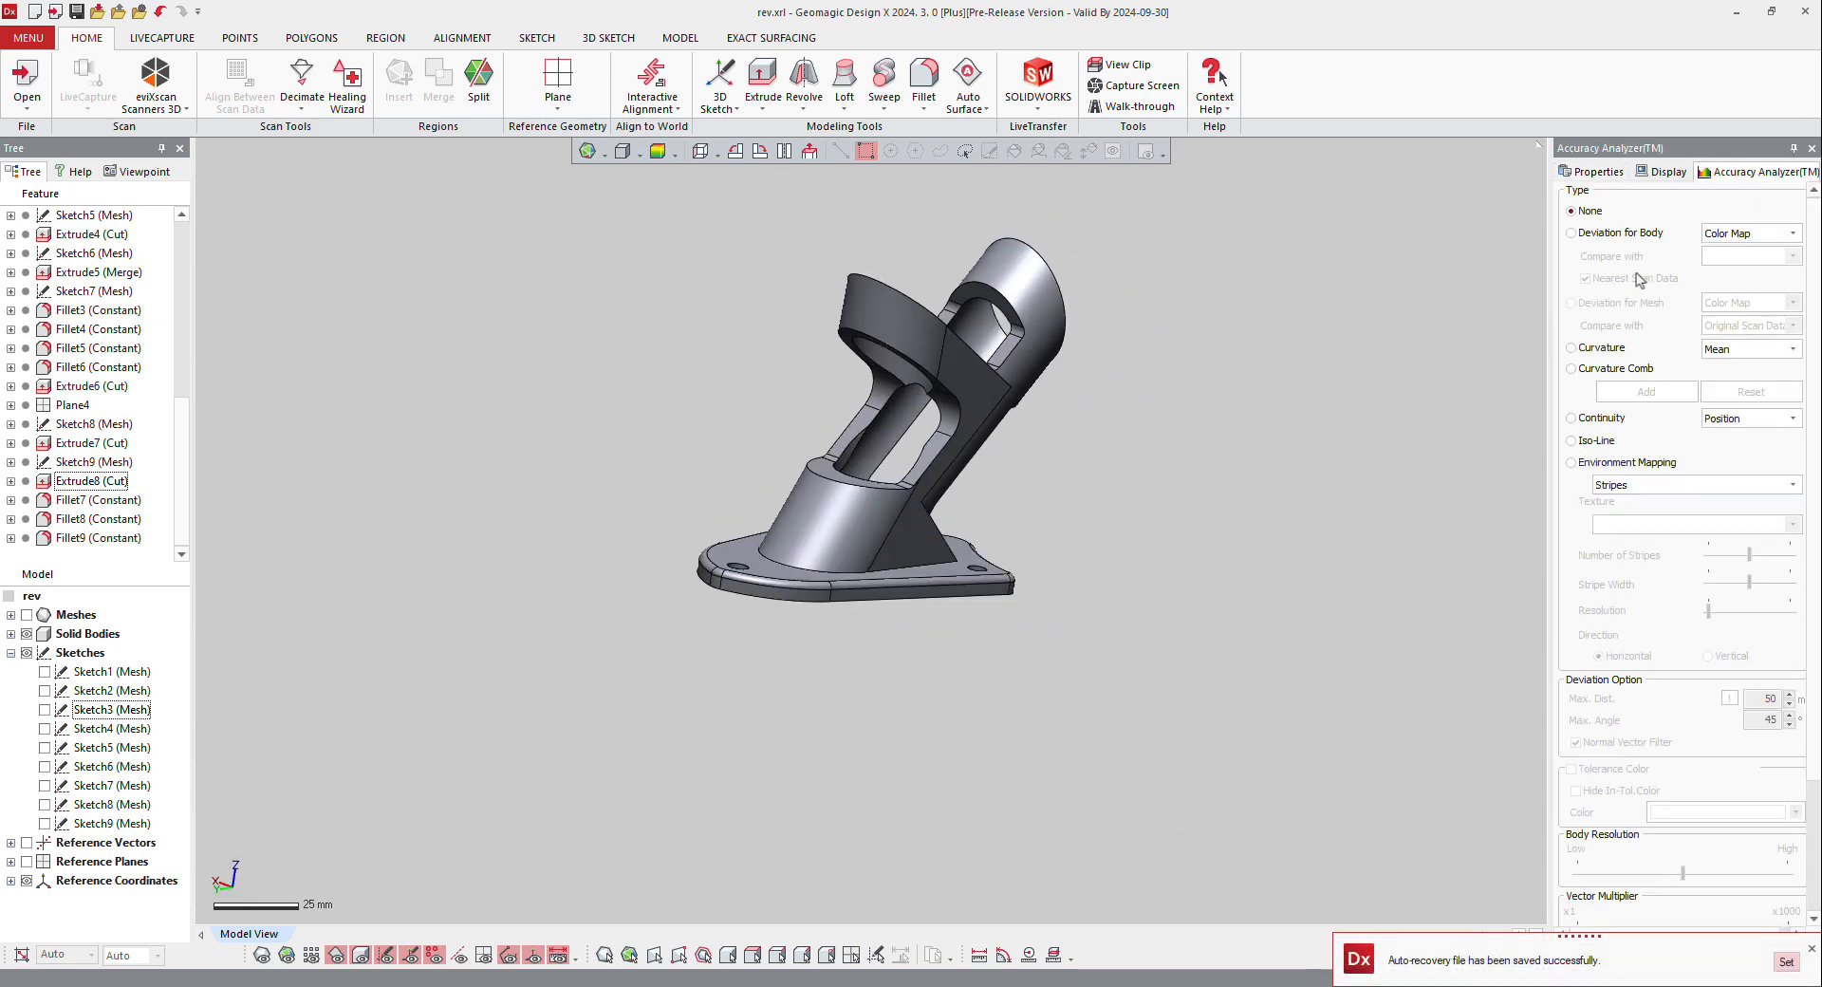
{"action": "left_click", "coordinate": [1619, 233]}
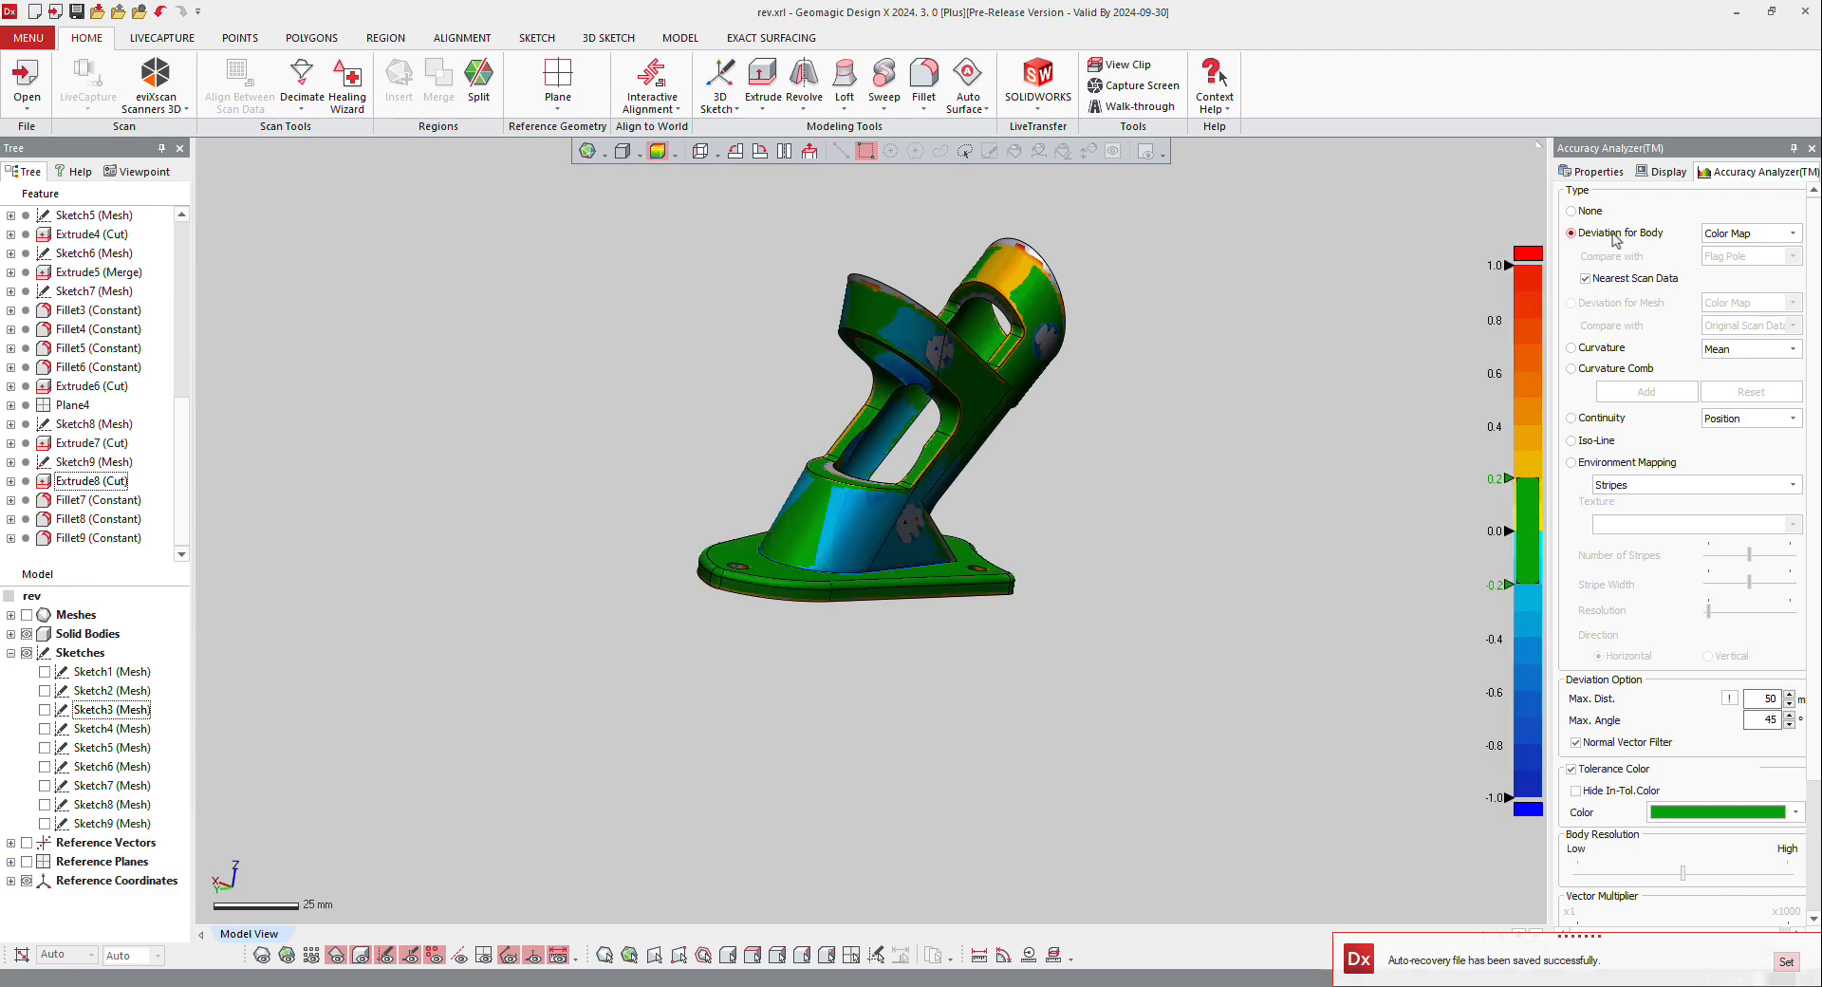
{"action": "mouse_move", "coordinate": [1057, 504]}
{"action": "right_mouse_down"}
{"action": "mouse_move", "coordinate": [1193, 342]}
{"action": "mouse_move", "coordinate": [1167, 370]}
{"action": "right_mouse_up"}
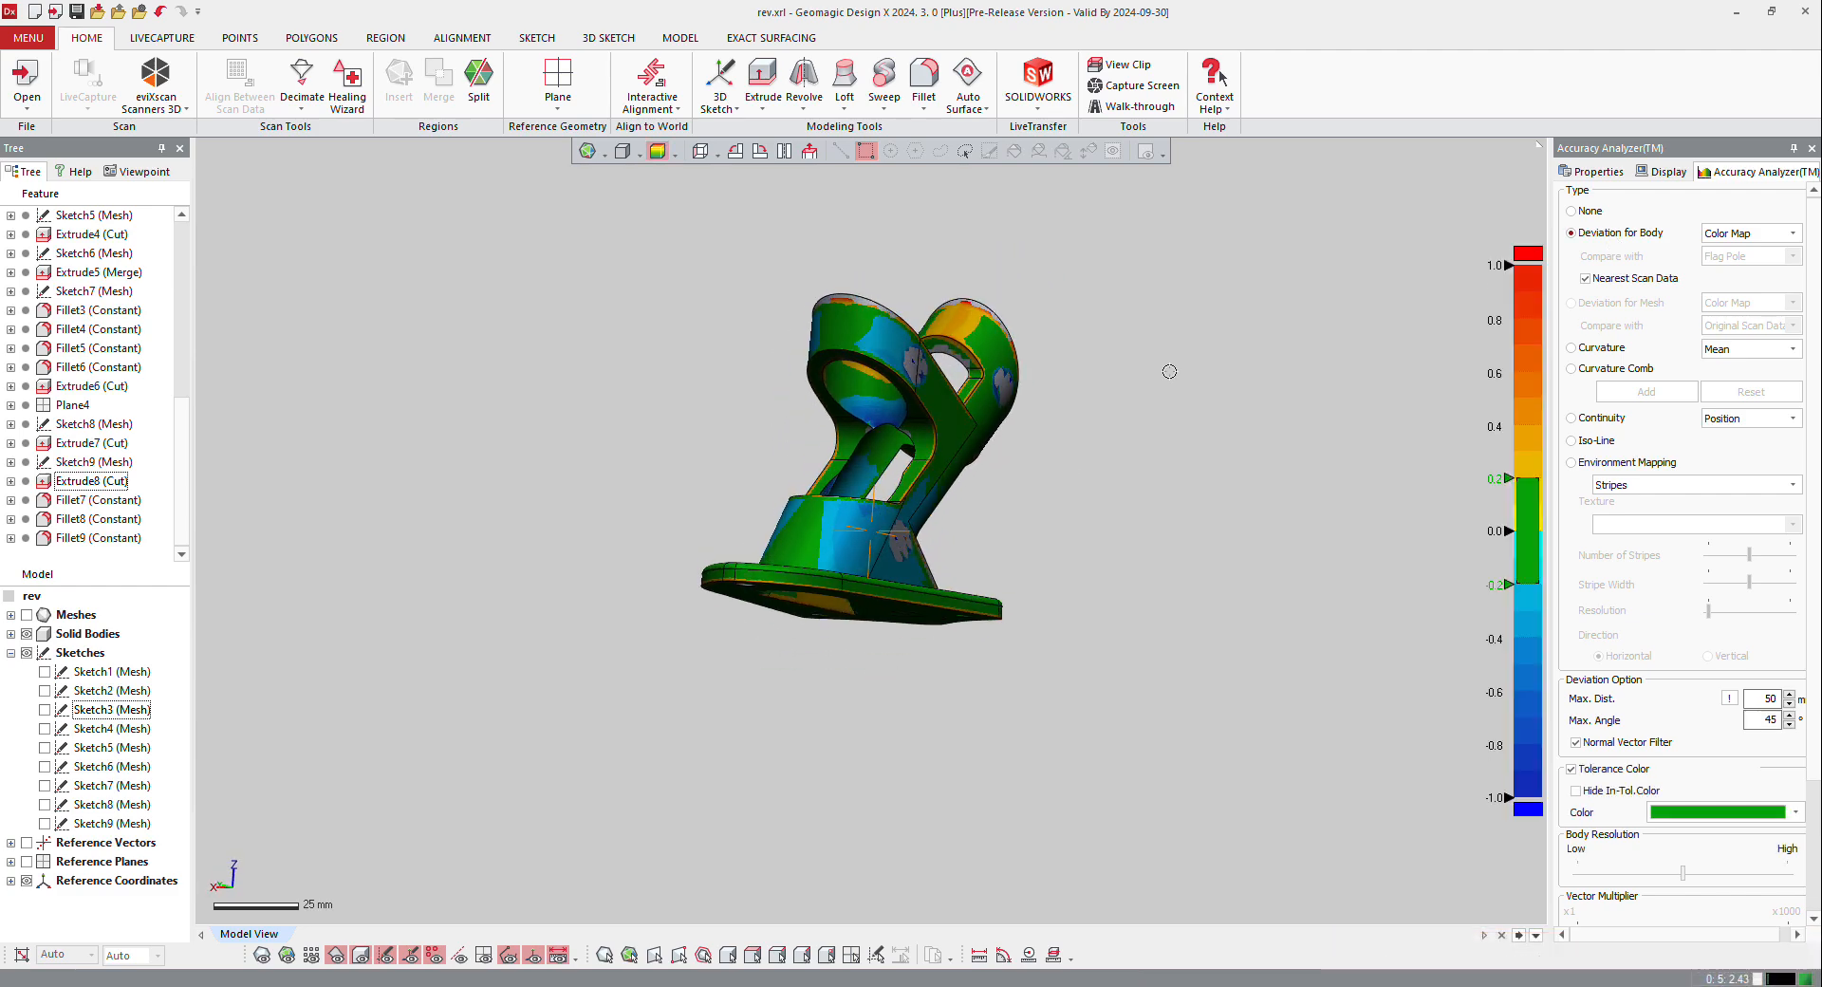
{"action": "left_click", "coordinate": [1578, 212]}
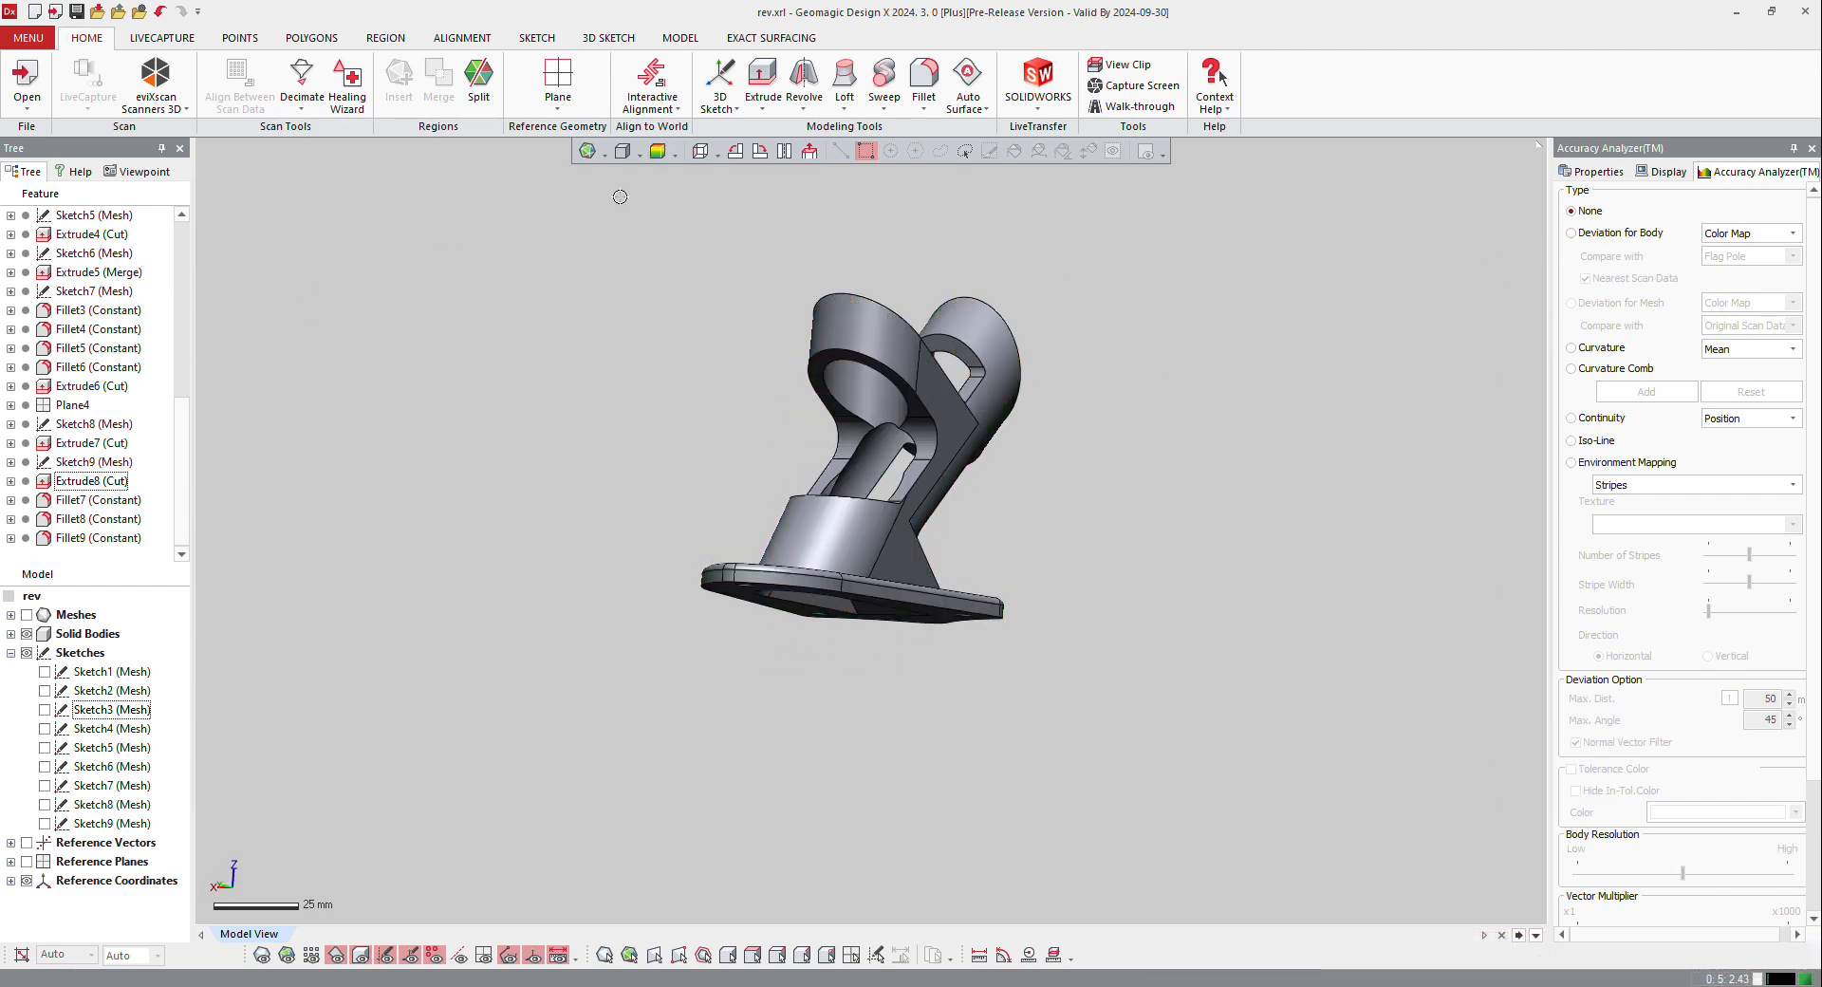